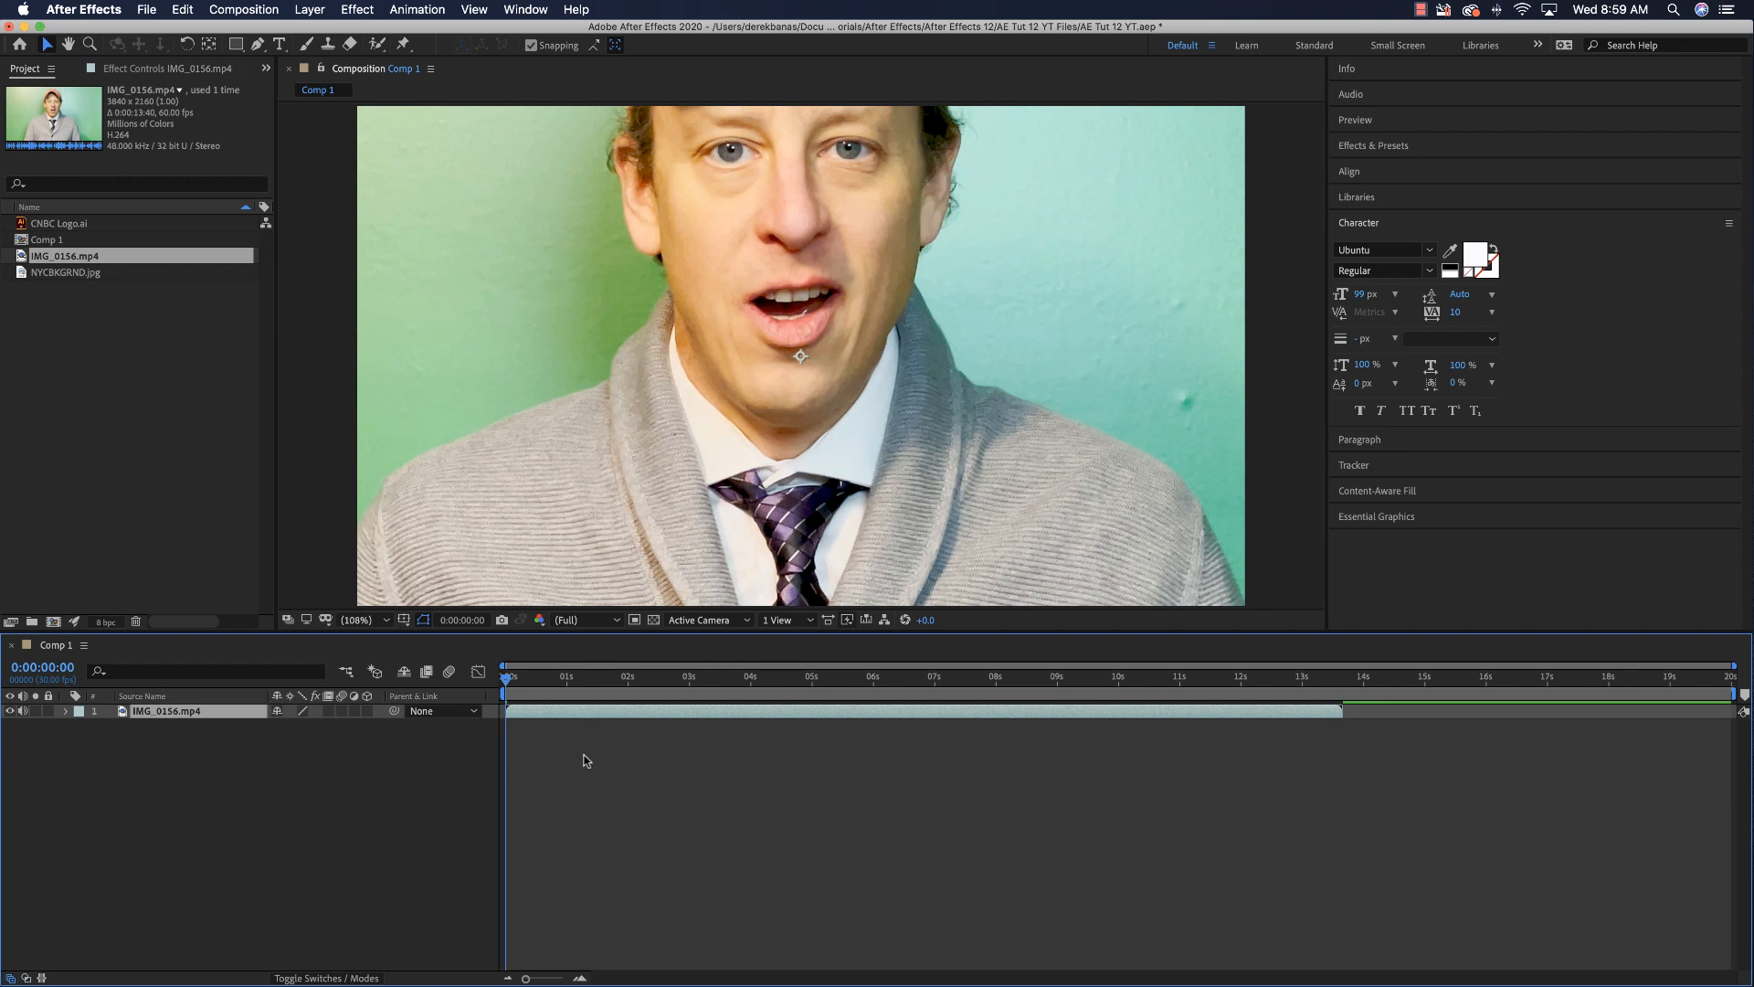
Step: Scale the IMG_0156.mp4 layer to 50% and deselect it
{"action": "left_click", "coordinate": [64, 712]}
{"action": "left_click", "coordinate": [81, 728]}
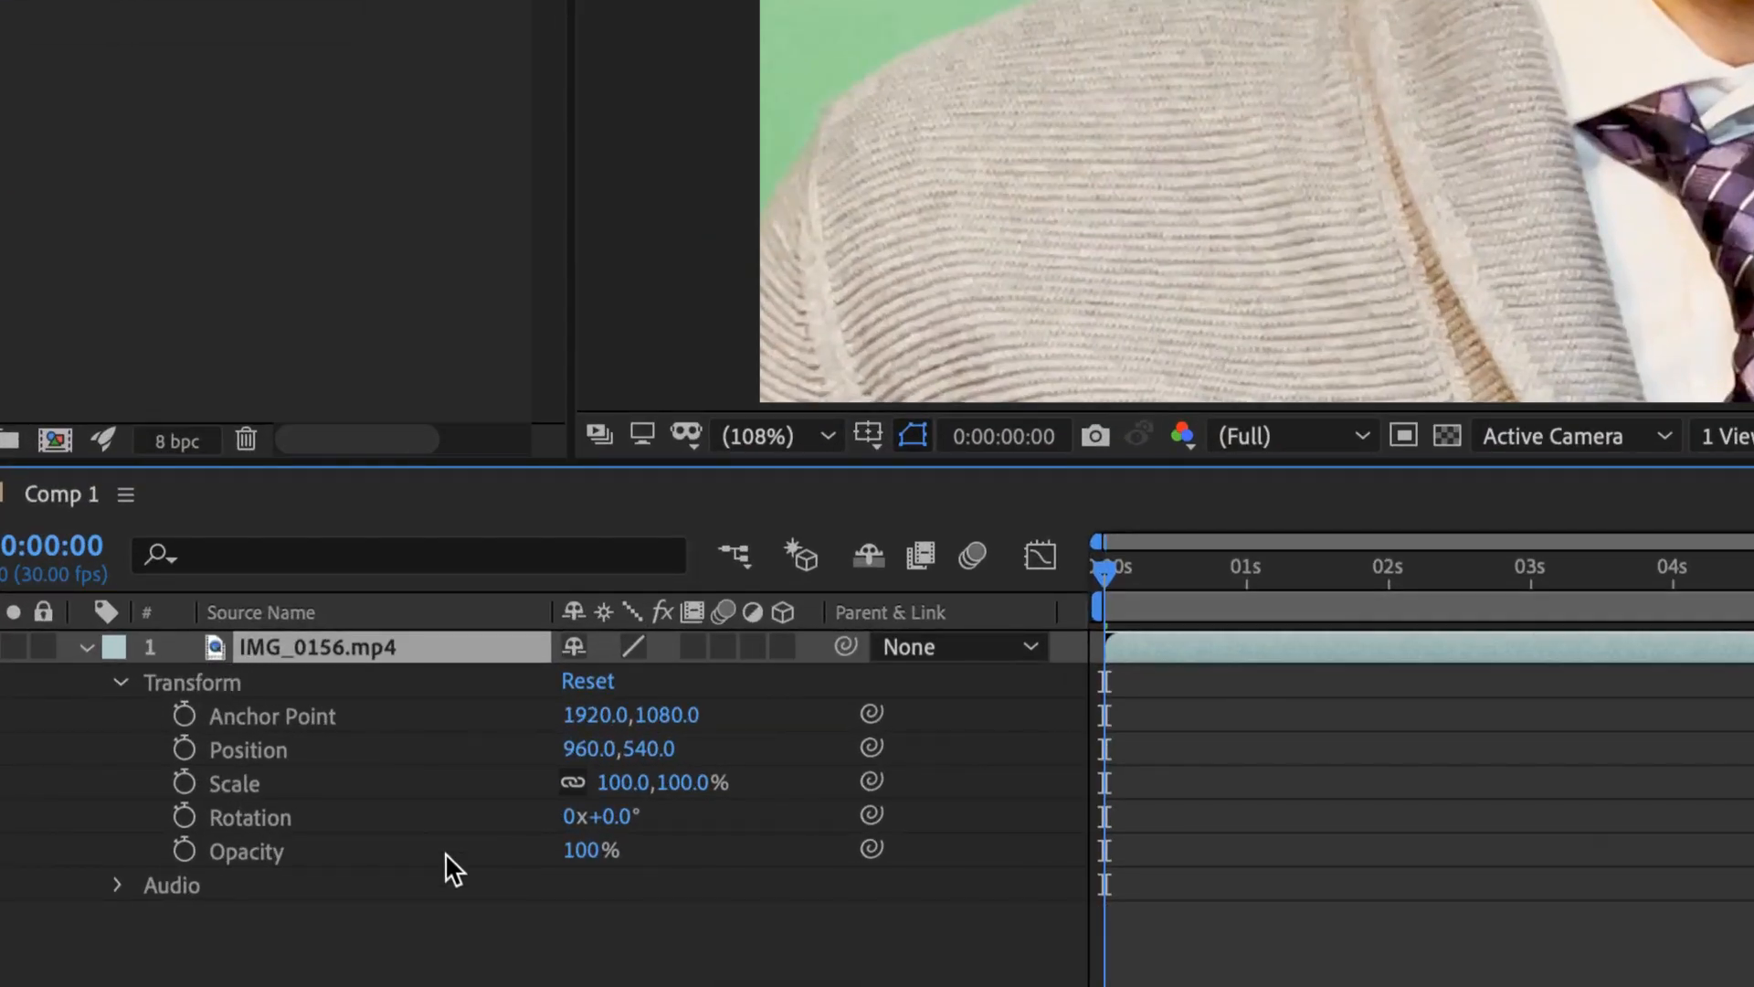
{"action": "left_click_drag", "start_coordinate": [644, 796], "coordinate": [546, 791]}
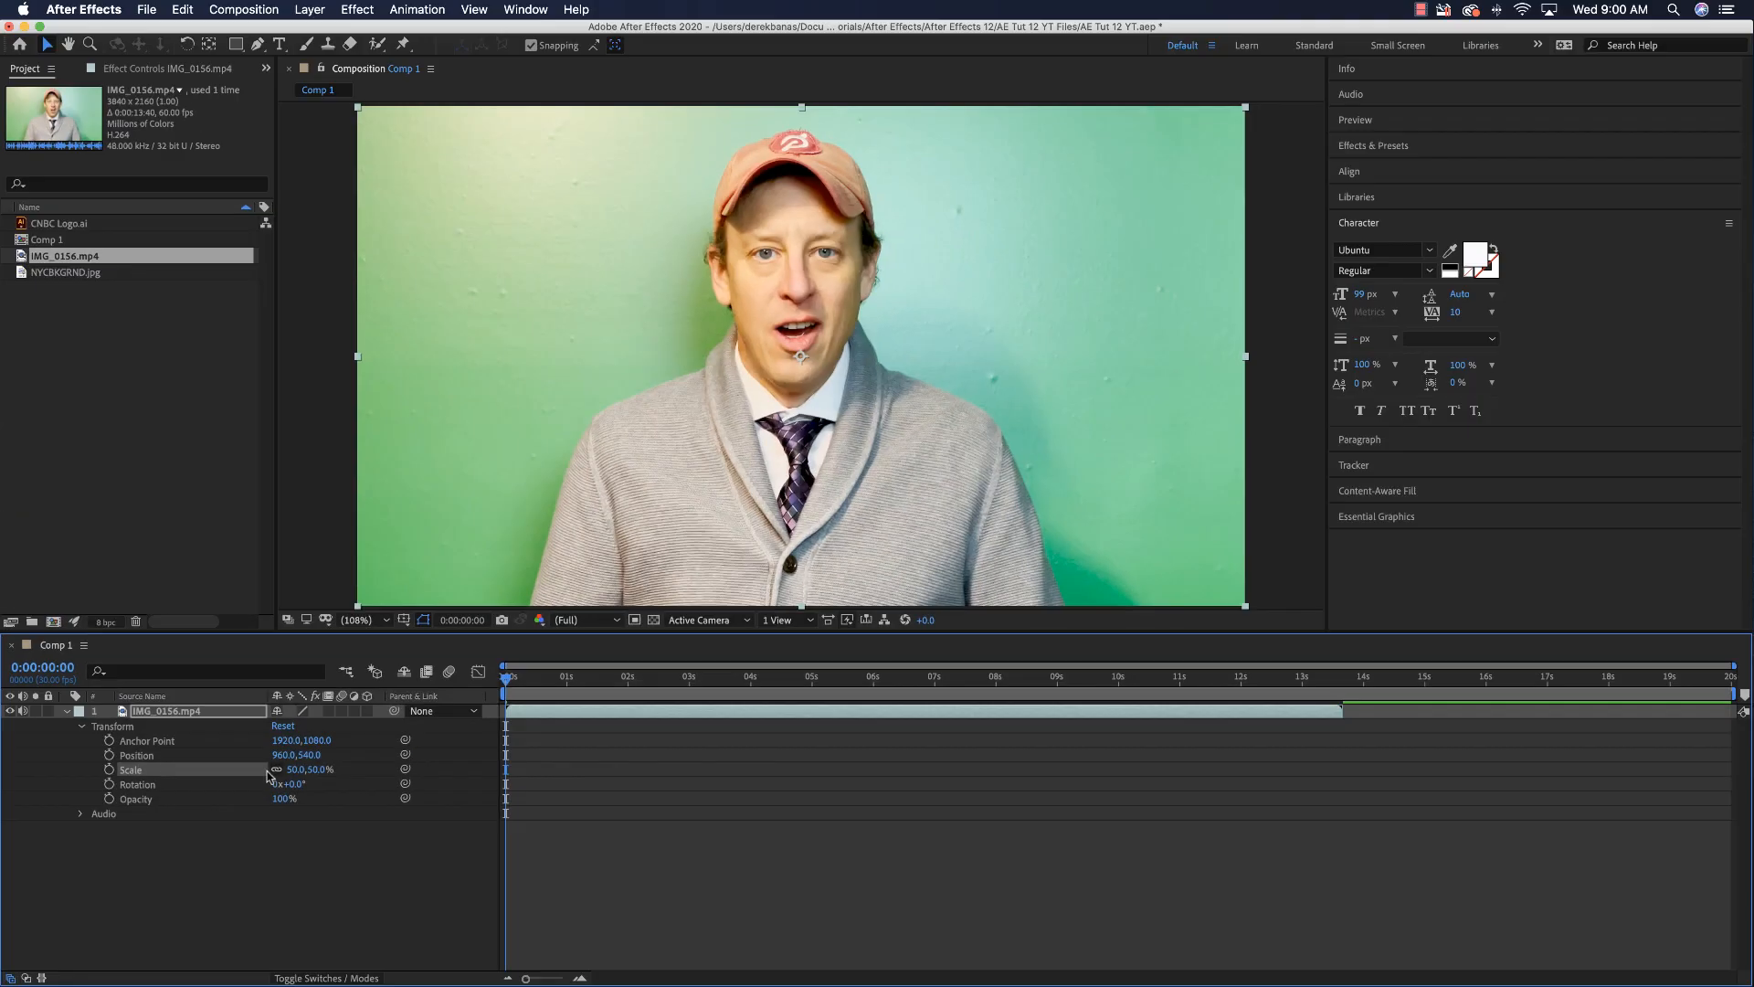
{"action": "left_click", "coordinate": [1301, 381]}
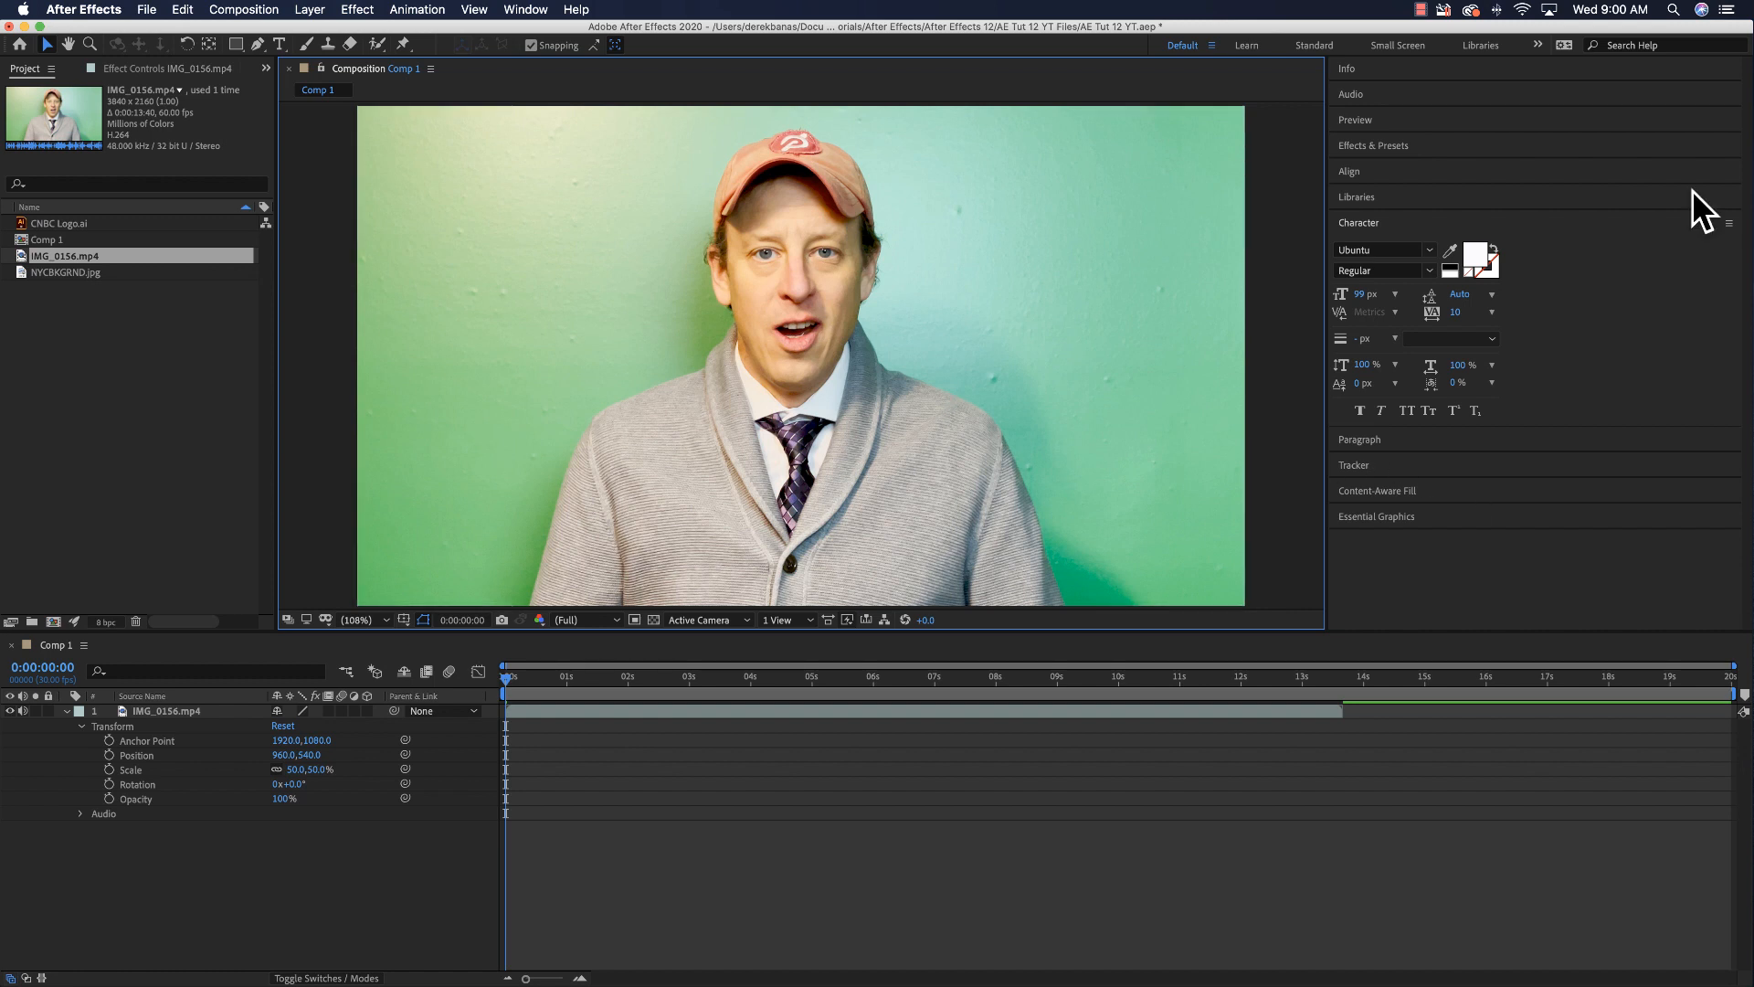
Step: Search the effects for "key" and apply the Keylight + Key Cleaner + Advanced Spill Suppressor preset to the green-screen clip
{"action": "left_click", "coordinate": [1360, 233]}
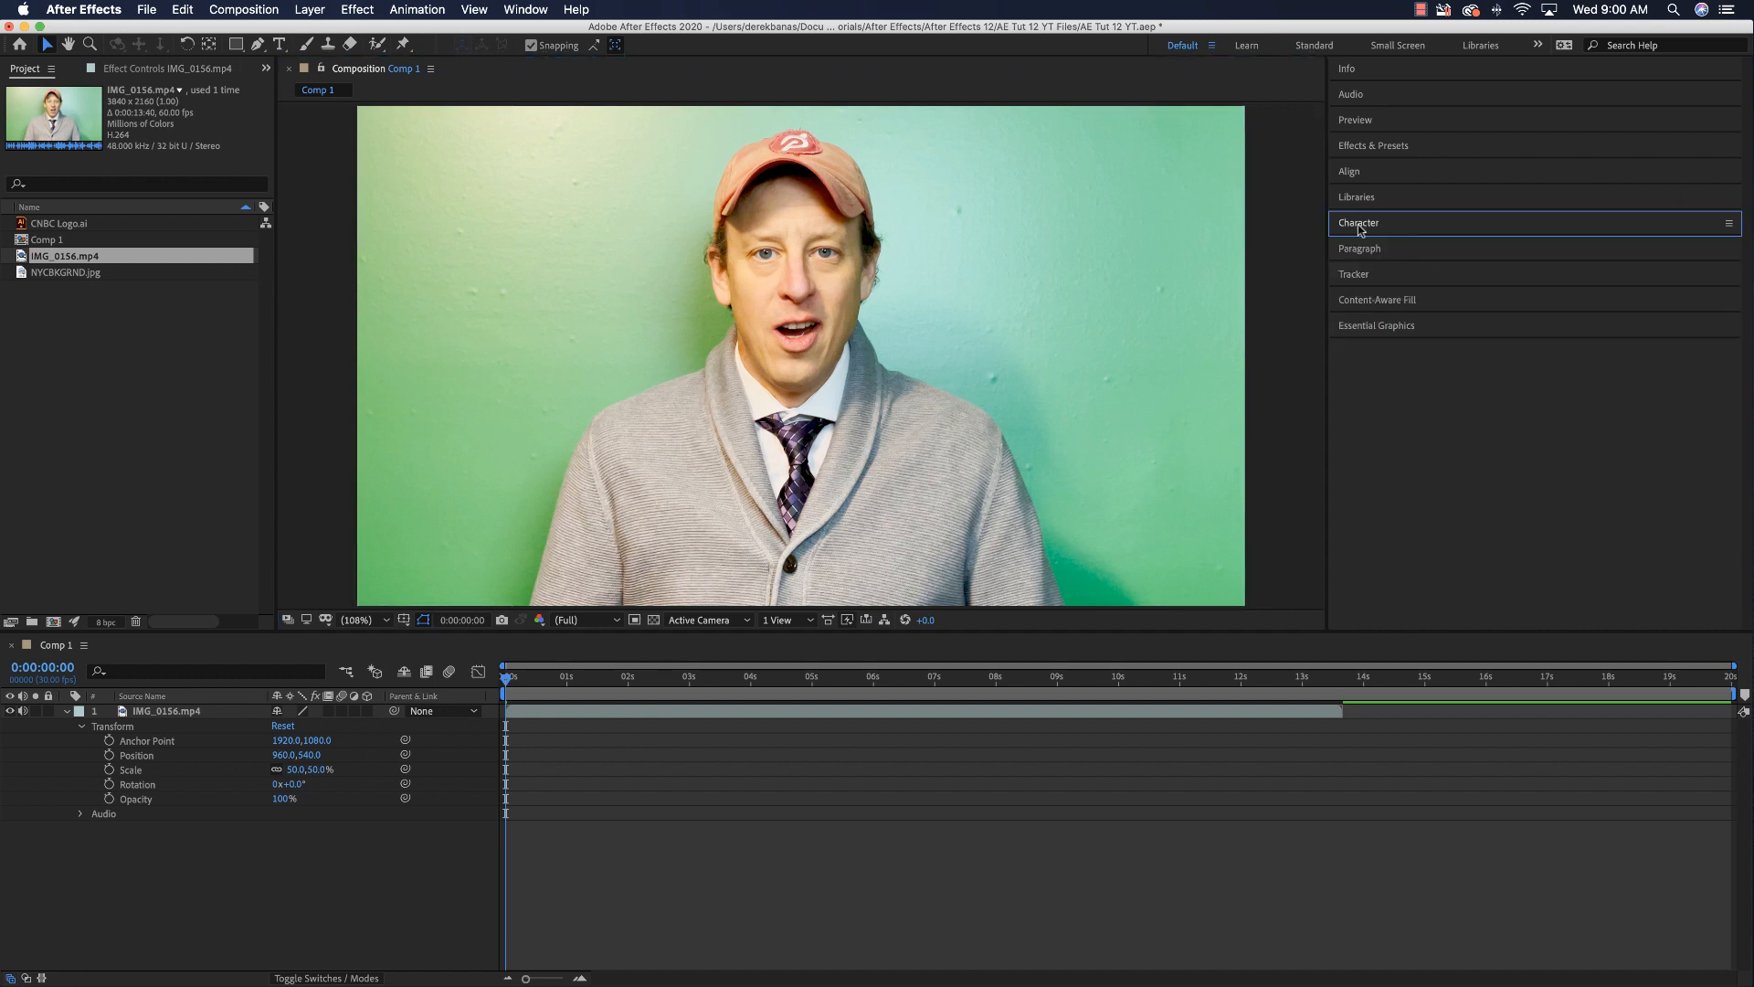
{"action": "left_click", "coordinate": [1347, 146]}
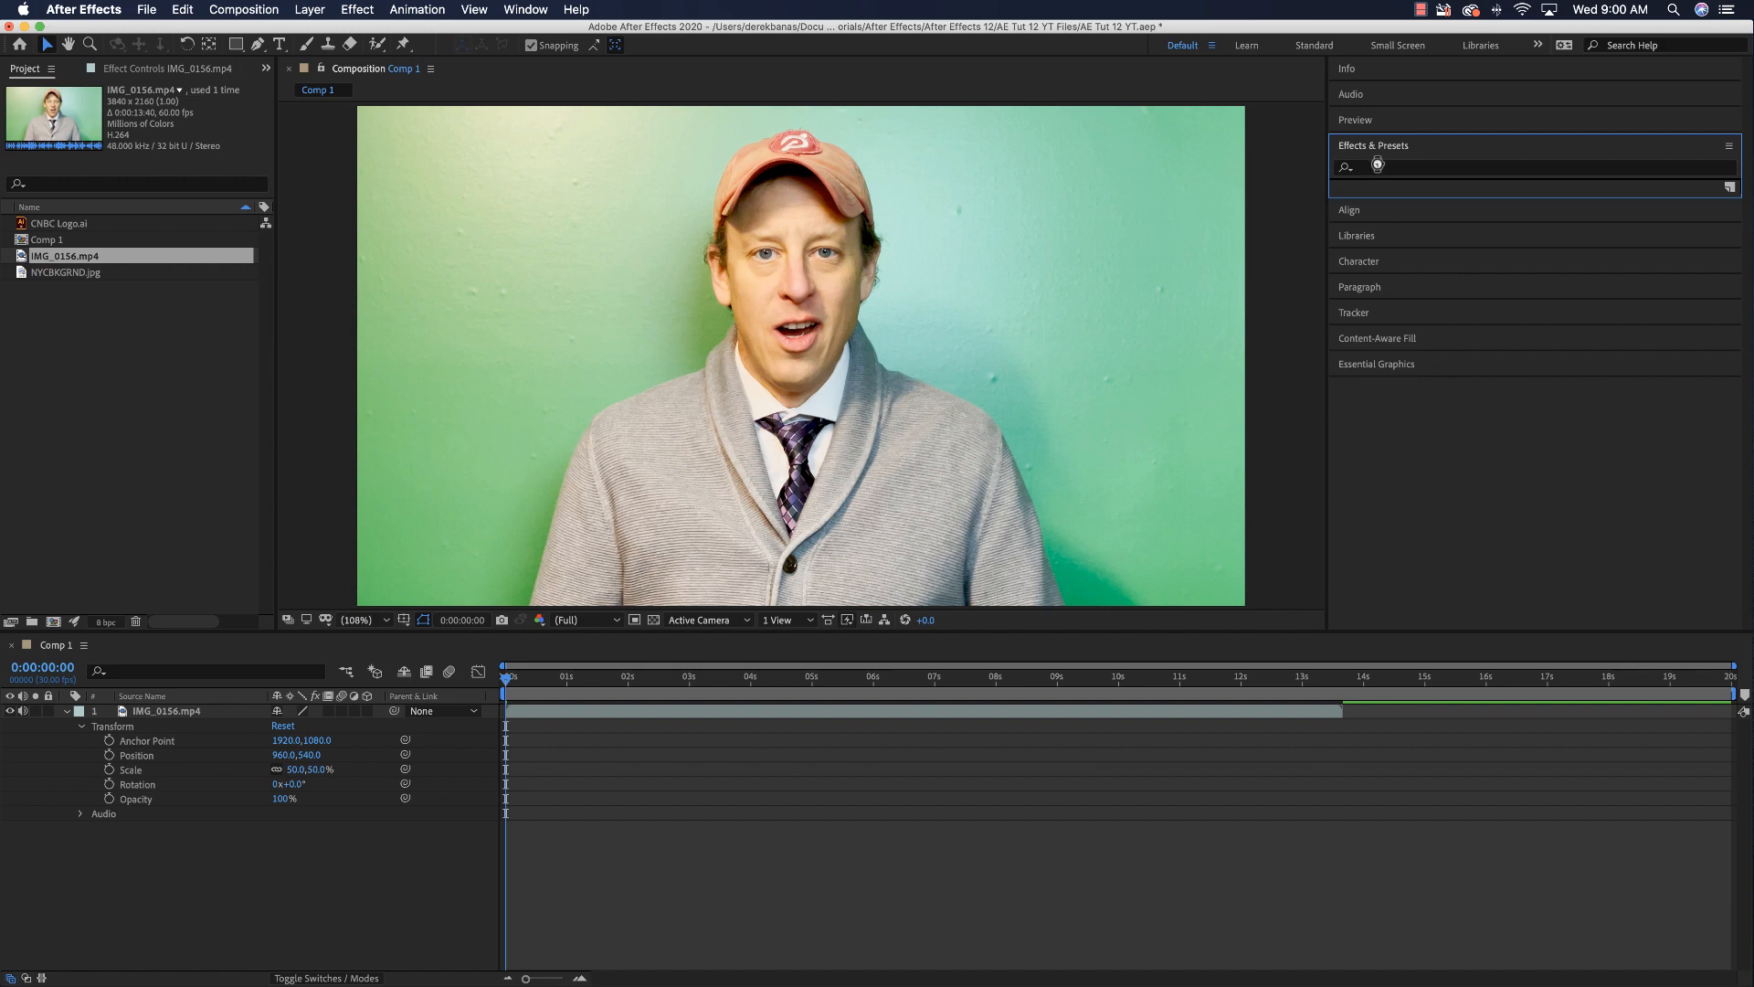
{"action": "left_click", "coordinate": [1375, 169]}
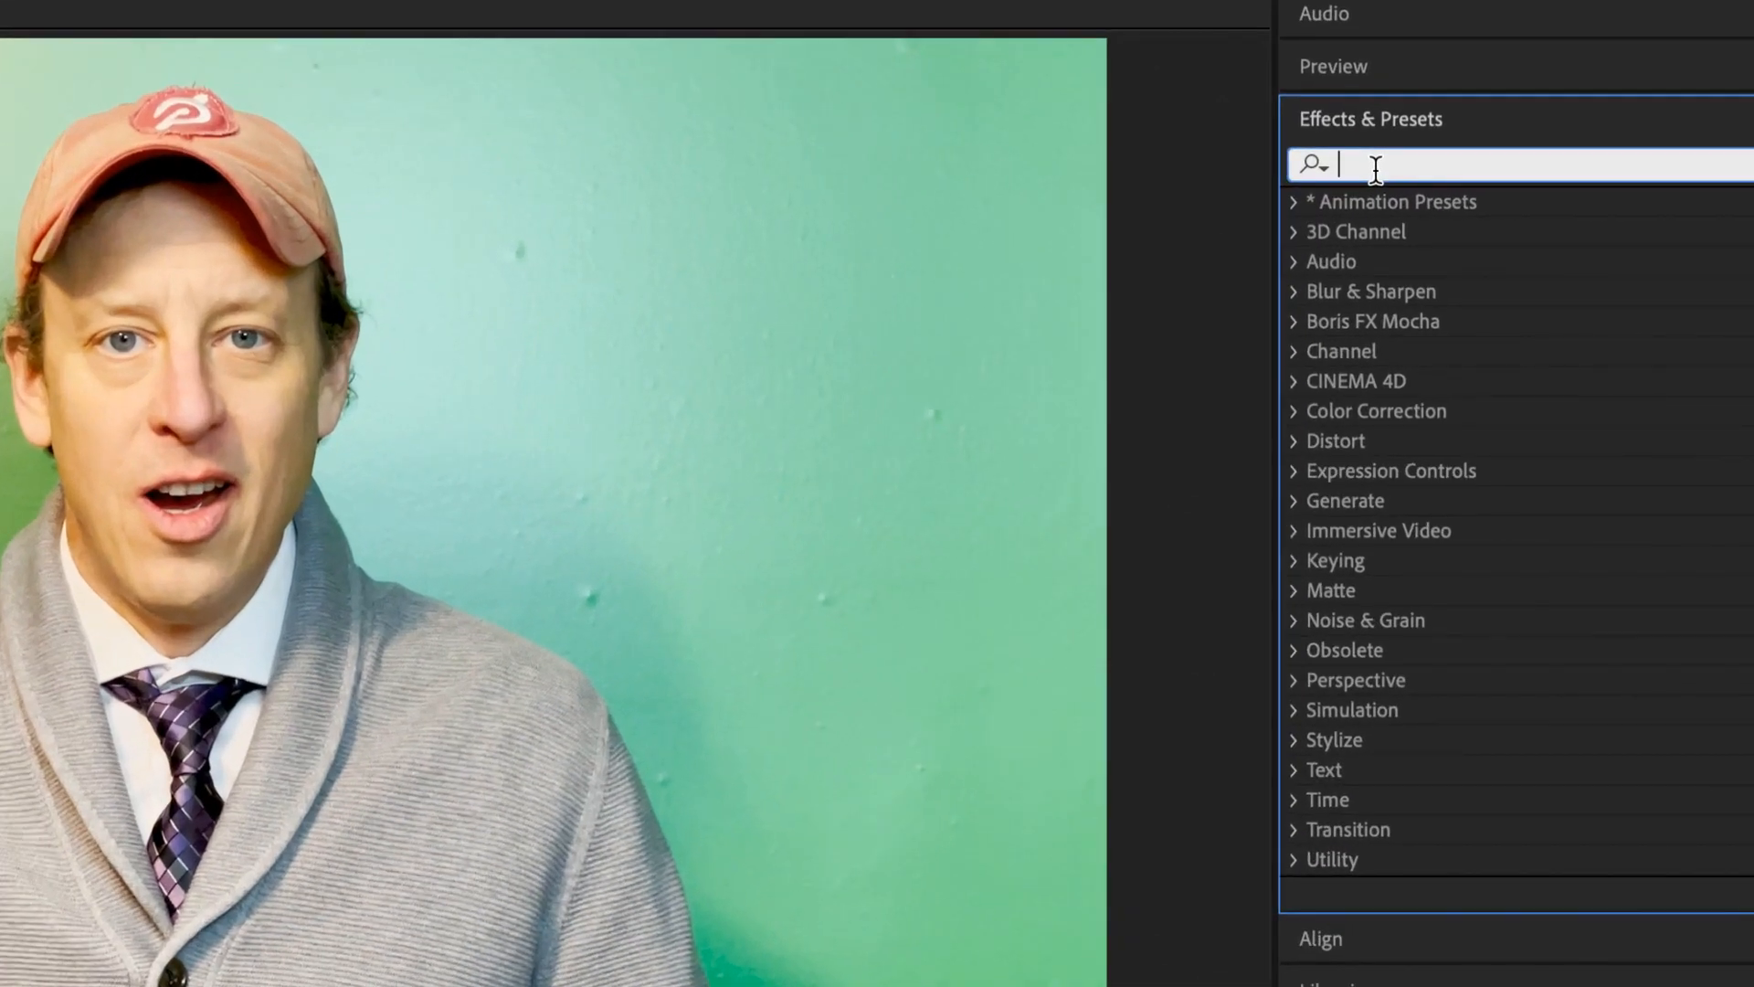
{"action": "type", "text": "ke"}
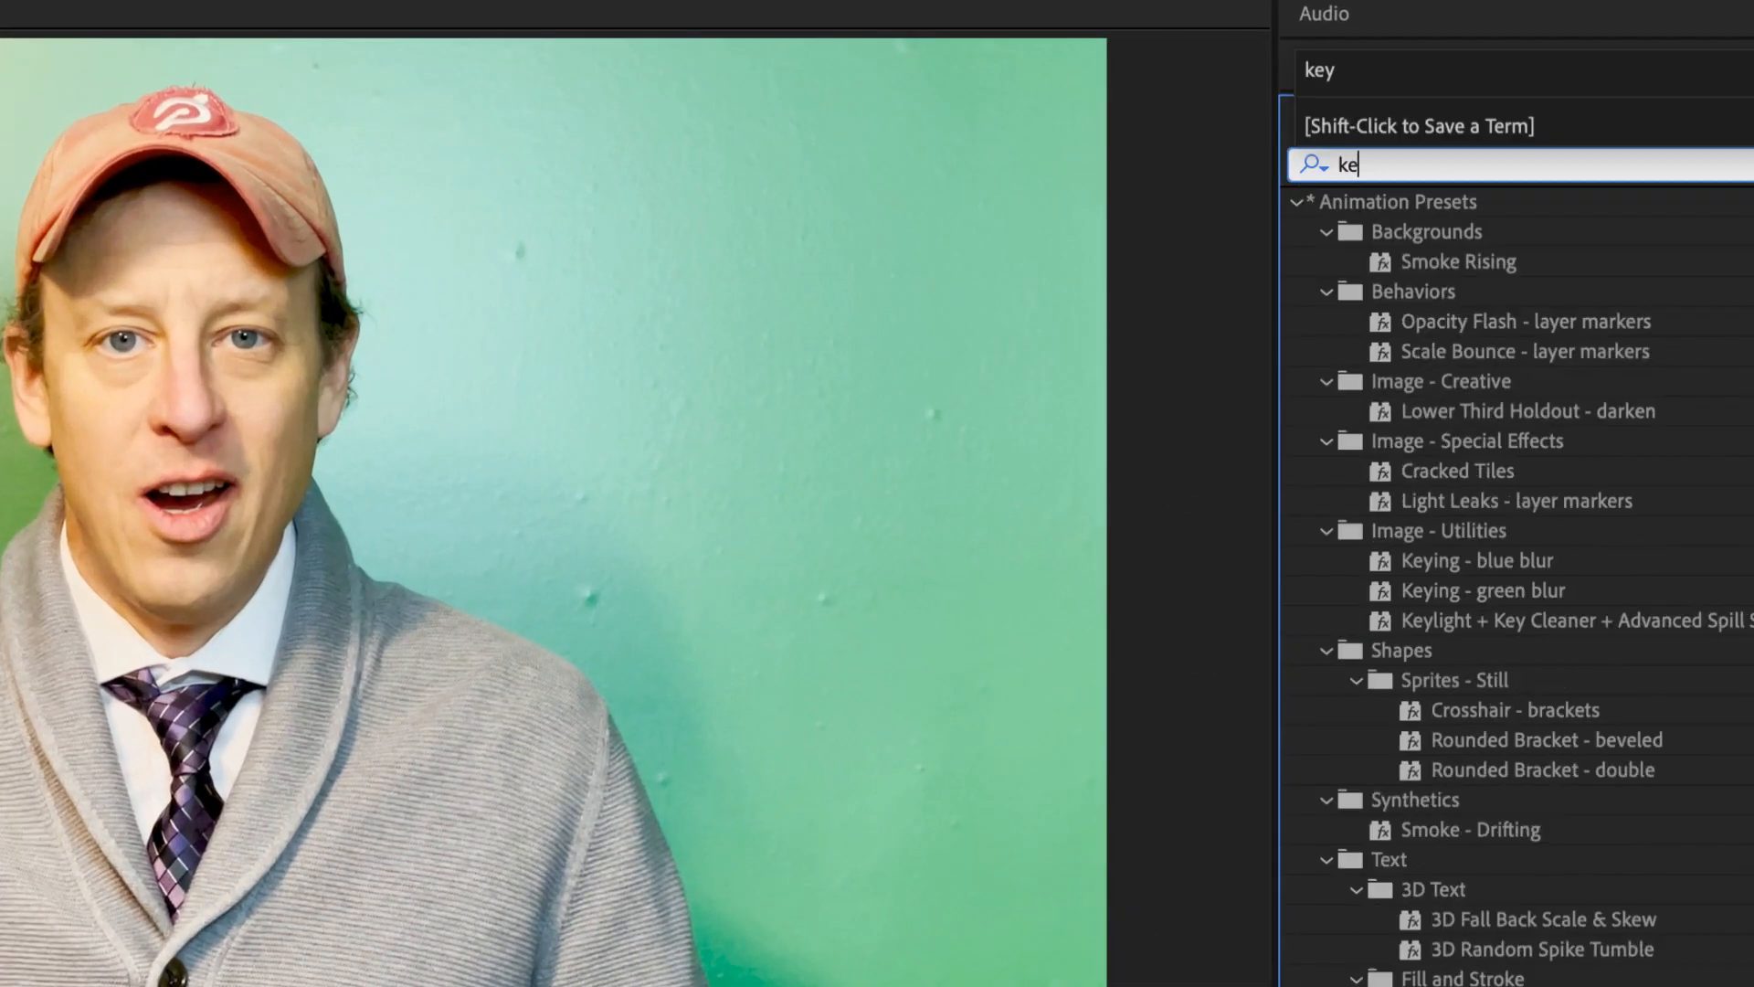
{"action": "type", "text": "y"}
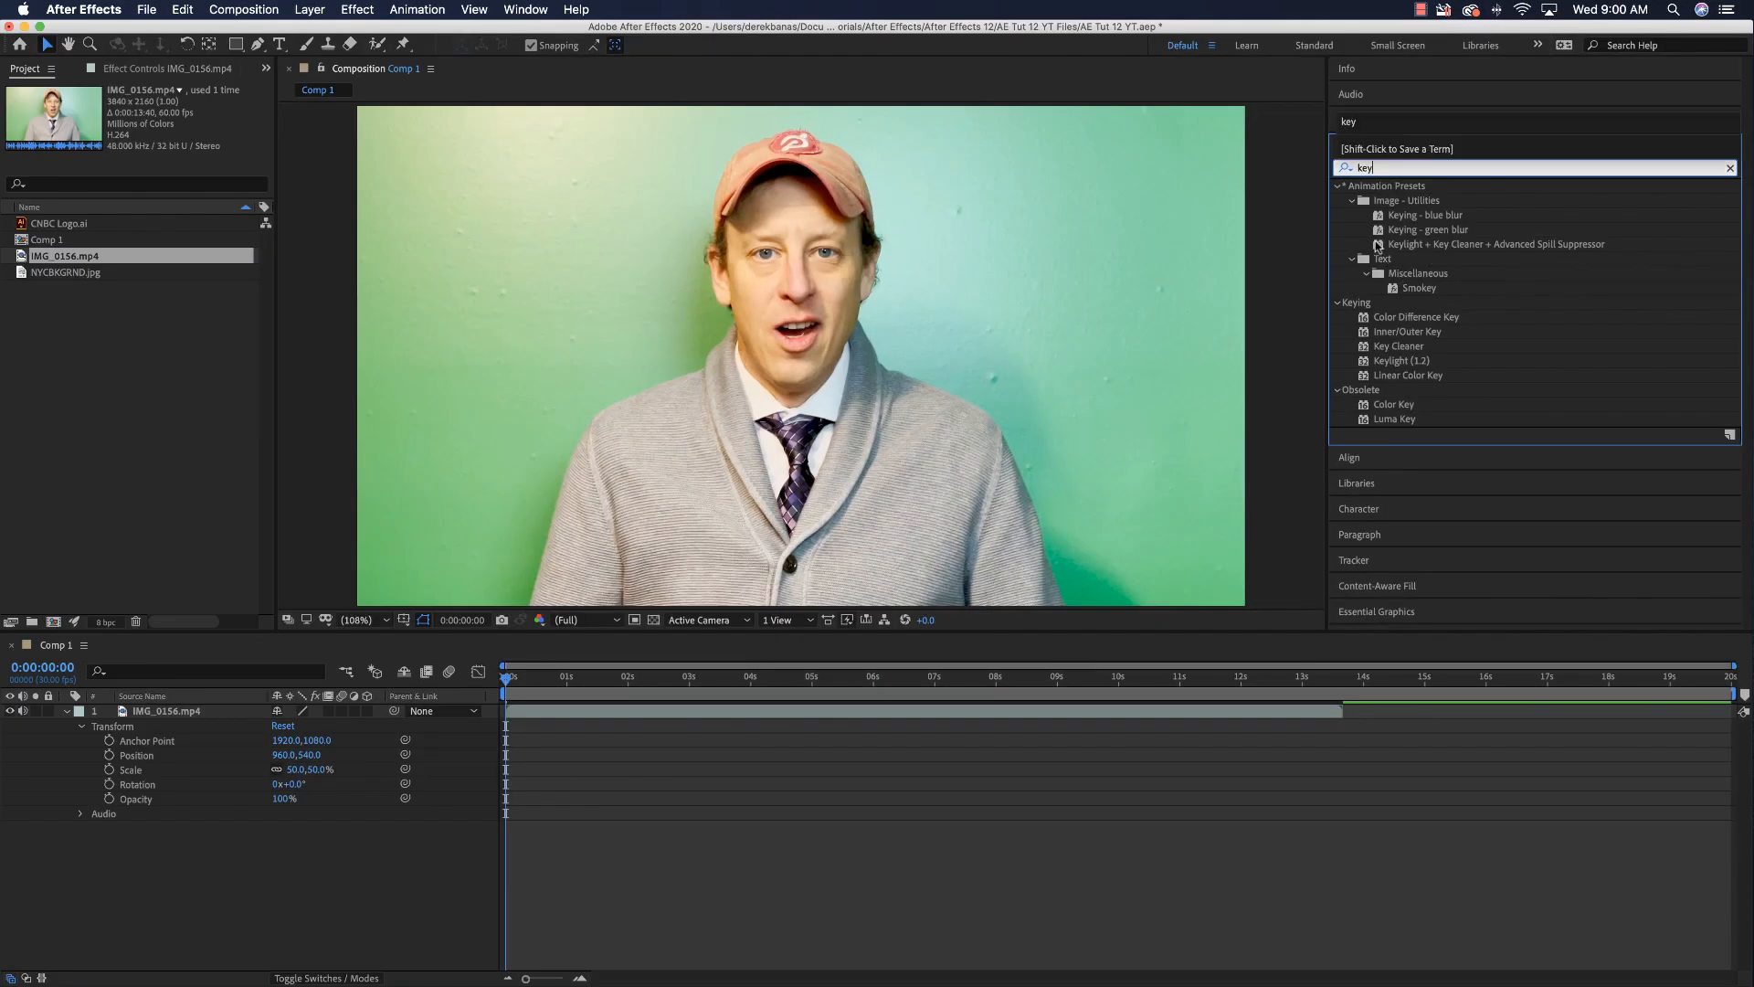
{"action": "left_click_drag", "start_coordinate": [1179, 327], "coordinate": [1060, 351]}
{"action": "left_click_drag", "start_coordinate": [1312, 260], "coordinate": [795, 288]}
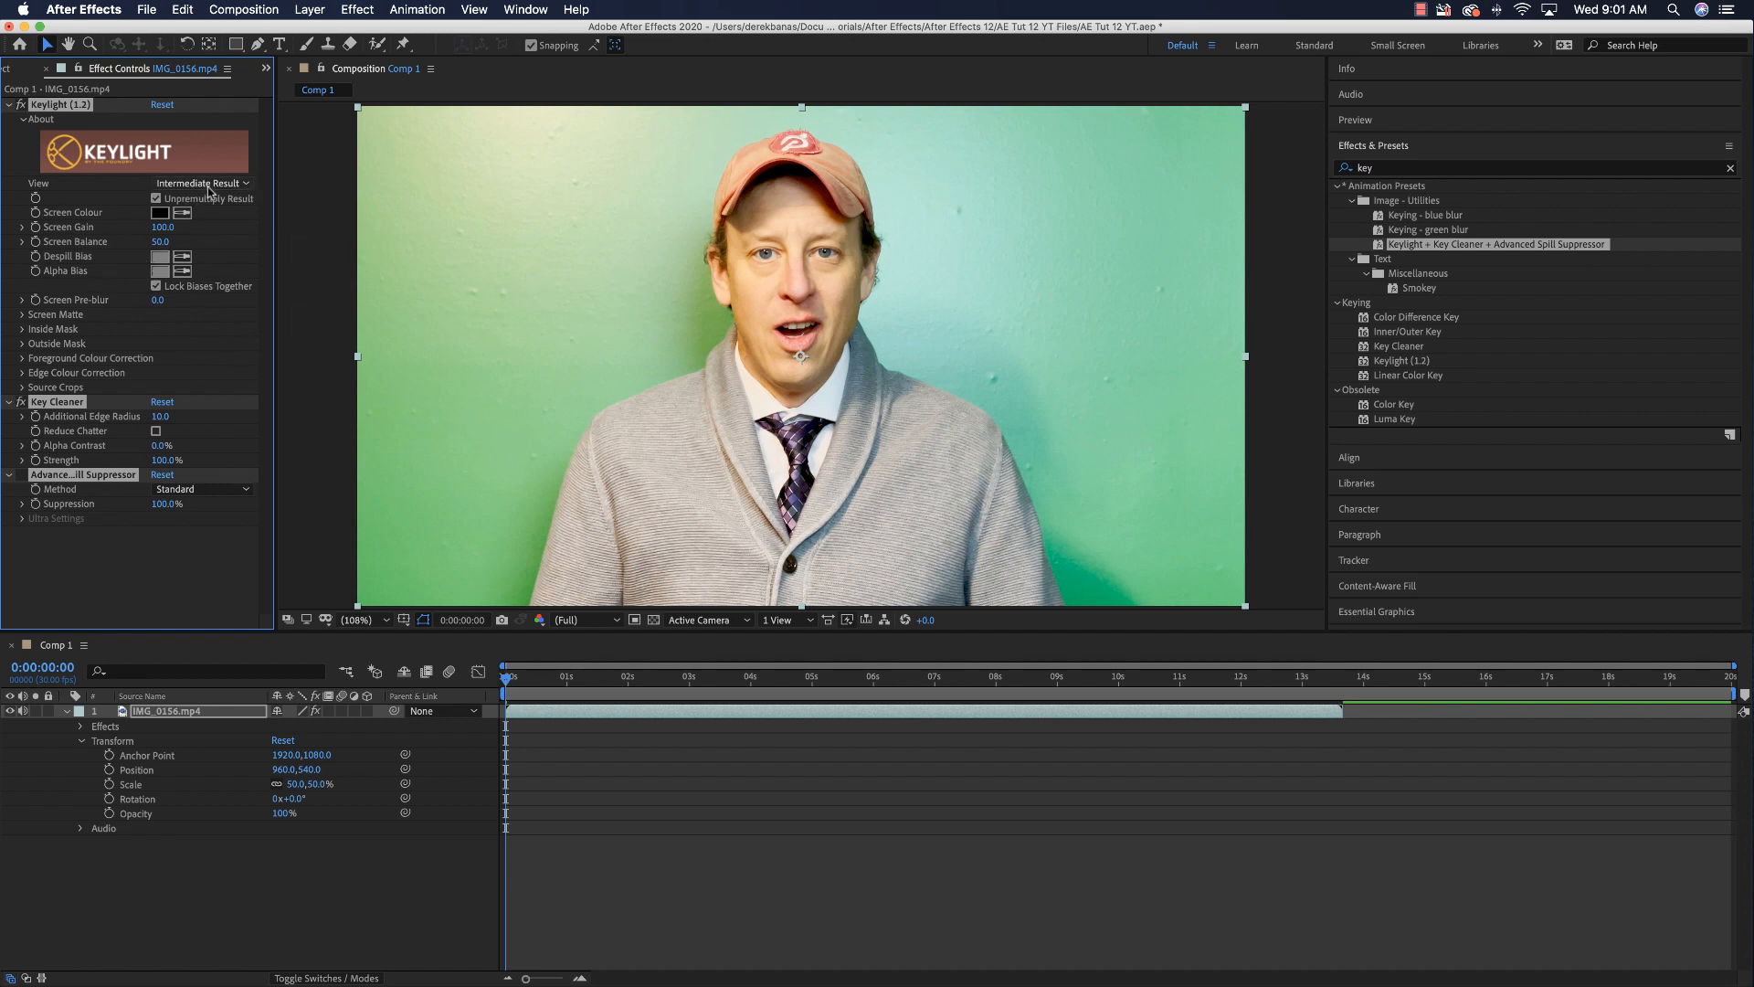
Step: Collapse the clip's layer properties and open it in its own layer viewer with the View set to None
{"action": "left_click", "coordinate": [81, 741]}
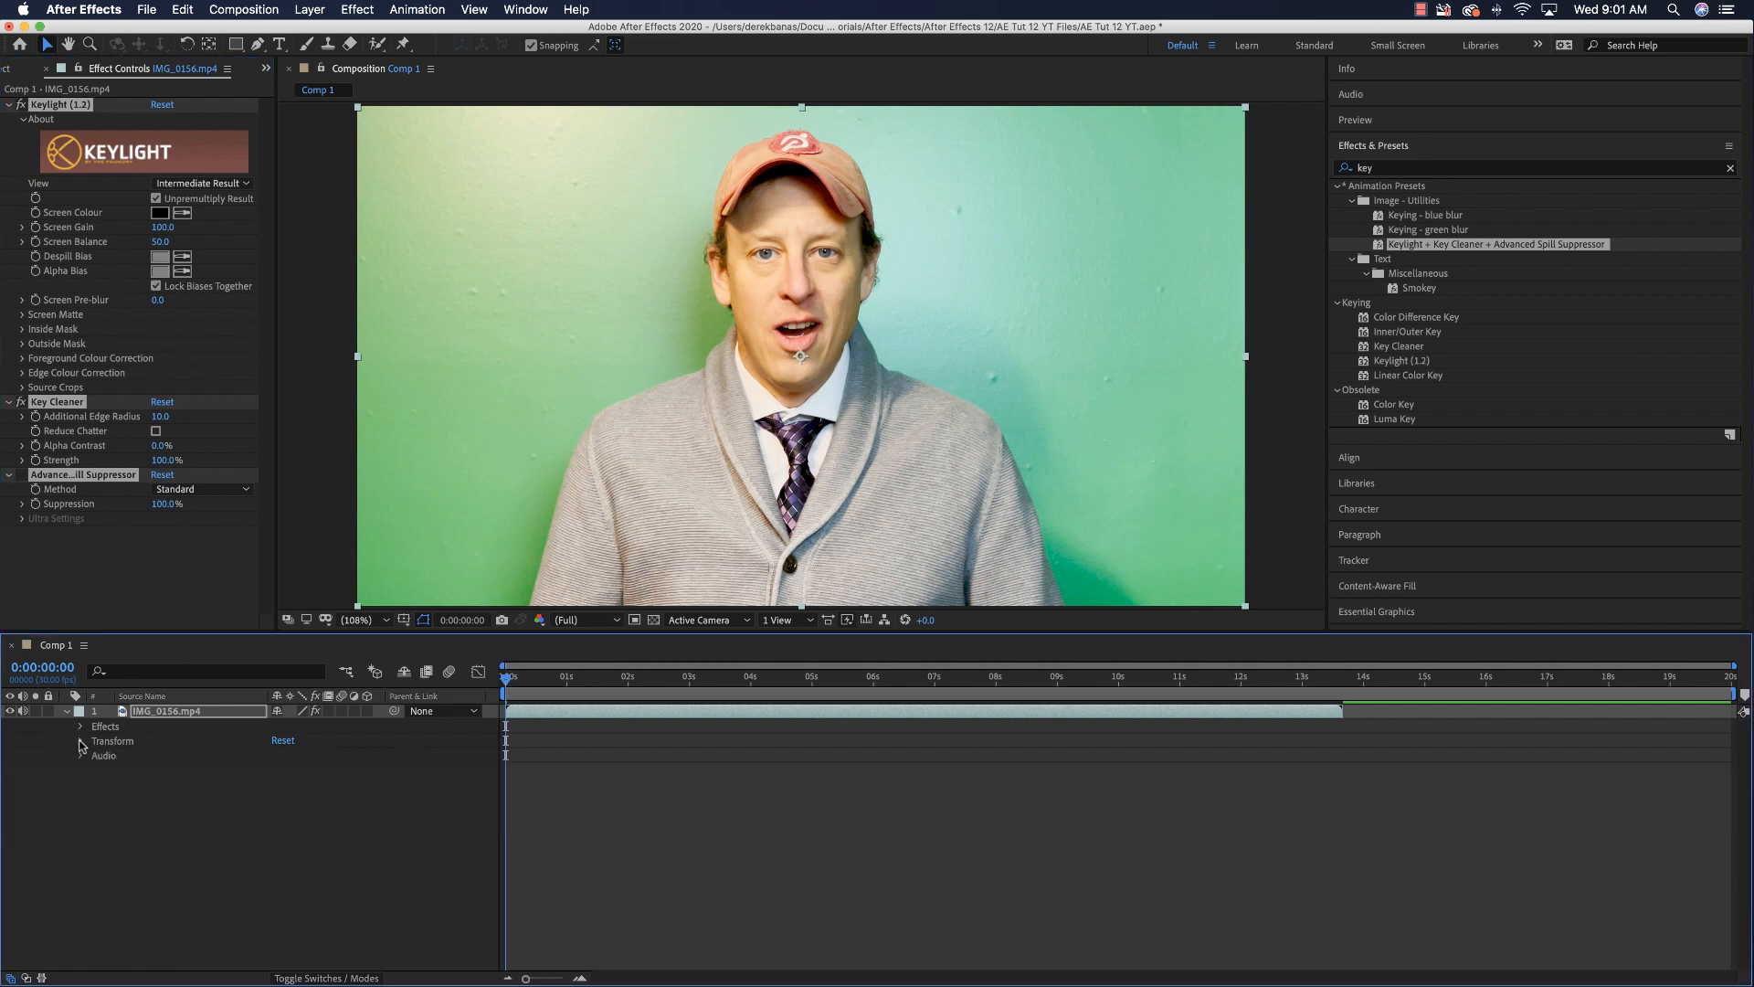
{"action": "left_click", "coordinate": [66, 712]}
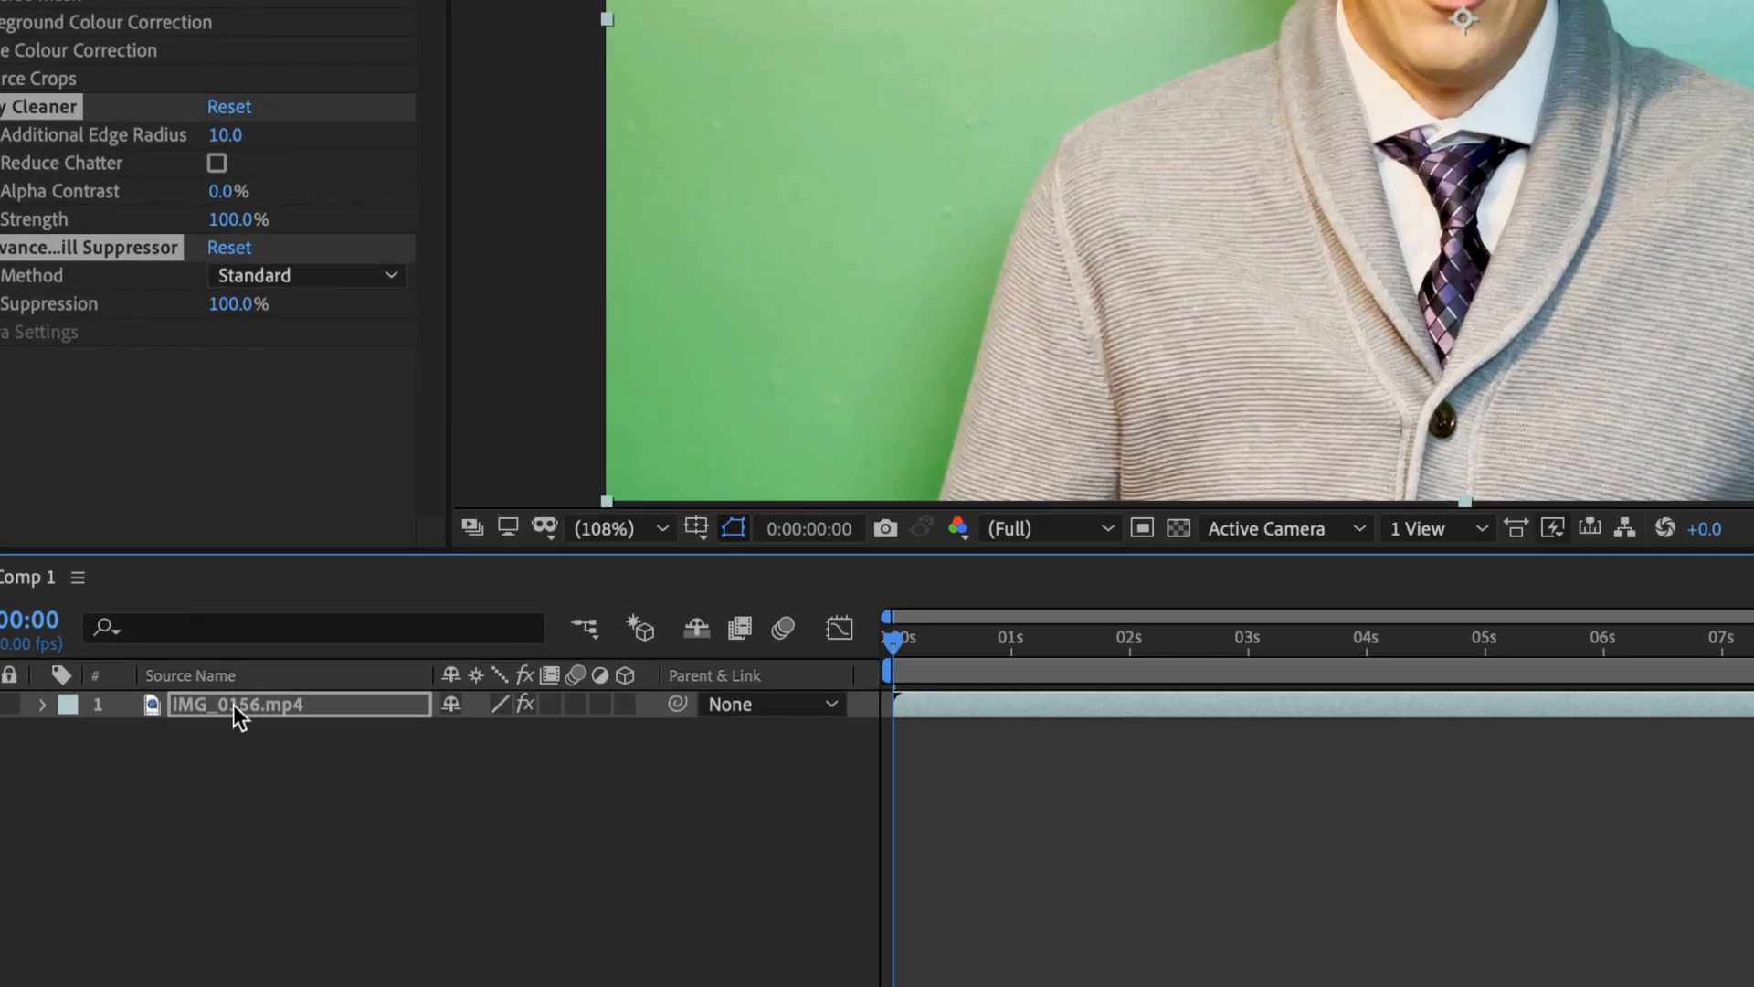
{"action": "double_click", "coordinate": [205, 705]}
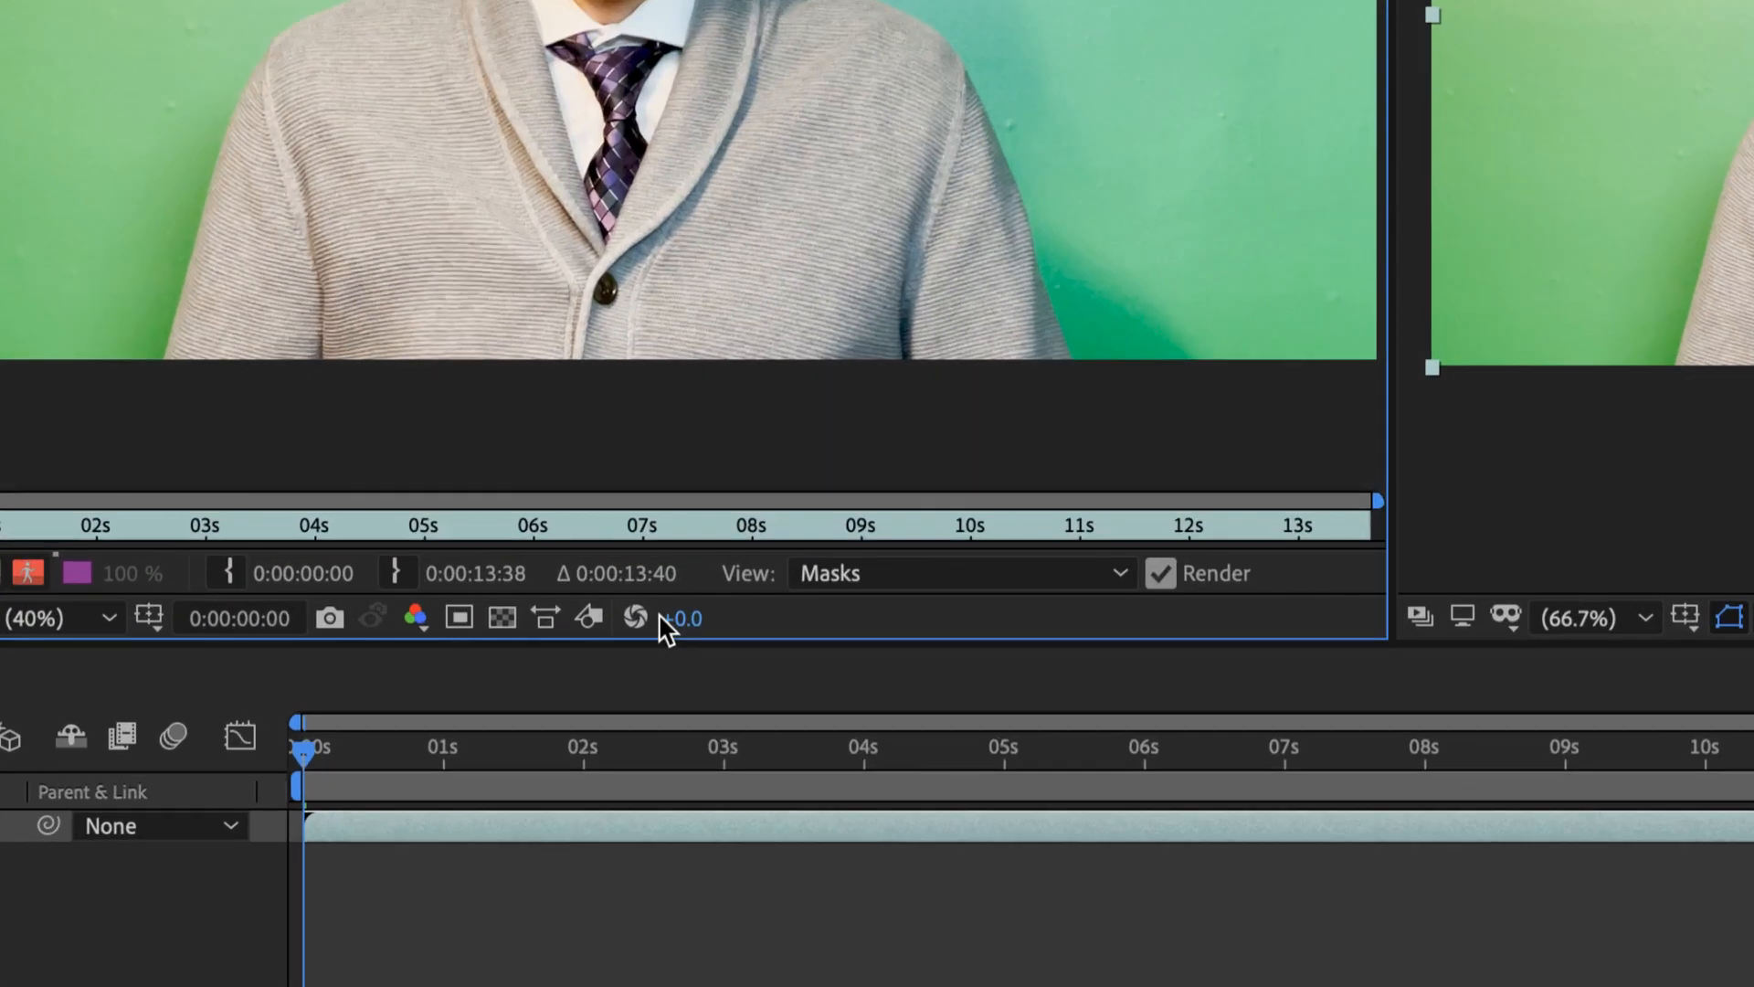
{"action": "left_click", "coordinate": [930, 577]}
{"action": "left_click", "coordinate": [903, 607]}
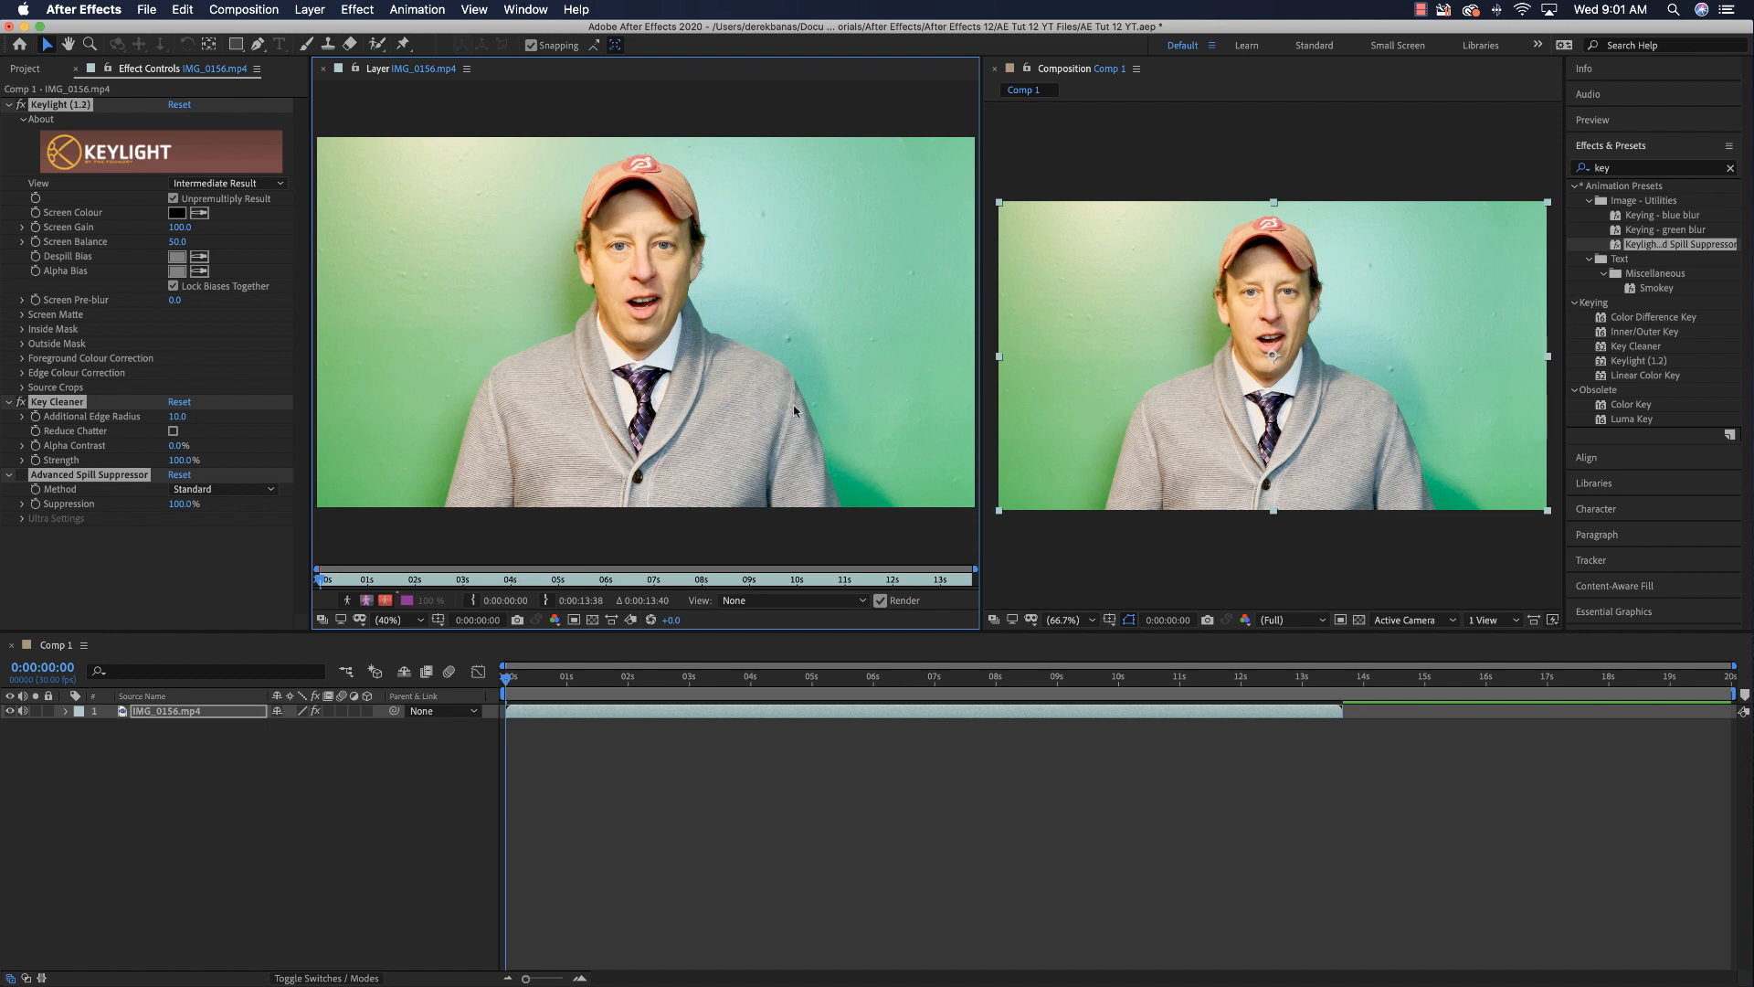
{"action": "left_click", "coordinate": [704, 715]}
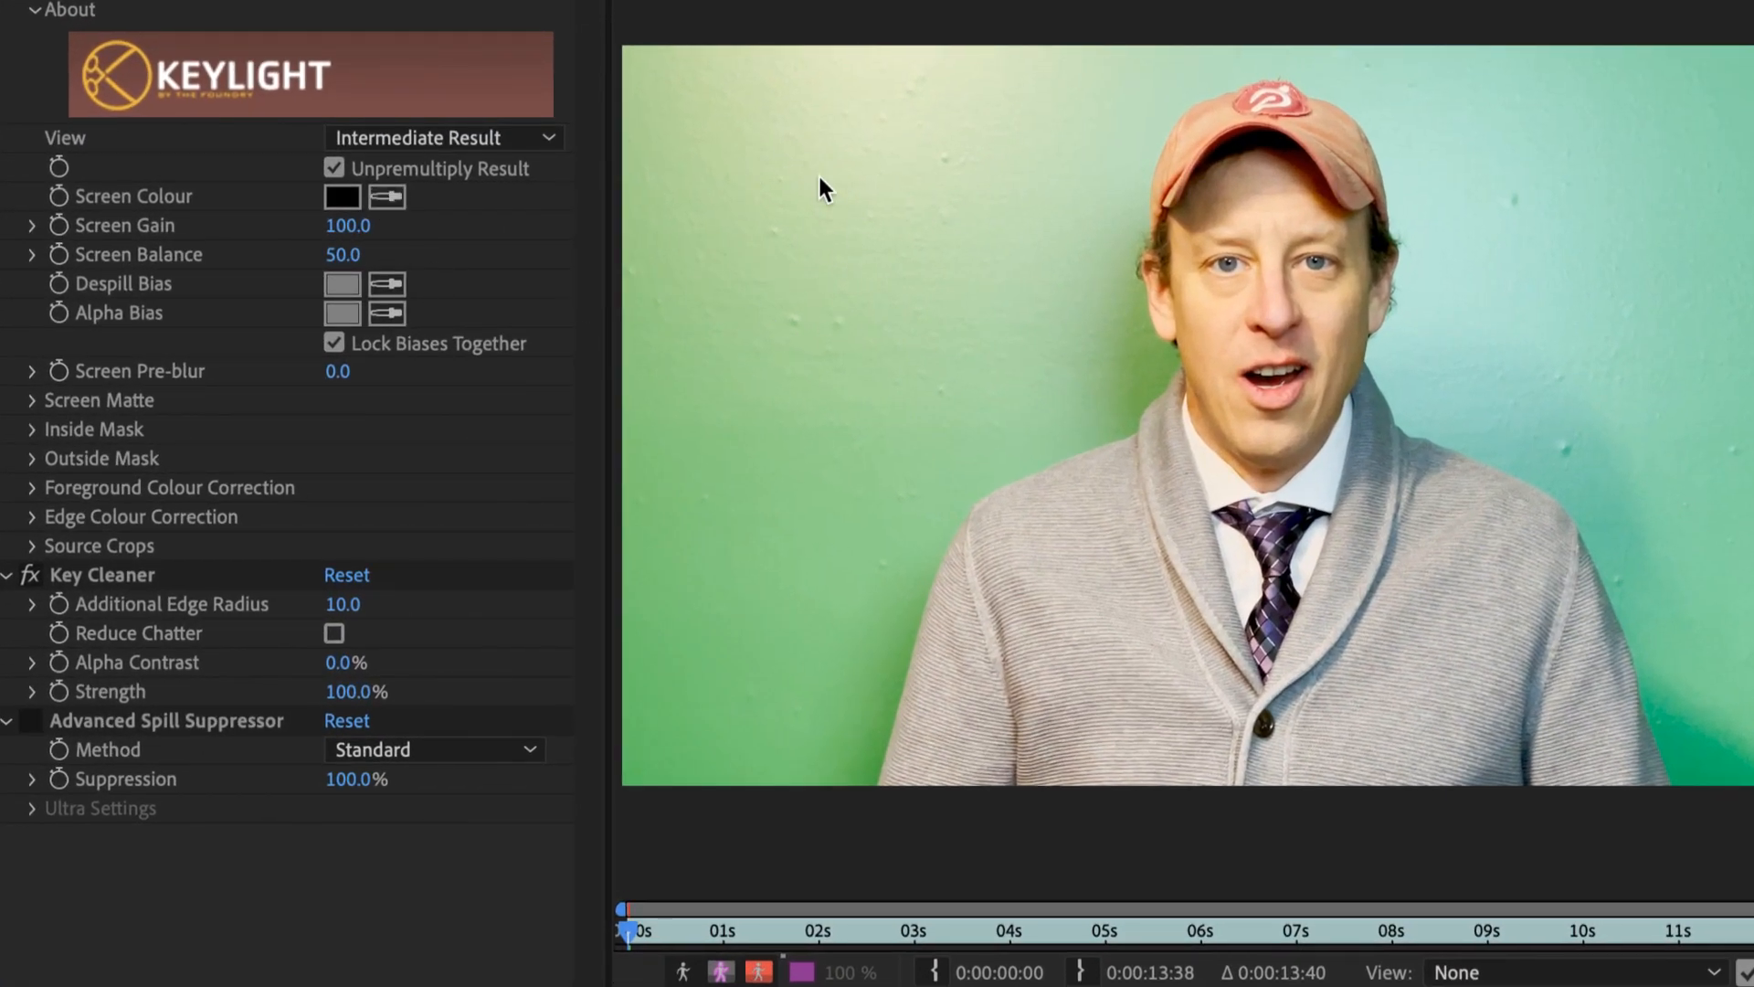
Step: Set the Keylight view to Status and sample the Screen Colour from the pale wall near the footage's upper-left corner
{"action": "left_click", "coordinate": [487, 139]}
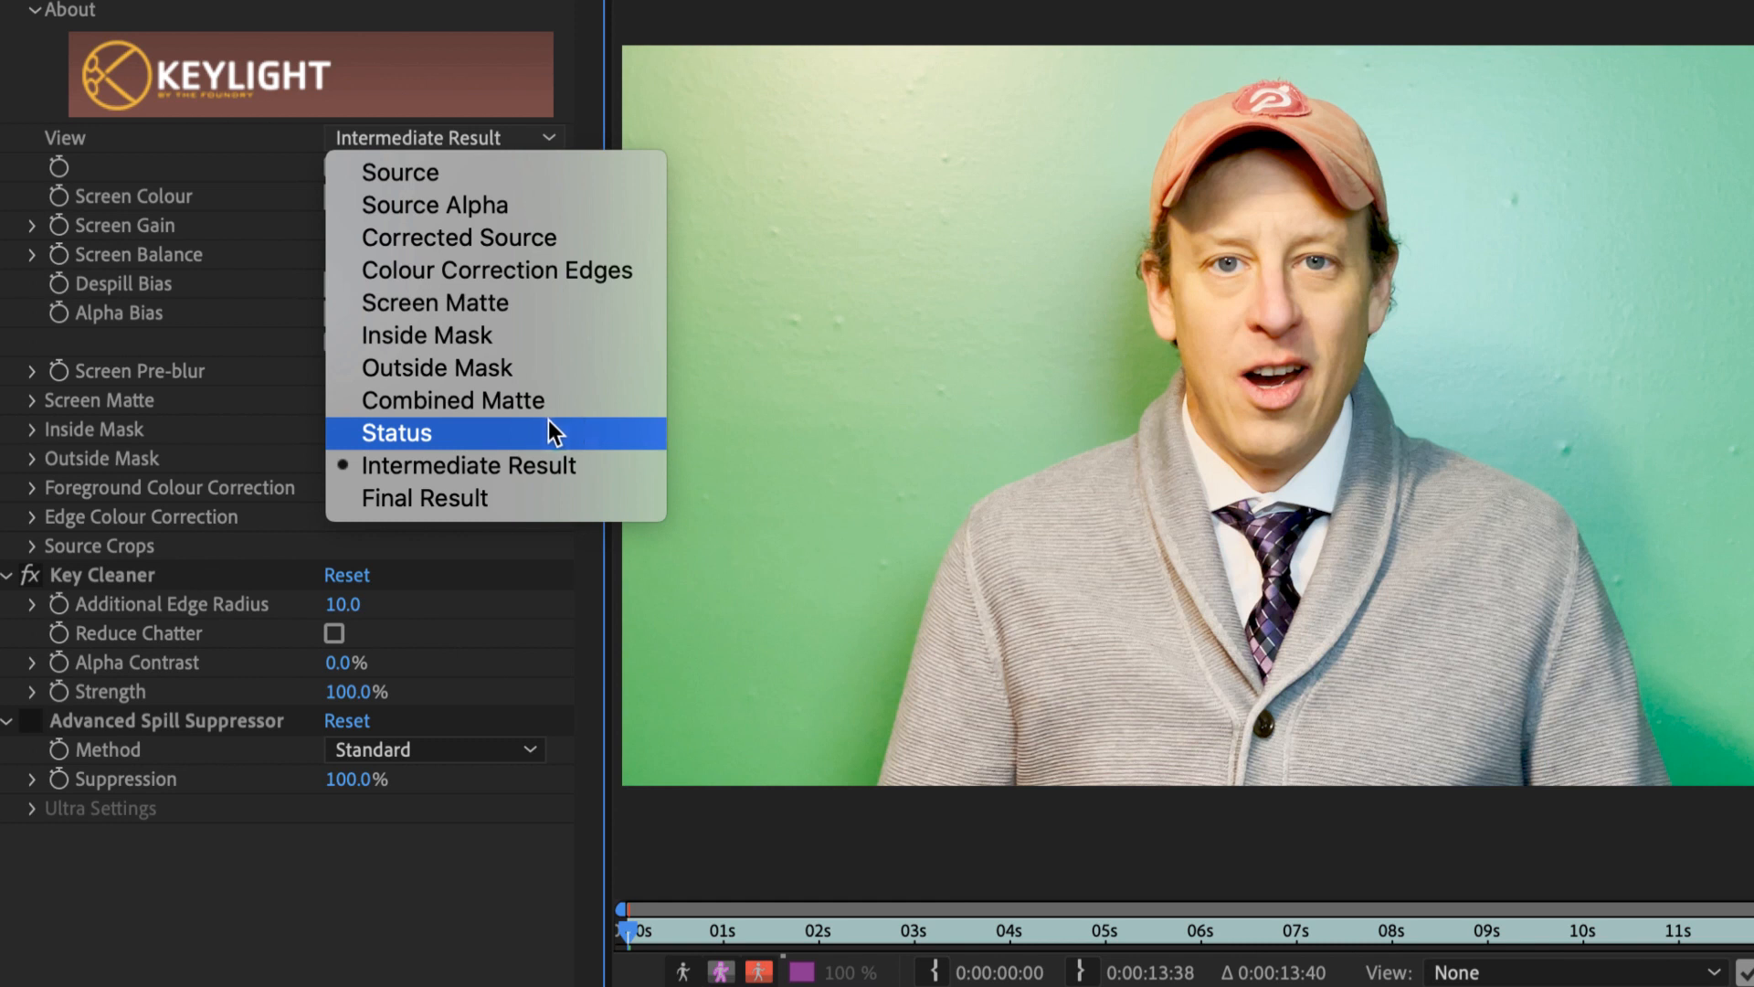
{"action": "left_click", "coordinate": [446, 432]}
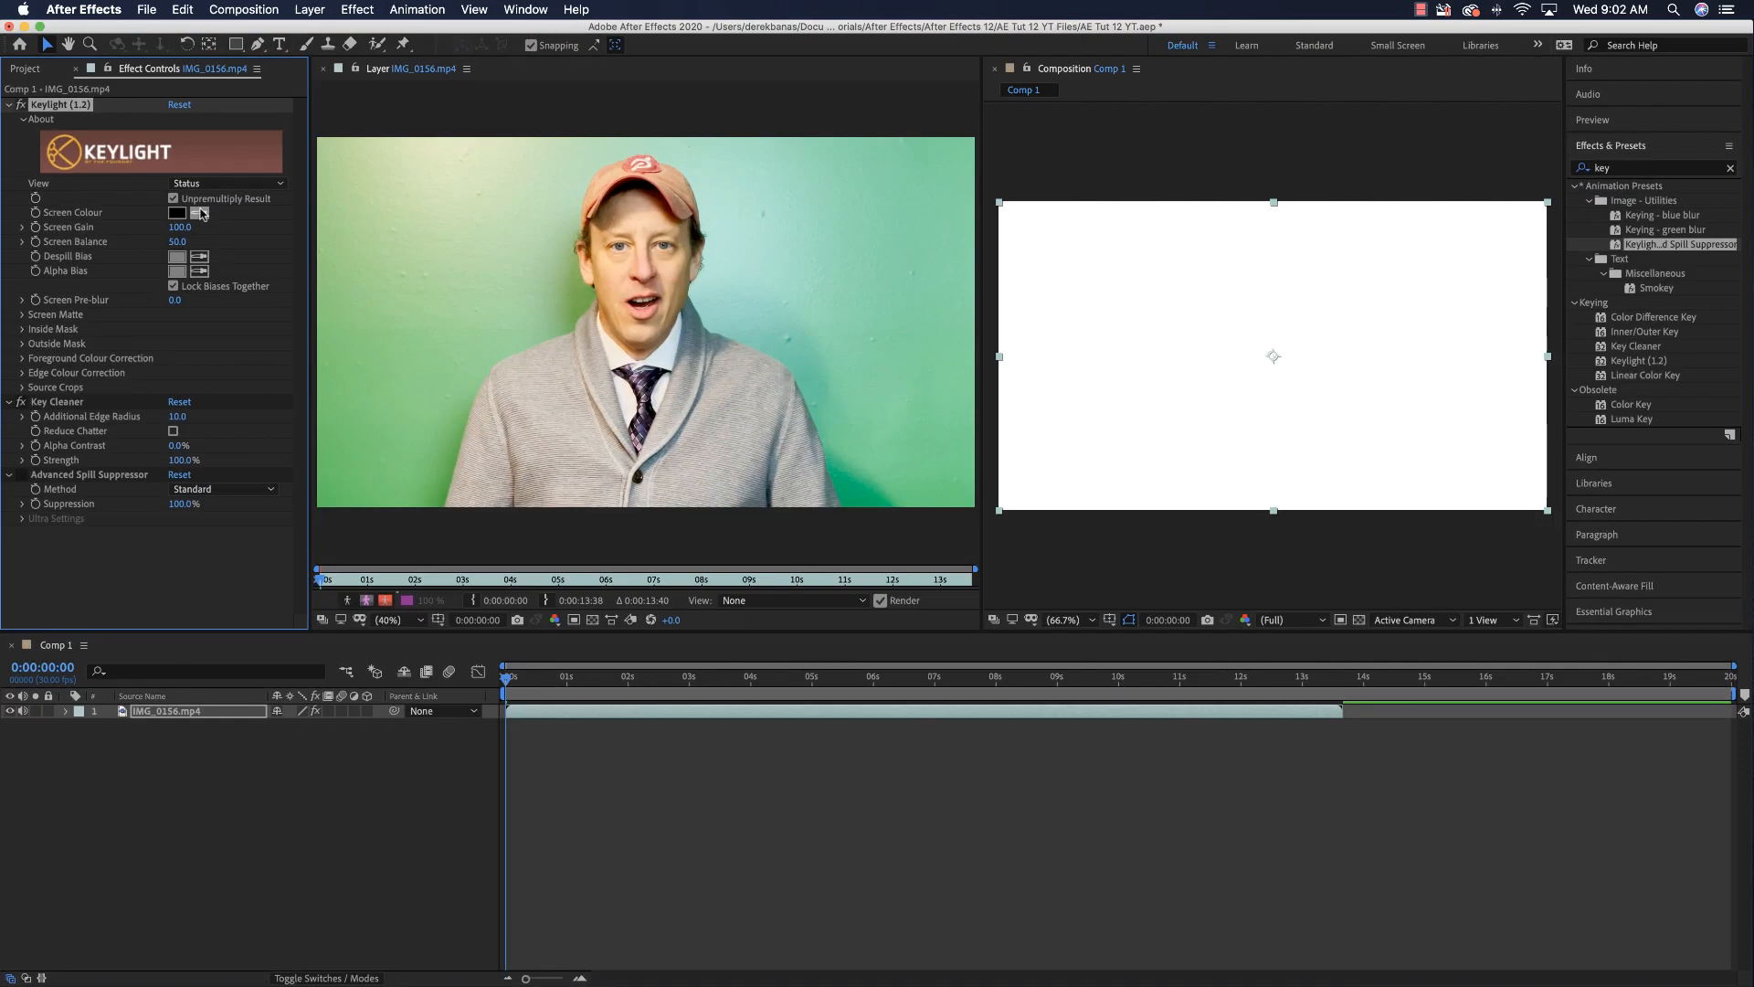
{"action": "left_click", "coordinate": [200, 213]}
{"action": "left_click", "coordinate": [382, 169]}
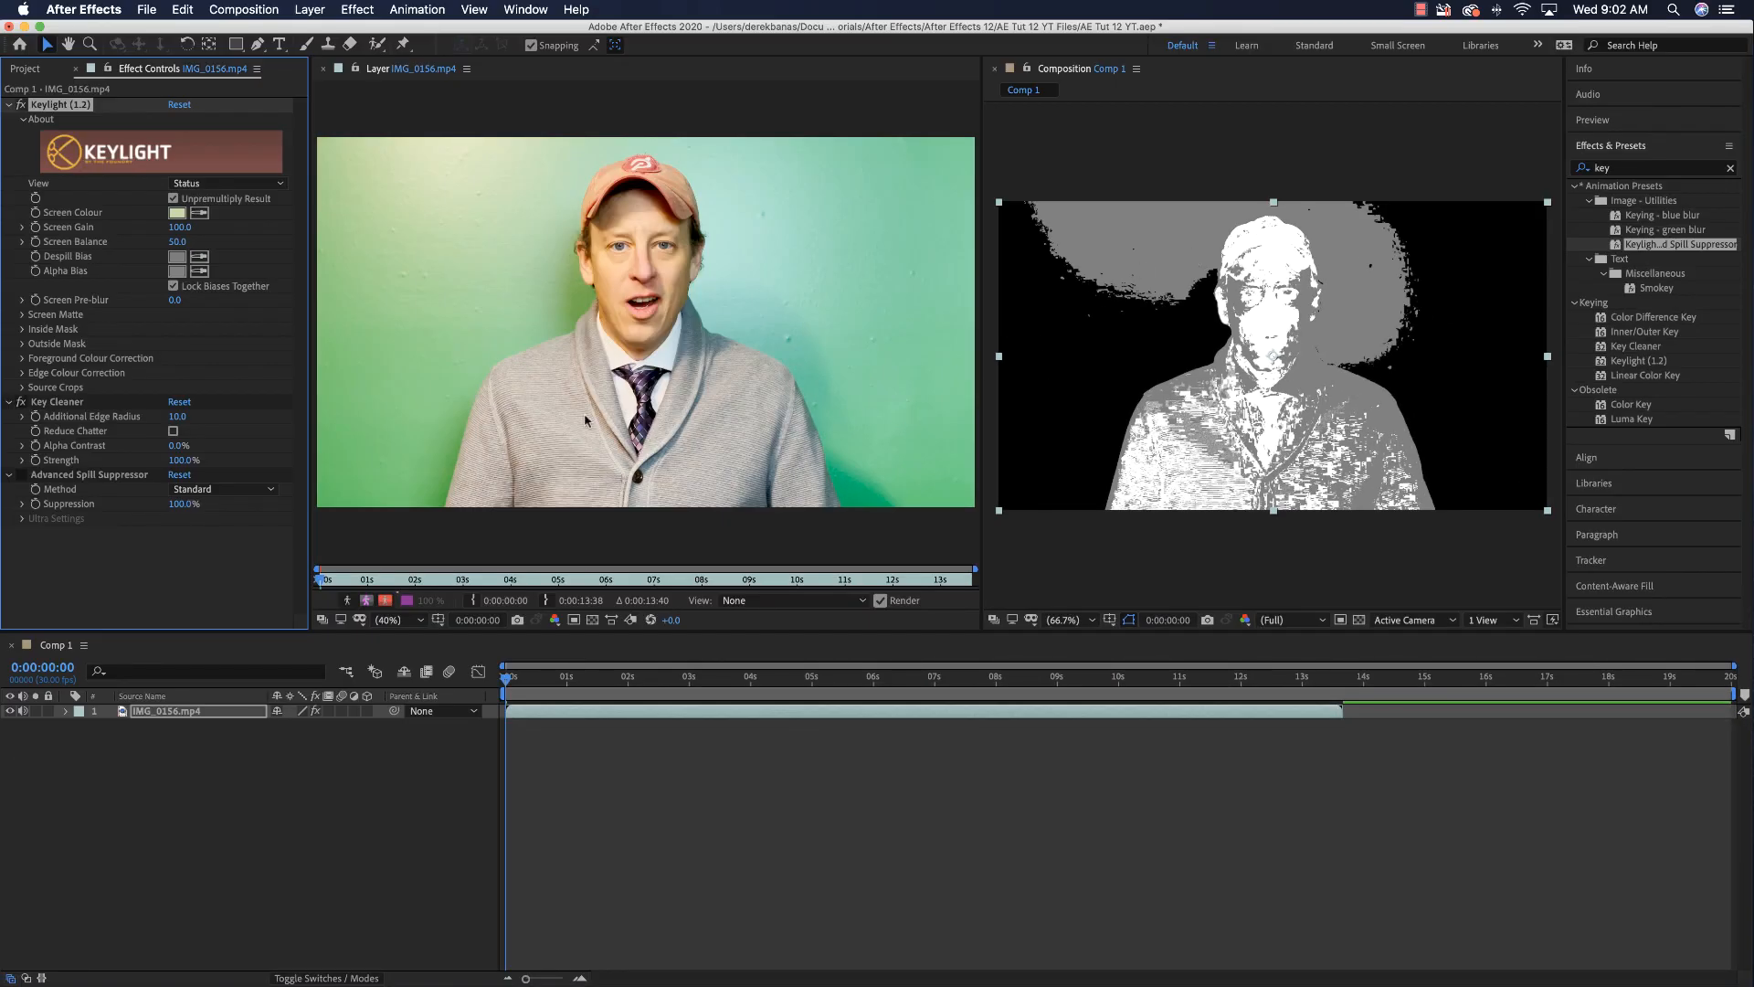
Step: Resample the Keylight Screen Colour from pale green spots in the upper-left area of the footage to refine the key
{"action": "left_click", "coordinate": [199, 212]}
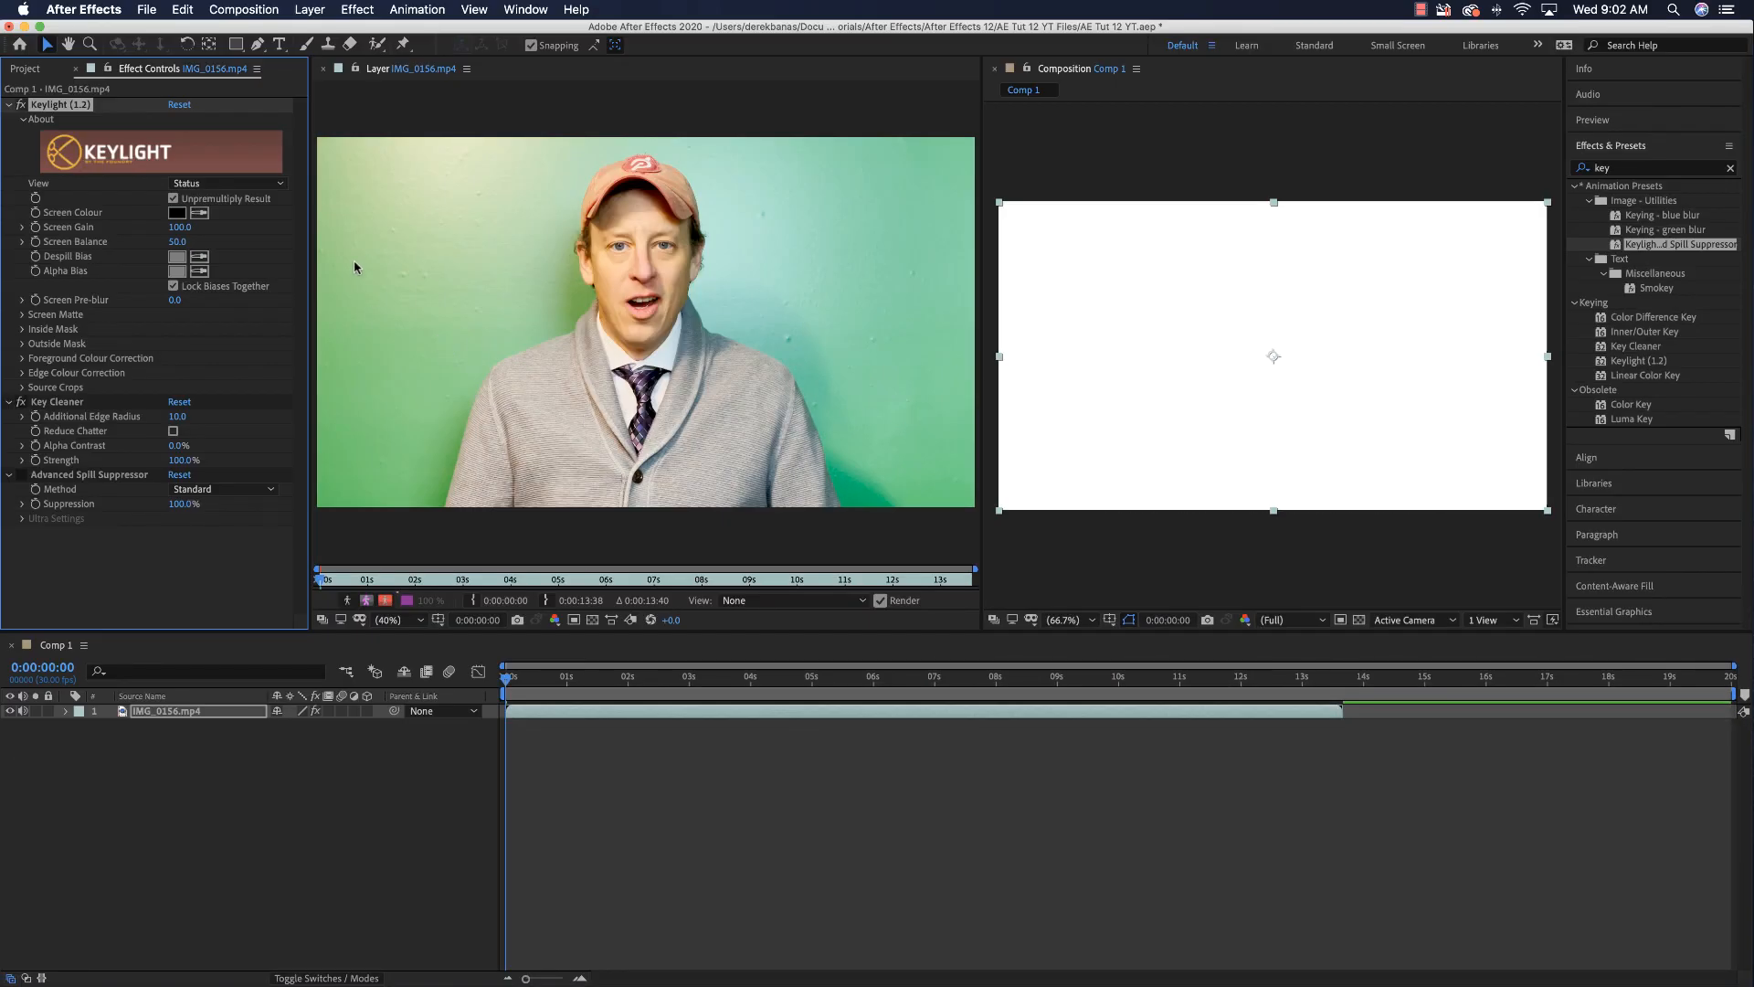
{"action": "left_click", "coordinate": [342, 155]}
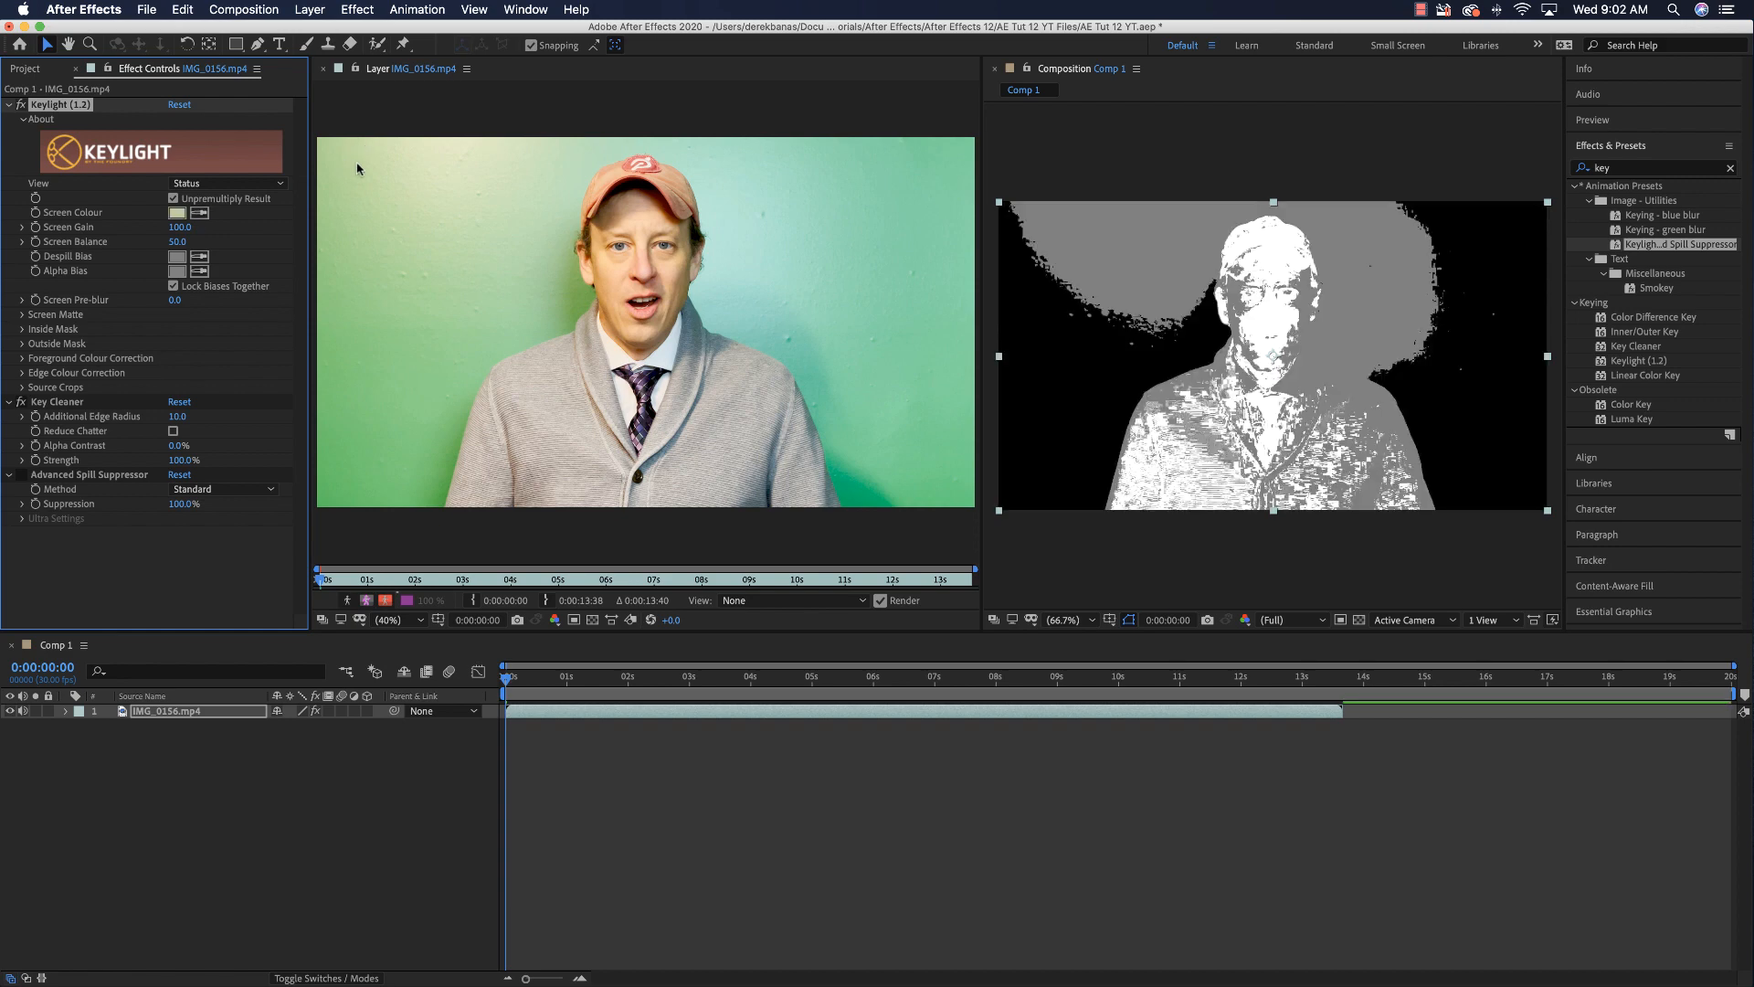
{"action": "right_click", "coordinate": [366, 159]}
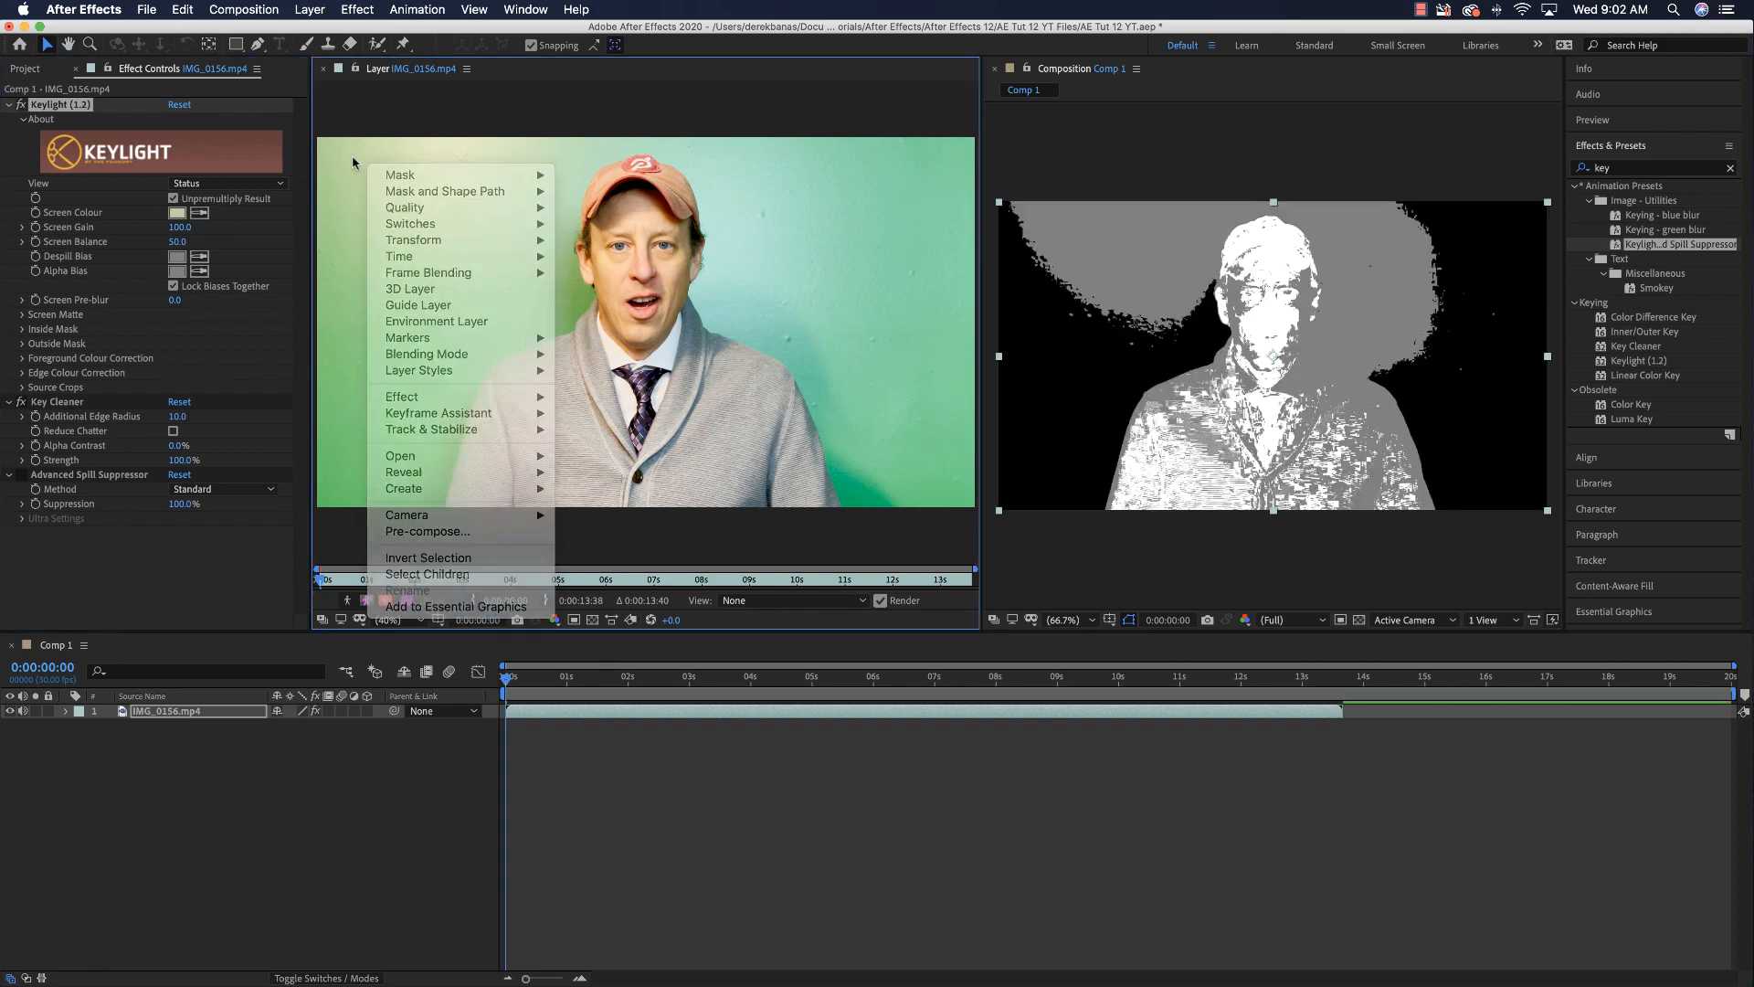
{"action": "left_click", "coordinate": [348, 180]}
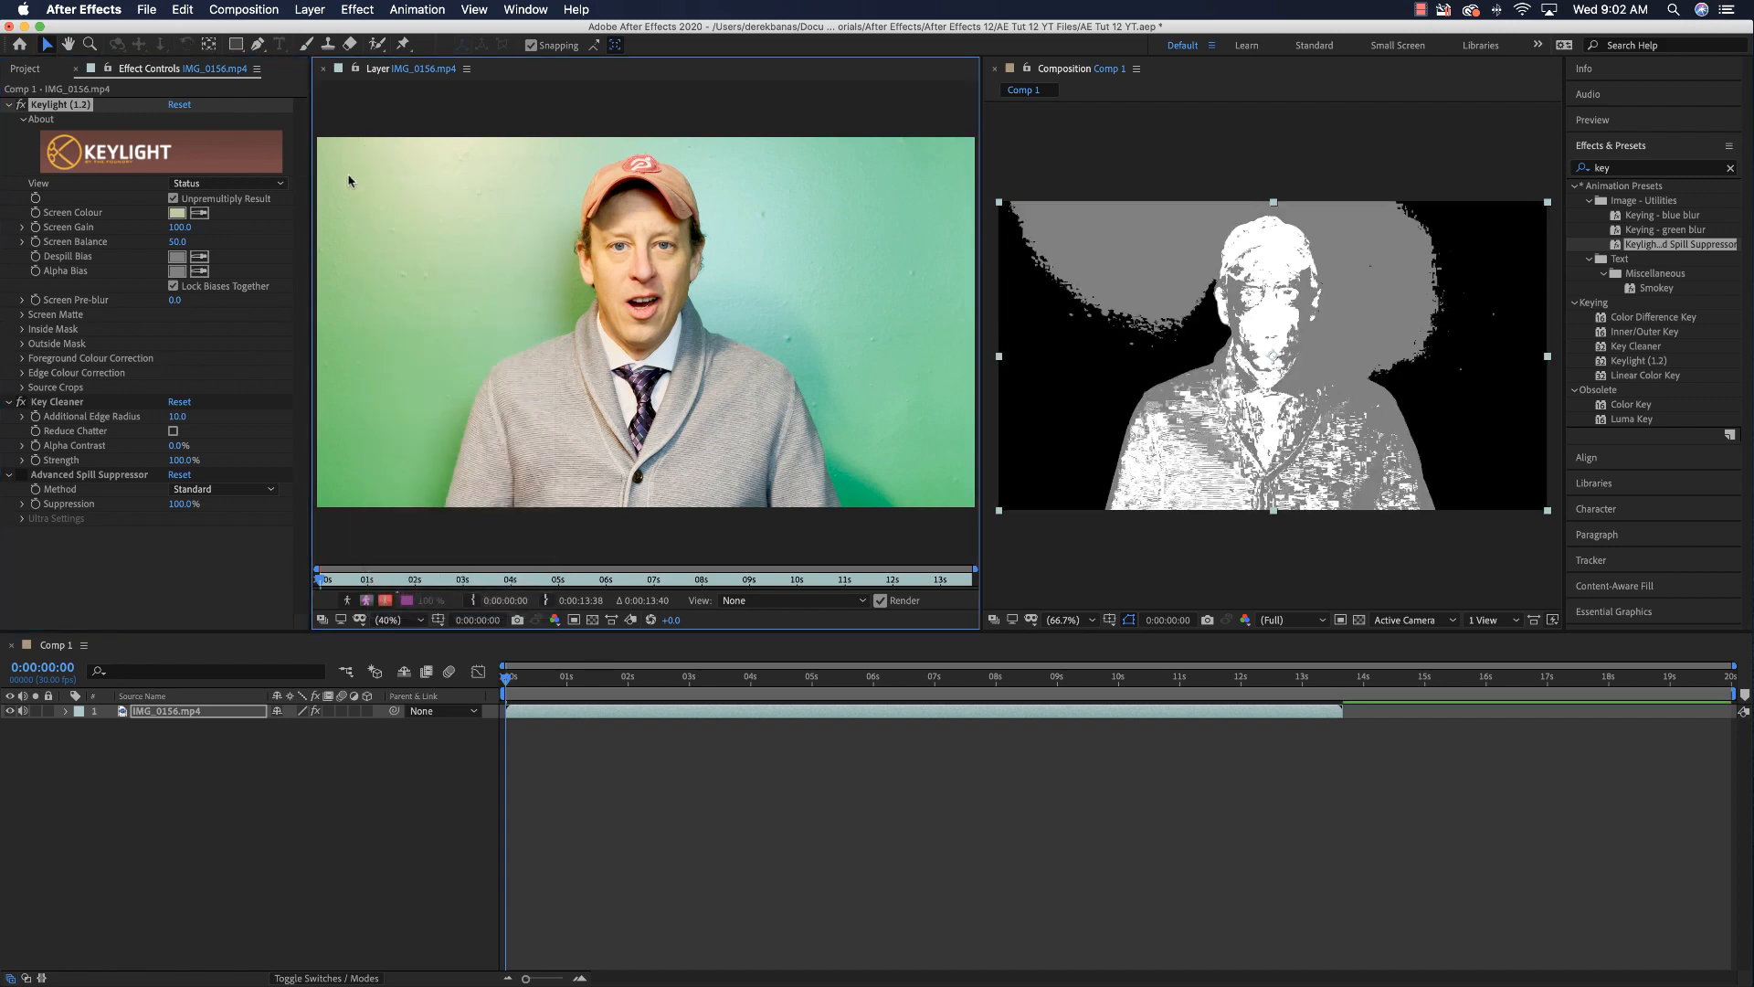
{"action": "left_click", "coordinate": [200, 215]}
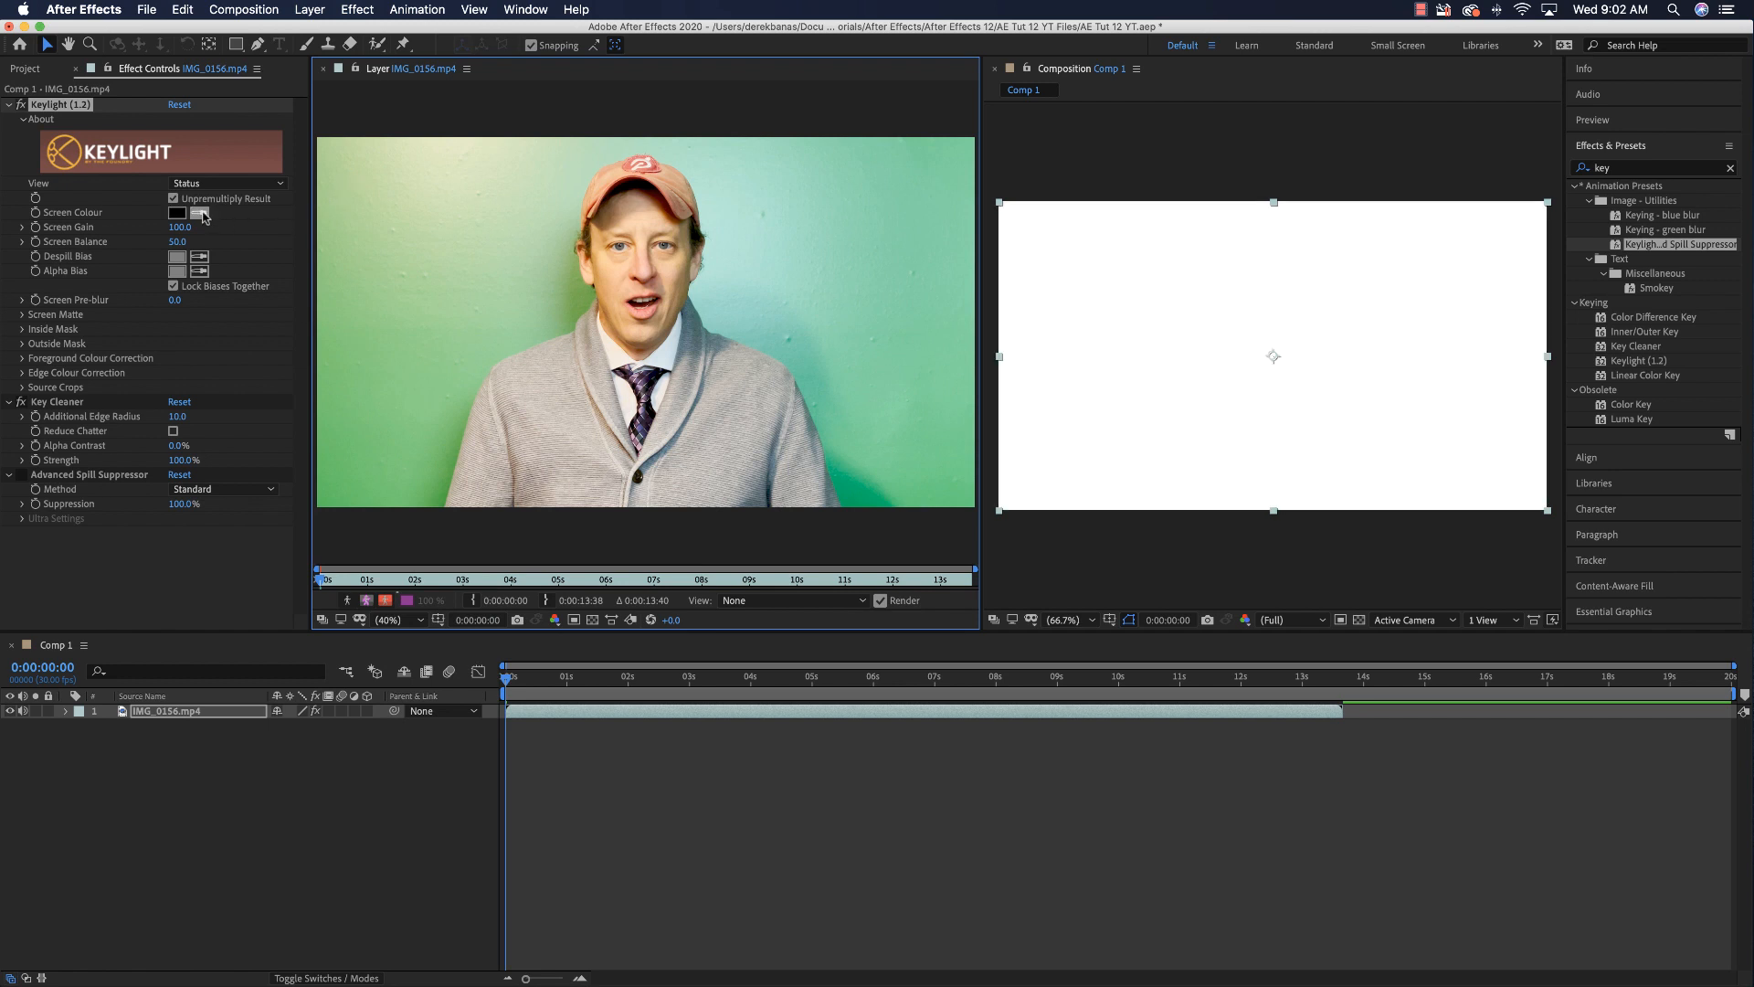
{"action": "left_click", "coordinate": [336, 167]}
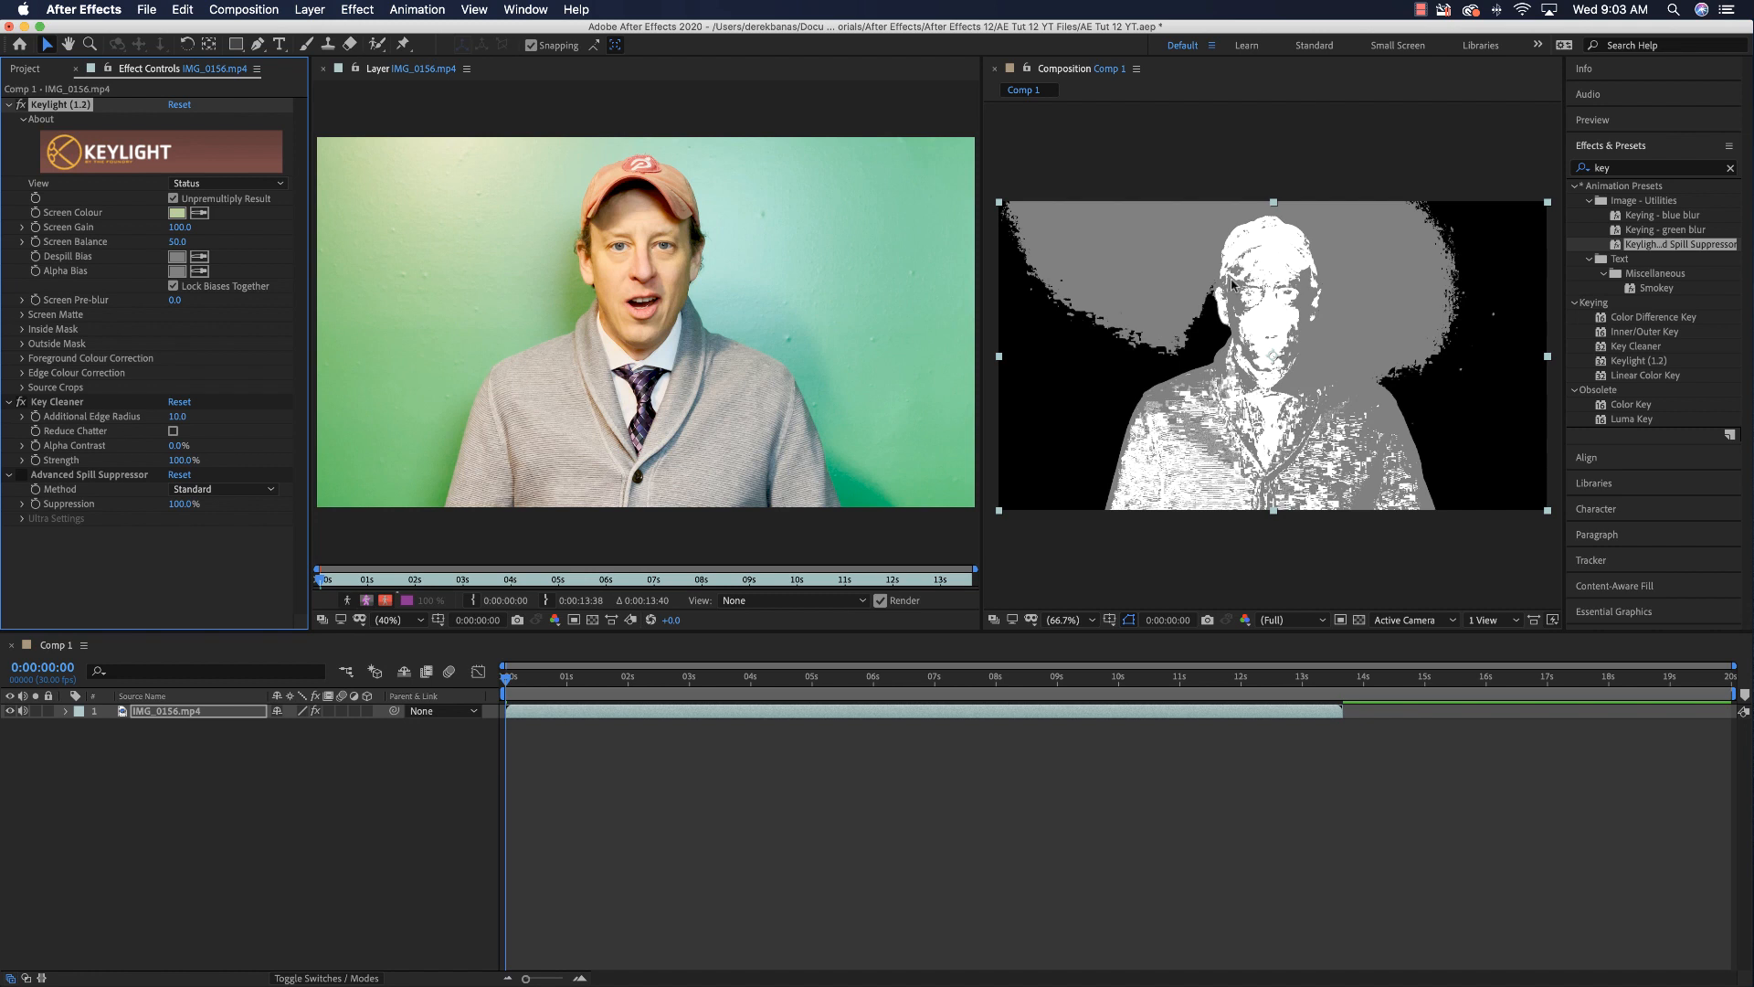
{"action": "left_click", "coordinate": [380, 207]}
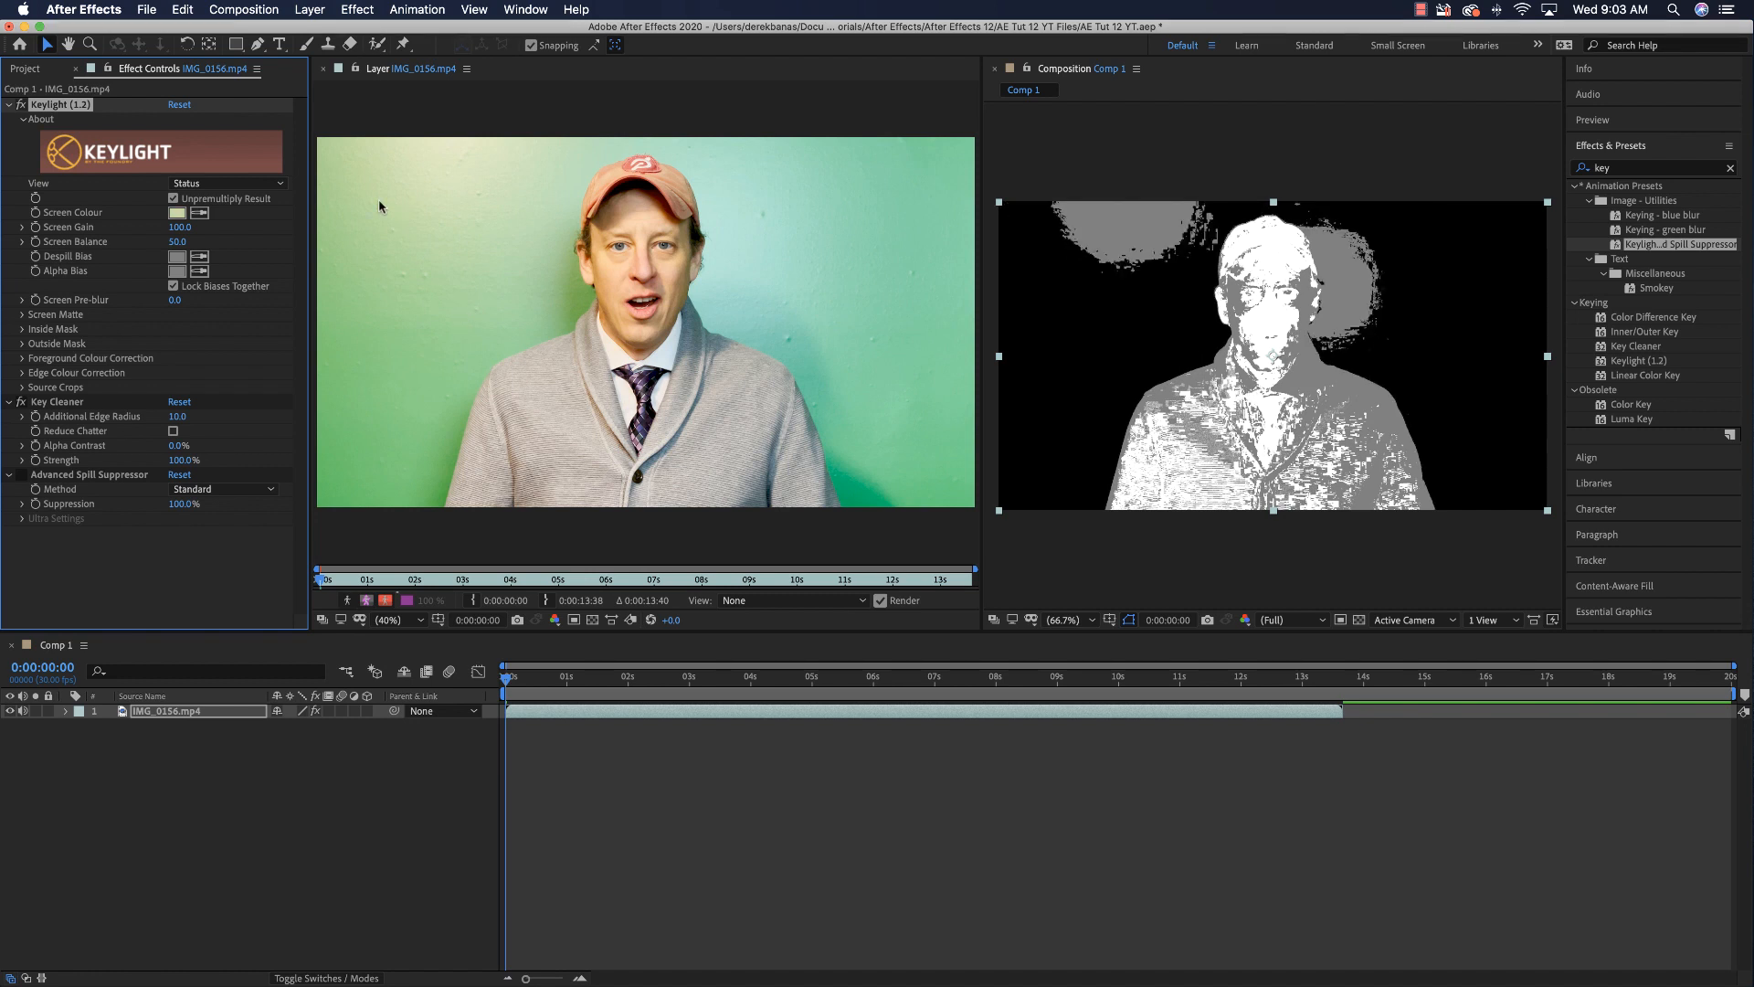
{"action": "left_click", "coordinate": [175, 214]}
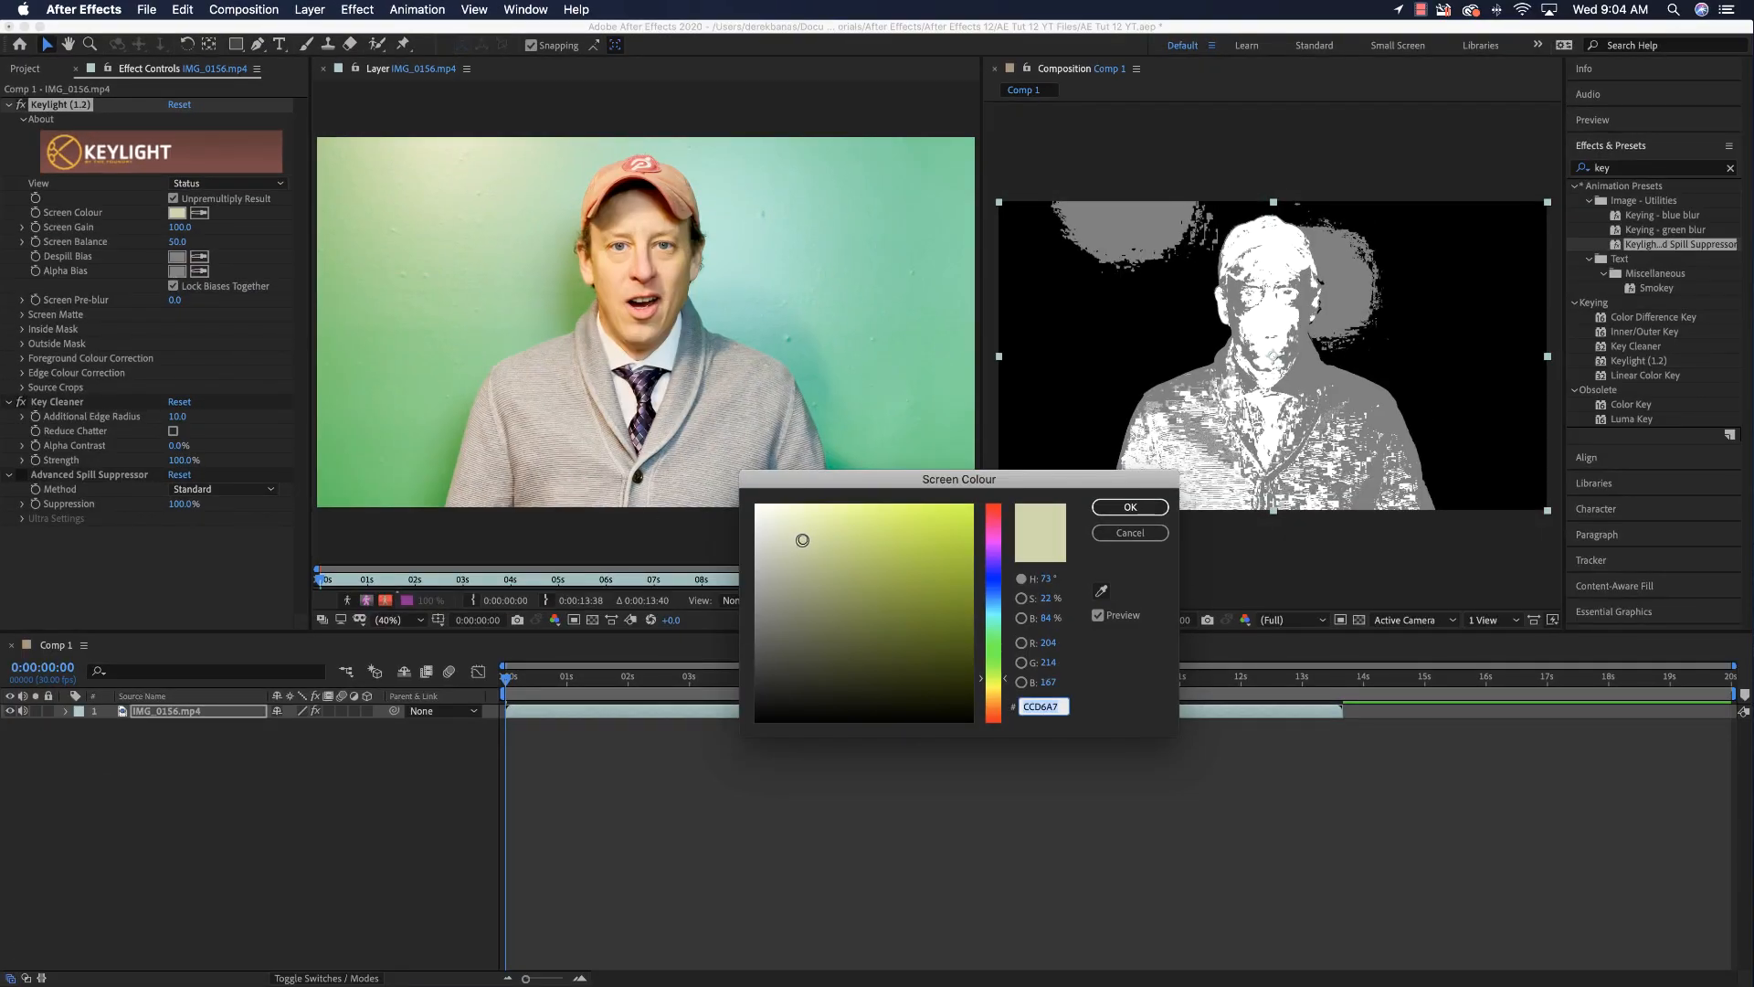
{"action": "left_click", "coordinate": [802, 541]}
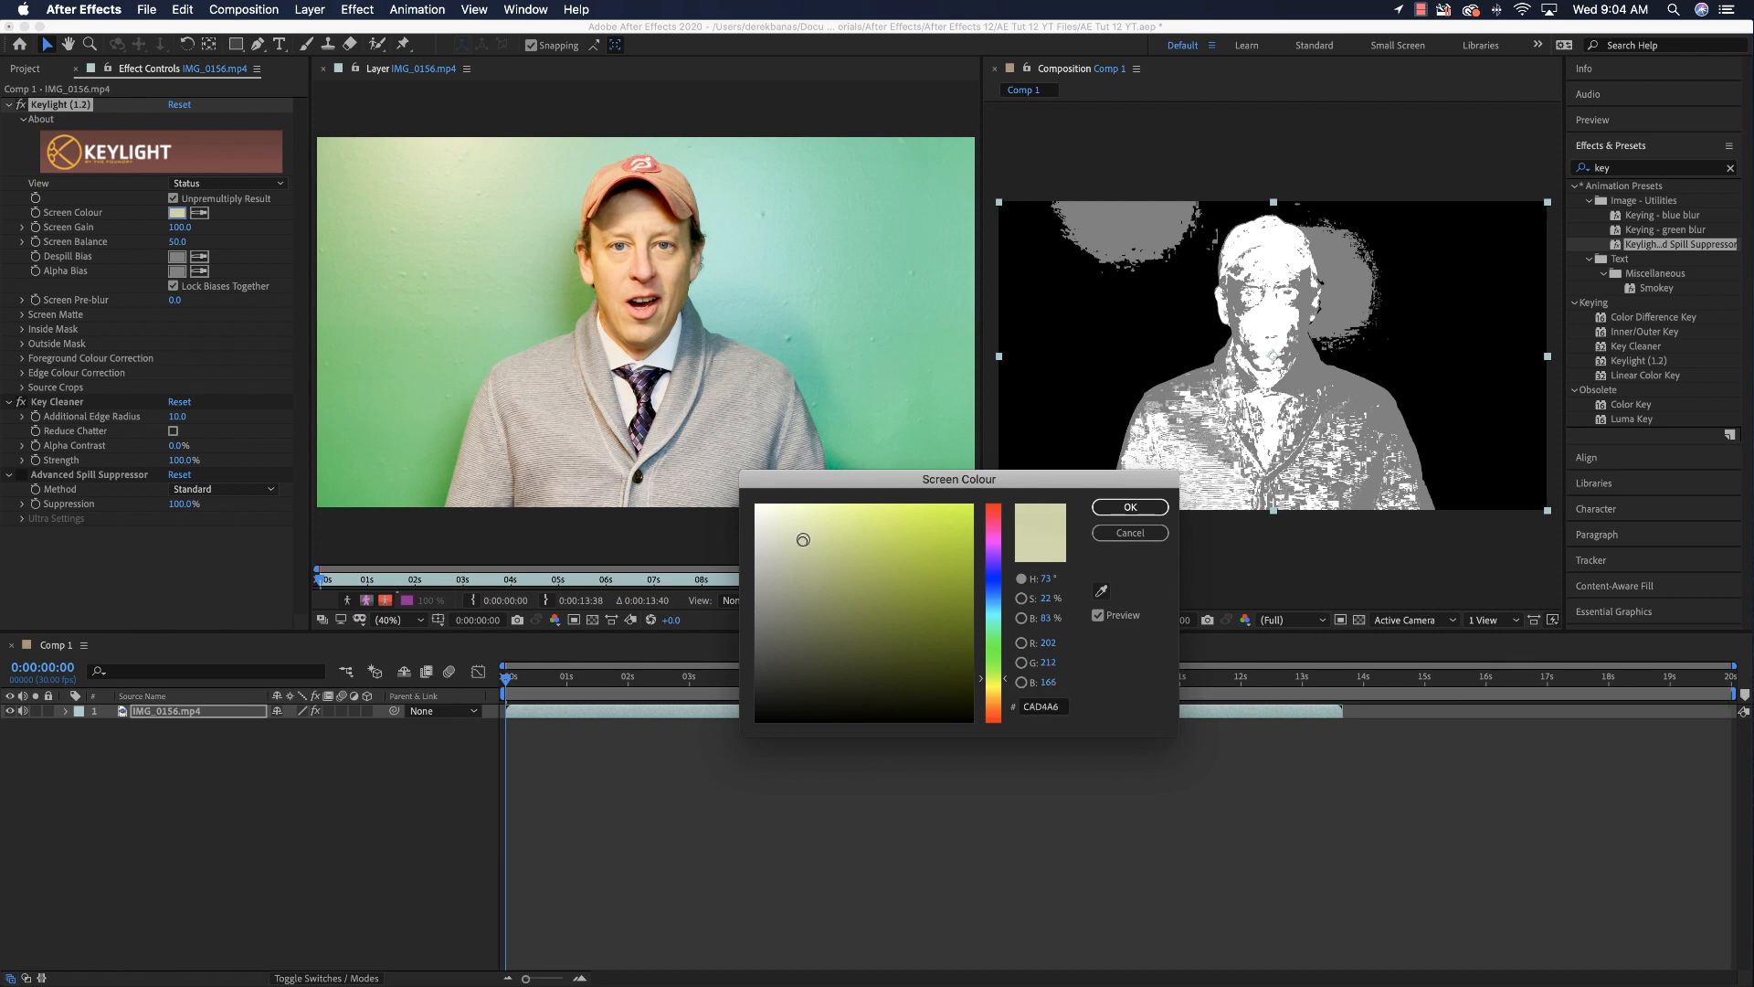
{"action": "left_click_drag", "start_coordinate": [803, 540], "coordinate": [803, 544]}
{"action": "left_click_drag", "start_coordinate": [799, 545], "coordinate": [793, 557]}
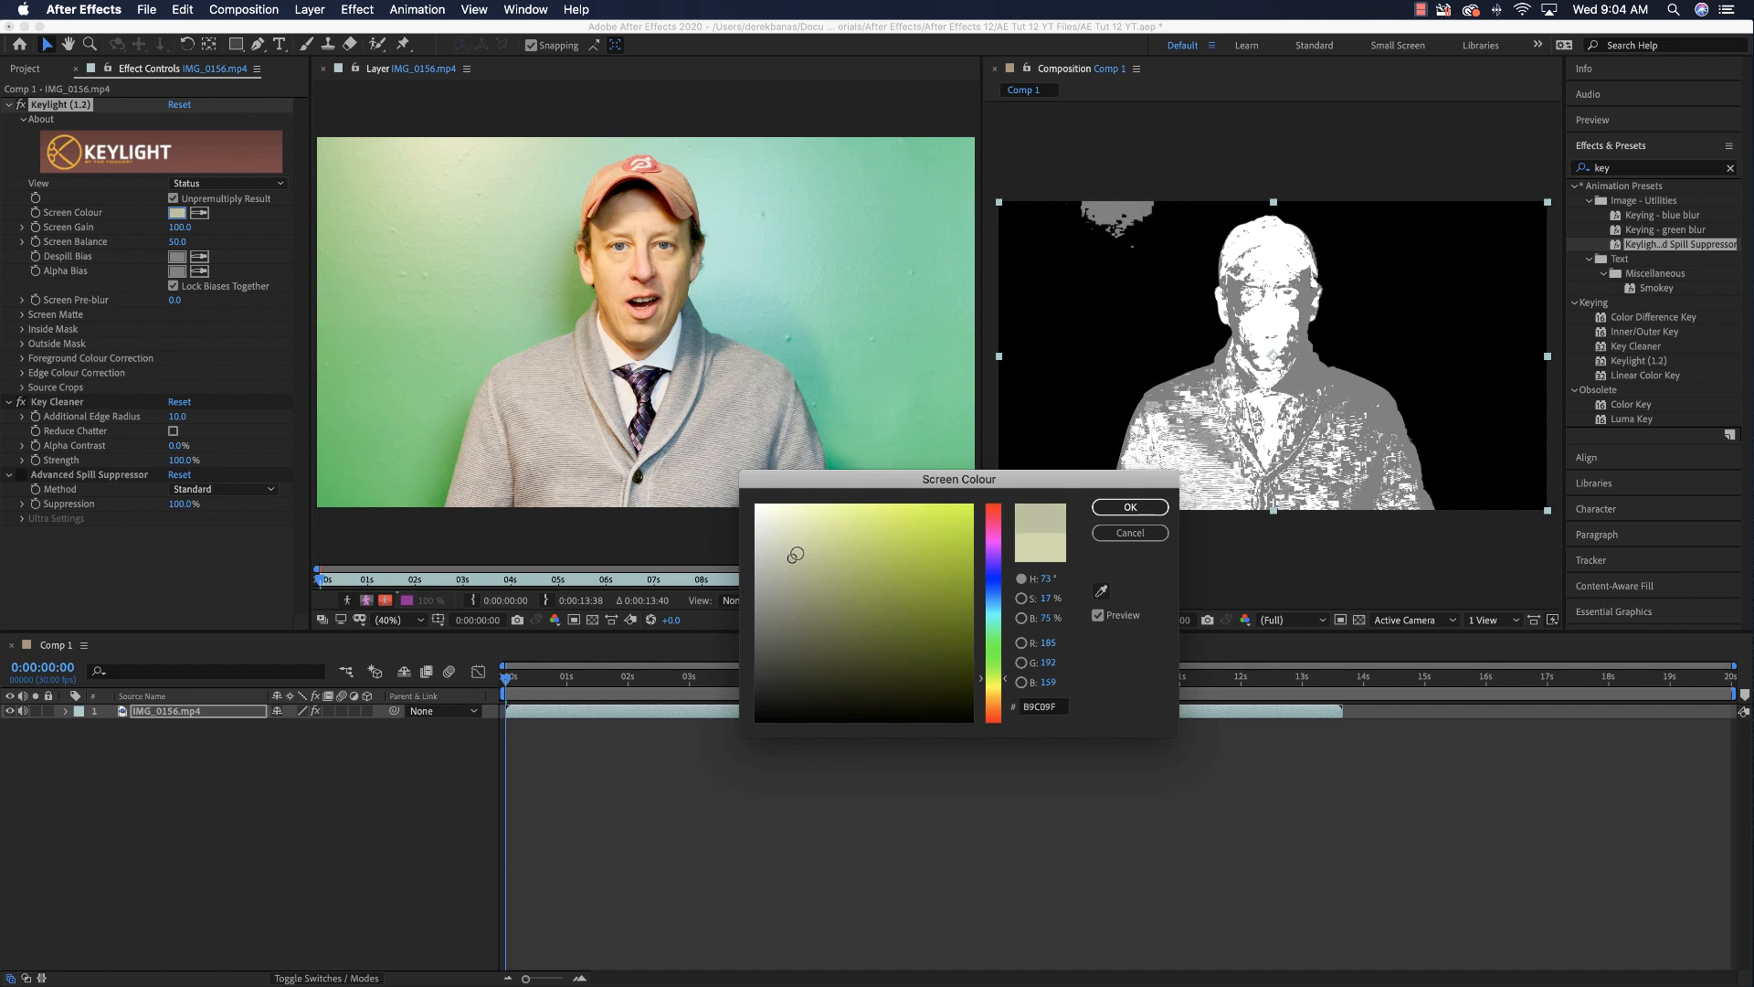
{"action": "left_click", "coordinate": [1142, 535]}
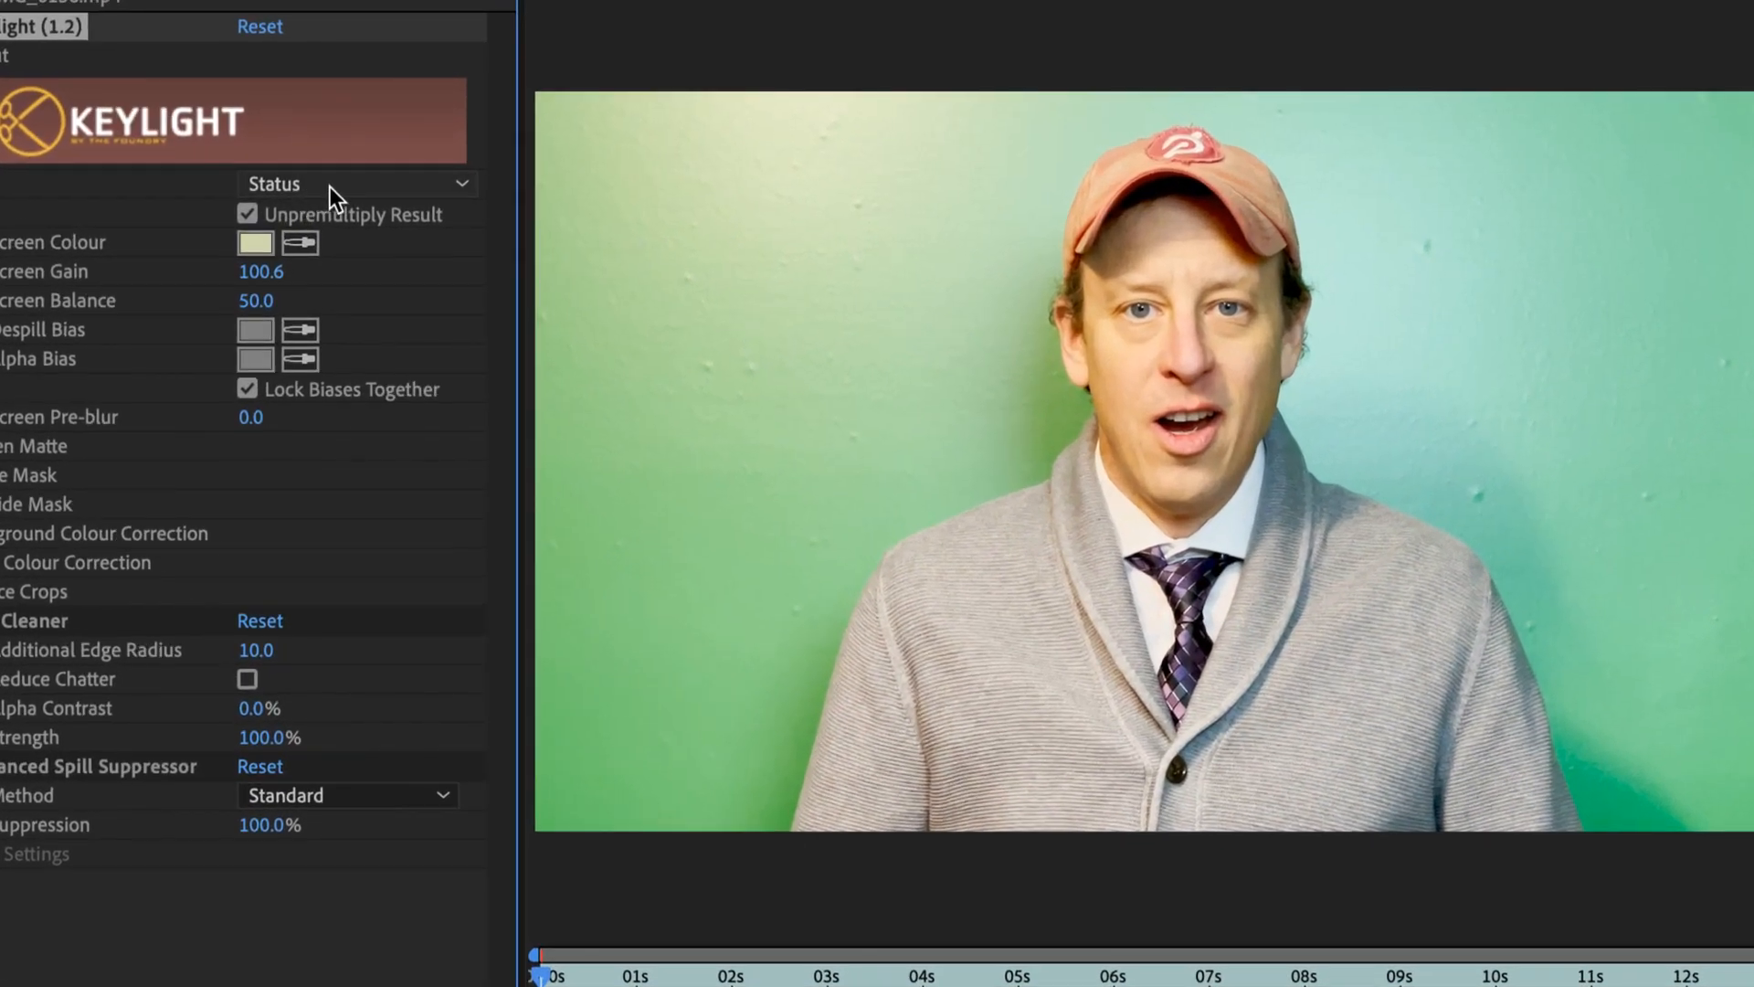
Step: Switch the Keylight view to Screen Matte and set the matte's Clip White to 39
{"action": "left_click", "coordinate": [330, 186]}
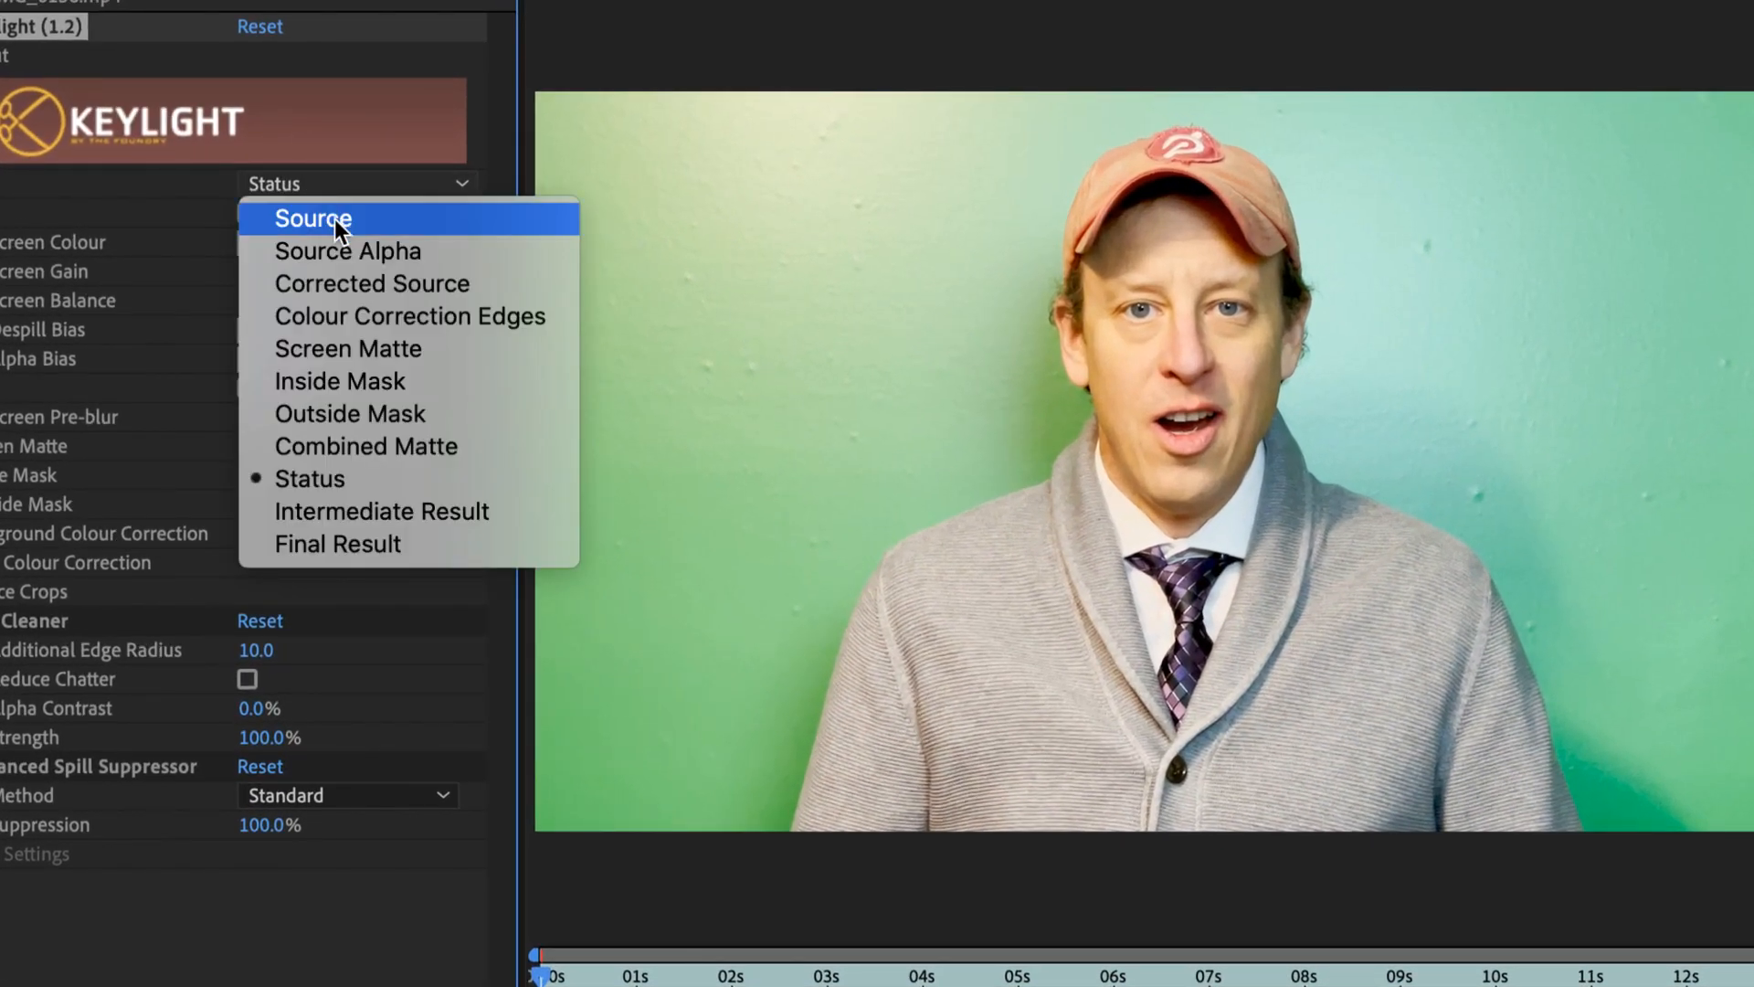
{"action": "left_click", "coordinate": [413, 354]}
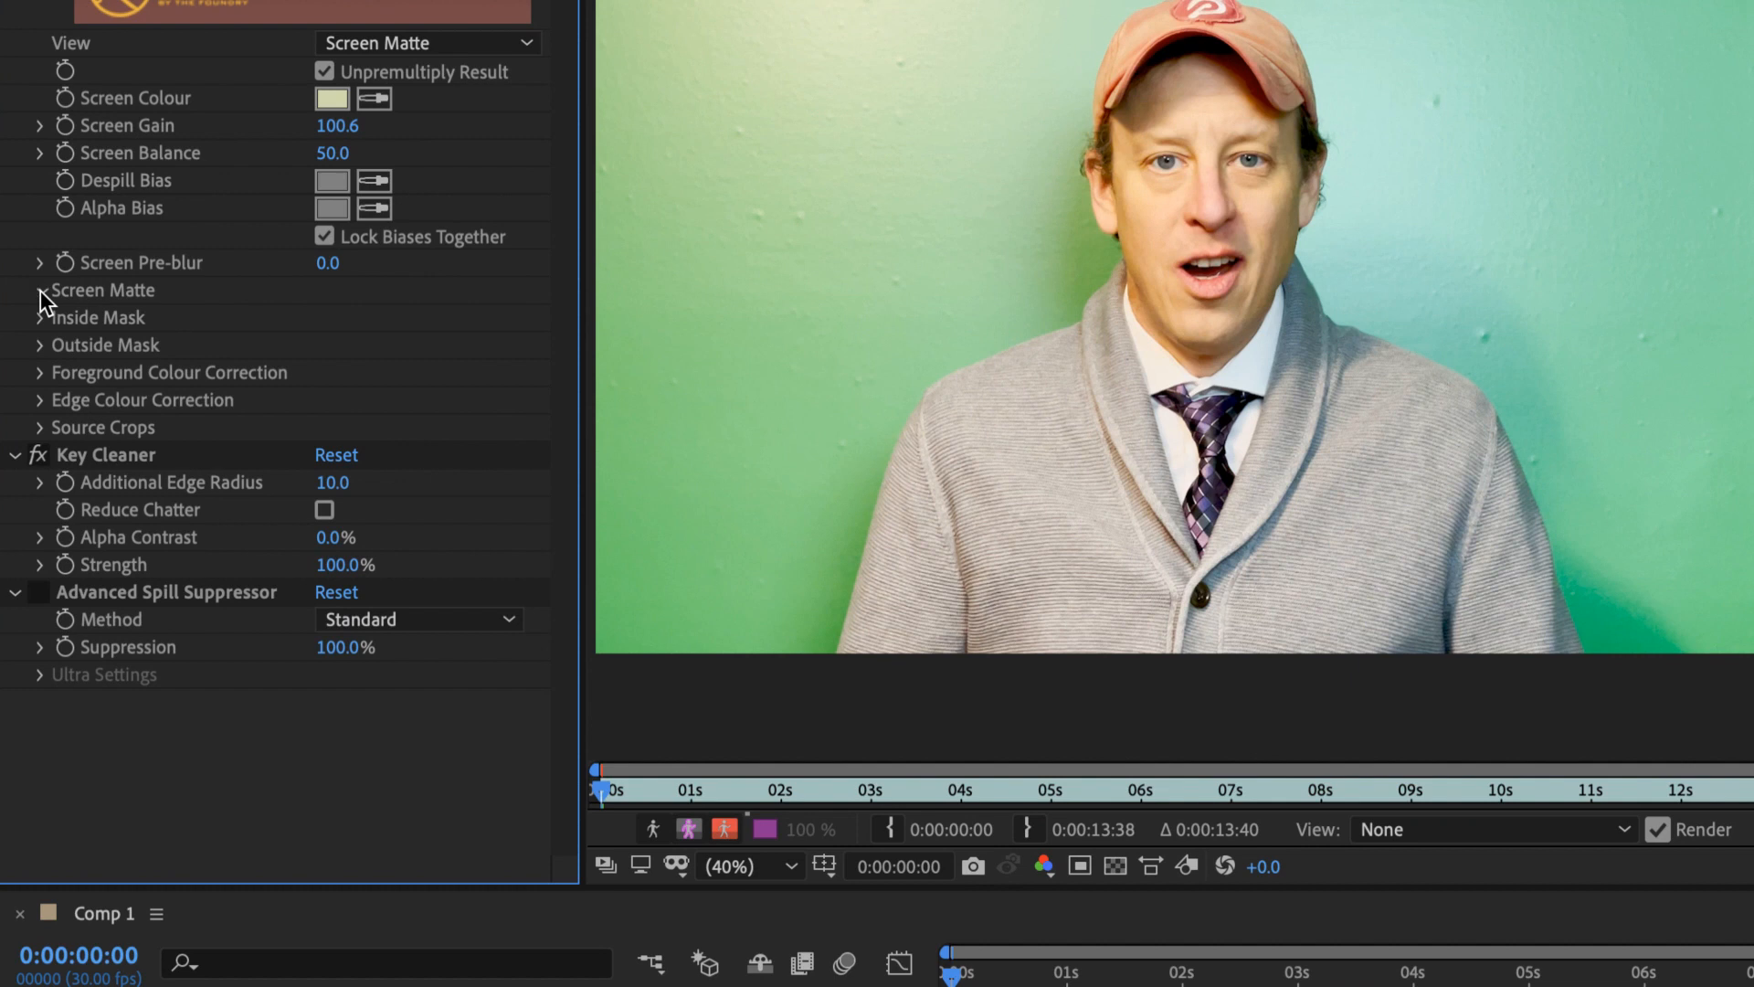
{"action": "left_click", "coordinate": [24, 311]}
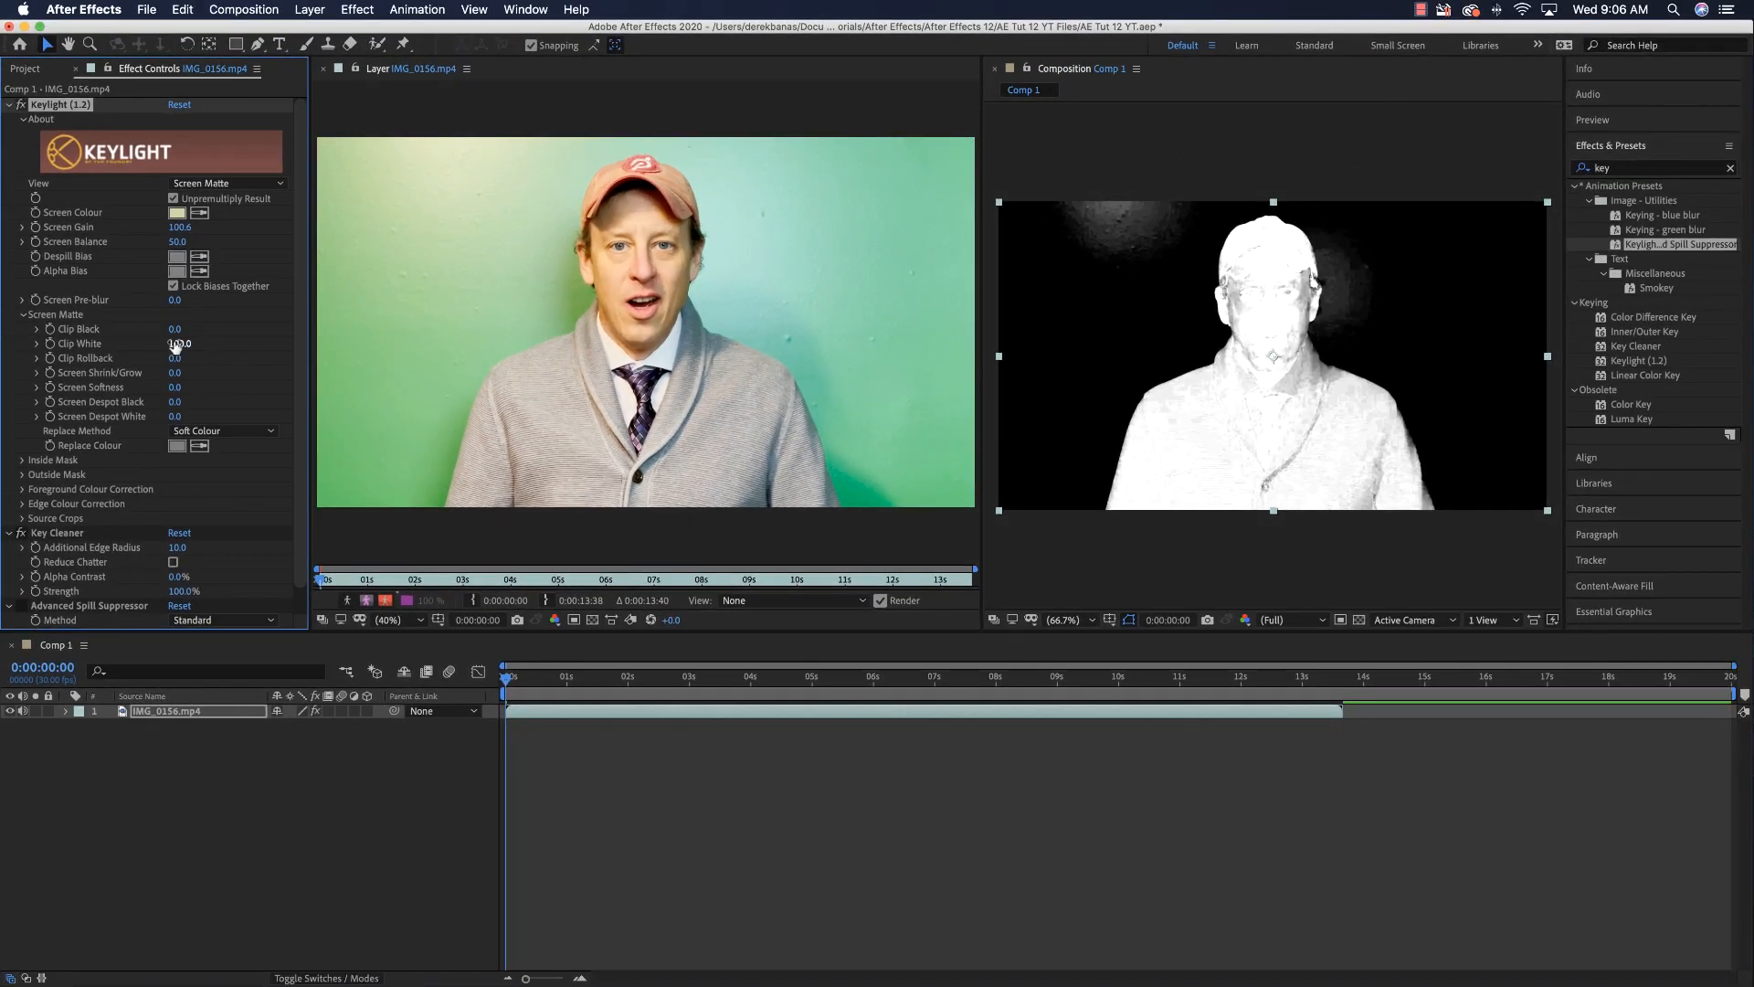
{"action": "left_click_drag", "start_coordinate": [180, 344], "coordinate": [137, 345]}
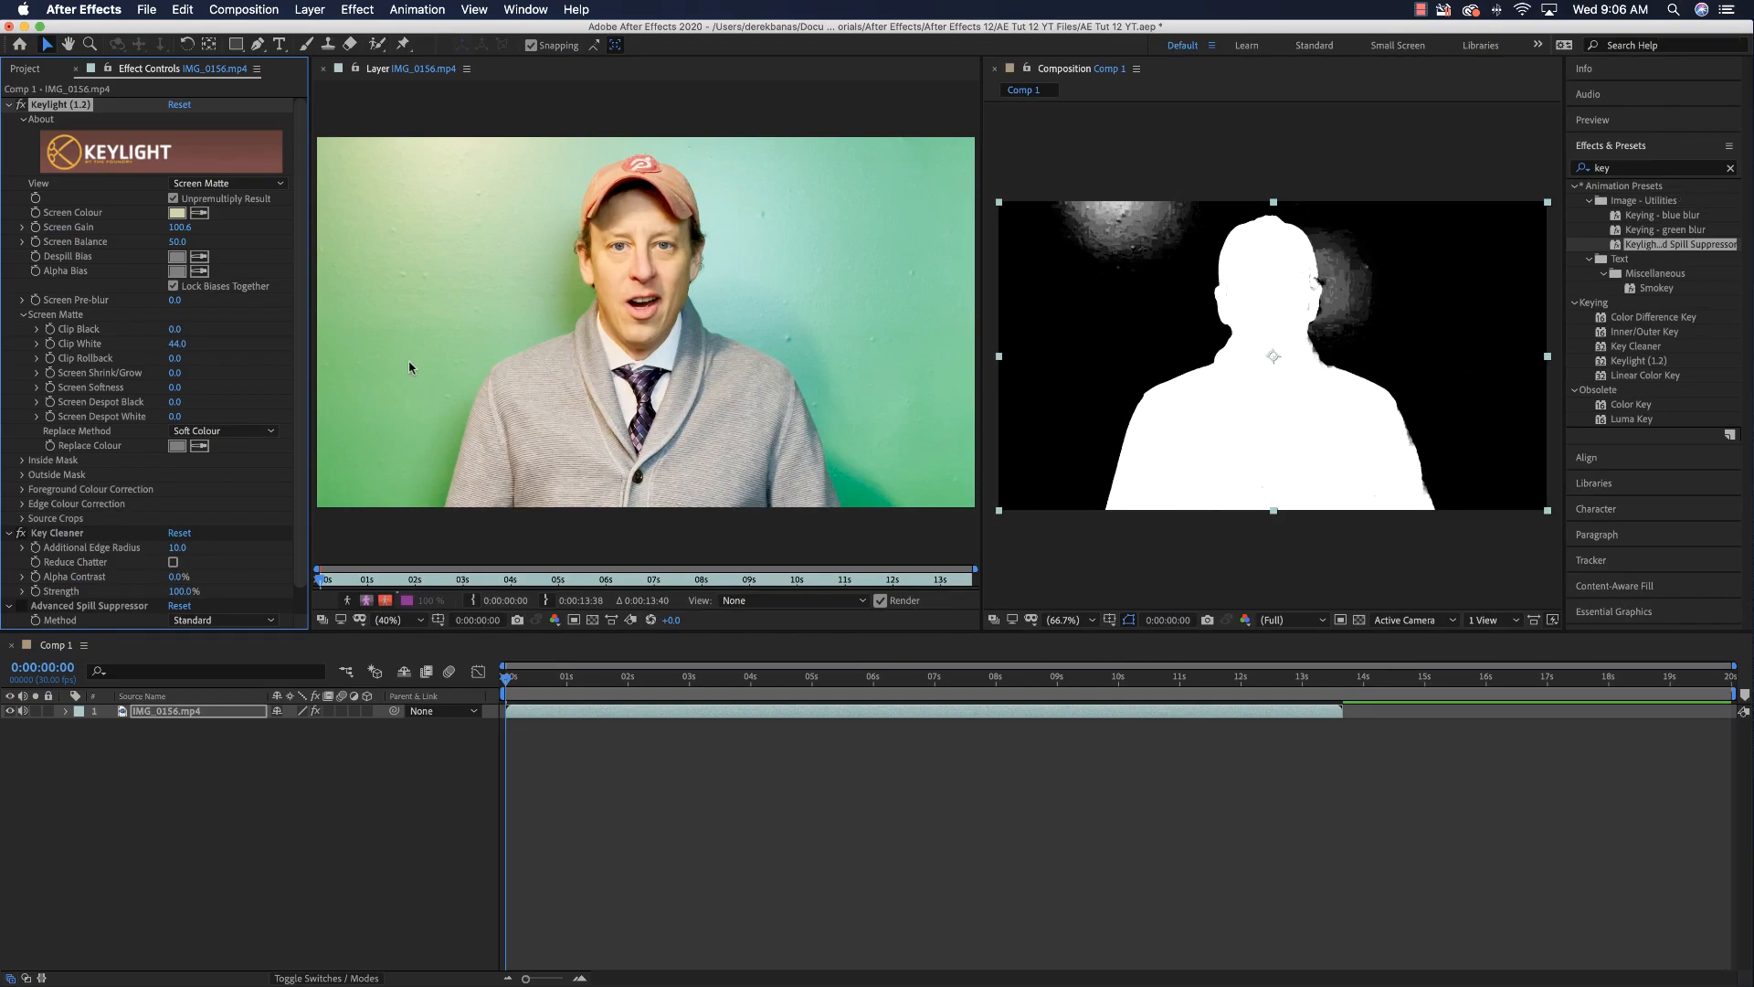
{"action": "left_click_drag", "start_coordinate": [179, 344], "coordinate": [176, 348]}
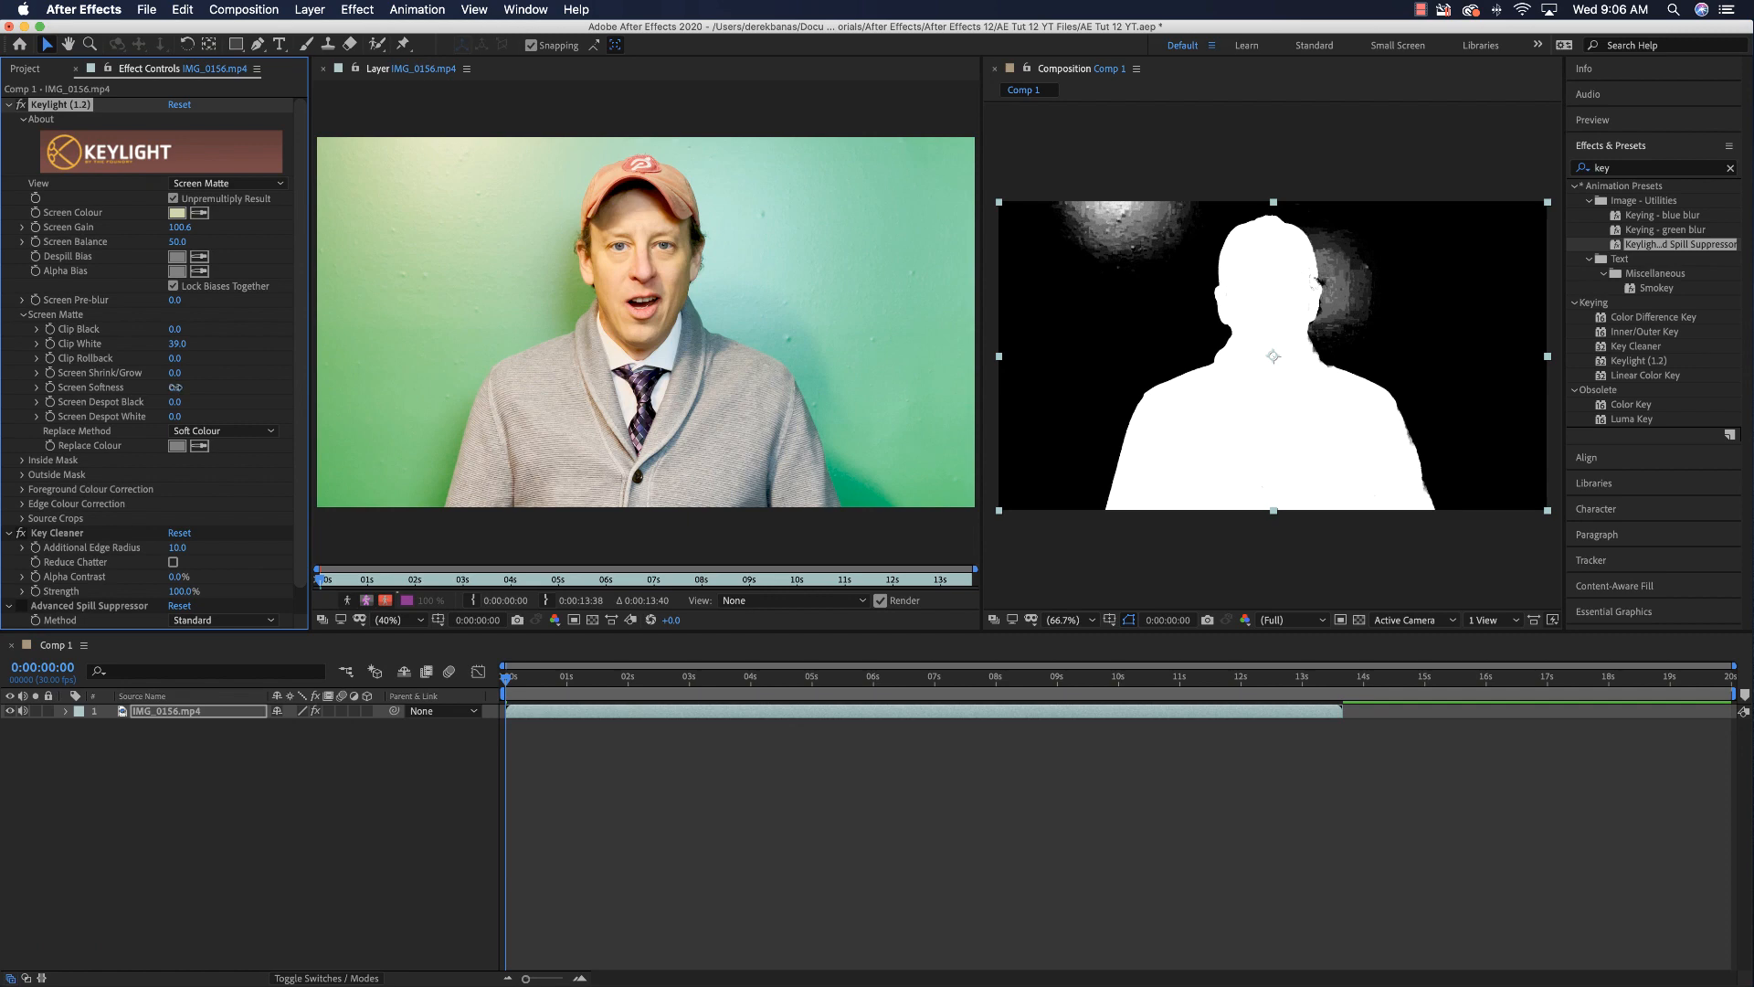
Step: Set the screen matte's Screen Softness to 2.0 and its Replace Method to Source
{"action": "left_click_drag", "start_coordinate": [175, 388], "coordinate": [194, 397]}
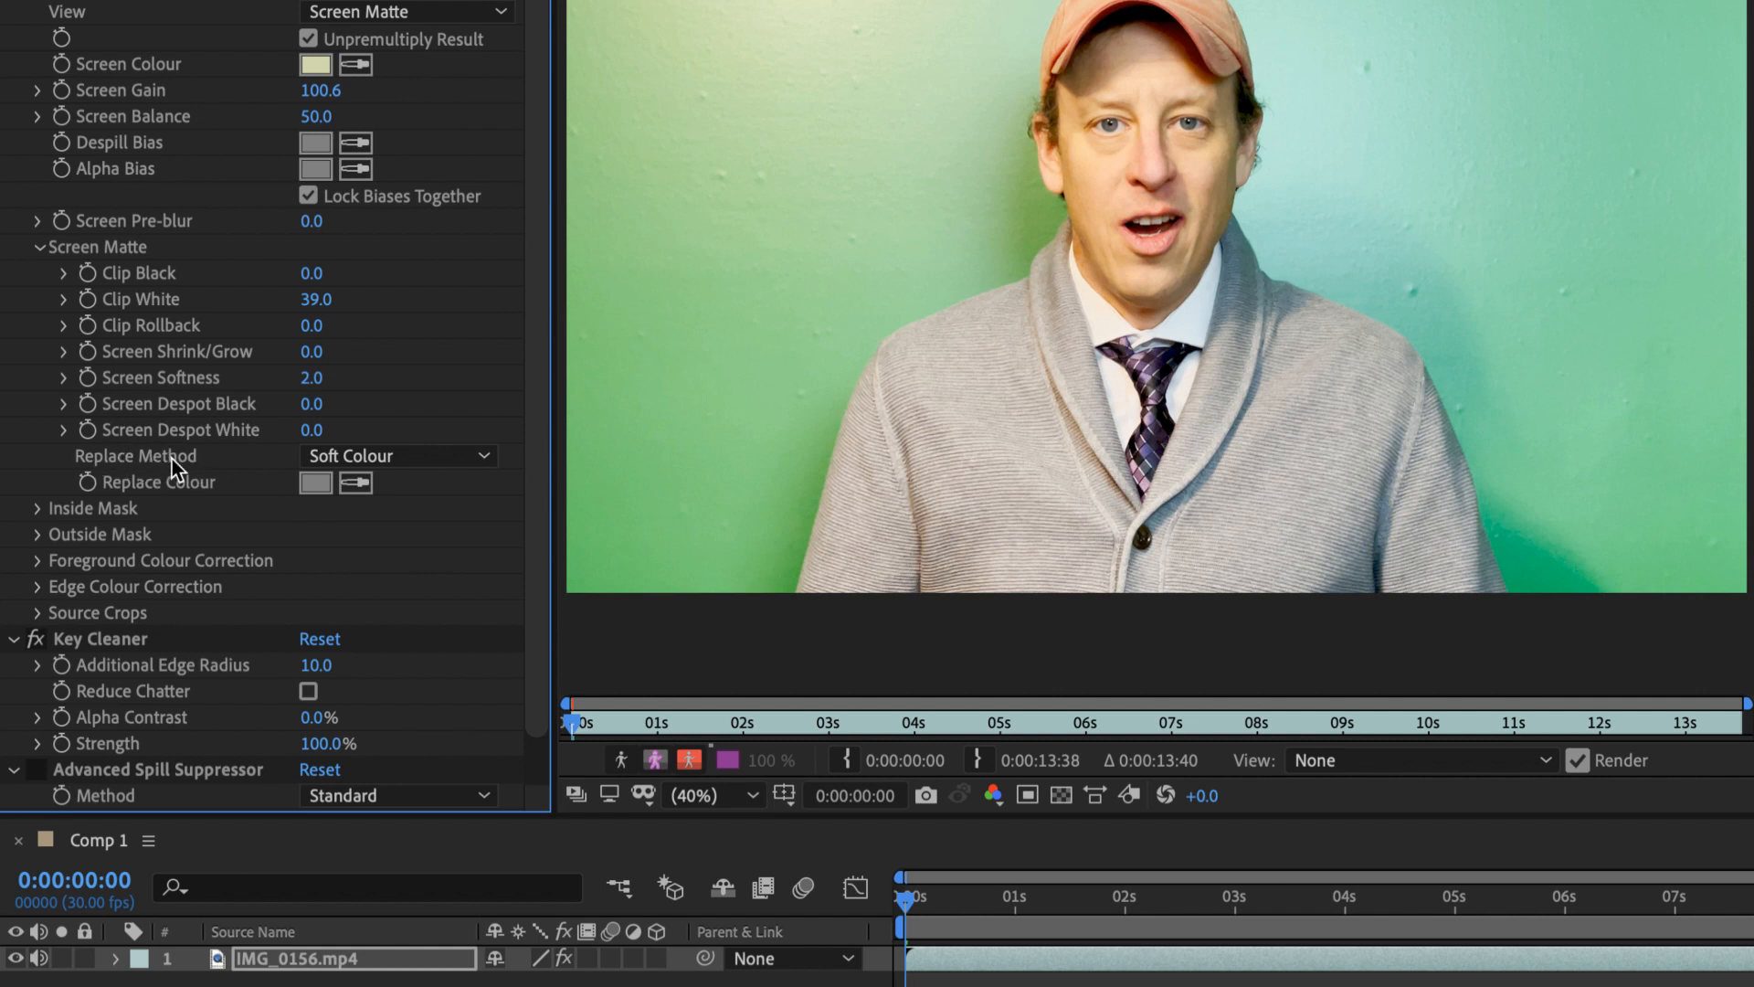
{"action": "left_click", "coordinate": [436, 457]}
{"action": "left_click", "coordinate": [425, 516]}
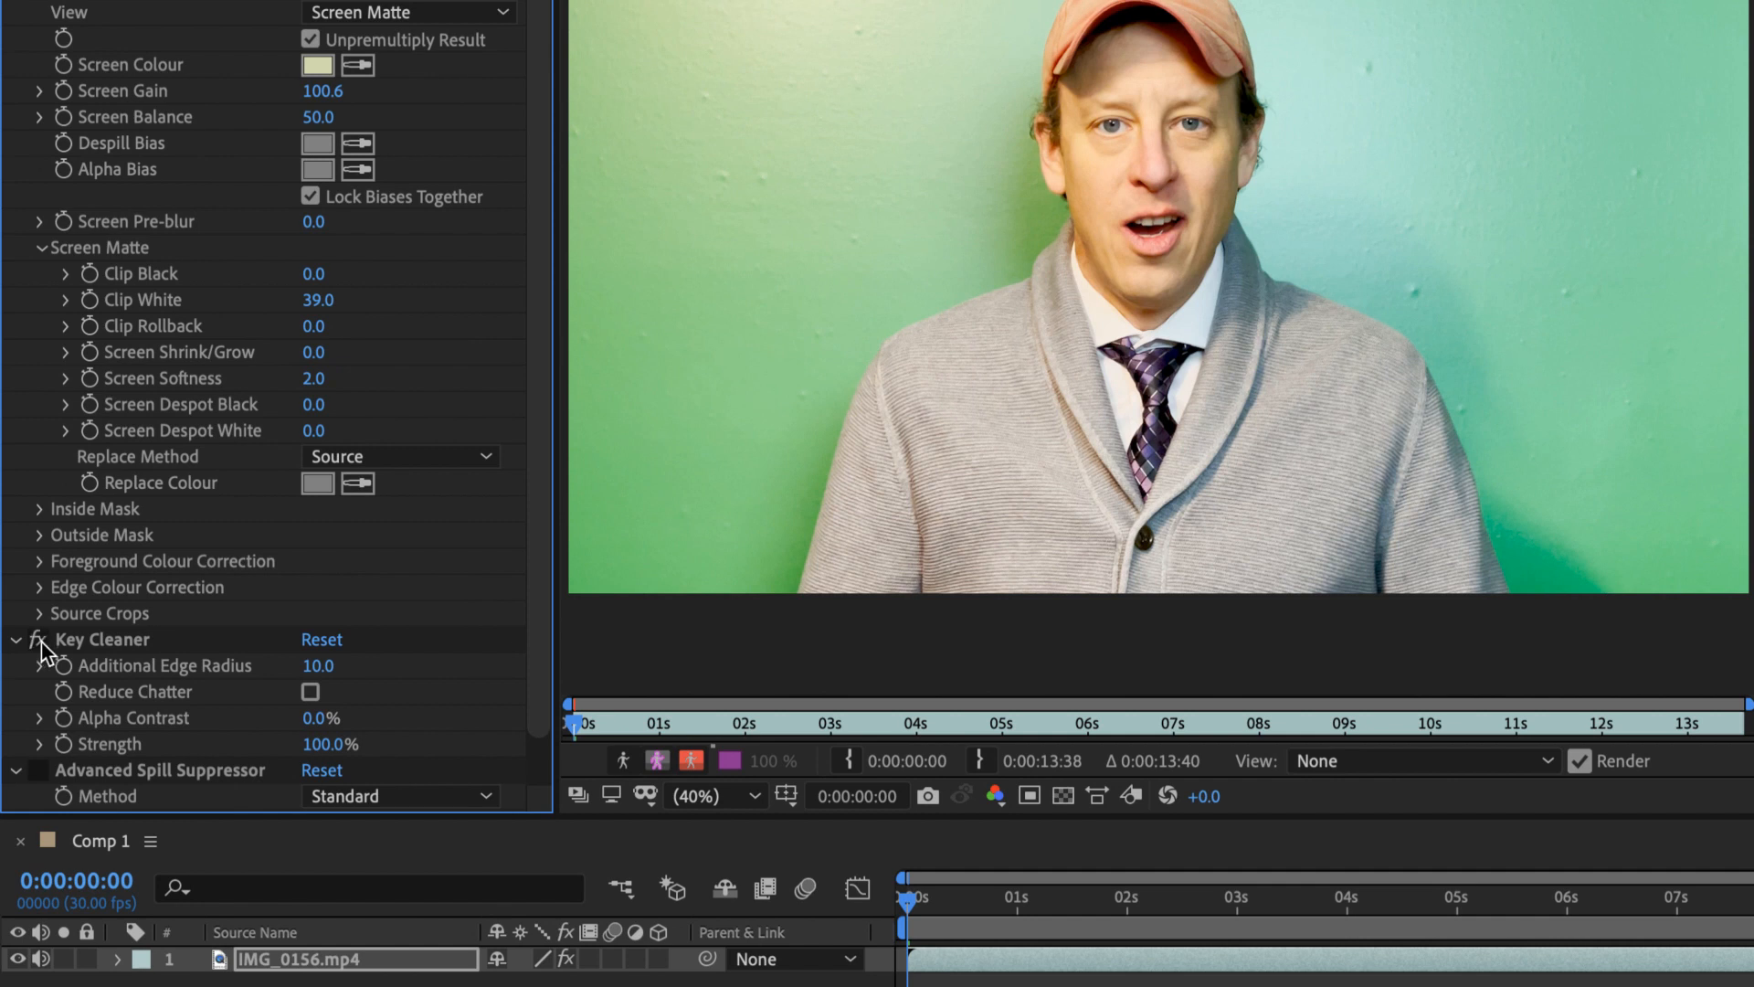
Step: Turn on Reduce Chatter in Key Cleaner with an Additional Edge Radius of 8, and set the Advanced Spill Suppressor's method to Ultra
{"action": "left_click", "coordinate": [311, 691]}
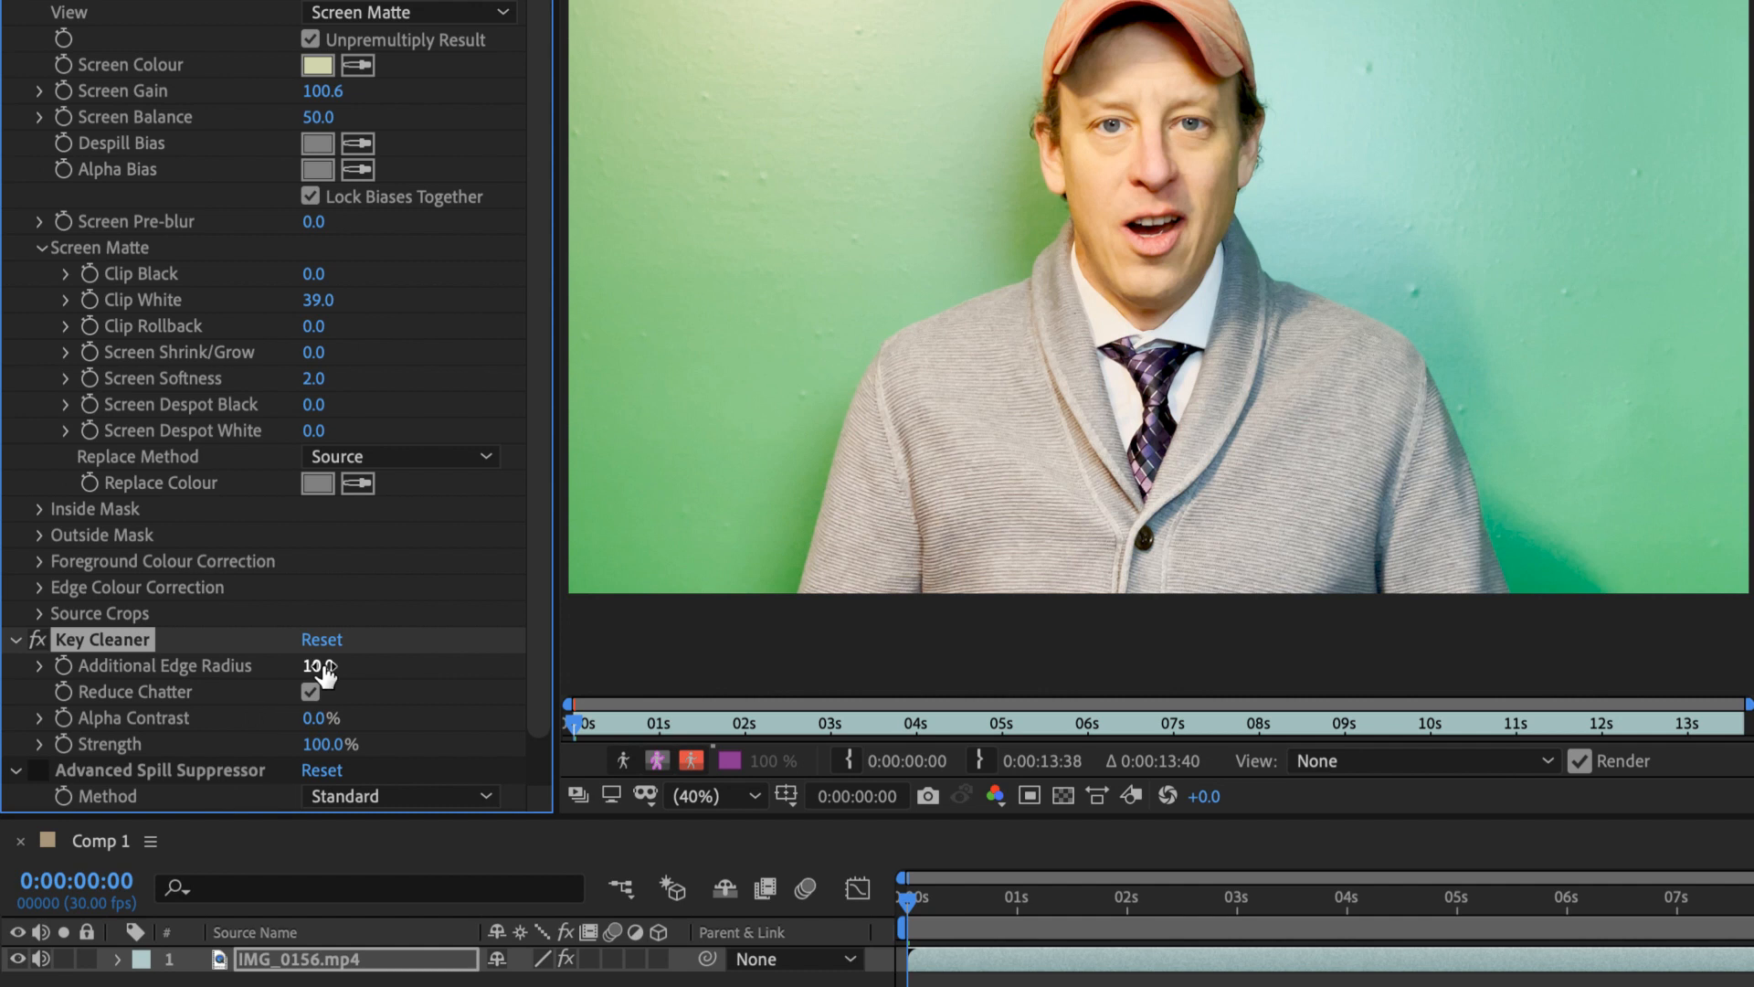
{"action": "mouse_move", "coordinate": [324, 667]}
{"action": "left_mouse_down"}
{"action": "mouse_move", "coordinate": [285, 670]}
{"action": "mouse_move", "coordinate": [302, 674]}
{"action": "left_mouse_up"}
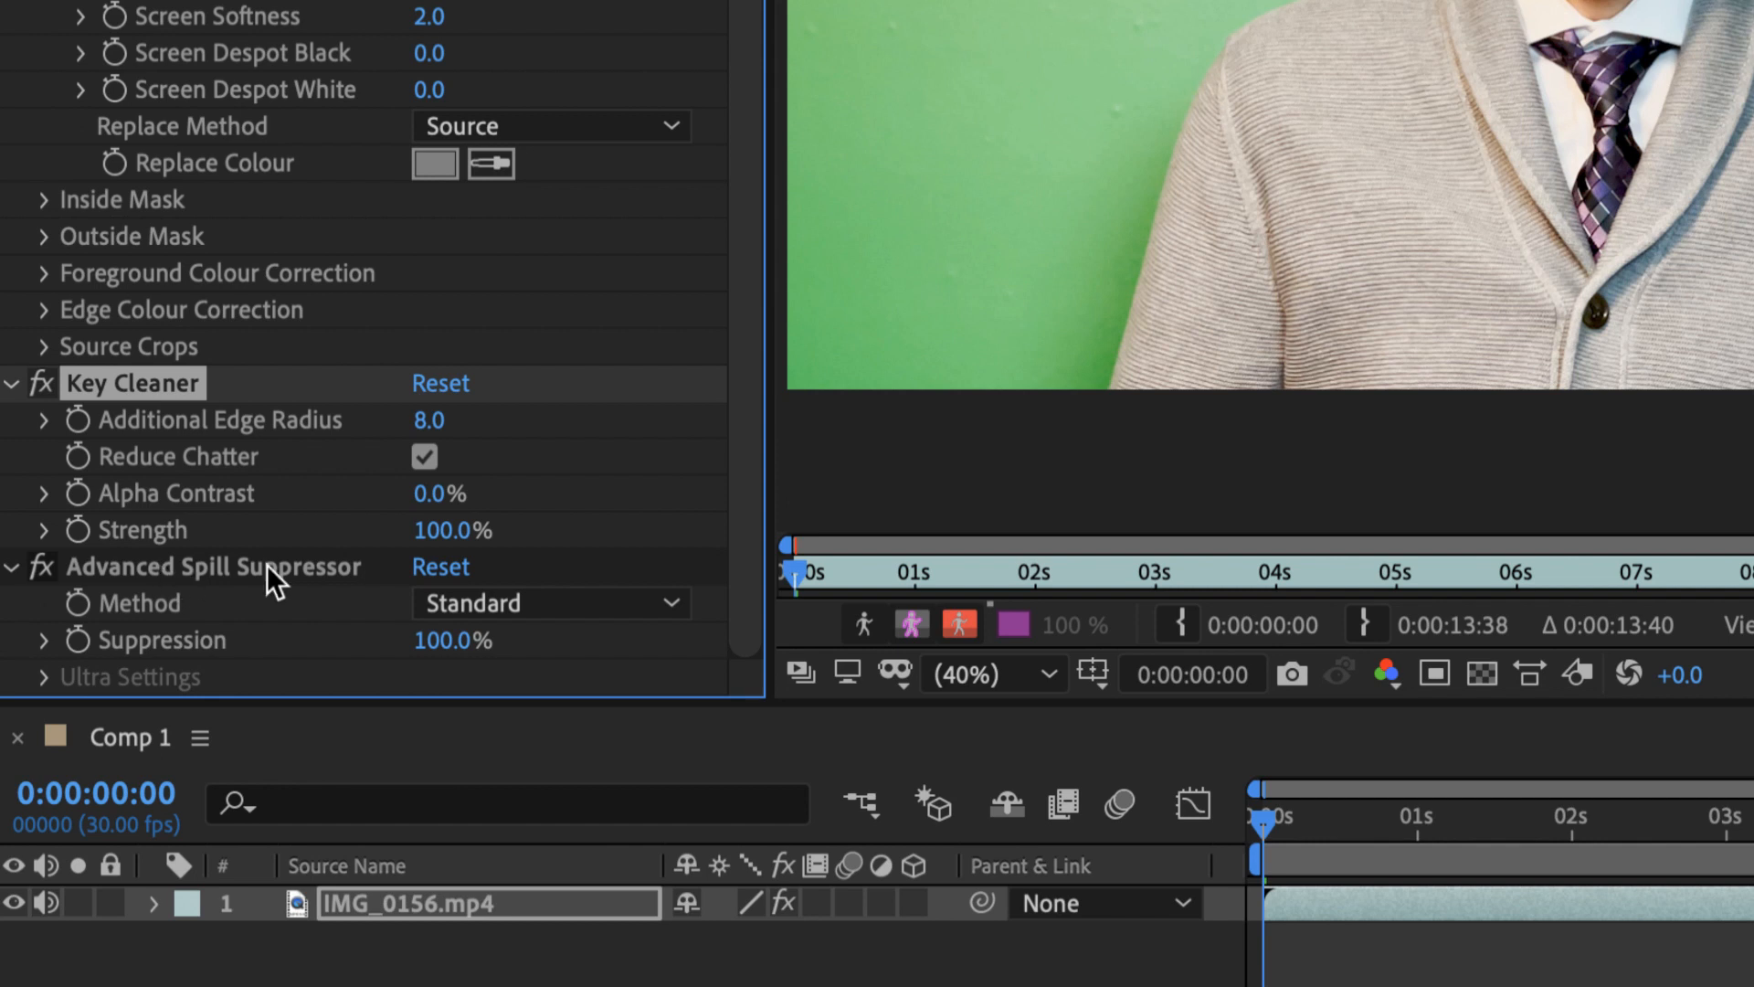
{"action": "left_click", "coordinate": [540, 603]}
{"action": "left_click", "coordinate": [532, 690]}
{"action": "scroll", "coordinate": [283, 608], "scroll_direction": "down", "scroll_amount": 3}
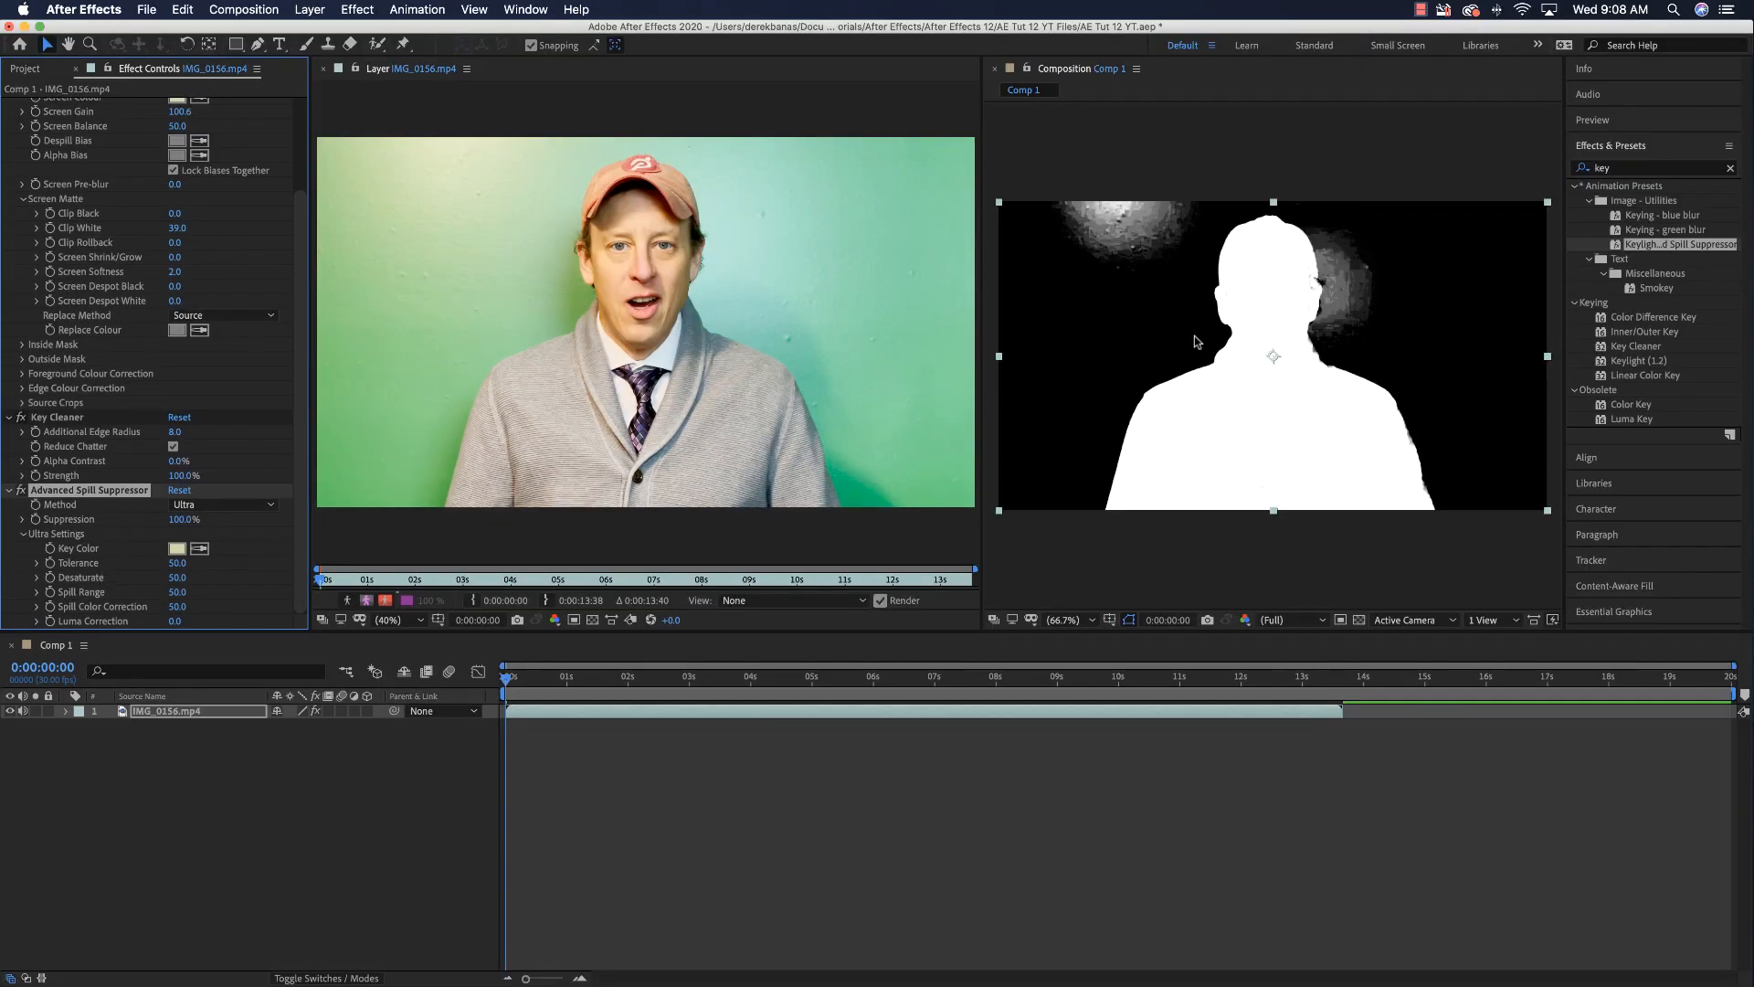
Step: Switch the Keylight view to Intermediate Result
{"action": "scroll", "coordinate": [152, 118], "scroll_direction": "up", "scroll_amount": 5}
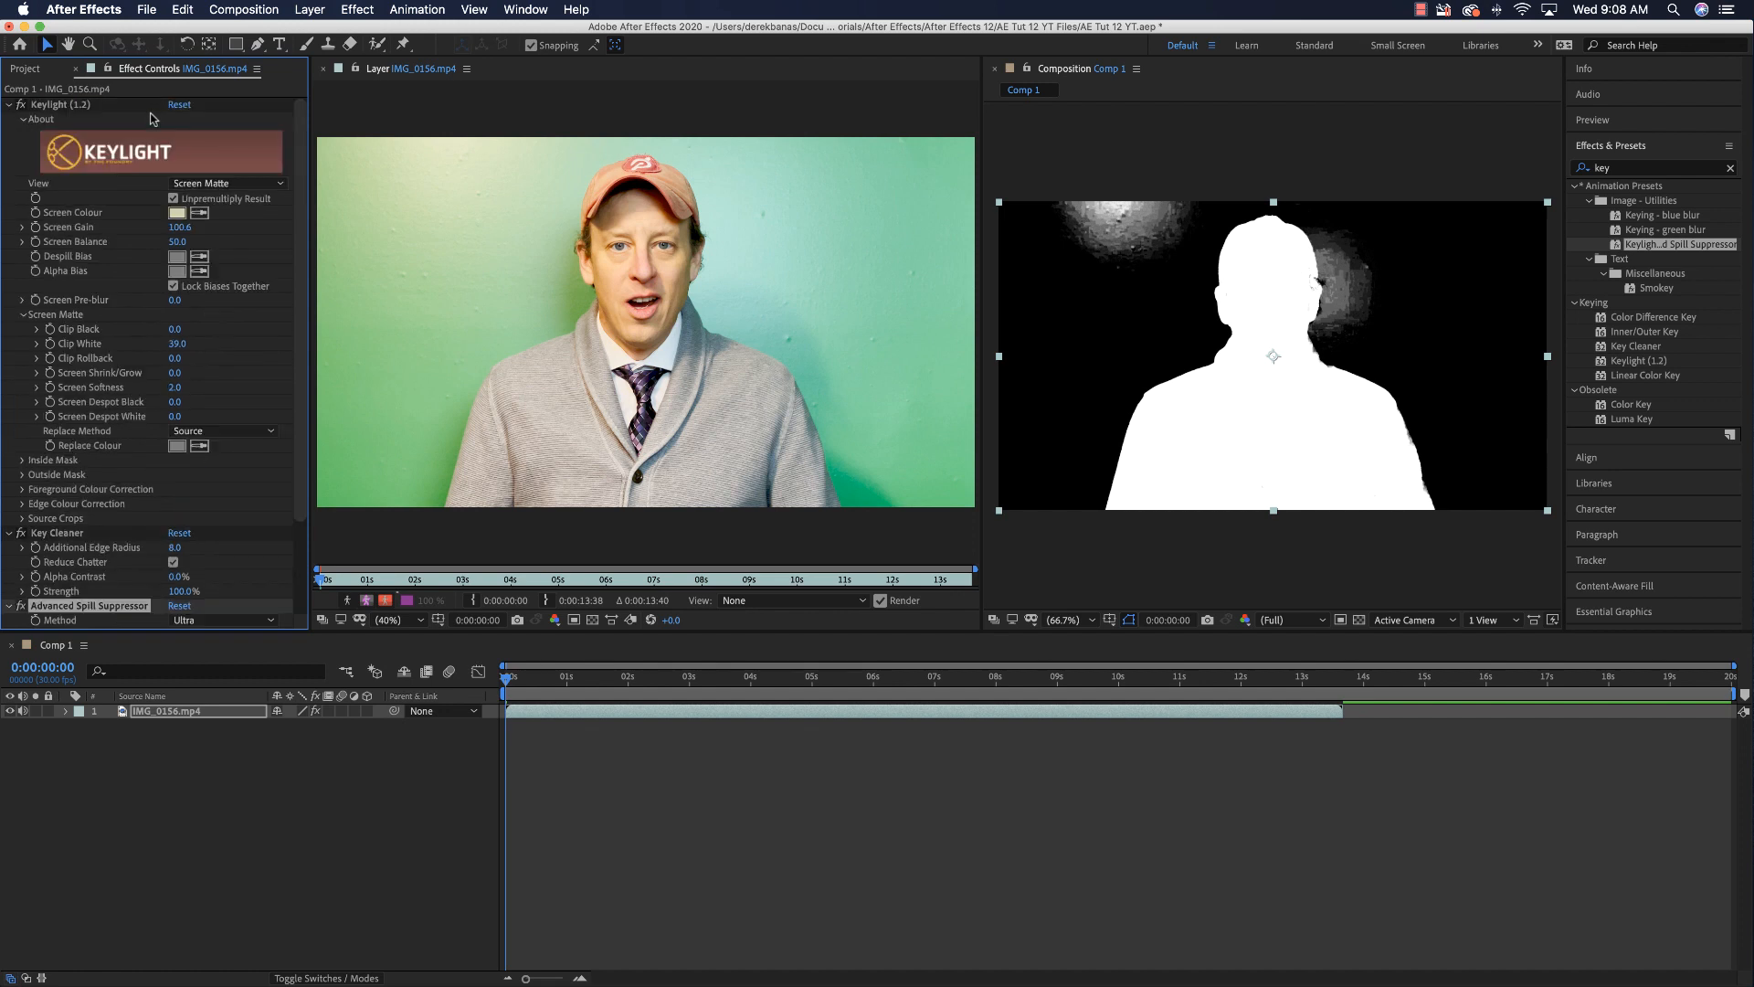
{"action": "left_click", "coordinate": [228, 184]}
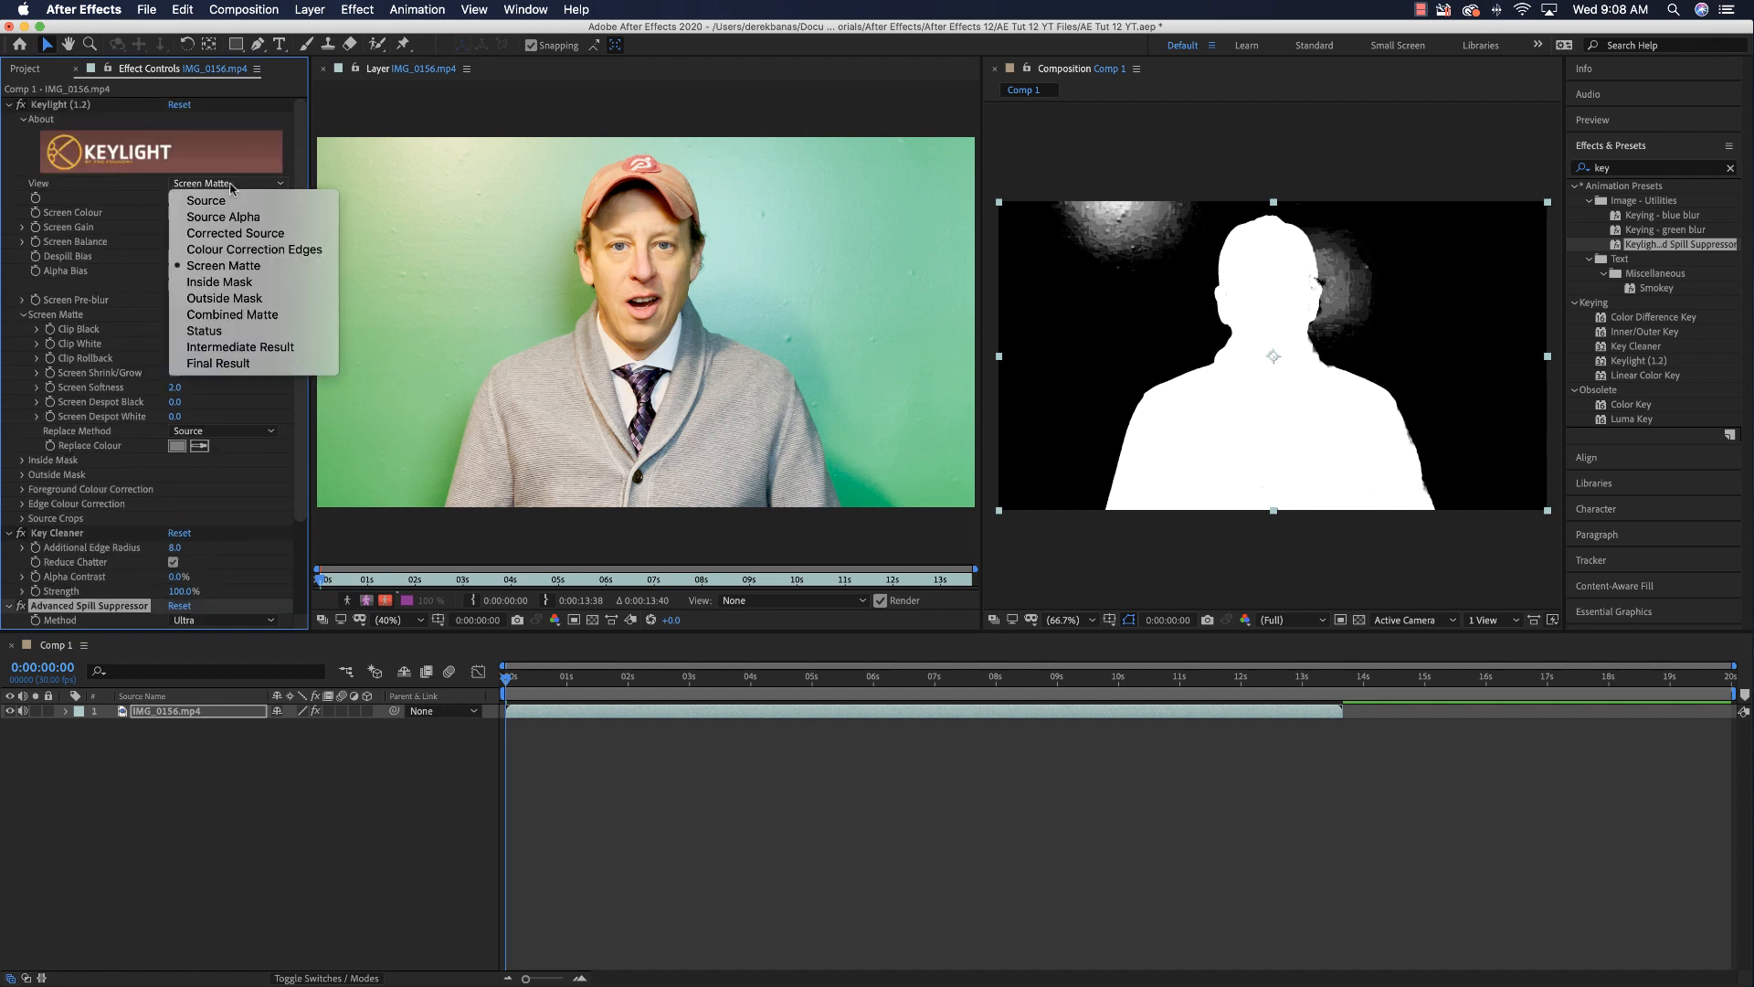
{"action": "left_click", "coordinate": [265, 347]}
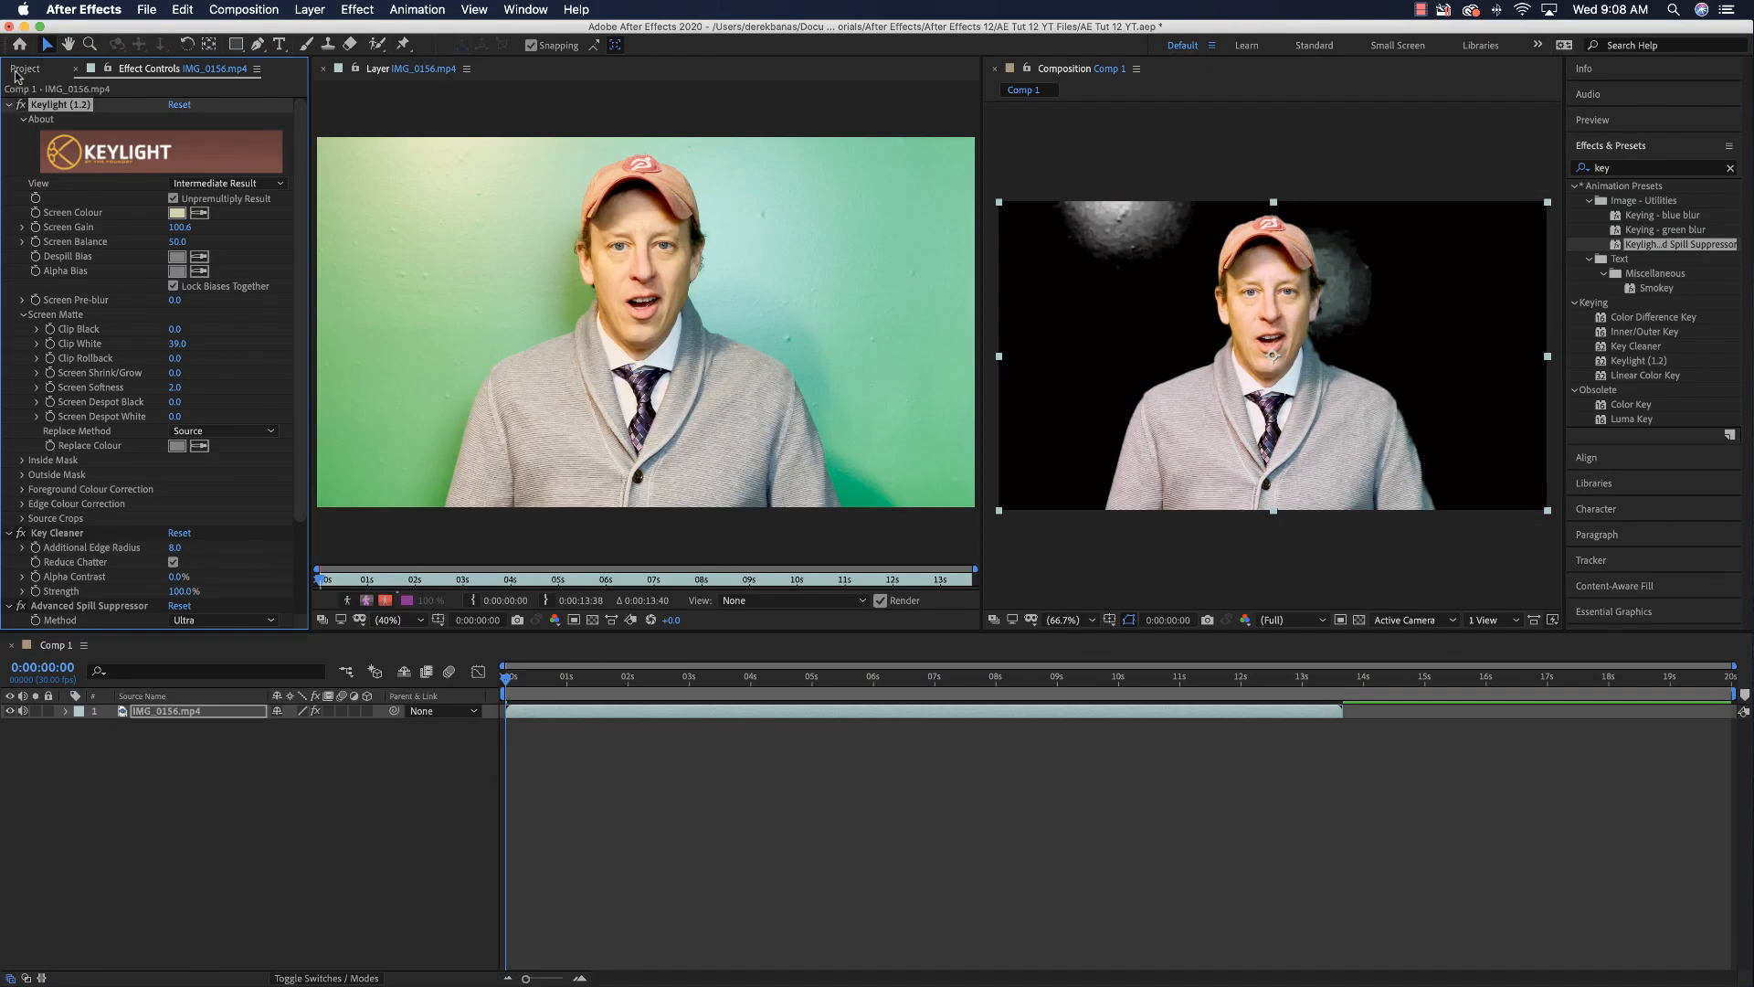
Step: Add NYCBKGRND.jpg to the composition beneath IMG_0156.mp4 and scale it to 173% so it fills the frame
{"action": "left_click", "coordinate": [16, 71]}
{"action": "left_click_drag", "start_coordinate": [60, 272], "coordinate": [137, 756]}
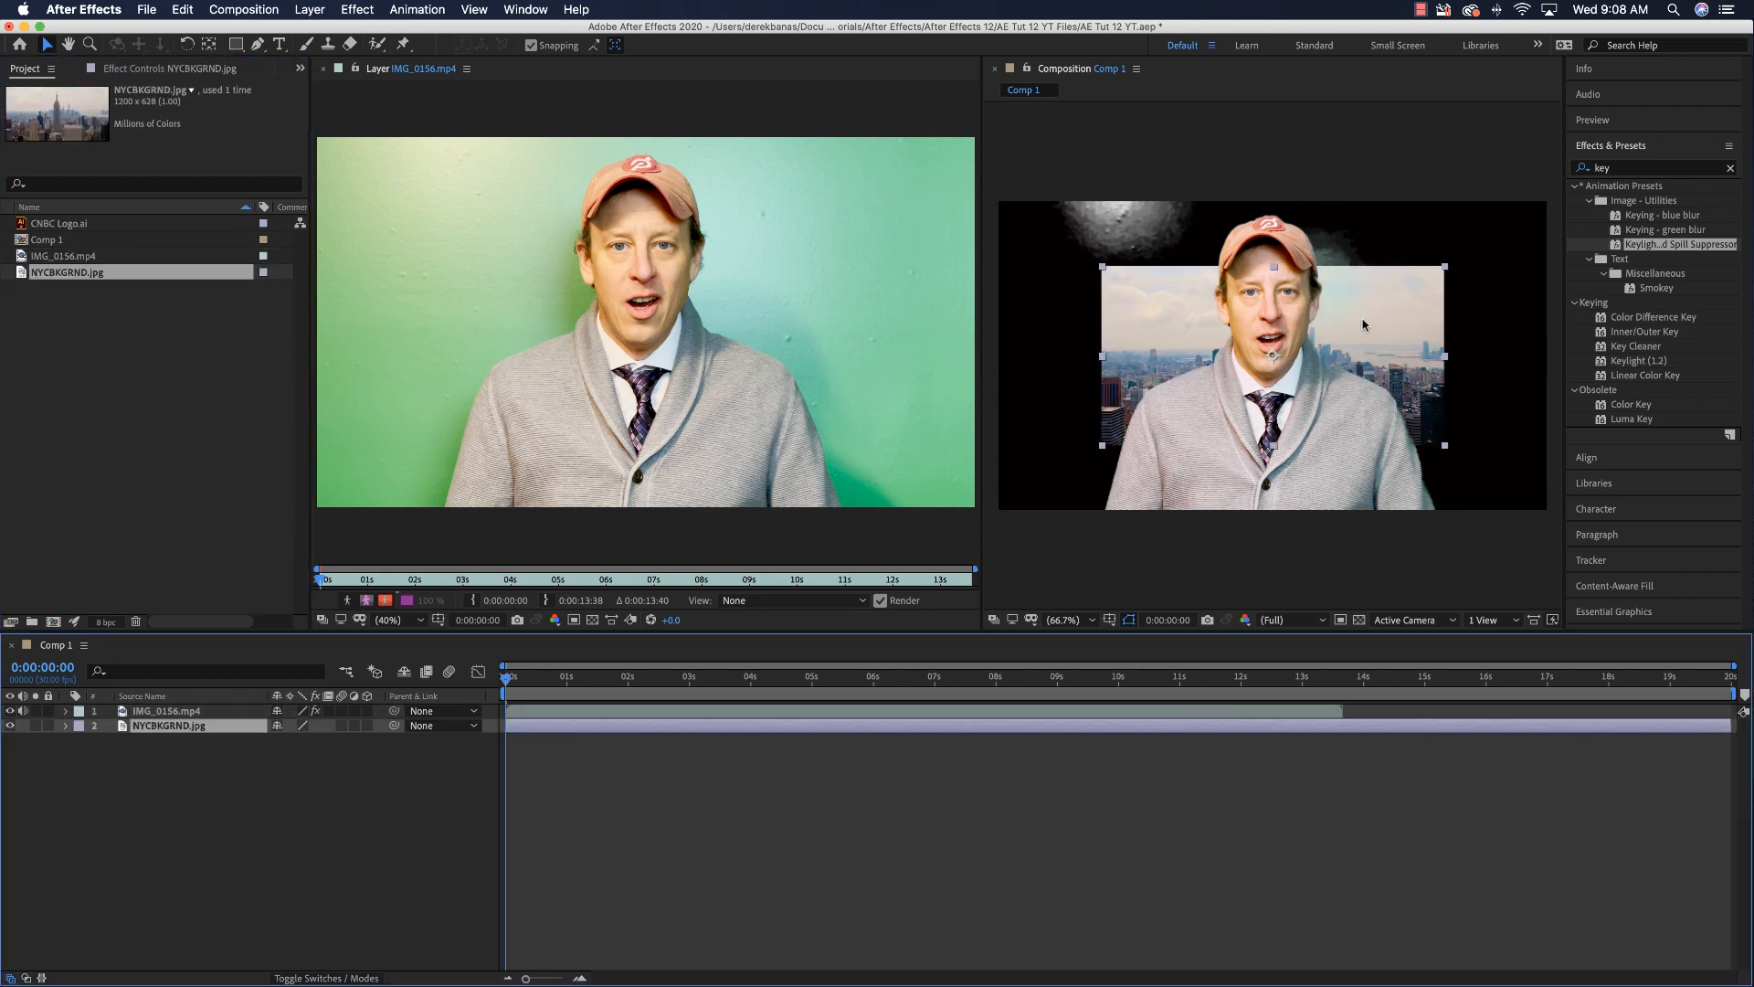
{"action": "left_click", "coordinate": [65, 726]}
{"action": "left_click", "coordinate": [81, 741]}
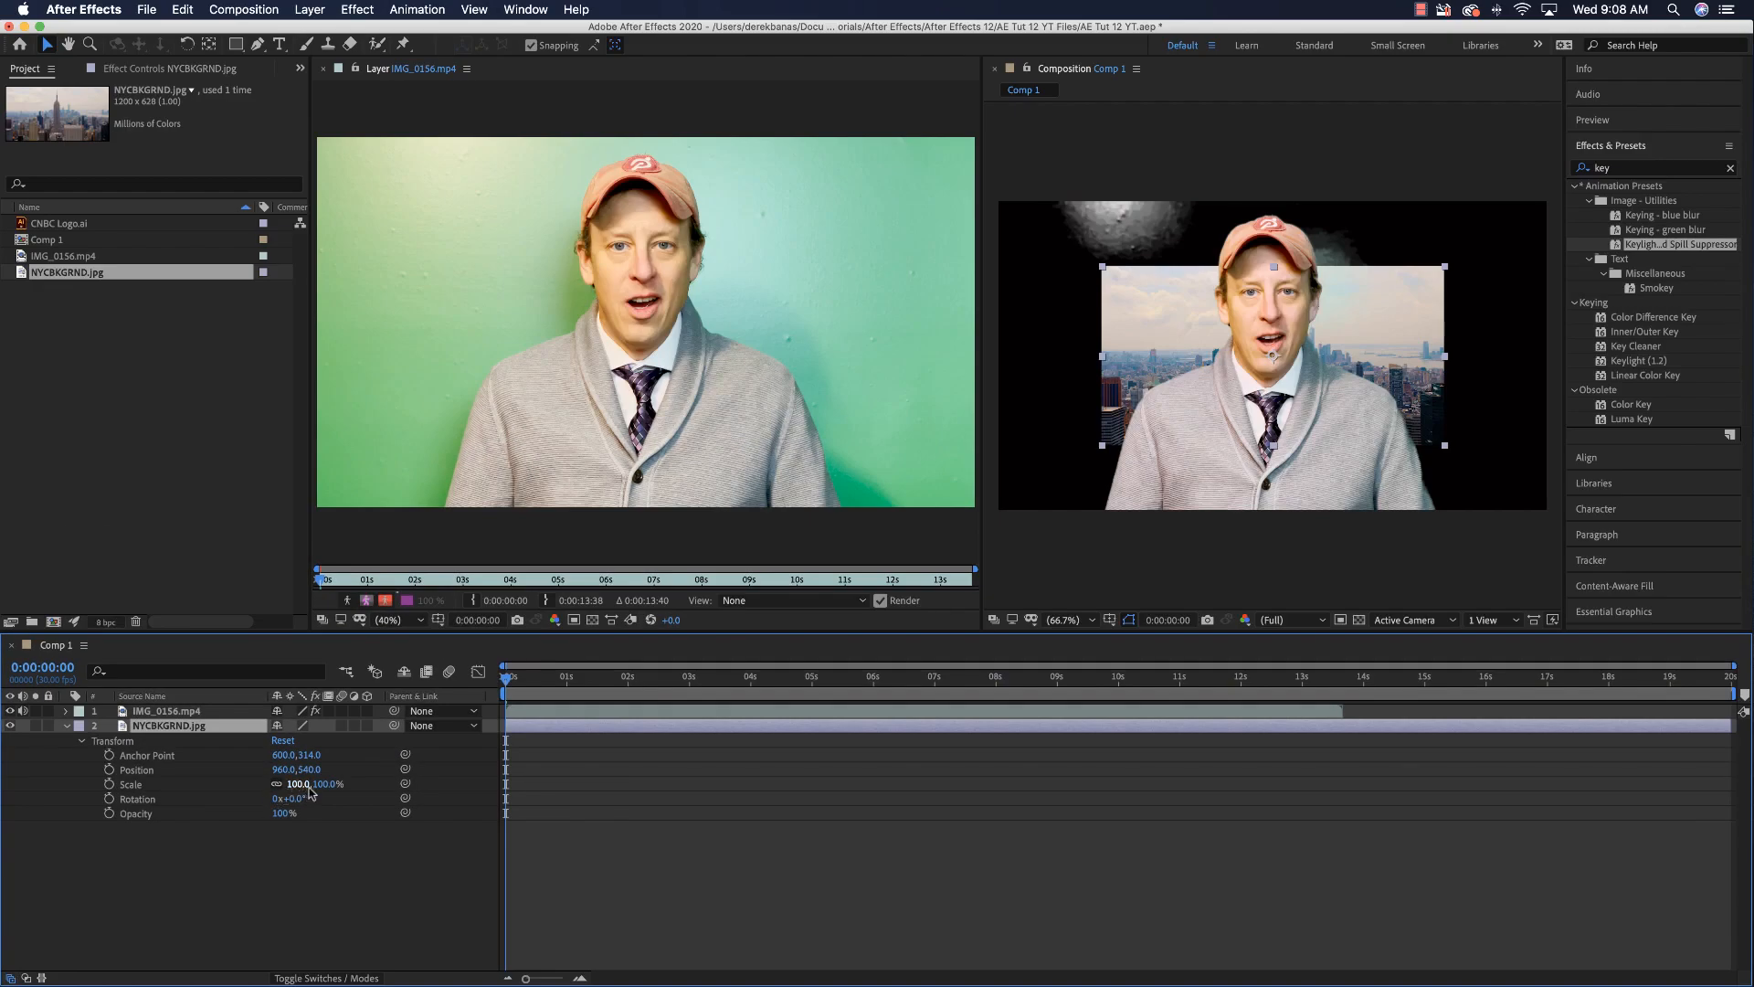
{"action": "left_click_drag", "start_coordinate": [310, 791], "coordinate": [382, 783]}
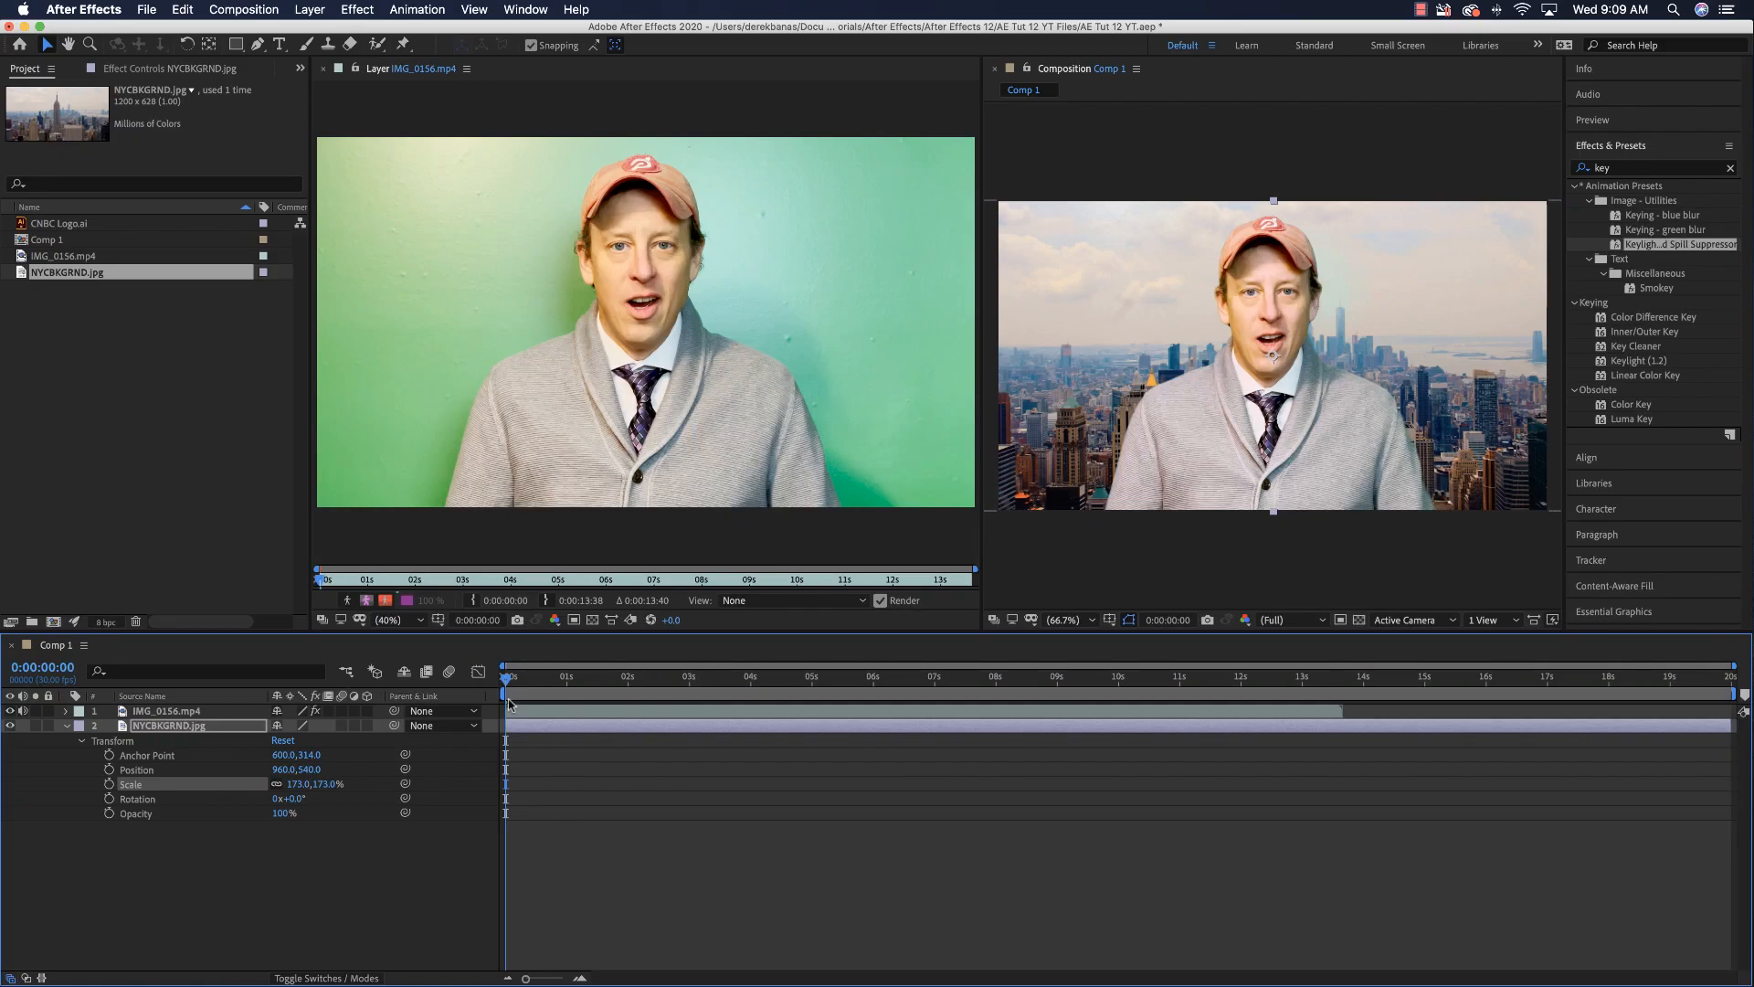
Step: Scrub through the composite to check the key over the skyline, and close the separate layer view of IMG_0156.mp4
{"action": "left_click_drag", "start_coordinate": [508, 683], "coordinate": [748, 696]}
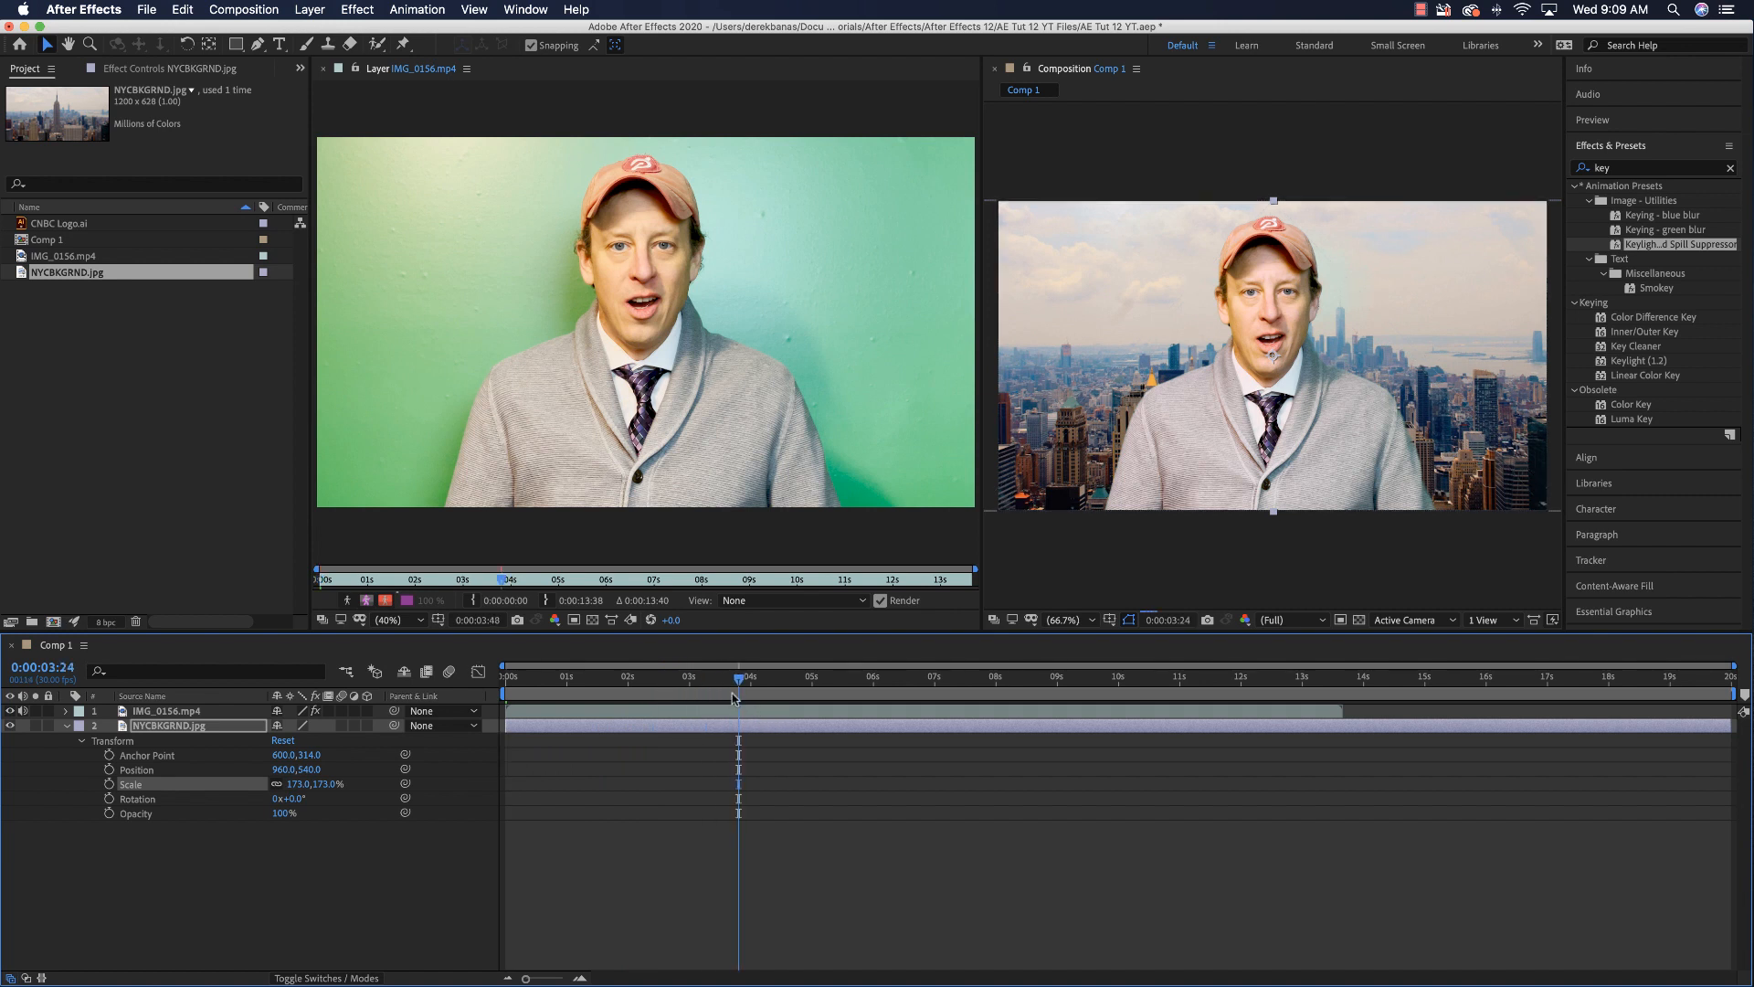
{"action": "left_click_drag", "start_coordinate": [739, 685], "coordinate": [507, 687]}
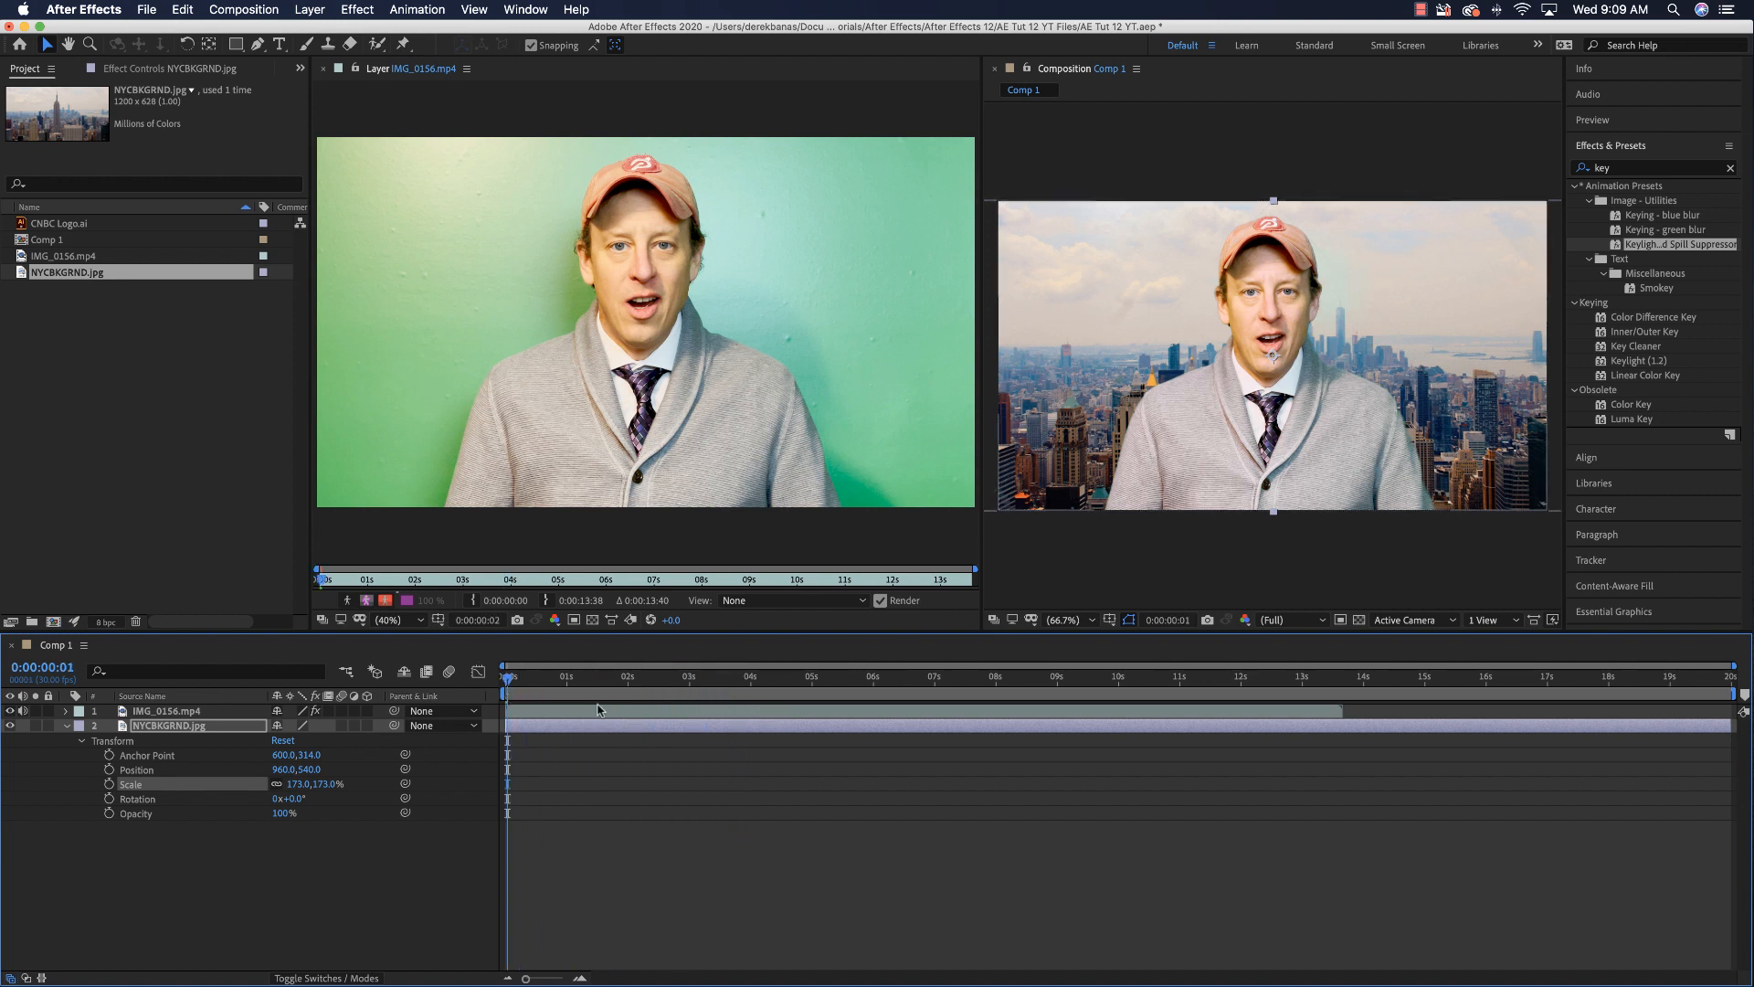
{"action": "left_click", "coordinate": [67, 726]}
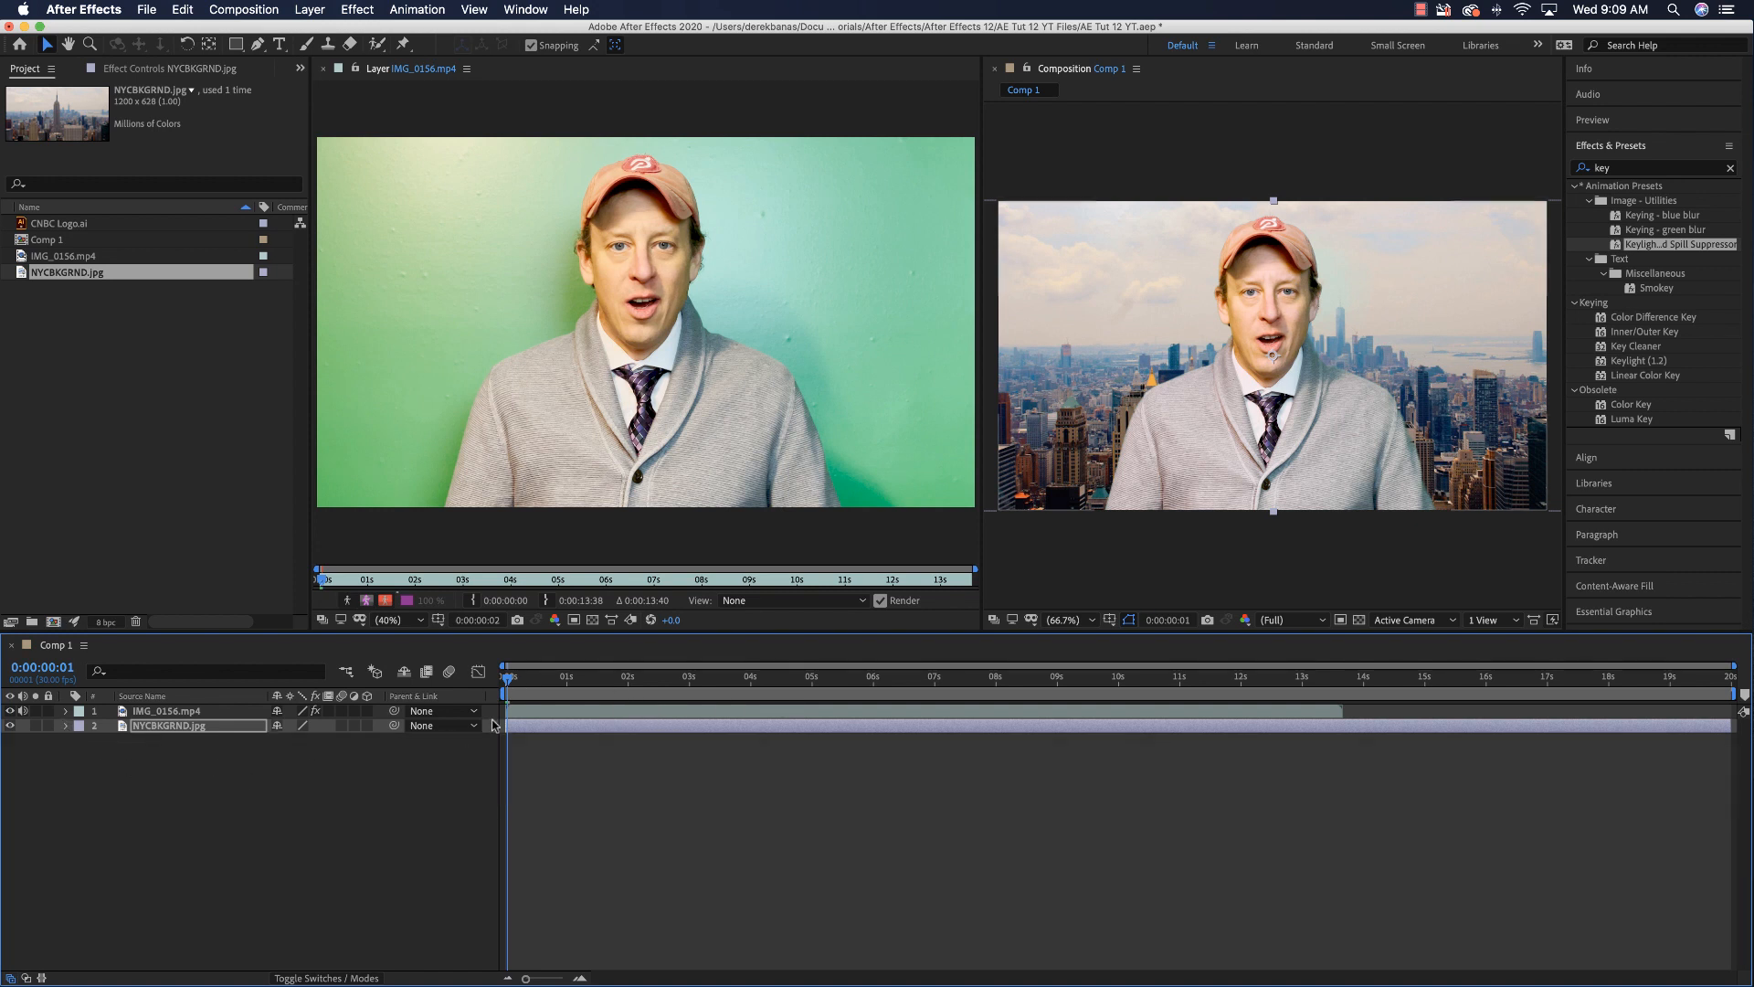
{"action": "left_click_drag", "start_coordinate": [513, 685], "coordinate": [992, 684]}
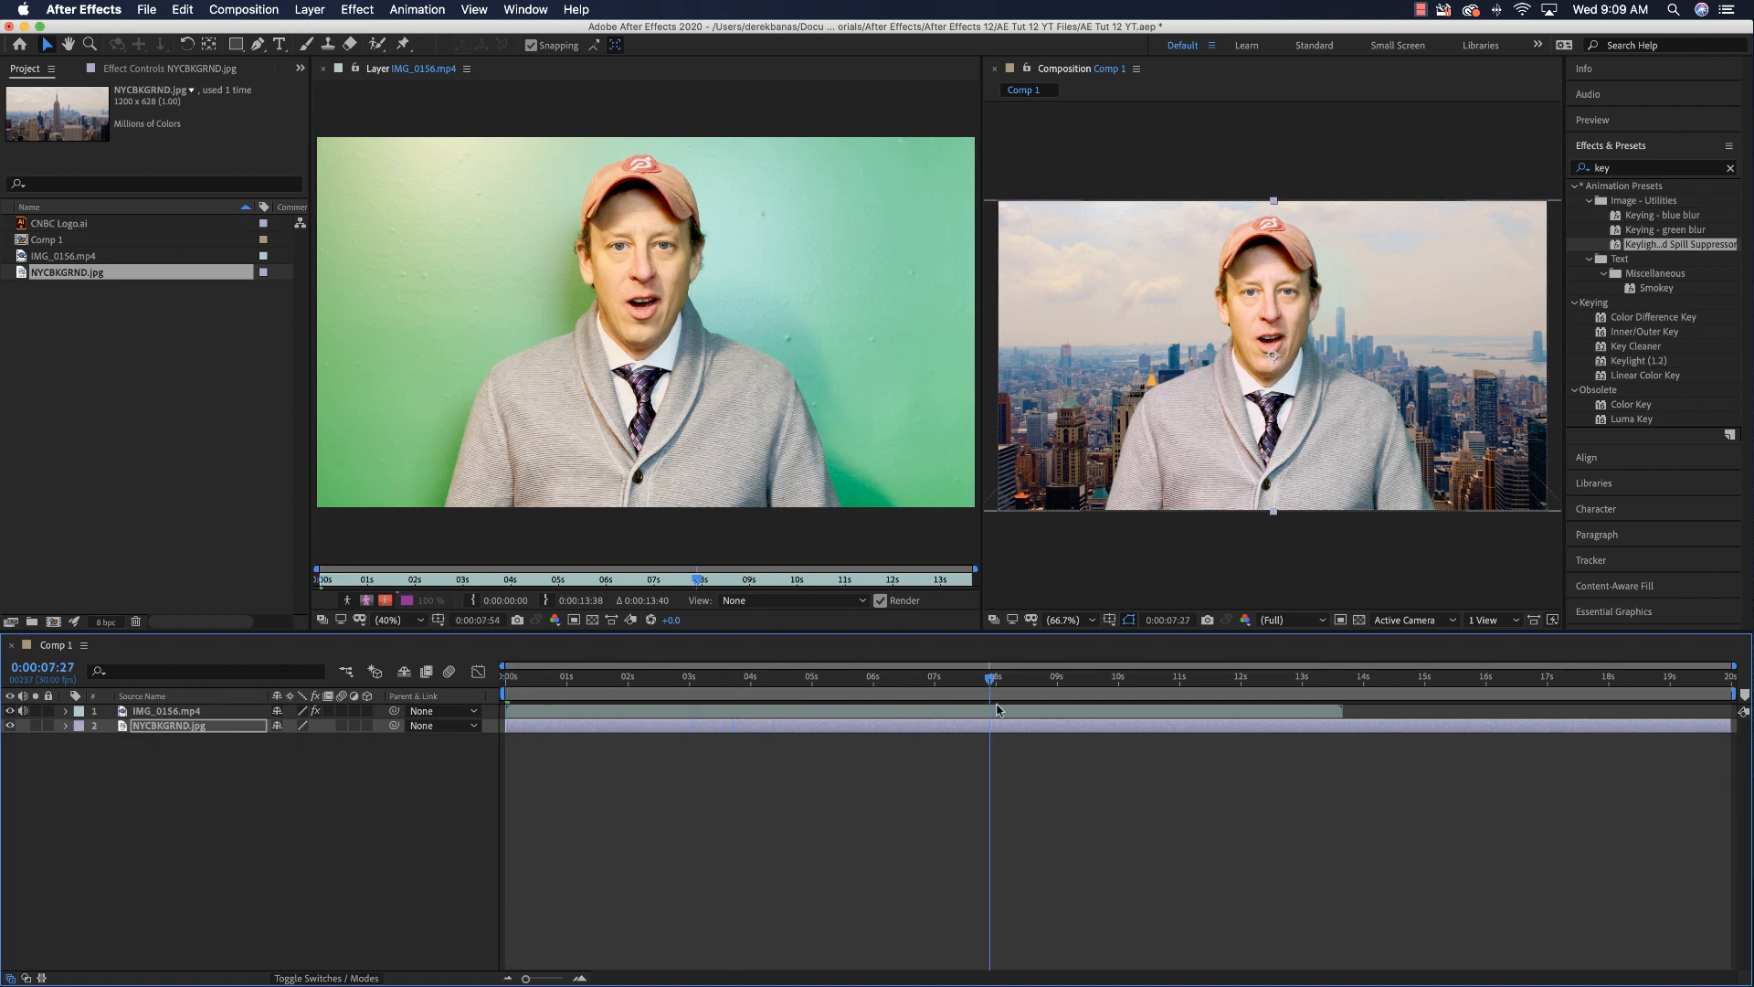
{"action": "left_click", "coordinate": [324, 68]}
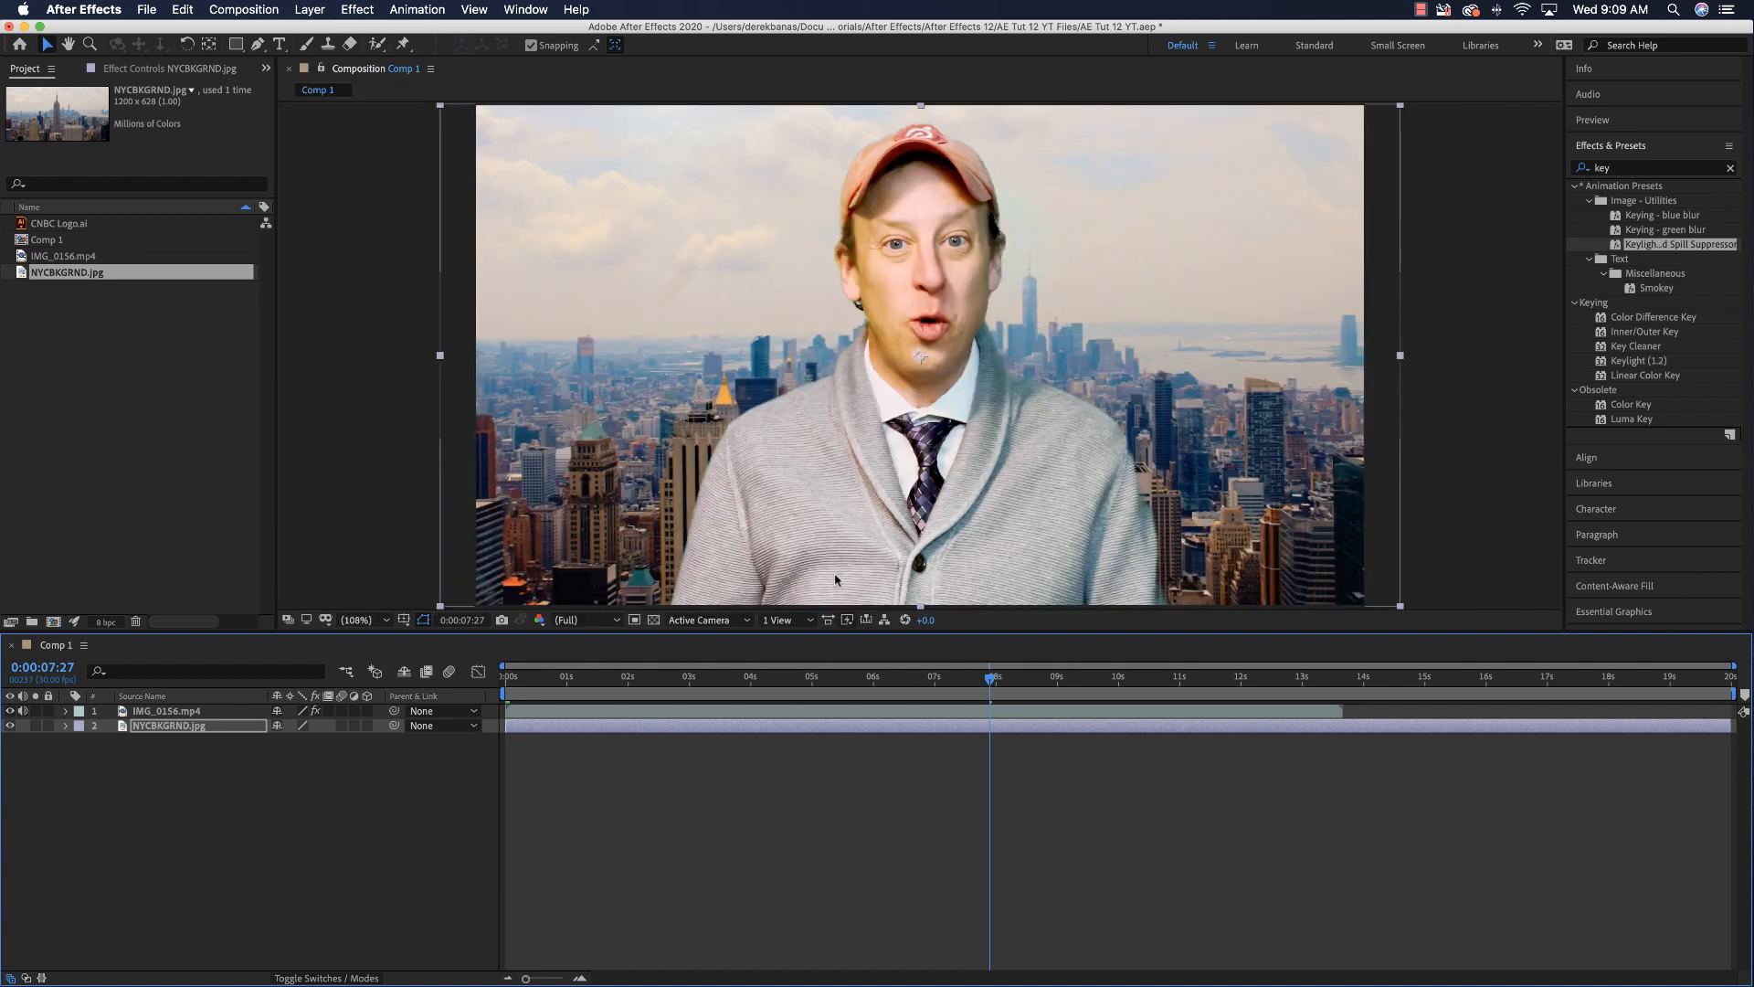
{"action": "left_click_drag", "start_coordinate": [990, 681], "coordinate": [743, 699]}
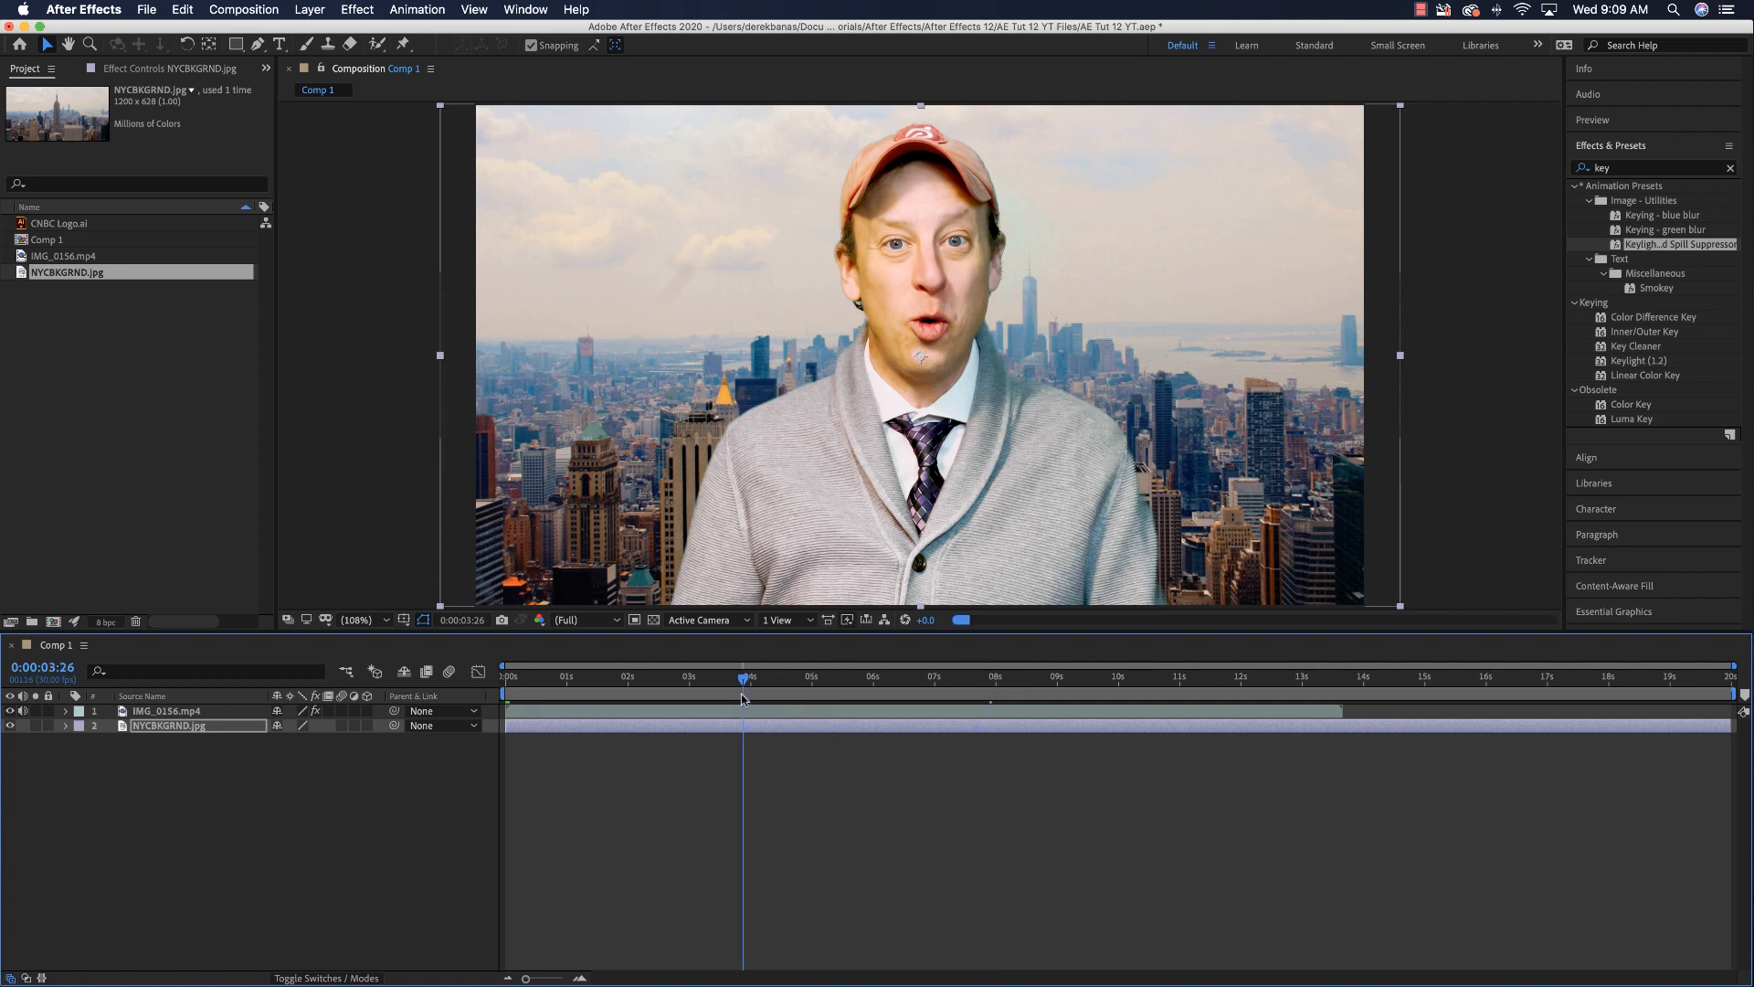
{"action": "key", "text": "Home"}
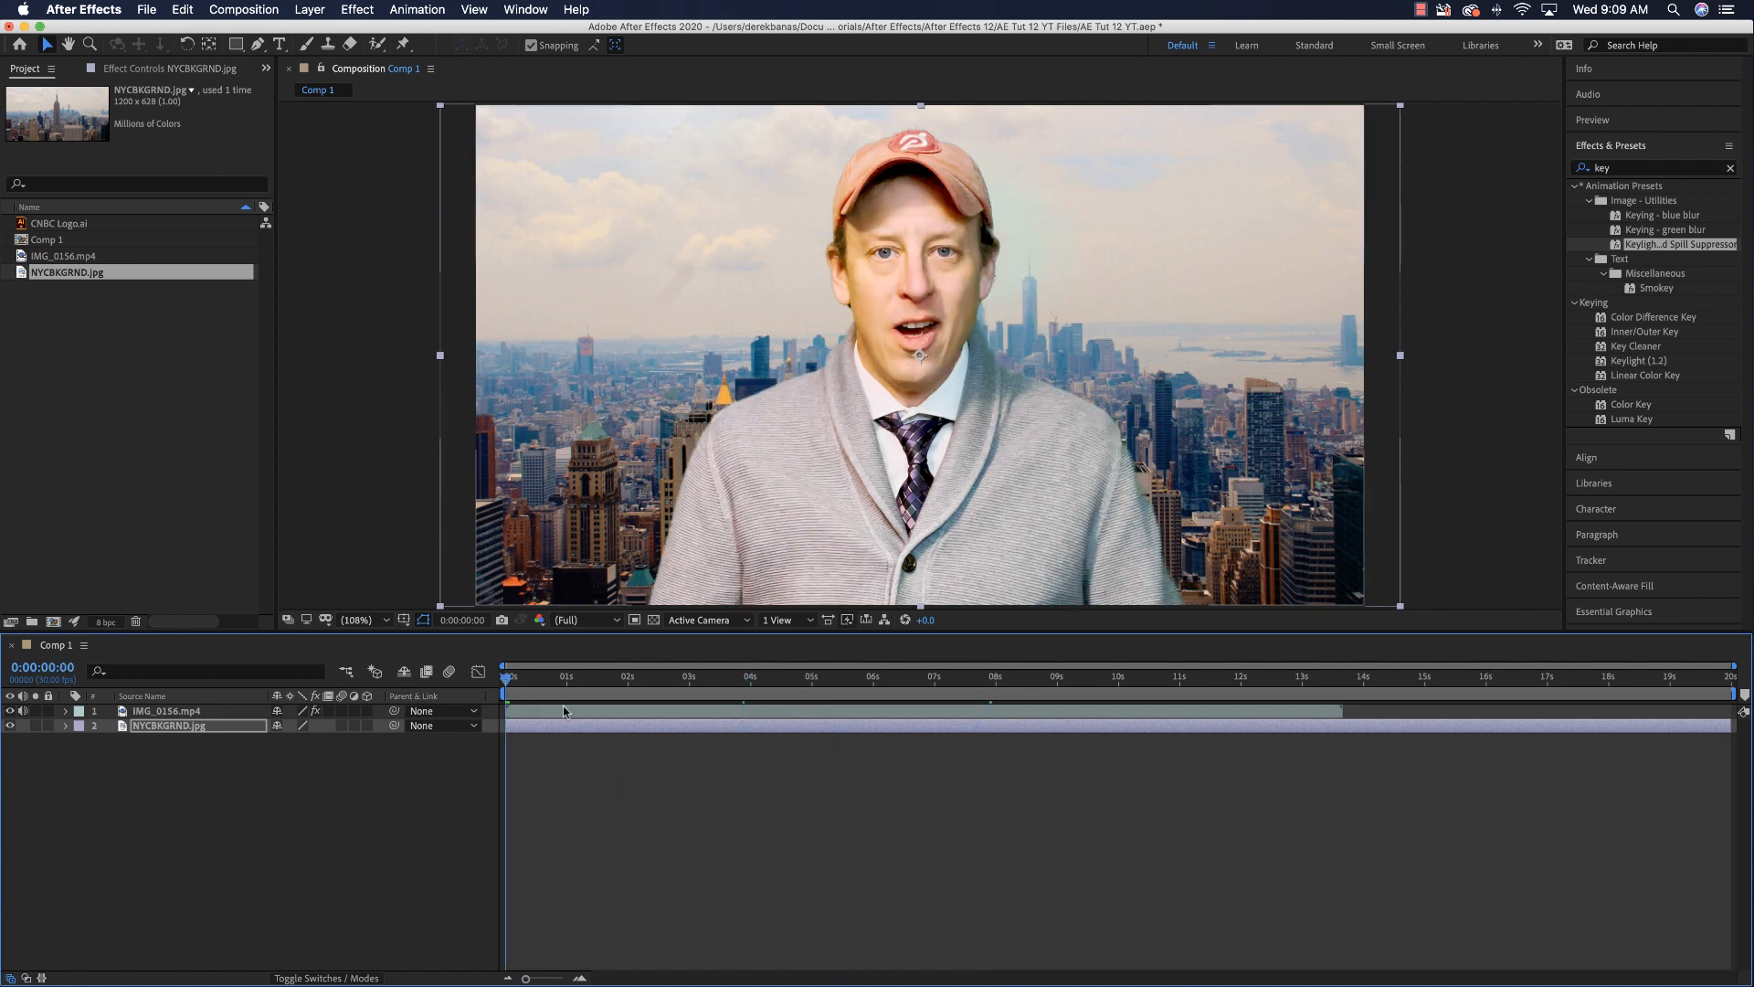
Step: Select the IMG_0156.mp4 layer and move the current time to 0:00:12:26, where the man's raised finger reaches highest
{"action": "left_click", "coordinate": [176, 713]}
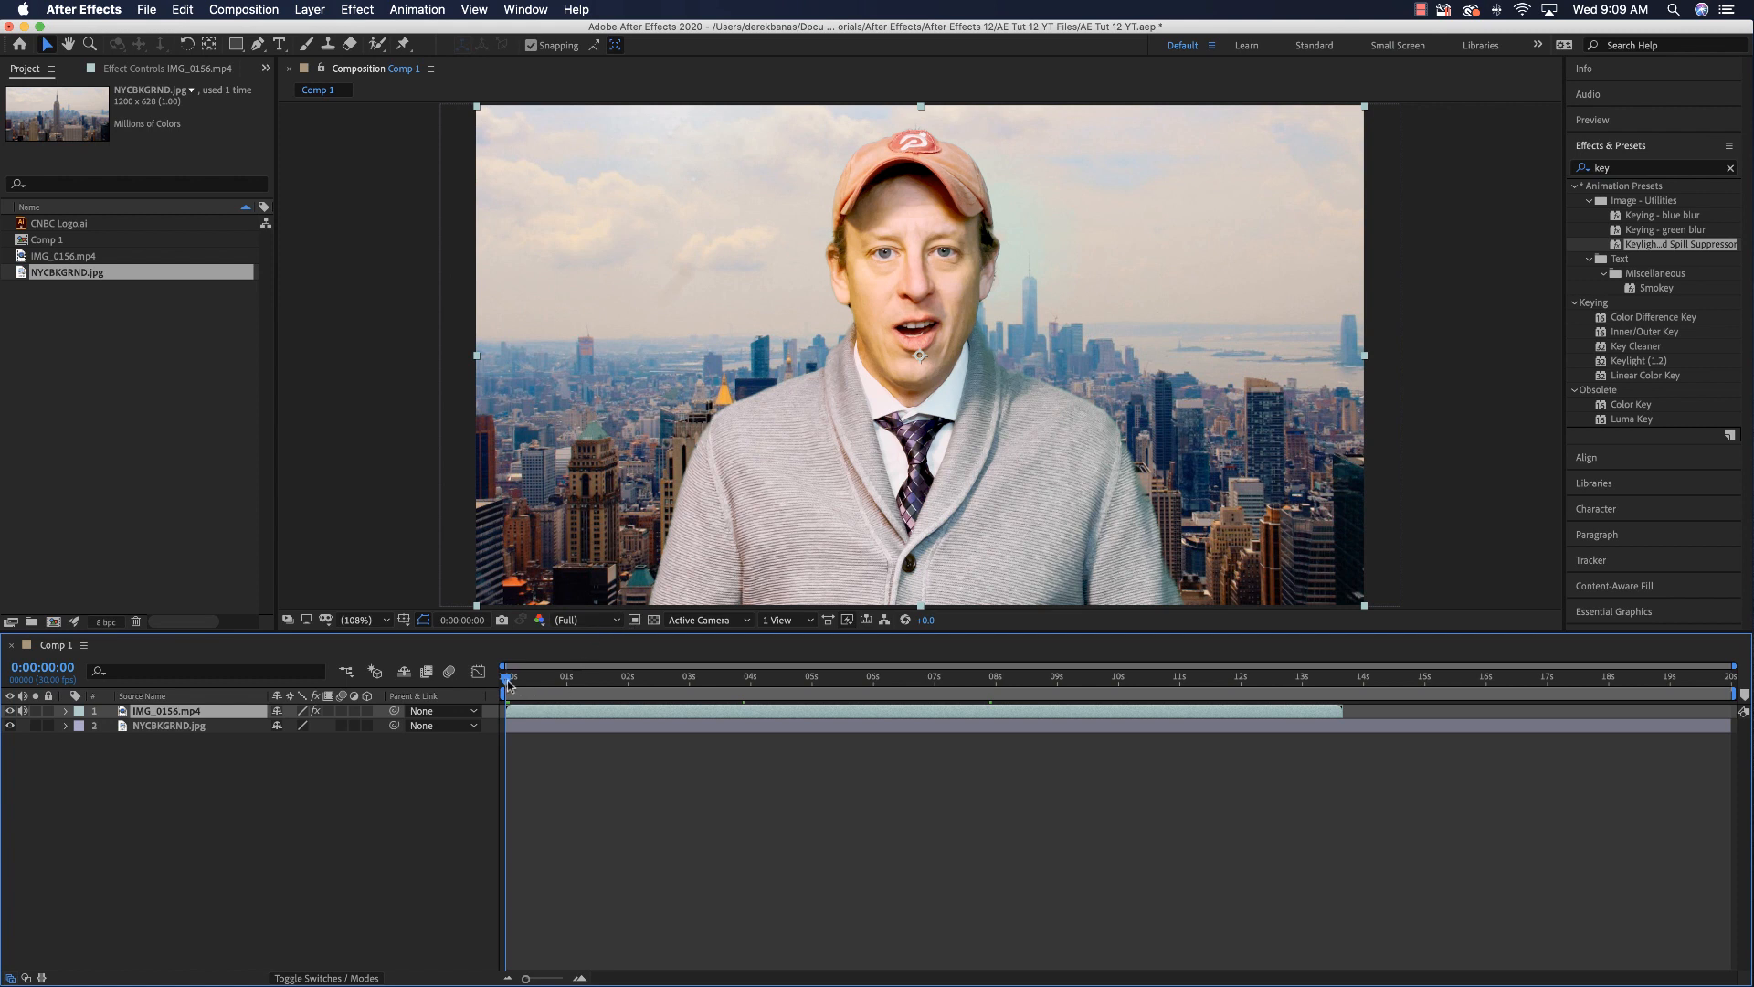
{"action": "left_click_drag", "start_coordinate": [508, 681], "coordinate": [925, 685]}
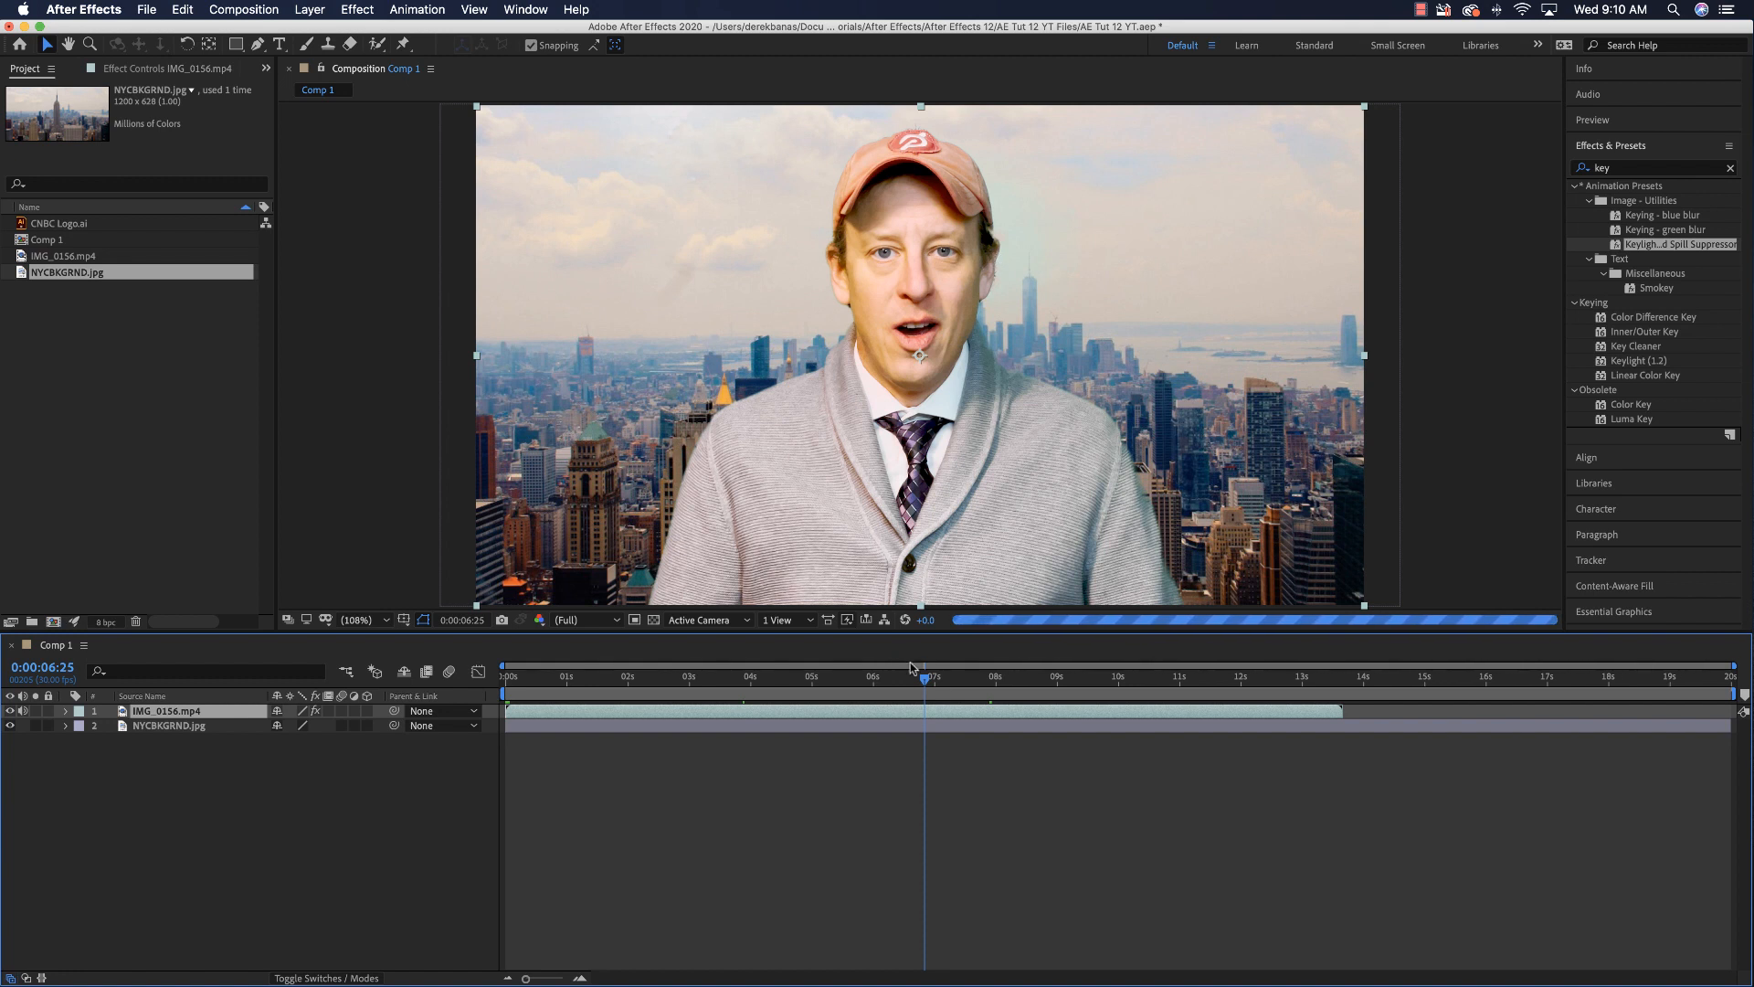
{"action": "left_click_drag", "start_coordinate": [927, 685], "coordinate": [1153, 699]}
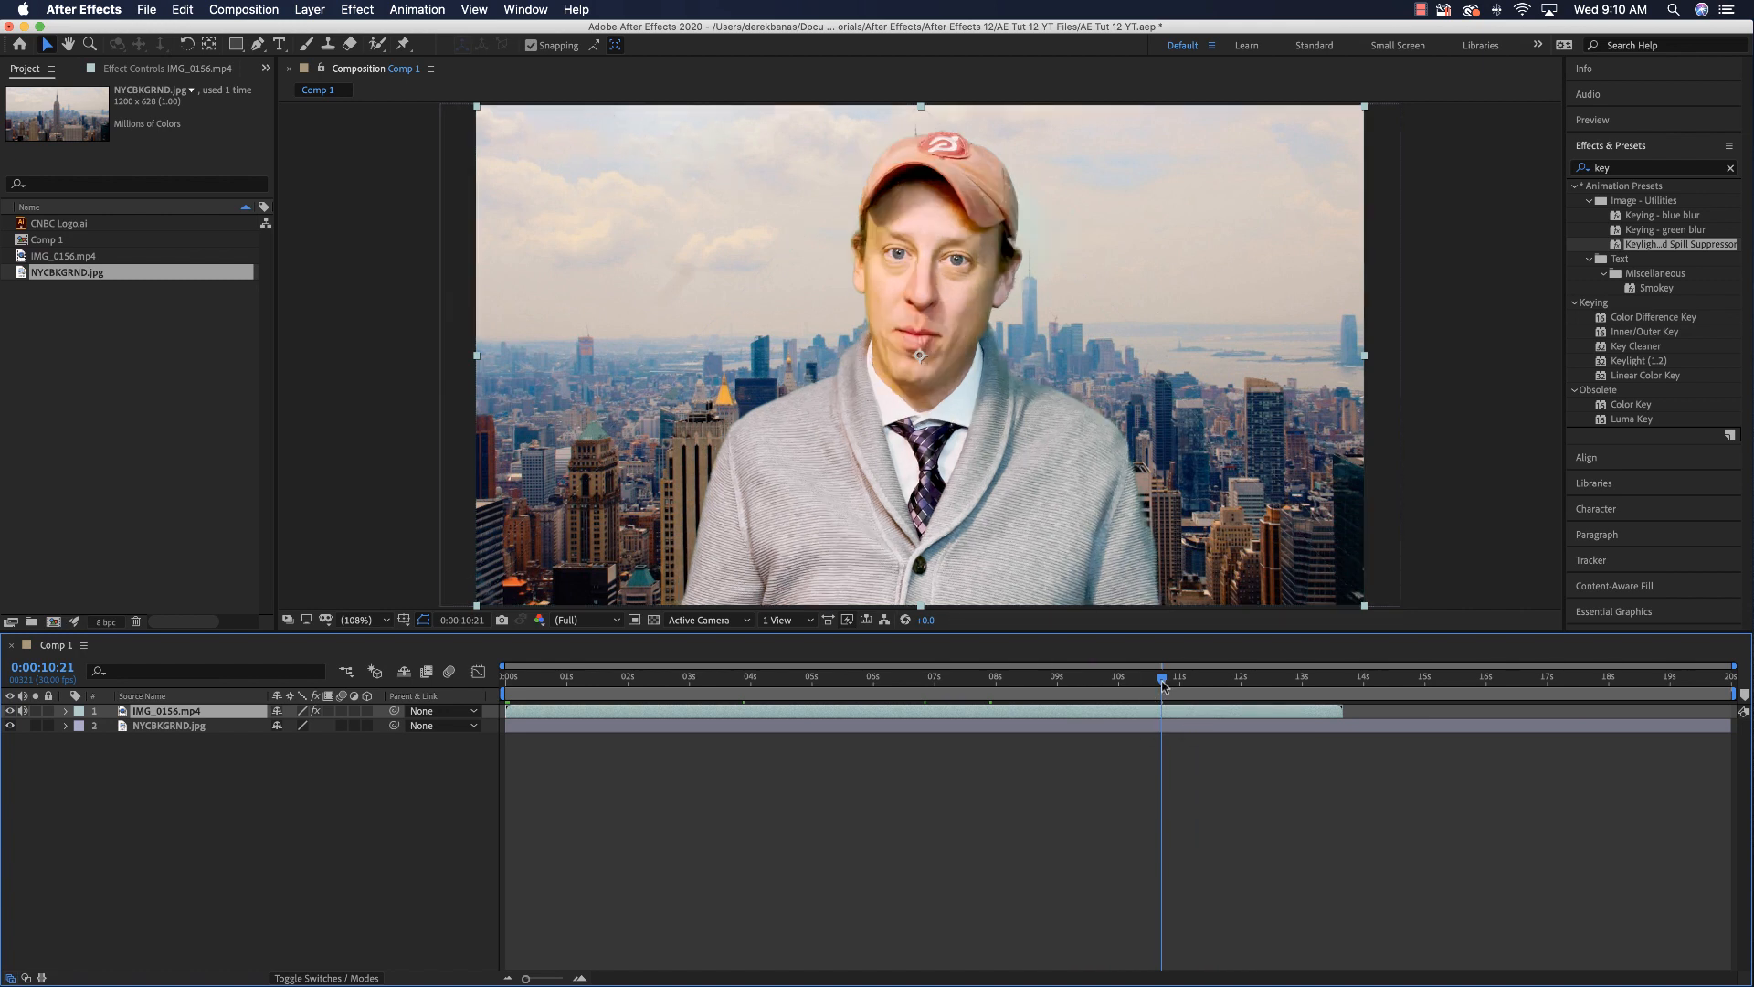
{"action": "key", "text": "space"}
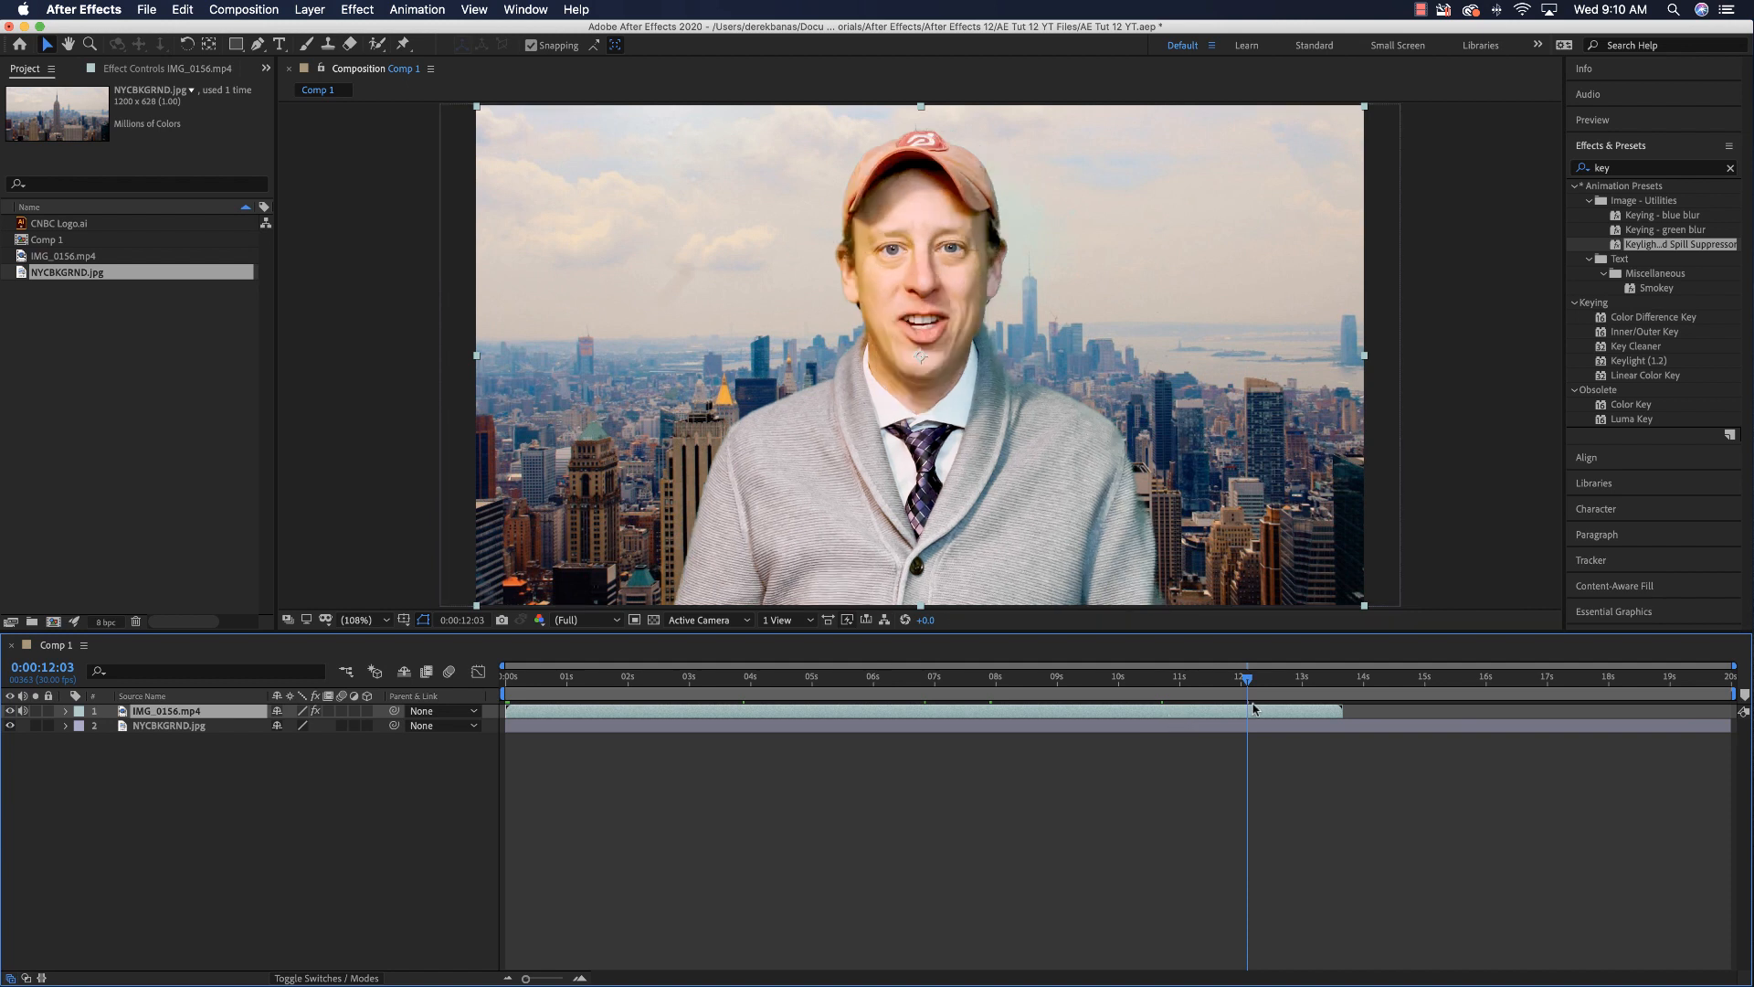
{"action": "left_click_drag", "start_coordinate": [1247, 686], "coordinate": [1304, 687]}
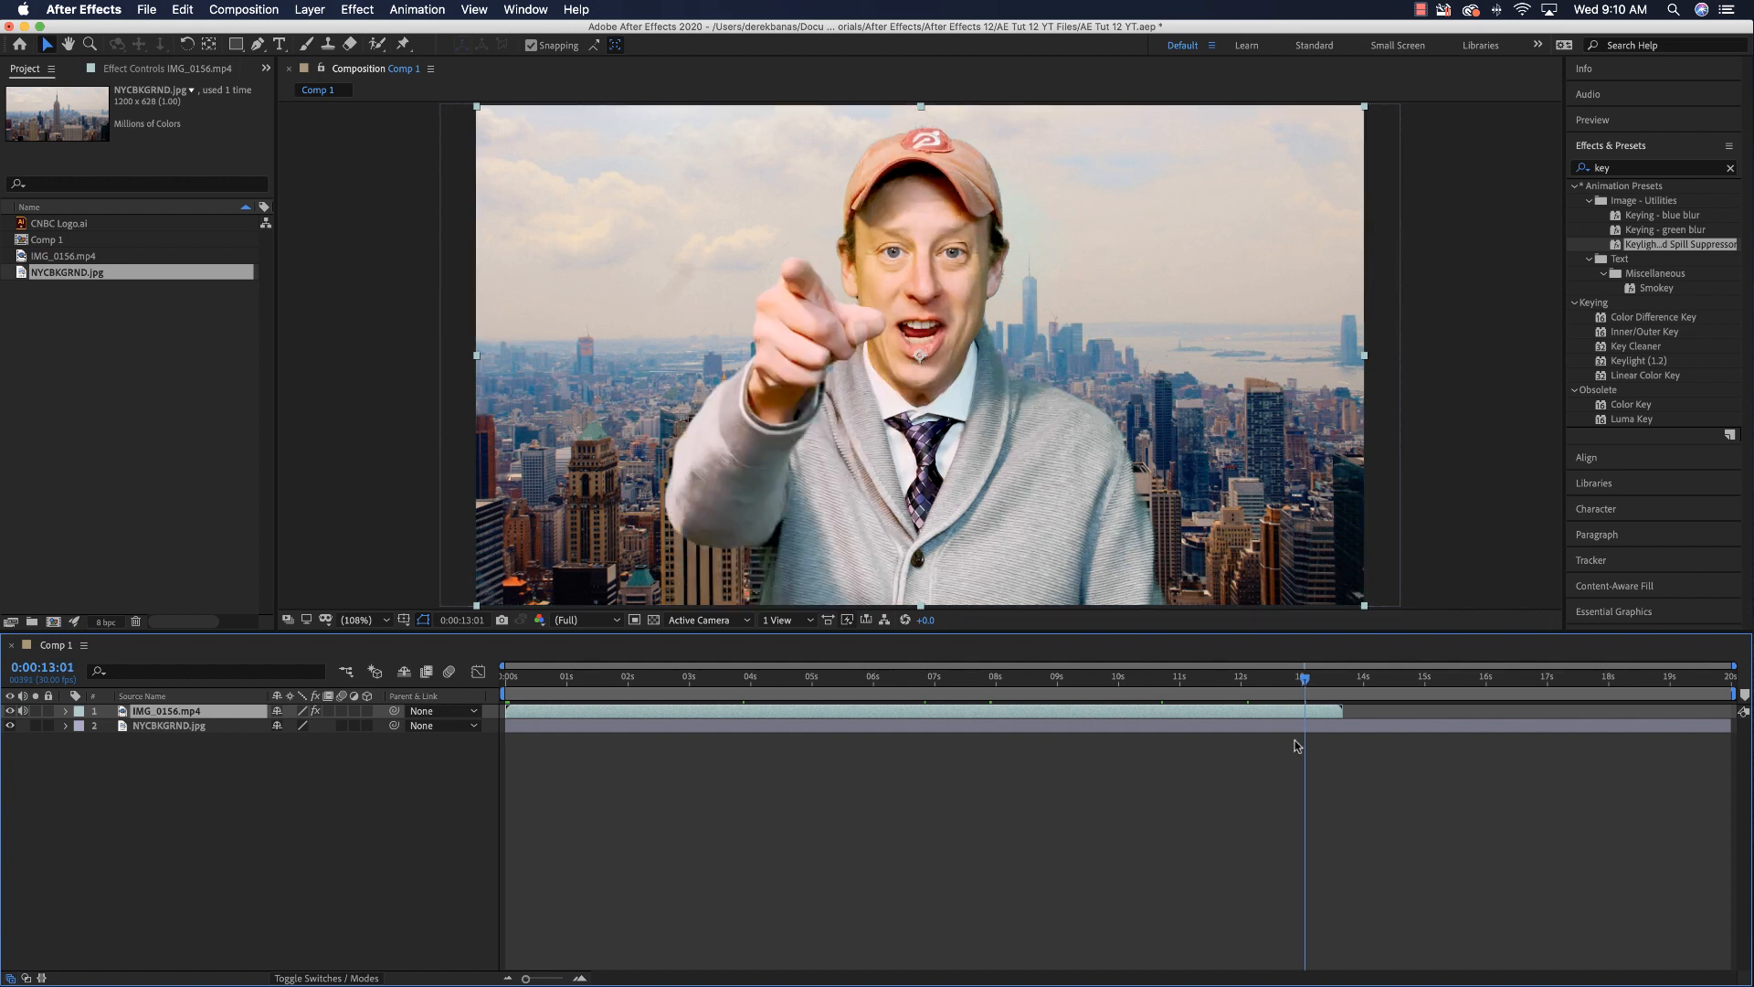
{"action": "left_click_drag", "start_coordinate": [1305, 683], "coordinate": [1295, 684]}
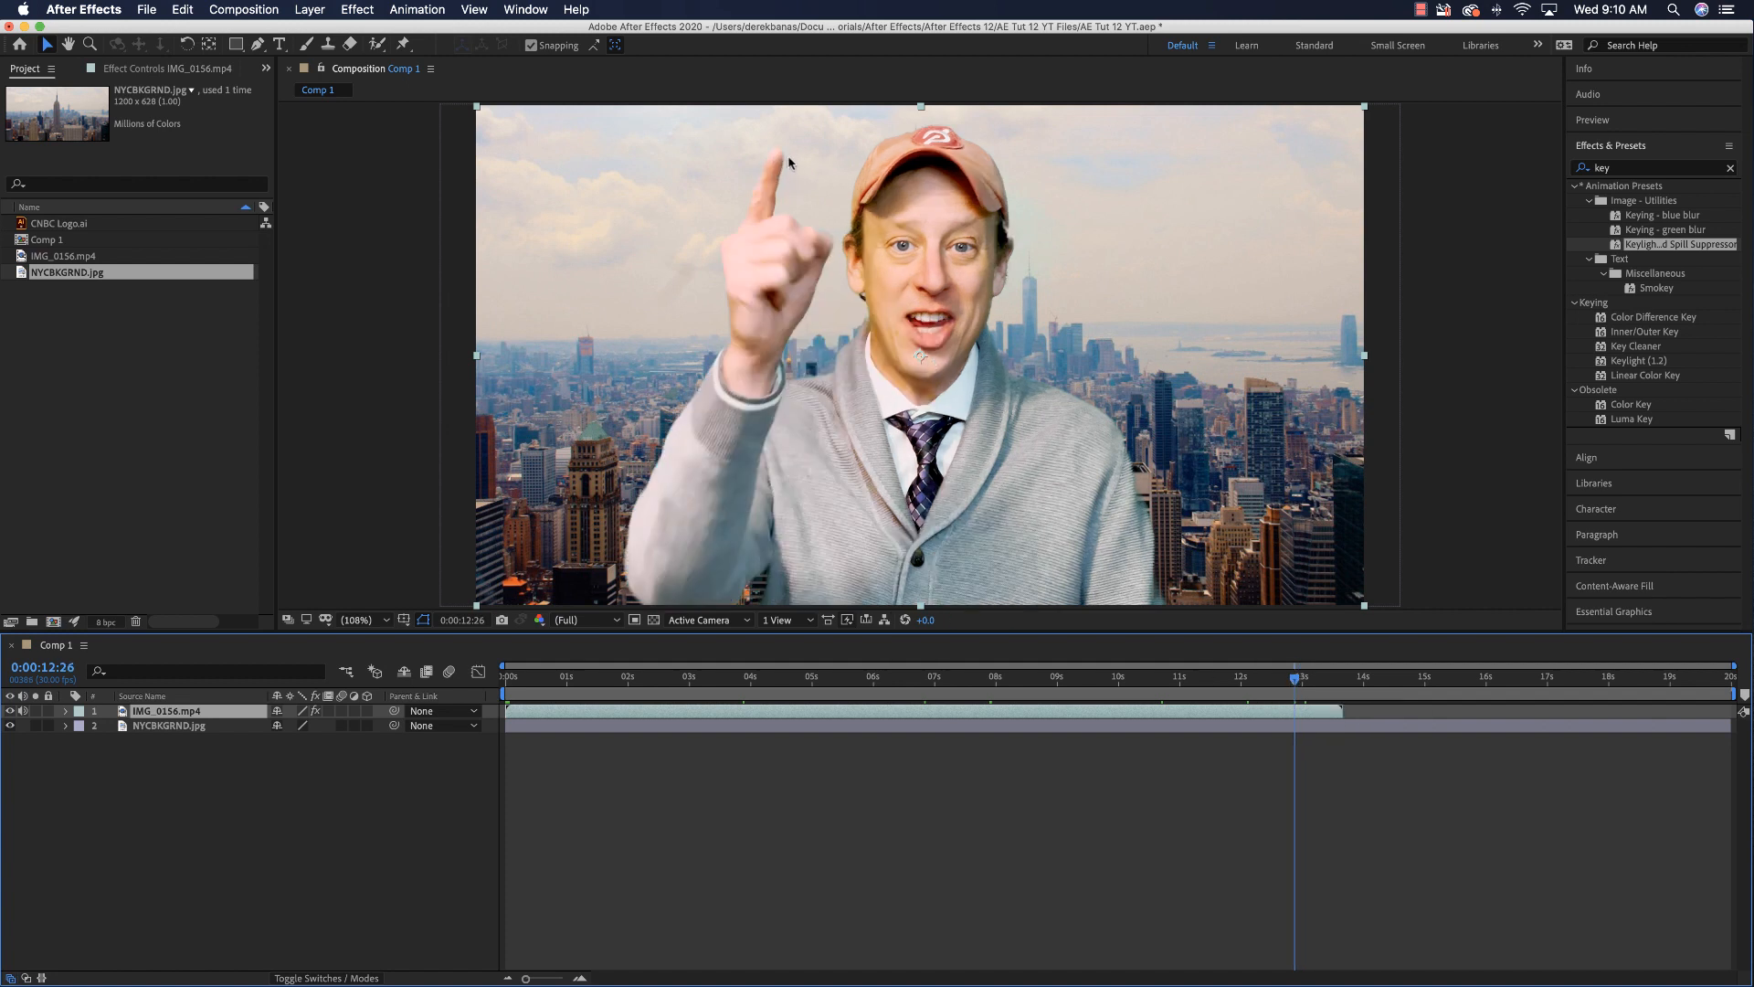
{"action": "left_click_drag", "start_coordinate": [1297, 684], "coordinate": [1290, 684]}
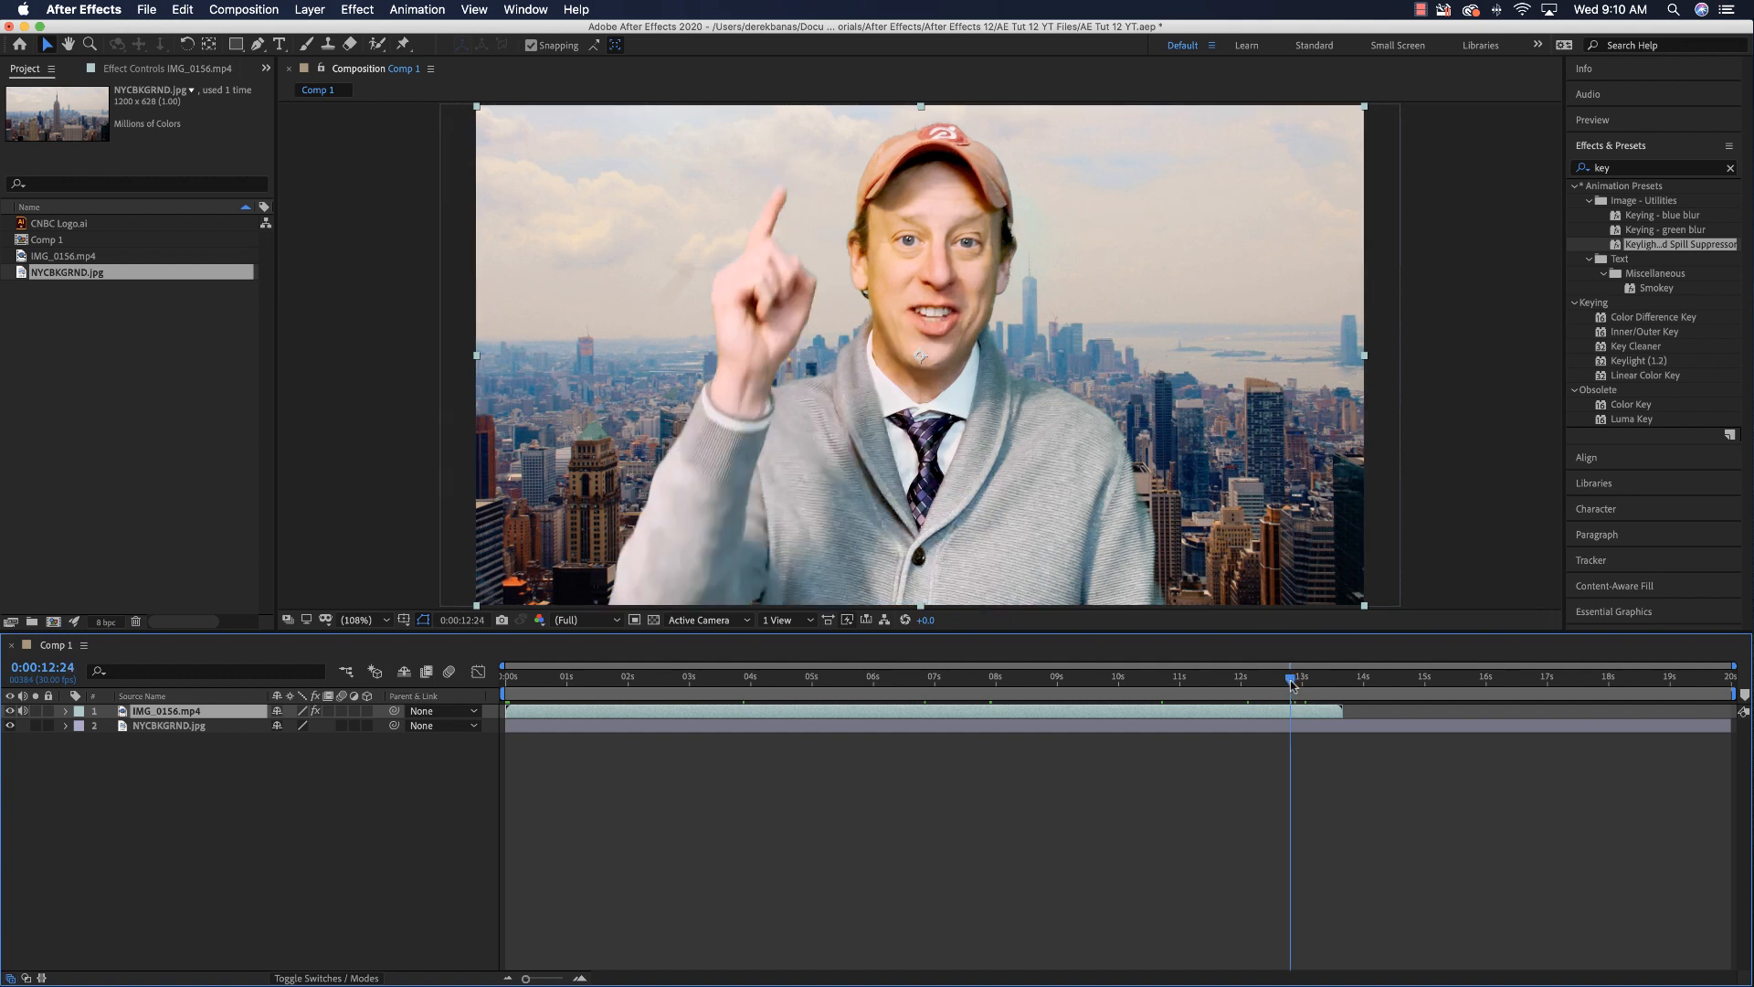
{"action": "left_click_drag", "start_coordinate": [1291, 684], "coordinate": [1295, 685]}
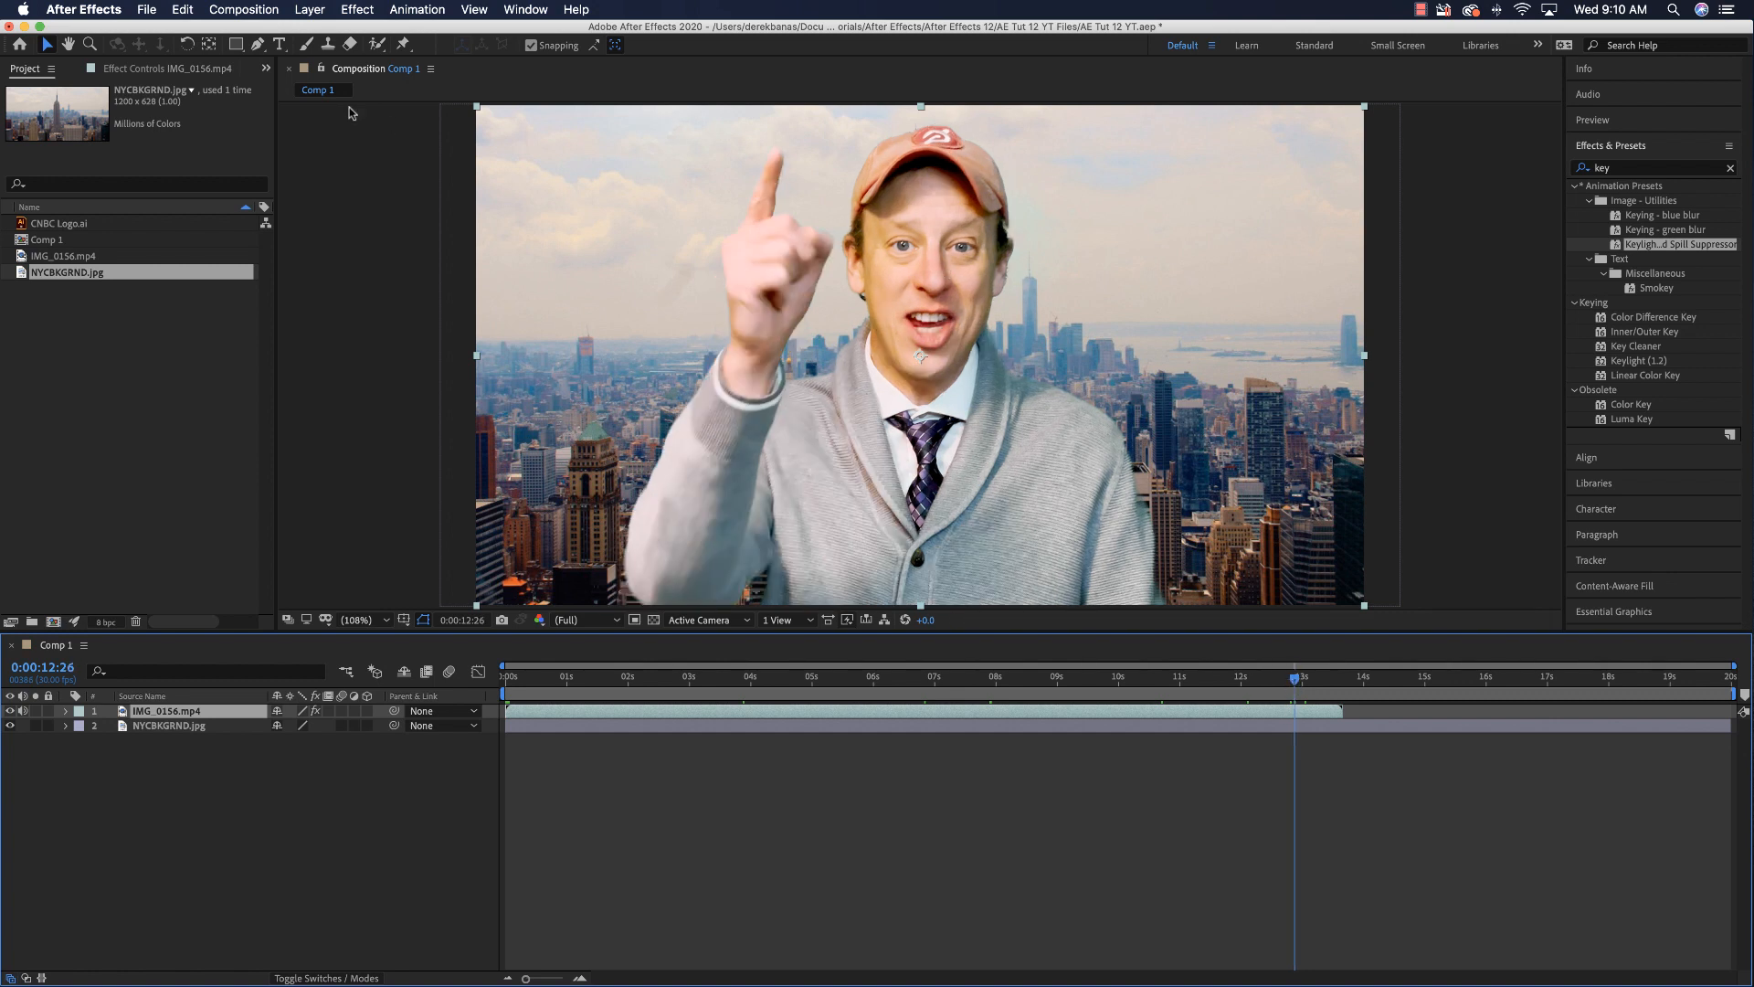
Step: Draw a closed Pen mask on IMG_0156.mp4 loosely around the man and his raised hand, curving it above his cap
{"action": "left_click", "coordinate": [258, 44]}
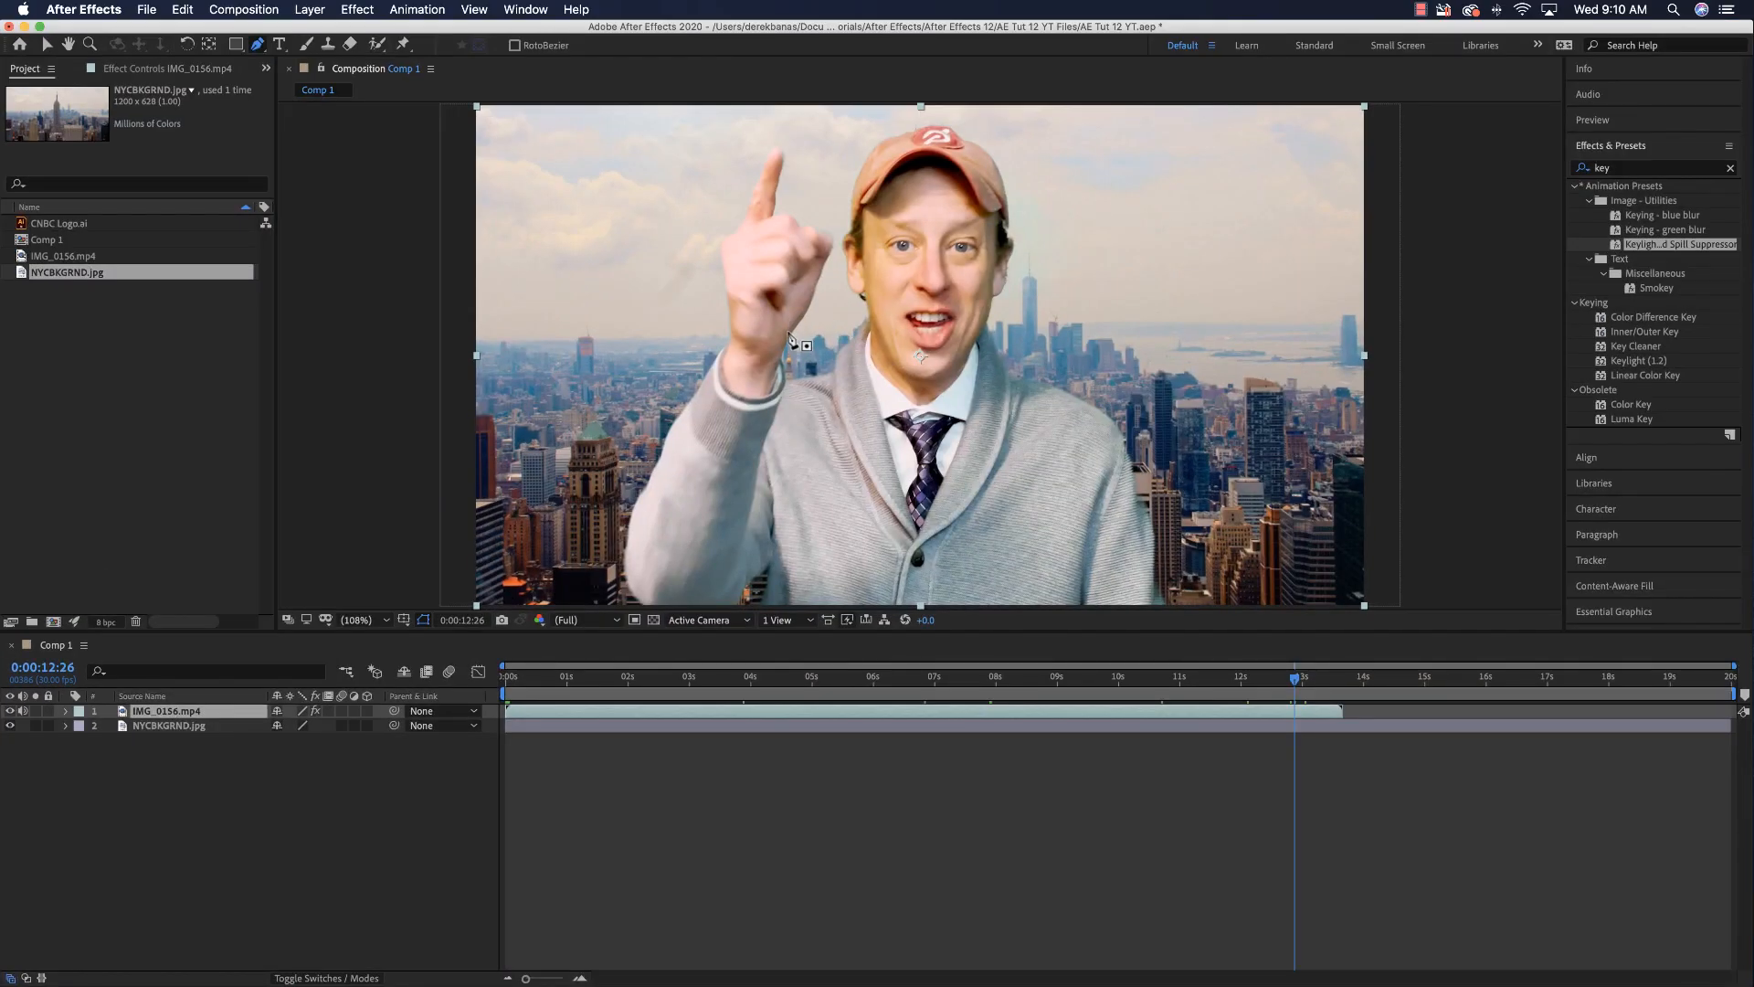
{"action": "scroll", "coordinate": [791, 339], "scroll_direction": "up", "scroll_amount": 1}
{"action": "scroll", "coordinate": [916, 230], "scroll_direction": "down", "scroll_amount": 3}
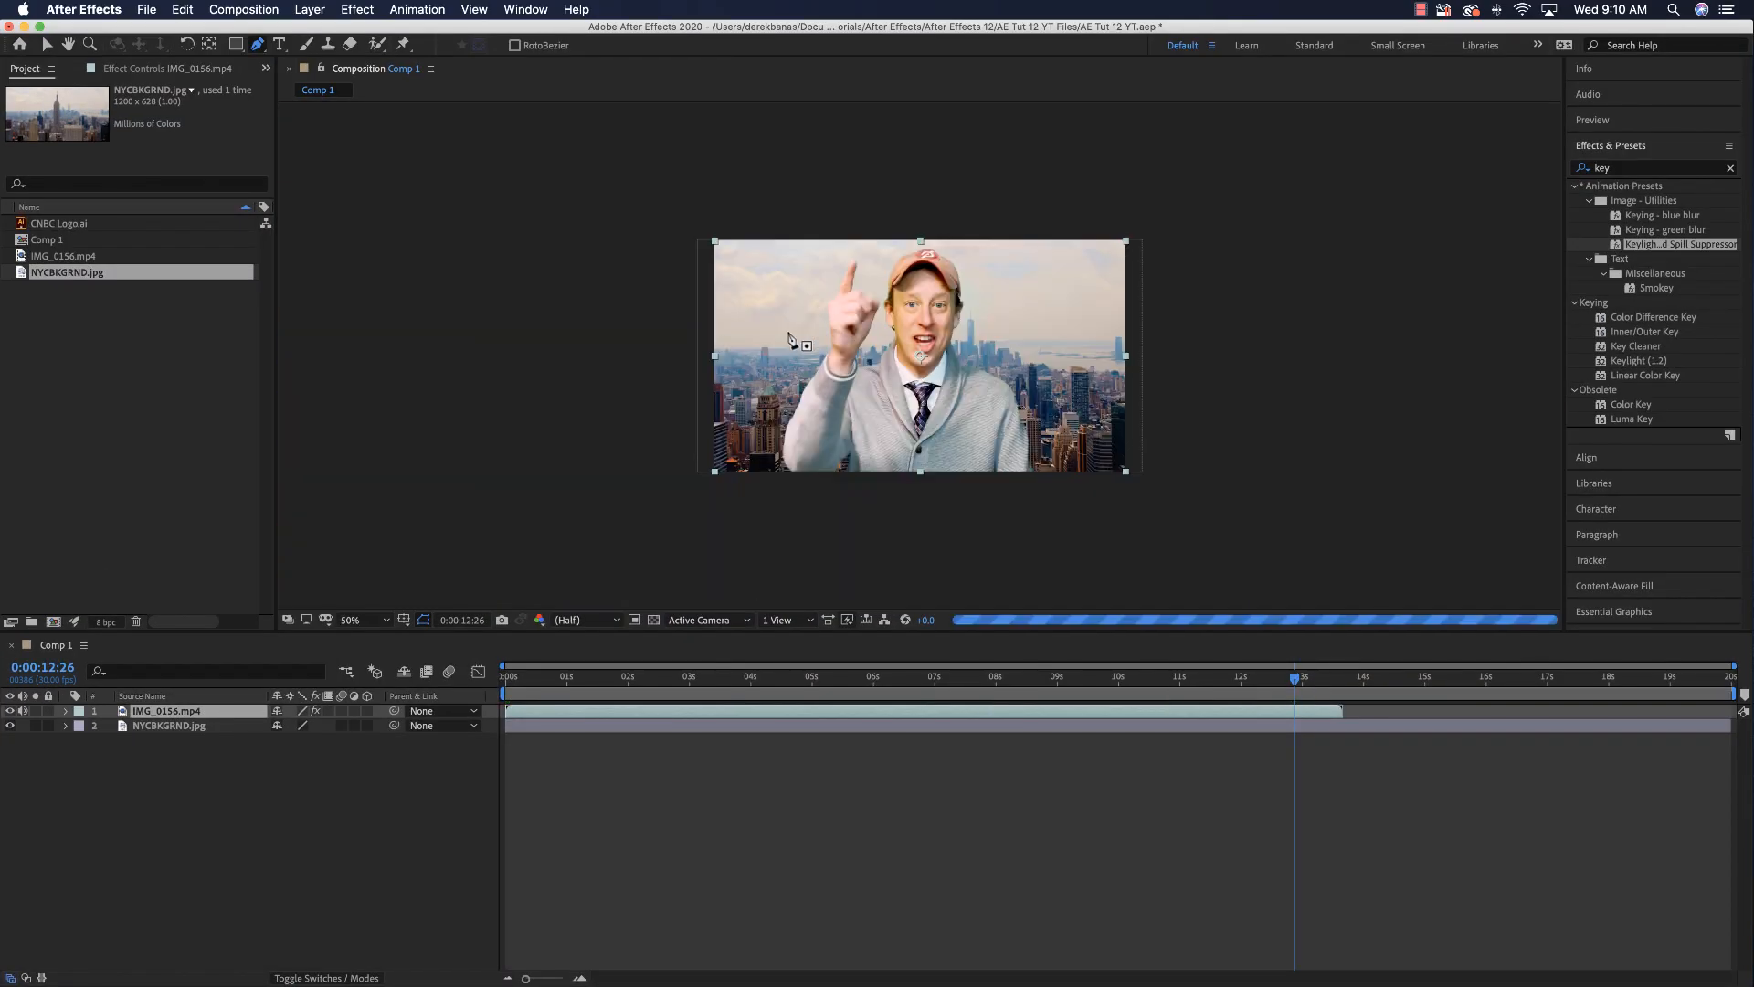
{"action": "left_click", "coordinate": [879, 235]}
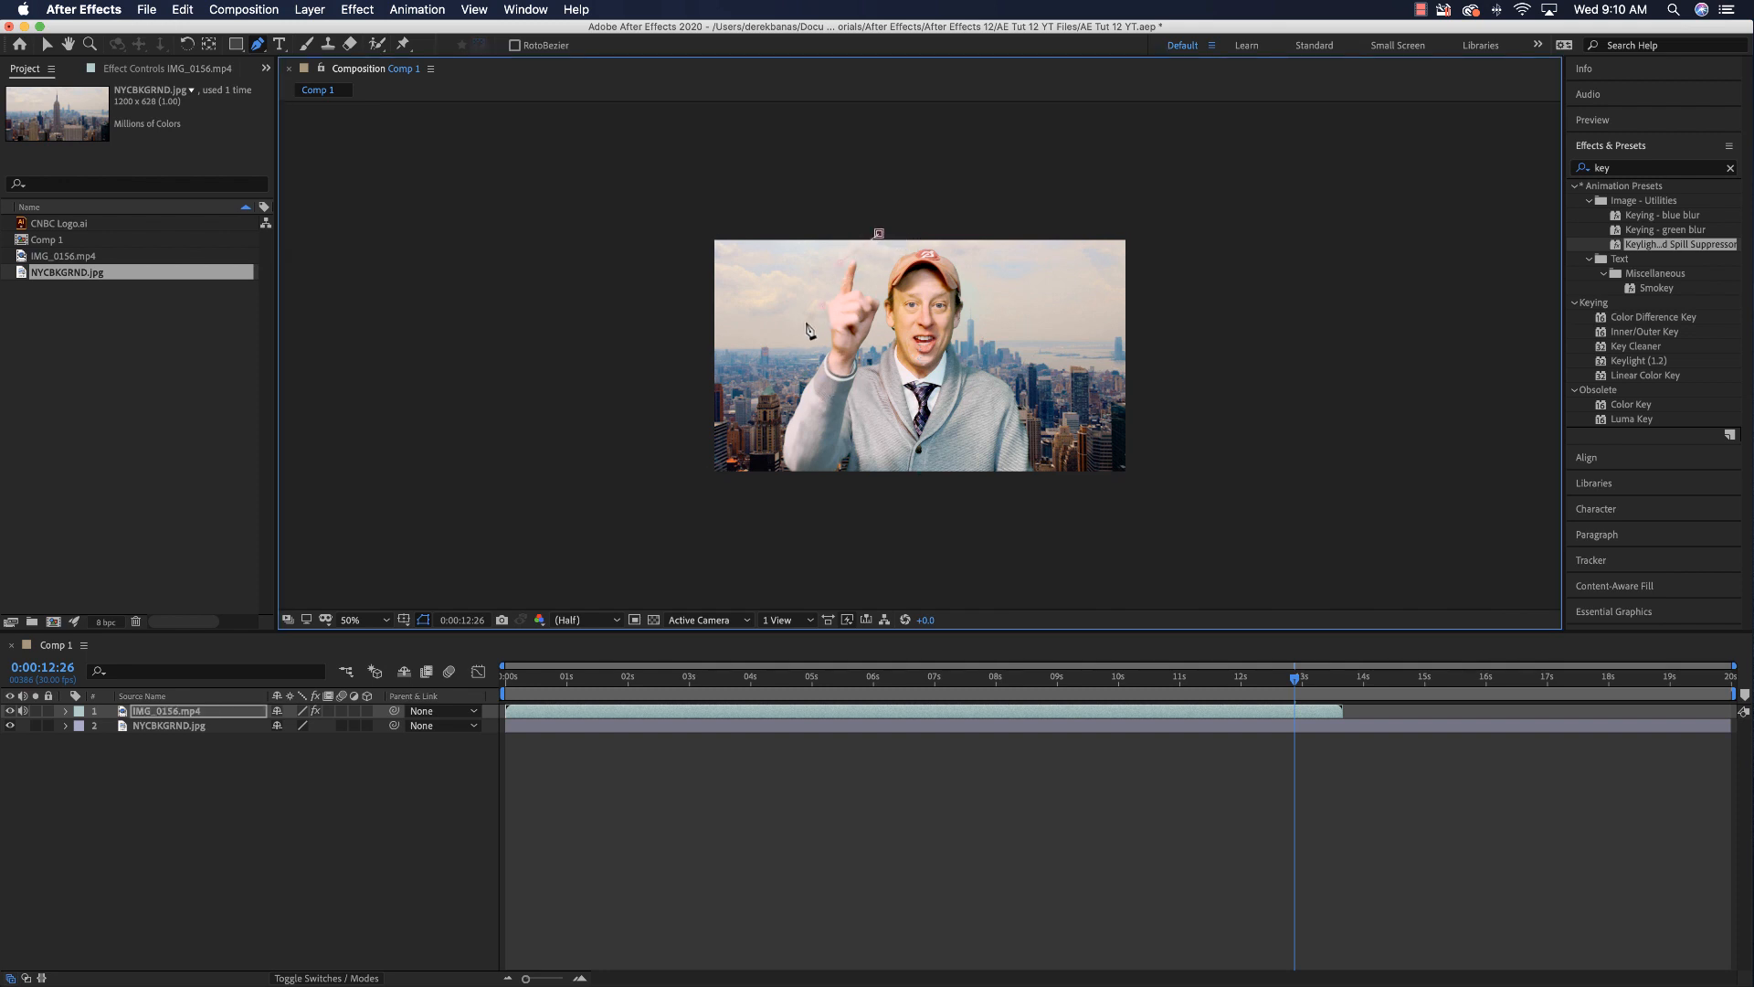
{"action": "left_click", "coordinate": [768, 410]}
{"action": "left_click", "coordinate": [768, 445]}
{"action": "left_click", "coordinate": [774, 471]}
{"action": "left_click", "coordinate": [804, 481]}
{"action": "left_click", "coordinate": [925, 481]}
{"action": "left_click", "coordinate": [1026, 481]}
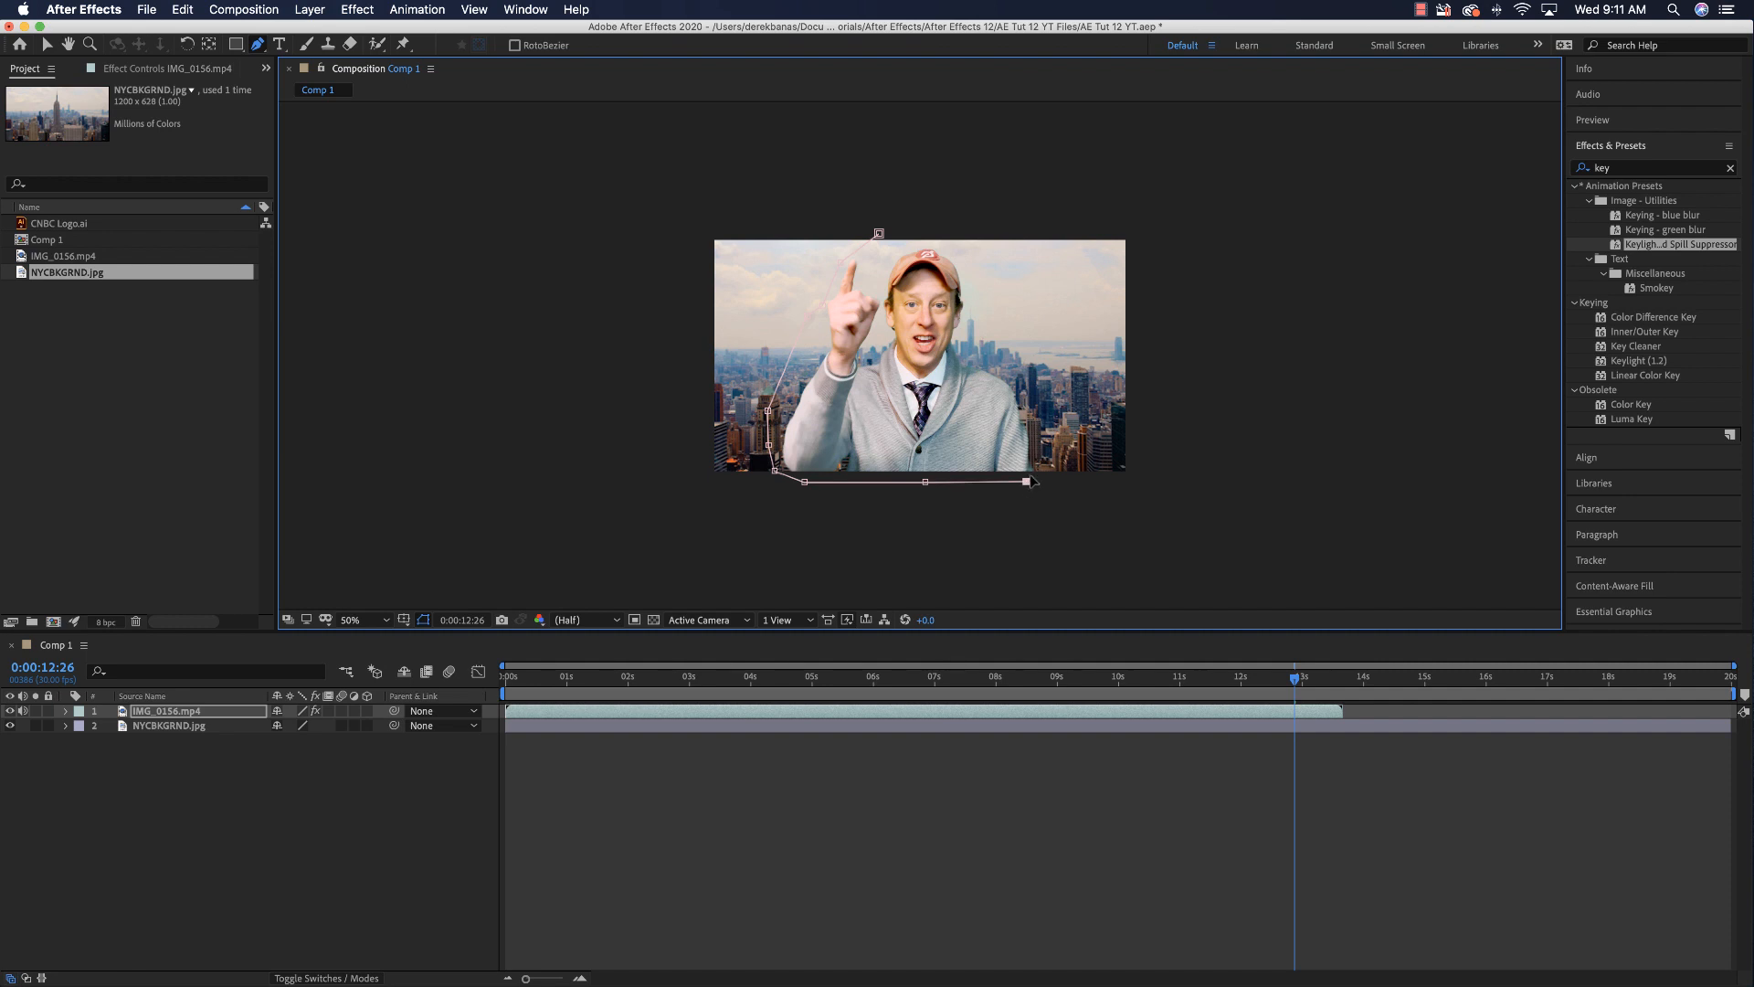
{"action": "left_click", "coordinate": [1028, 409]}
{"action": "left_click", "coordinate": [1020, 388]}
{"action": "left_click", "coordinate": [1004, 368]}
{"action": "left_click", "coordinate": [983, 363]}
{"action": "left_click_drag", "start_coordinate": [879, 236], "coordinate": [955, 211]}
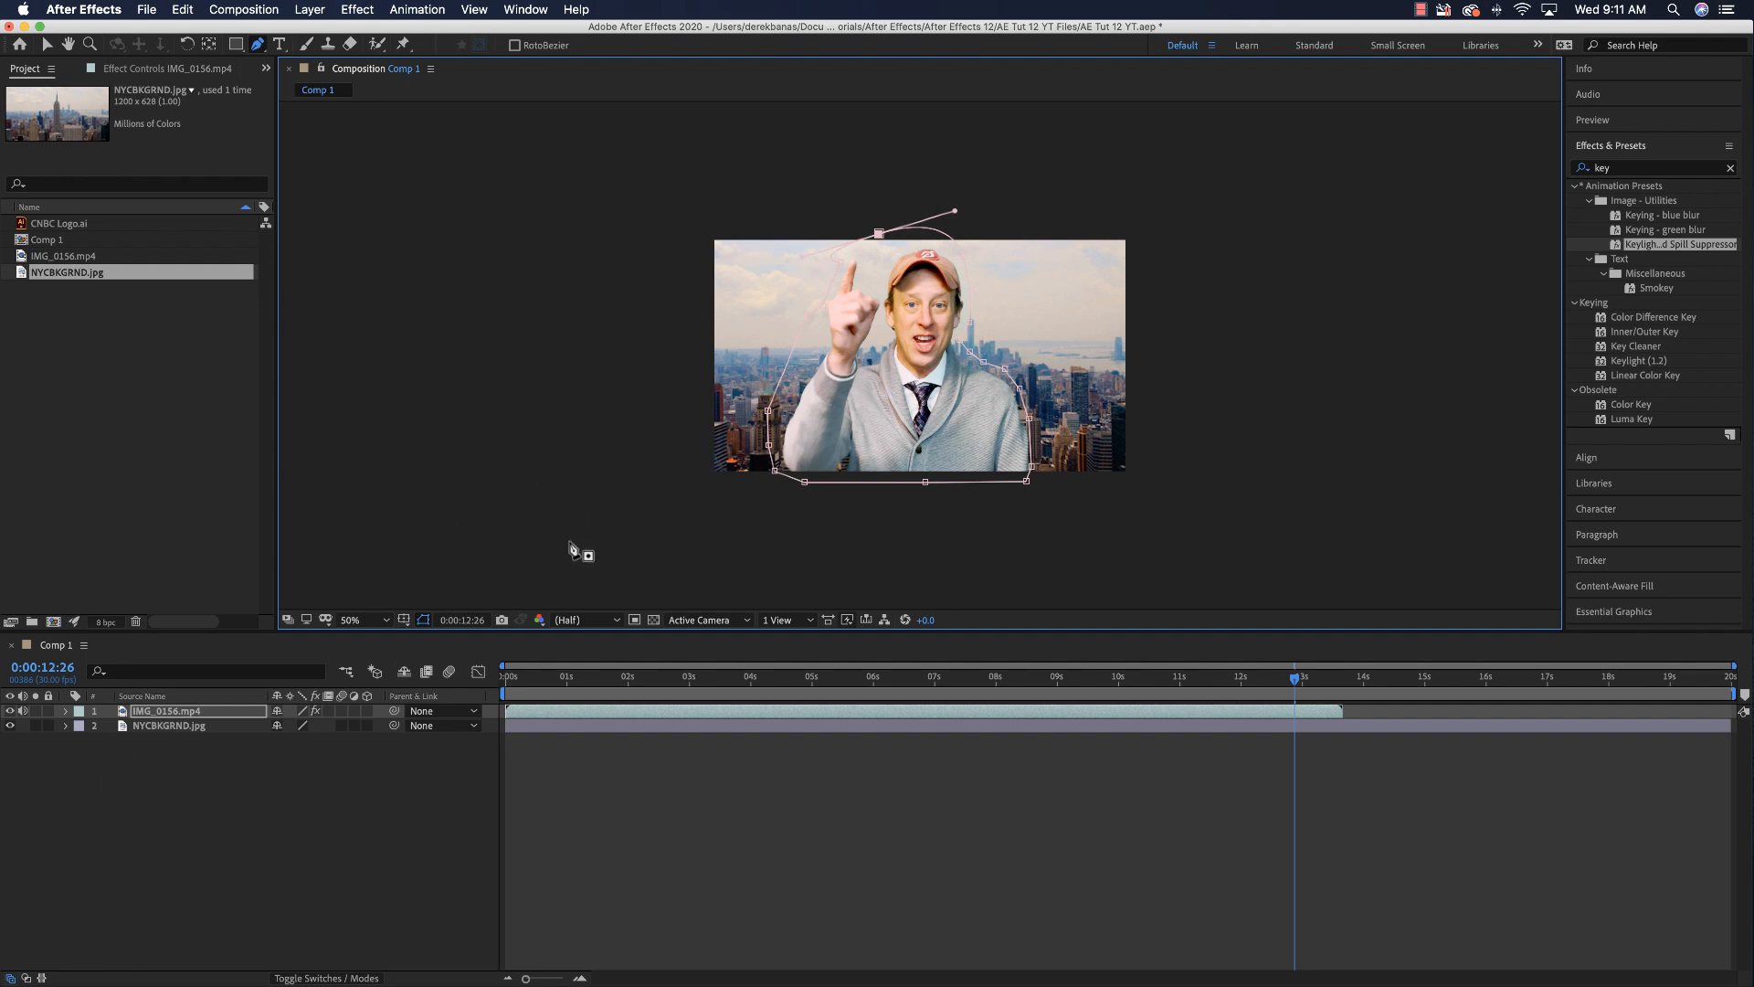
Step: Hide the NYCBKGRND.jpg layer to check the masked man on his own
{"action": "left_click", "coordinate": [65, 711]}
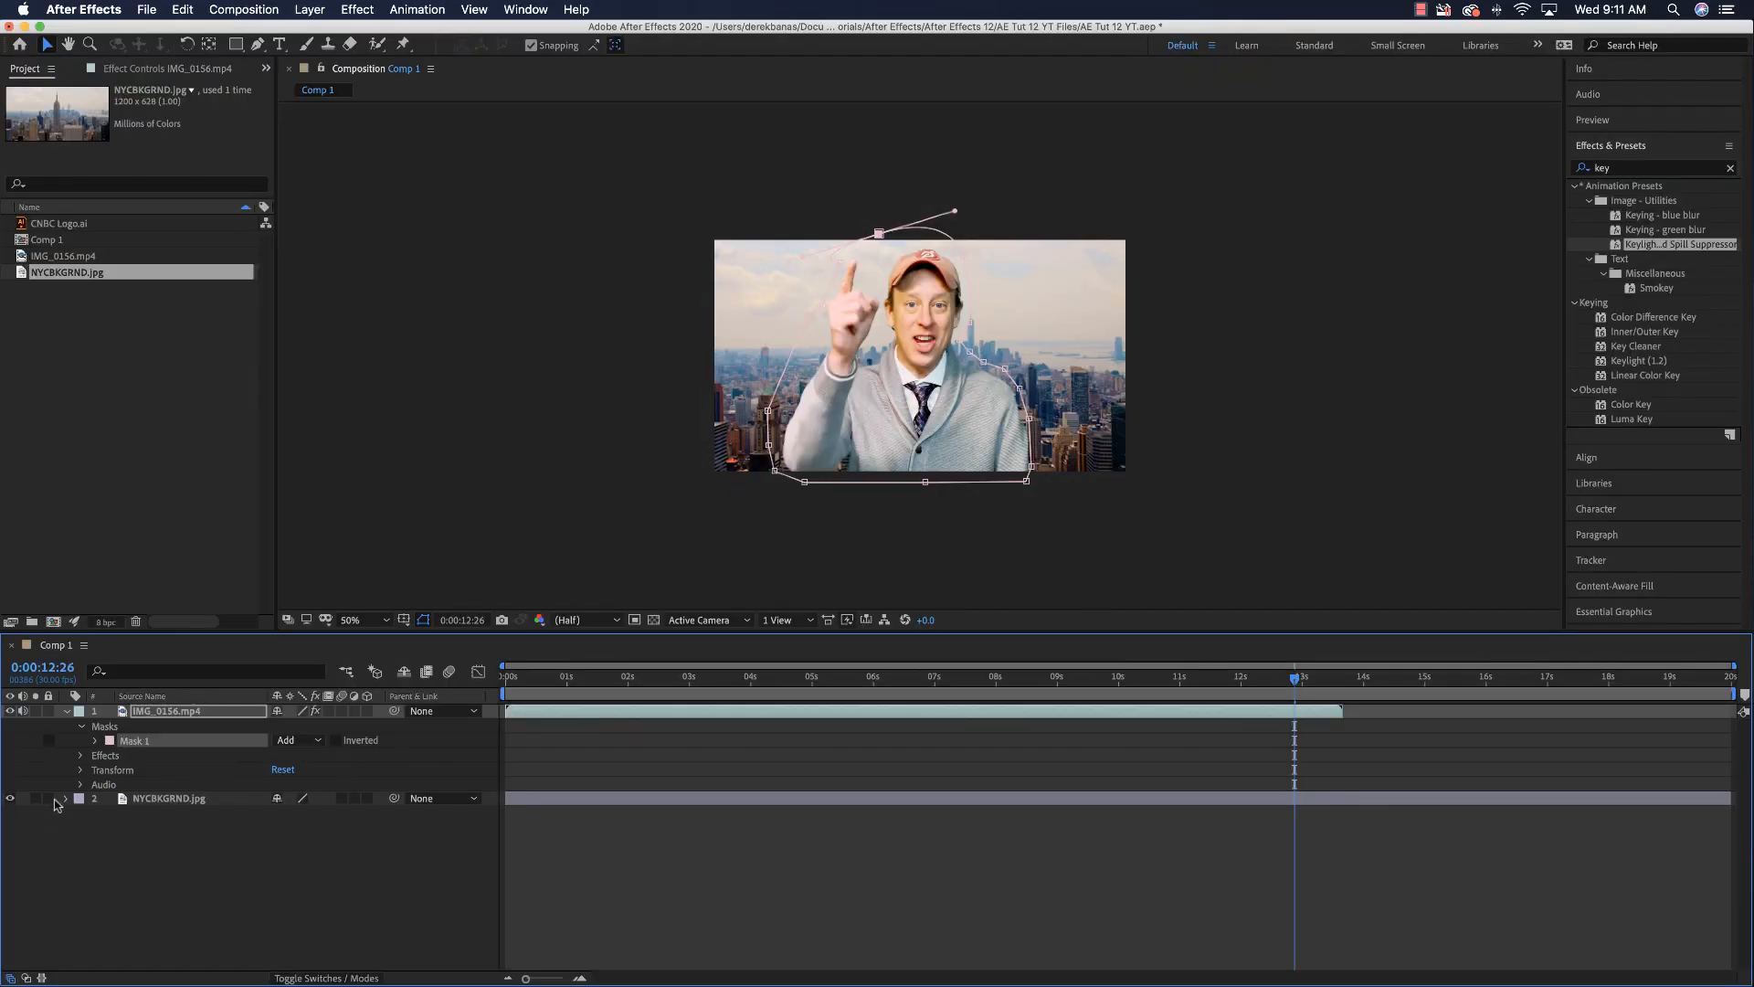
{"action": "left_click", "coordinate": [11, 799]}
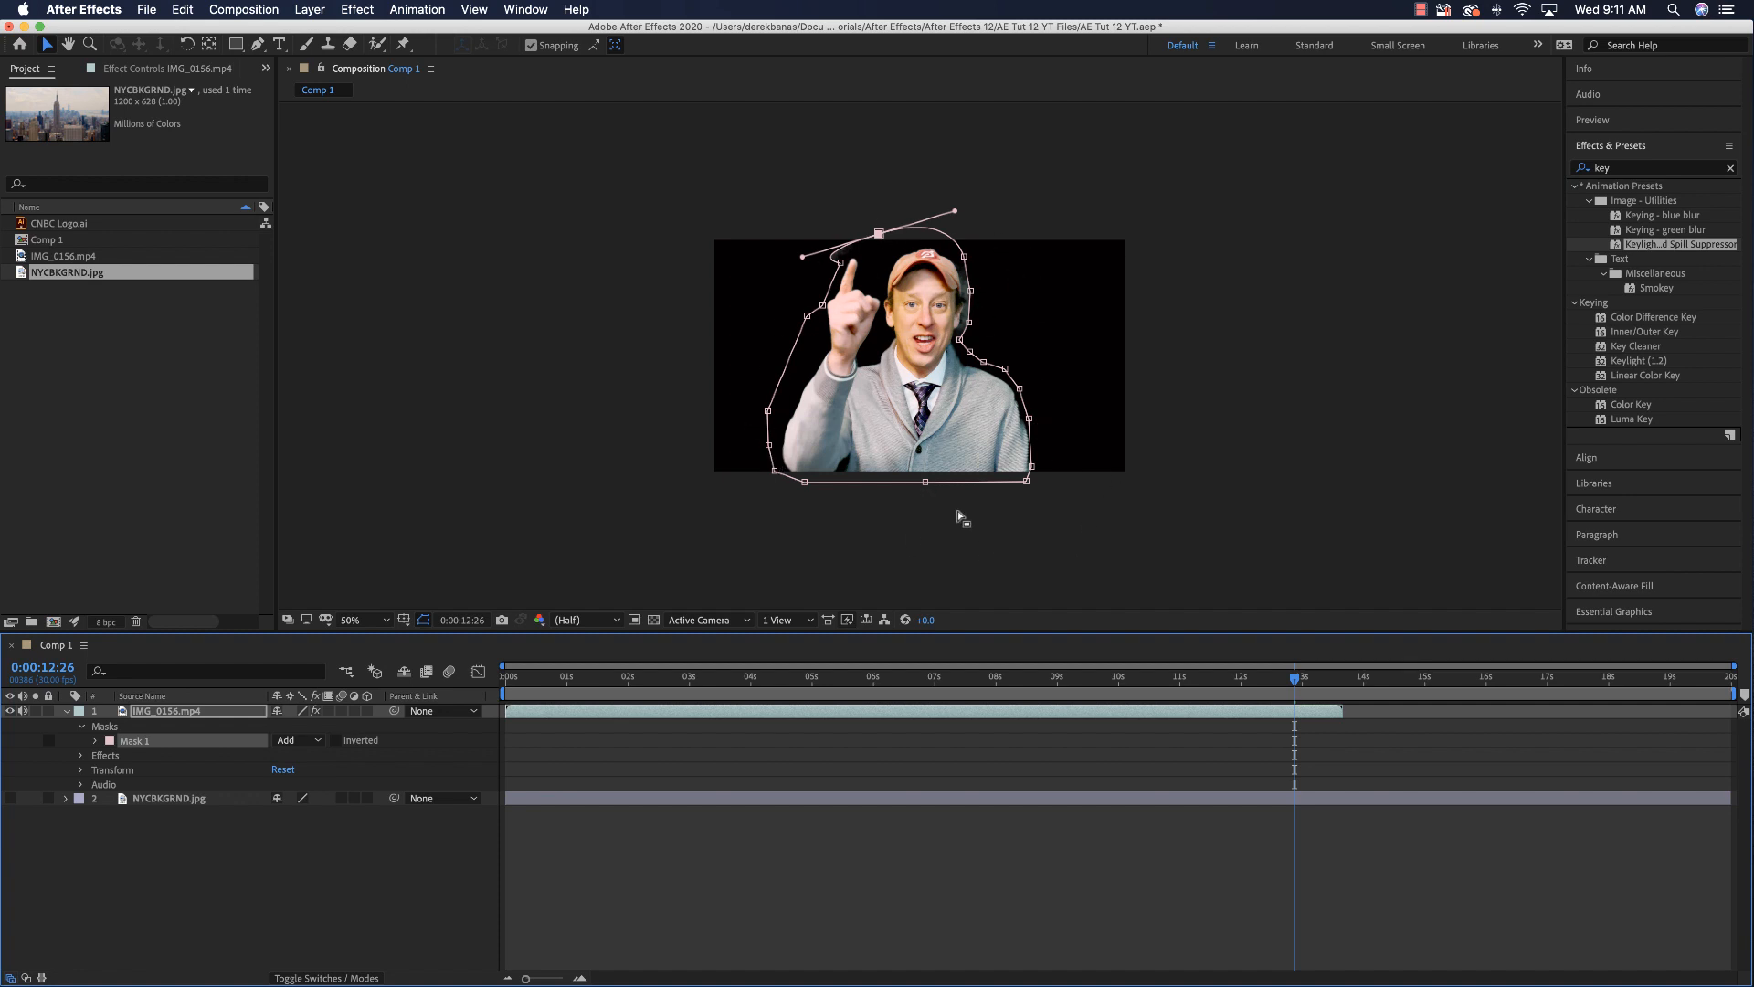
{"action": "left_click", "coordinate": [67, 712]}
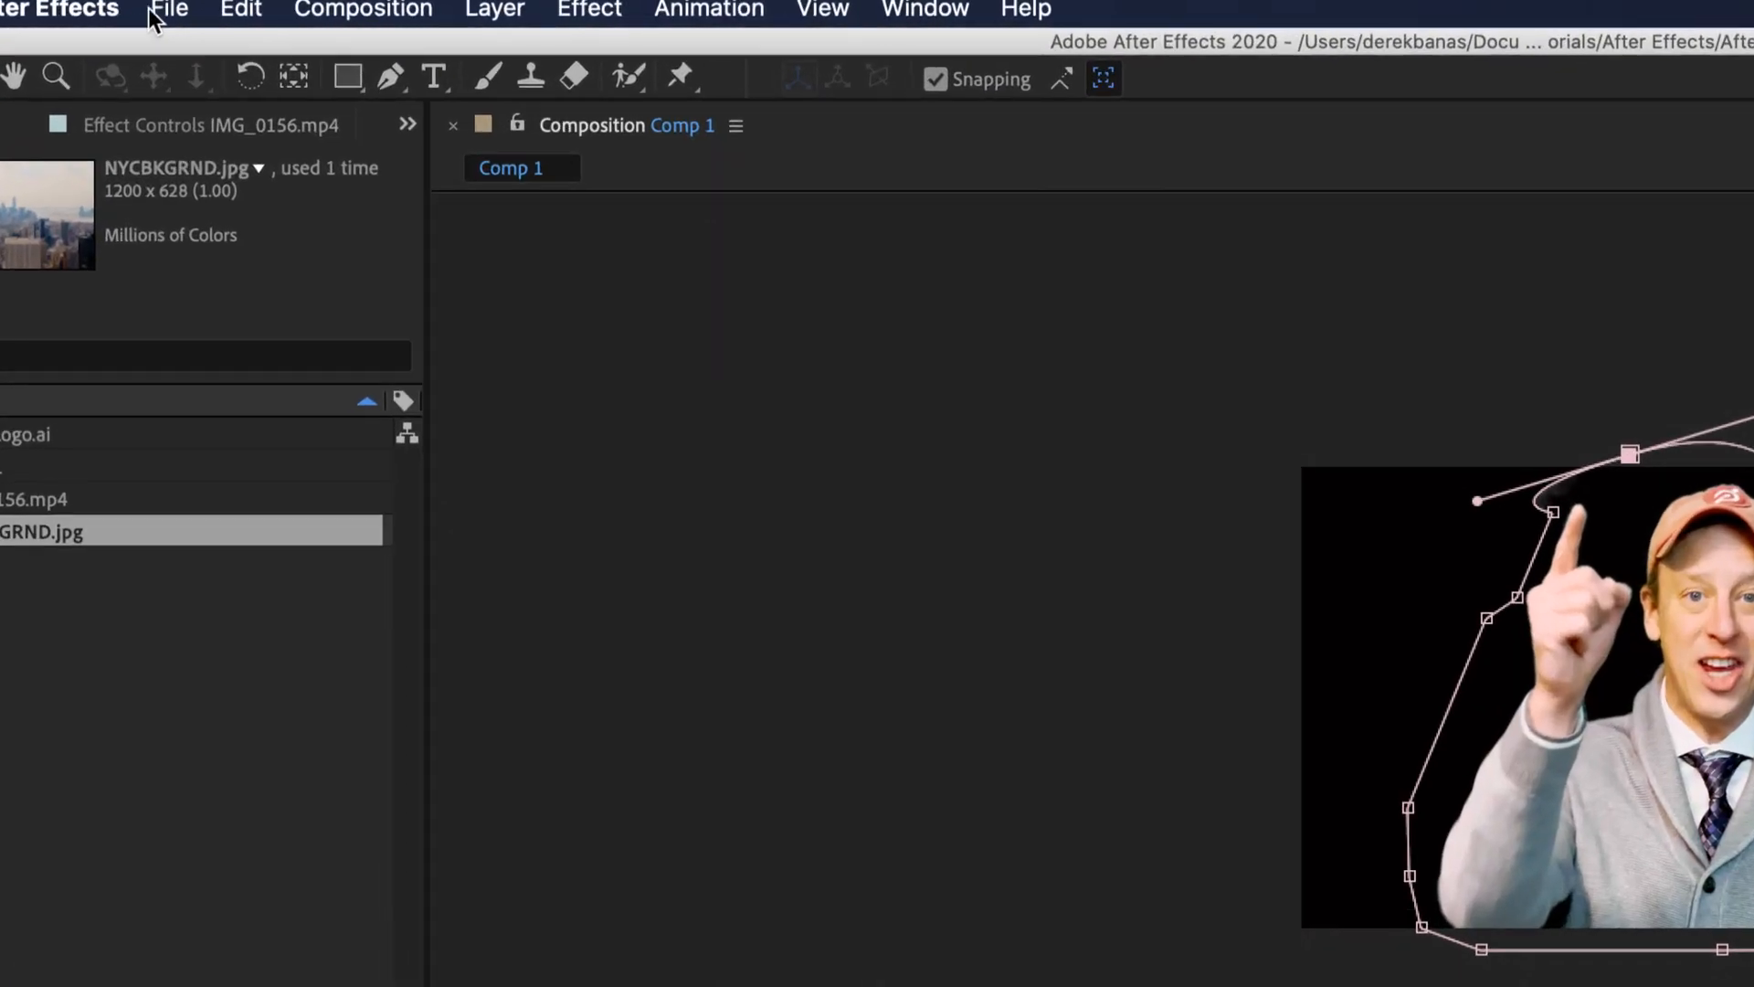
{"action": "left_click", "coordinate": [150, 14]}
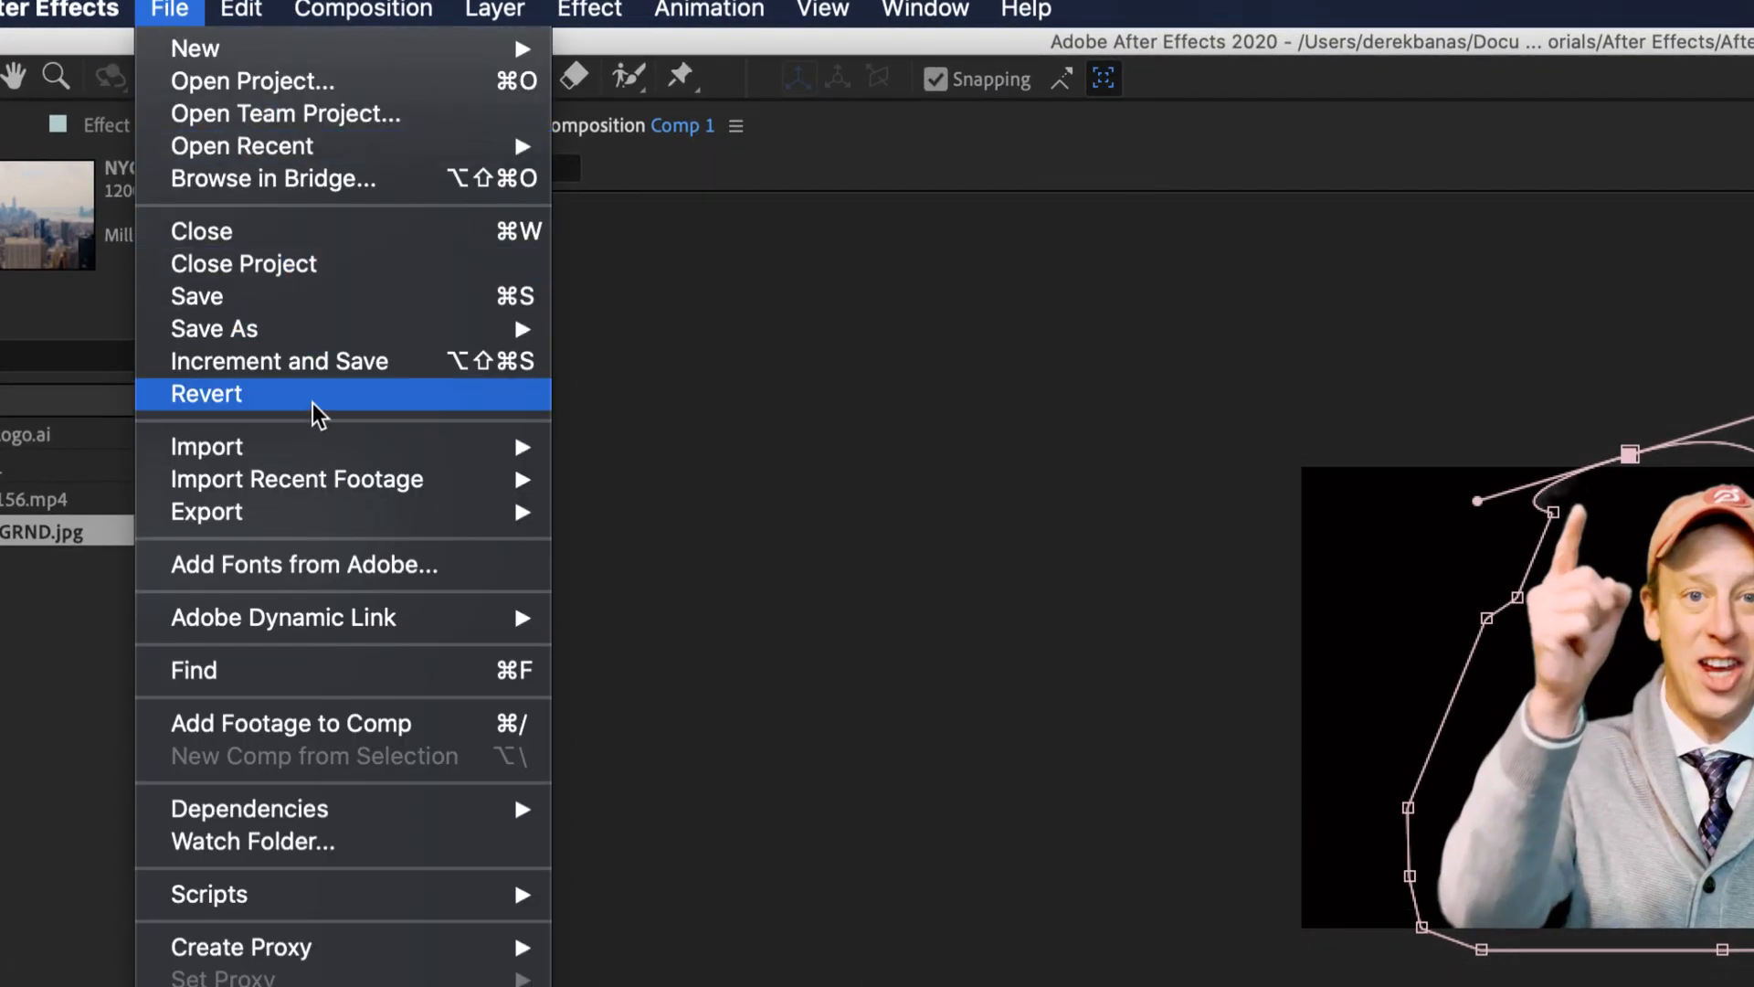
{"action": "mouse_move", "coordinate": [304, 514]}
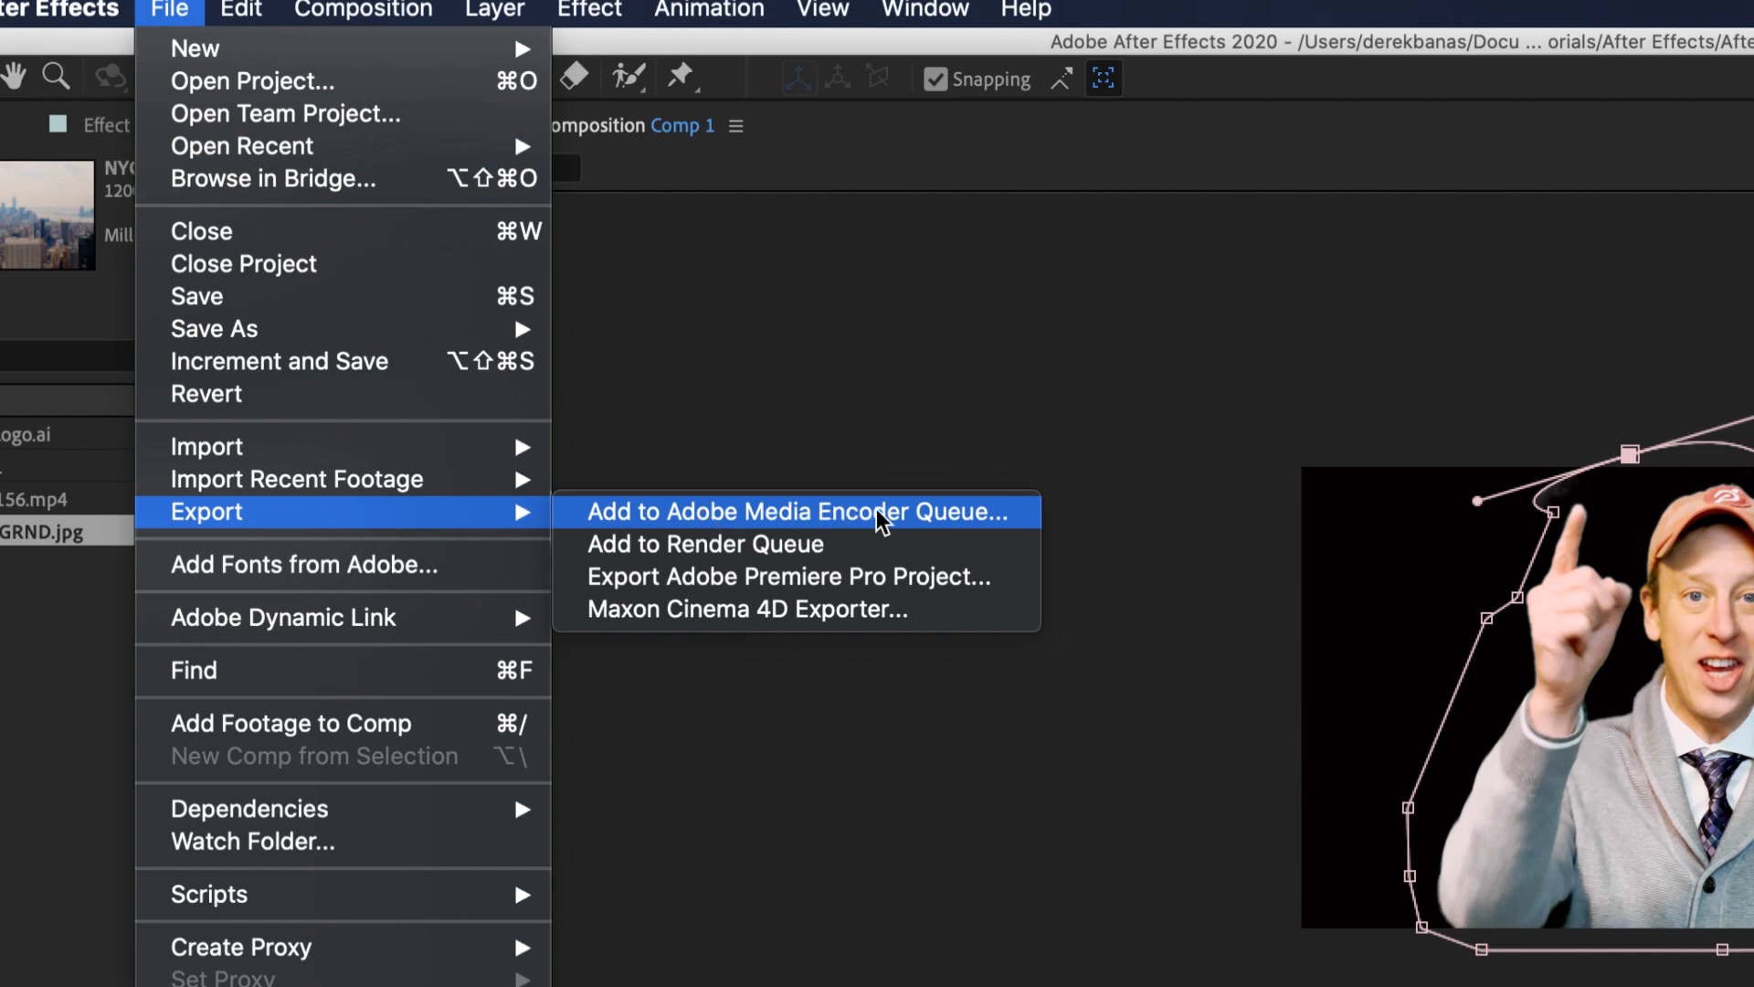
{"action": "left_click", "coordinate": [1249, 474]}
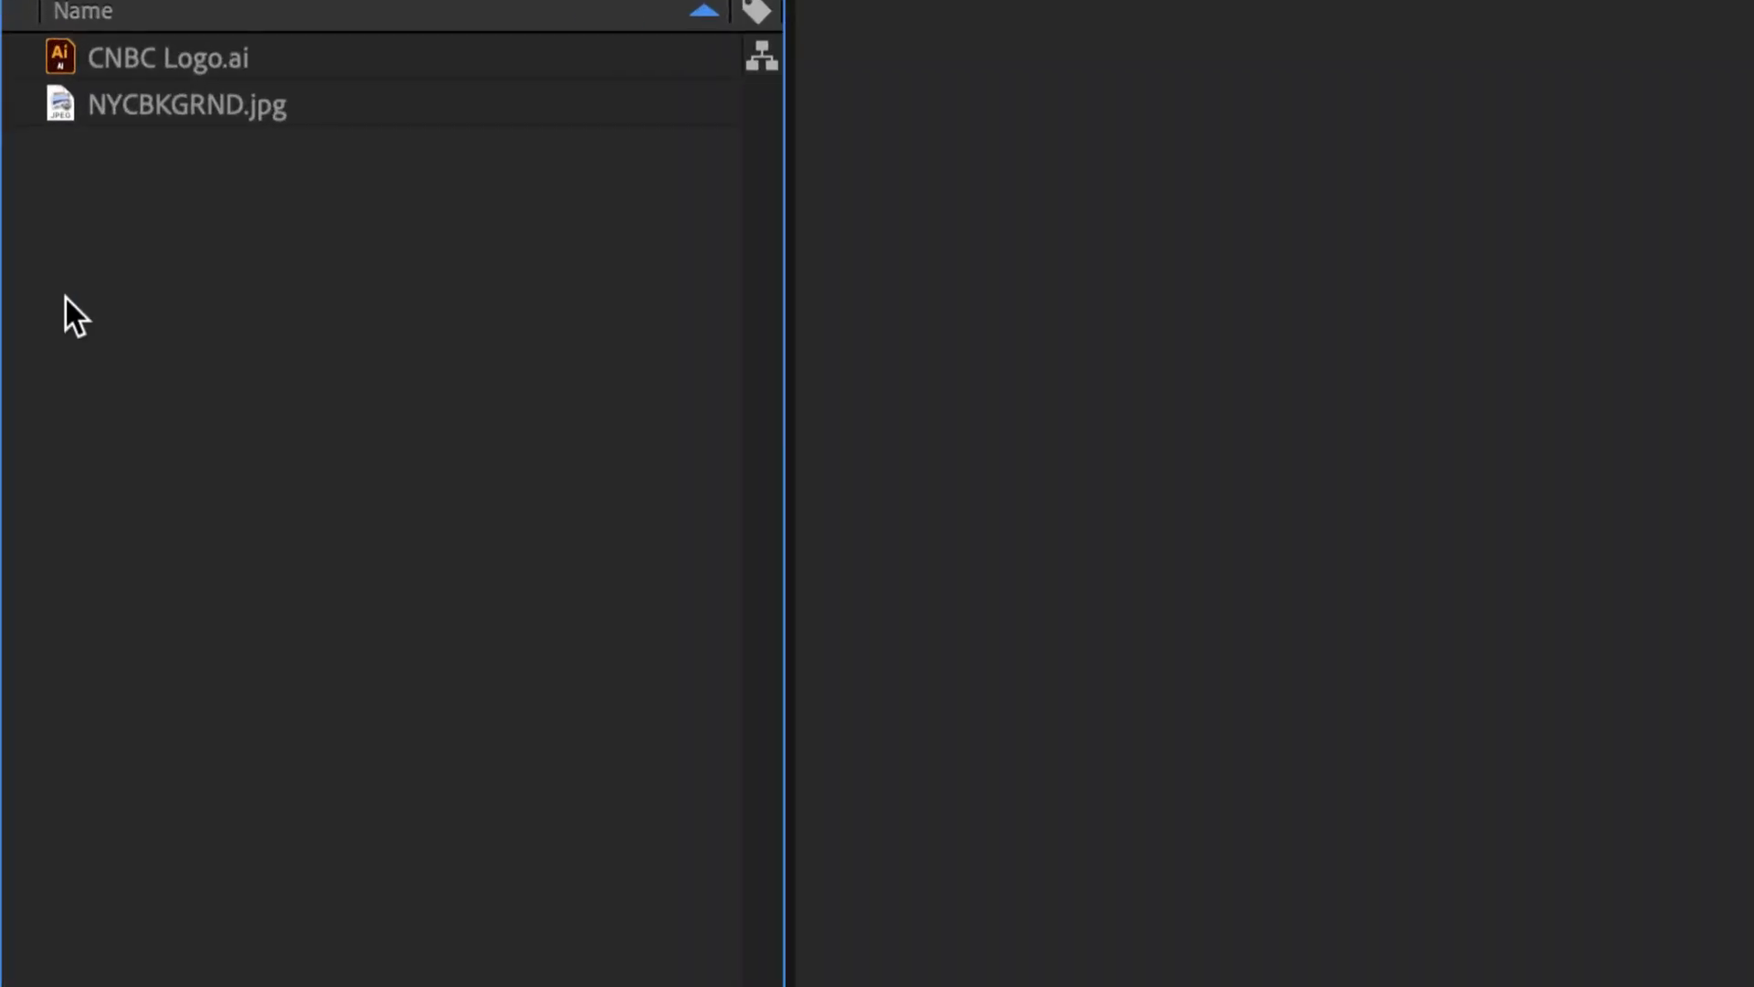
Step: Import Comp 4.mp4 from the AE Tut 12 YT Files folder into the project
{"action": "right_click", "coordinate": [59, 288]}
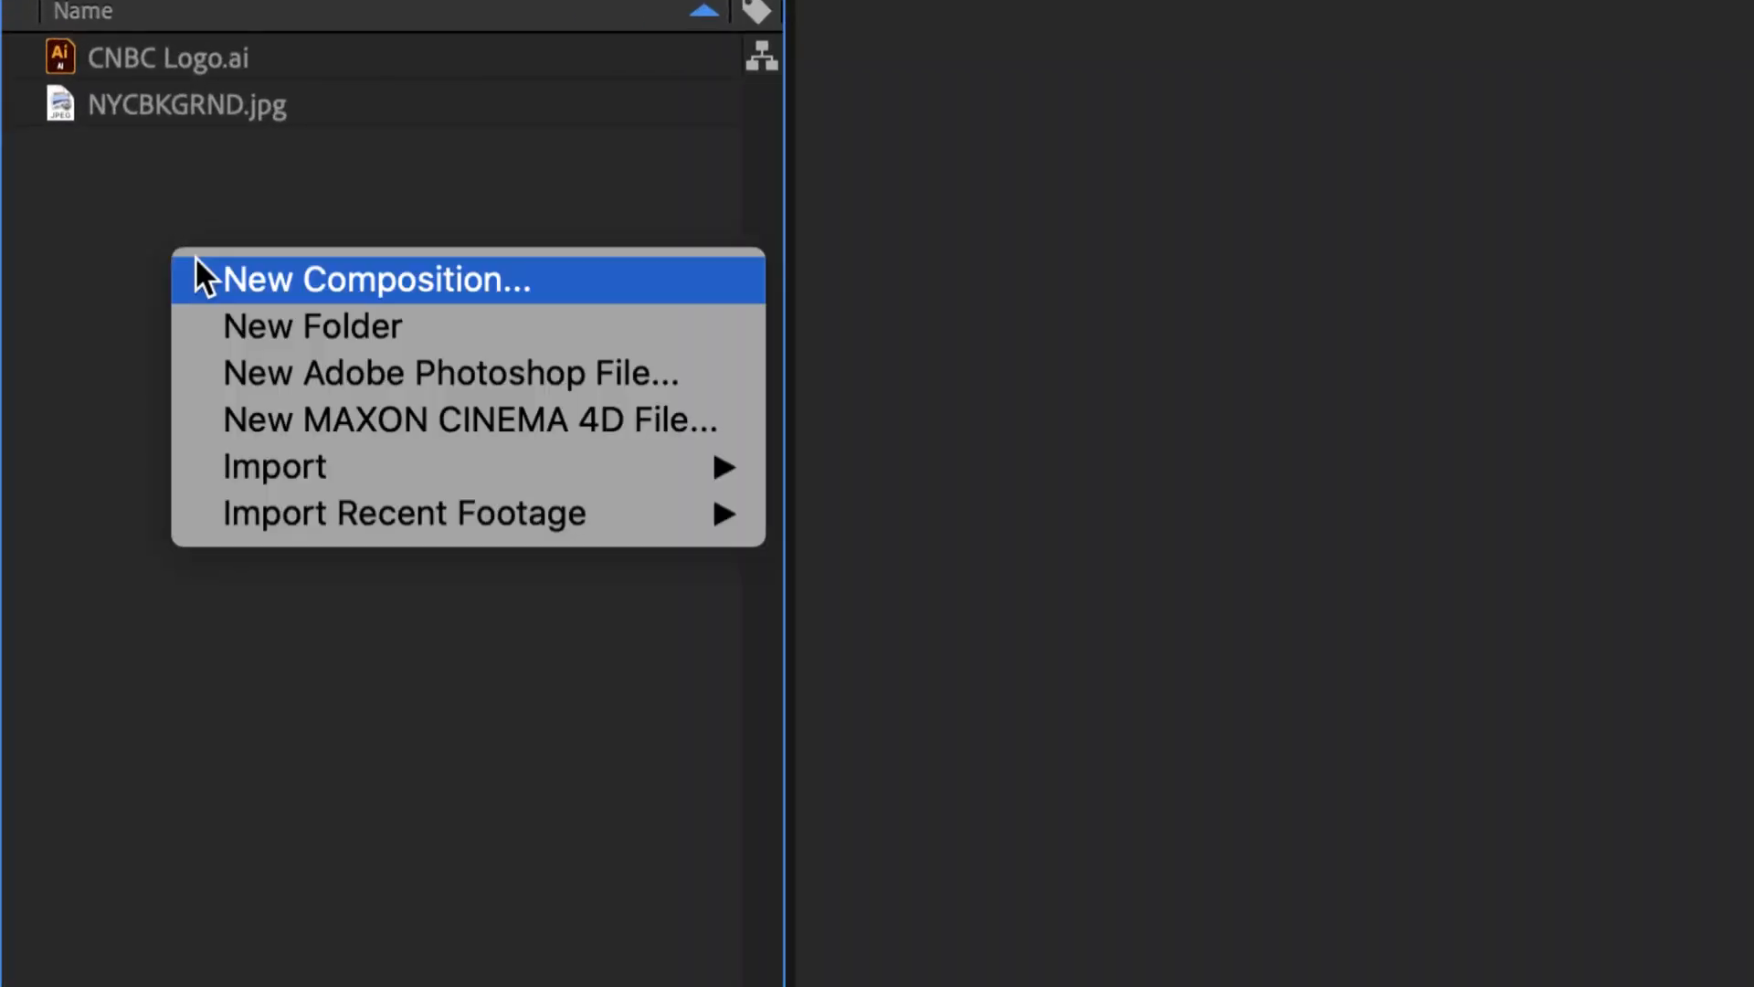
{"action": "mouse_move", "coordinate": [419, 469]}
{"action": "left_click", "coordinate": [784, 462]}
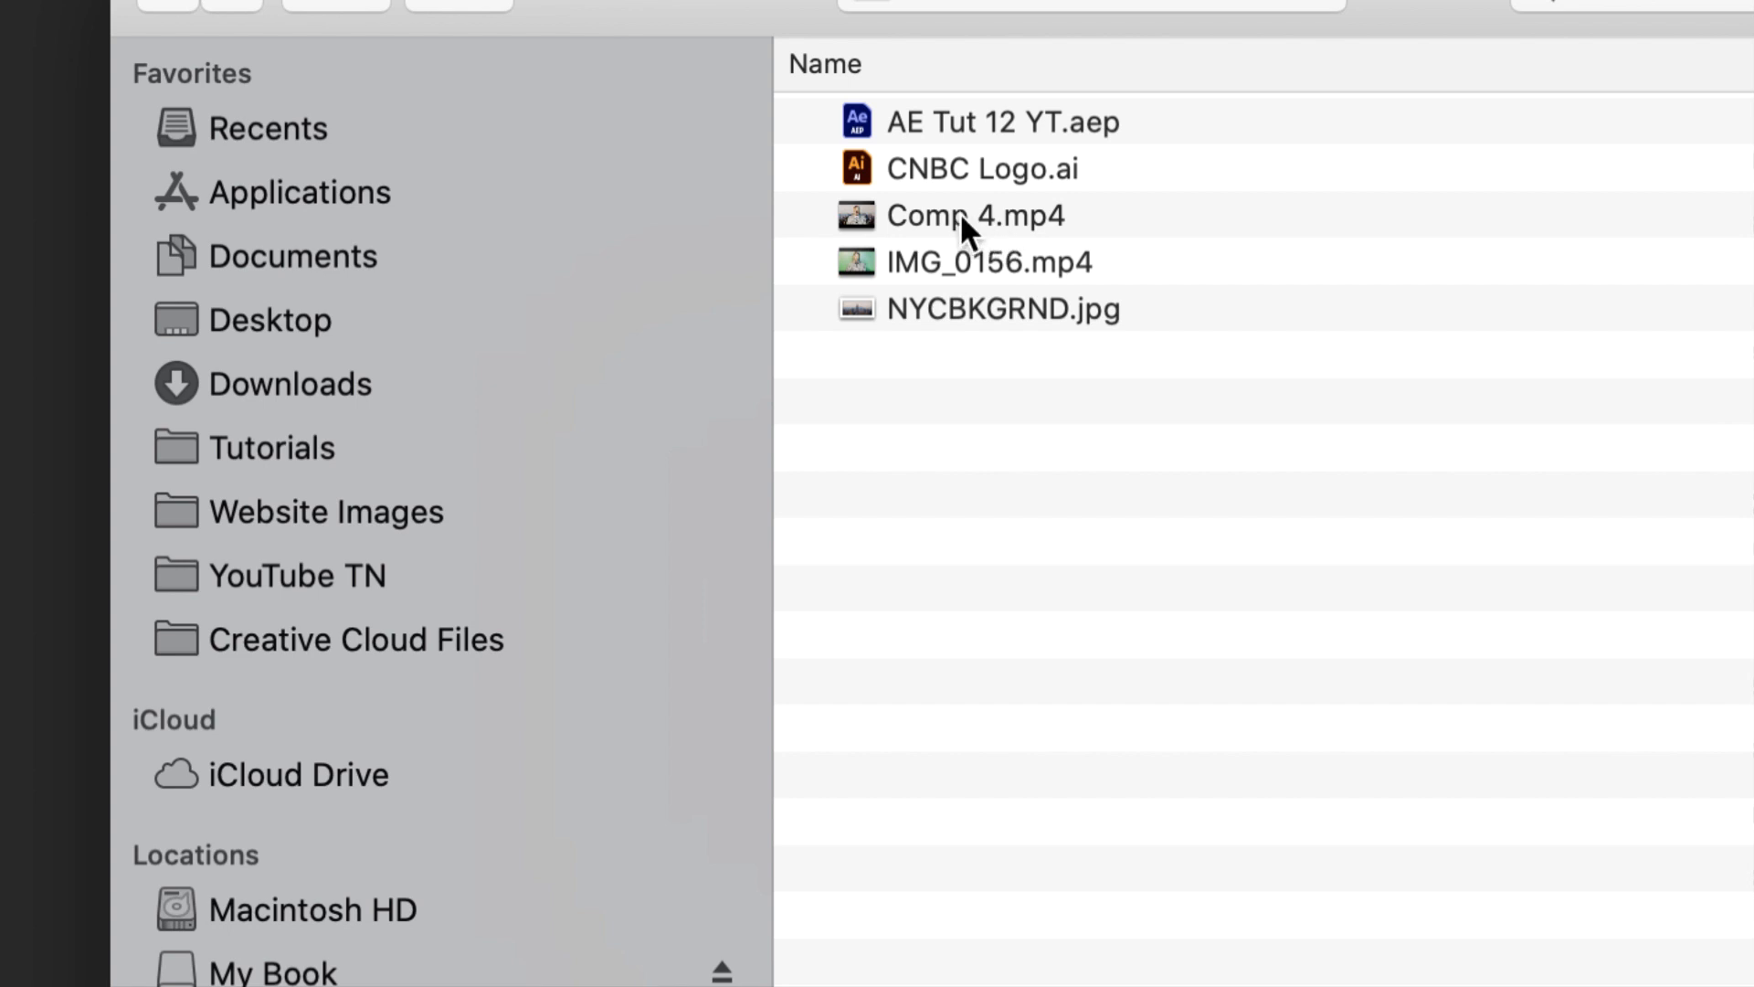
{"action": "left_click", "coordinate": [959, 212]}
{"action": "scroll", "coordinate": [994, 260], "scroll_direction": "up", "scroll_amount": 2}
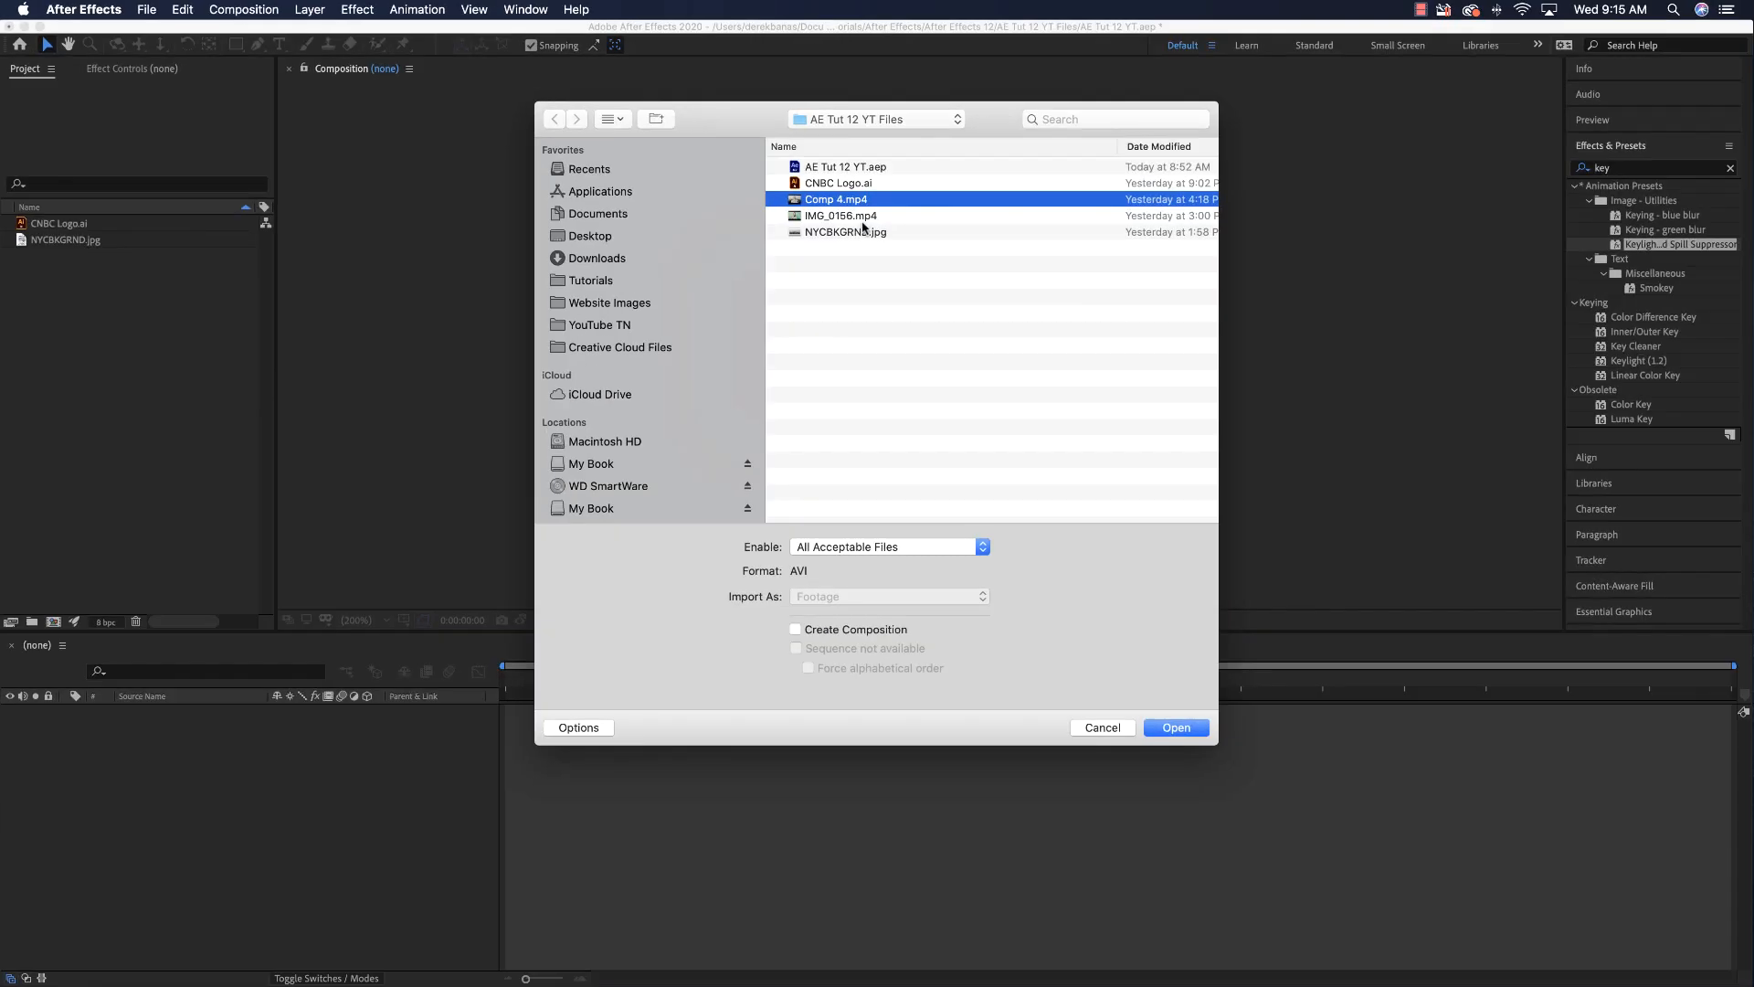
{"action": "right_click", "coordinate": [1051, 274]}
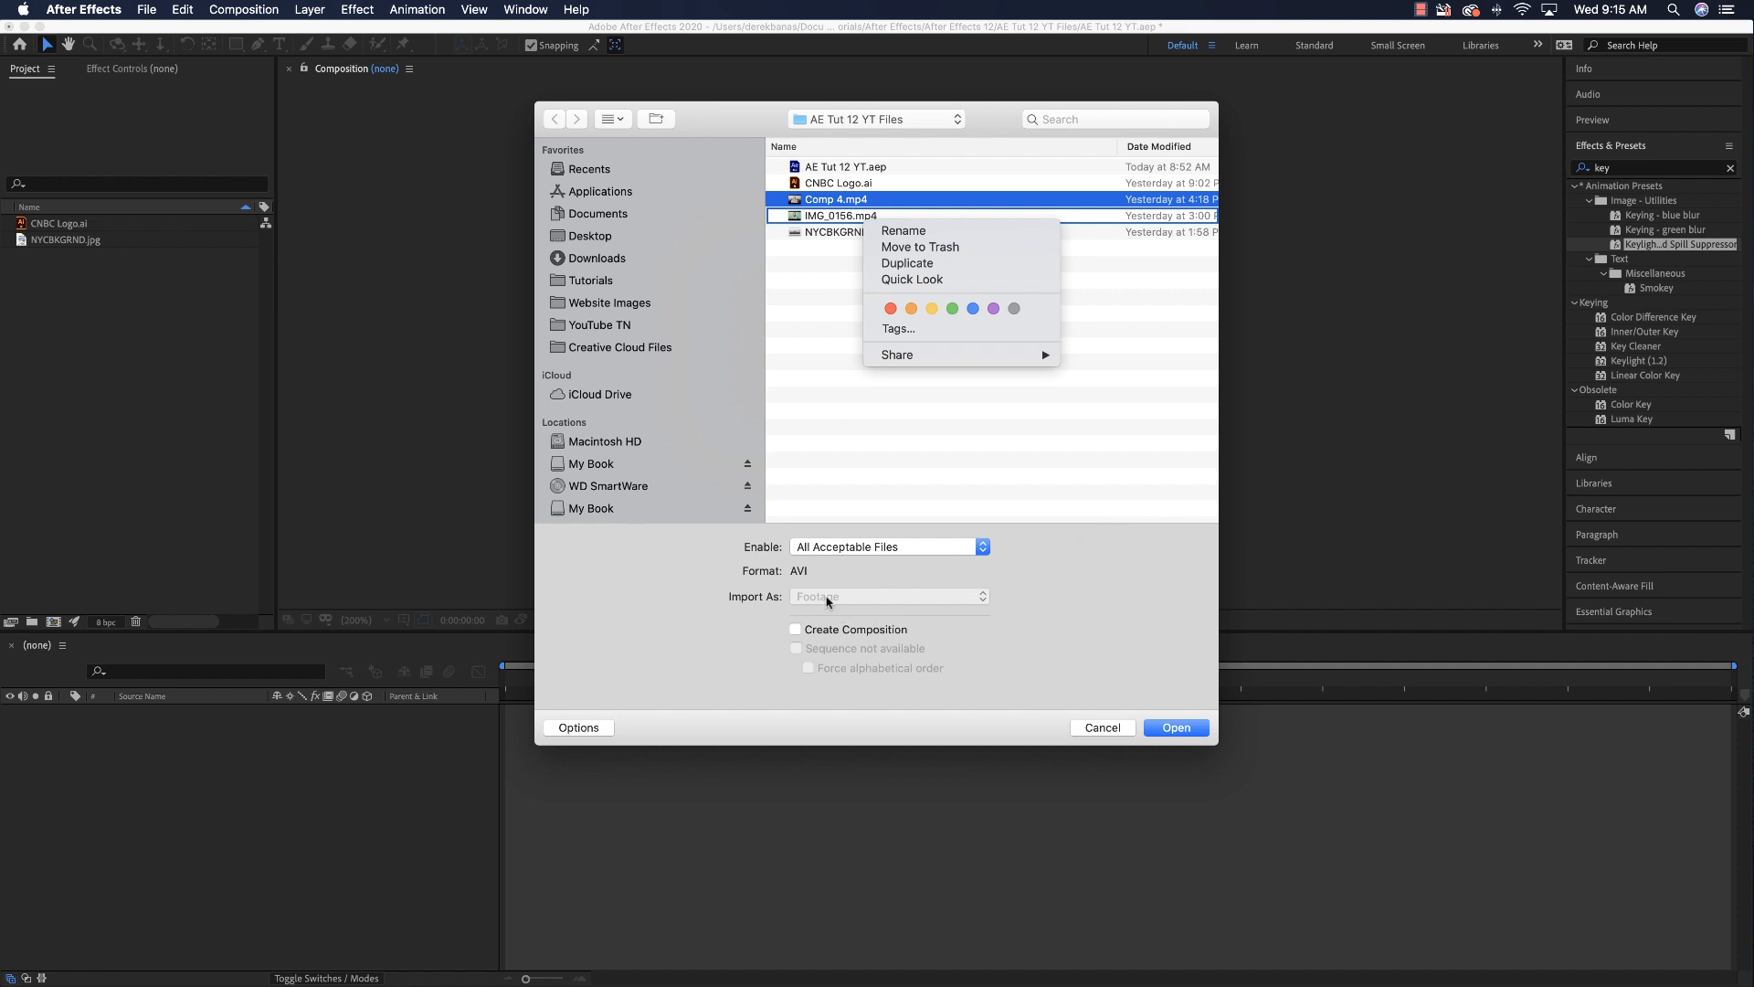
{"action": "left_click", "coordinate": [1034, 578]}
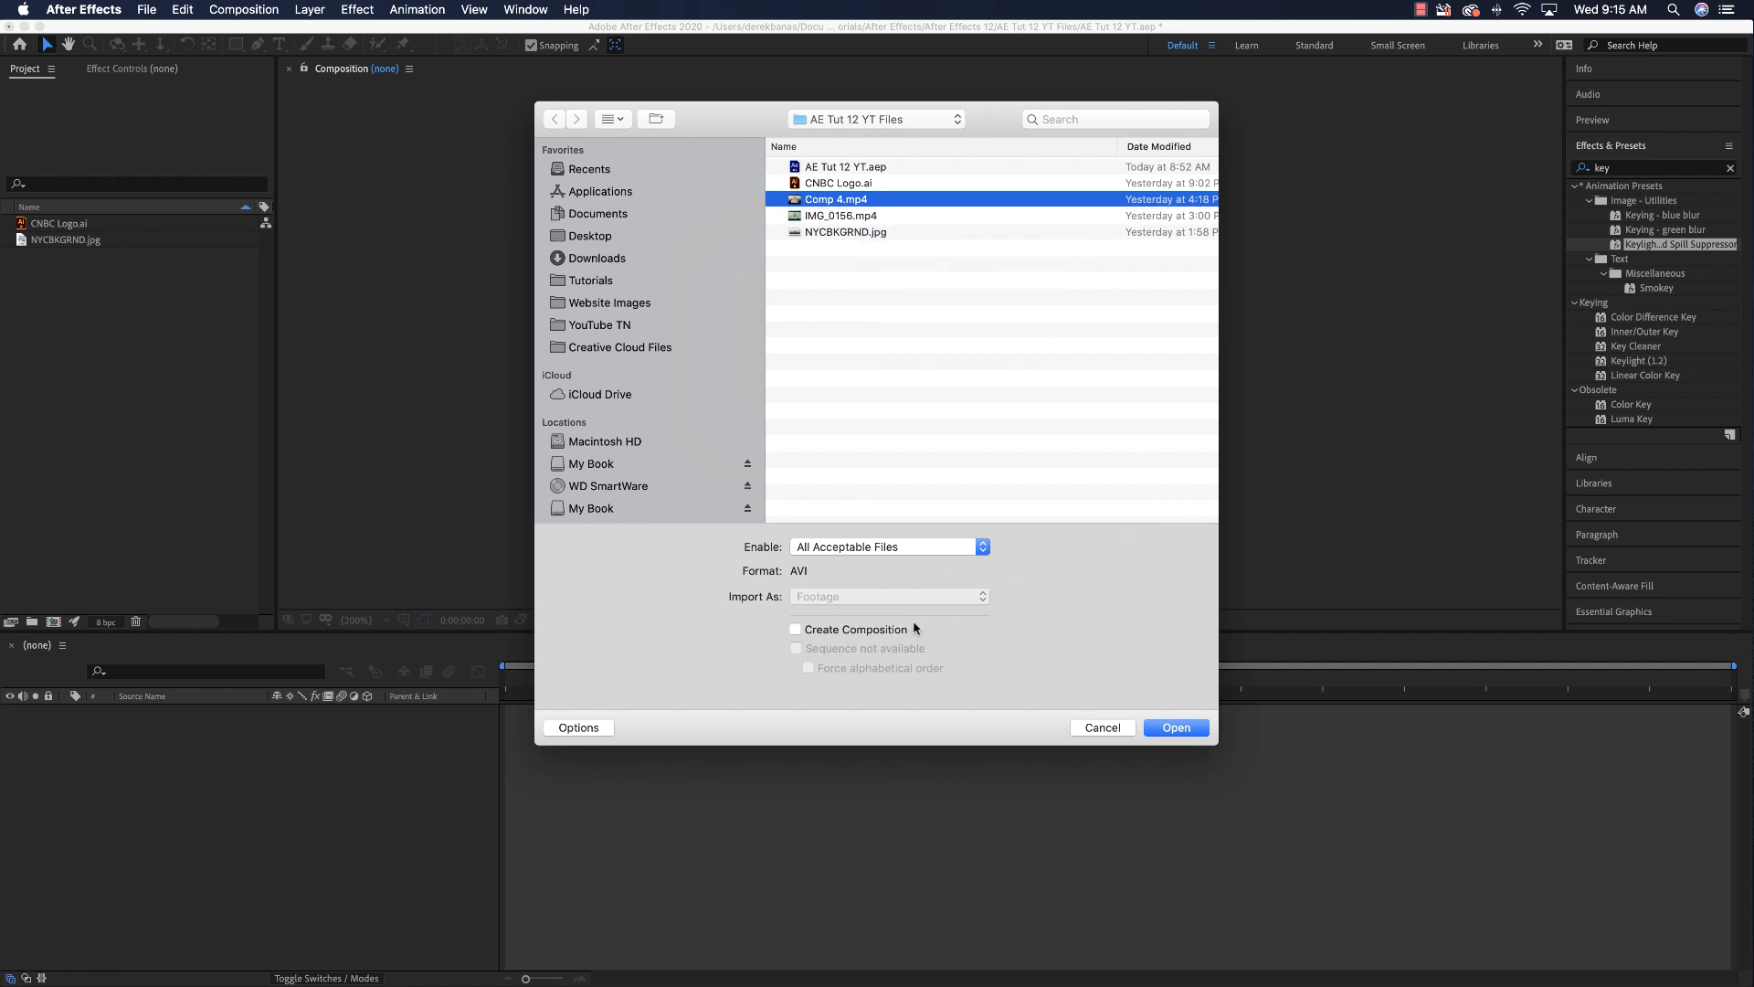
{"action": "left_click", "coordinate": [1177, 728]}
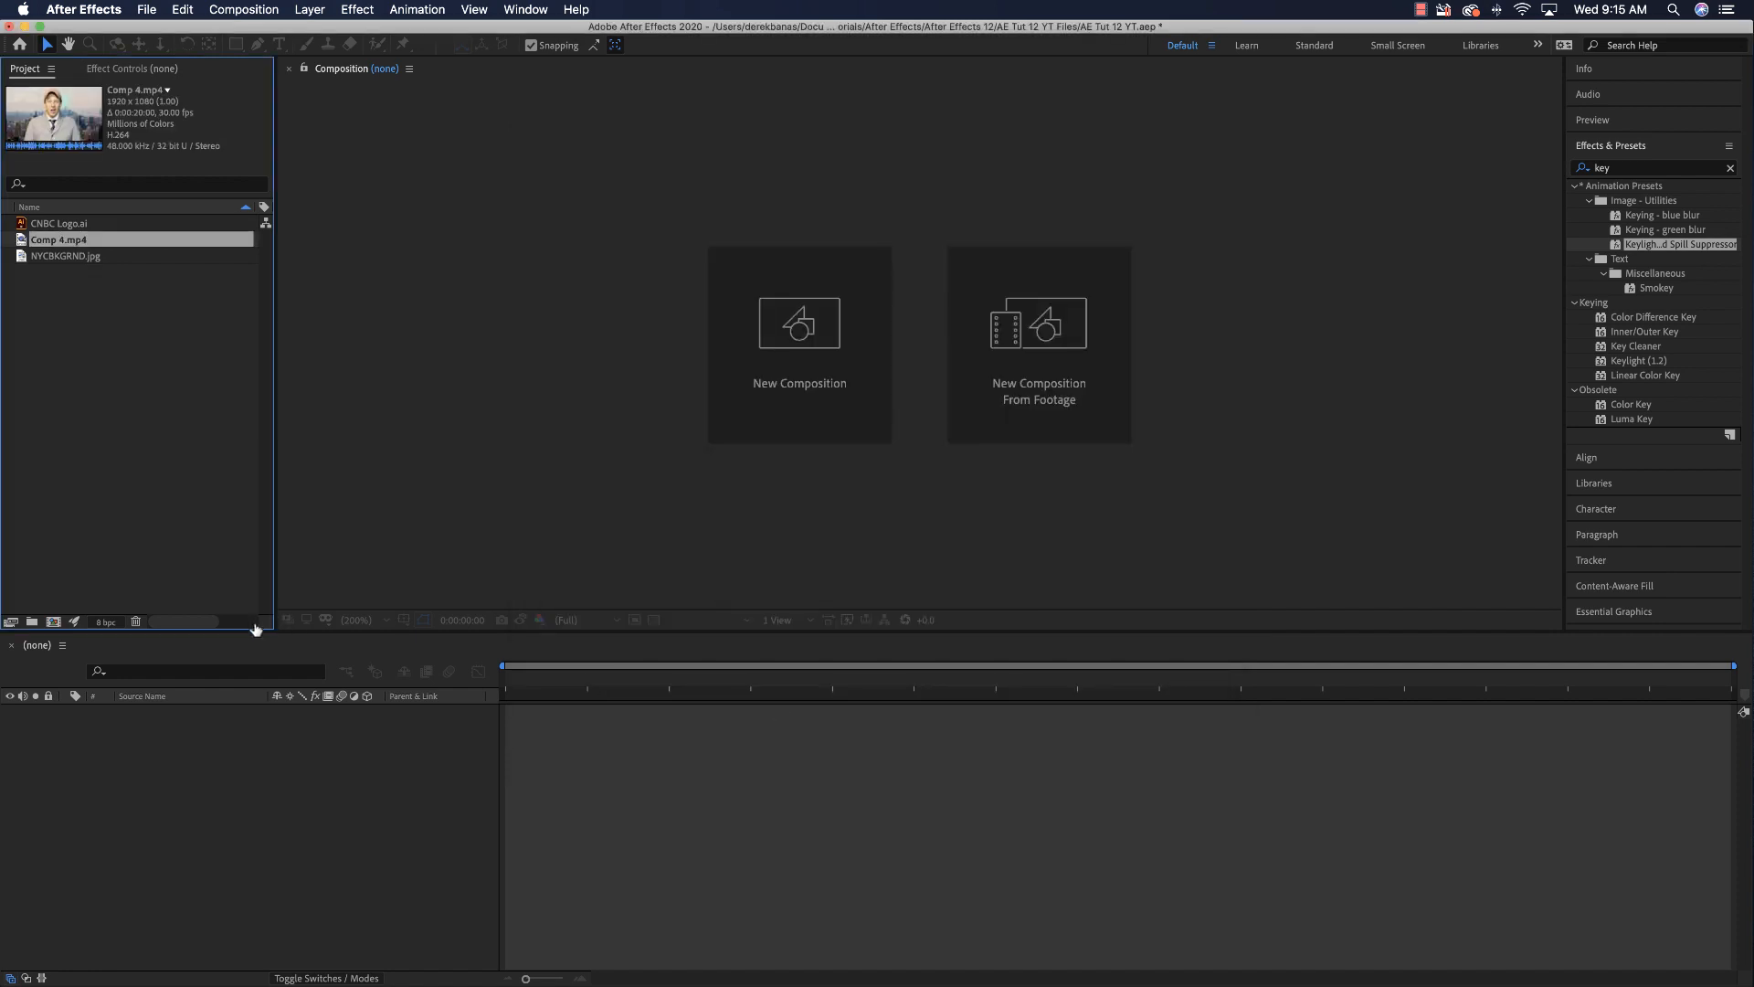
Step: Create a 1920 x 1080 composition named Main Comp at 30 frames per second, 20 seconds long
{"action": "right_click", "coordinate": [22, 358]}
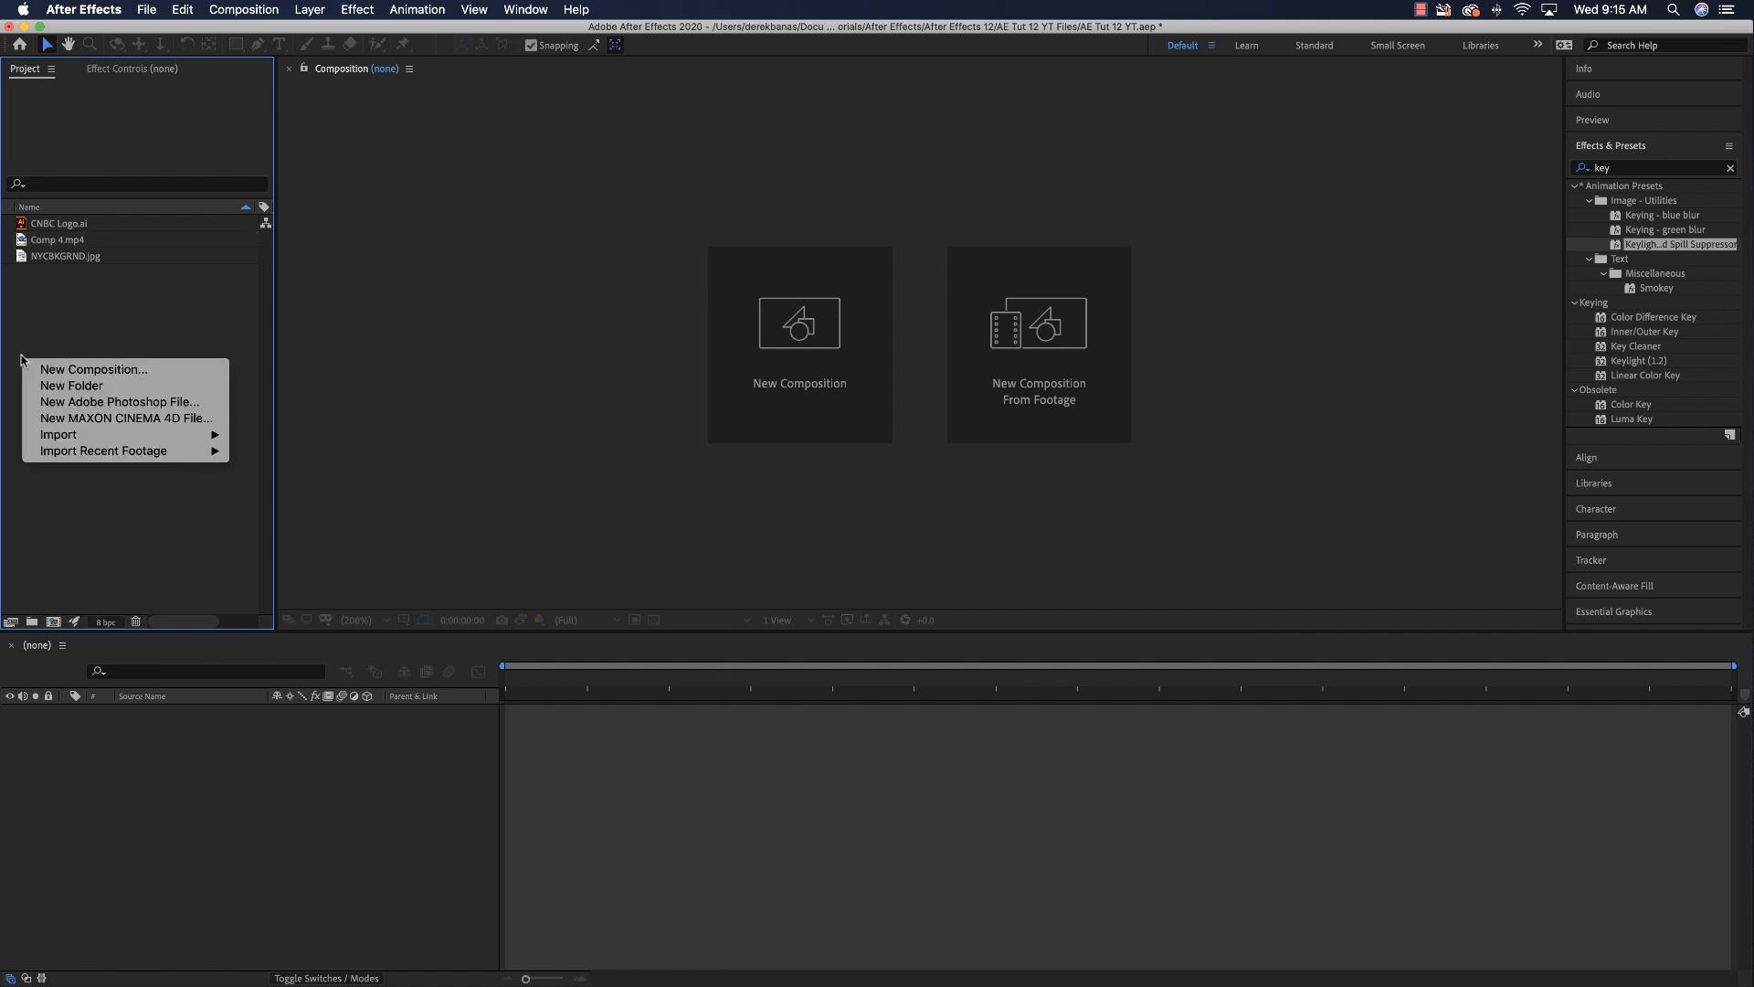
{"action": "left_click", "coordinate": [79, 373]}
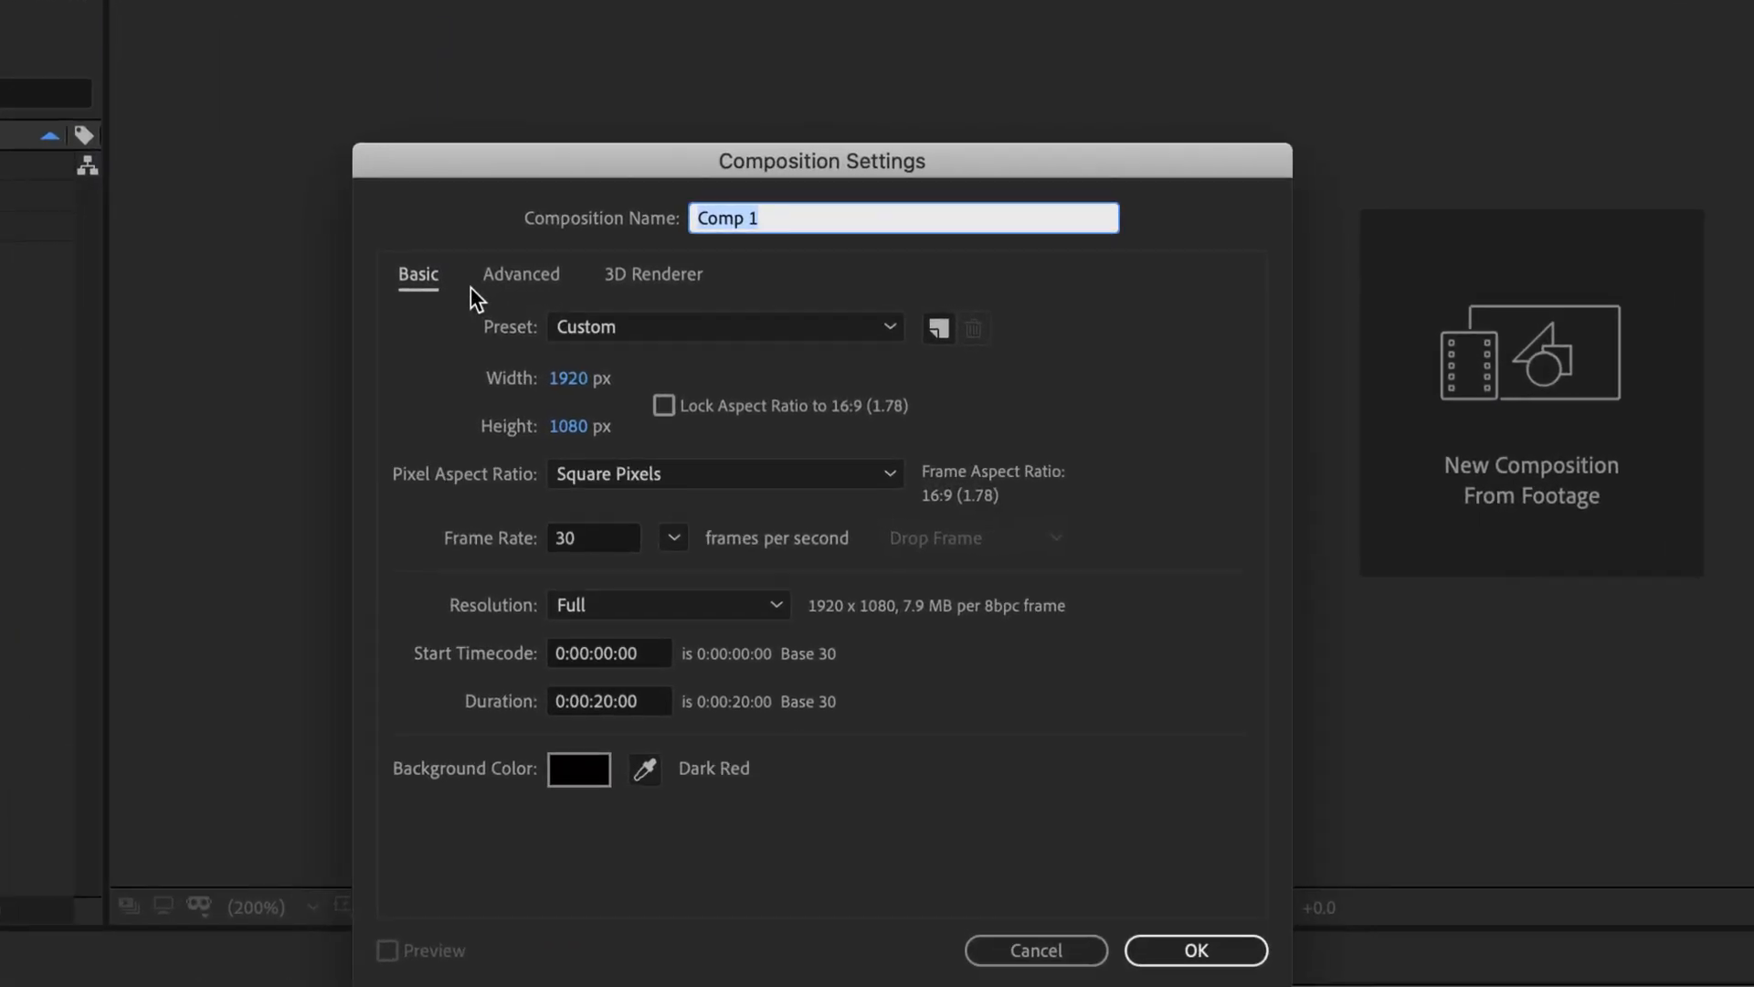
{"action": "type", "text": "Main Comp"}
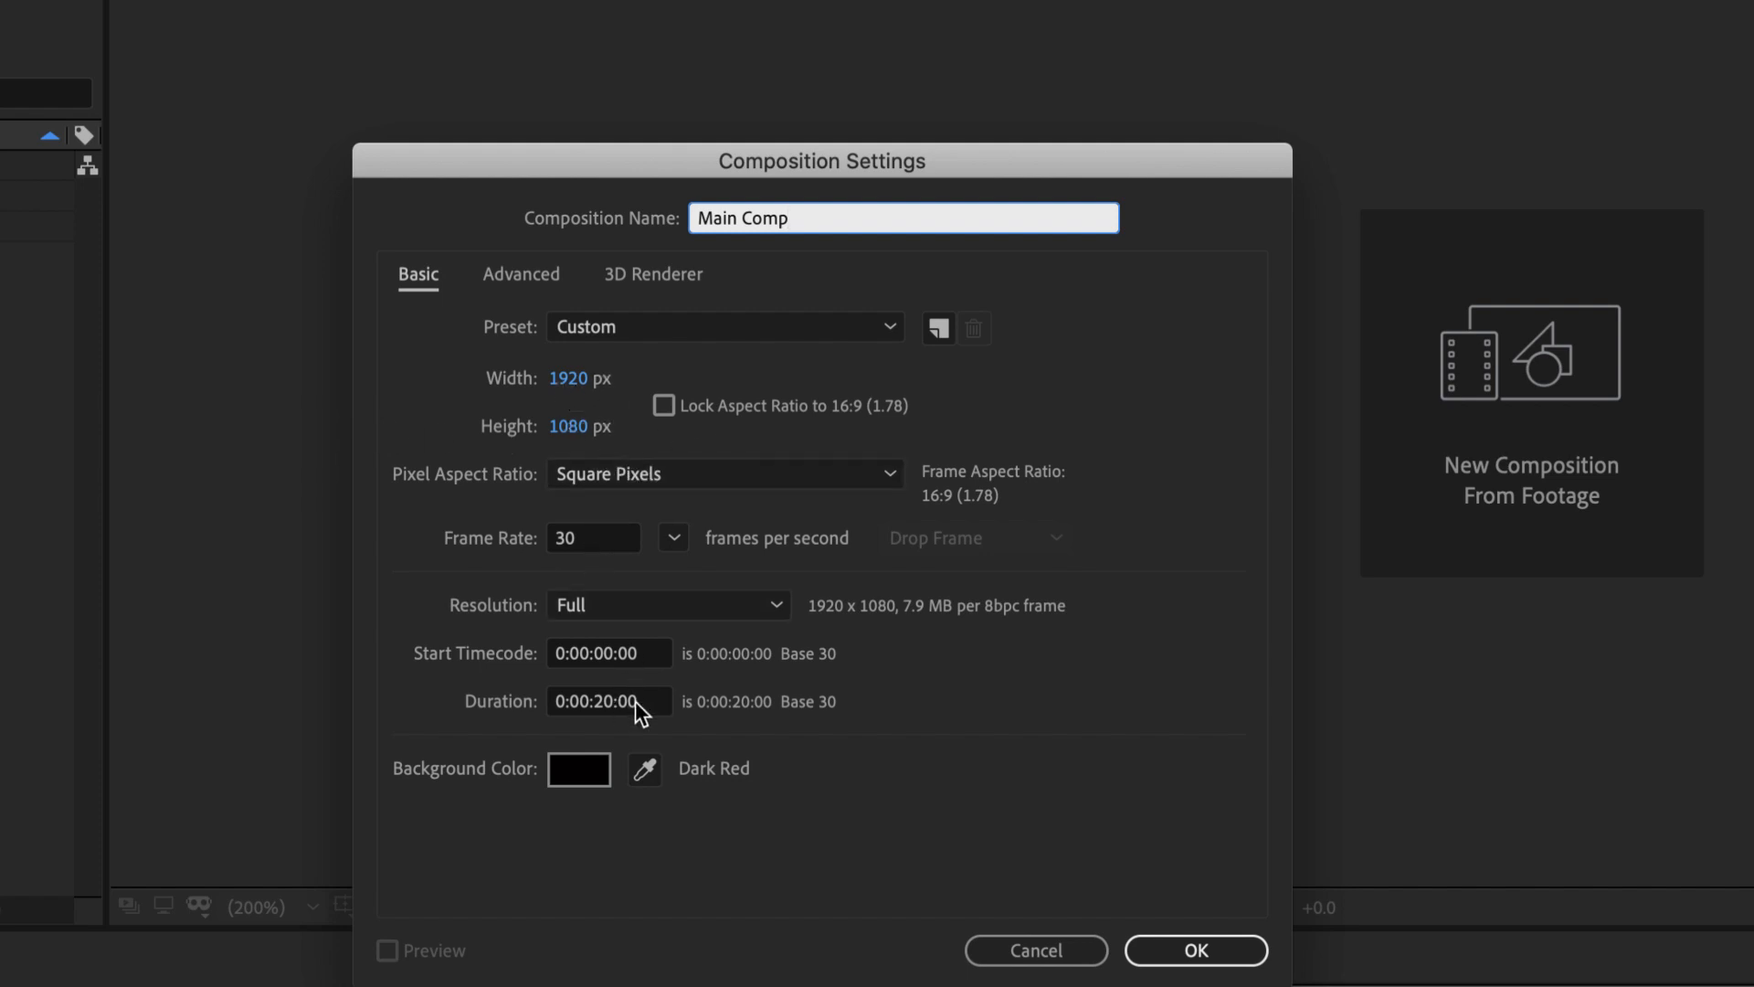
{"action": "left_click", "coordinate": [1183, 948]}
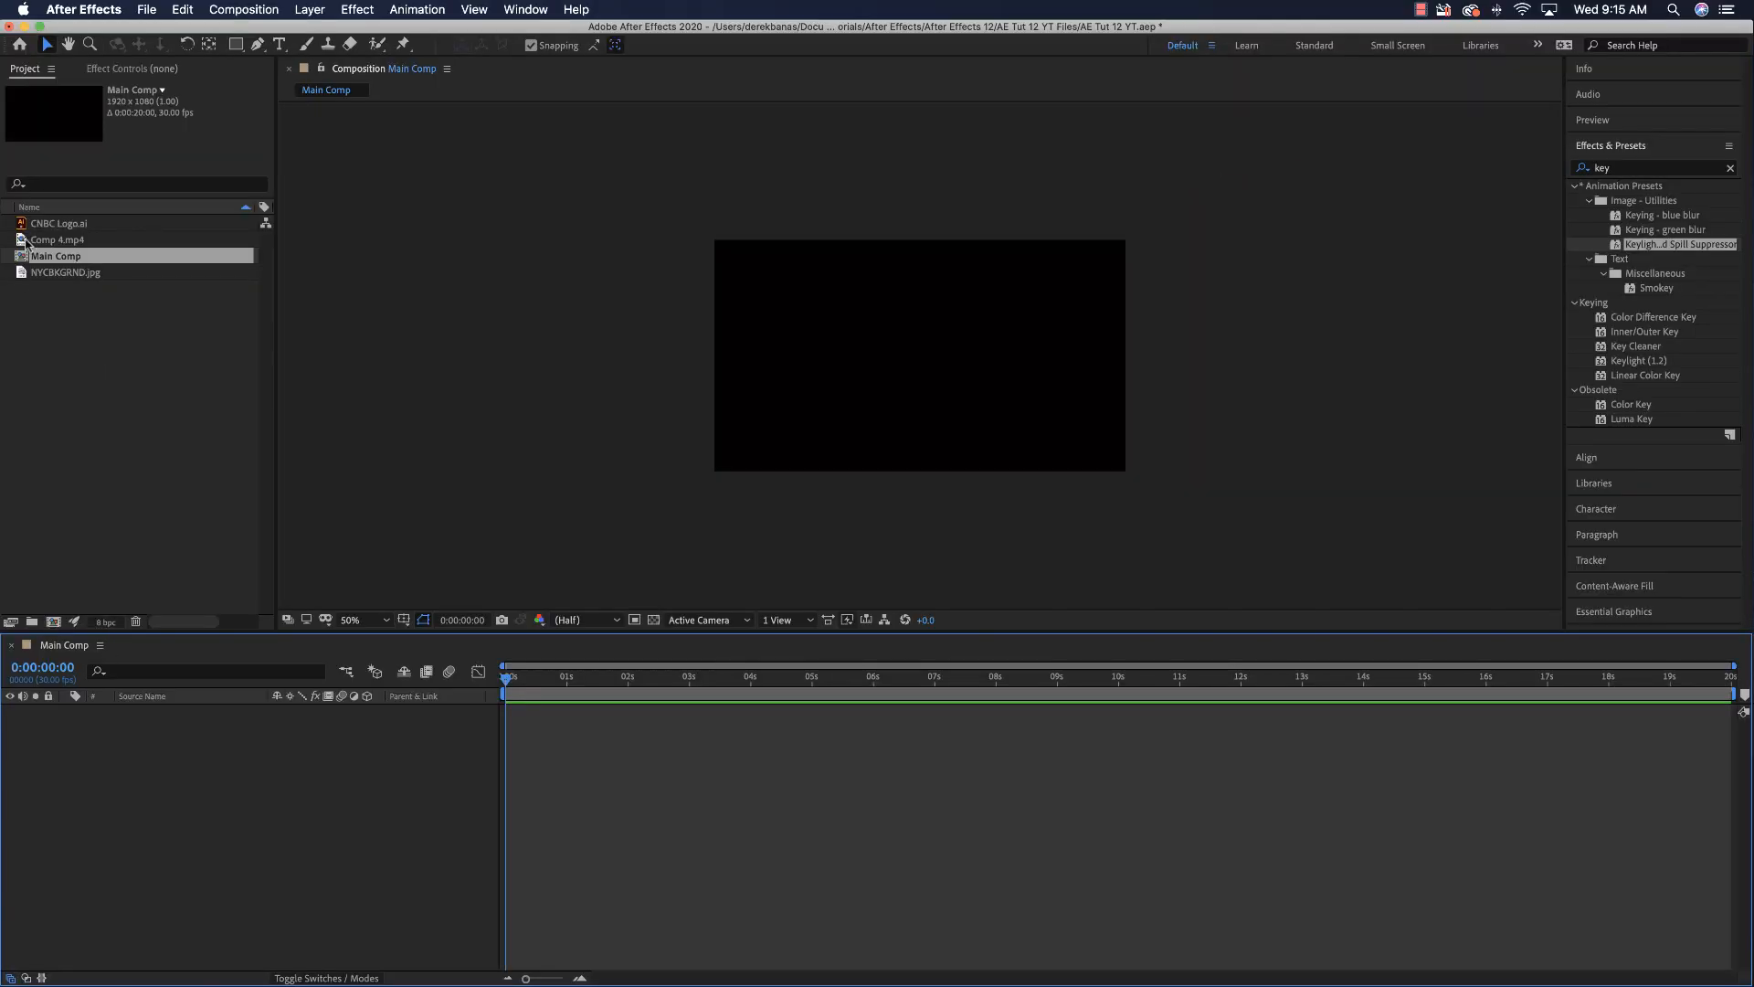
Step: Add Comp 4.mp4 to the Main Comp timeline and preview its playback at 100% magnification
{"action": "left_click_drag", "start_coordinate": [26, 243], "coordinate": [91, 741]}
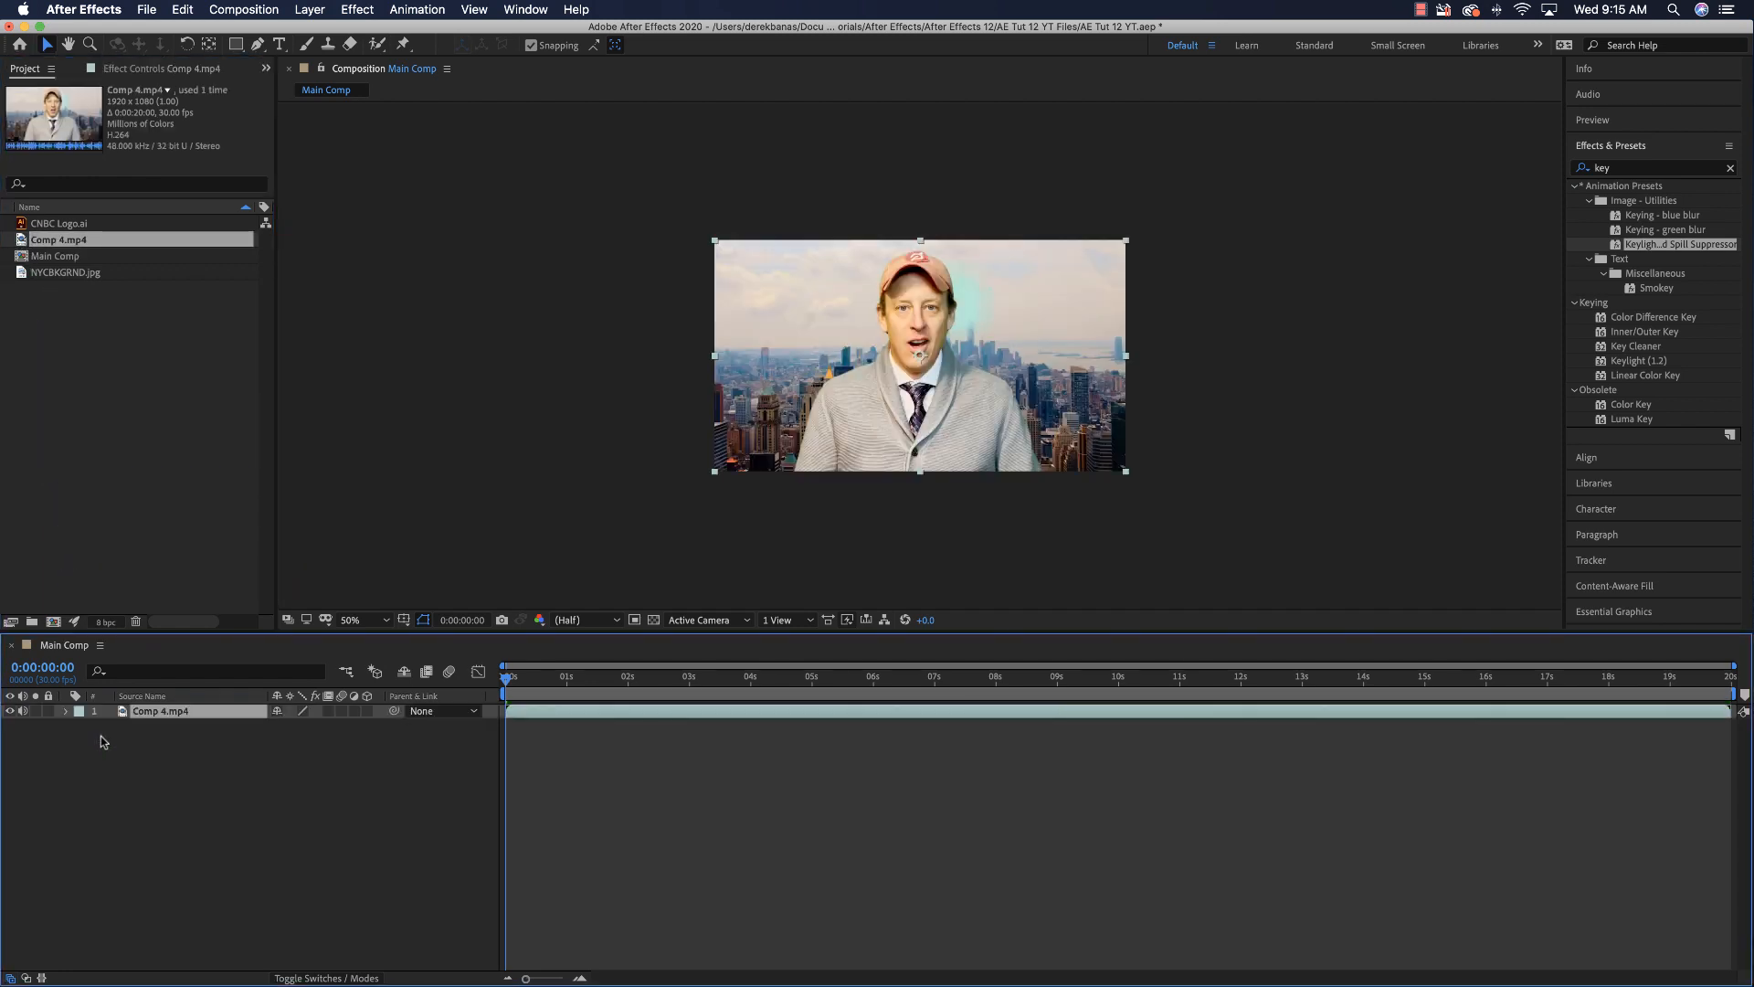
{"action": "key", "text": "comma"}
{"action": "key", "text": "comma"}
{"action": "key", "text": "period"}
{"action": "key", "text": "period"}
{"action": "key", "text": "period"}
{"action": "key", "text": "period"}
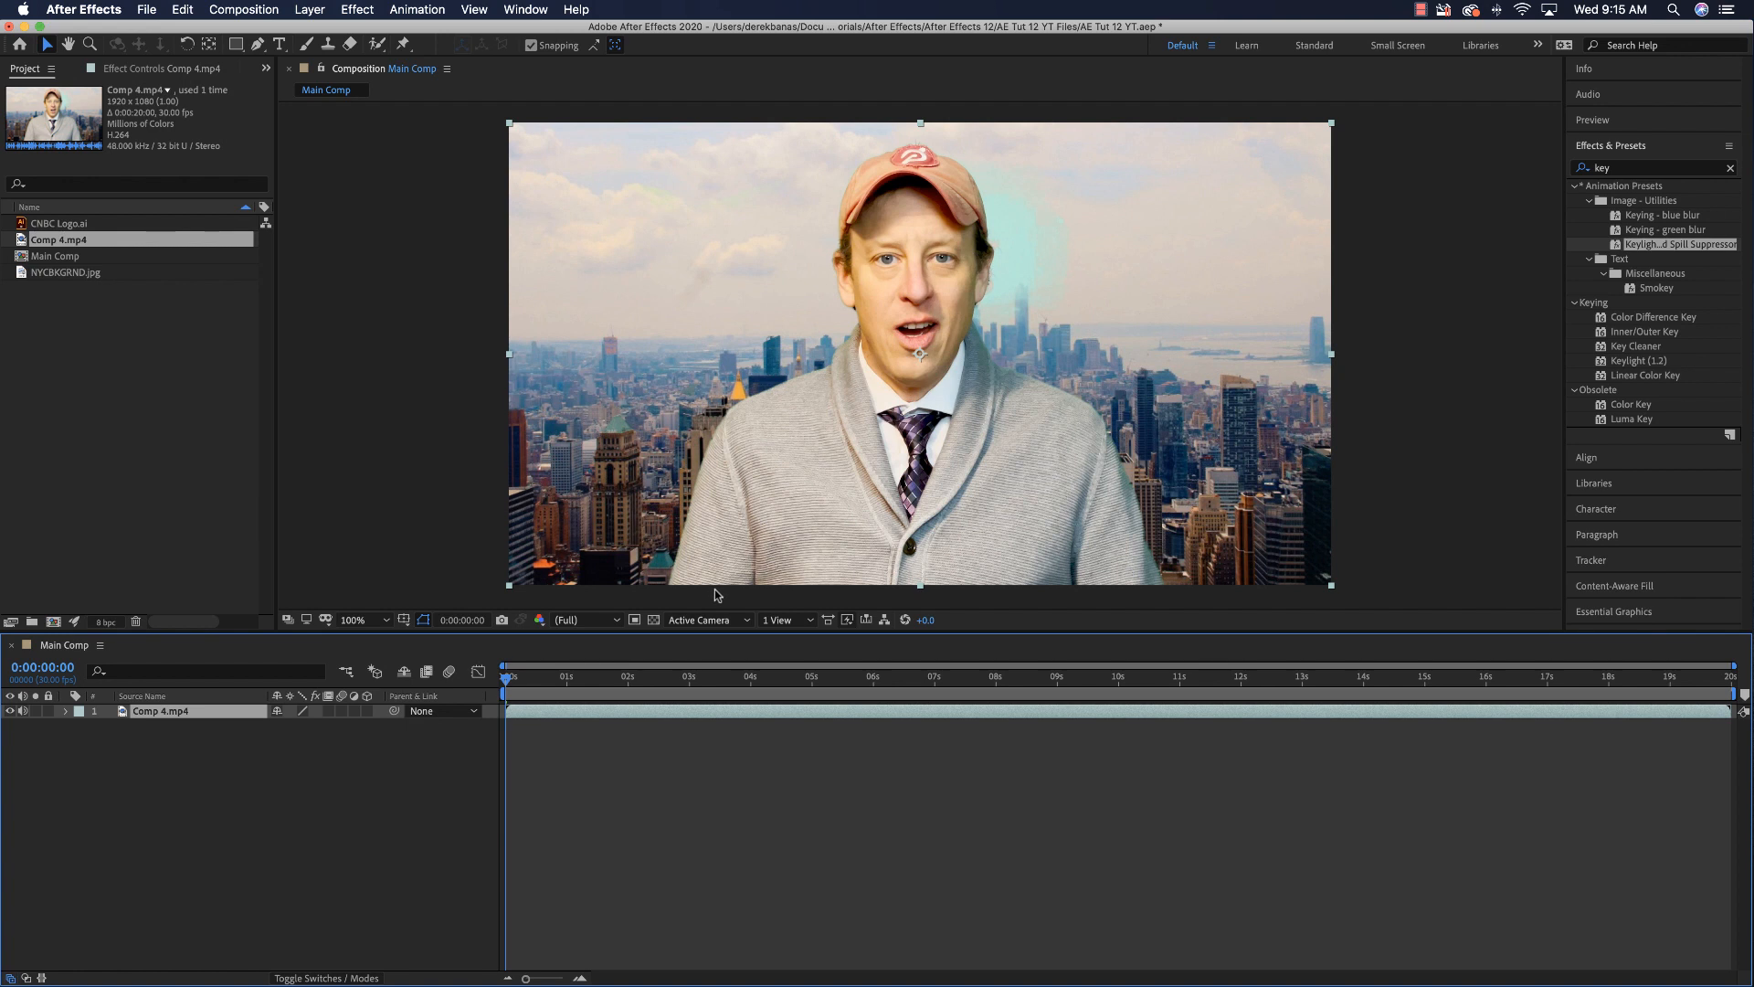
{"action": "key", "text": "space"}
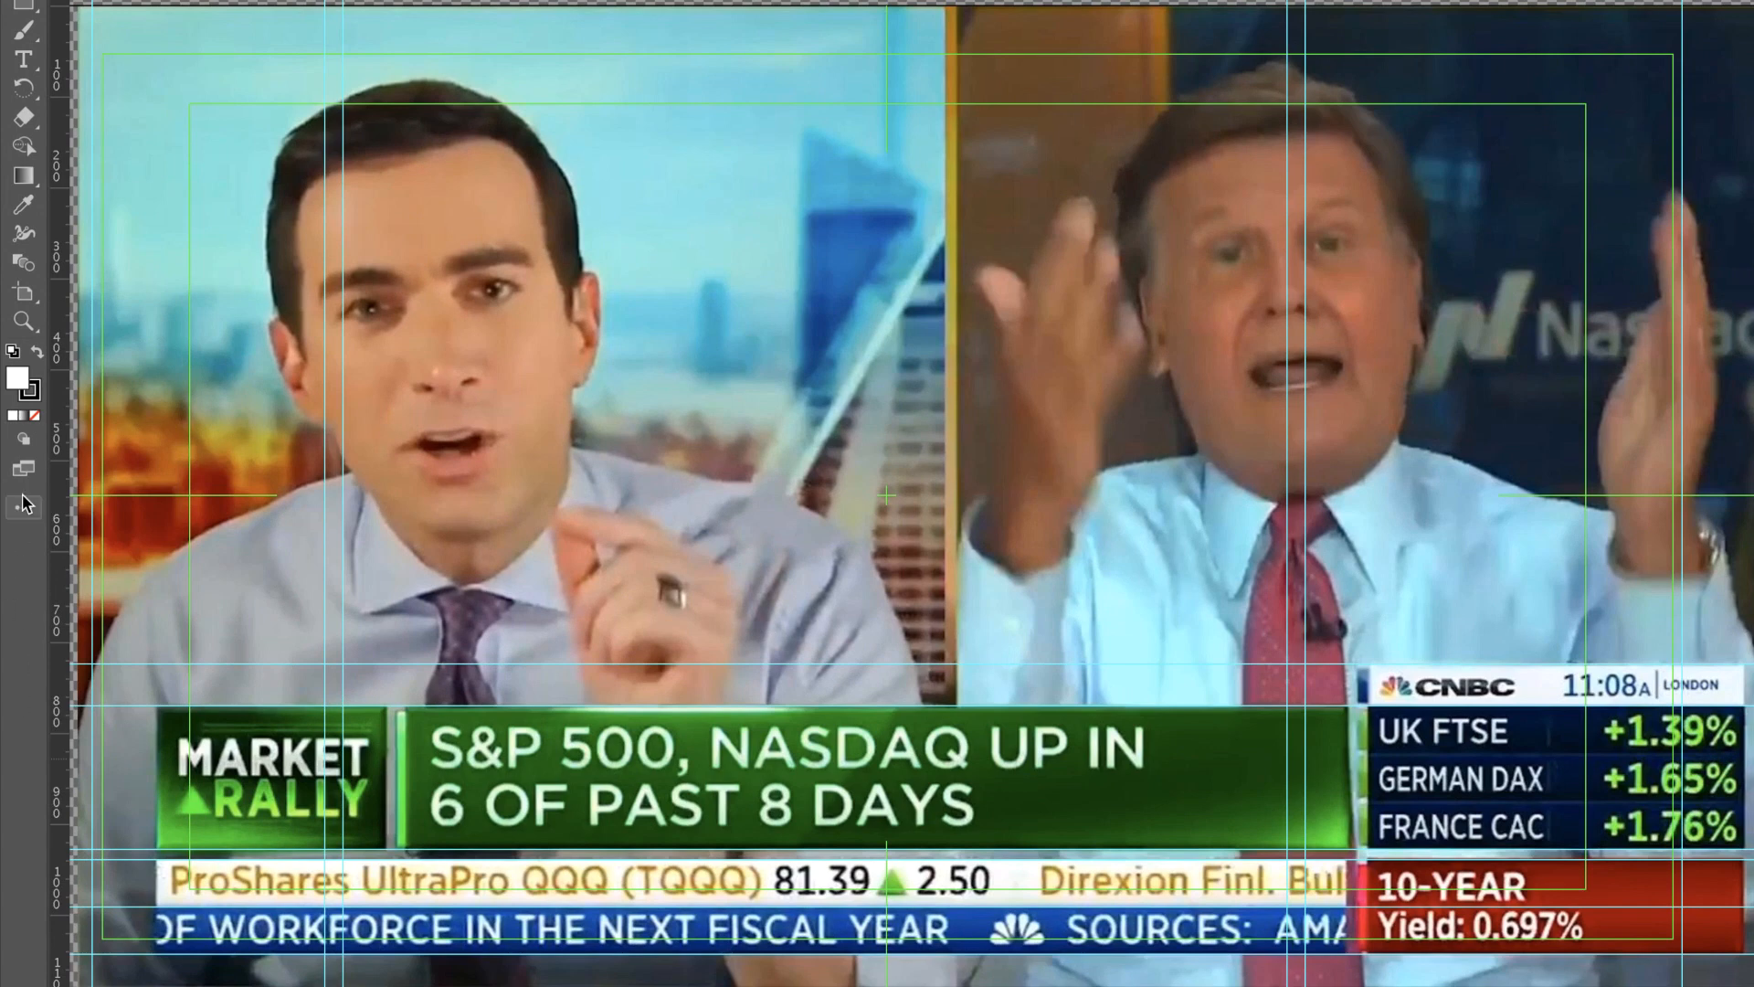
Step: In Illustrator, use the Measure Tool on the width and height of the green MARKET RALLY box in CNBC Sample.ai
{"action": "right_click", "coordinate": [32, 305]}
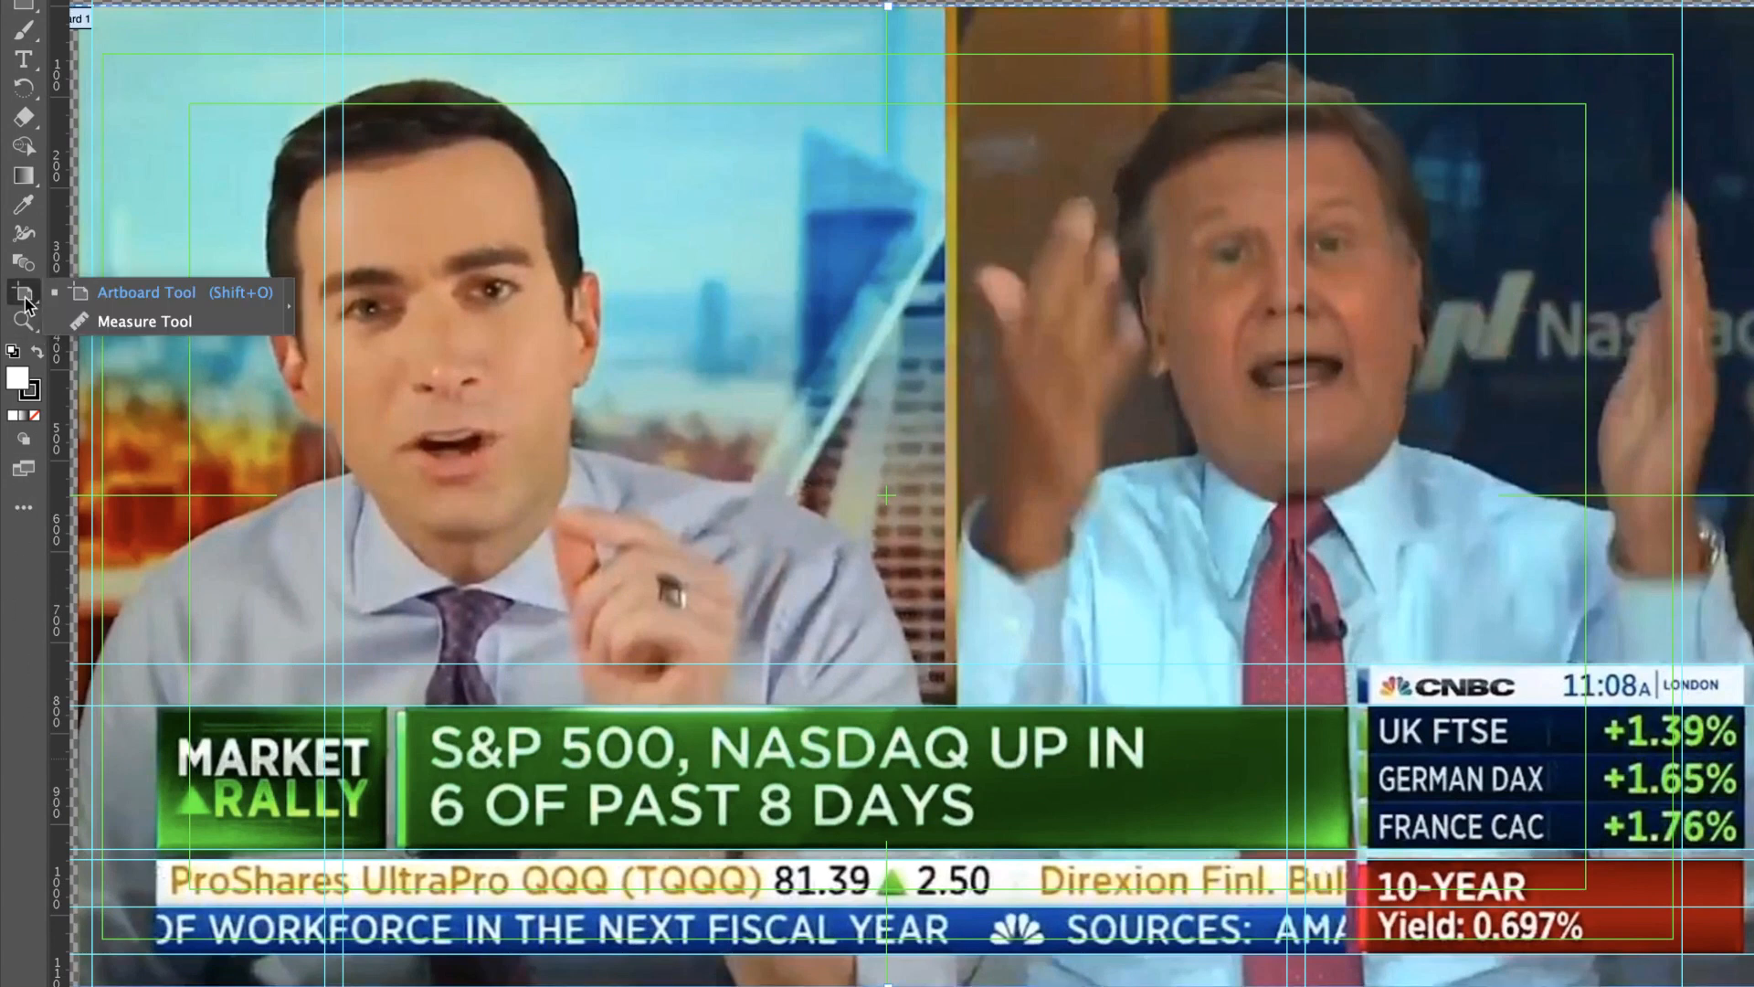
{"action": "left_click", "coordinate": [92, 321]}
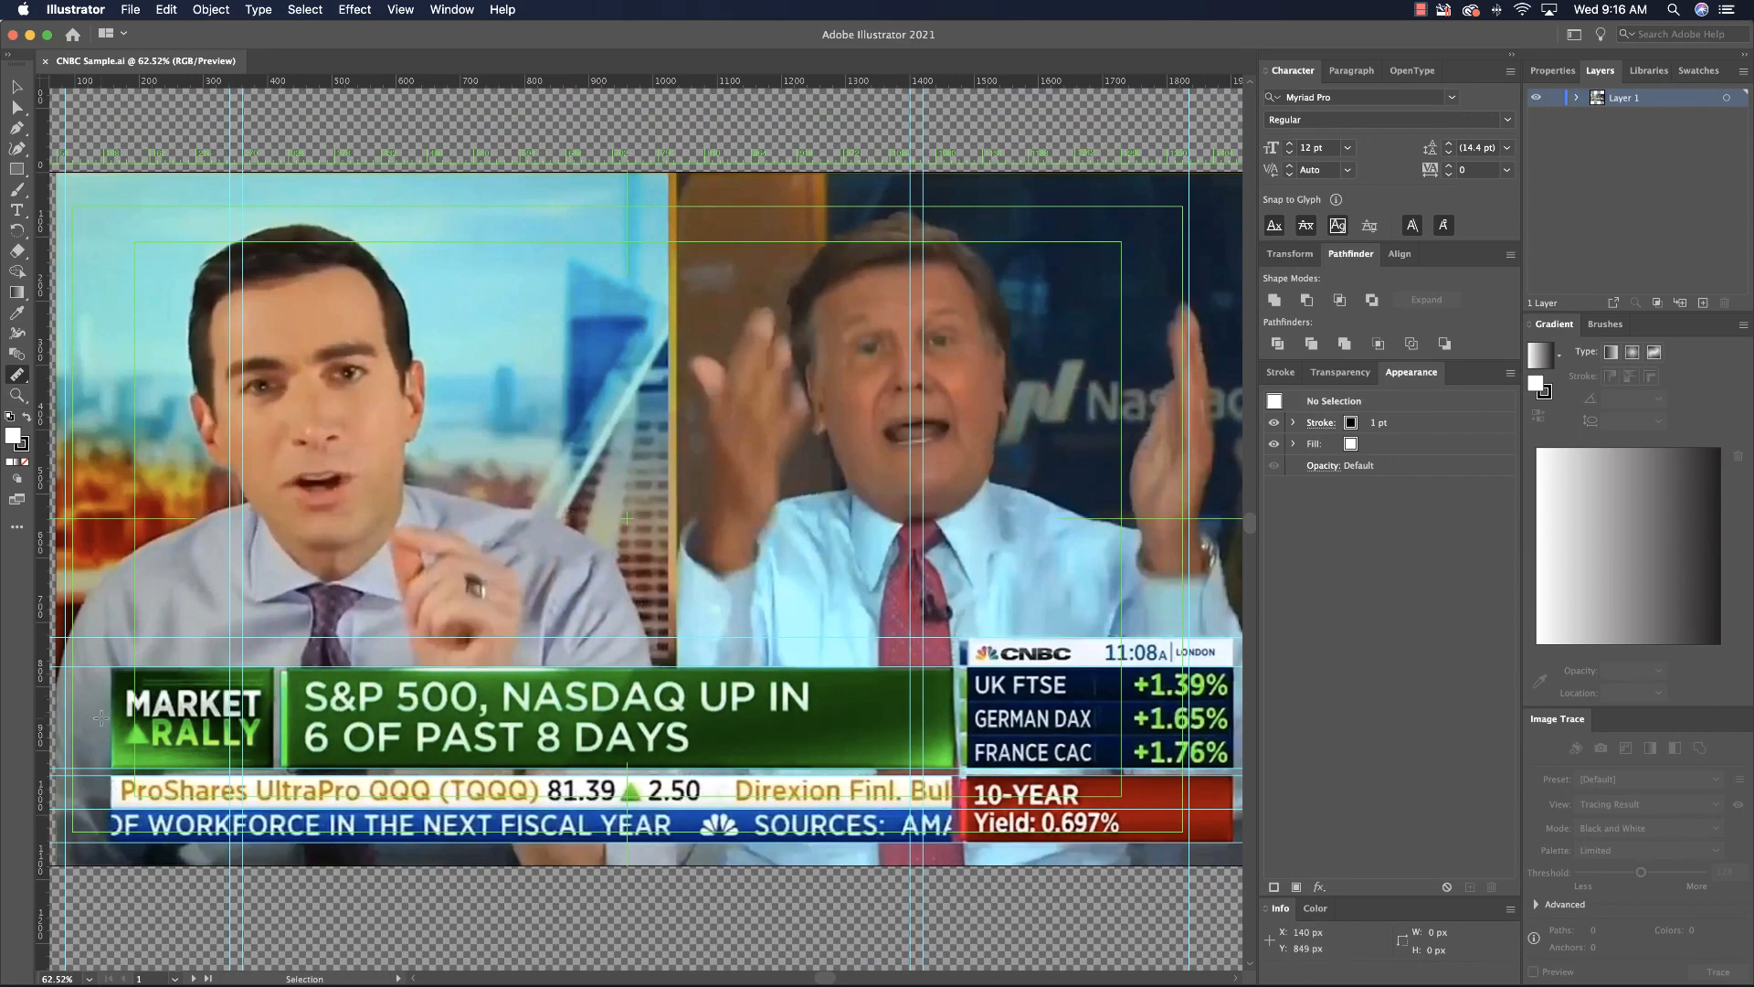
{"action": "left_click_drag", "start_coordinate": [110, 718], "coordinate": [271, 715]}
{"action": "left_click_drag", "start_coordinate": [168, 667], "coordinate": [157, 770]}
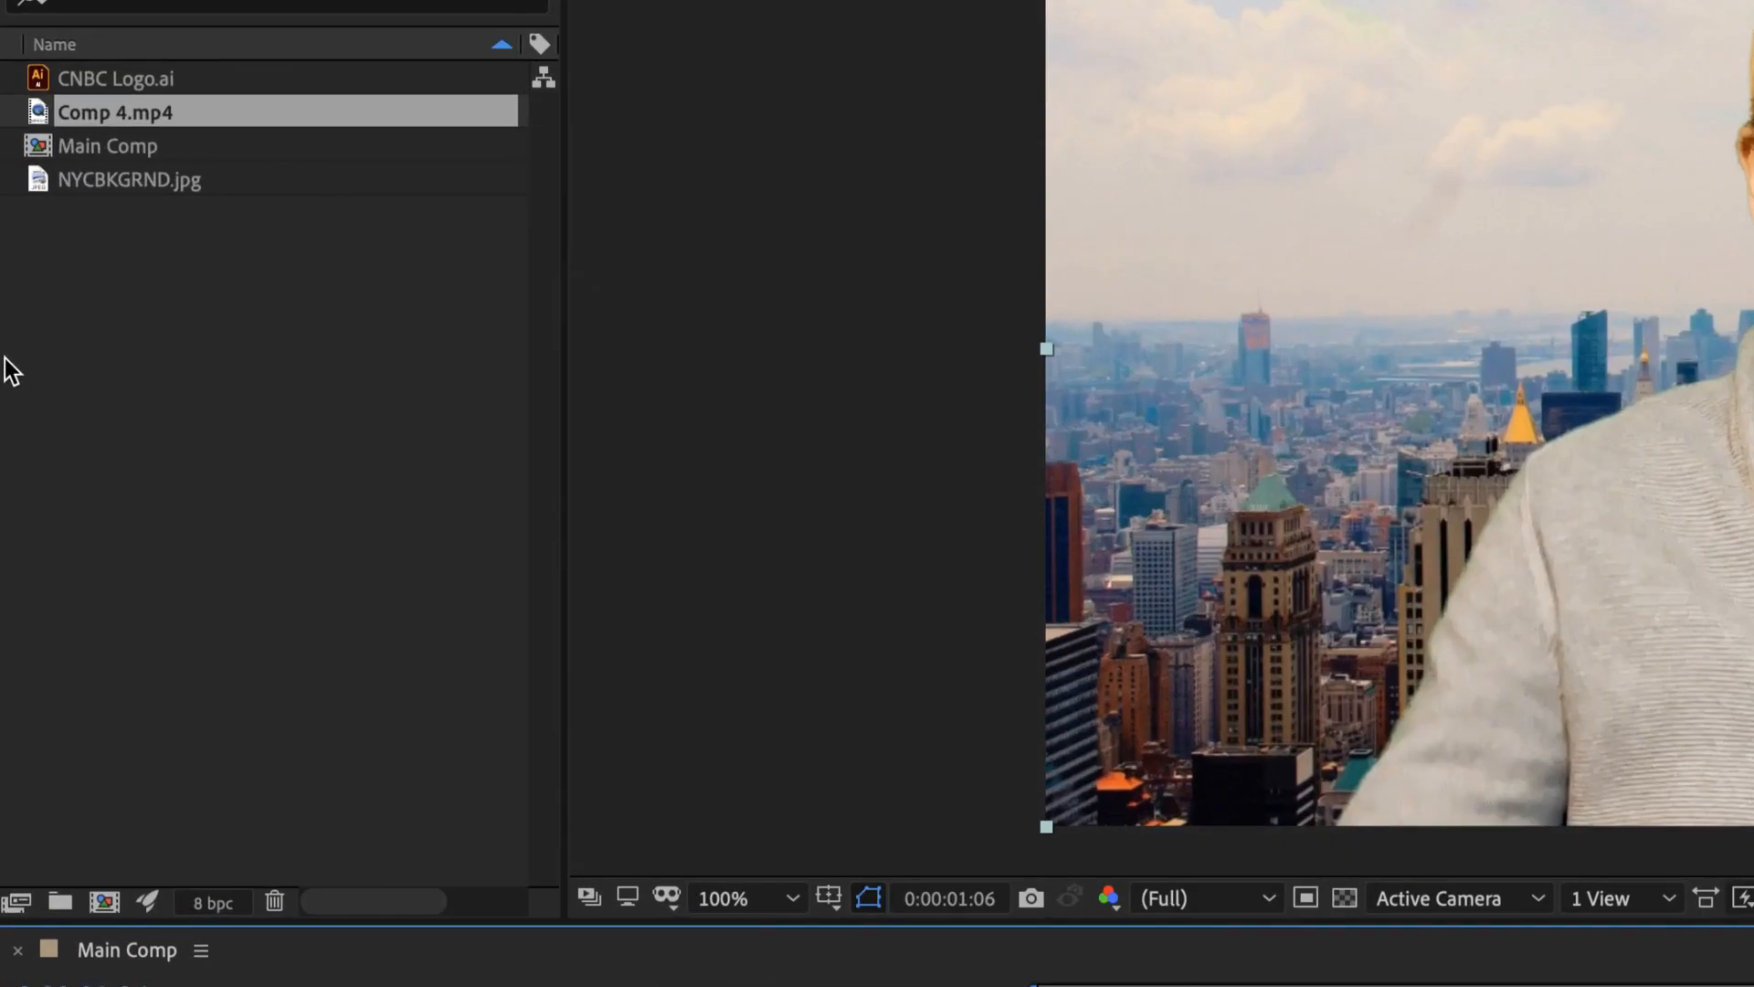
Step: Back in After Effects, create a composition named Headline, 1037 px wide and 138 px high, lasting 20 seconds
{"action": "right_click", "coordinate": [108, 323]}
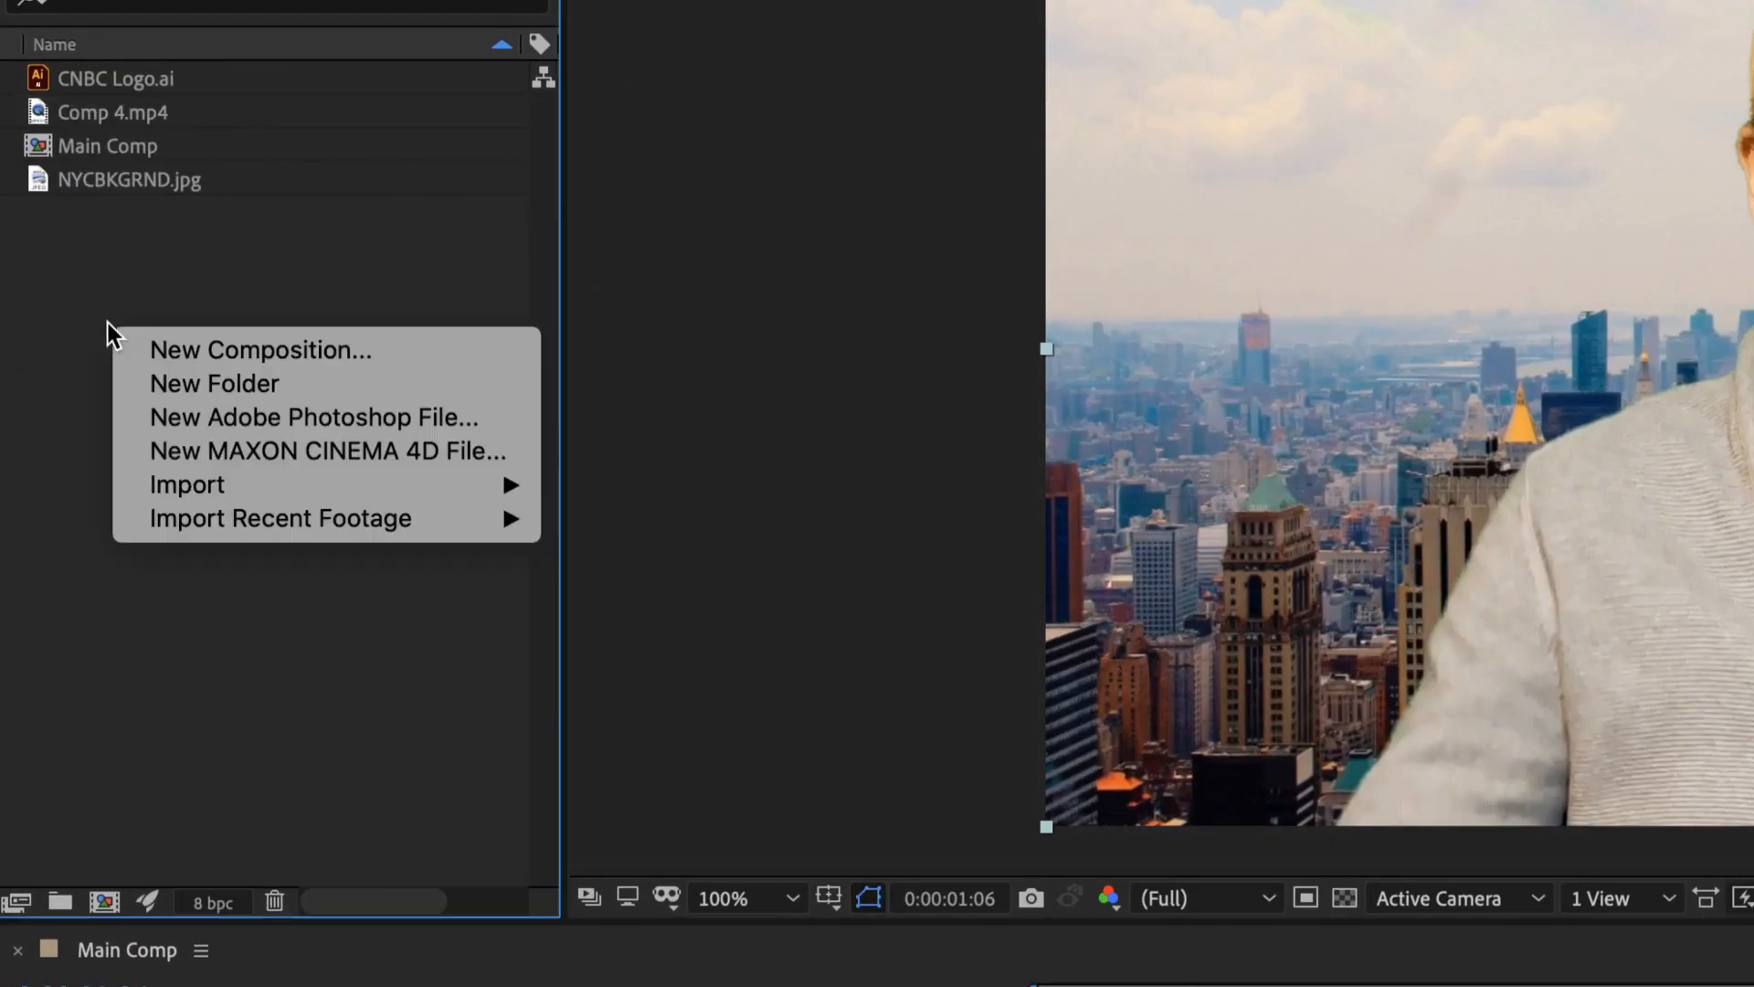
{"action": "left_click", "coordinate": [176, 353]}
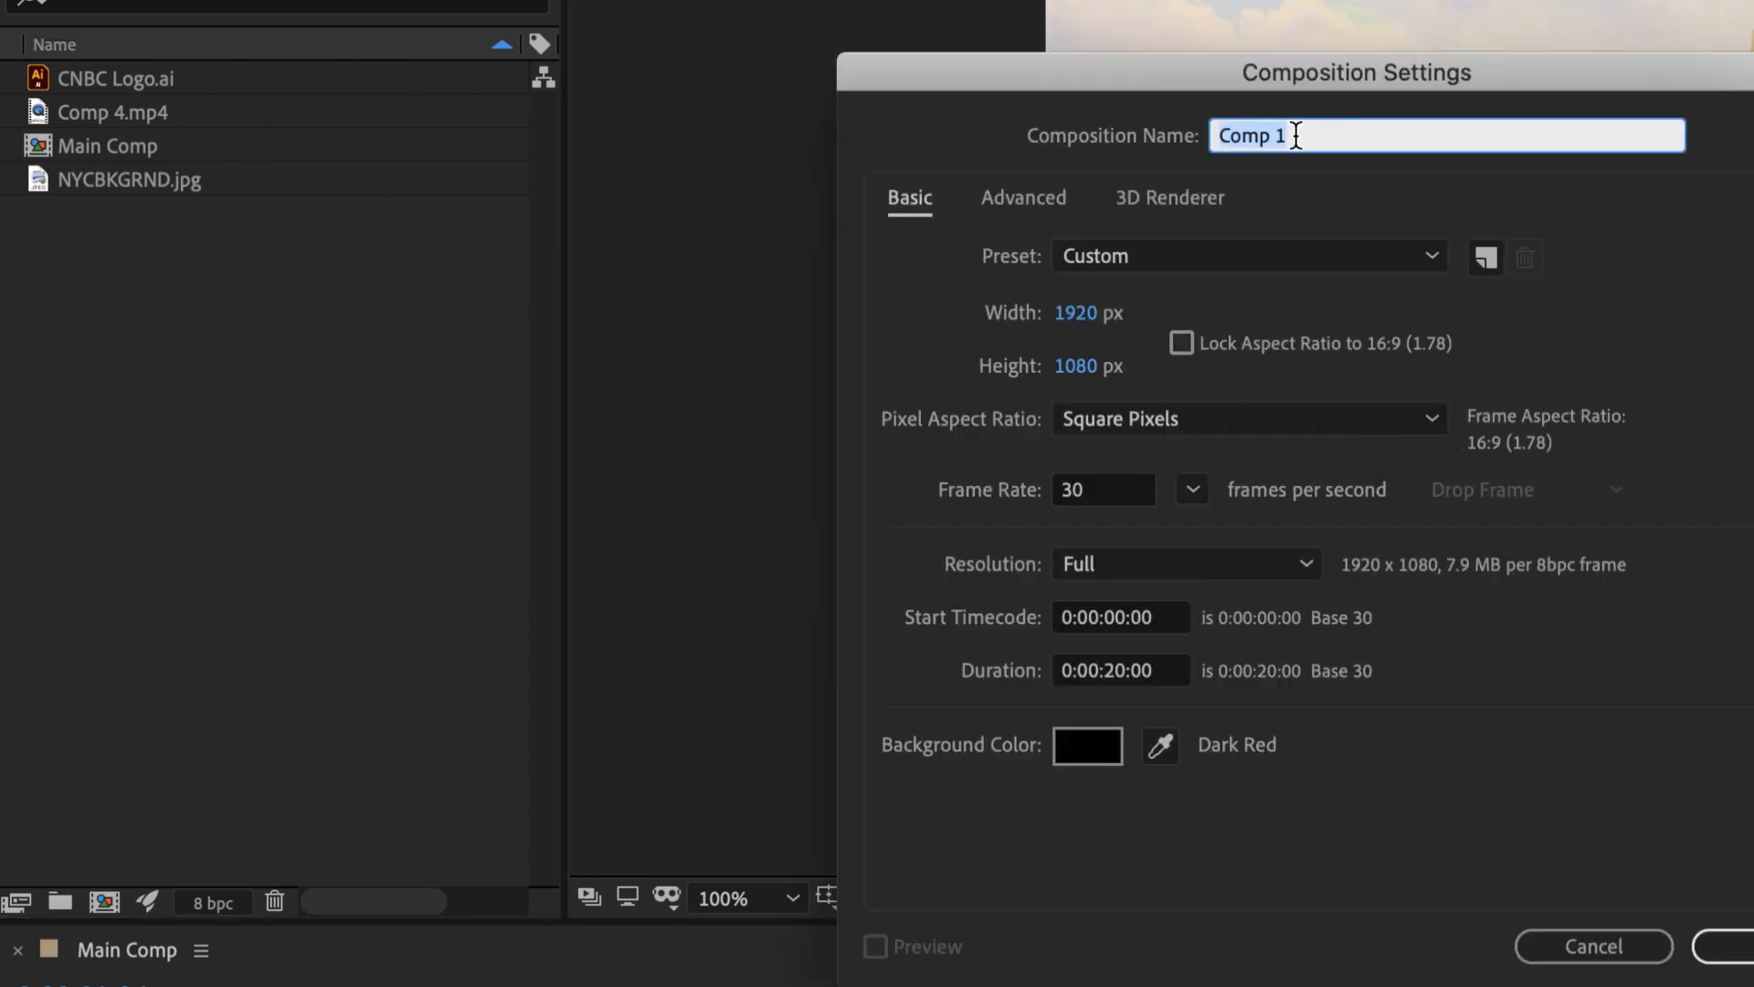
{"action": "type", "text": "Headline"}
{"action": "left_click", "coordinate": [1075, 313]}
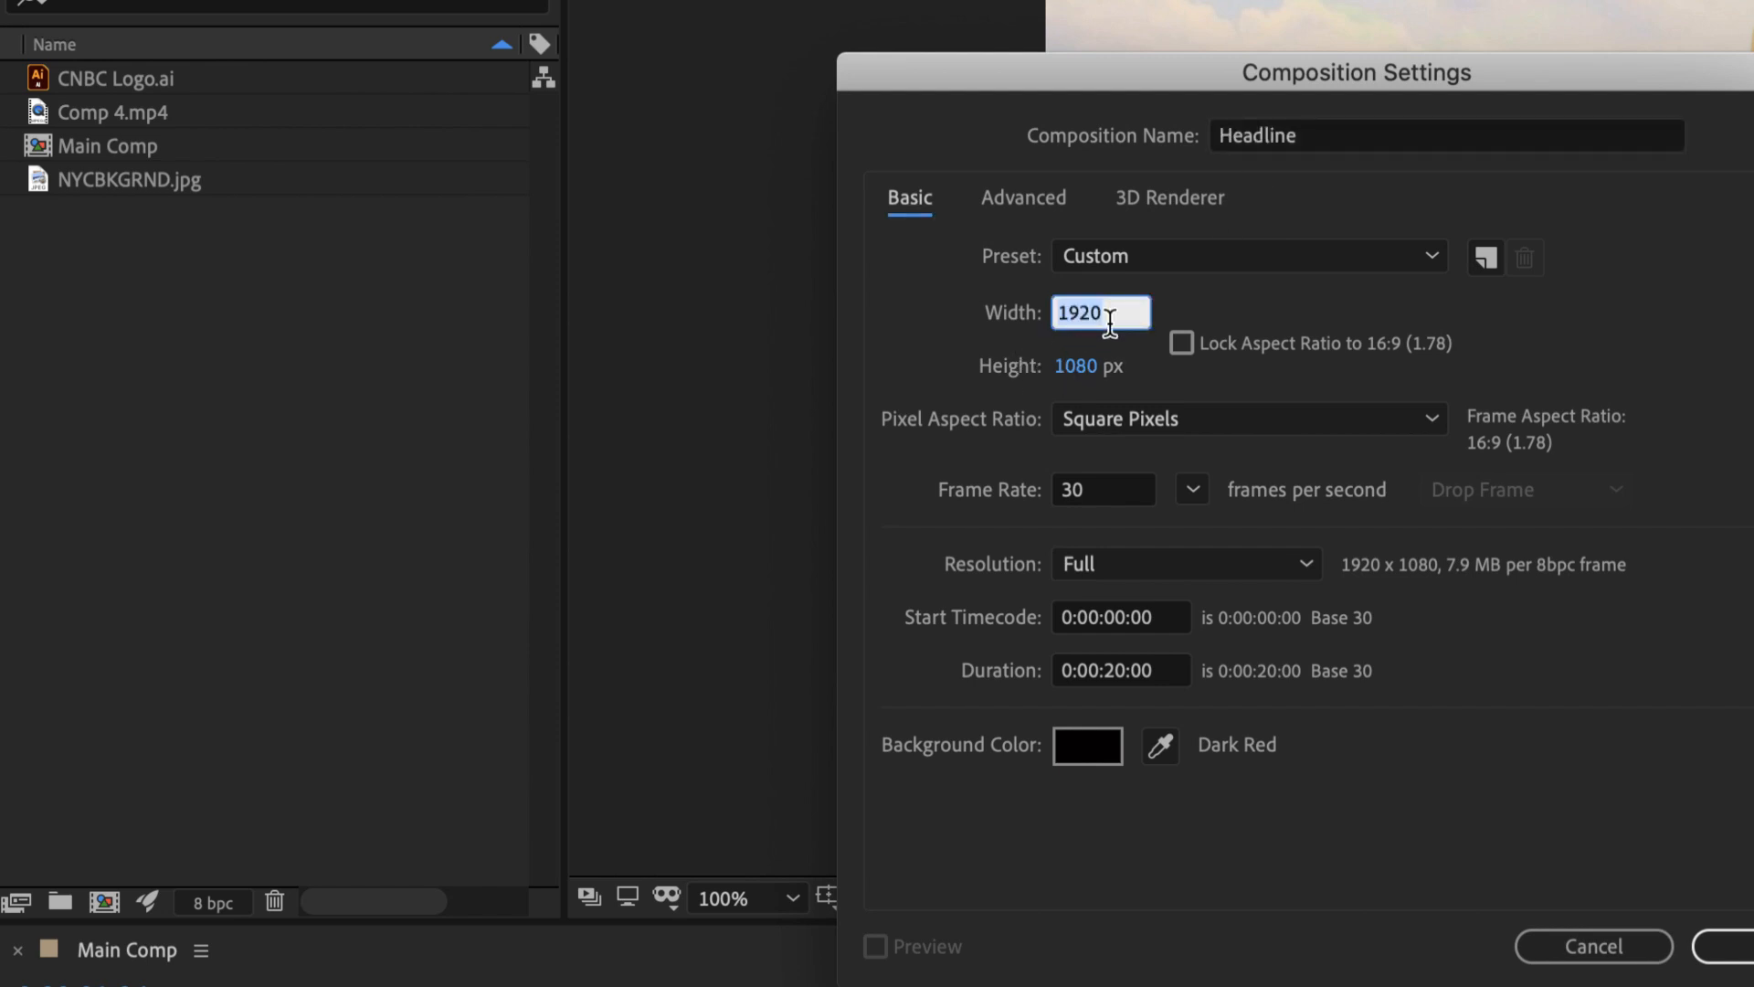
{"action": "type", "text": "1037"}
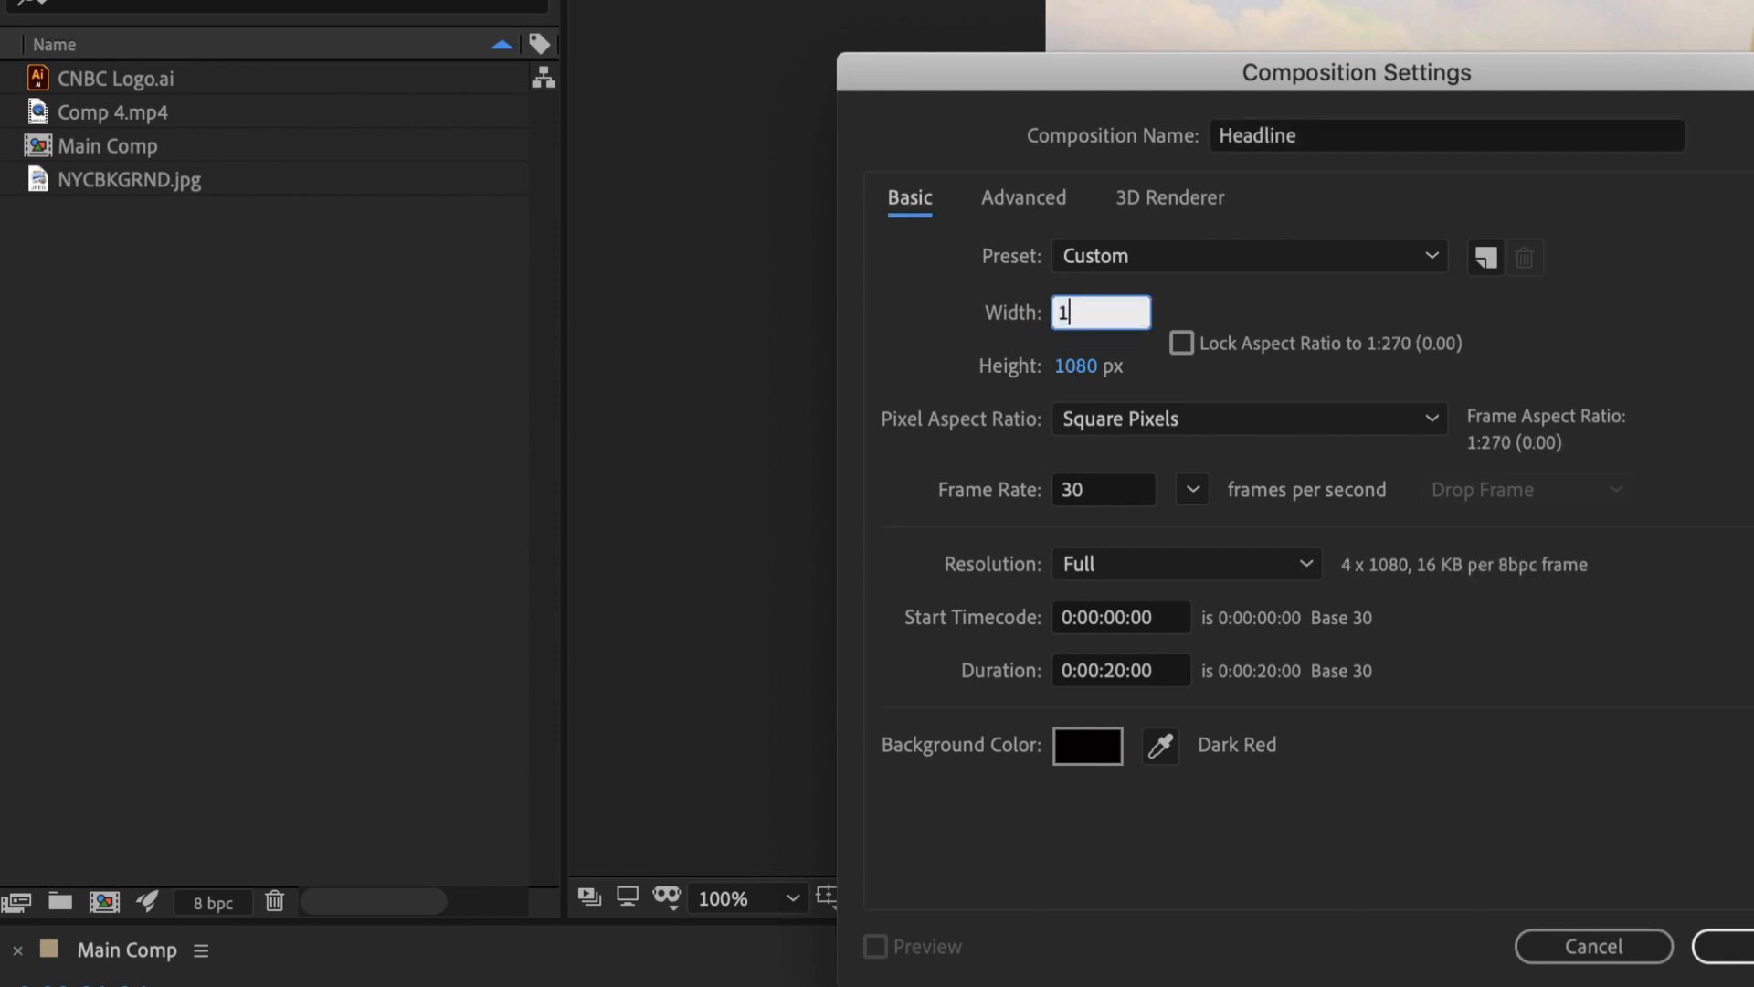
{"action": "left_click", "coordinate": [1086, 365]}
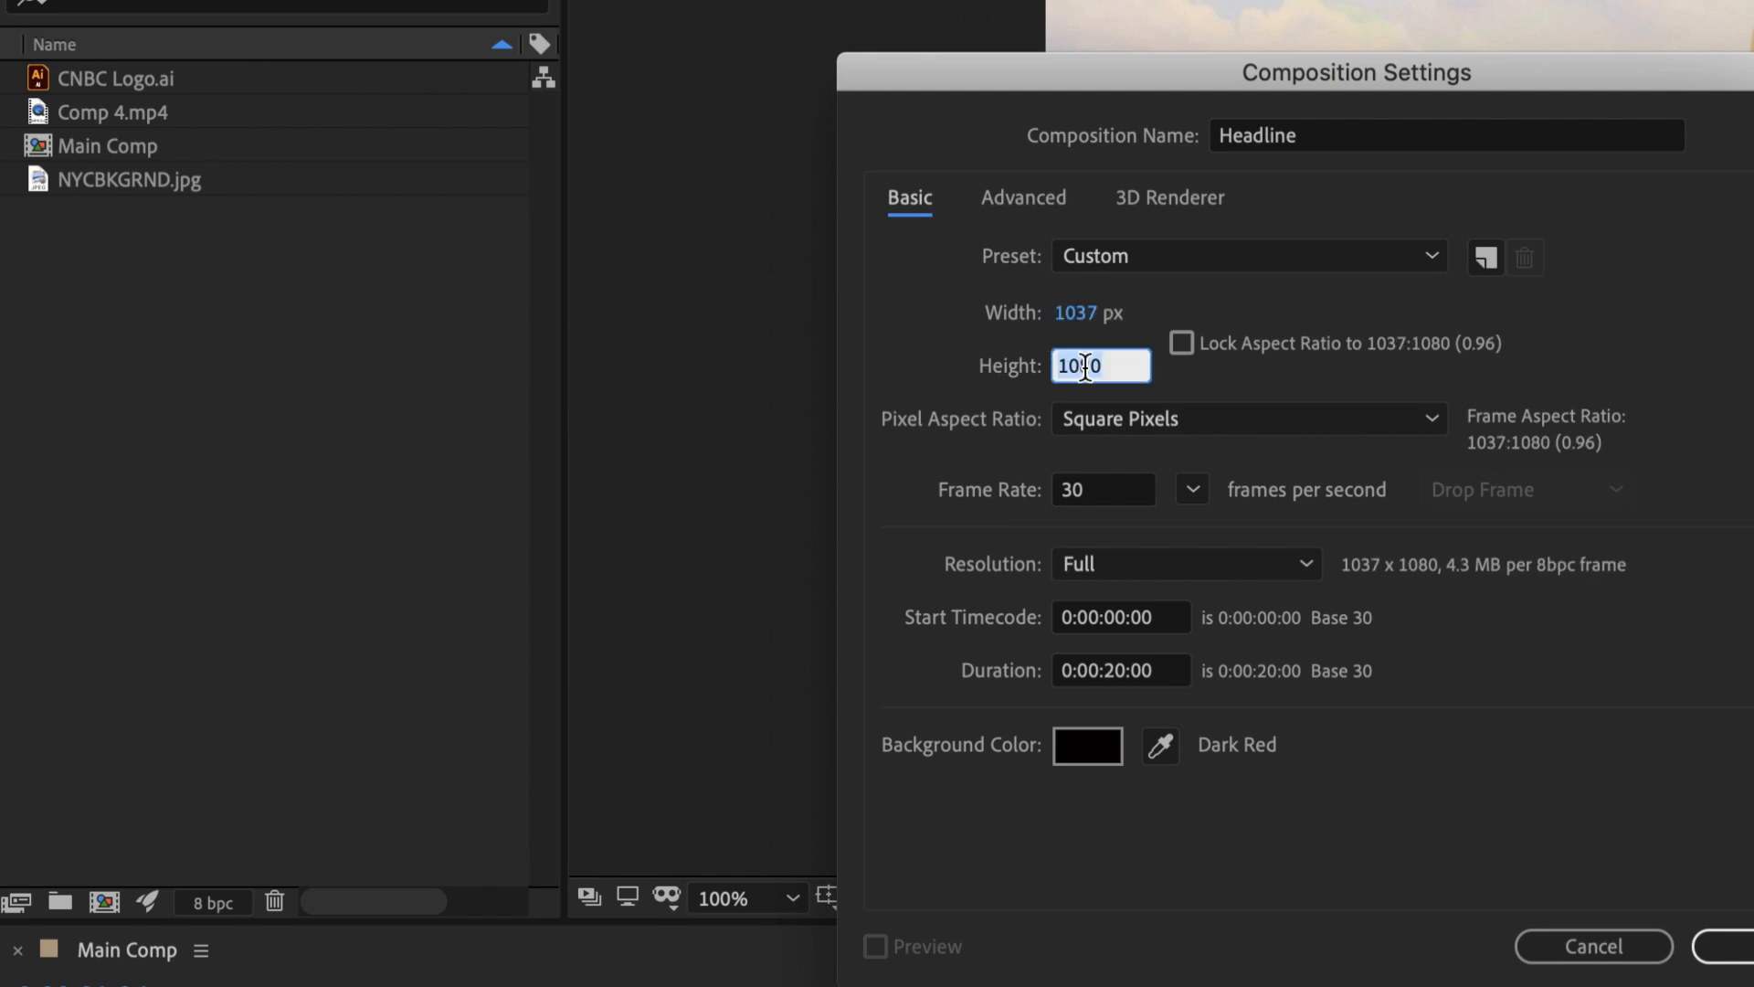
{"action": "type", "text": "138"}
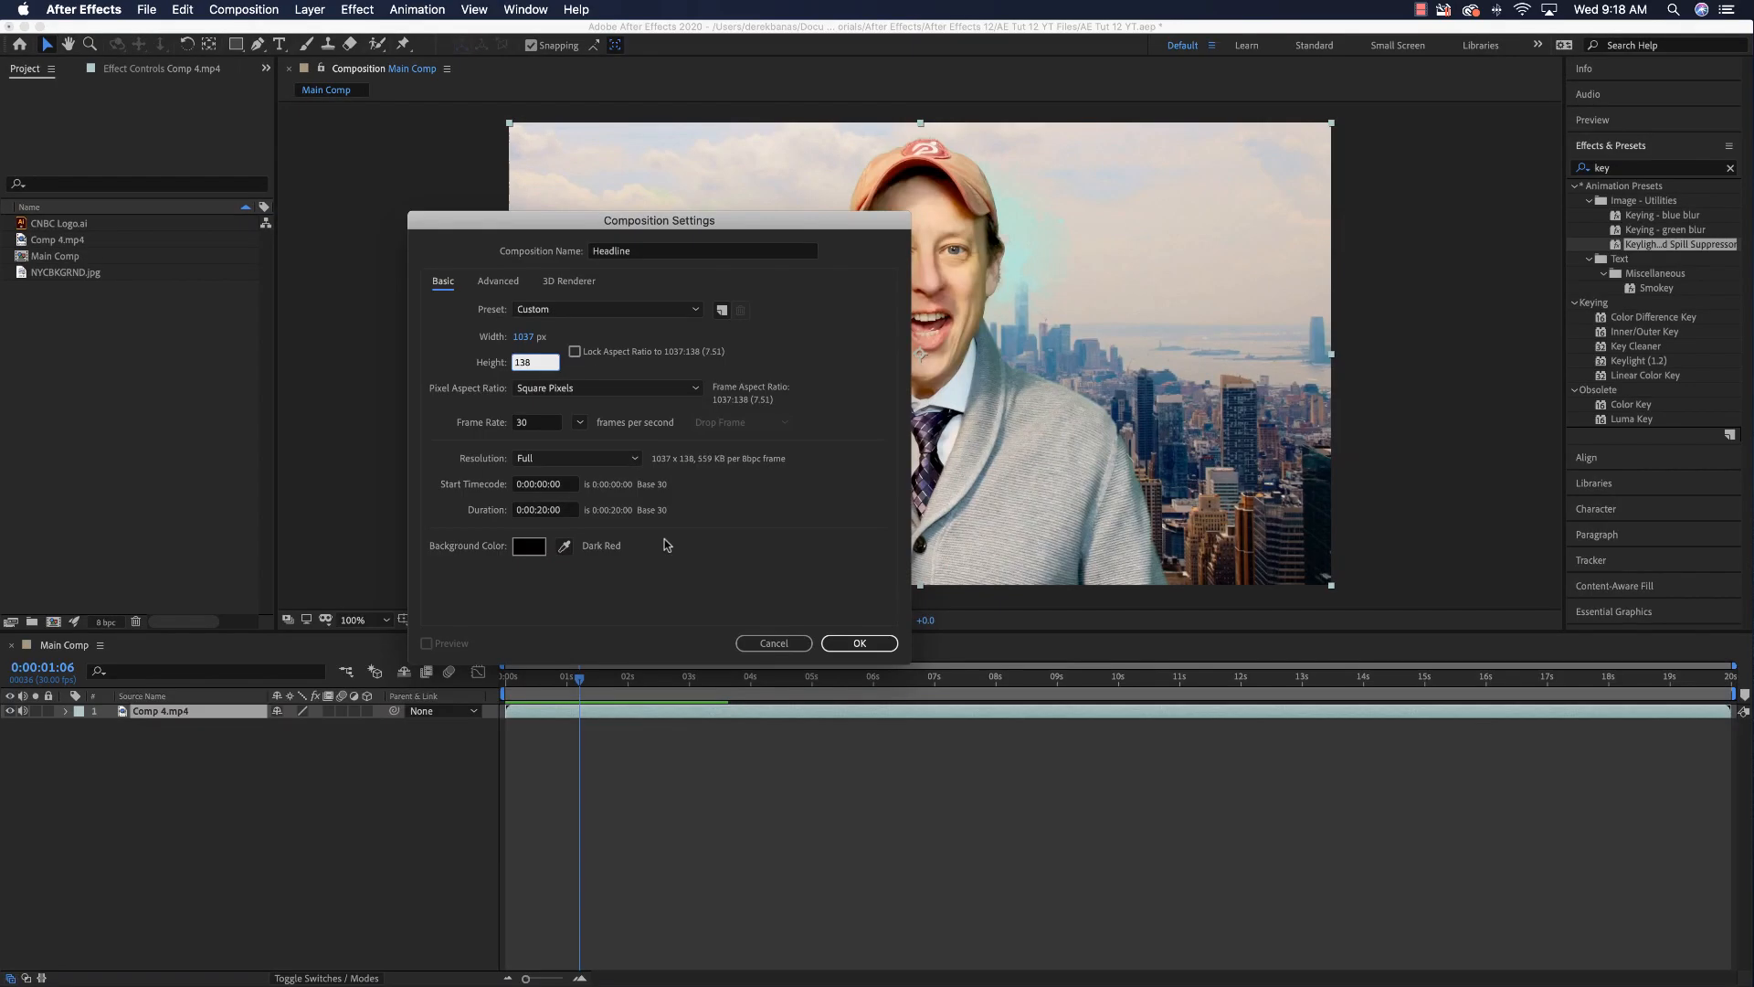
{"action": "left_click", "coordinate": [842, 643]}
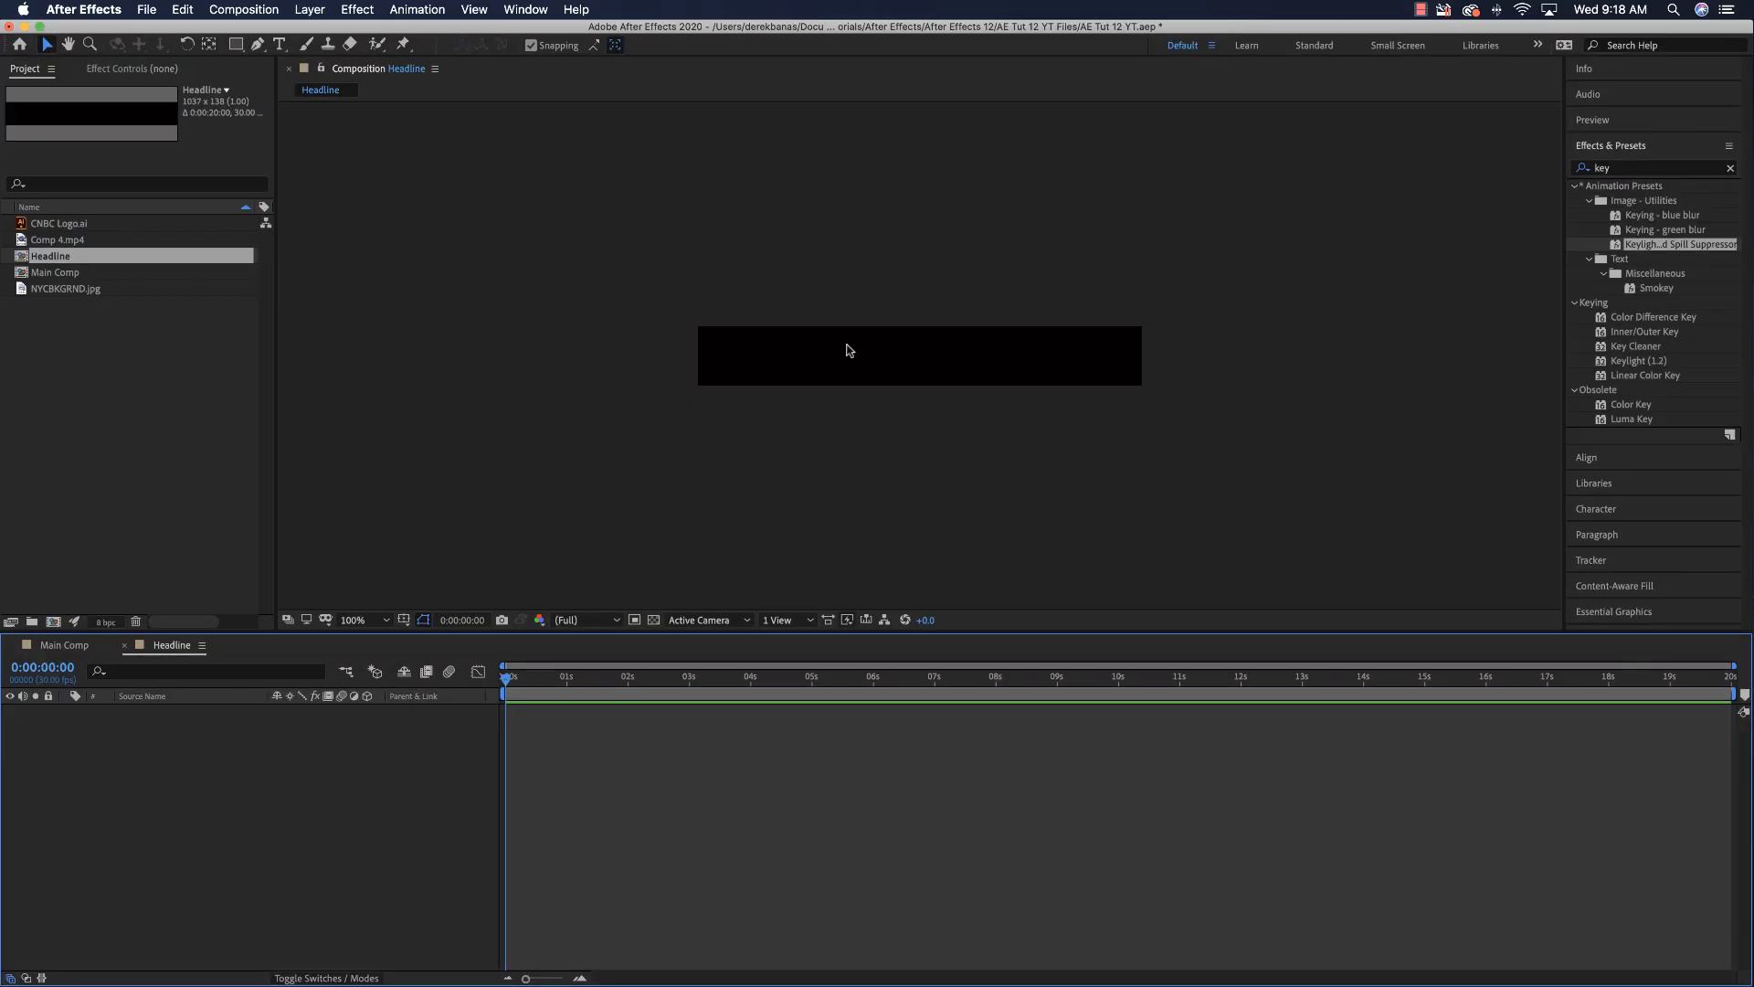
Step: Add a solid layer filling the full 1037 x 138 px frame of the Headline composition
{"action": "key", "text": "period"}
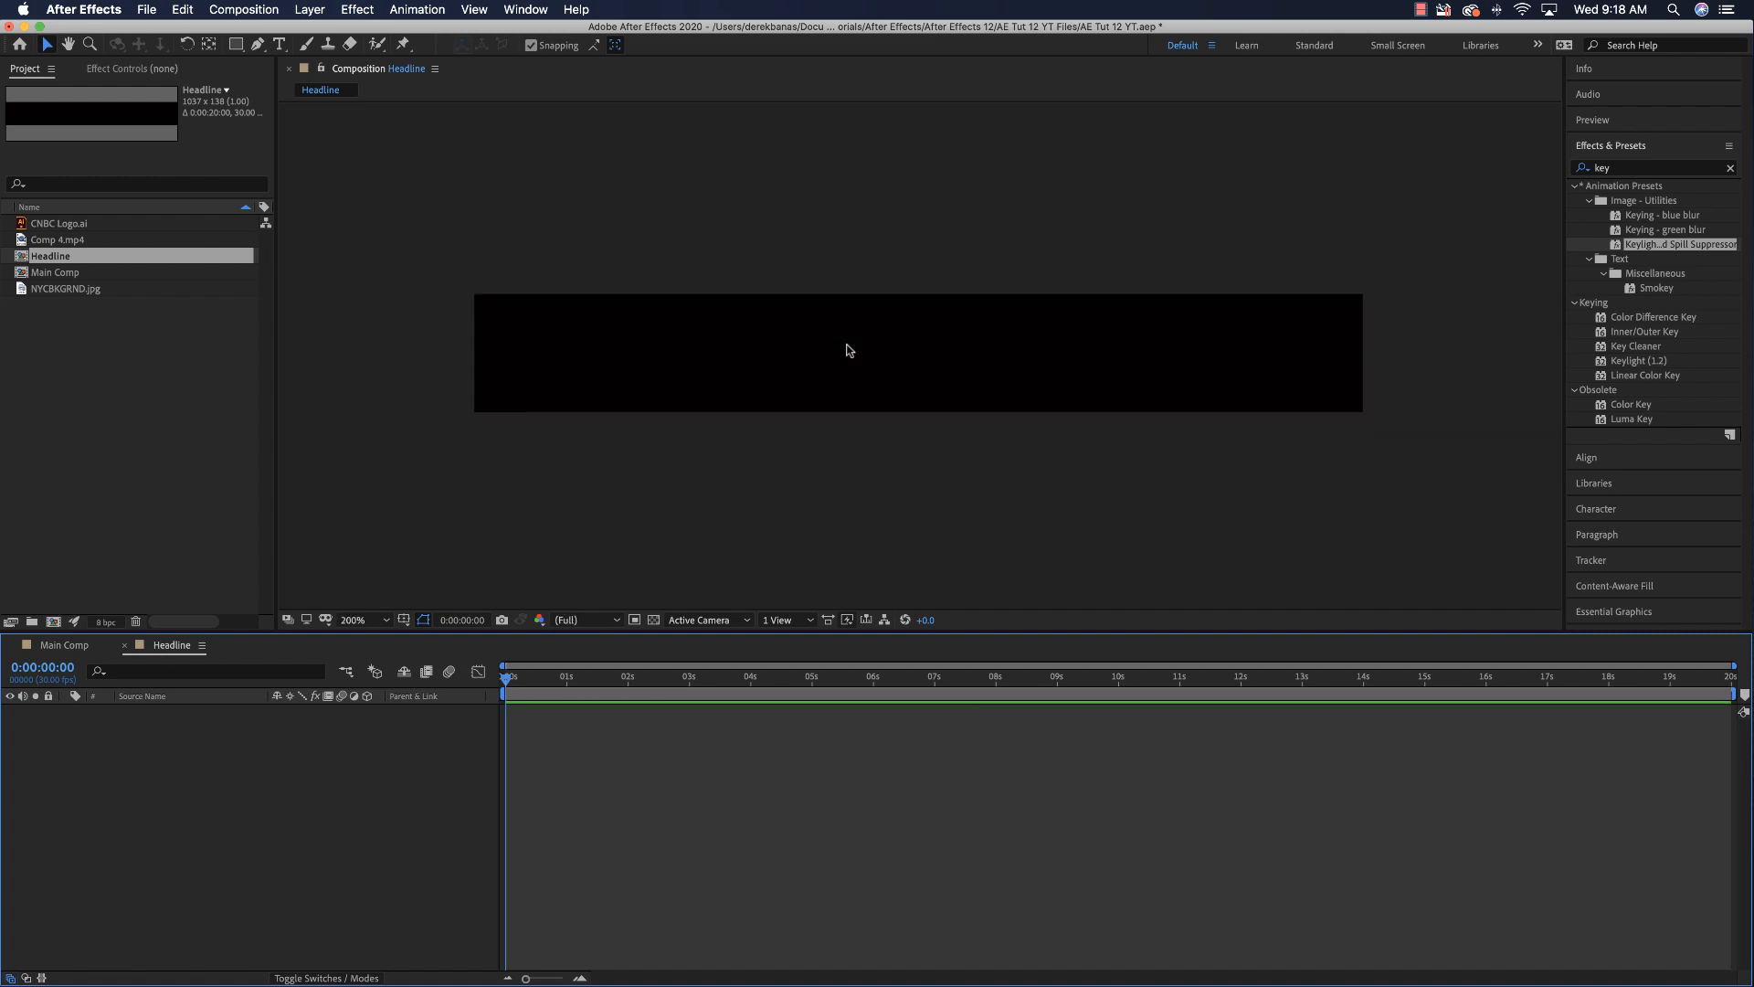
{"action": "right_click", "coordinate": [174, 788]}
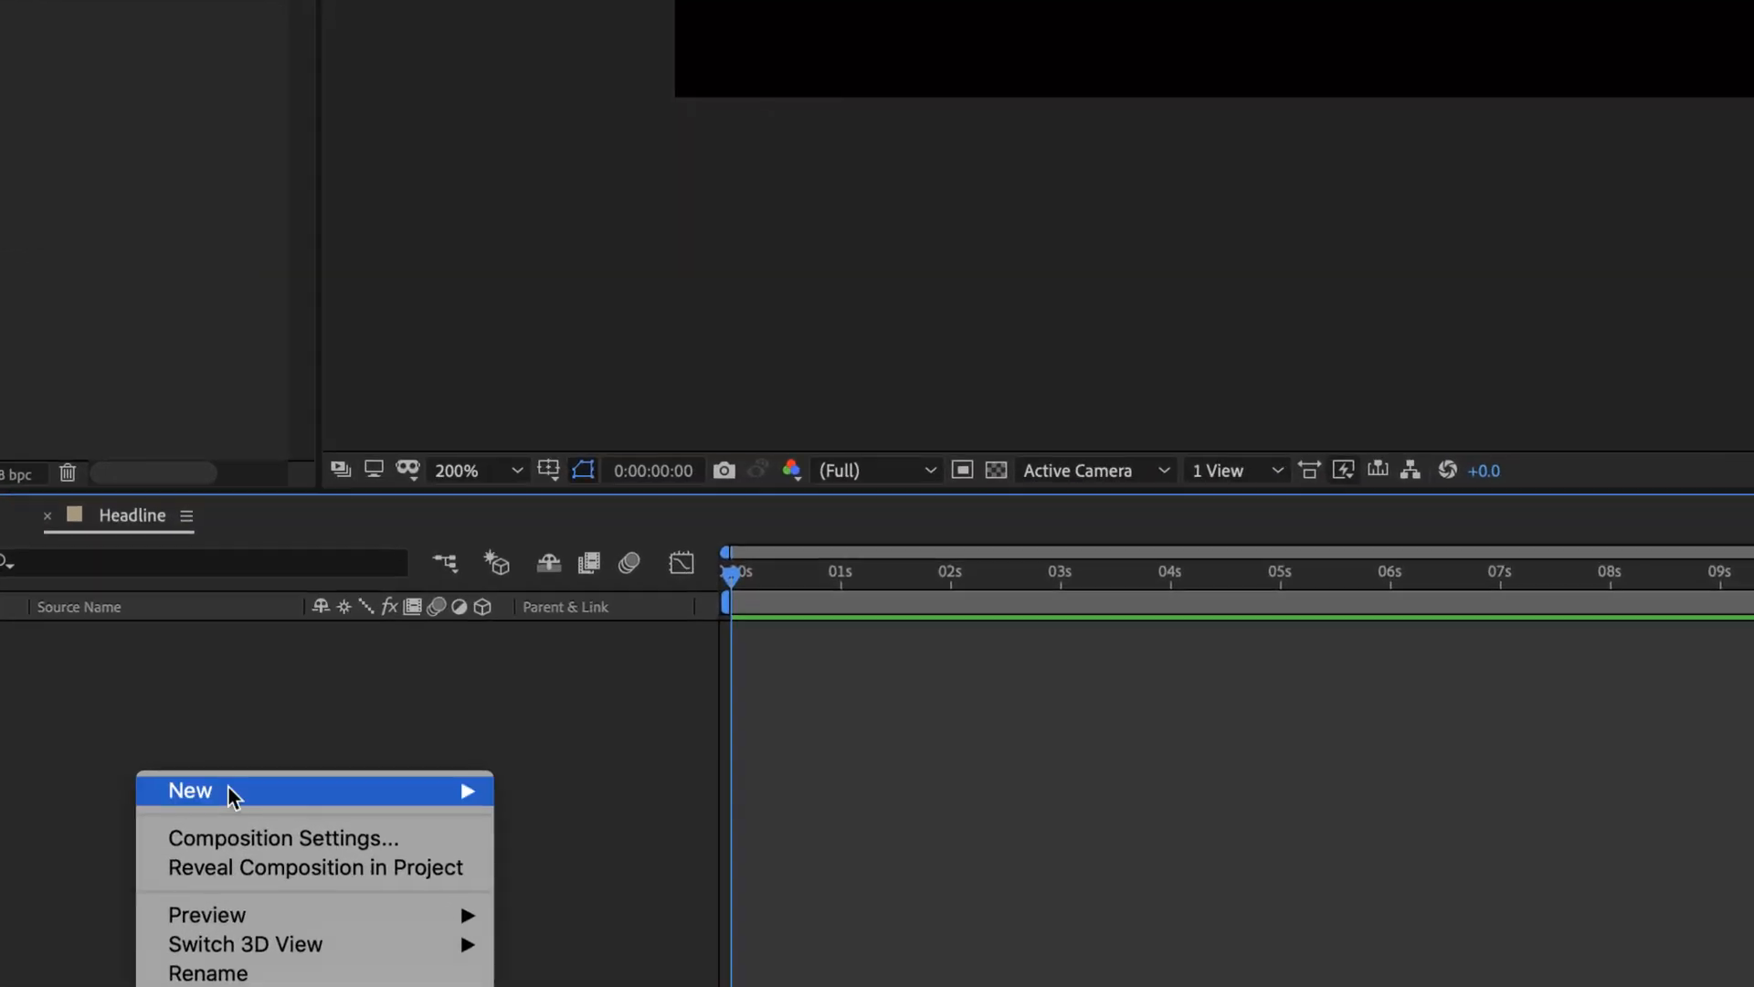
{"action": "mouse_move", "coordinate": [230, 795]}
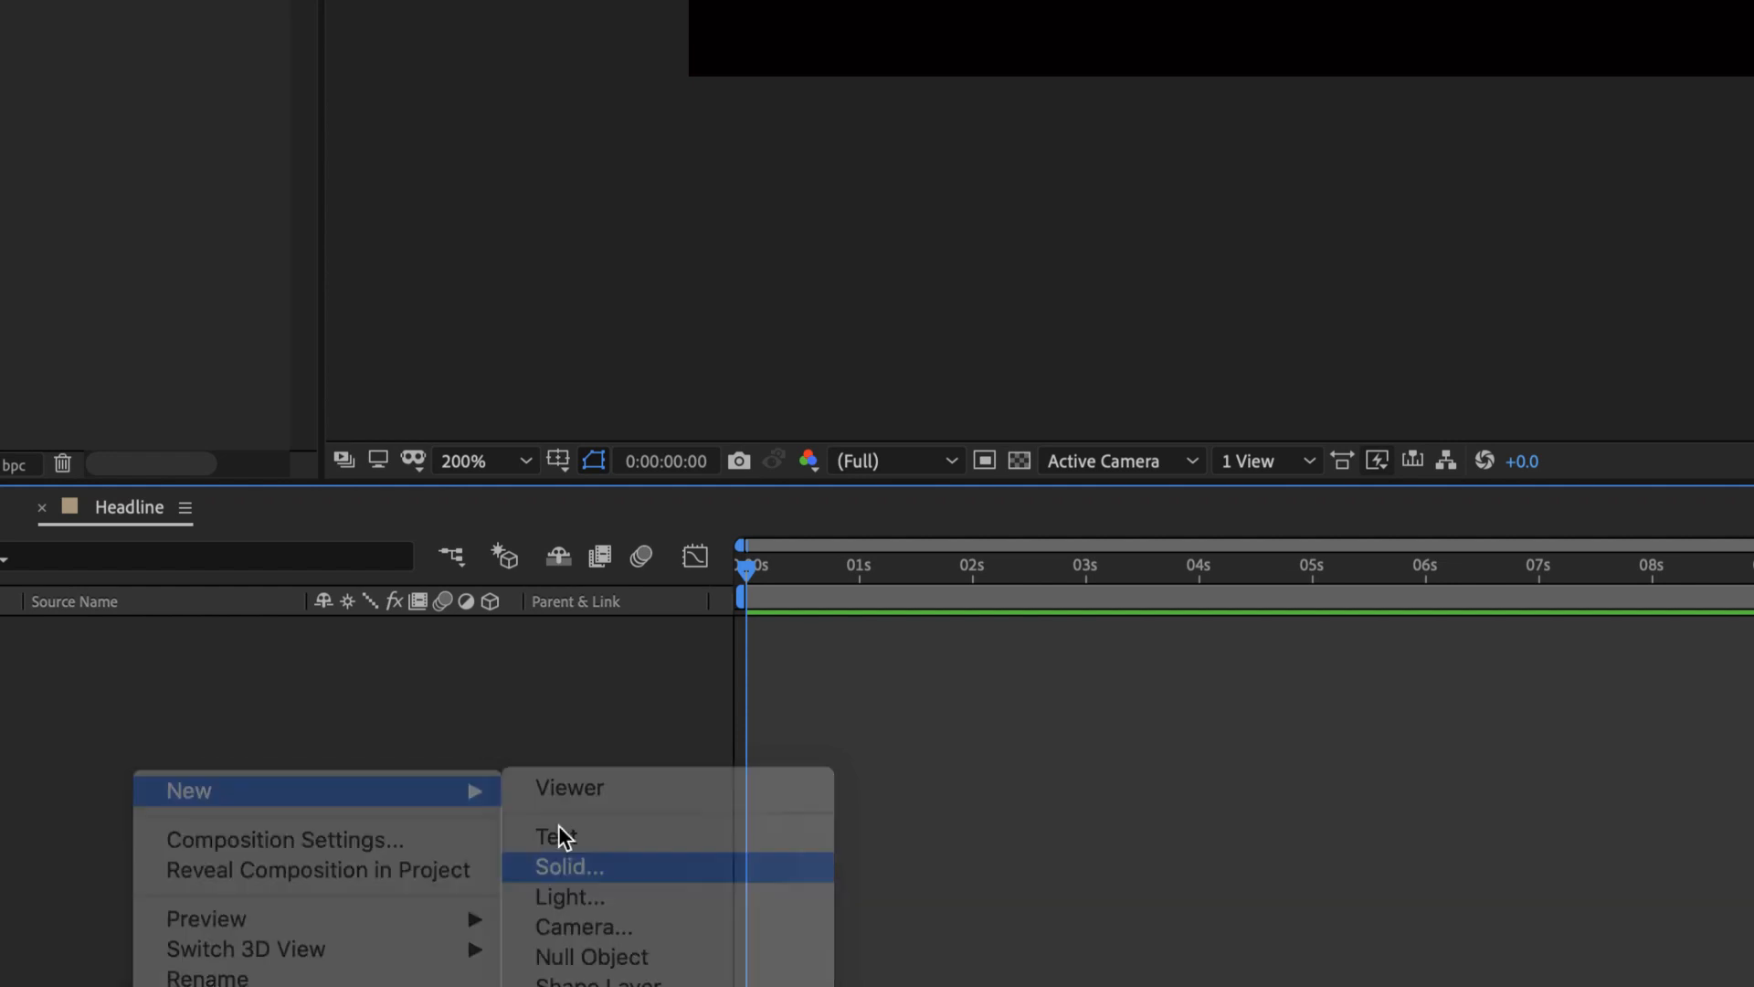
{"action": "left_click", "coordinate": [569, 866]}
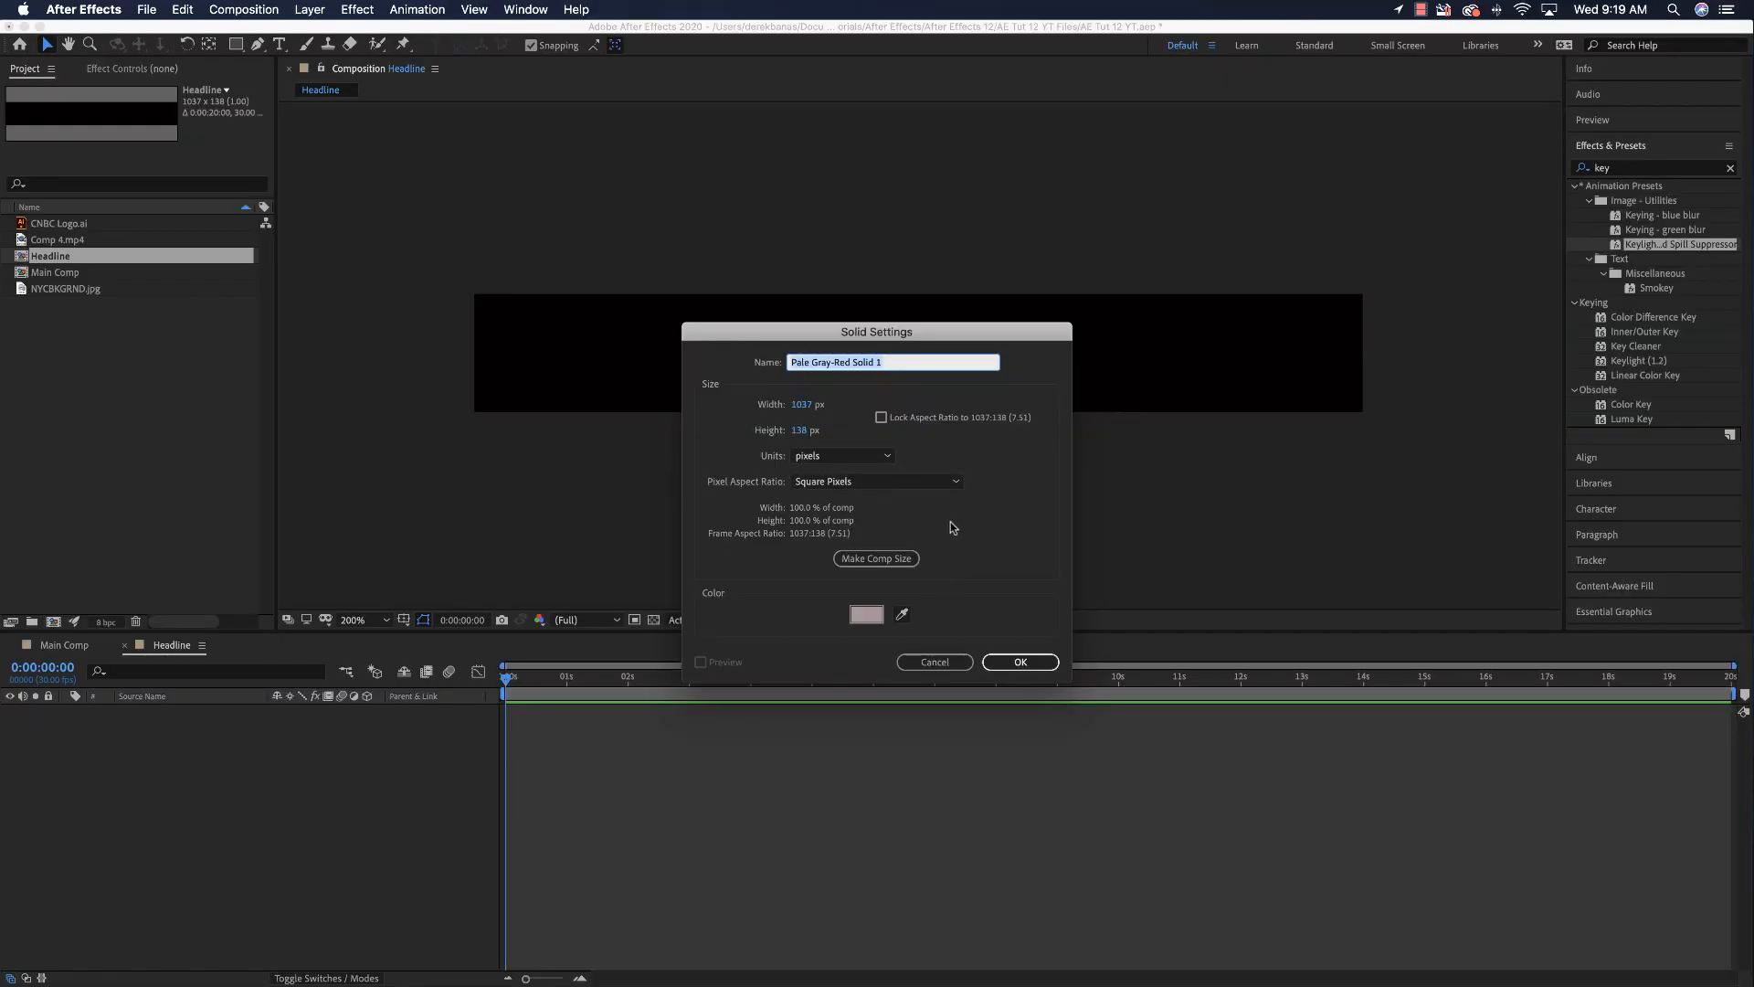
{"action": "left_click", "coordinate": [1020, 661]}
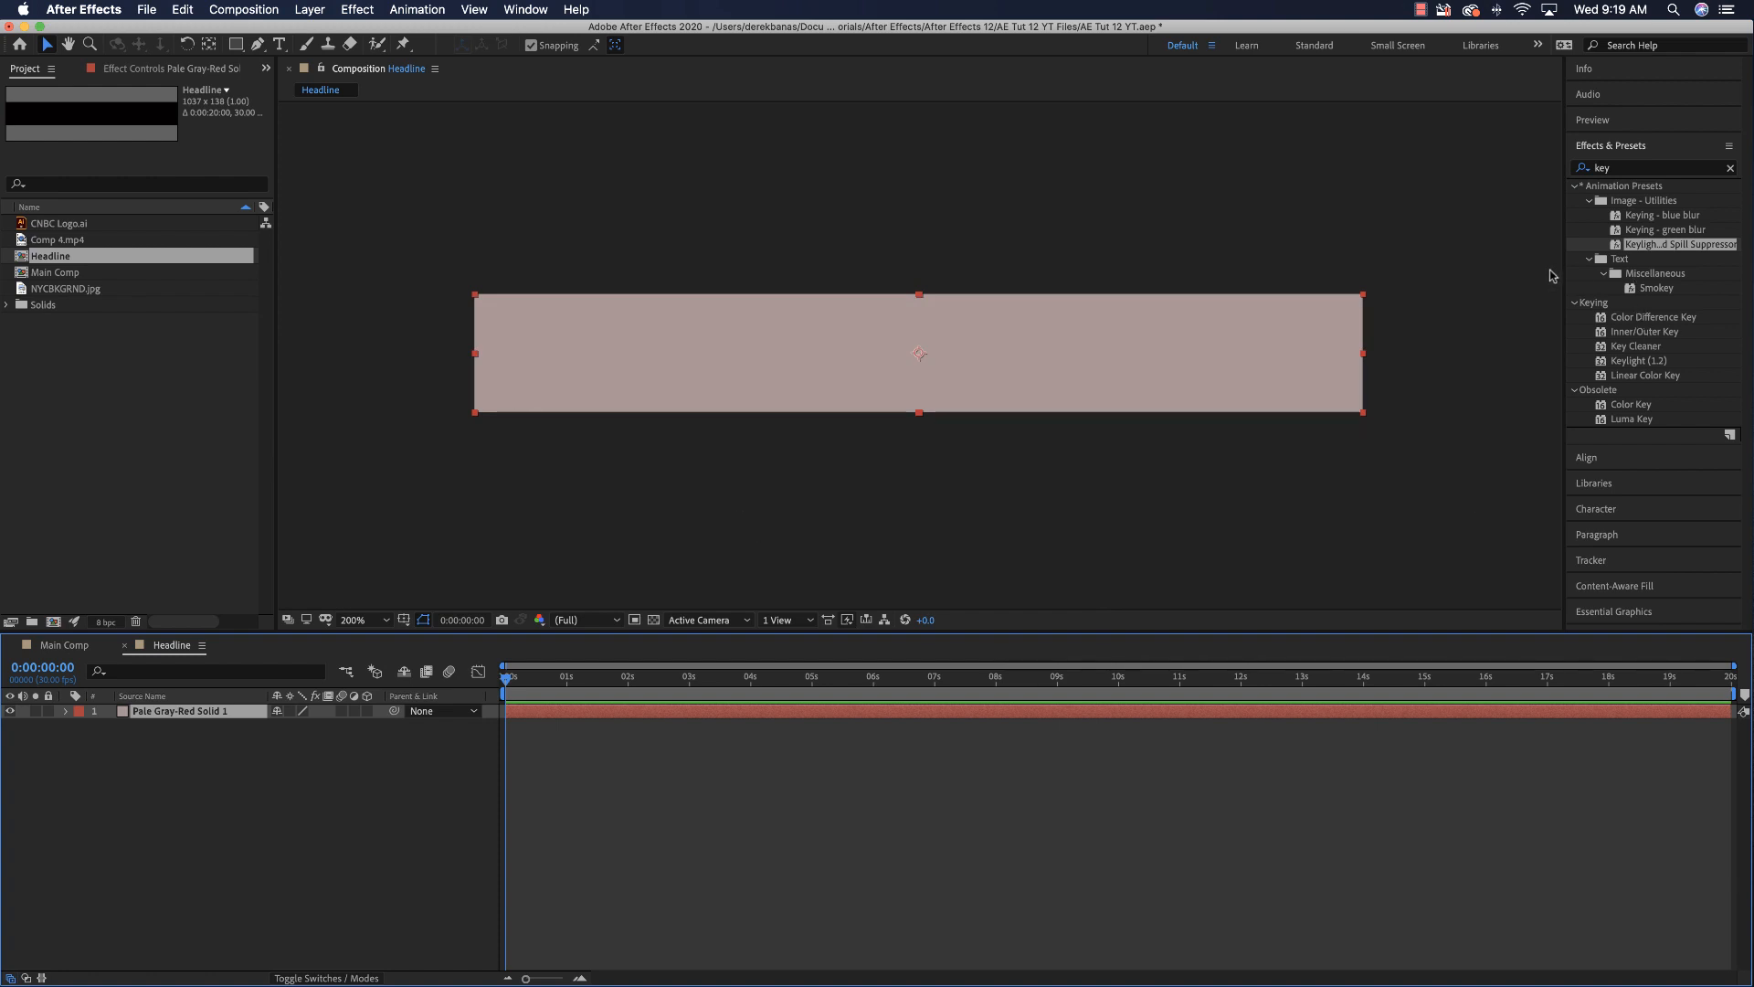
Step: Search the effects for "fill" and apply the Fill effect to the solid in Headline
{"action": "left_click", "coordinate": [1630, 173]}
{"action": "double_click", "coordinate": [1628, 171]}
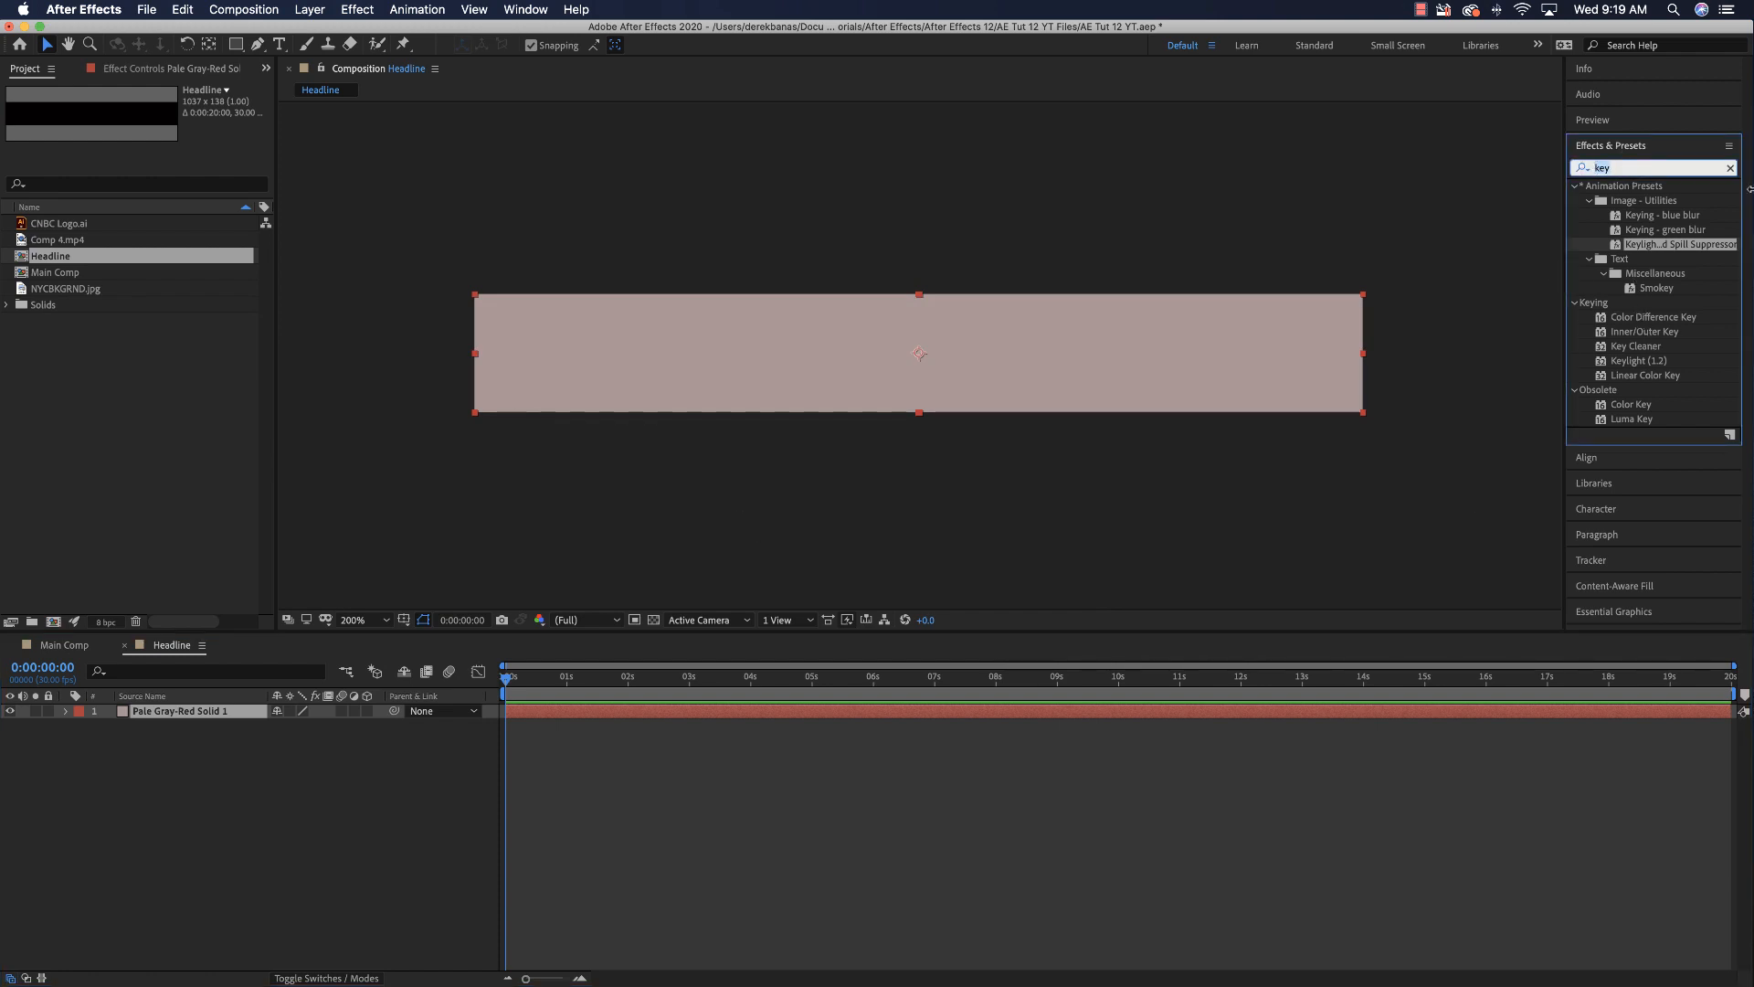
{"action": "type", "text": "fill"}
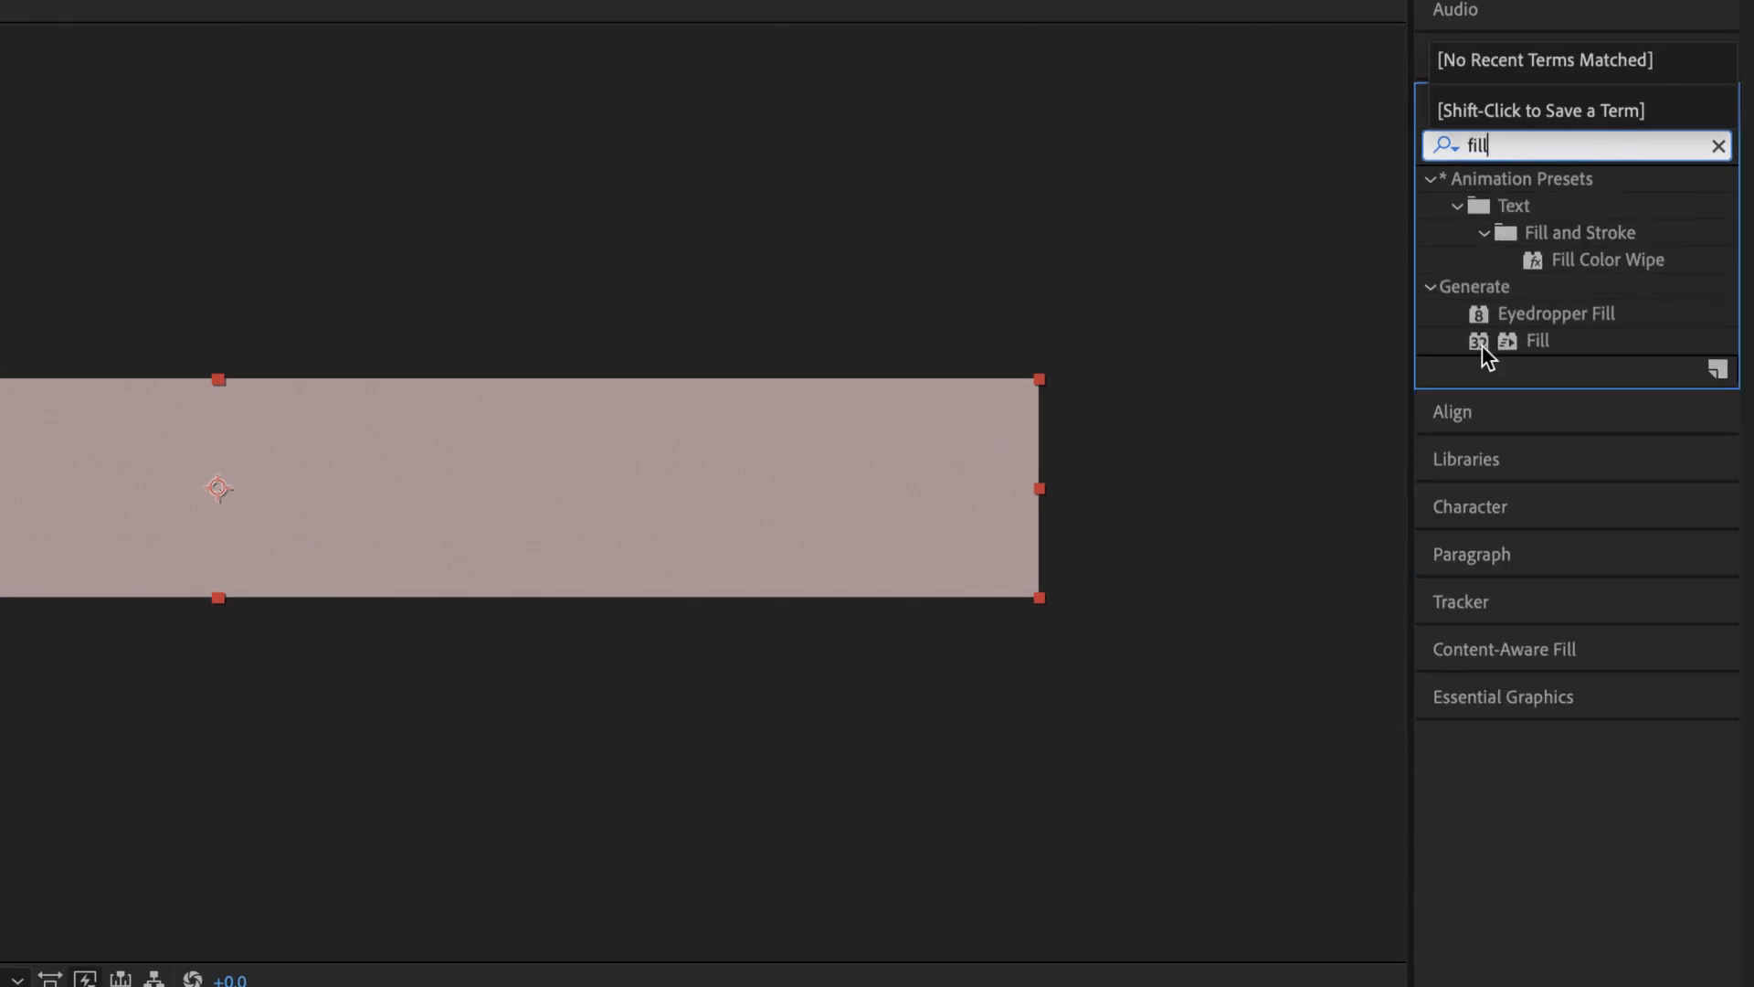
{"action": "left_click_drag", "start_coordinate": [1481, 343], "coordinate": [719, 472]}
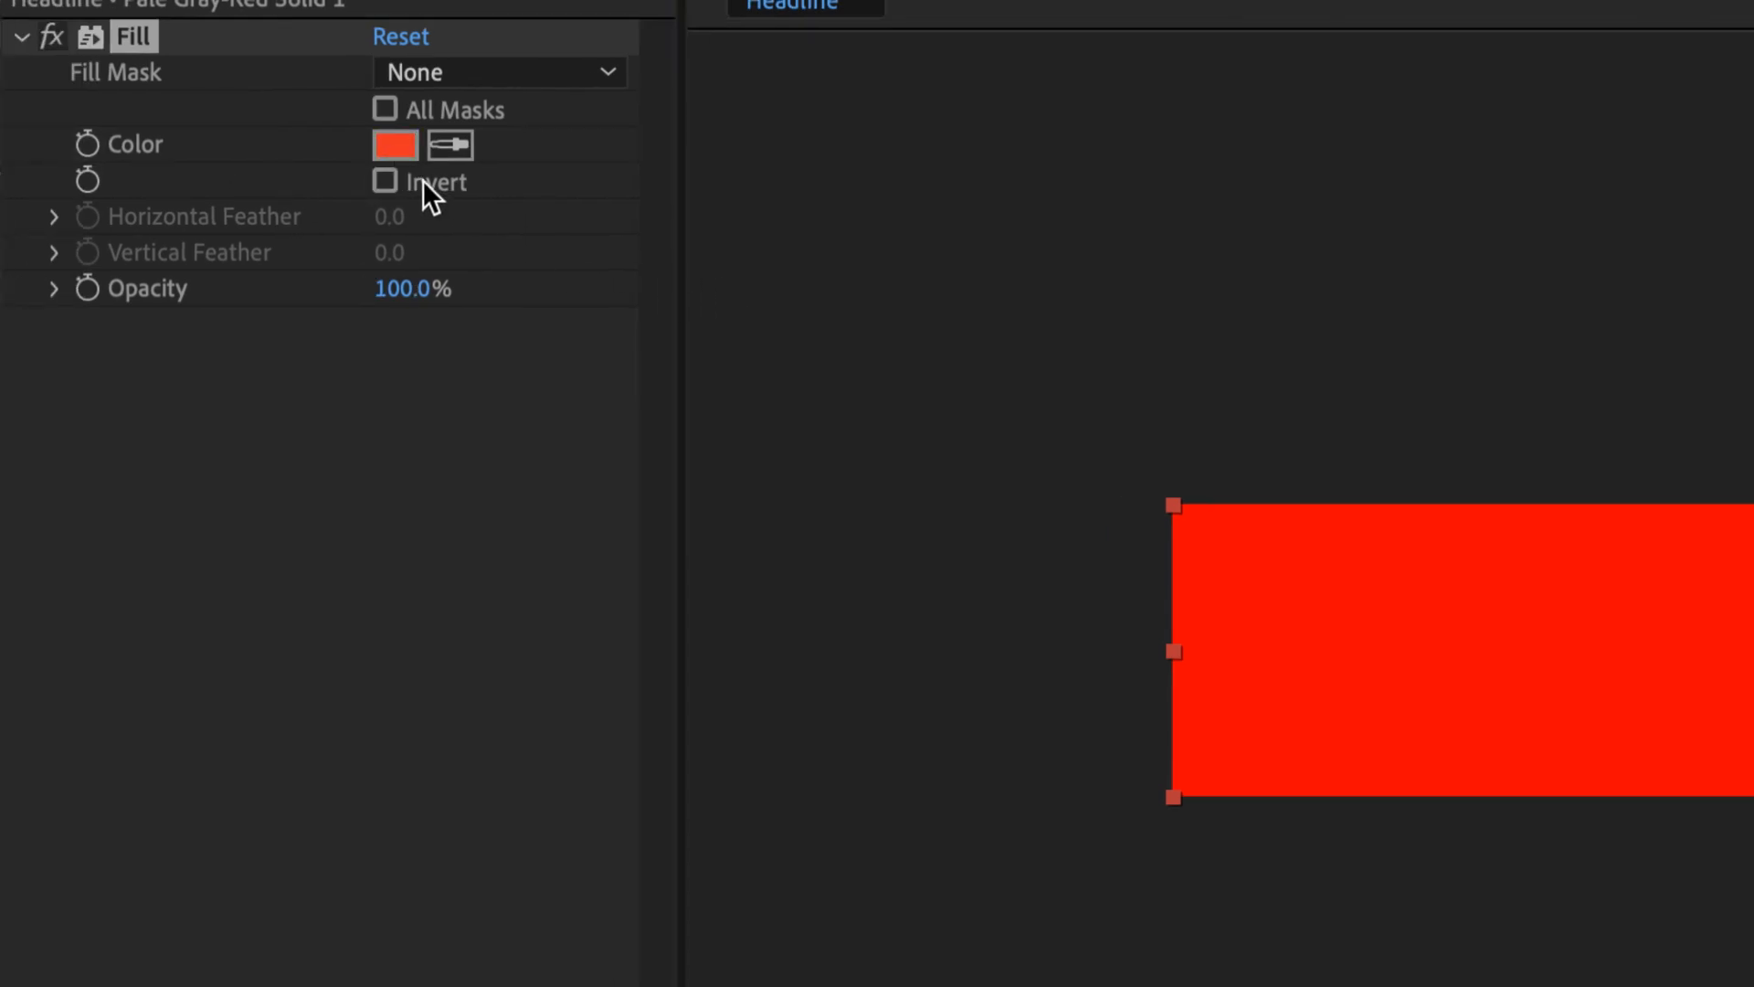
Step: Set the Fill effect's color on the Headline solid to green 0B8605
{"action": "left_click", "coordinate": [391, 144]}
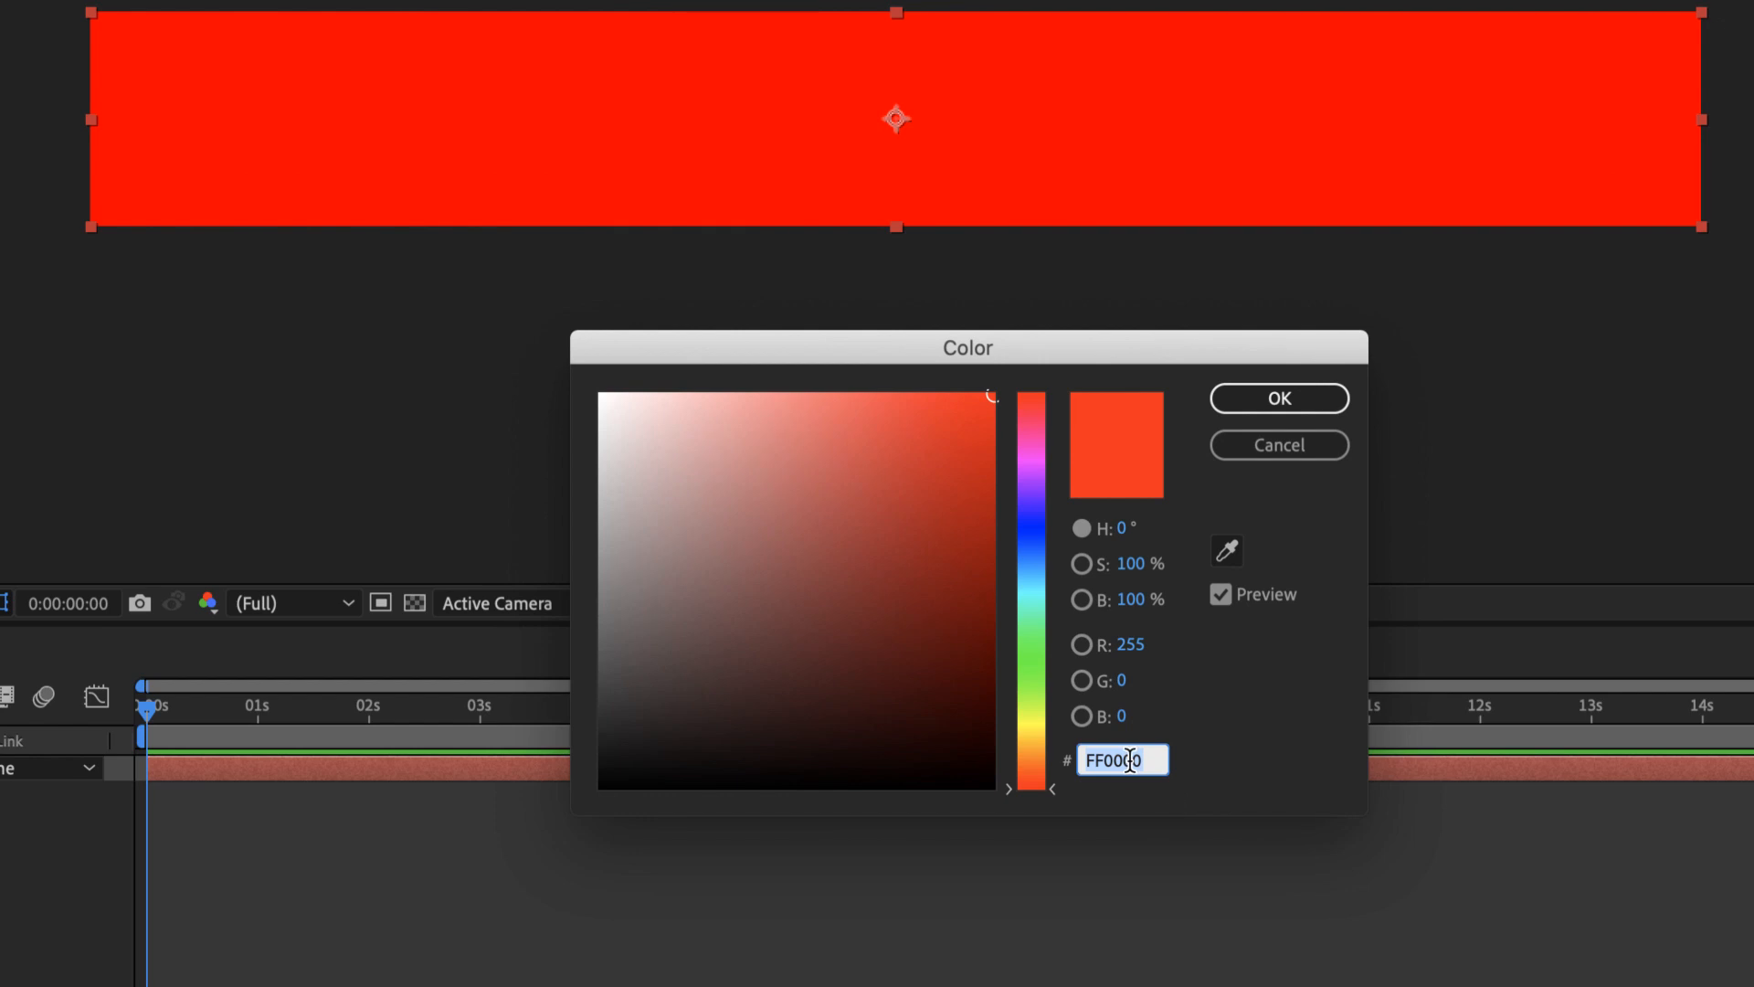
{"action": "type", "text": "0"}
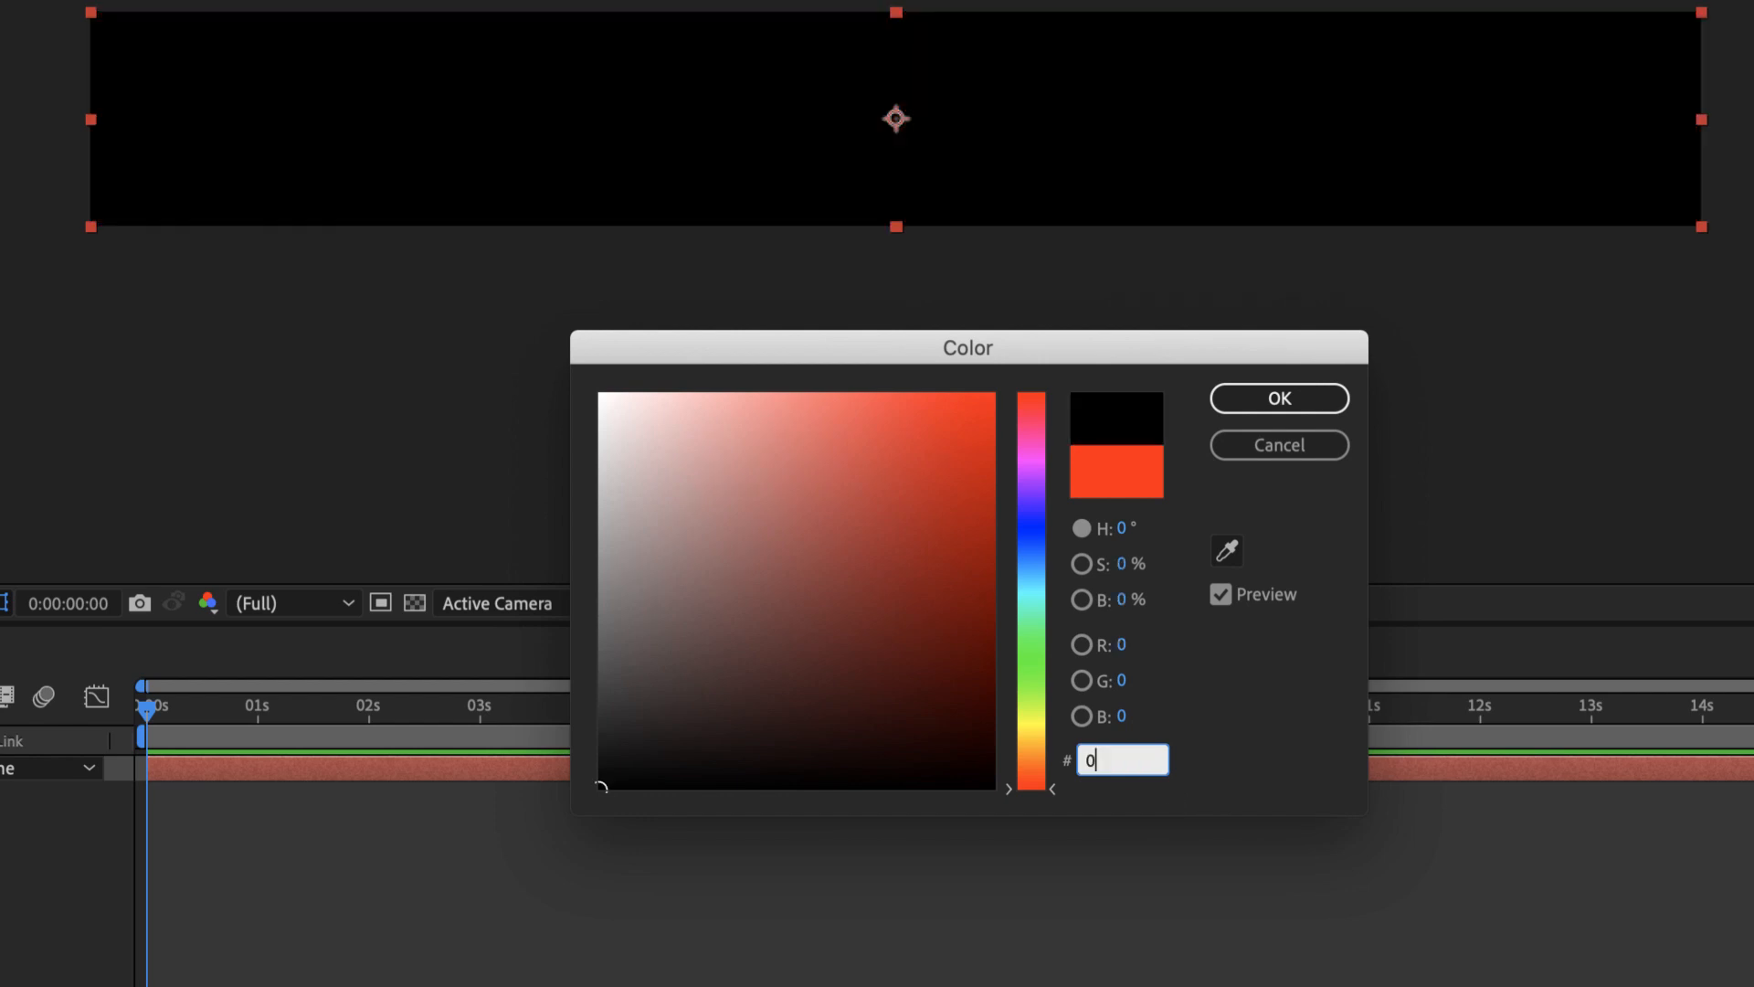
{"action": "type", "text": "B"}
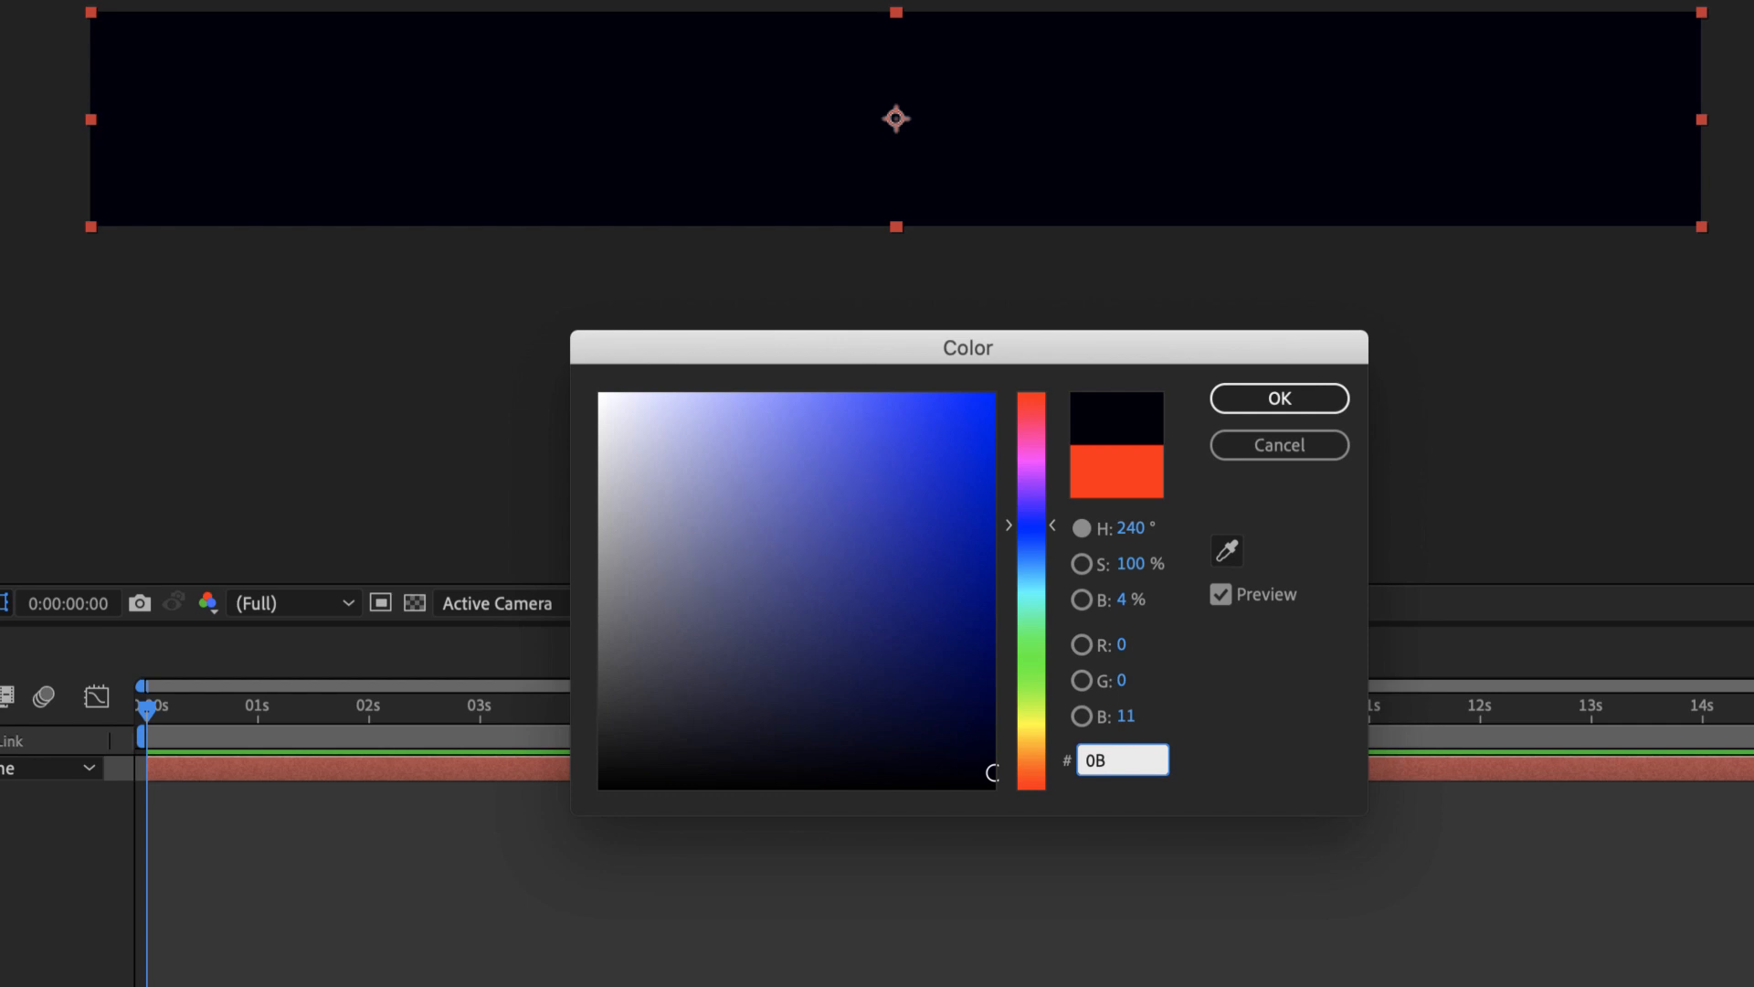
{"action": "type", "text": "8605"}
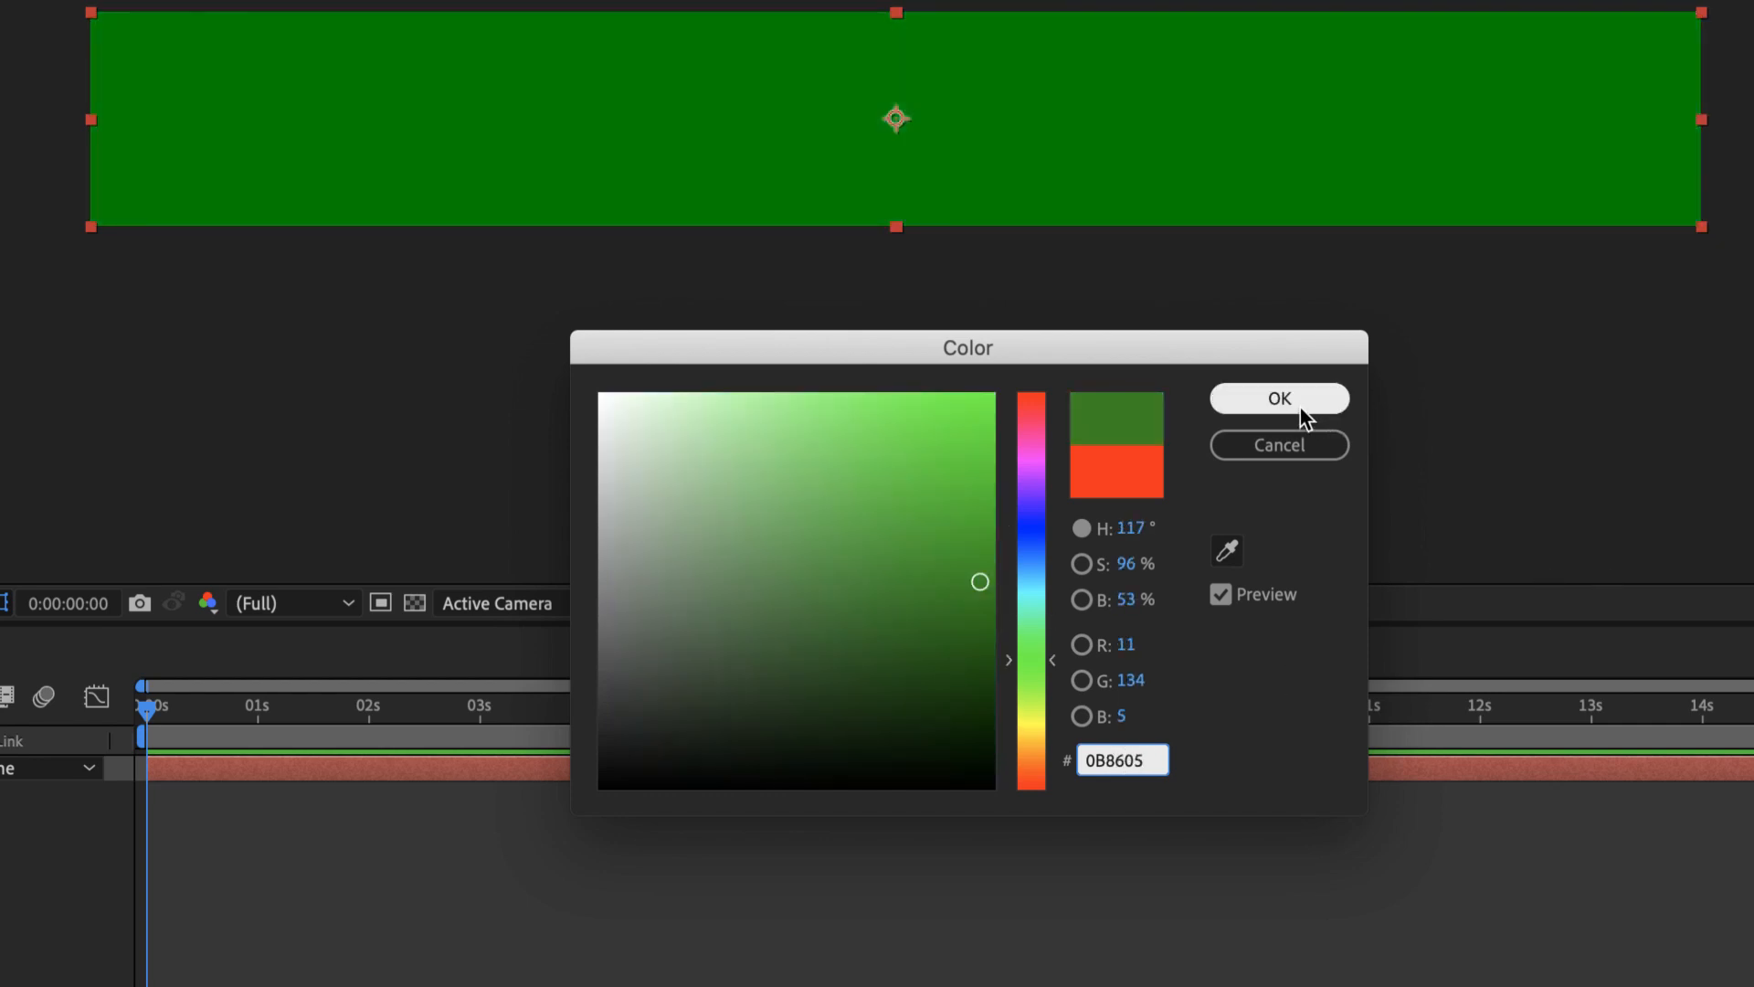
{"action": "left_click", "coordinate": [1270, 399]}
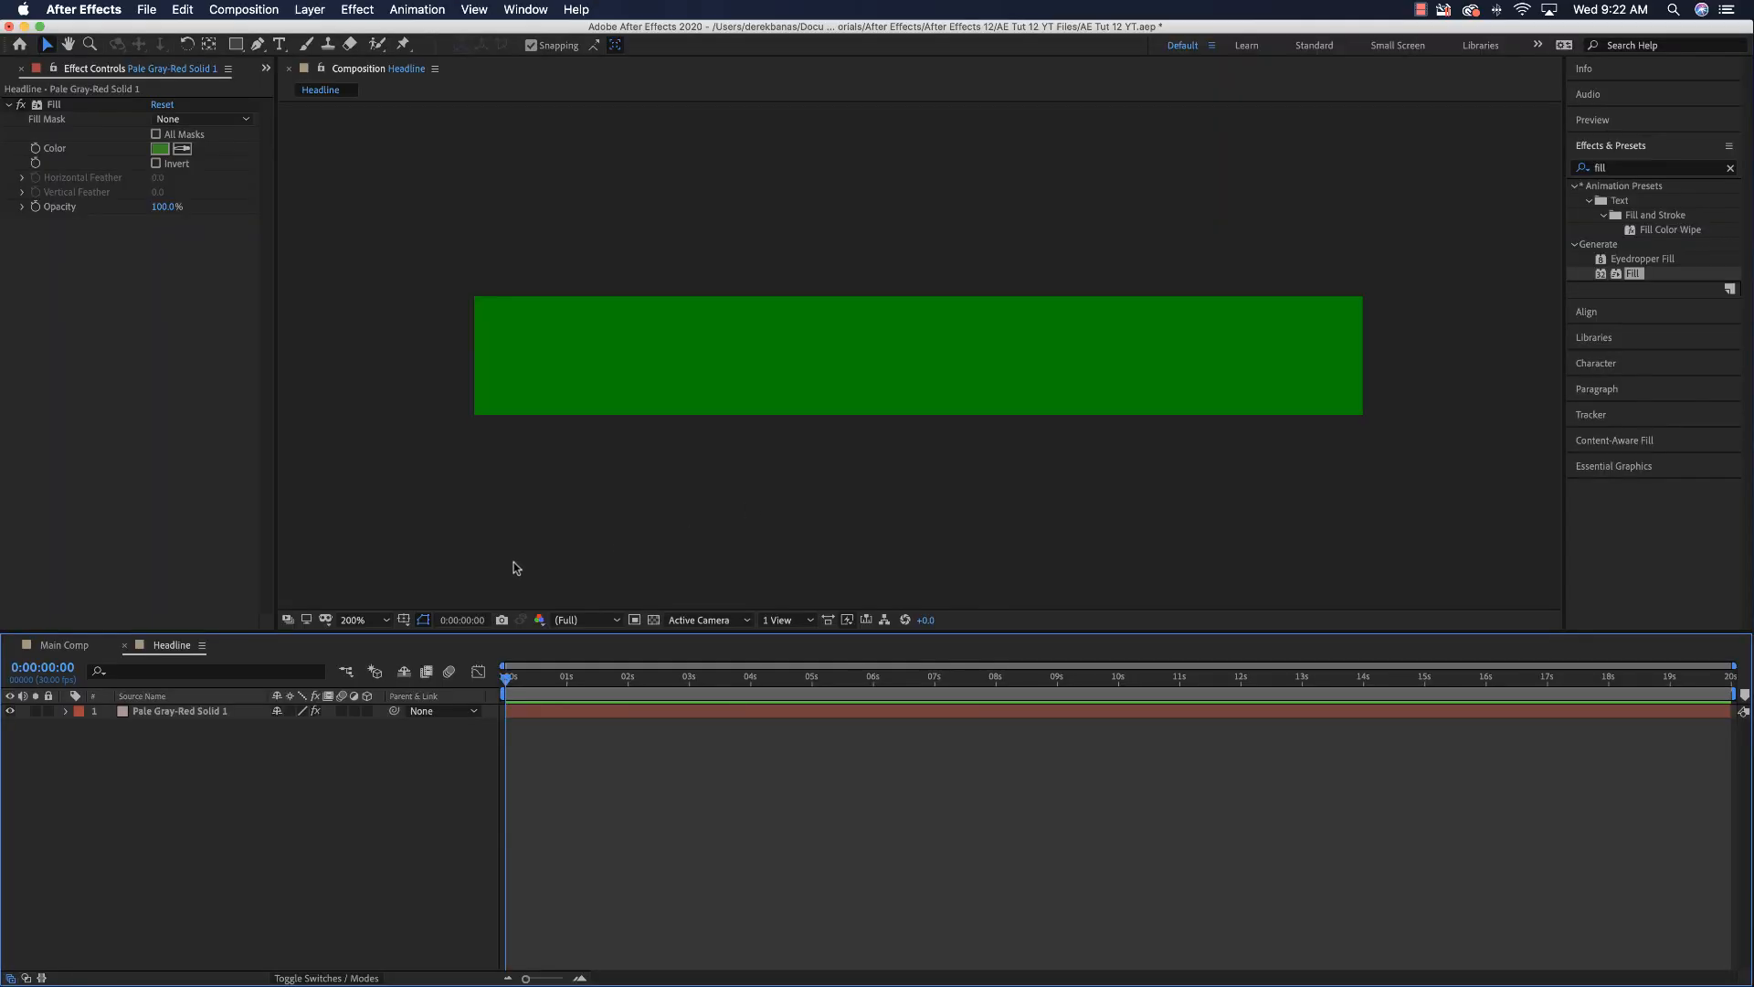
Step: With the Pen tool, start a curved mask on the green solid, running from below its lower-left corner around its right end to above its top edge
{"action": "left_click", "coordinate": [148, 712]}
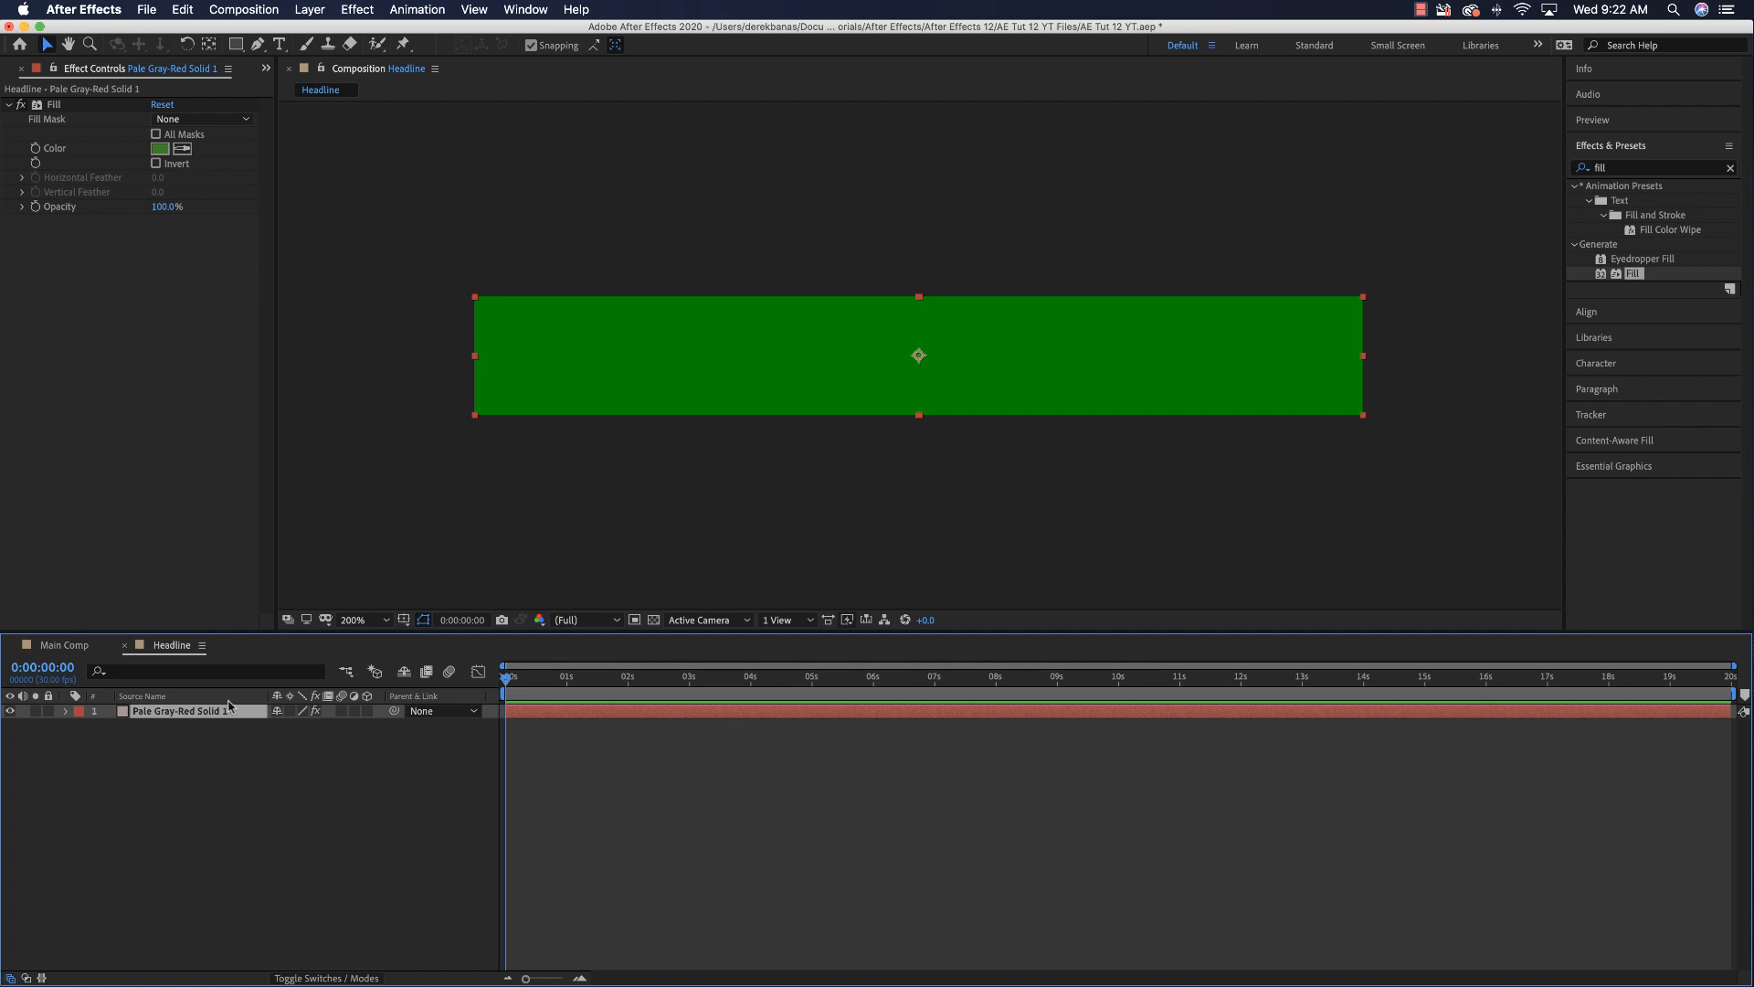
{"action": "left_click", "coordinate": [259, 46]}
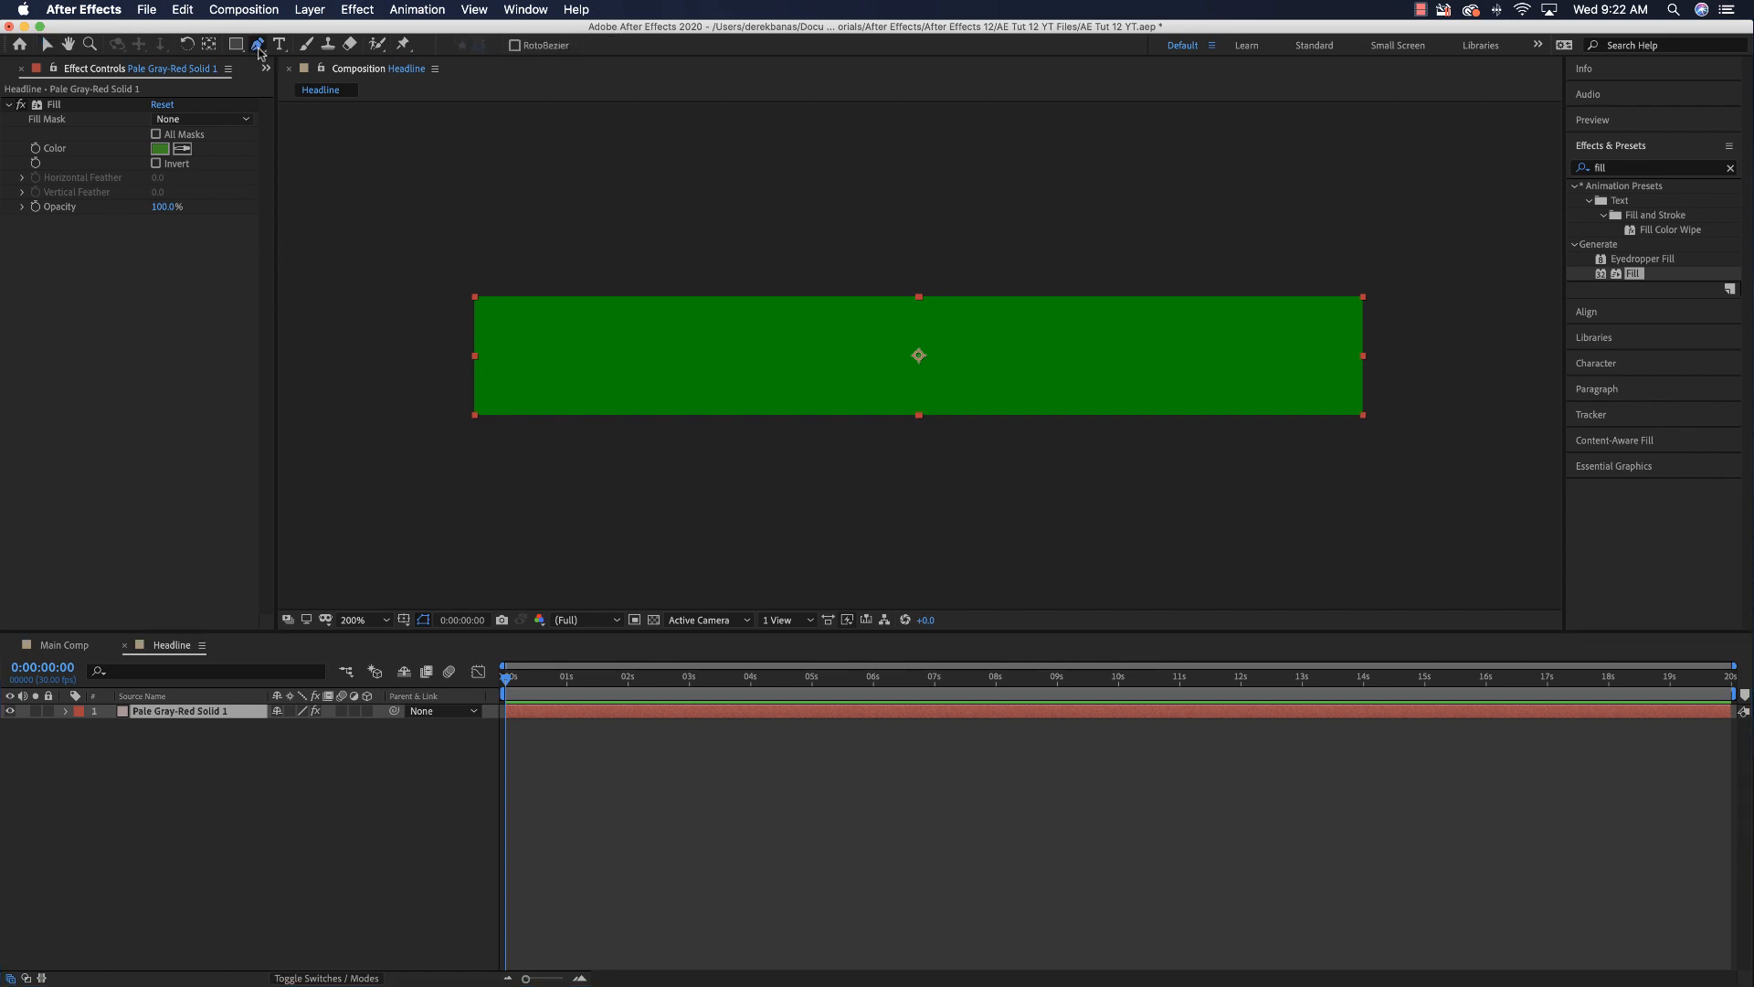
{"action": "left_click", "coordinate": [407, 453]}
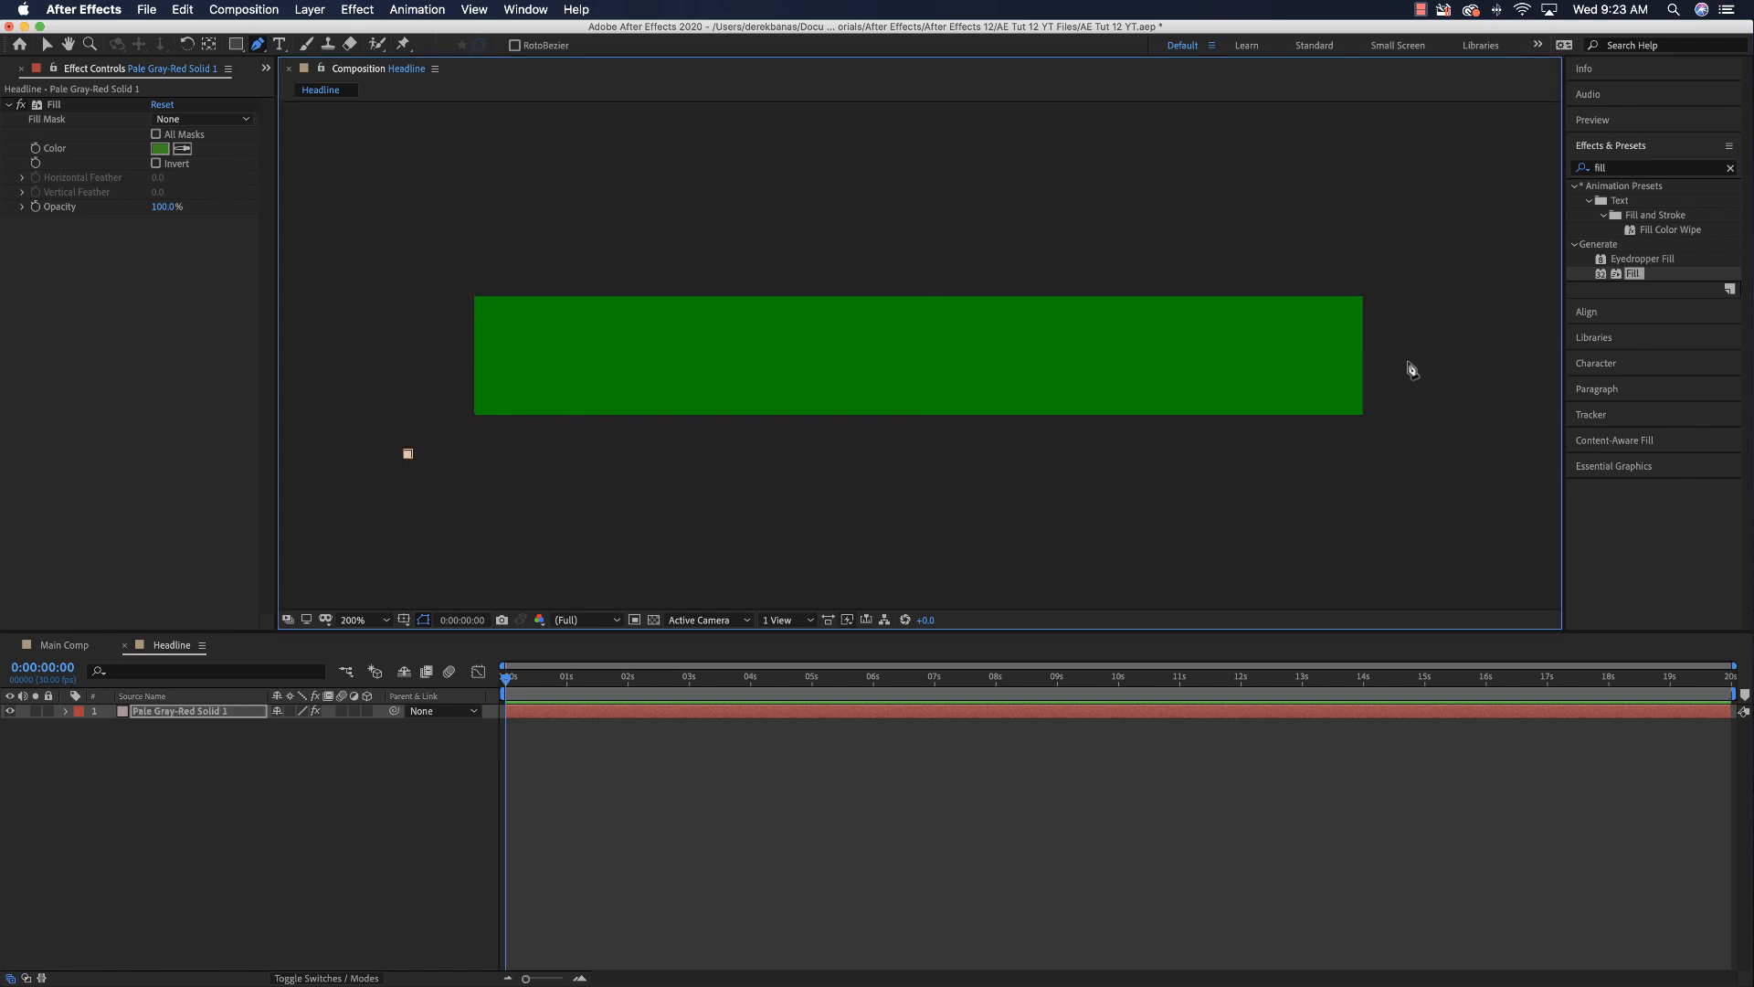
{"action": "left_click_drag", "start_coordinate": [1398, 346], "coordinate": [1492, 256]}
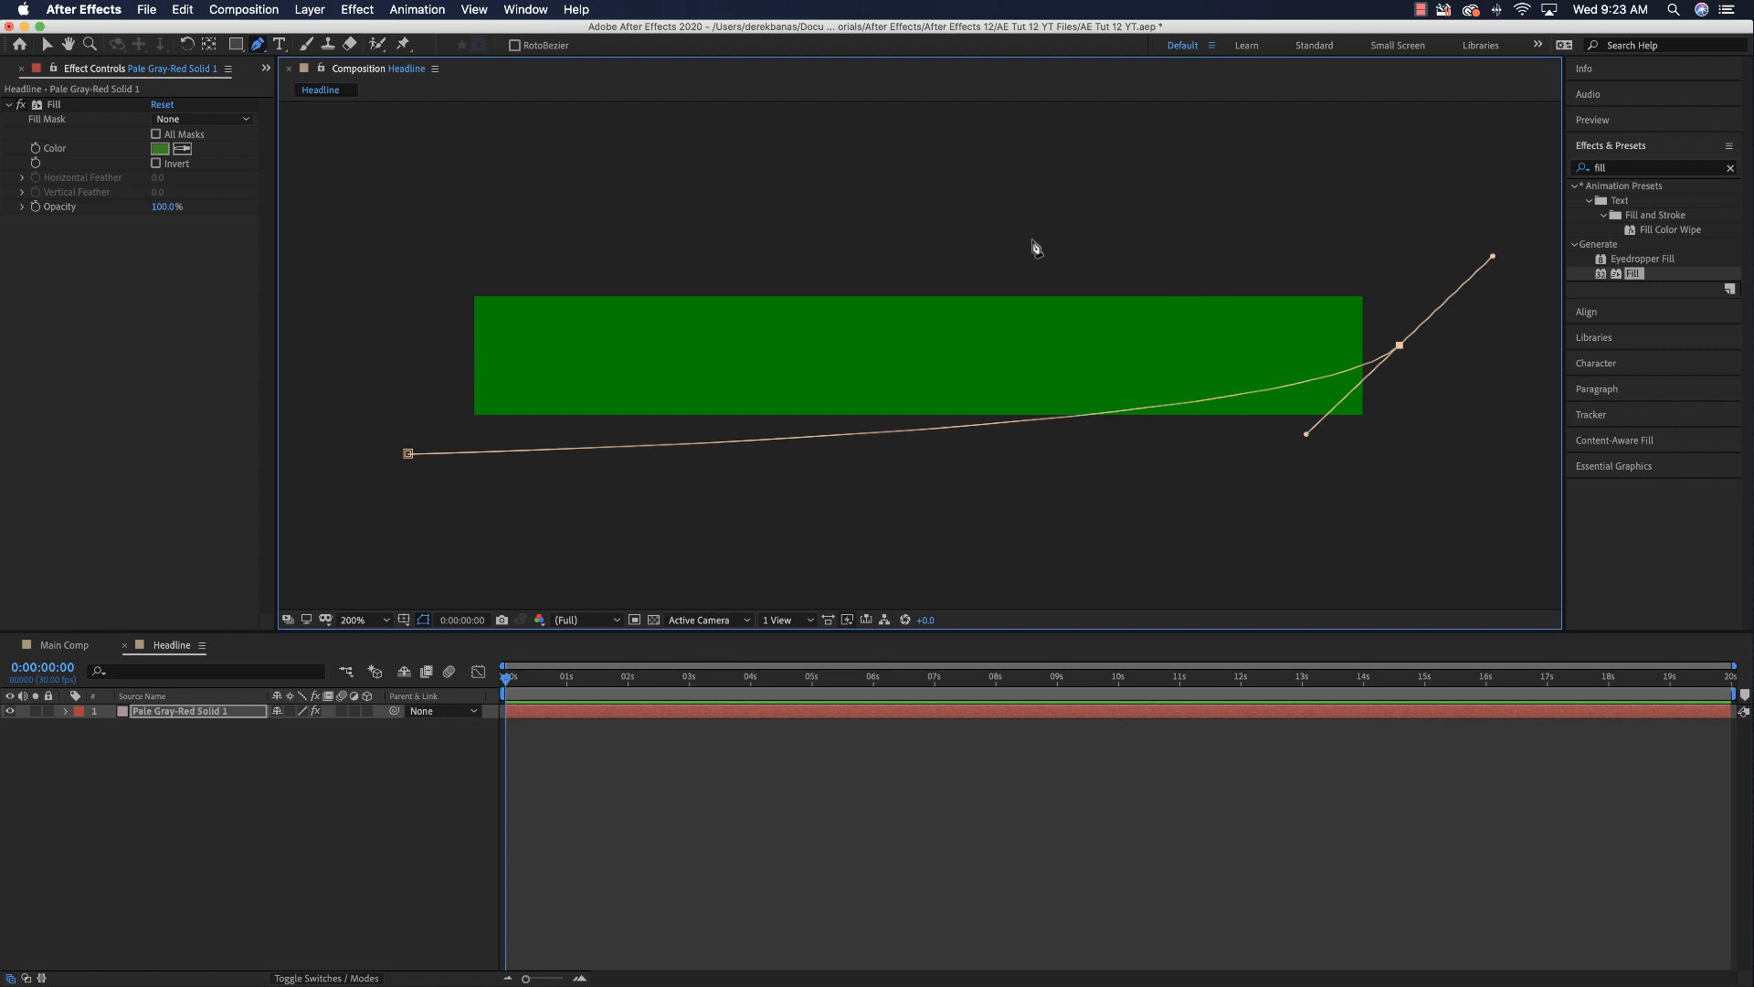
{"action": "left_click_drag", "start_coordinate": [1059, 212], "coordinate": [1265, 193]}
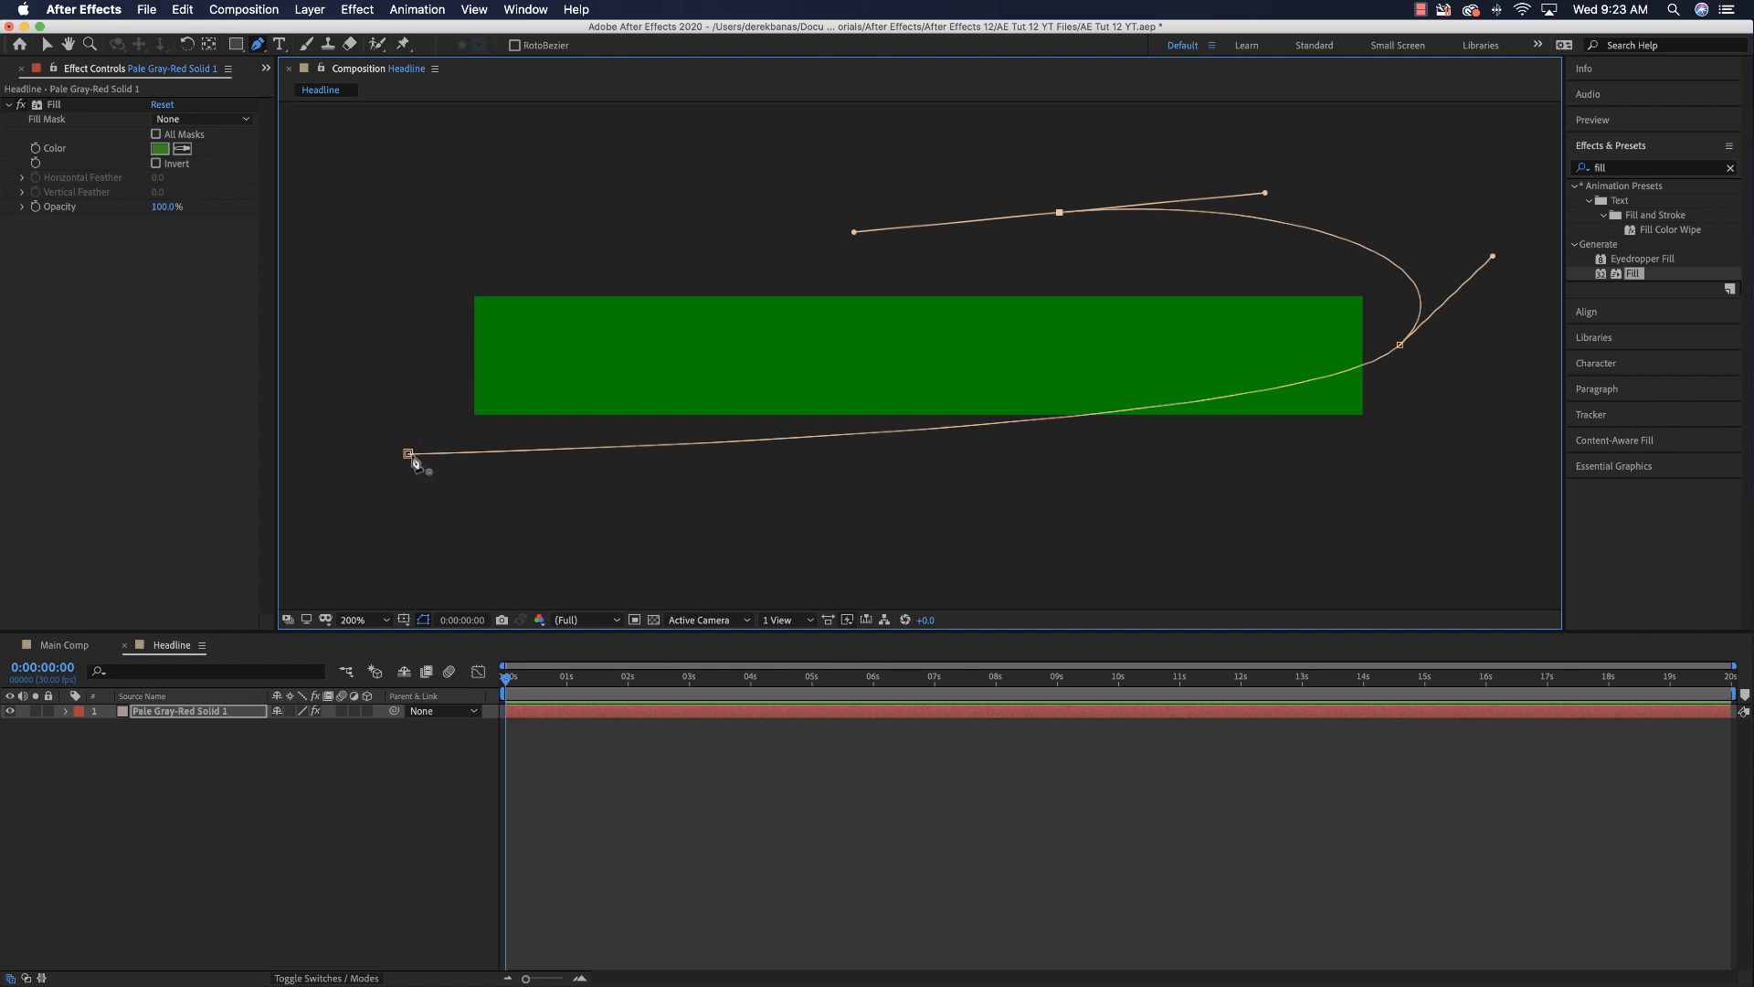
{"action": "left_click_drag", "start_coordinate": [408, 454], "coordinate": [272, 498]}
{"action": "key", "text": "super+z"}
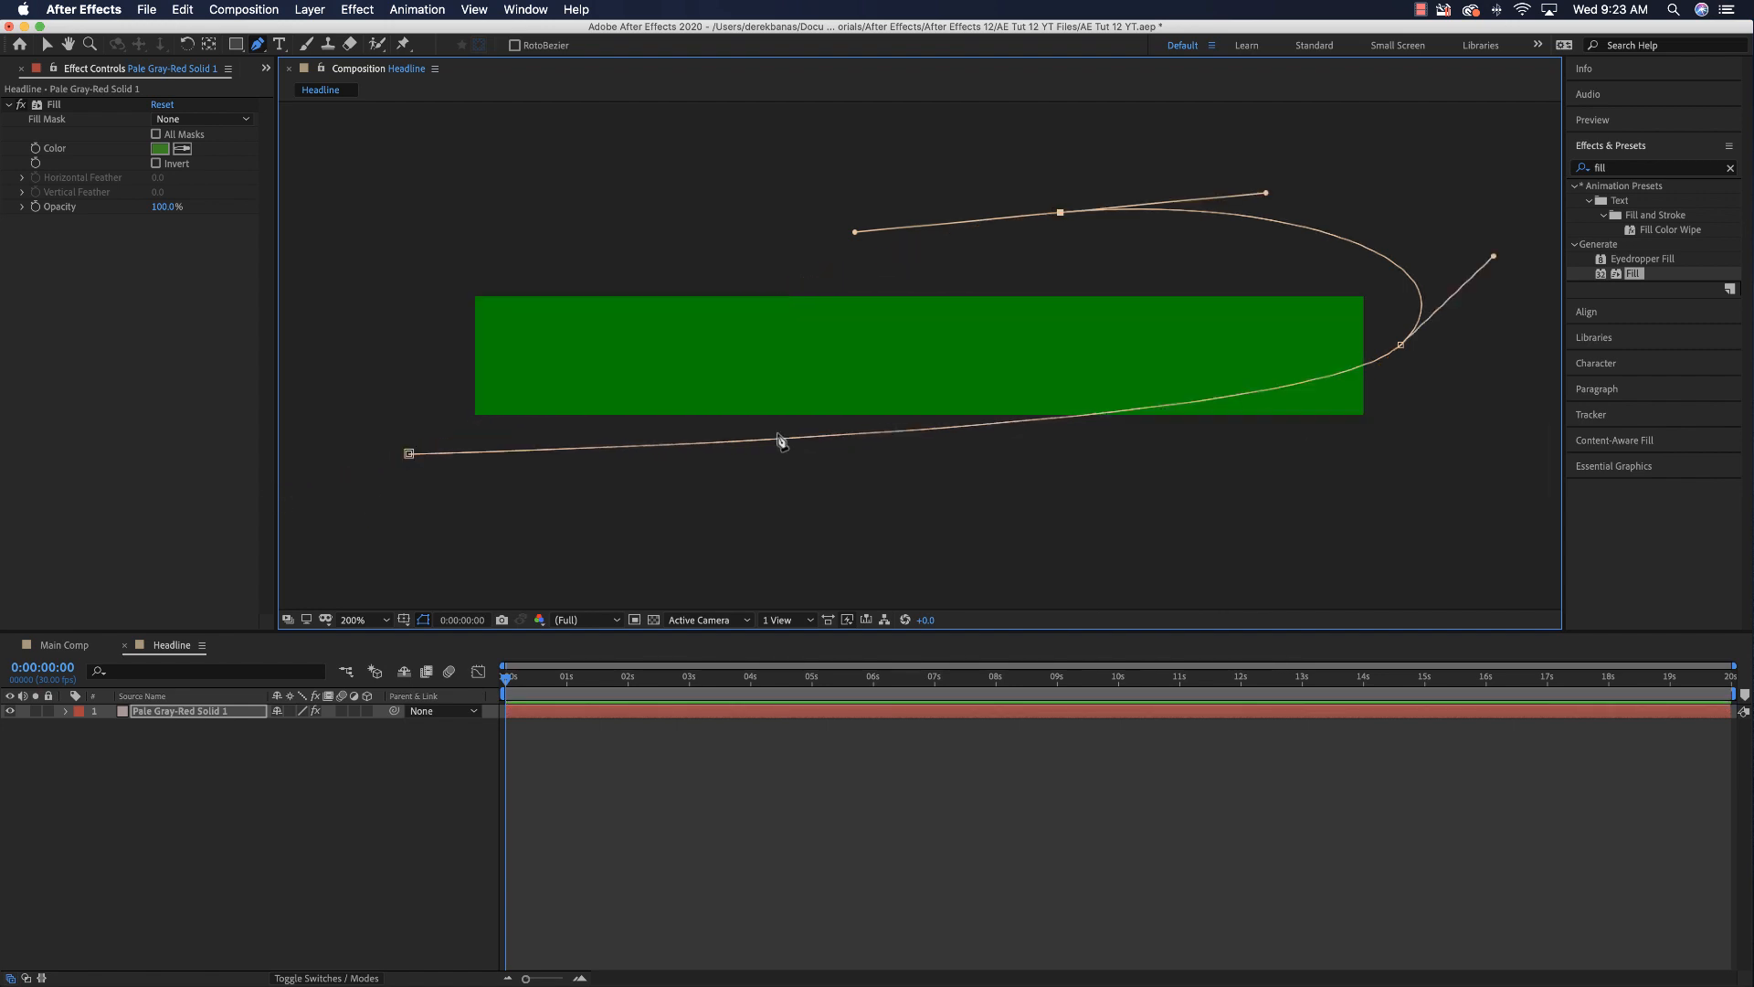
Step: Shorten the top point's outgoing handle, add another point above the banner, close the mask at its start and move that point further out
{"action": "left_click", "coordinate": [890, 258]}
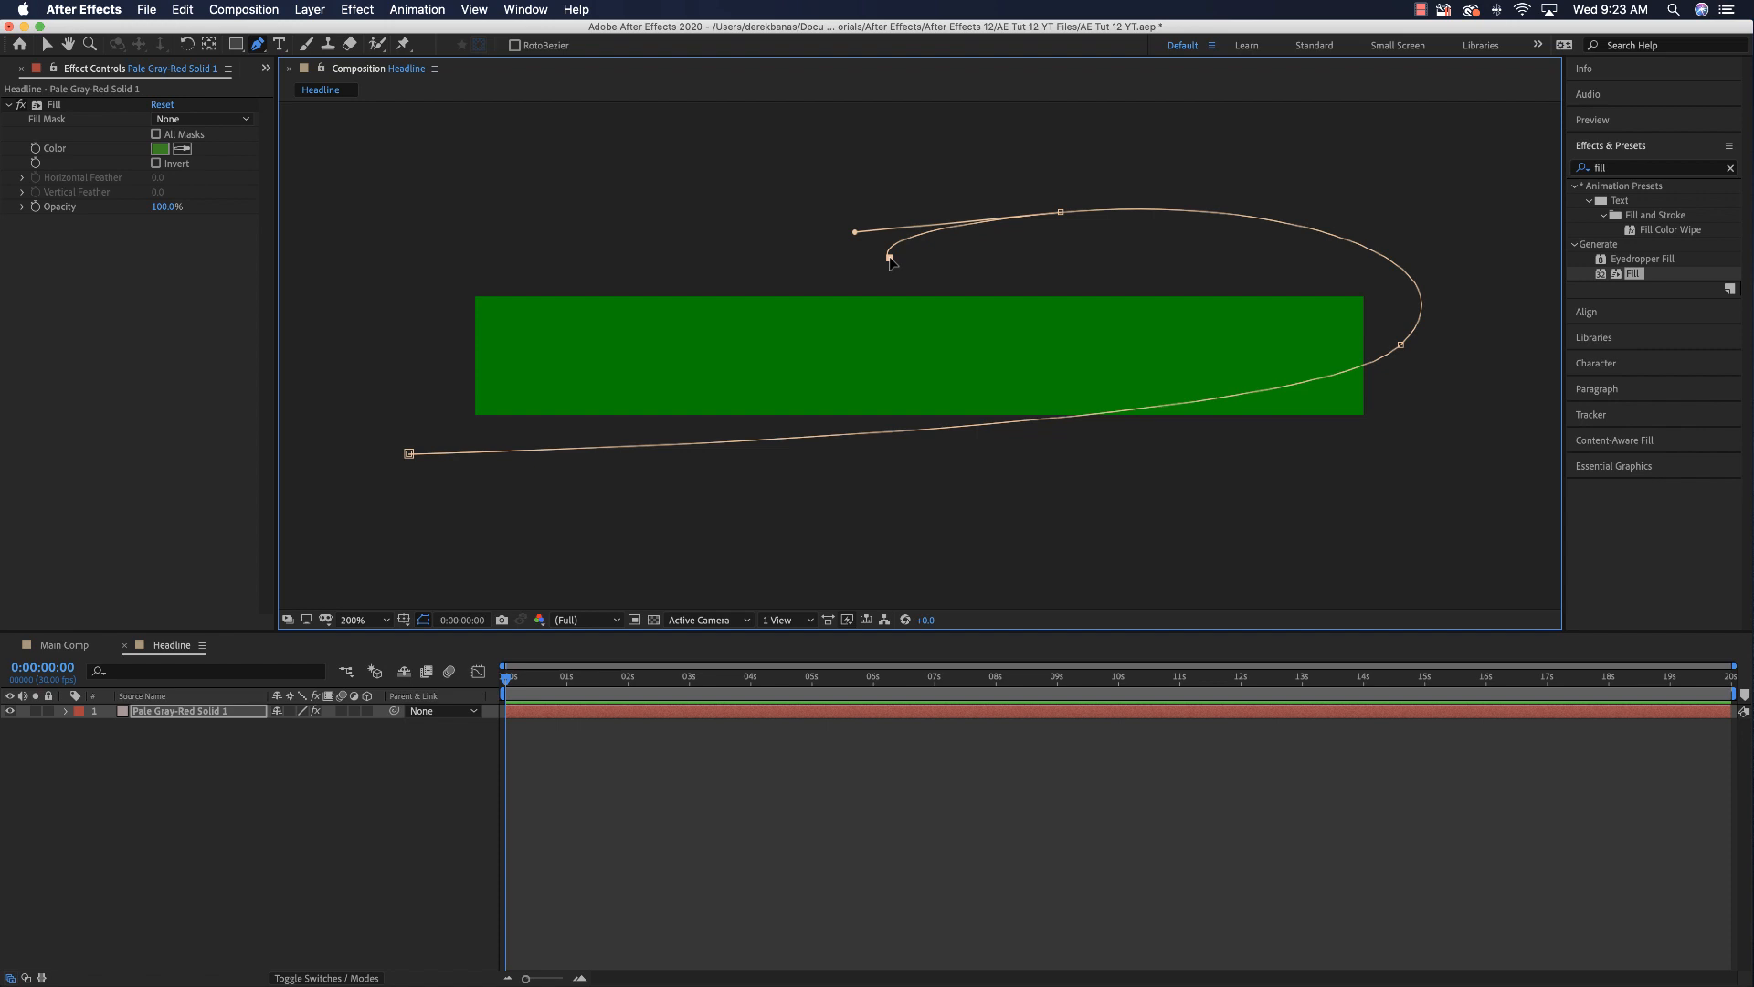
{"action": "key", "text": "super+z"}
{"action": "left_click_drag", "start_coordinate": [856, 232], "coordinate": [1049, 214]}
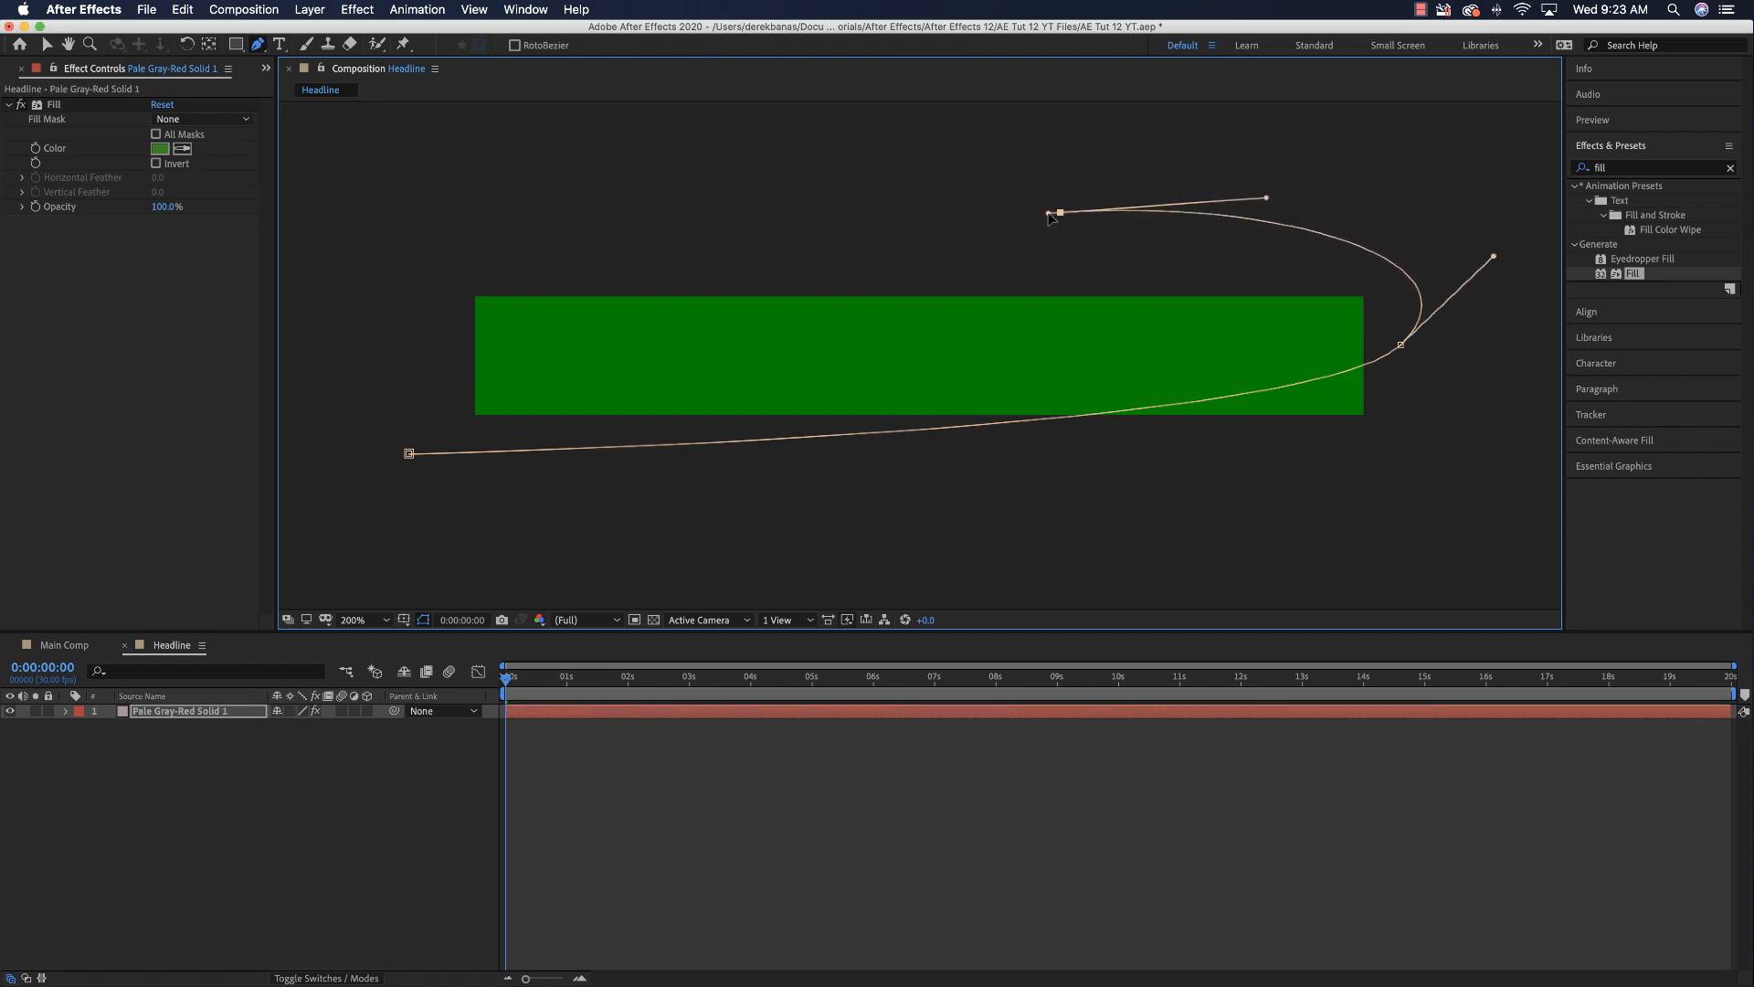
{"action": "left_click", "coordinate": [898, 261]}
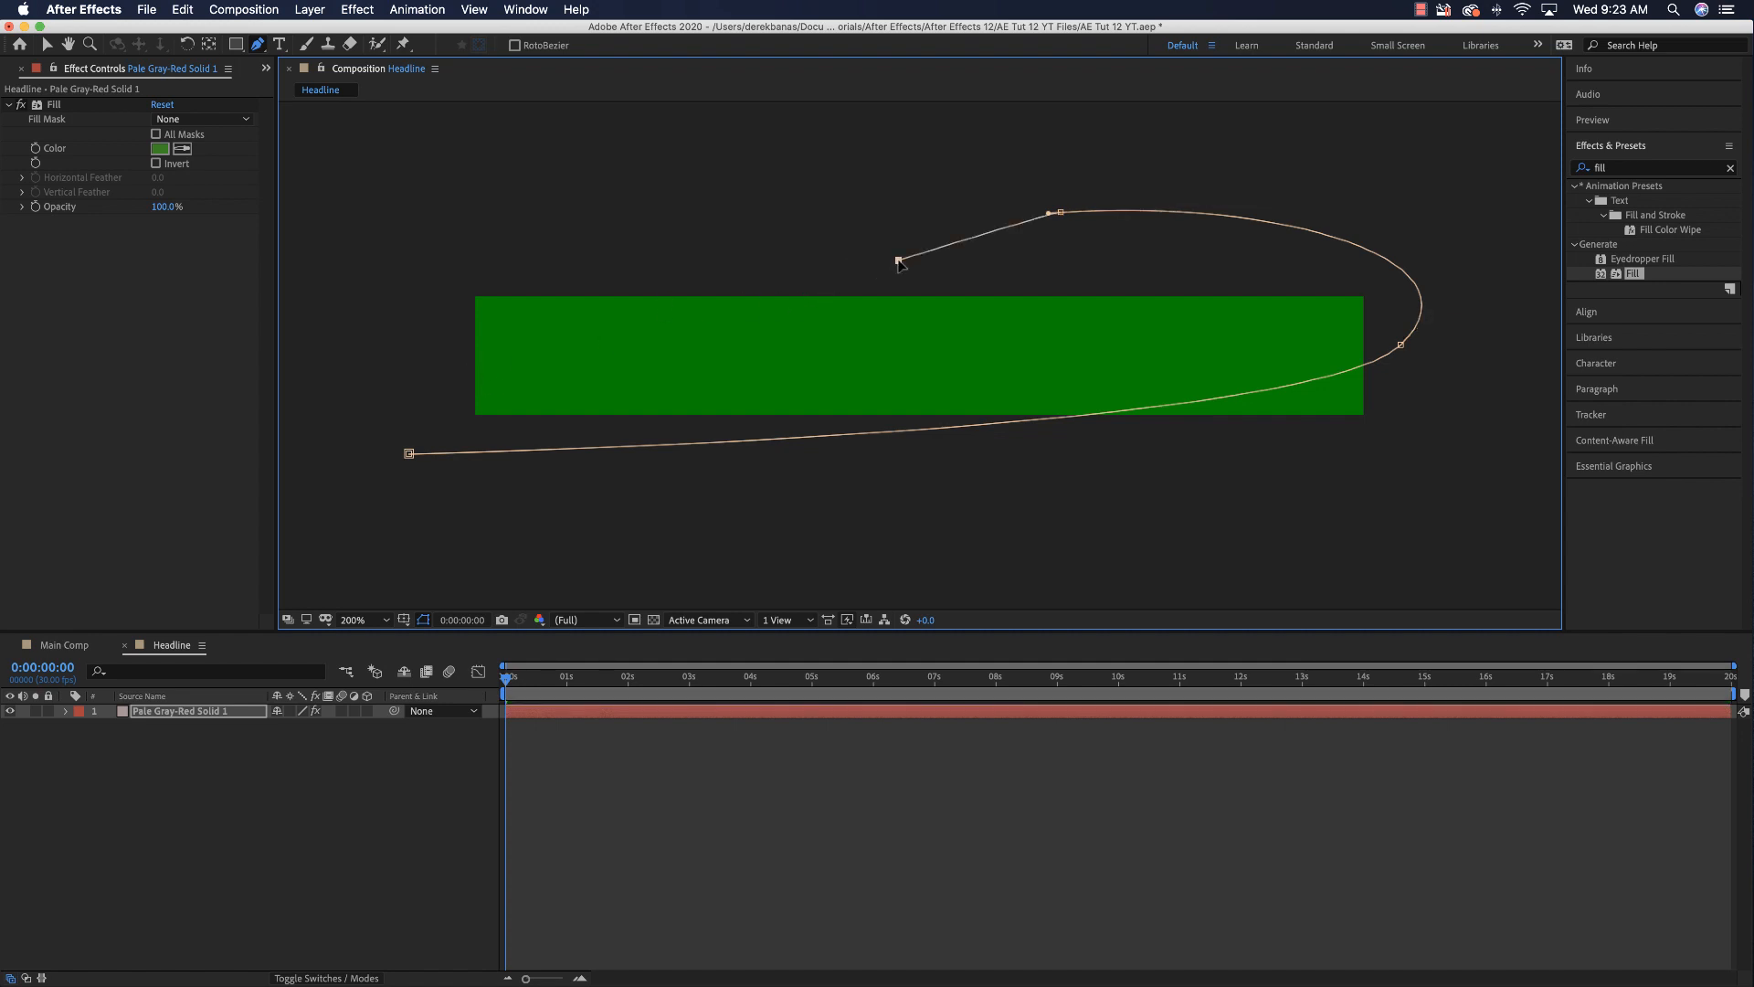
{"action": "left_click_drag", "start_coordinate": [409, 453], "coordinate": [305, 479]}
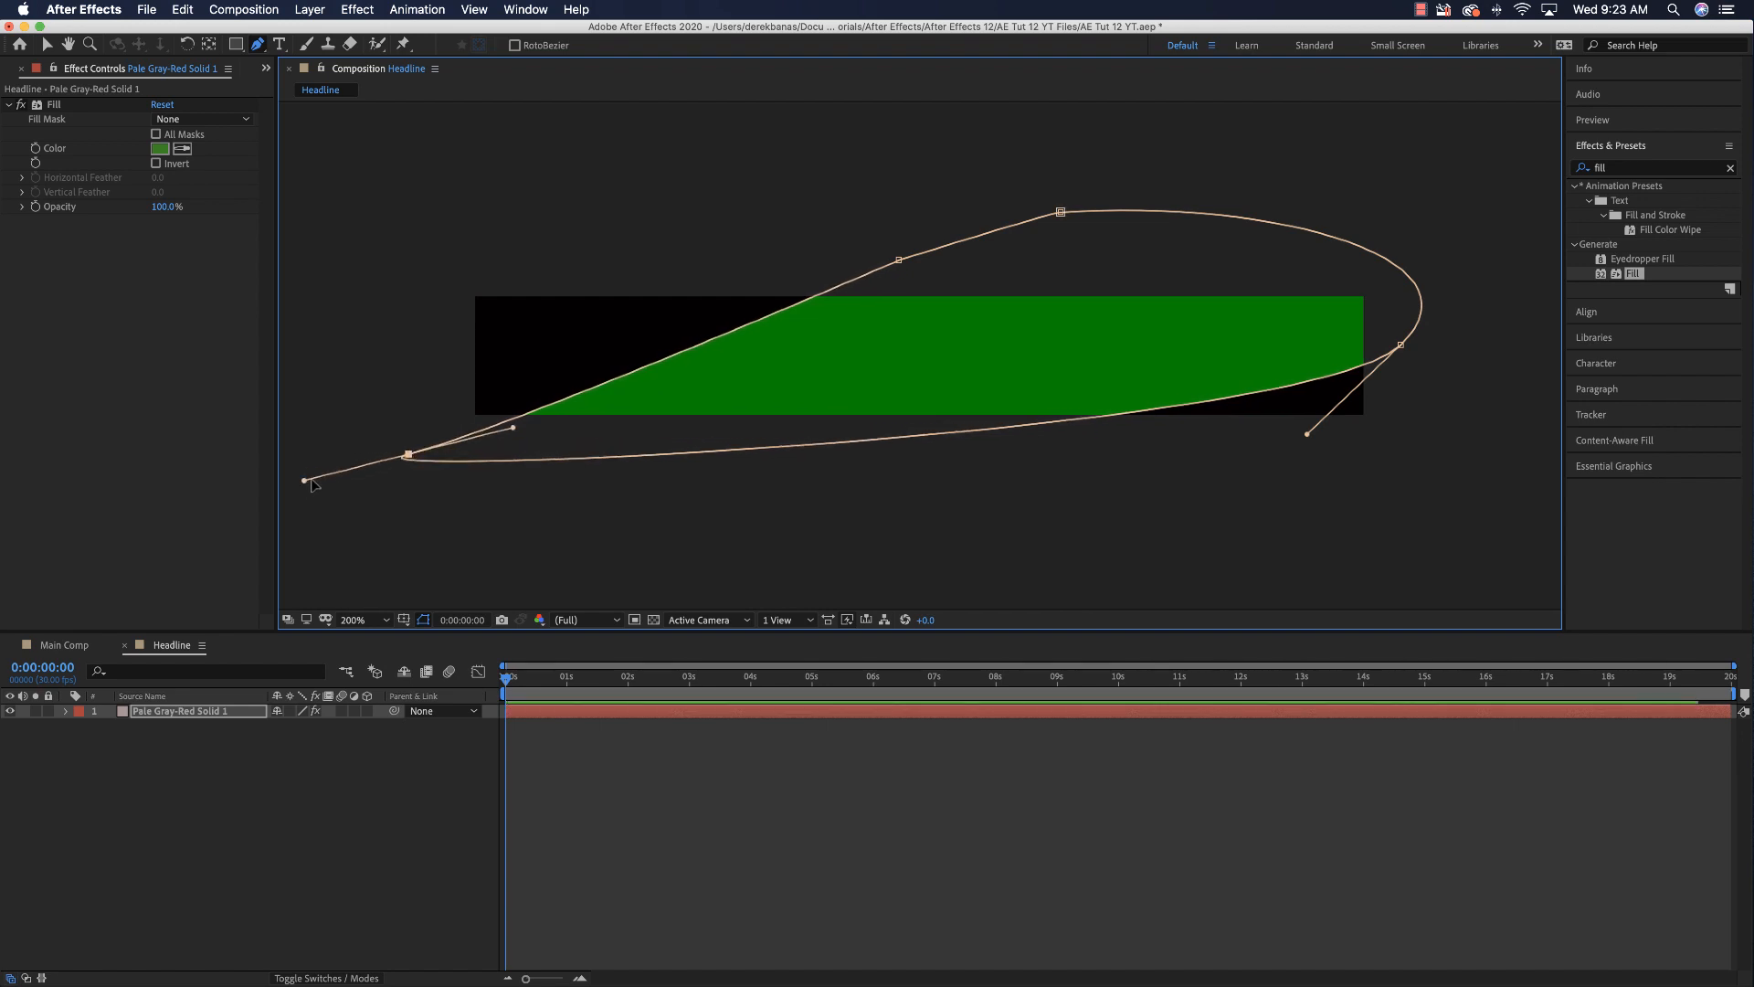
{"action": "left_click_drag", "start_coordinate": [408, 457], "coordinate": [322, 437]}
{"action": "left_click", "coordinate": [513, 372]}
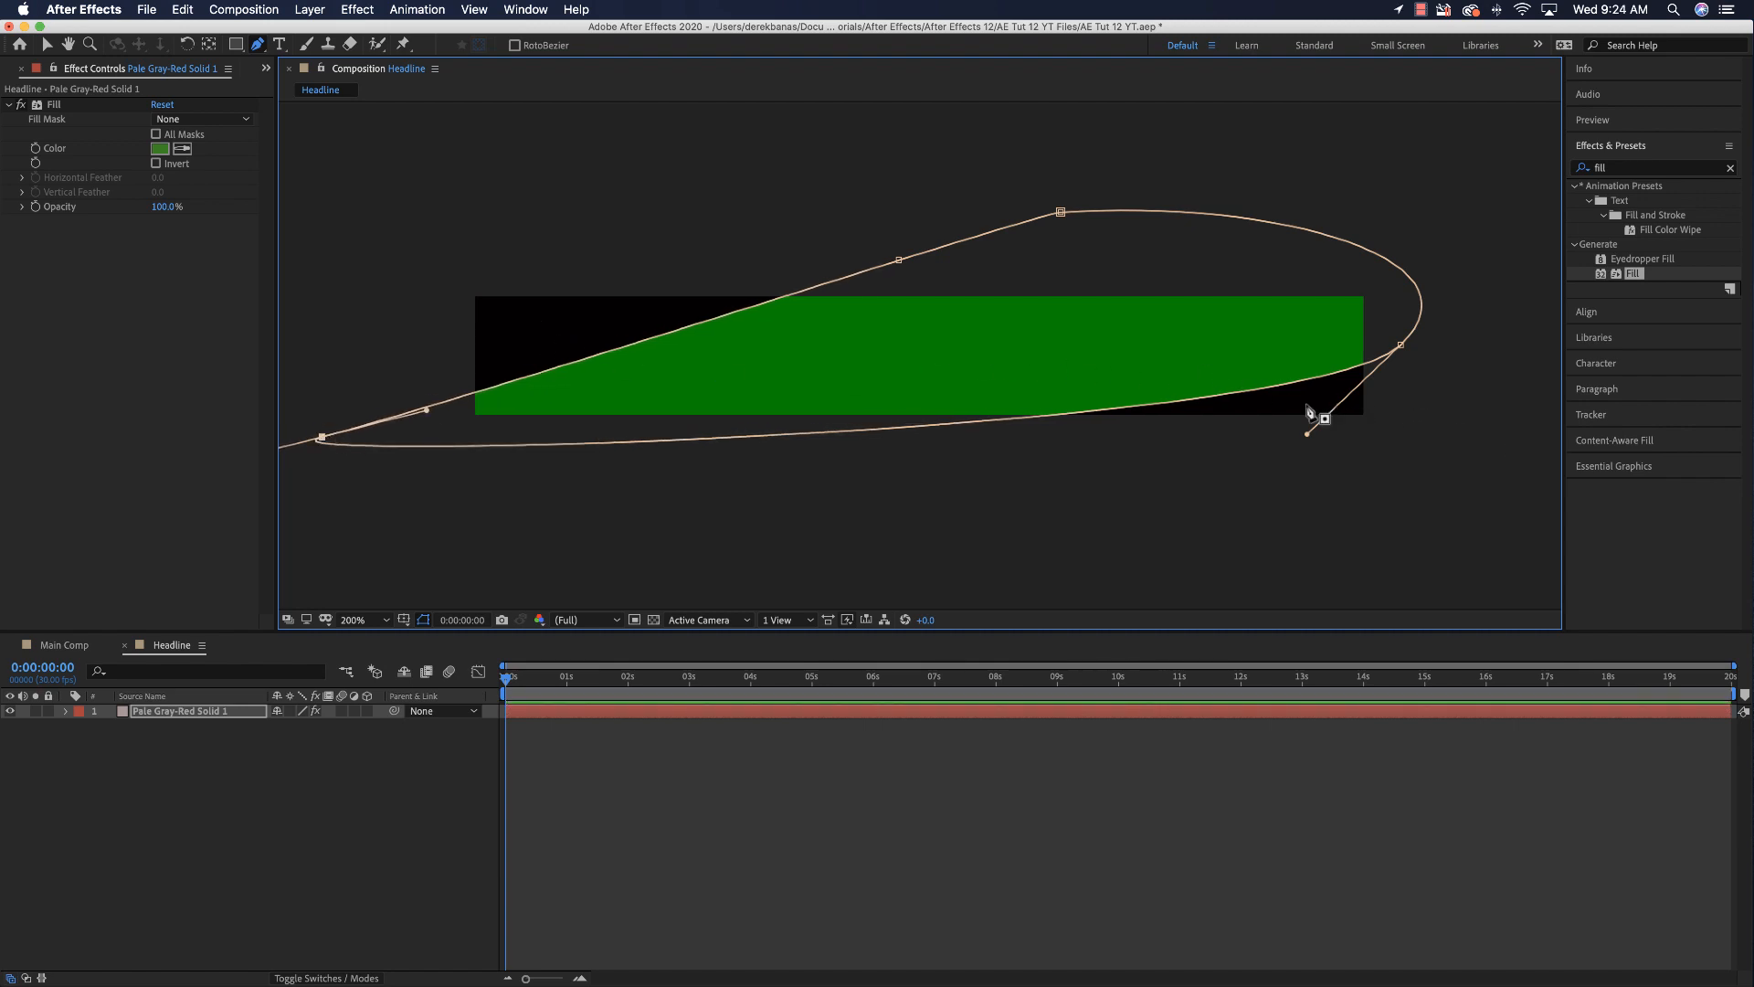
Step: Duplicate the masked solid layer and delete the mask from the lower copy
{"action": "left_click", "coordinate": [66, 710]}
{"action": "left_click", "coordinate": [183, 713]}
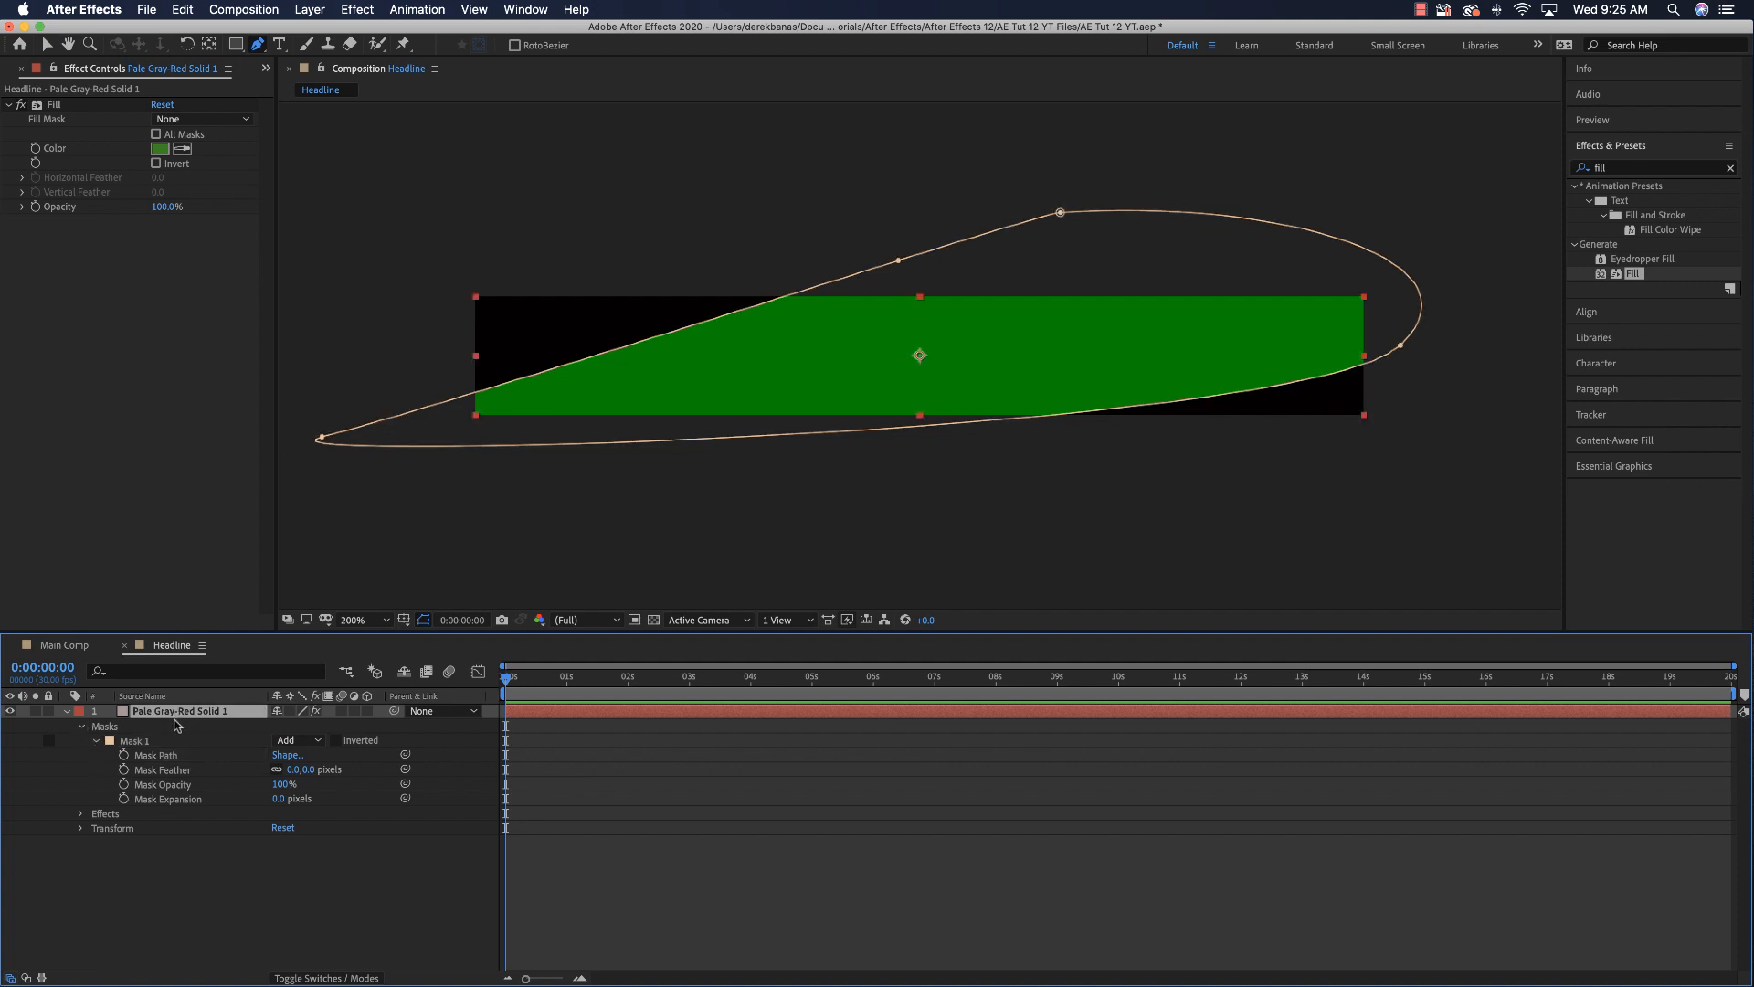
{"action": "key", "text": "super+d"}
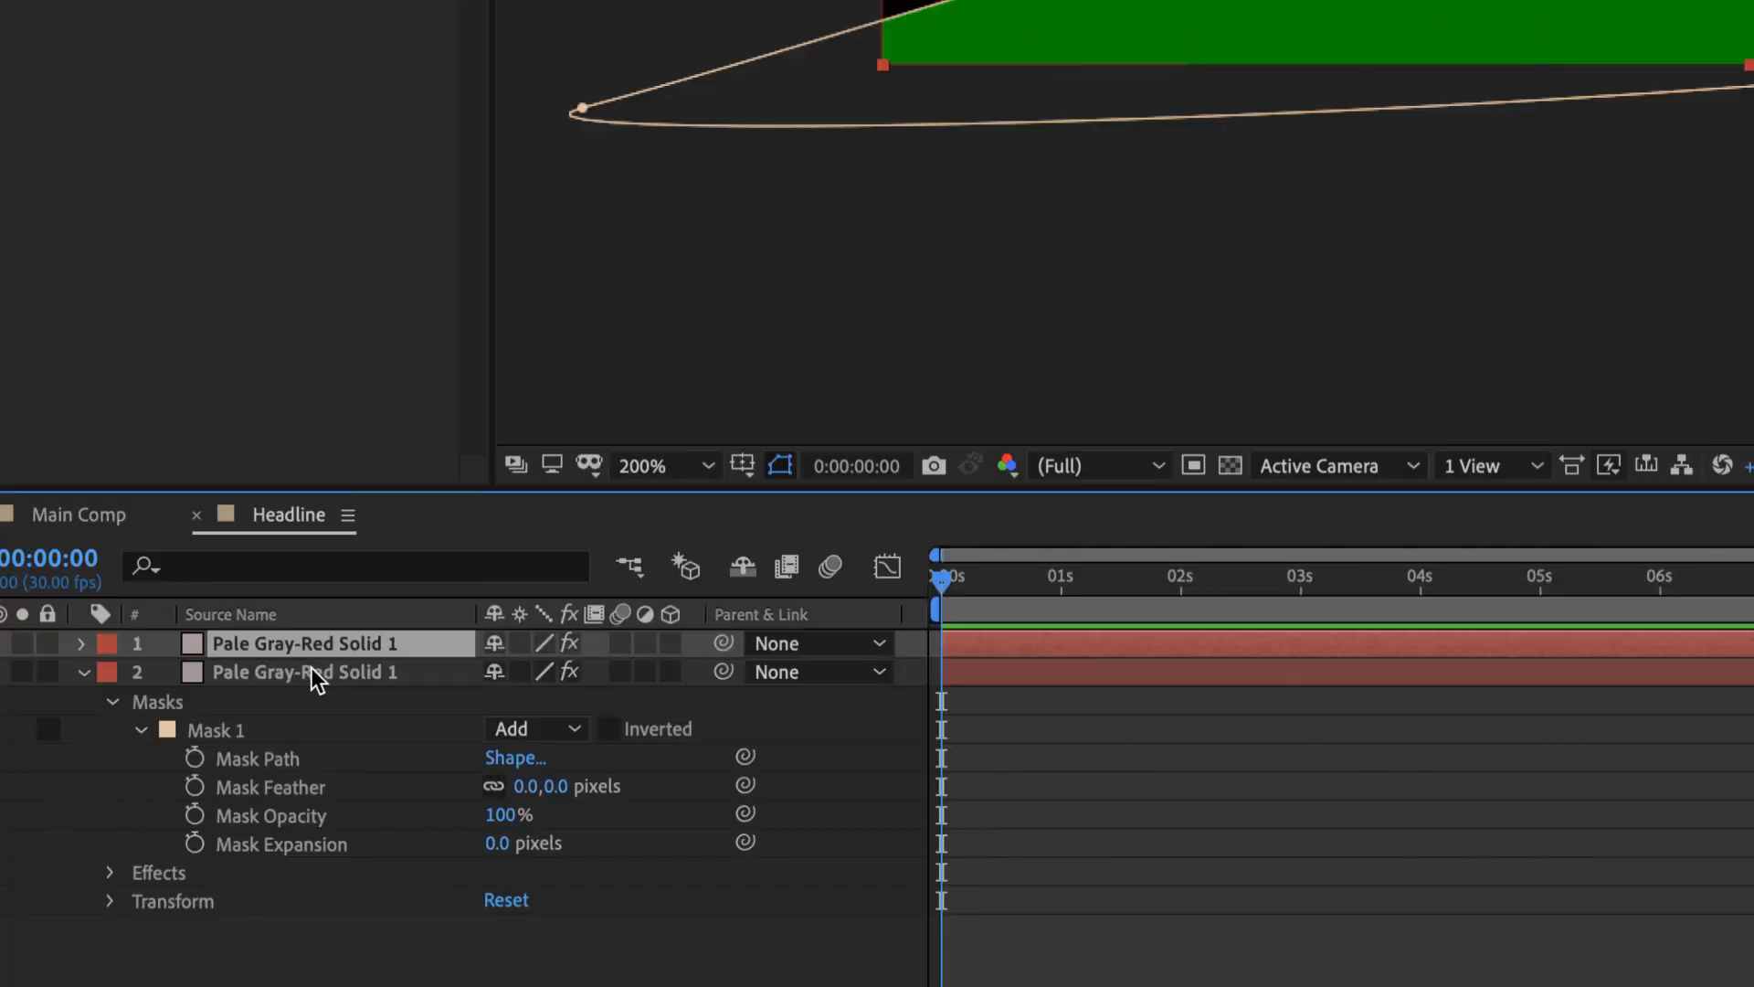
{"action": "left_click", "coordinate": [293, 676]}
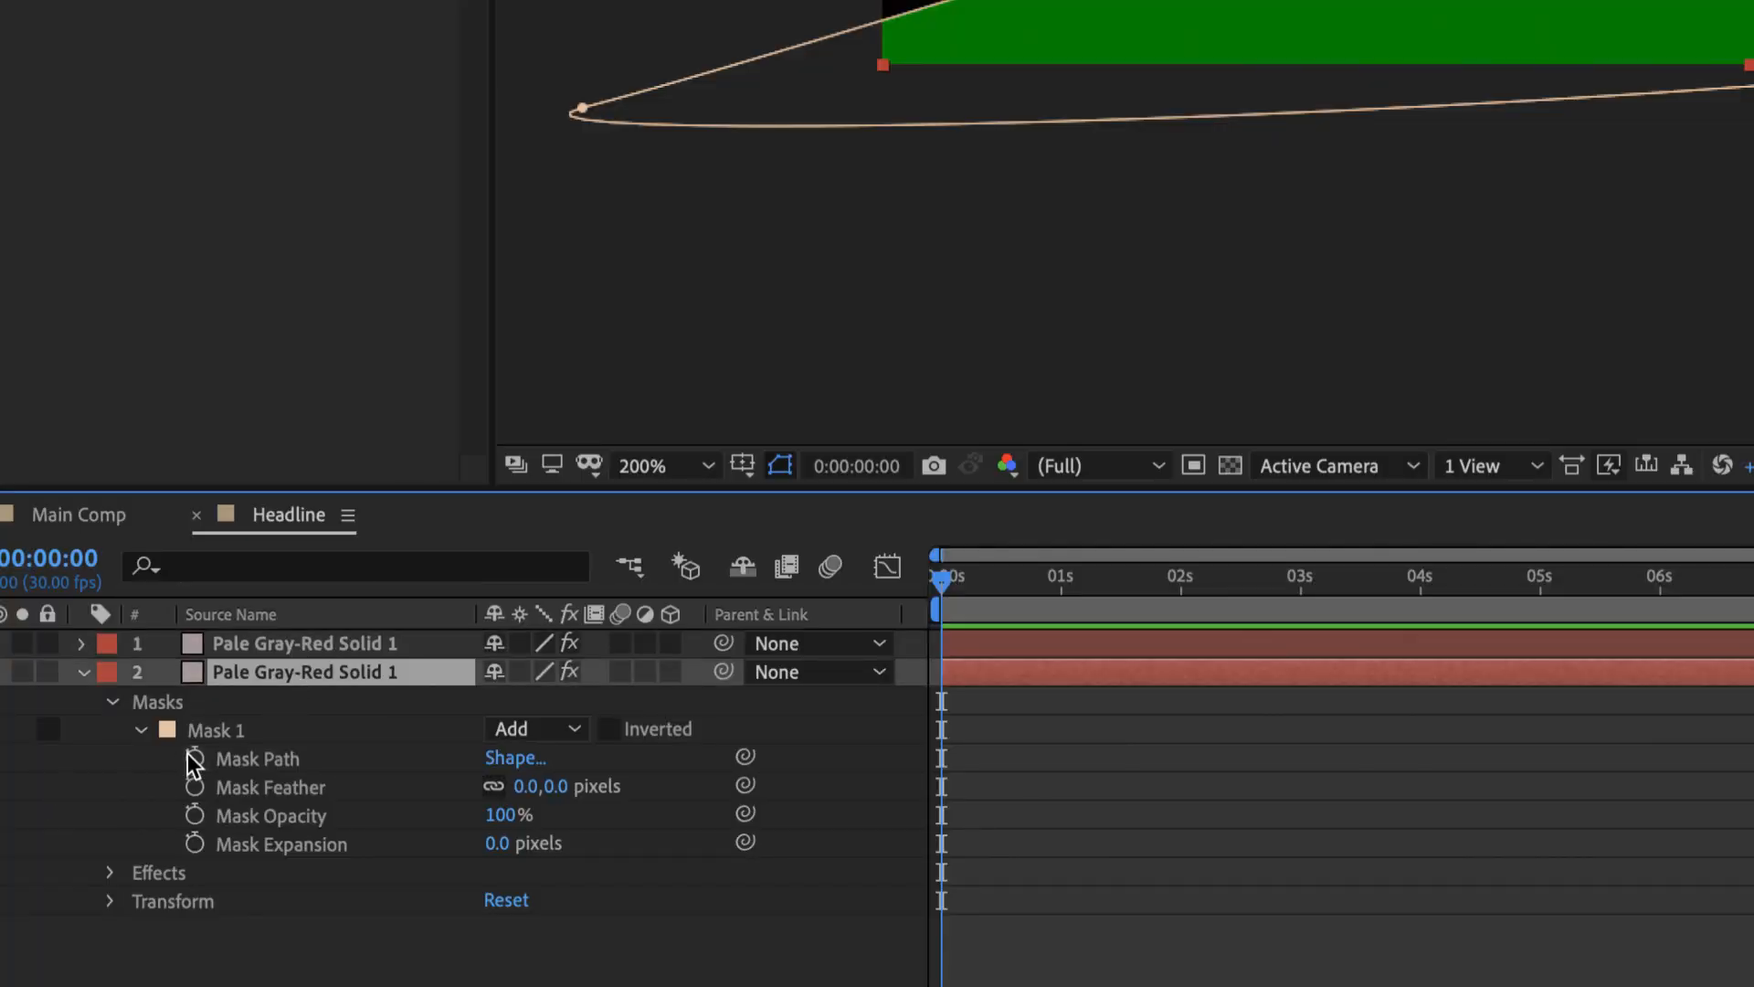
{"action": "left_click", "coordinate": [149, 705]}
{"action": "key", "text": "Delete"}
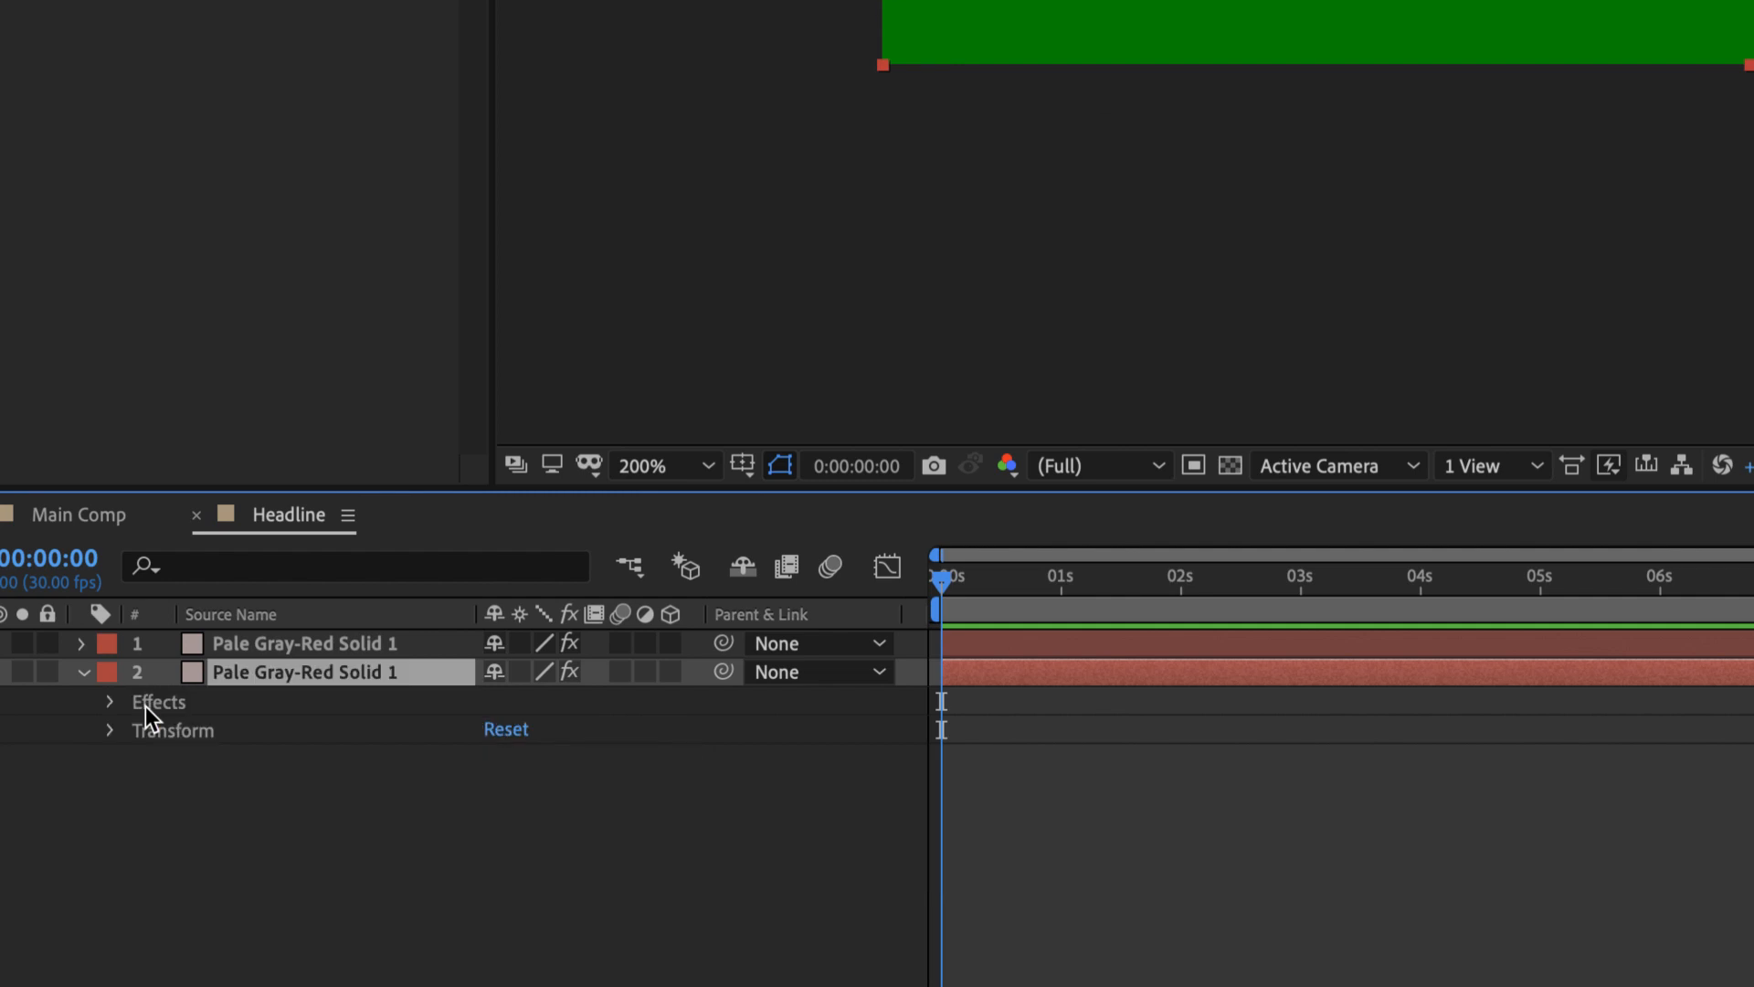
Step: Change the Fill color of the upper, masked solid to dark green 0D360B
{"action": "left_click", "coordinate": [82, 673]}
{"action": "left_click", "coordinate": [82, 643]}
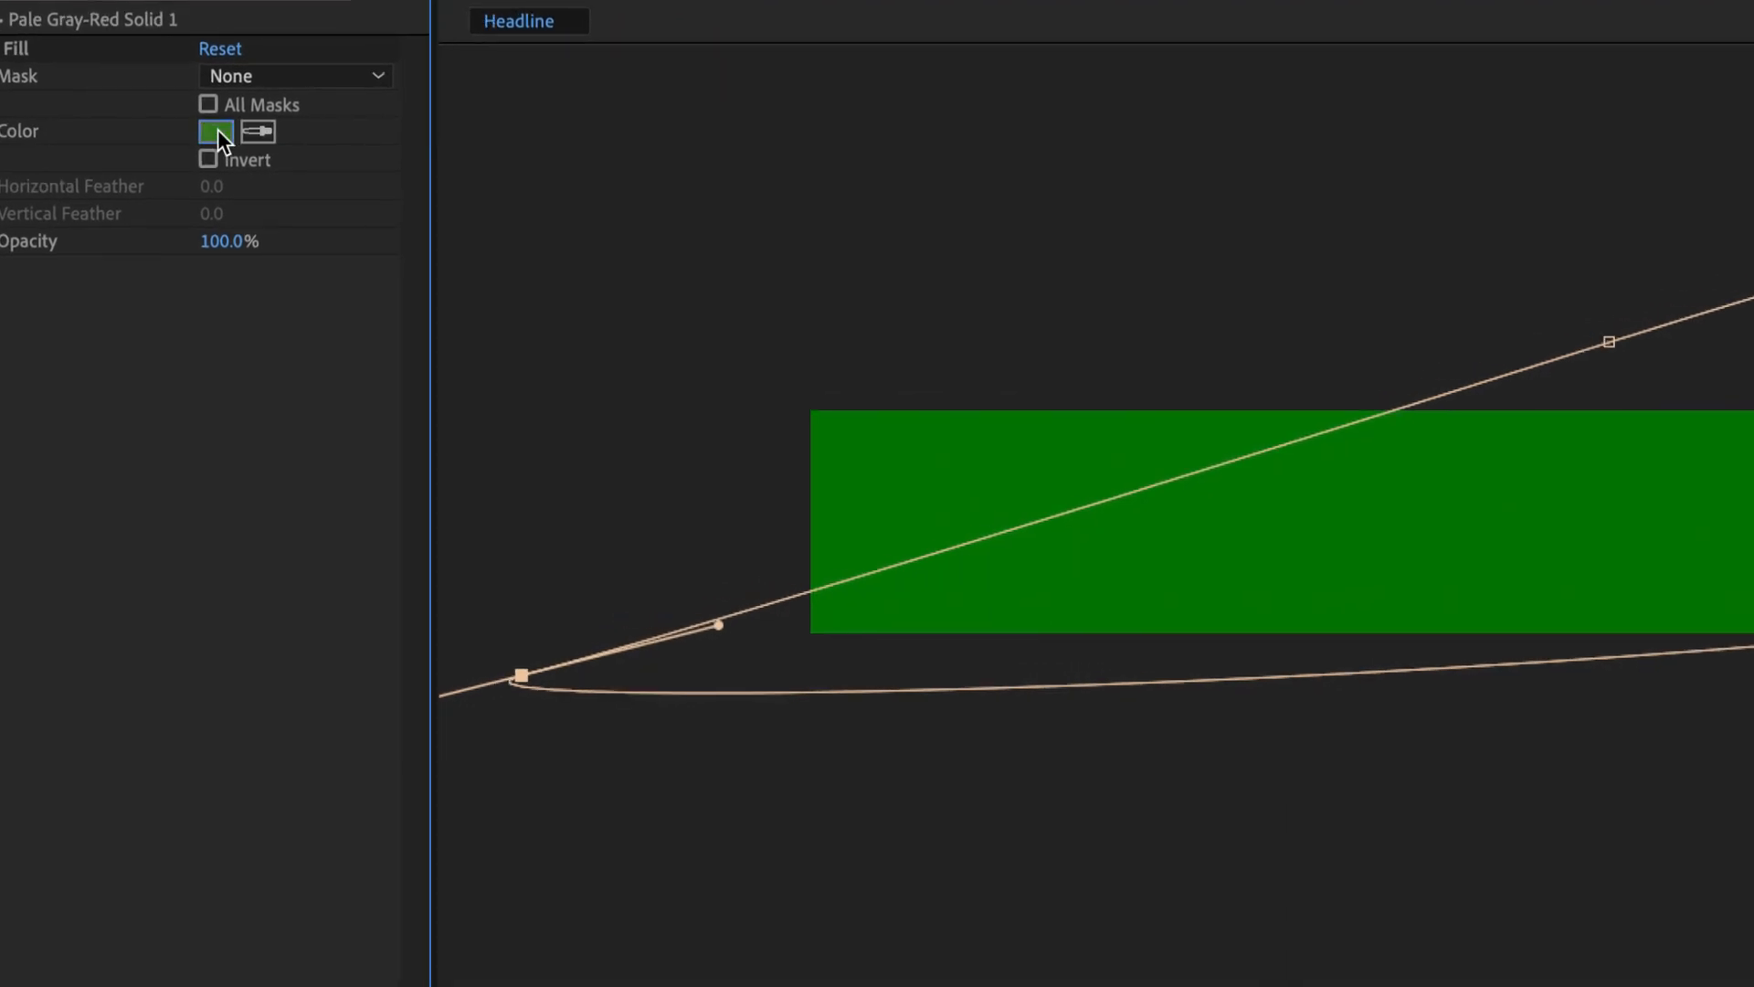
{"action": "left_click", "coordinate": [218, 129]}
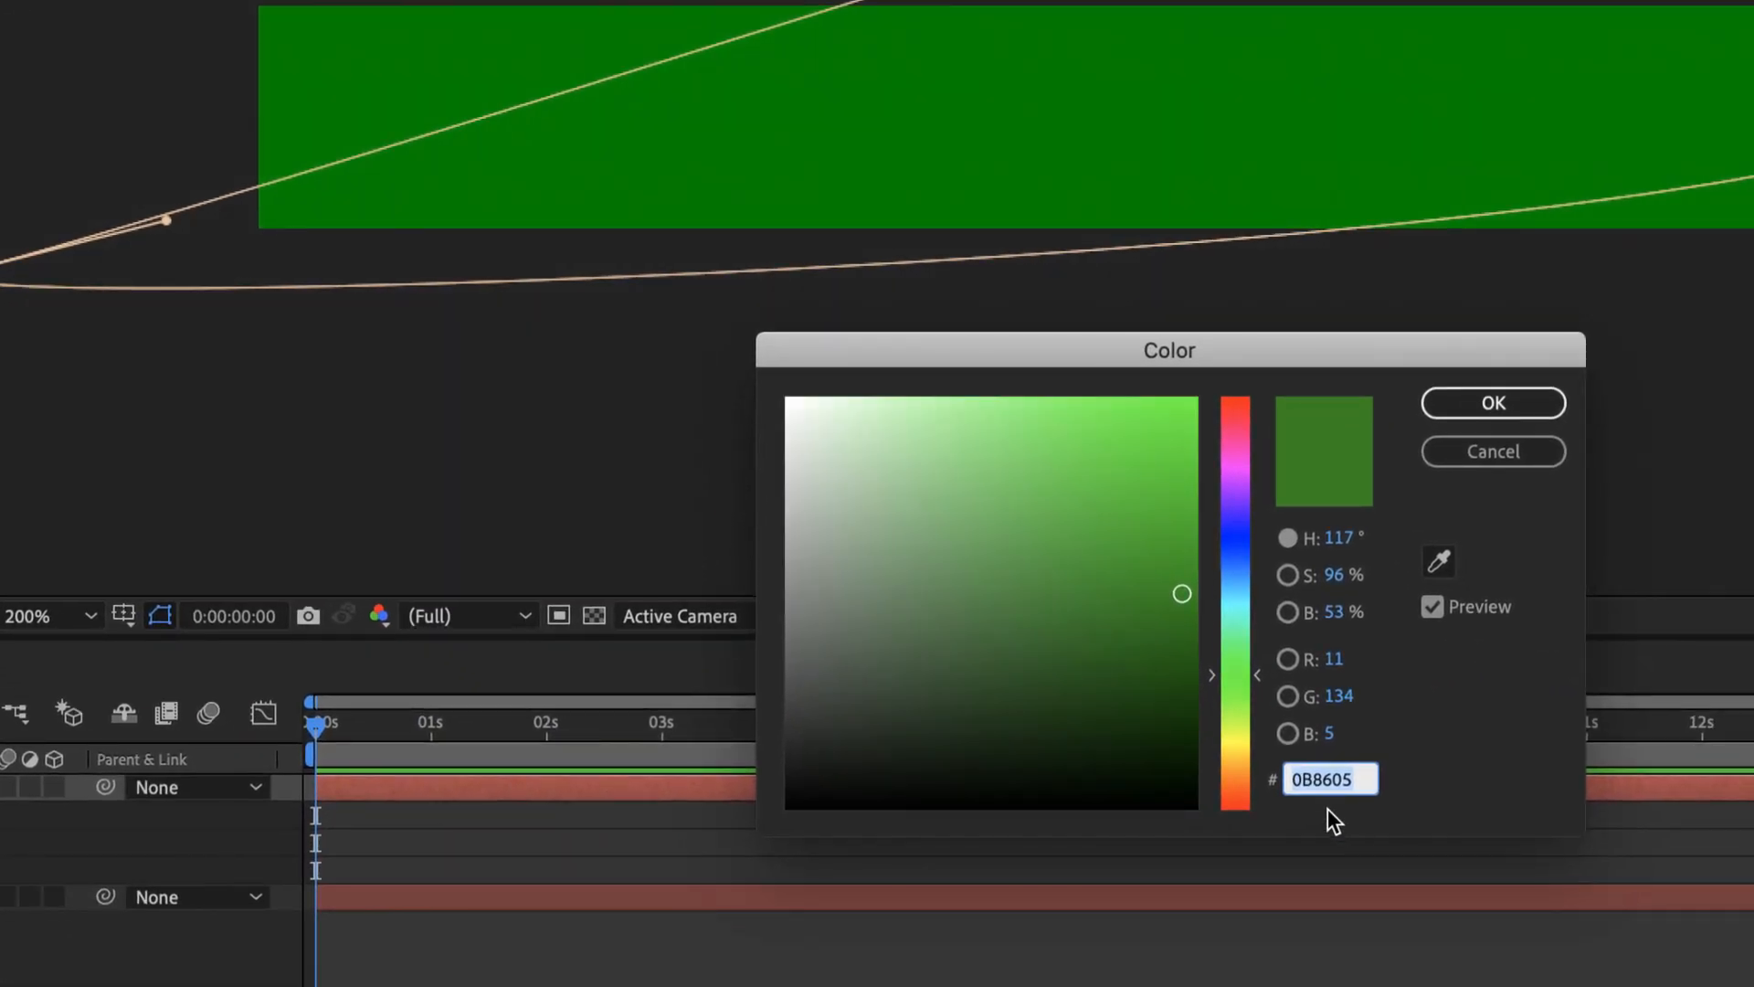
{"action": "type", "text": "0D36"}
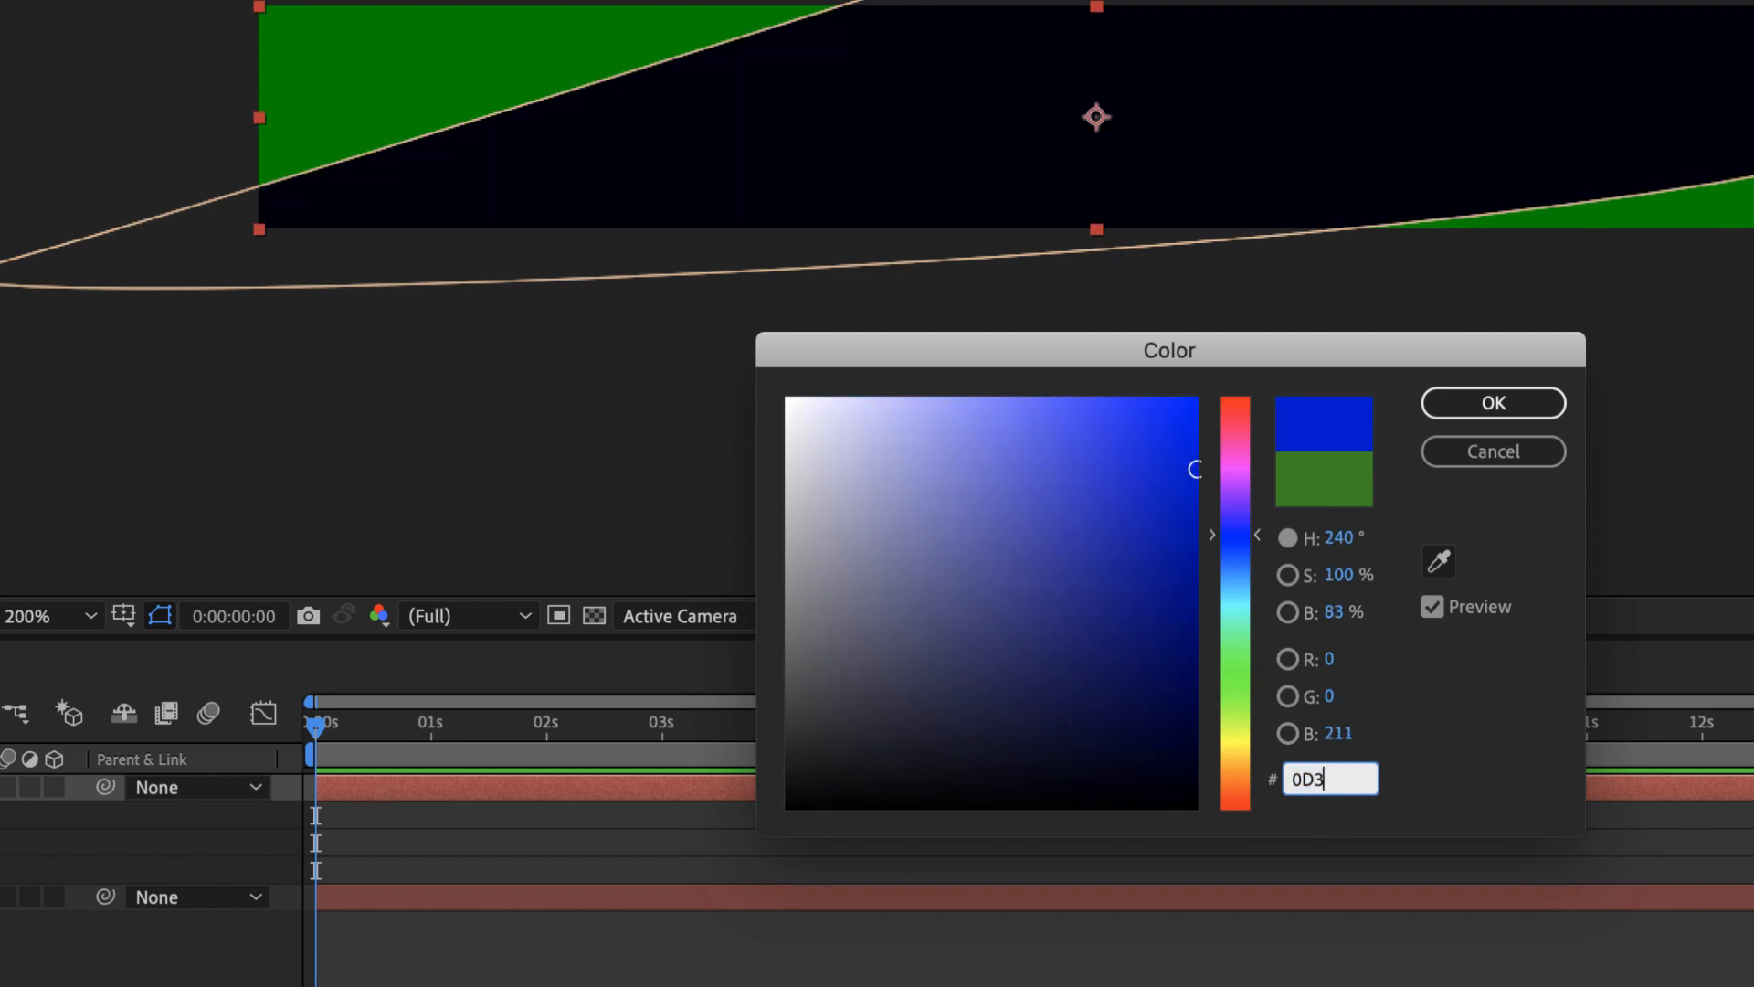
{"action": "type", "text": "0B"}
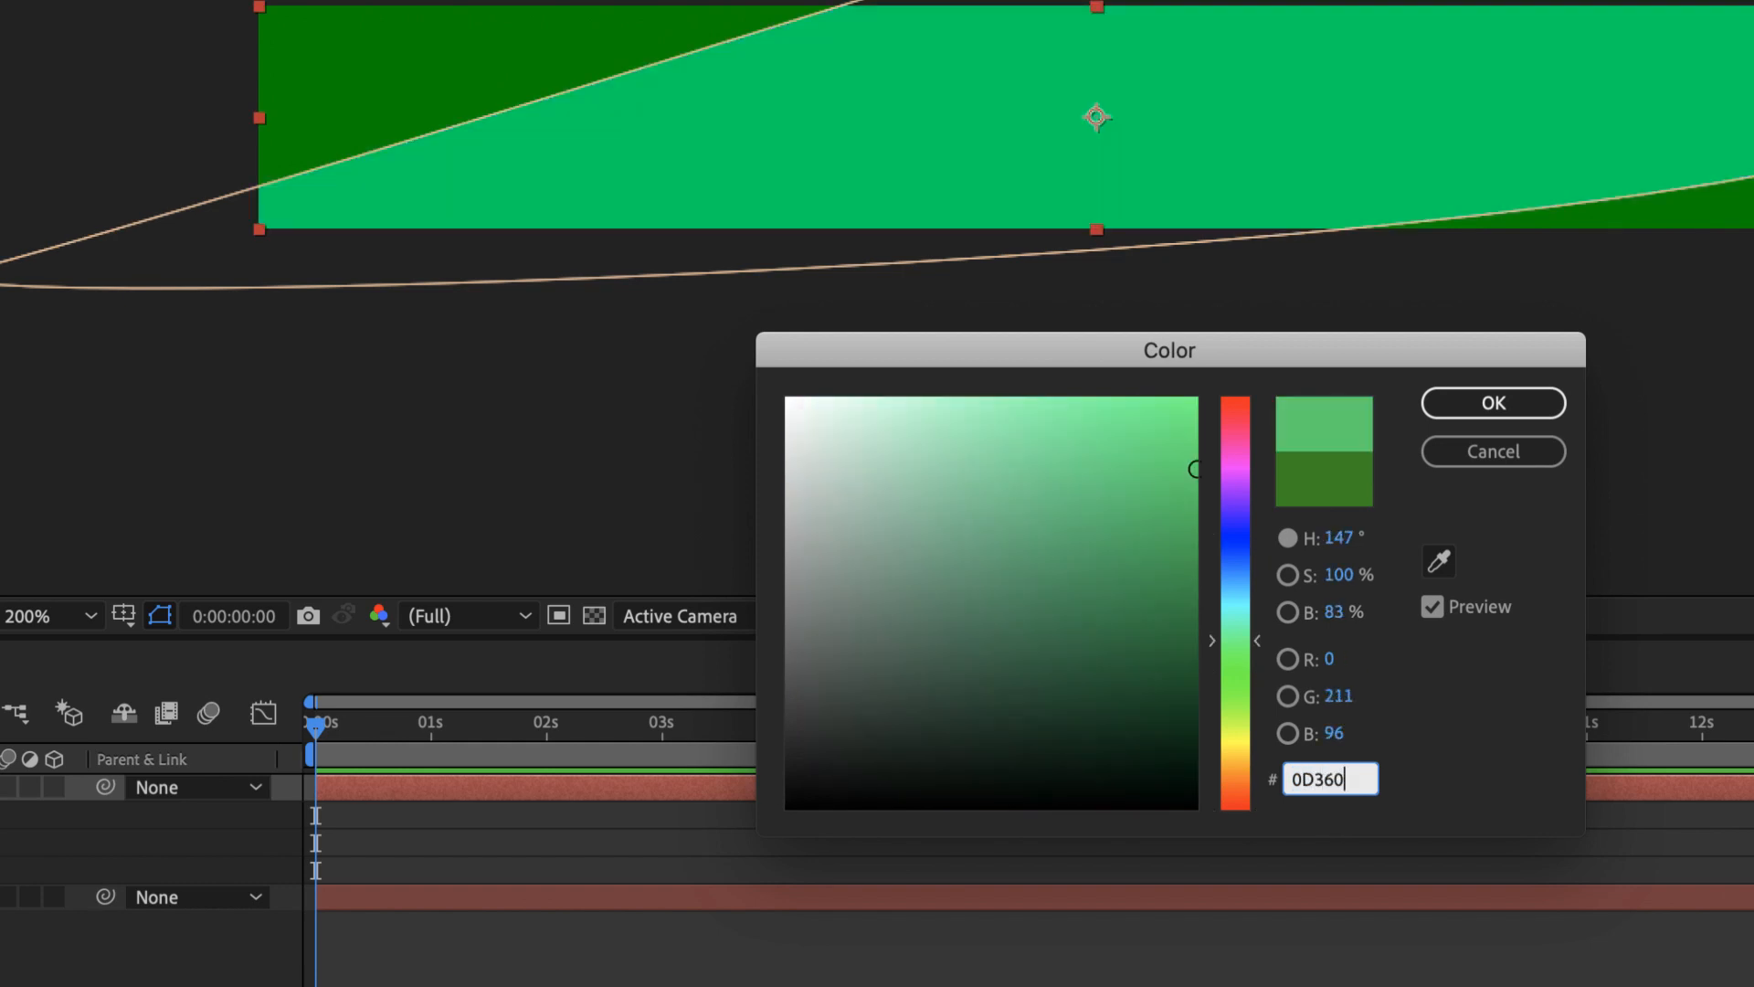
{"action": "left_click", "coordinate": [1491, 408]}
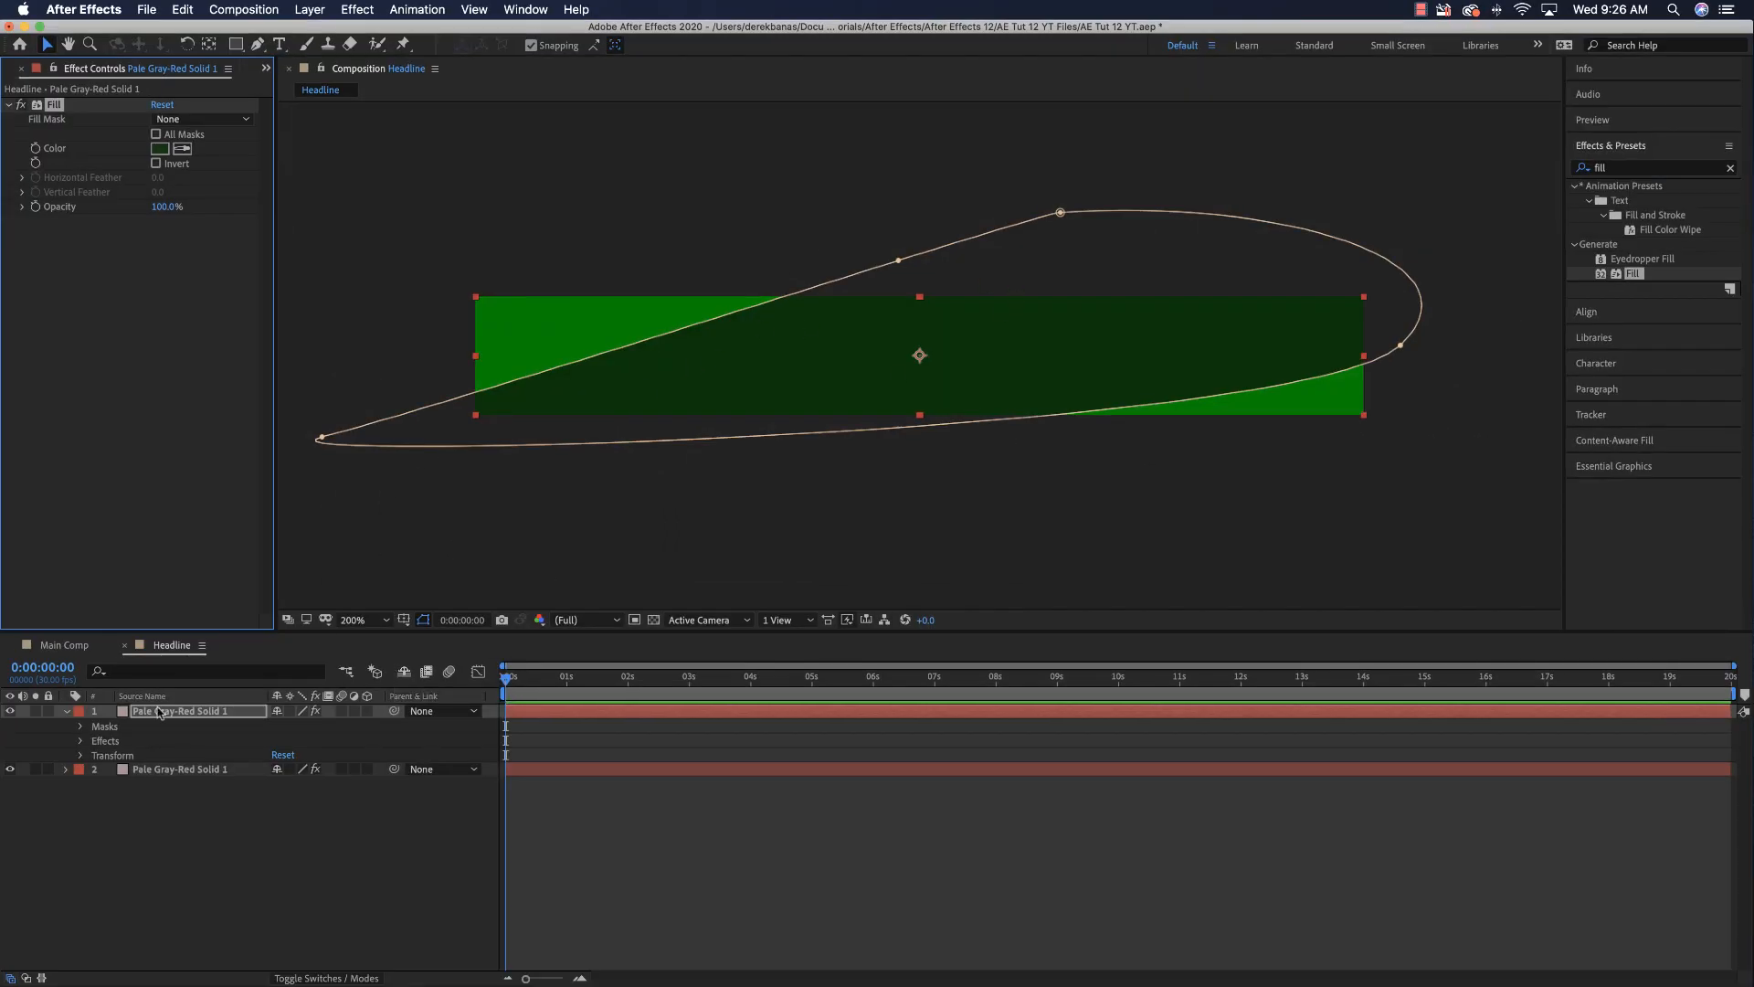
Step: Set the Mask Feather of Mask 1 on the upper solid to 123 pixels and deselect the layer
{"action": "left_click", "coordinate": [81, 726]}
{"action": "left_click", "coordinate": [95, 741]}
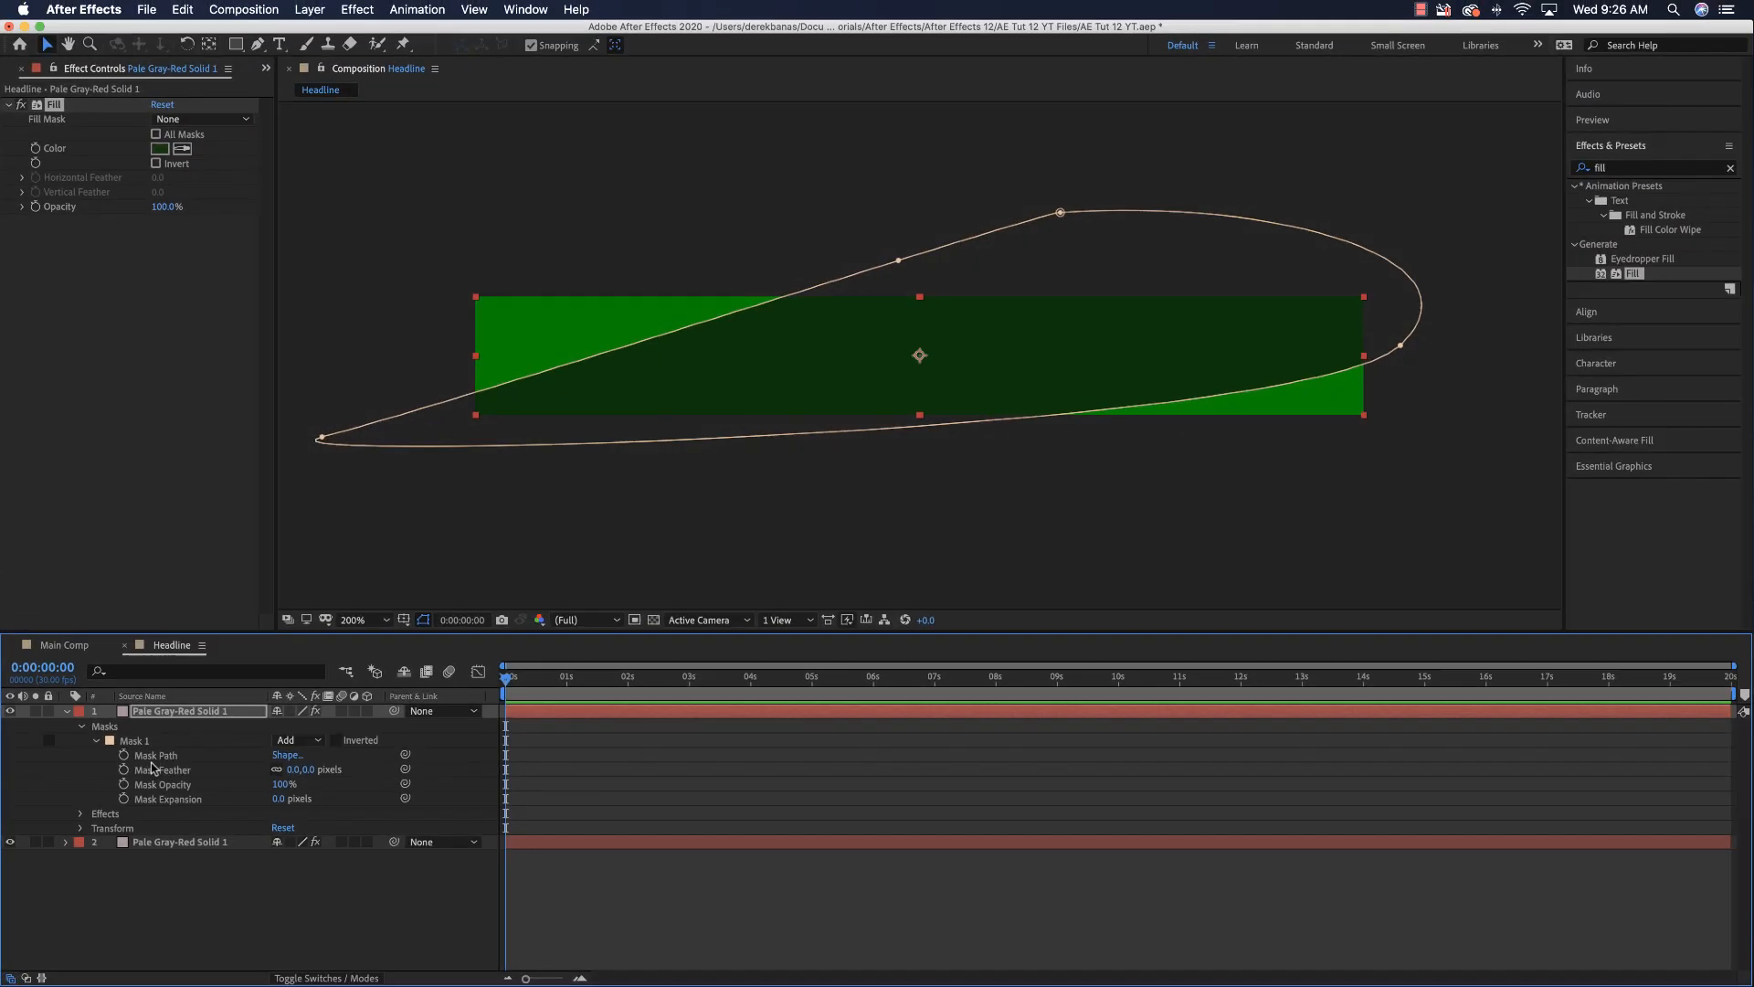
{"action": "left_click_drag", "start_coordinate": [301, 769], "coordinate": [392, 760]}
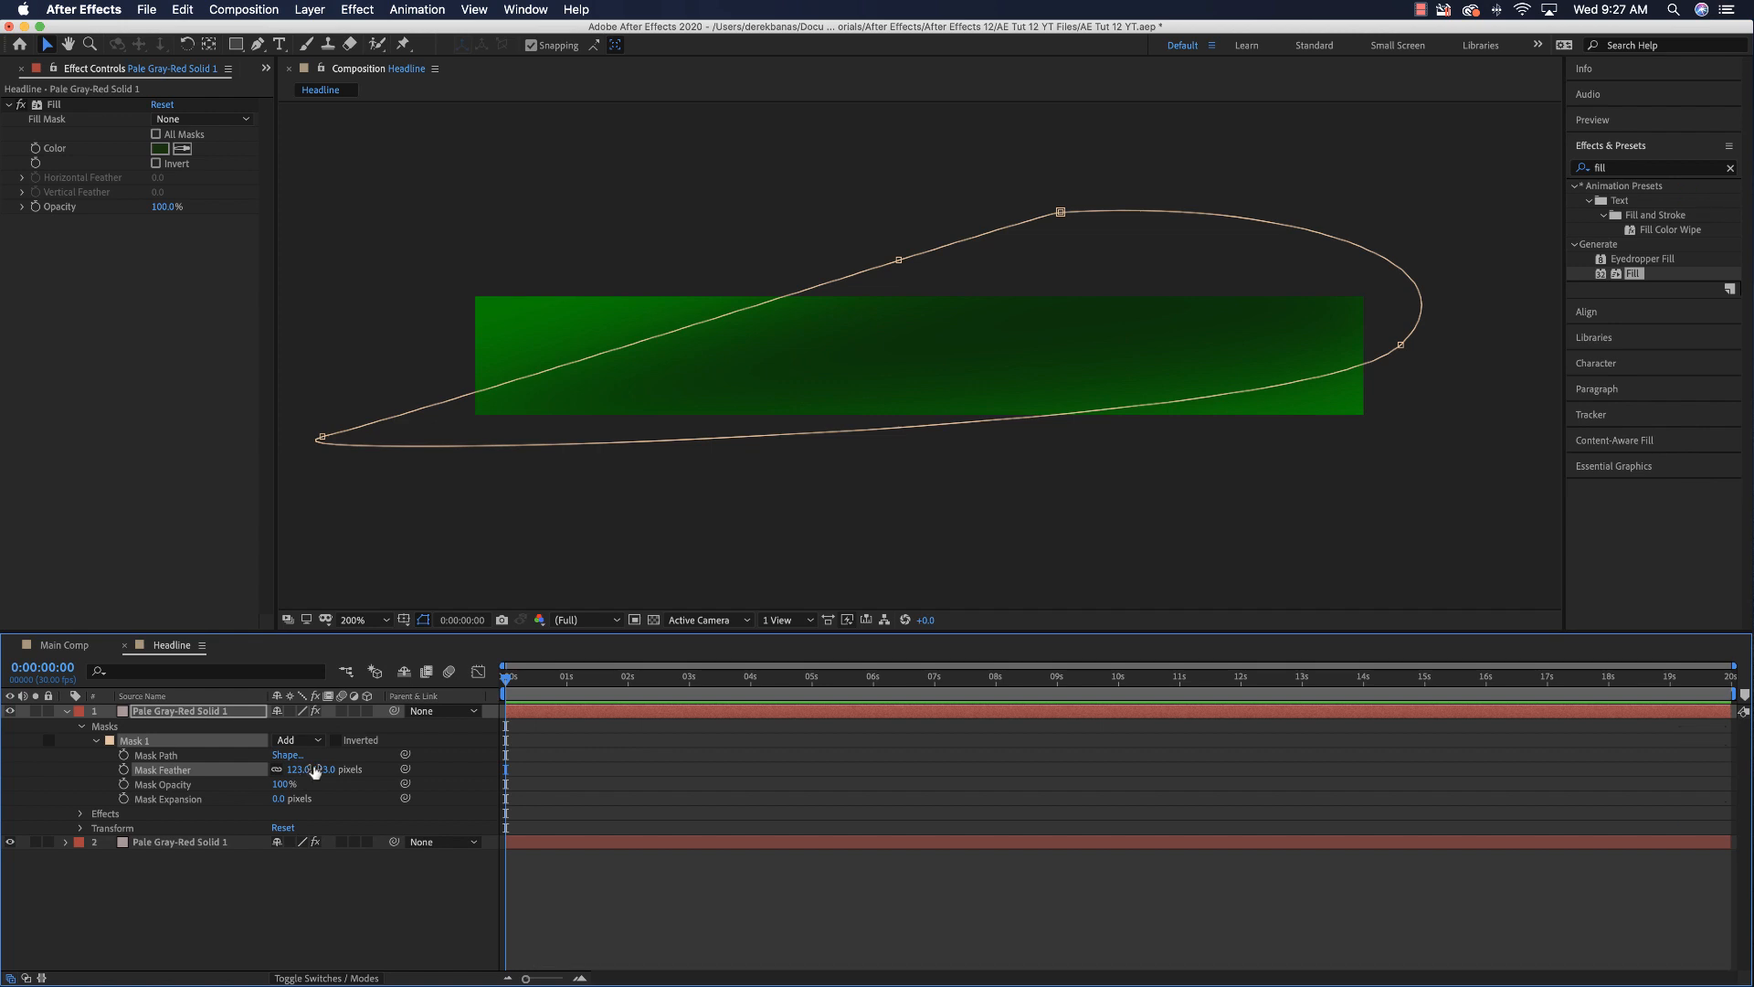
{"action": "left_click", "coordinate": [729, 519]}
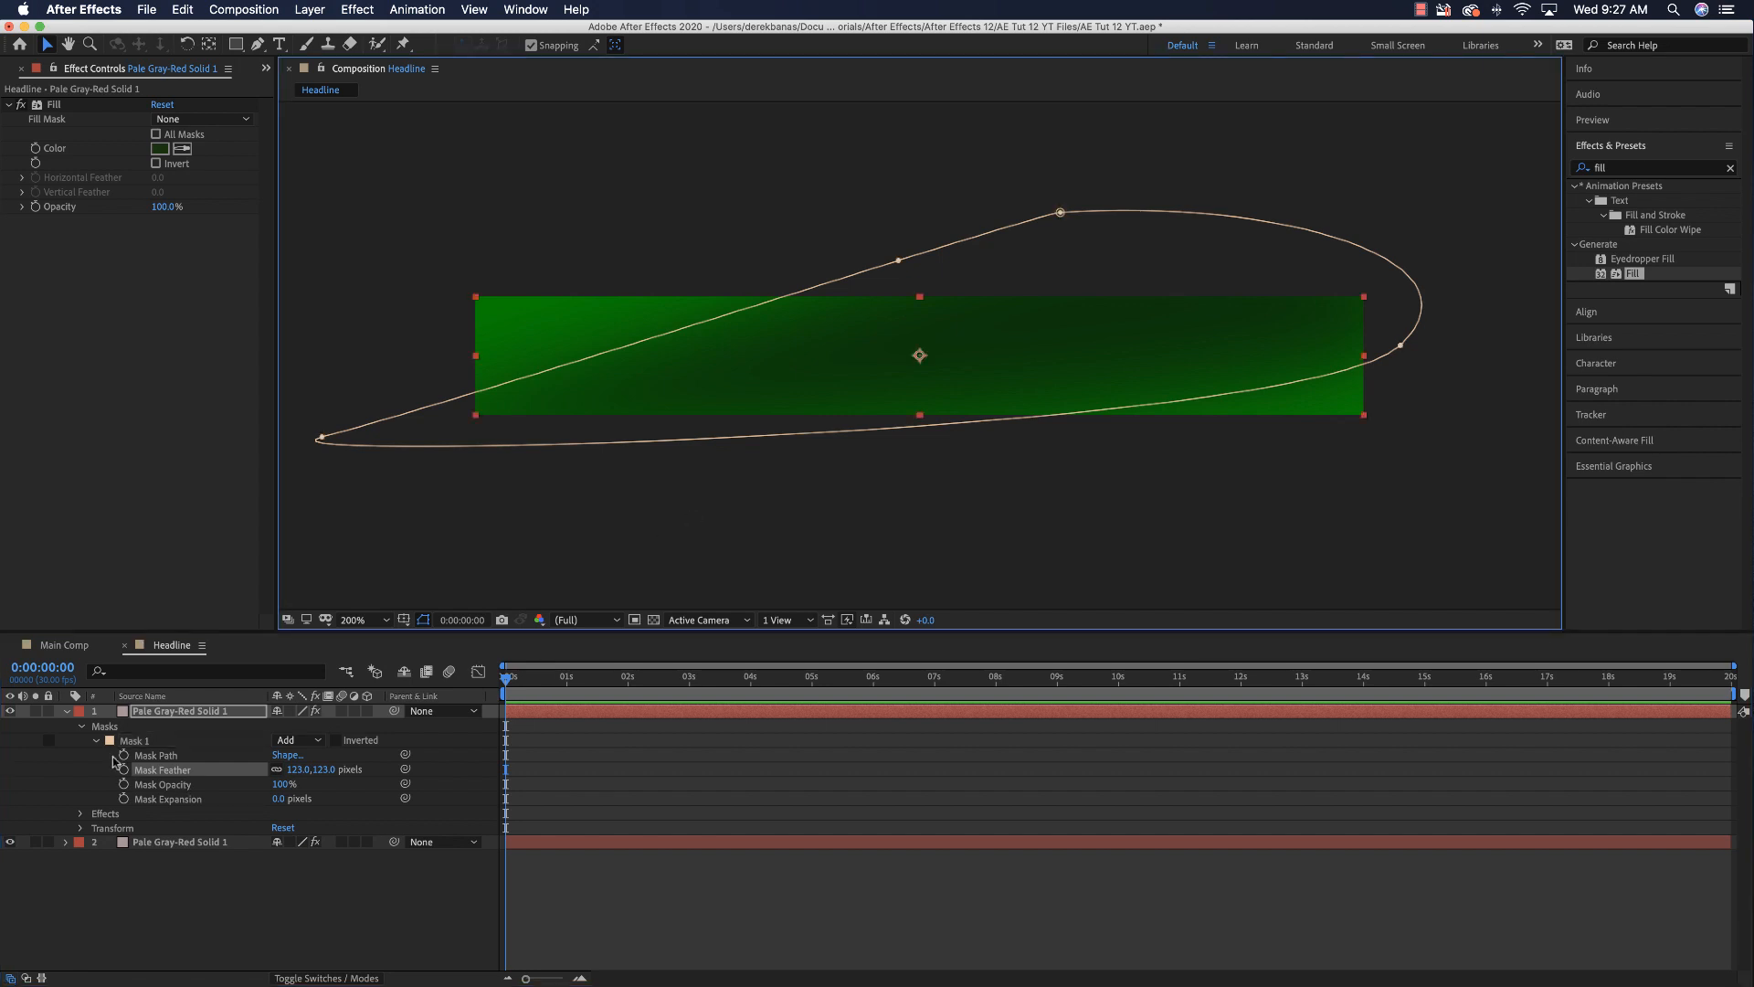
{"action": "left_click", "coordinate": [68, 712]}
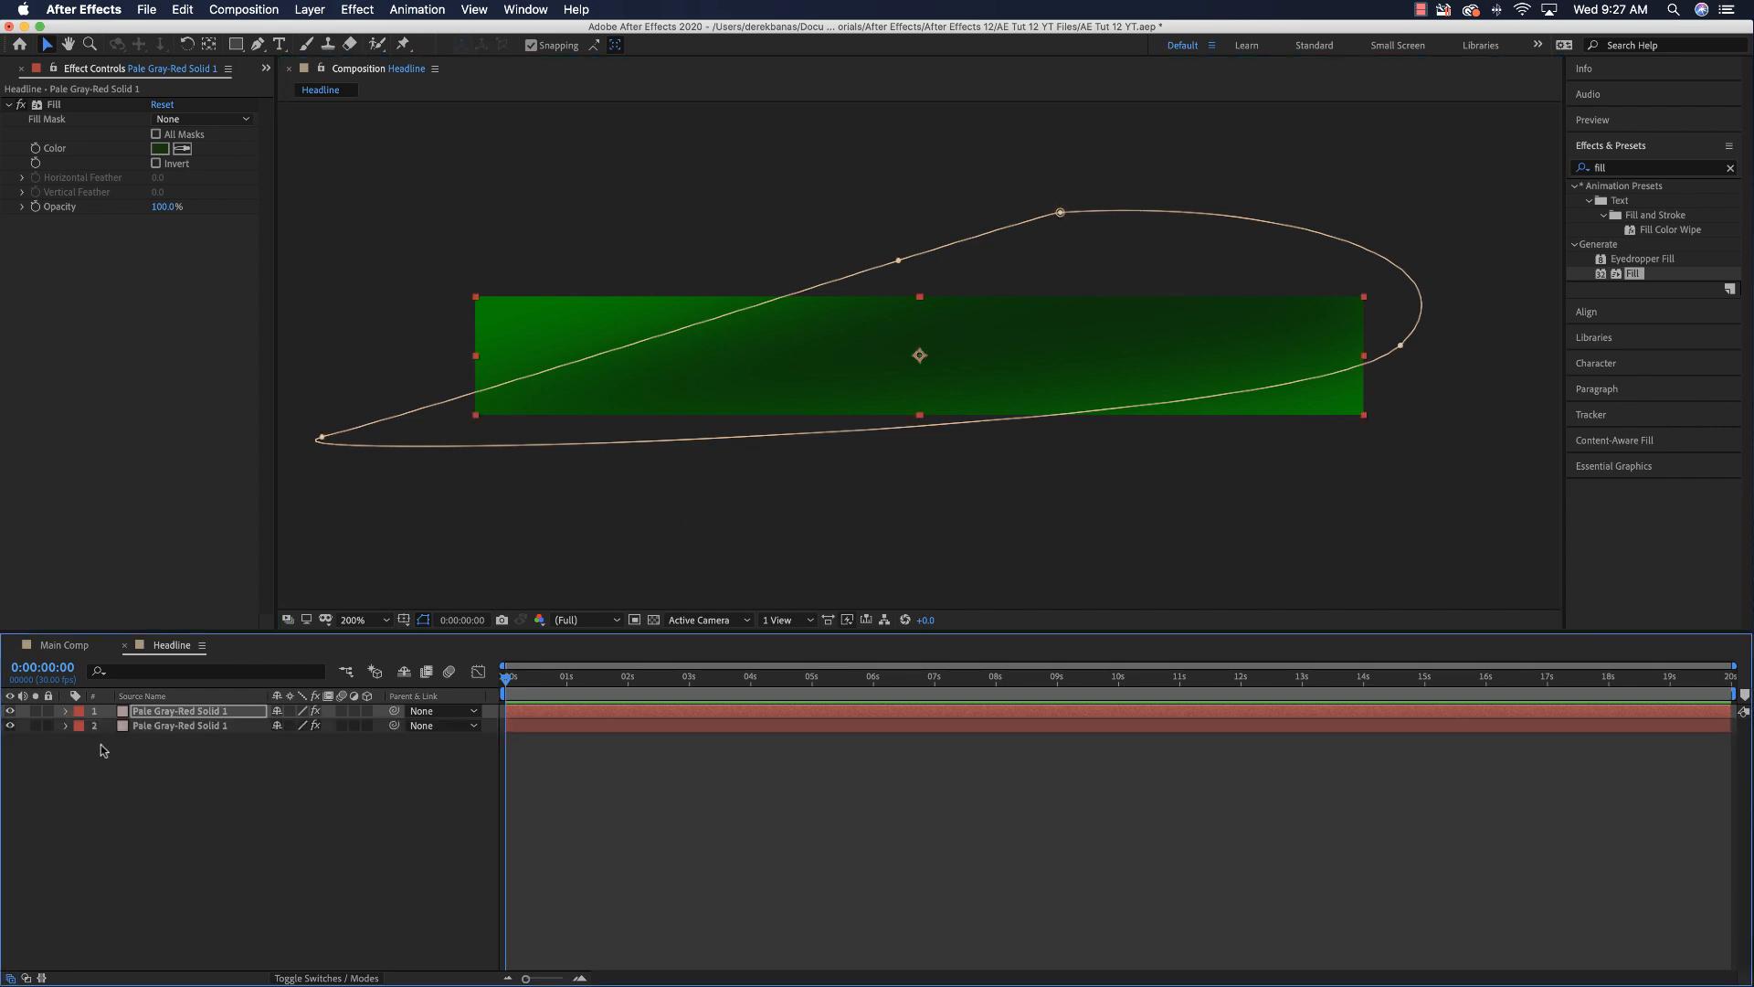
{"action": "left_click", "coordinate": [259, 787]}
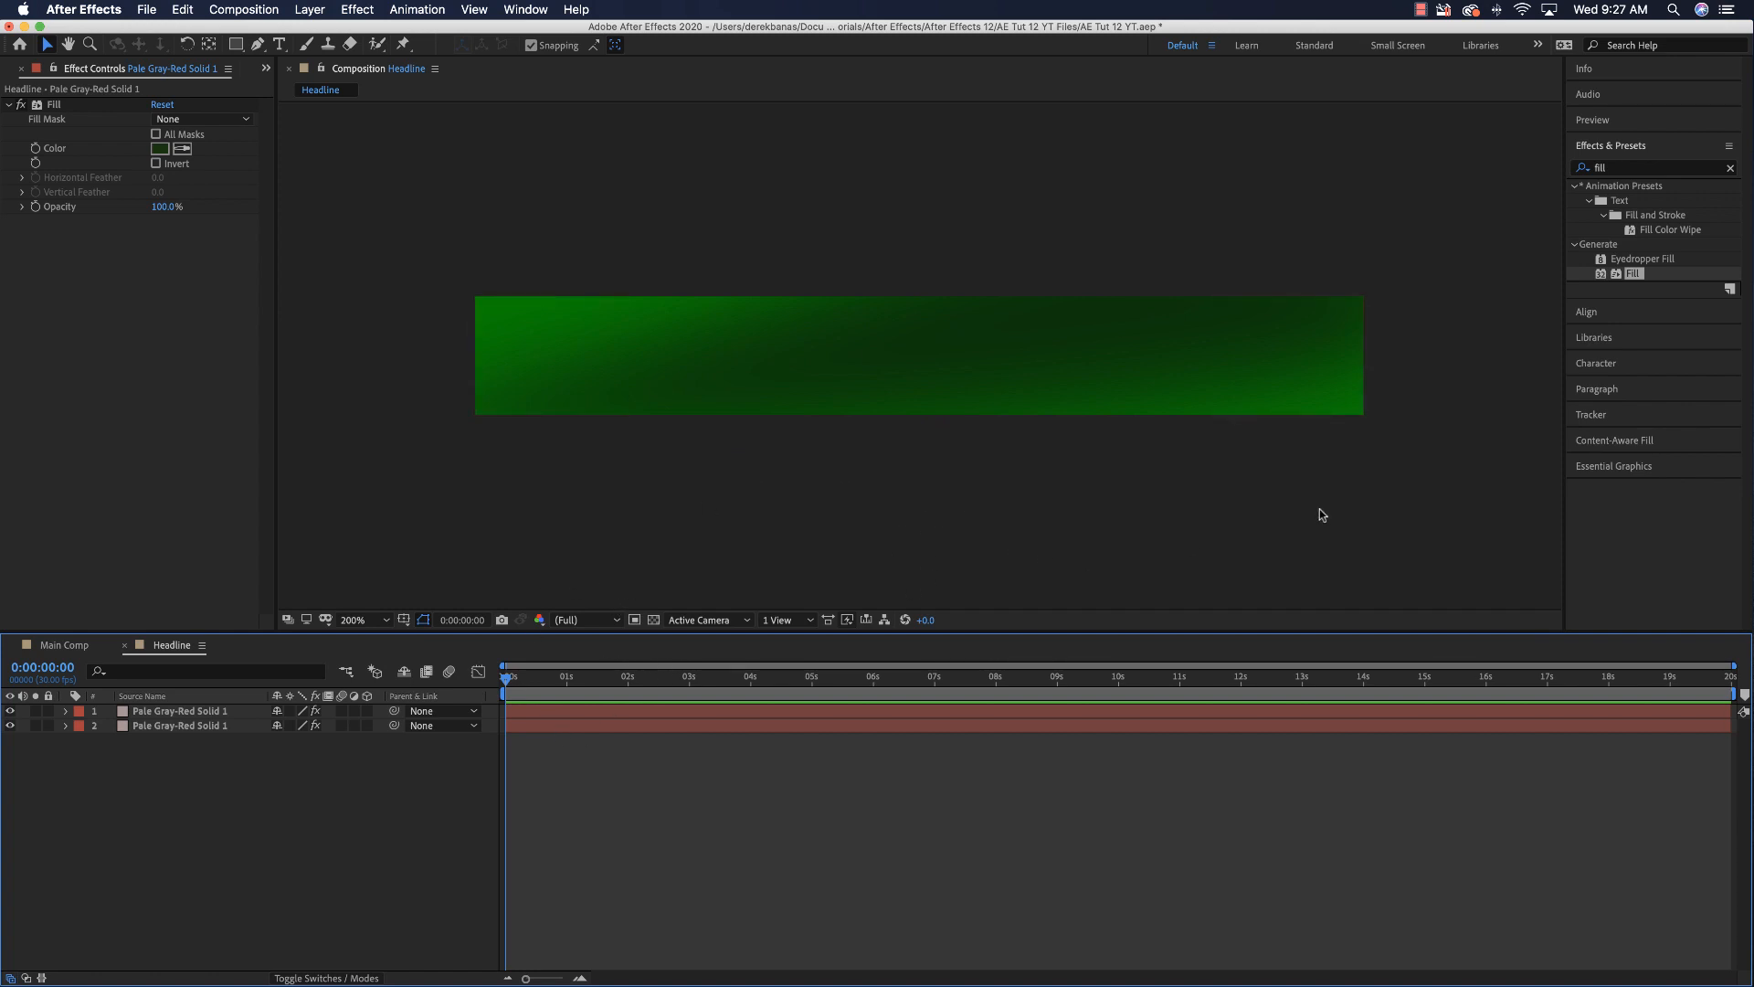
Step: Search the effects for "turbulent", apply Turbulent Displace to the upper solid and check the banner along the timeline, returning to 0 seconds
{"action": "left_click", "coordinate": [1635, 168]}
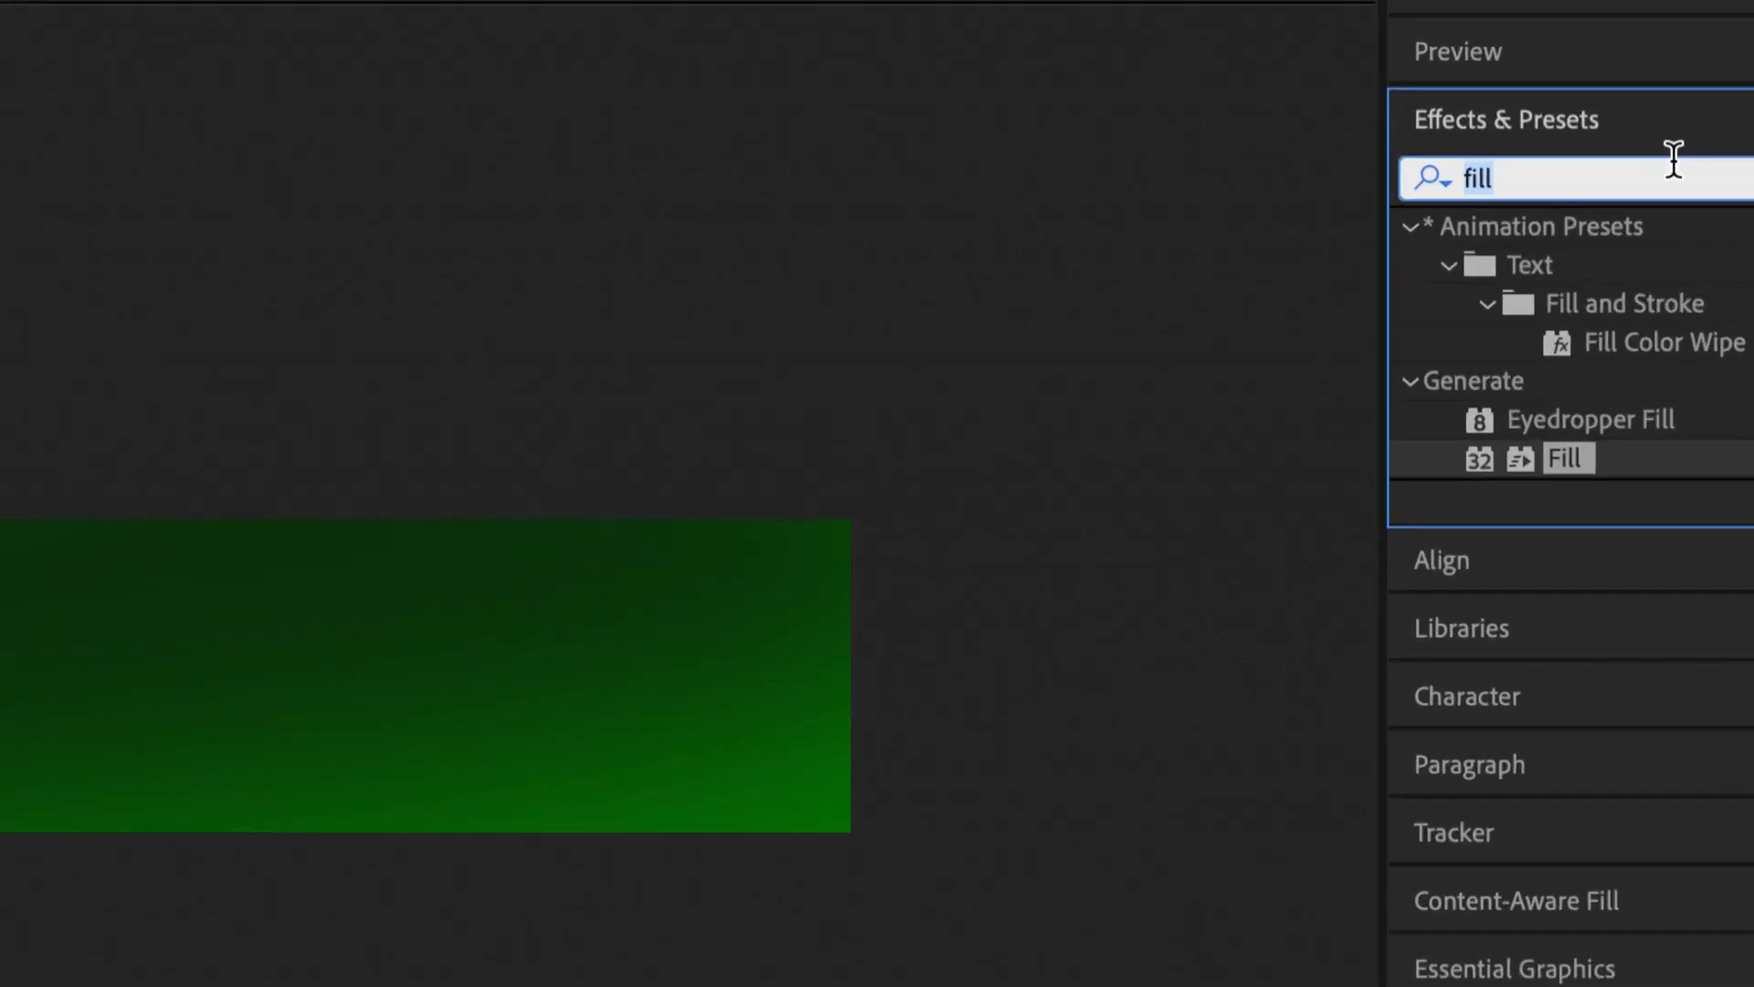
{"action": "left_click", "coordinate": [1671, 165]}
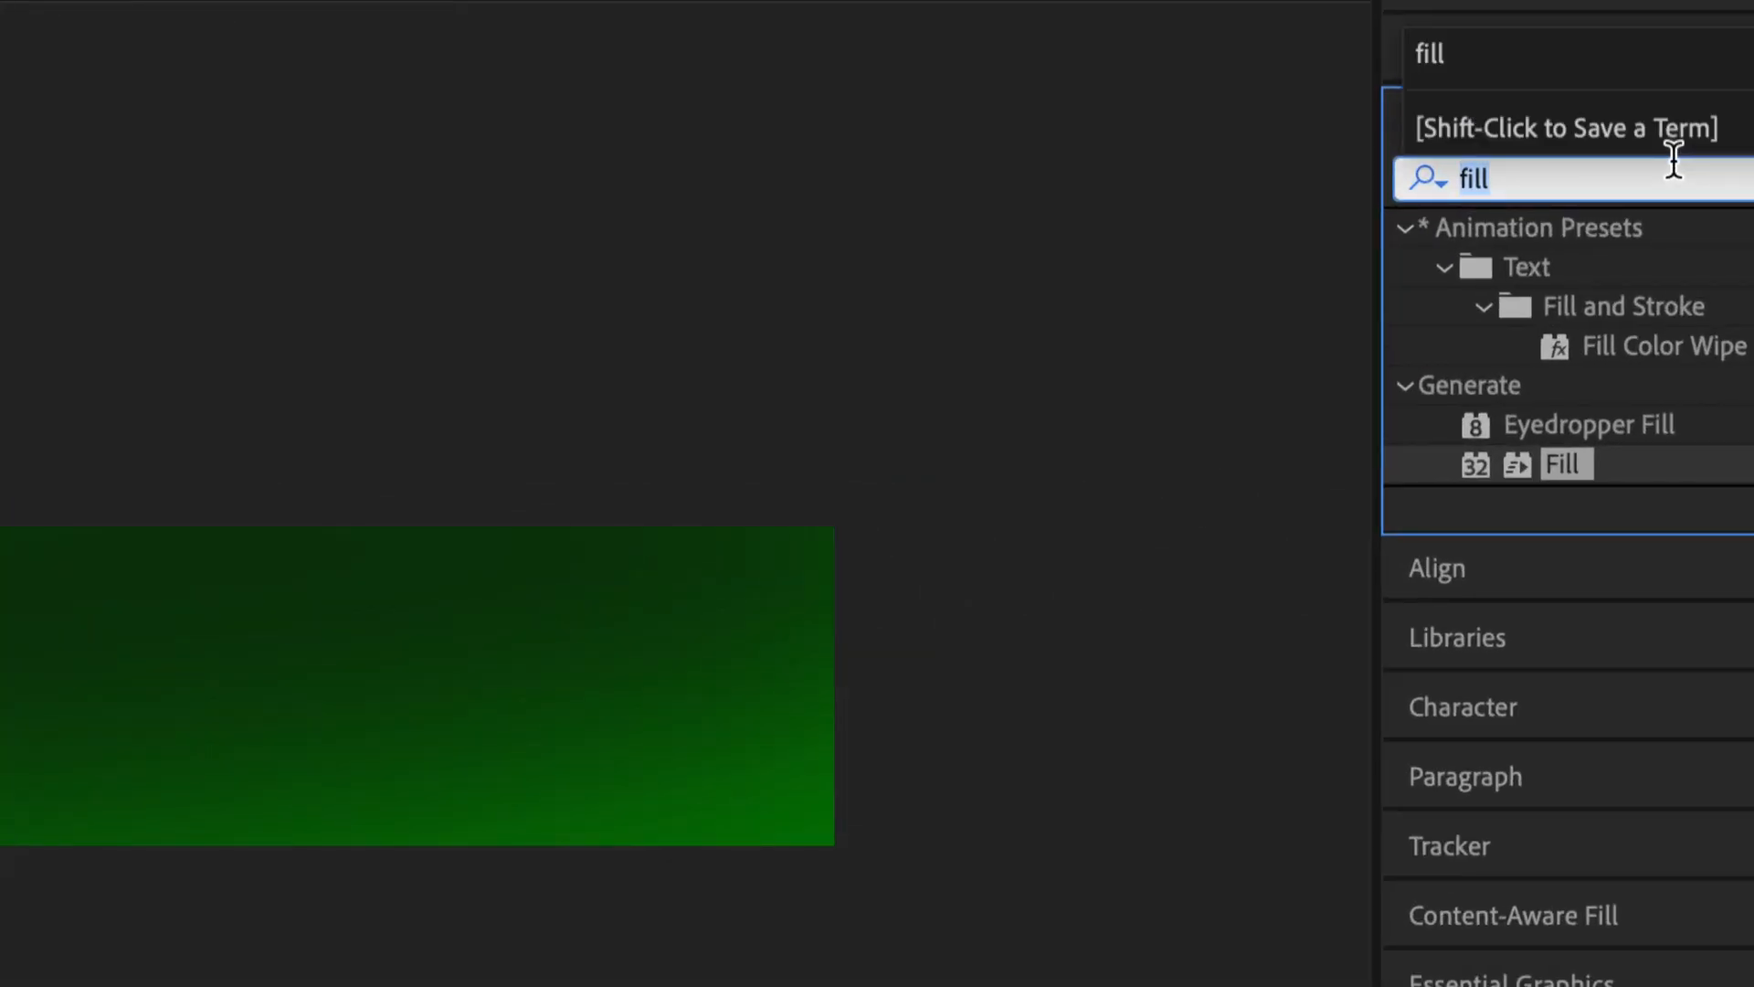
{"action": "left_click", "coordinate": [1674, 161]}
{"action": "type", "text": "turbulent"}
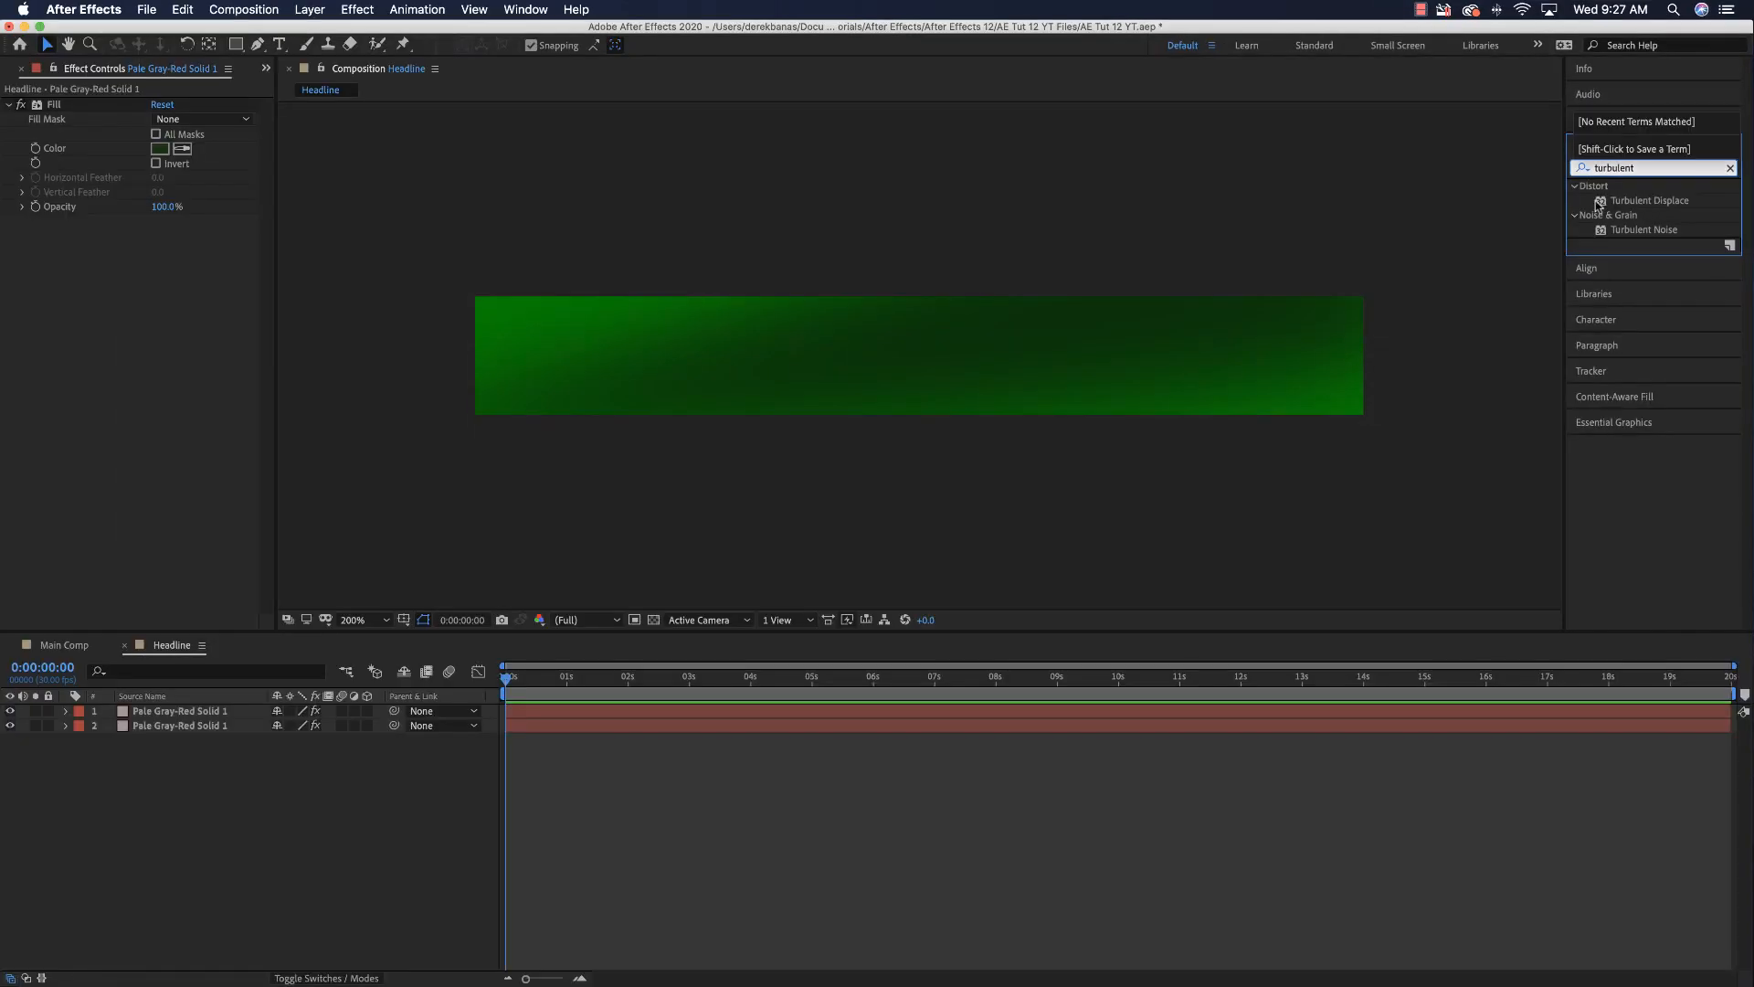
{"action": "left_click_drag", "start_coordinate": [1614, 265], "coordinate": [0, 912]}
{"action": "left_click_drag", "start_coordinate": [191, 715], "coordinate": [197, 714]}
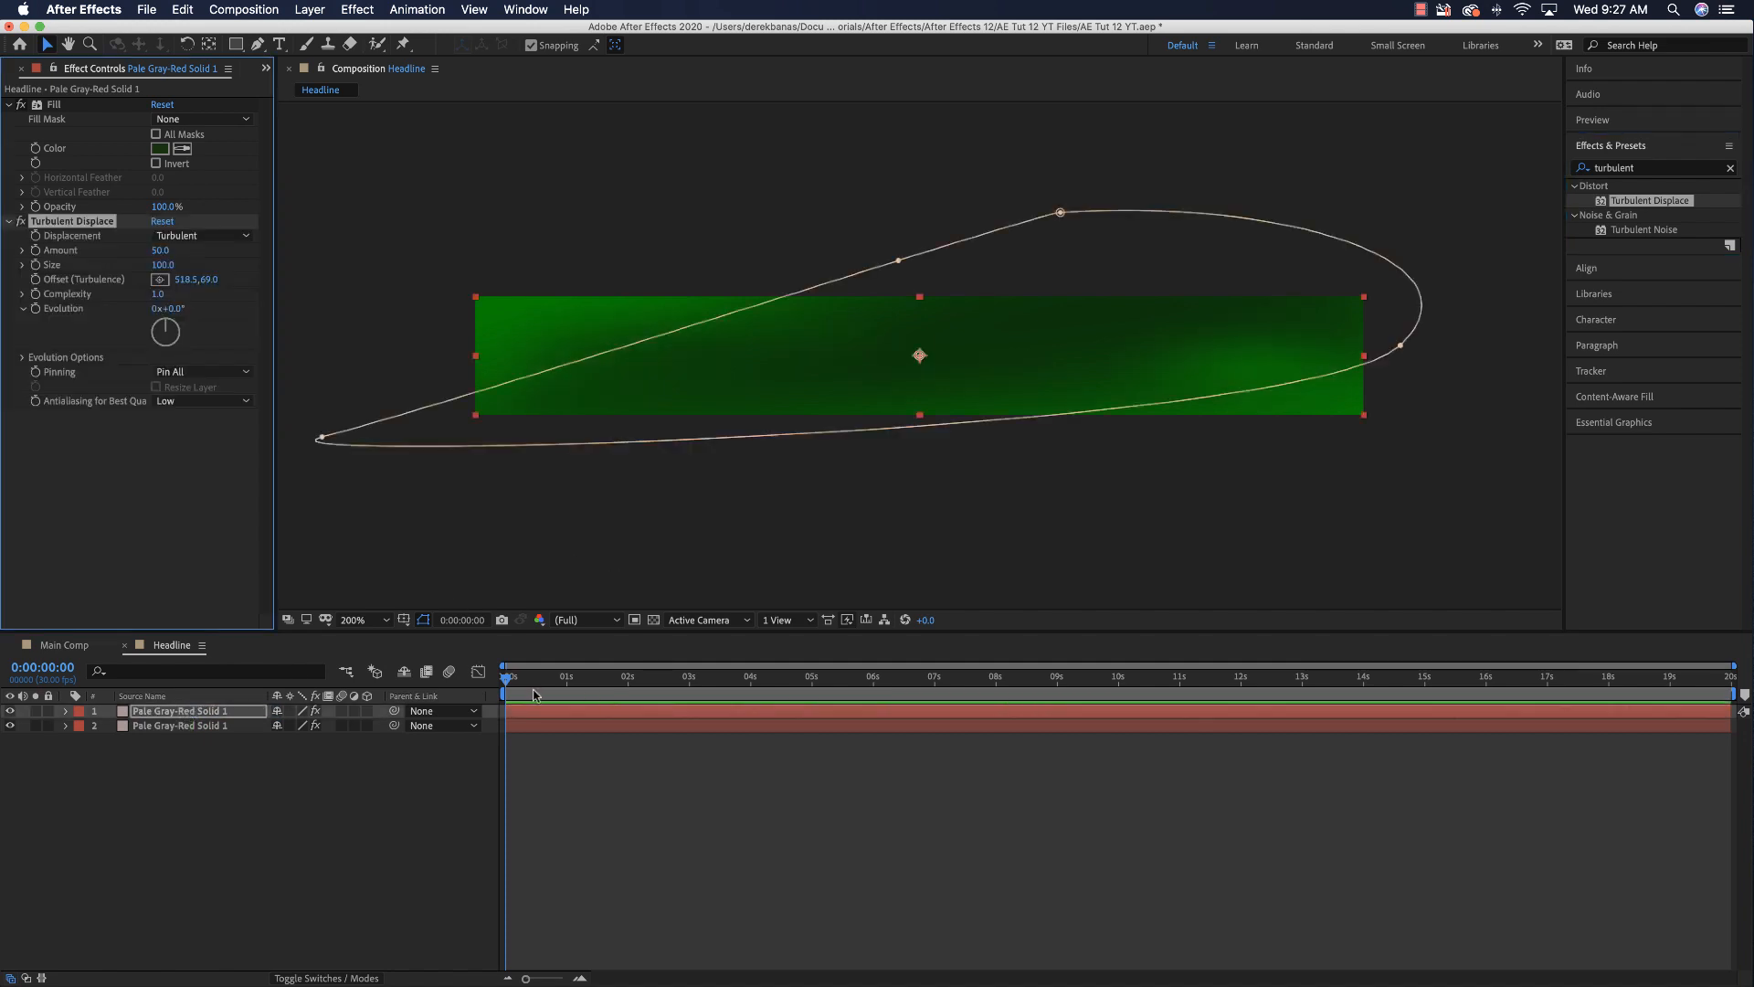
{"action": "left_click", "coordinate": [903, 678]}
{"action": "left_click_drag", "start_coordinate": [902, 677], "coordinate": [506, 678]}
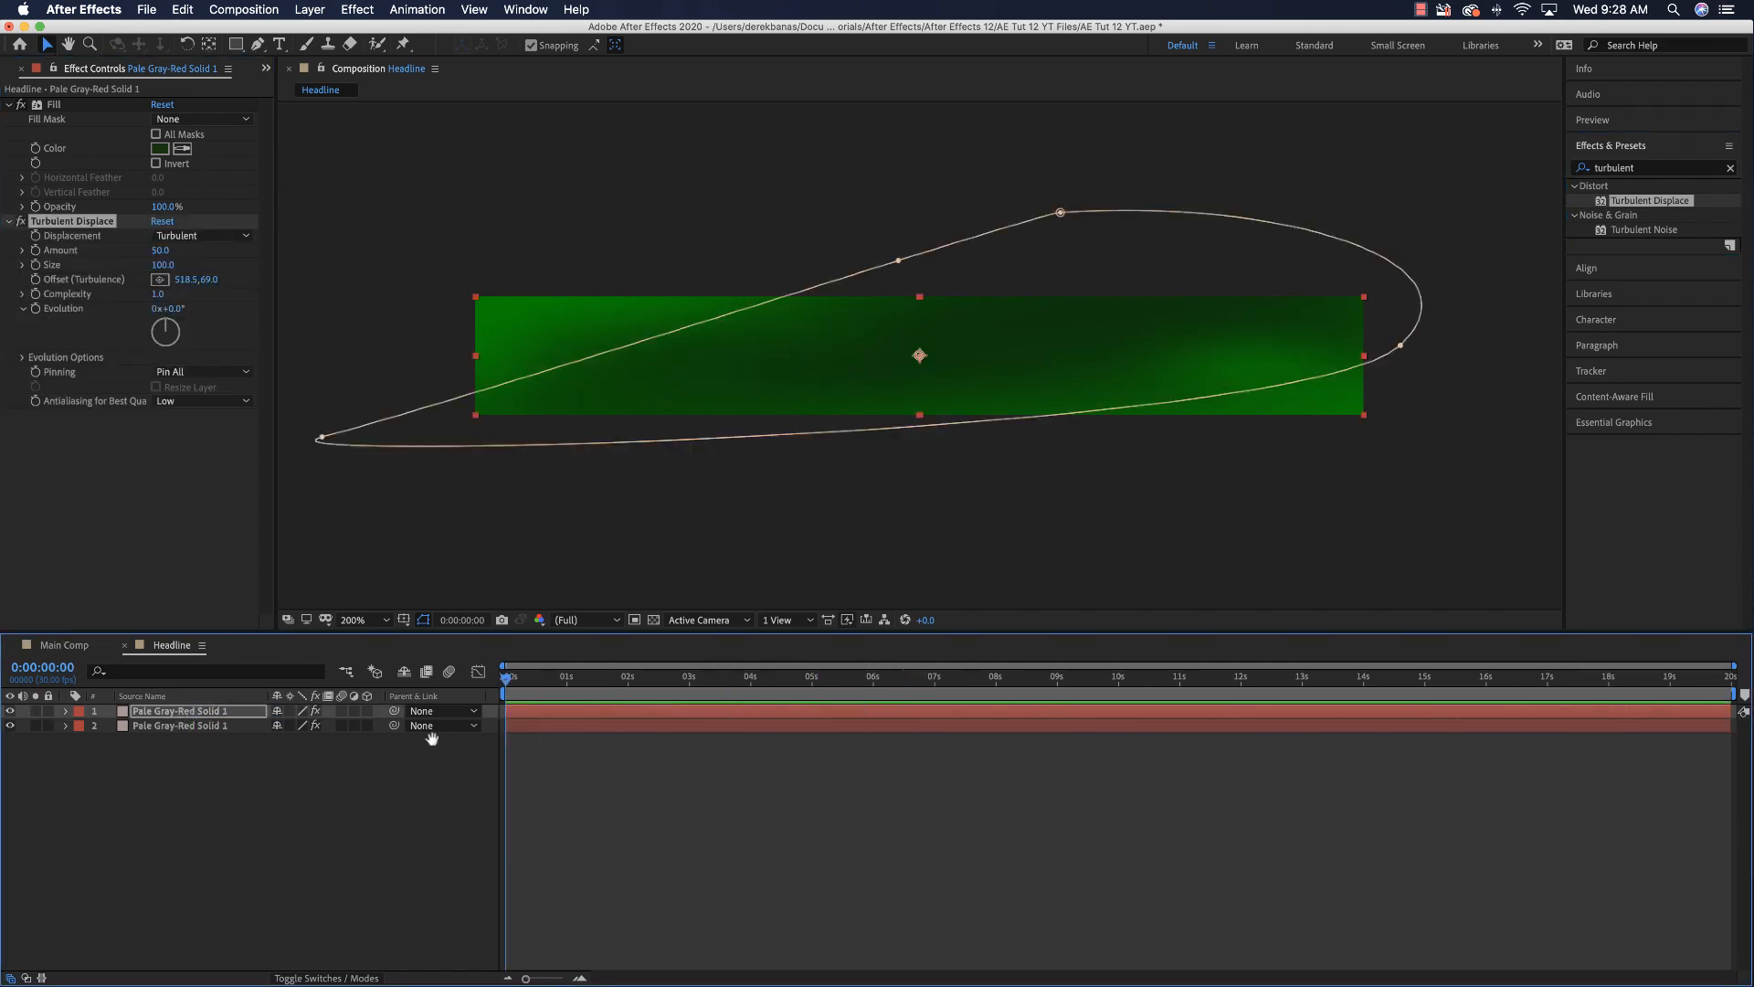
Step: Drive the upper solid's Turbulent Displace Evolution with the expression time * 150, previewing the banner before and after
{"action": "key", "text": "space"}
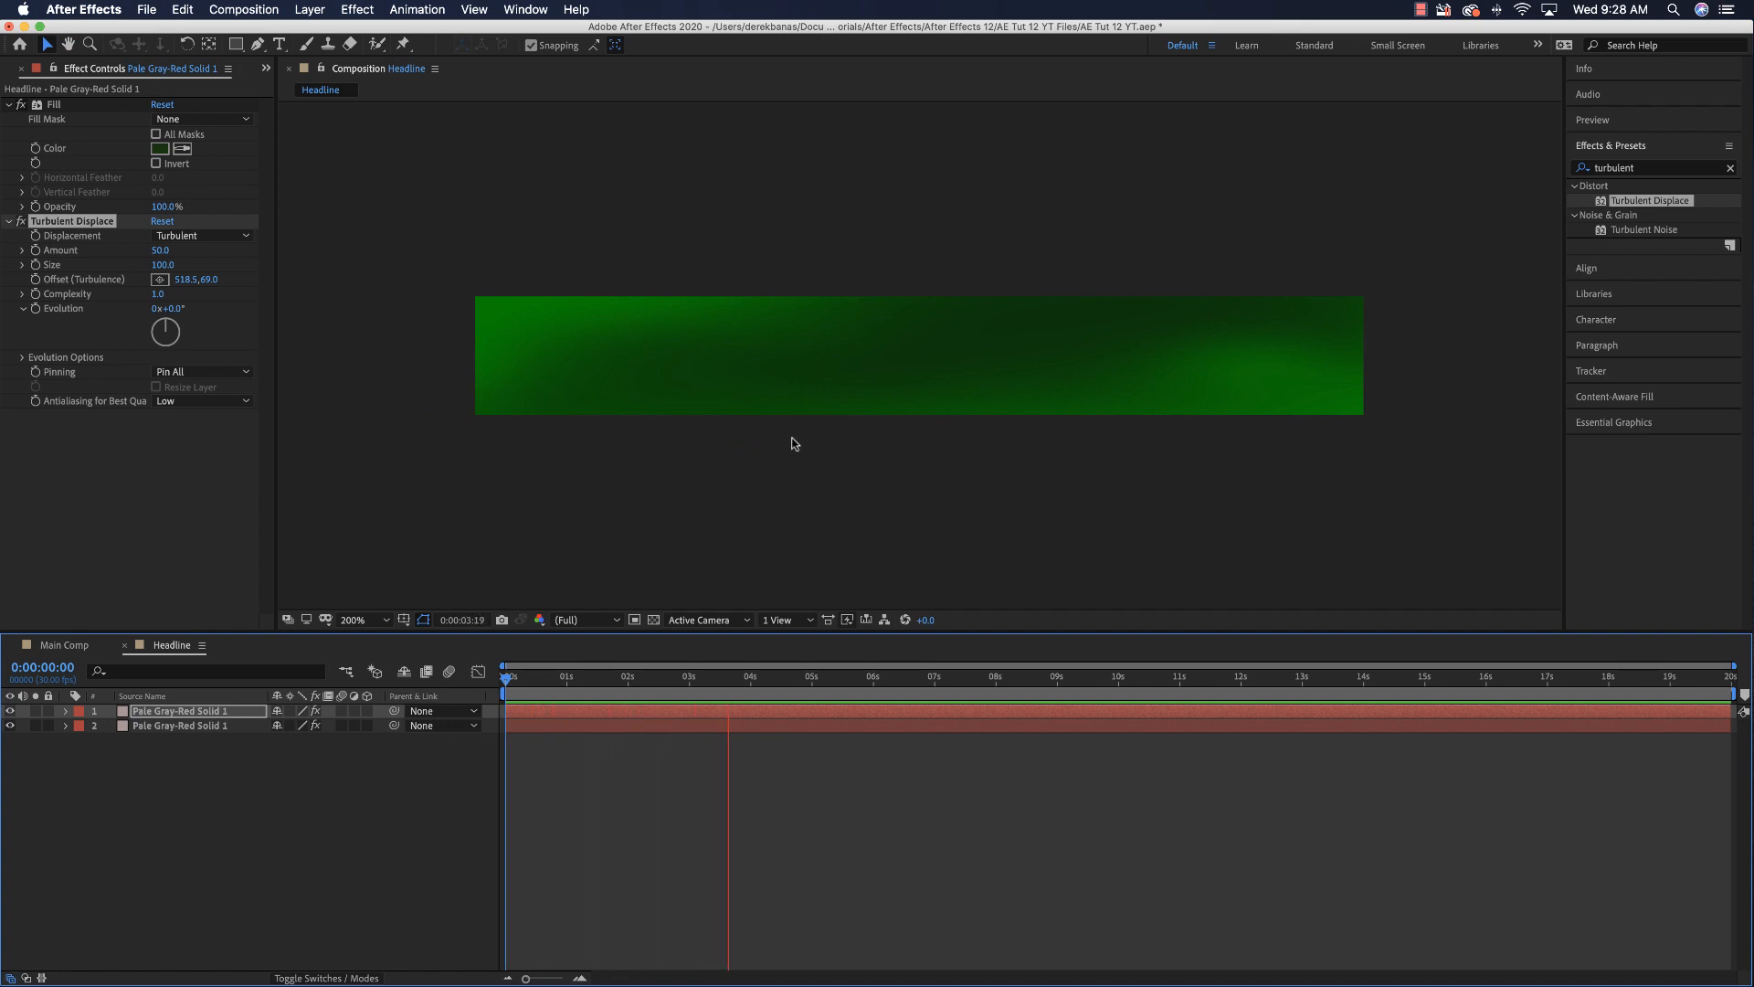
{"action": "key", "text": "space"}
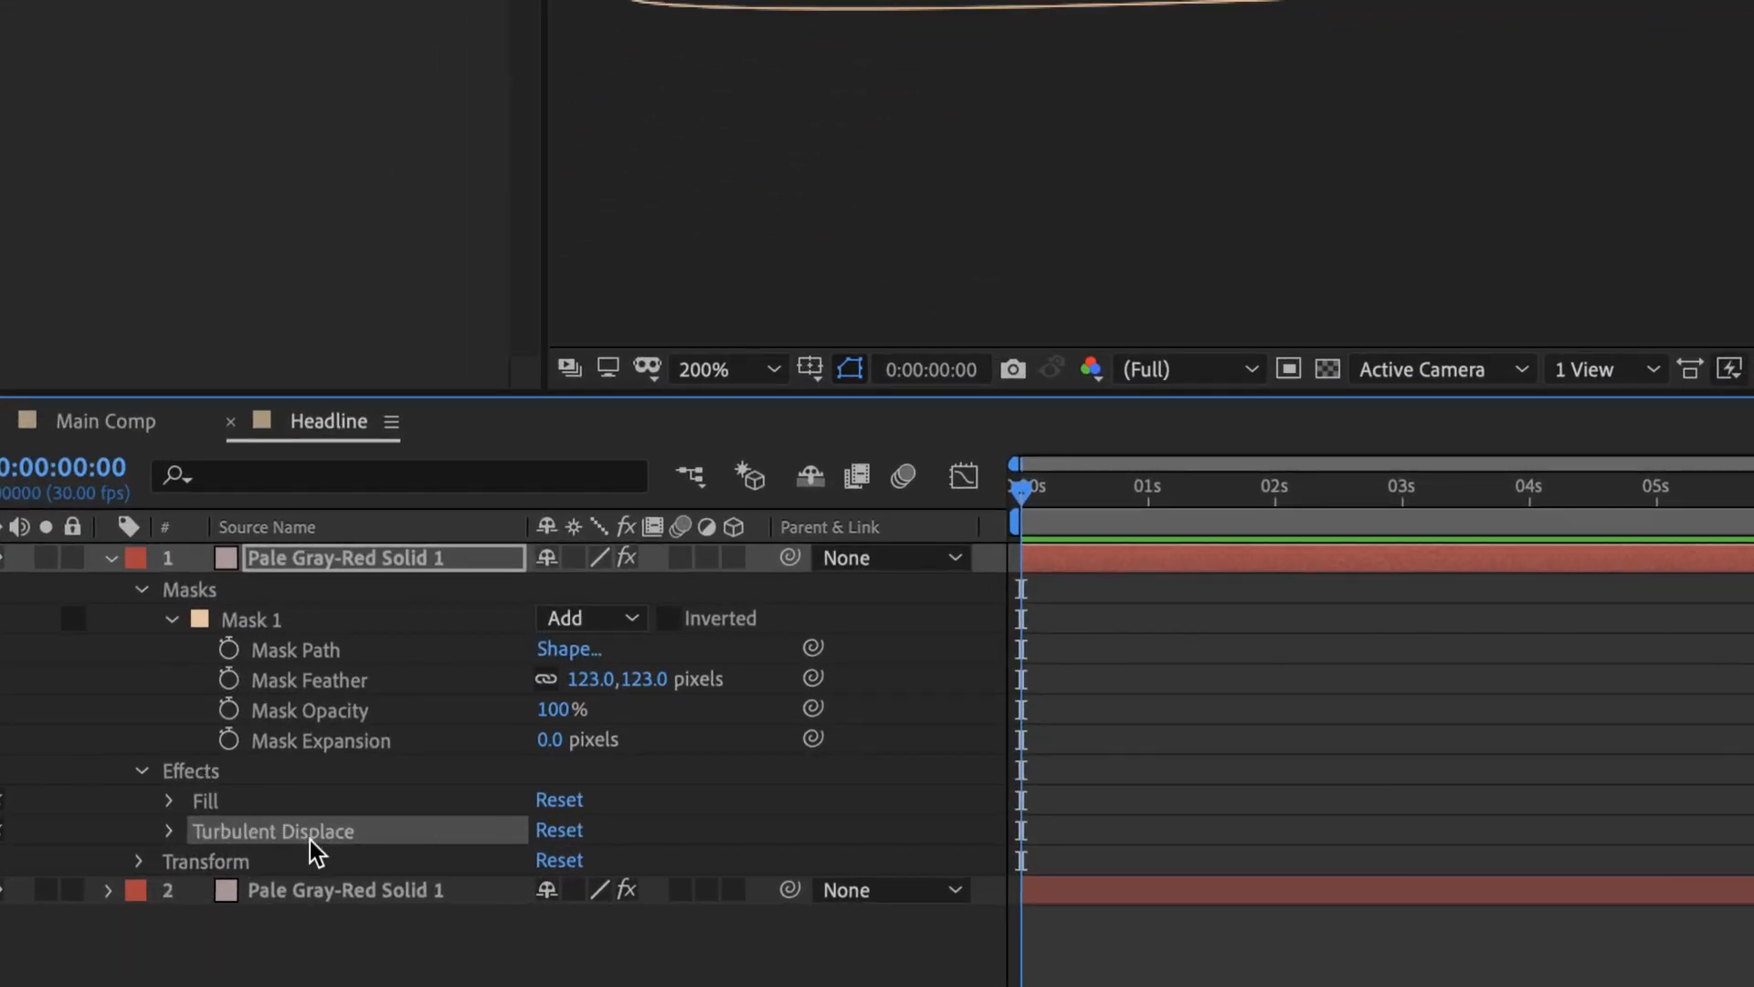
{"action": "left_click", "coordinate": [168, 830]}
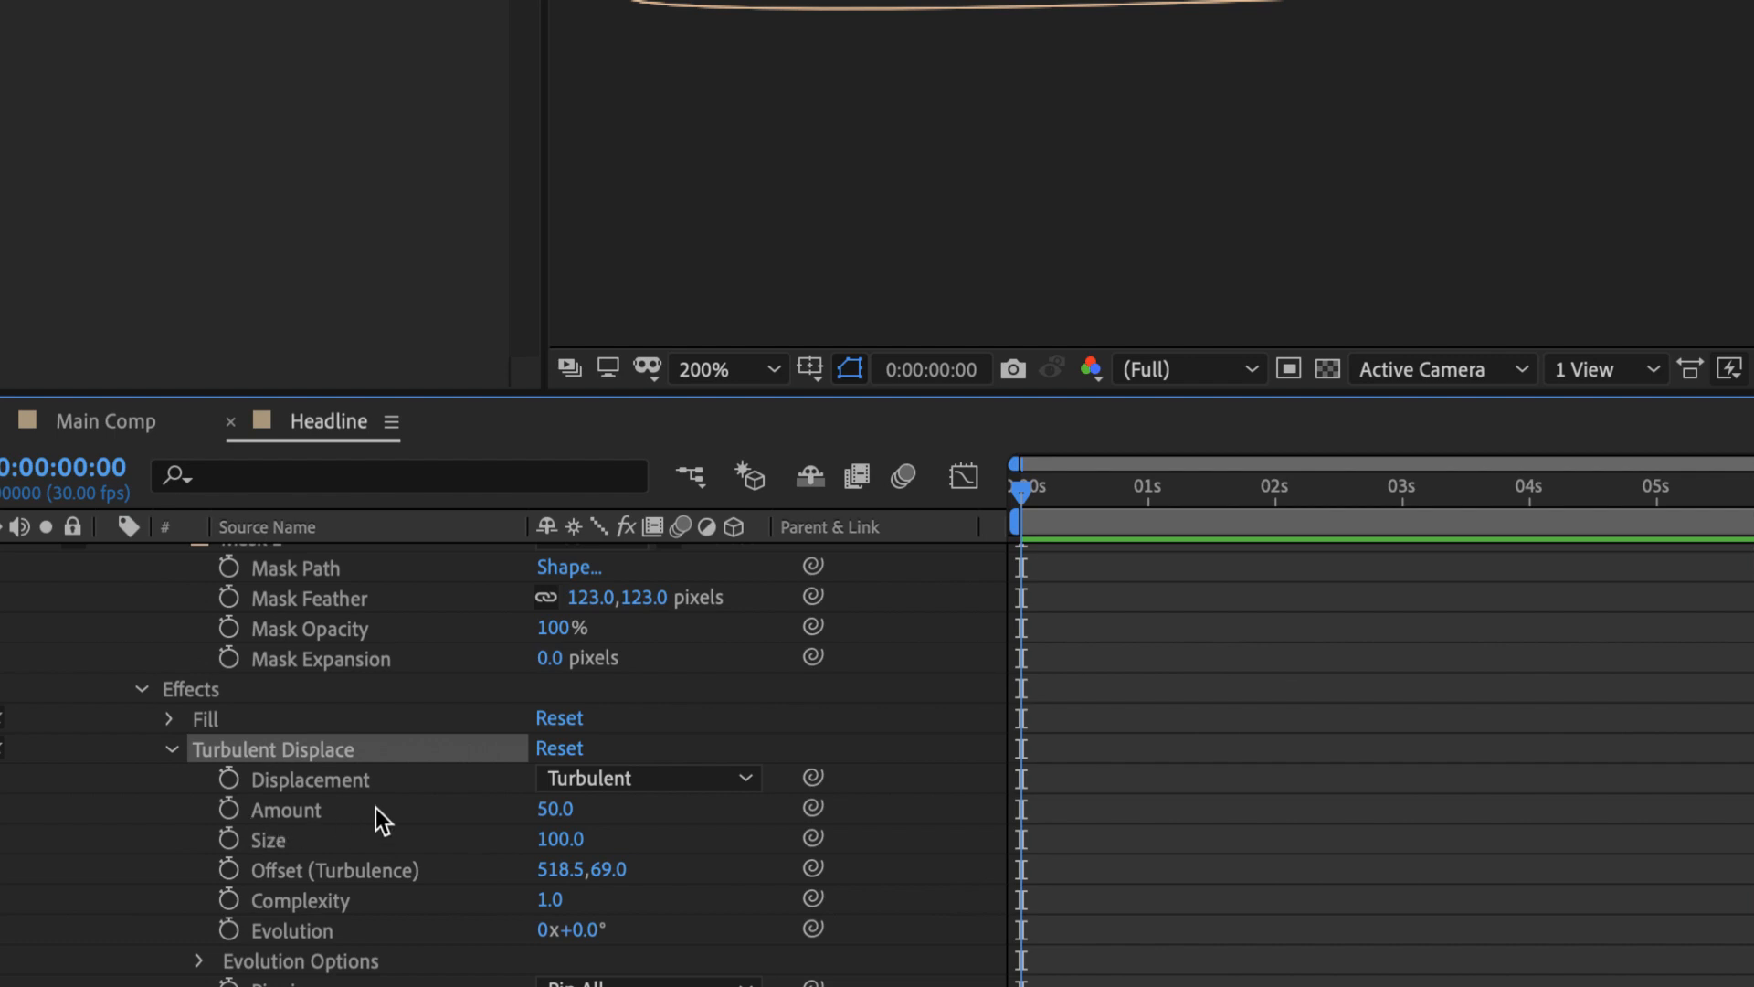
{"action": "scroll", "coordinate": [375, 811], "scroll_direction": "down", "scroll_amount": 2}
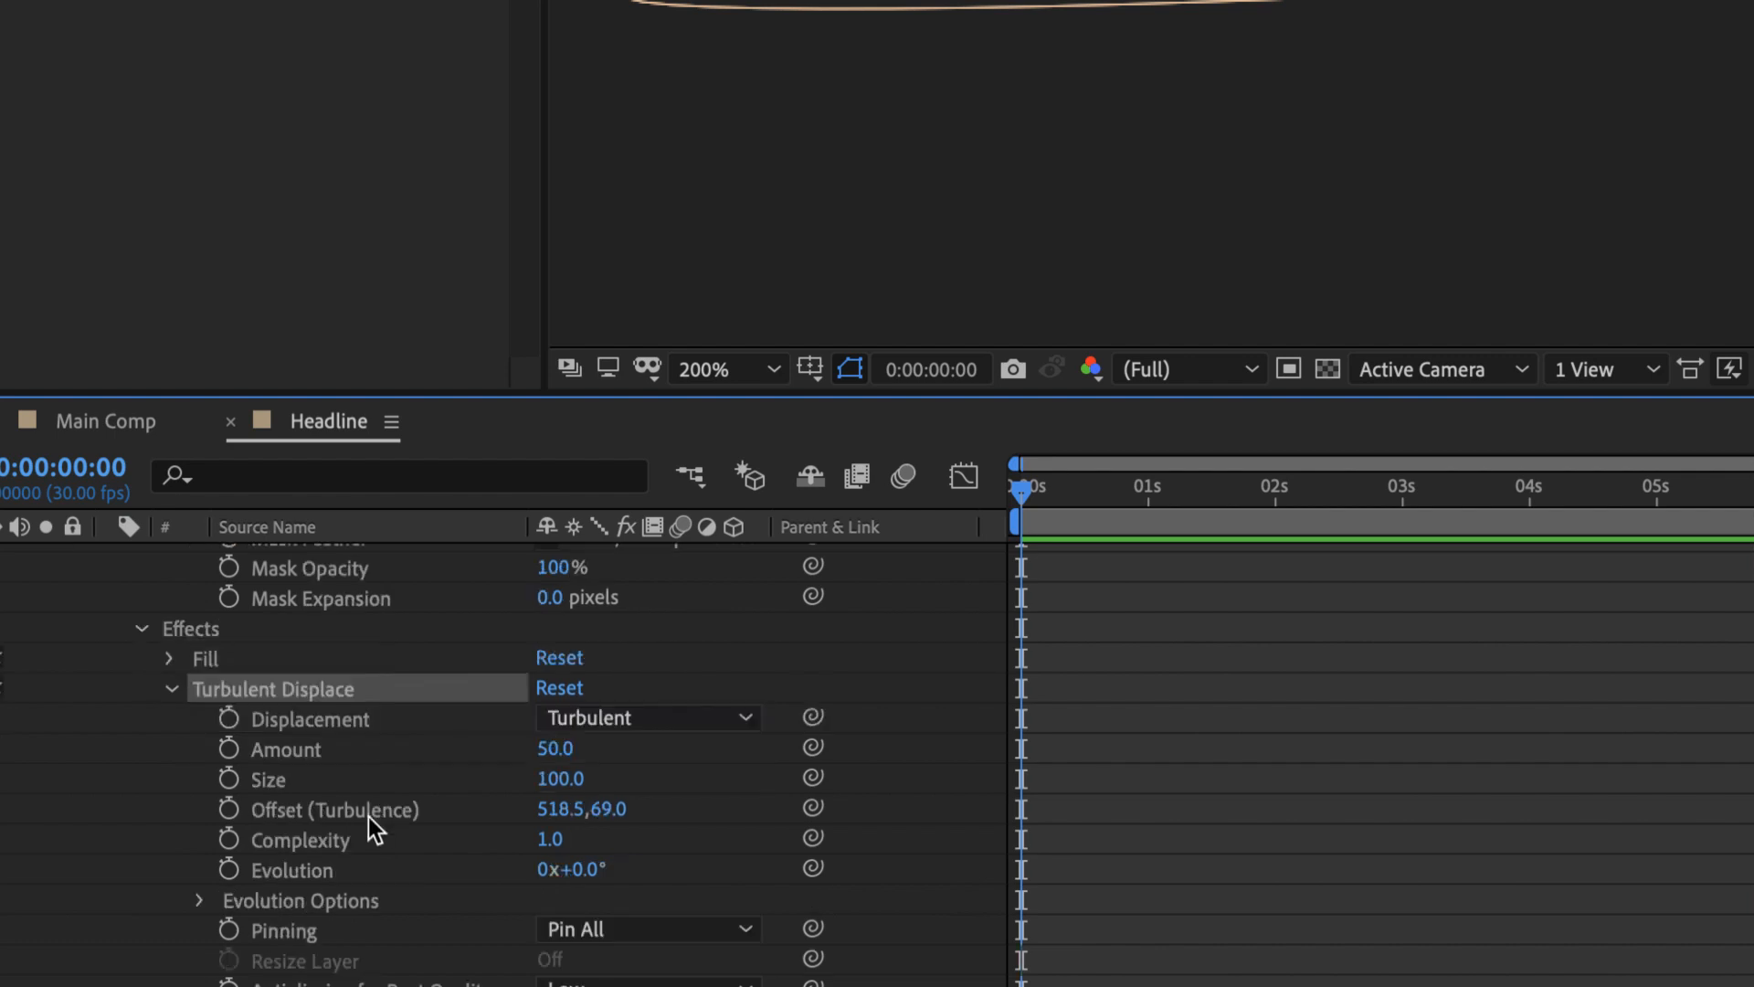
{"action": "left_click", "coordinate": [228, 872], "text": "alt"}
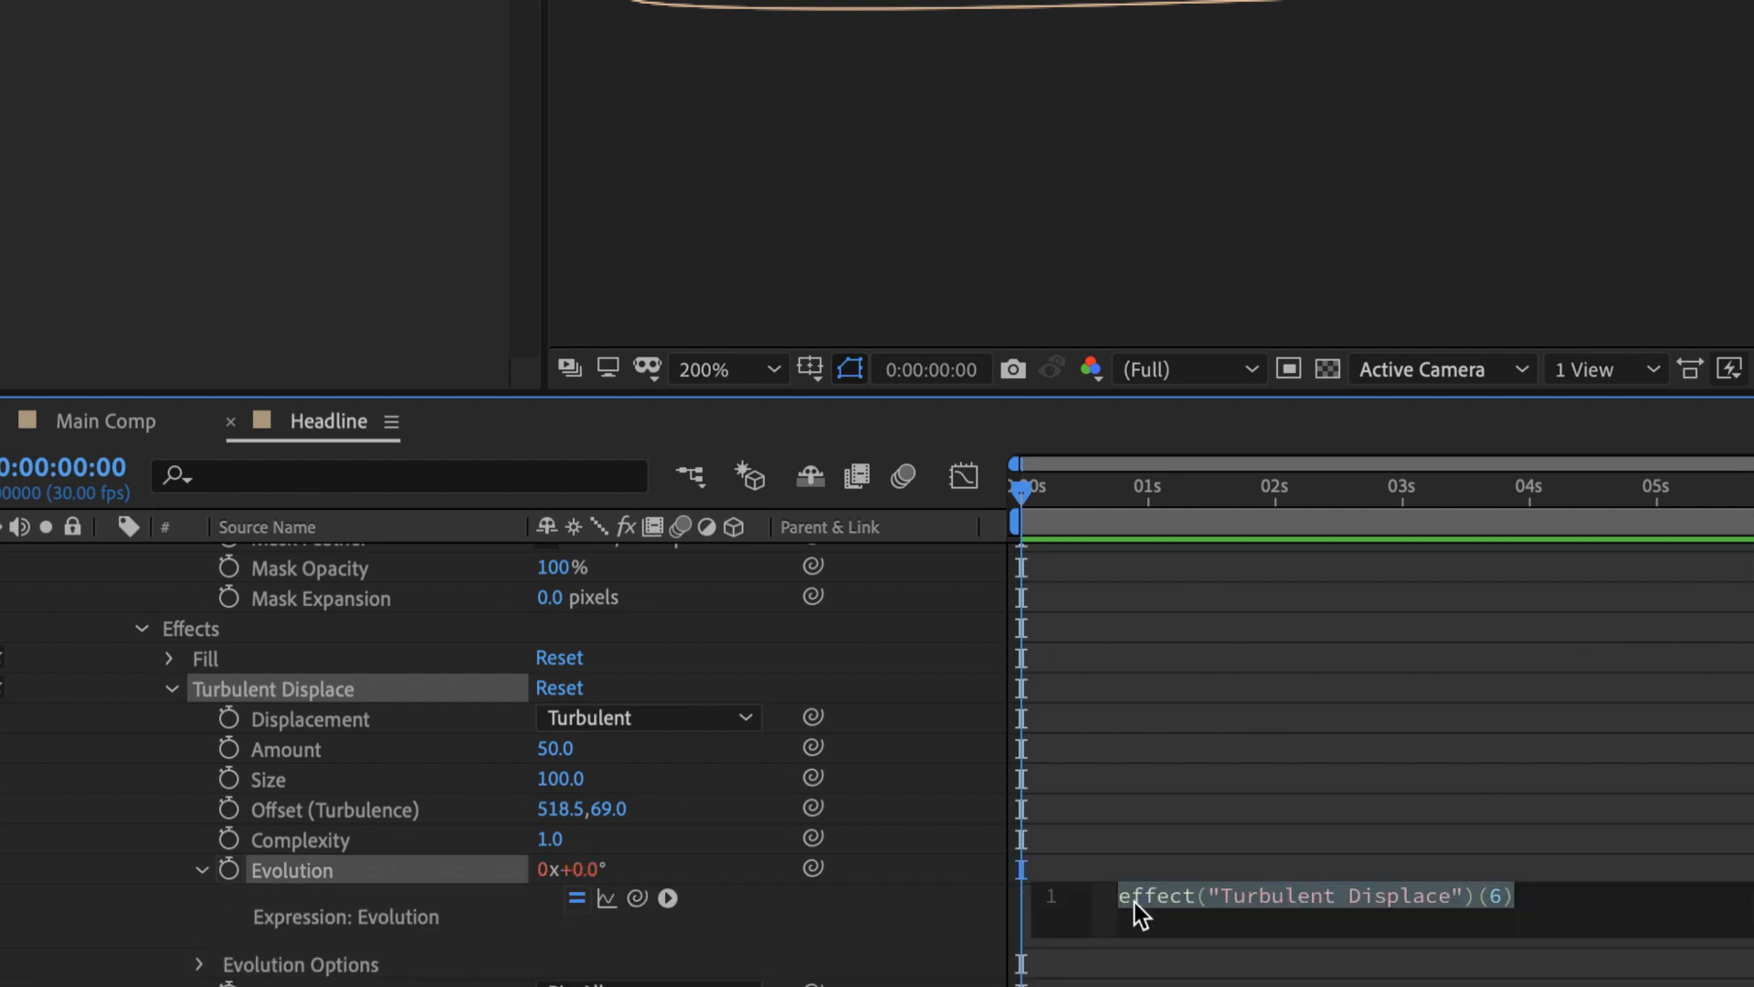
{"action": "type", "text": "time * "}
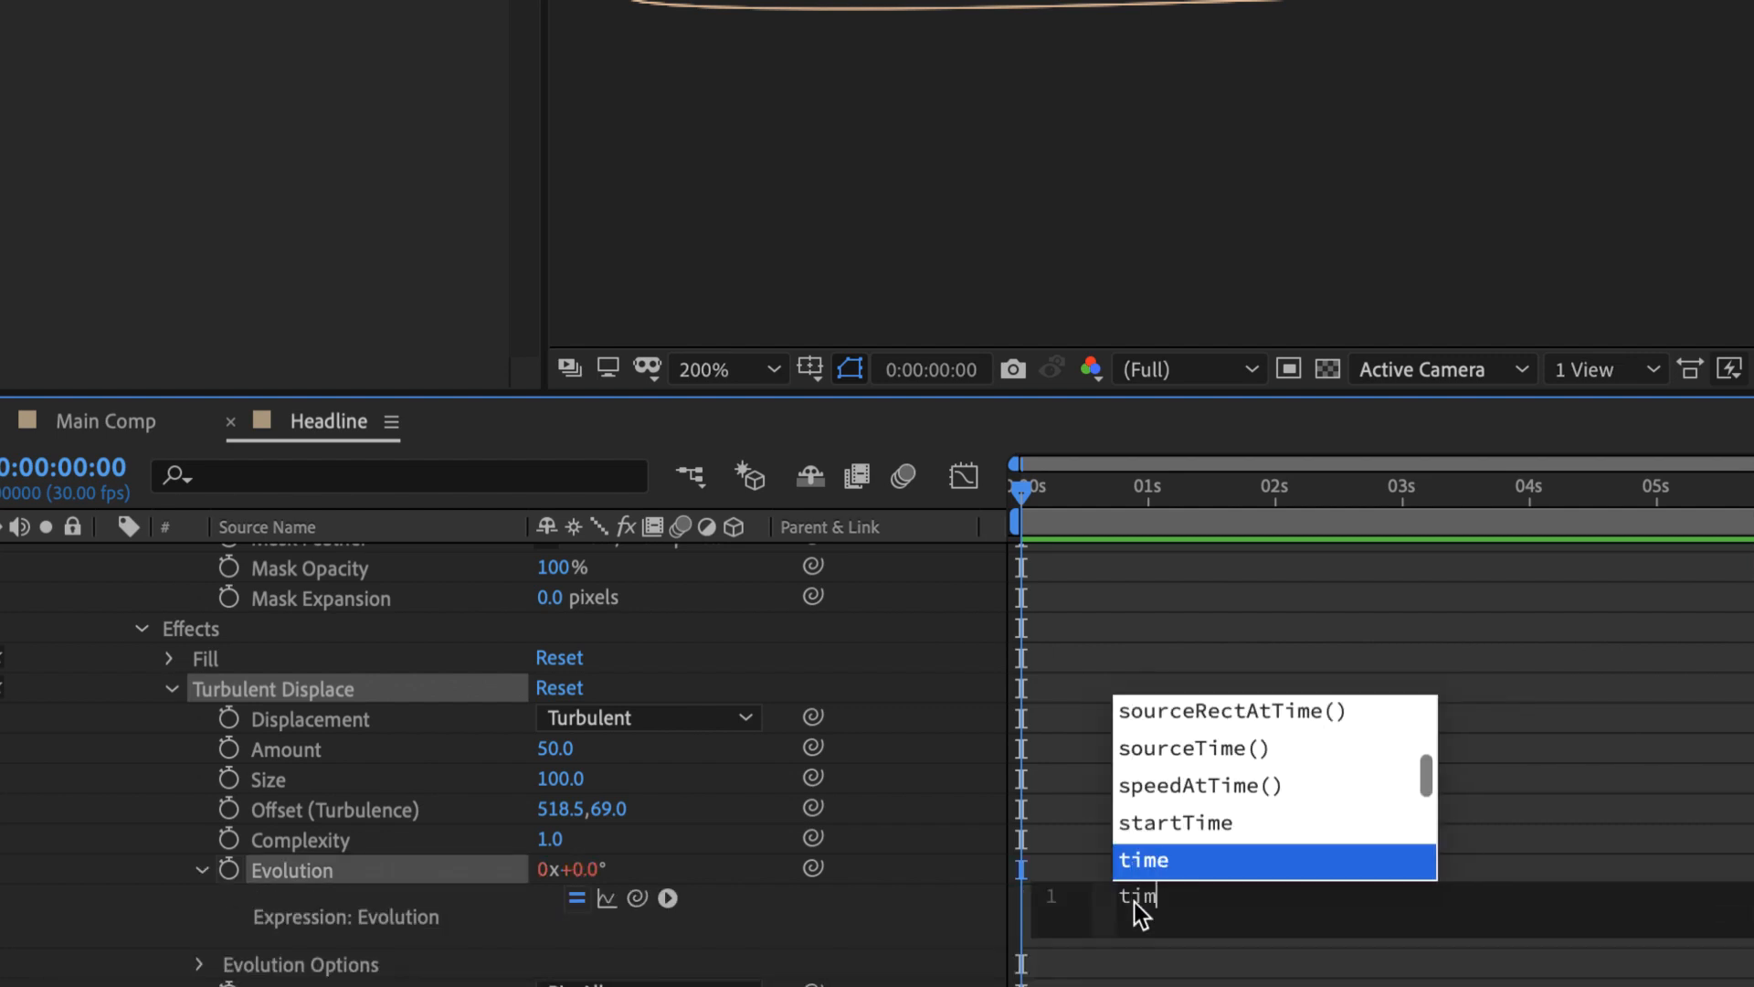
{"action": "type", "text": "150"}
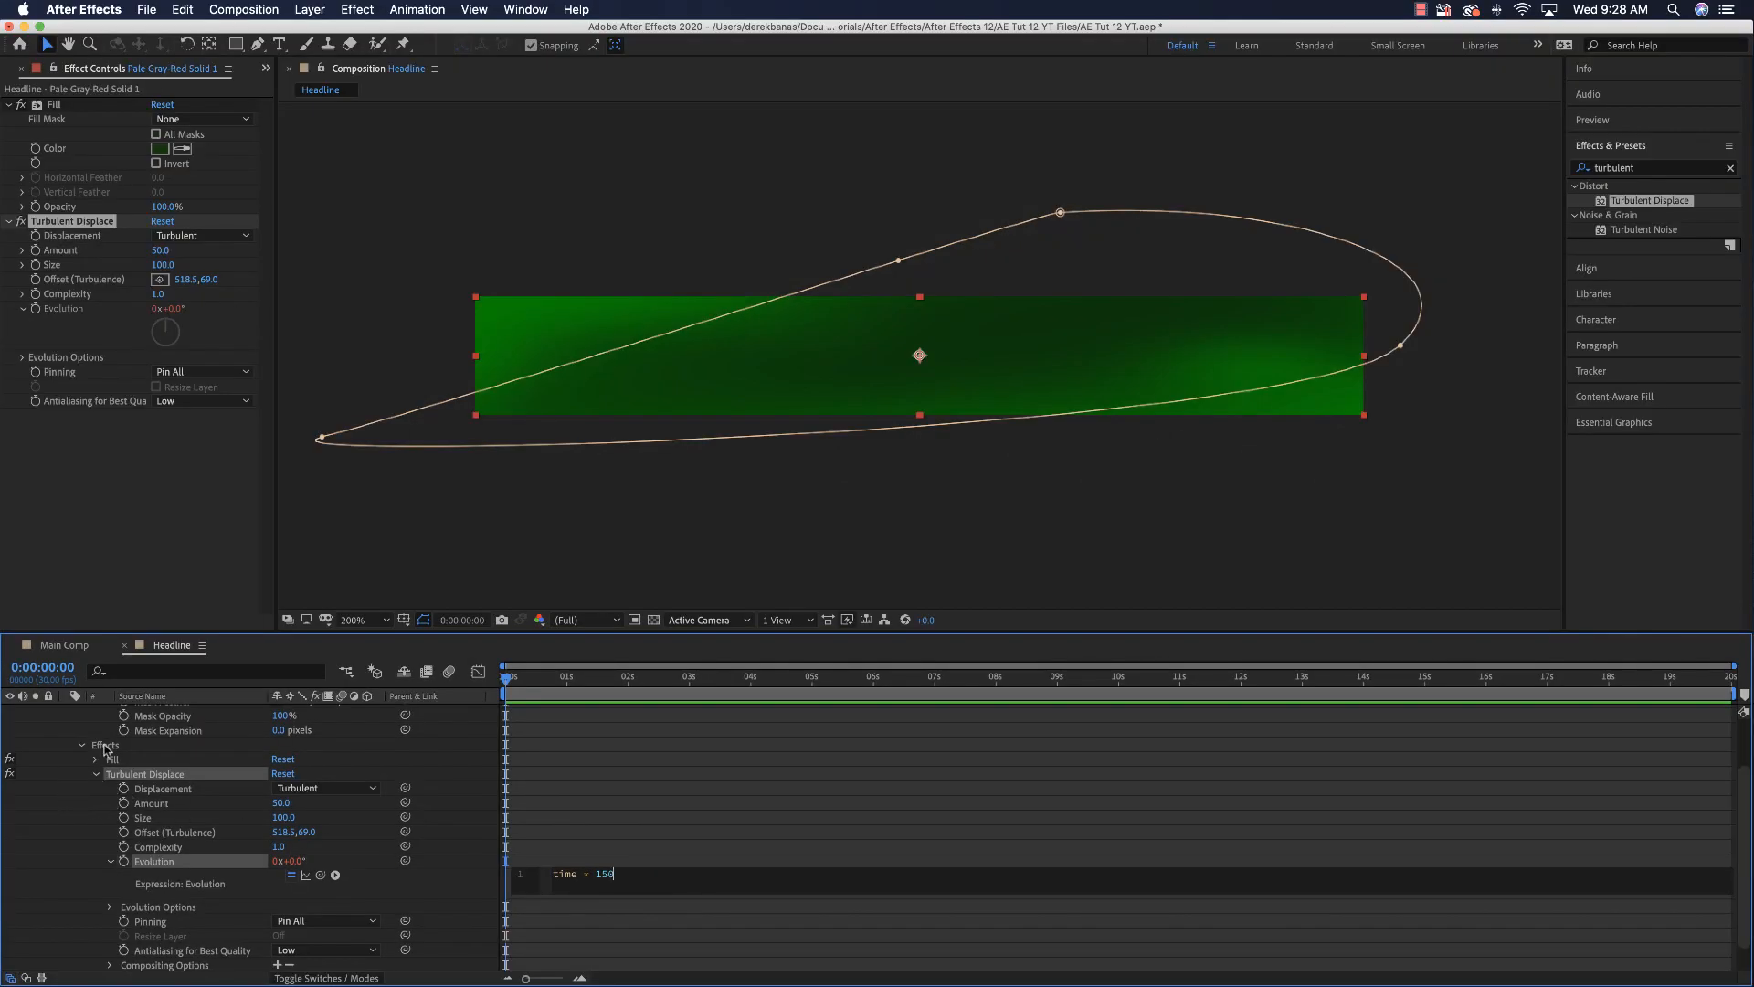
{"action": "left_click", "coordinate": [105, 748]}
{"action": "key", "text": "space"}
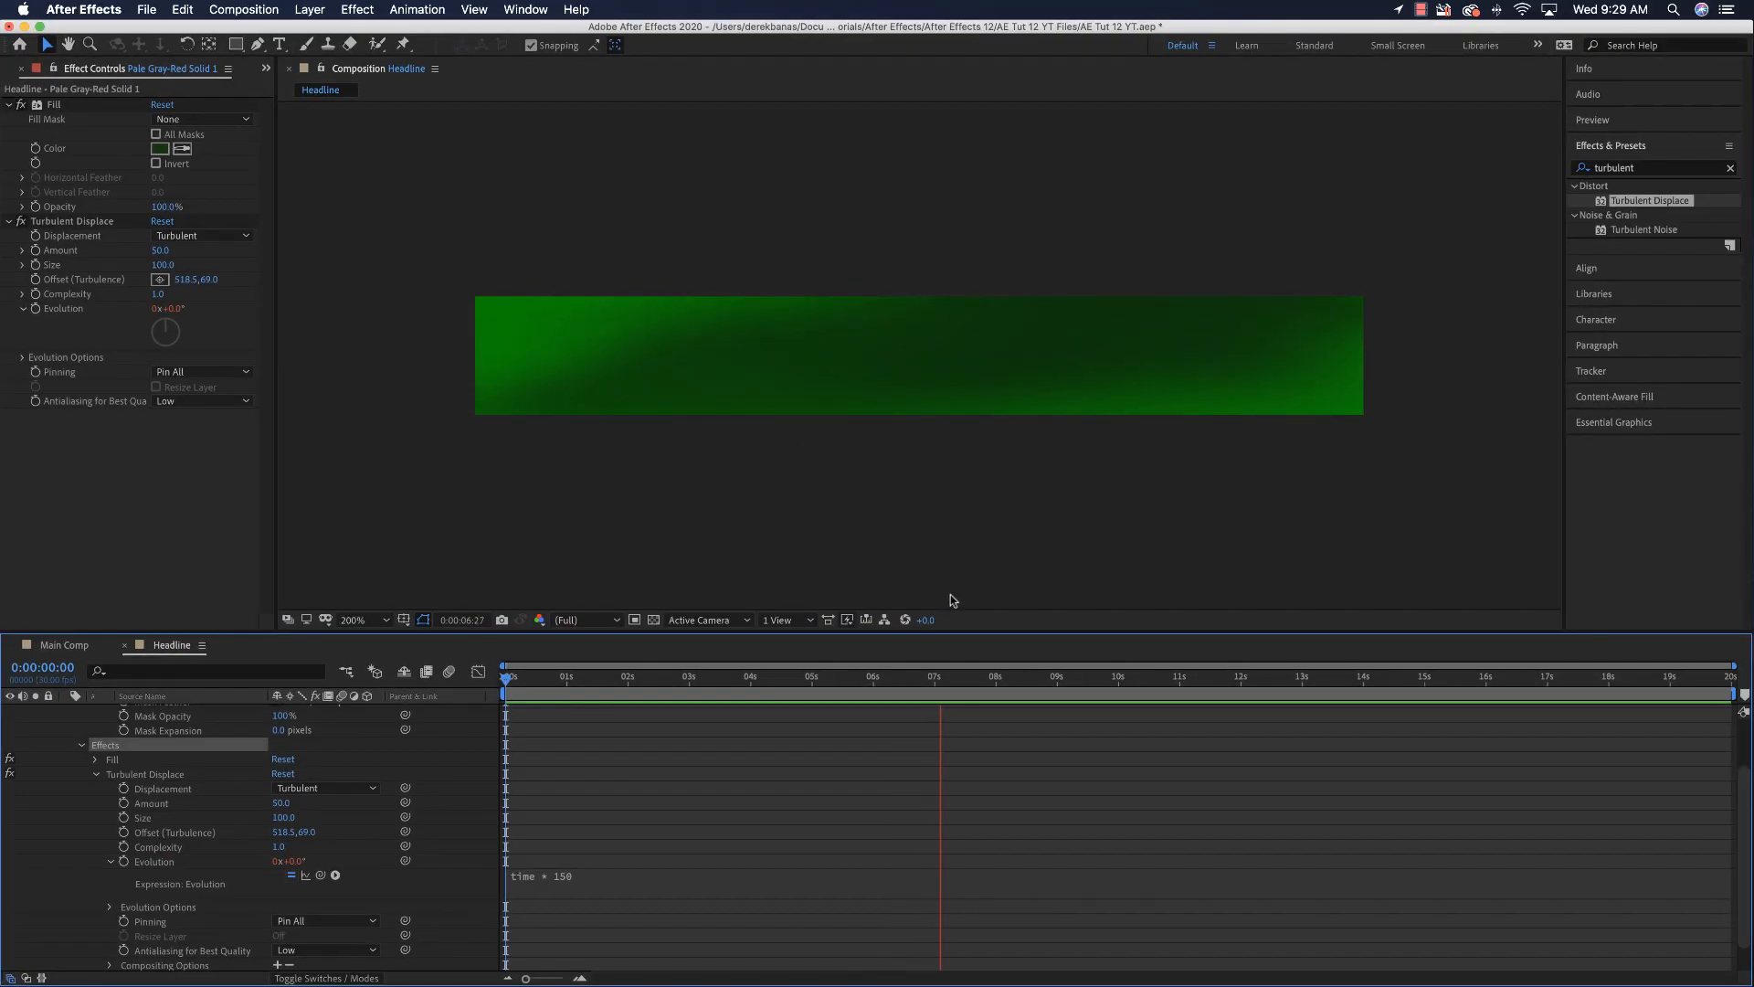
{"action": "key", "text": "space"}
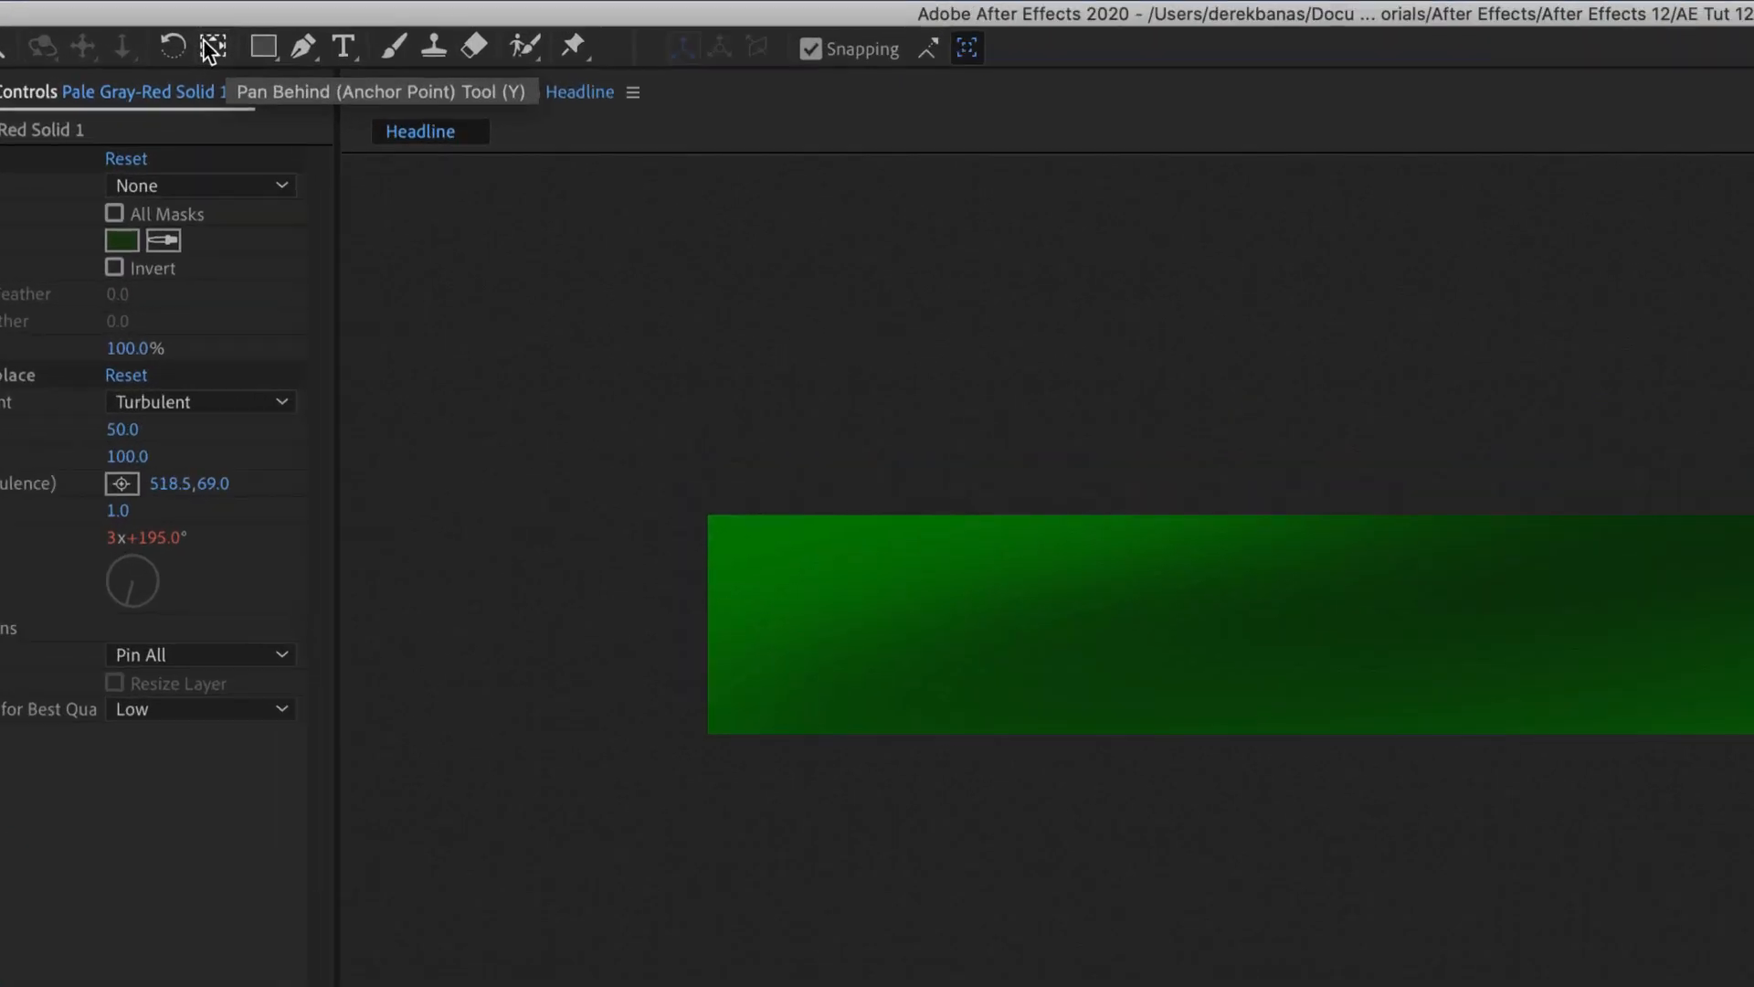
Step: Activate the Rounded Rectangle Tool and set its fill type to Linear Gradient
{"action": "left_click", "coordinate": [264, 46]}
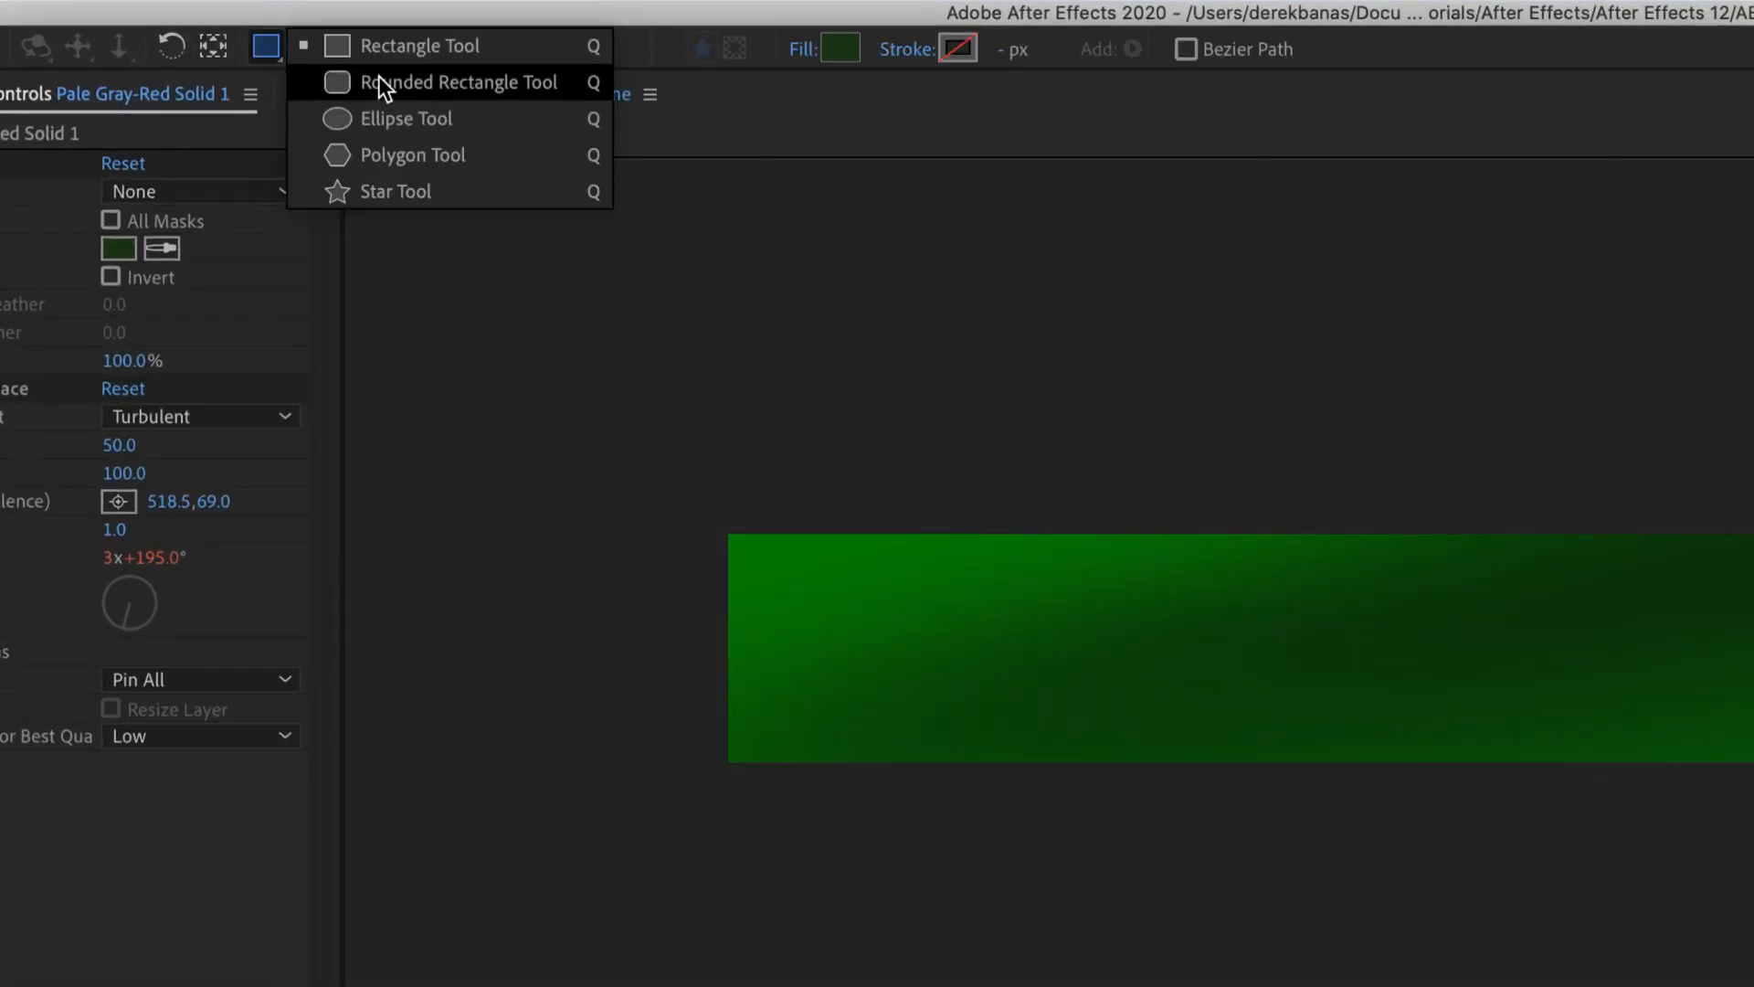
{"action": "left_click", "coordinate": [378, 82]}
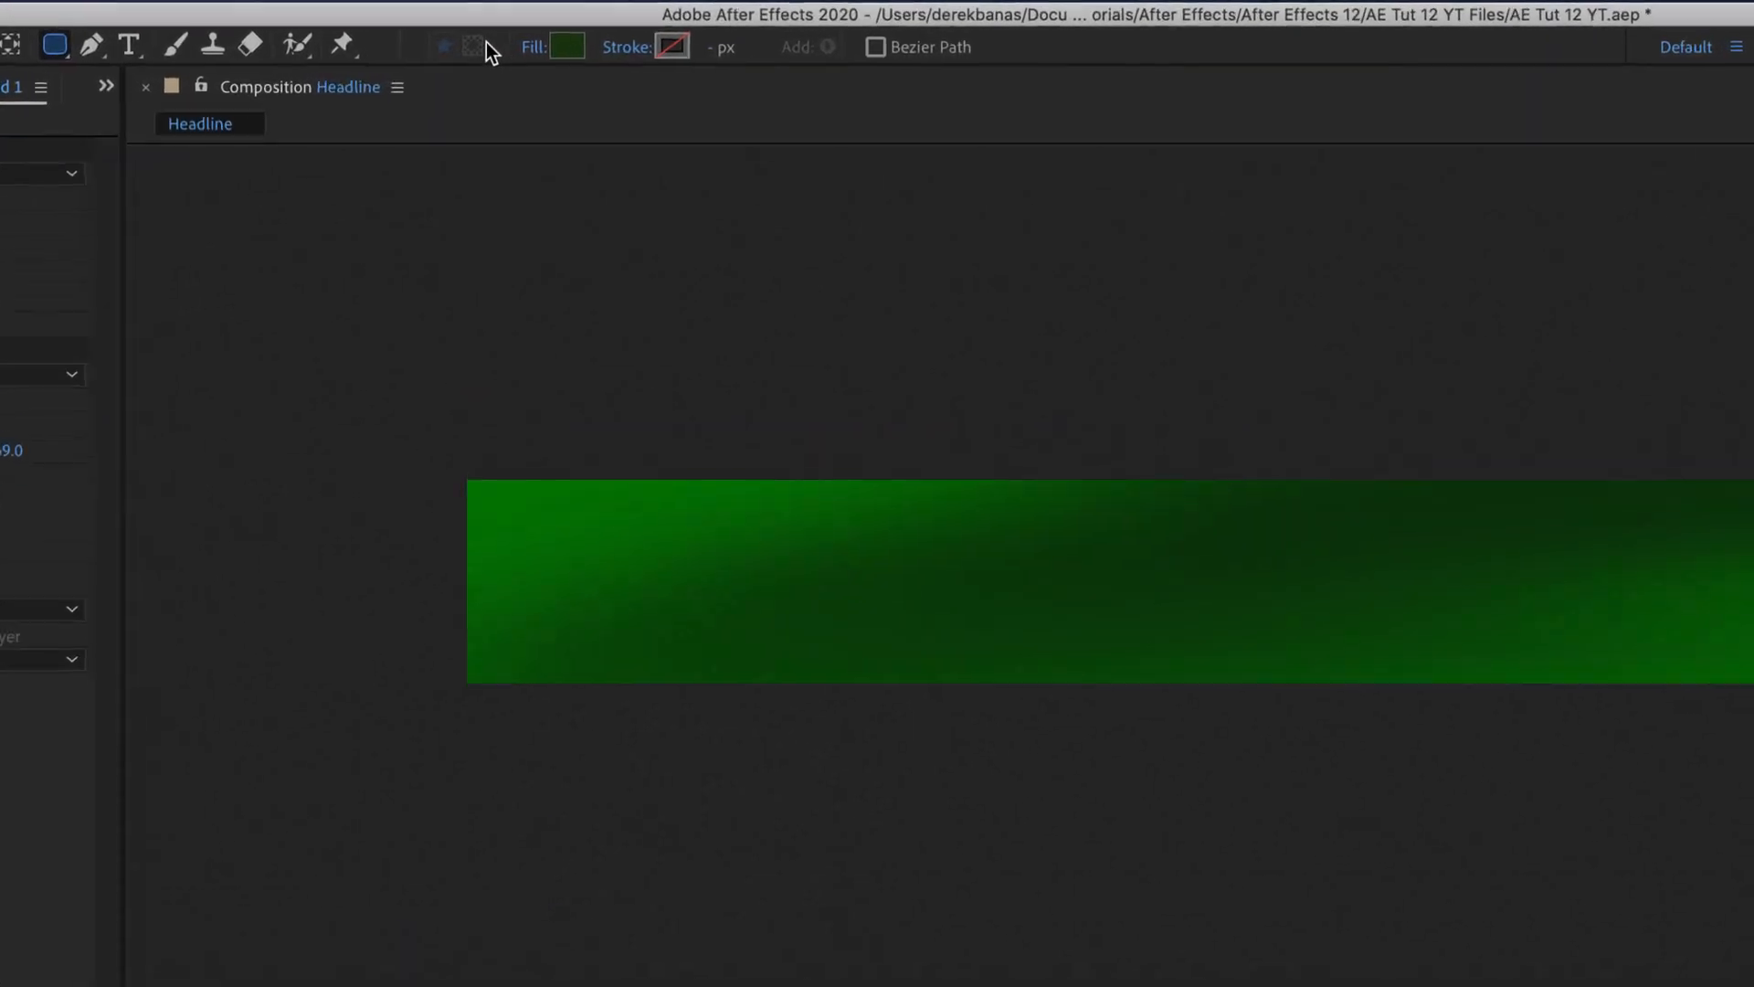
{"action": "left_click", "coordinate": [534, 47]}
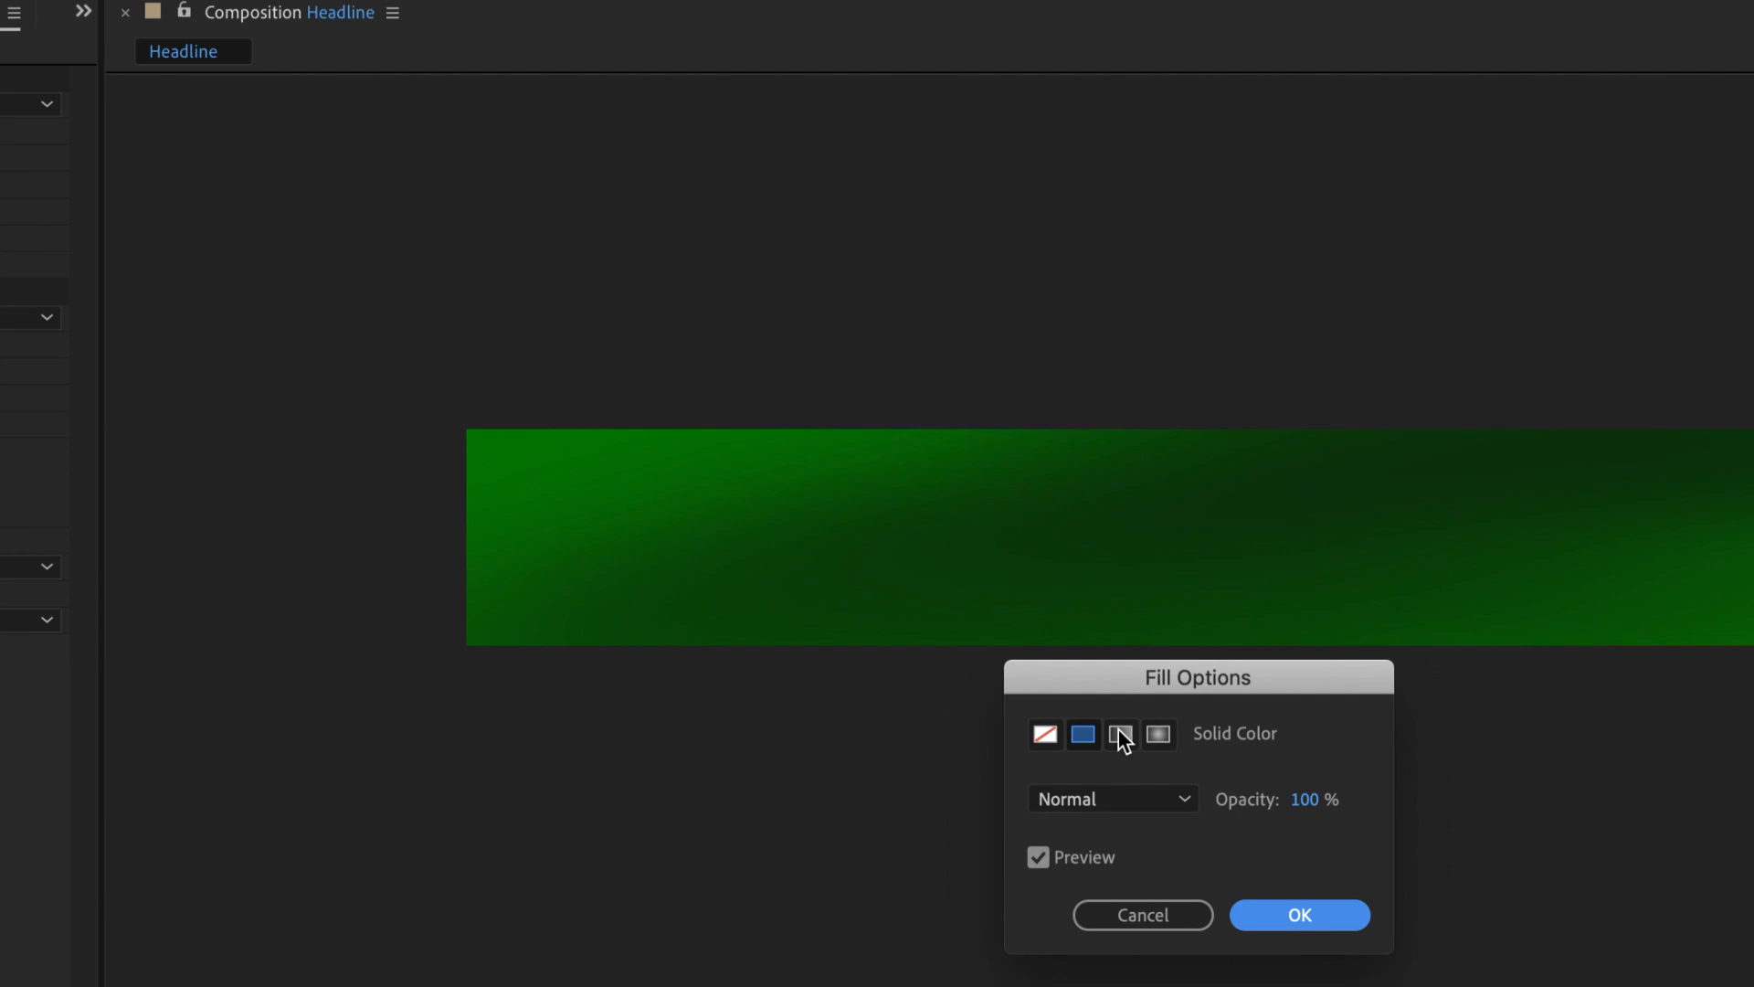
{"action": "left_click", "coordinate": [1120, 734]}
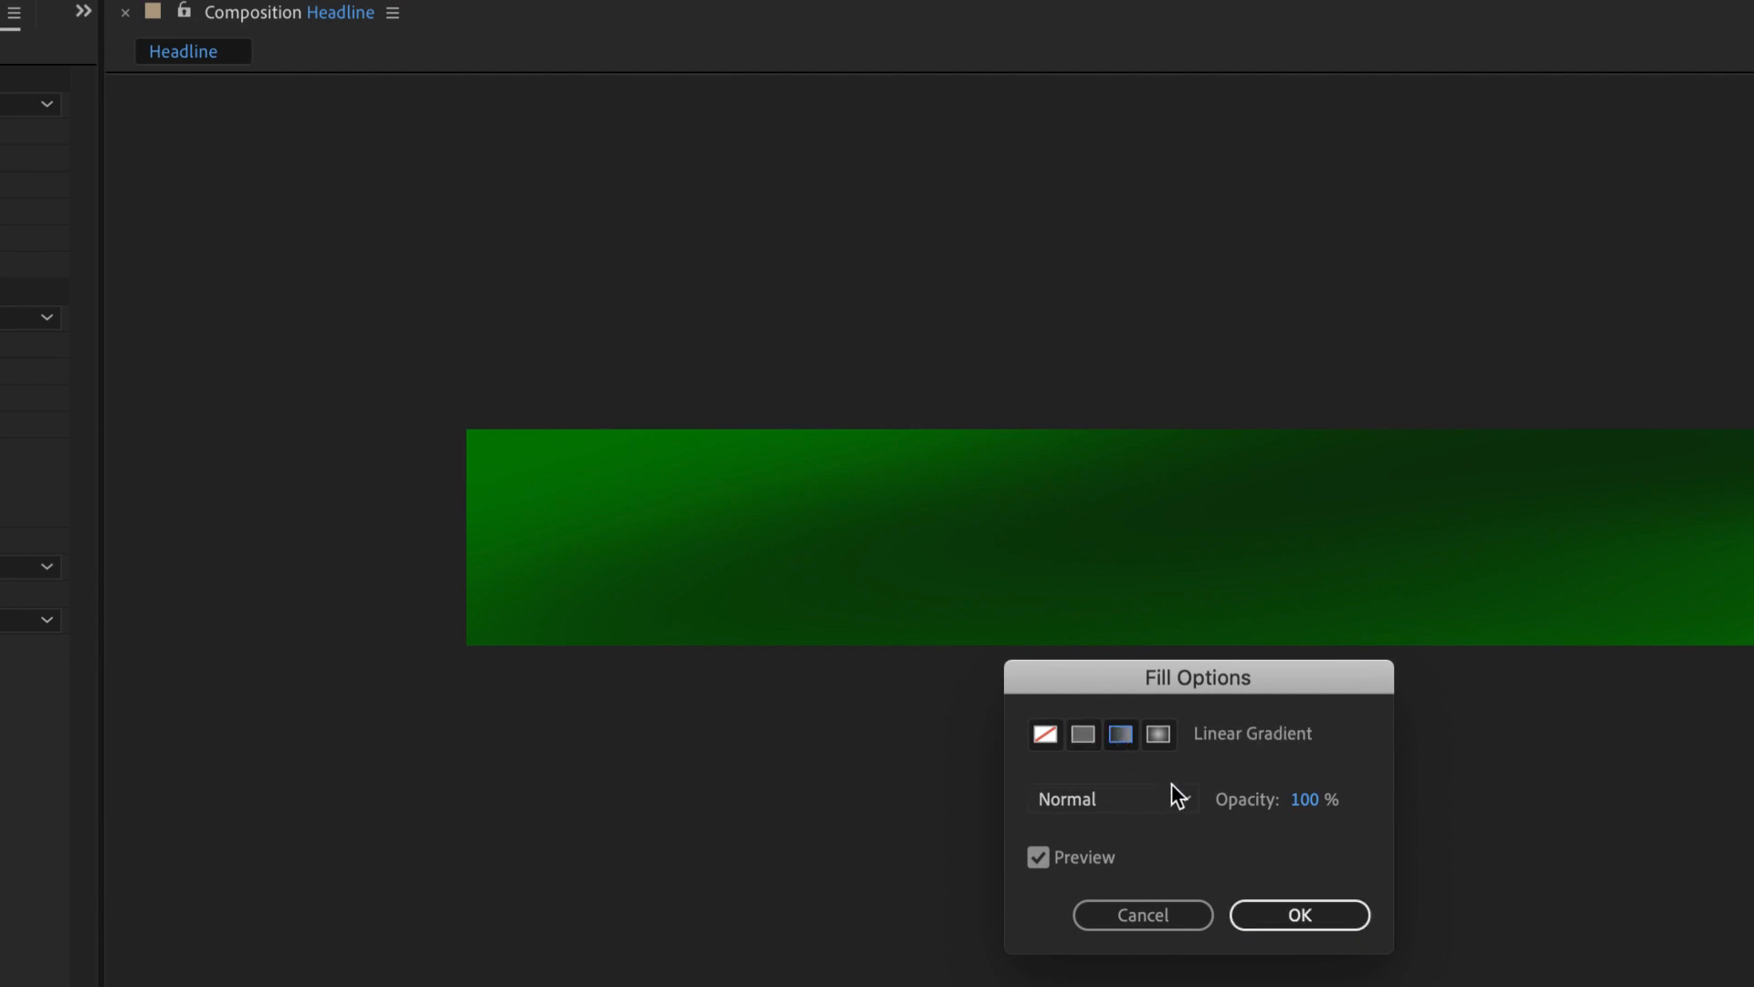
{"action": "left_click", "coordinate": [1301, 915]}
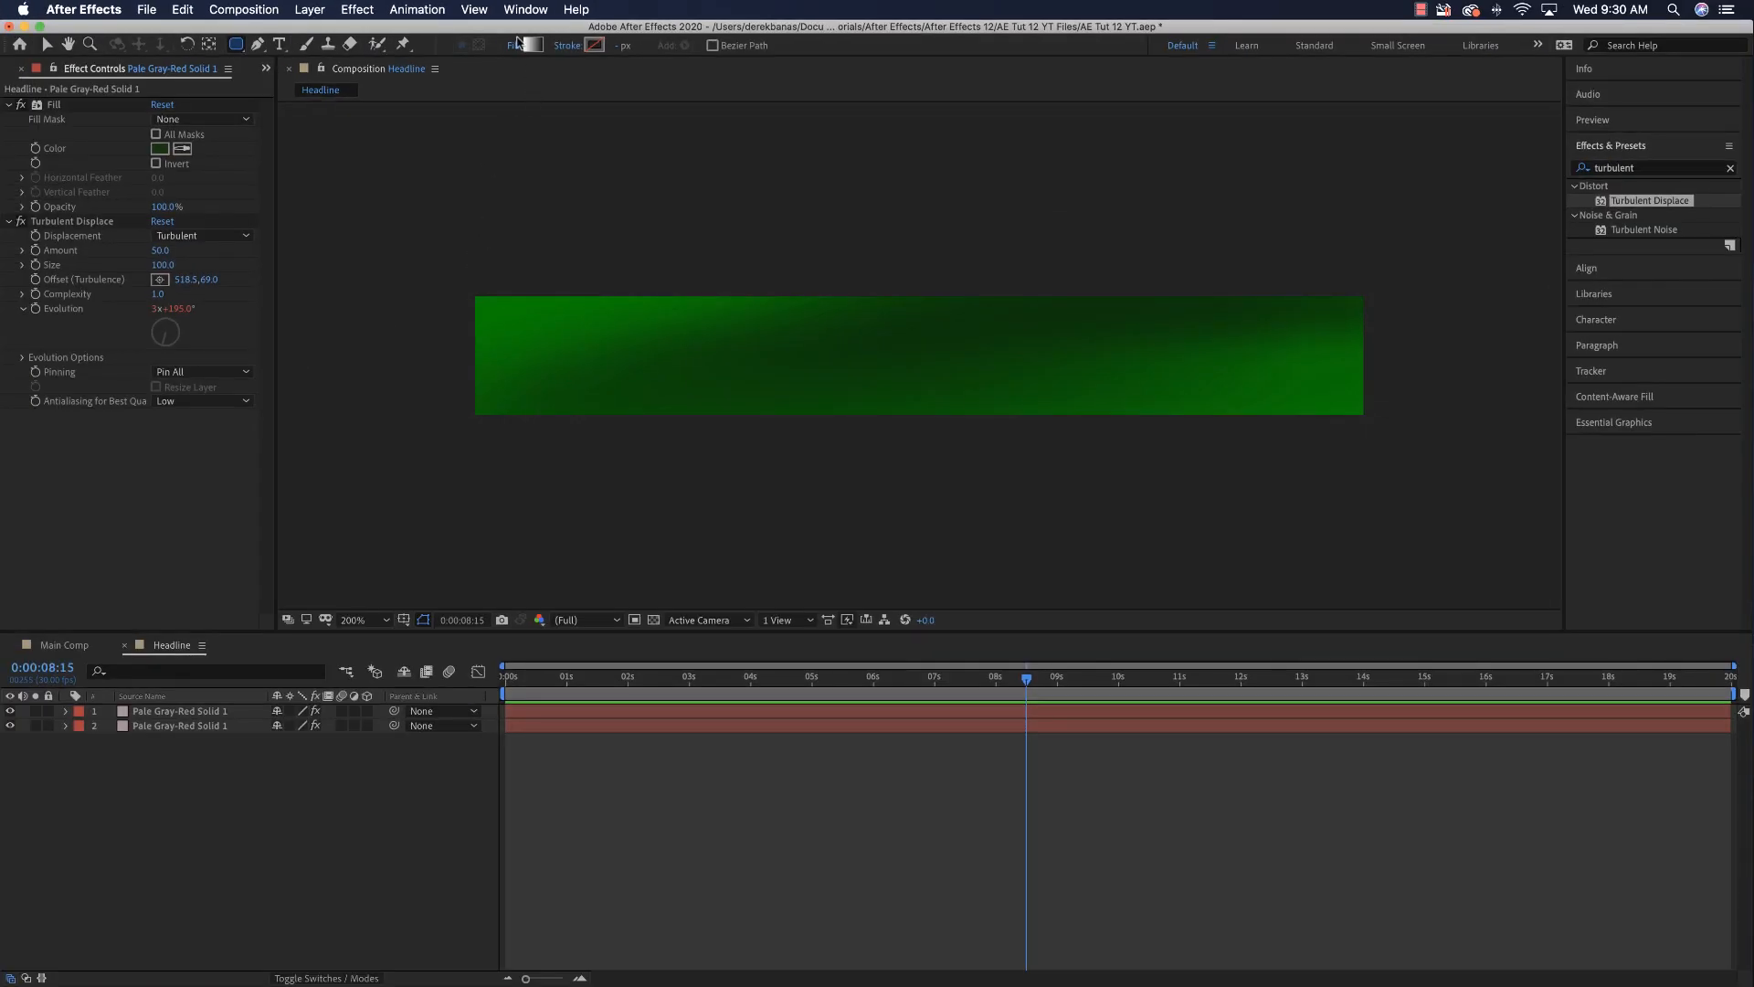
Step: Add a white color stop at 49.9% to the fill gradient and set both end opacity stops to 0%
{"action": "left_click", "coordinate": [531, 44]}
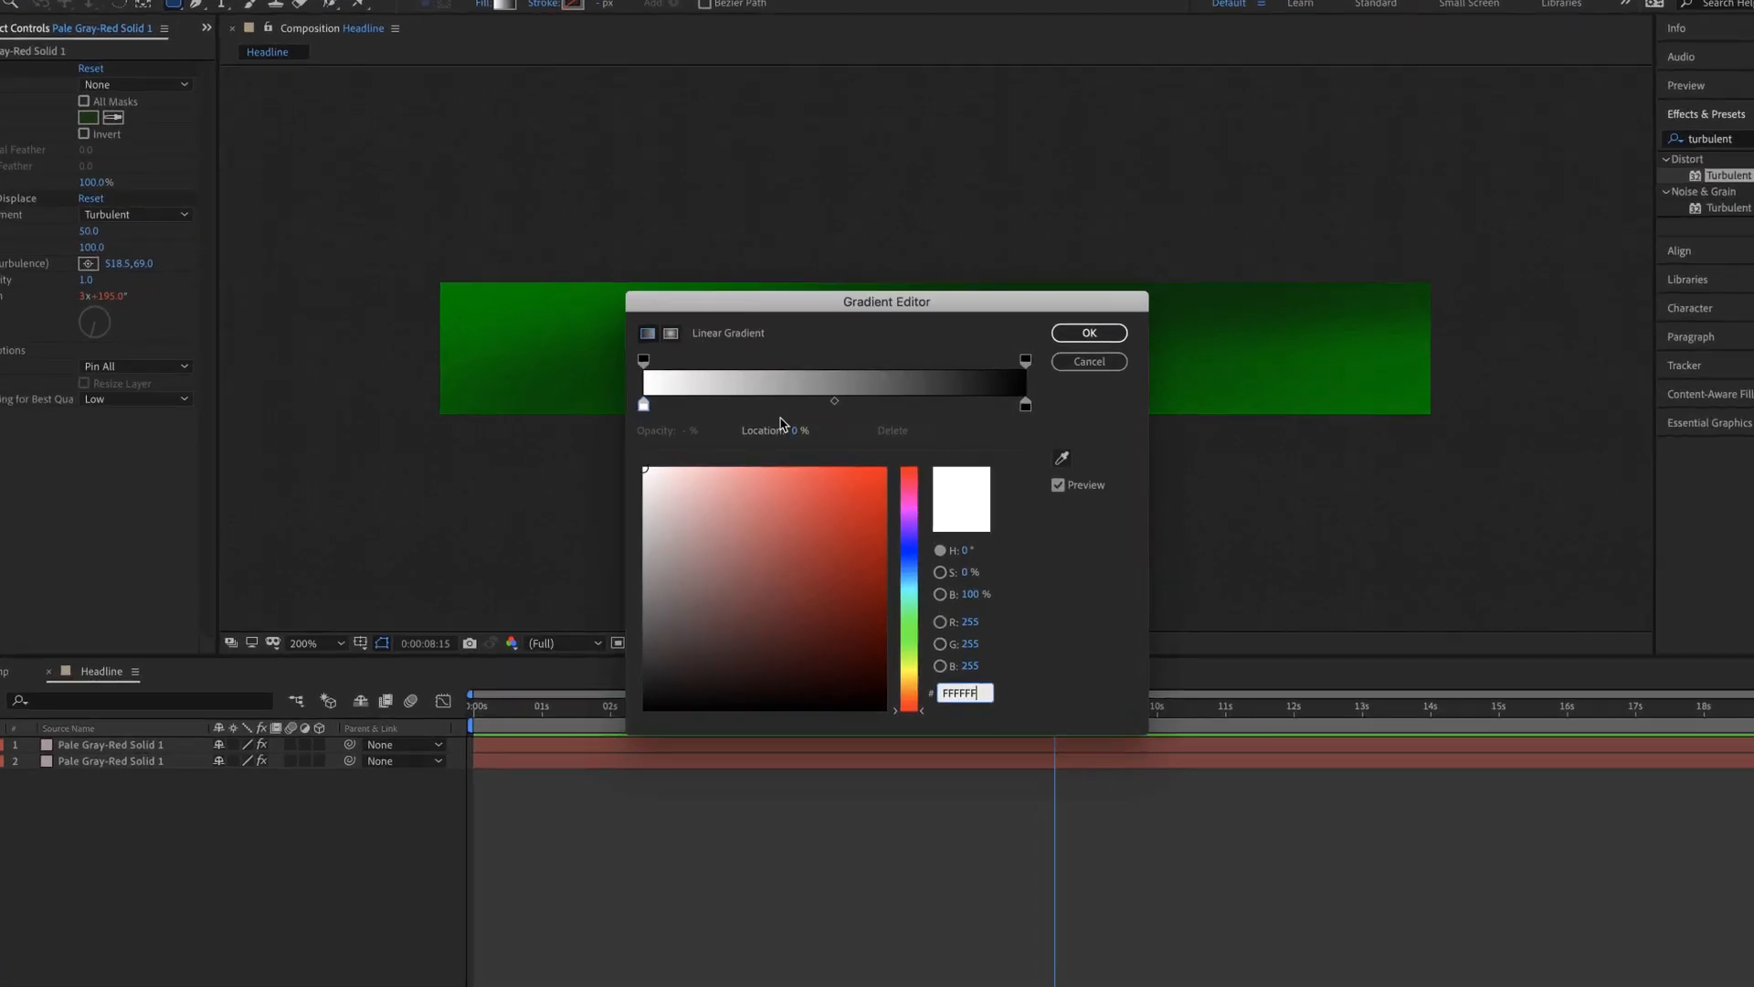
{"action": "left_click", "coordinate": [859, 399]}
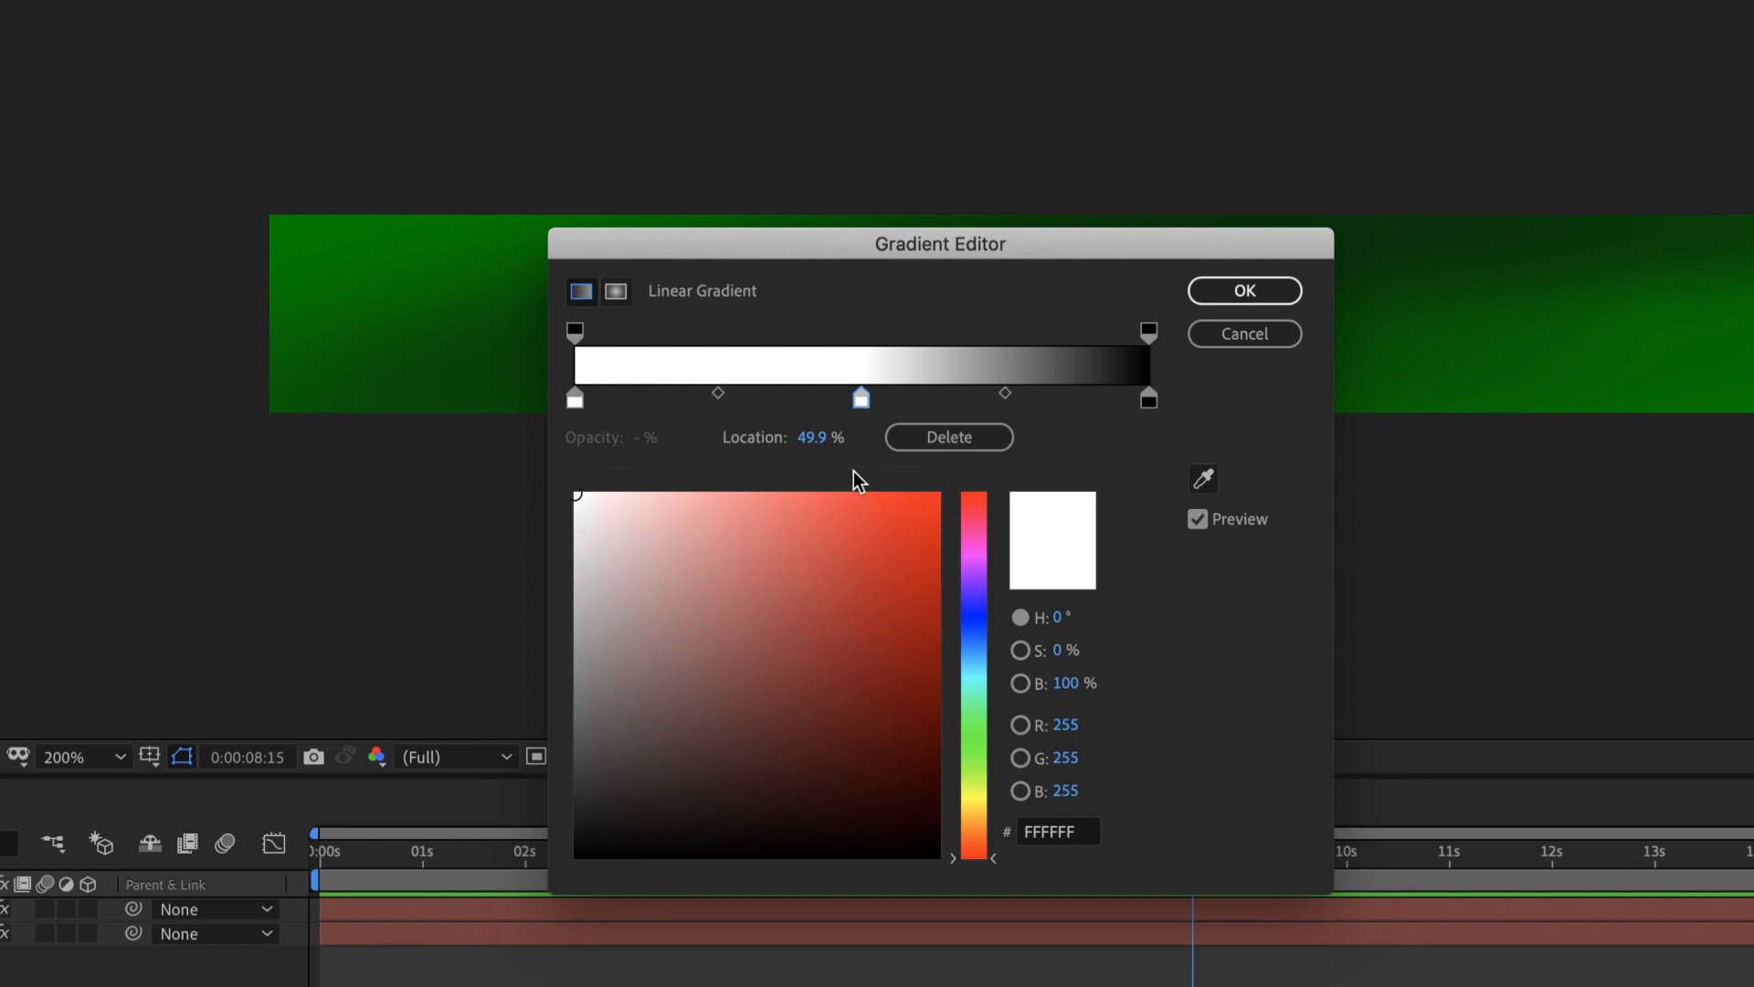
{"action": "left_click", "coordinate": [1148, 402]}
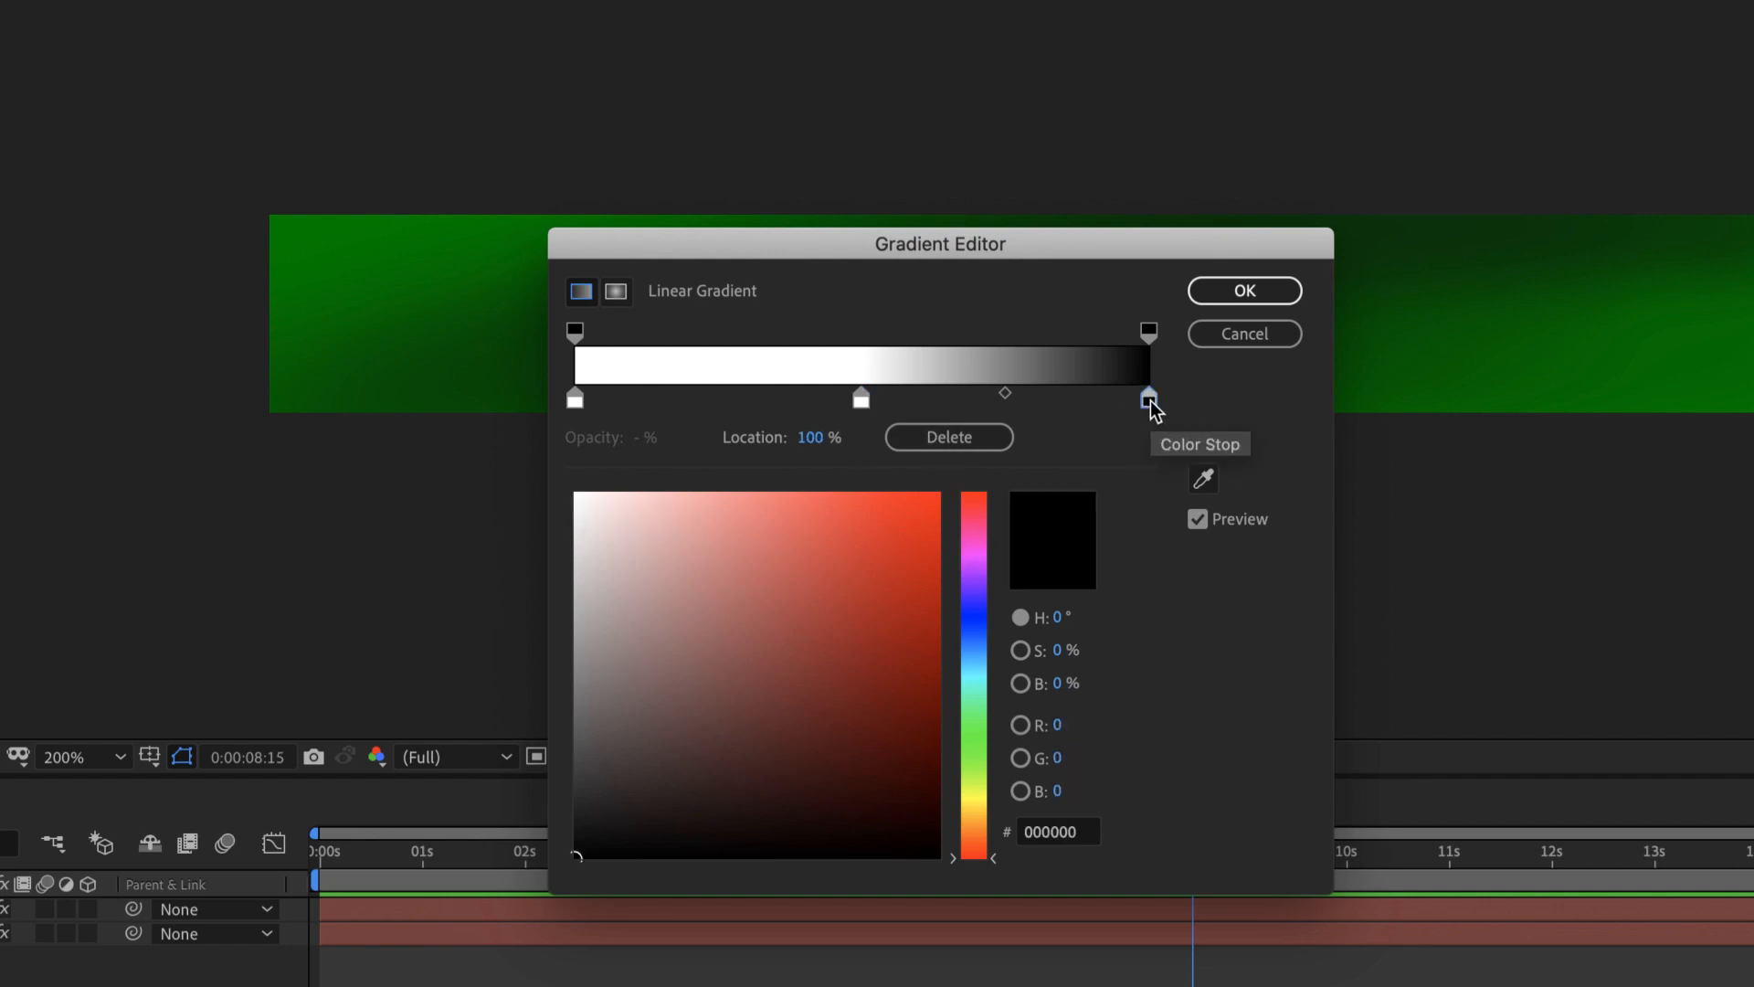
{"action": "left_click", "coordinate": [1149, 331]}
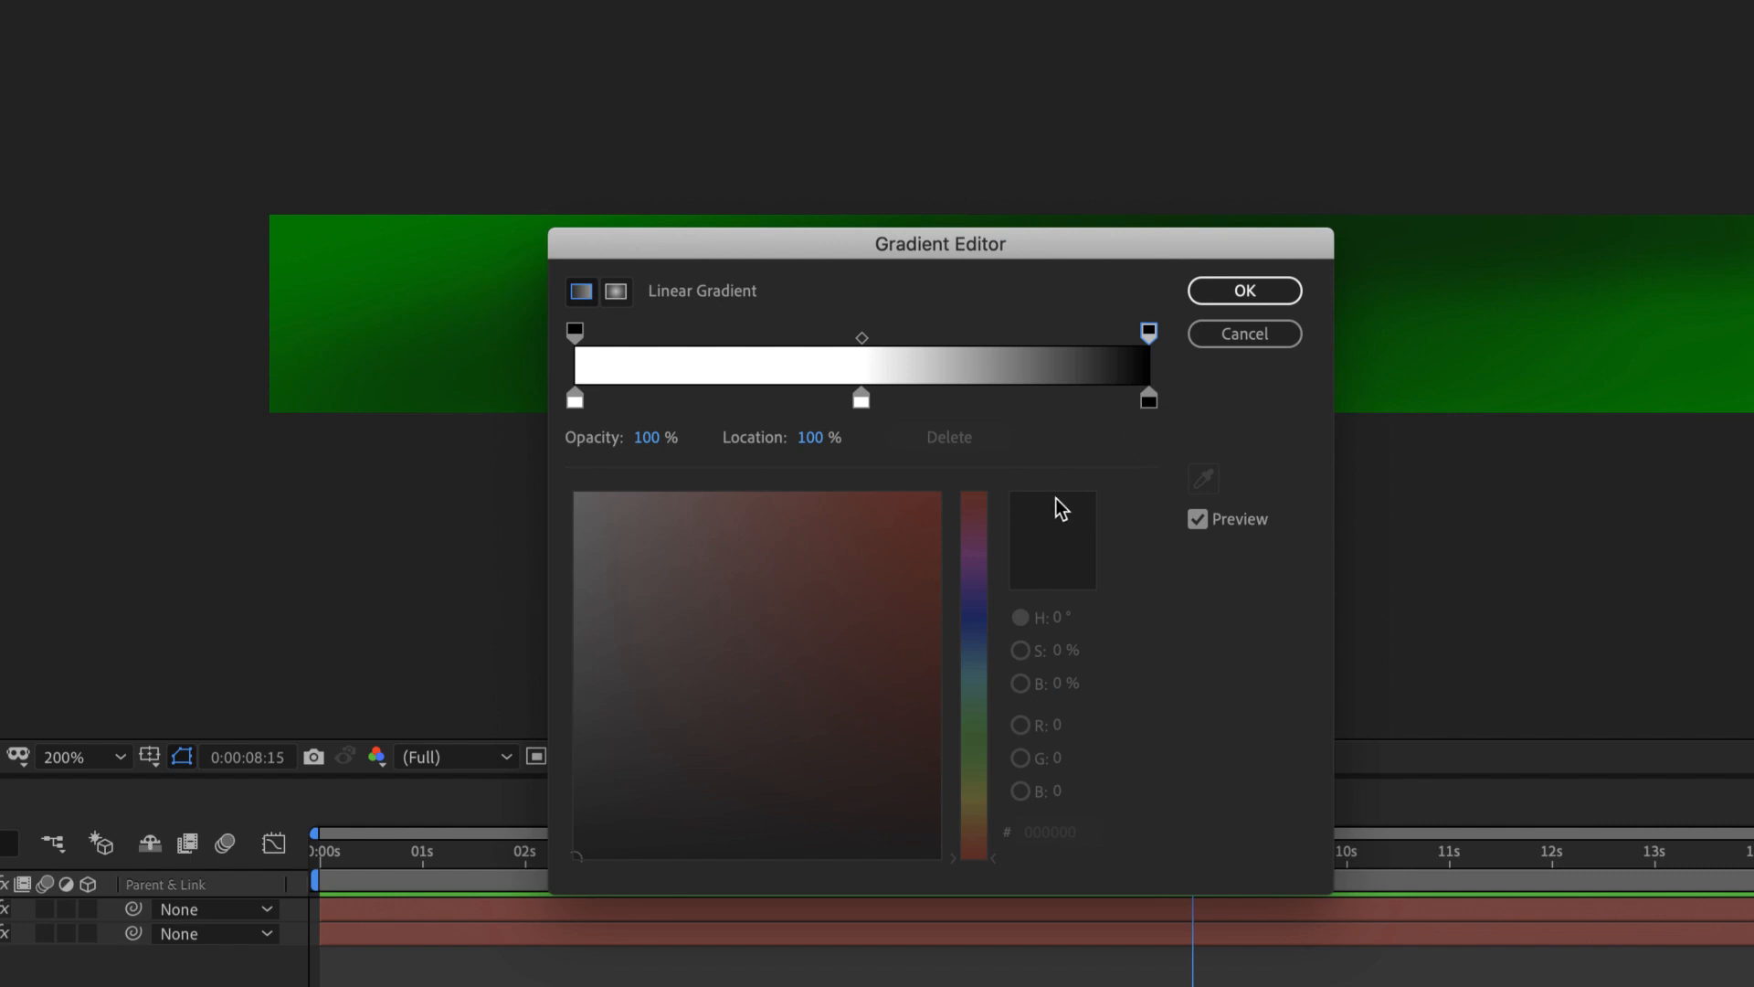
{"action": "left_click_drag", "start_coordinate": [655, 441], "coordinate": [502, 446]}
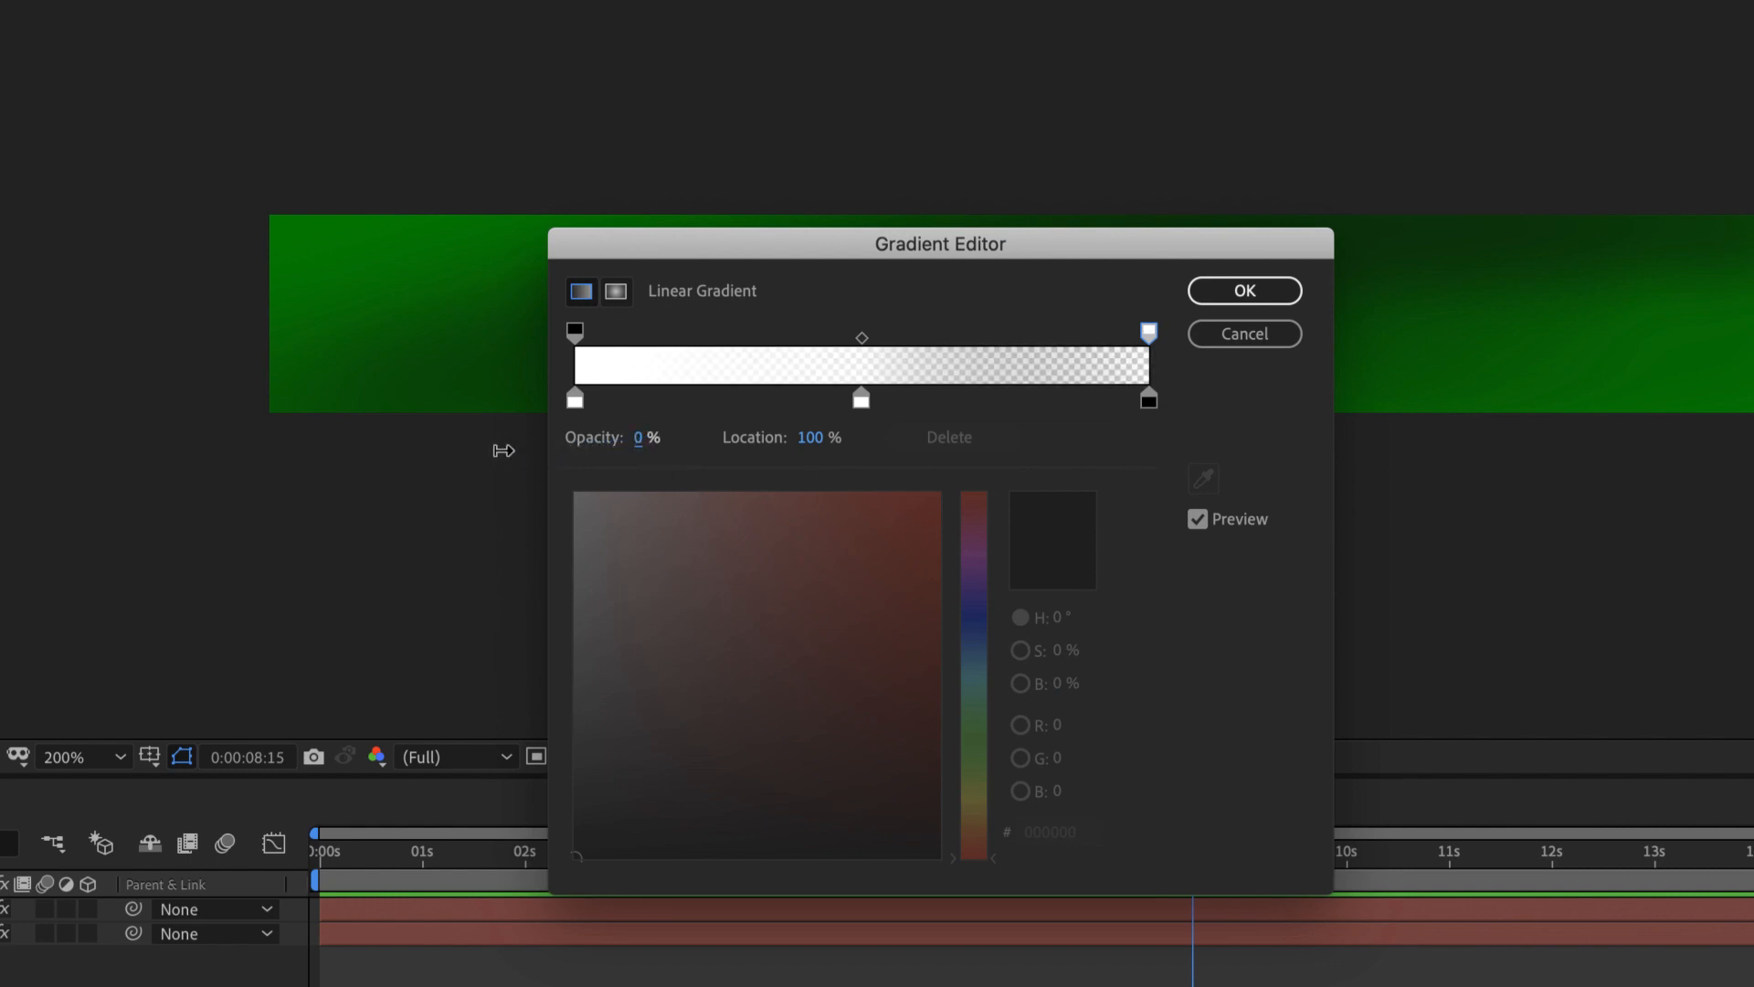
{"action": "left_click", "coordinate": [575, 332]}
{"action": "left_click_drag", "start_coordinate": [654, 443], "coordinate": [501, 450]}
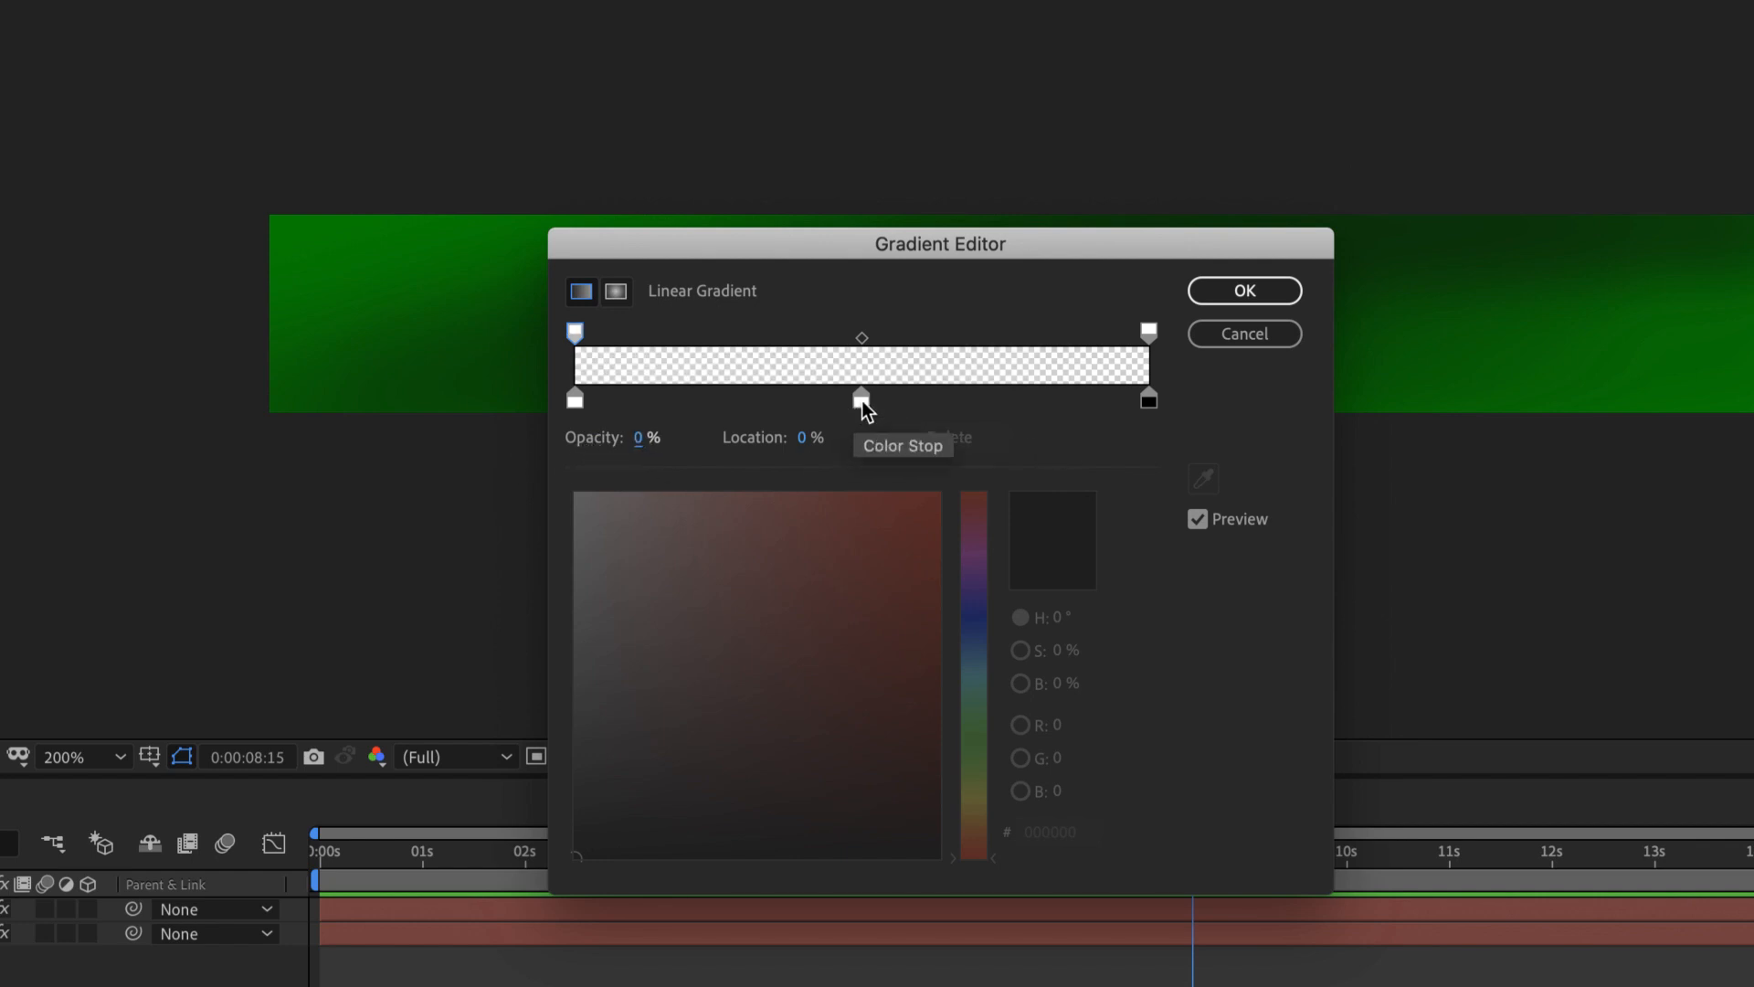
Step: Add an opacity stop at 49.8% above the middle color stop, set it to 100% opacity and accept the gradient
{"action": "left_click", "coordinate": [861, 399]}
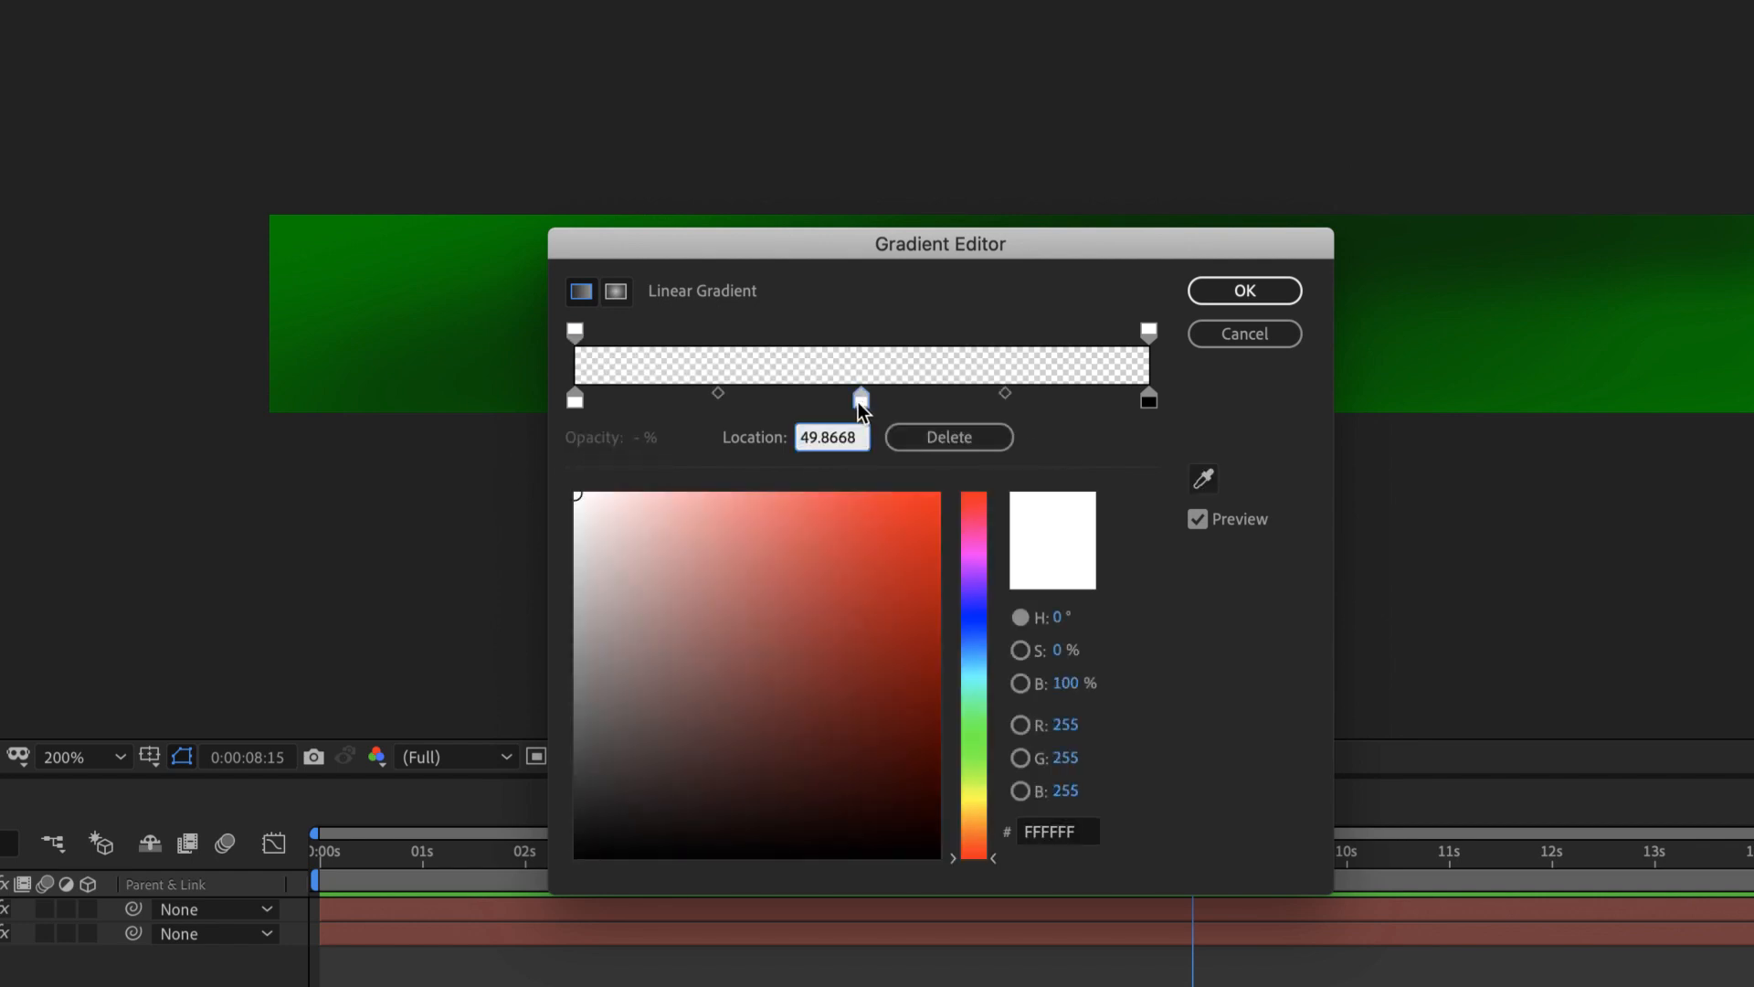
{"action": "left_click", "coordinate": [861, 340]}
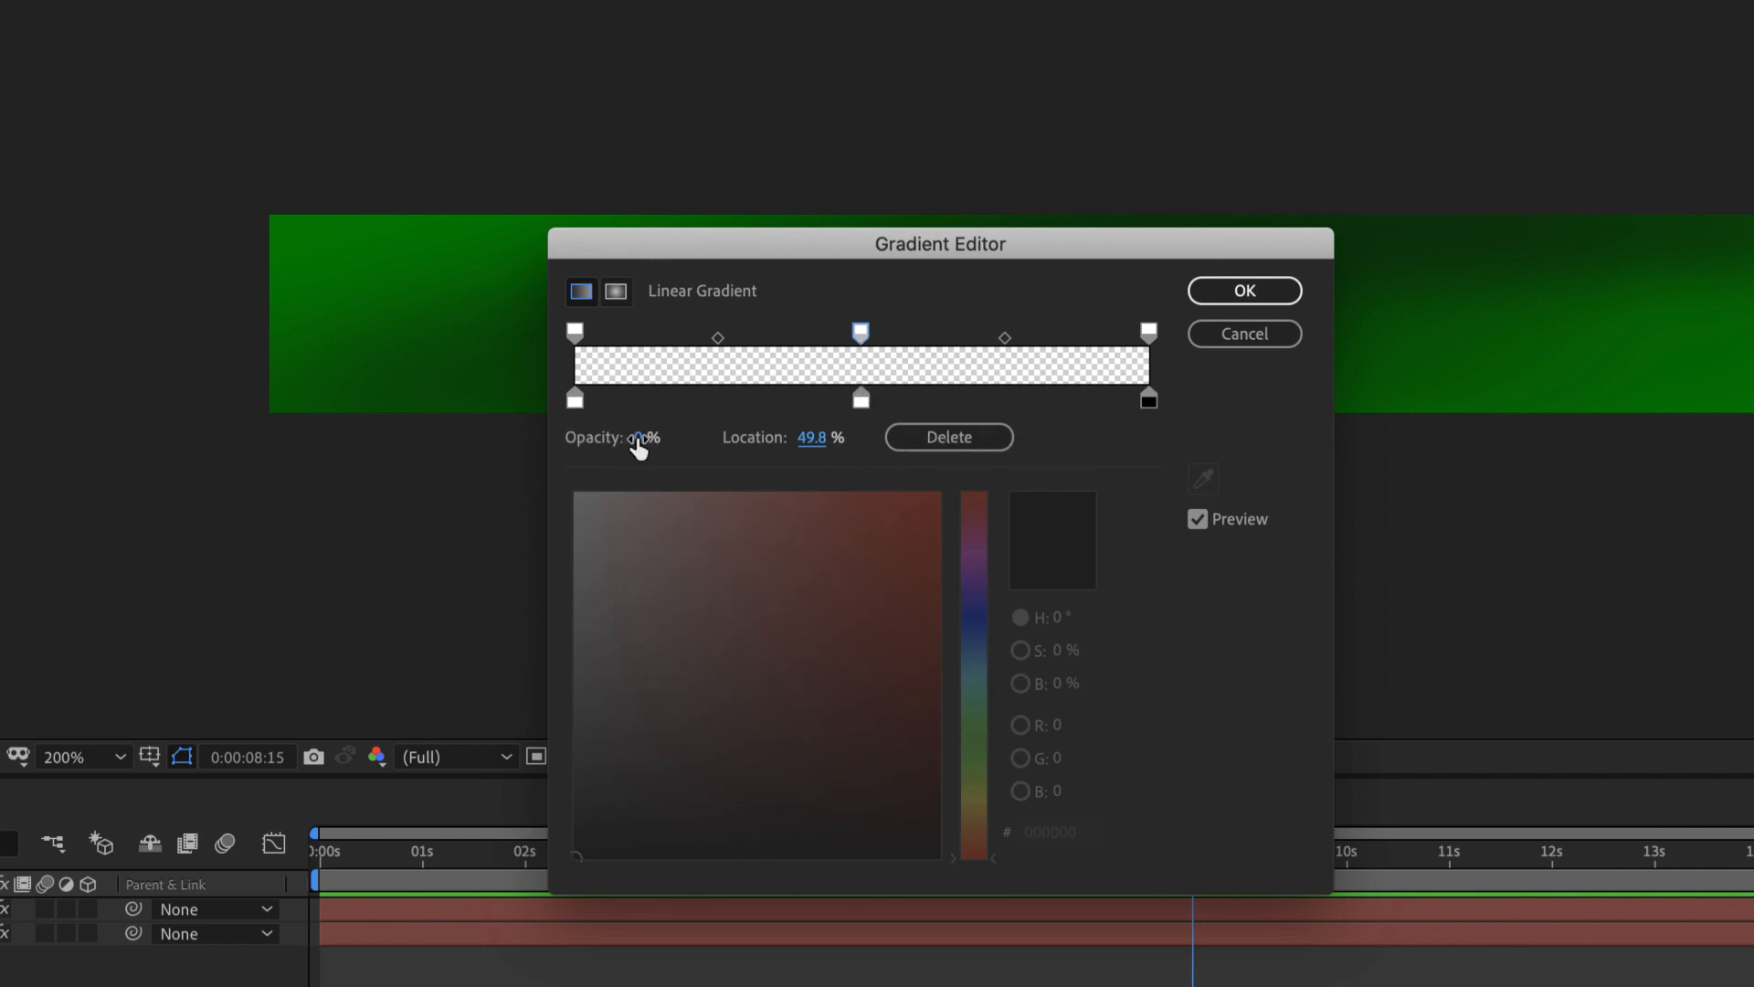
{"action": "left_click_drag", "start_coordinate": [638, 448], "coordinate": [869, 459]}
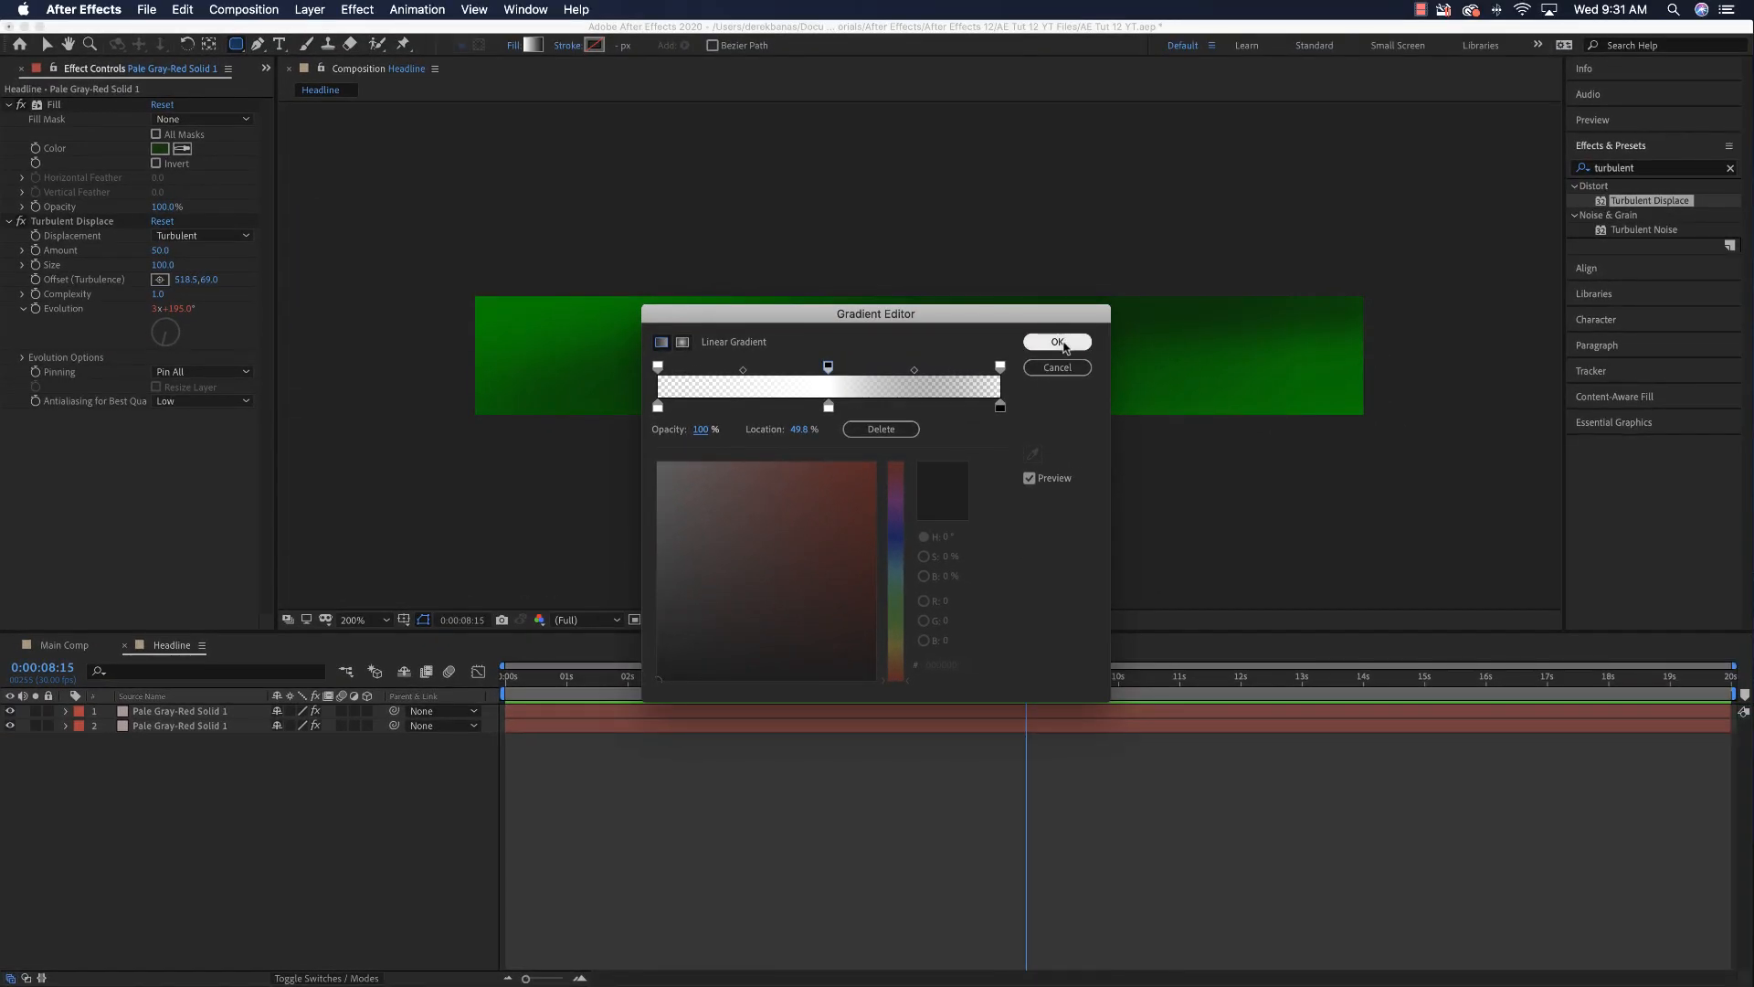
{"action": "left_click", "coordinate": [1057, 343]}
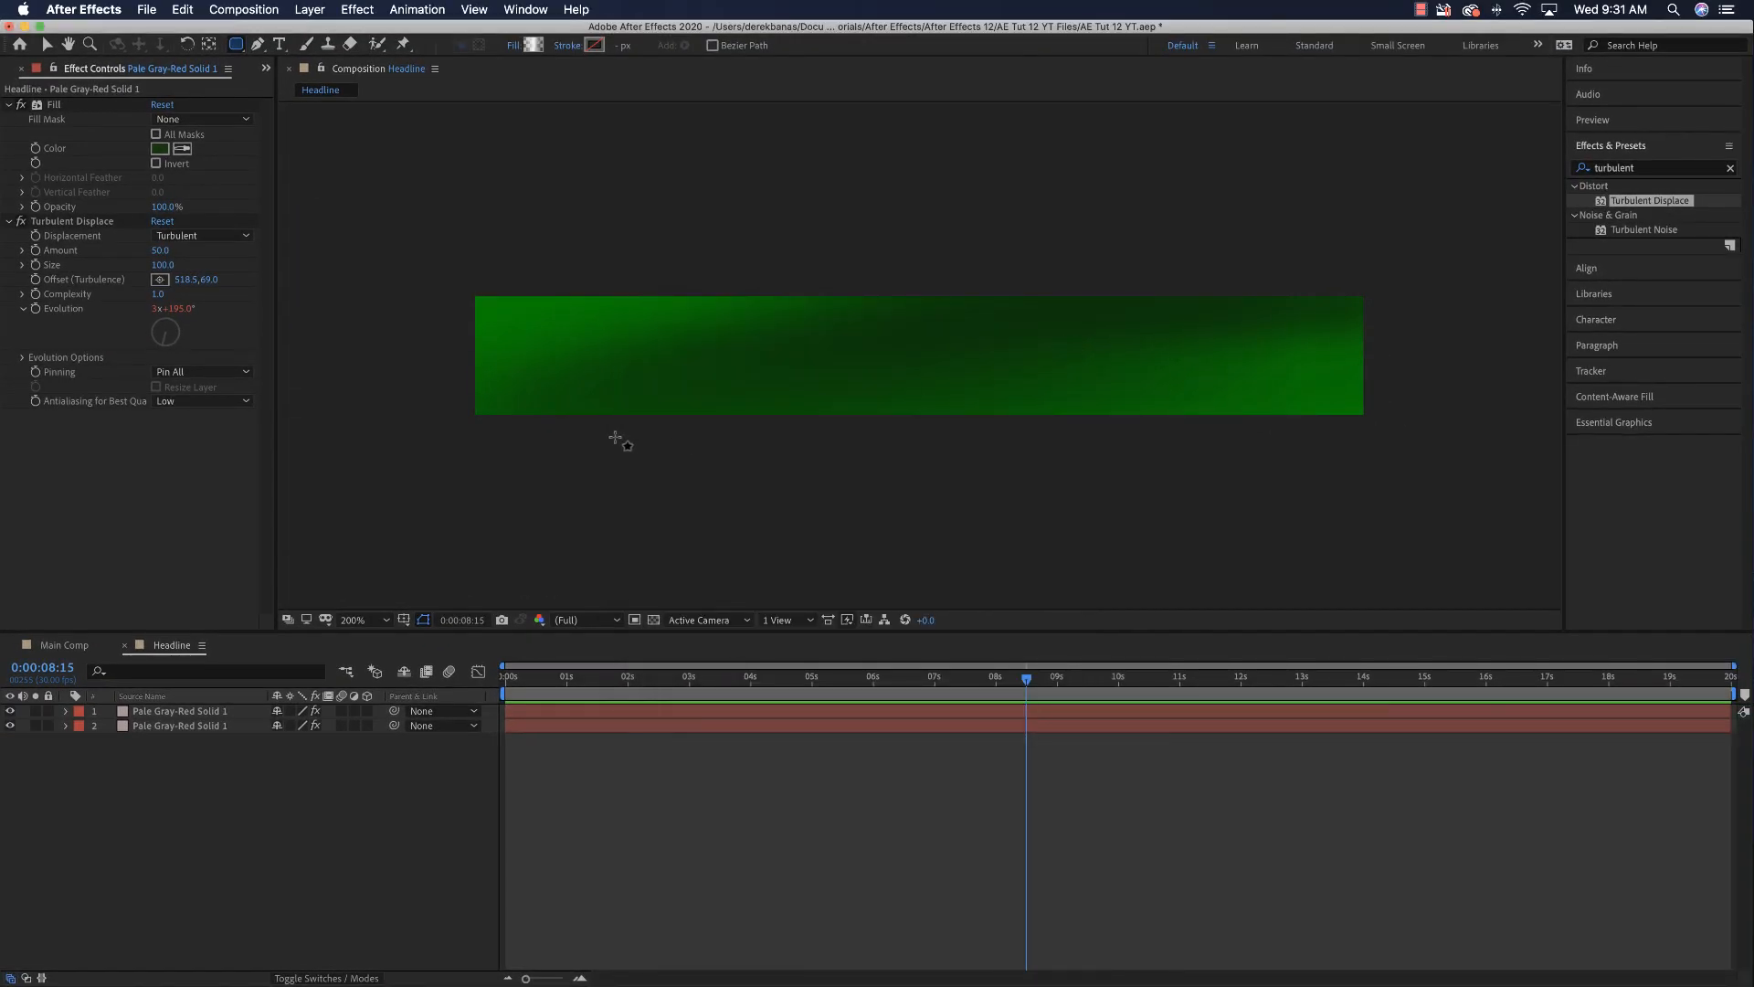
Step: Draw a thin rounded rectangle just outside the banner's upper-left corner and rename its shape layer Highlight
{"action": "left_click_drag", "start_coordinate": [328, 285], "coordinate": [454, 306]}
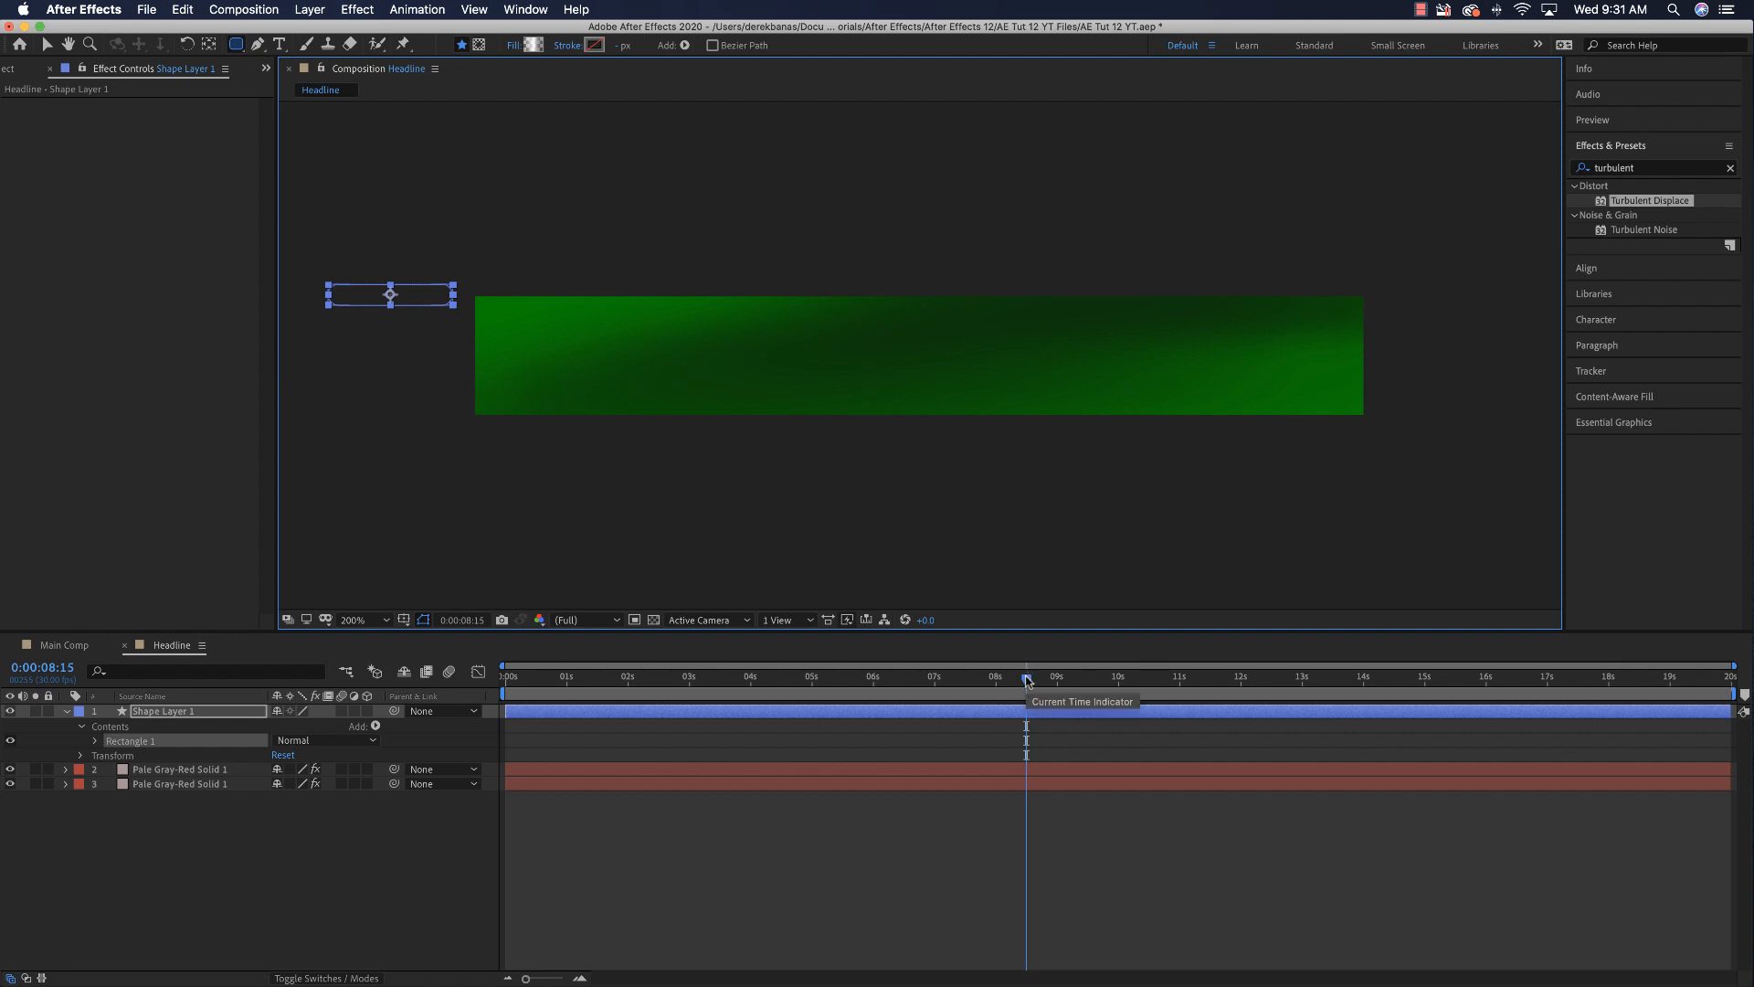
{"action": "left_click_drag", "start_coordinate": [1027, 681], "coordinate": [759, 678]}
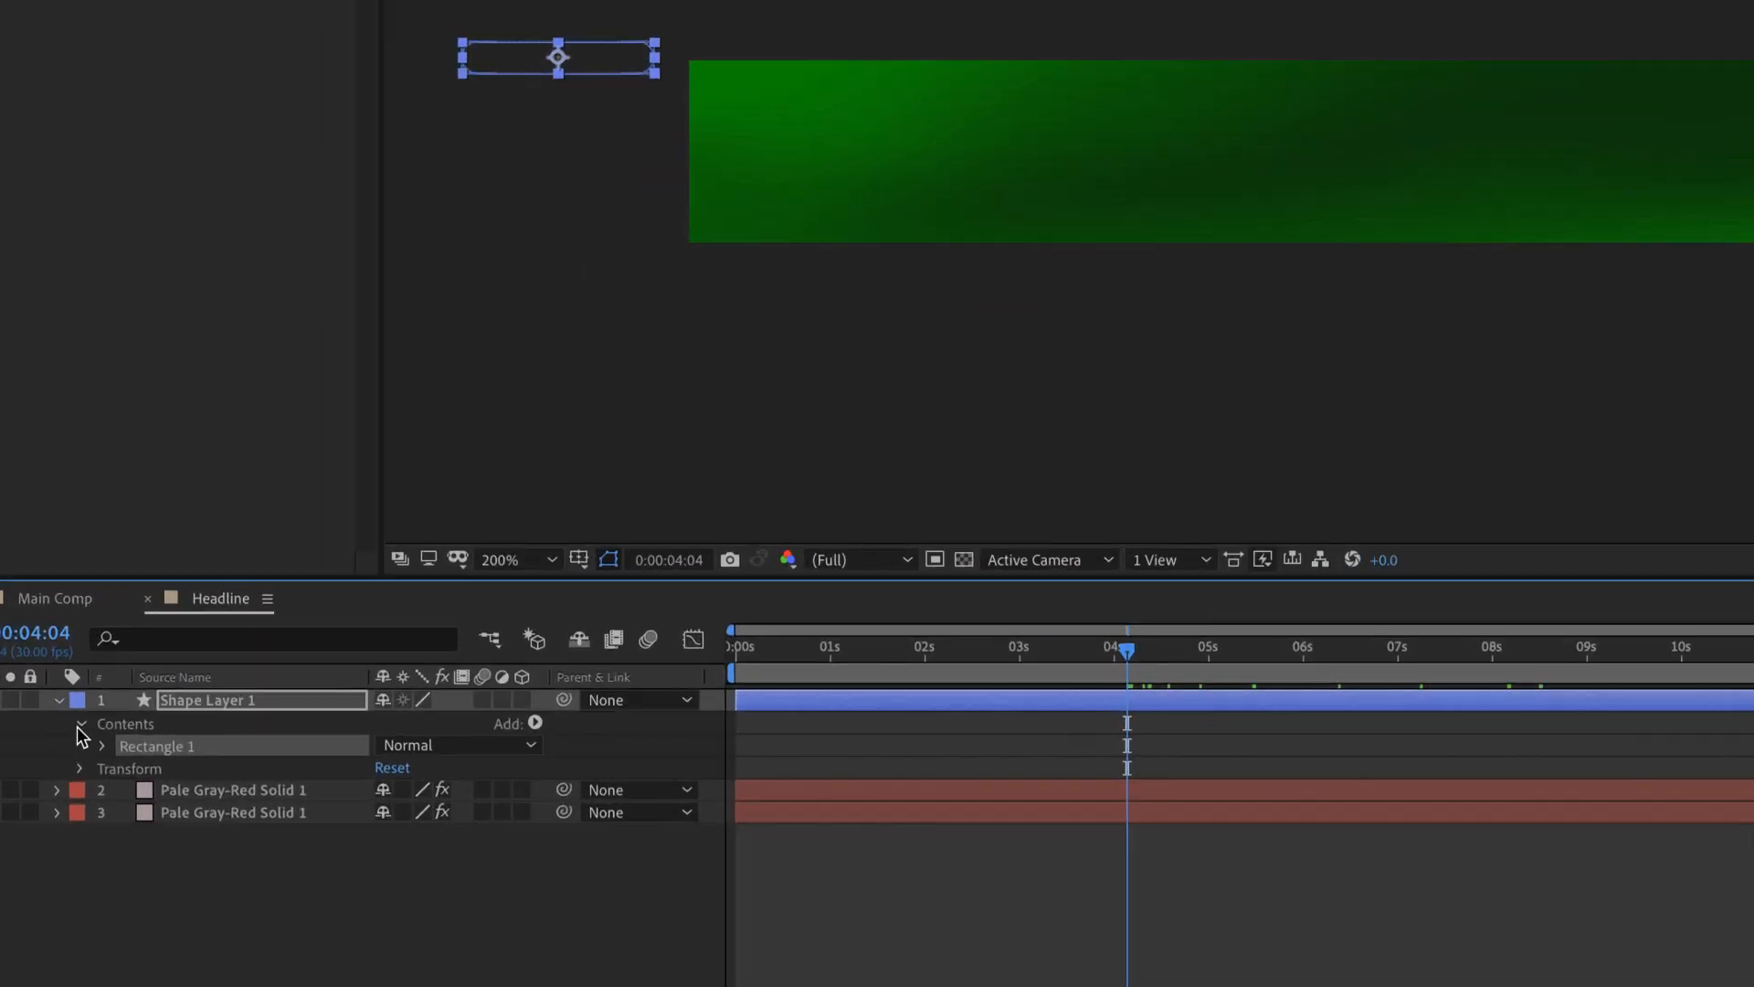
{"action": "left_click", "coordinate": [153, 712]}
{"action": "key", "text": "Return"}
{"action": "type", "text": "h"}
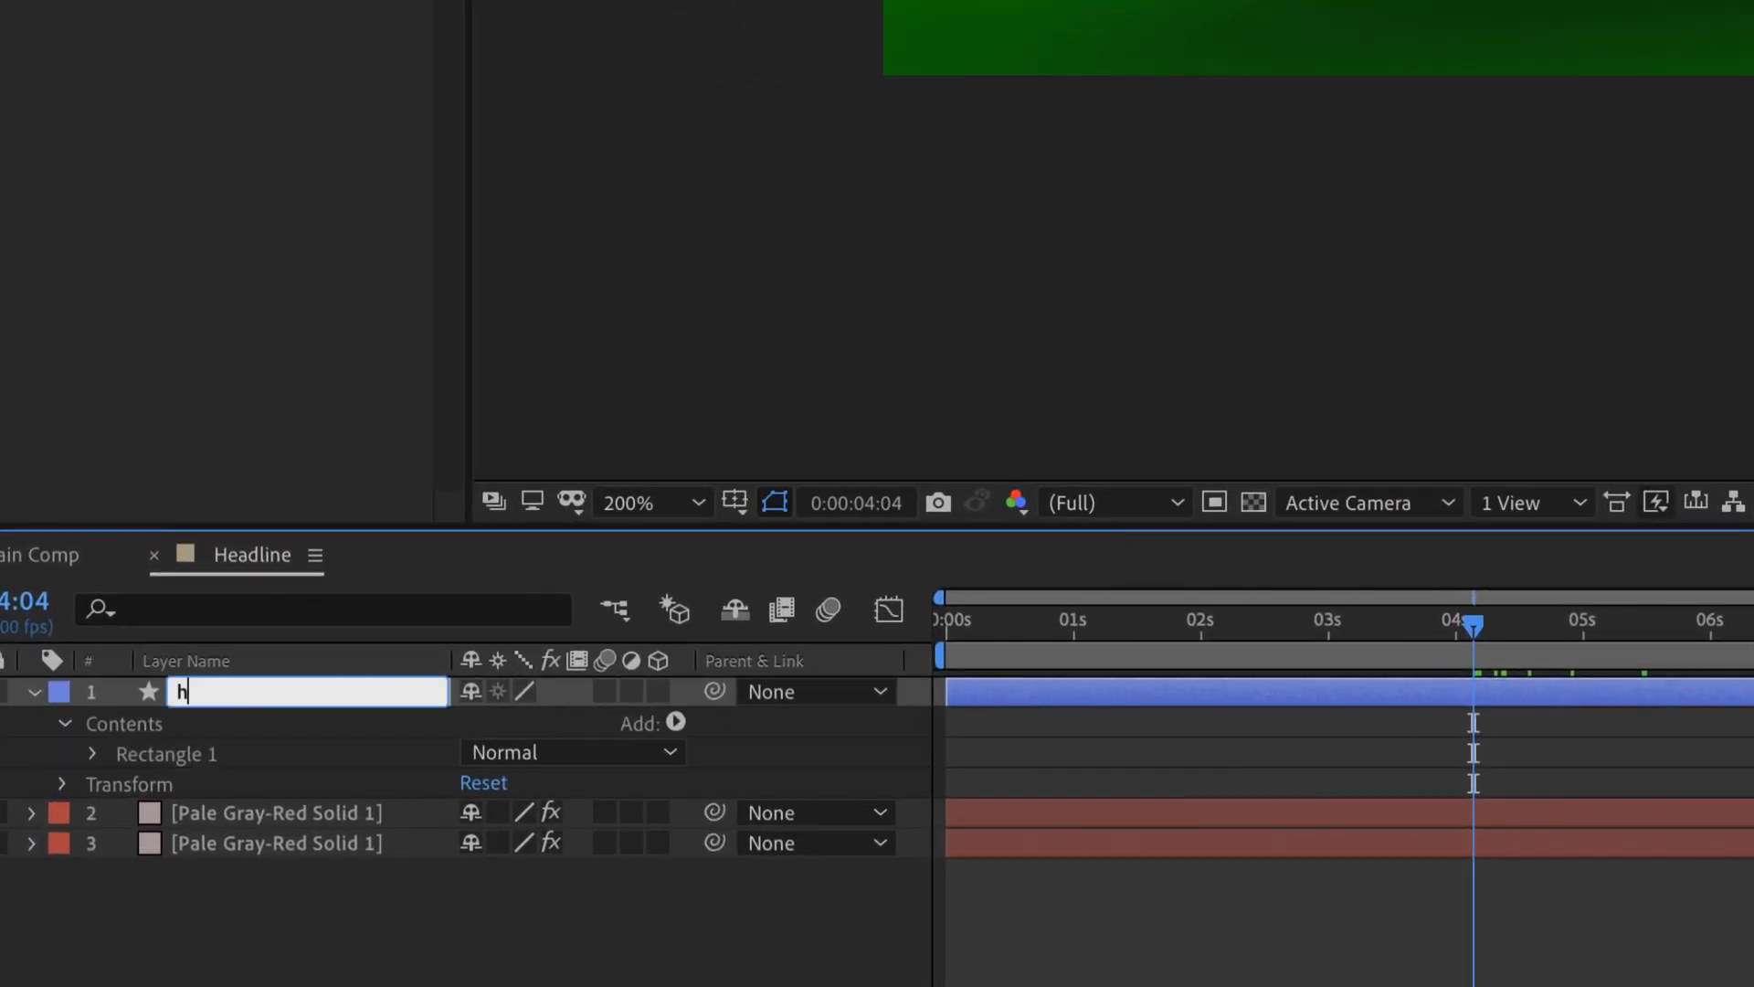
{"action": "type", "text": "Highlight"}
{"action": "key", "text": "Return"}
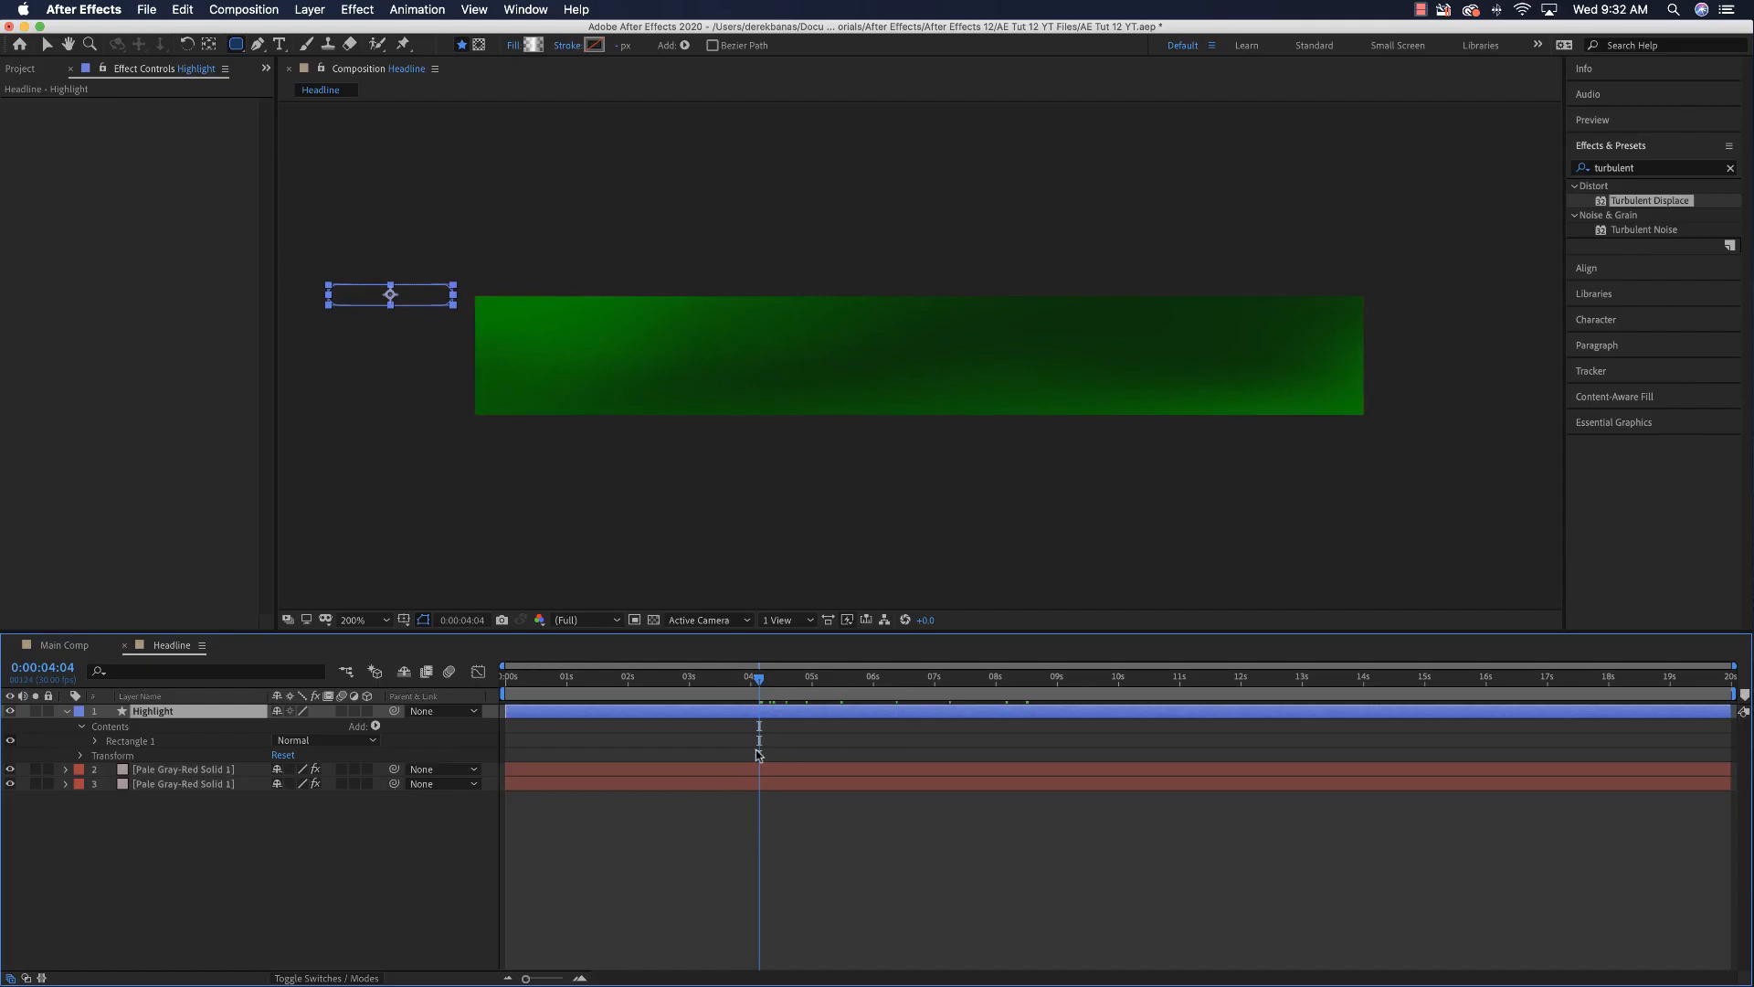
Step: Add a Position keyframe to the Highlight layer at 0 seconds
{"action": "left_click_drag", "start_coordinate": [763, 685], "coordinate": [506, 680]}
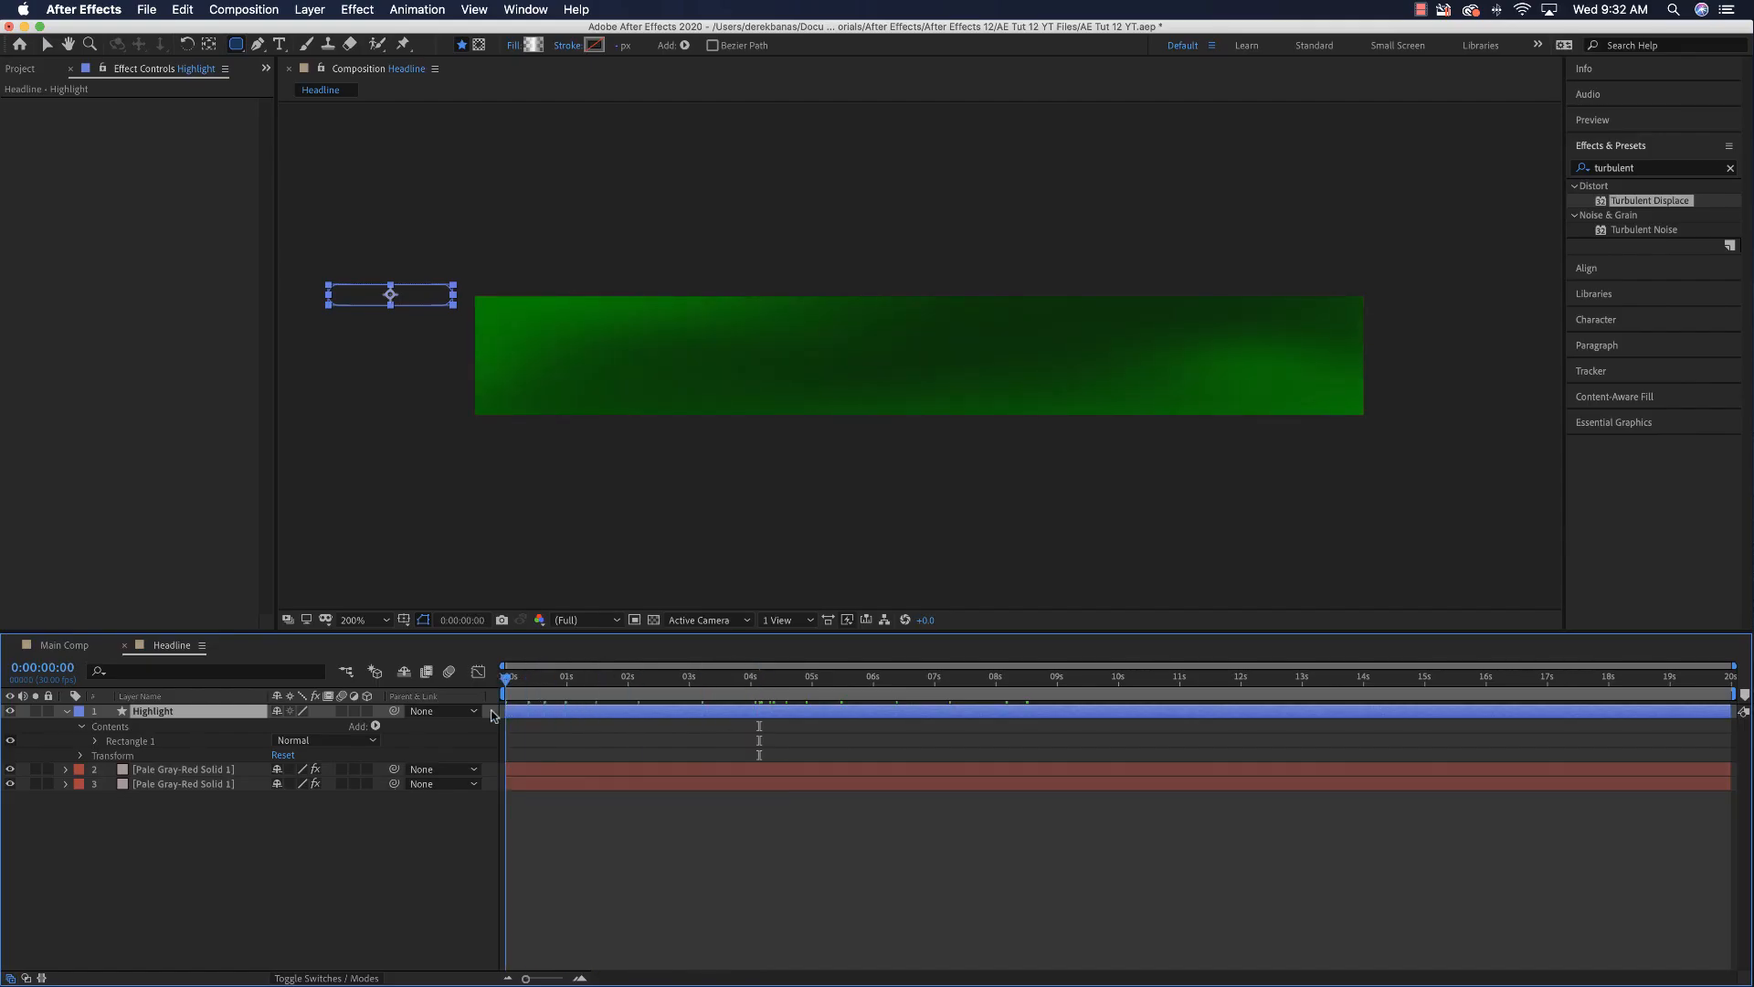
{"action": "left_click", "coordinate": [80, 755]}
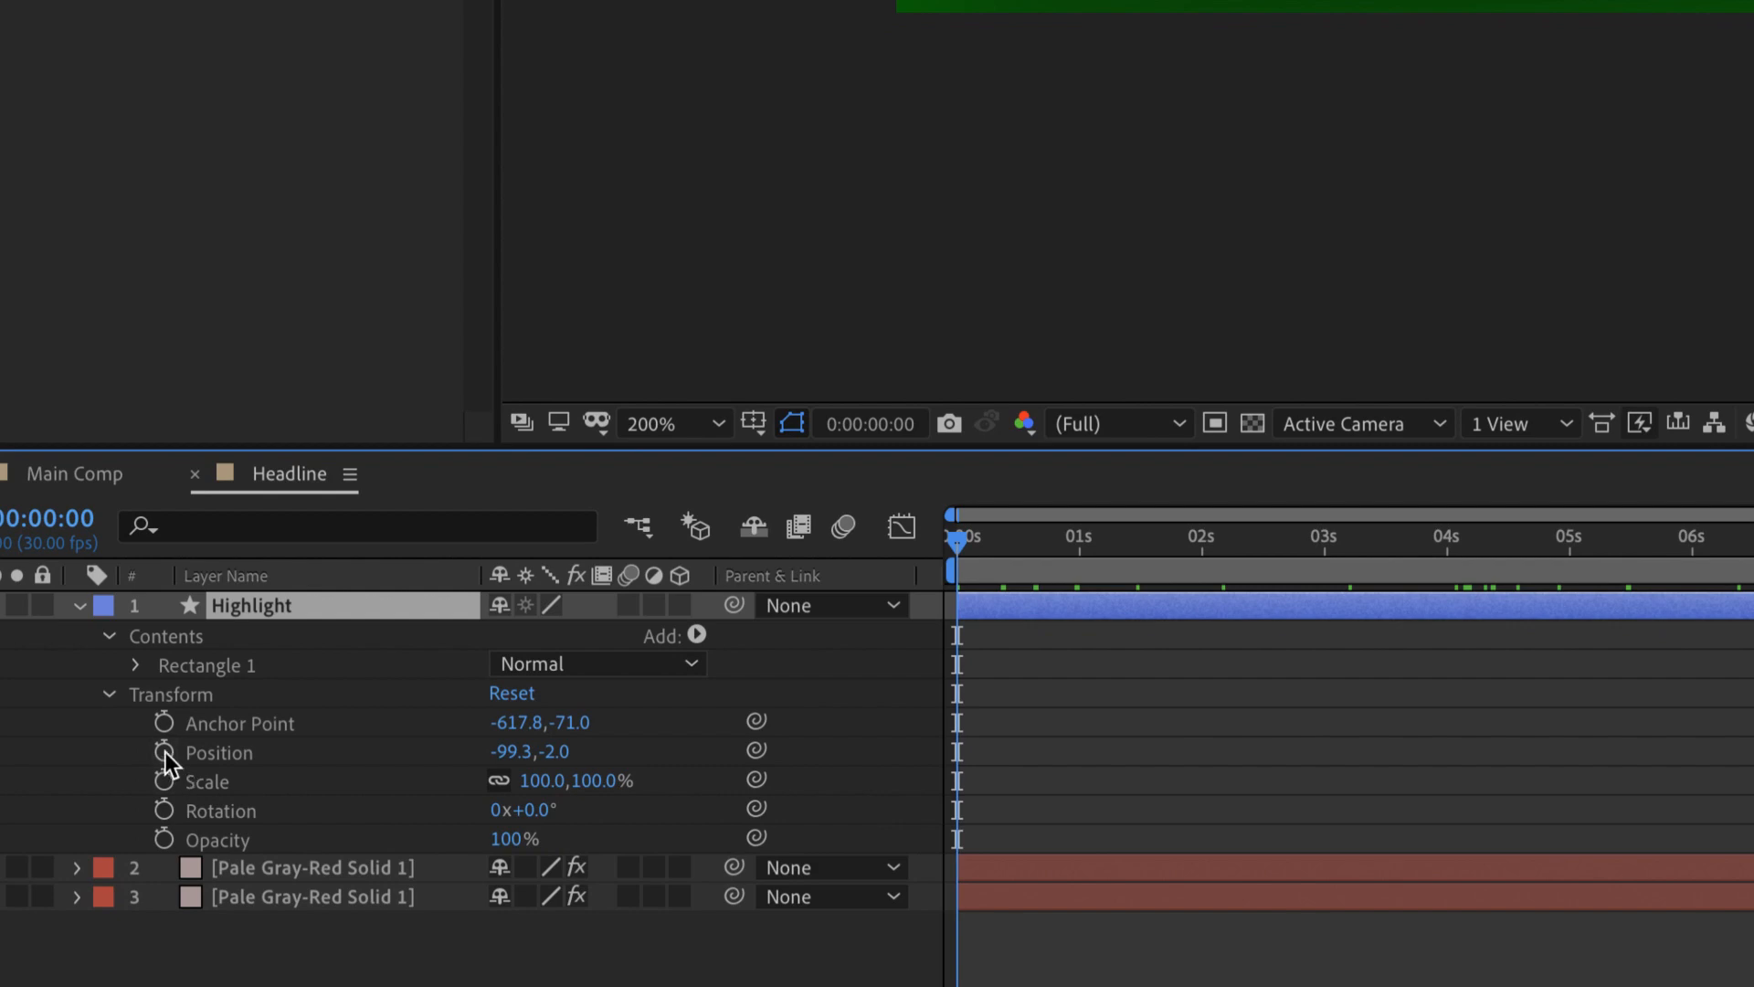
{"action": "left_click", "coordinate": [108, 784]}
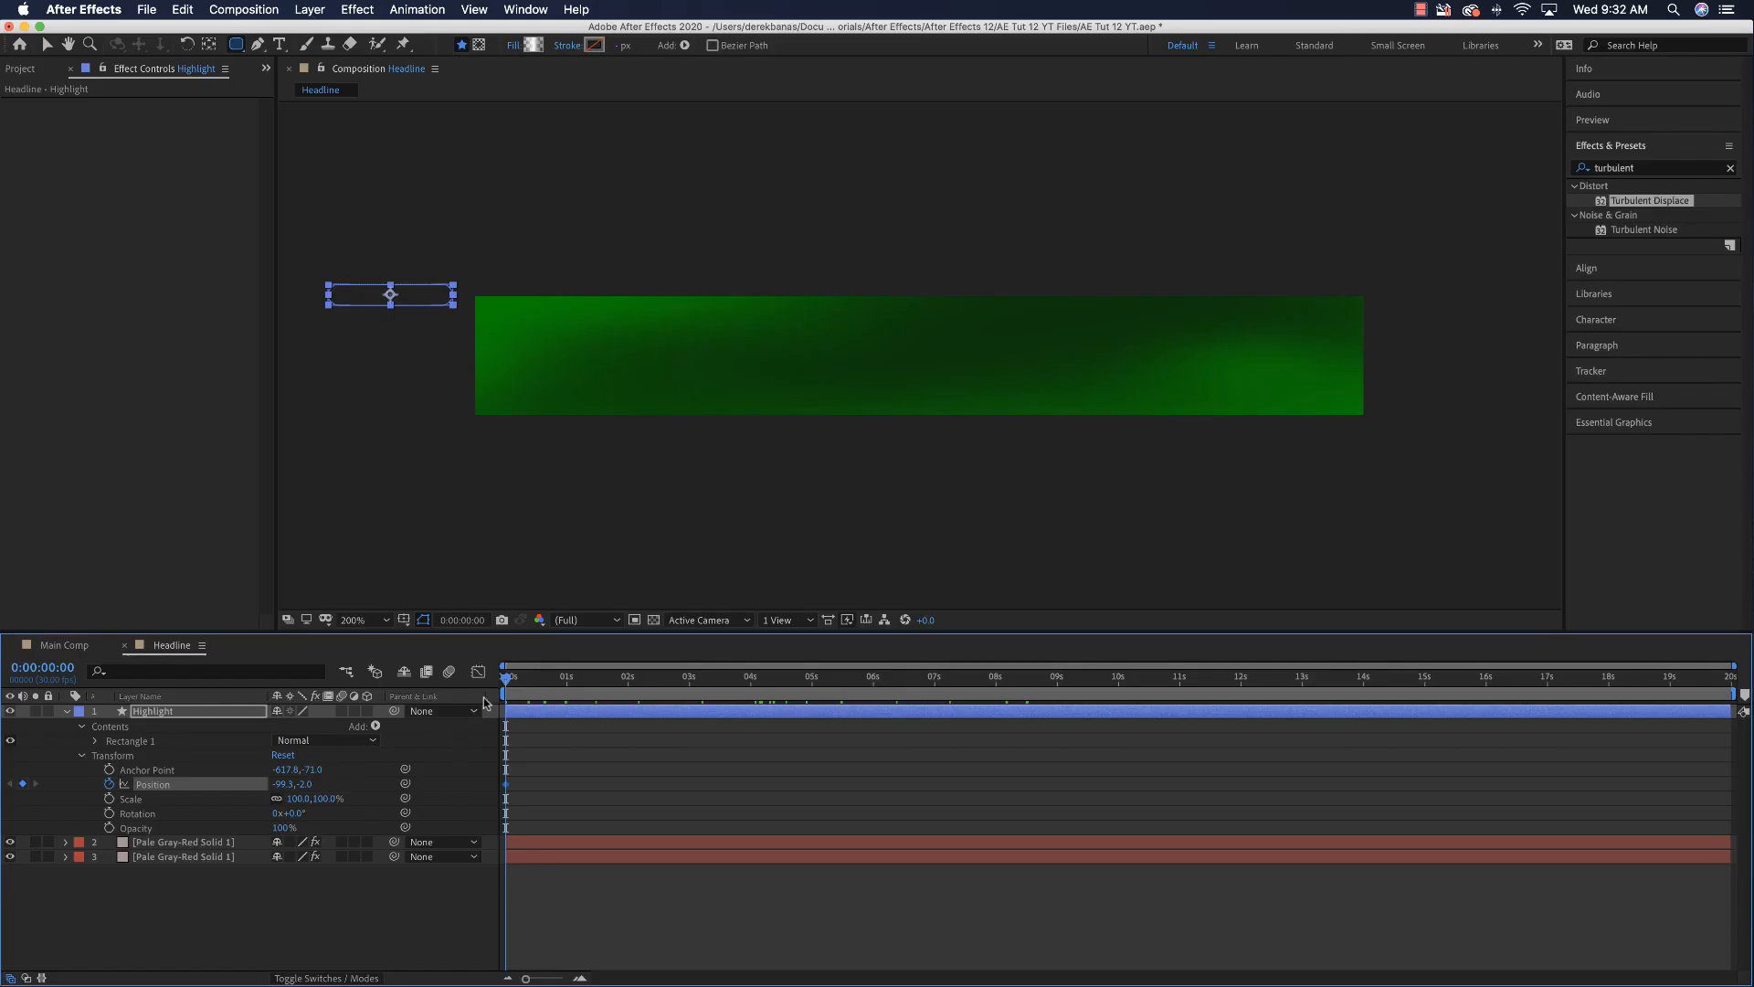
Step: At 4 seconds, move Highlight along the banner's top edge past its right end to 1128.7, -2.0 and widen it to 134.4%
{"action": "left_click_drag", "start_coordinate": [505, 681], "coordinate": [750, 680]}
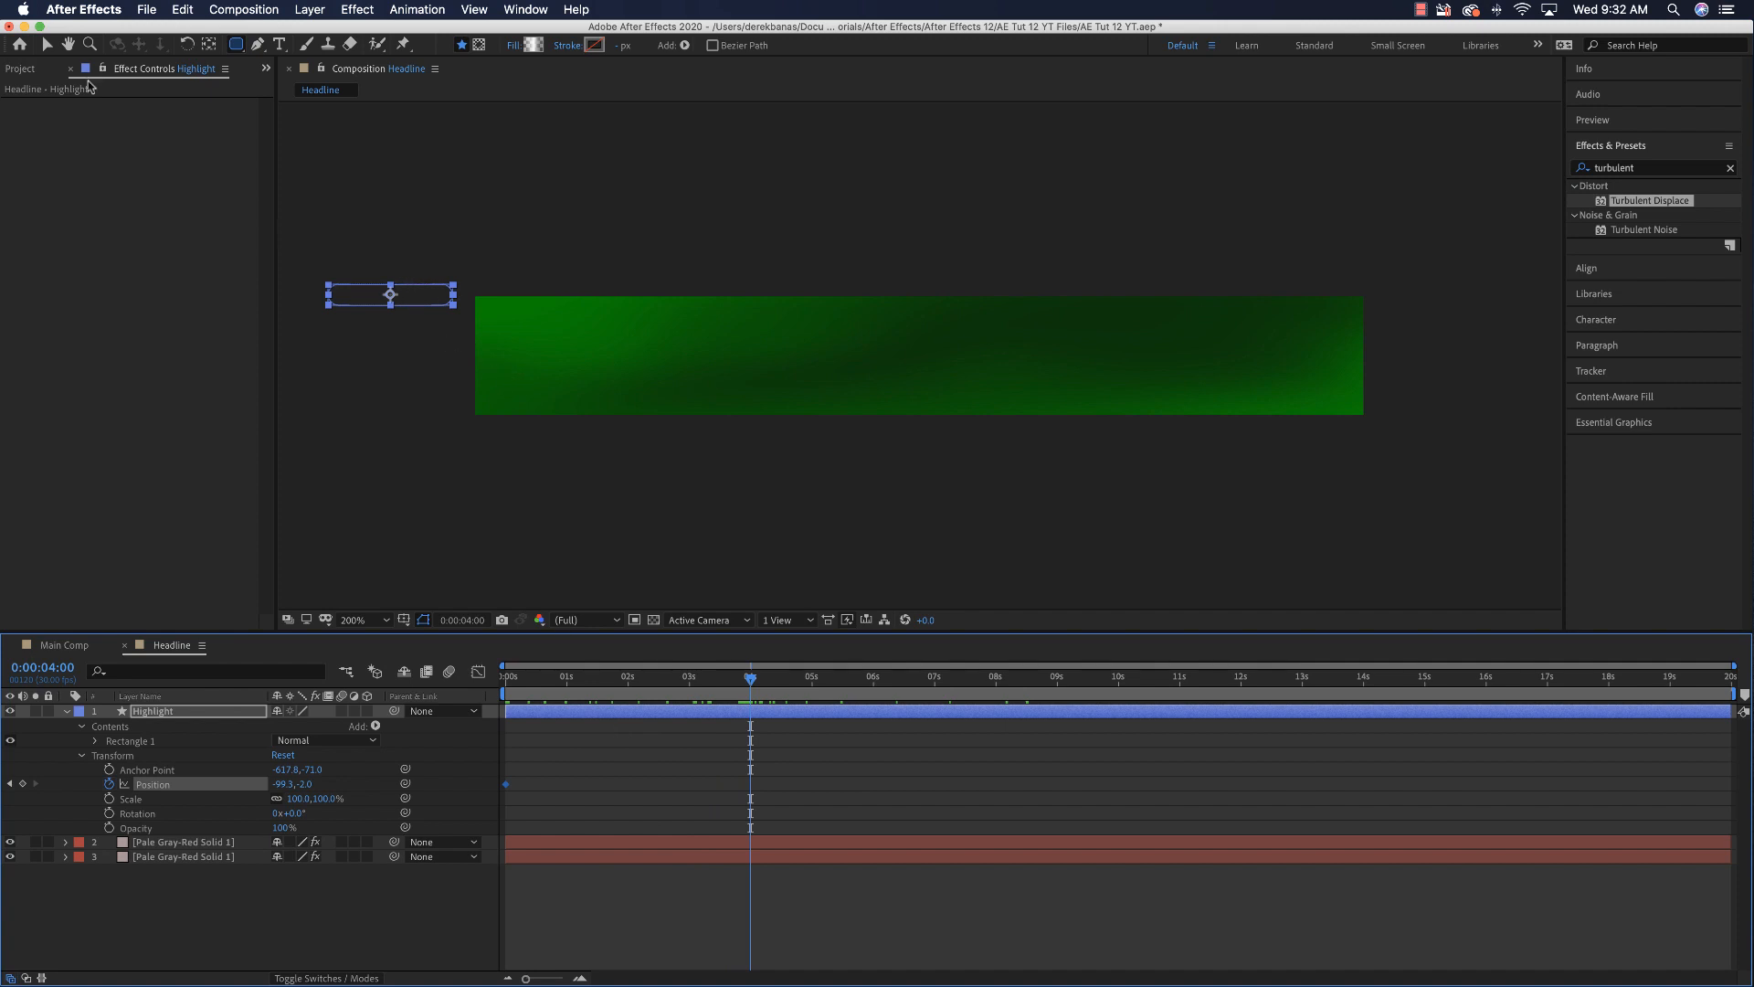
{"action": "left_click", "coordinate": [47, 44]}
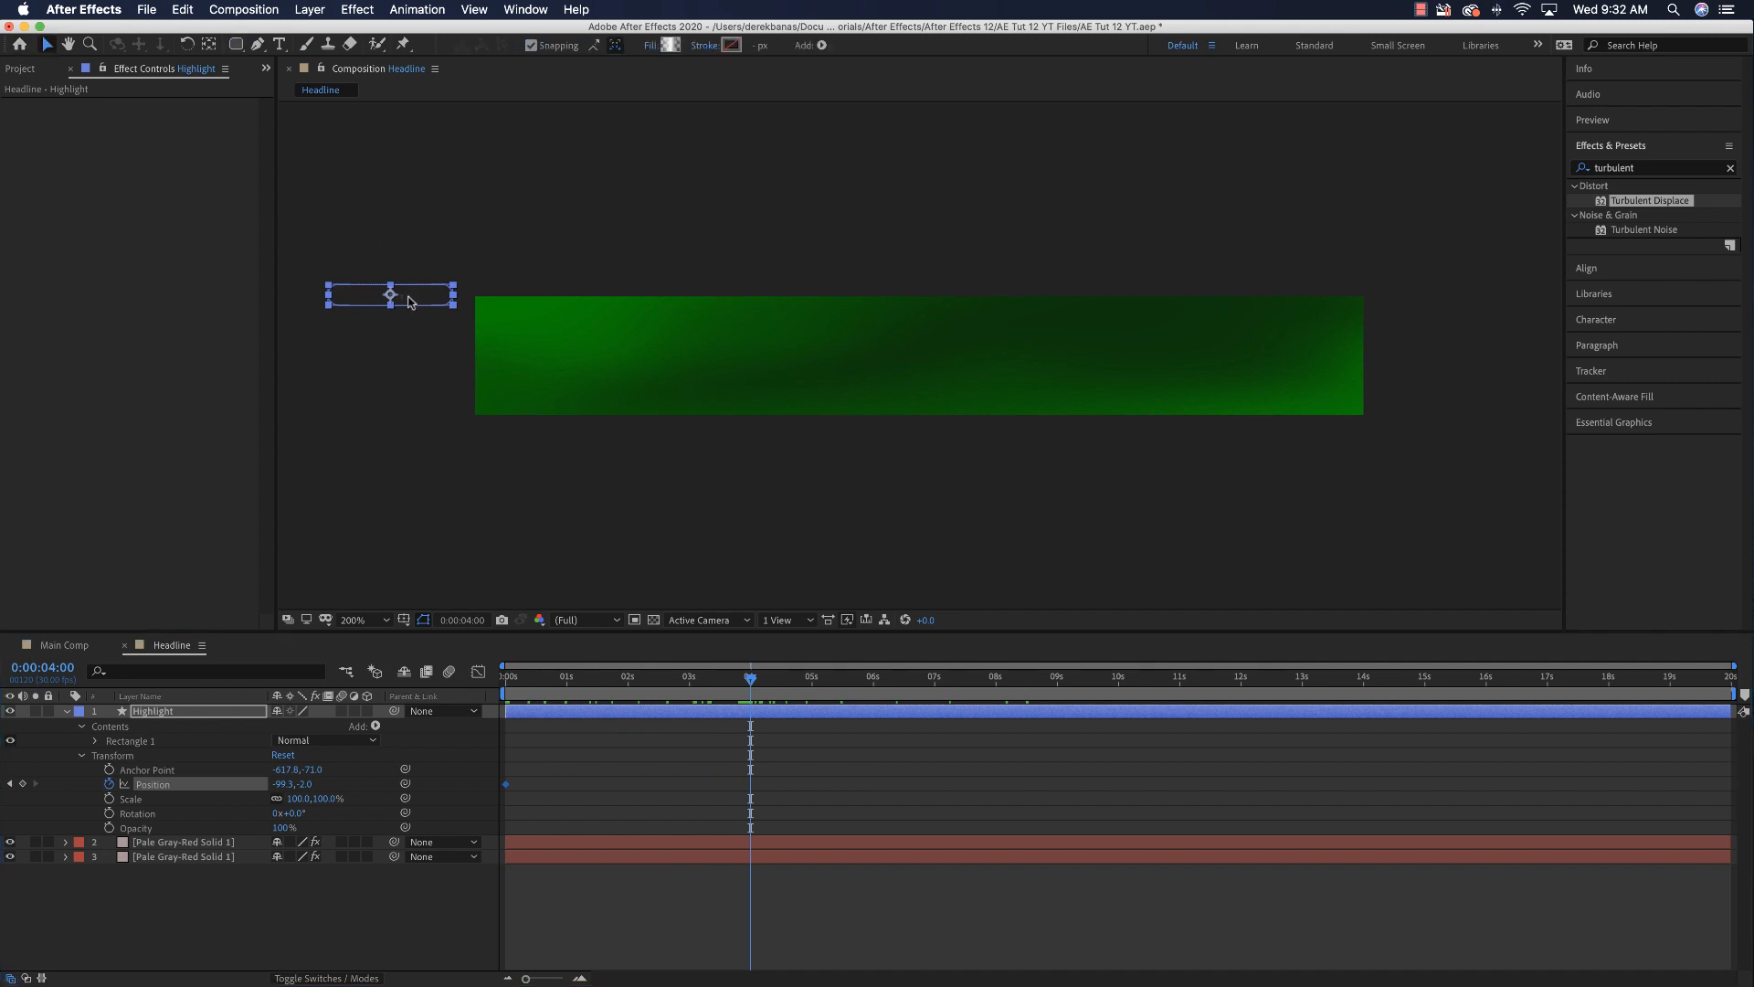
{"action": "left_click_drag", "start_coordinate": [409, 301], "coordinate": [966, 299]}
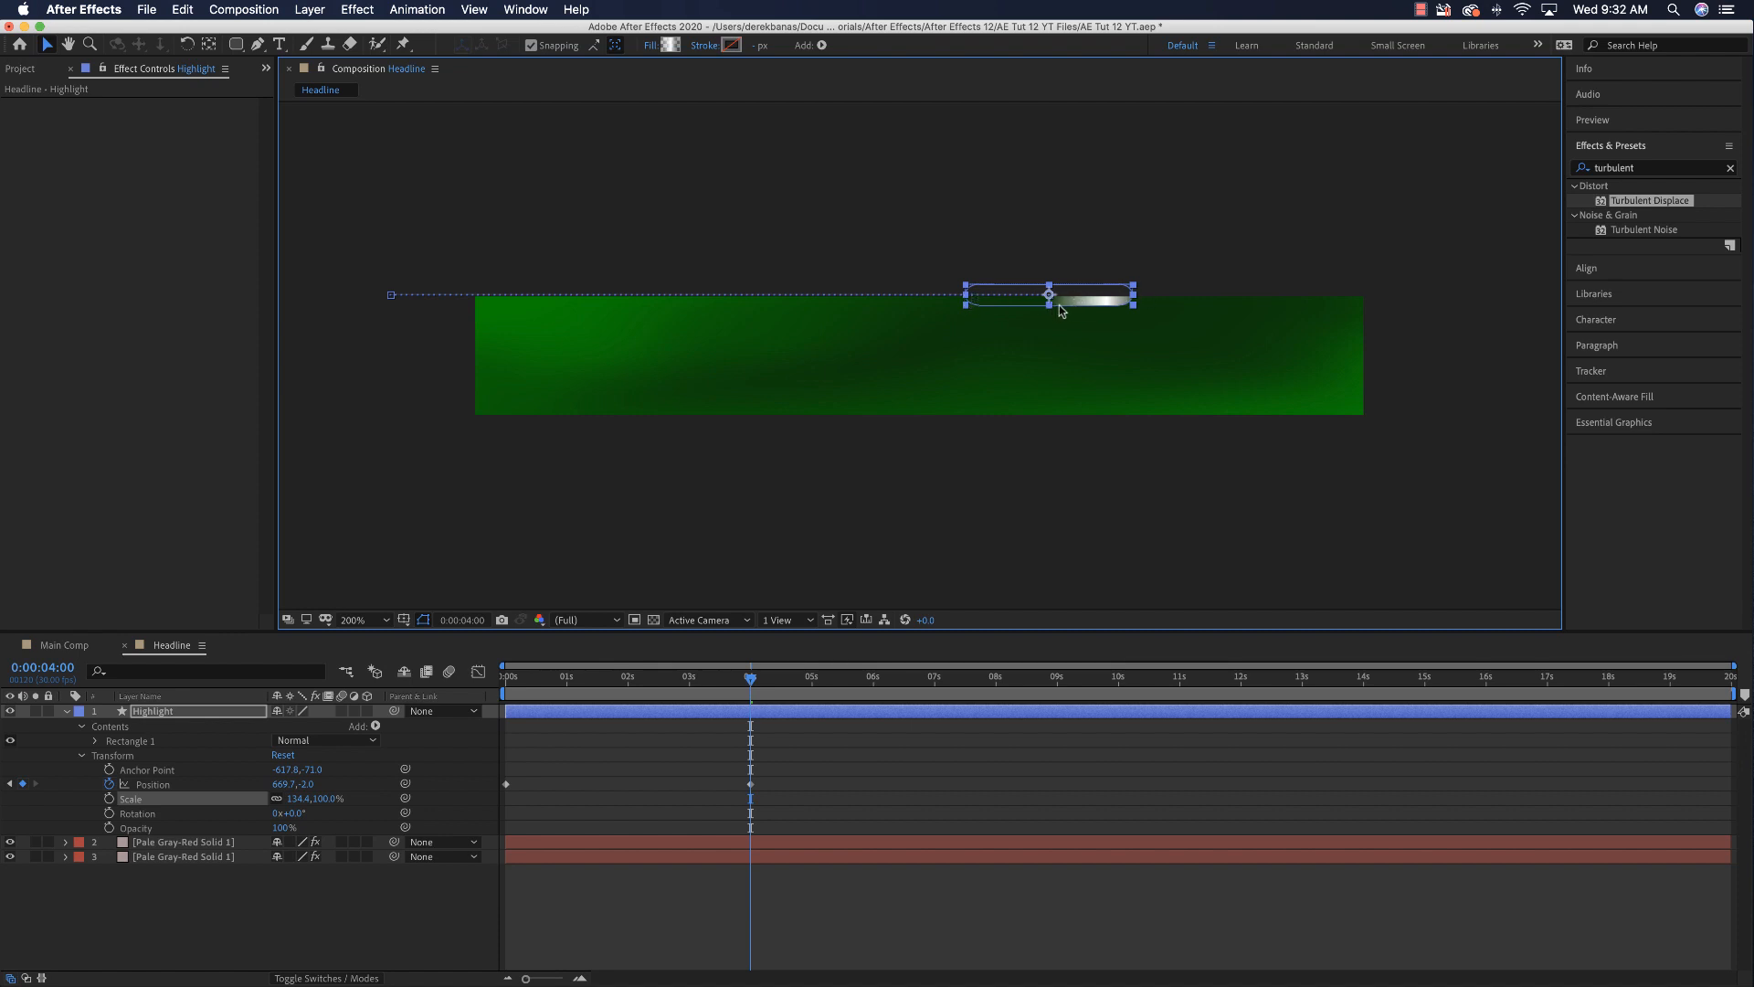
{"action": "left_click_drag", "start_coordinate": [1059, 305], "coordinate": [1456, 310]}
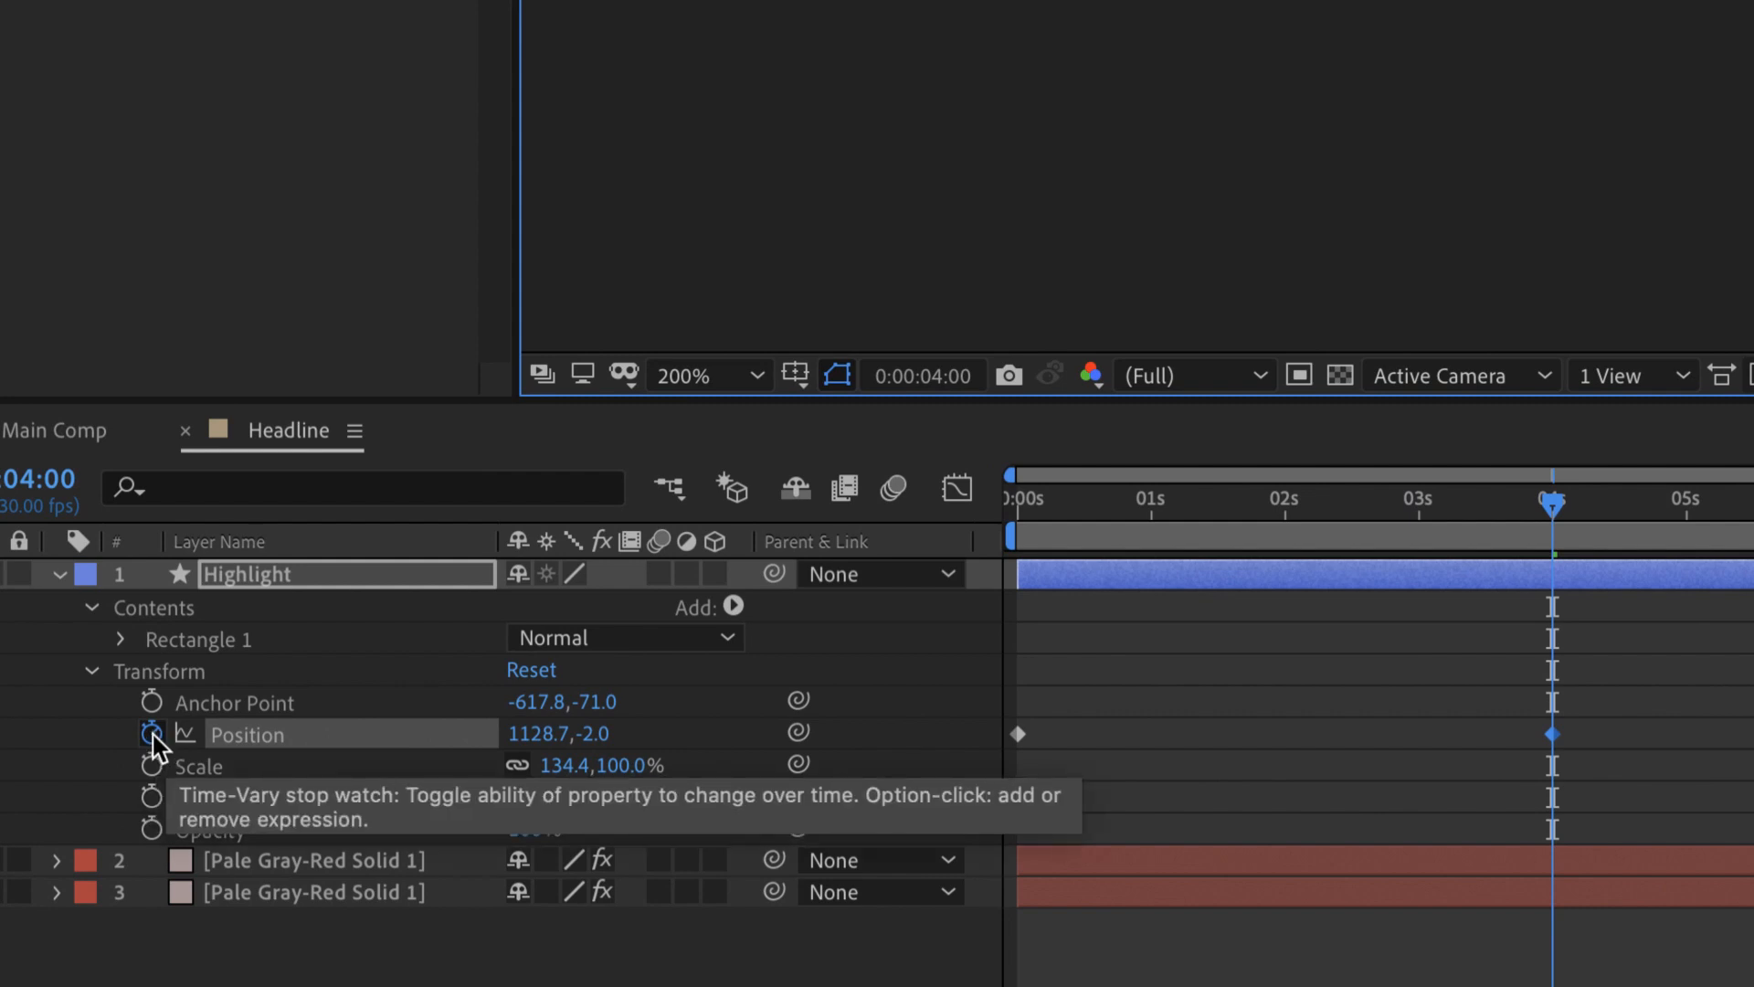
Step: Add the expression loopOut(type = "cycle", numKeyframes = 0) to the Highlight layer's Position and preview the looping motion
{"action": "left_click", "coordinate": [152, 736], "text": "alt"}
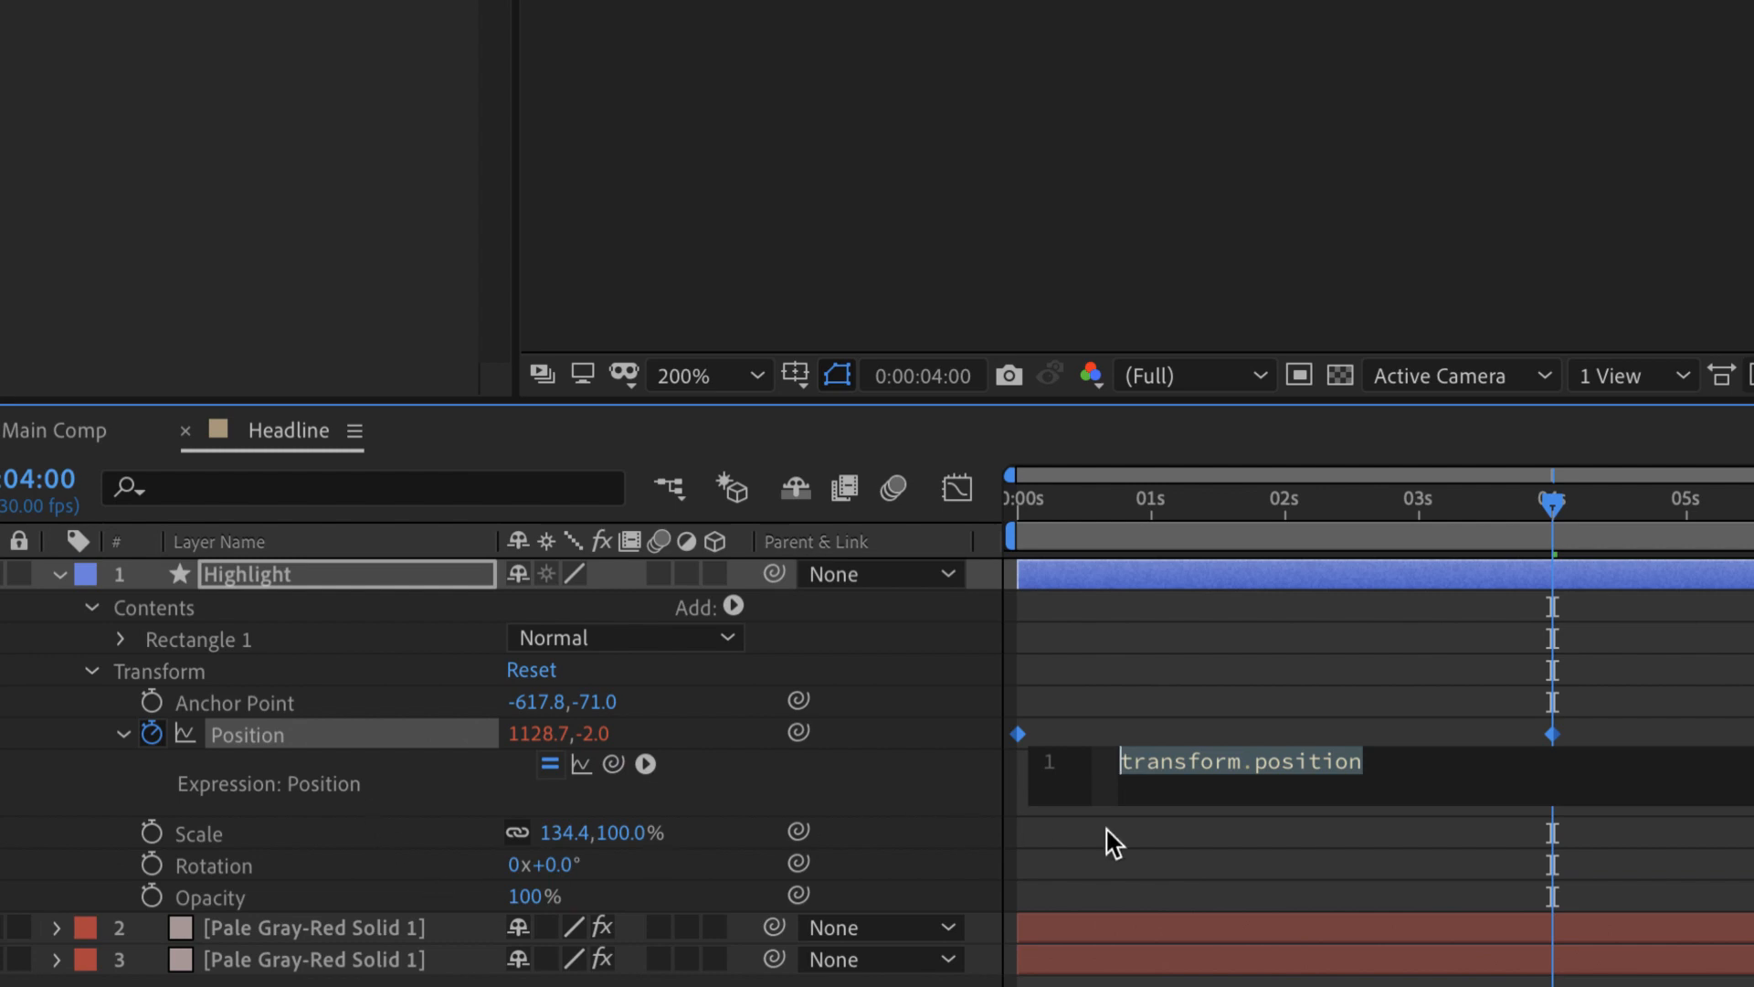
{"action": "left_click", "coordinate": [645, 763]}
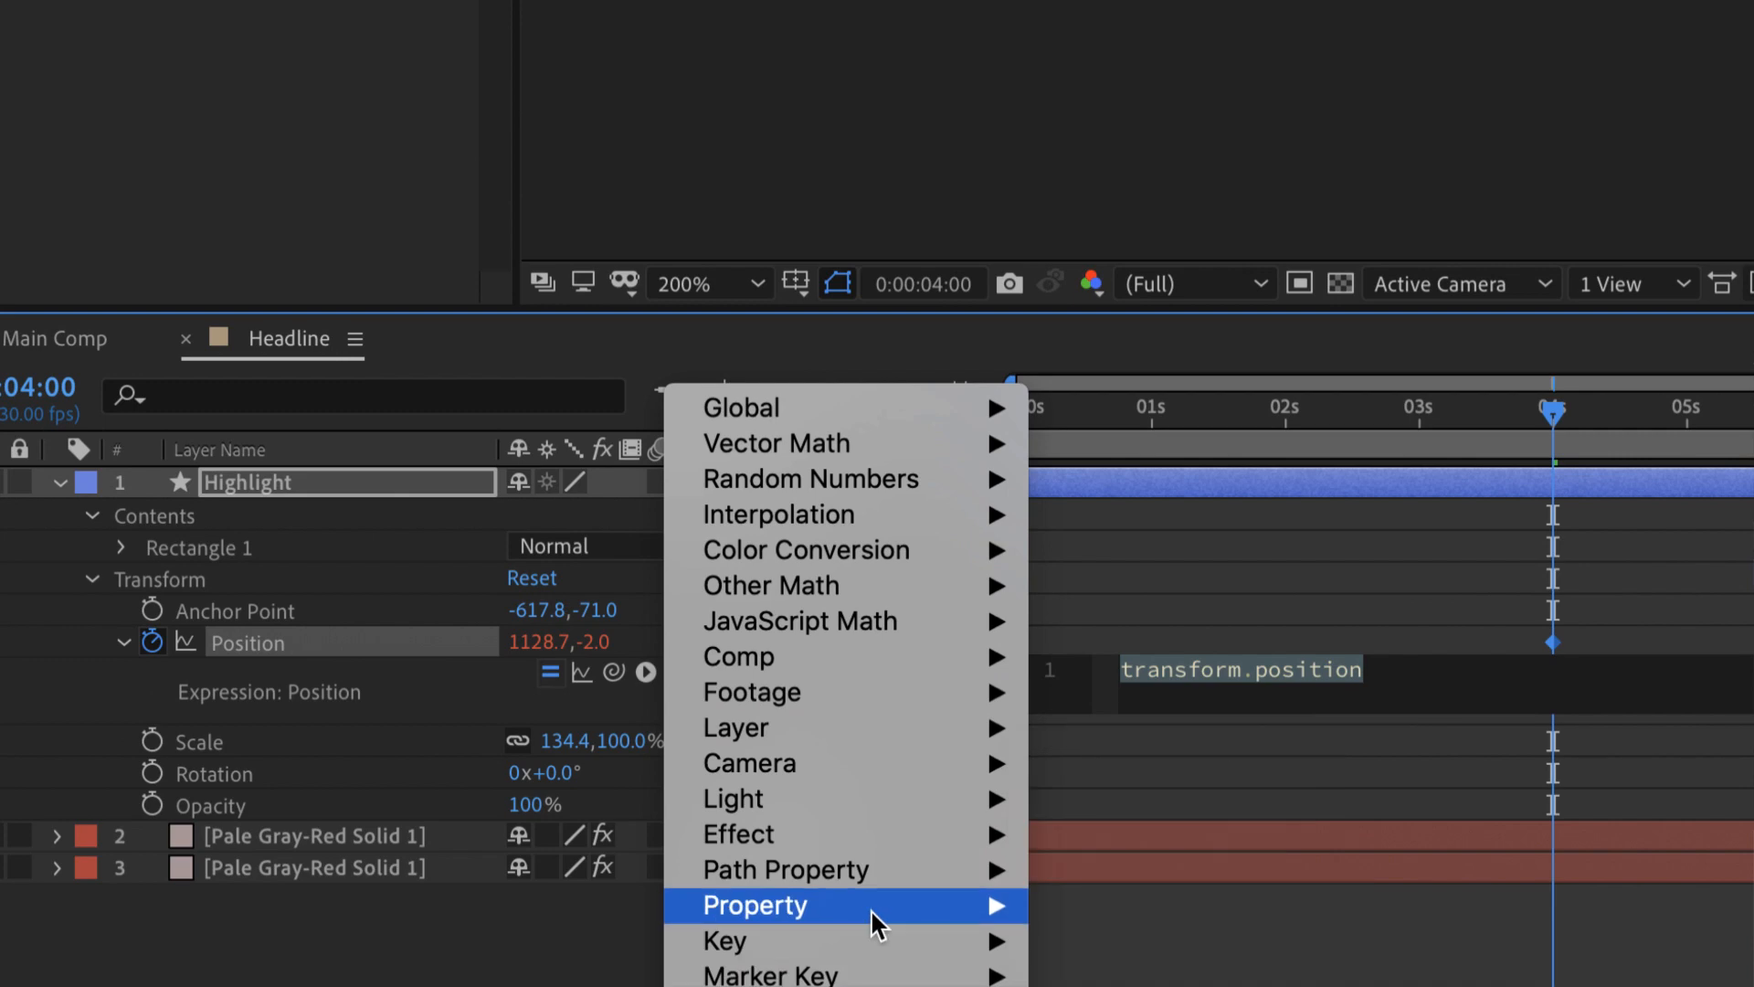
{"action": "mouse_move", "coordinate": [869, 986]}
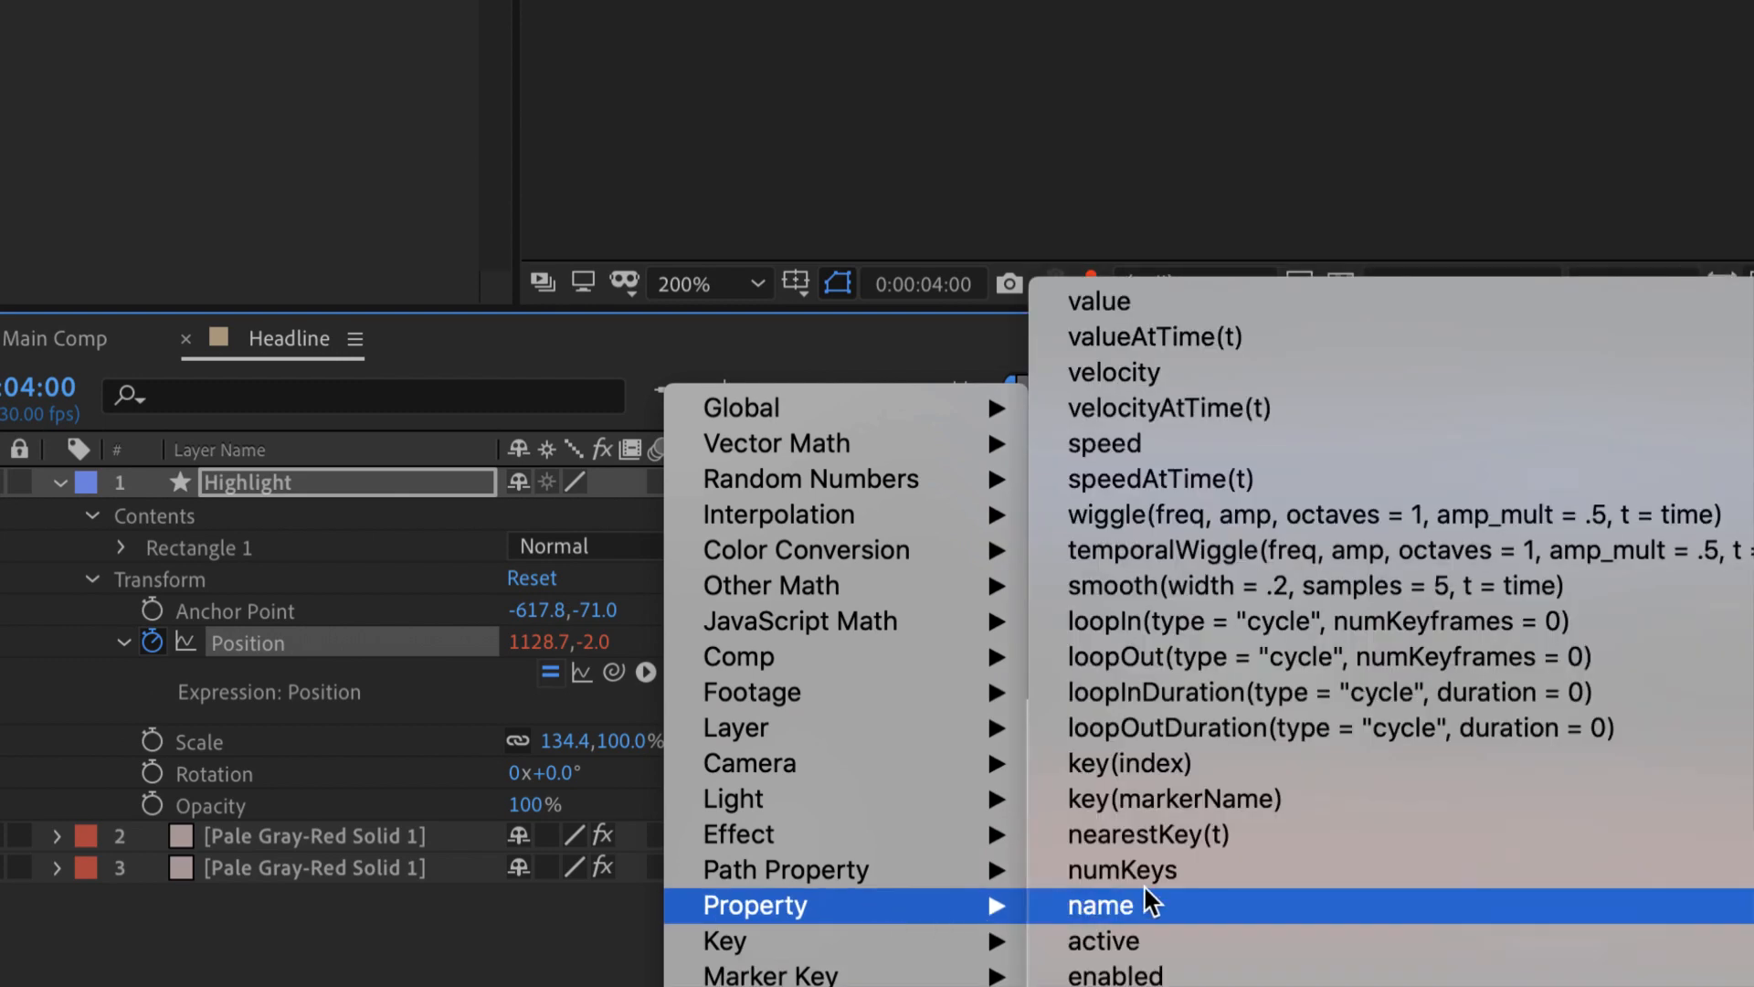
{"action": "left_click", "coordinate": [1206, 651]}
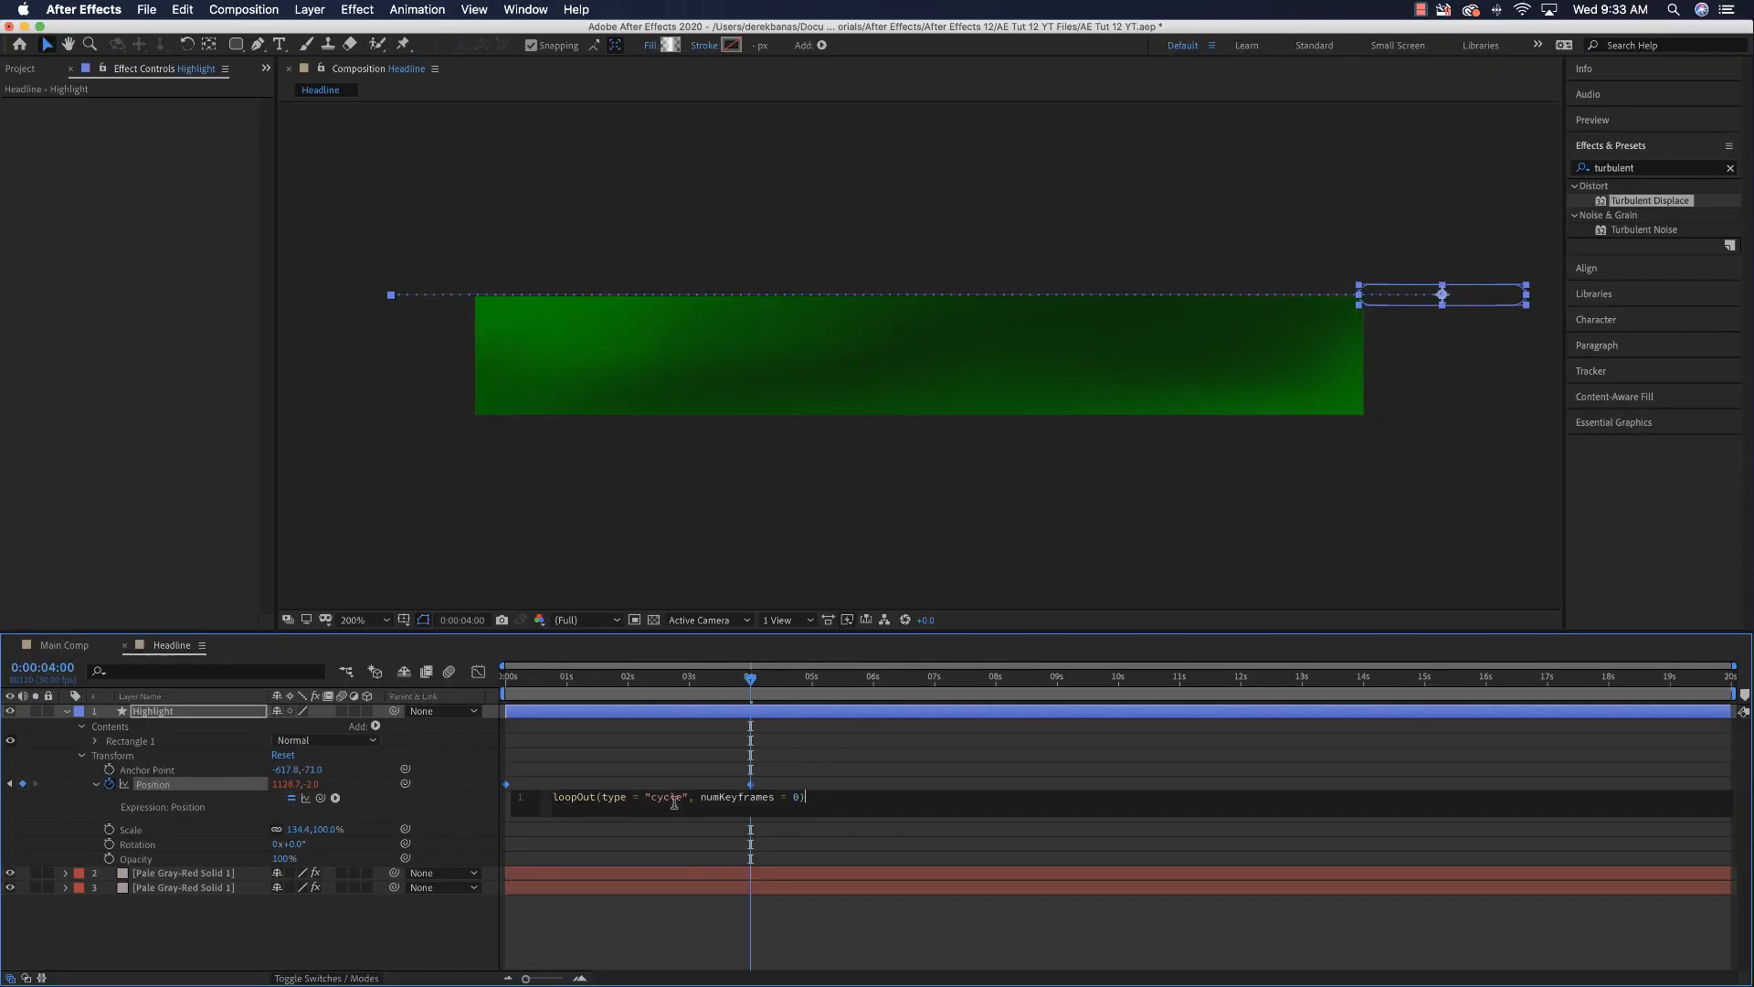
{"action": "left_click", "coordinate": [177, 936]}
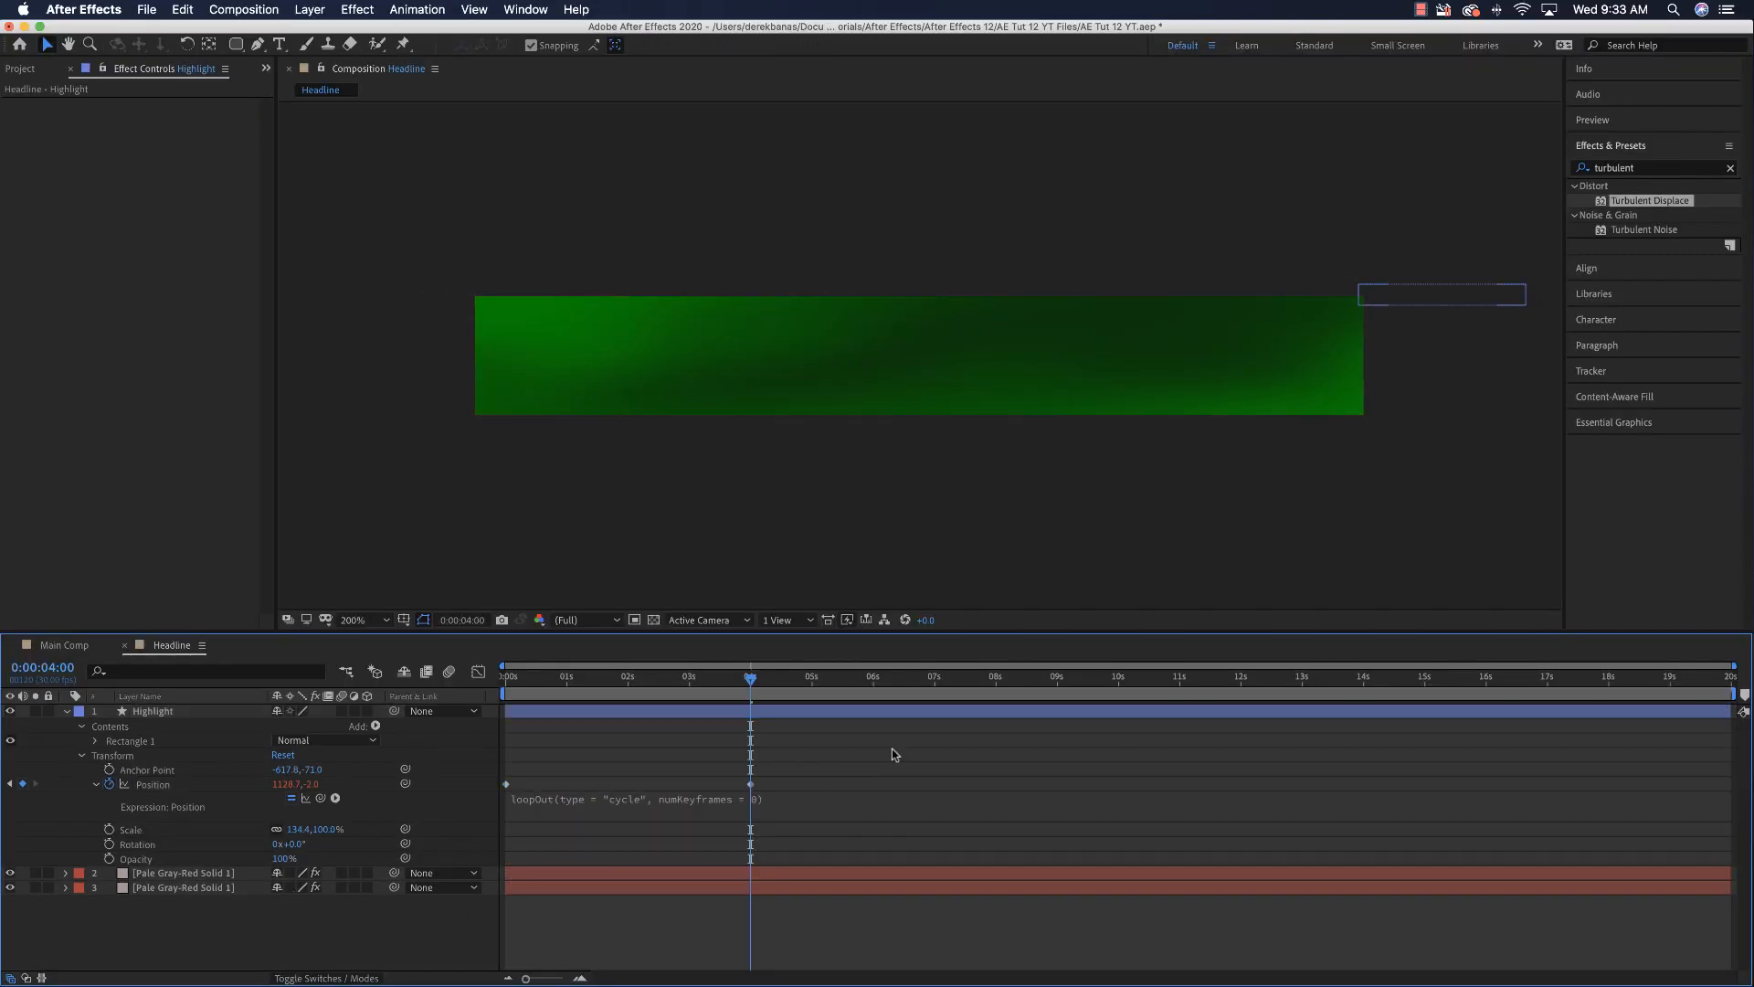
{"action": "key", "text": "space"}
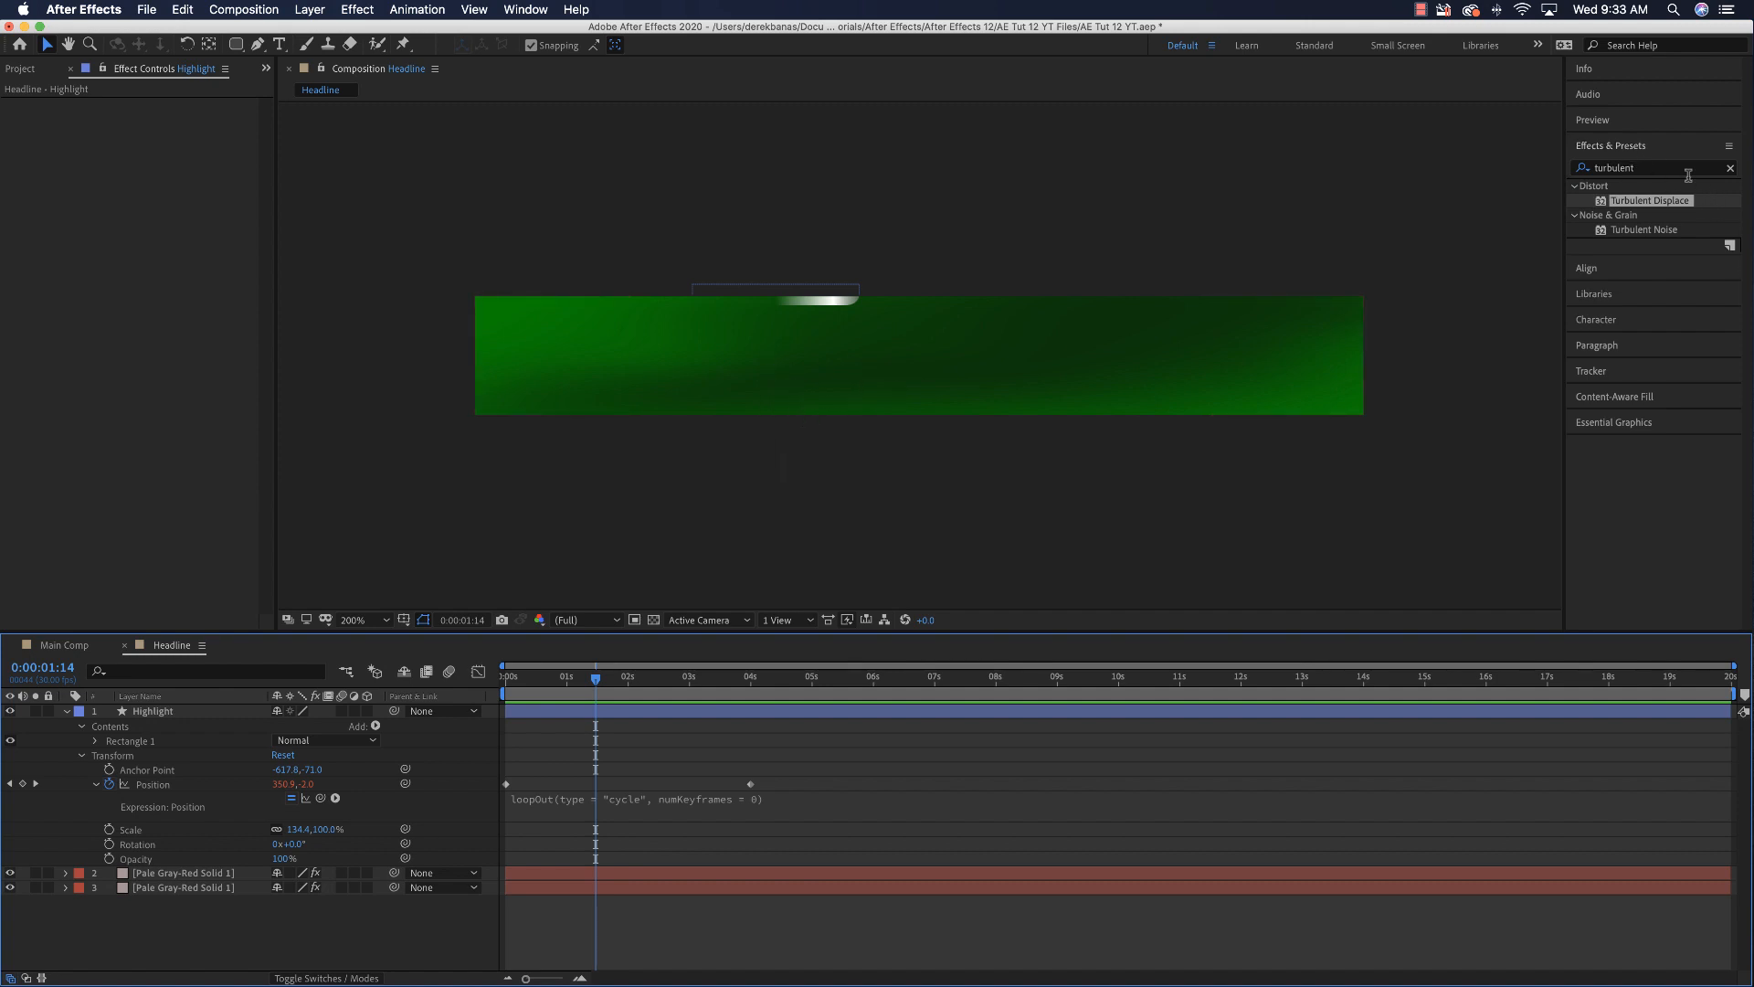
Step: Apply the Stylize Glow effect to the Highlight layer and preview the glowing highlight from 0 seconds
{"action": "left_click", "coordinate": [1659, 171]}
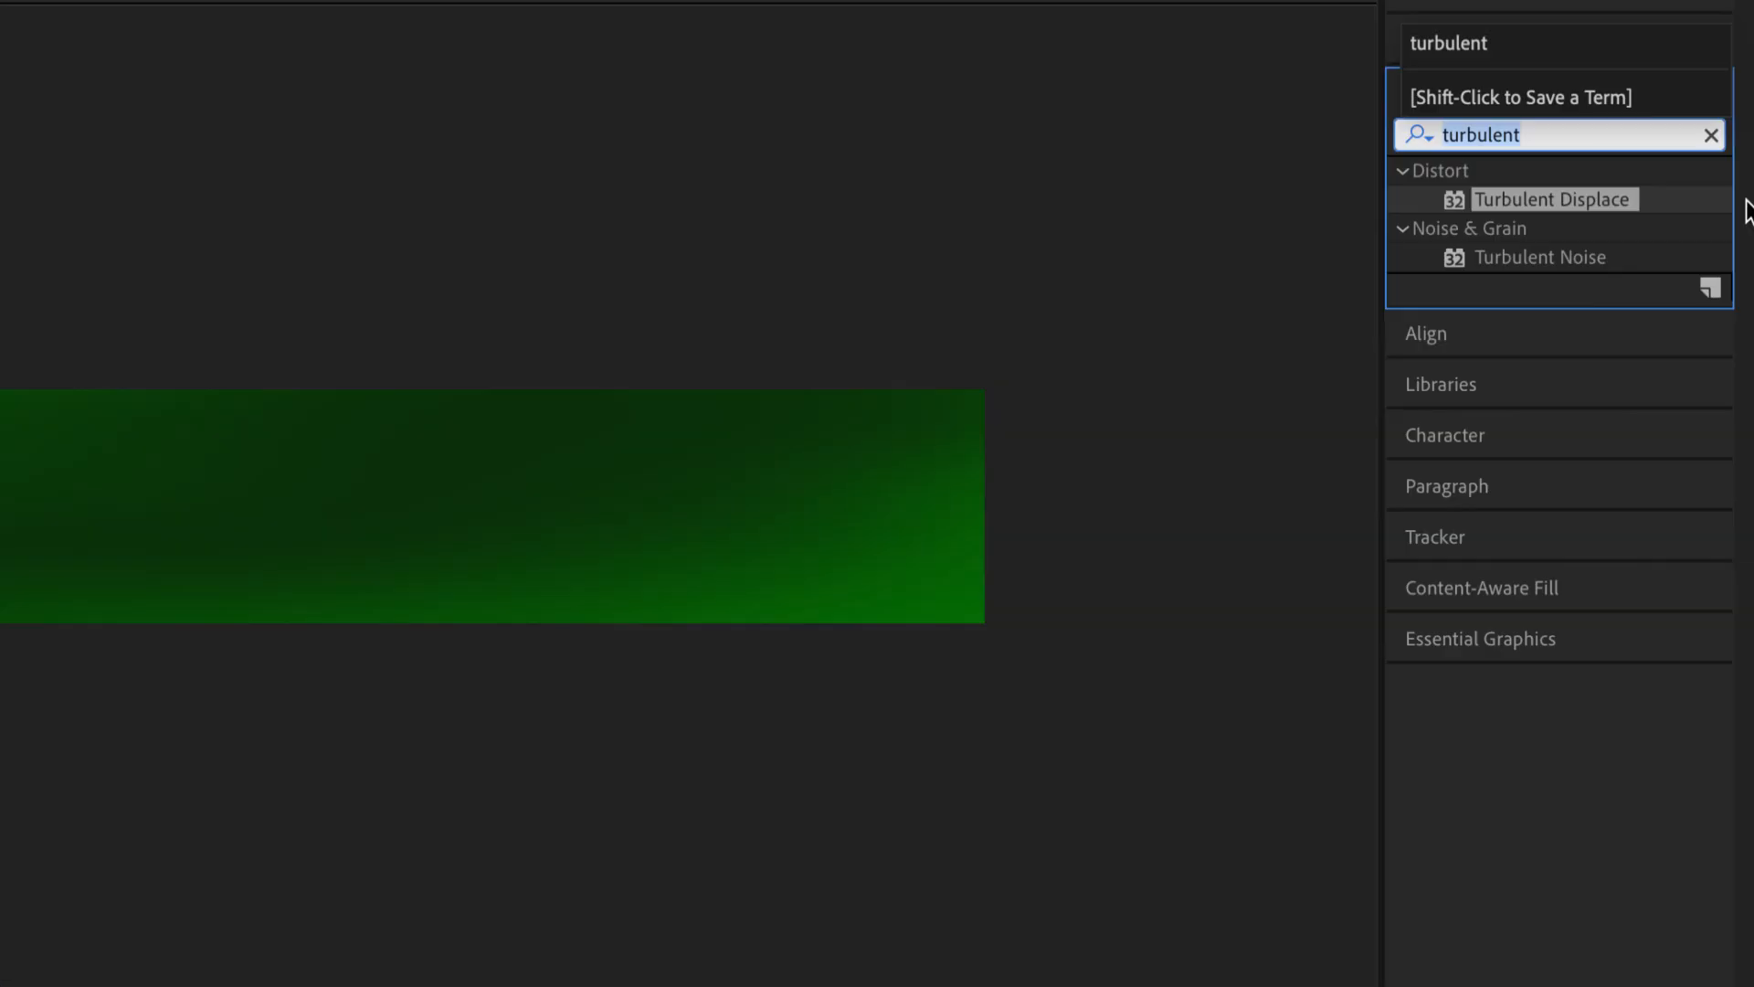
{"action": "type", "text": "glow"}
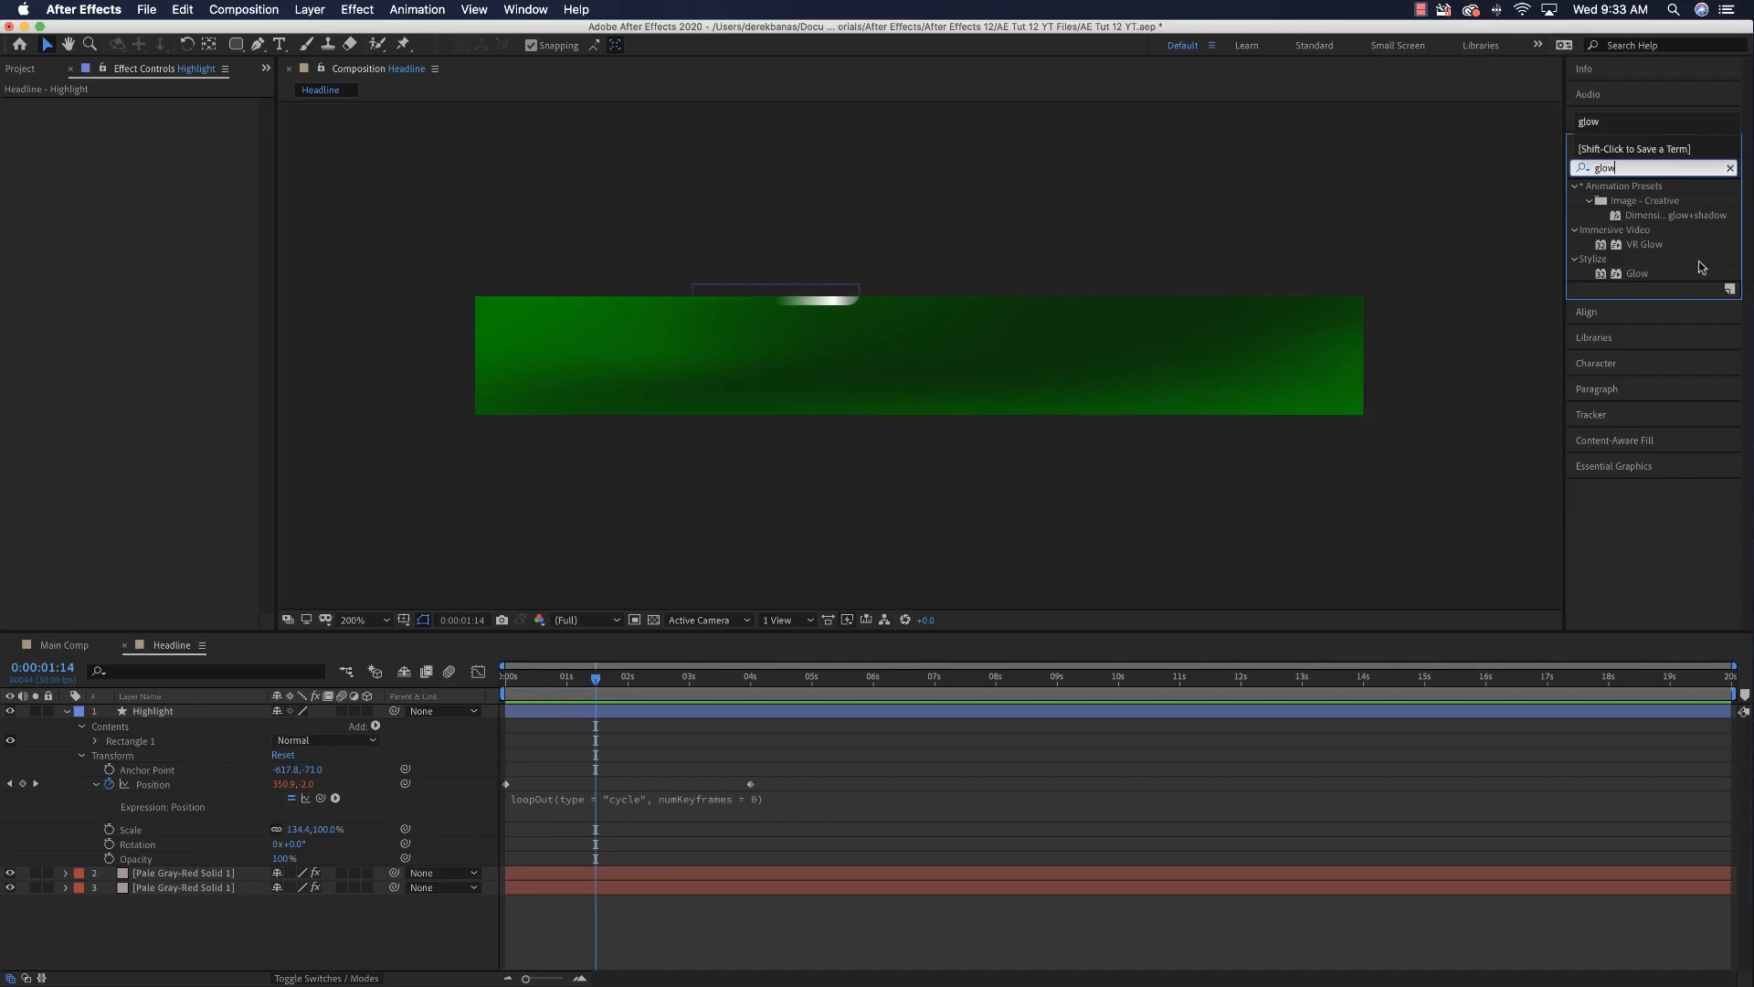
{"action": "left_click_drag", "start_coordinate": [1602, 276], "coordinate": [154, 714]}
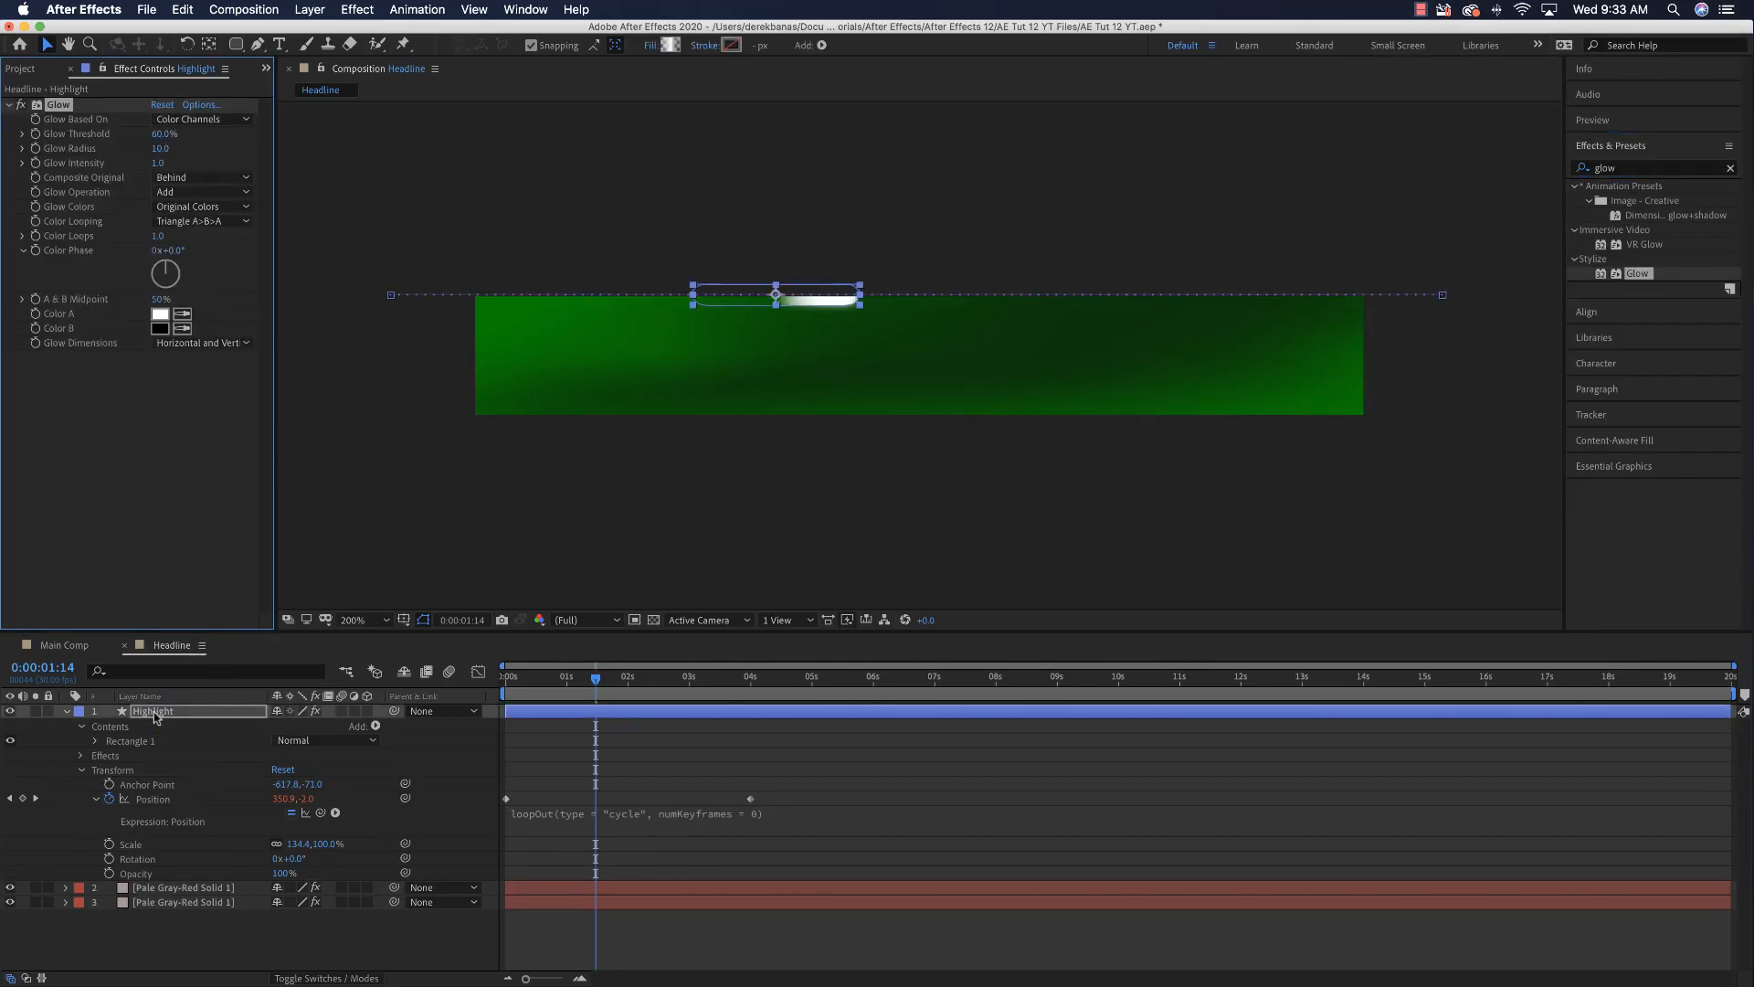
{"action": "left_click", "coordinate": [780, 468]}
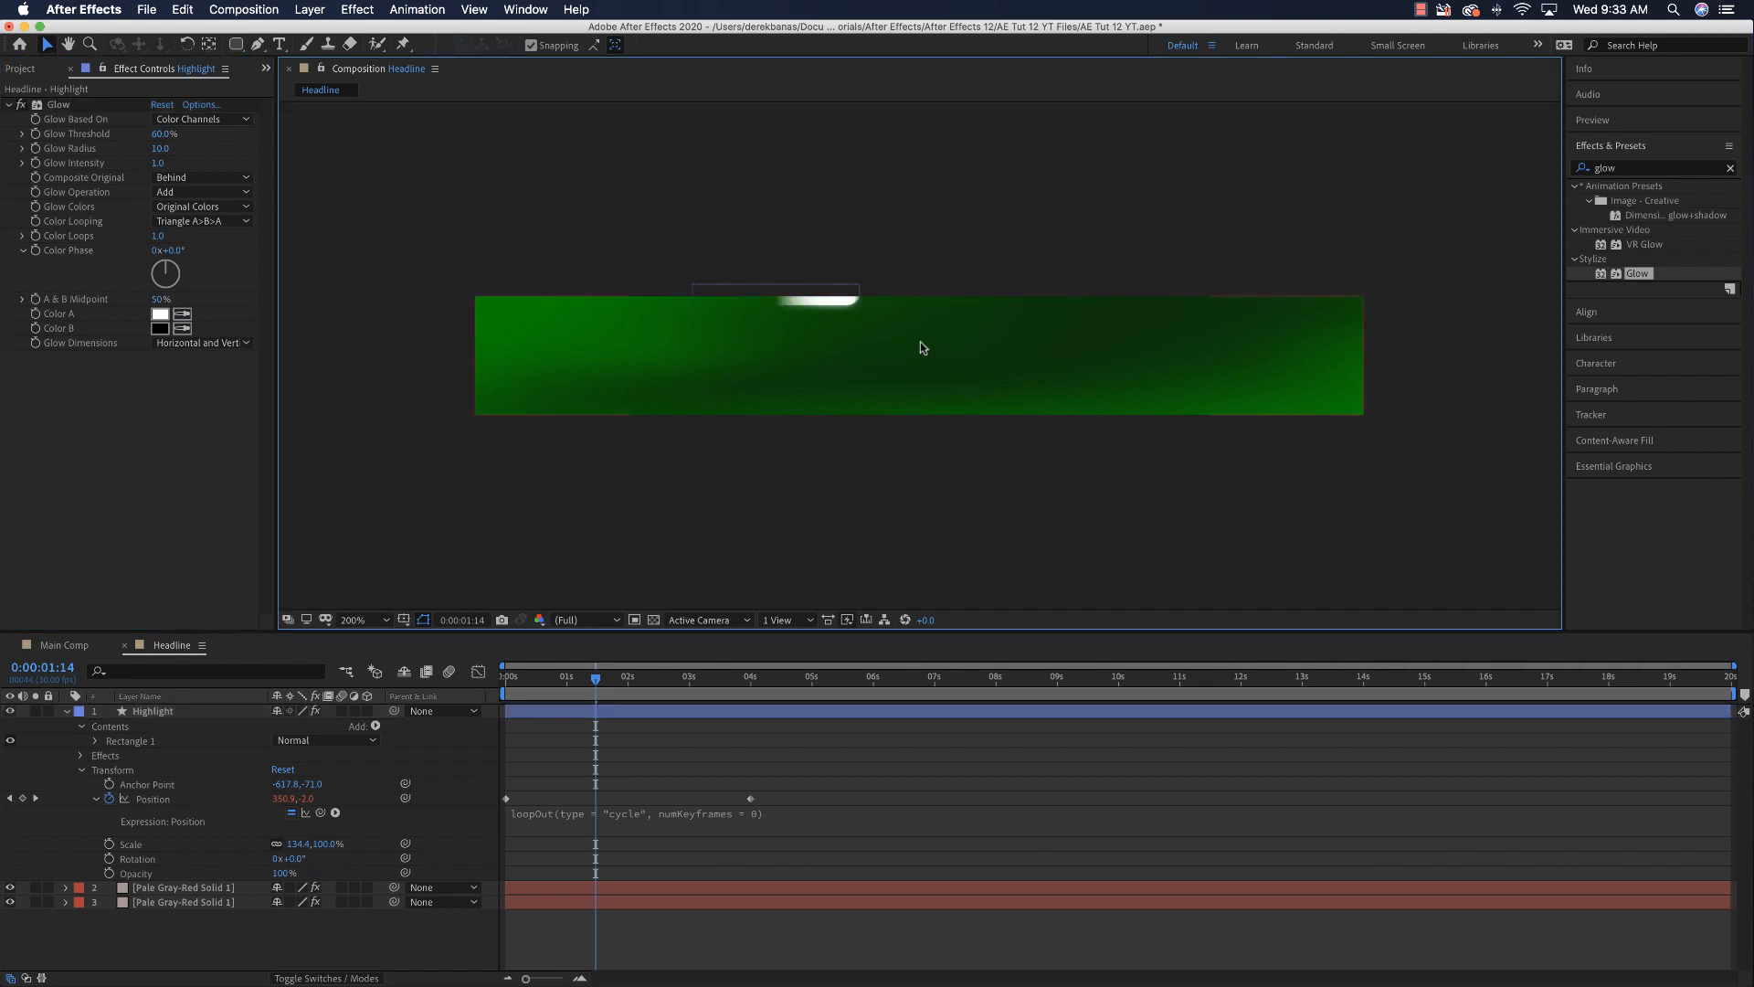
{"action": "left_click_drag", "start_coordinate": [596, 681], "coordinate": [474, 690]}
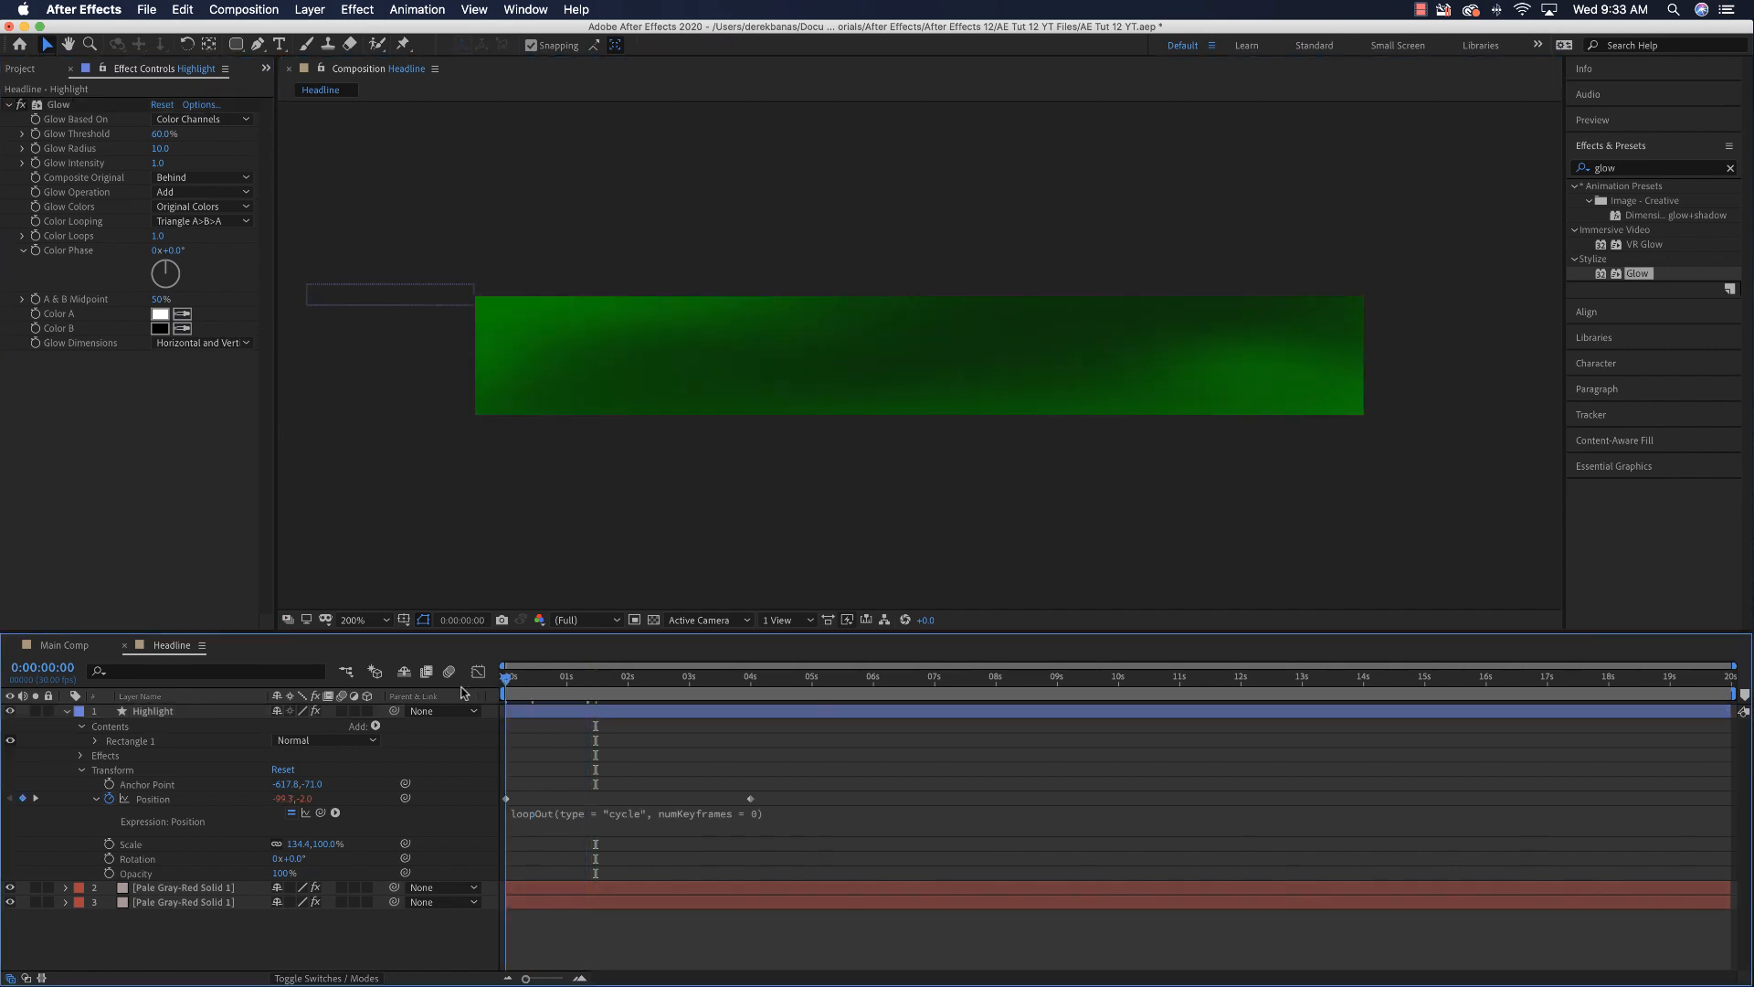
{"action": "key", "text": "space"}
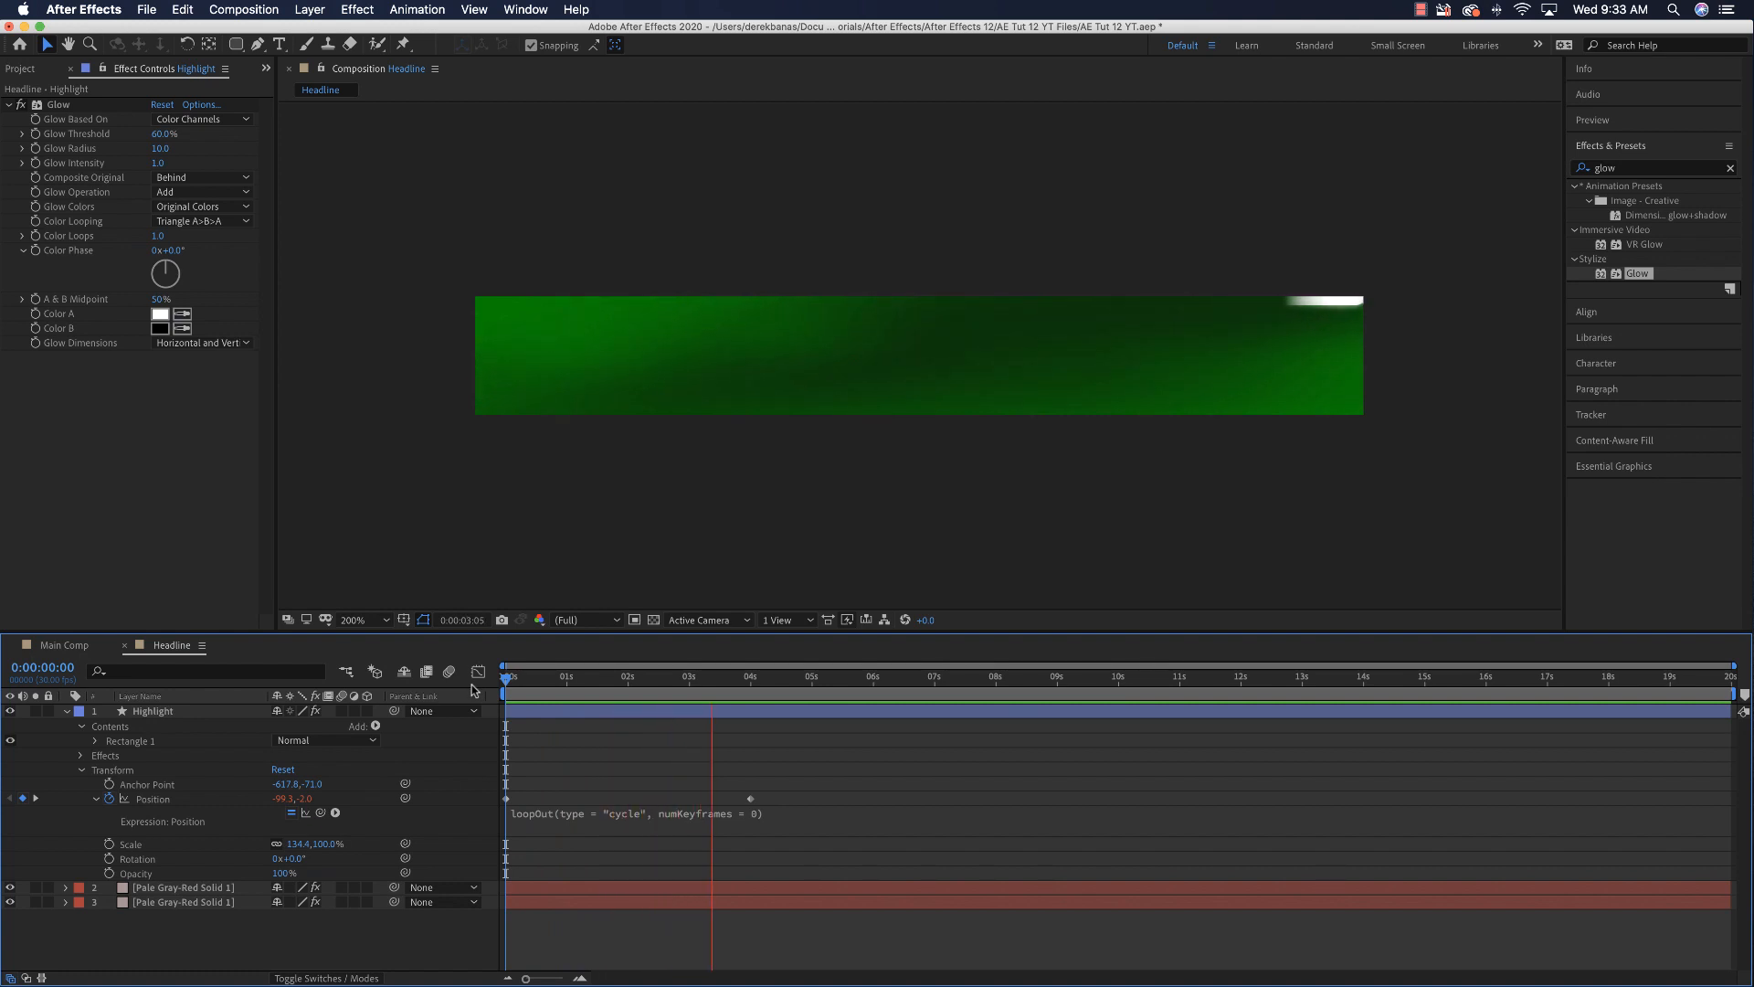
{"action": "key", "text": "space"}
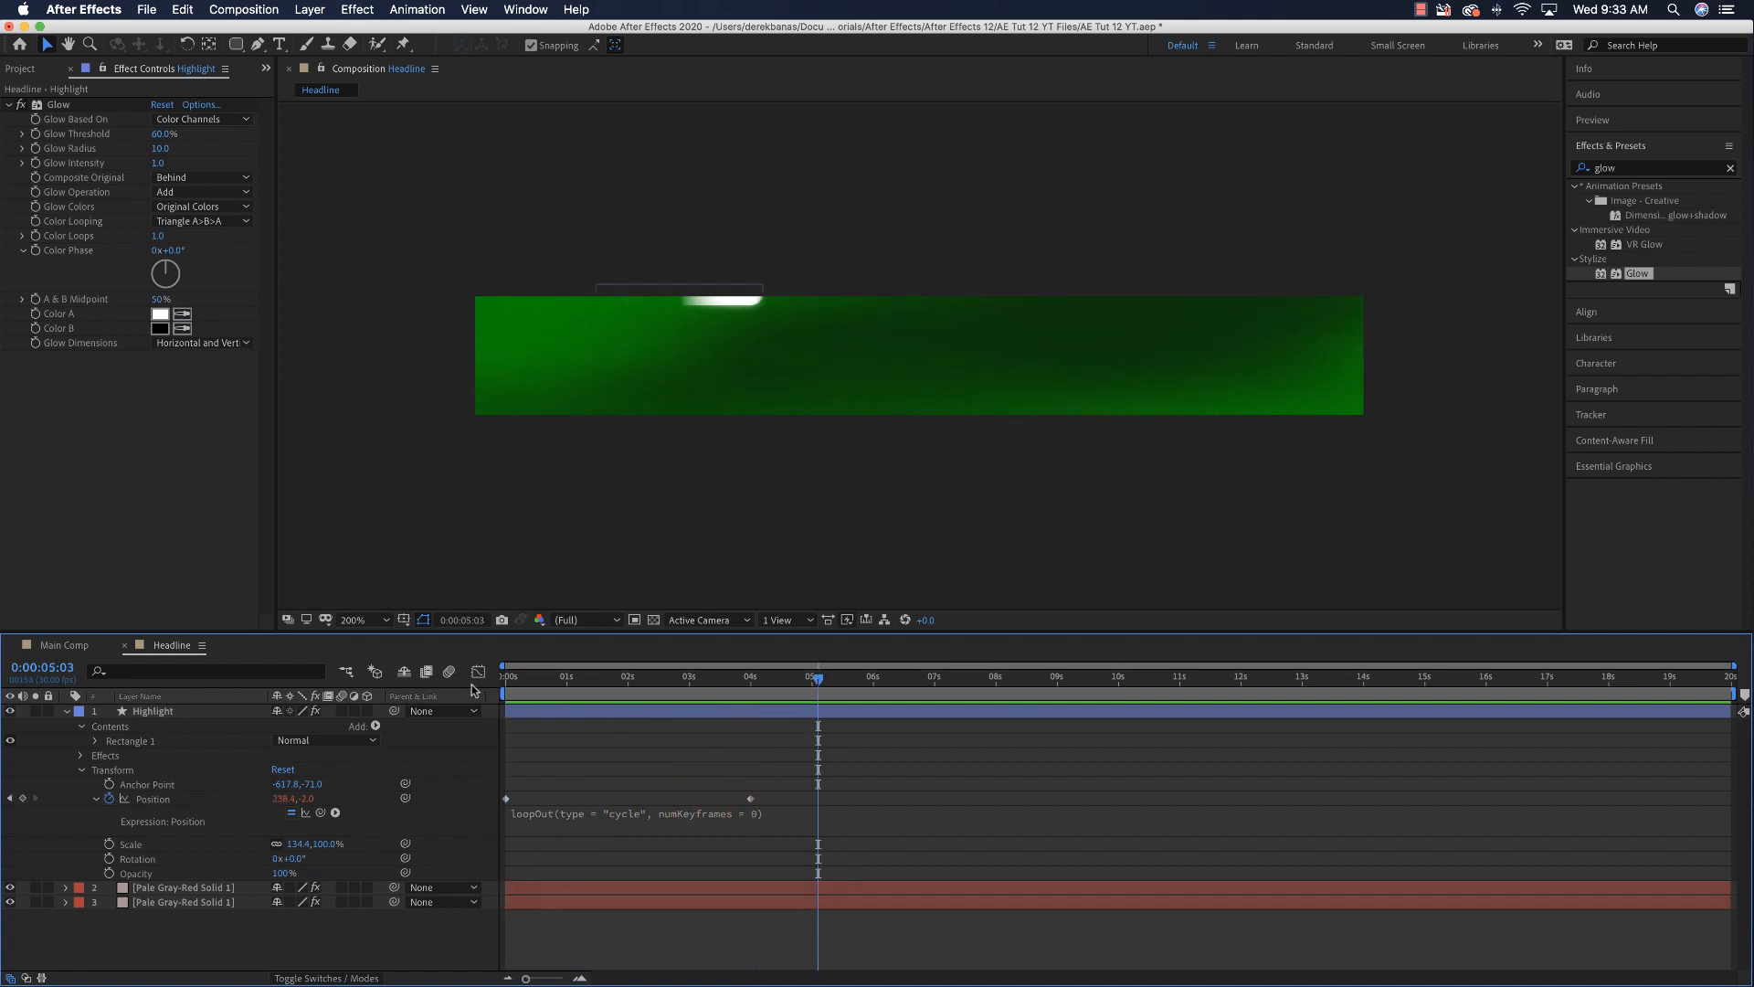
Step: Raise the Highlight layer's Glow Radius to 65 and preview the softer glow moving along the banner
{"action": "left_click", "coordinate": [672, 293]}
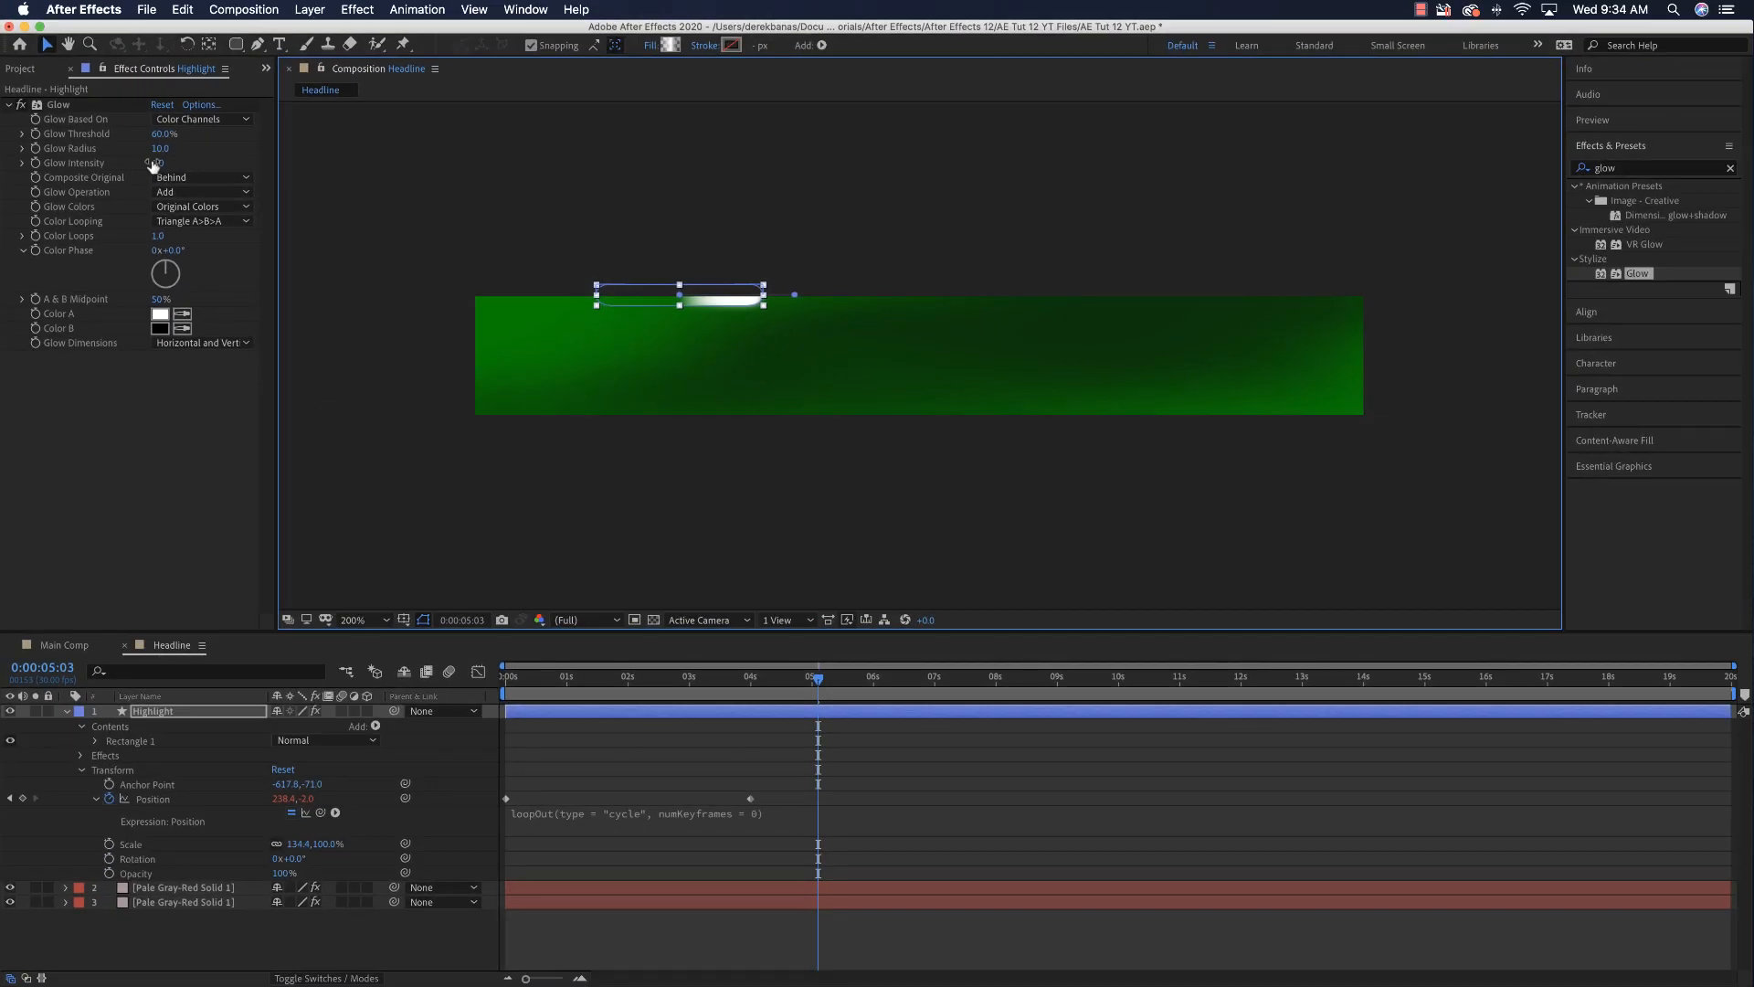
{"action": "left_click", "coordinate": [160, 149]}
{"action": "left_click_drag", "start_coordinate": [162, 149], "coordinate": [177, 149]}
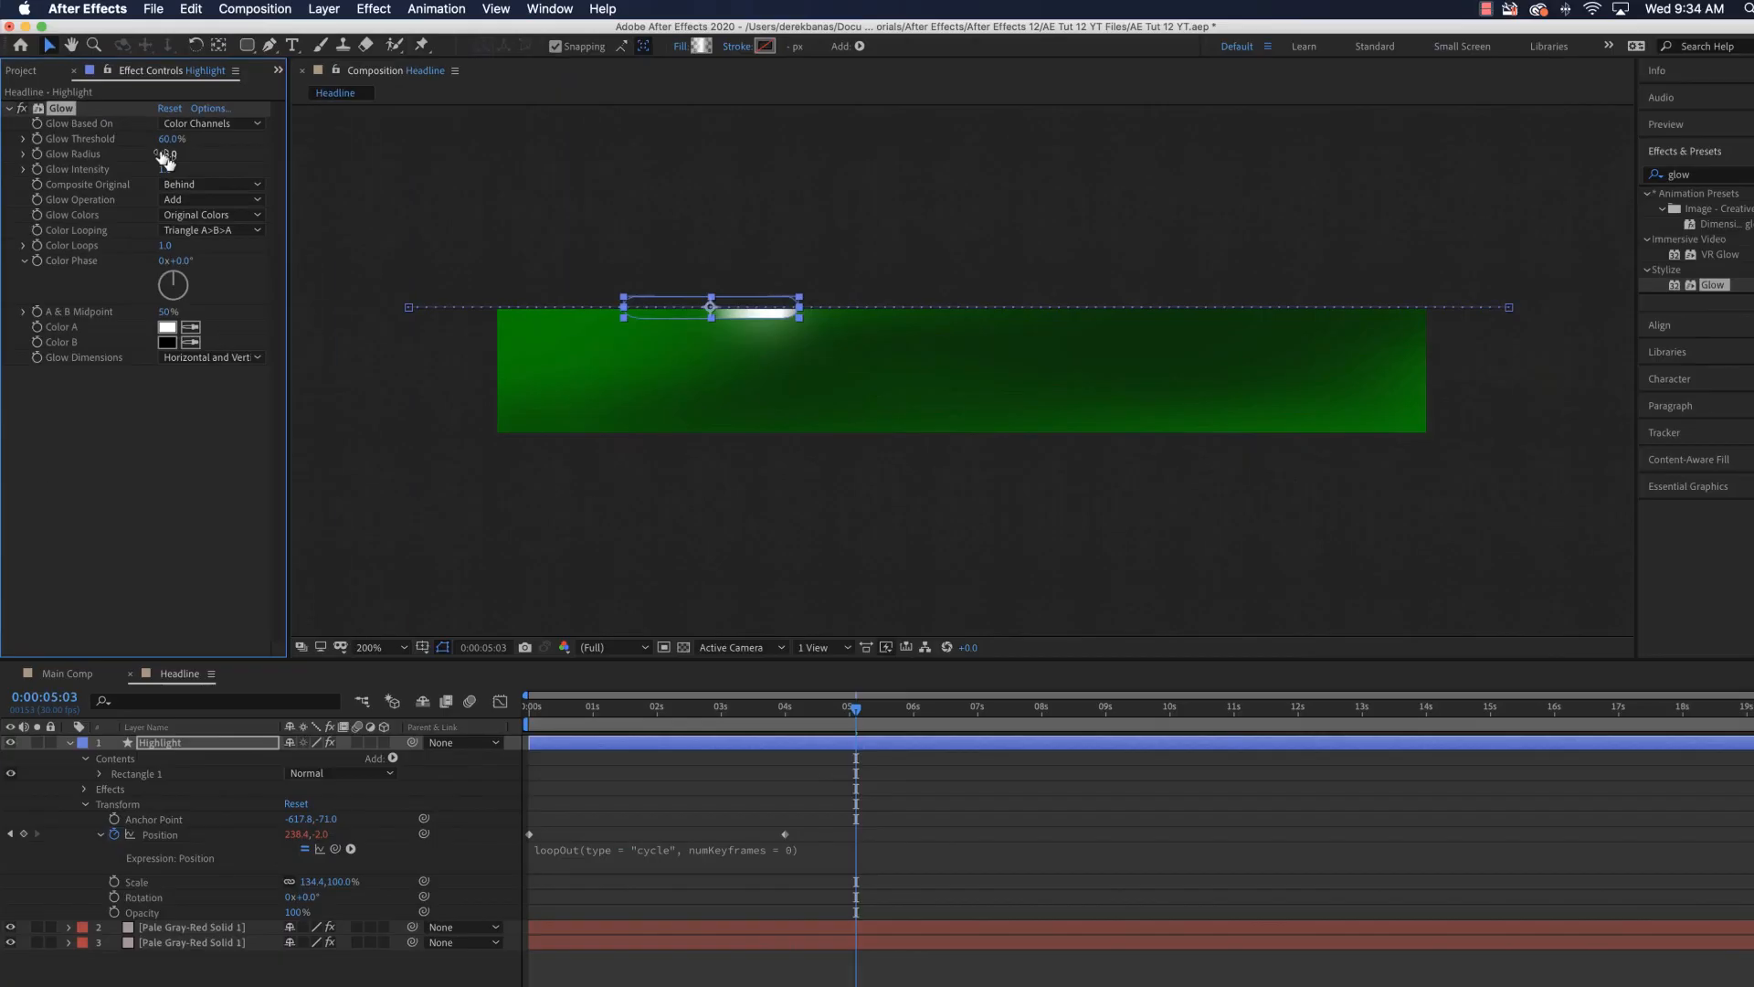
{"action": "left_click", "coordinate": [383, 419]}
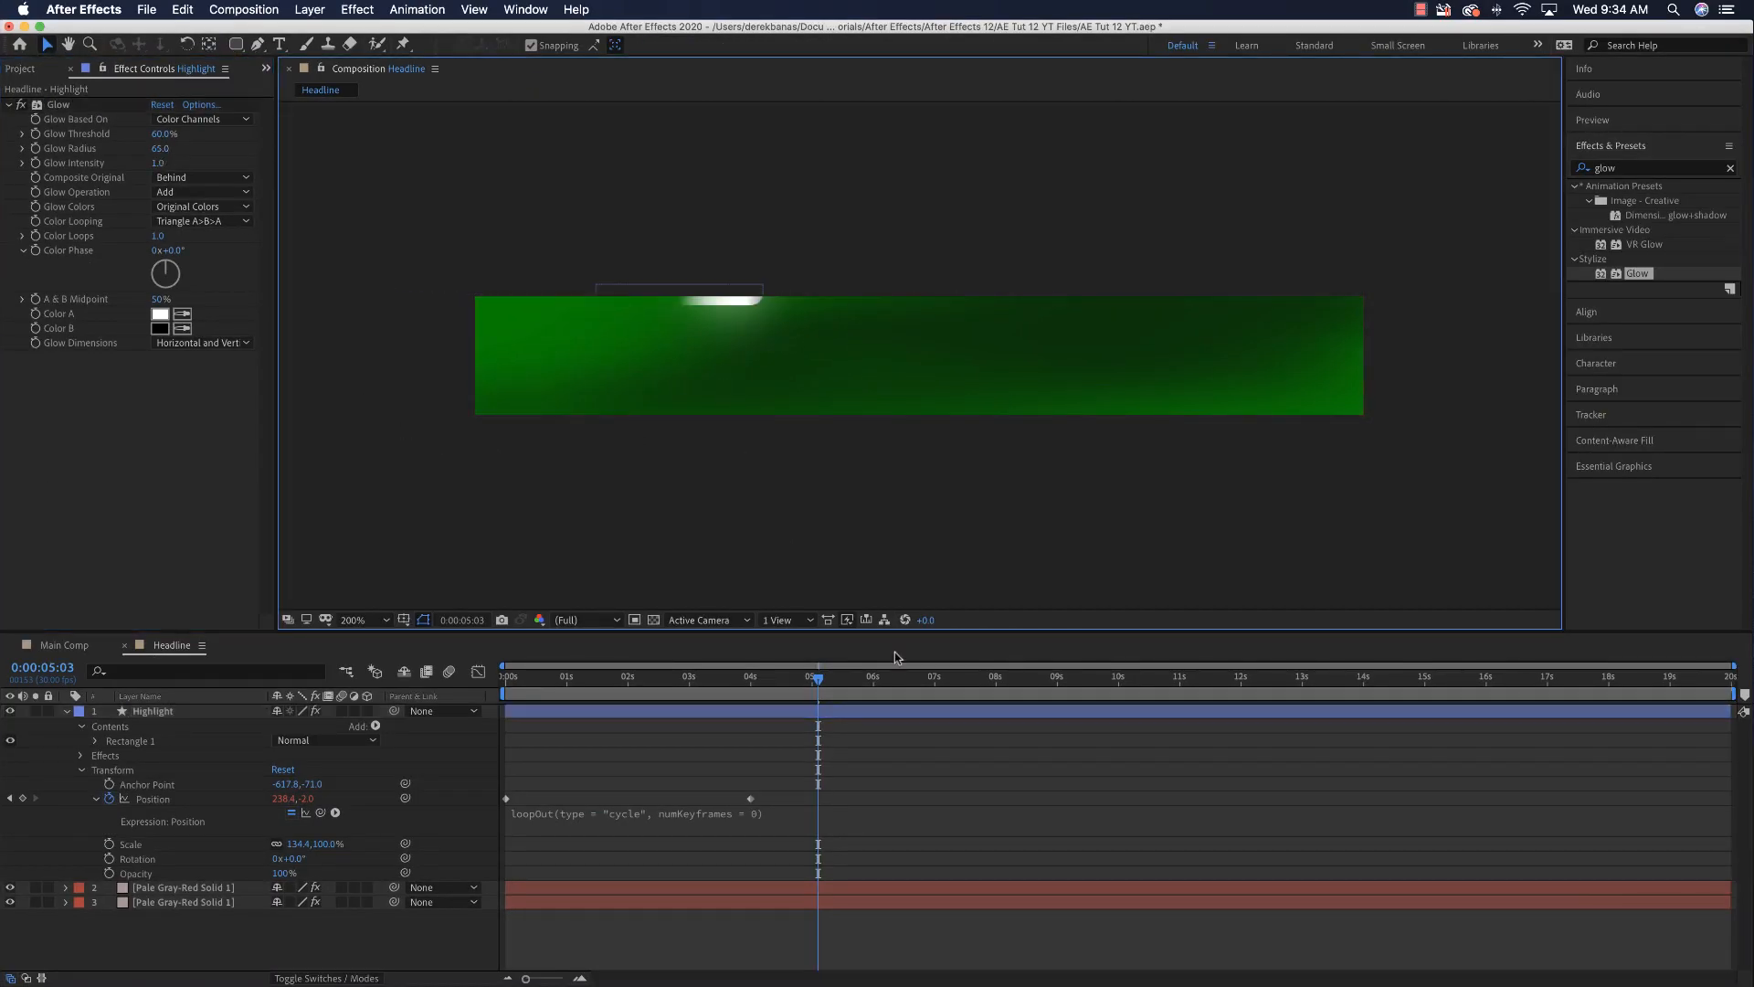
{"action": "left_click", "coordinate": [816, 680]}
{"action": "key", "text": "space"}
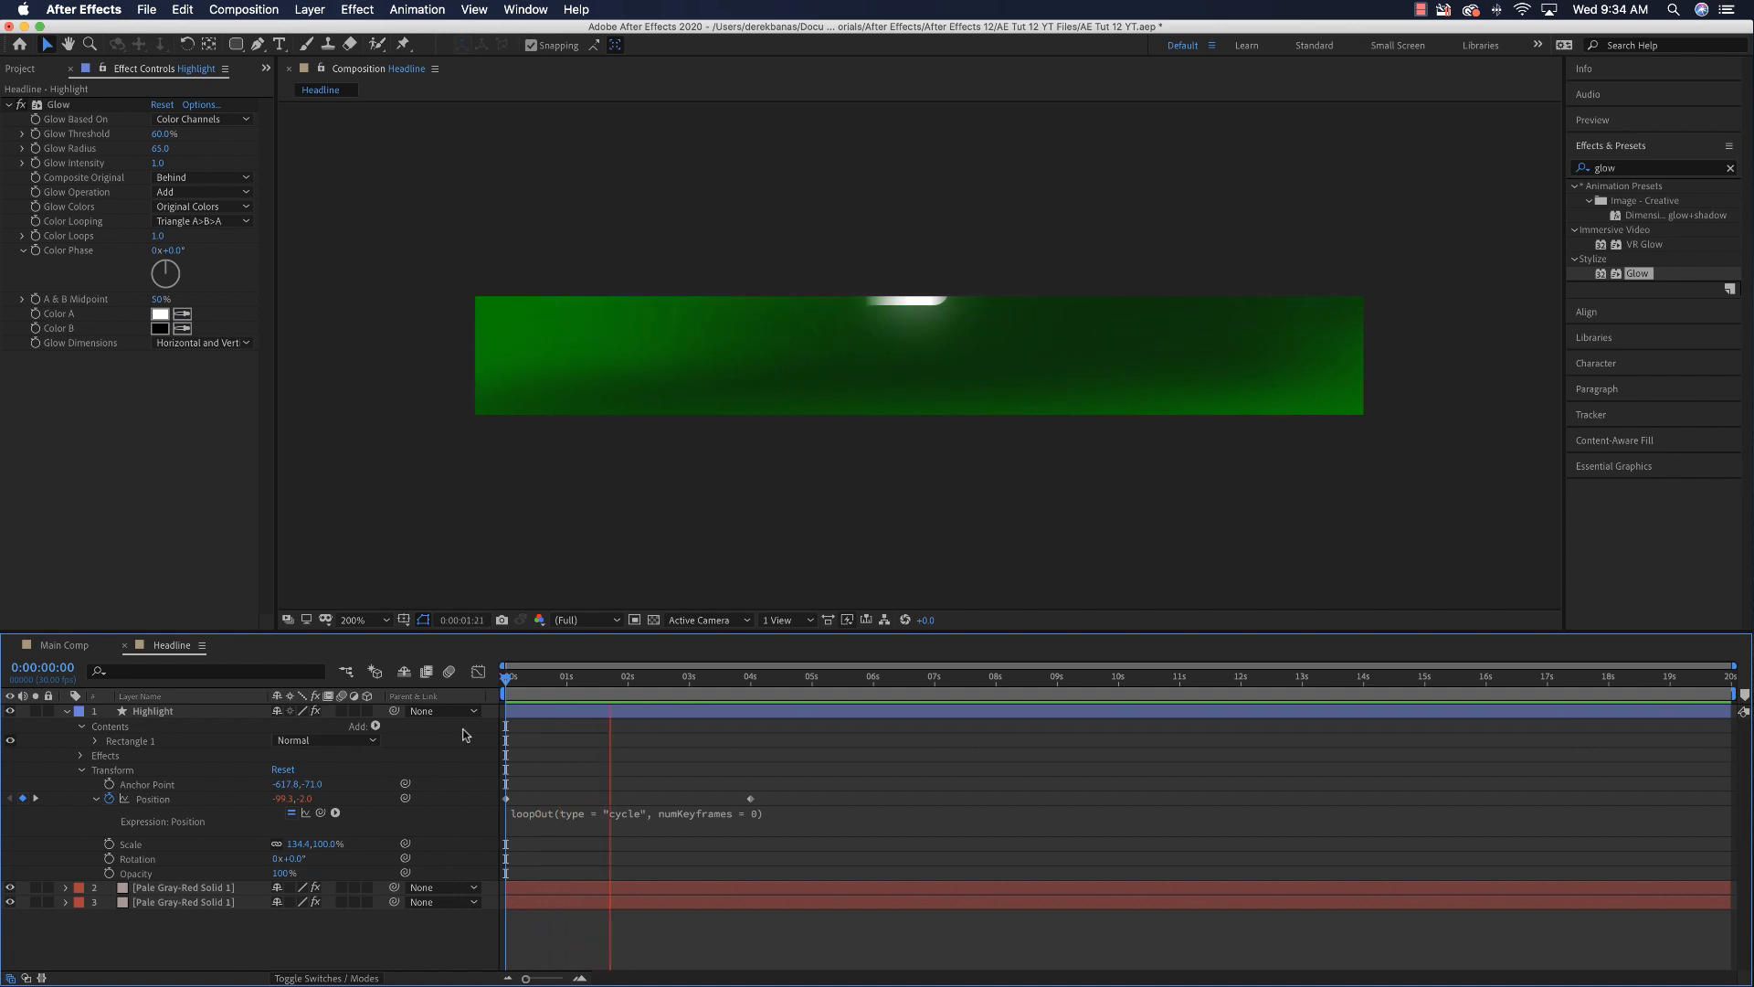
{"action": "key", "text": "space"}
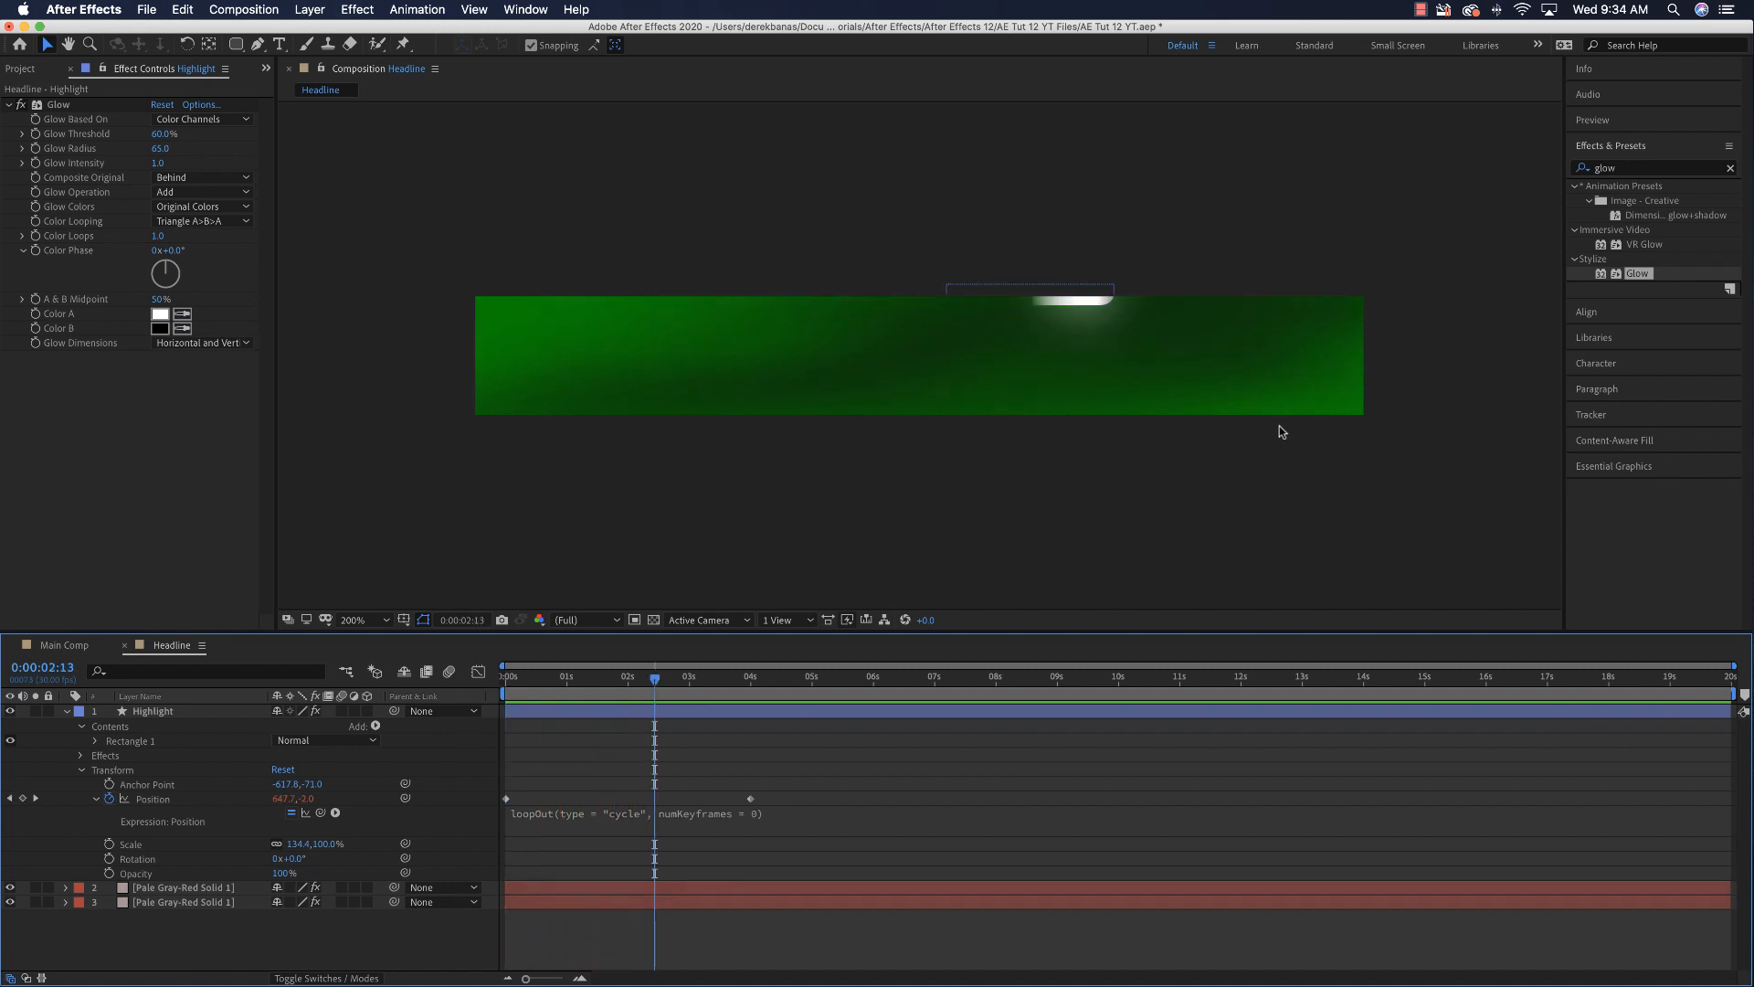
Step: Return to 0 seconds and collapse the Highlight layer's properties
{"action": "left_click", "coordinate": [1137, 472]}
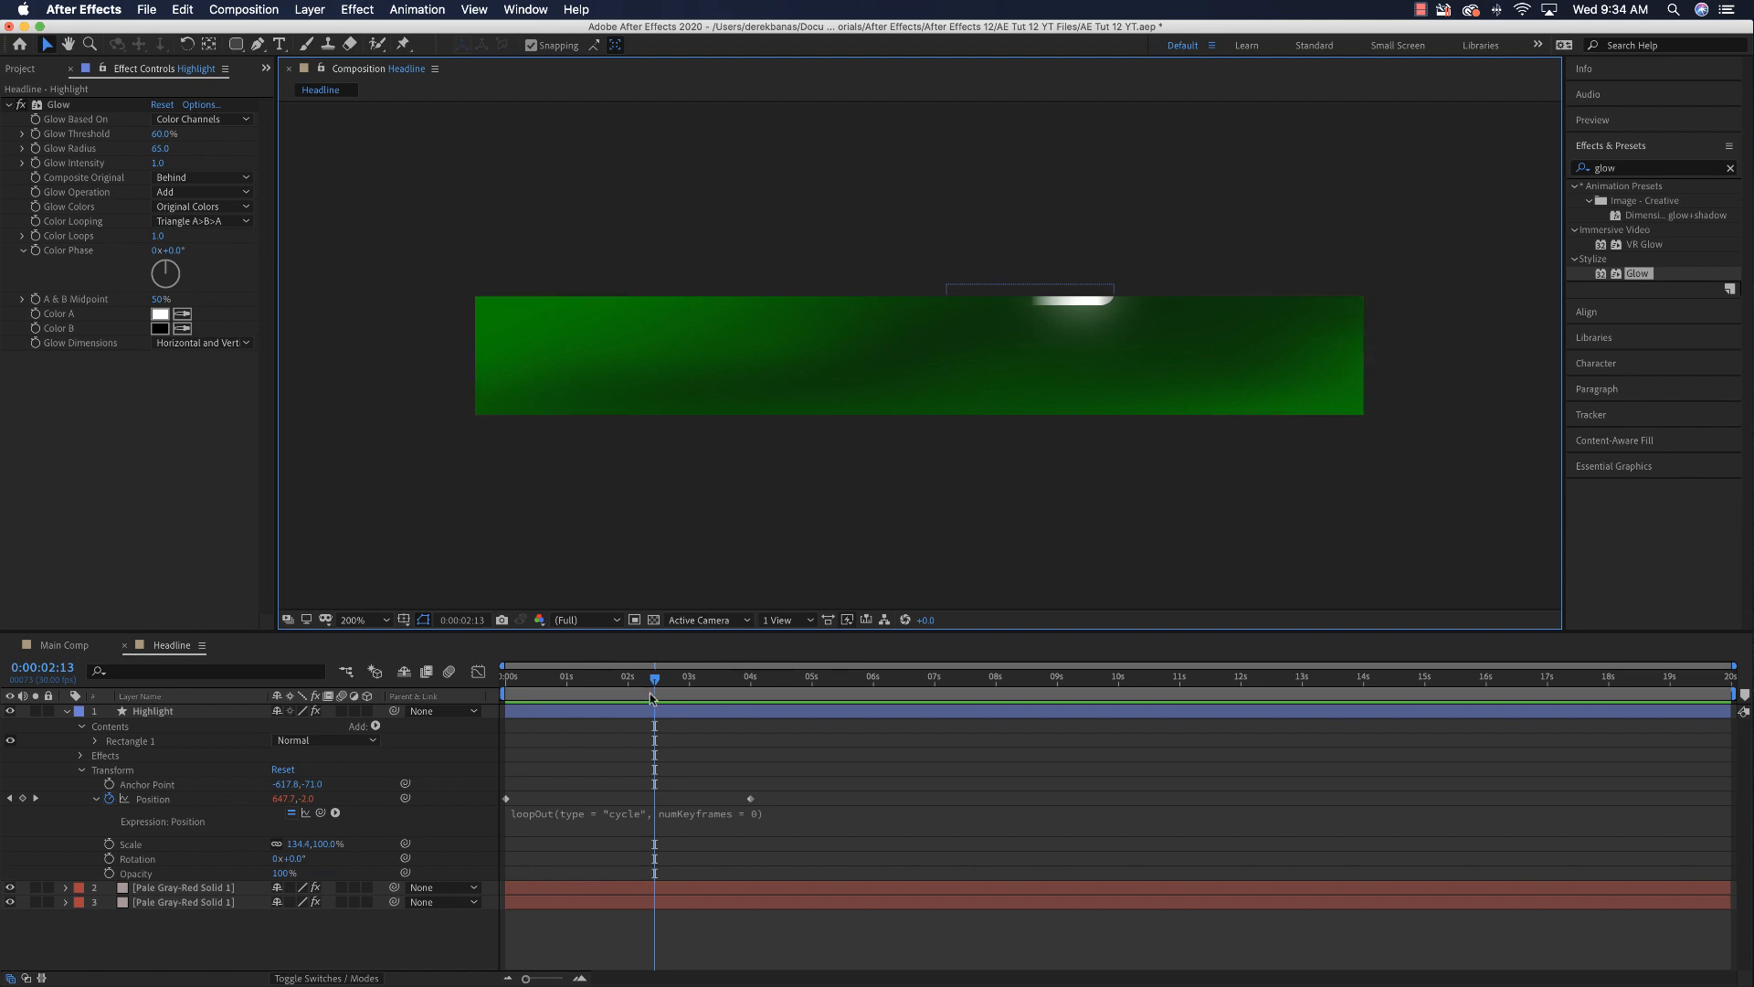
{"action": "left_click_drag", "start_coordinate": [654, 681], "coordinate": [507, 681]}
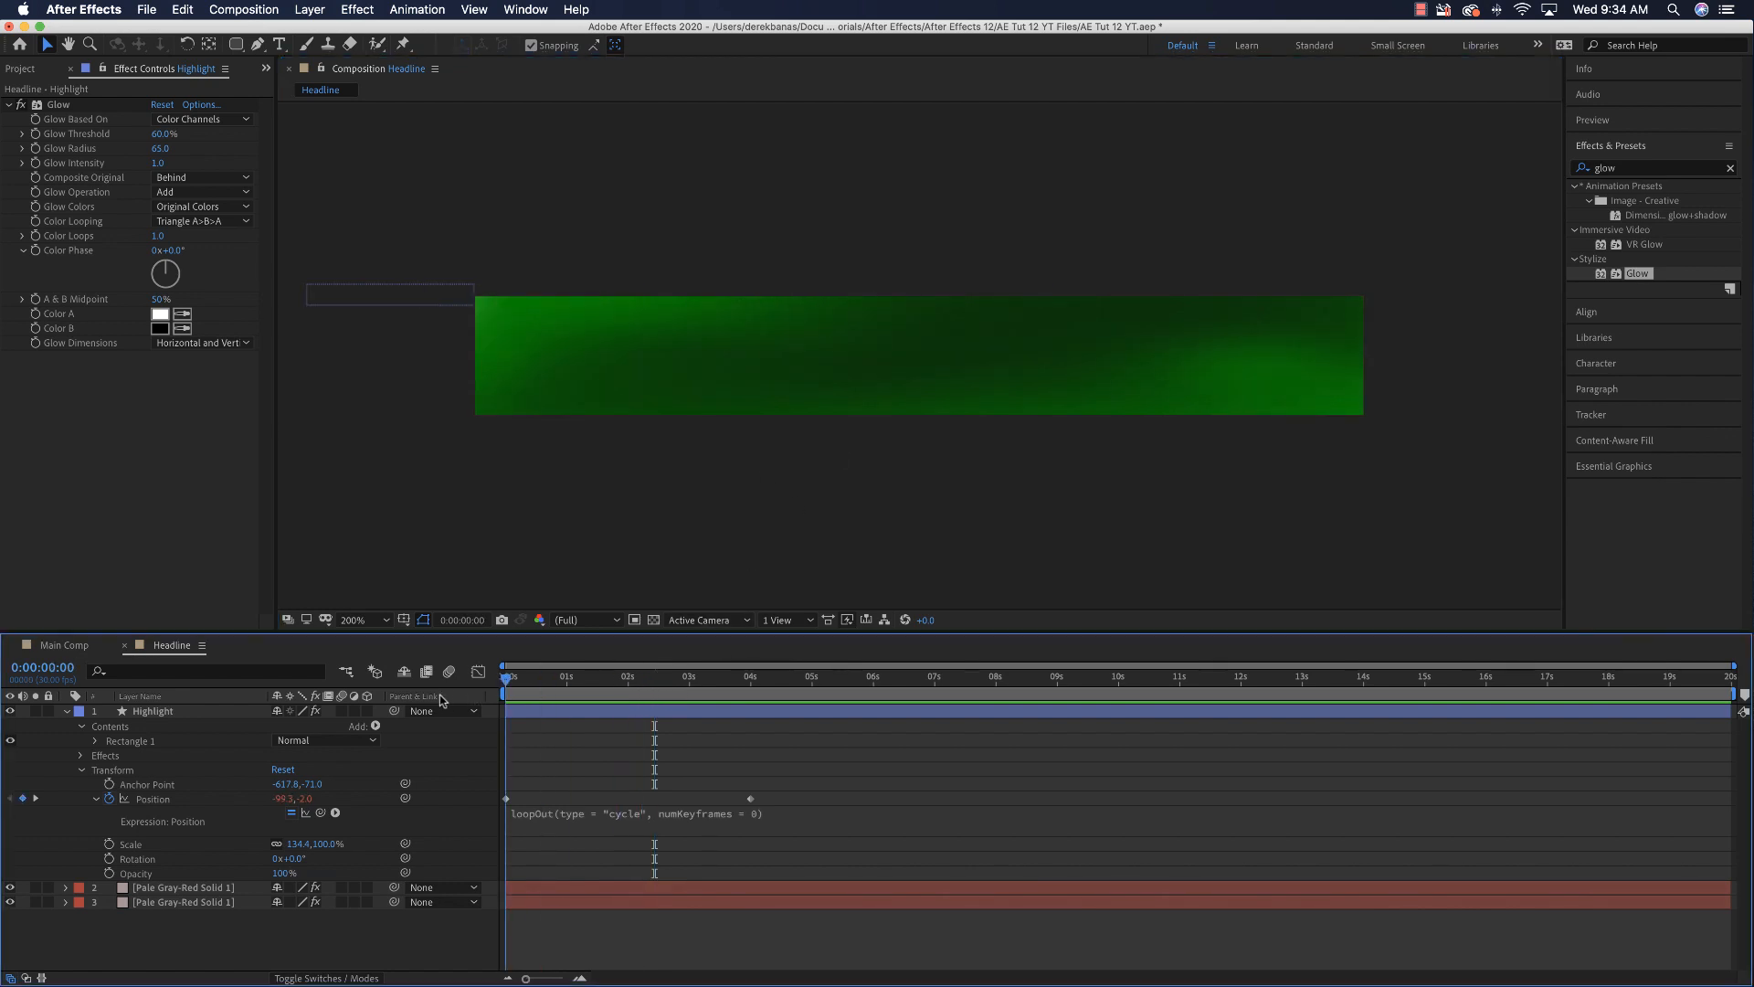
{"action": "left_click", "coordinate": [67, 711]}
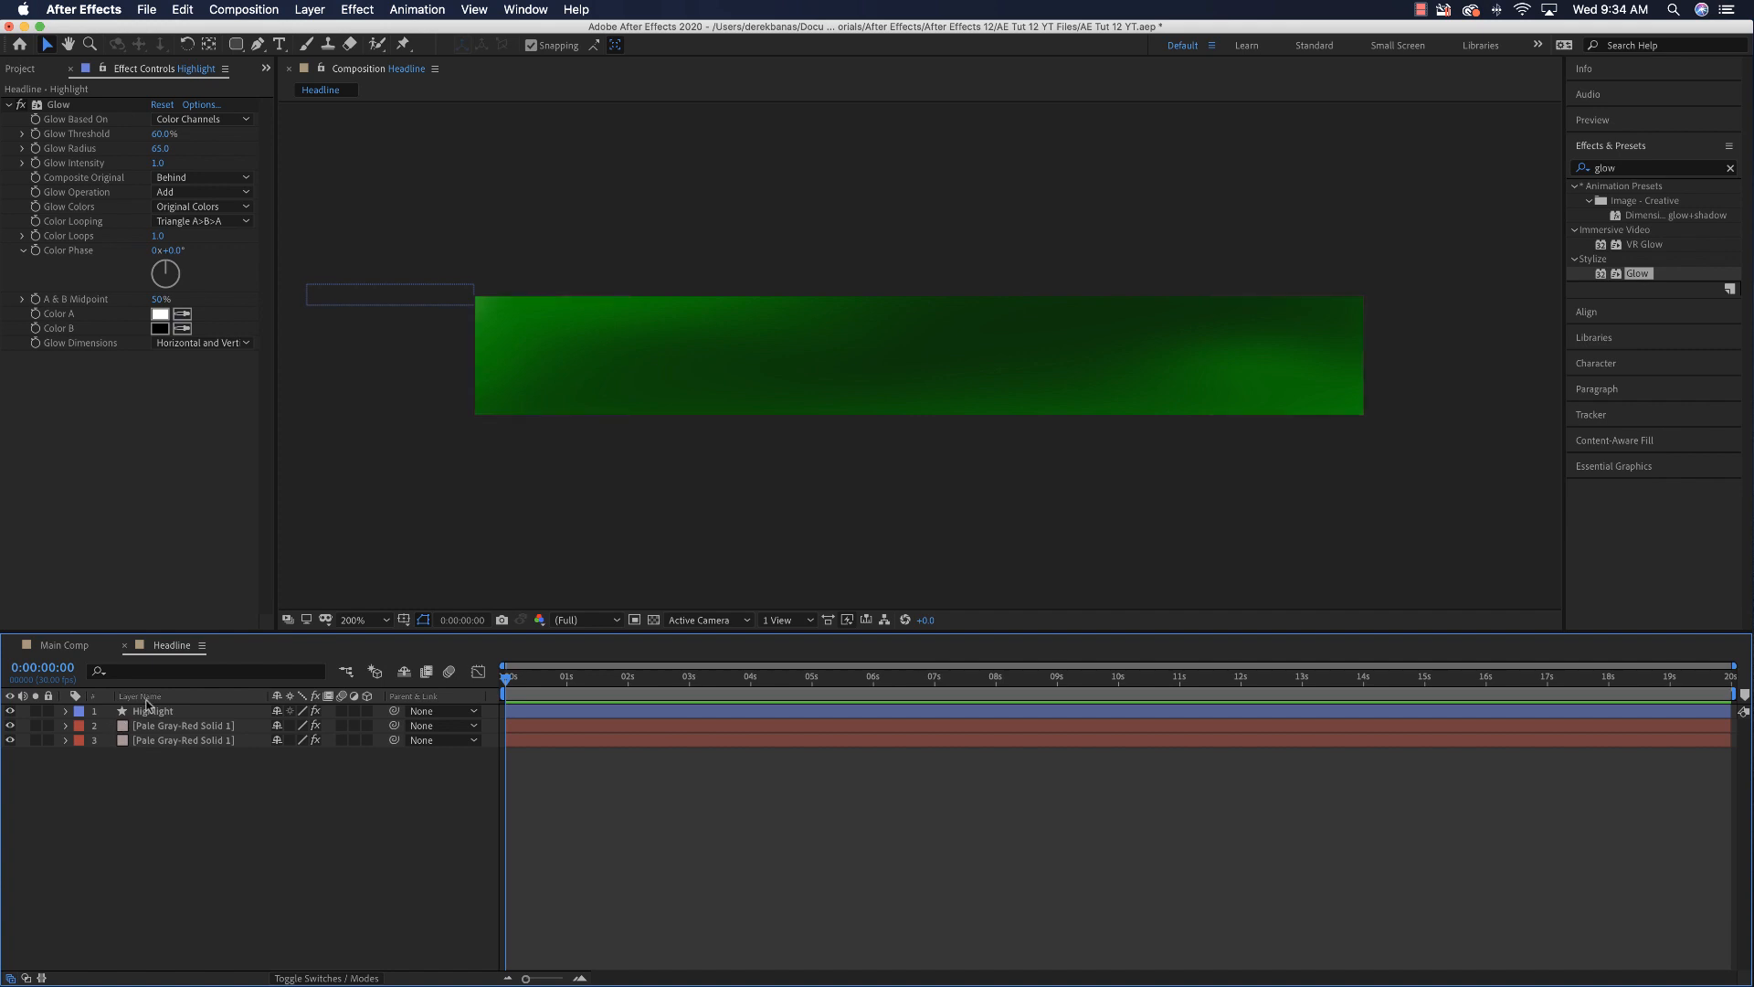
Step: Set up the Type tool with the Arial font at a size of 55 px
{"action": "left_click", "coordinate": [279, 44]}
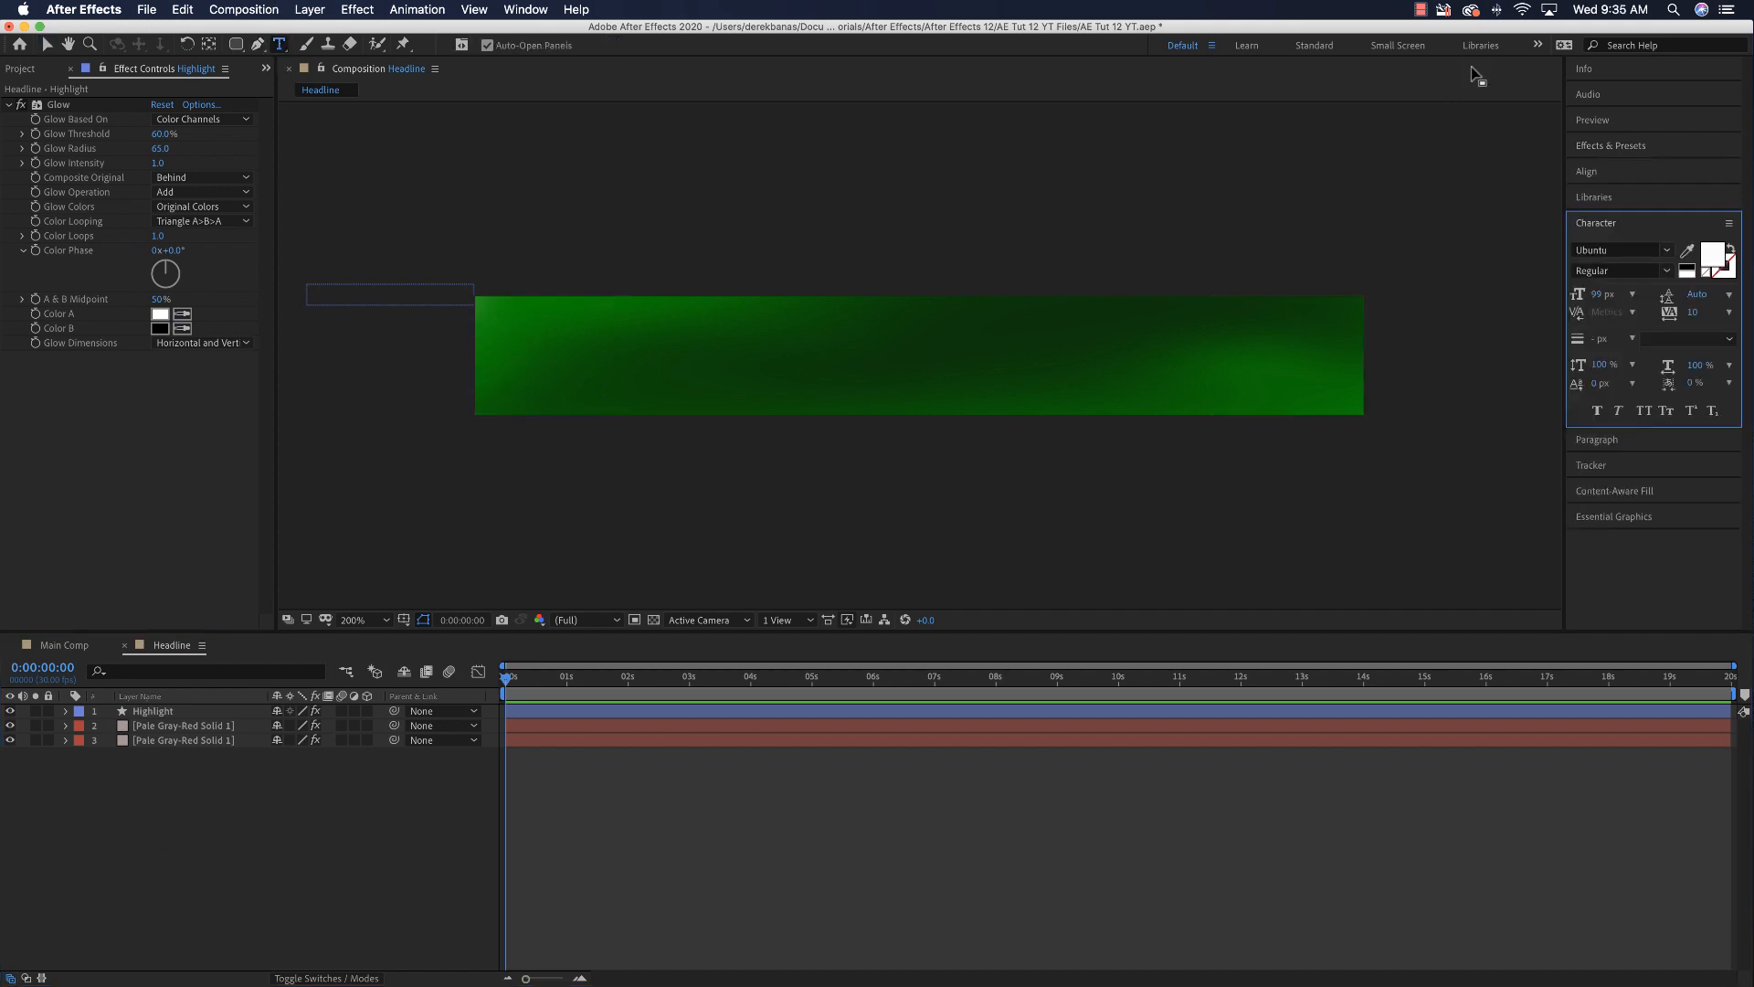
{"action": "left_click", "coordinate": [1667, 250]}
{"action": "scroll", "coordinate": [1546, 326], "scroll_direction": "up", "scroll_amount": 20}
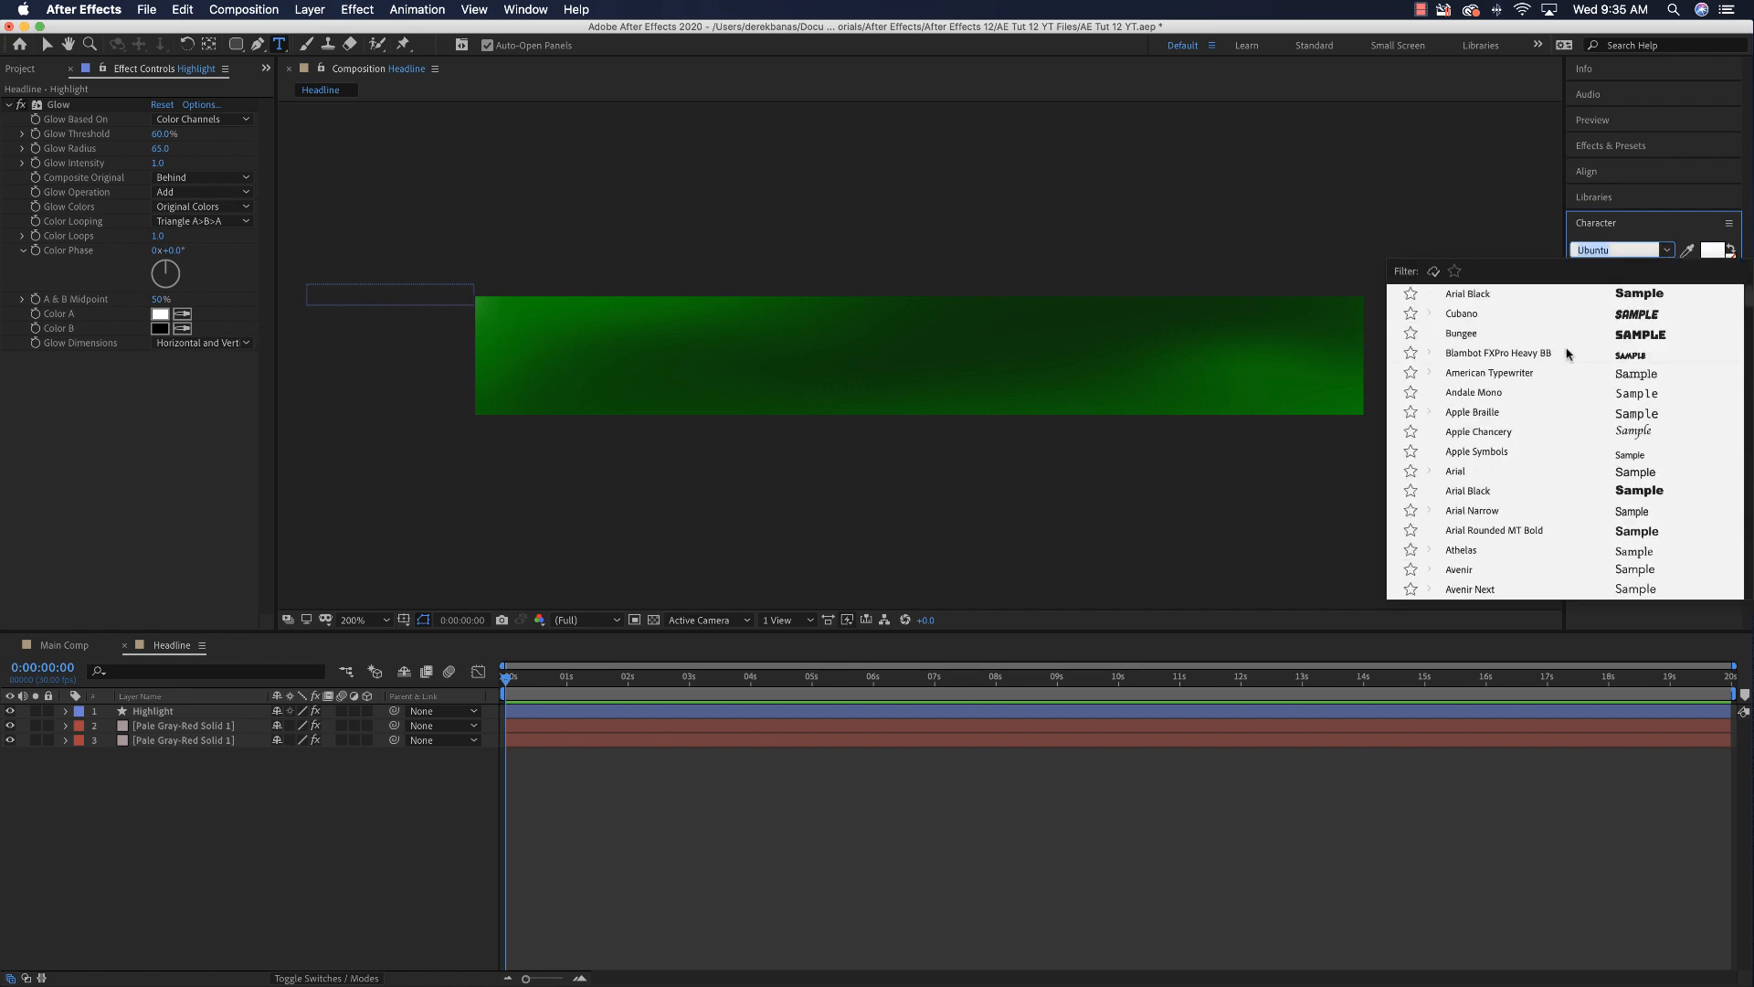
{"action": "left_click", "coordinate": [1462, 472]}
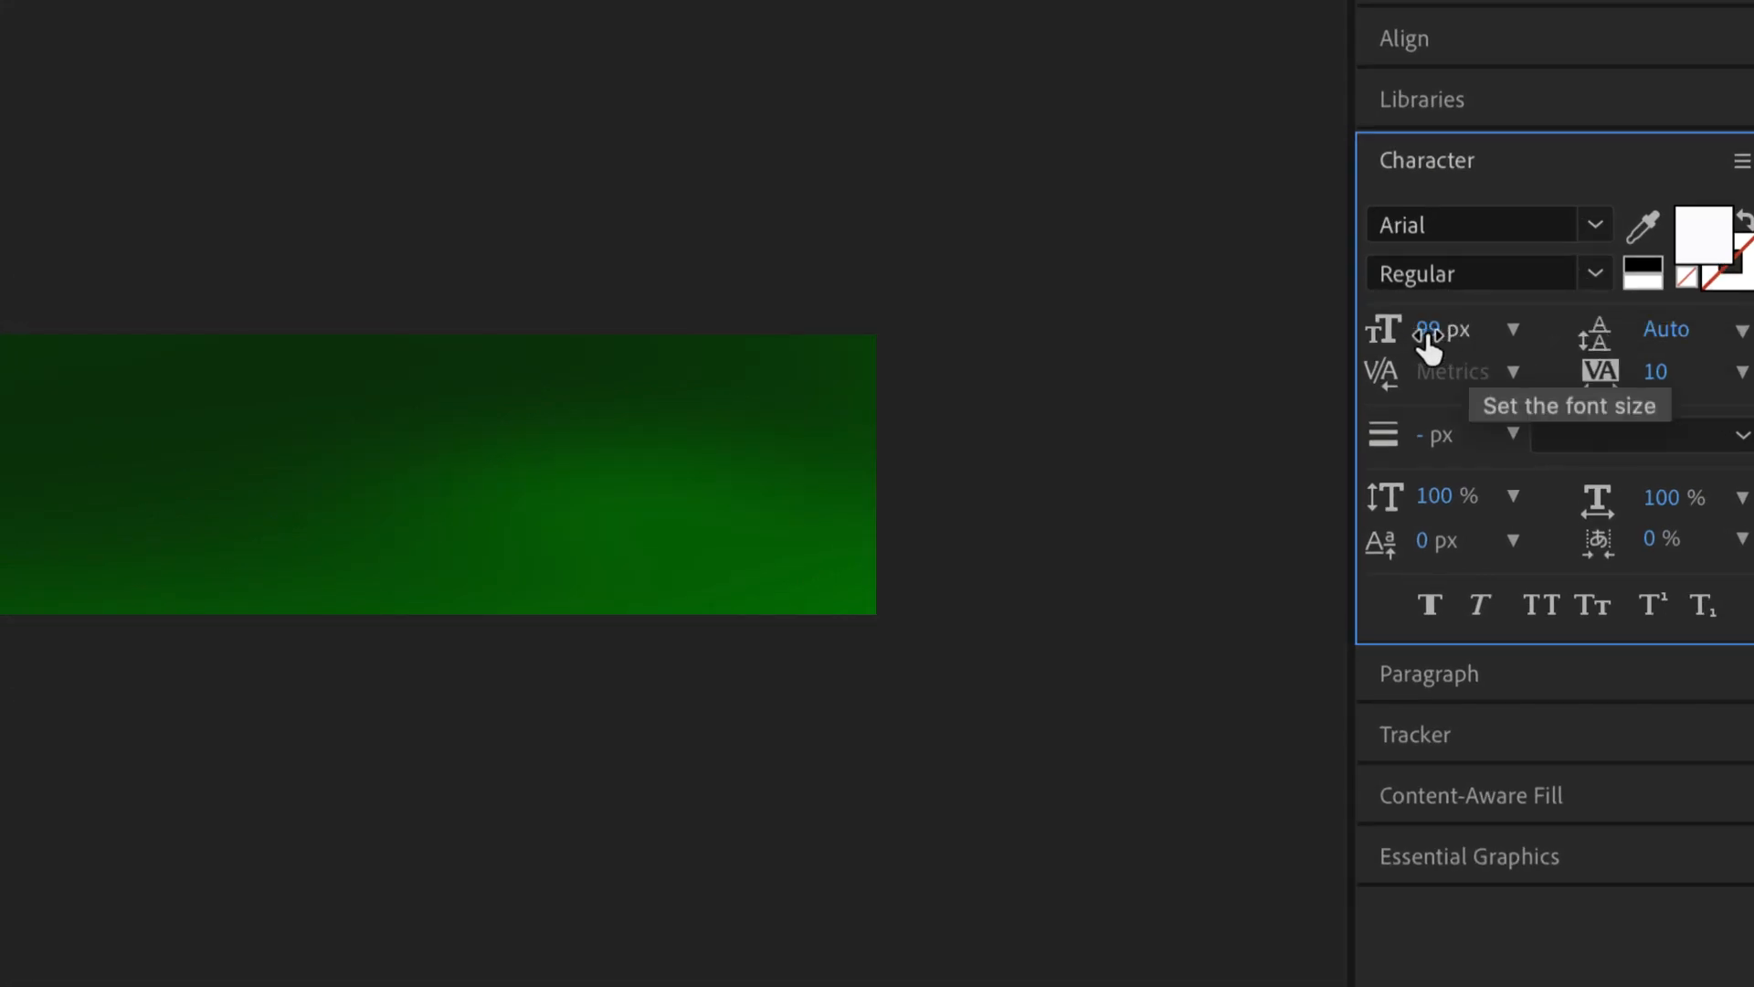
{"action": "left_click_drag", "start_coordinate": [1428, 338], "coordinate": [1348, 354]}
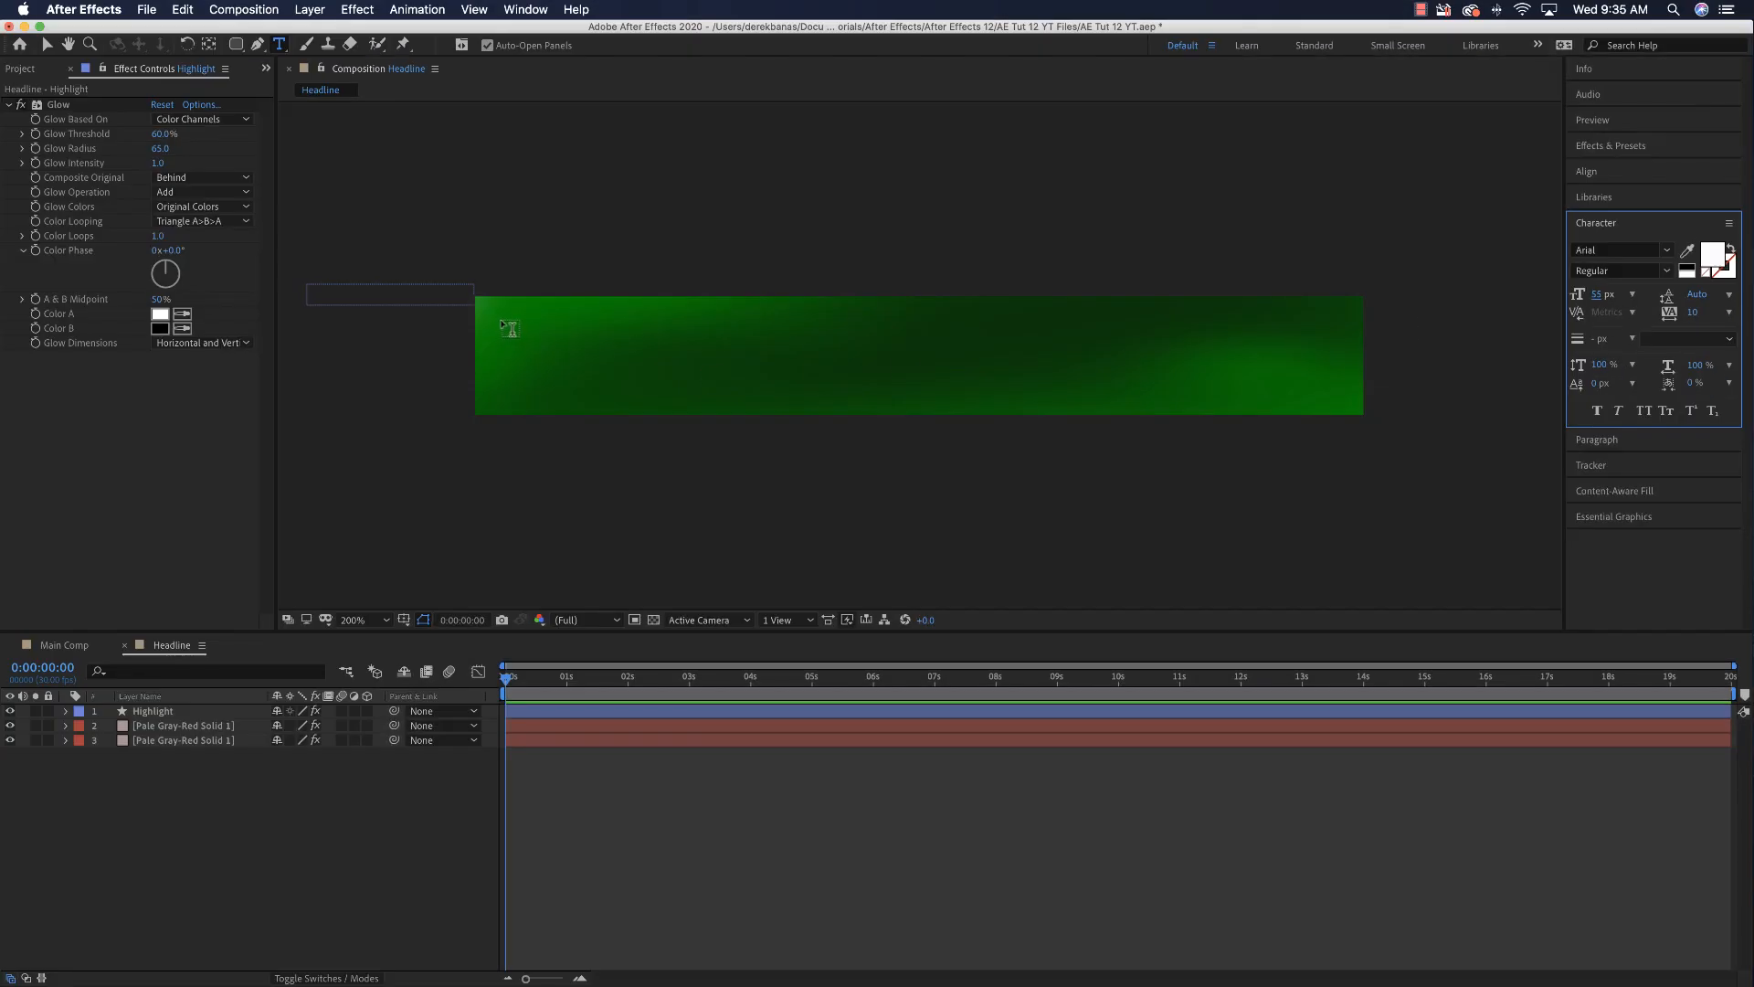
Step: Add the two-line headline text "BROADER MARKET RISES AS / GAMESTOP SOARS" and move it down to fit inside the green banner
{"action": "left_click", "coordinate": [505, 329]}
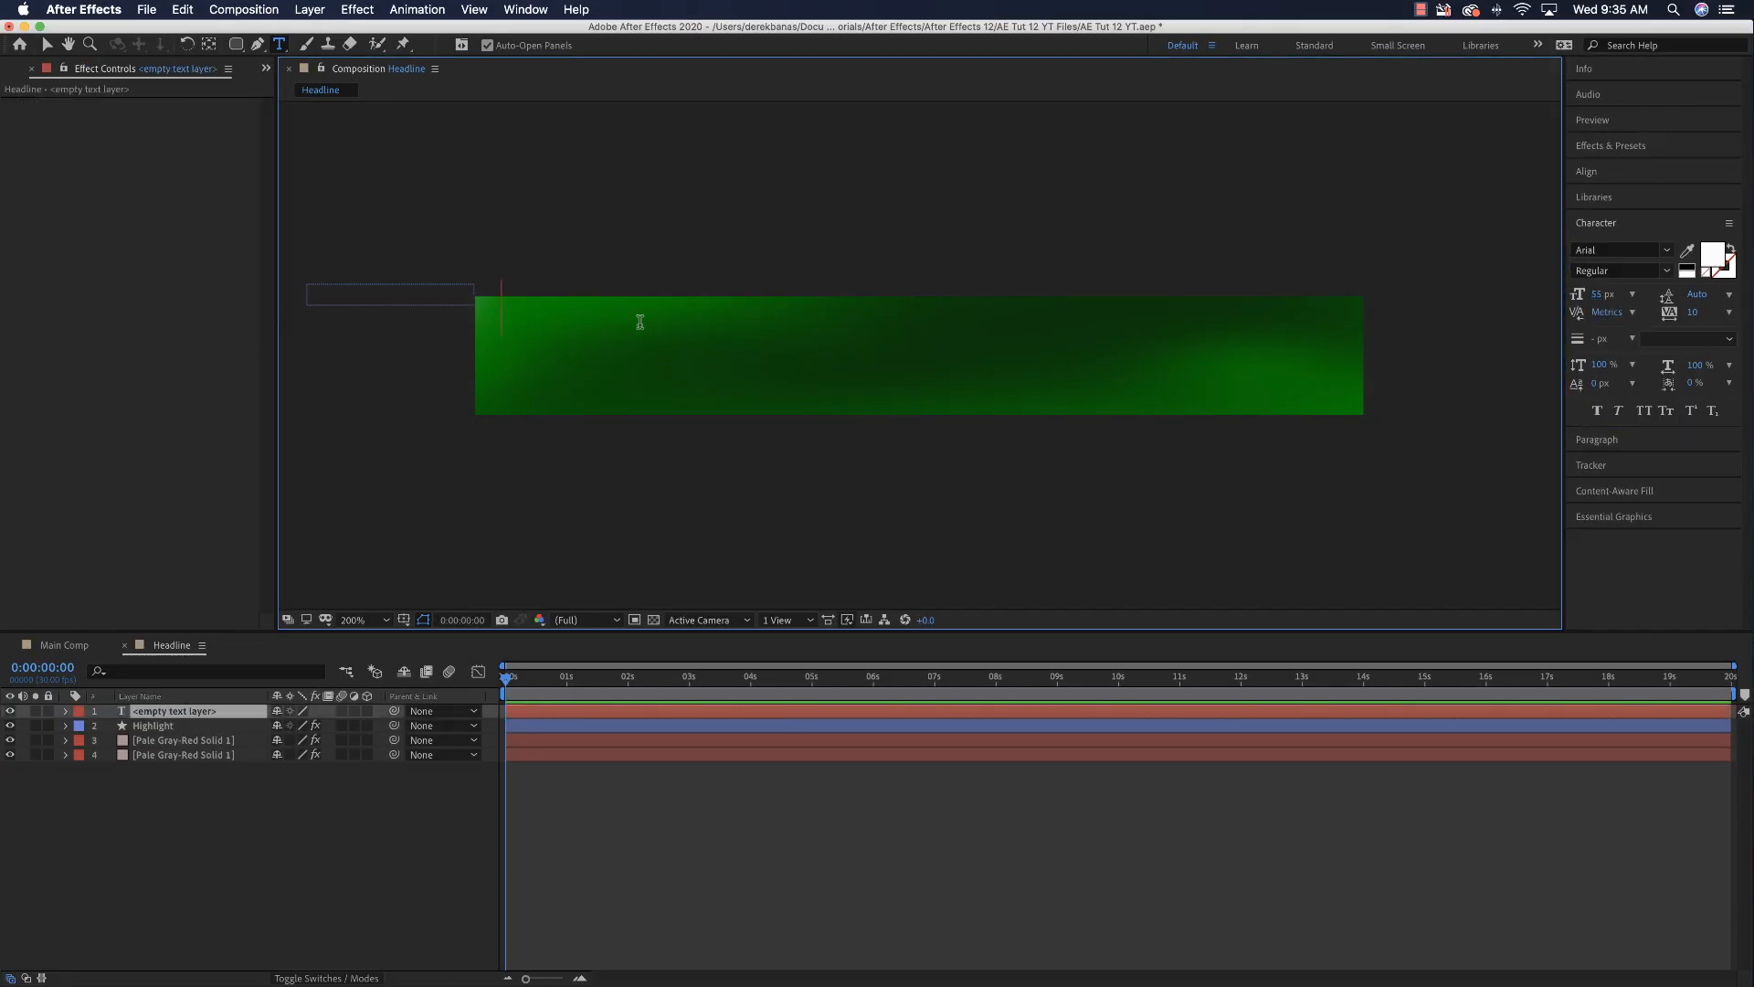
{"action": "type", "text": "BROADER MARKET RISES AS"}
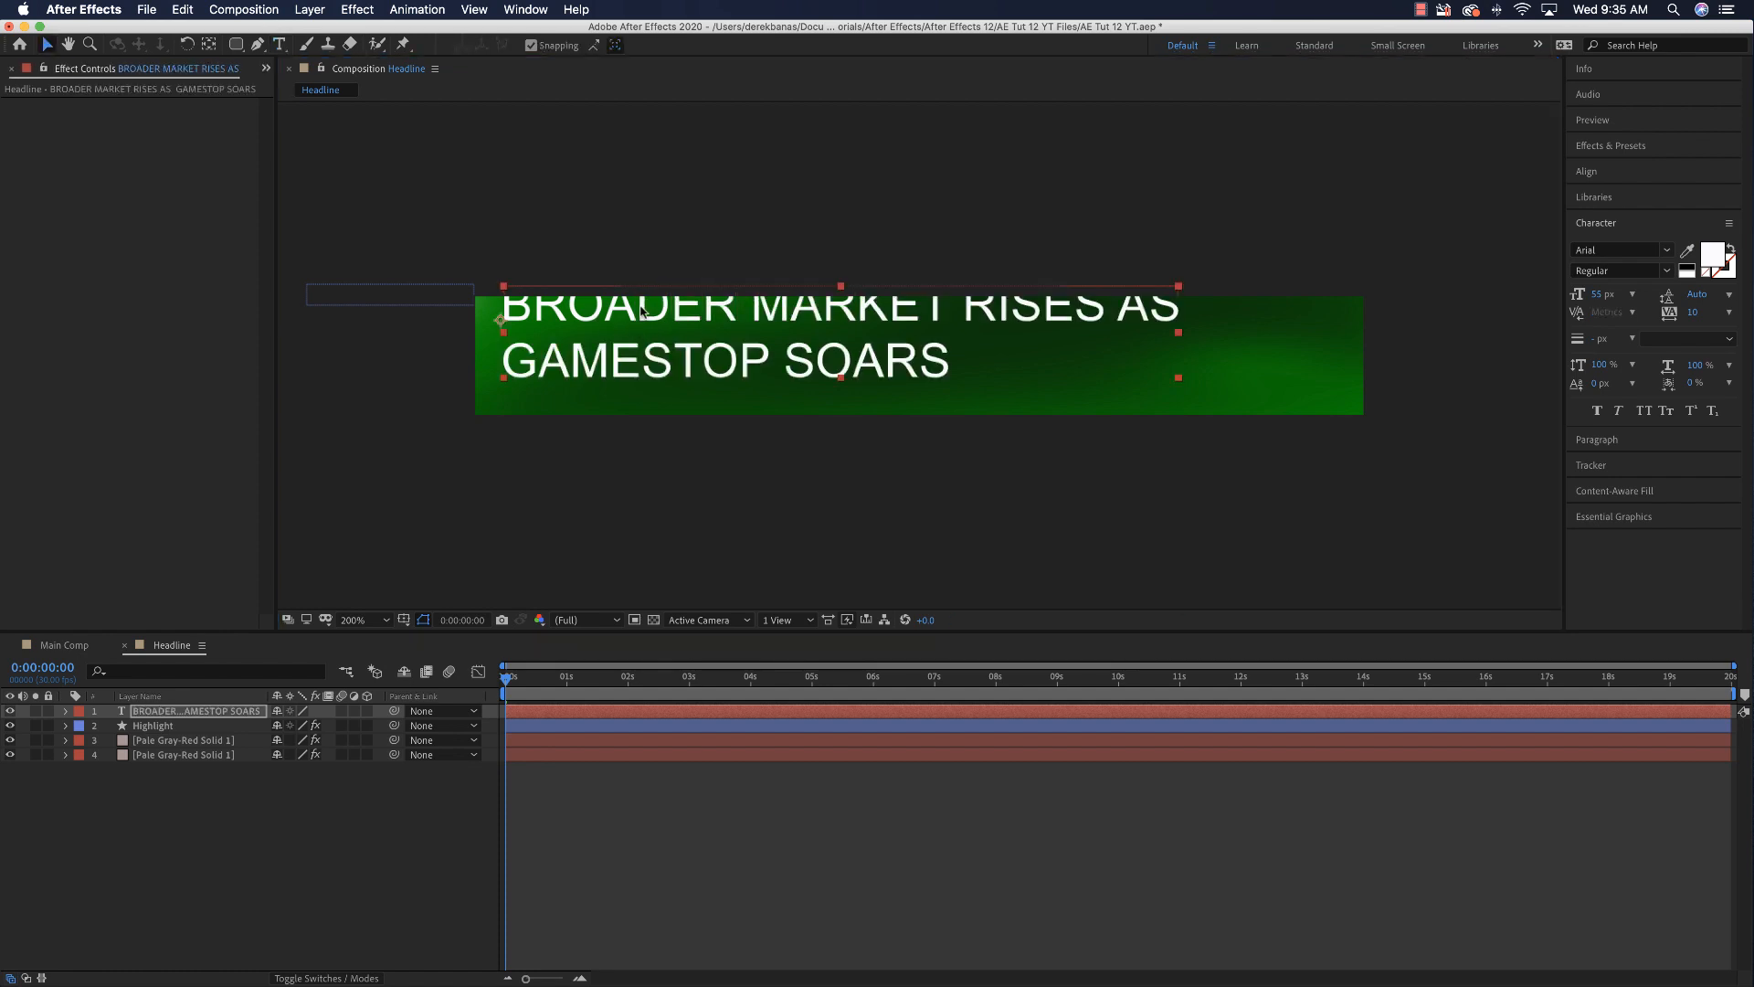
{"action": "left_click_drag", "start_coordinate": [643, 311], "coordinate": [640, 335]}
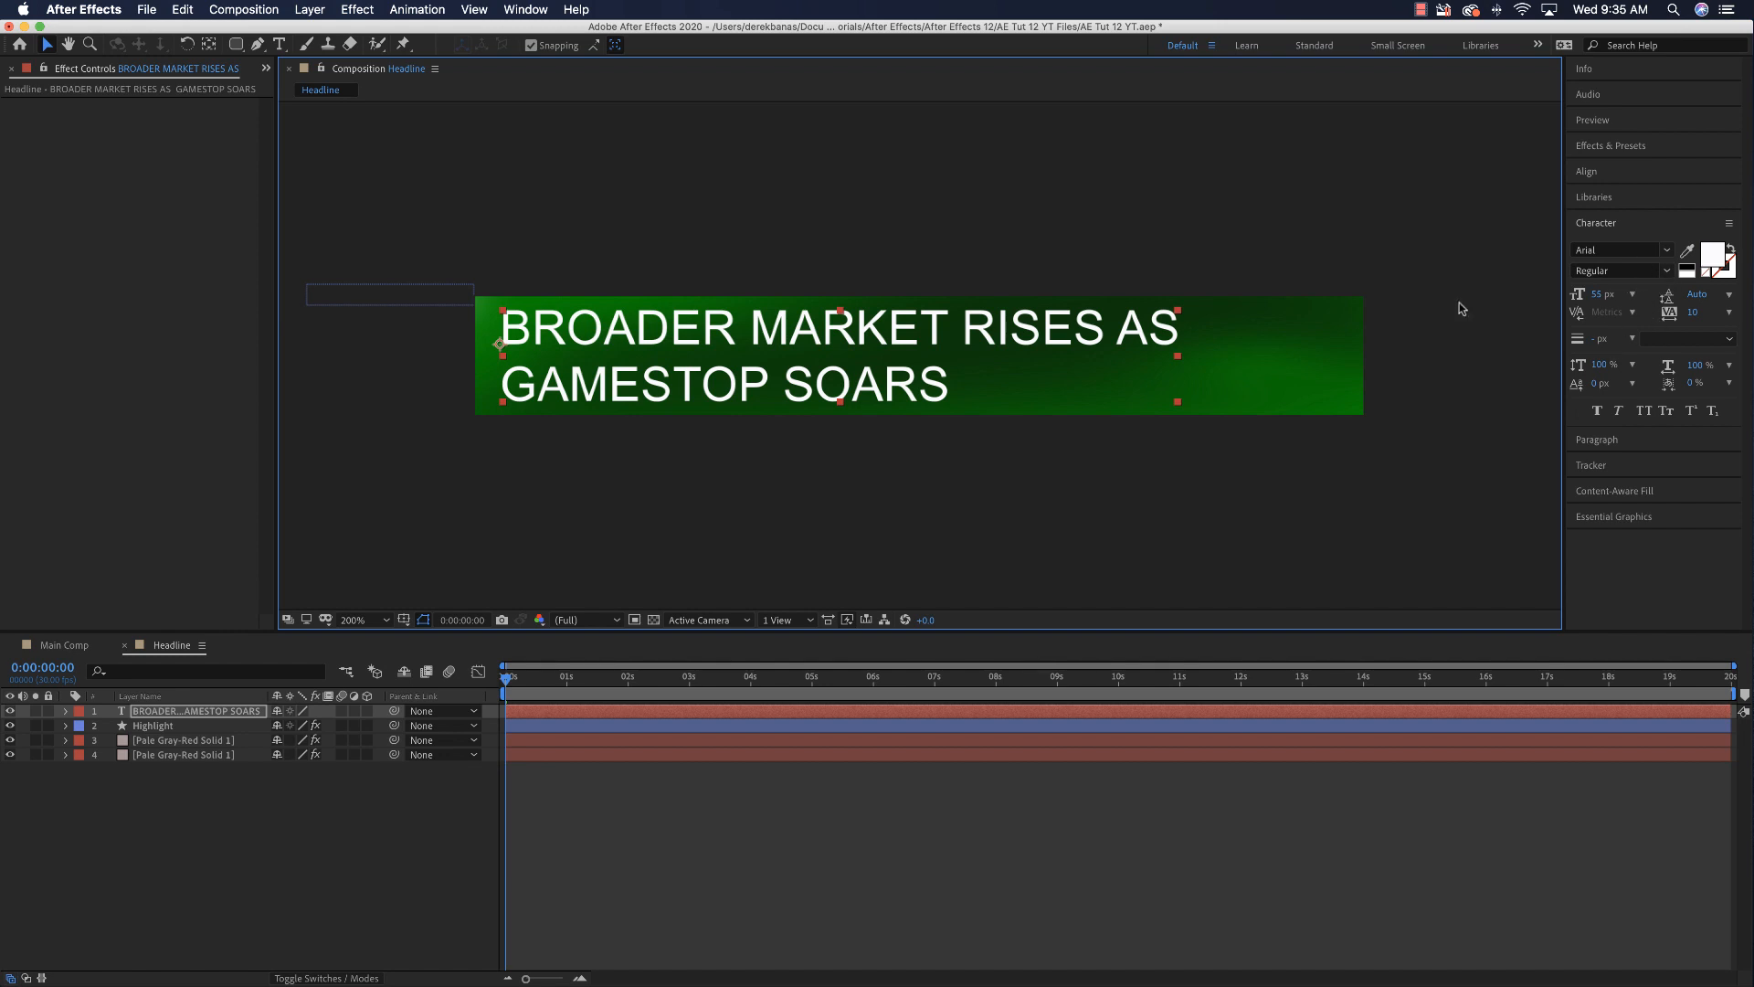
Step: Find the Drop Shadow effect and apply it to the headline text layer
{"action": "left_click", "coordinate": [1627, 147]}
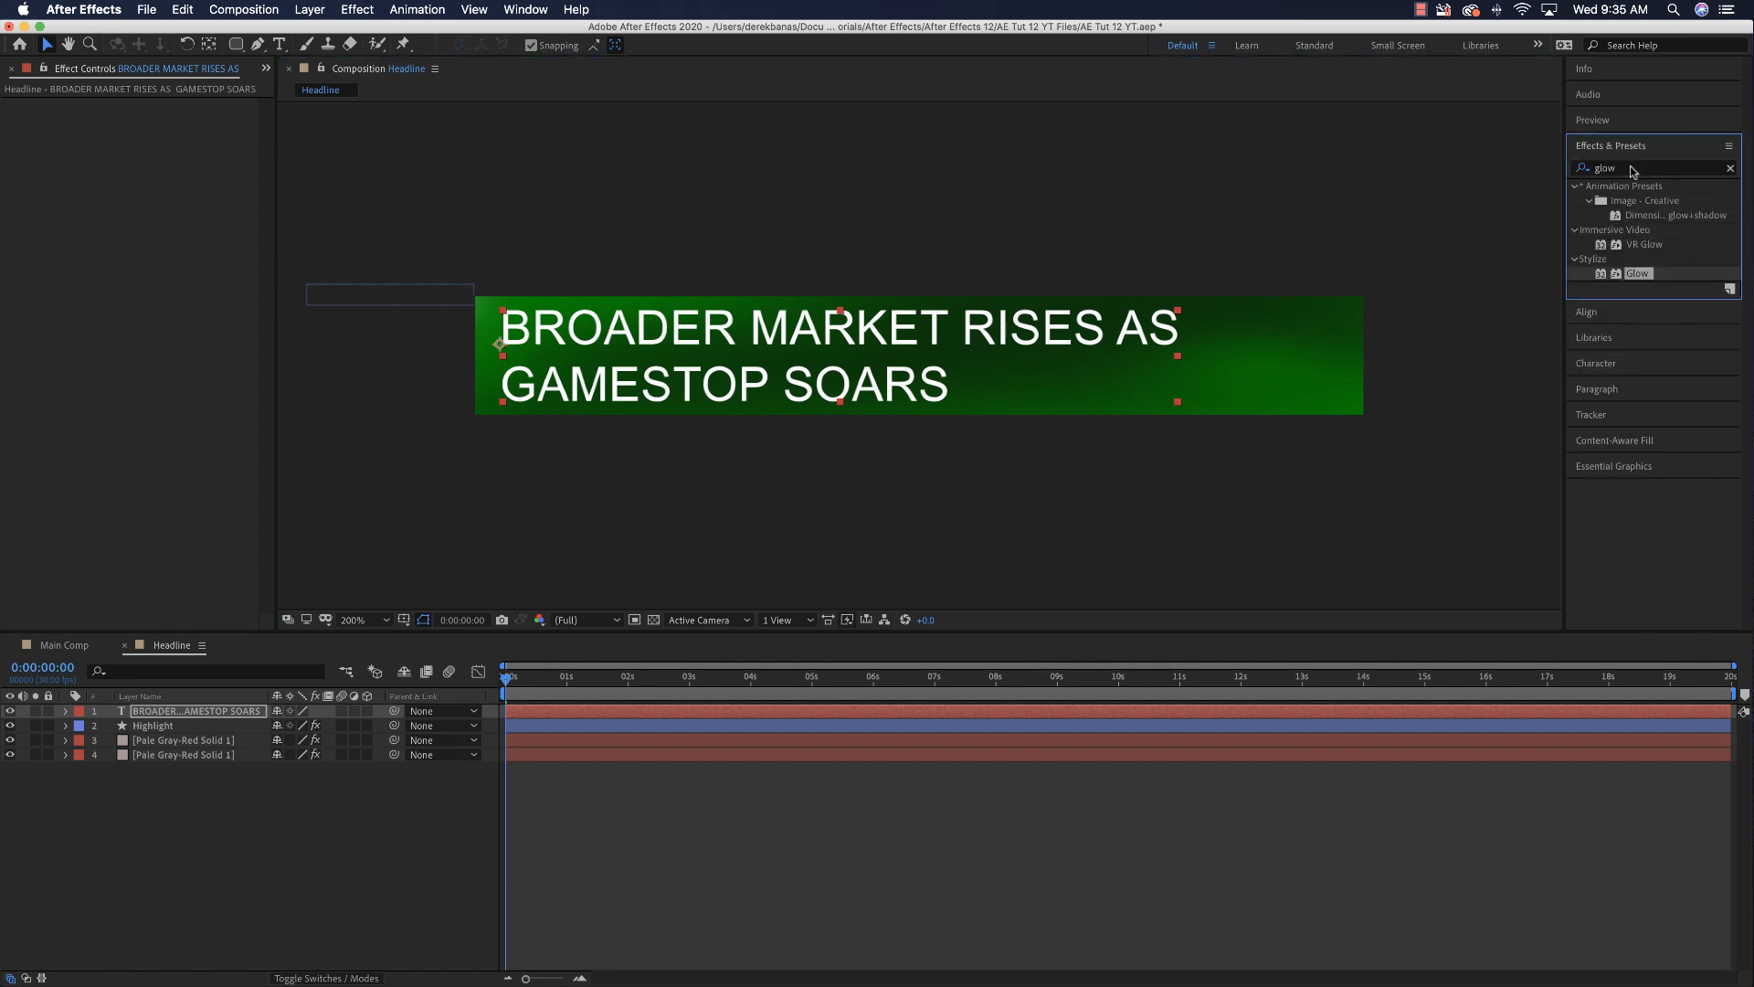
{"action": "left_click", "coordinate": [1632, 168]}
{"action": "double_click", "coordinate": [1632, 168]}
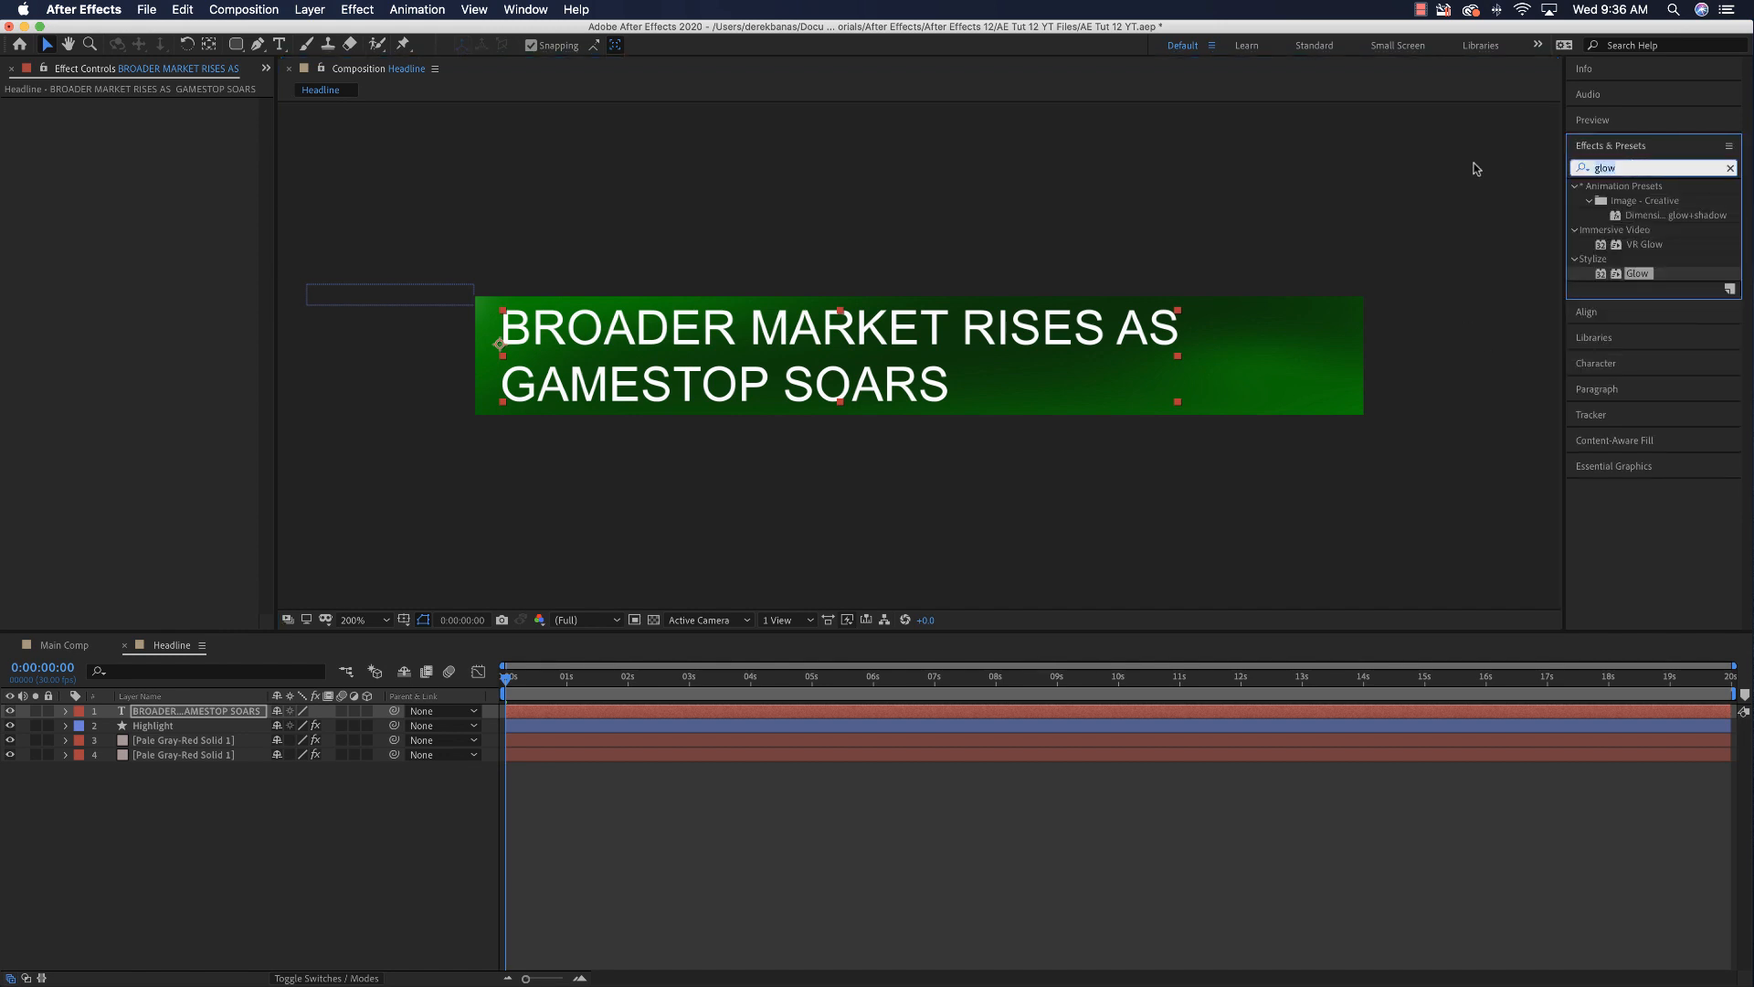
{"action": "type", "text": "drop"}
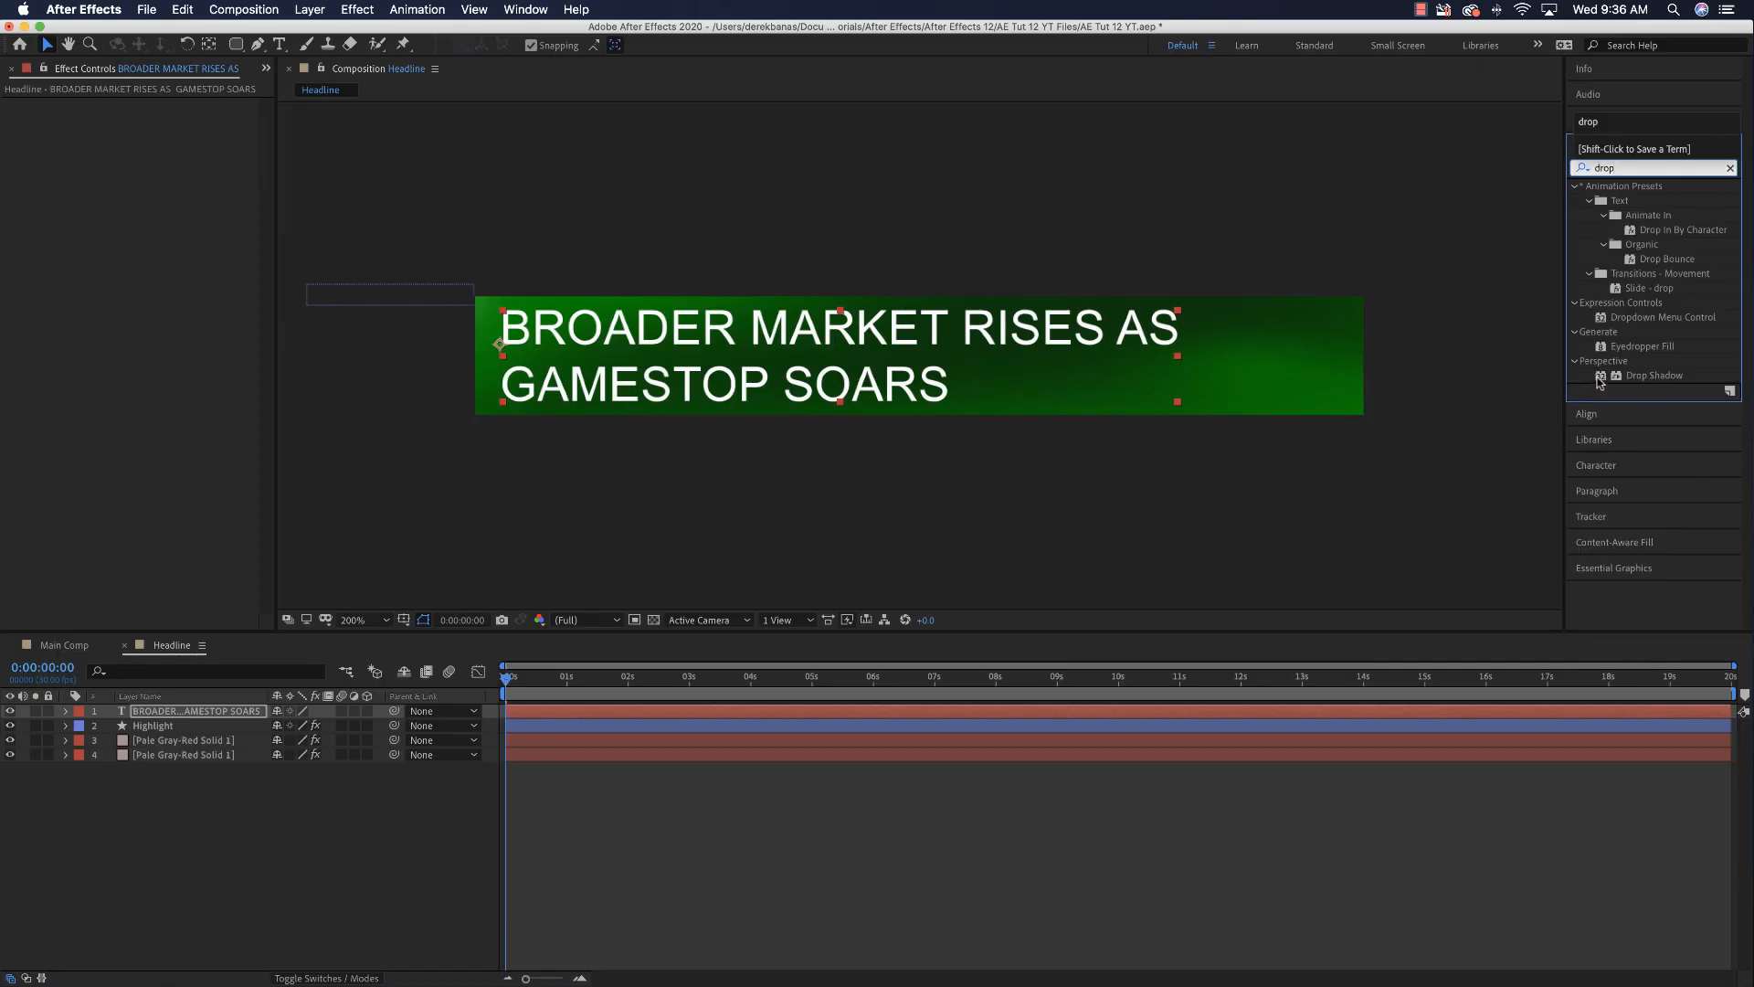
{"action": "left_click_drag", "start_coordinate": [1600, 382], "coordinate": [837, 357]}
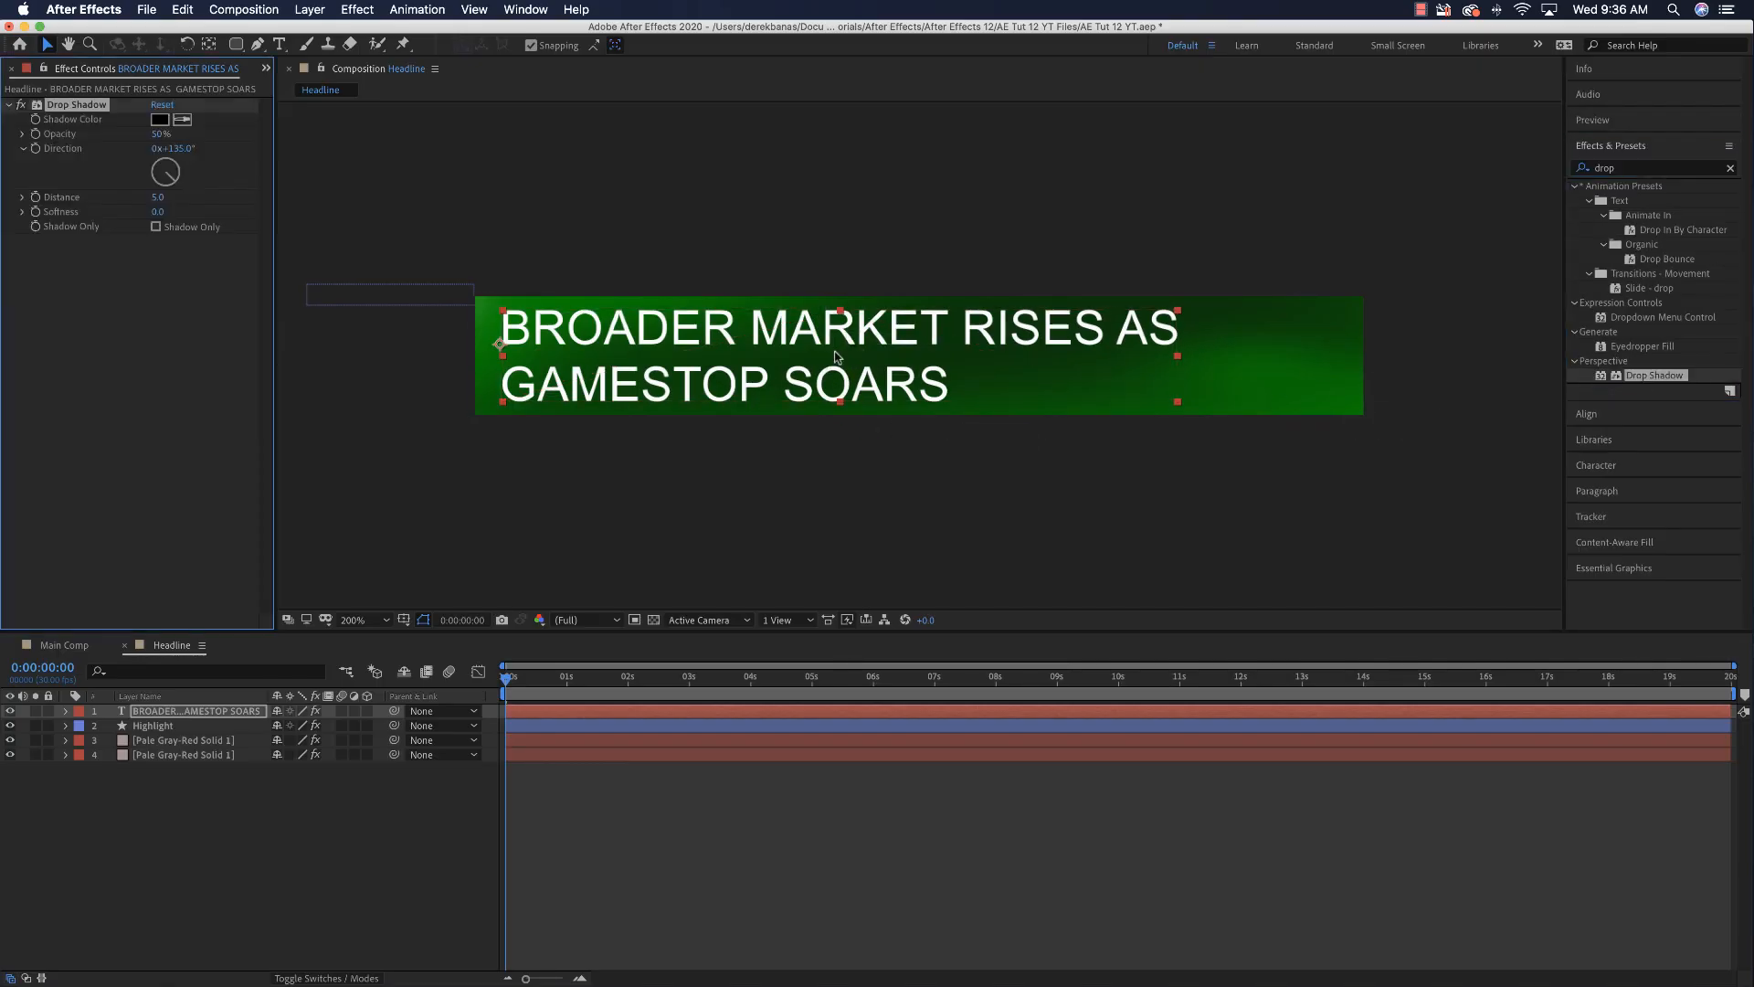
Step: Change the headline text's font to Arial Black
{"action": "left_click", "coordinate": [1585, 465]}
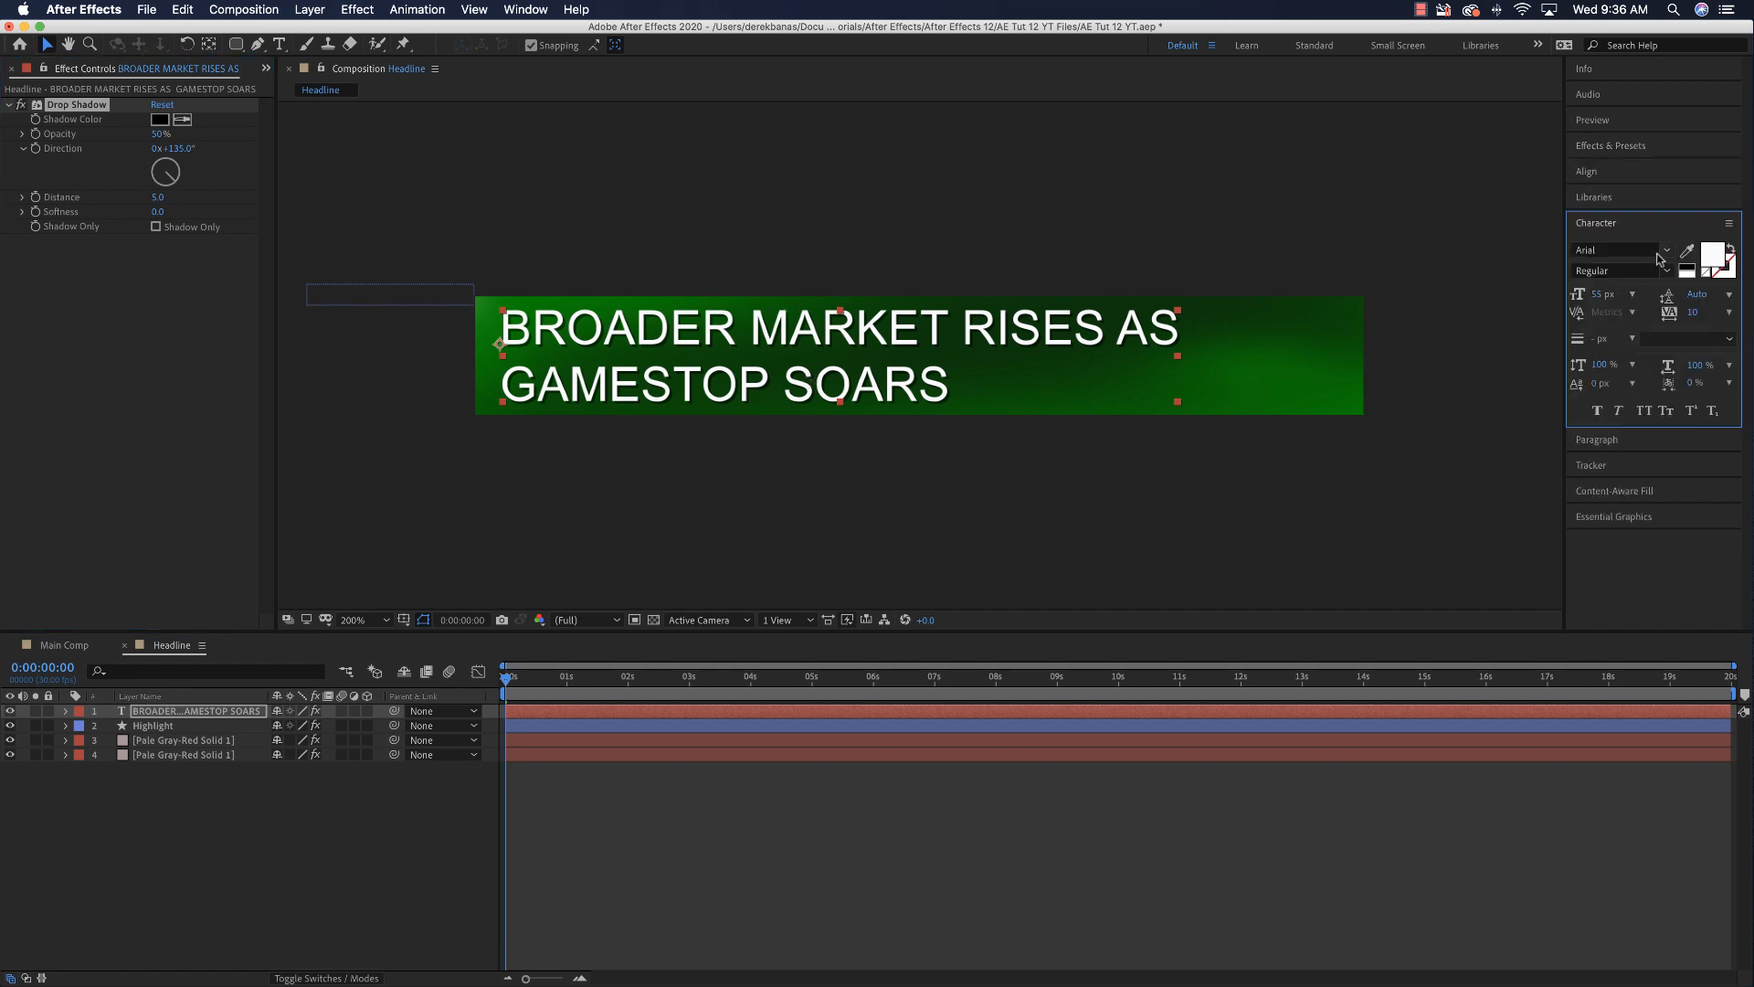
{"action": "left_click", "coordinate": [1668, 255]}
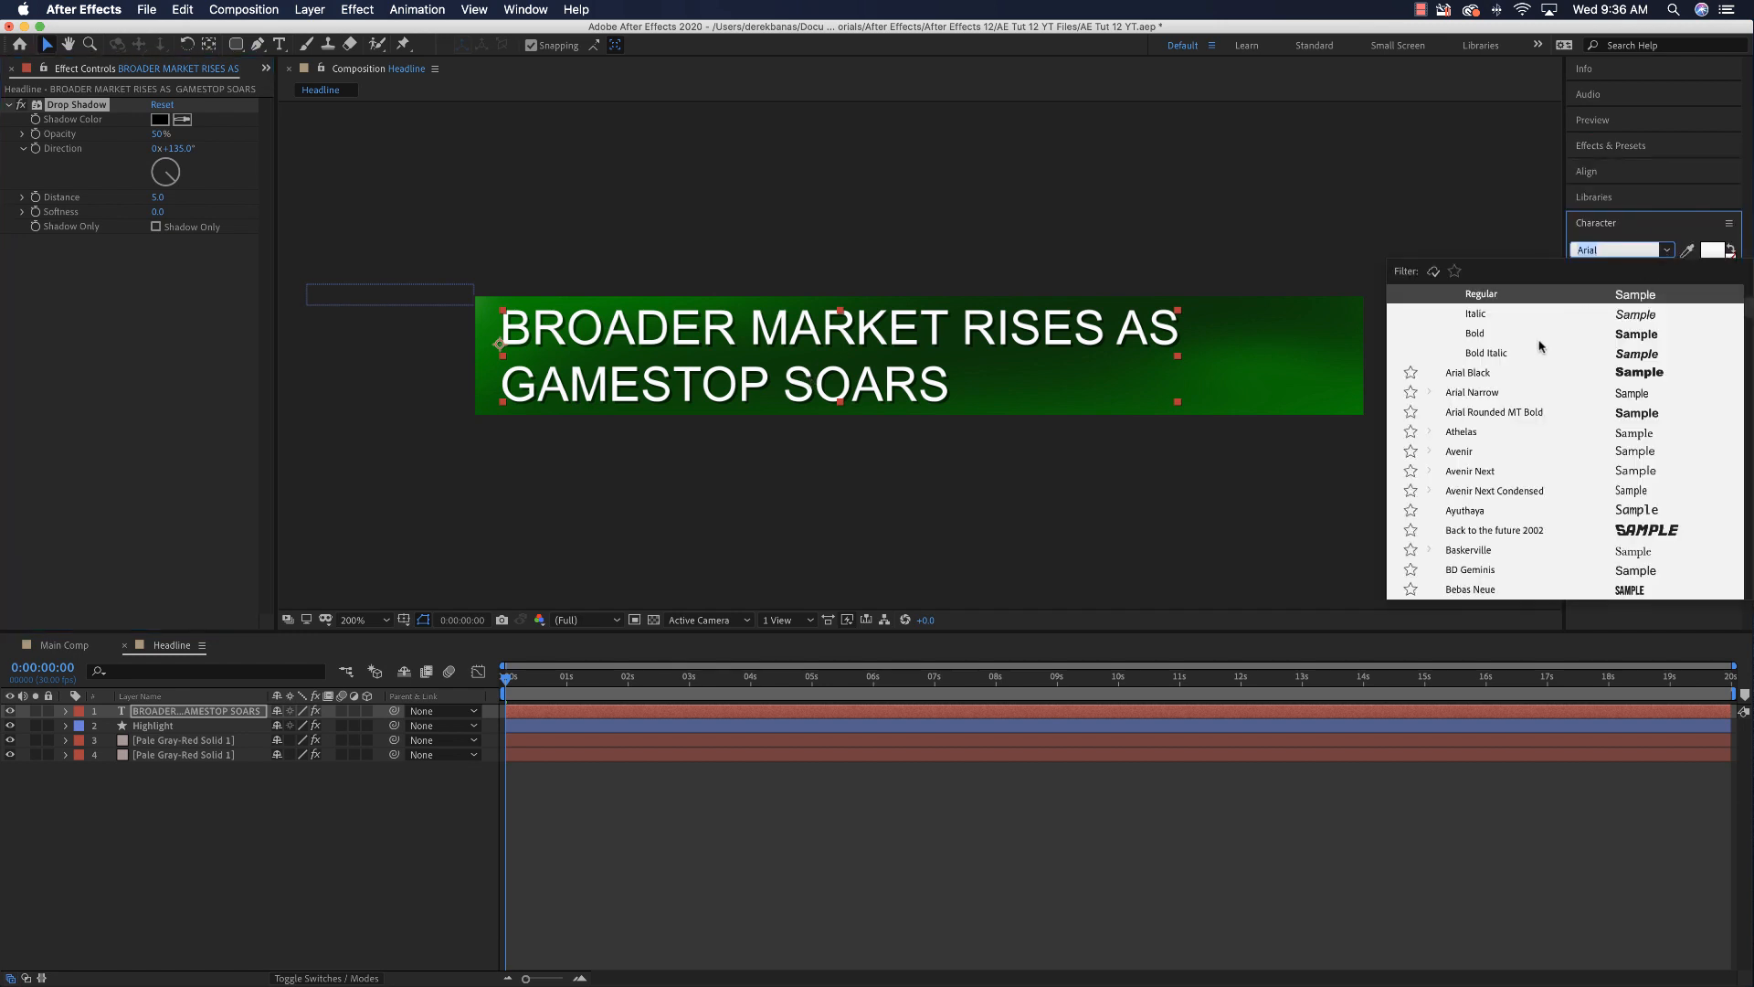
{"action": "left_click", "coordinate": [1495, 373]}
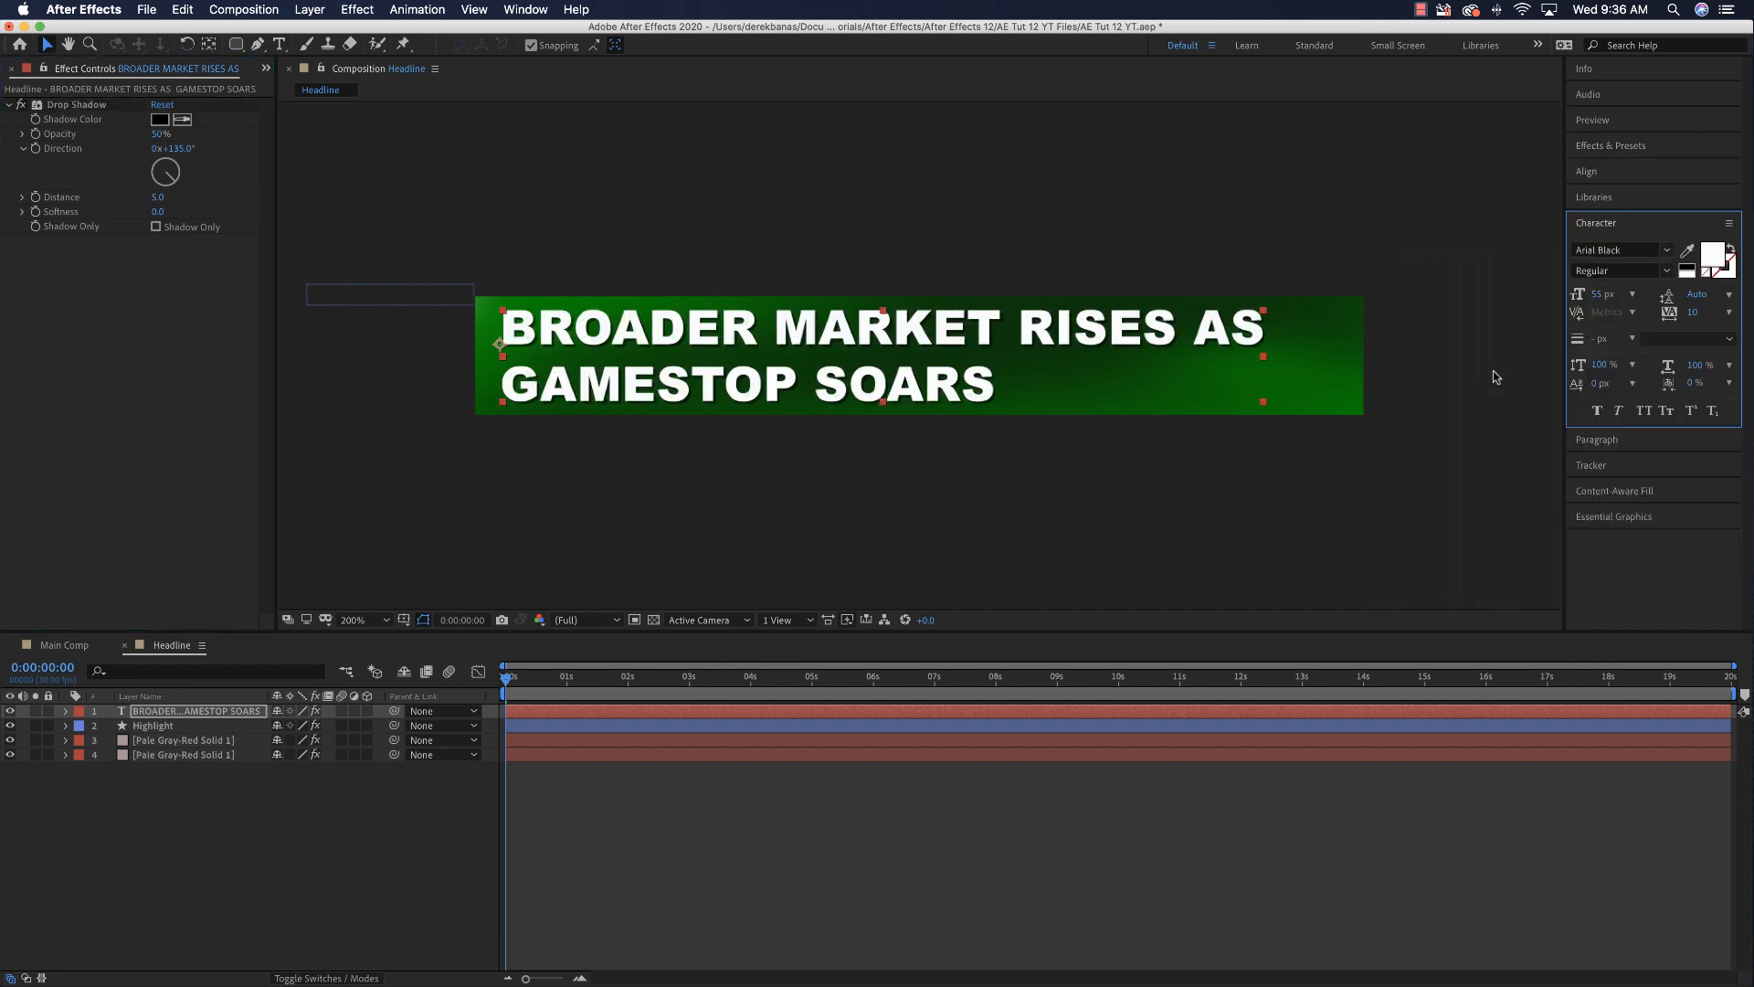
Step: Change the headline text's font to Arial with the Bold style and nudge the text slightly up and left within the banner
{"action": "left_click", "coordinate": [1650, 254]}
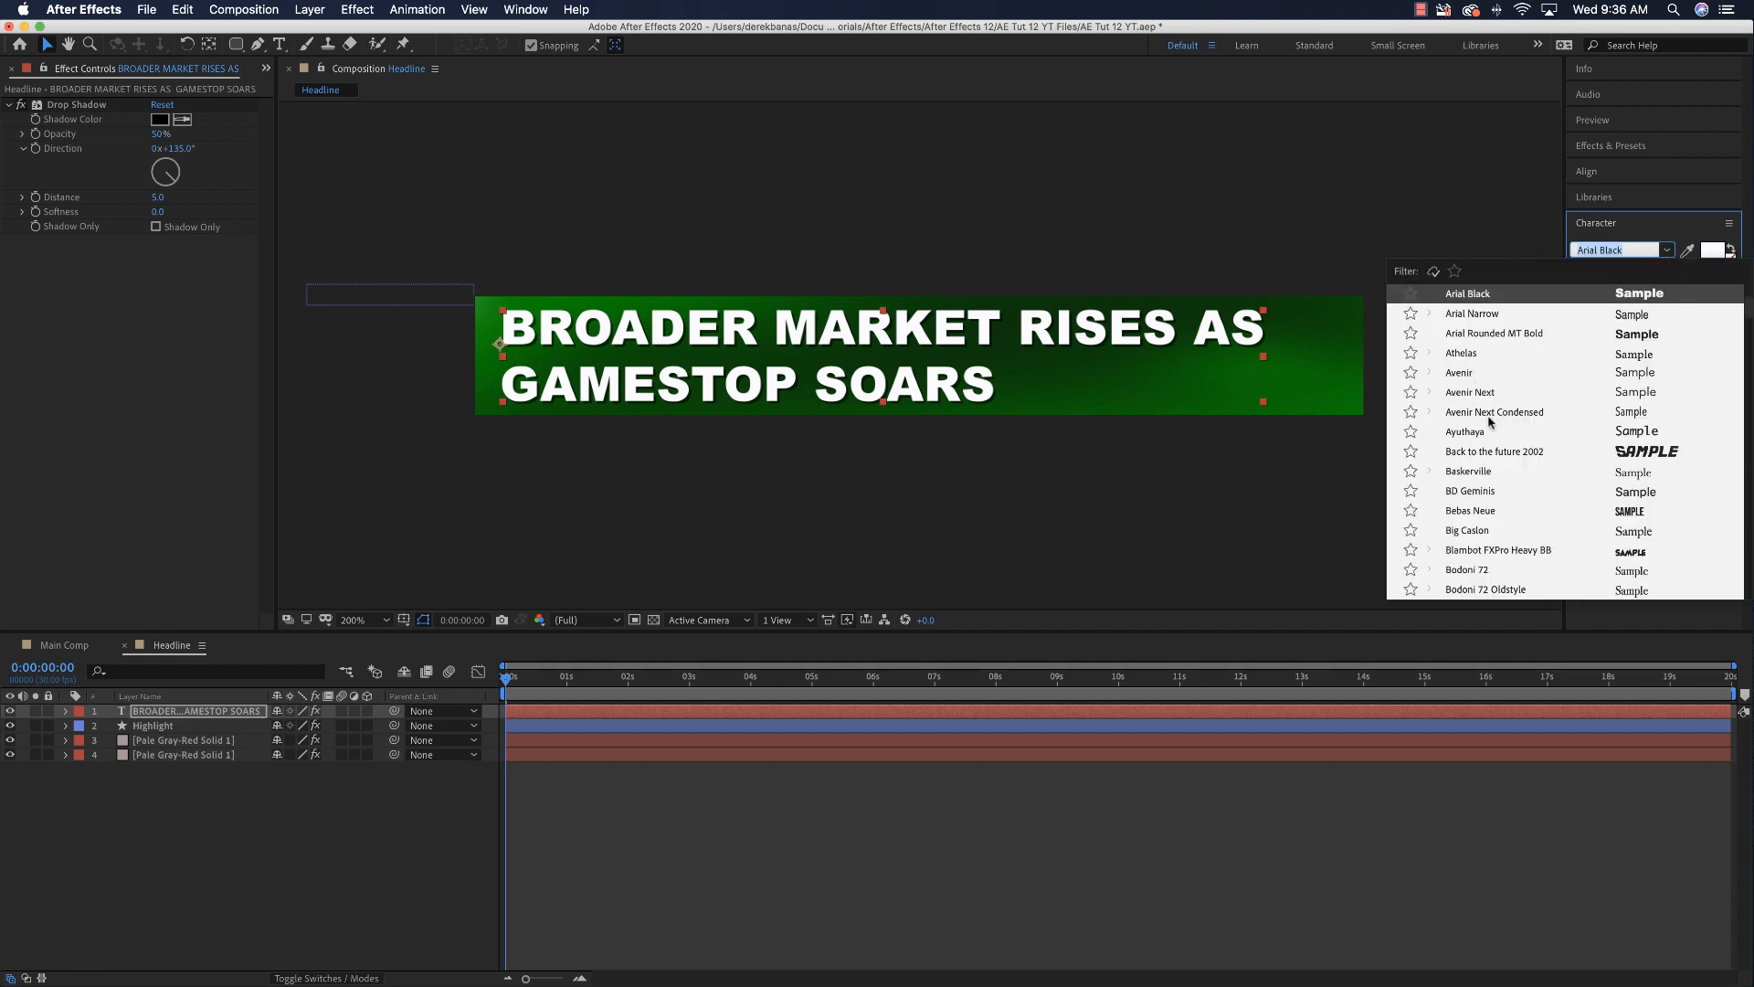
{"action": "scroll", "coordinate": [1478, 367], "scroll_direction": "up", "scroll_amount": 2}
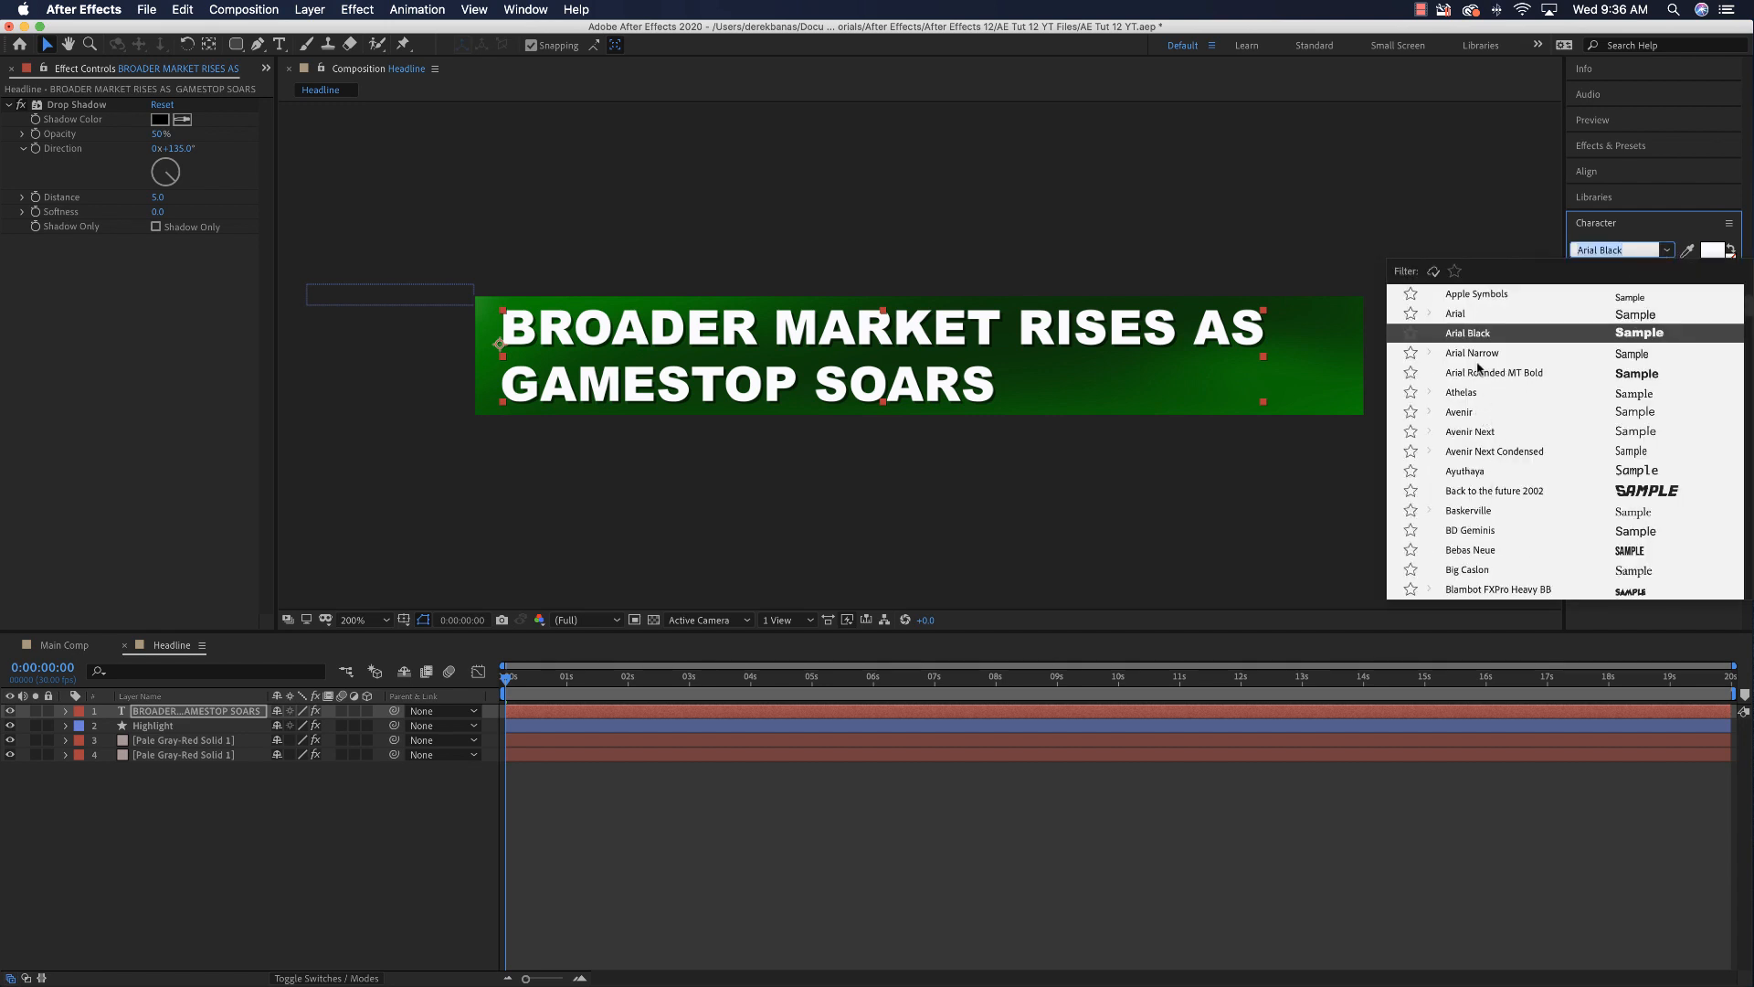
{"action": "left_click", "coordinate": [1473, 315]}
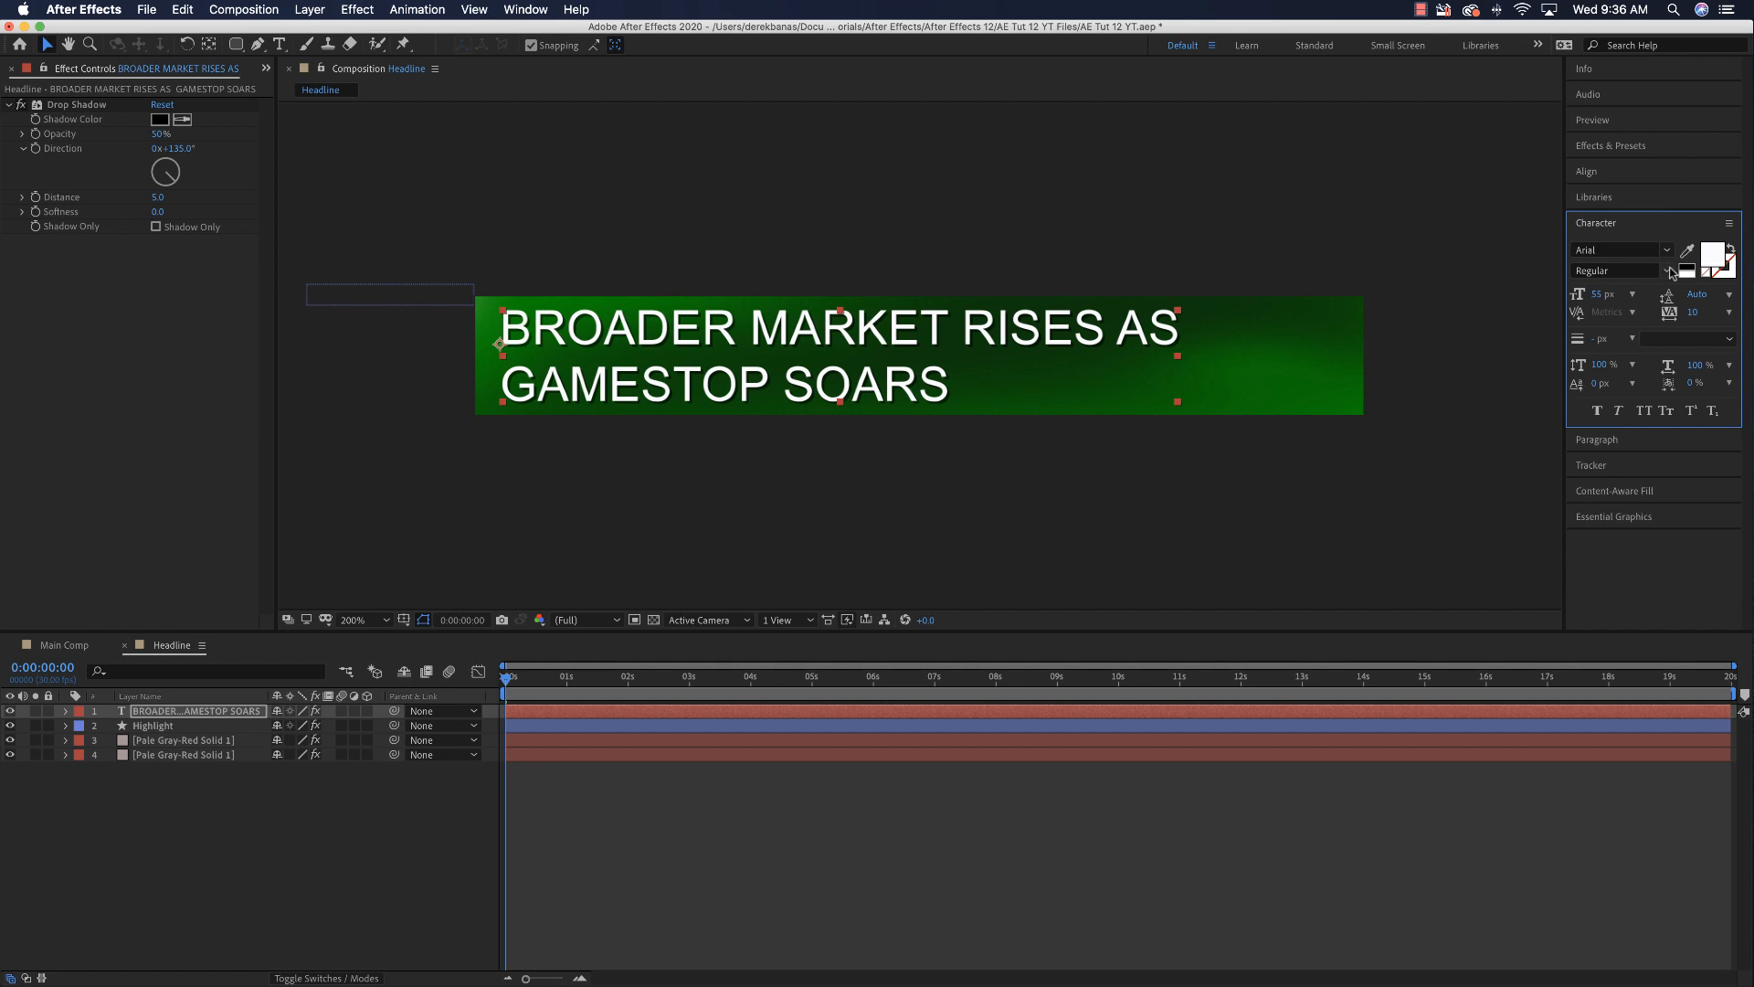
{"action": "left_click", "coordinate": [1671, 272]}
{"action": "left_click", "coordinate": [1629, 325]}
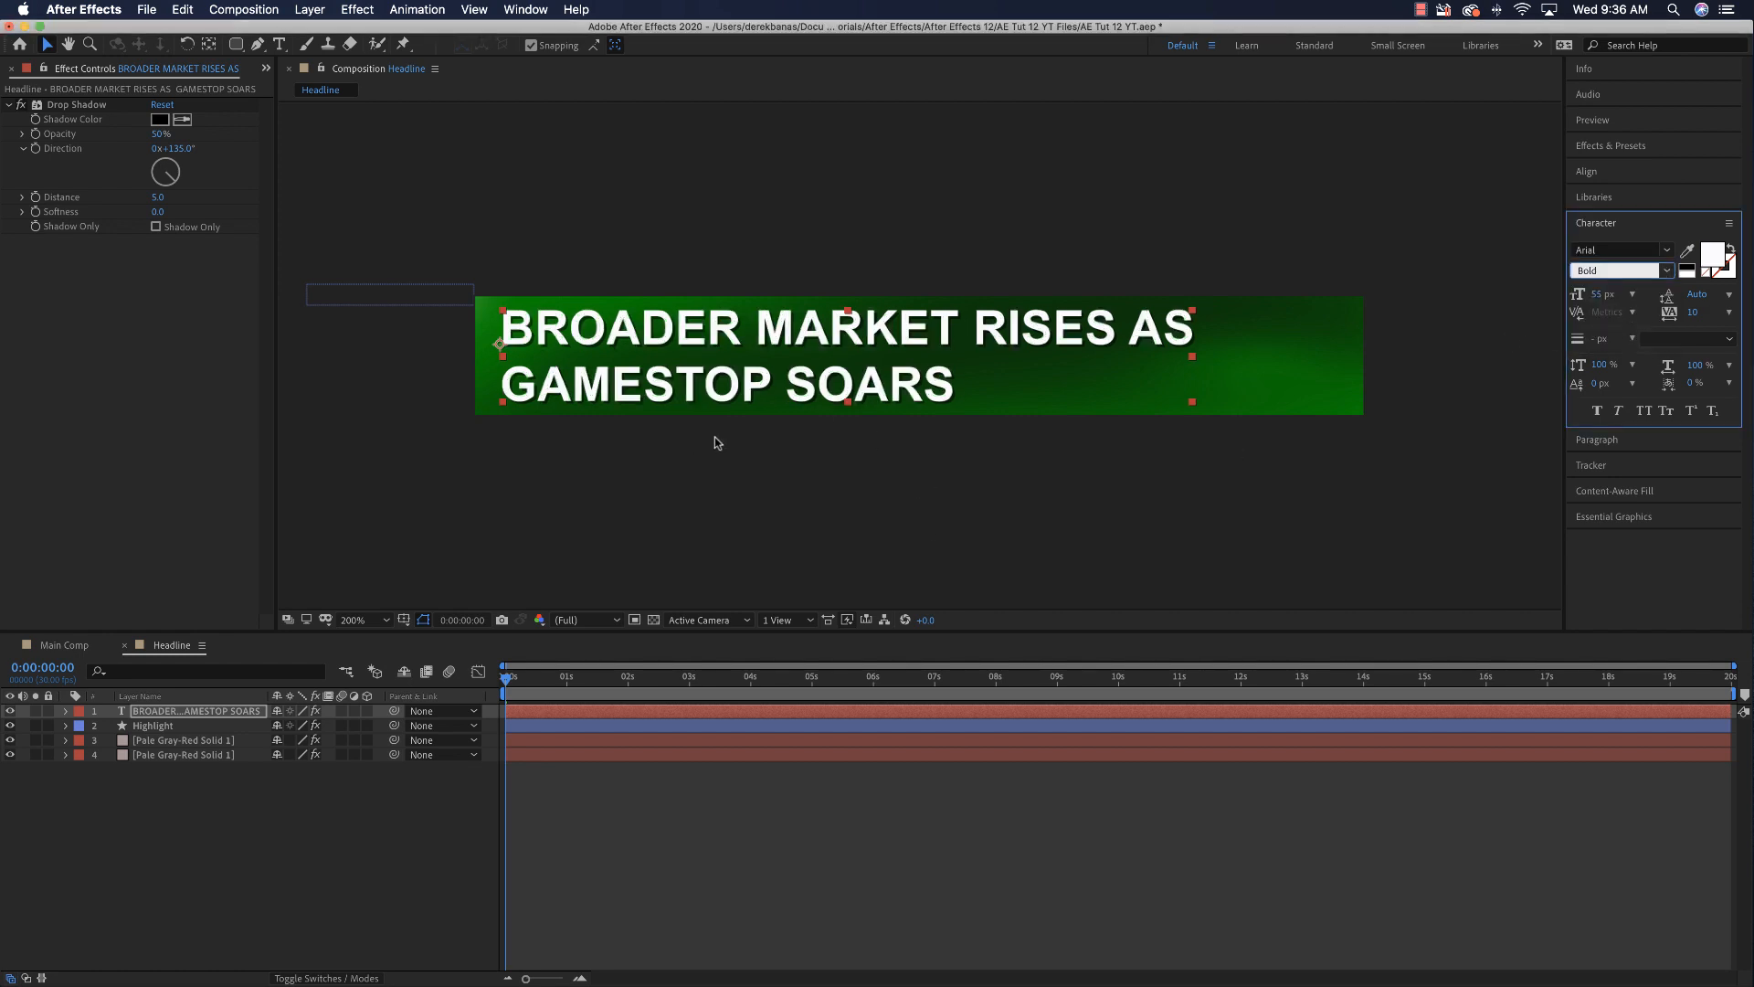
{"action": "left_click", "coordinate": [787, 341]}
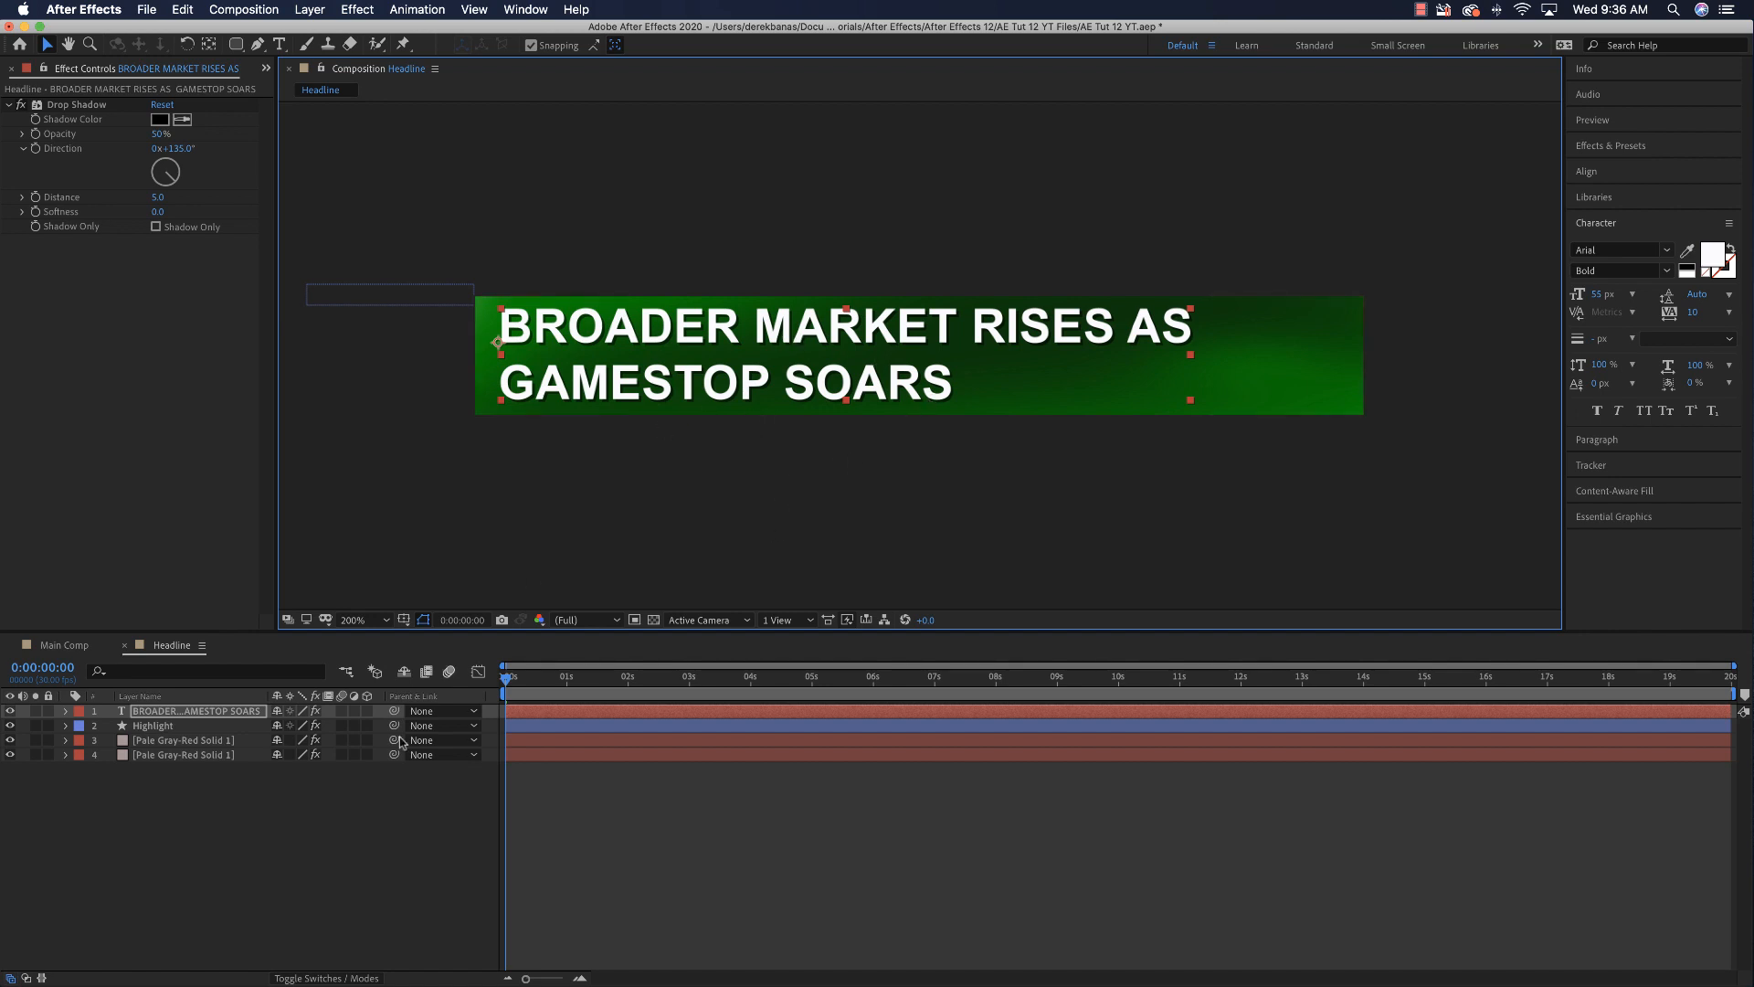
Step: Add Source Text keyframes to the headline text layer at 0, 5, 10 and 15 seconds
{"action": "left_click", "coordinate": [65, 711]}
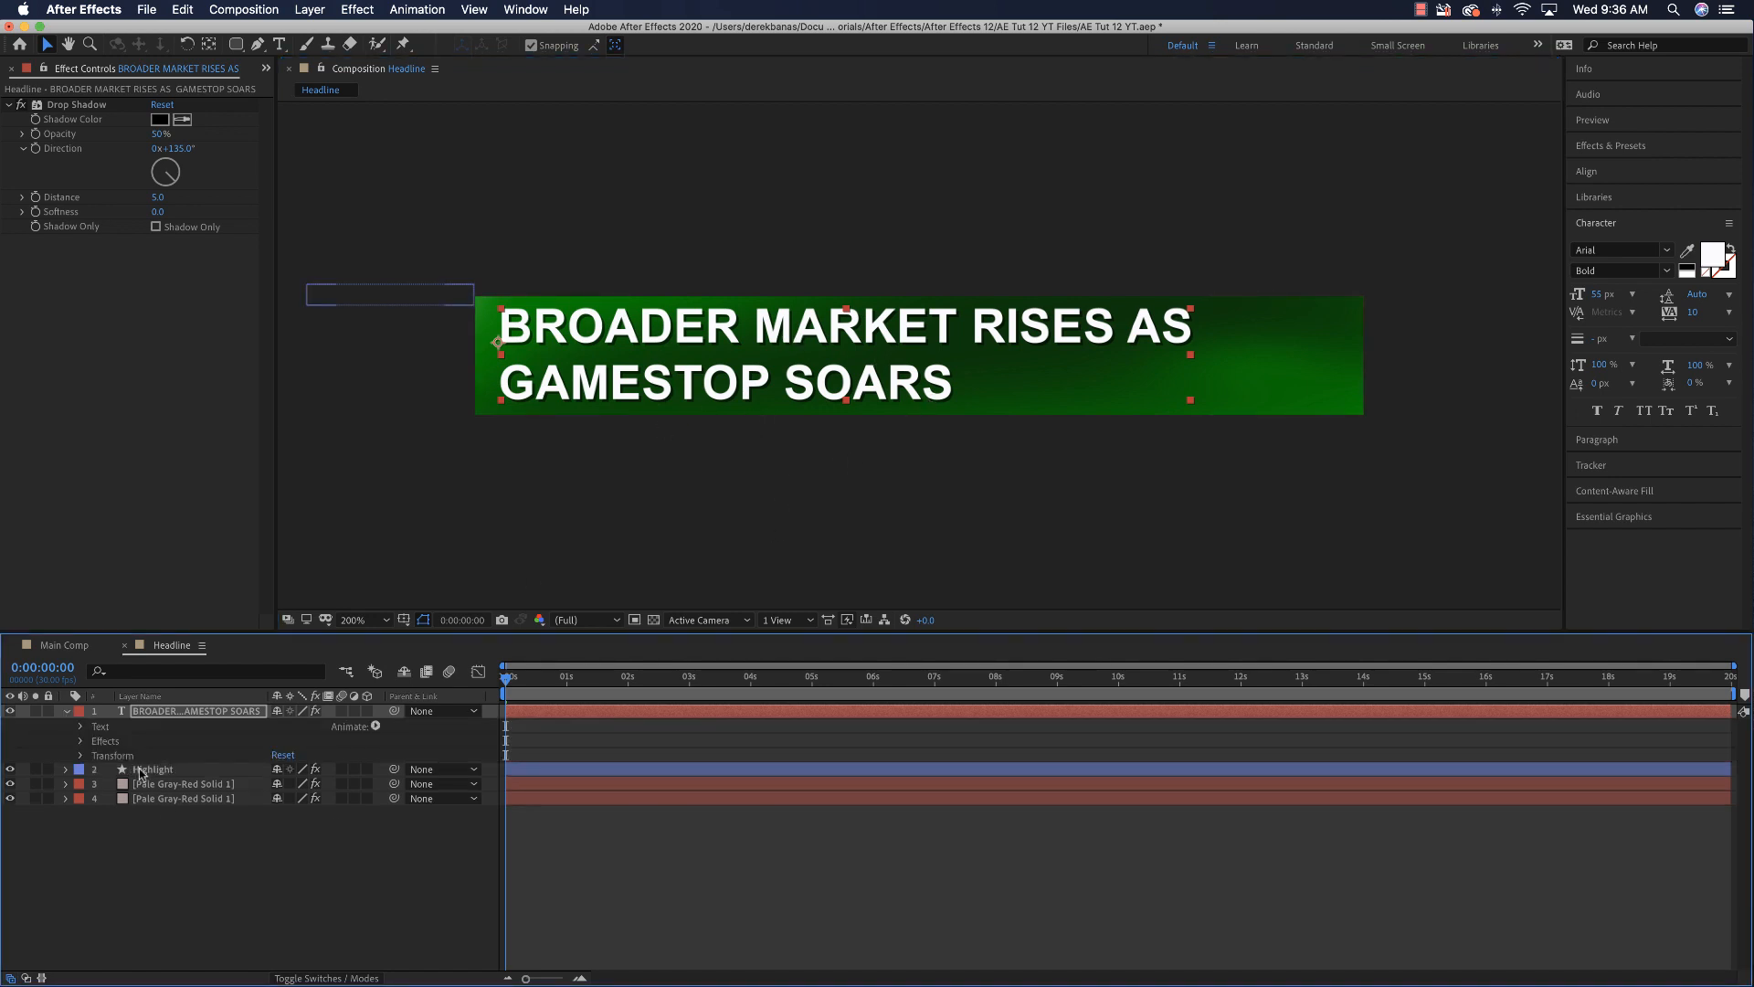
{"action": "left_click", "coordinate": [81, 726]}
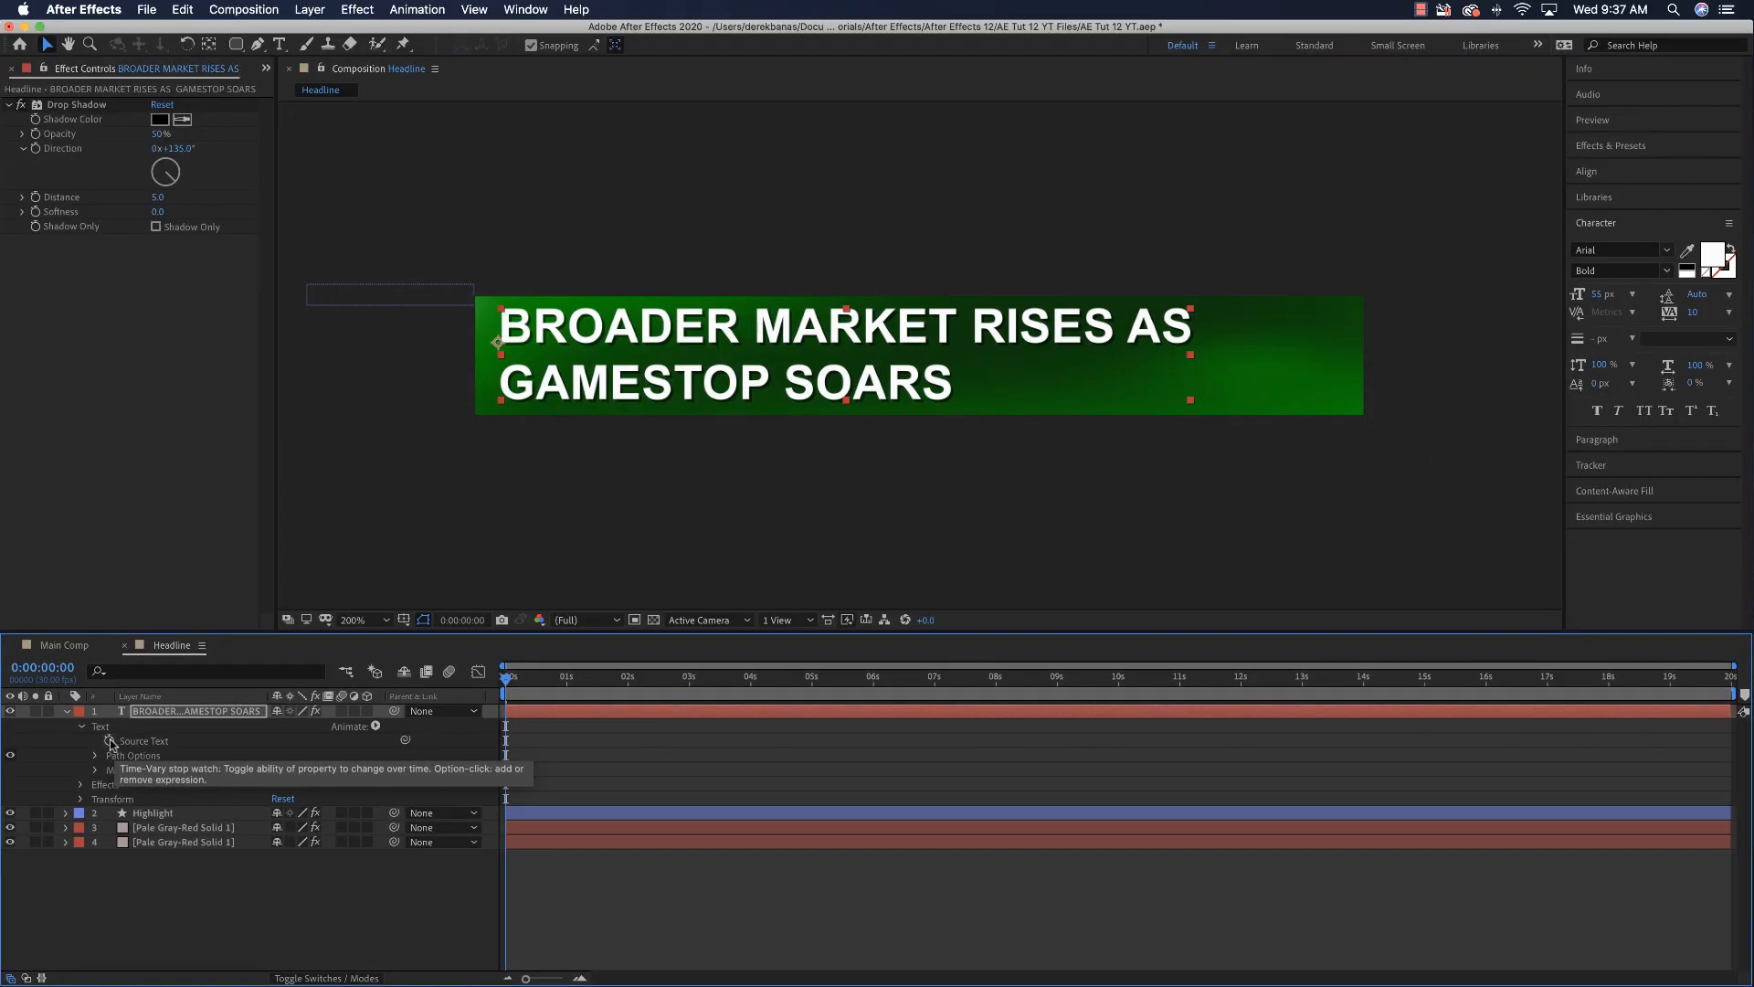
{"action": "left_click", "coordinate": [109, 741]}
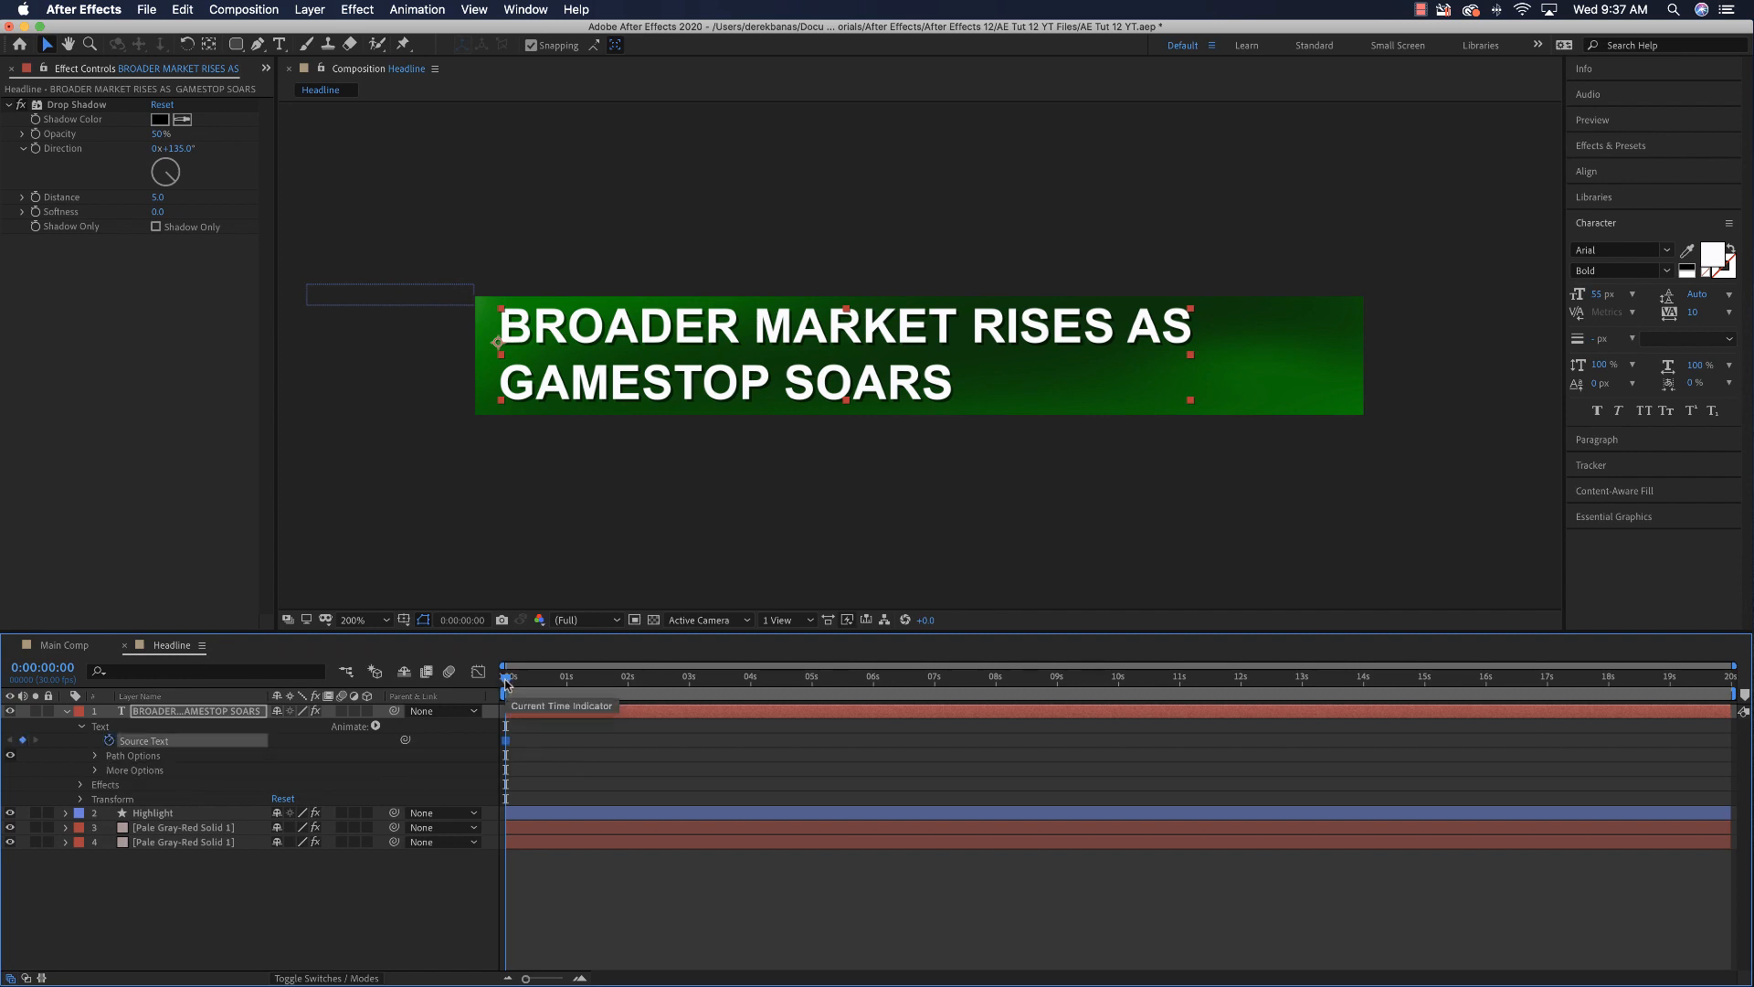
{"action": "left_click_drag", "start_coordinate": [507, 683], "coordinate": [811, 692]}
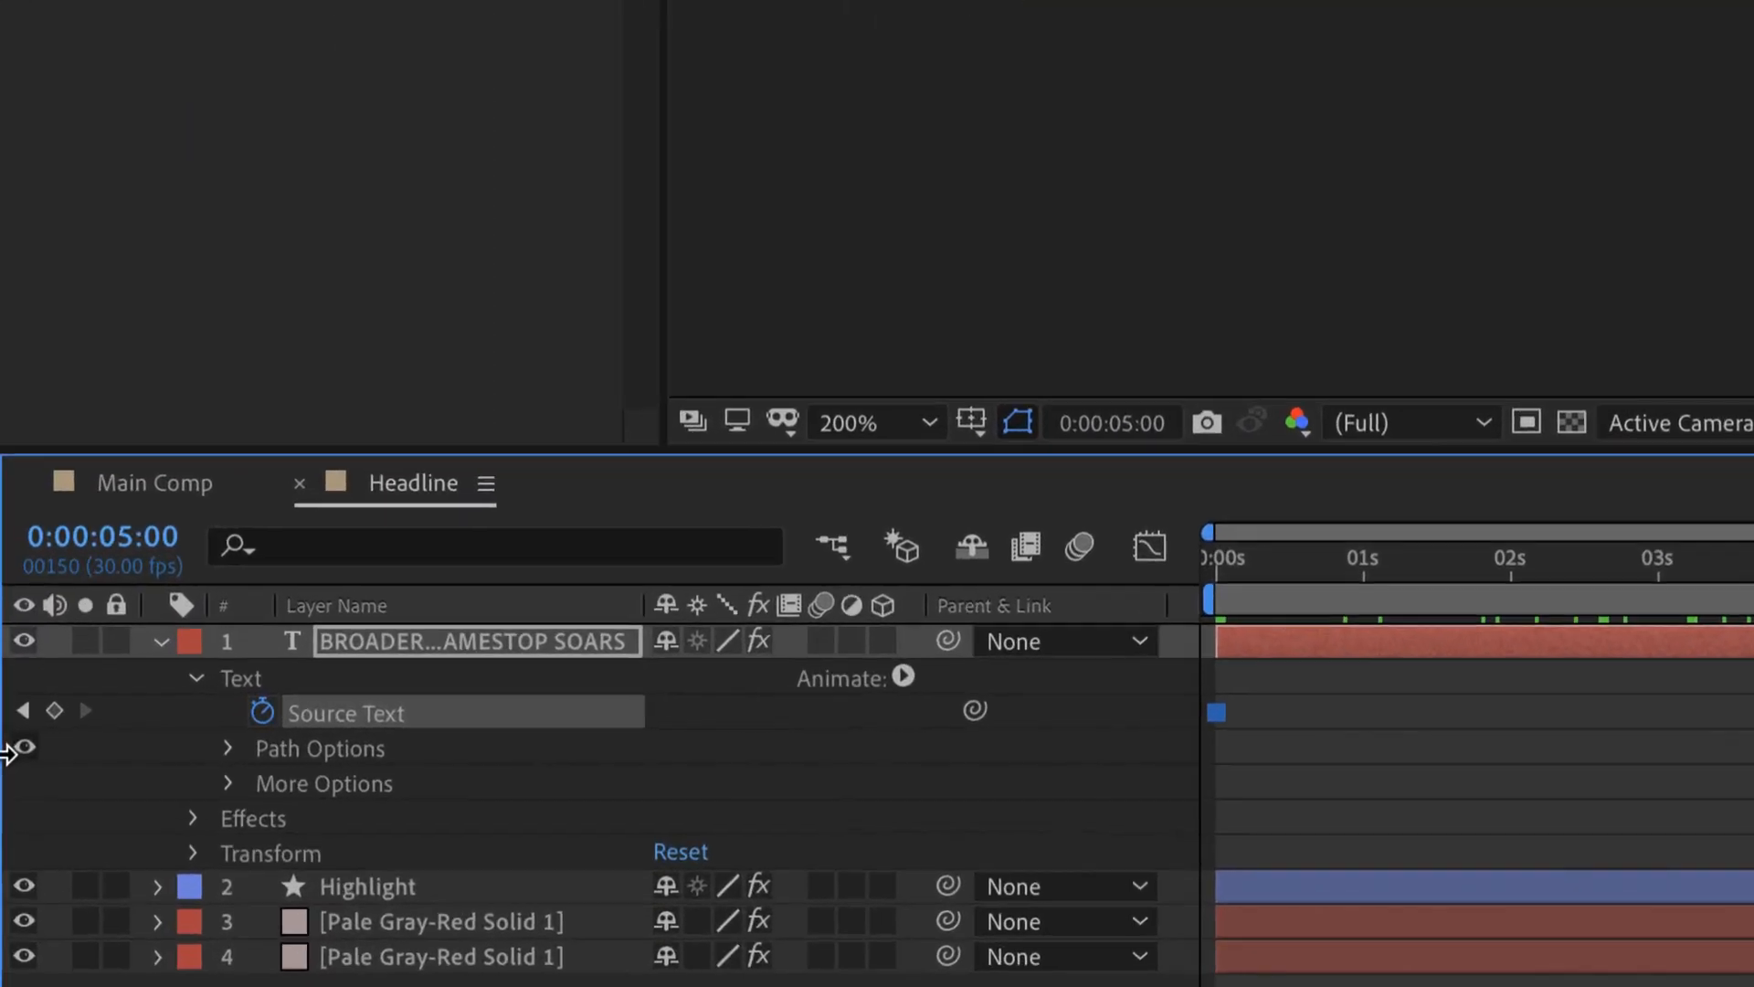
{"action": "left_click", "coordinate": [22, 740]}
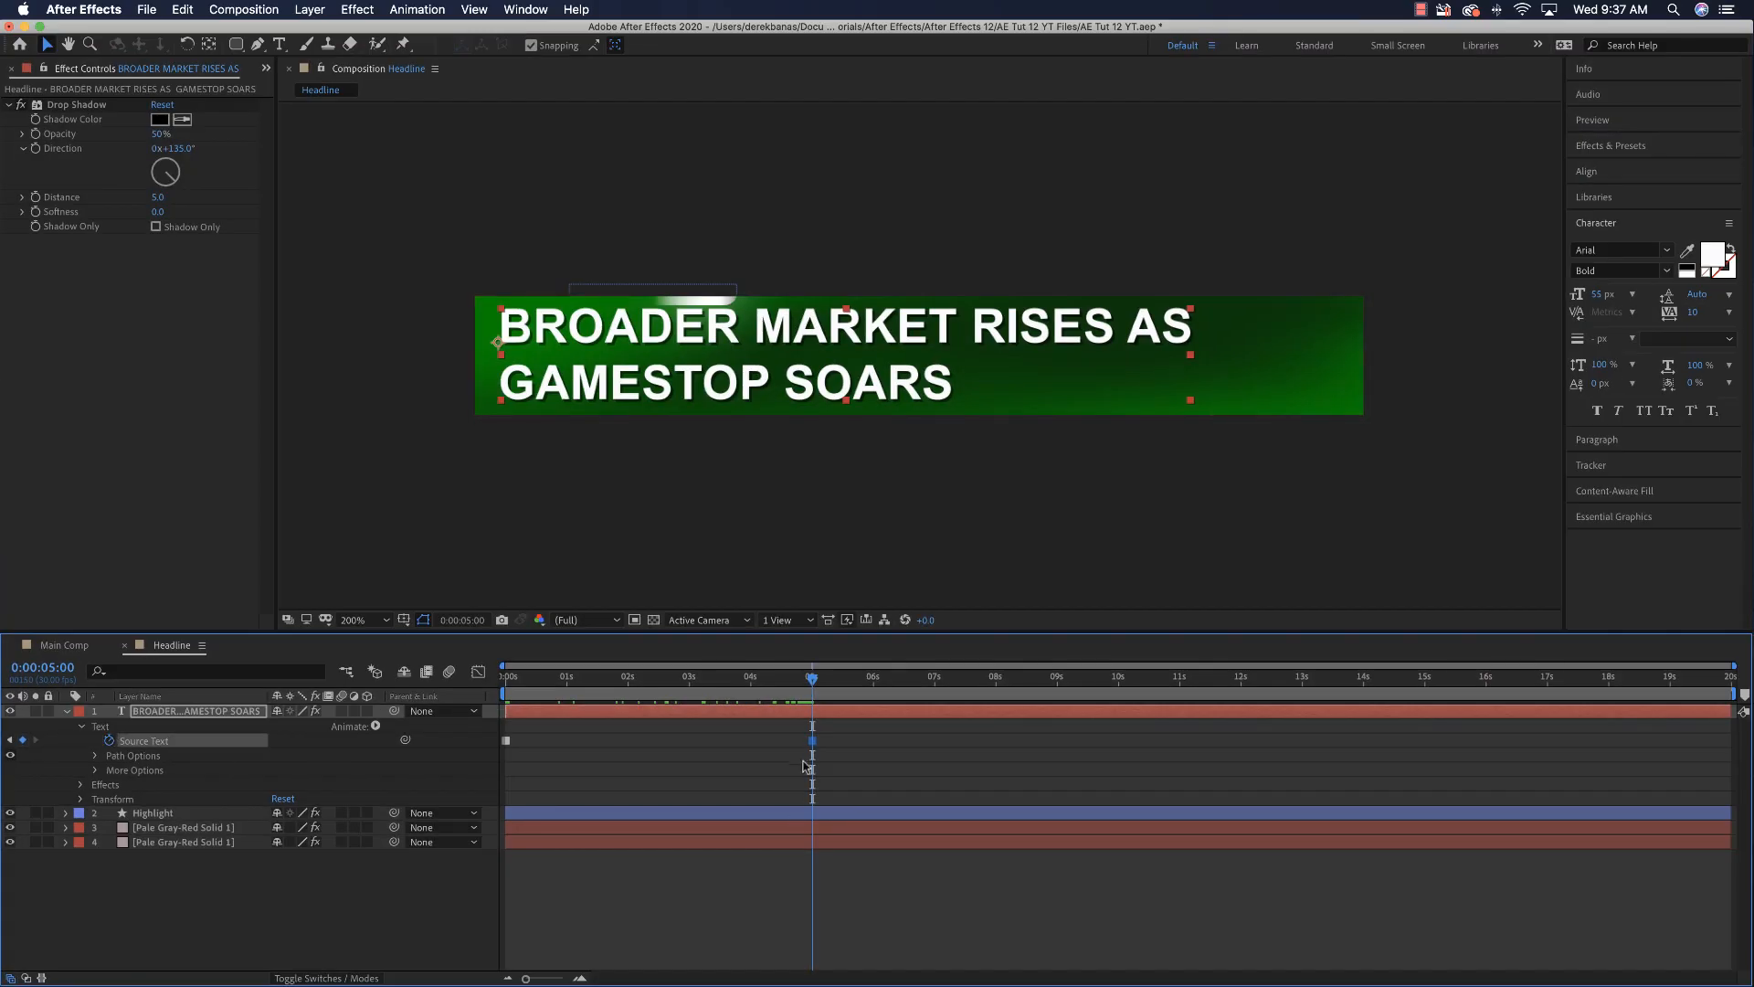
{"action": "left_click_drag", "start_coordinate": [813, 681], "coordinate": [1120, 679]}
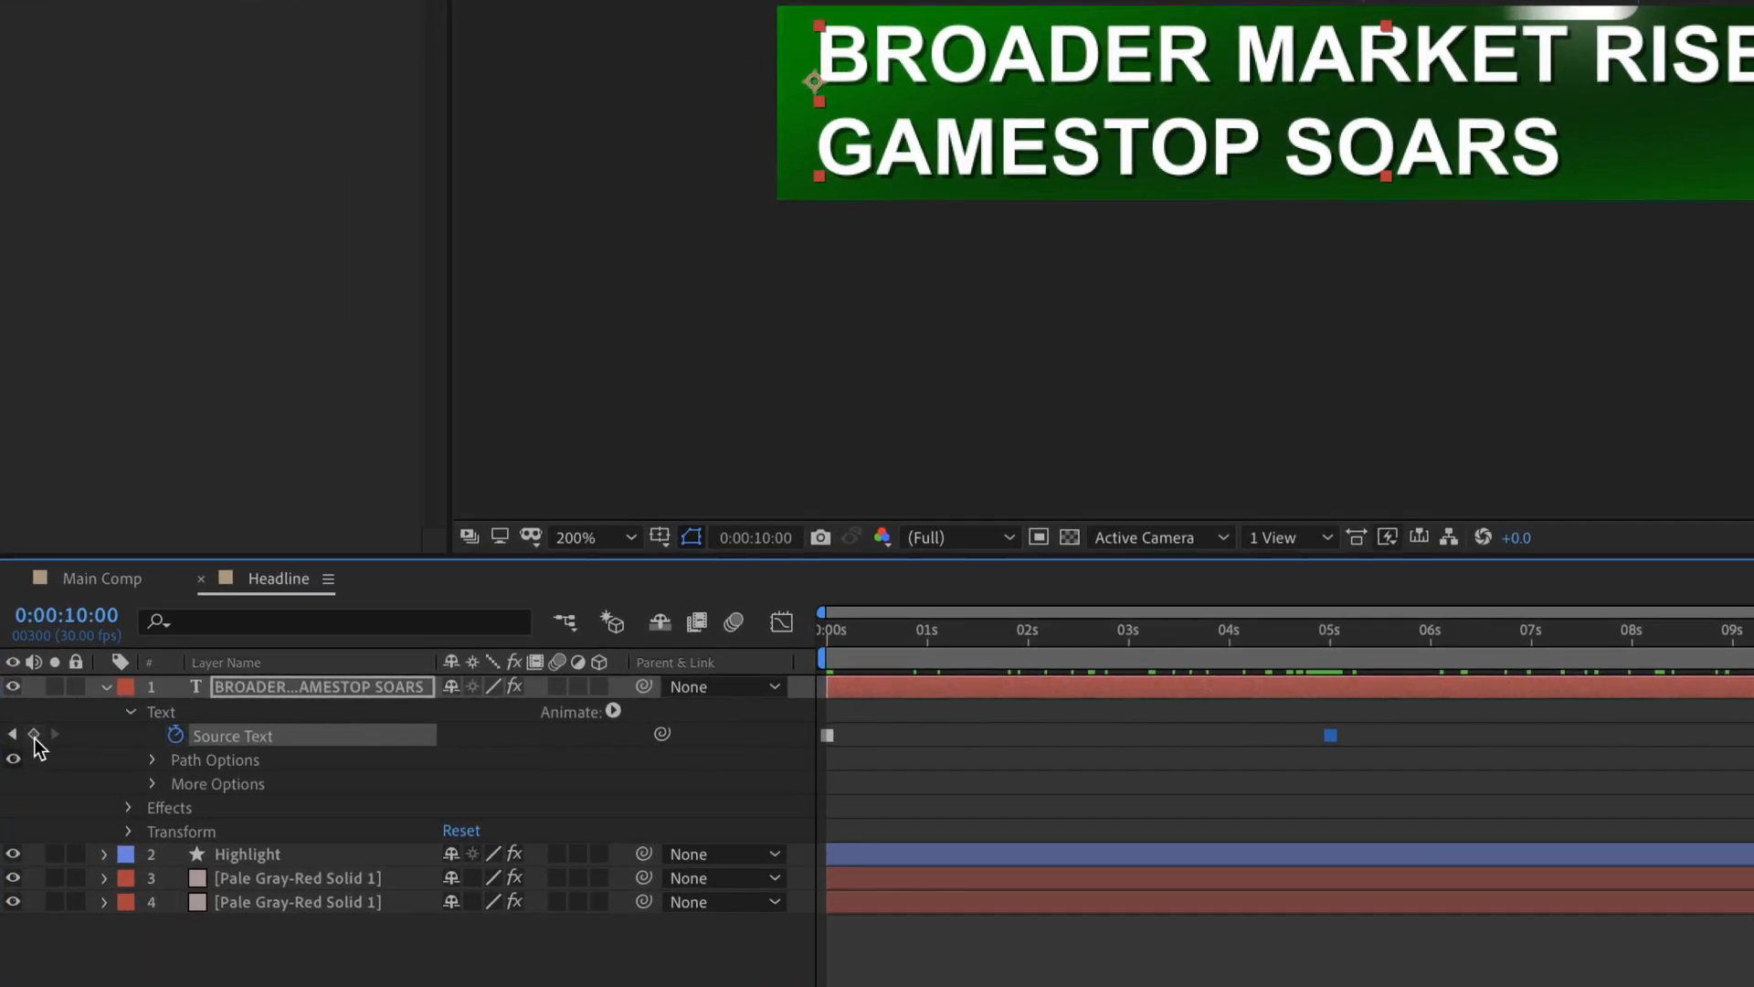
{"action": "left_click", "coordinate": [23, 740]}
{"action": "left_click_drag", "start_coordinate": [1118, 678], "coordinate": [1429, 679]}
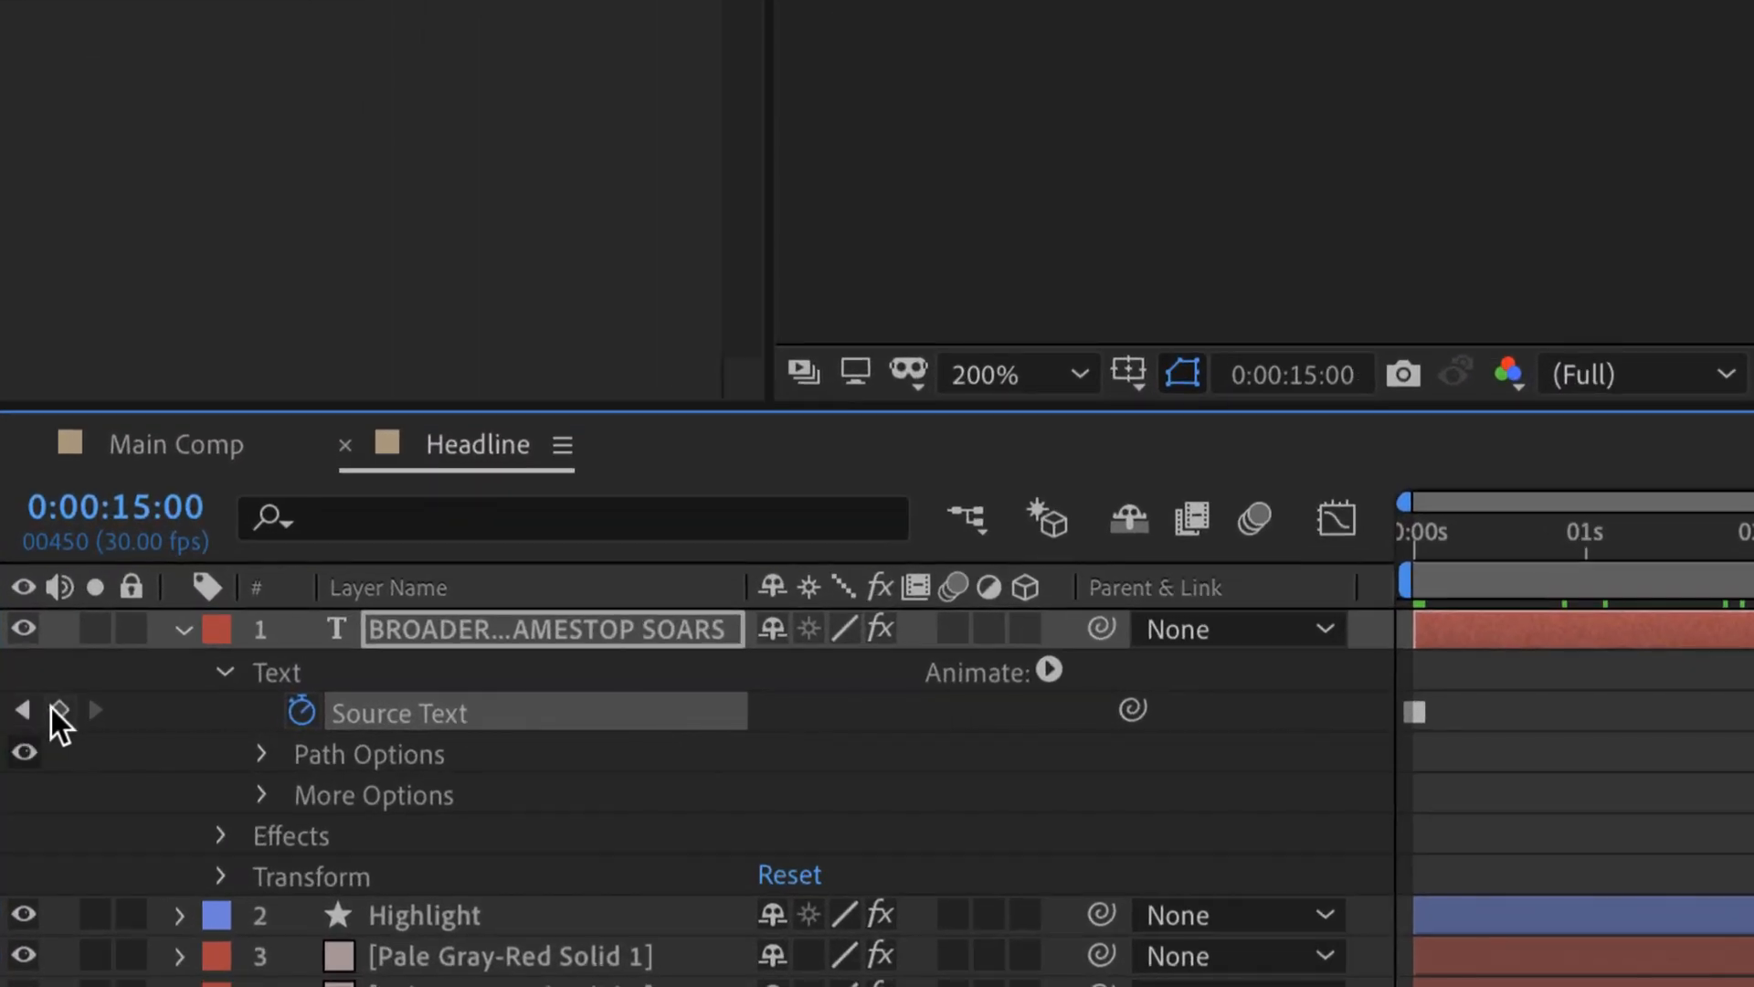
{"action": "left_click", "coordinate": [55, 710]}
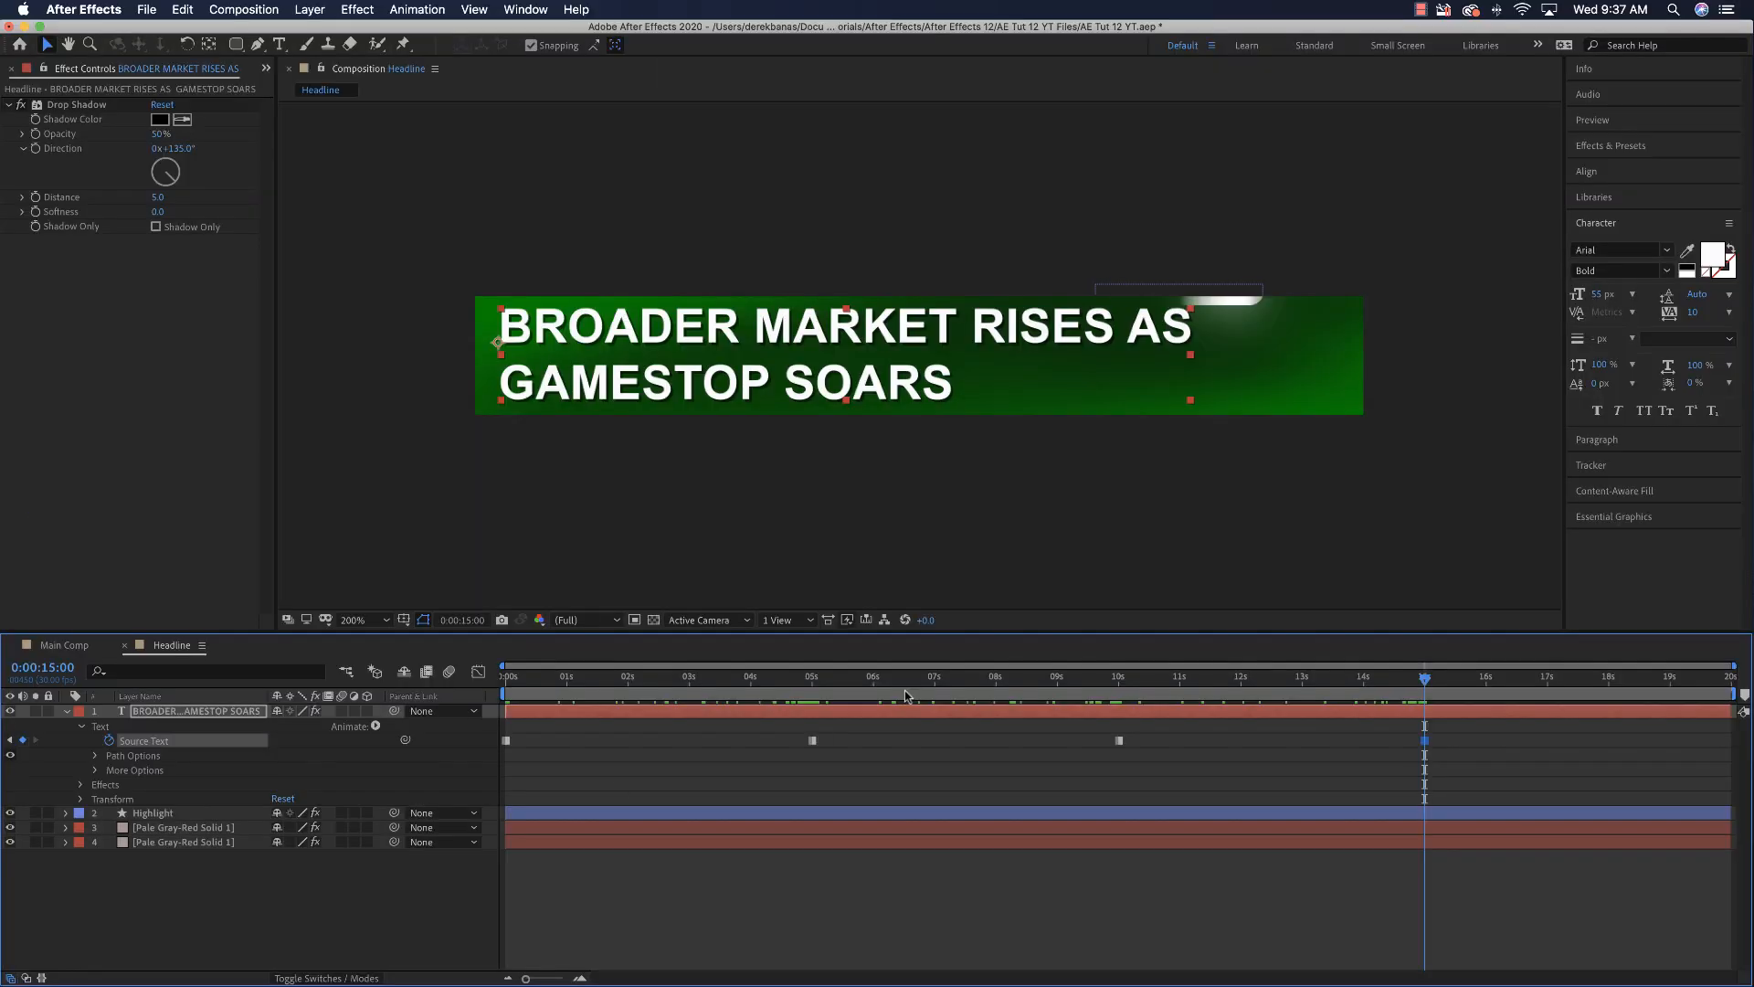
Step: Return the playhead to the start of the timeline, collapse the headline layer's properties and save the project
{"action": "left_click_drag", "start_coordinate": [1426, 681], "coordinate": [813, 742]}
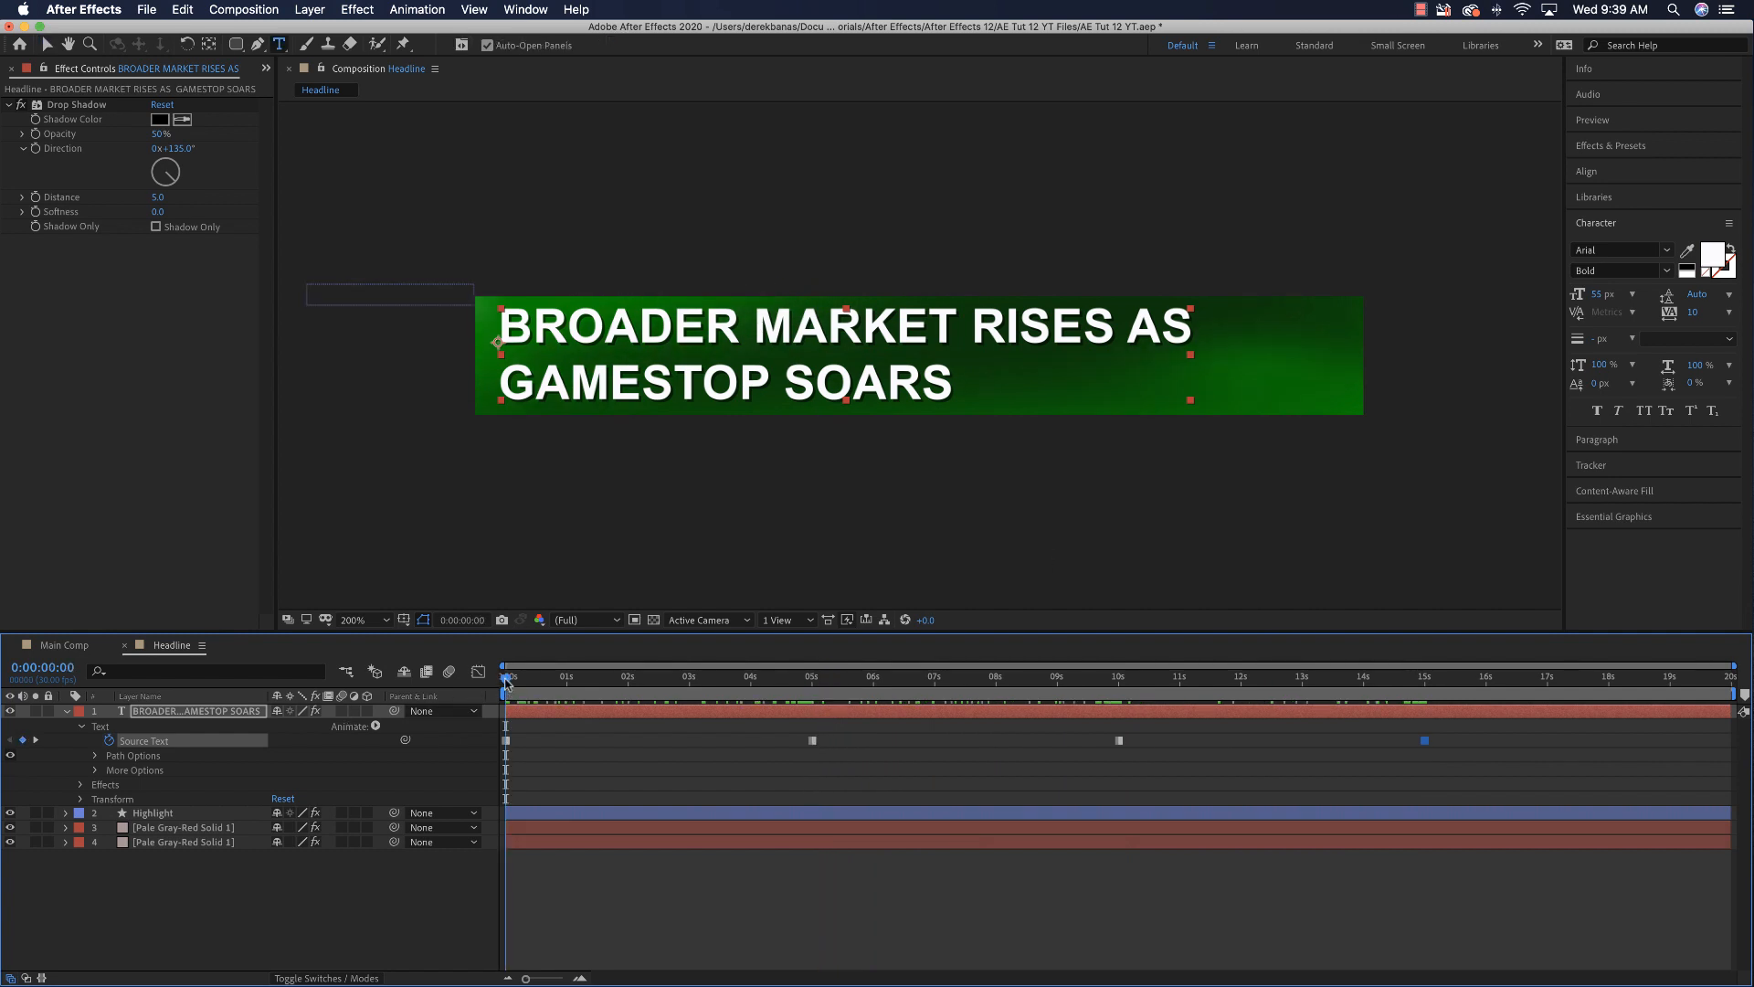
{"action": "left_click_drag", "start_coordinate": [507, 681], "coordinate": [473, 748]}
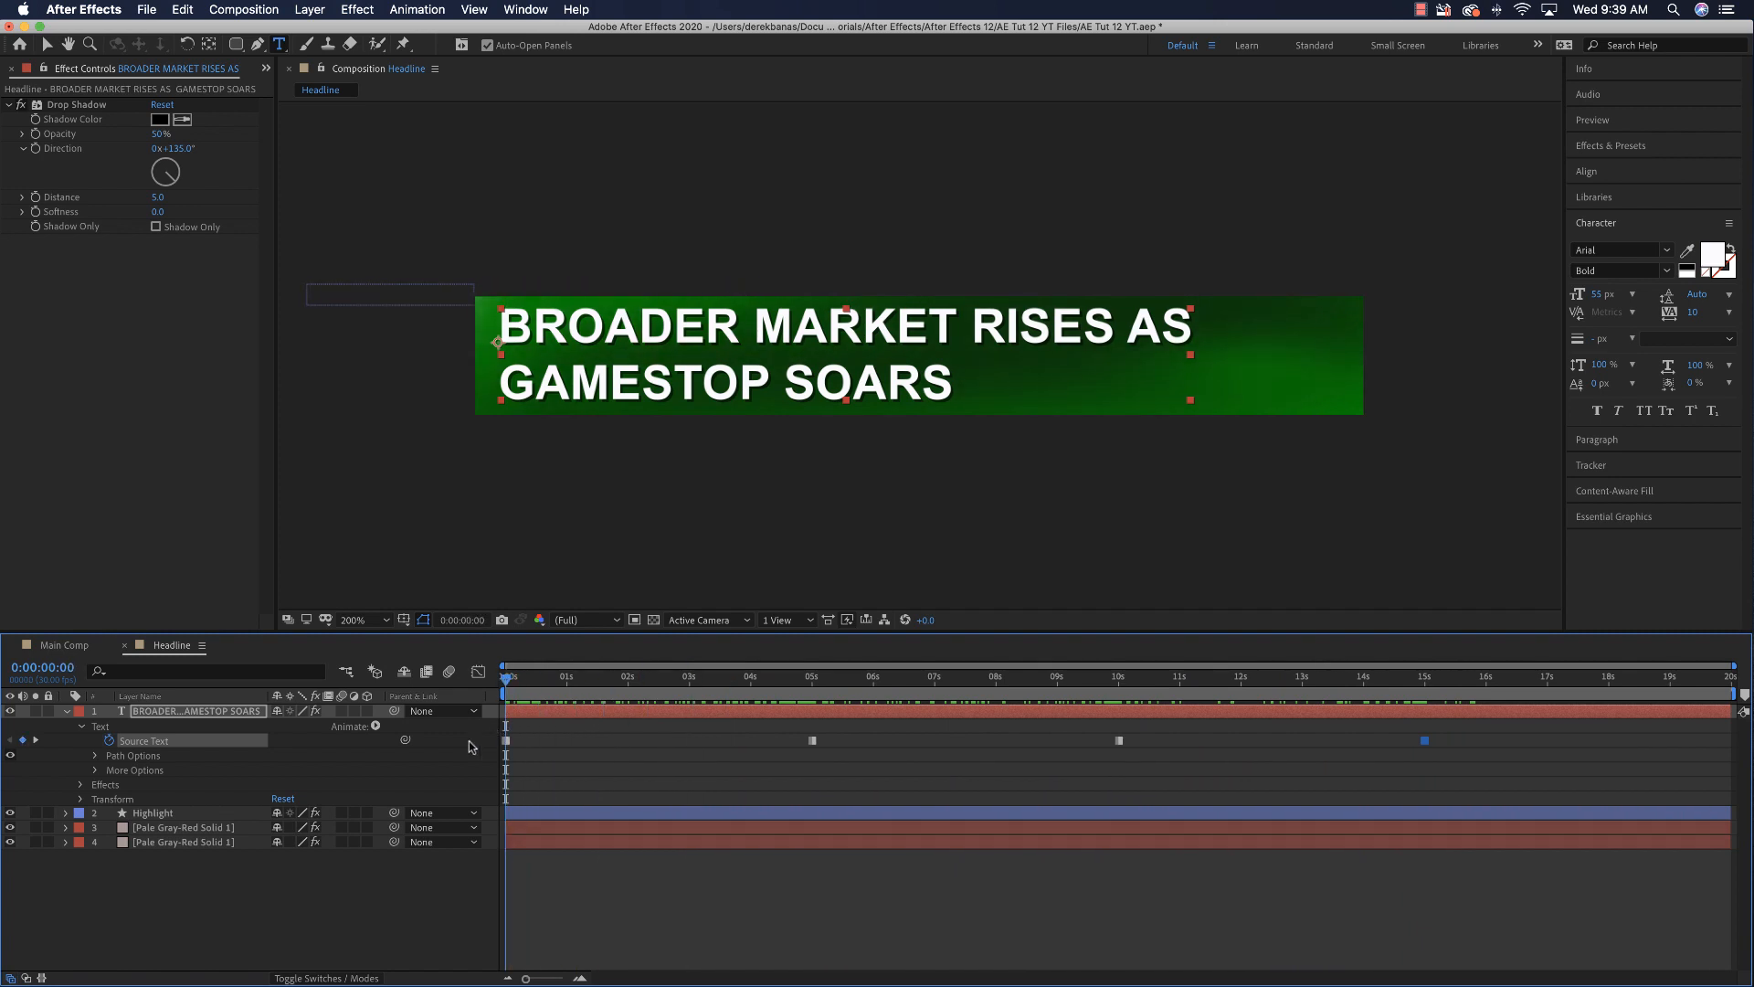
{"action": "left_click", "coordinate": [65, 712]}
{"action": "key", "text": "super+s"}
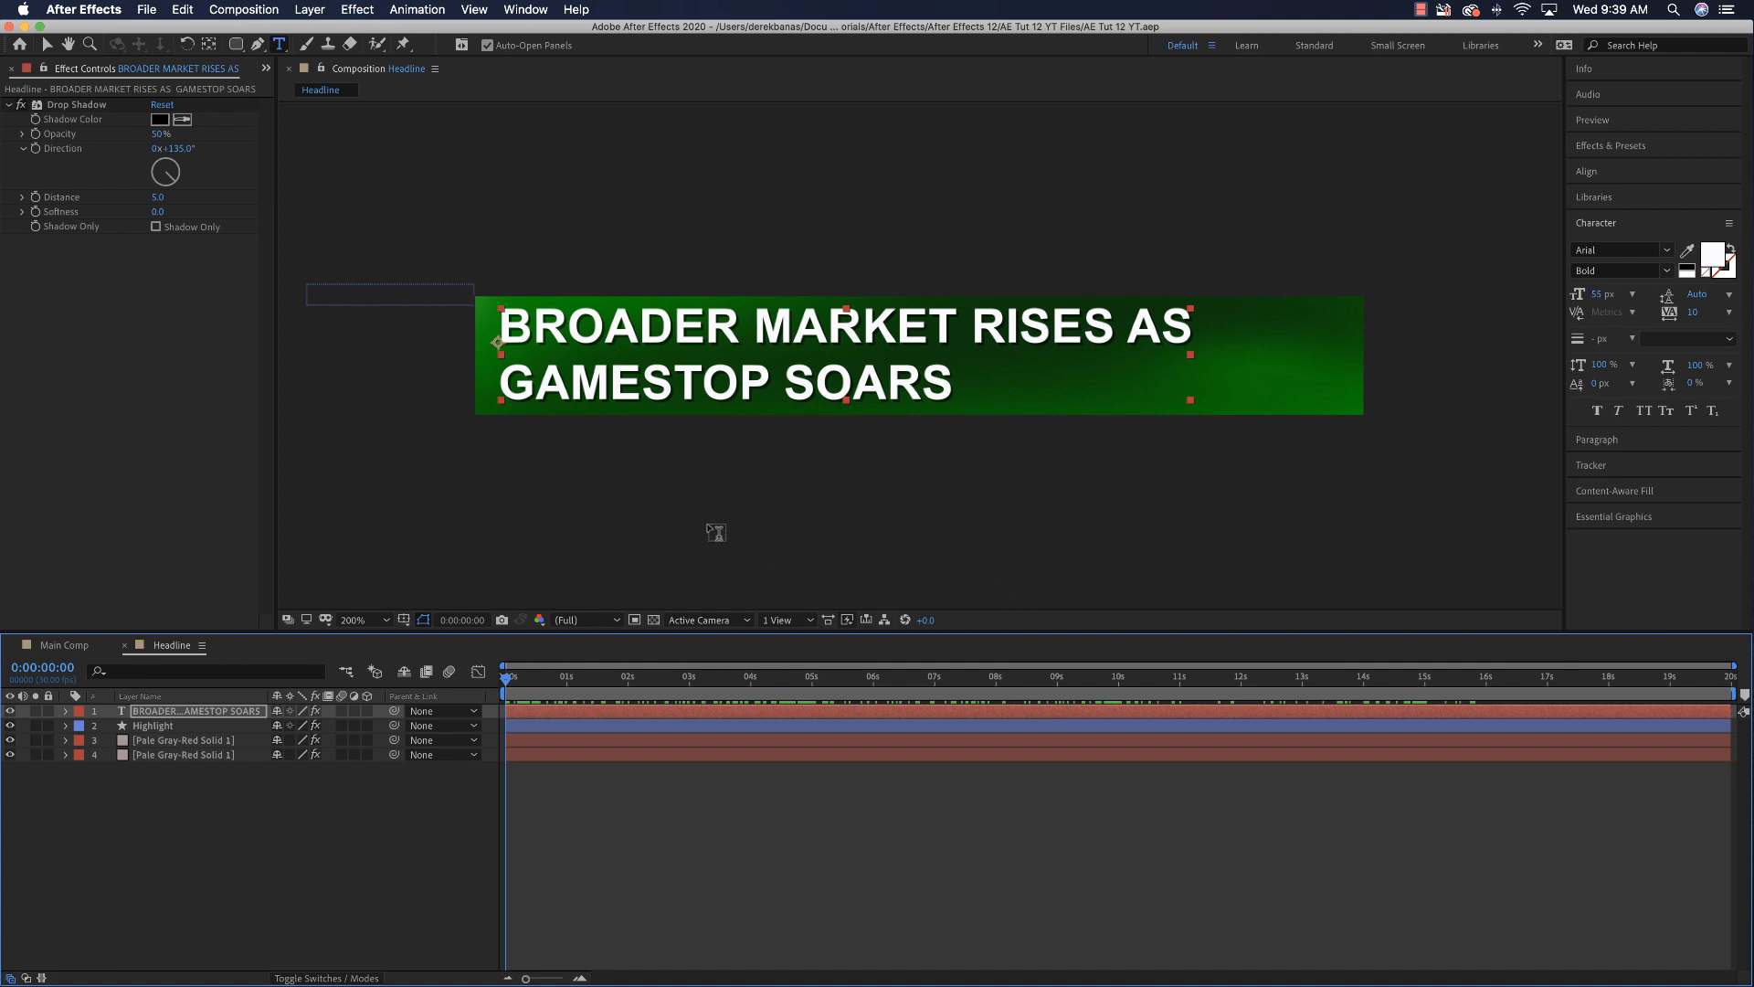
Step: Duplicate the Headline composition in the project and rename the copy "Market Up"
{"action": "key", "text": "super+0"}
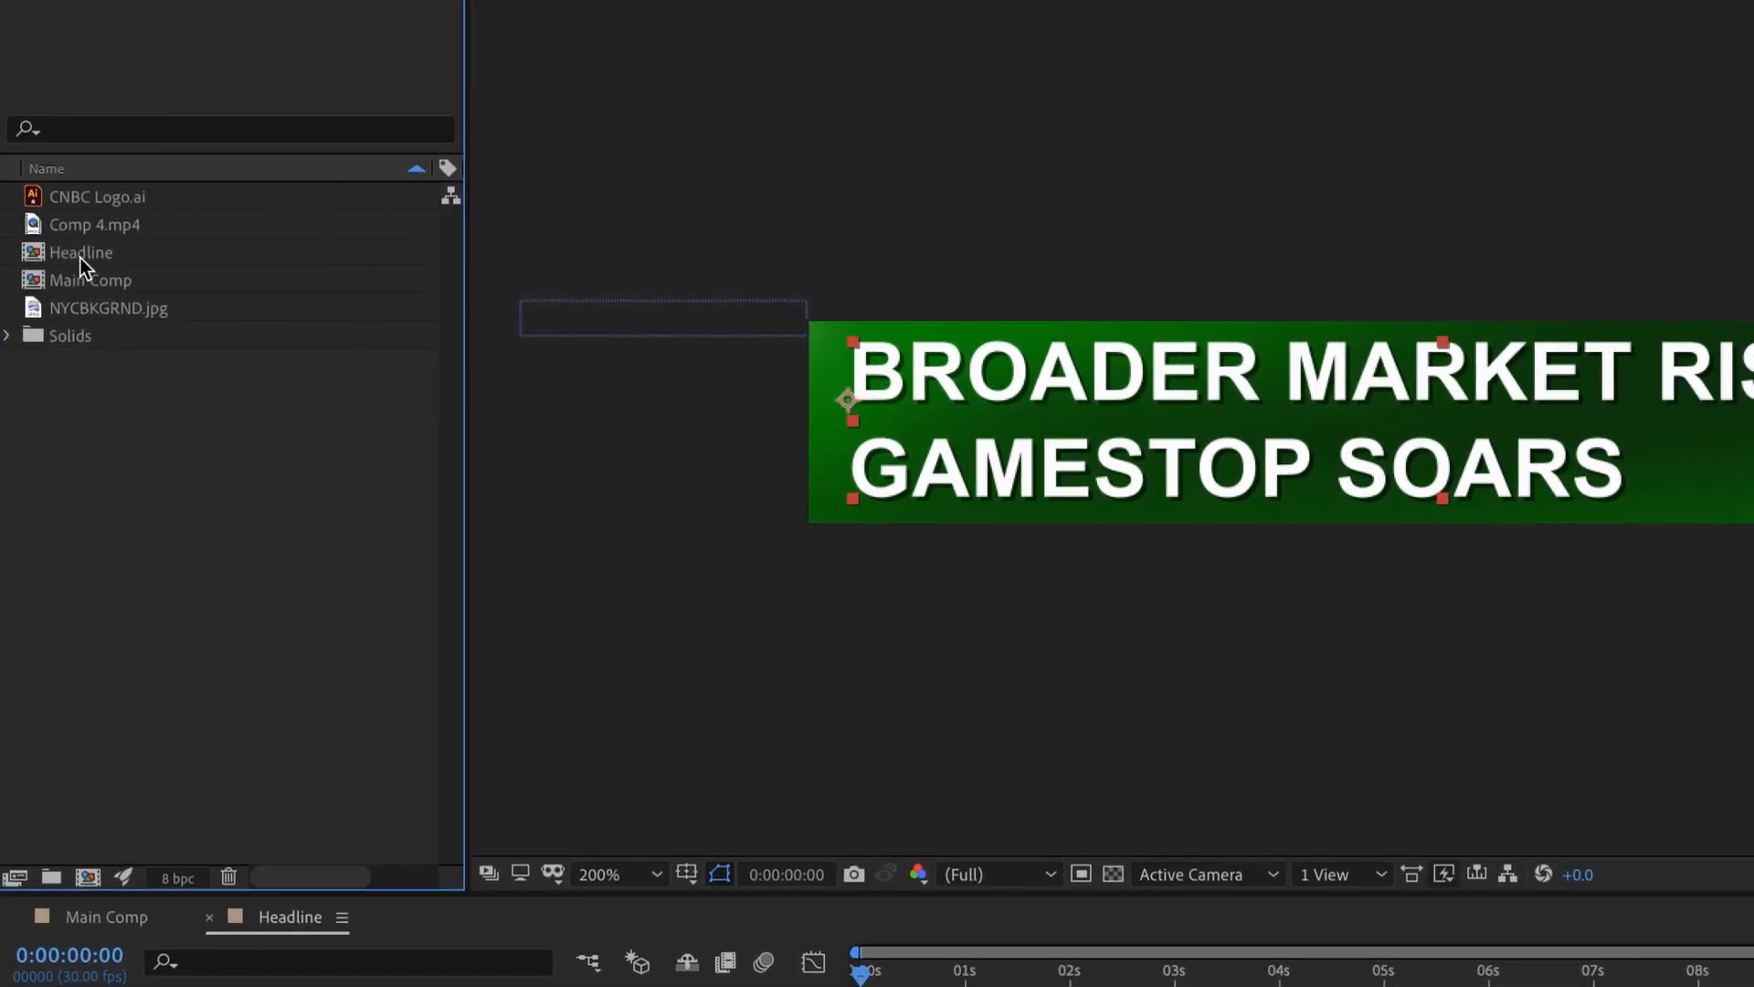
{"action": "left_click", "coordinate": [49, 257]}
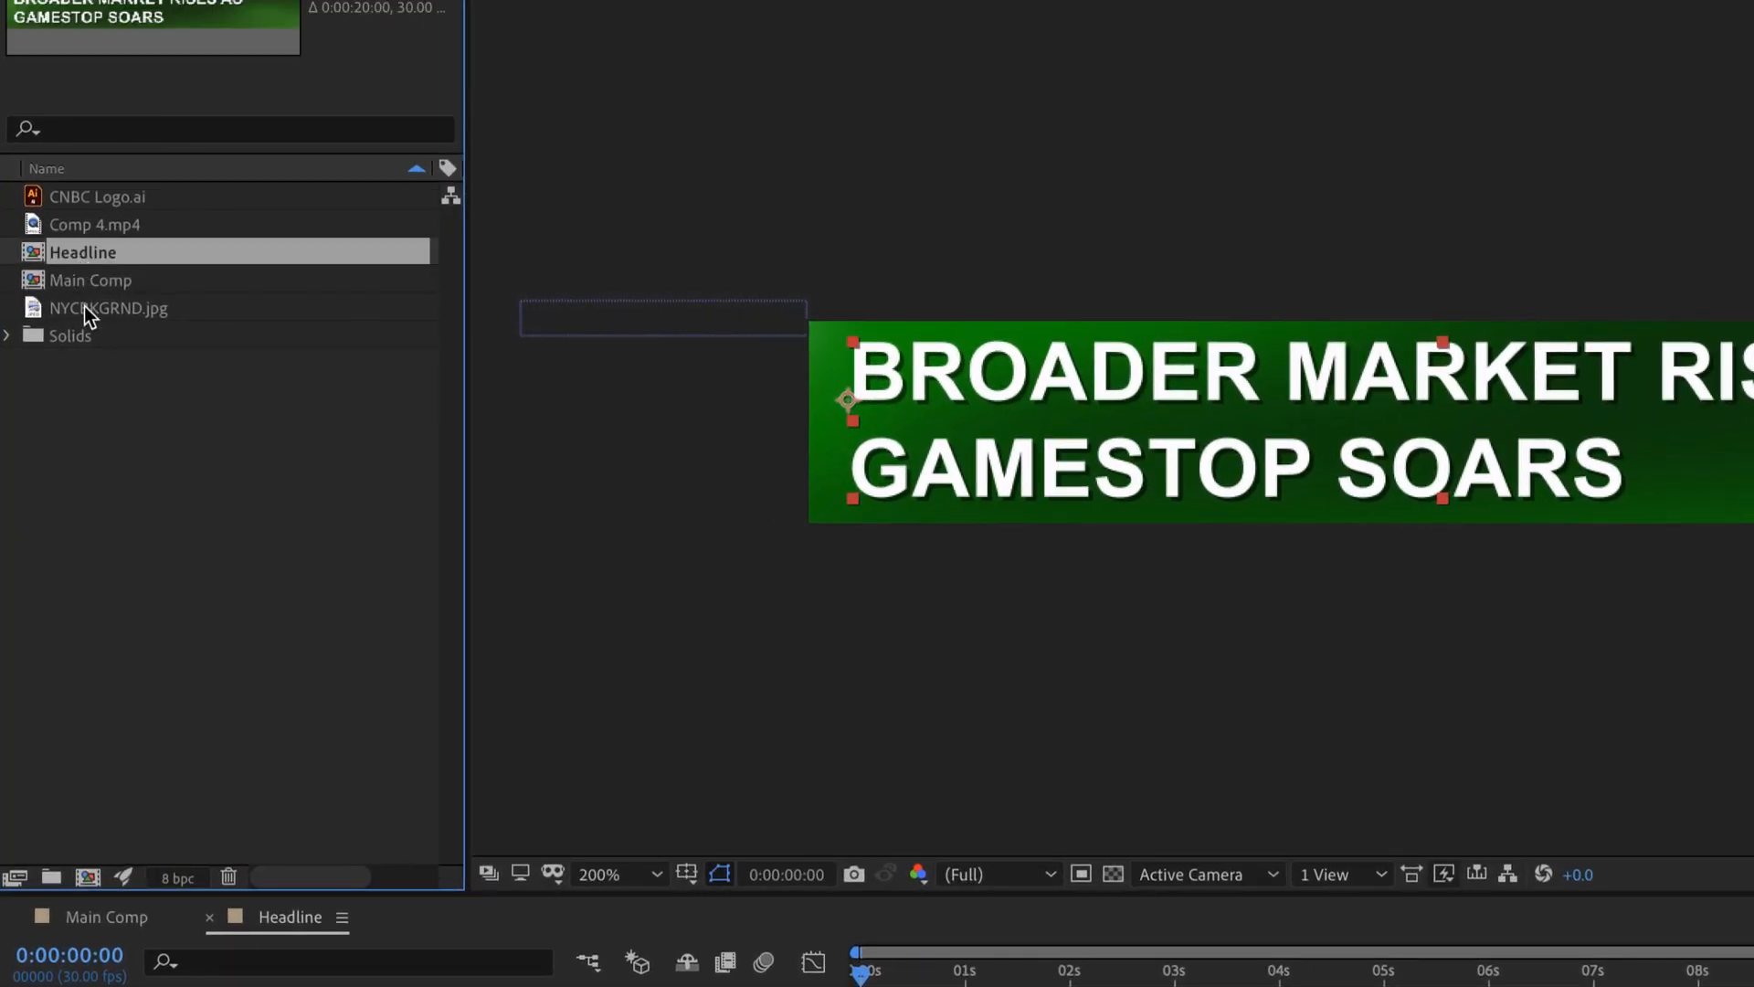
{"action": "key", "text": "super+d"}
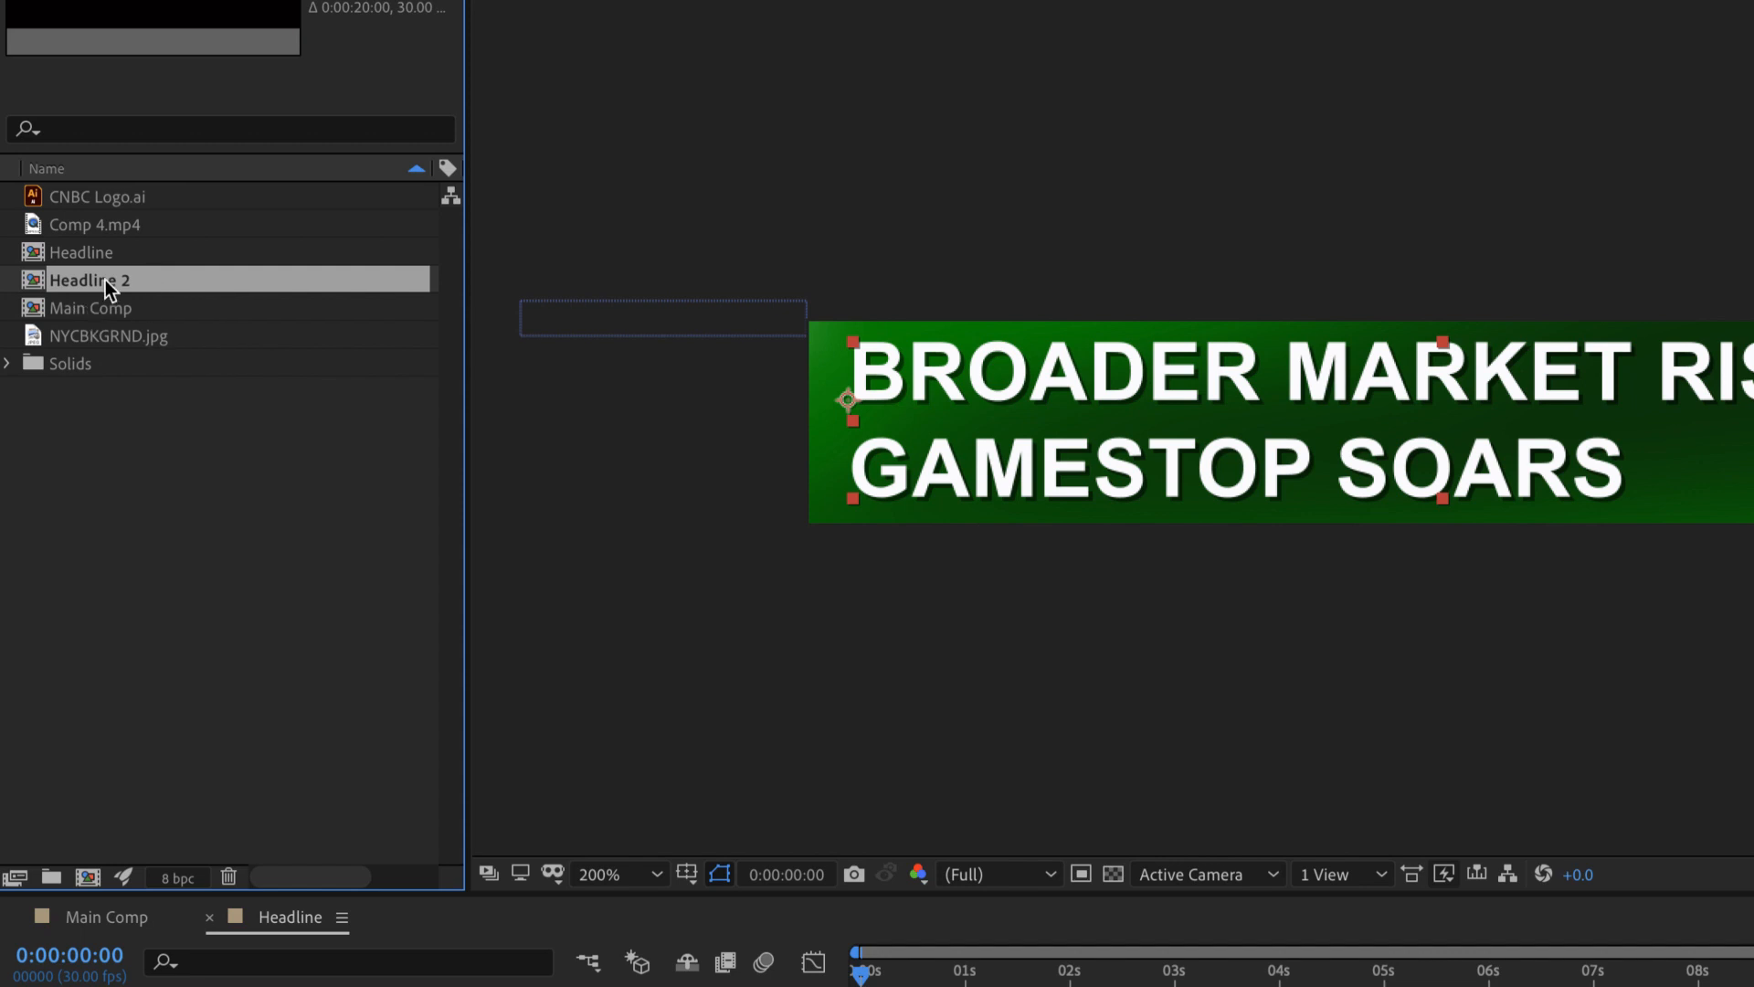
{"action": "key", "text": "Return"}
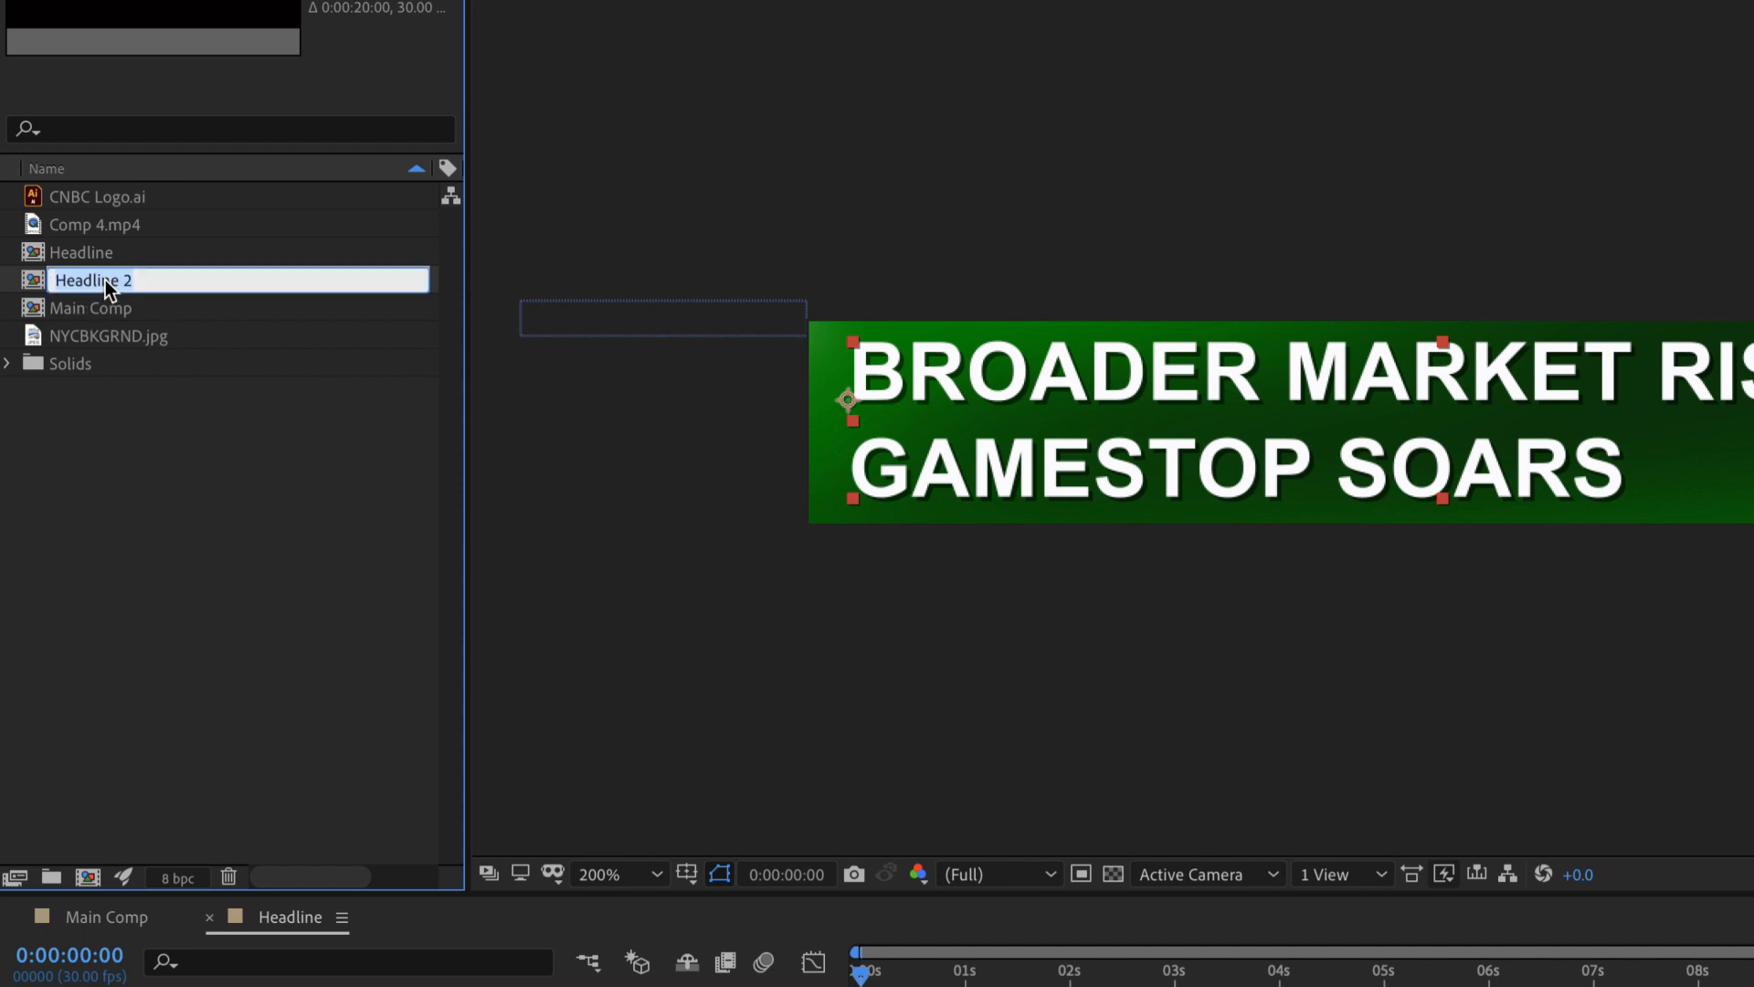
{"action": "type", "text": "Market Up"}
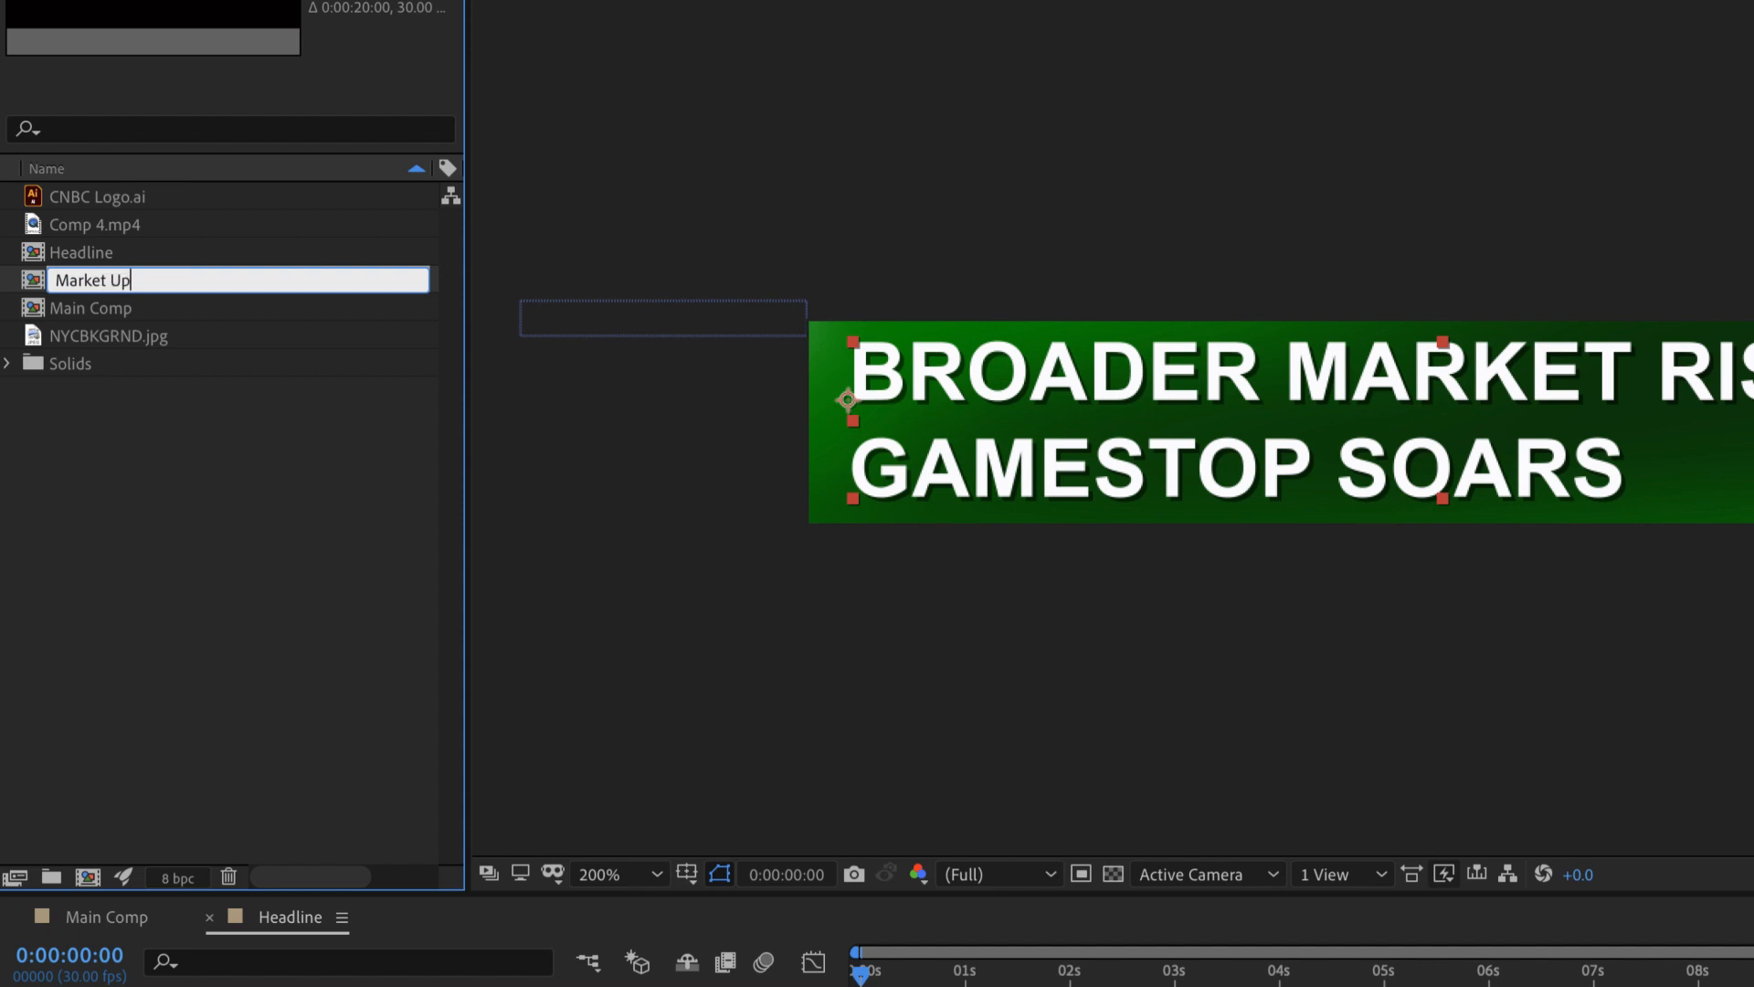
{"action": "key", "text": "Return"}
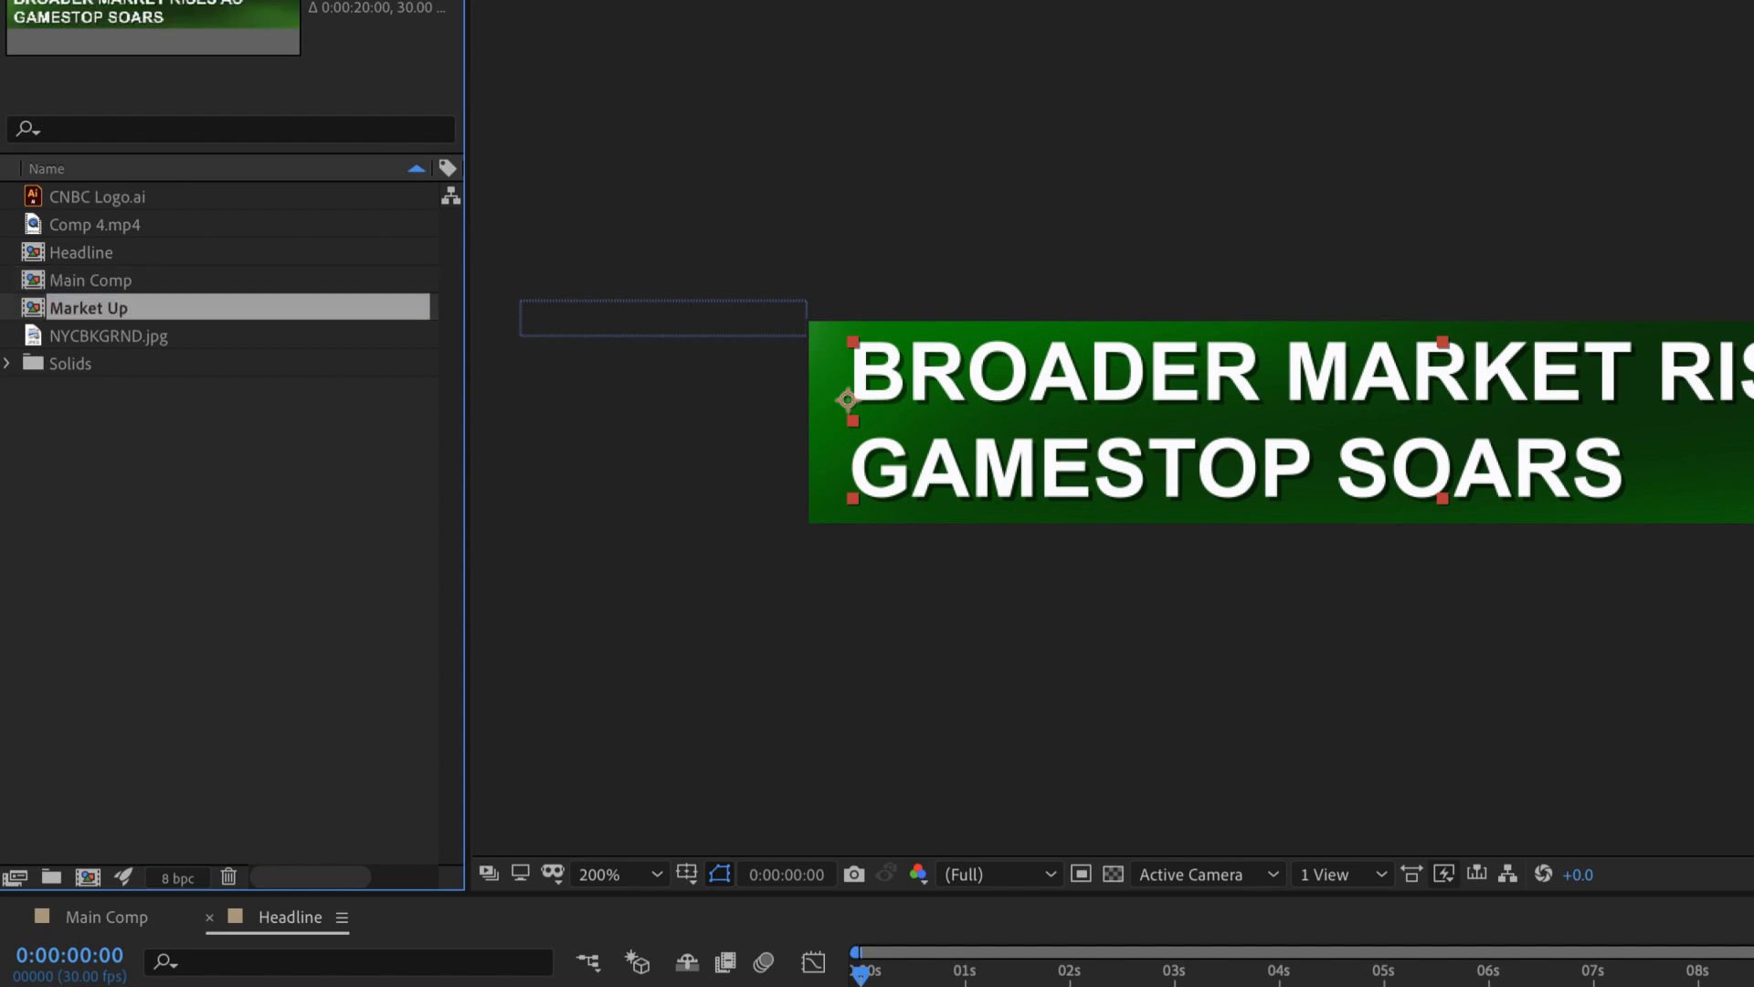
Step: Set the Market Up composition's width to 252 px in its composition settings
{"action": "right_click", "coordinate": [84, 316]}
{"action": "left_click", "coordinate": [239, 330]}
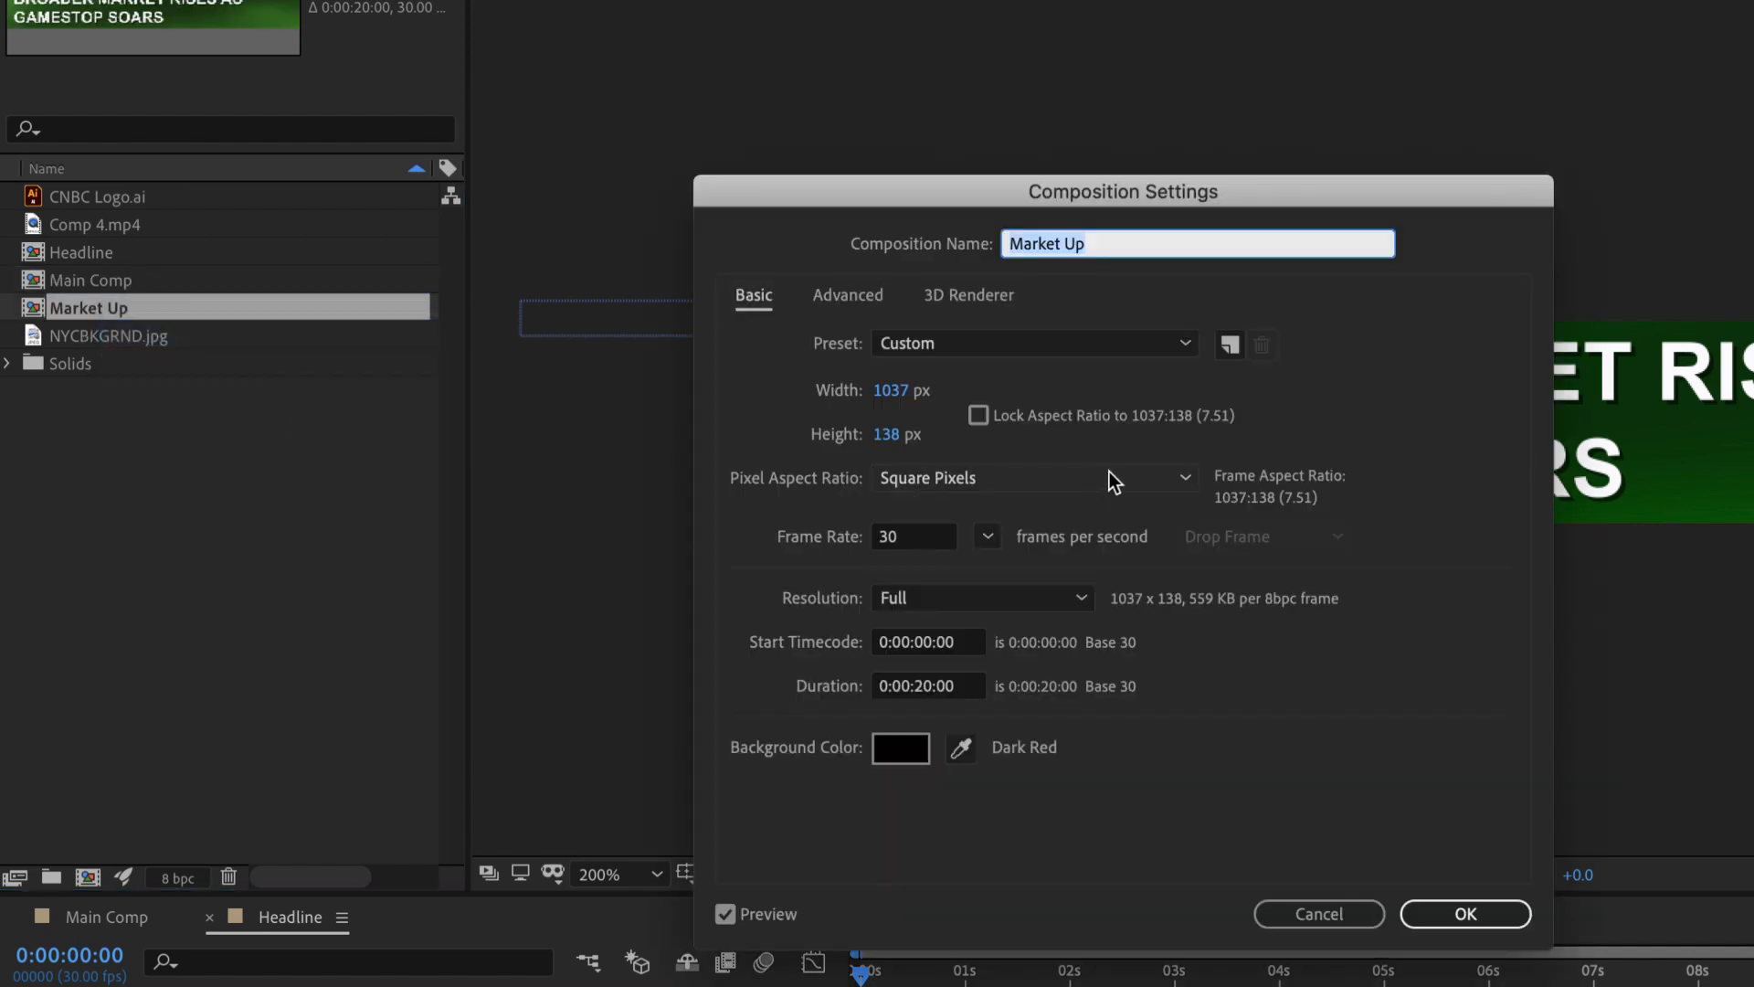
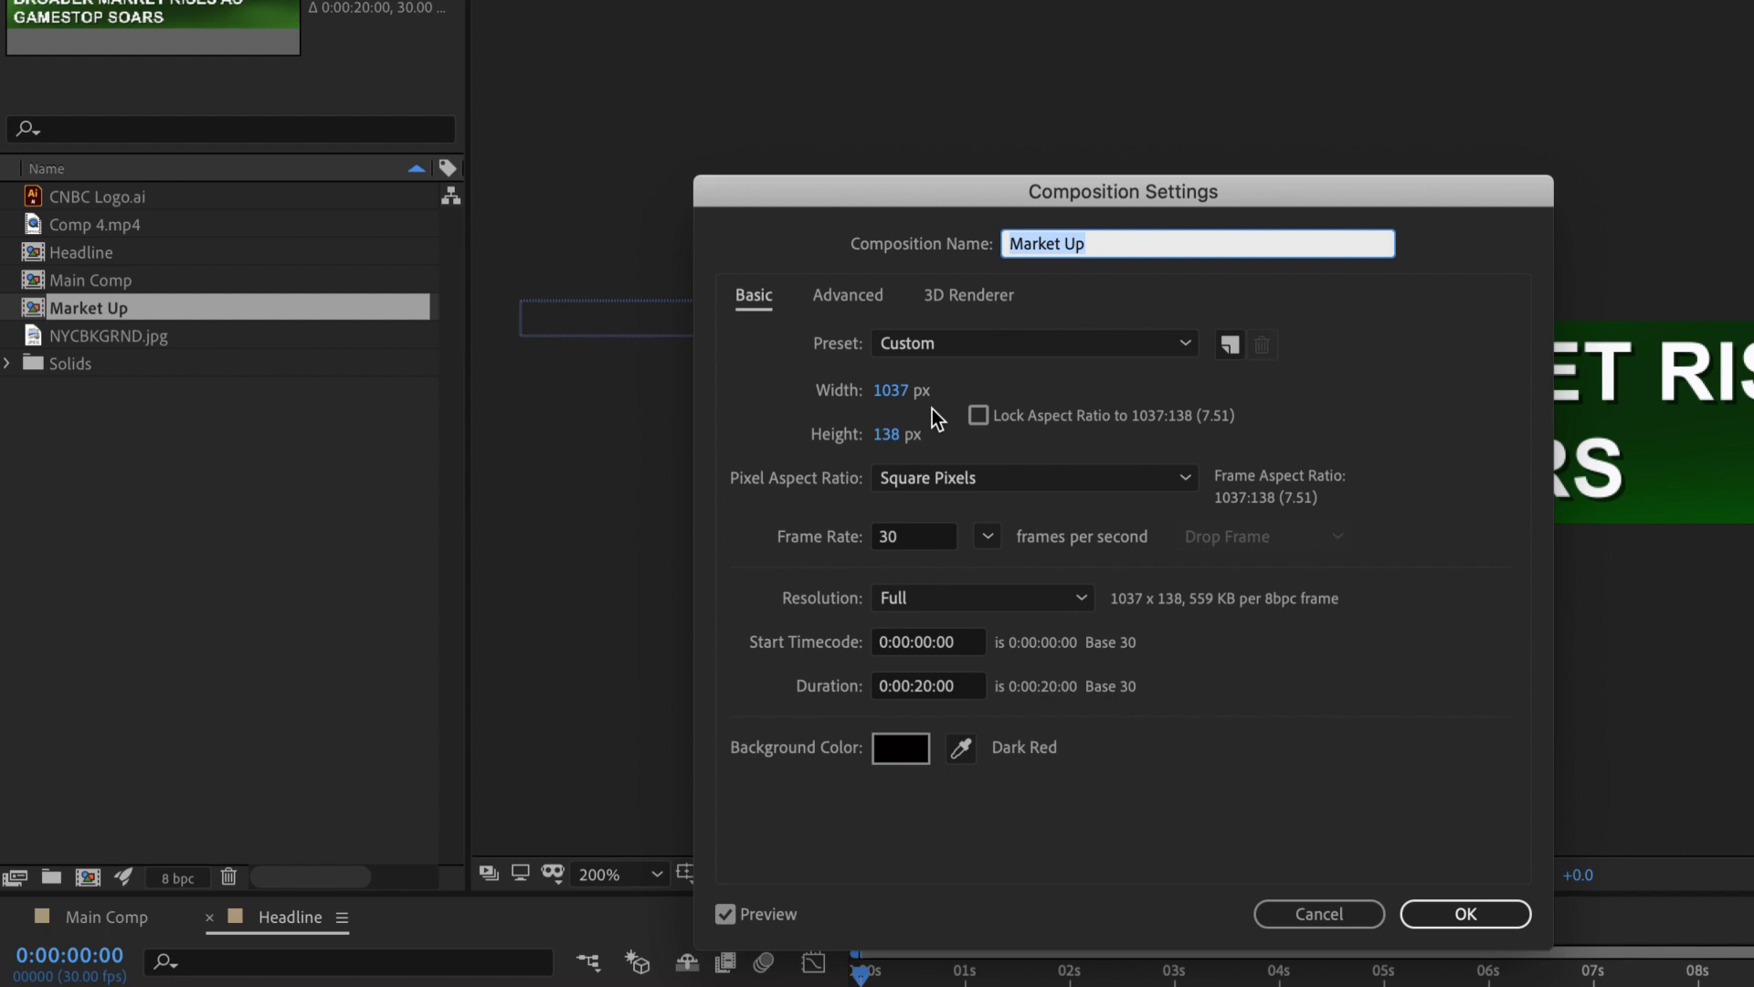
{"action": "left_click", "coordinate": [888, 393]}
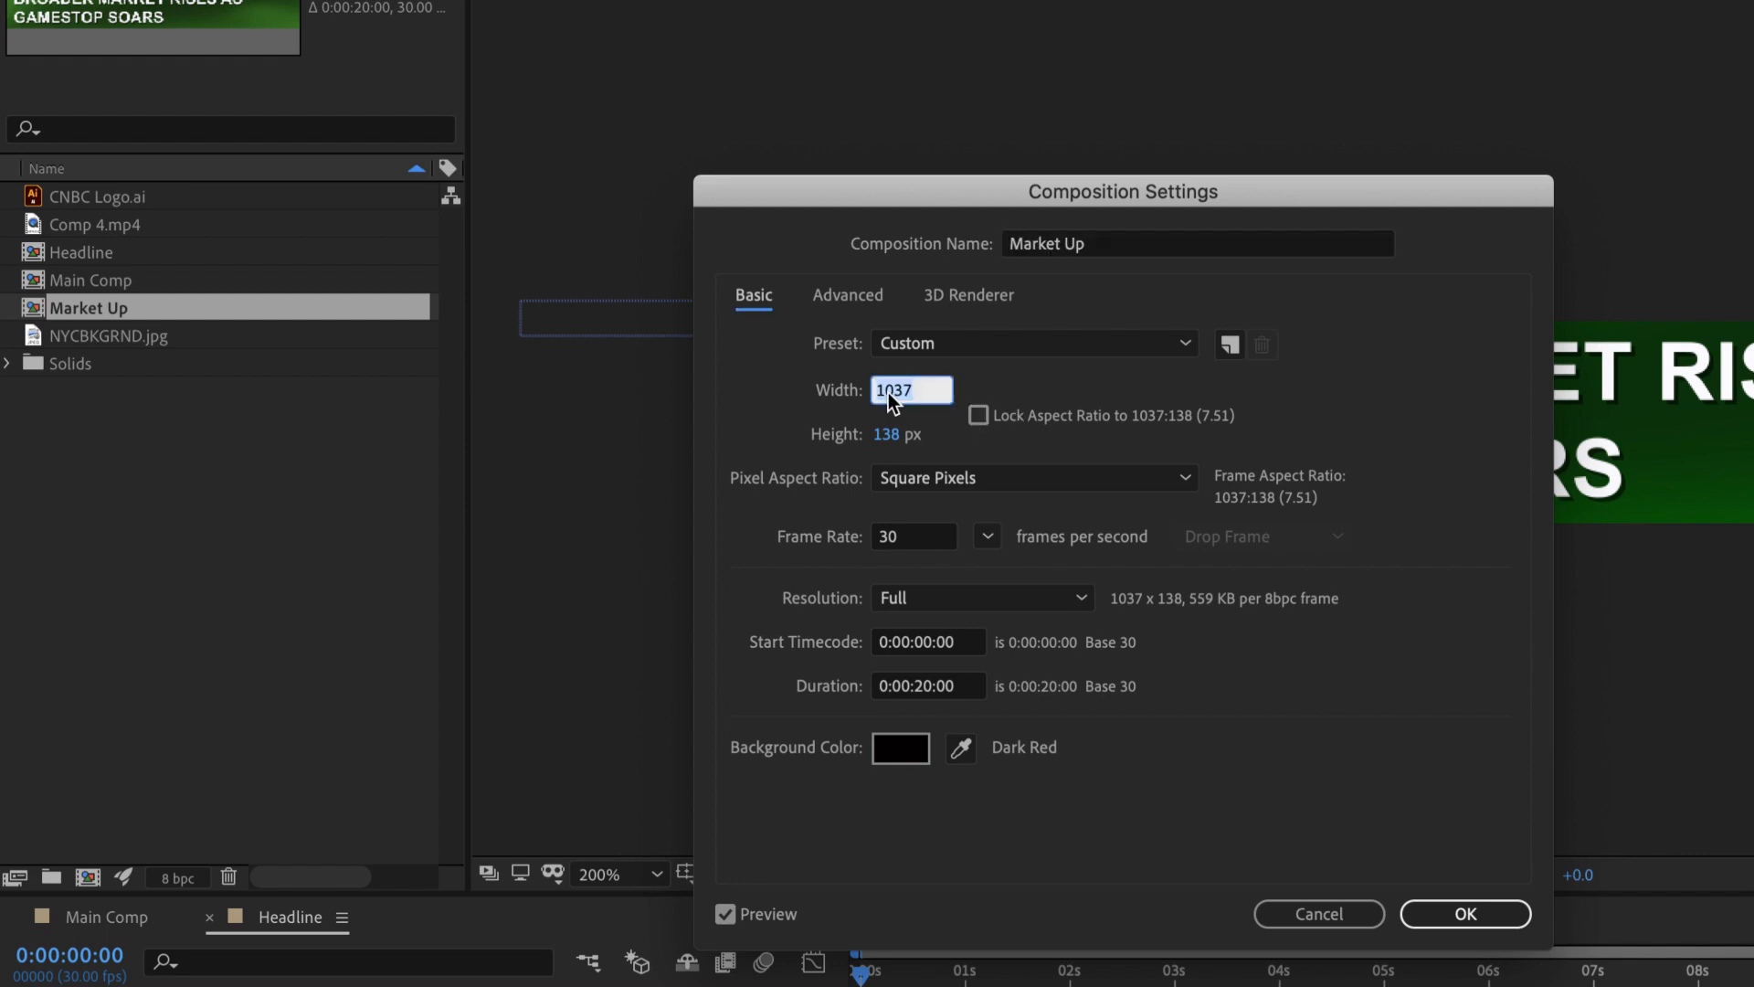
{"action": "type", "text": "252"}
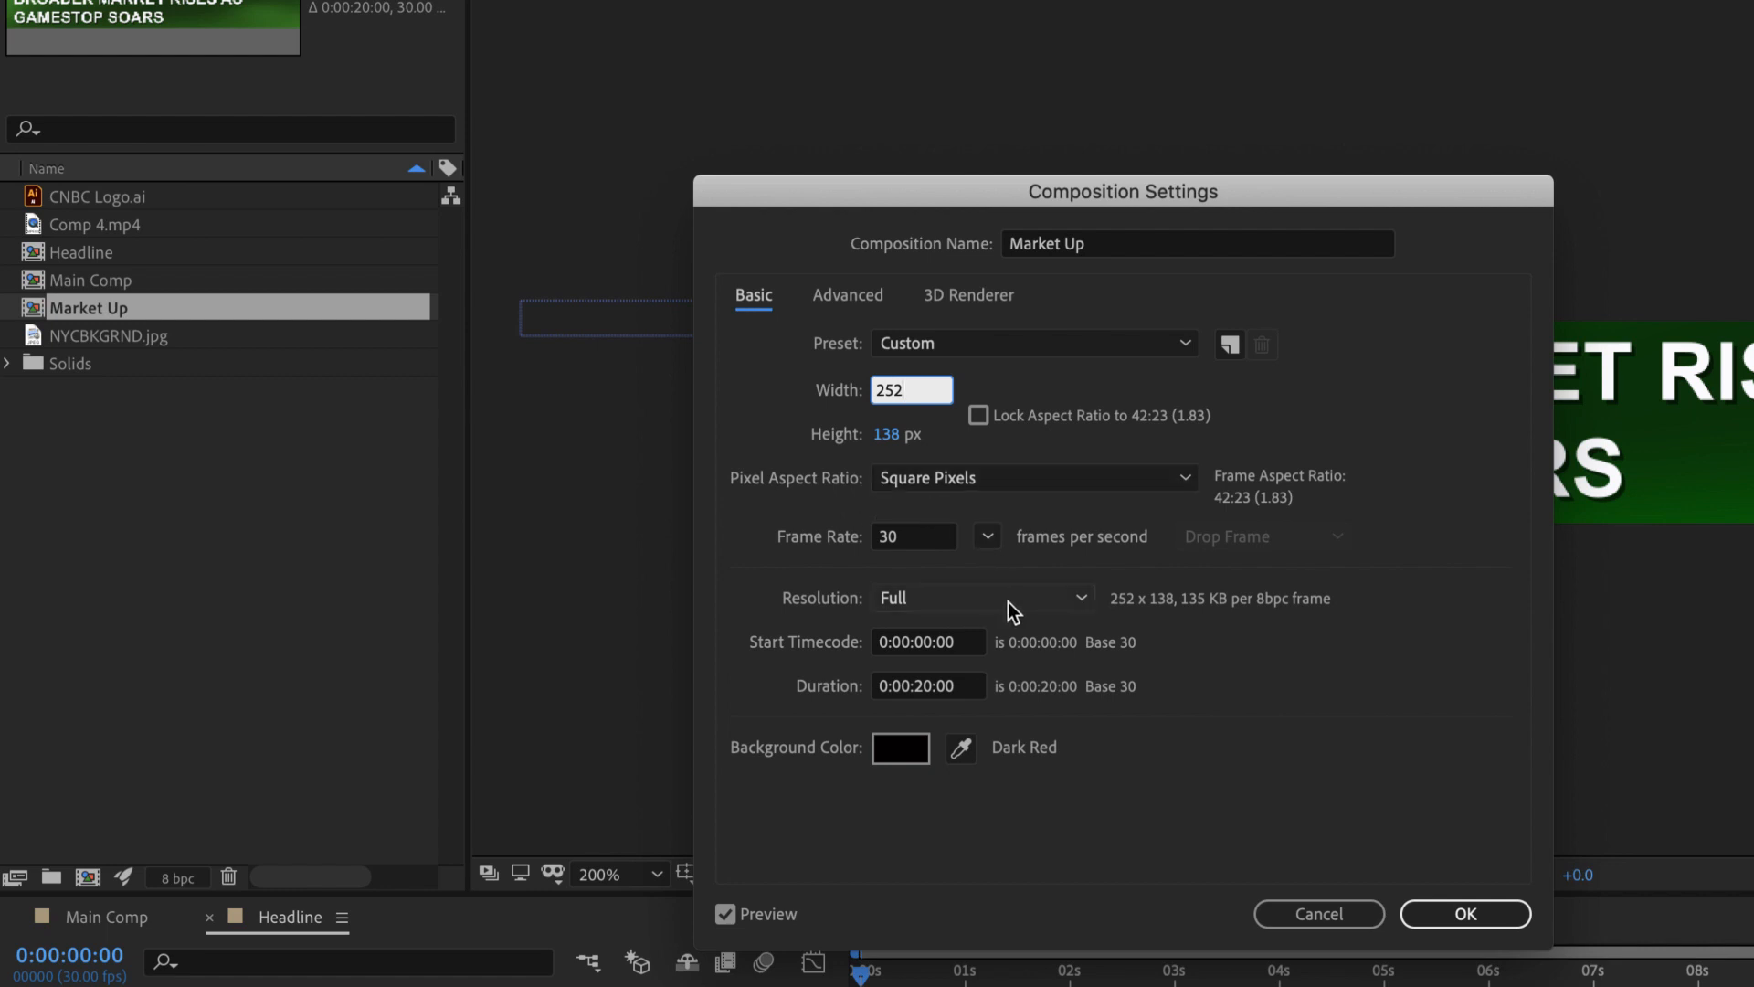
{"action": "left_click", "coordinate": [1436, 911]}
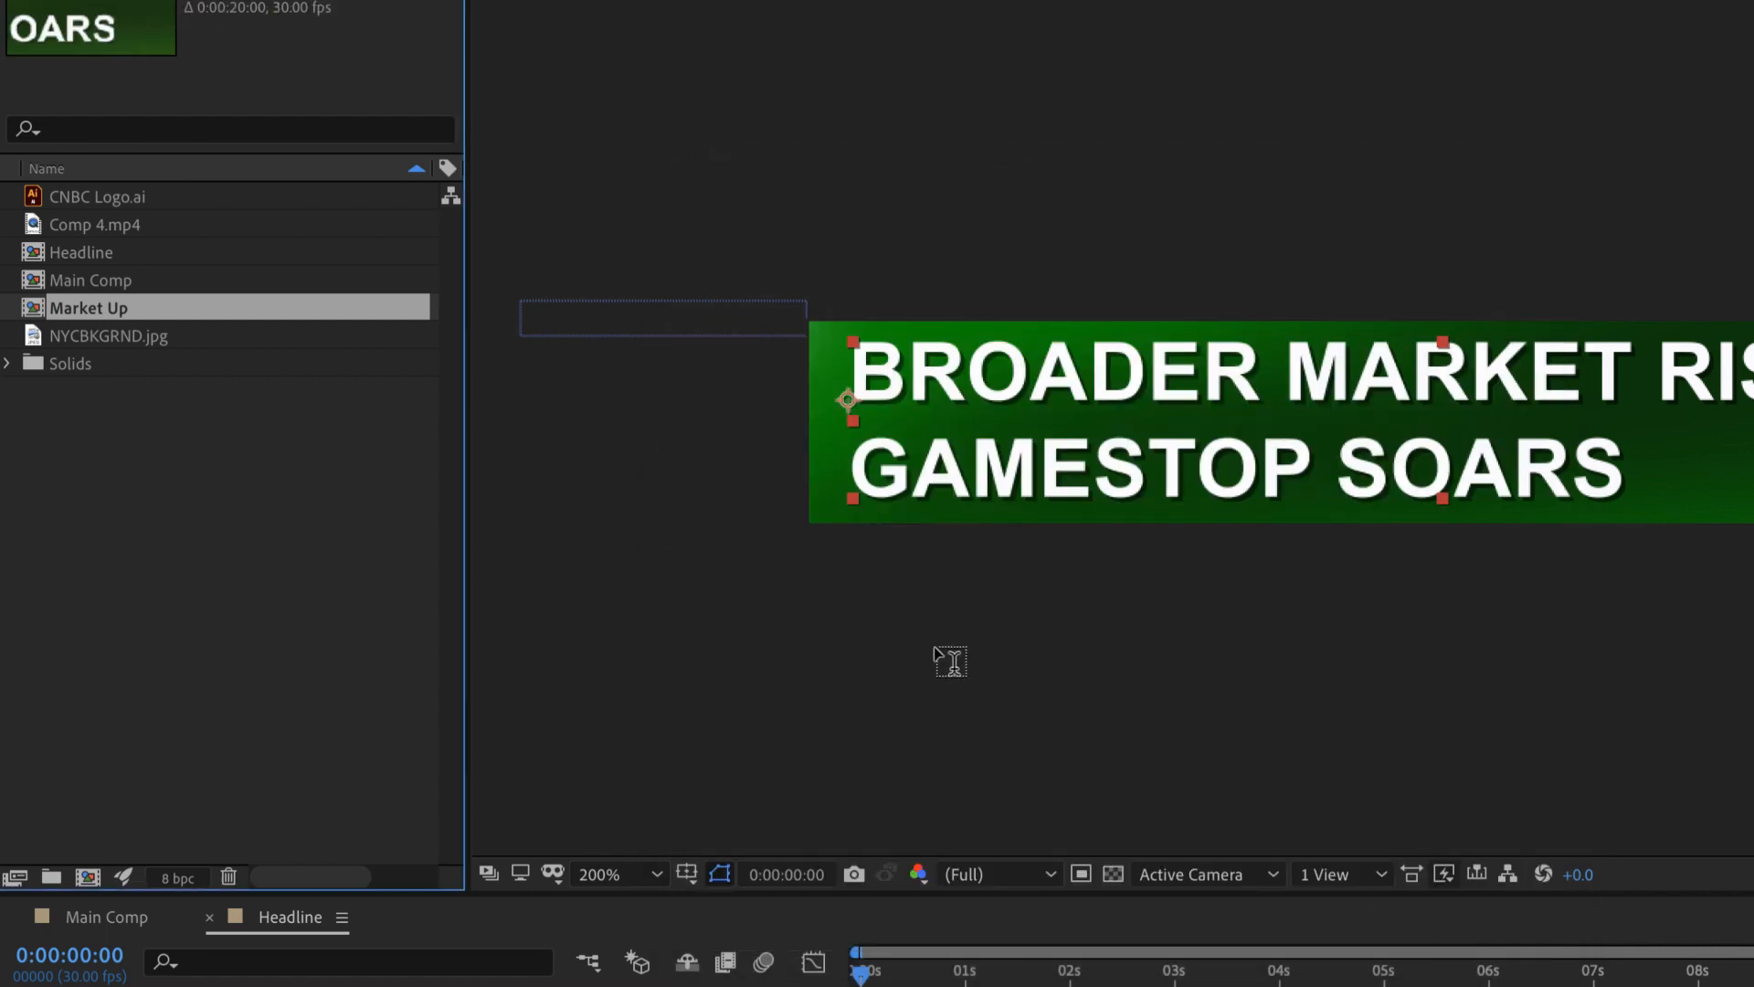
Step: Open the Market Up composition and delete its "BROADER MARKET RISES AS GAMESTOP SOARS" text layer
{"action": "double_click", "coordinate": [75, 305]}
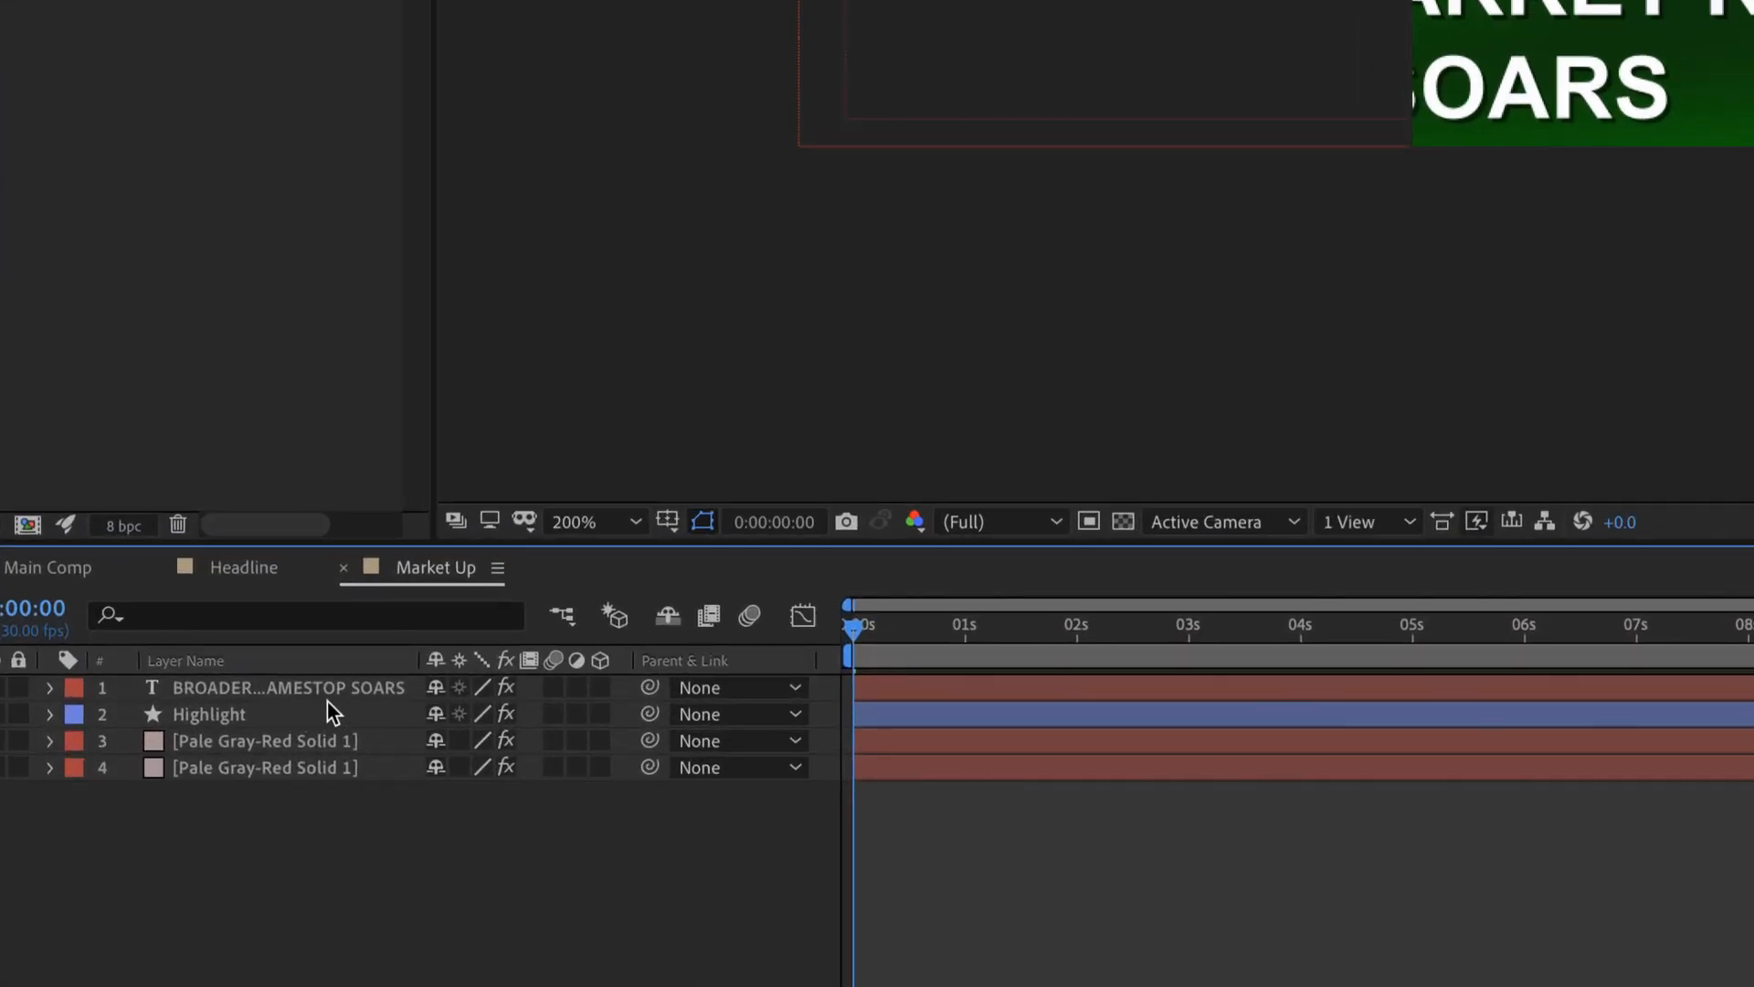
{"action": "left_click", "coordinate": [245, 687]}
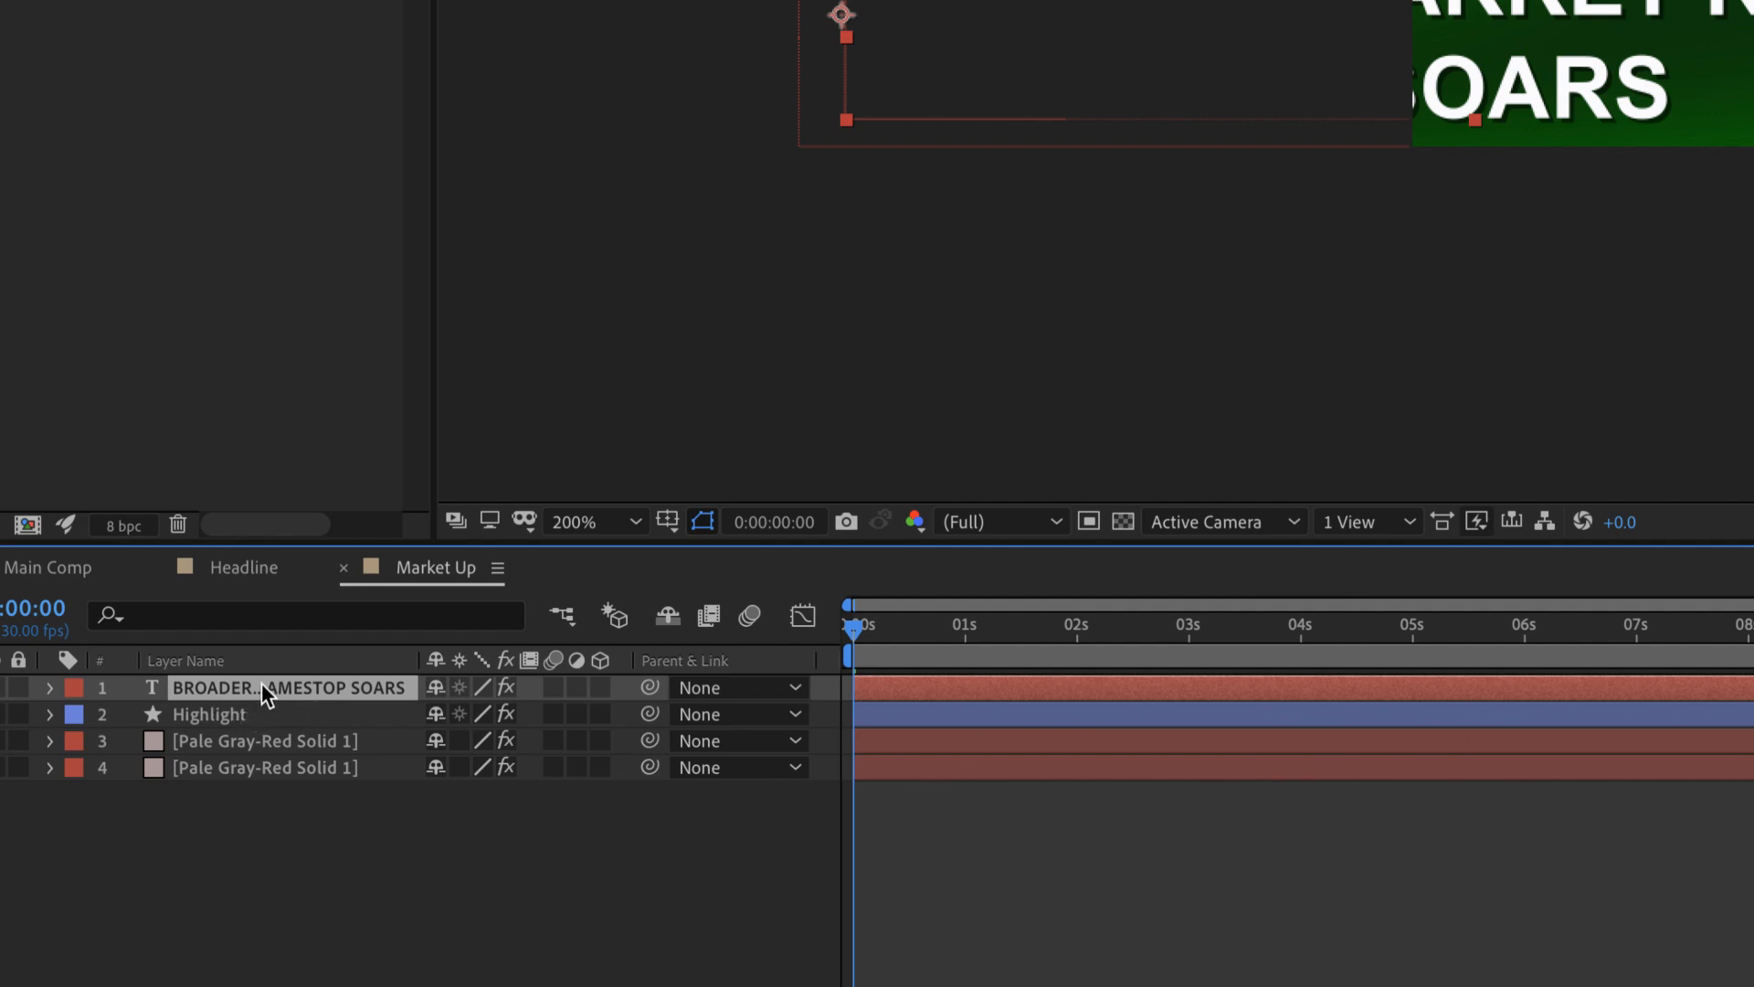
{"action": "key", "text": "Delete"}
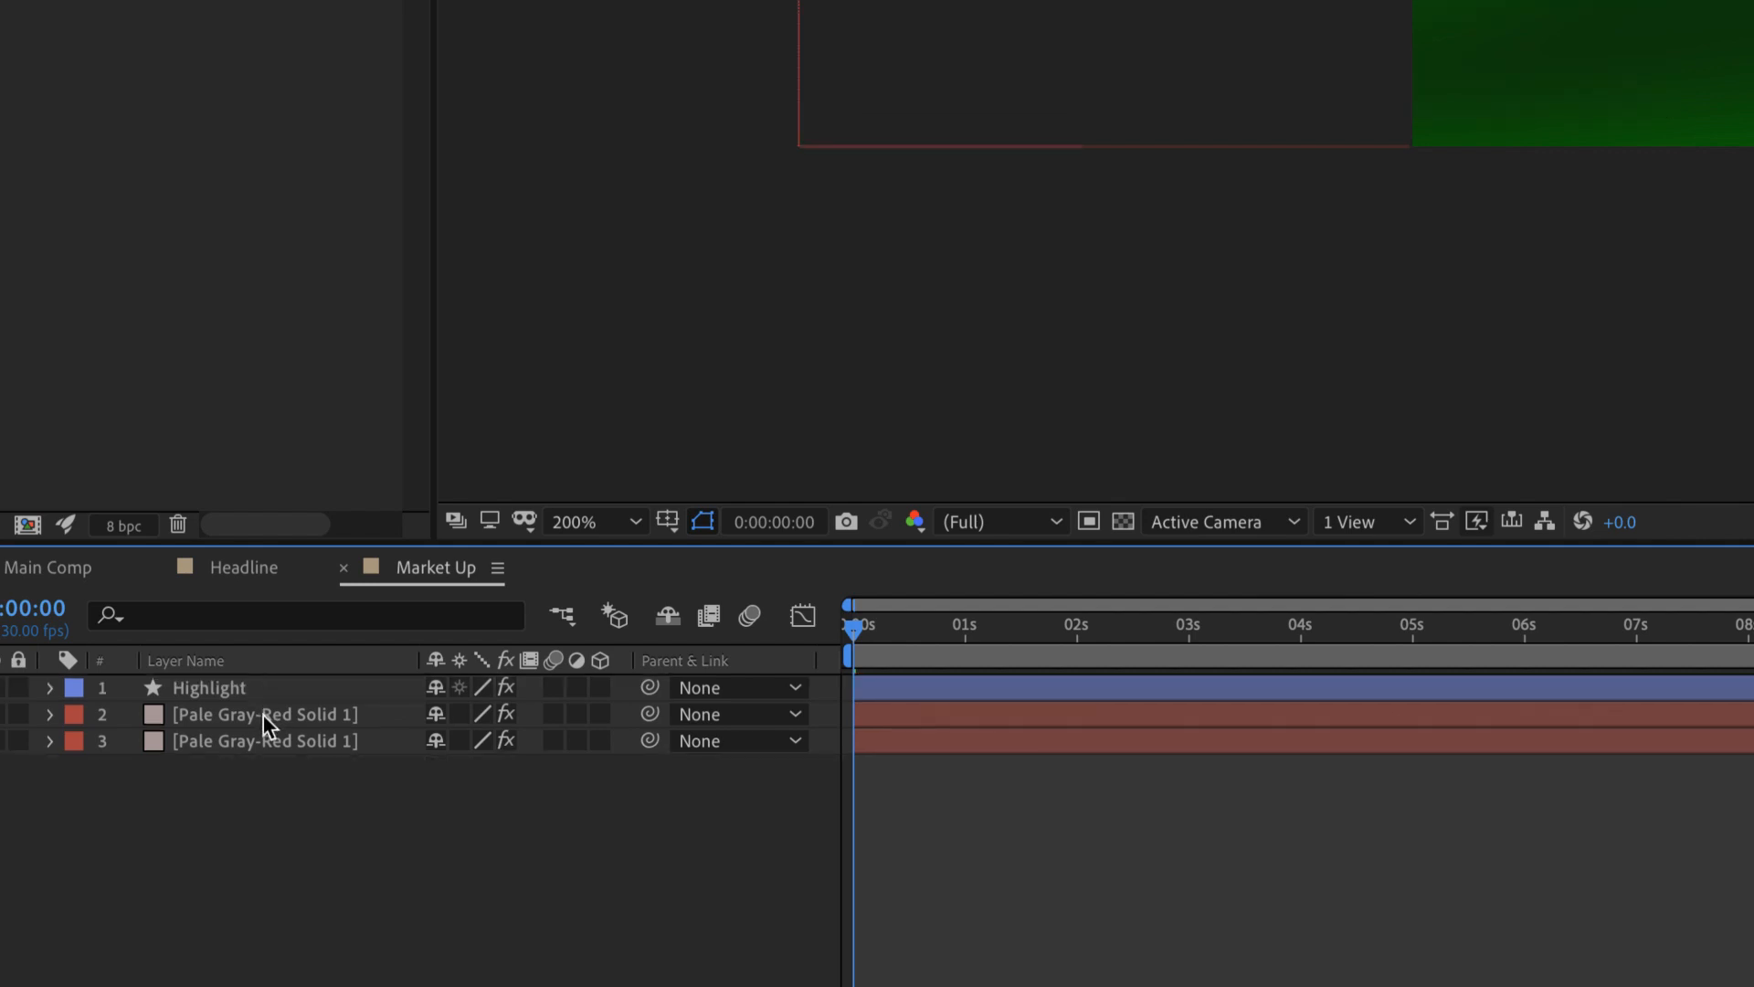
Step: Preview the animated green background of Market Up and return the playhead to the start
{"action": "key", "text": "space"}
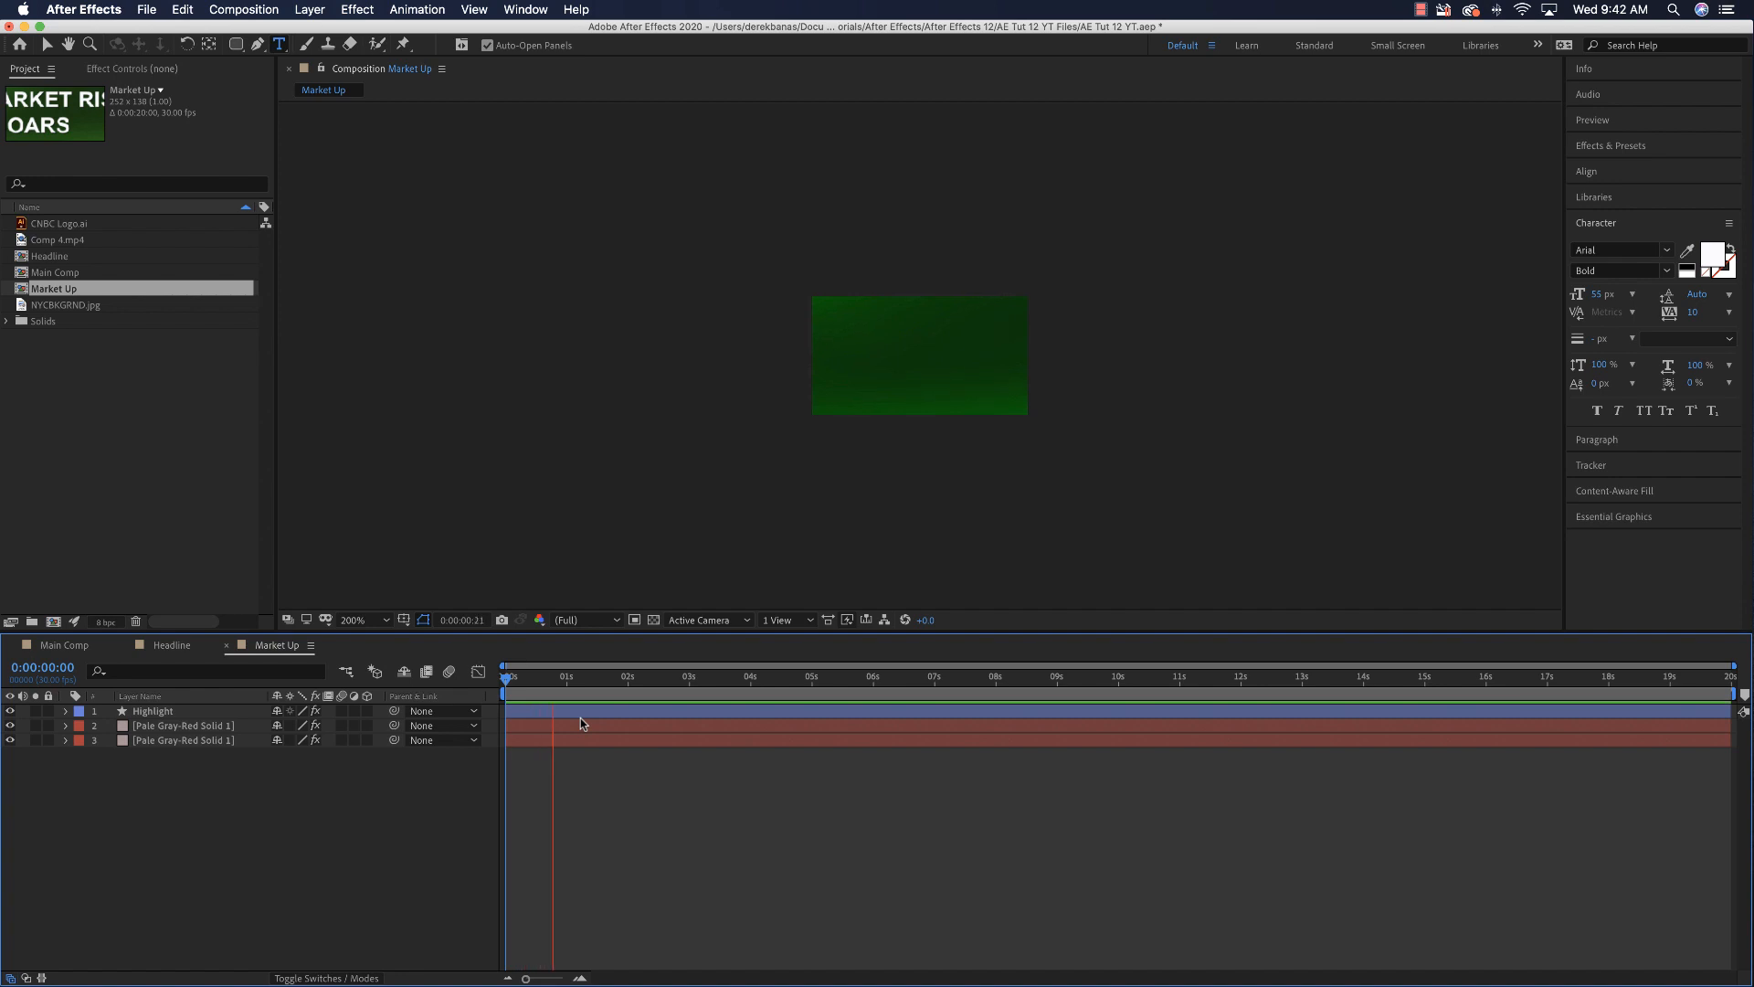
{"action": "key", "text": "space"}
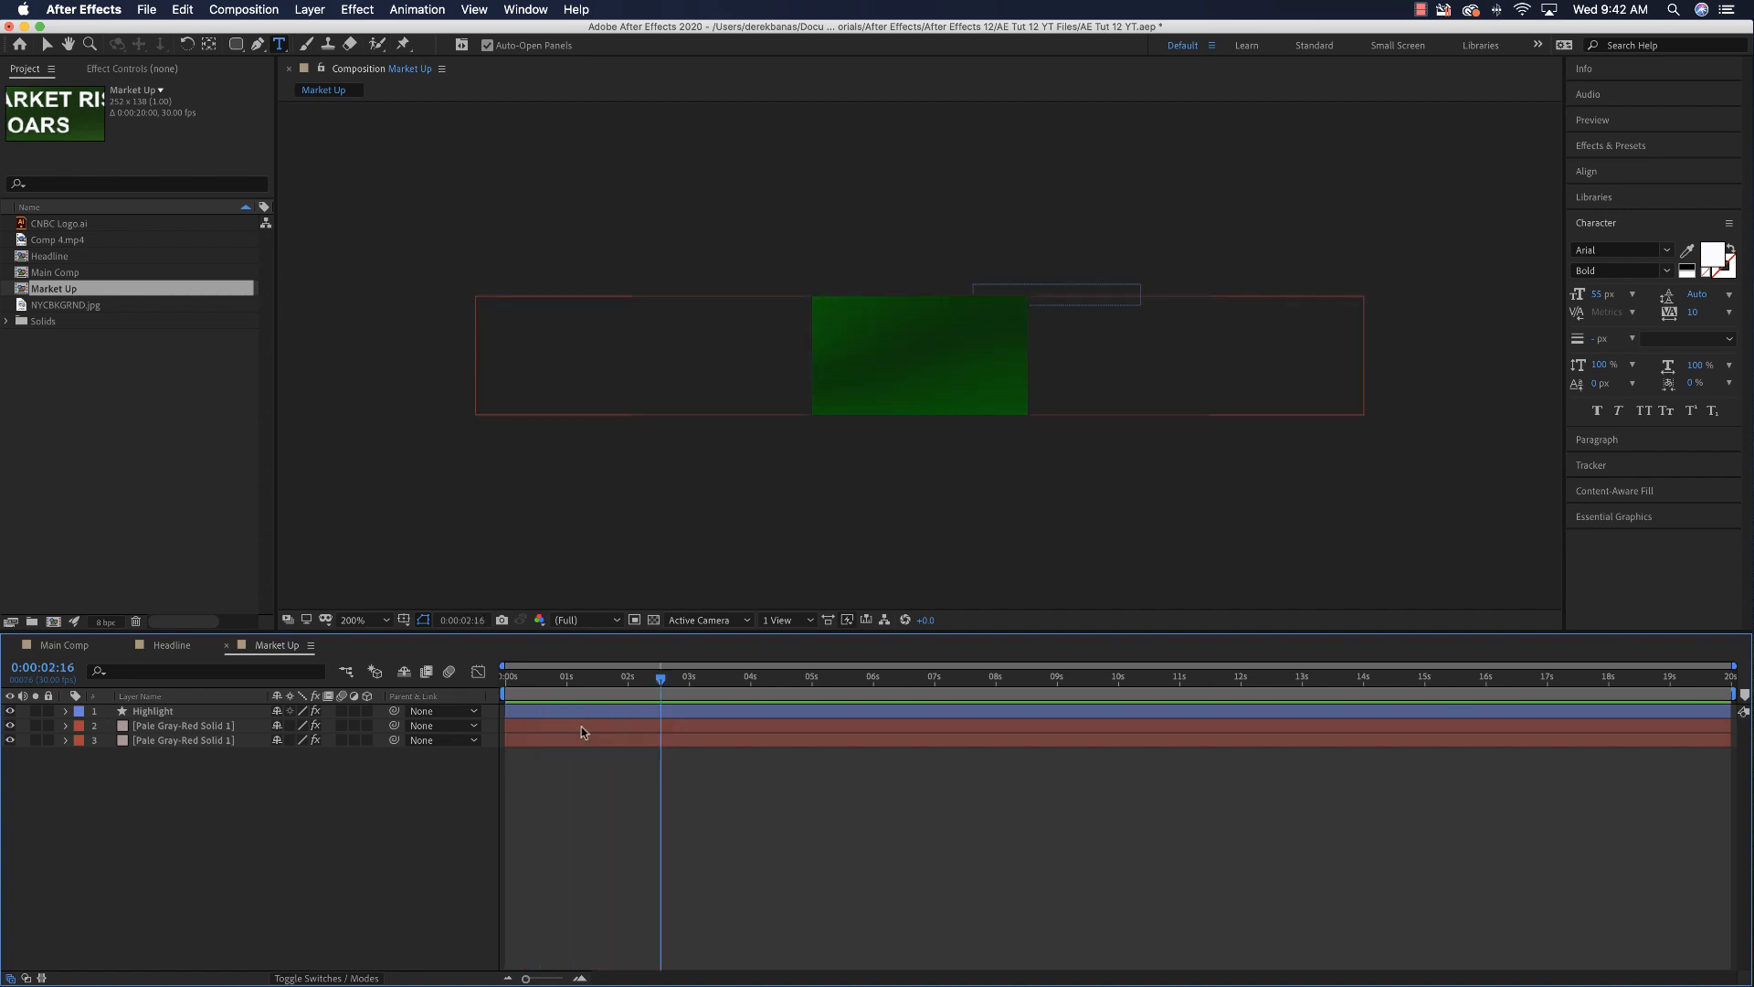
{"action": "key", "text": "Home"}
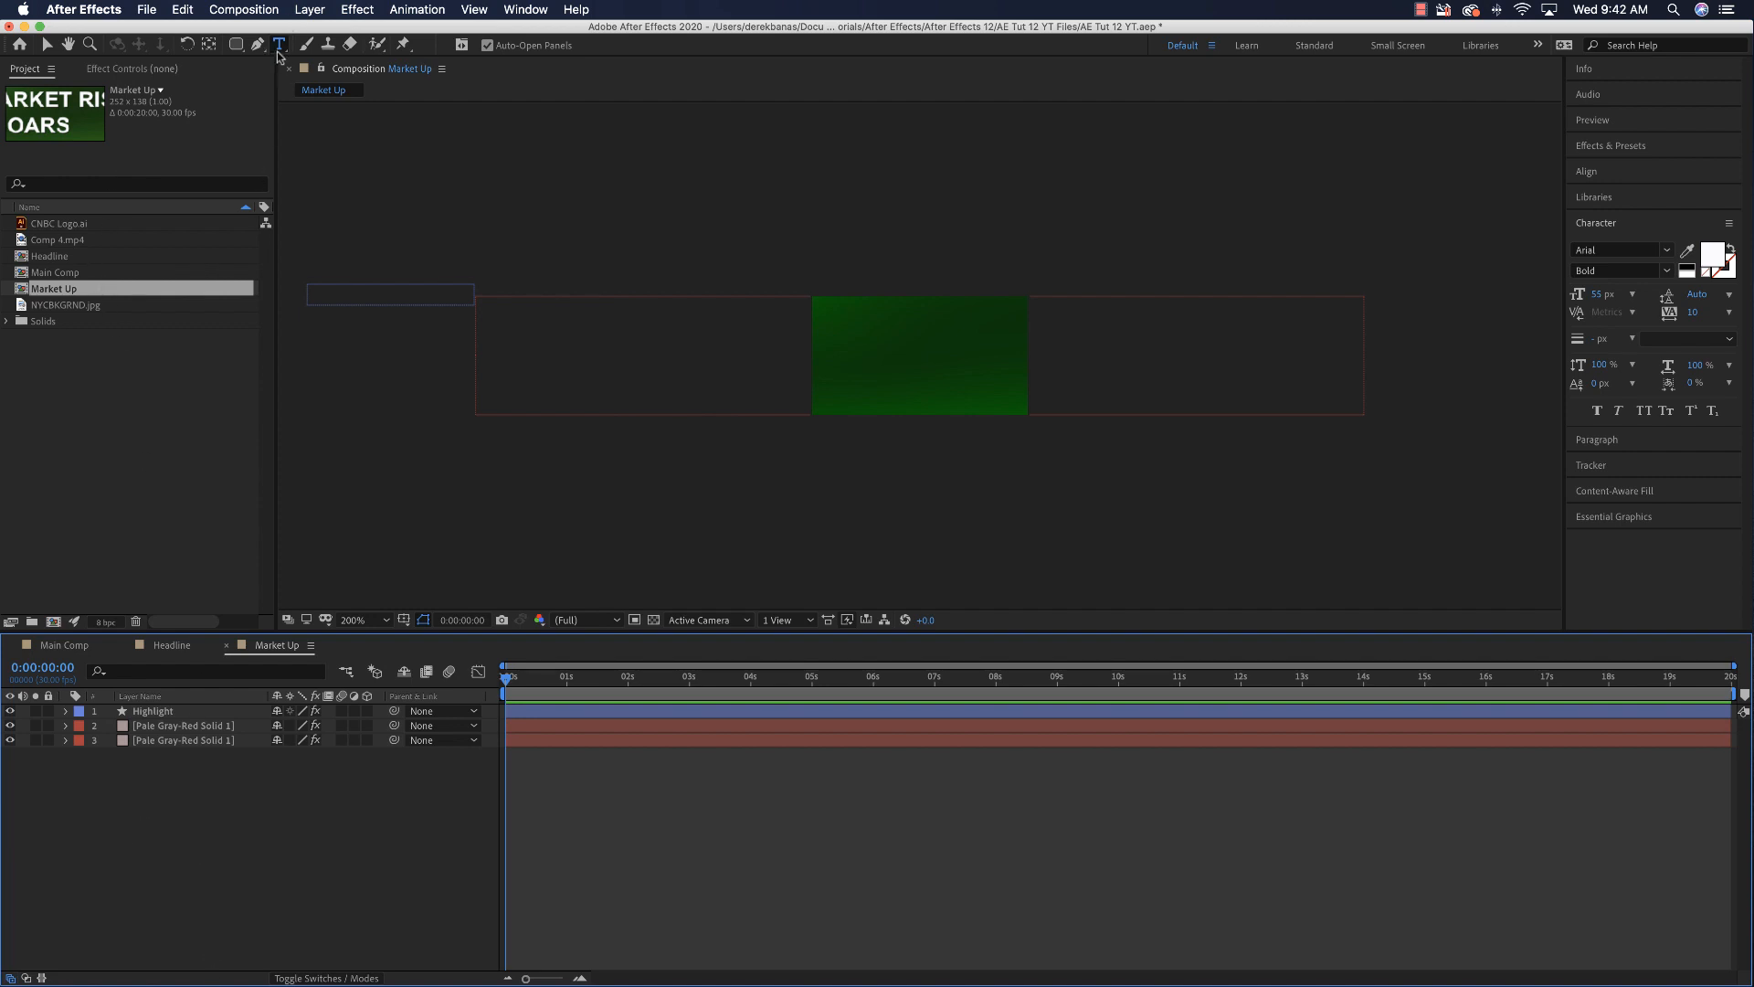
Step: Start a new text layer with the Type tool near the upper-left corner of the Market Up green background
{"action": "left_click", "coordinate": [821, 308]}
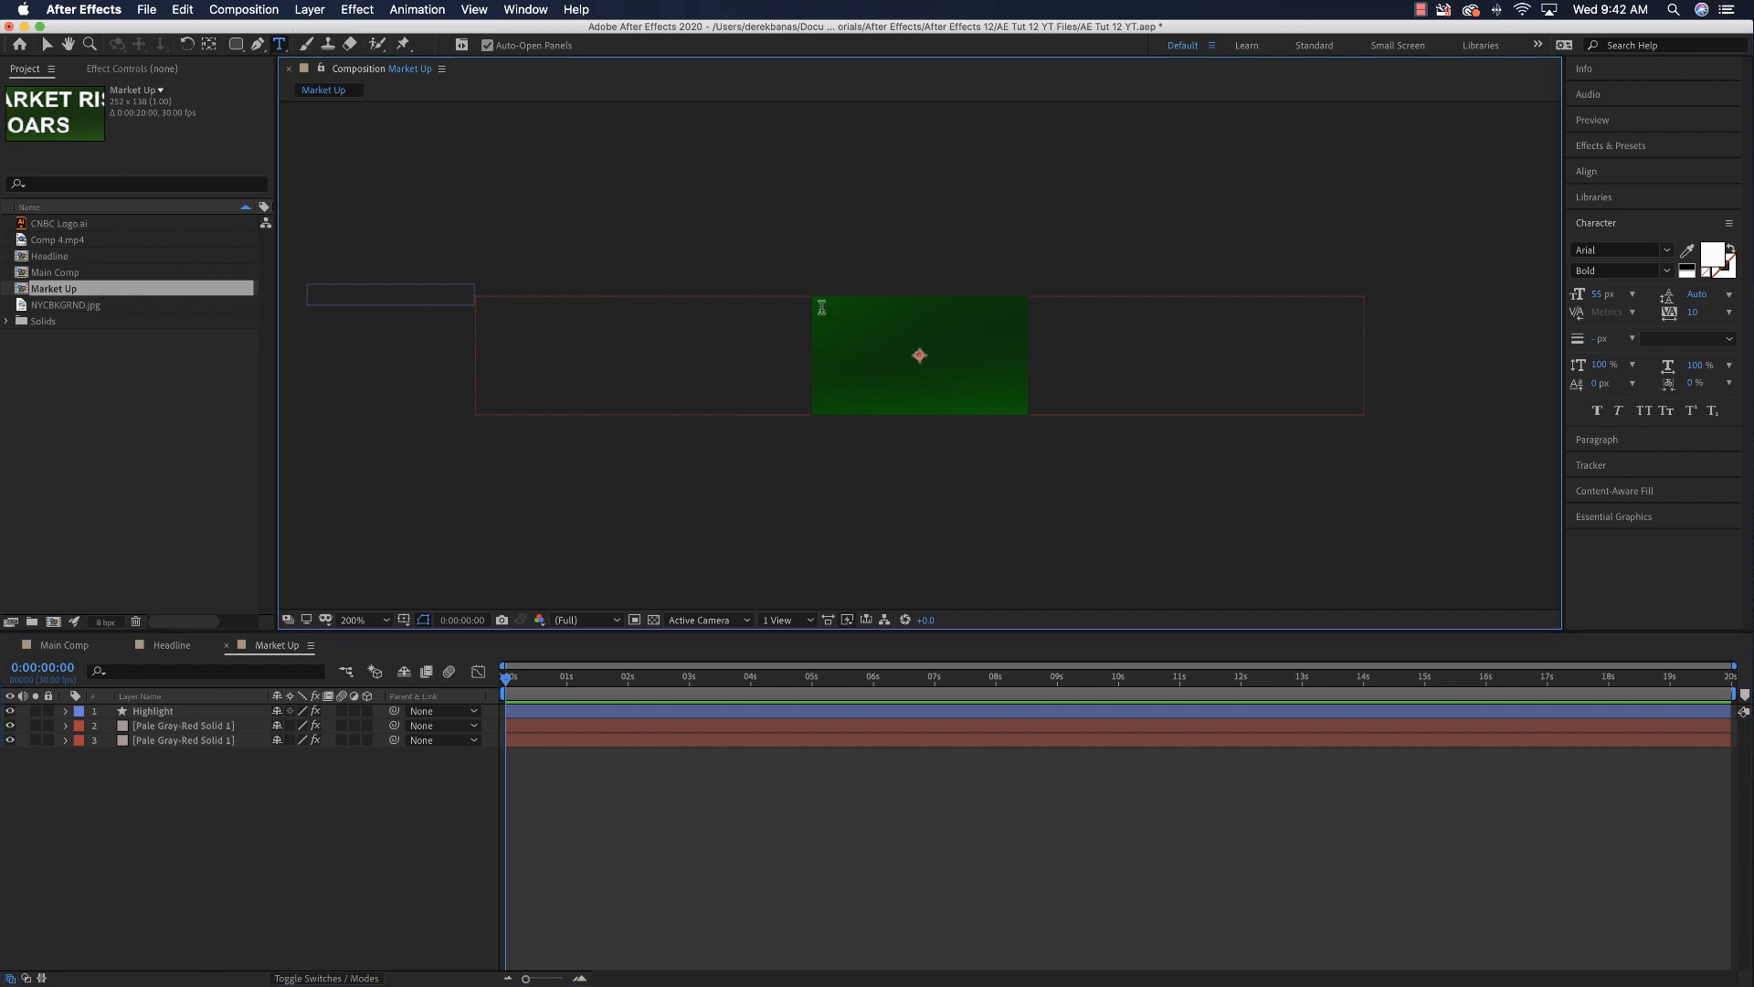
{"action": "left_click", "coordinate": [822, 308]}
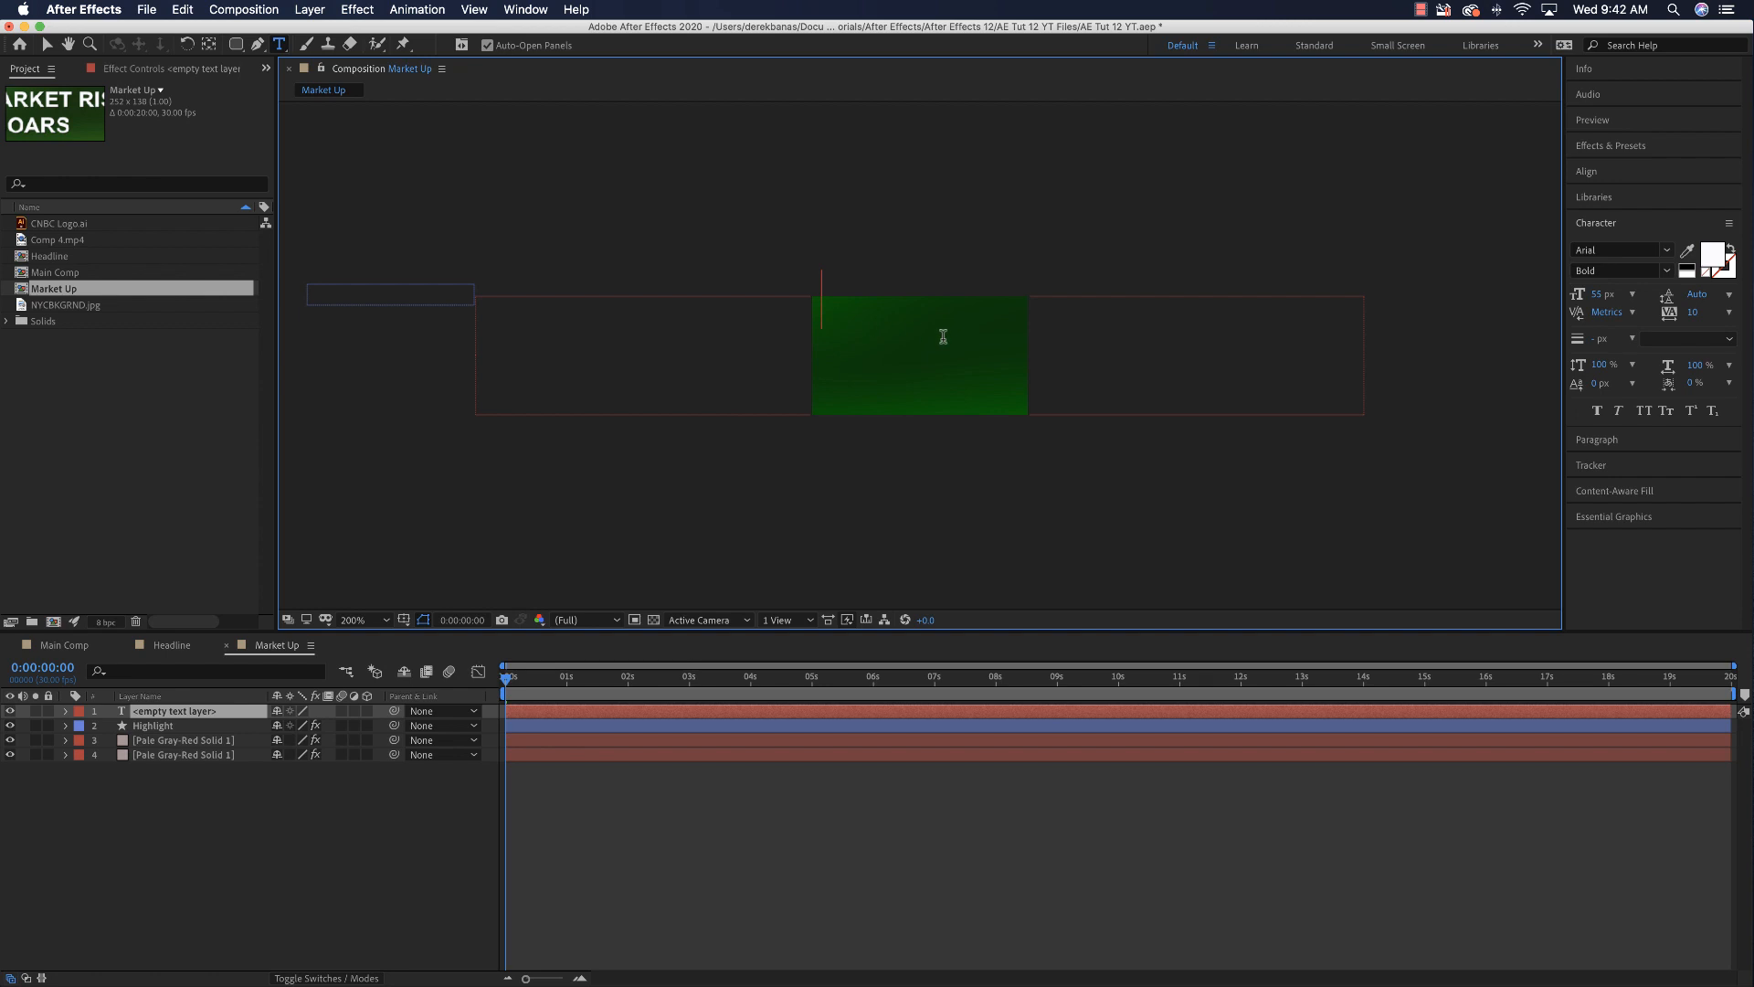
Step: Enter MARKET RALLY as two lines in the new text layer and position it inside the green box
{"action": "type", "text": "MARKET"}
{"action": "key", "text": "Return"}
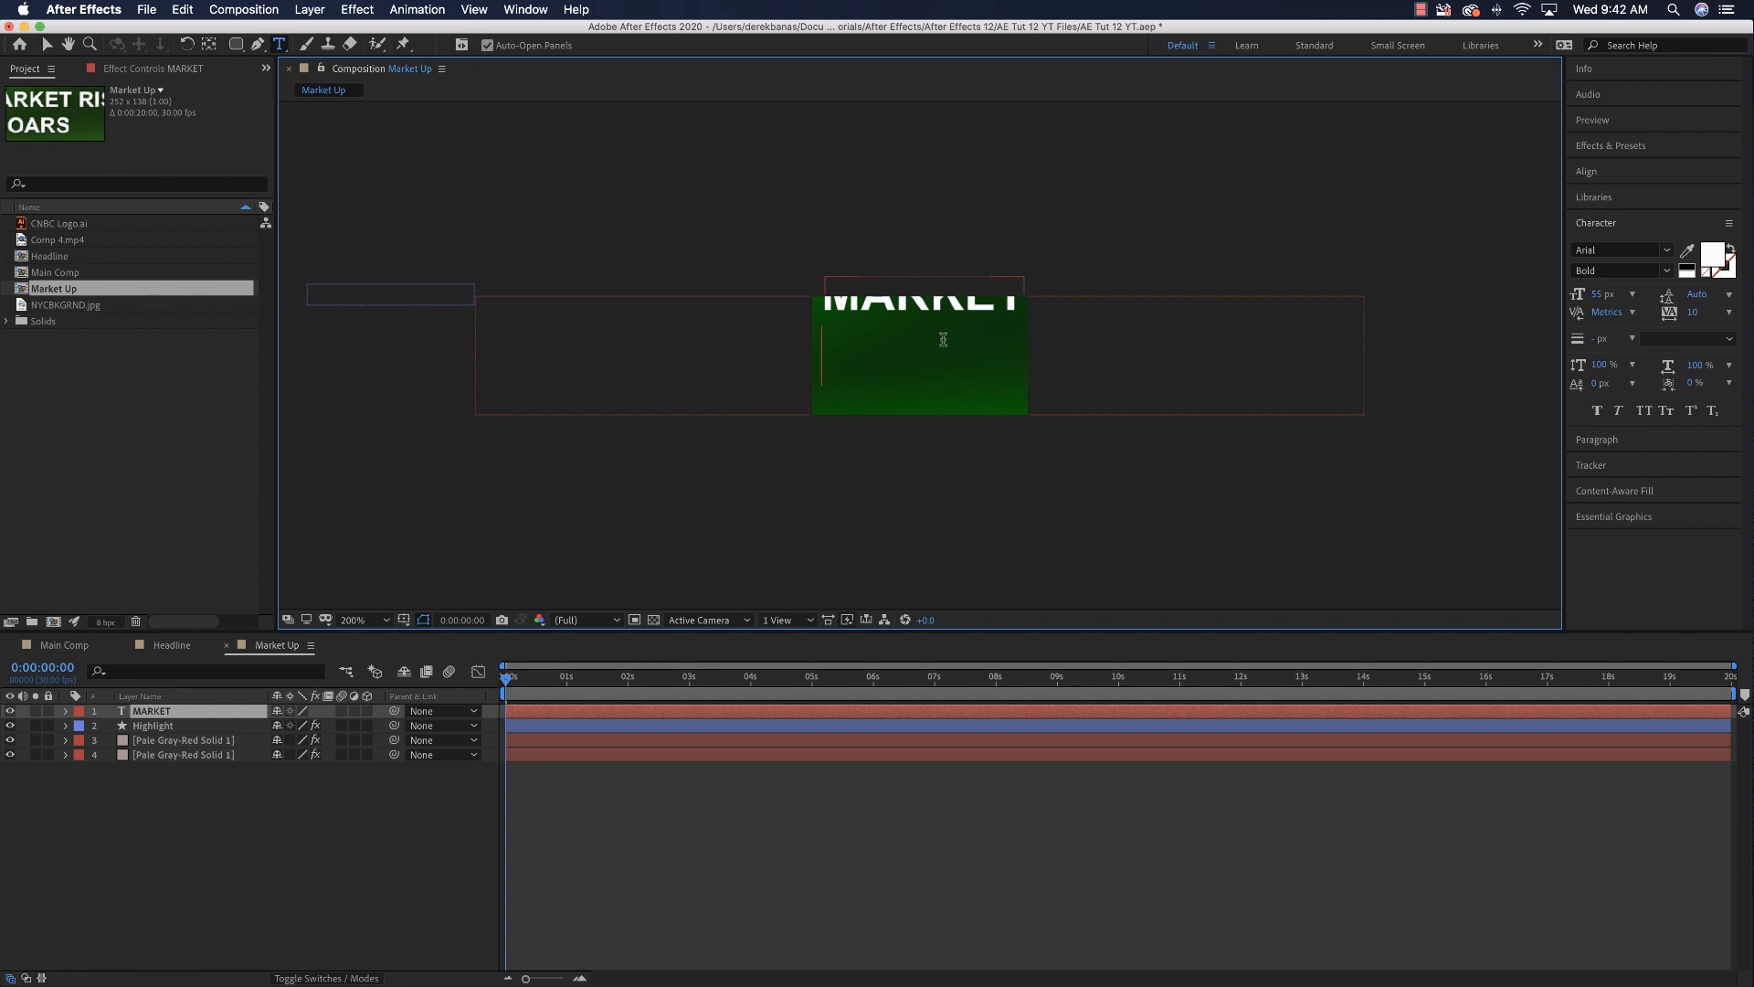
{"action": "type", "text": "RALLY"}
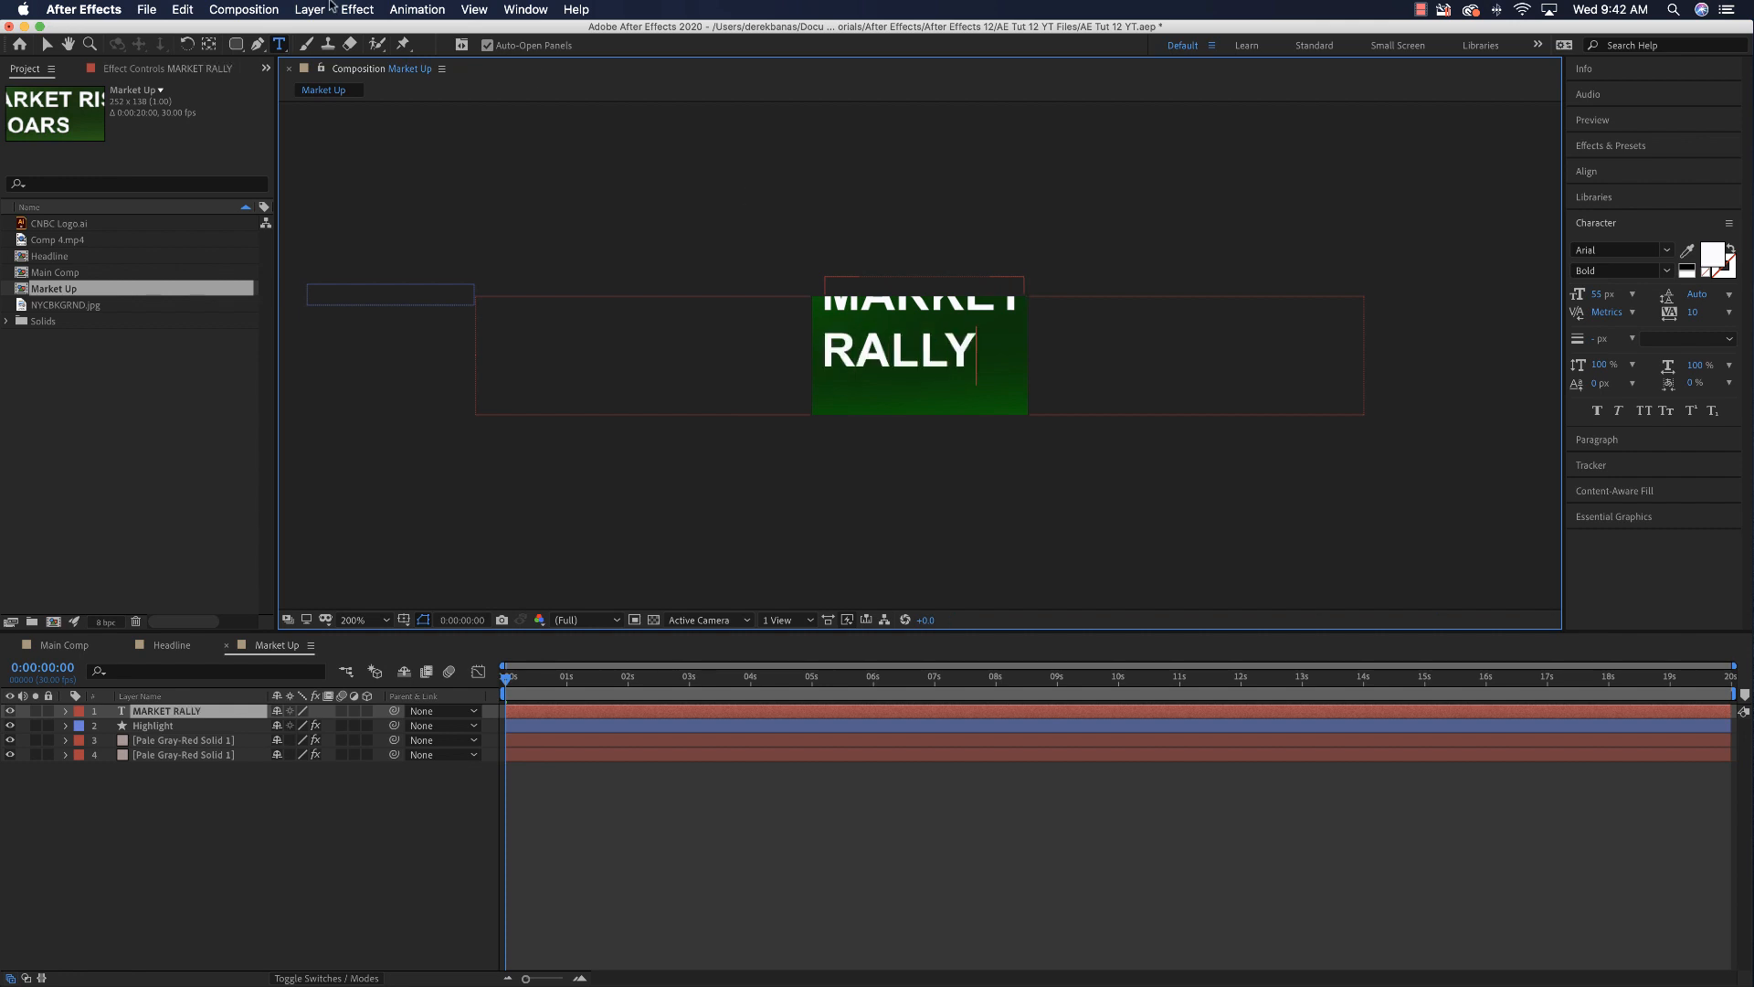
{"action": "left_click", "coordinate": [47, 45]}
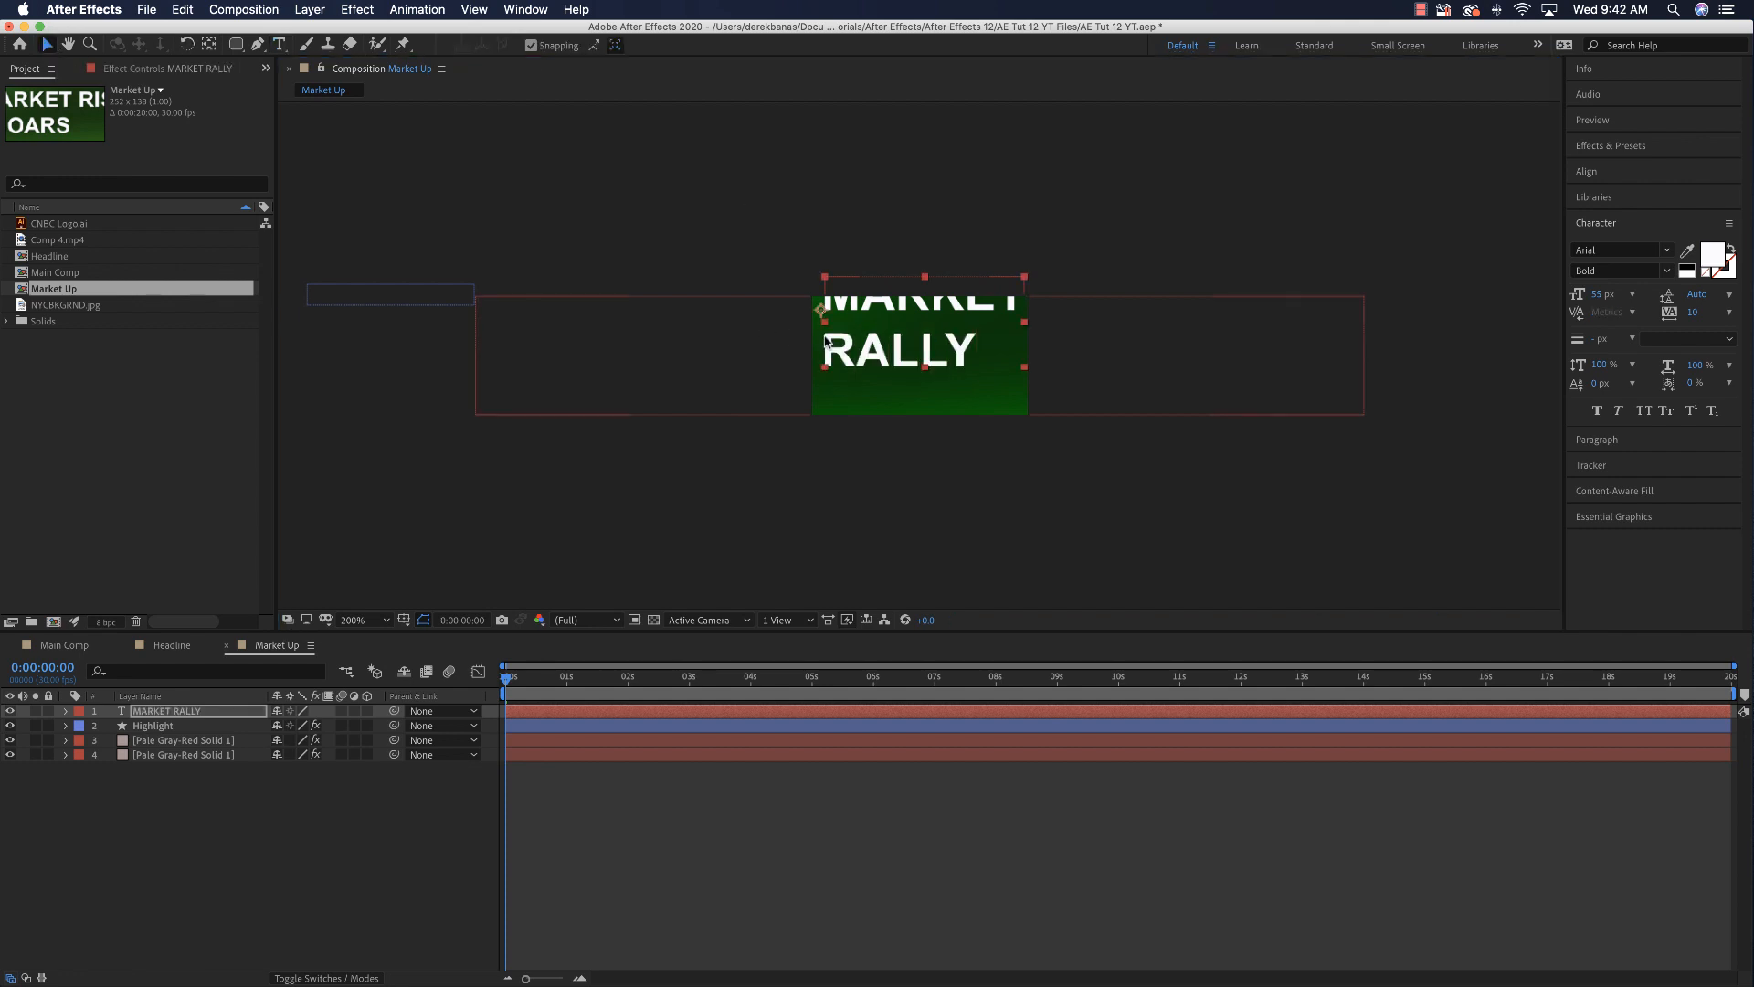
{"action": "left_click", "coordinate": [900, 385]}
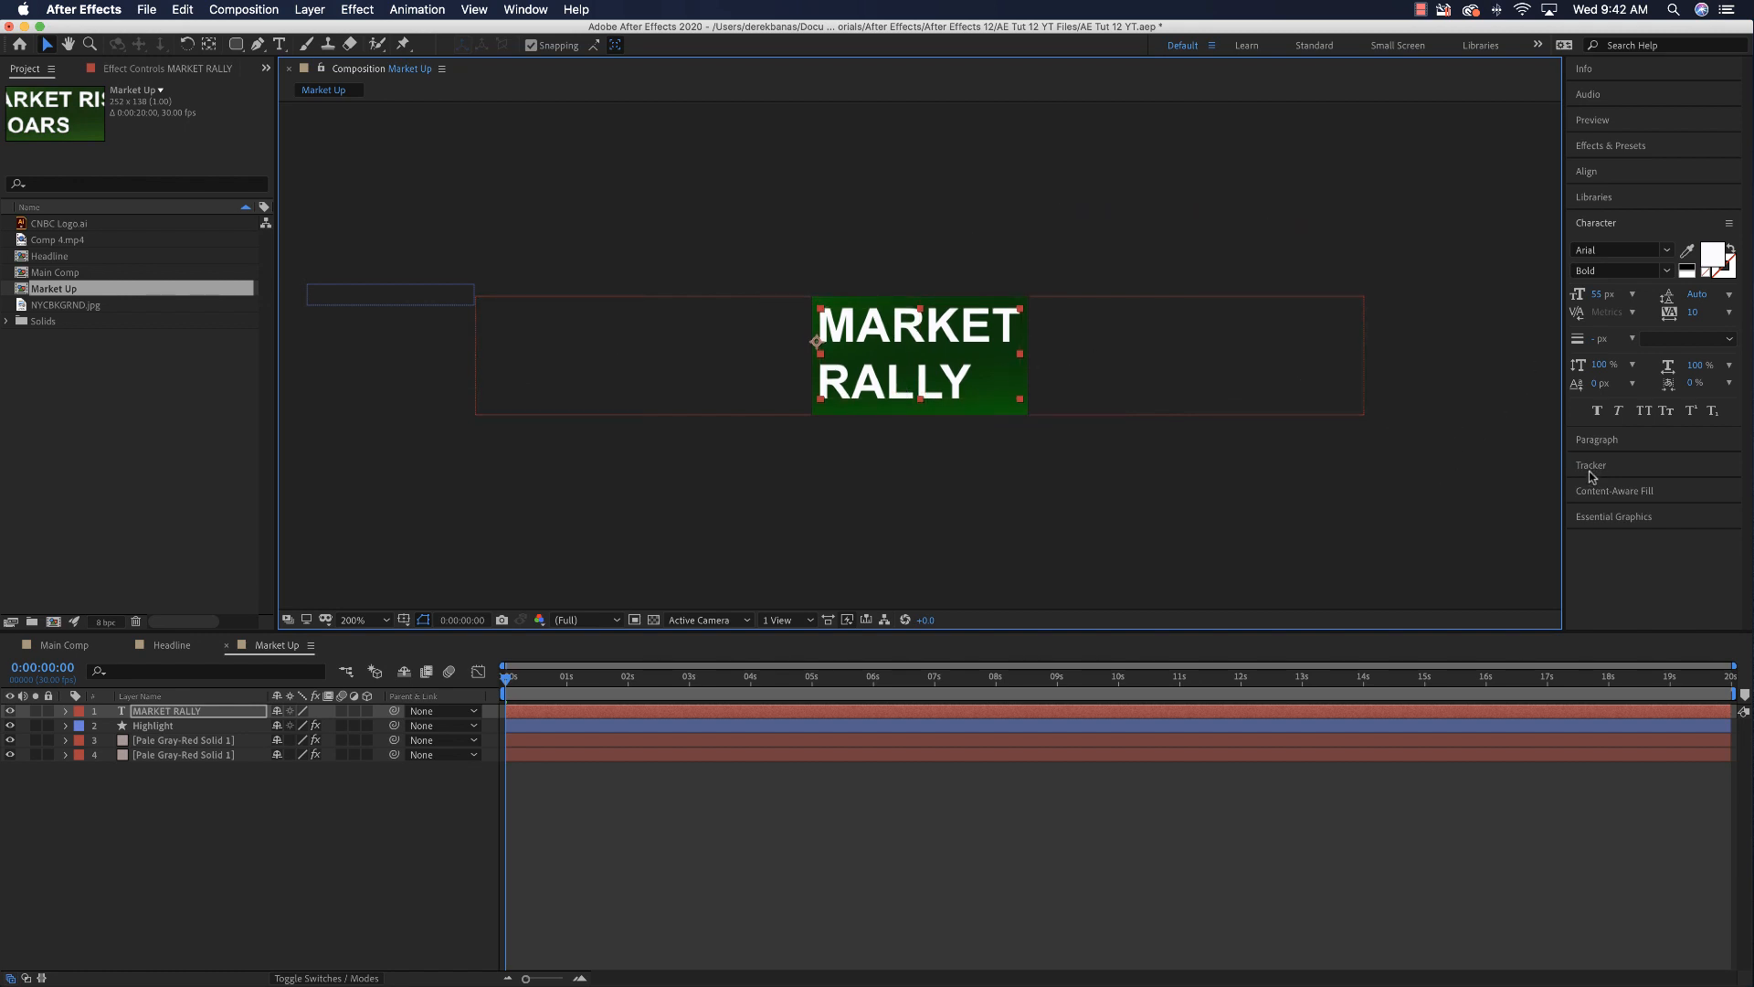
Step: Right-align the MARKET RALLY text and move it back inside the green box
{"action": "left_click", "coordinate": [1596, 439]}
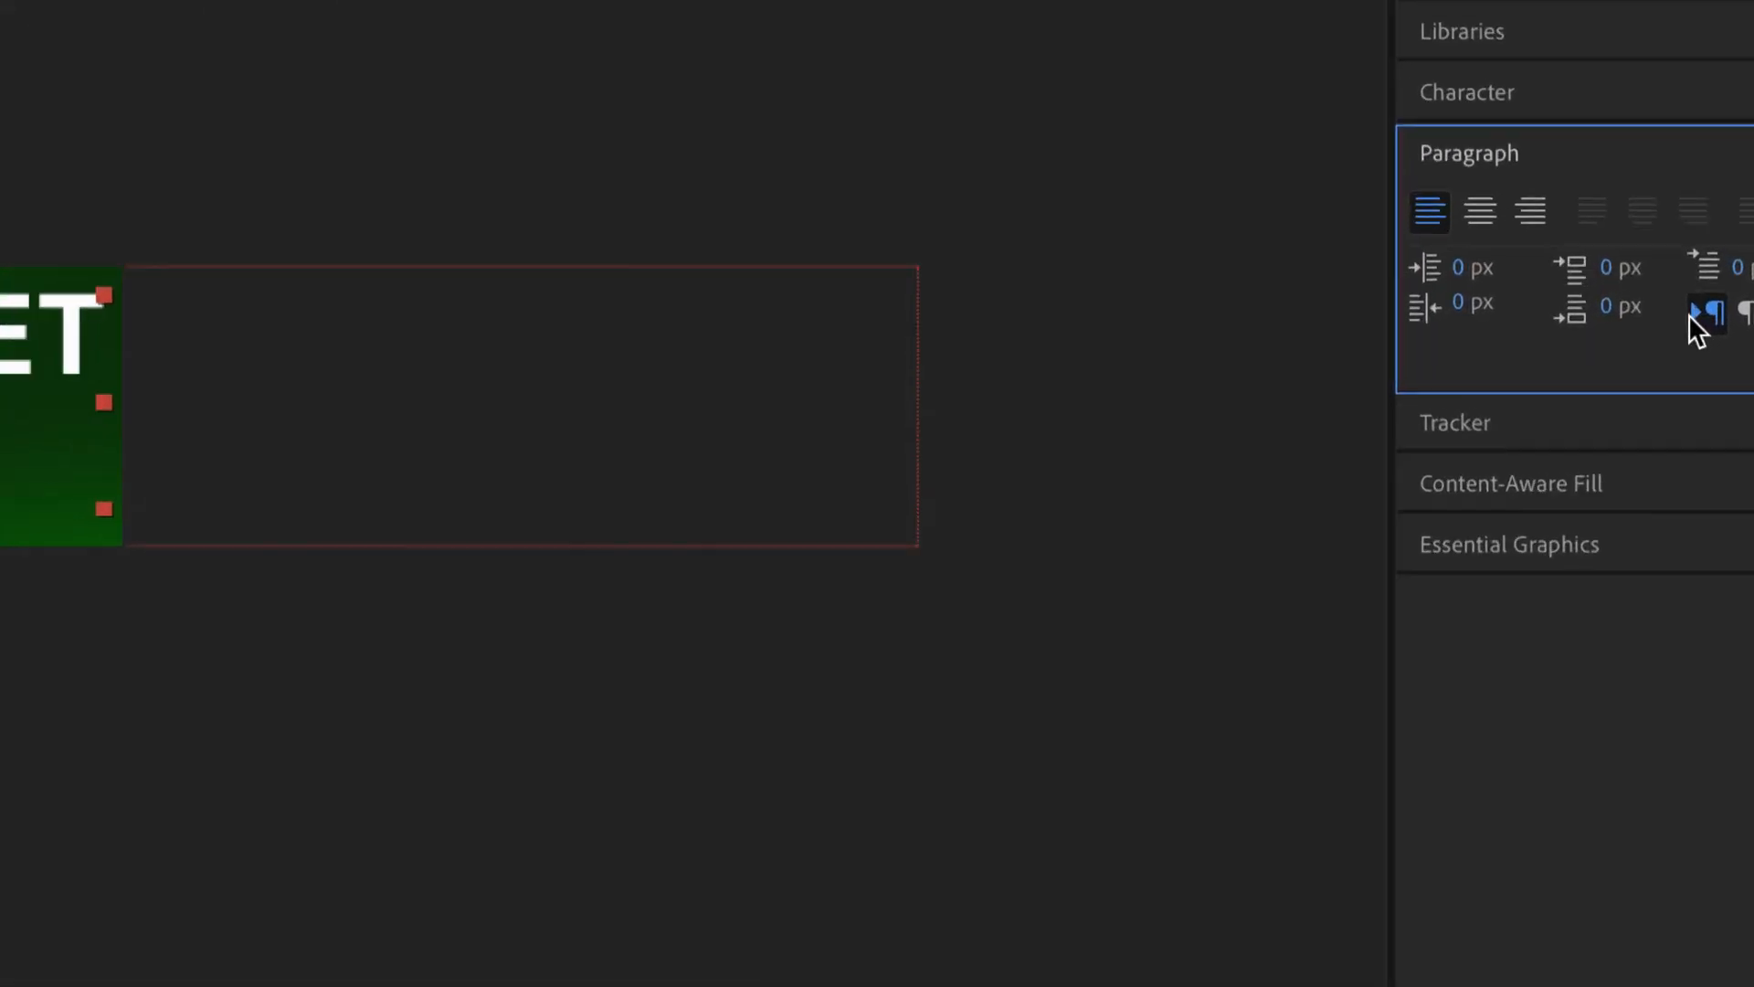
{"action": "left_click", "coordinate": [1534, 215]}
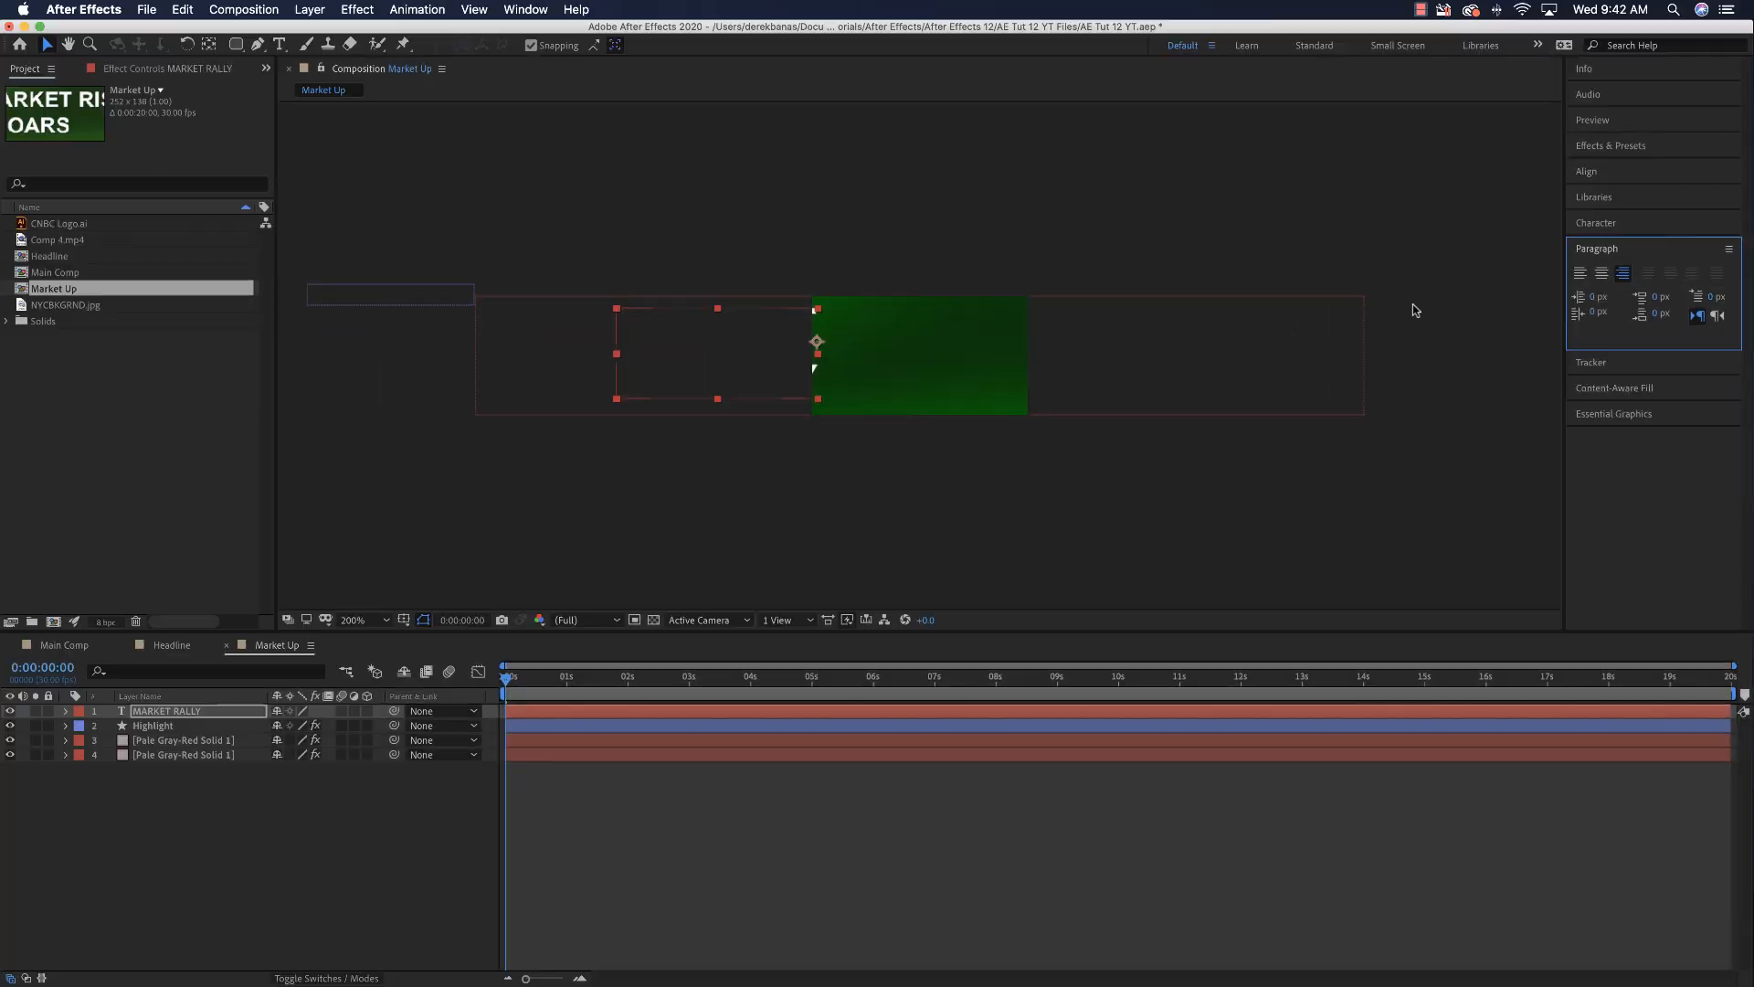
{"action": "left_click_drag", "start_coordinate": [725, 360], "coordinate": [930, 368]}
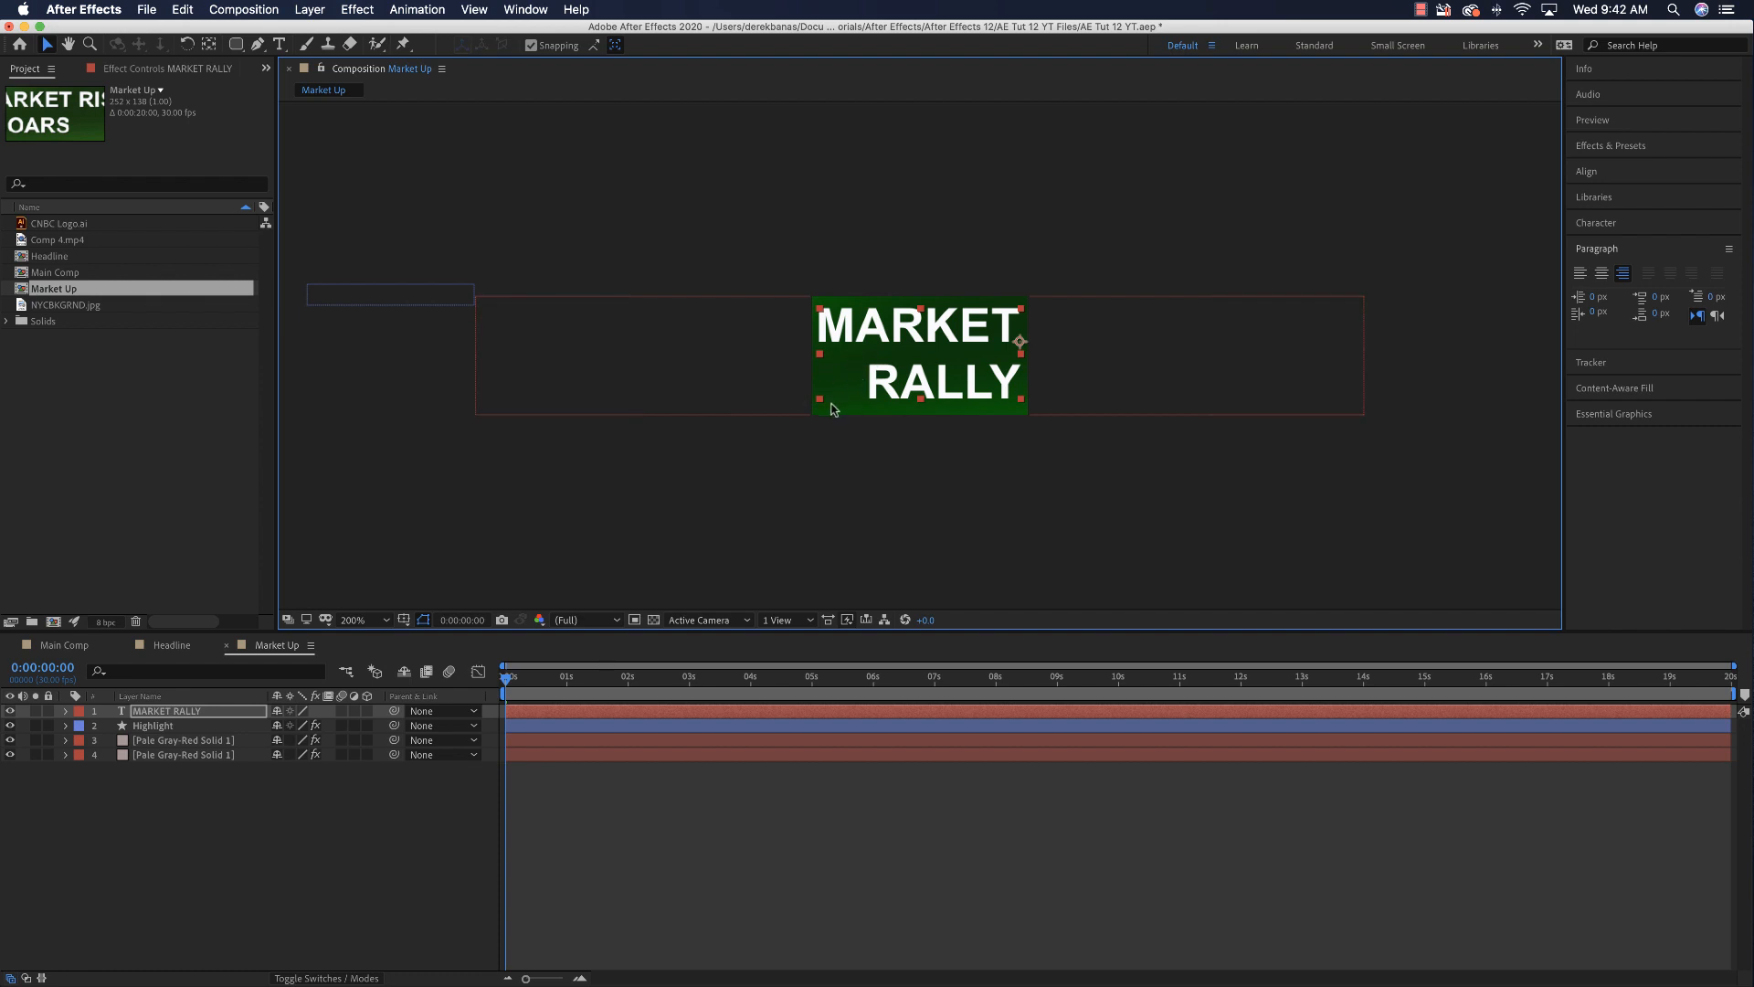
{"action": "left_click", "coordinate": [849, 494]}
Step: Change the fill color of only the word RALLY to green 15DC09
{"action": "left_click", "coordinate": [920, 383]}
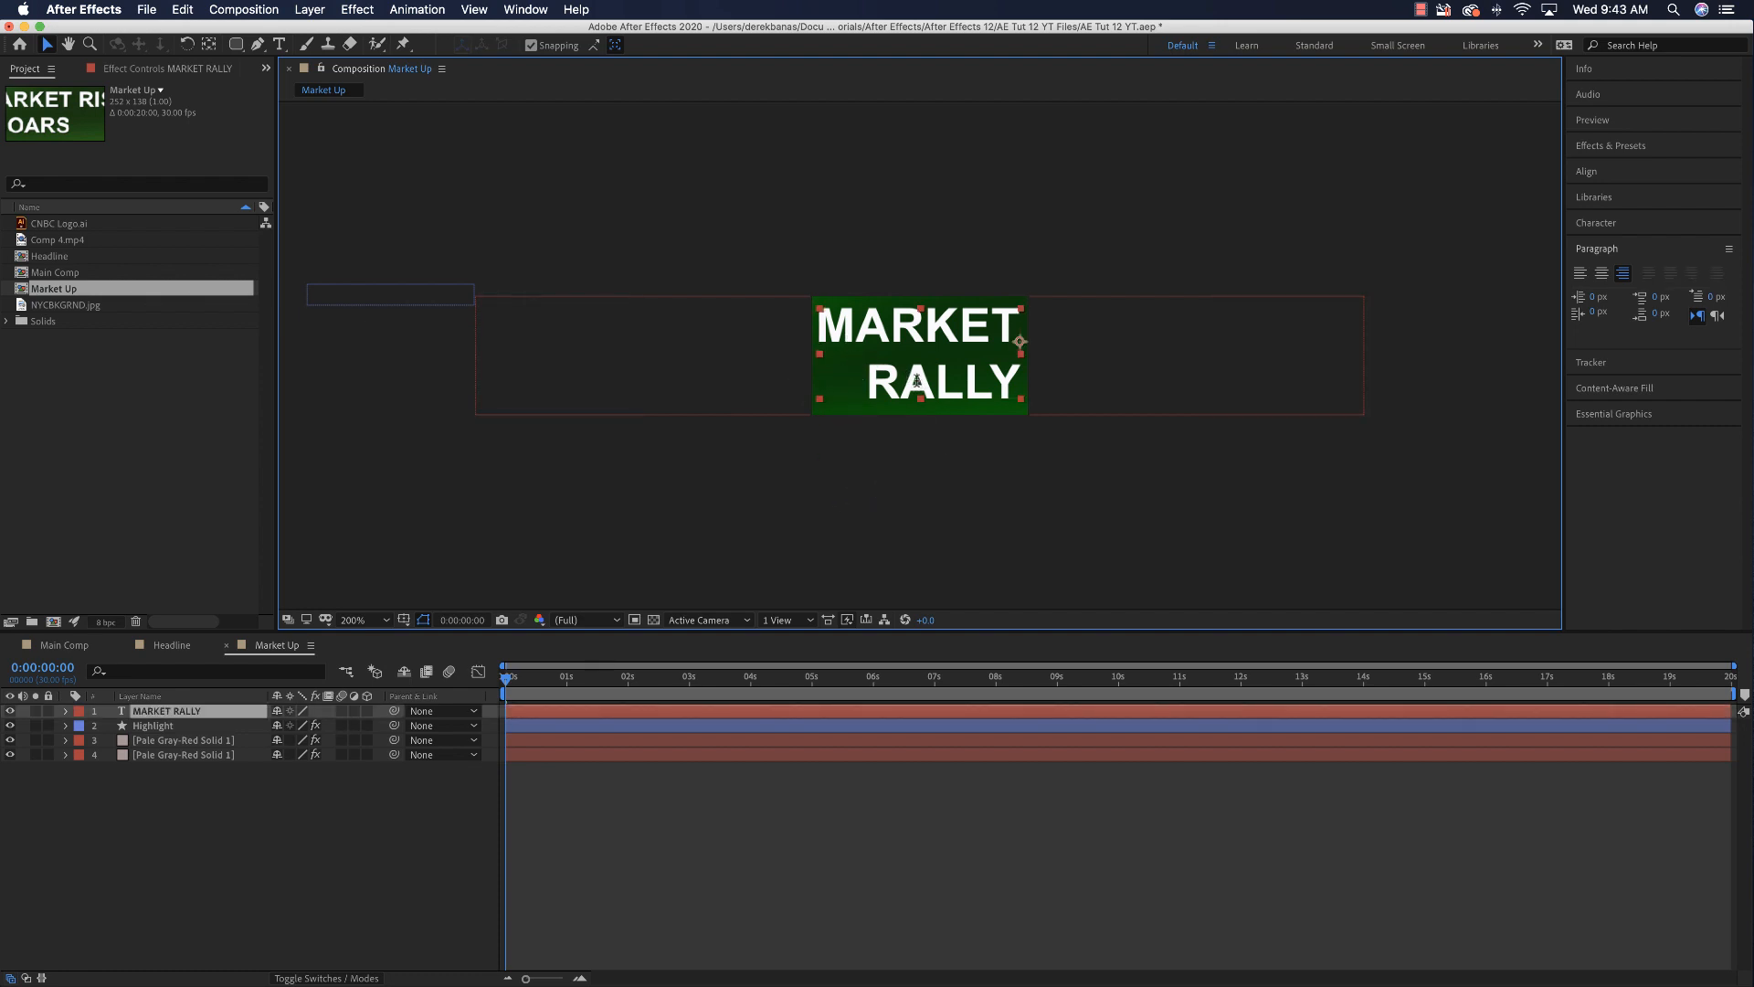
{"action": "double_click", "coordinate": [916, 380]}
{"action": "left_click", "coordinate": [917, 380]}
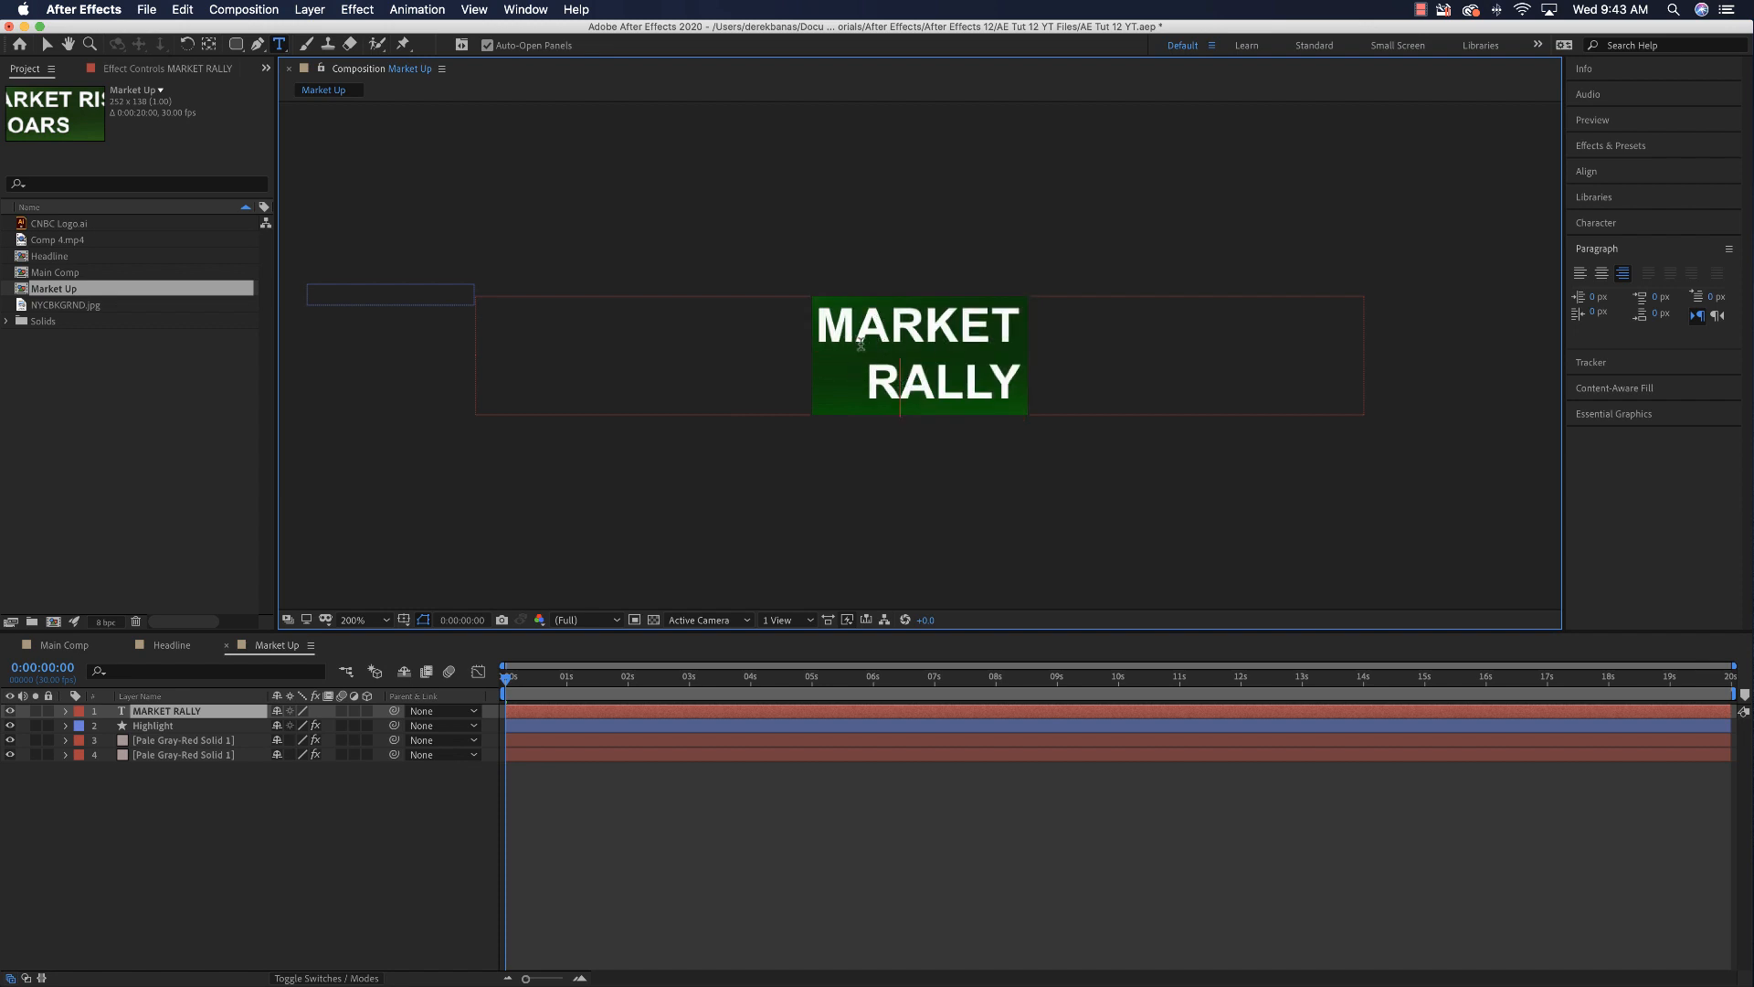
{"action": "left_click_drag", "start_coordinate": [875, 382], "coordinate": [1012, 382]}
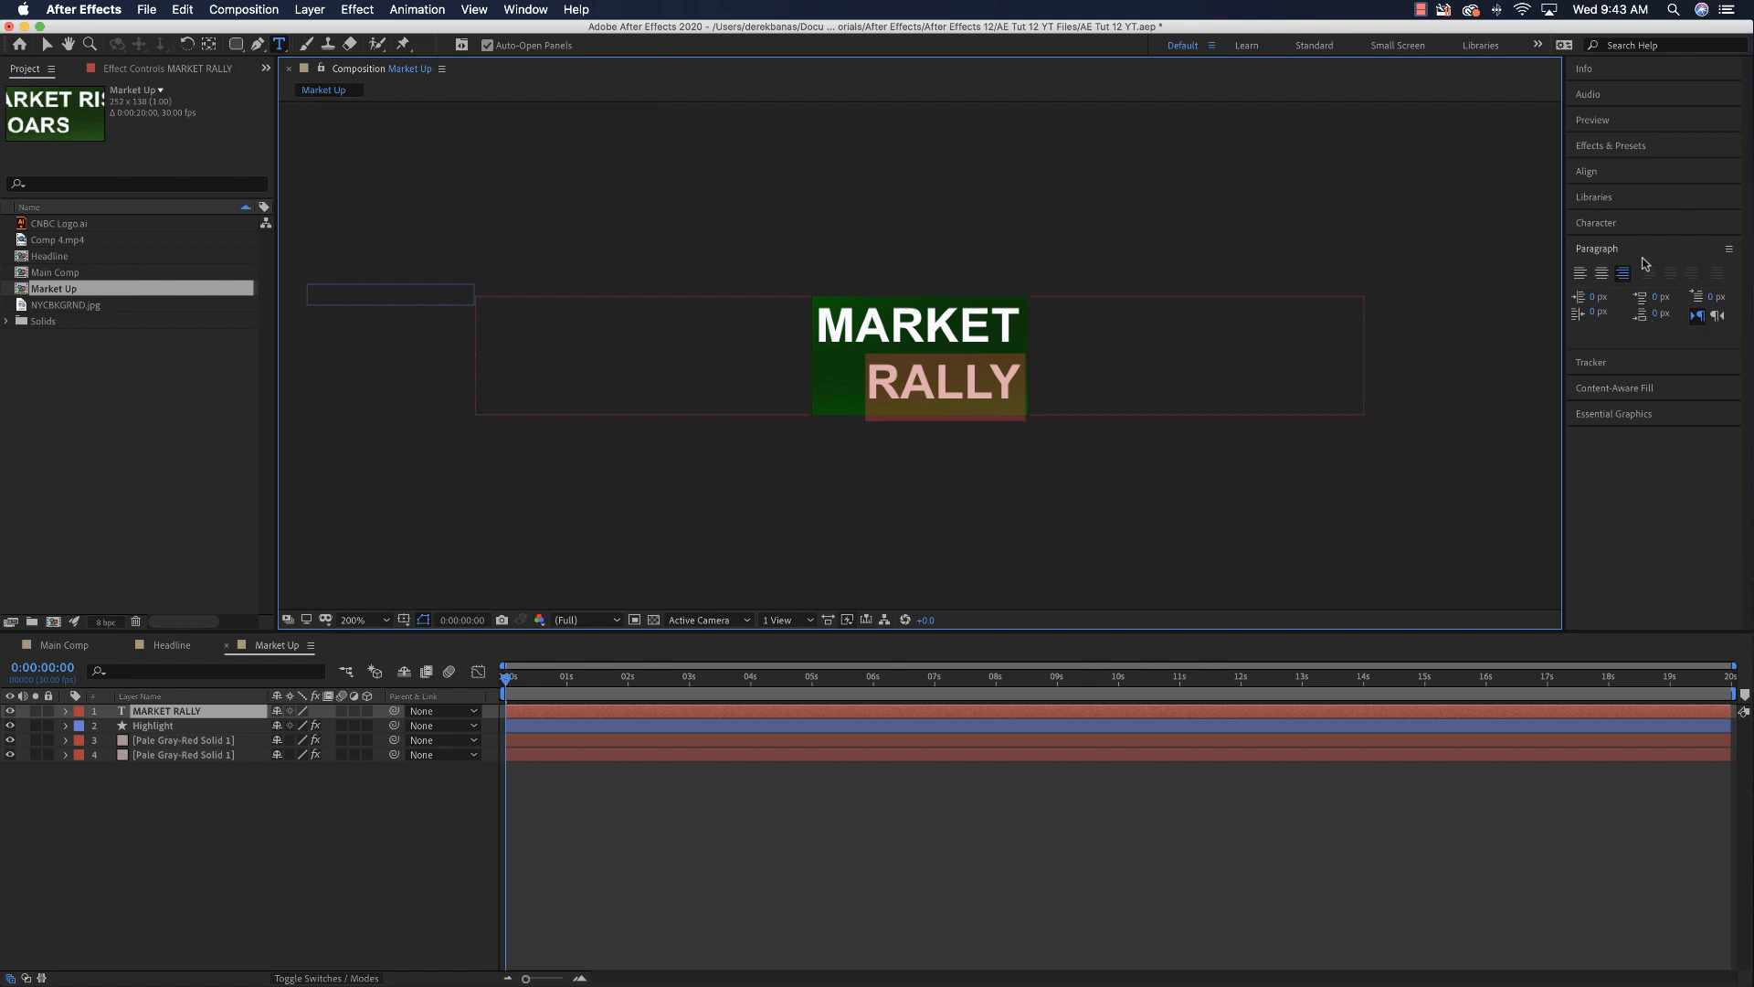
{"action": "left_click", "coordinate": [1634, 229]}
{"action": "left_click", "coordinate": [1711, 254]}
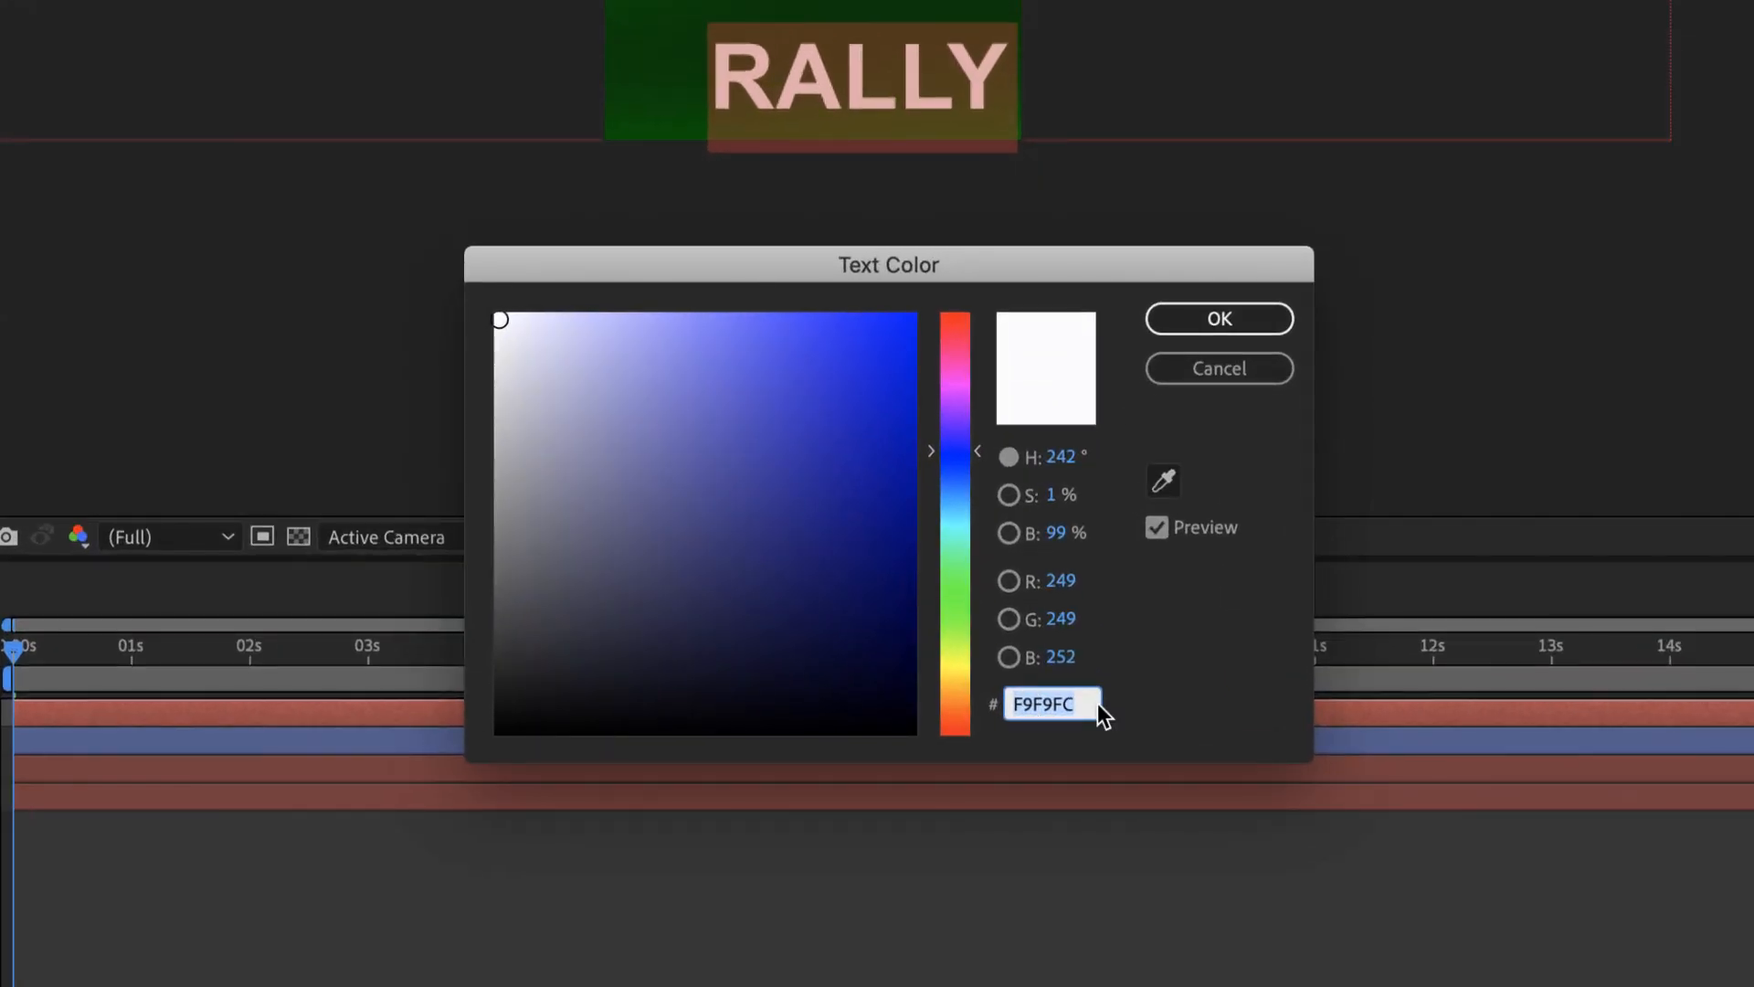
{"action": "type", "text": "15"}
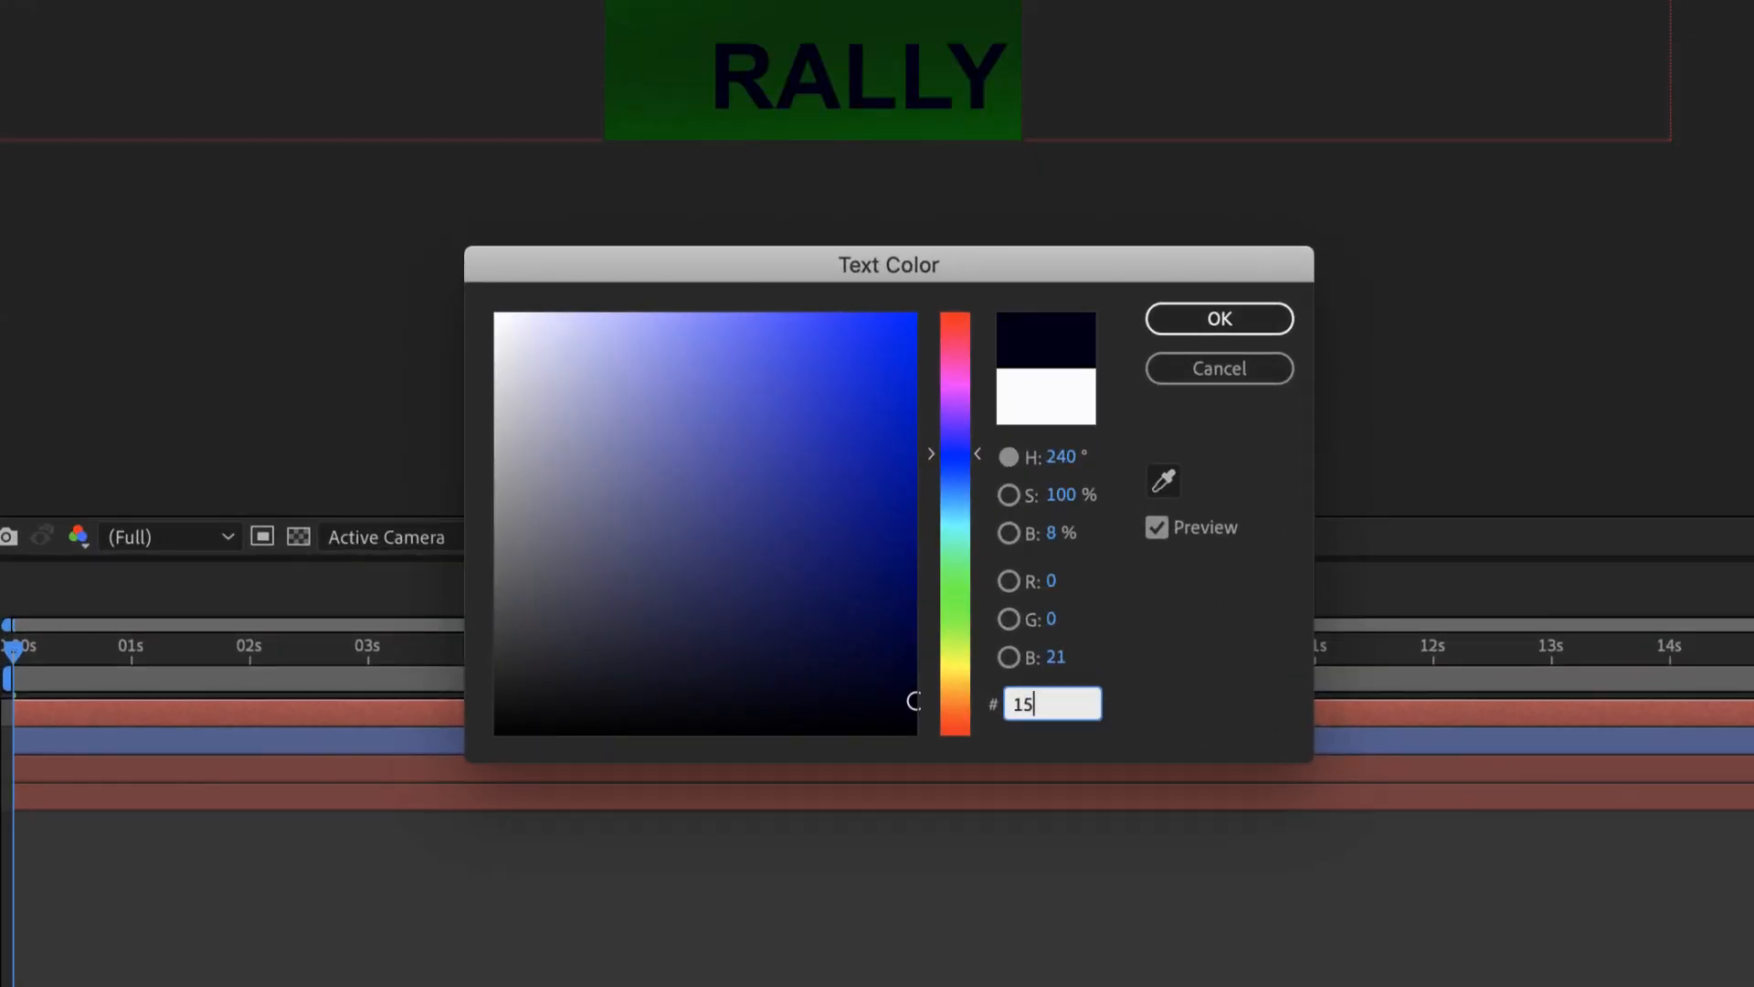
{"action": "type", "text": "DC09"}
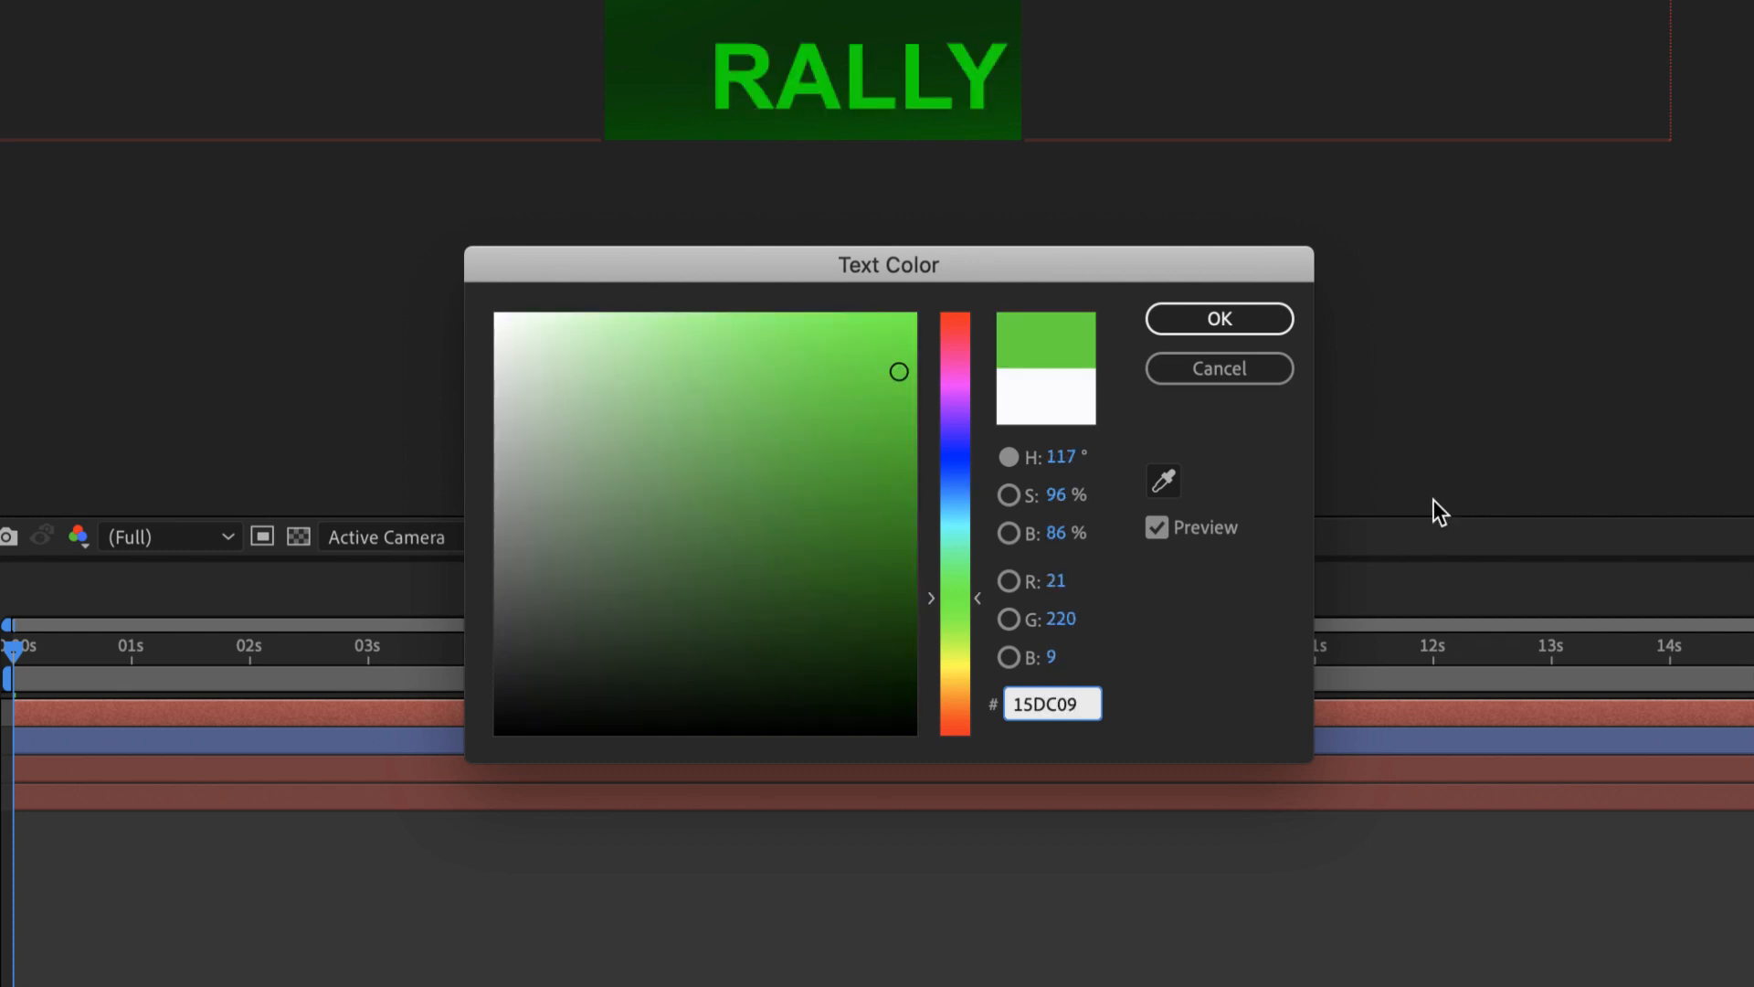
{"action": "left_click", "coordinate": [1229, 327]}
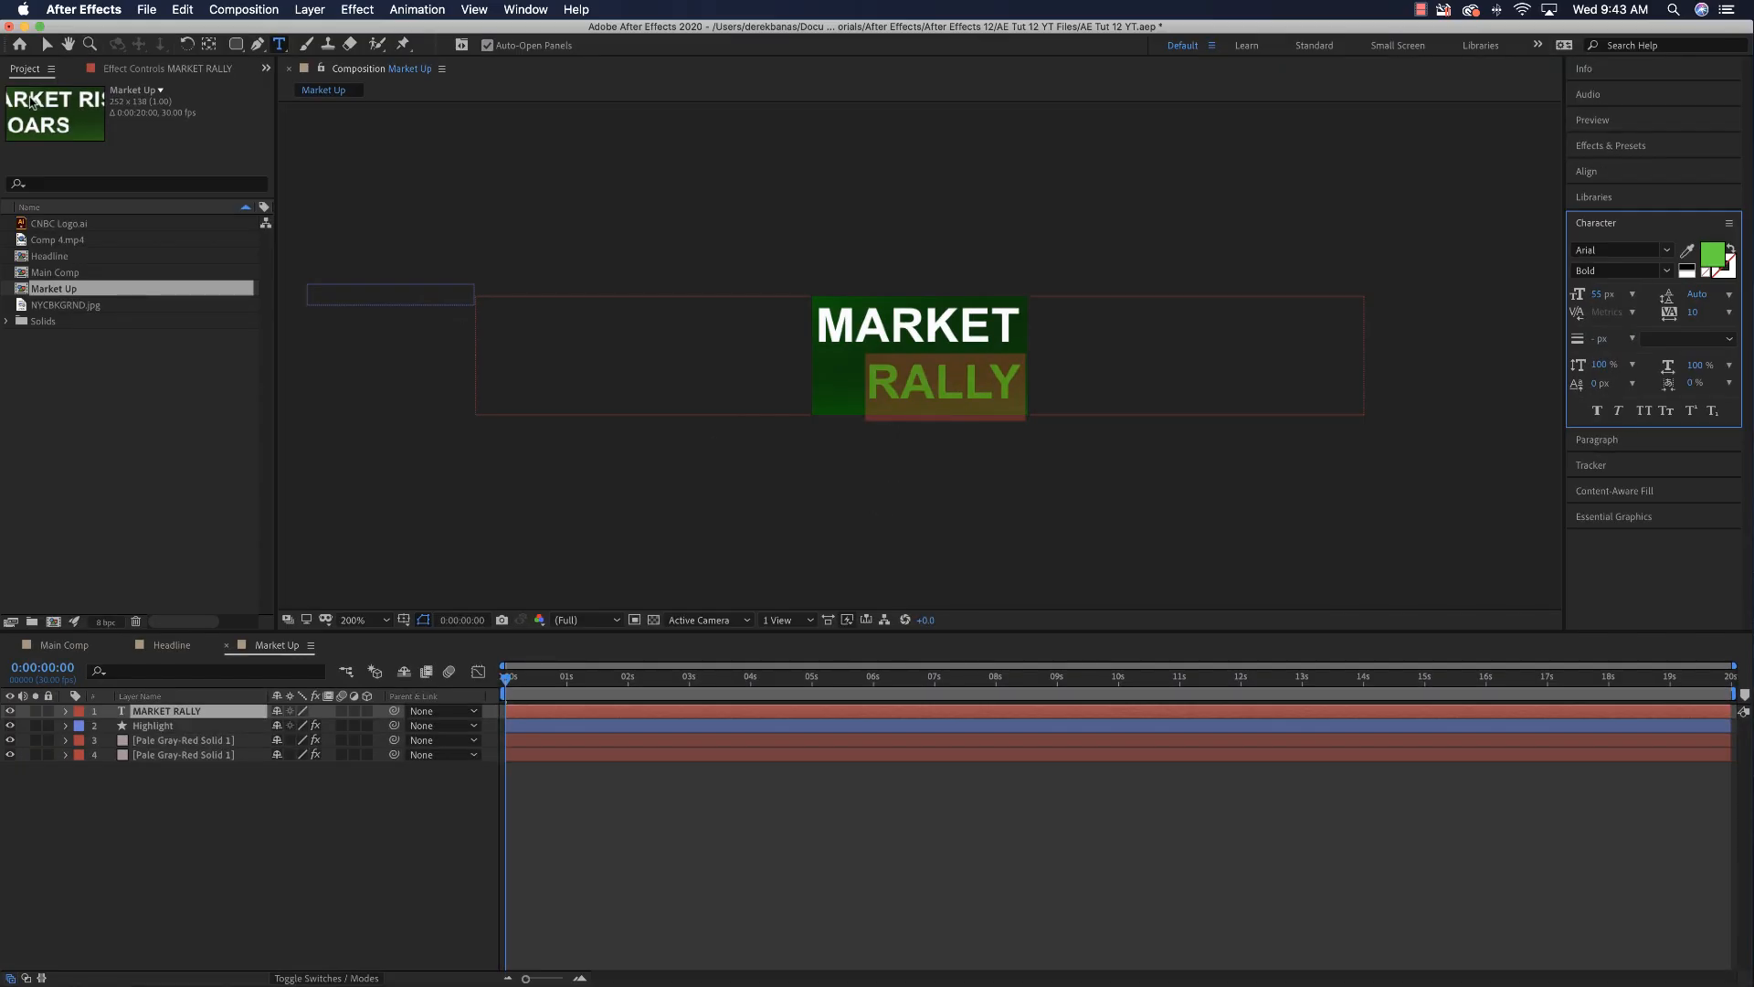
Step: Apply the Drop Shadow effect to the MARKET RALLY text
{"action": "left_click", "coordinate": [1608, 146]}
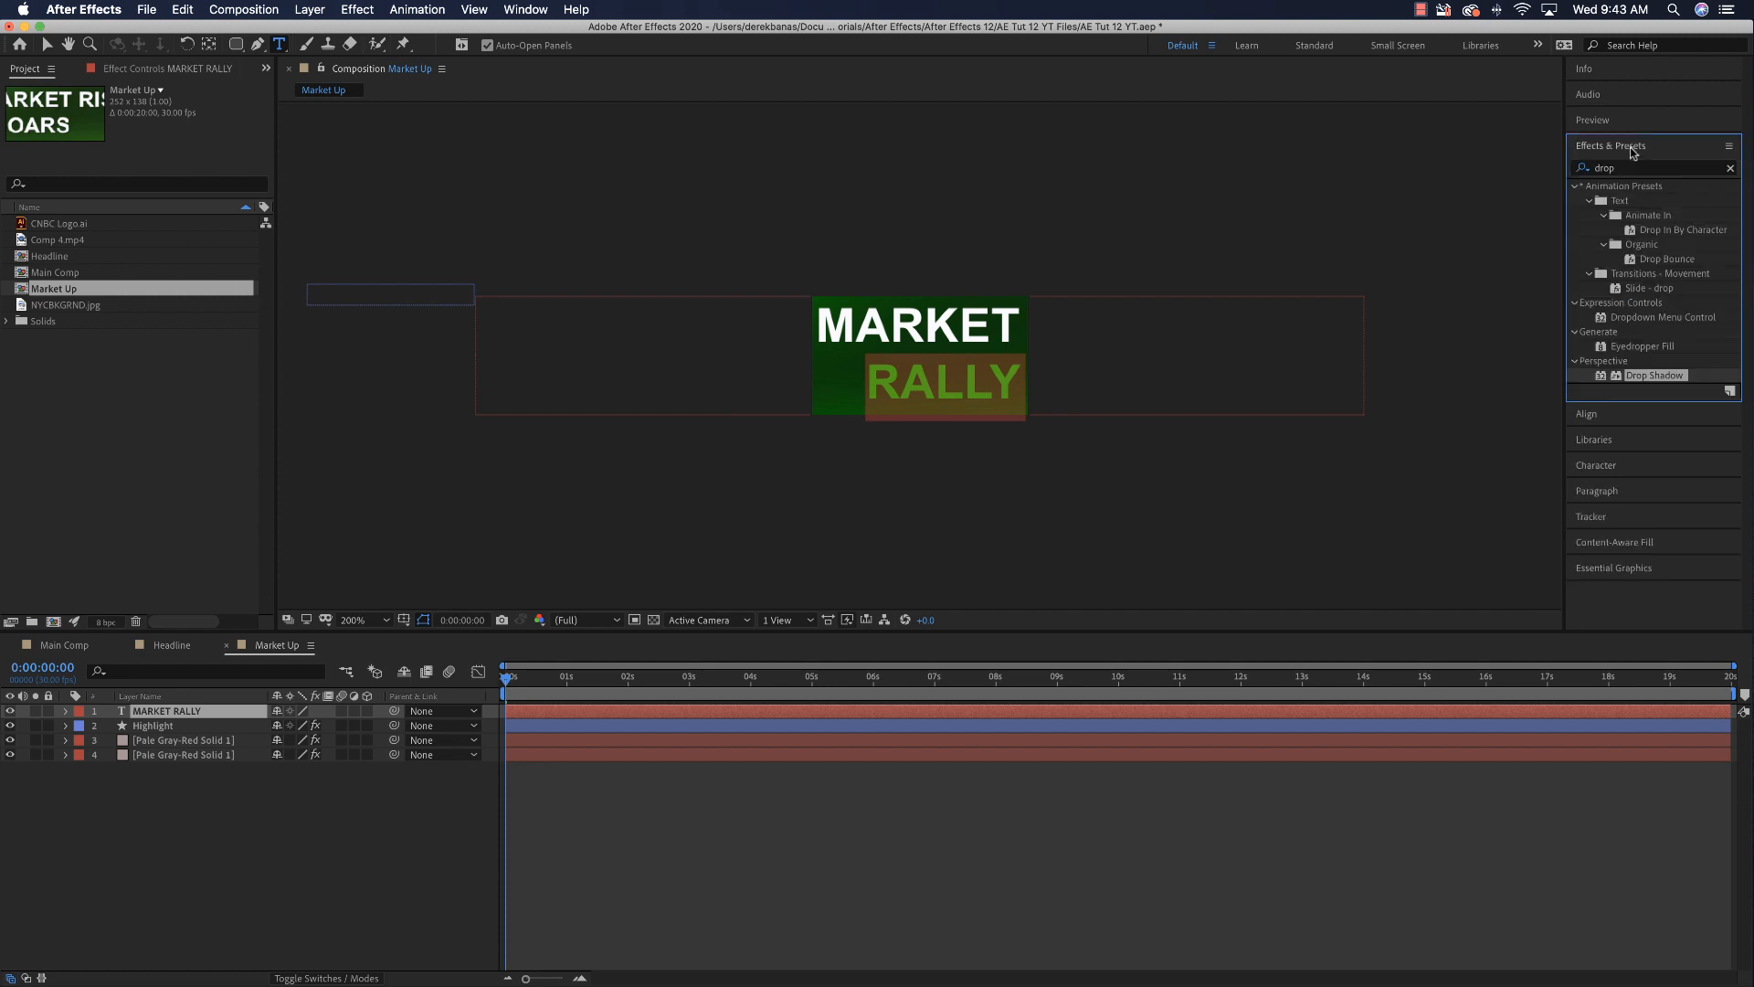
{"action": "left_click_drag", "start_coordinate": [1599, 380], "coordinate": [955, 347]}
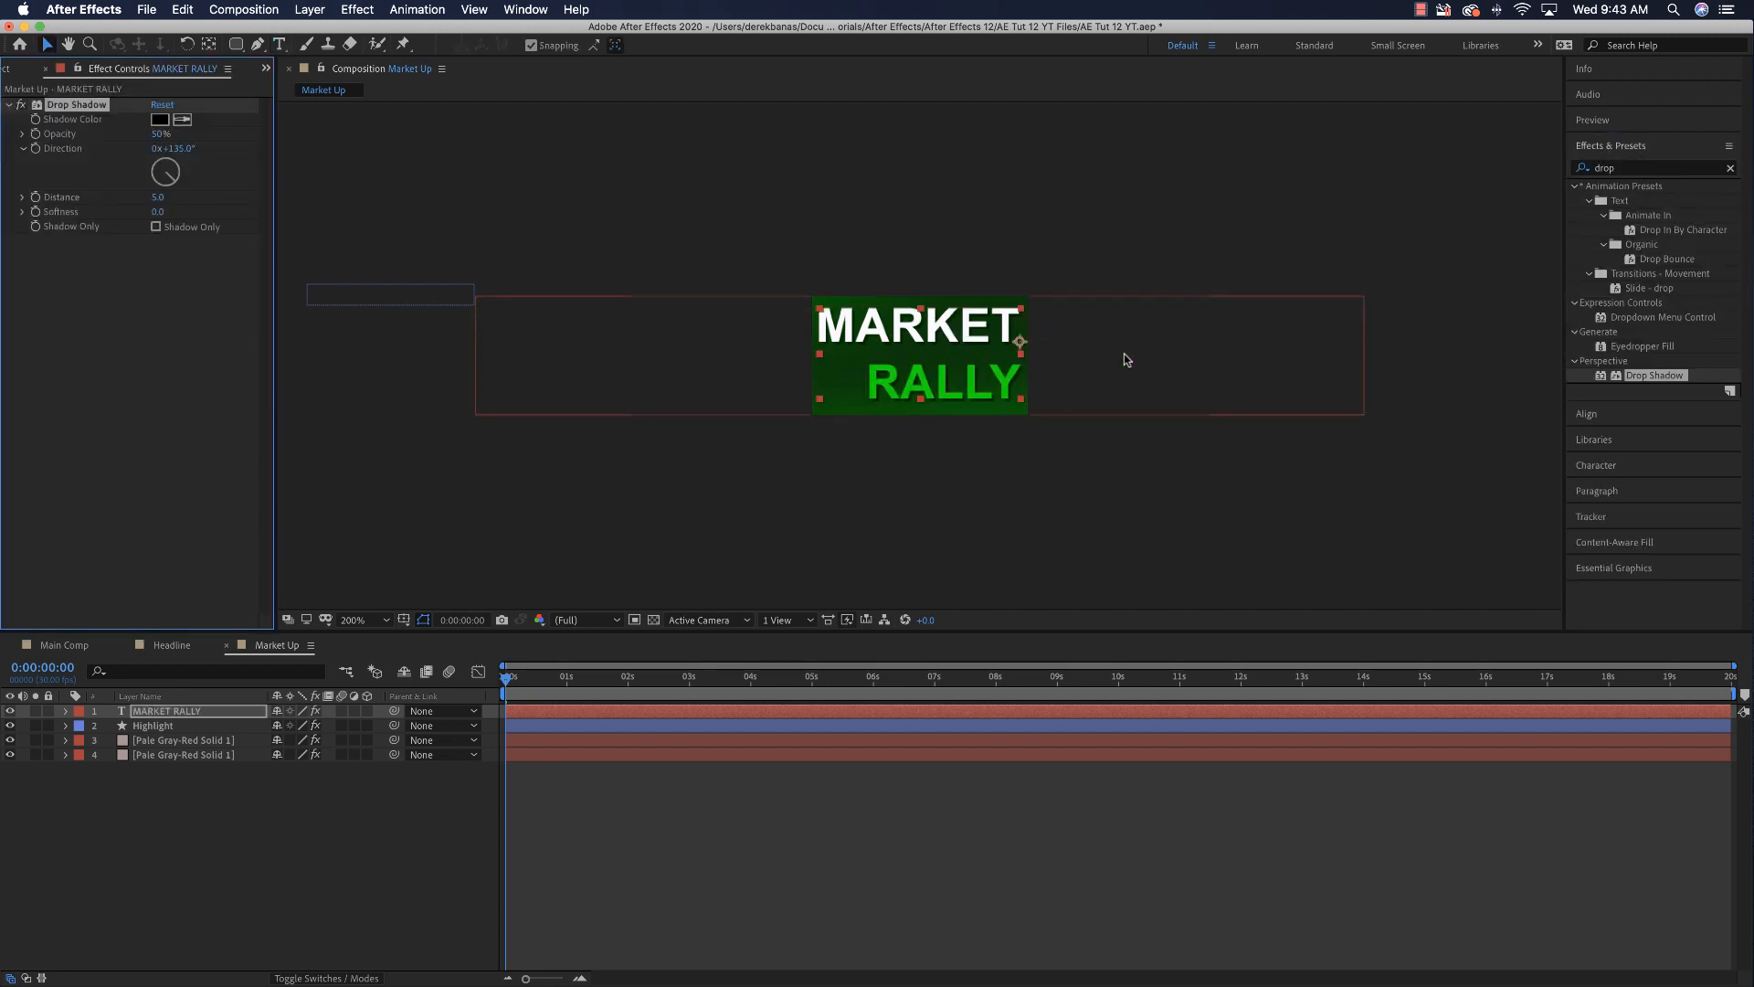
Step: Set the MARKET RALLY text's leading to 50 px and move the text slightly down to center it in the box
{"action": "left_click", "coordinate": [1596, 465]}
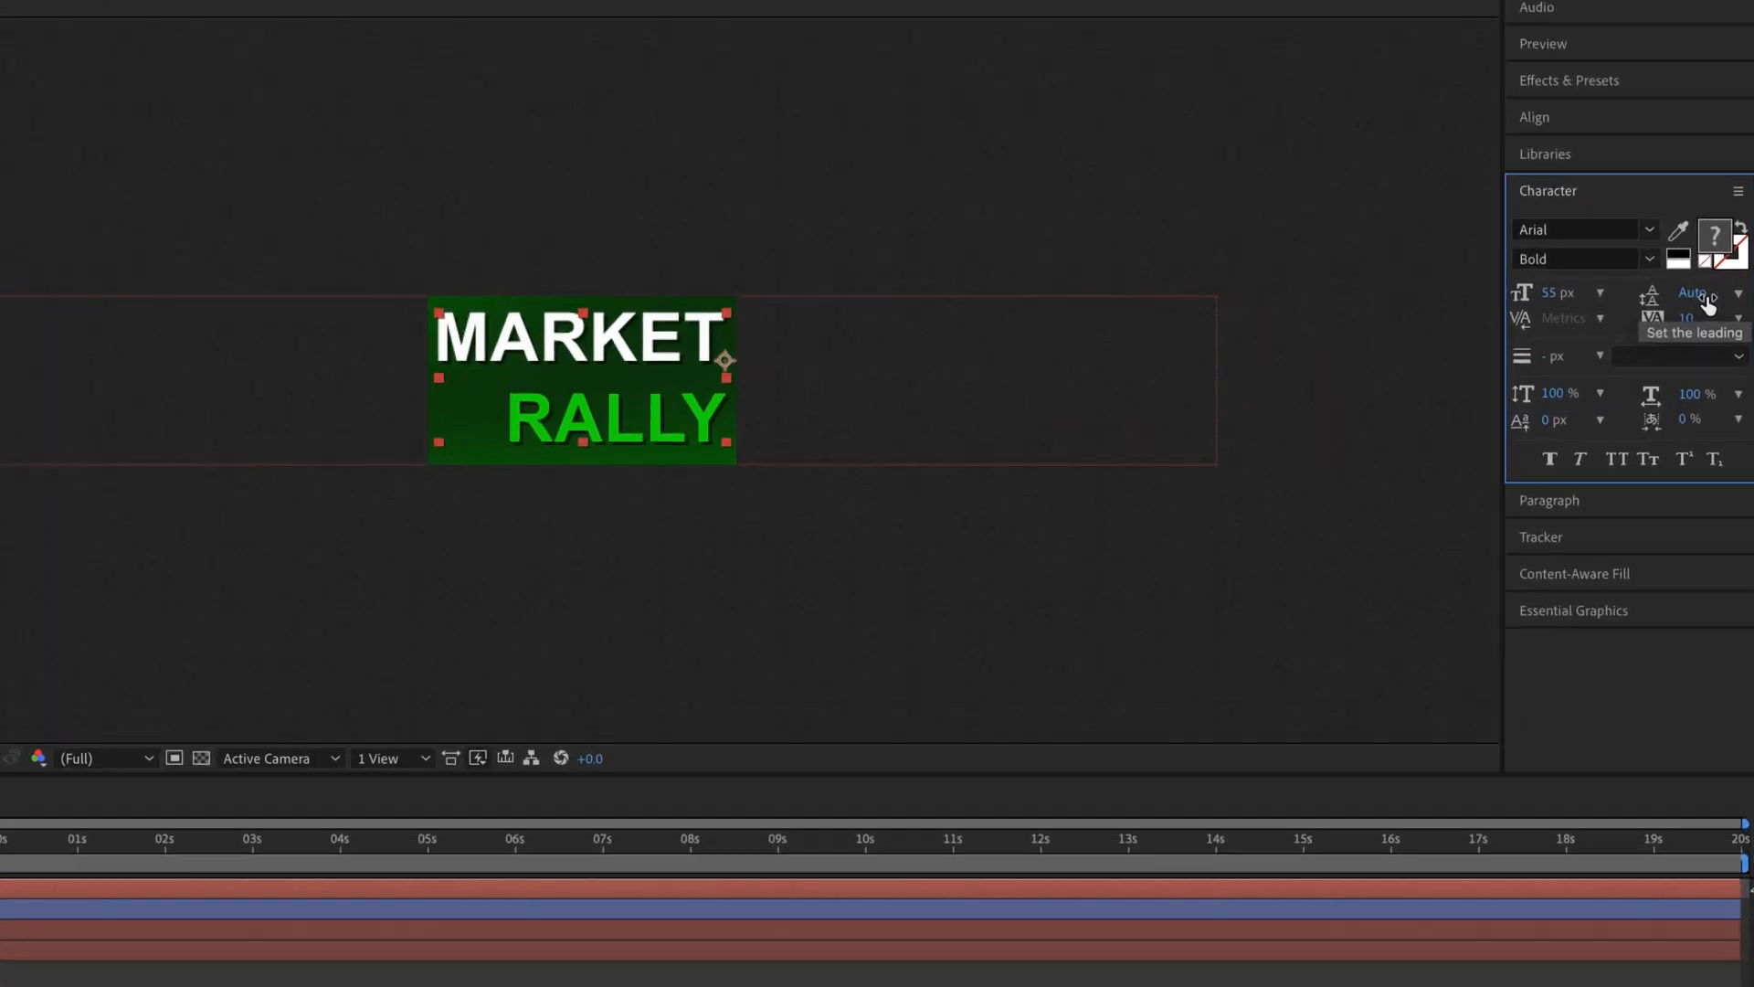
{"action": "mouse_move", "coordinate": [1692, 304]}
{"action": "left_mouse_down"}
{"action": "mouse_move", "coordinate": [1718, 293]}
{"action": "mouse_move", "coordinate": [1686, 300]}
{"action": "left_mouse_up"}
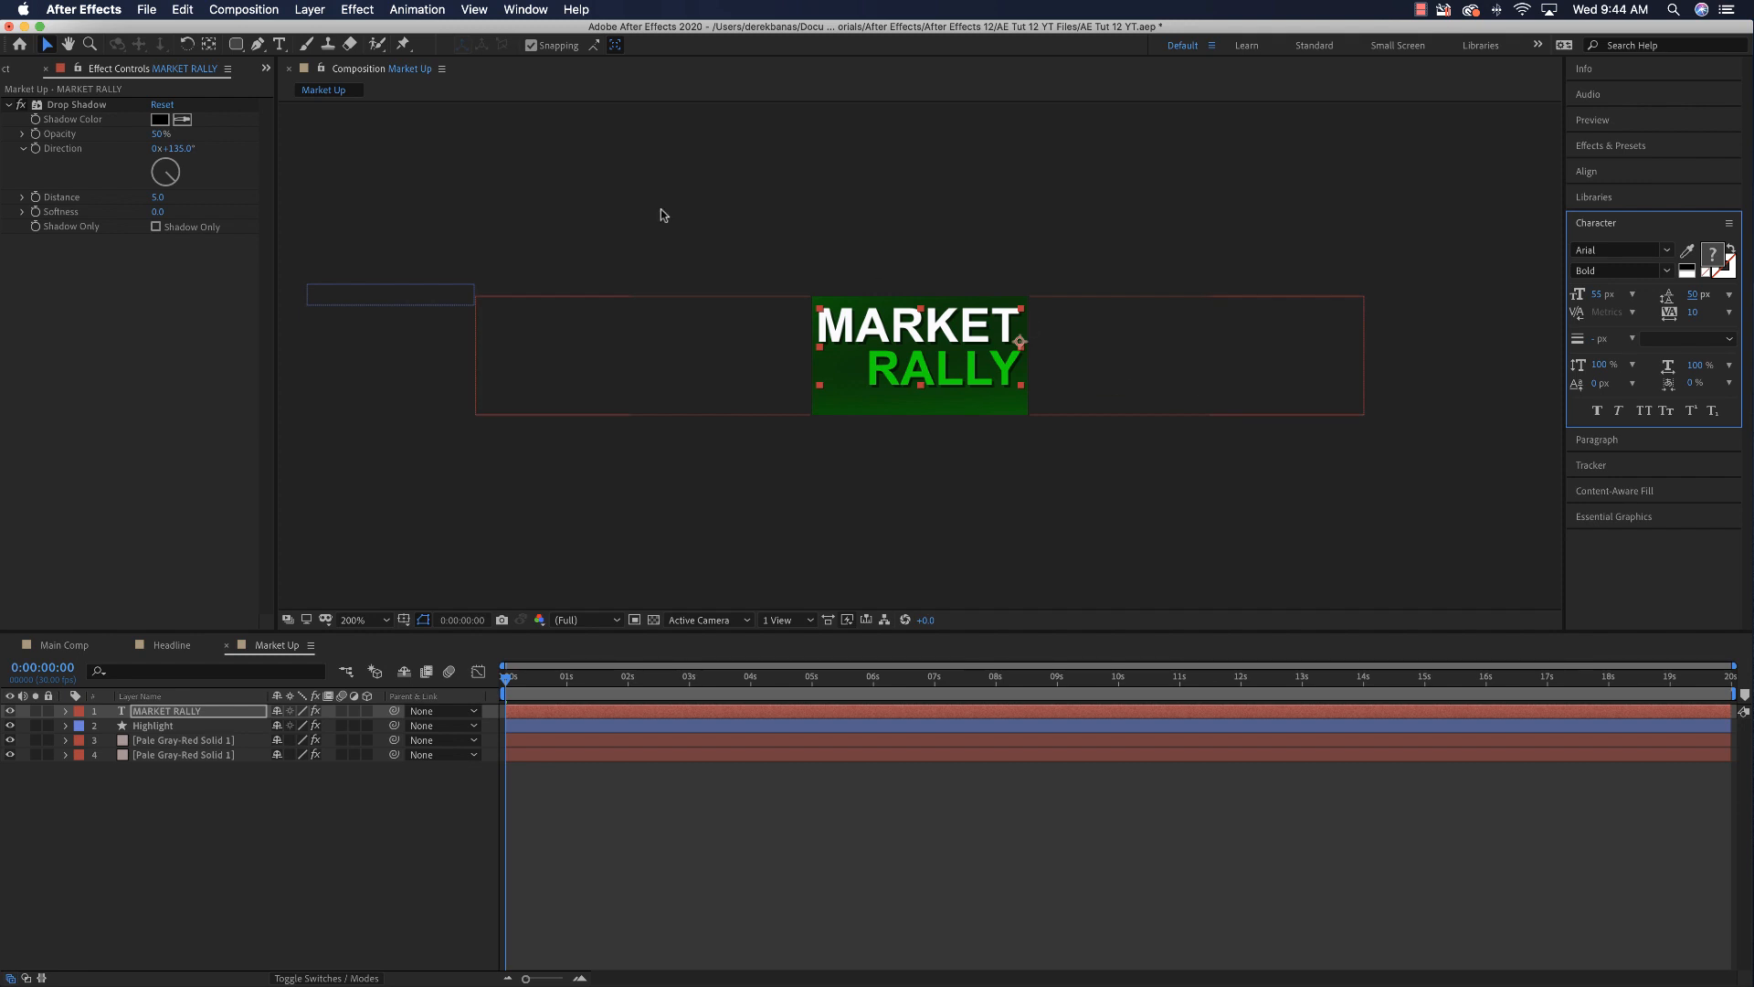
{"action": "left_click_drag", "start_coordinate": [882, 329], "coordinate": [883, 338]}
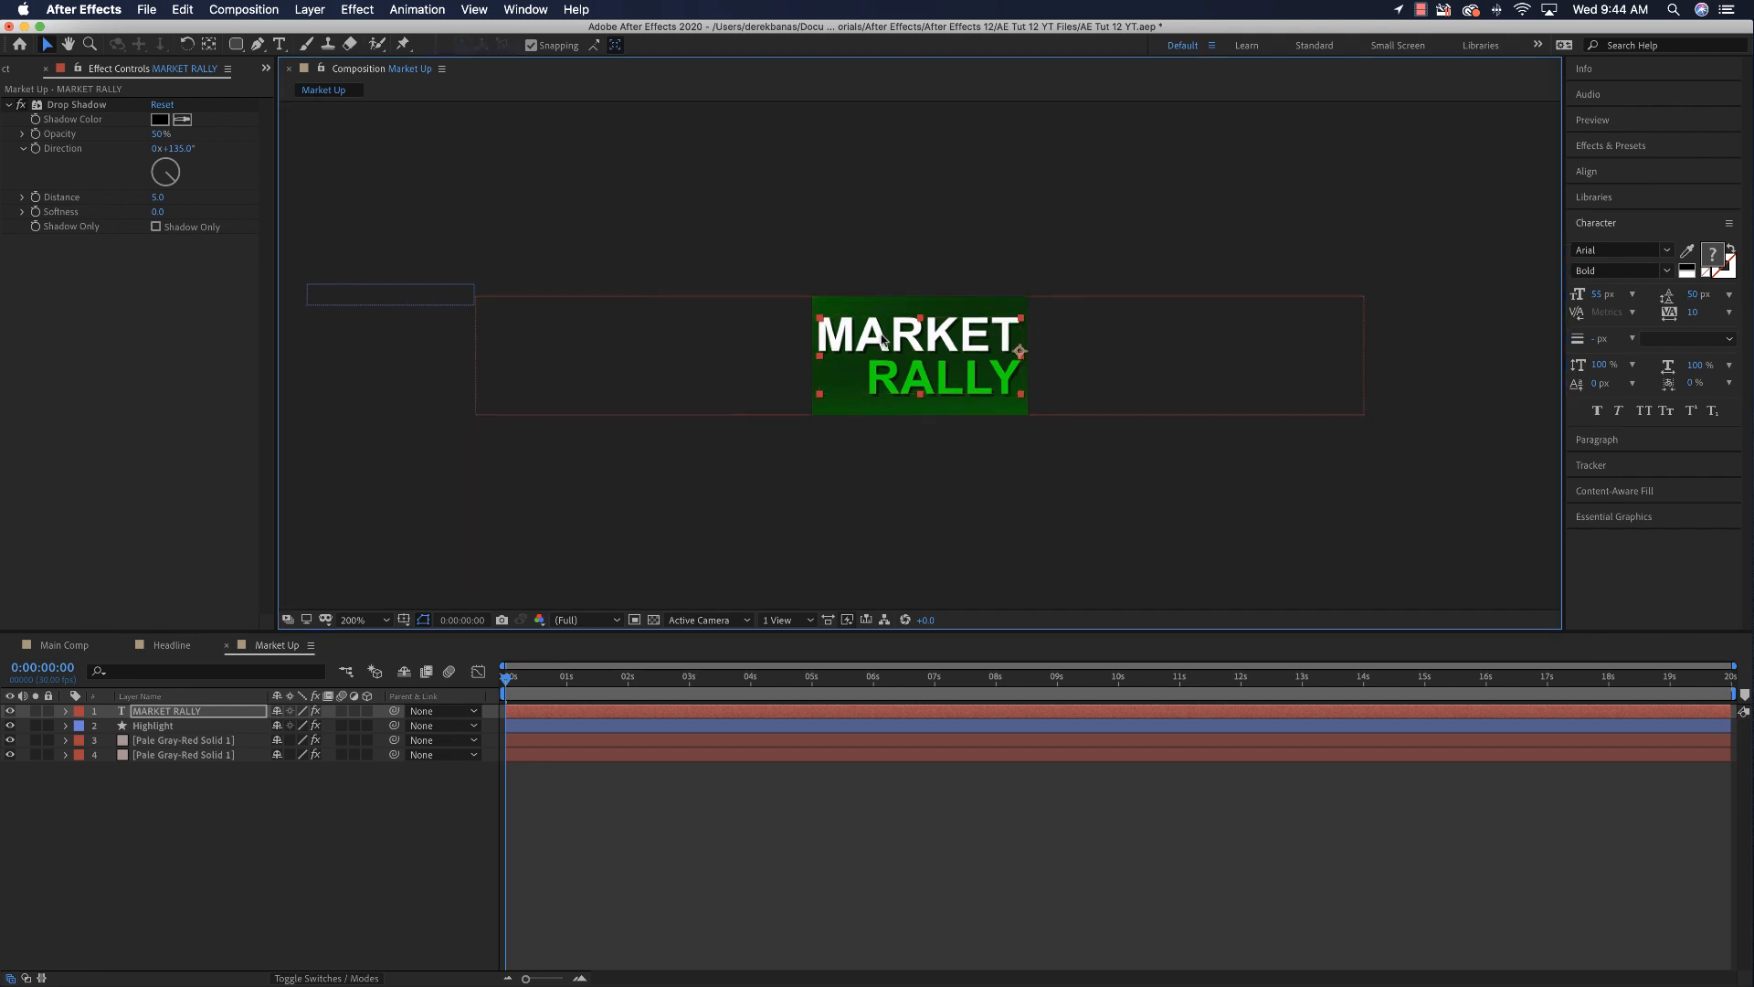
Step: With no layer selected, draw a small five-sided polygon in front of the word RALLY, under the M of MARKET
{"action": "left_click", "coordinate": [428, 190]}
{"action": "left_click_drag", "start_coordinate": [237, 46], "coordinate": [301, 102]}
{"action": "left_click_drag", "start_coordinate": [831, 372], "coordinate": [852, 399]}
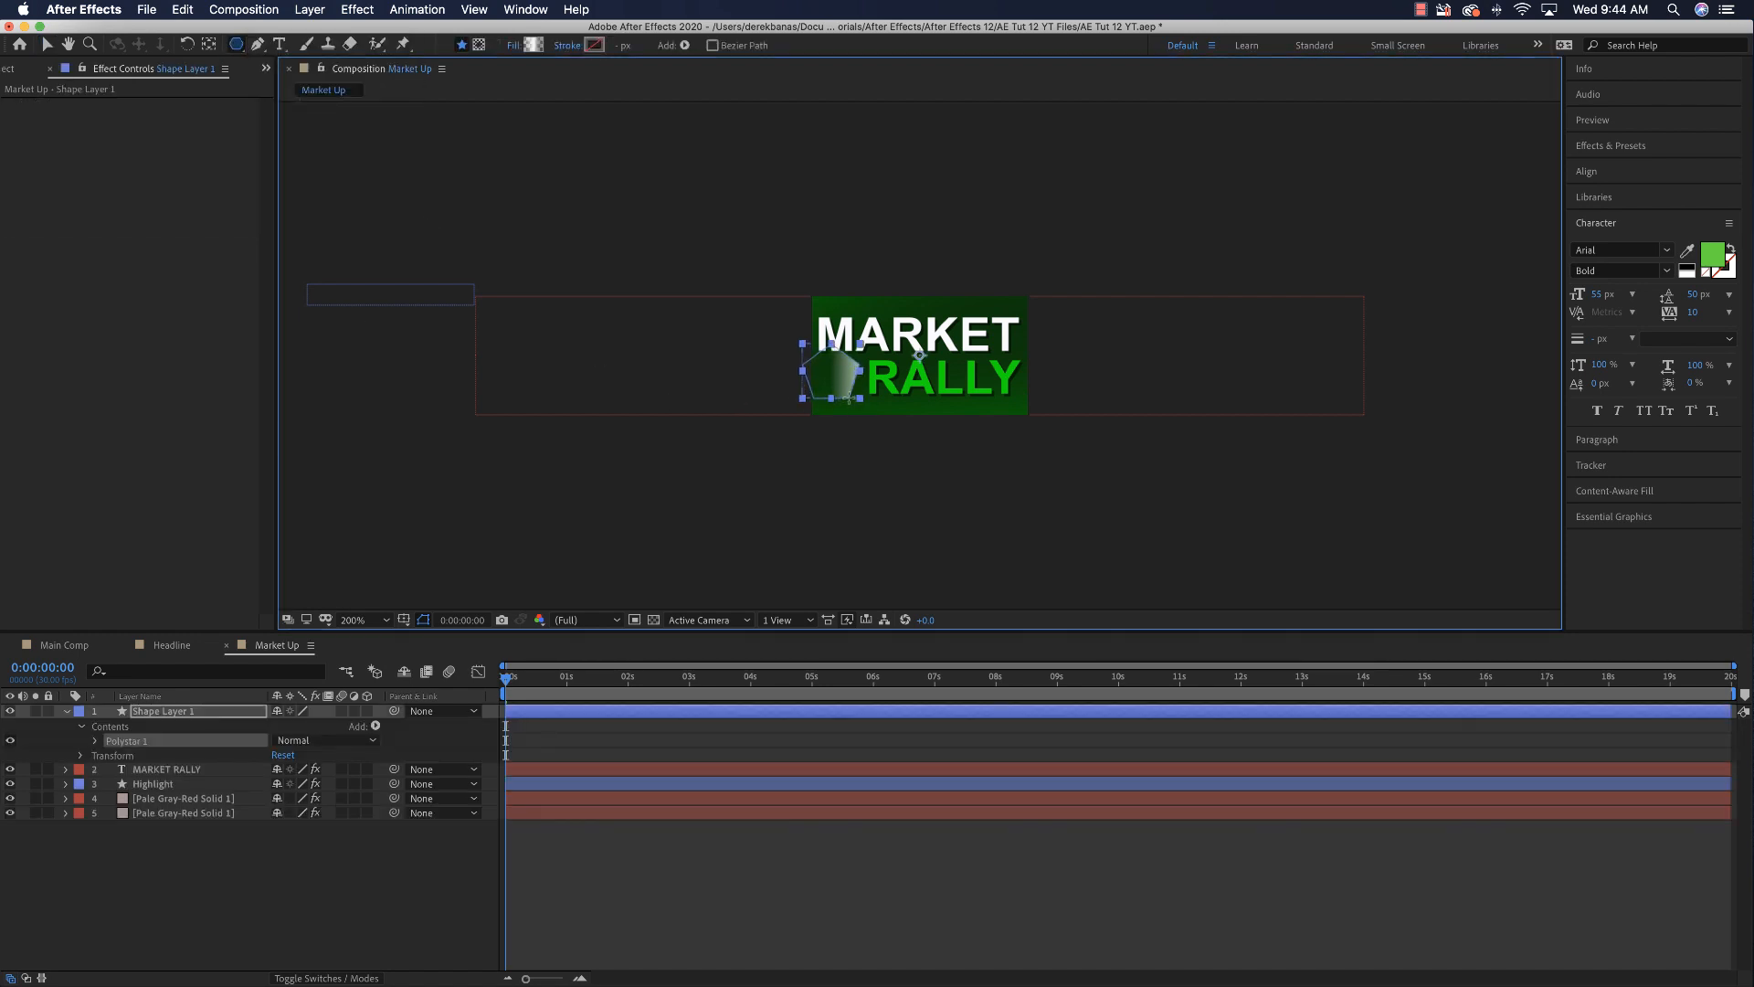
Step: Switch the polygon's fill to Solid Color and sample the green of RALLY, 15DC09, for it
{"action": "left_click", "coordinate": [513, 45]}
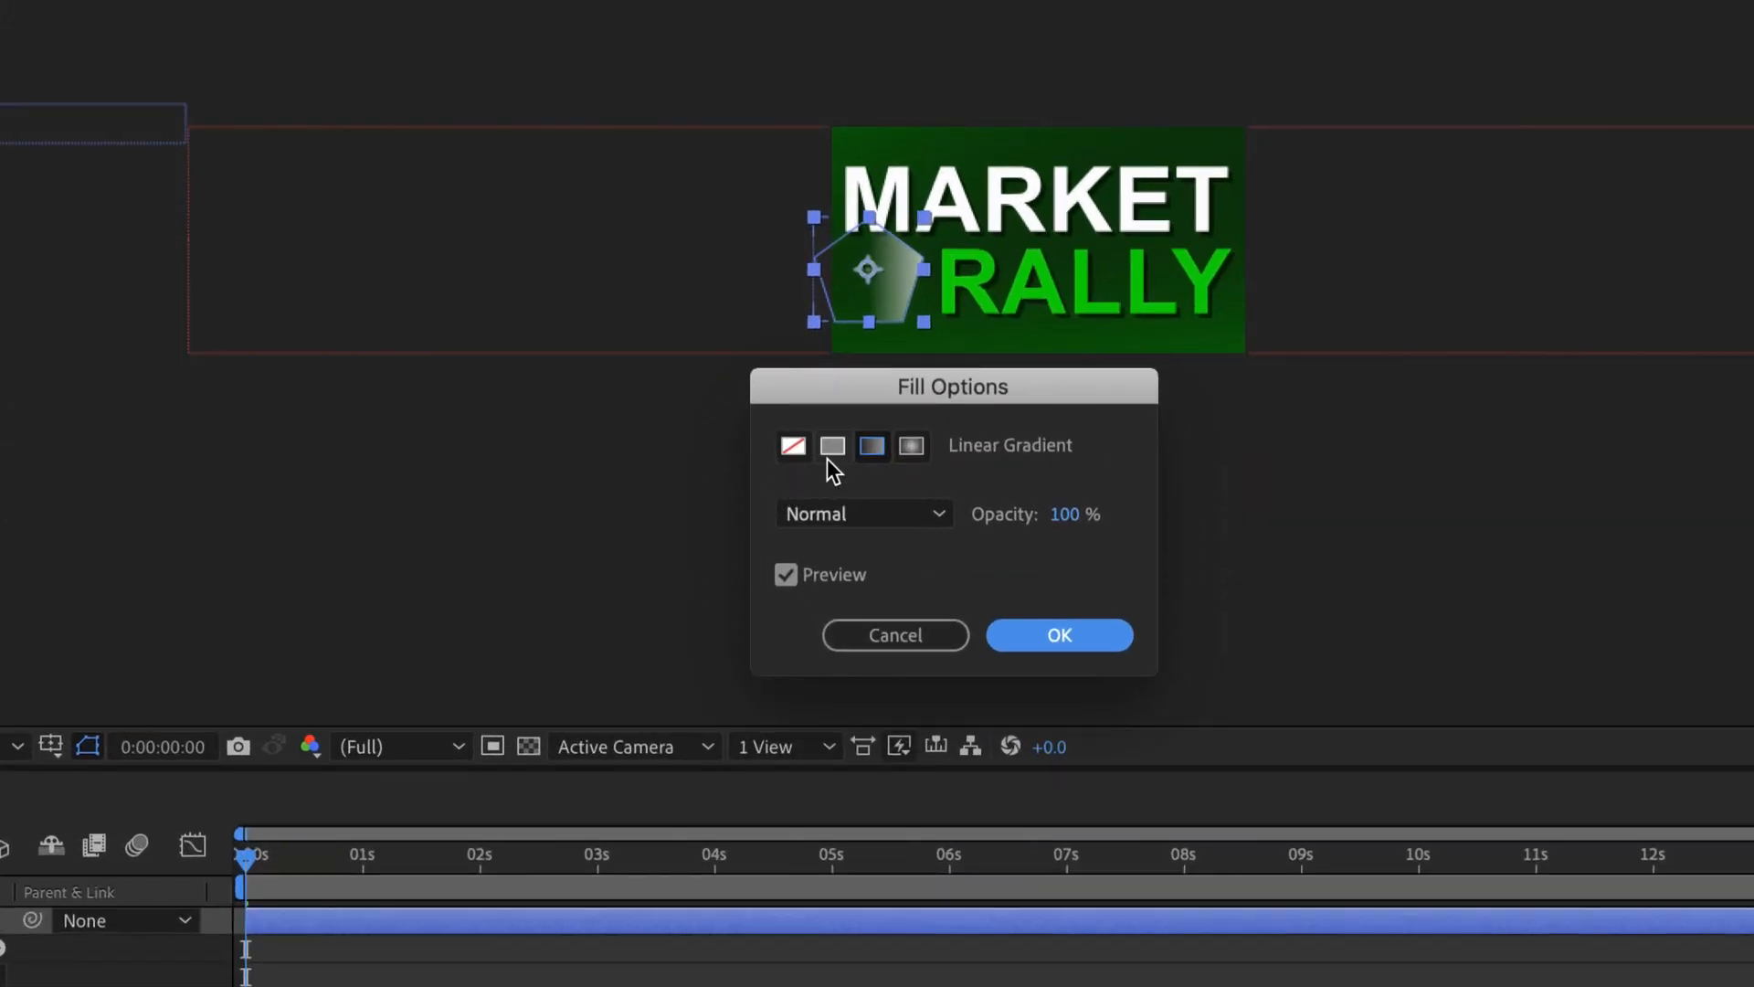
{"action": "left_click", "coordinate": [832, 448]}
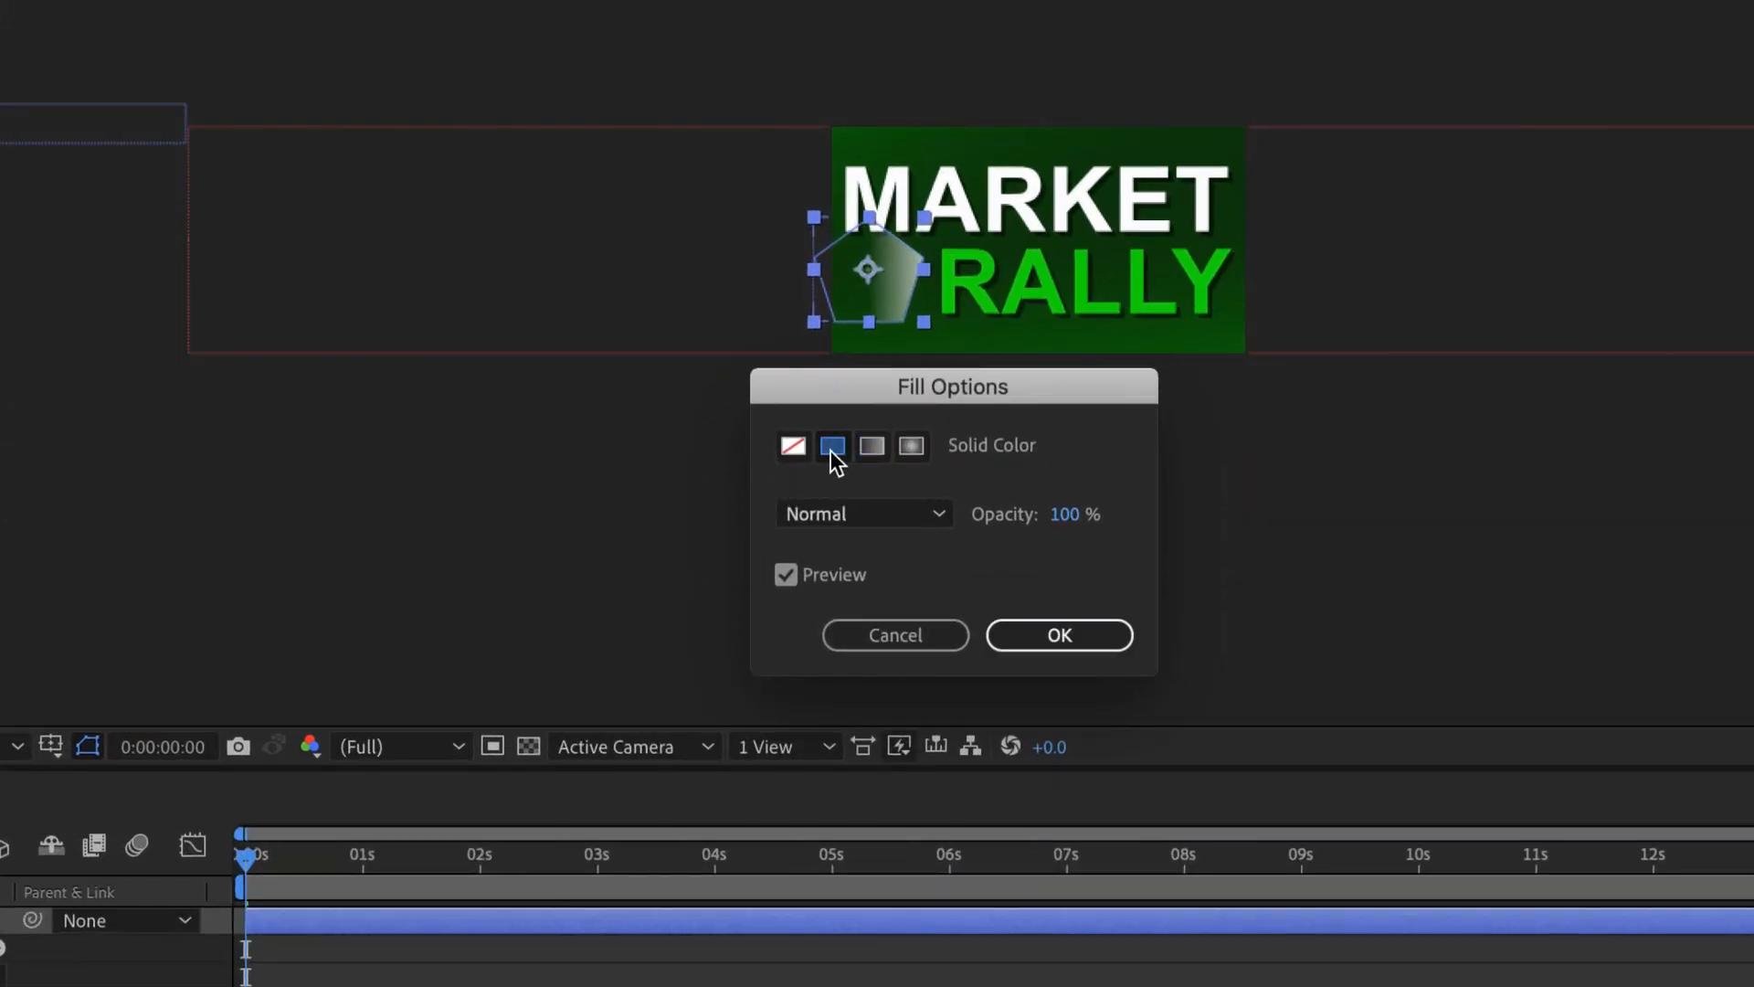
{"action": "left_click", "coordinate": [1074, 635]}
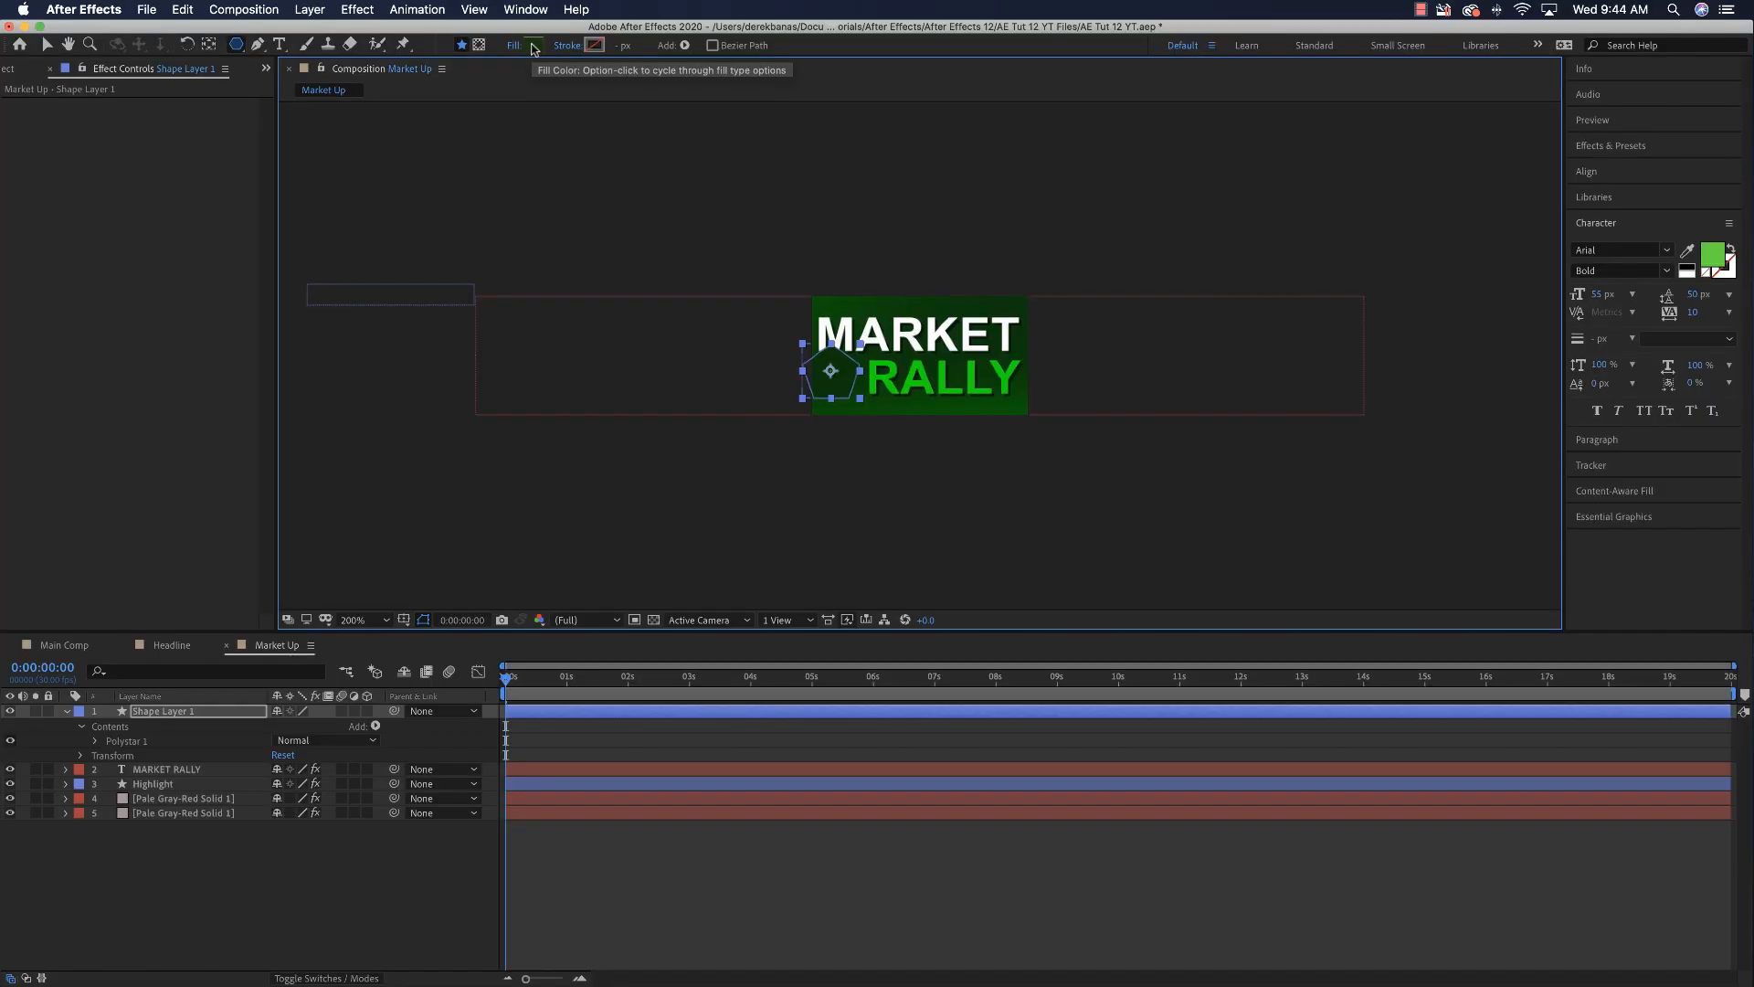
{"action": "left_click", "coordinate": [533, 44]}
{"action": "left_click", "coordinate": [1101, 591]}
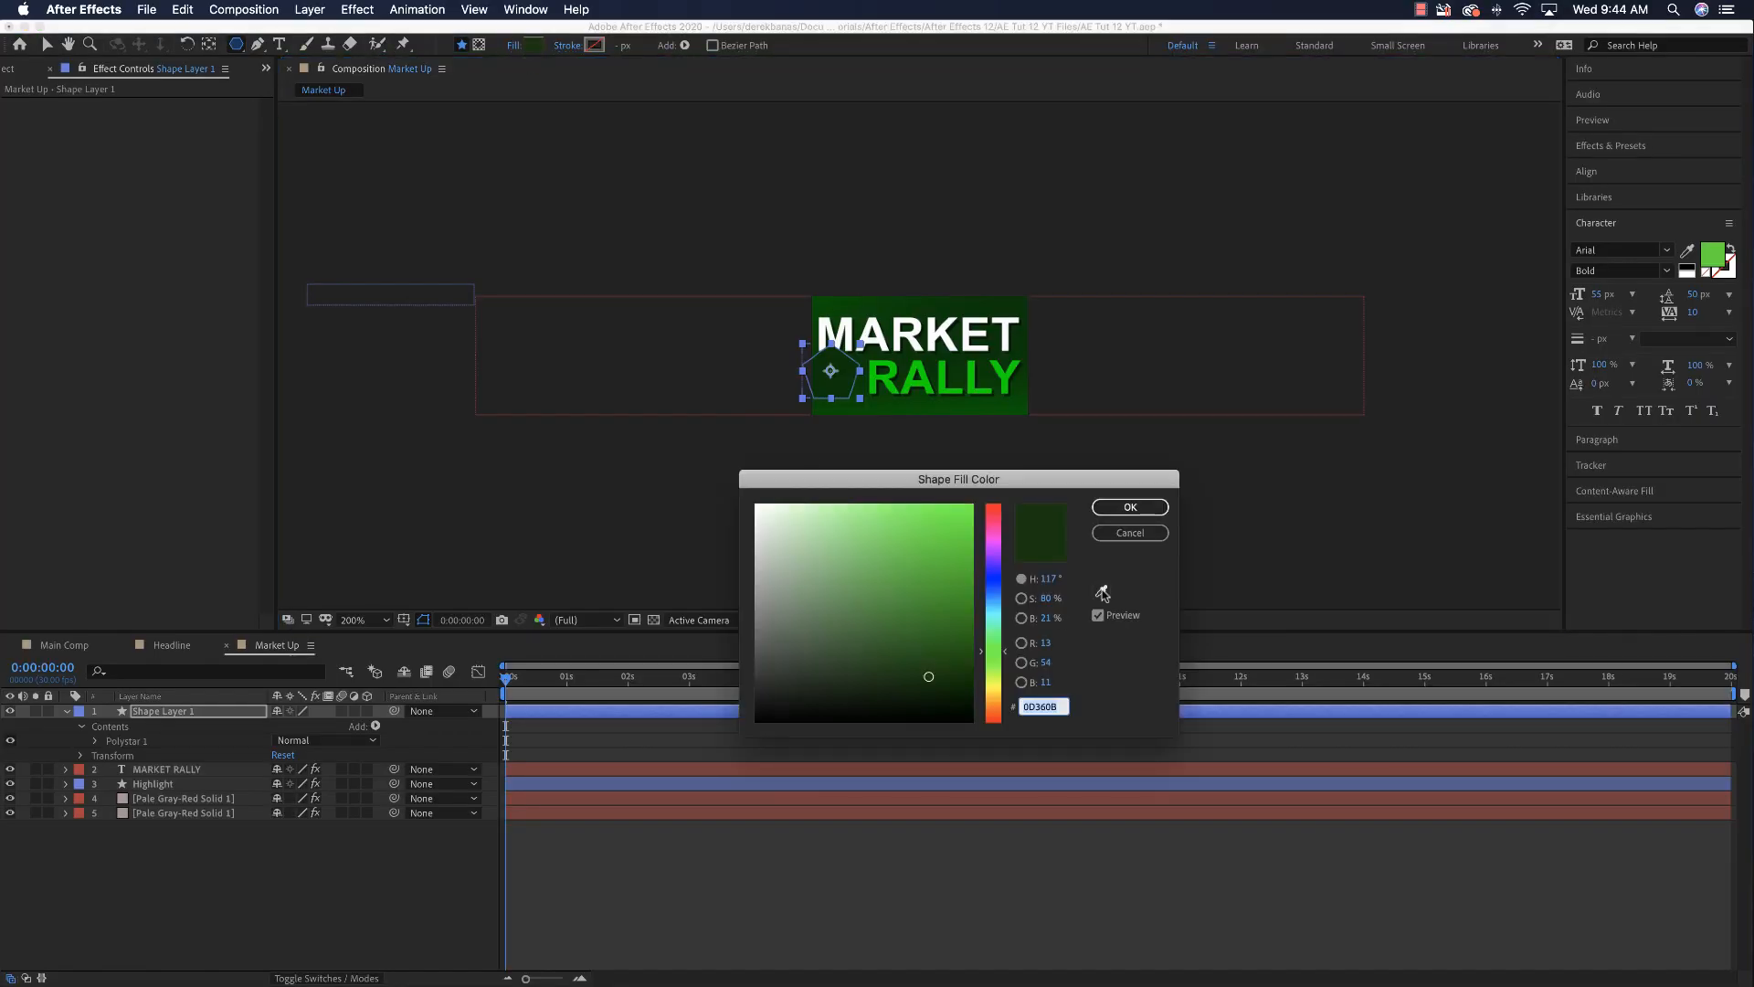
{"action": "left_click", "coordinate": [926, 380]}
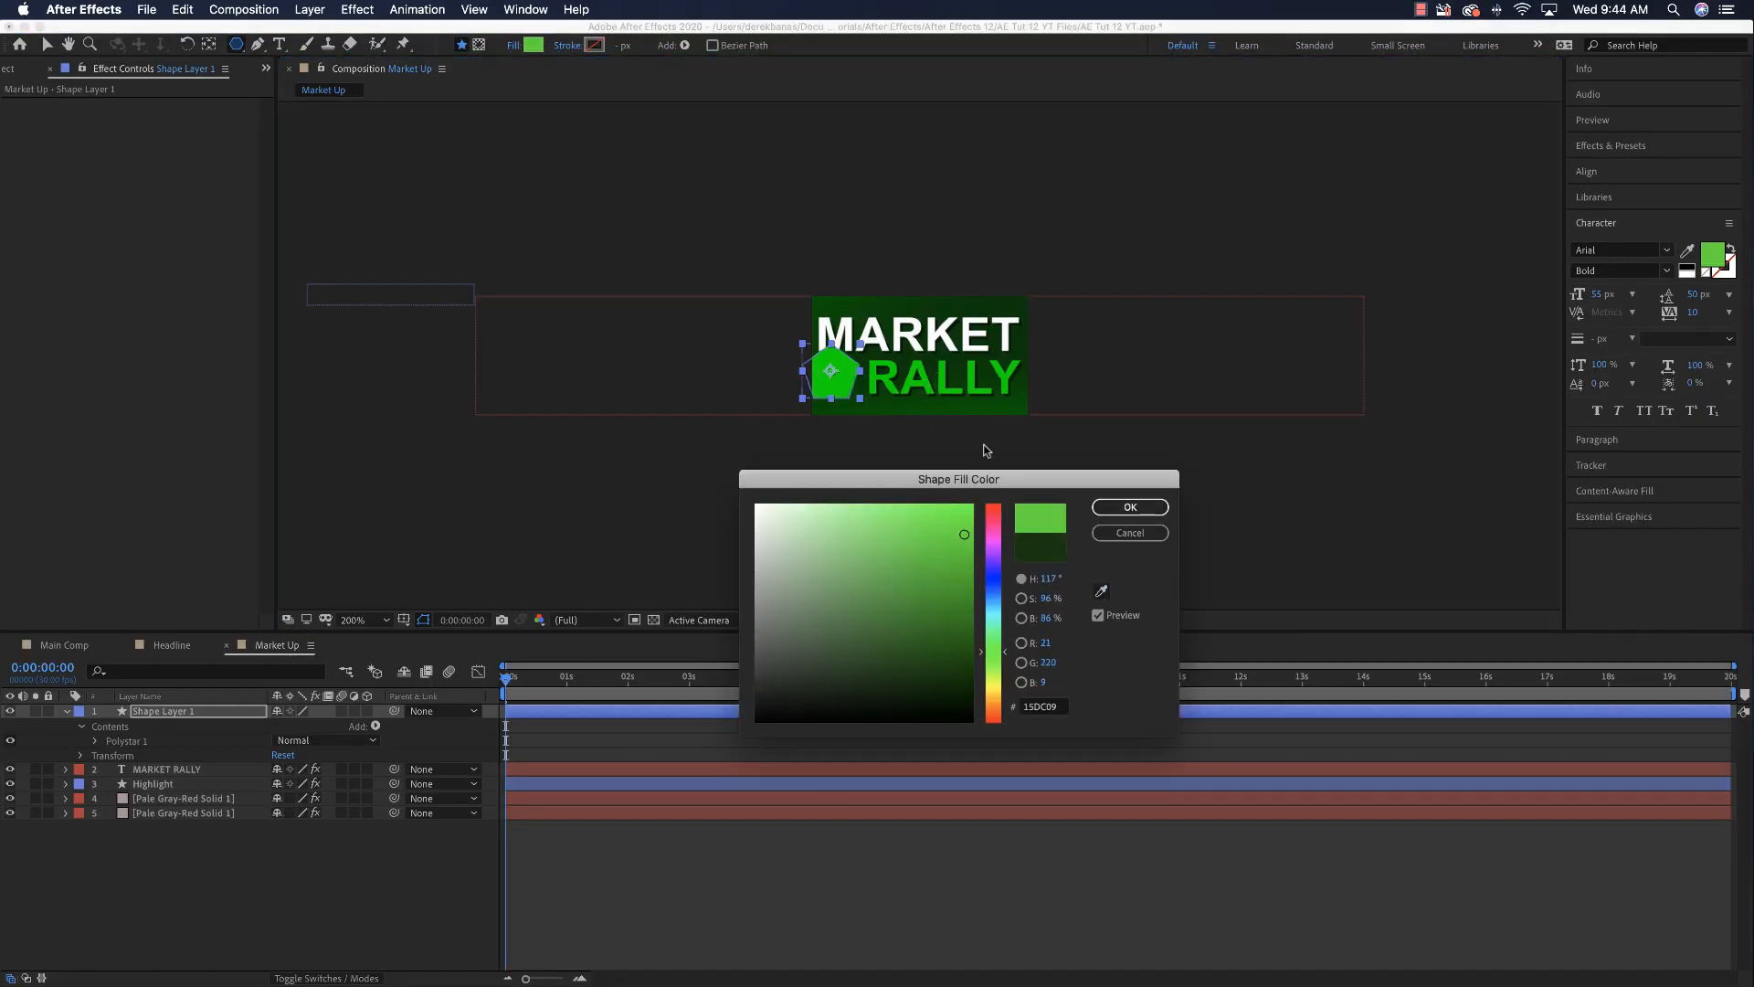
{"action": "left_click", "coordinate": [1130, 507]}
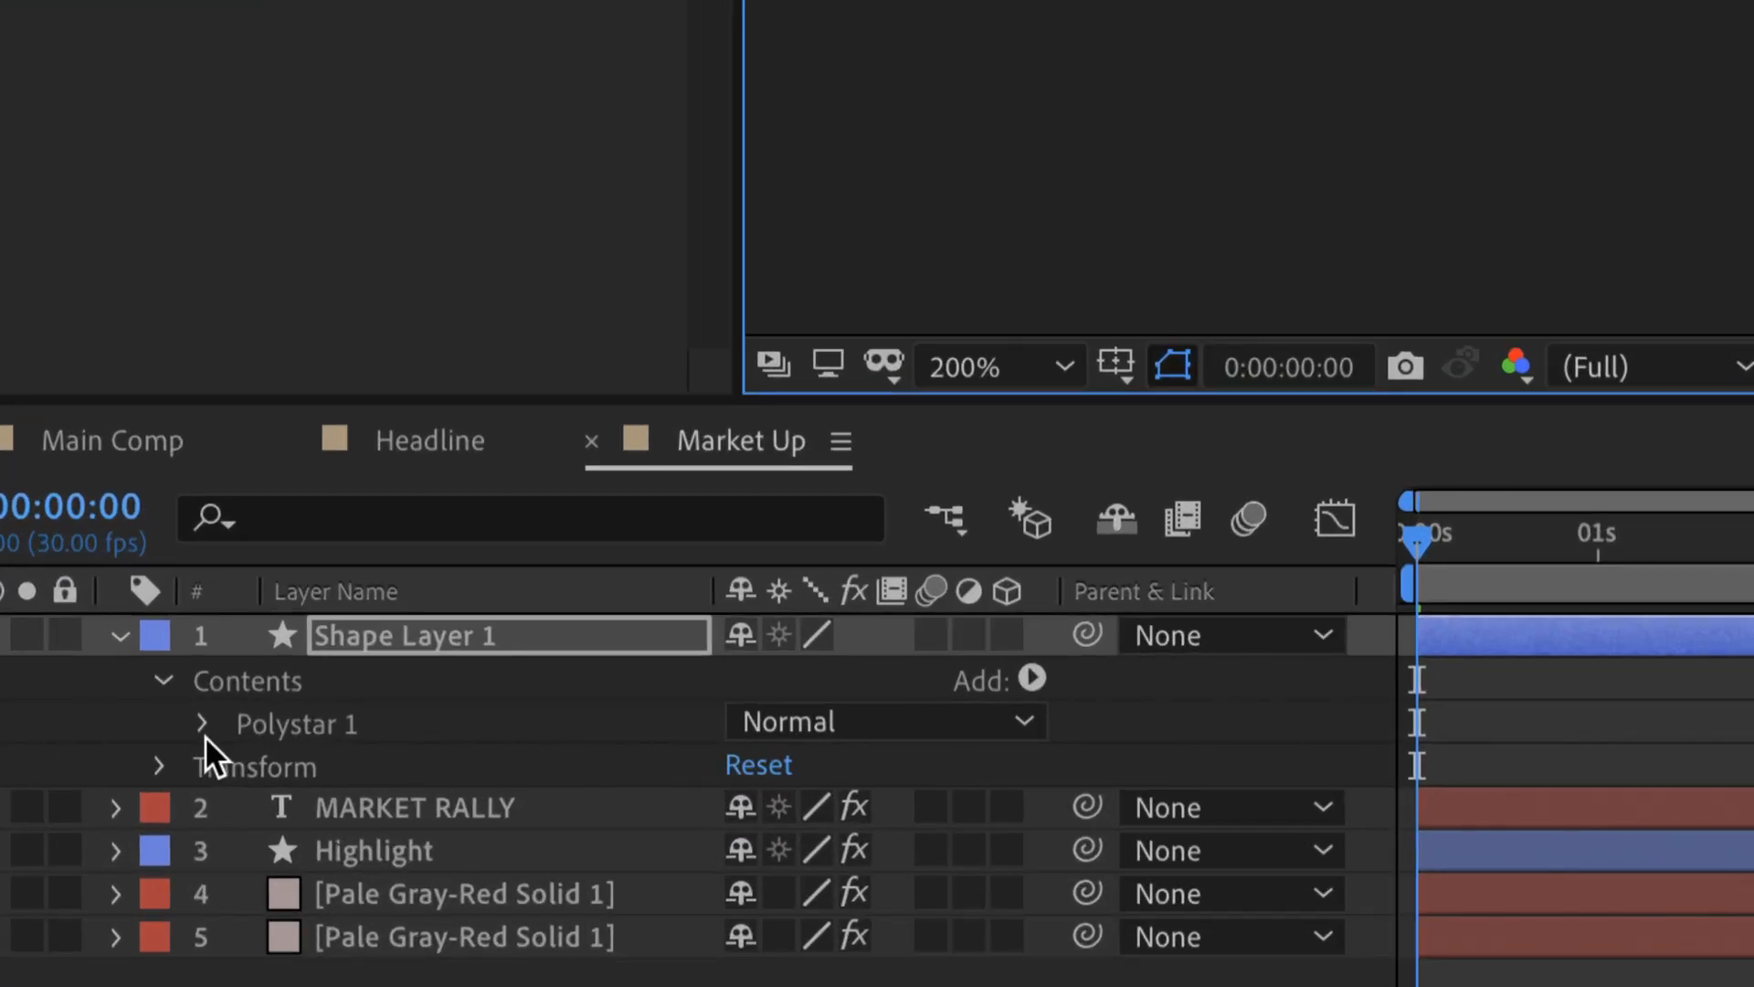
Step: Set the polygon's Polystar Path points to 3 to make it a triangle
{"action": "left_click", "coordinate": [94, 740]}
{"action": "left_click", "coordinate": [199, 723]}
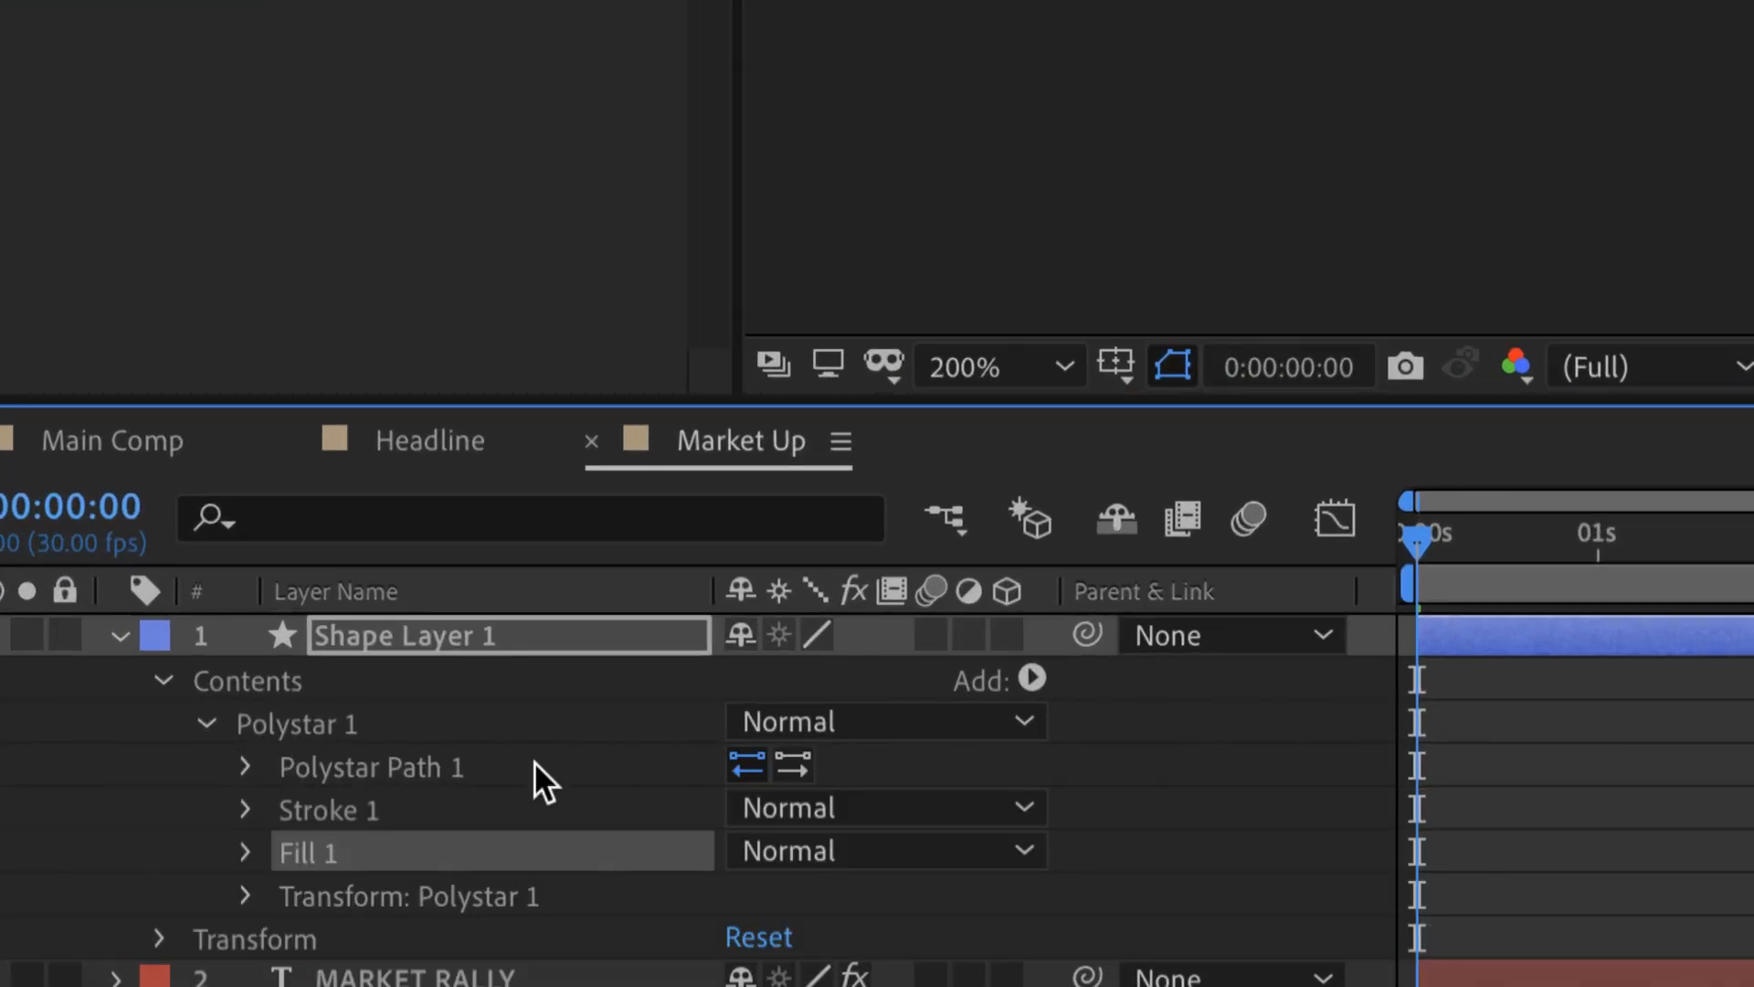
{"action": "left_click", "coordinate": [244, 766]}
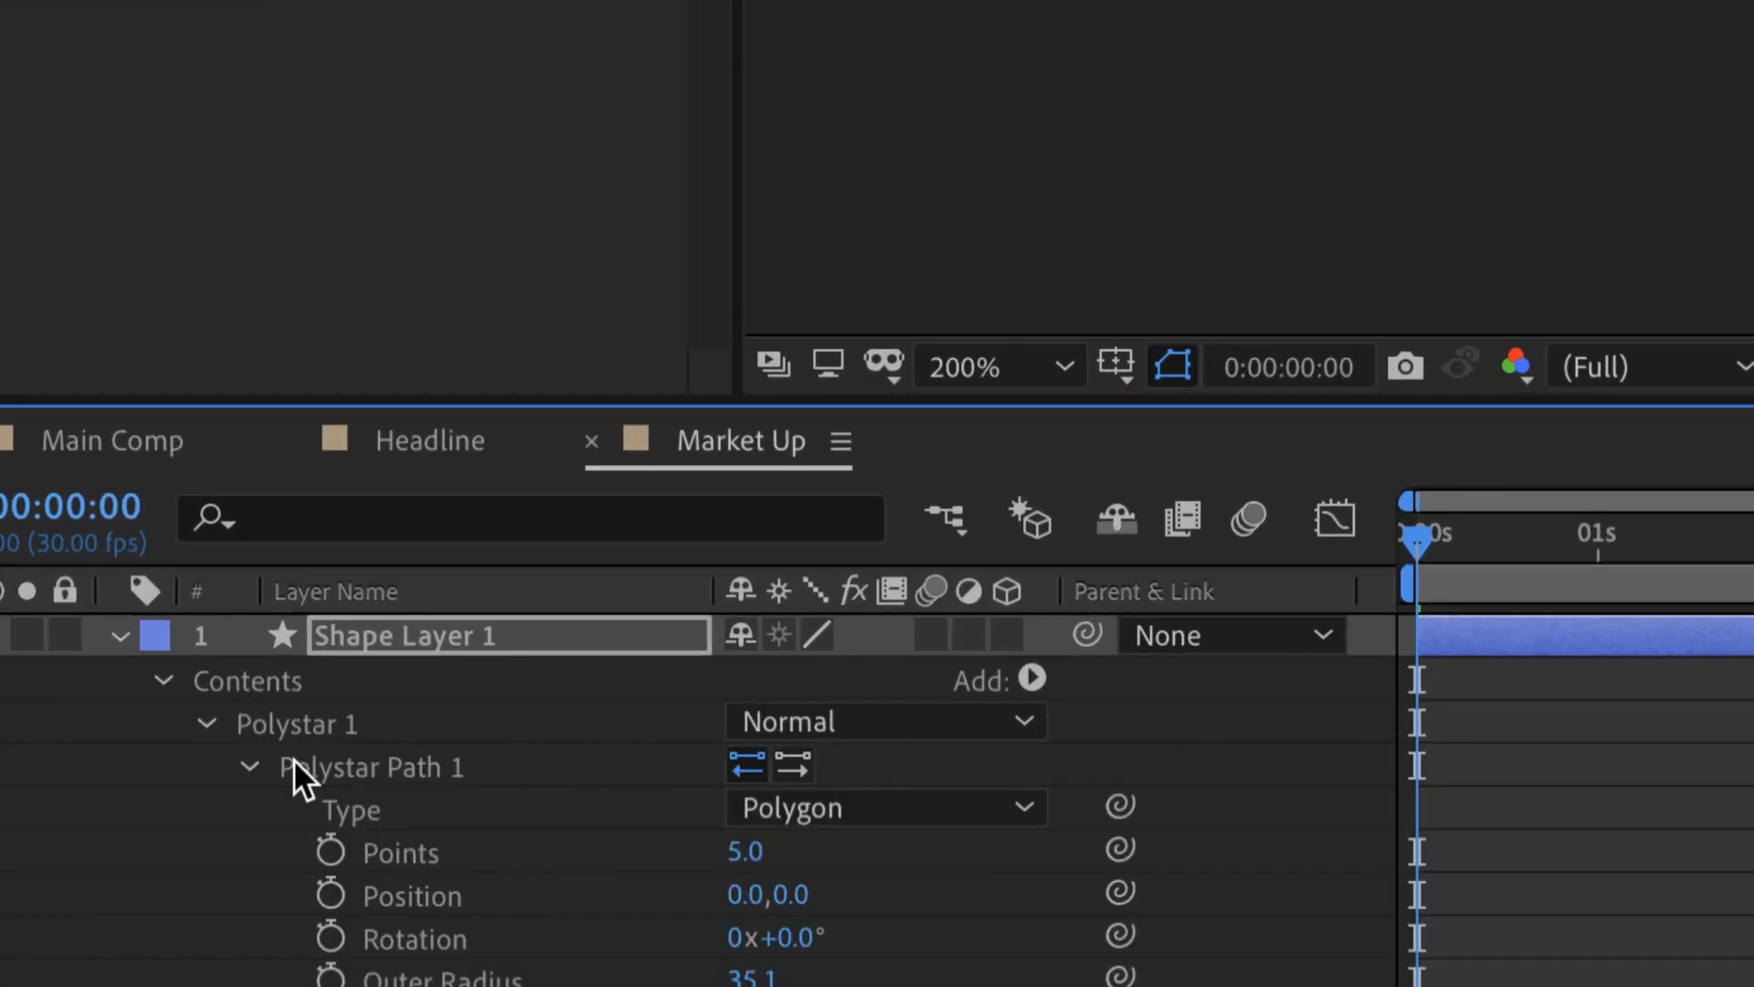
{"action": "left_click_drag", "start_coordinate": [736, 852], "coordinate": [716, 853]}
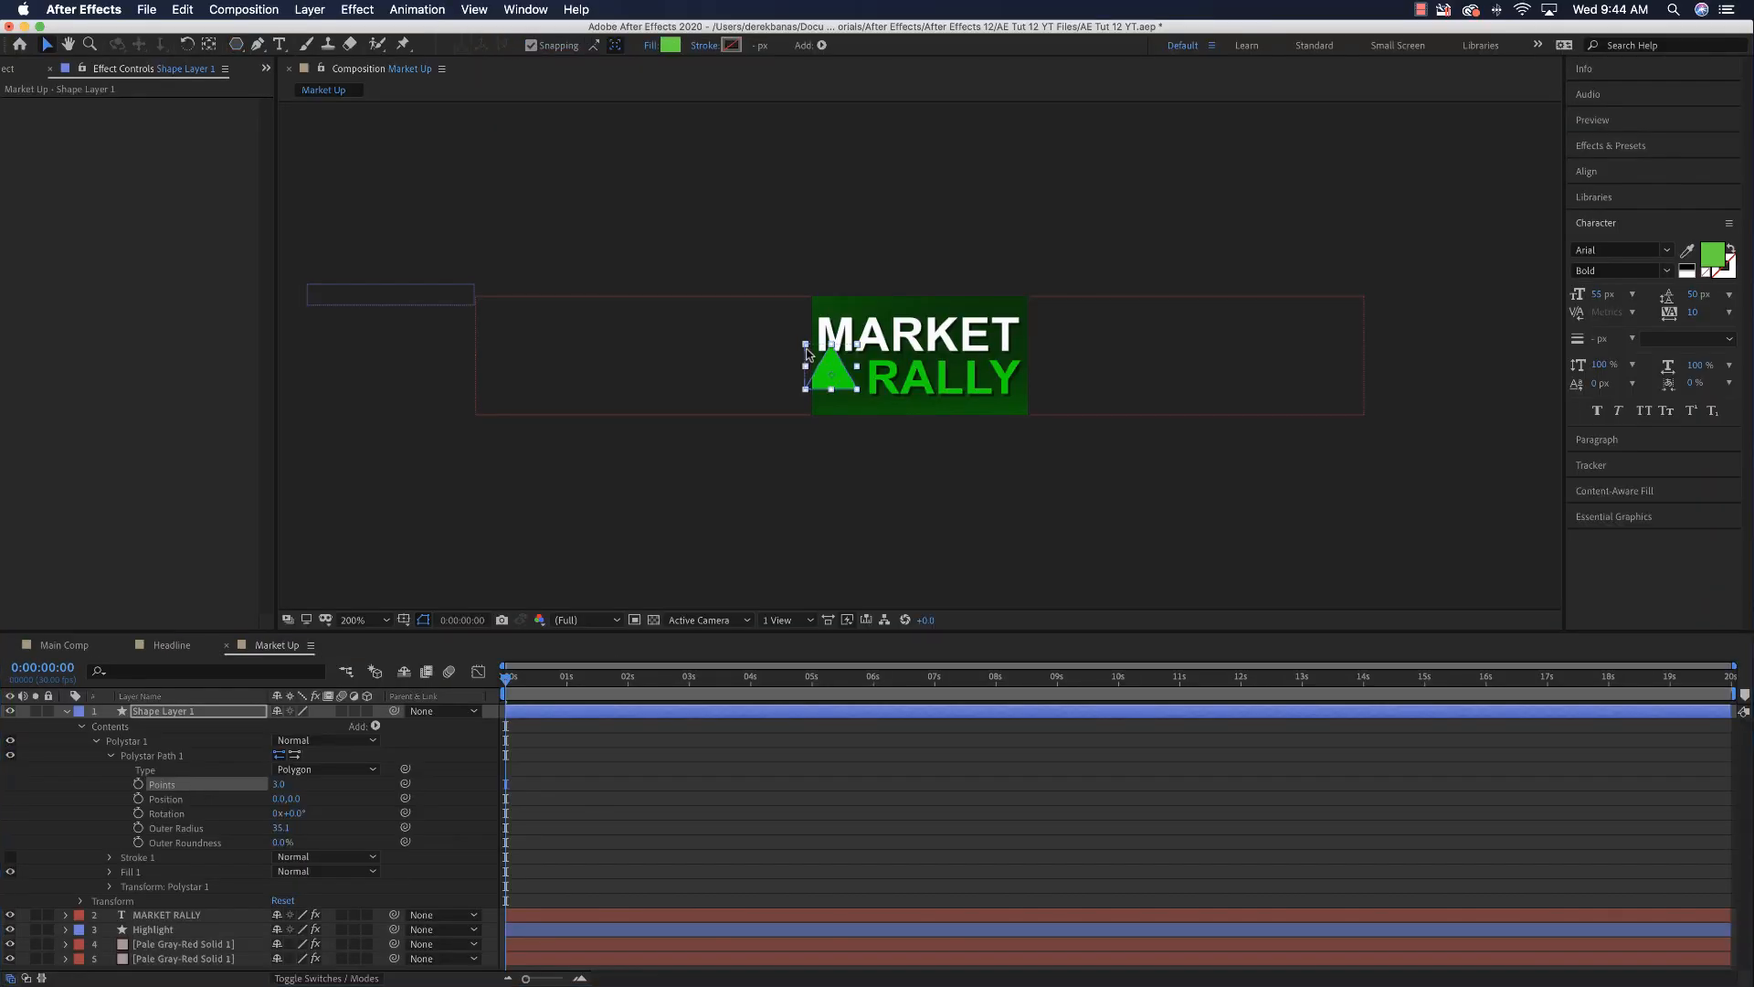
Step: Scale the green triangle down and adjust its position so it fits in the gap before the word RALLY
{"action": "left_click_drag", "start_coordinate": [807, 349], "coordinate": [818, 359]}
{"action": "left_click", "coordinate": [929, 463]}
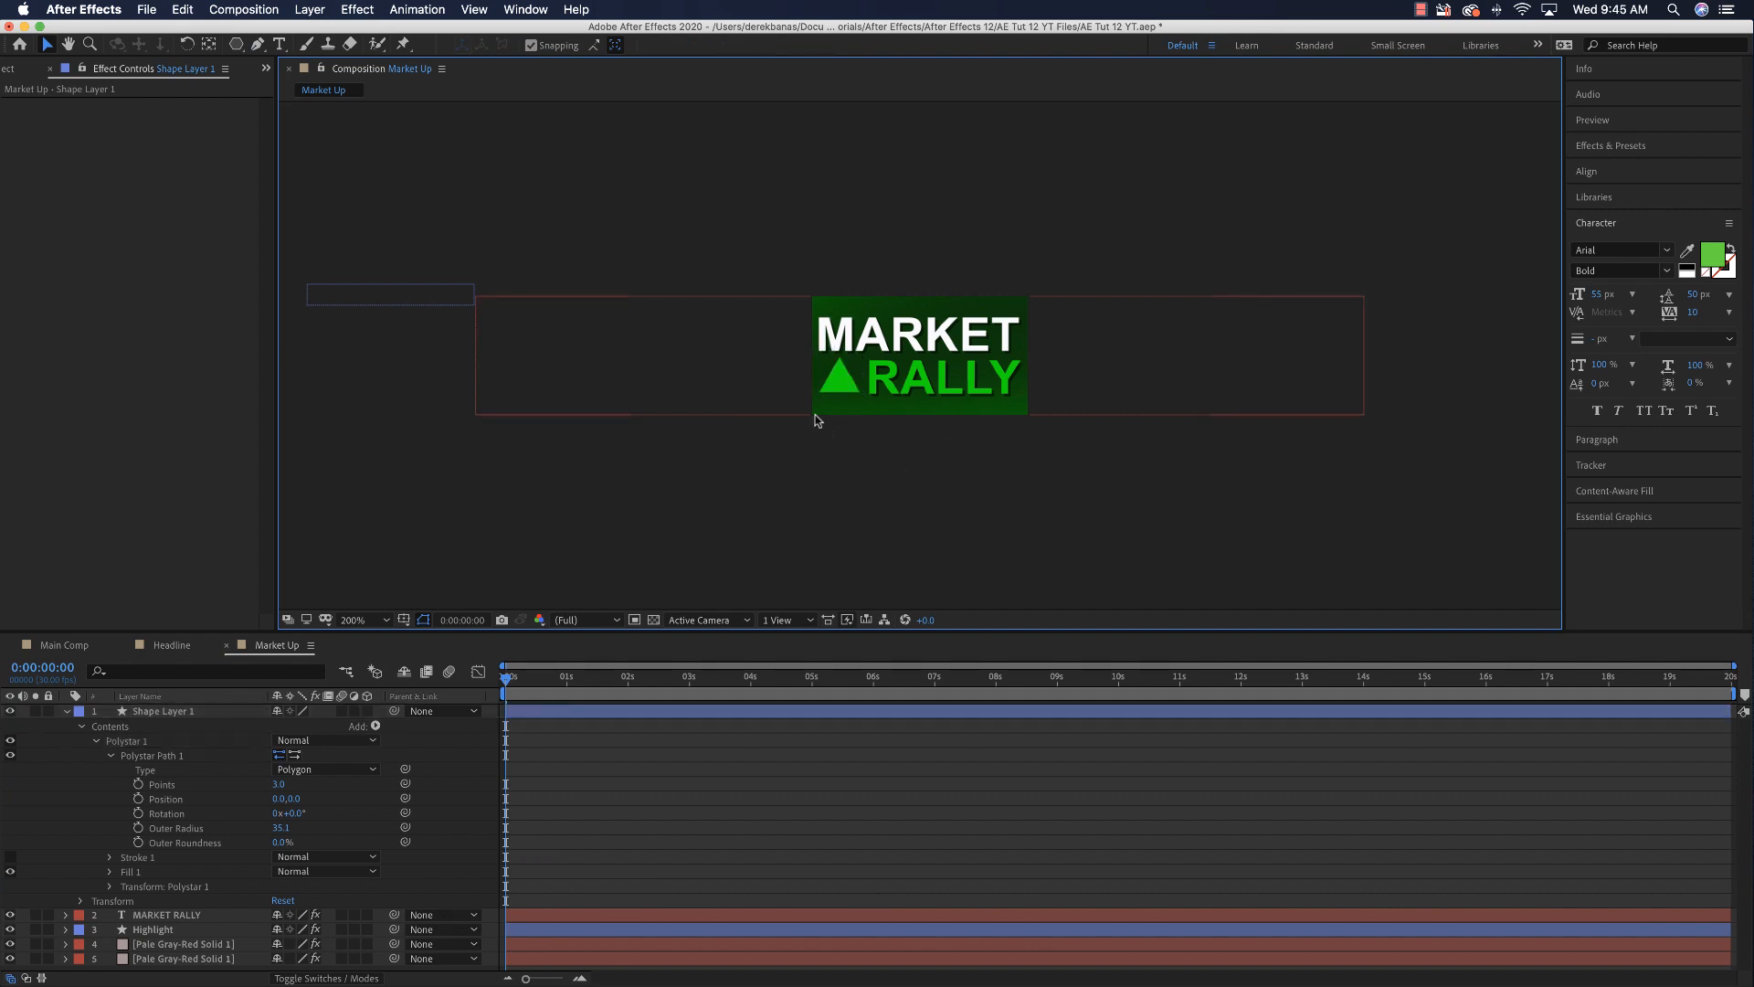
{"action": "left_click", "coordinate": [848, 381]}
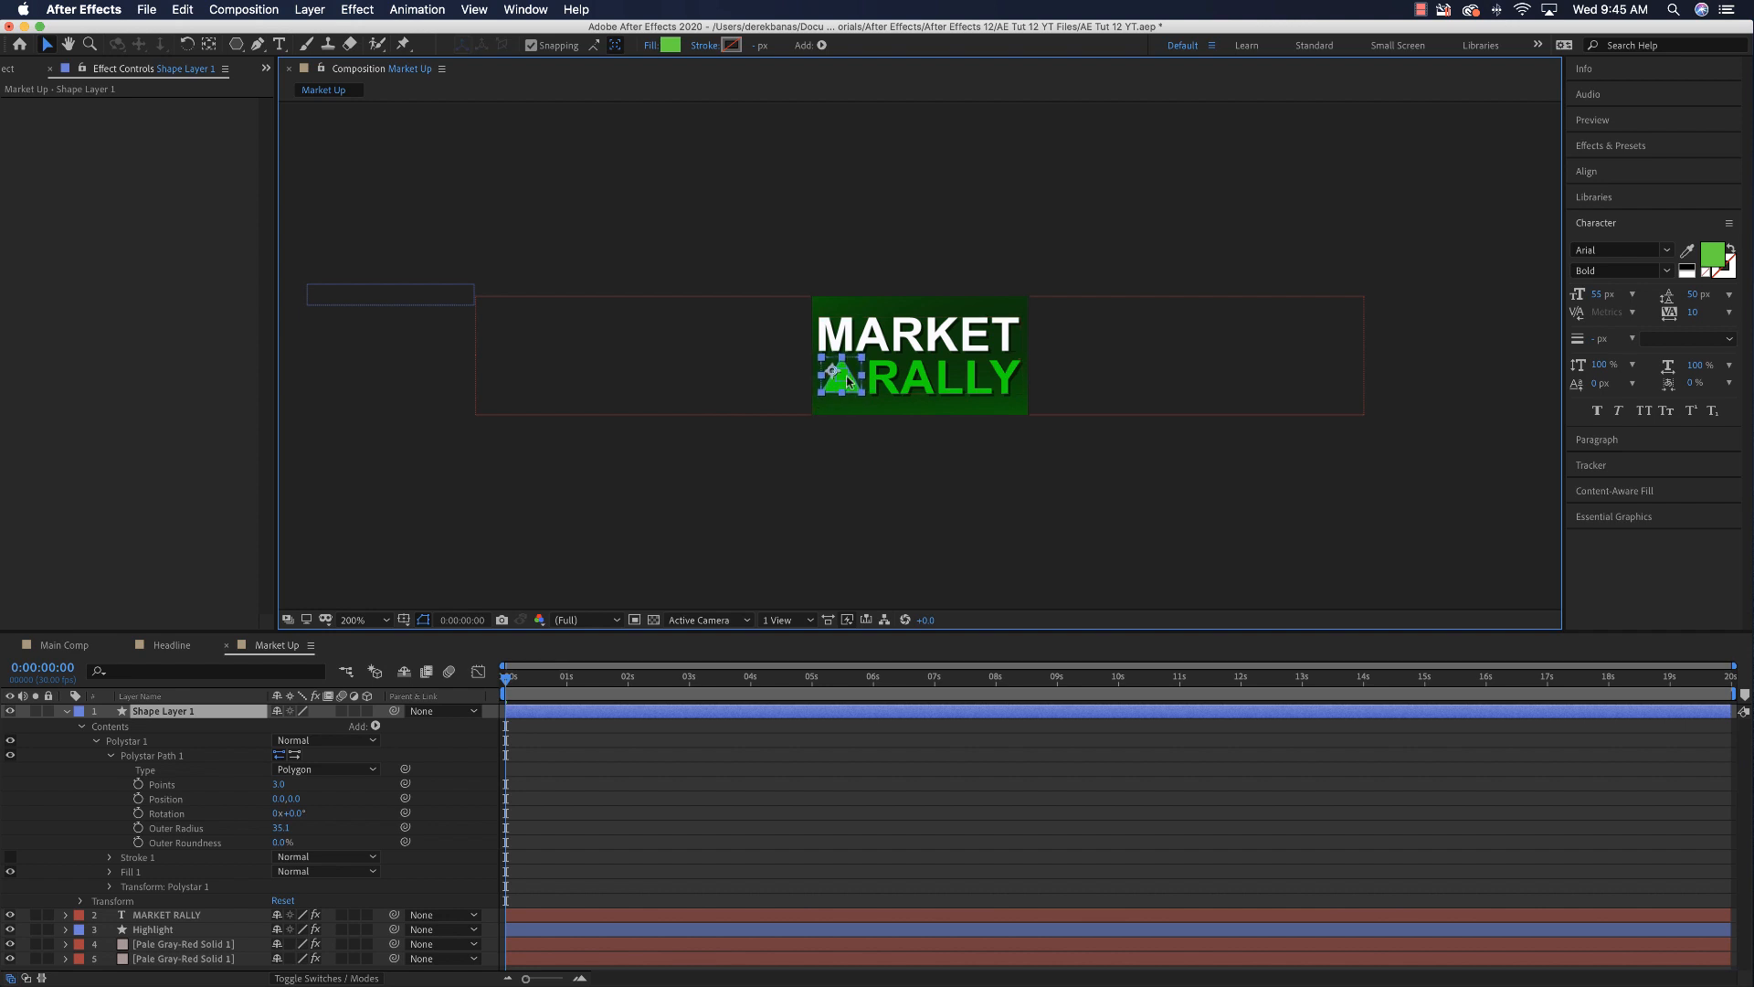
{"action": "key", "text": "Return"}
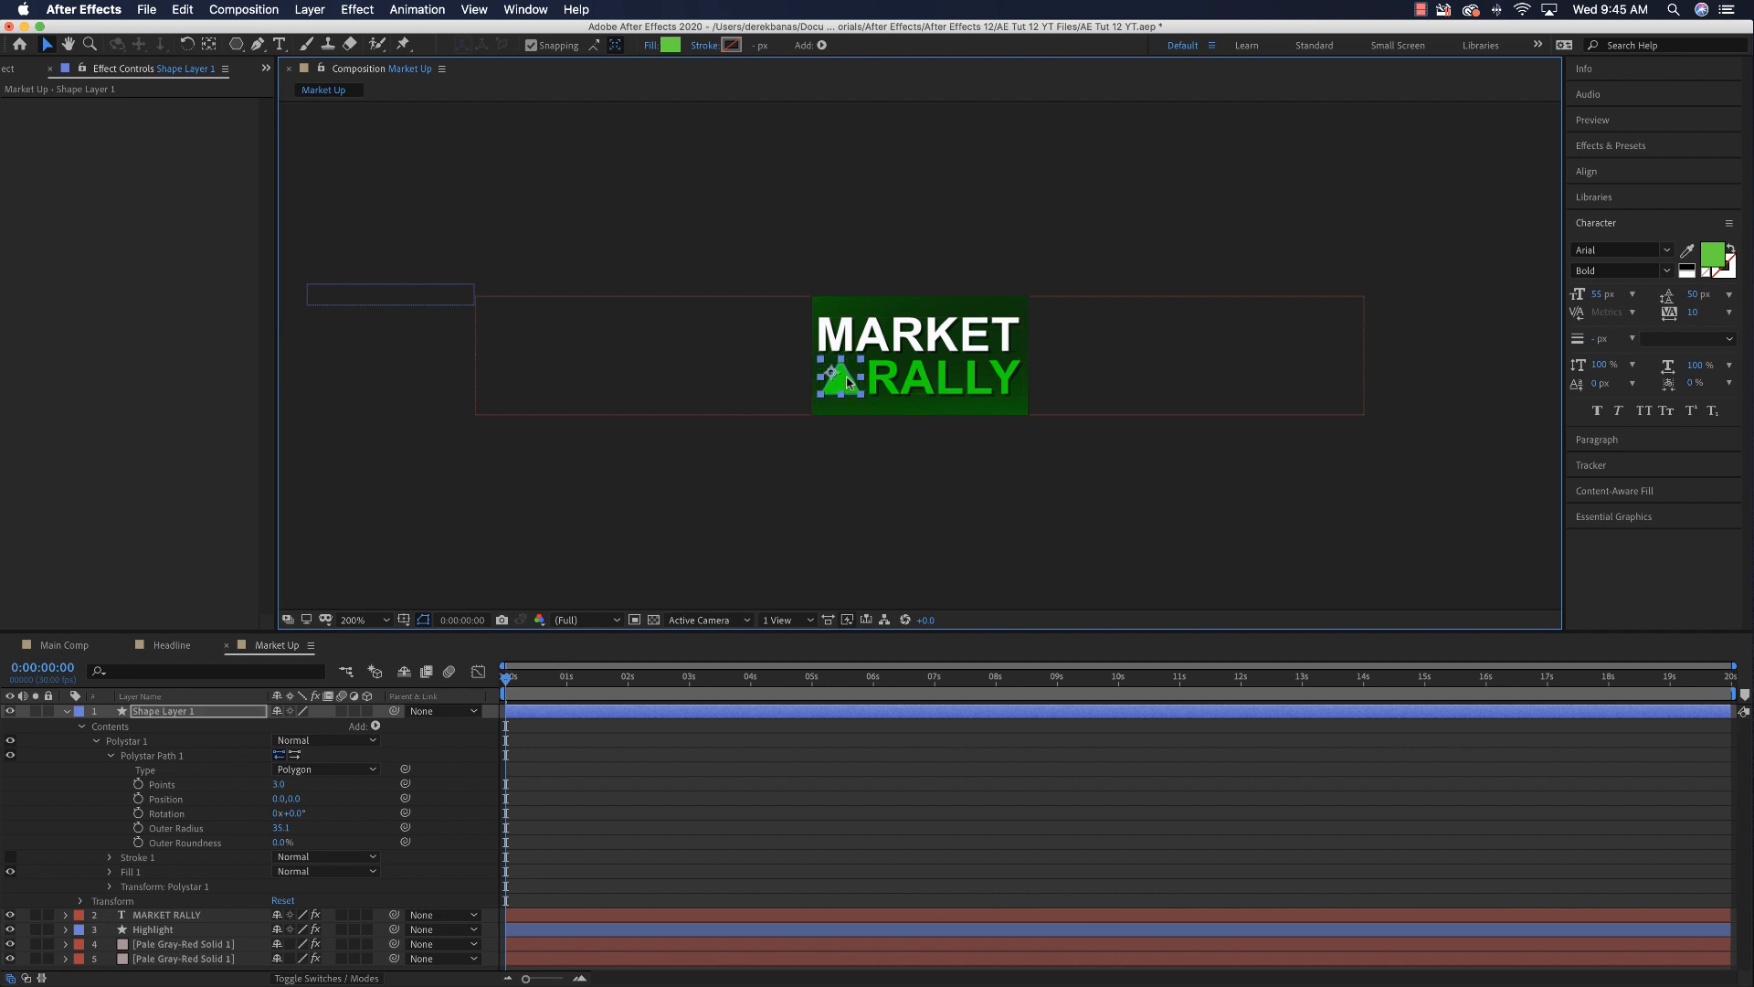
Step: Apply the Drop Shadow effect to the green triangle
{"action": "left_click", "coordinate": [1635, 147]}
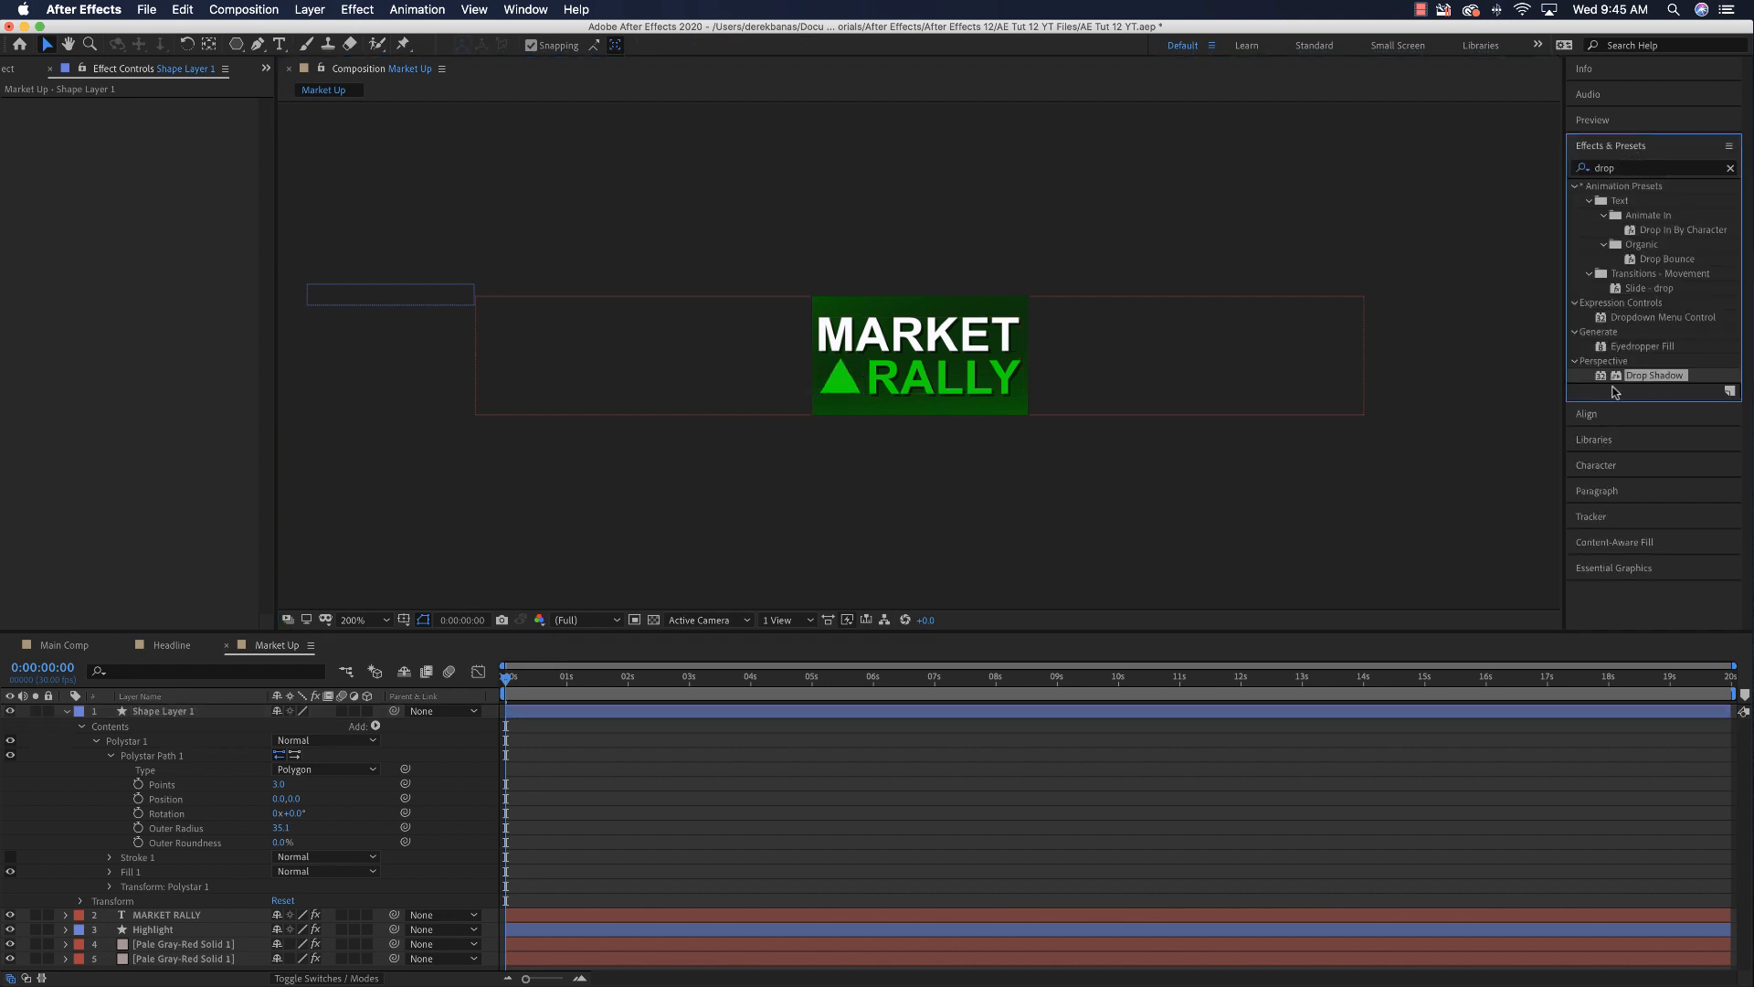
{"action": "left_click_drag", "start_coordinate": [1601, 381], "coordinate": [864, 392]}
{"action": "left_click", "coordinate": [995, 470]}
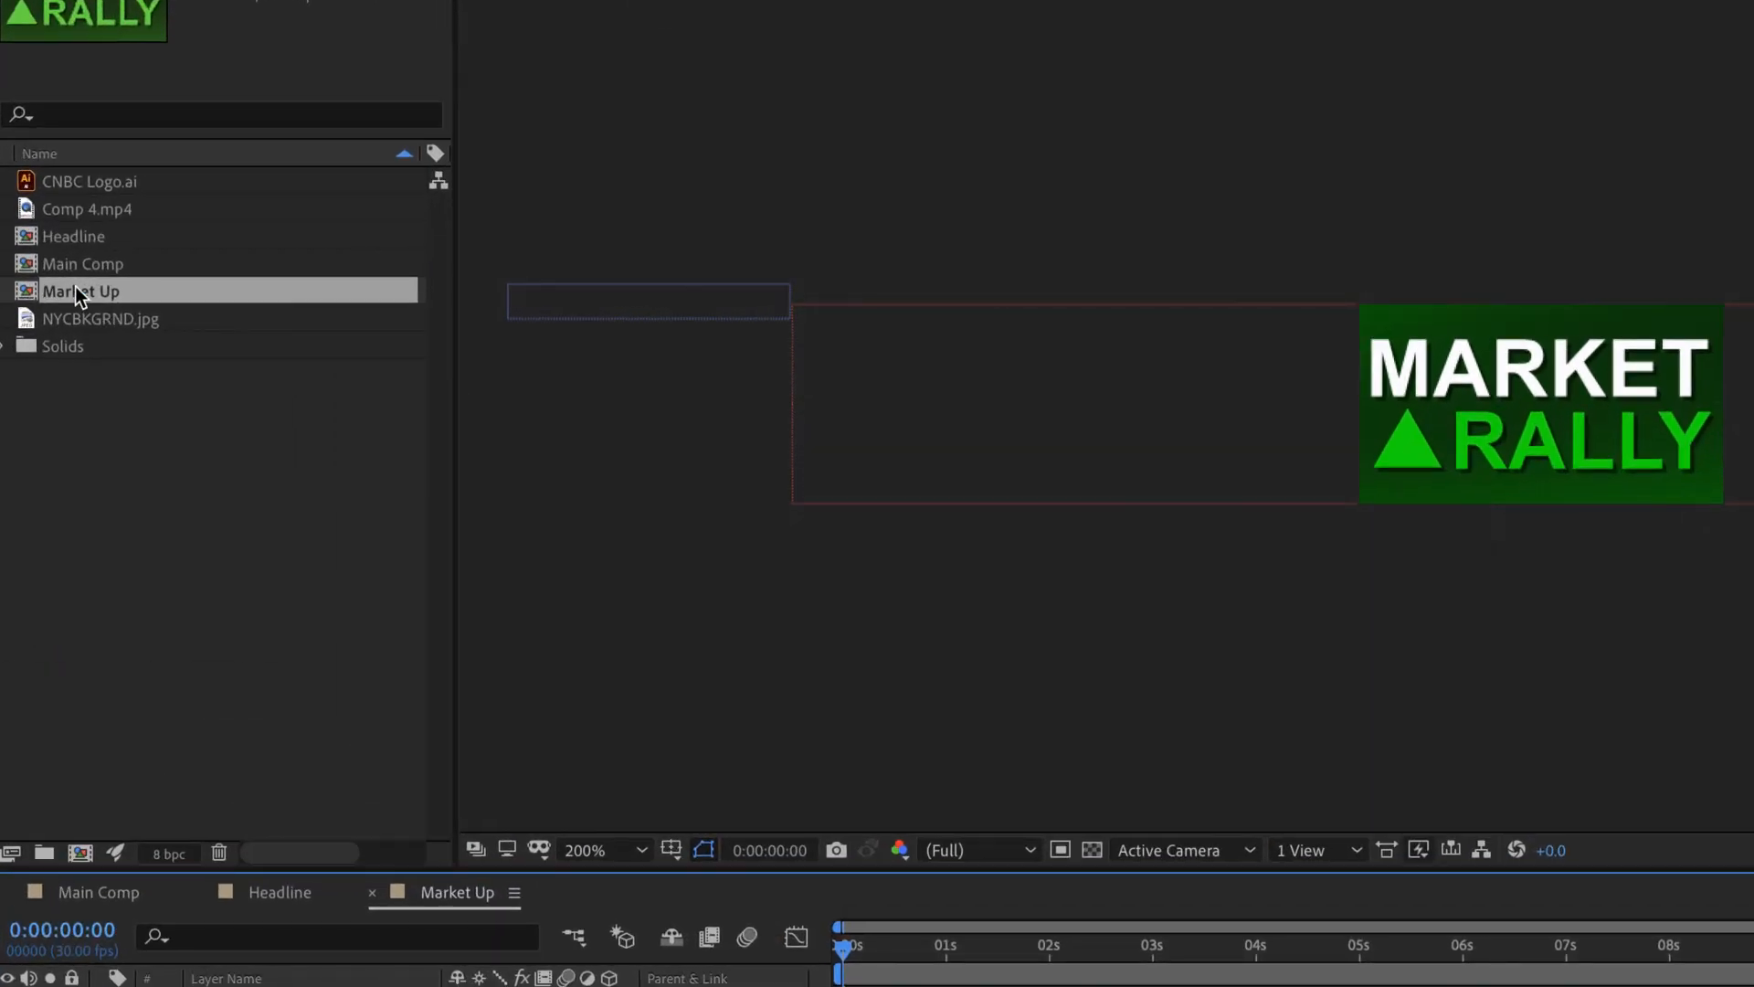
Step: Duplicate the Market Up composition under the name Indexes and open the copy
{"action": "left_click", "coordinate": [53, 287]}
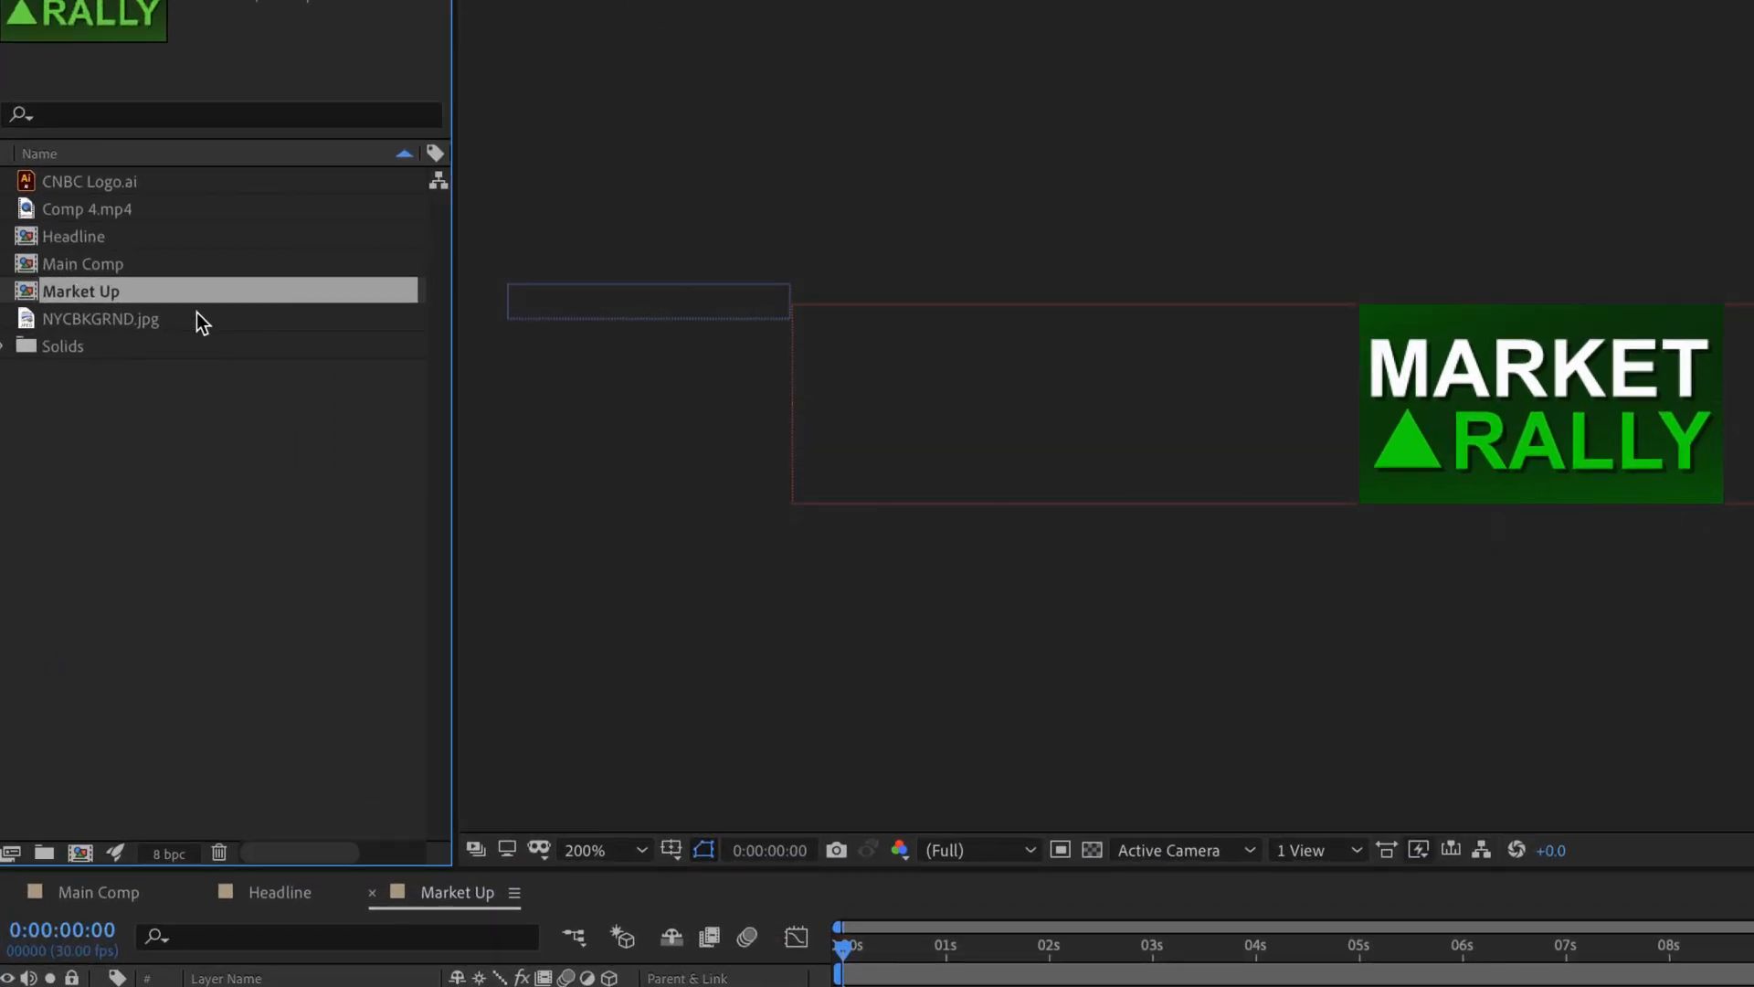
{"action": "key", "text": "ctrl+d"}
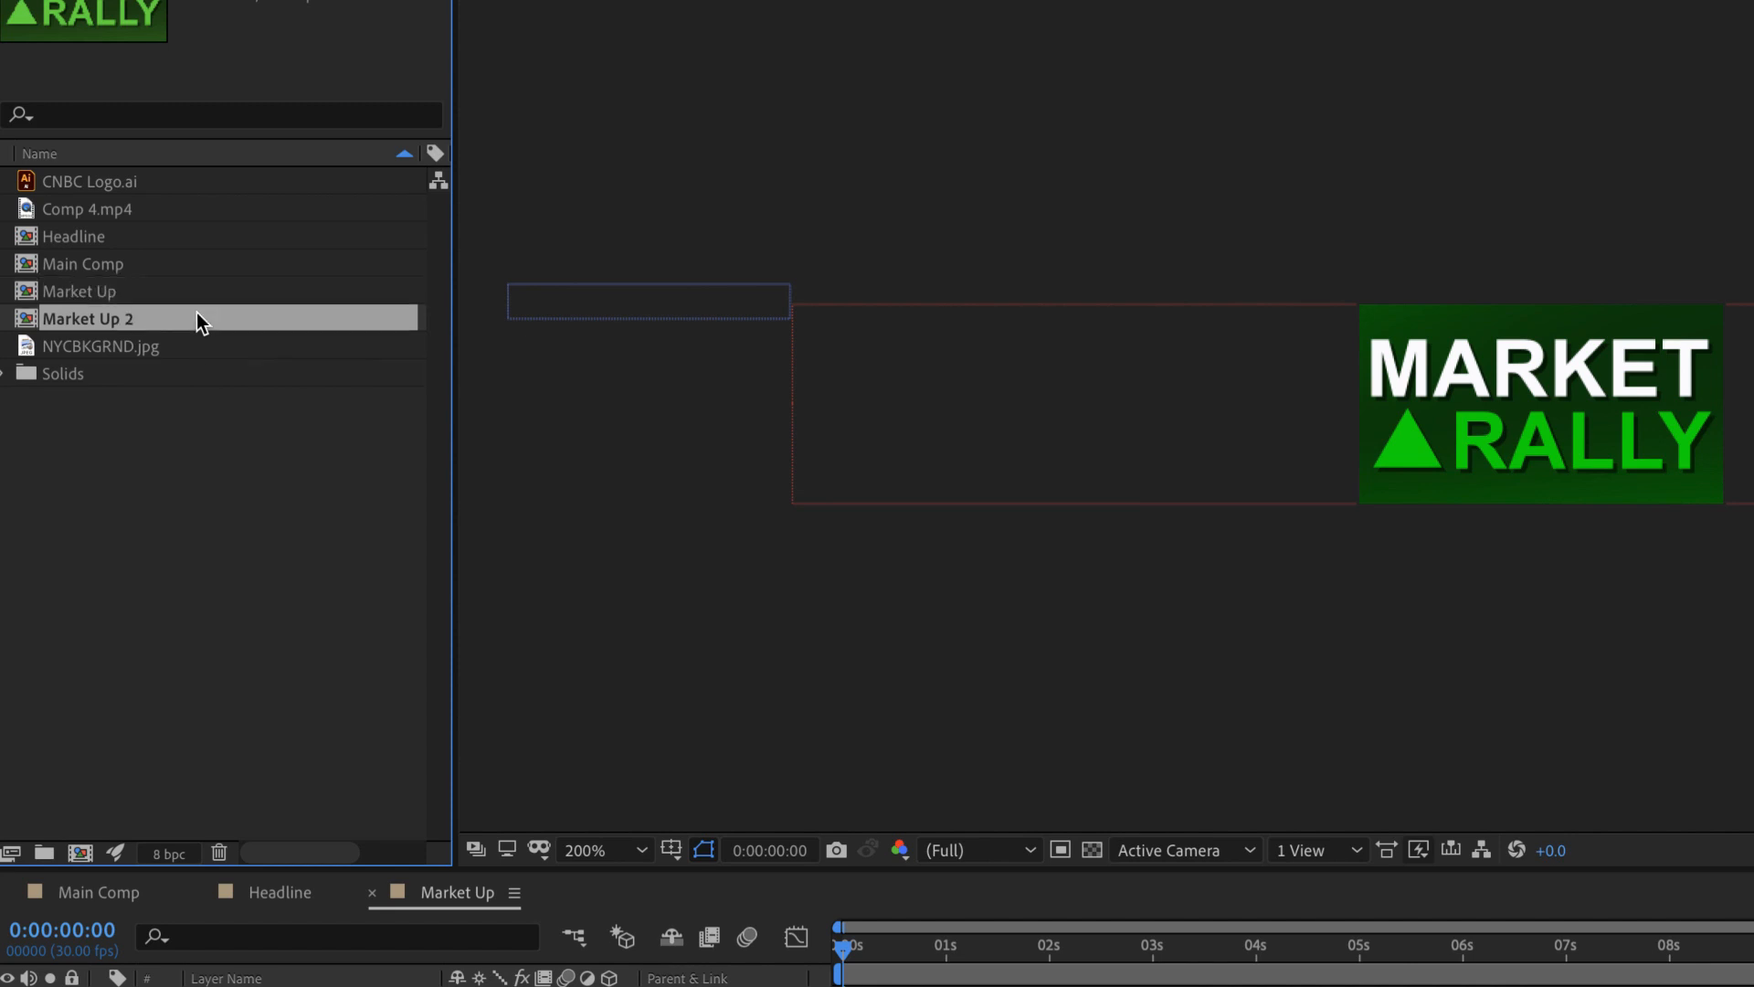
{"action": "key", "text": "Return"}
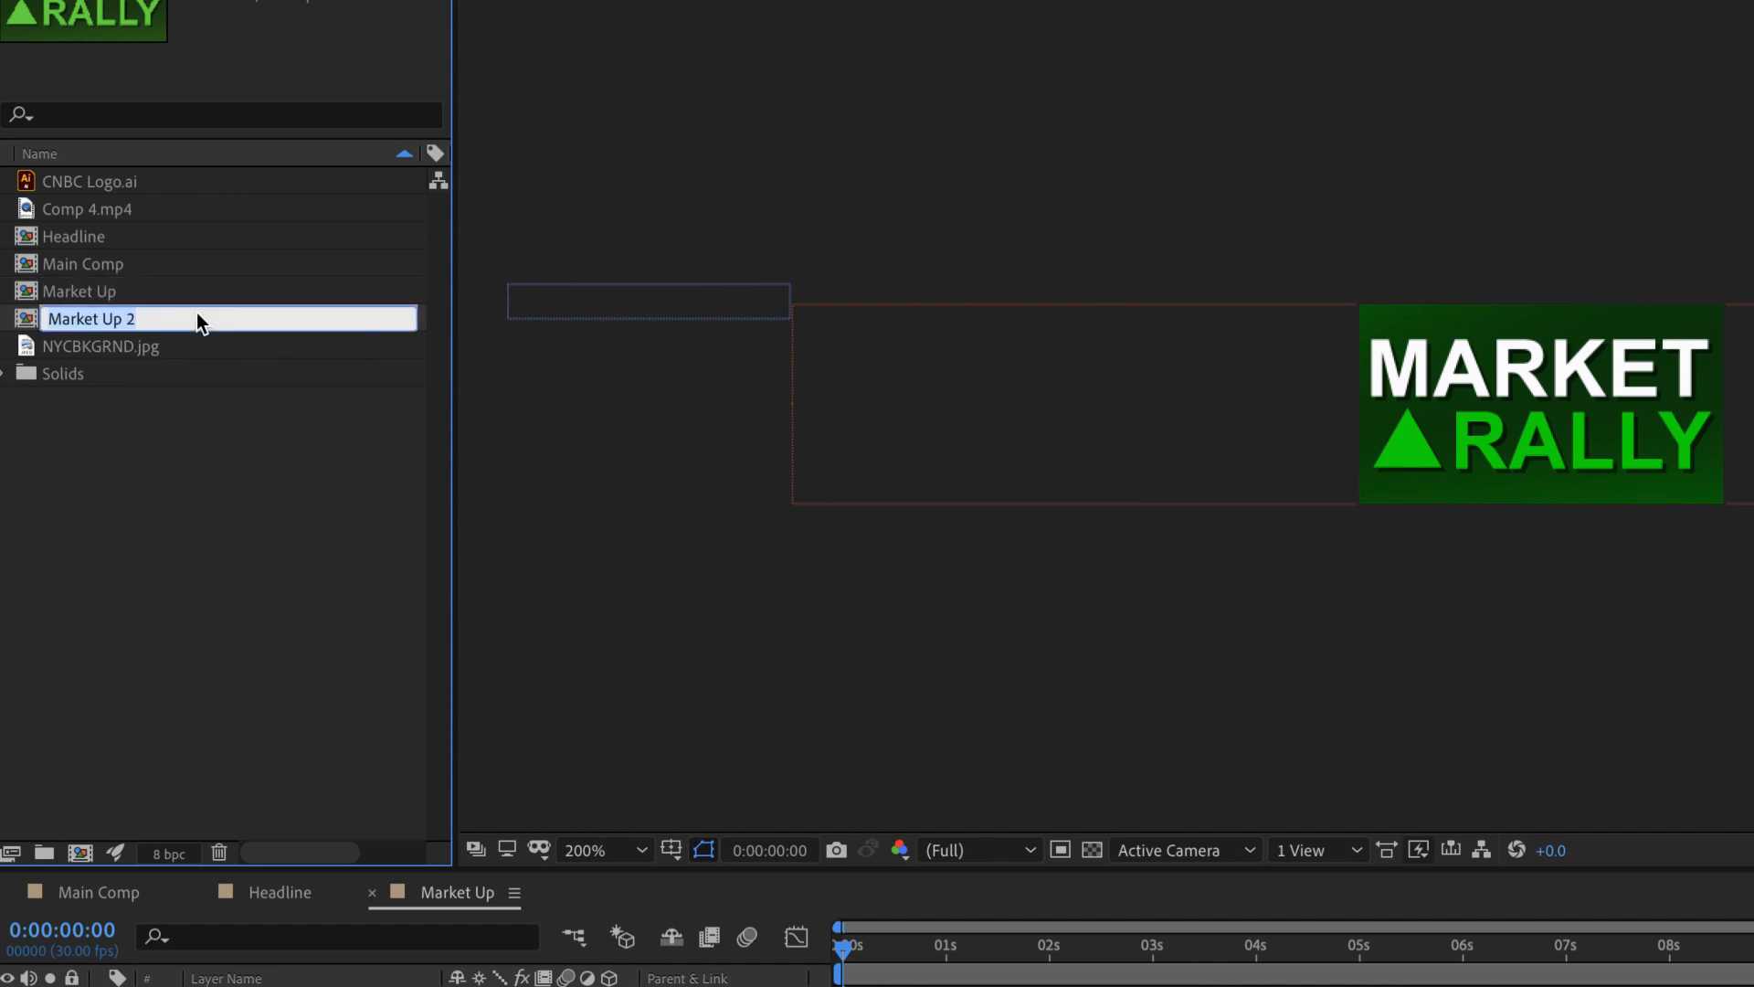
{"action": "type", "text": "Ind"}
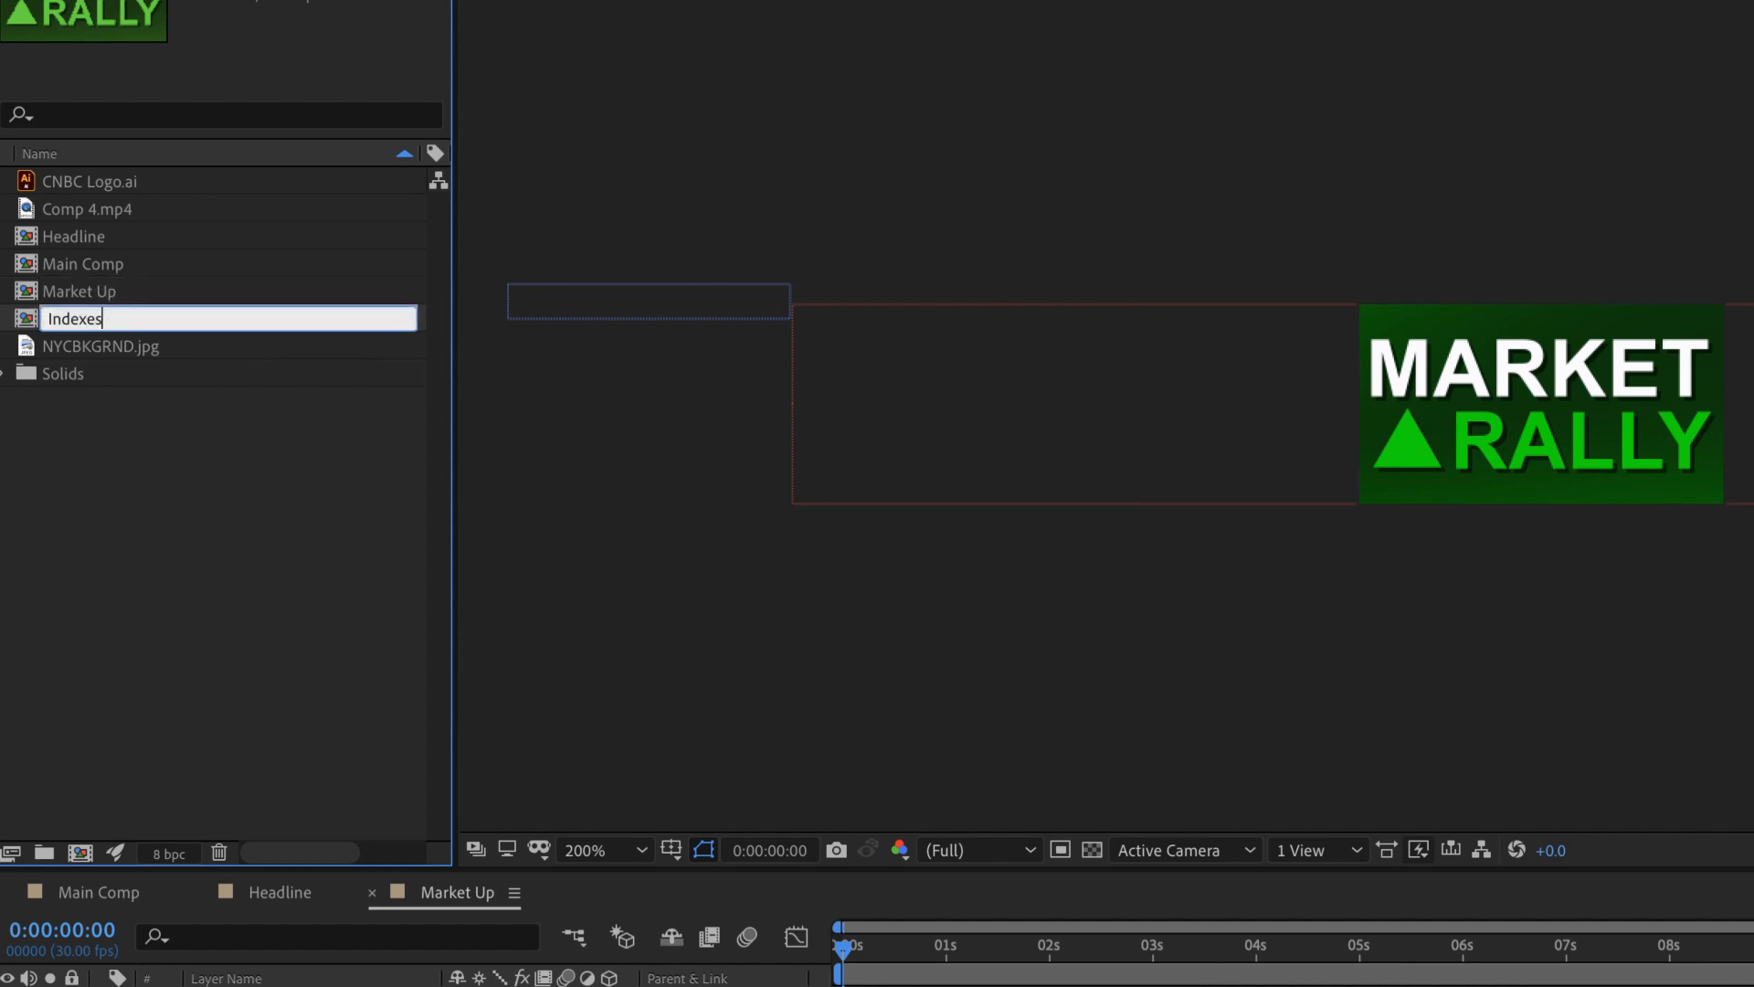
{"action": "type", "text": "exes"}
{"action": "key", "text": "Return"}
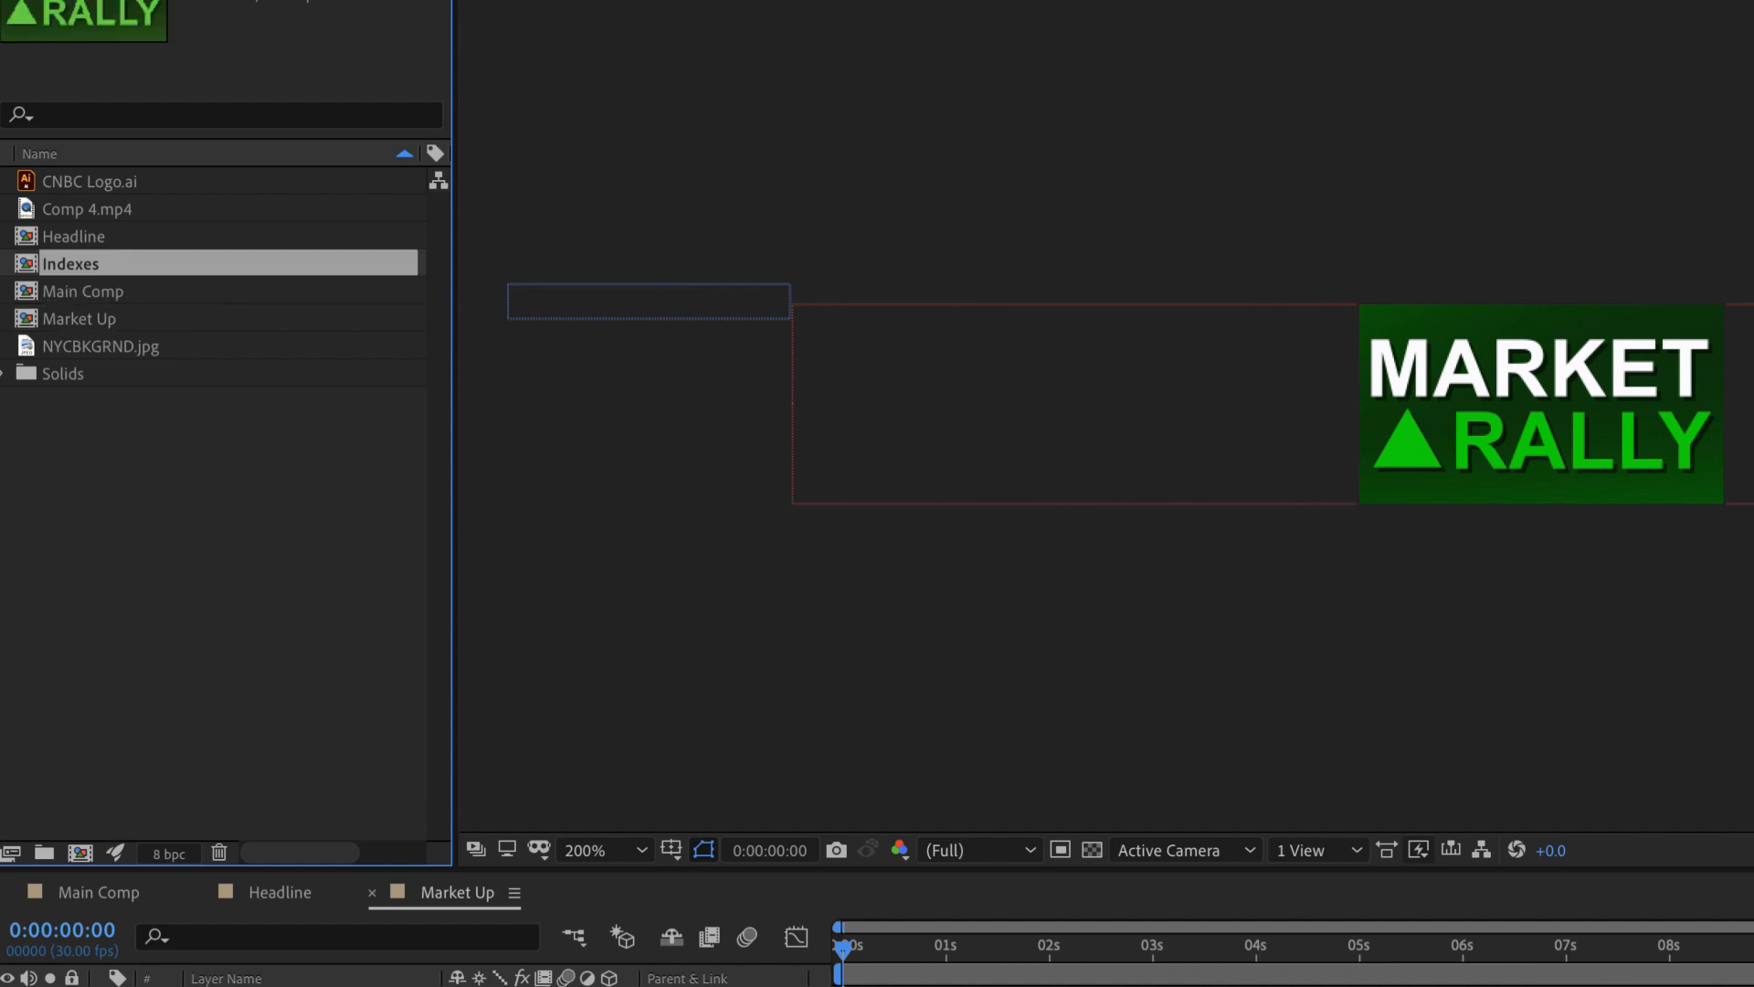
{"action": "double_click", "coordinate": [77, 267]}
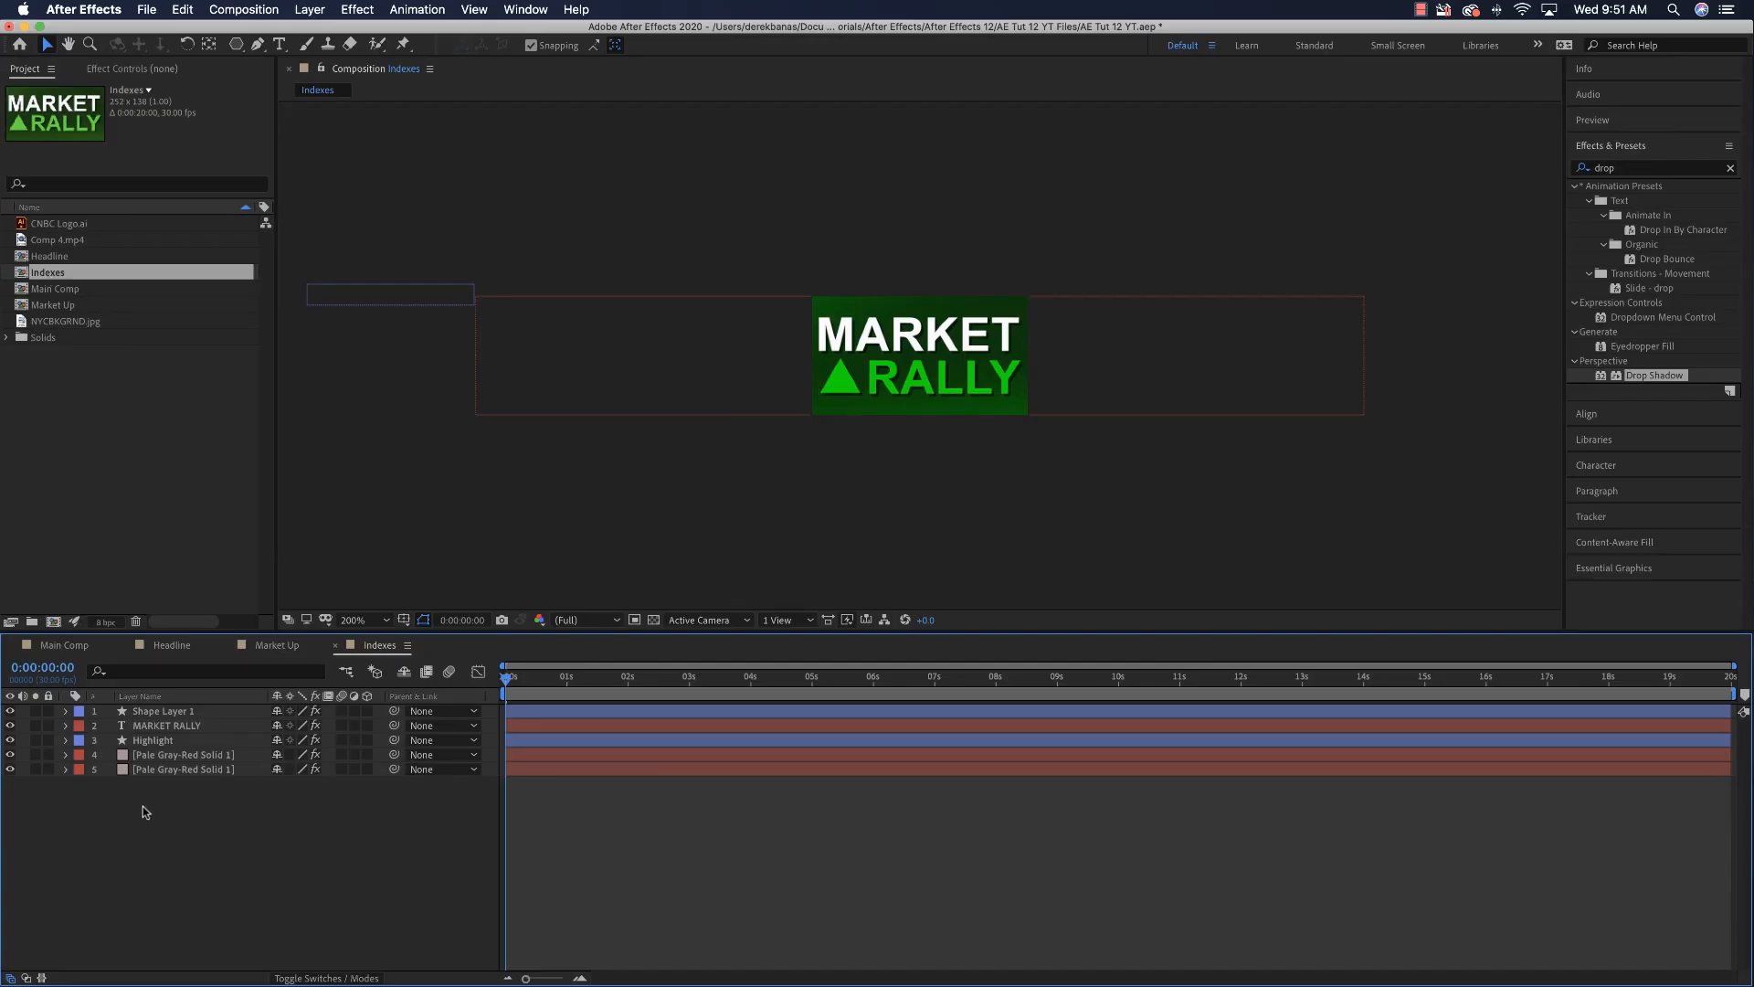
Step: Change the Indexes composition's size to 415 px wide and 105 px high
{"action": "left_click", "coordinate": [834, 382]}
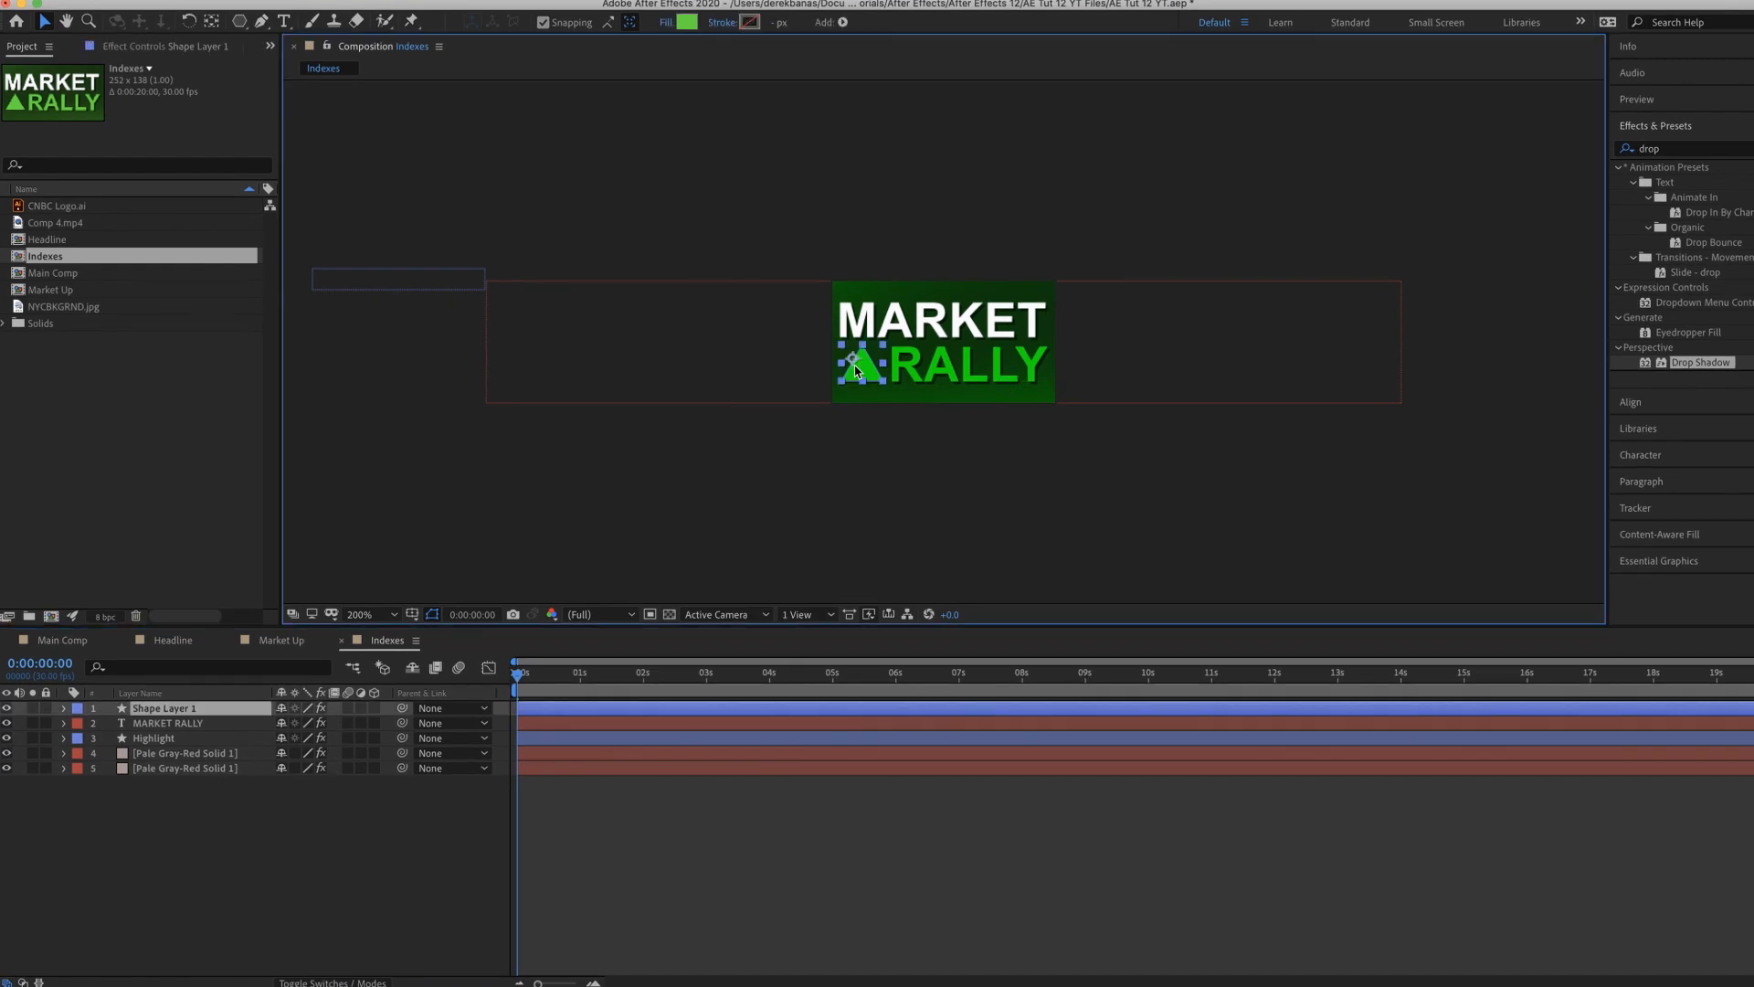
{"action": "right_click", "coordinate": [57, 257]}
{"action": "left_click", "coordinate": [121, 267]}
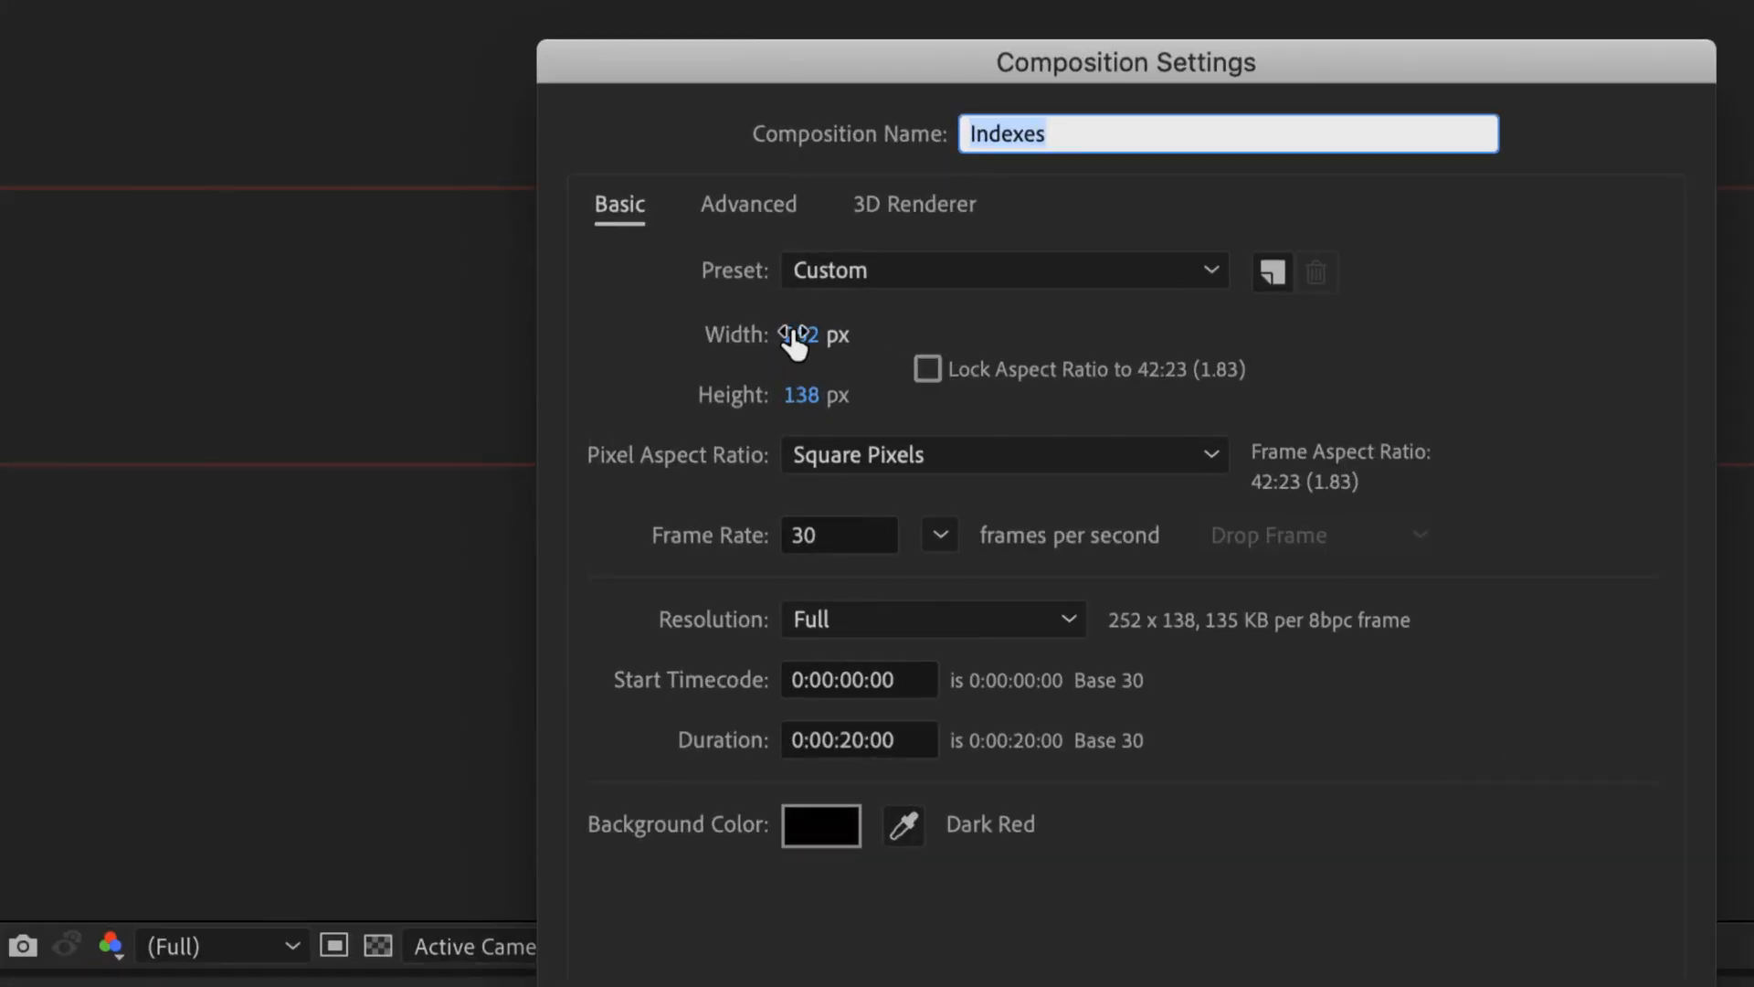
{"action": "left_click", "coordinate": [853, 344]}
{"action": "type", "text": "415"}
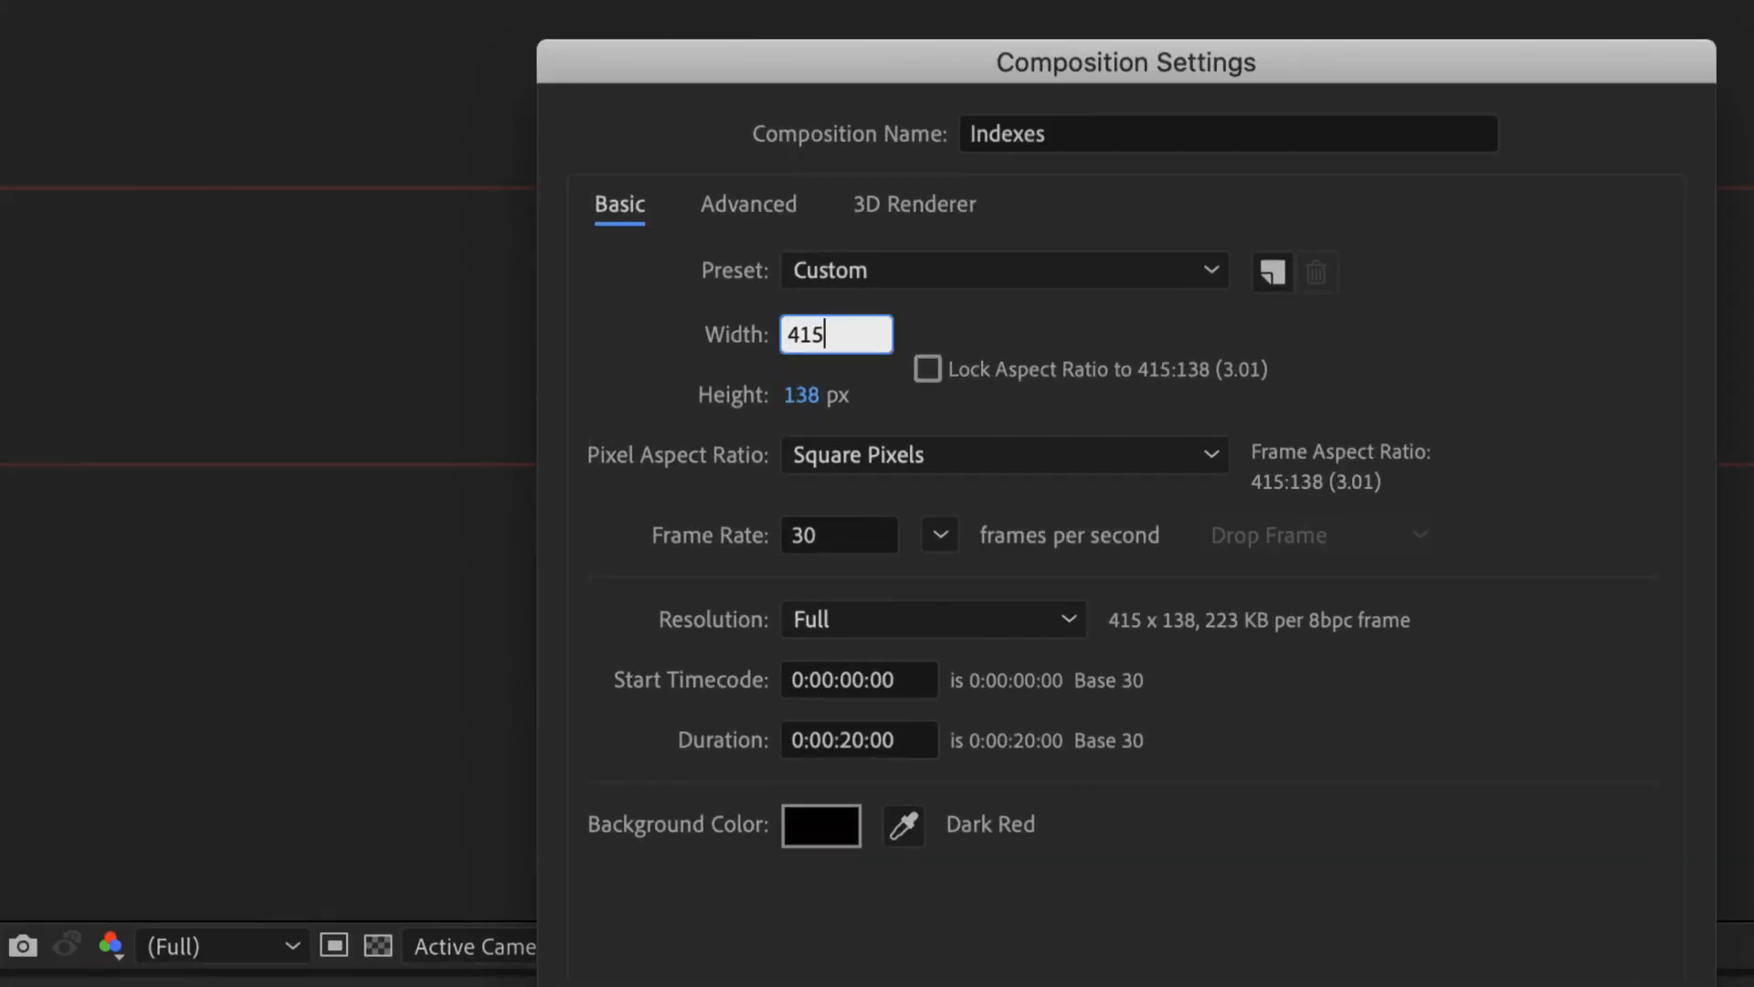
{"action": "left_click", "coordinate": [816, 396]}
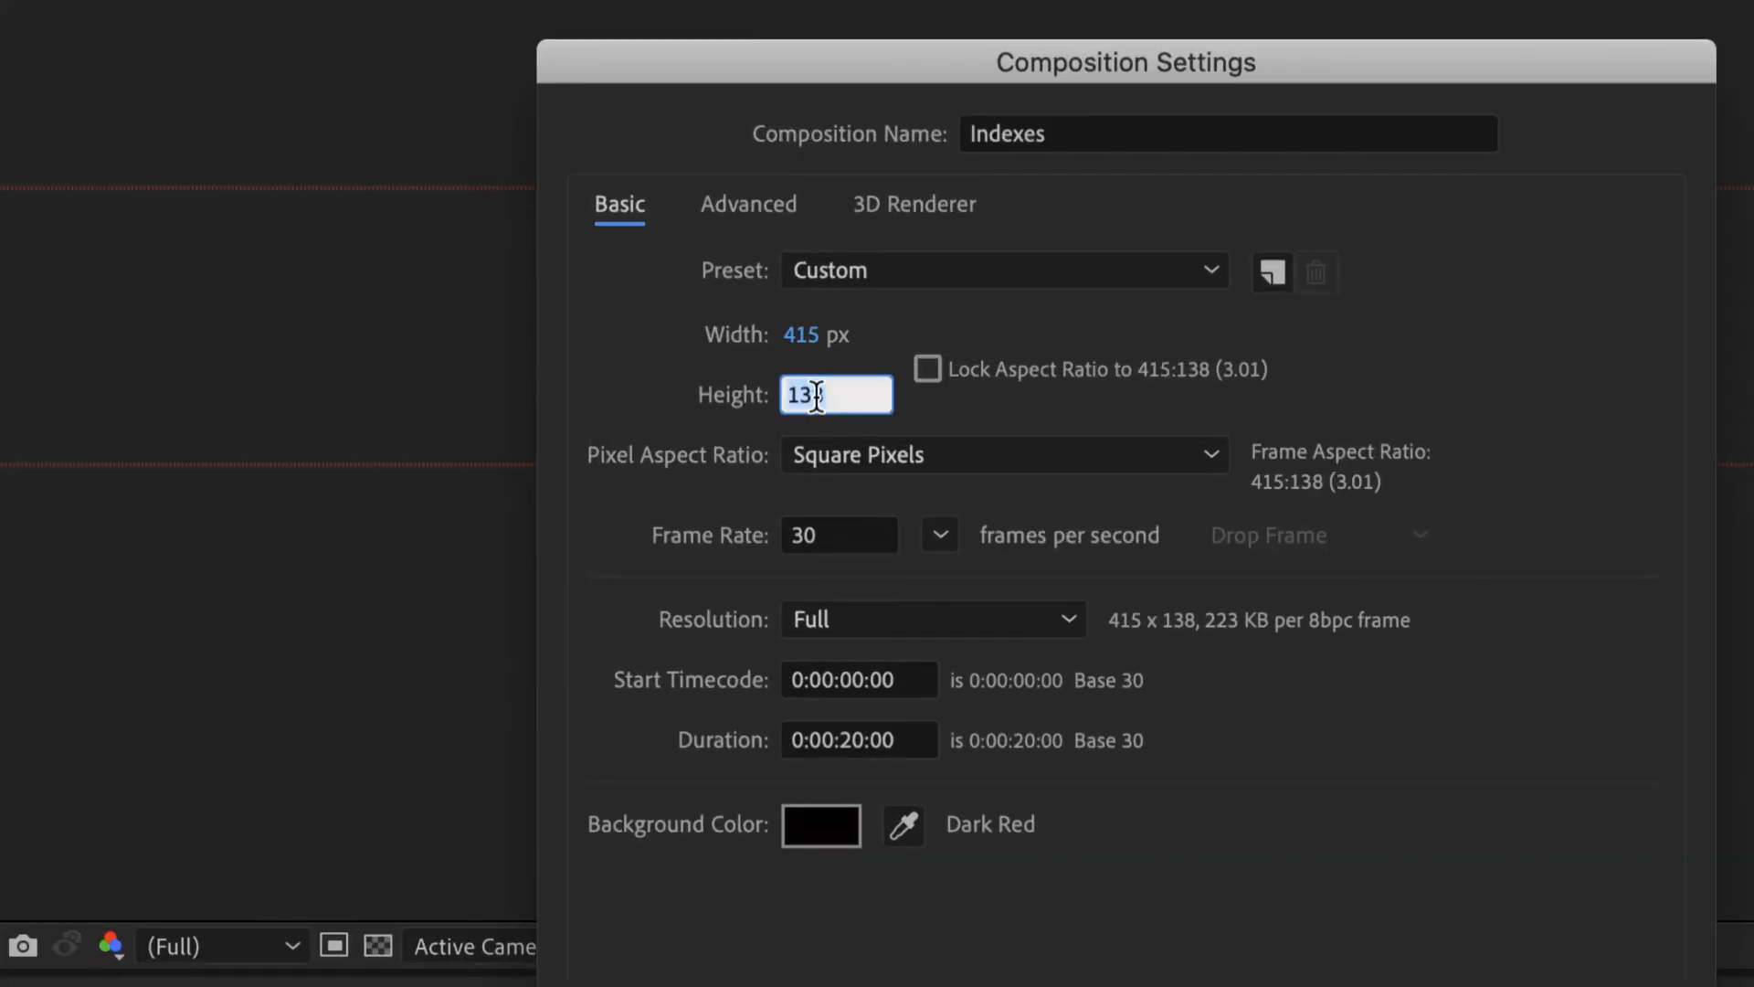
{"action": "type", "text": "105"}
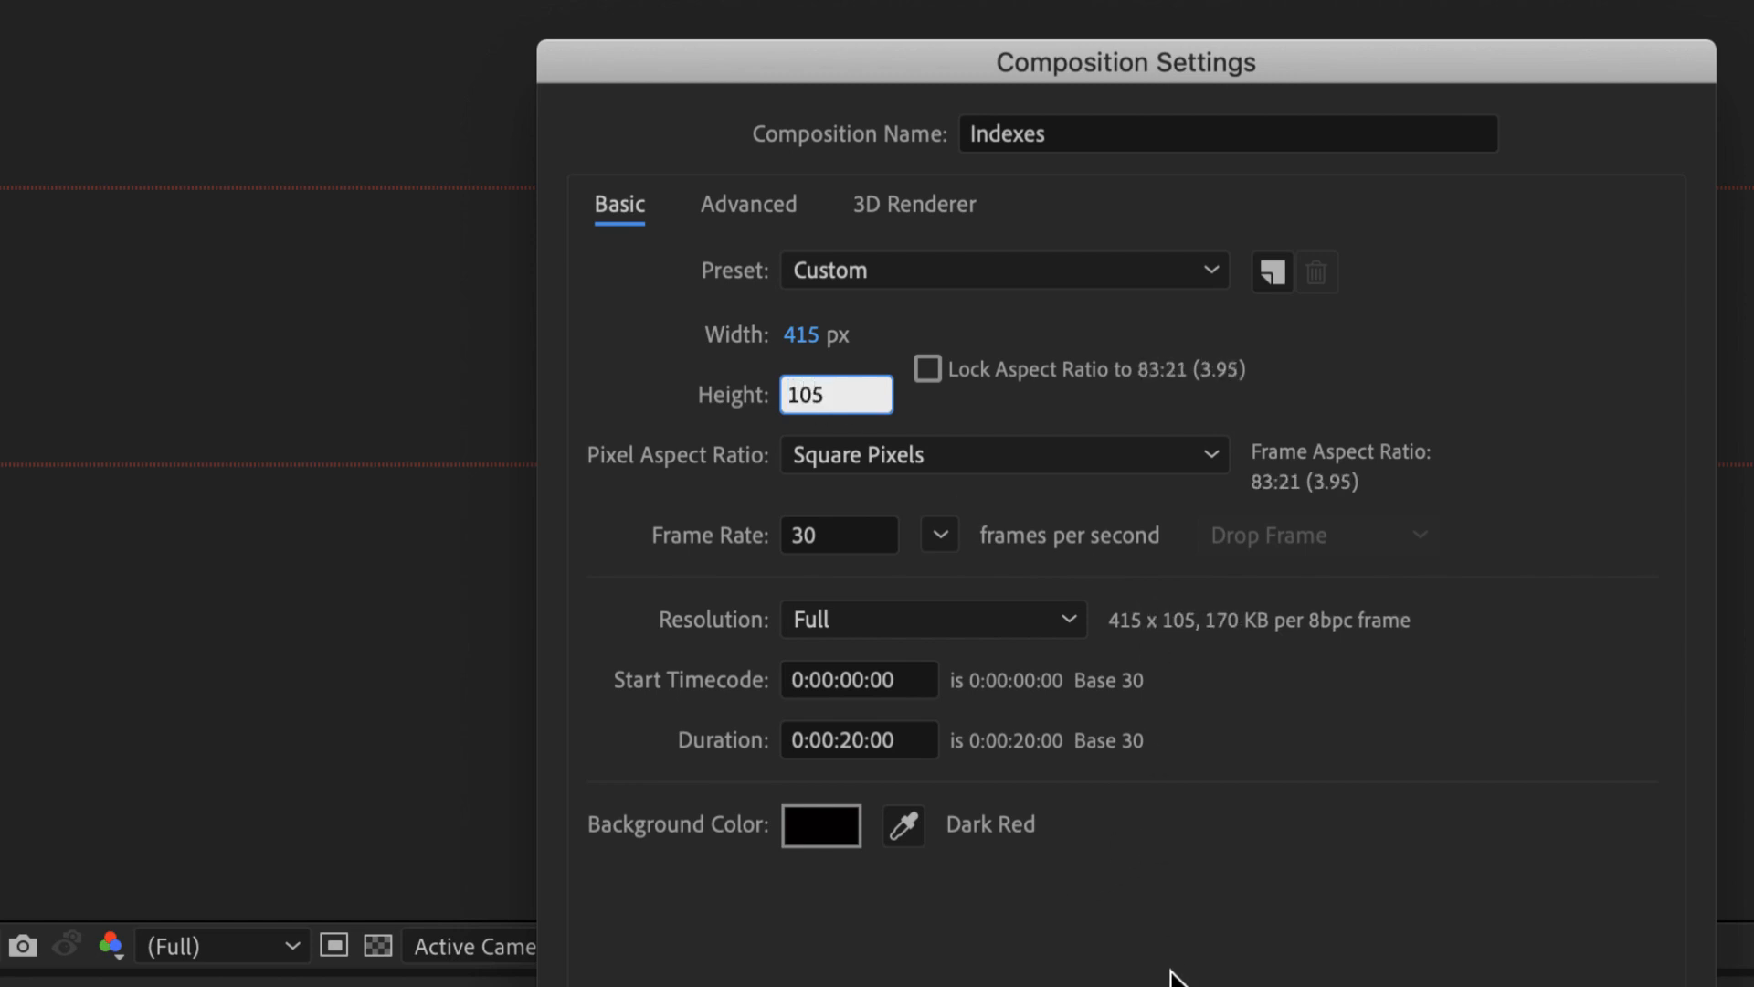
{"action": "left_click", "coordinate": [1585, 766]}
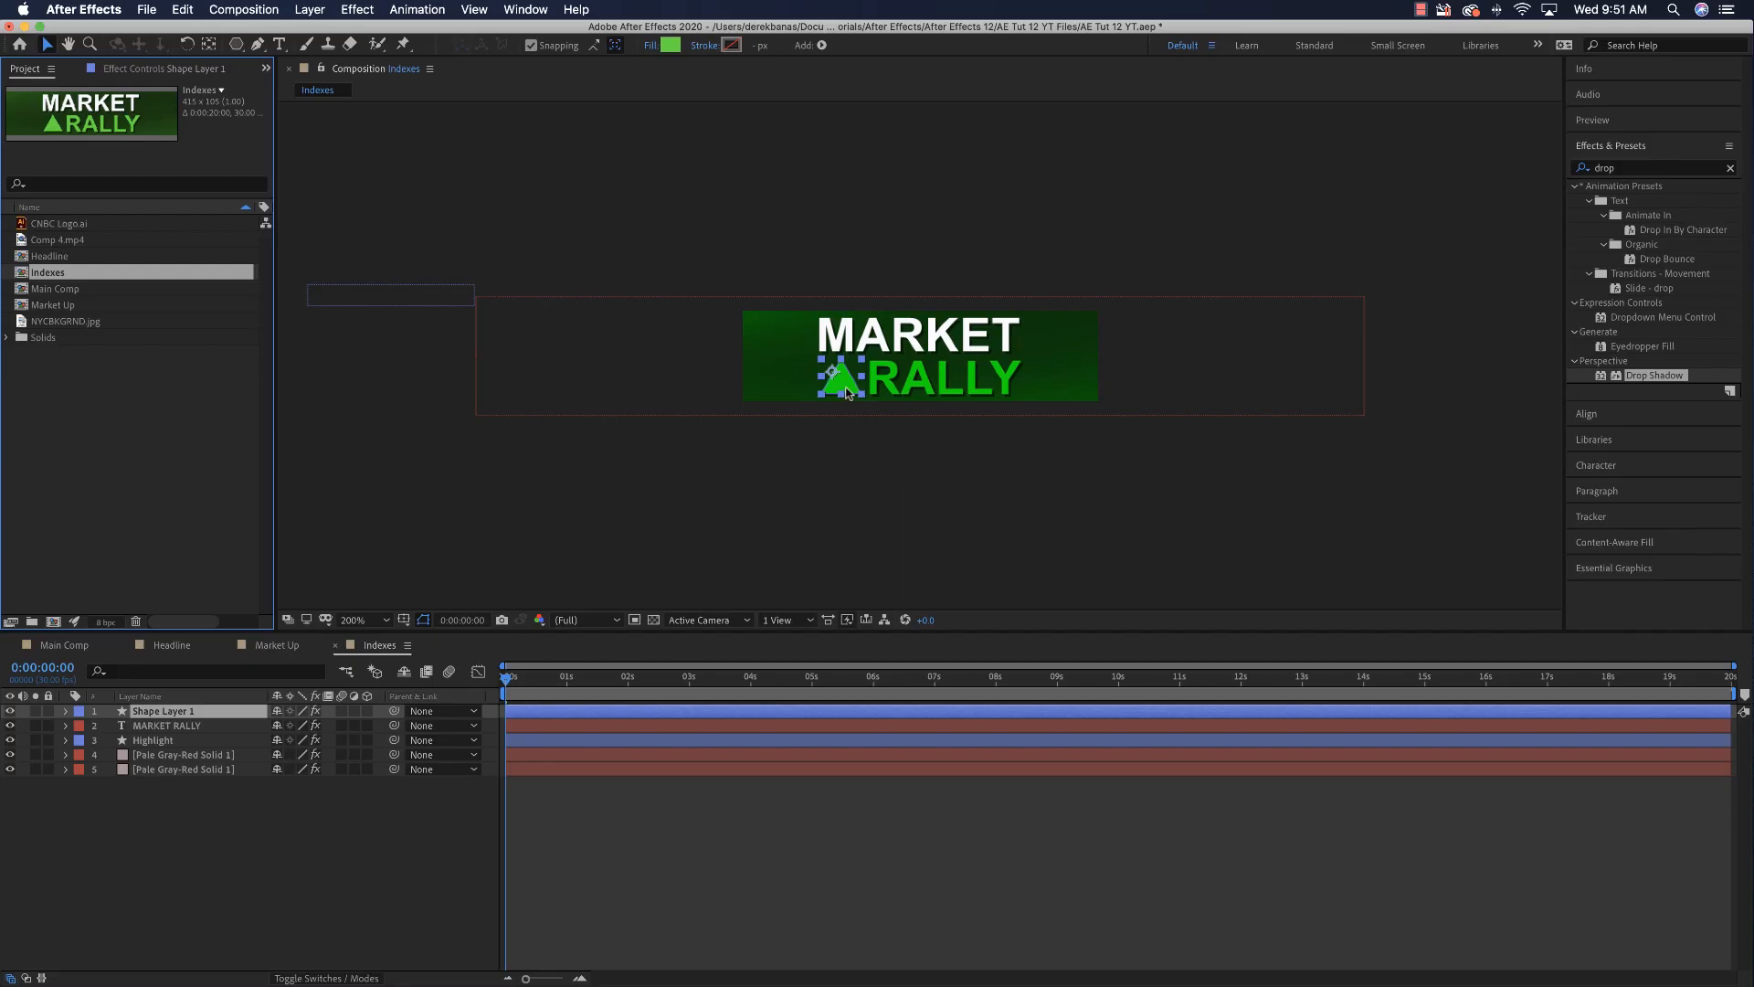
Step: Delete the triangle shape, the MARKET RALLY text and the Highlight layer from the Indexes composition, keeping the two background solids
{"action": "key", "text": "Delete"}
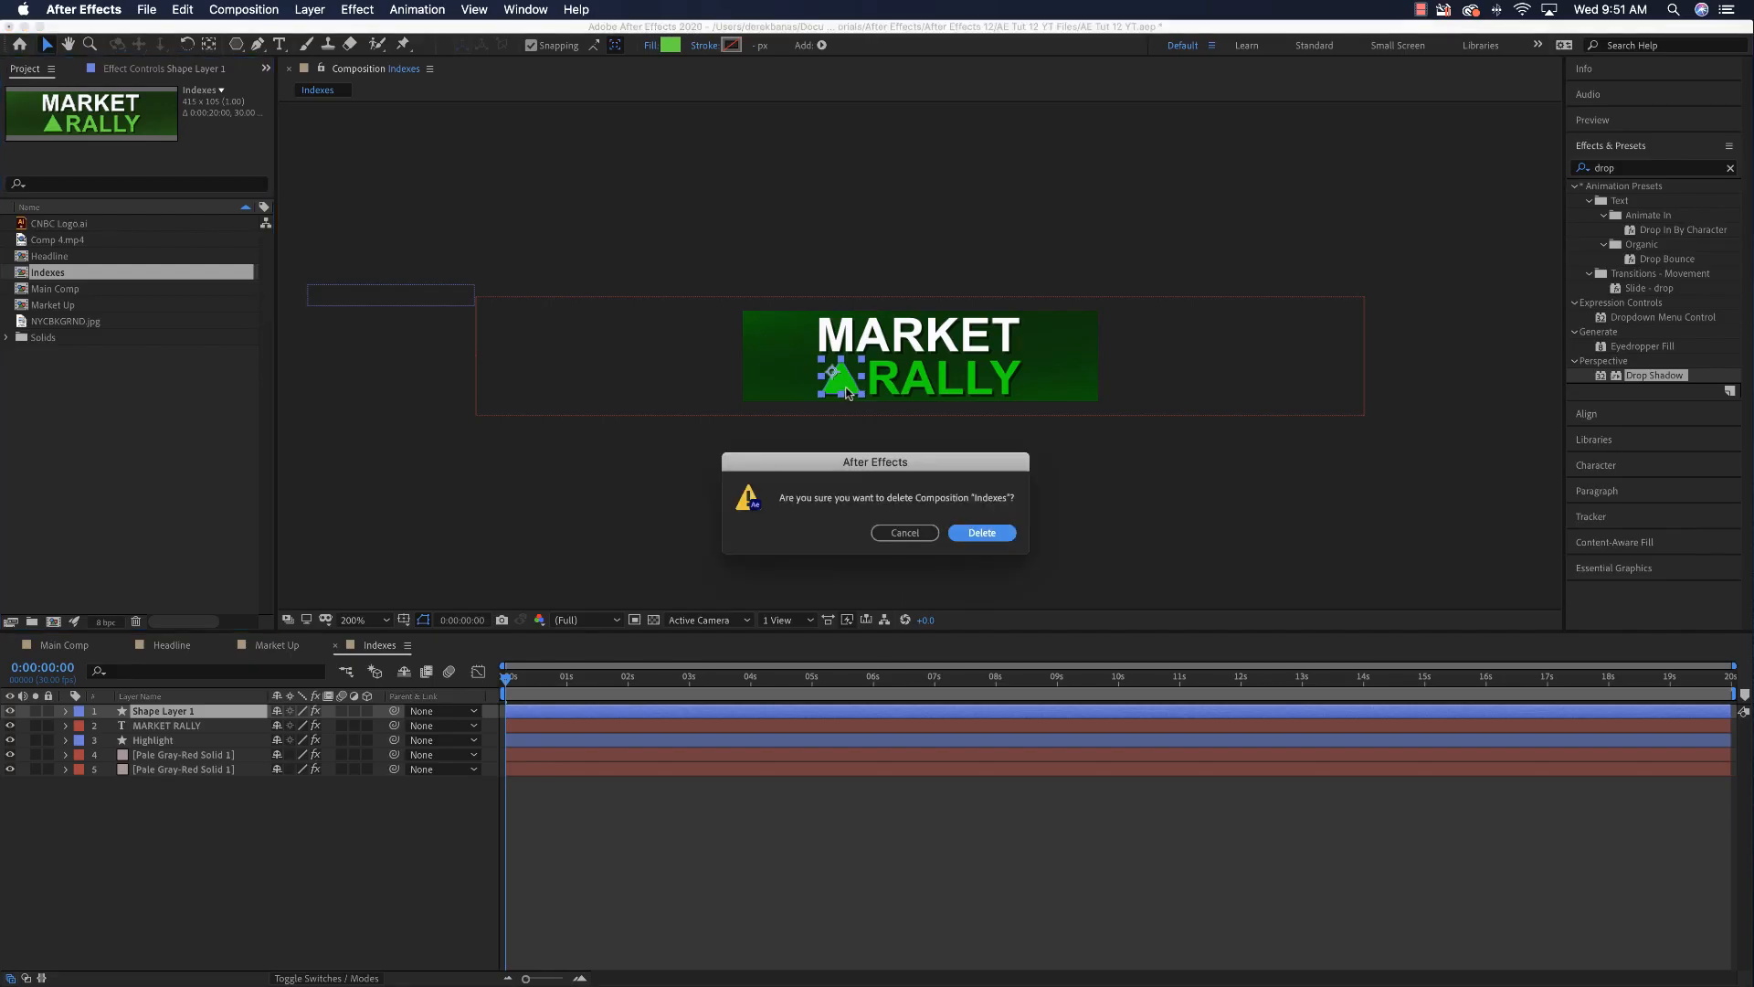
{"action": "left_click", "coordinate": [917, 536]}
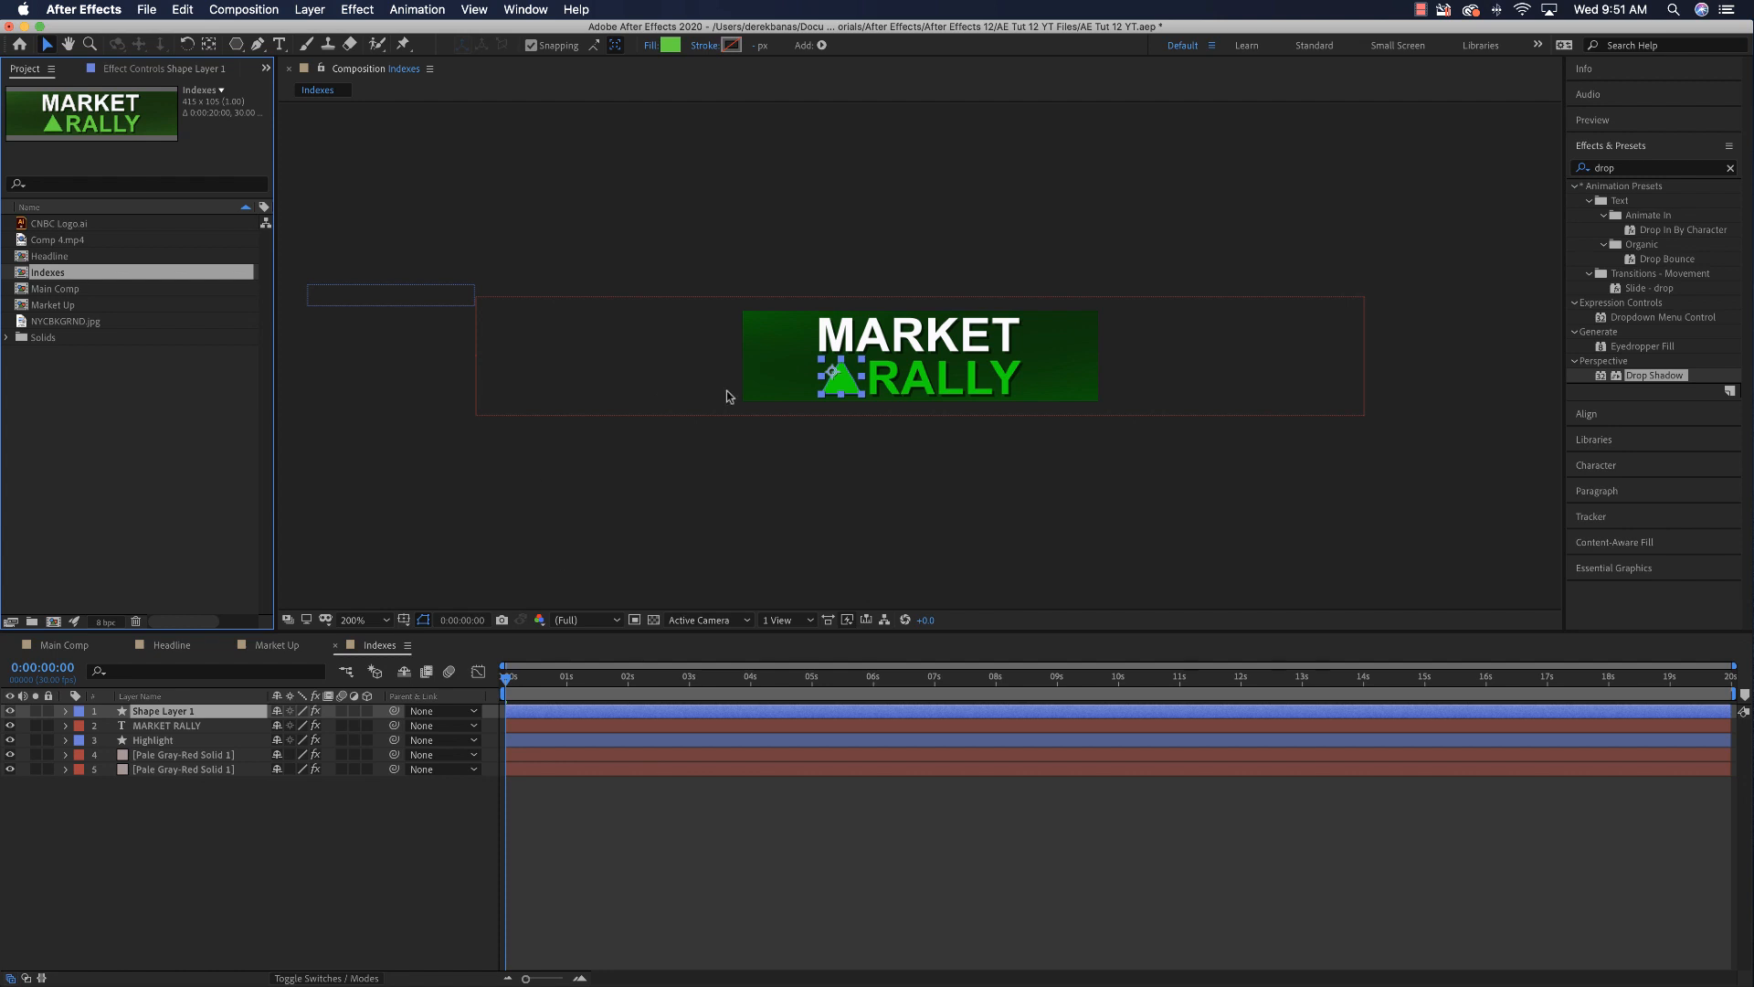
{"action": "left_click", "coordinate": [183, 794]}
{"action": "left_click", "coordinate": [168, 713]}
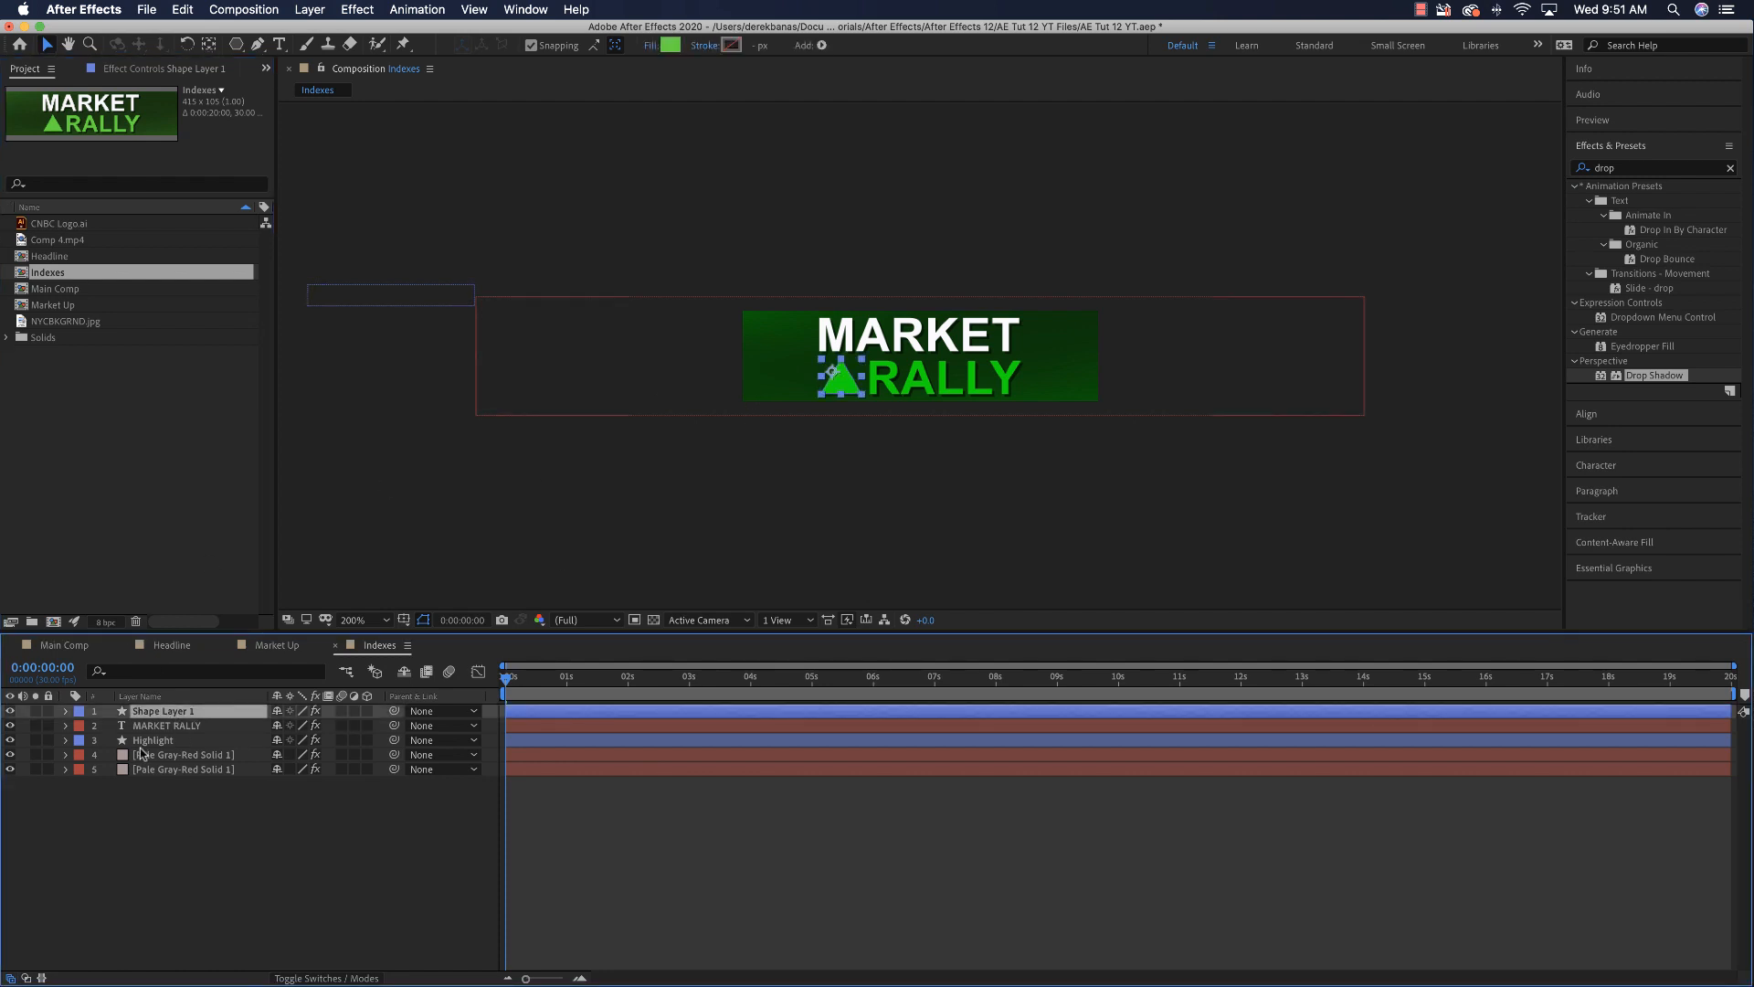
{"action": "key", "text": "Delete"}
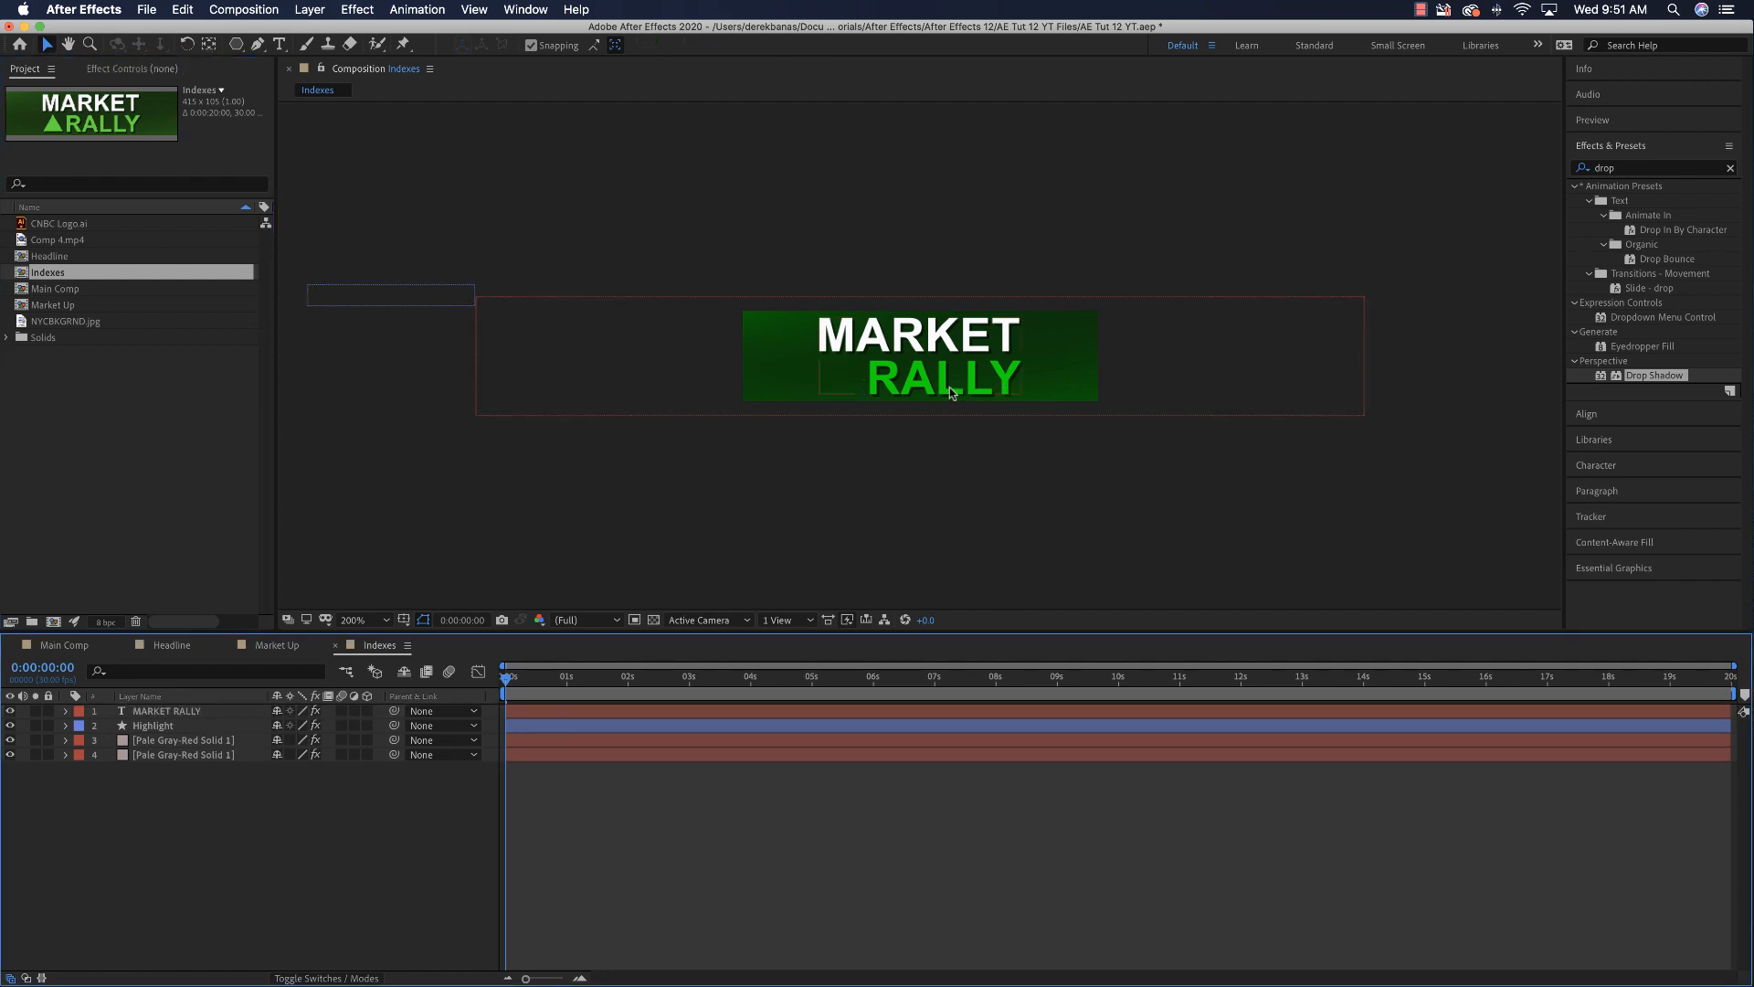
{"action": "left_click", "coordinate": [908, 343]}
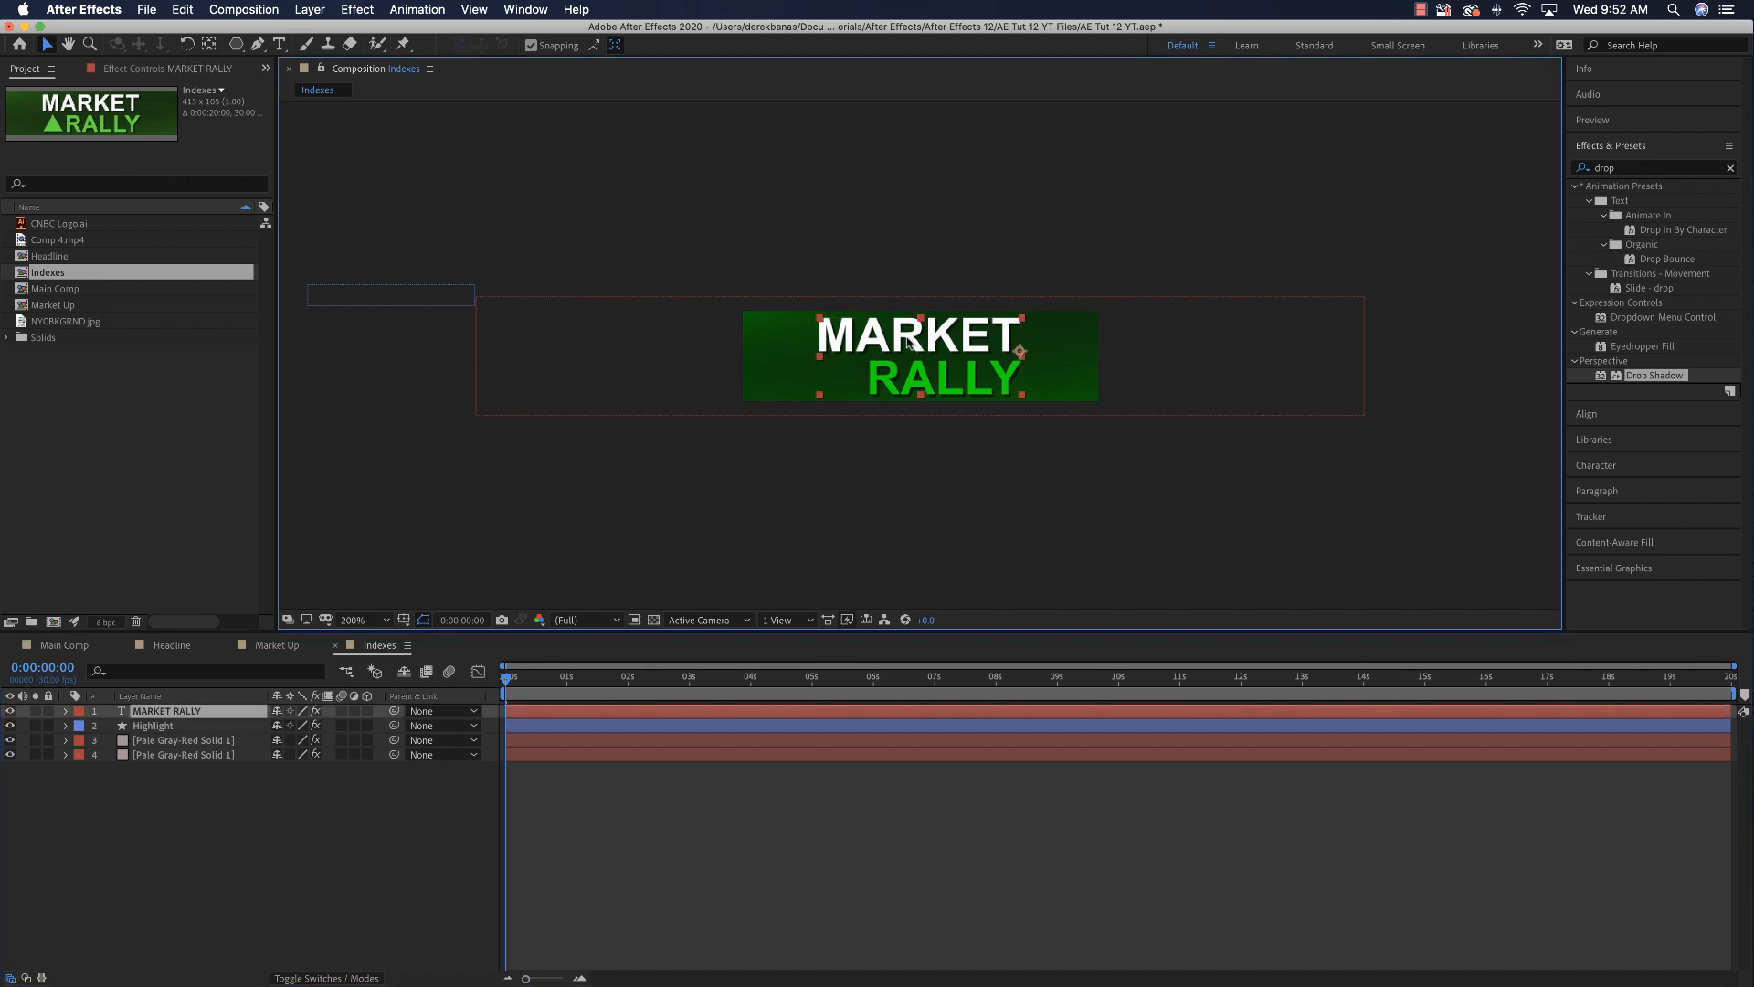
{"action": "key", "text": "Delete"}
{"action": "left_click", "coordinate": [180, 713]}
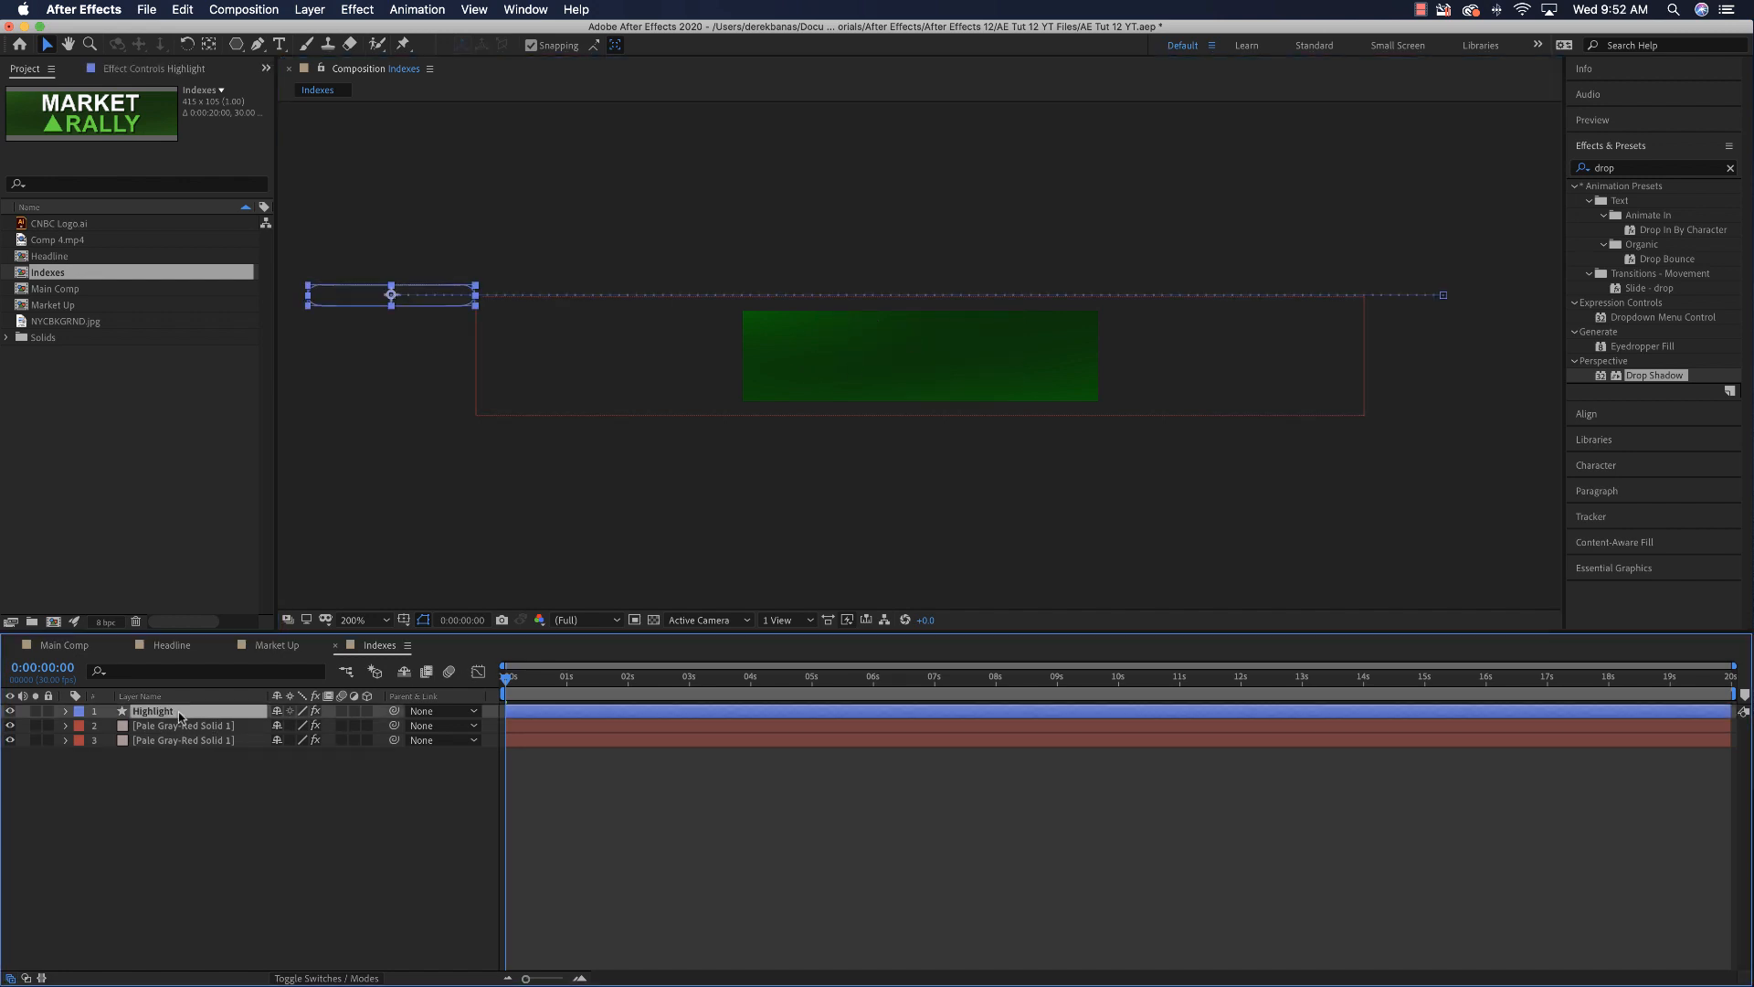
{"action": "key", "text": "Delete"}
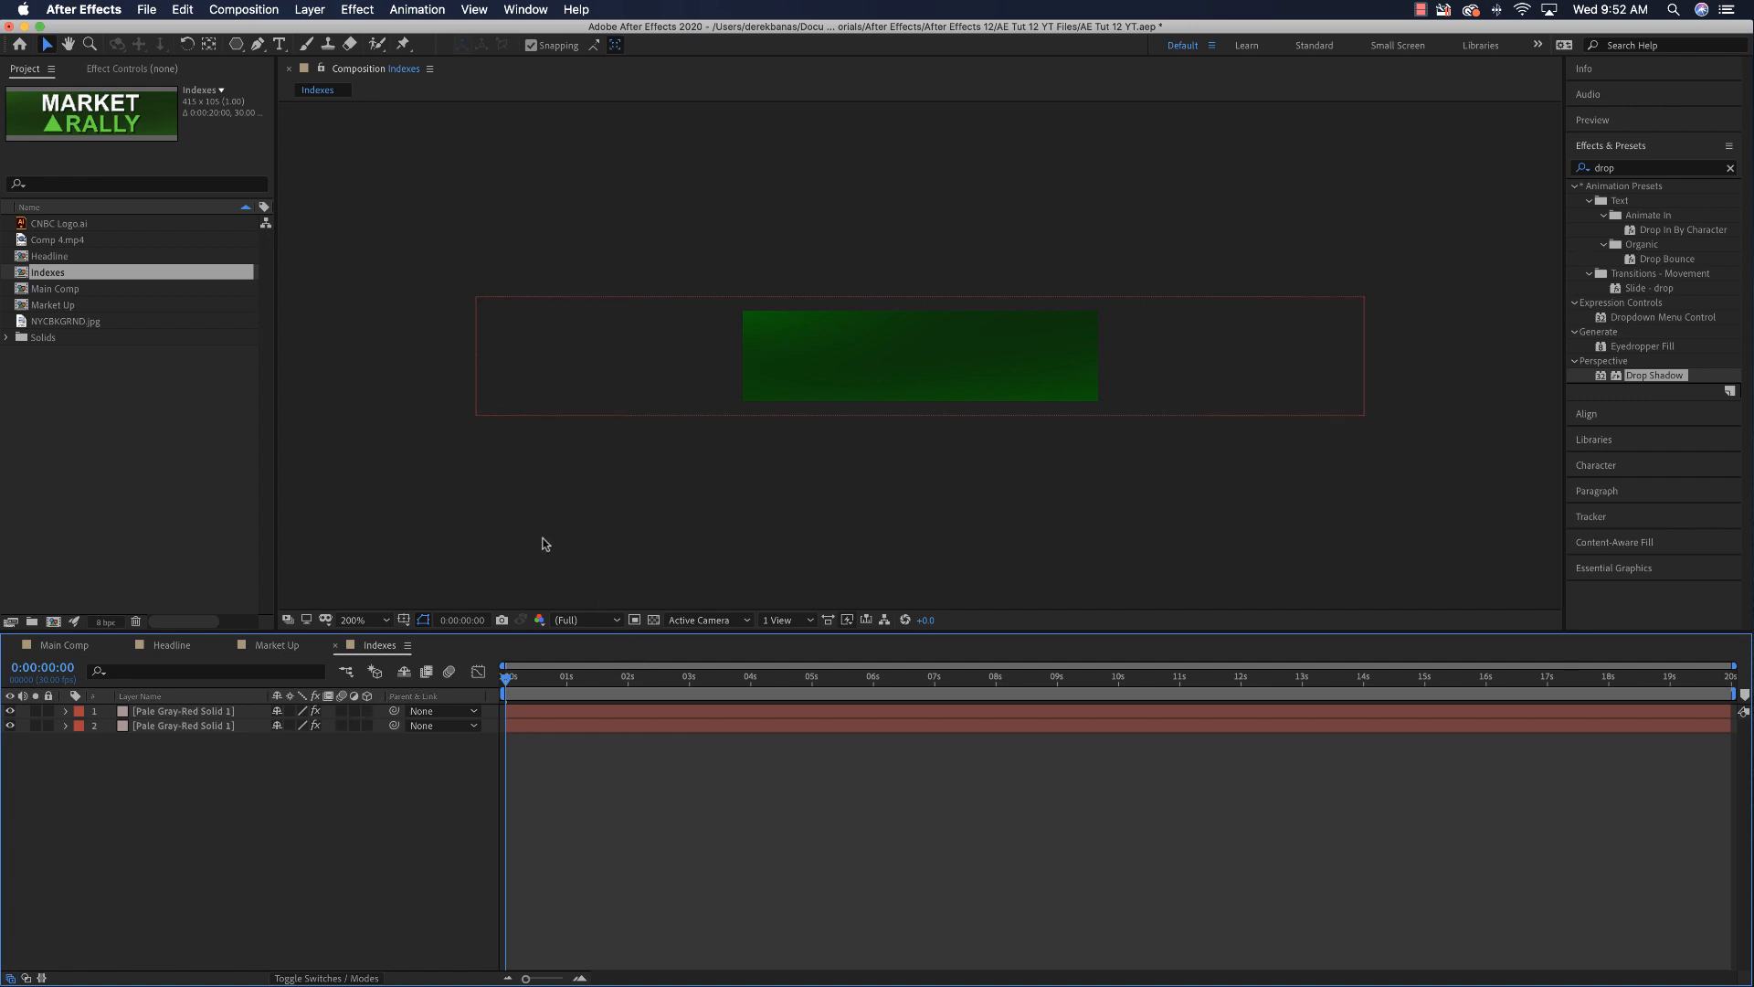
Step: Check the CNBC sample in Illustrator, return to After Effects and add two-line text reading DOW and 30,120.70 on the green background
{"action": "key", "text": "super+Tab"}
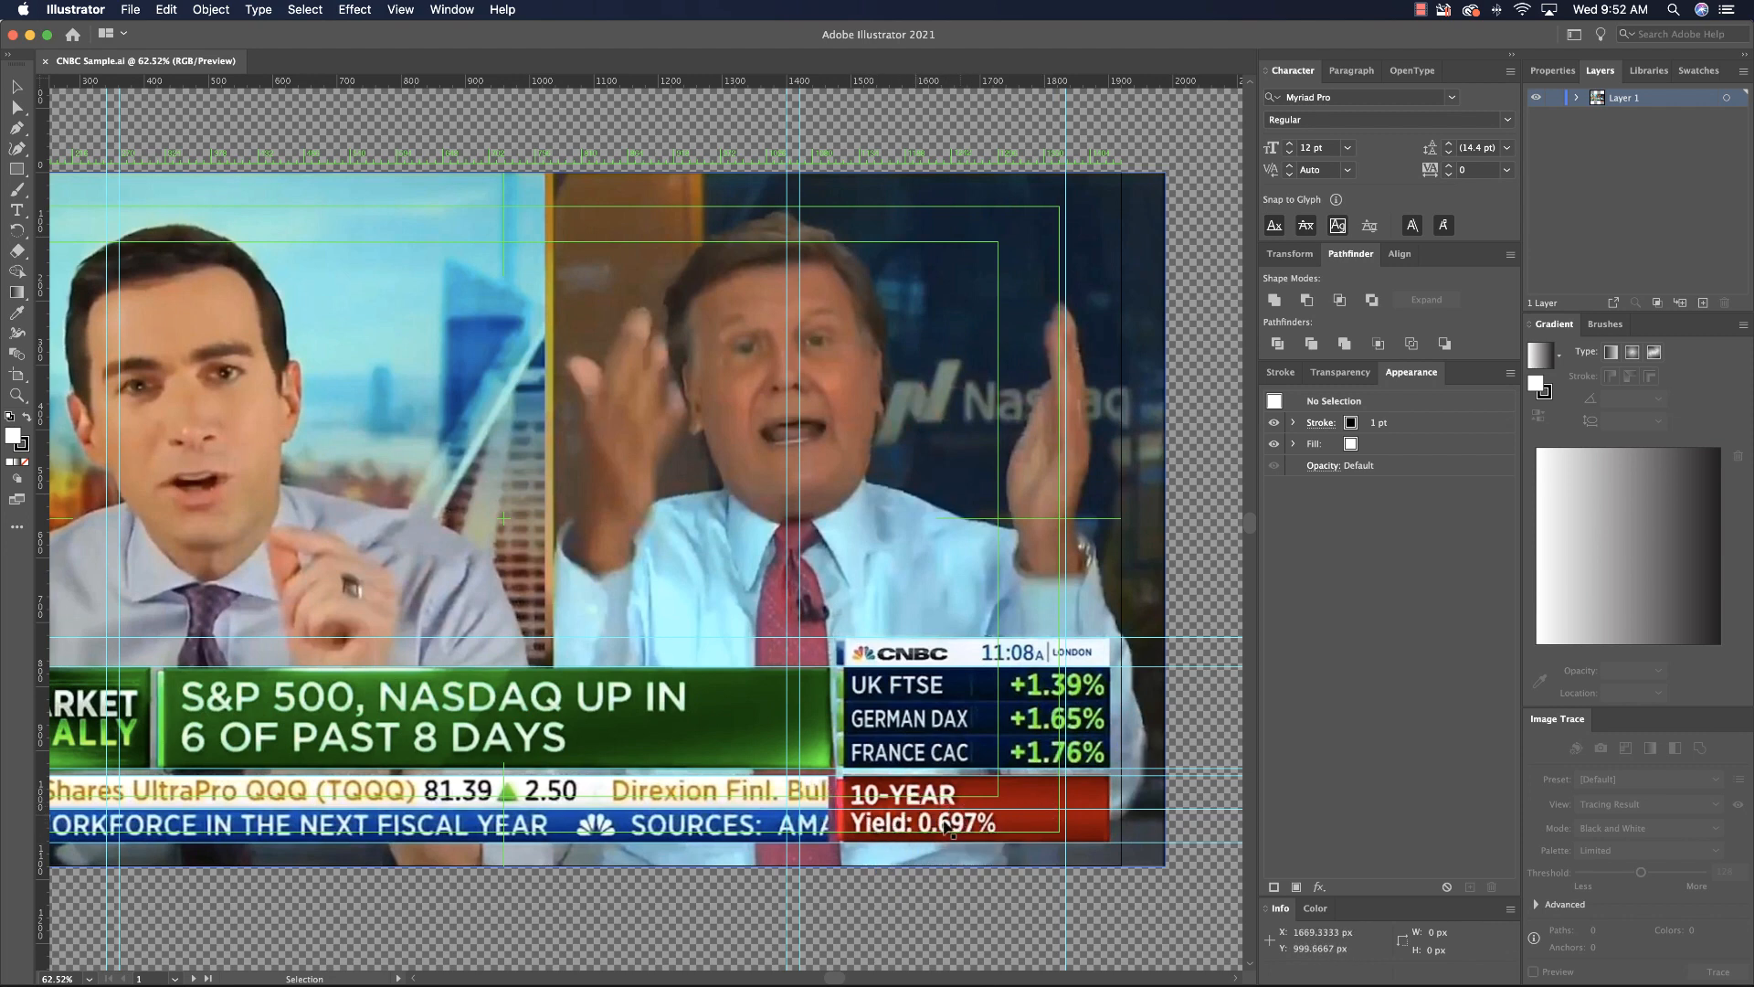
{"action": "key", "text": "super+Tab"}
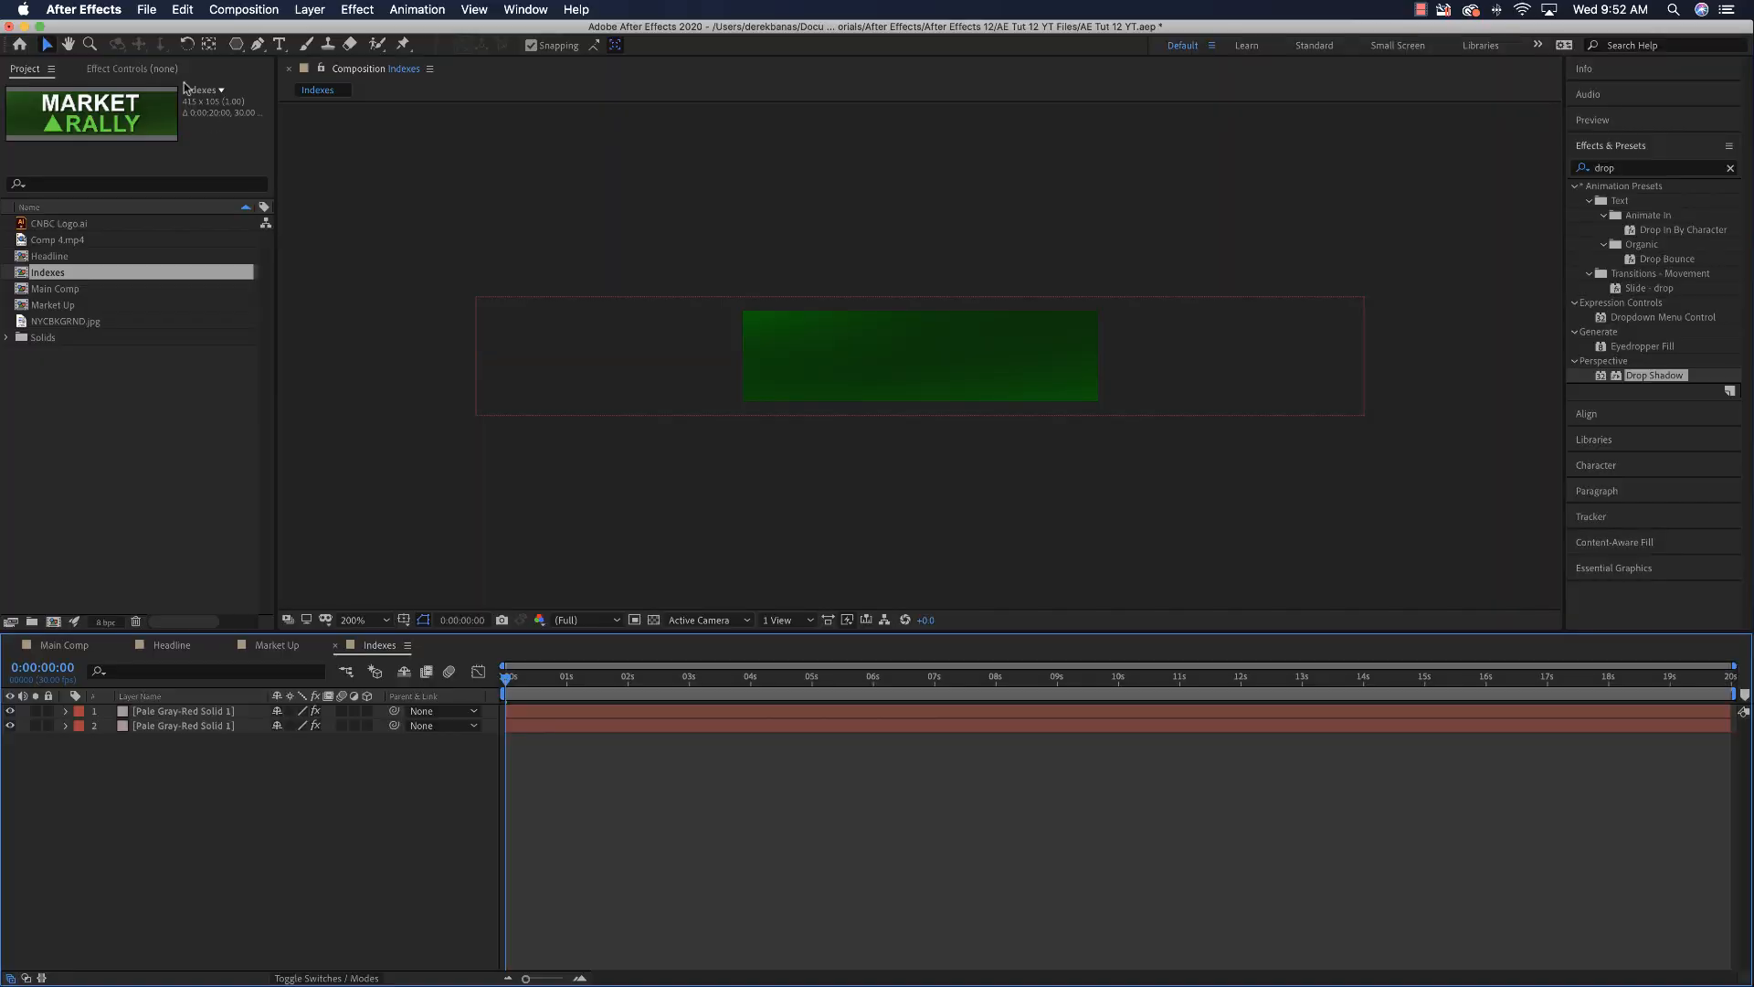
{"action": "left_click", "coordinate": [281, 45]}
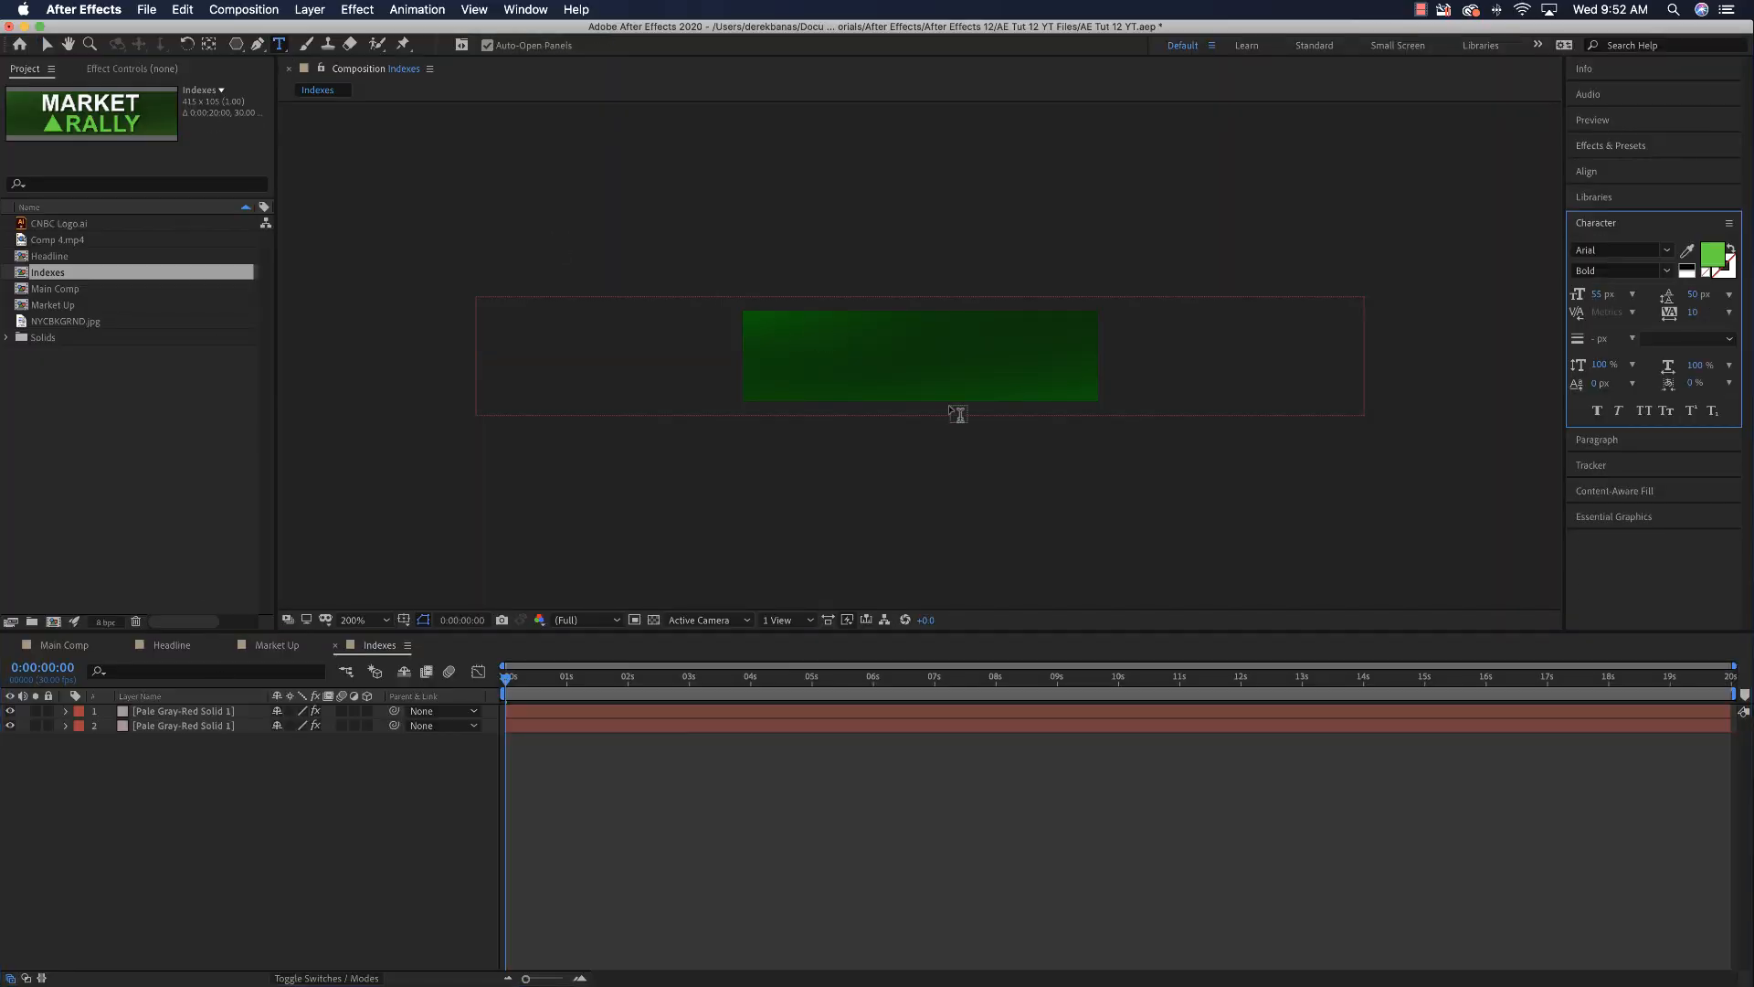
{"action": "left_click", "coordinate": [753, 331]}
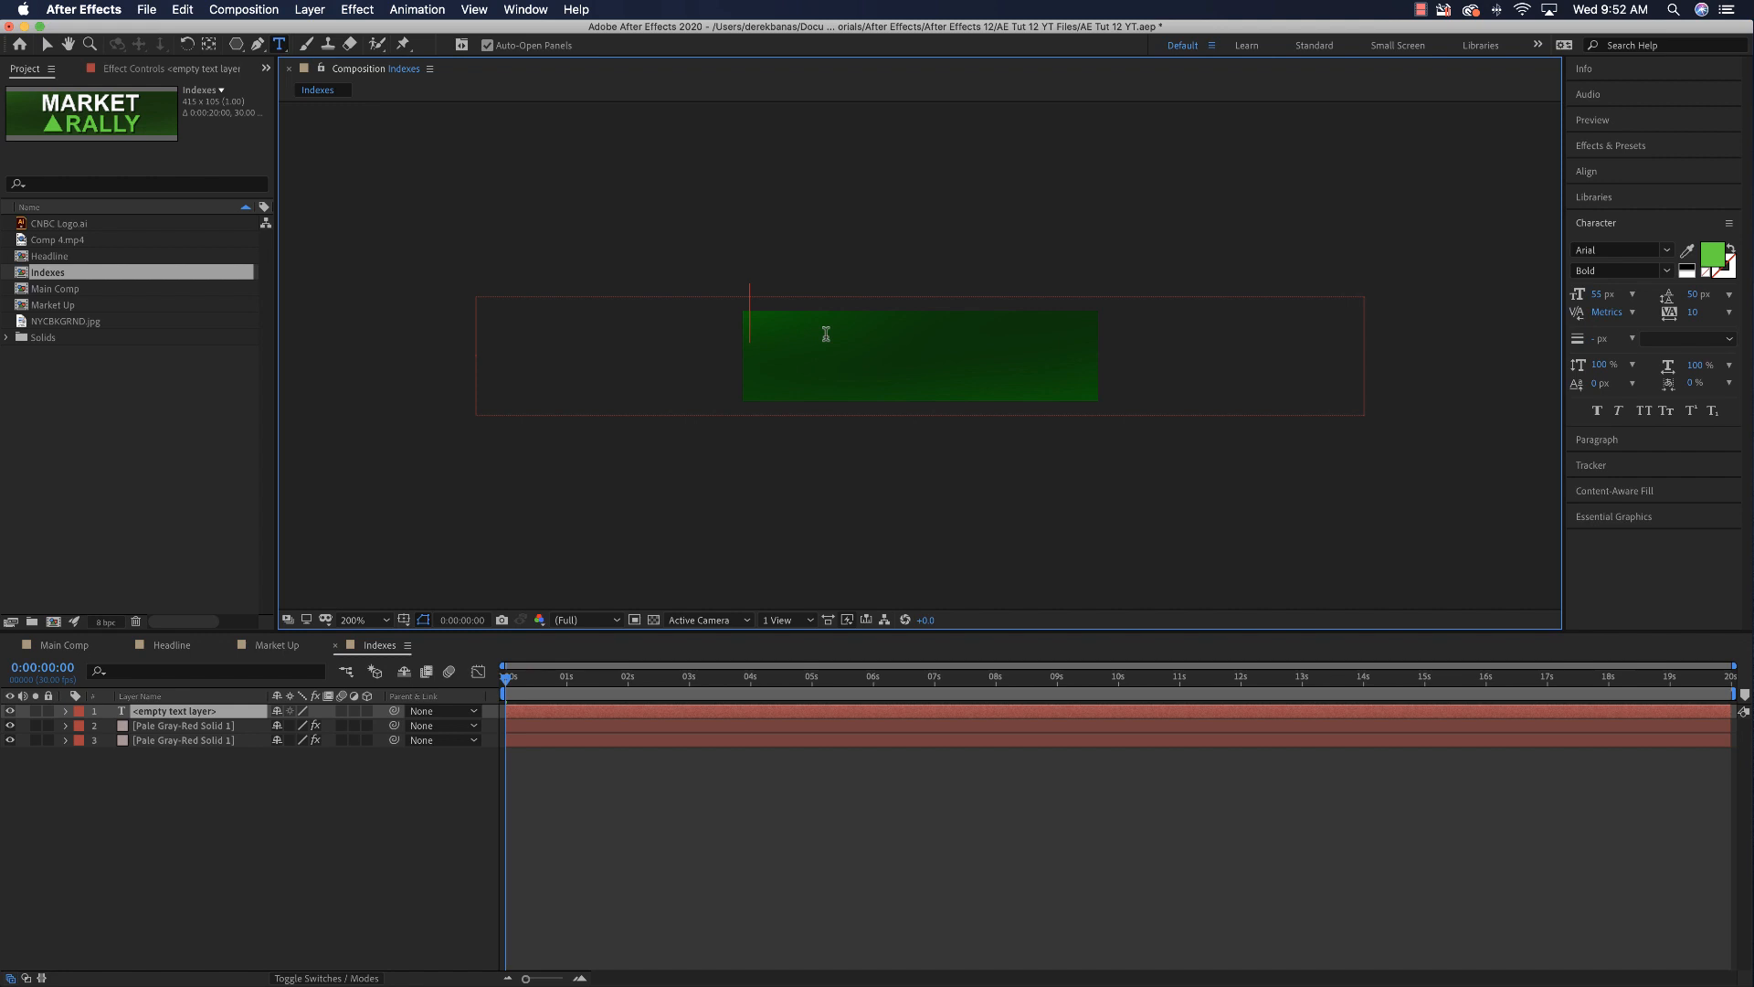
{"action": "type", "text": "DOW"}
{"action": "key", "text": "Return"}
{"action": "type", "text": "30,120.70"}
{"action": "left_click", "coordinate": [46, 44]}
{"action": "left_click_drag", "start_coordinate": [680, 339], "coordinate": [893, 374]}
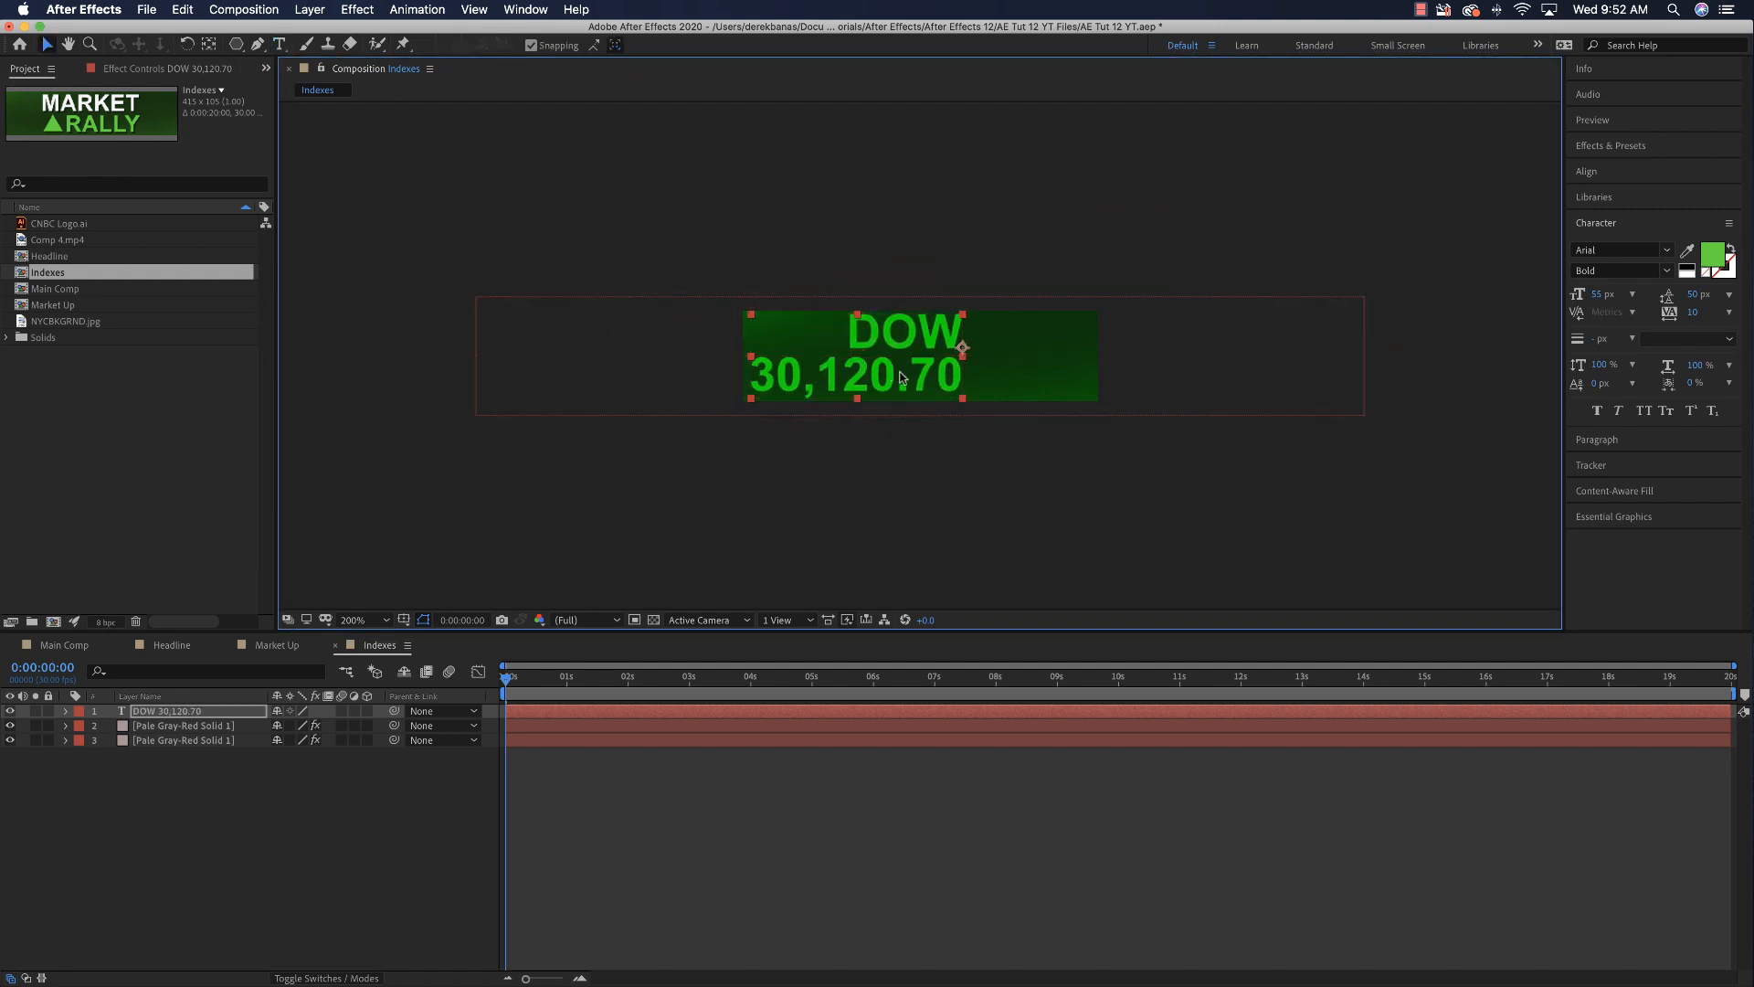
Step: Left-align the DOW text and move it to the left edge of the green background
{"action": "left_click", "coordinate": [1626, 444]}
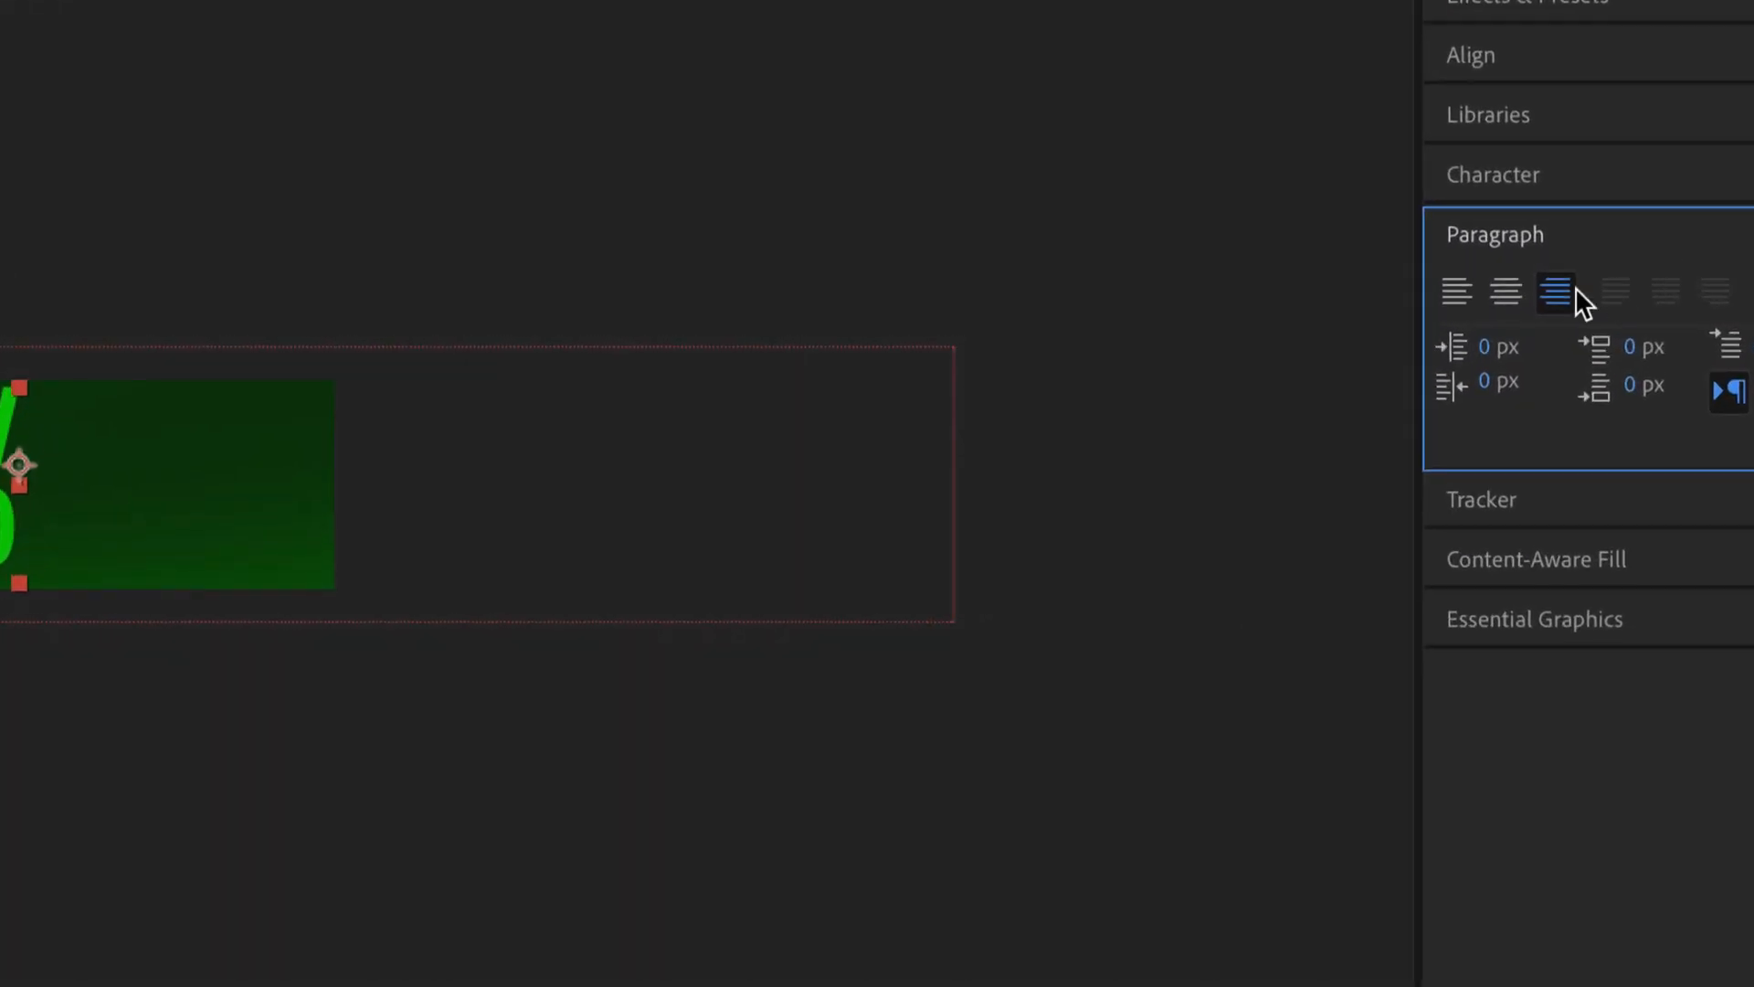
{"action": "left_click", "coordinate": [1458, 290]}
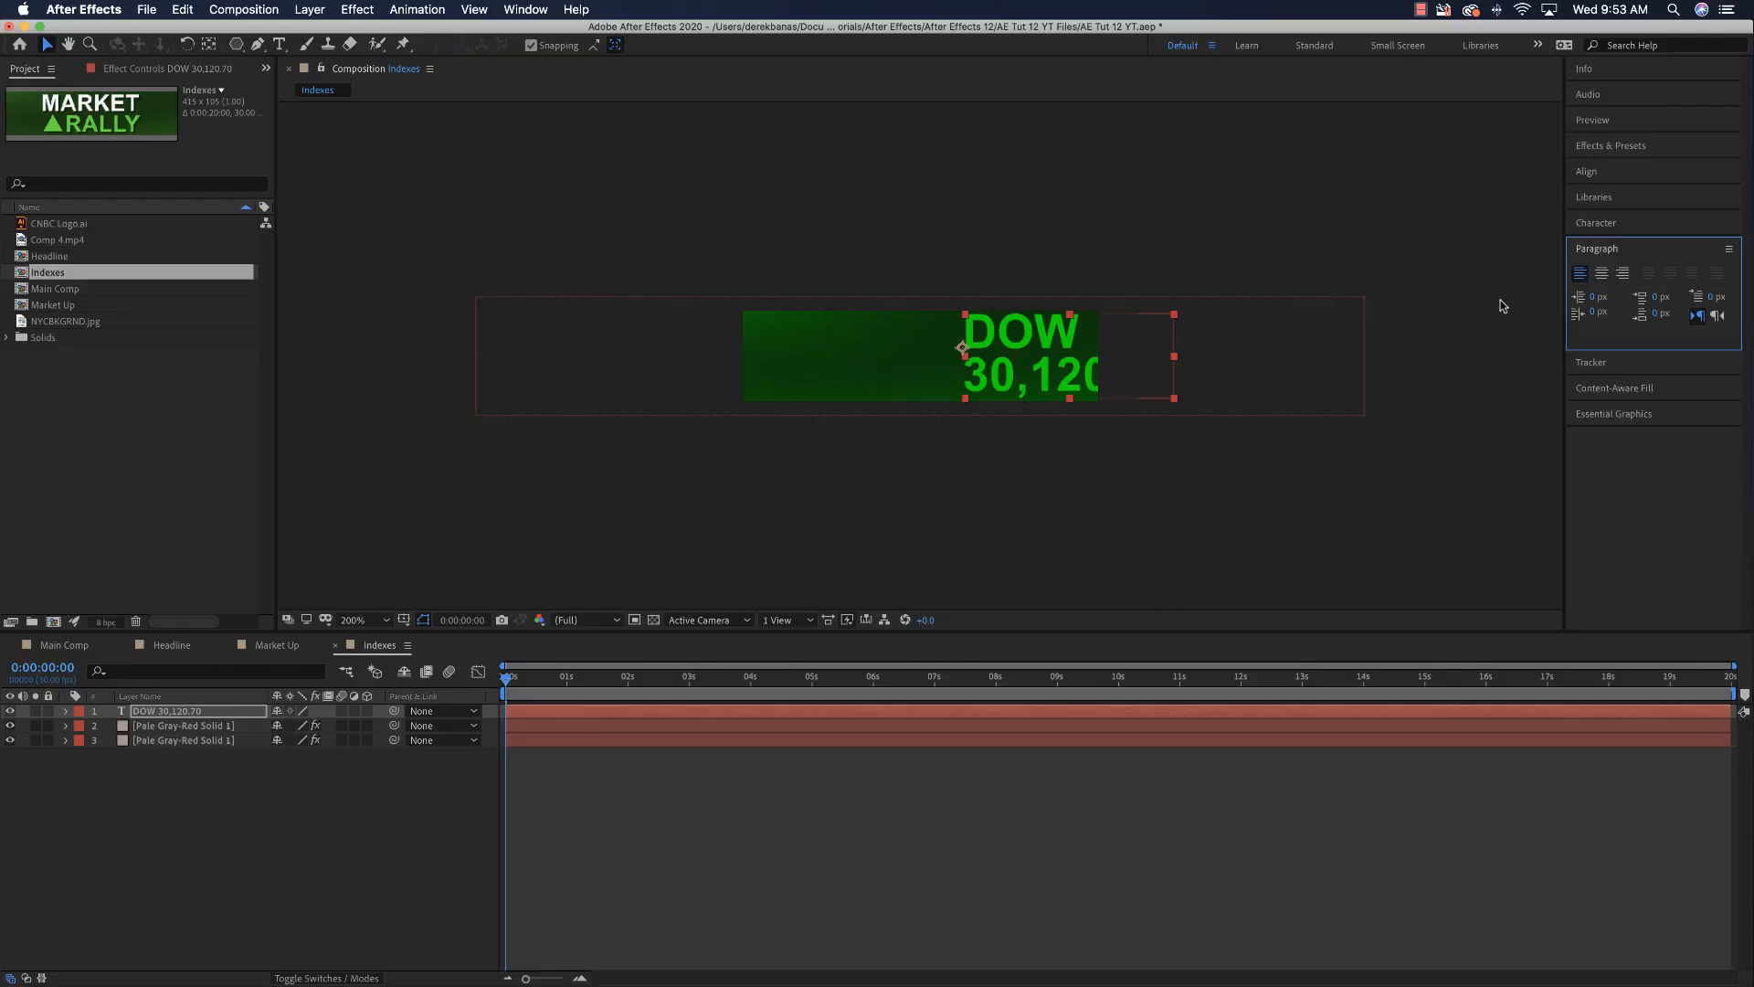
{"action": "left_click_drag", "start_coordinate": [1014, 344], "coordinate": [796, 335]}
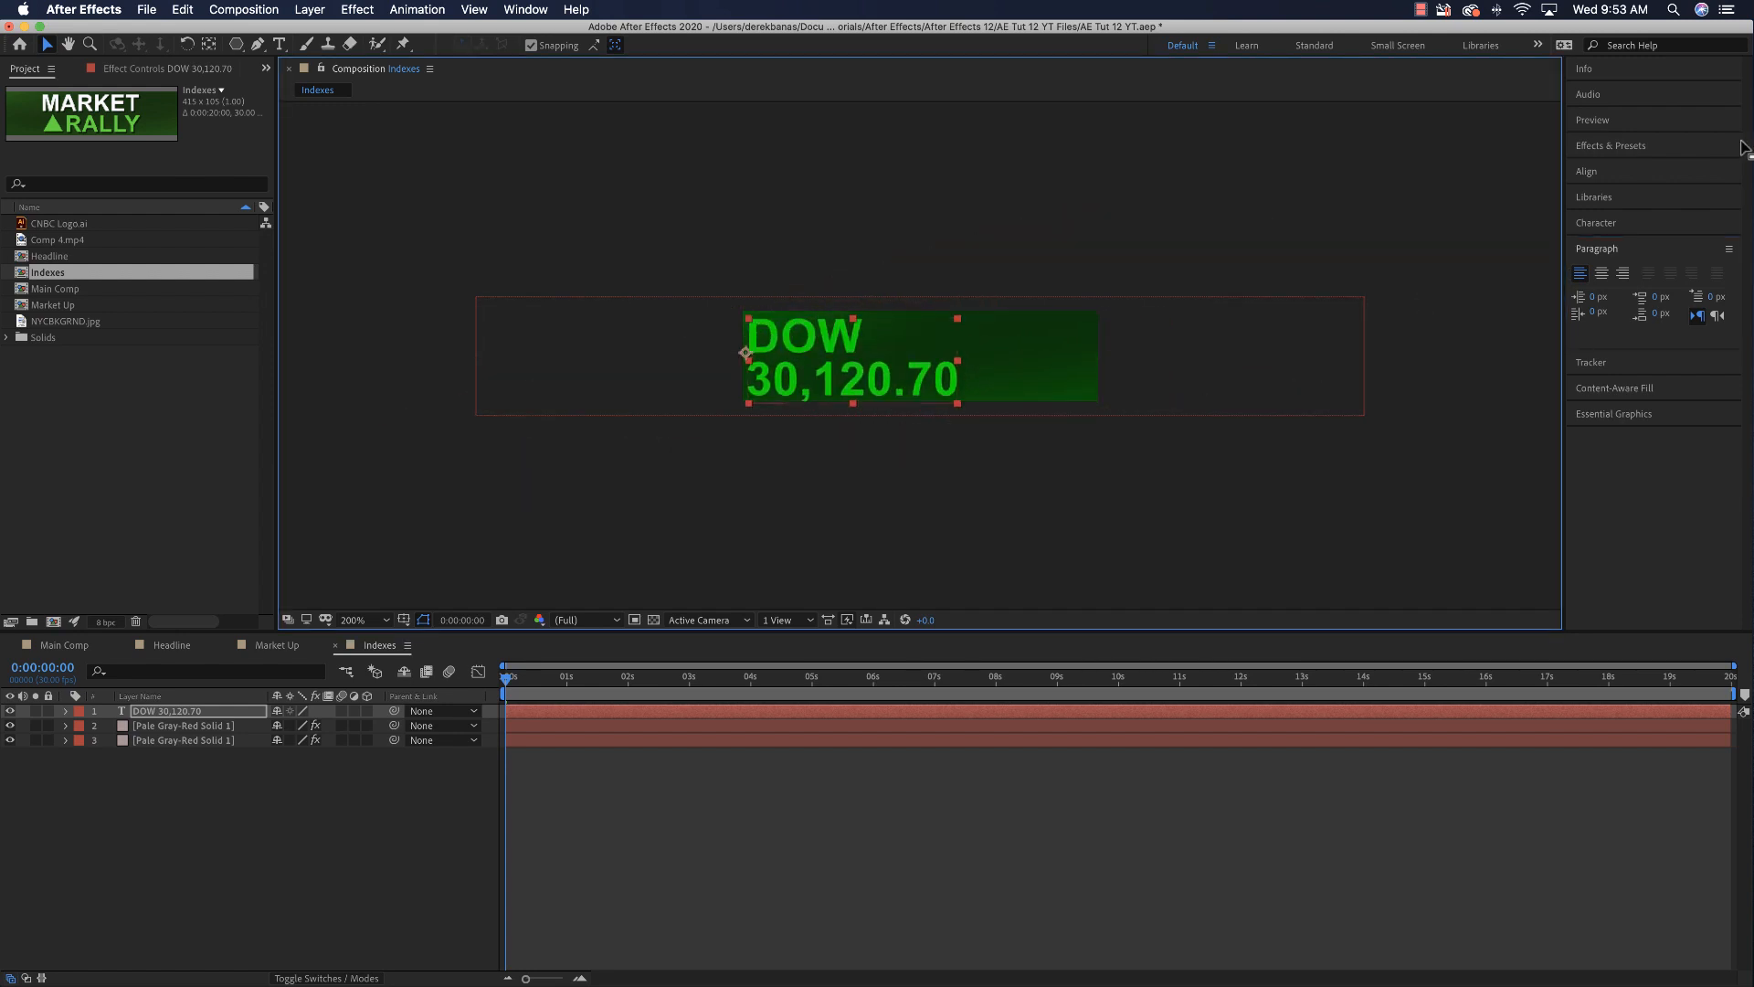
Step: Set the DOW text's font size to 48 px and its color to near-white FBFBFB
{"action": "left_click", "coordinate": [1597, 223]}
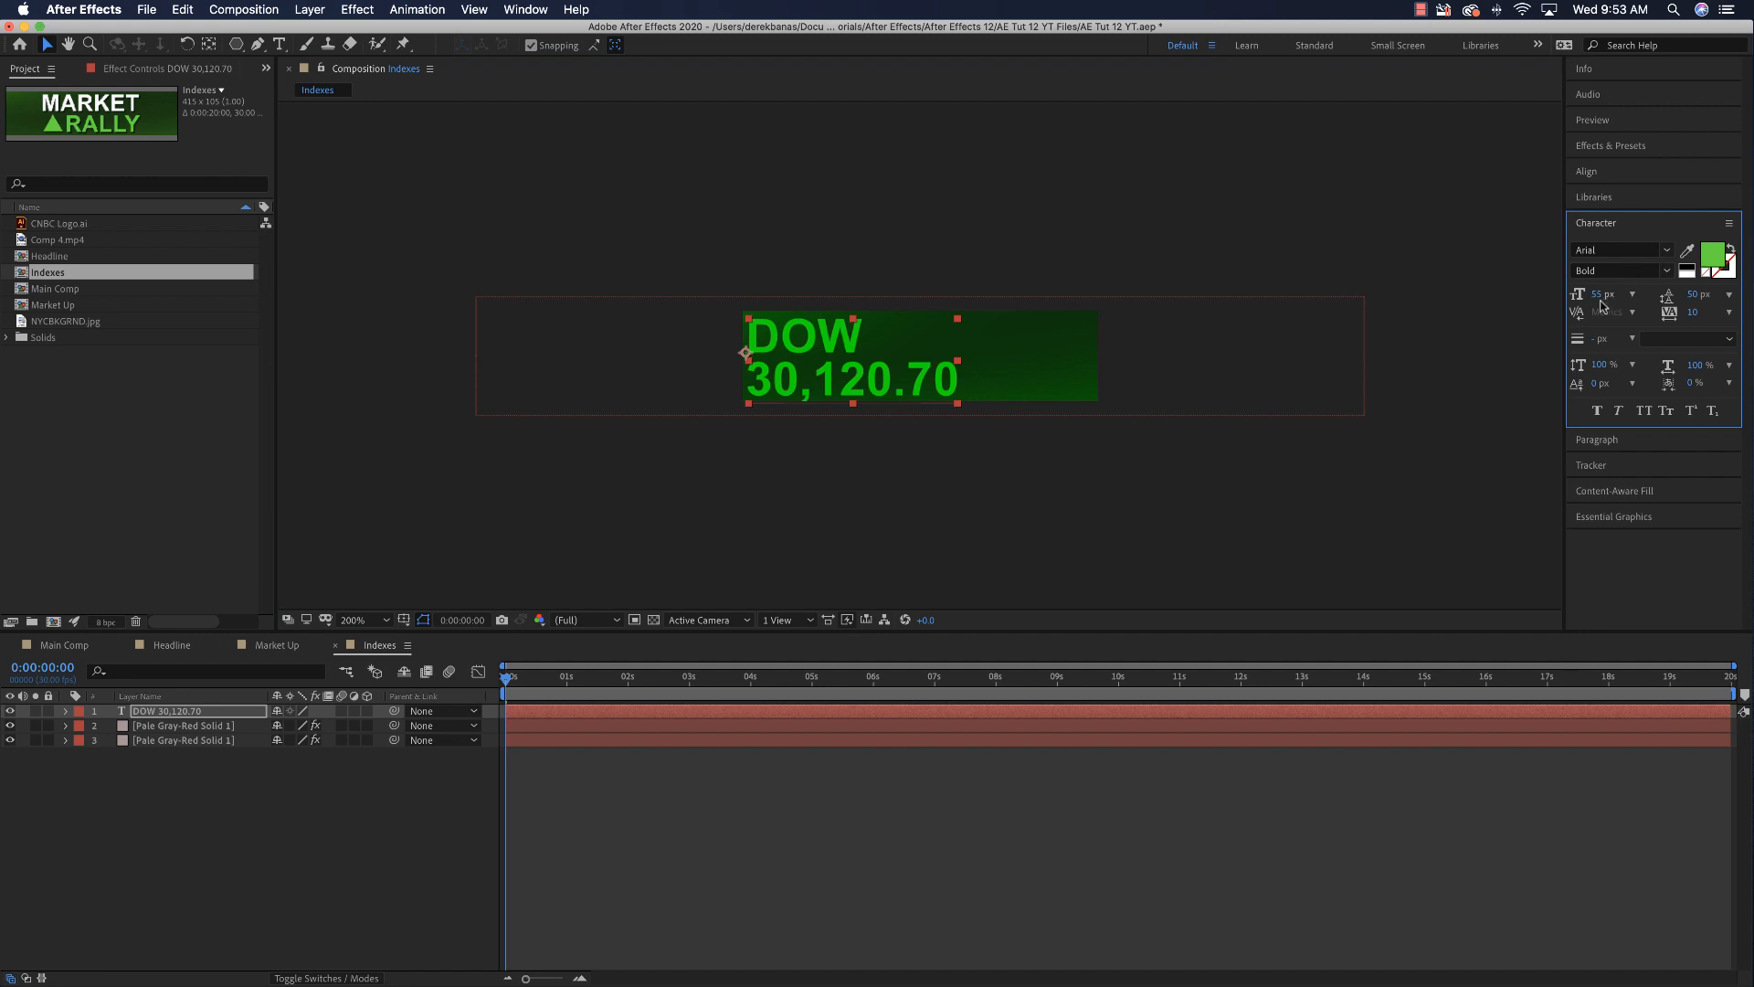
{"action": "left_click_drag", "start_coordinate": [1590, 299], "coordinate": [1592, 300]}
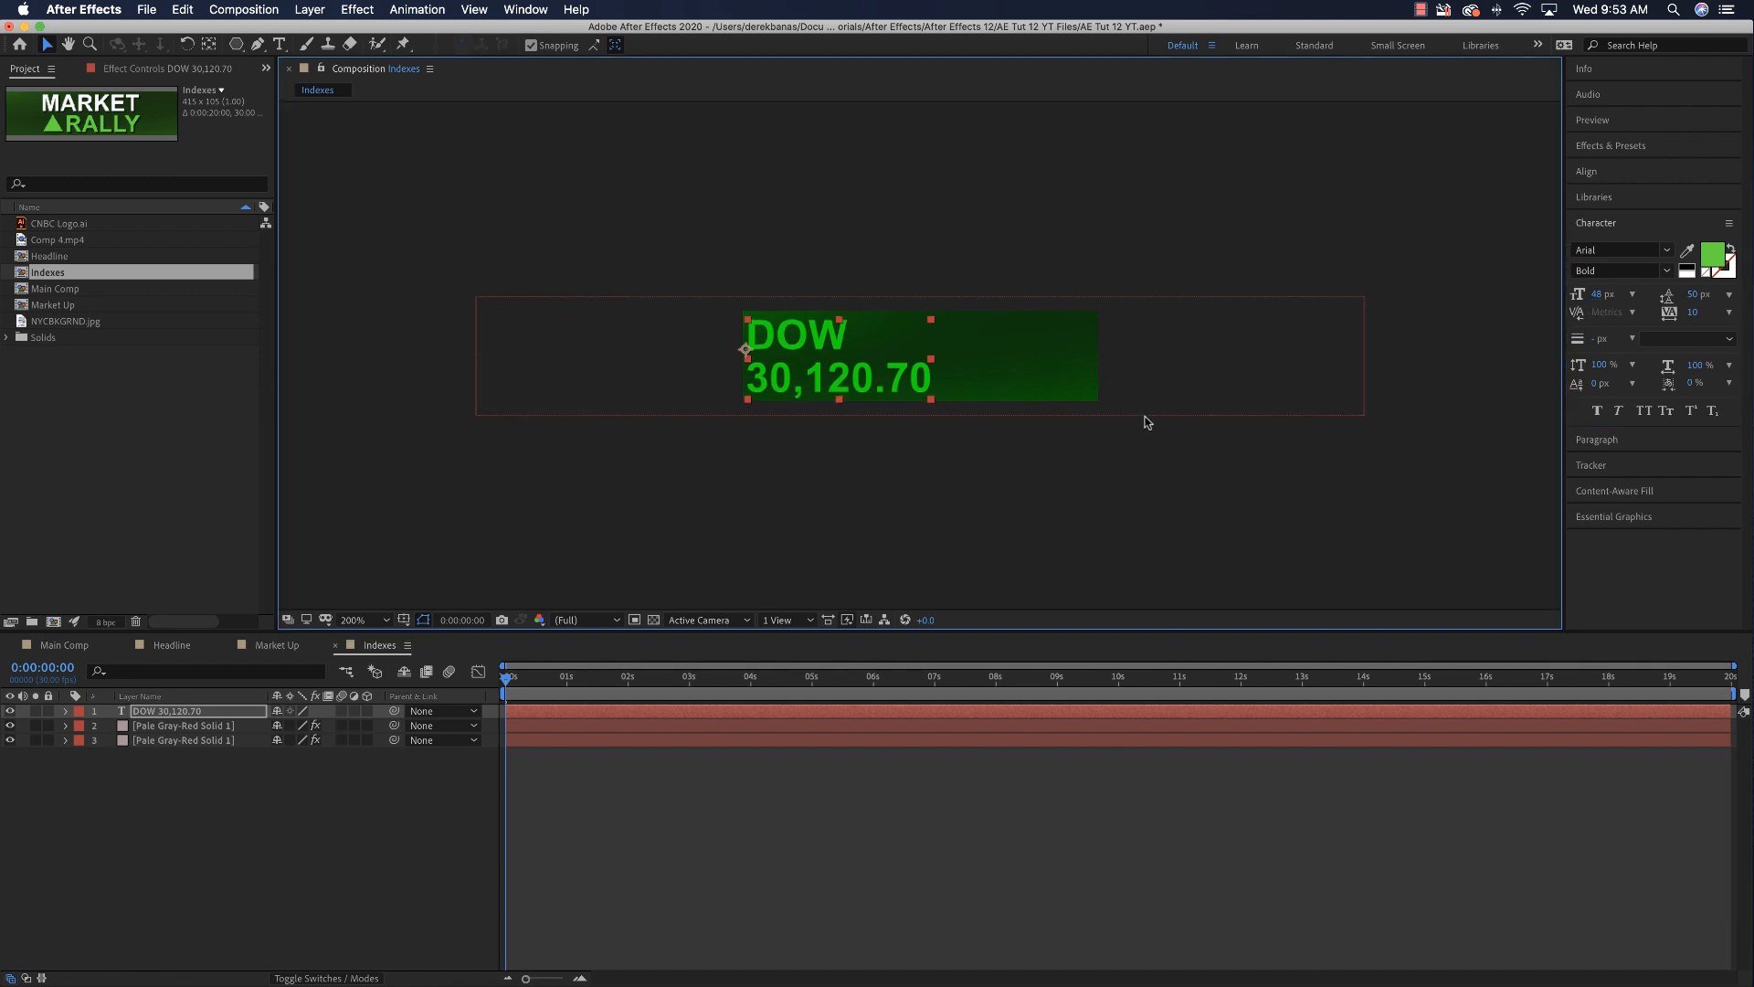
{"action": "left_click", "coordinate": [1714, 255]}
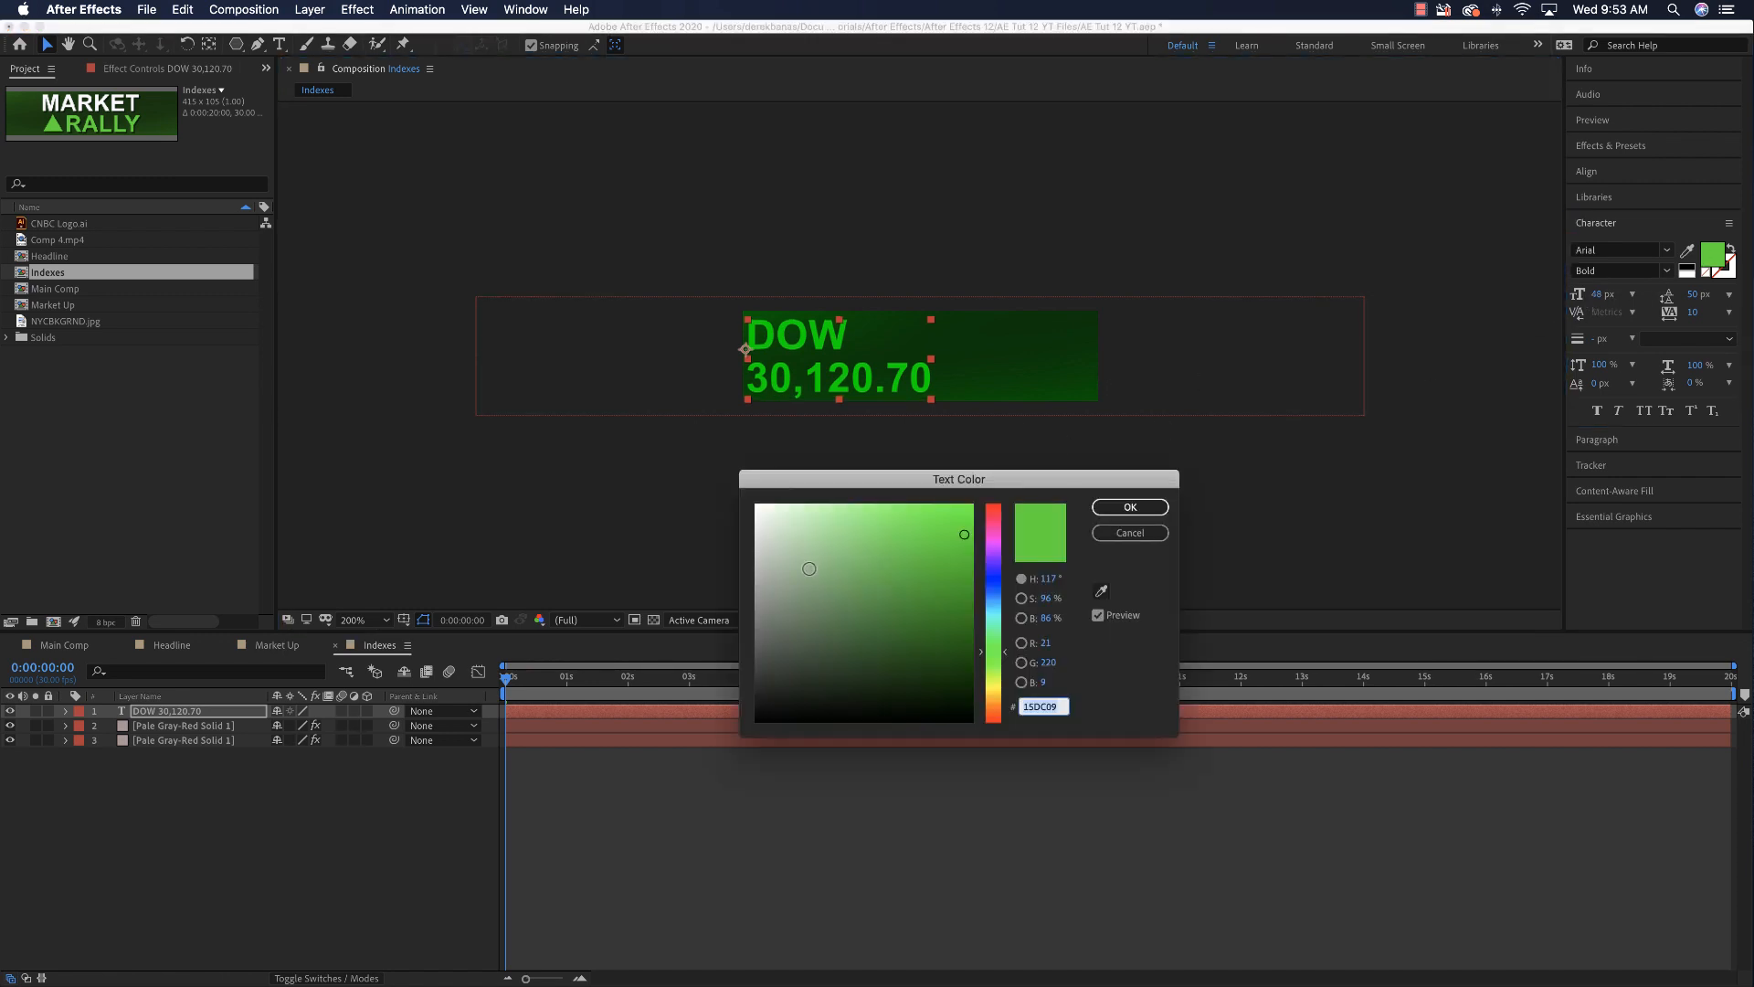
{"action": "left_click", "coordinate": [757, 508]}
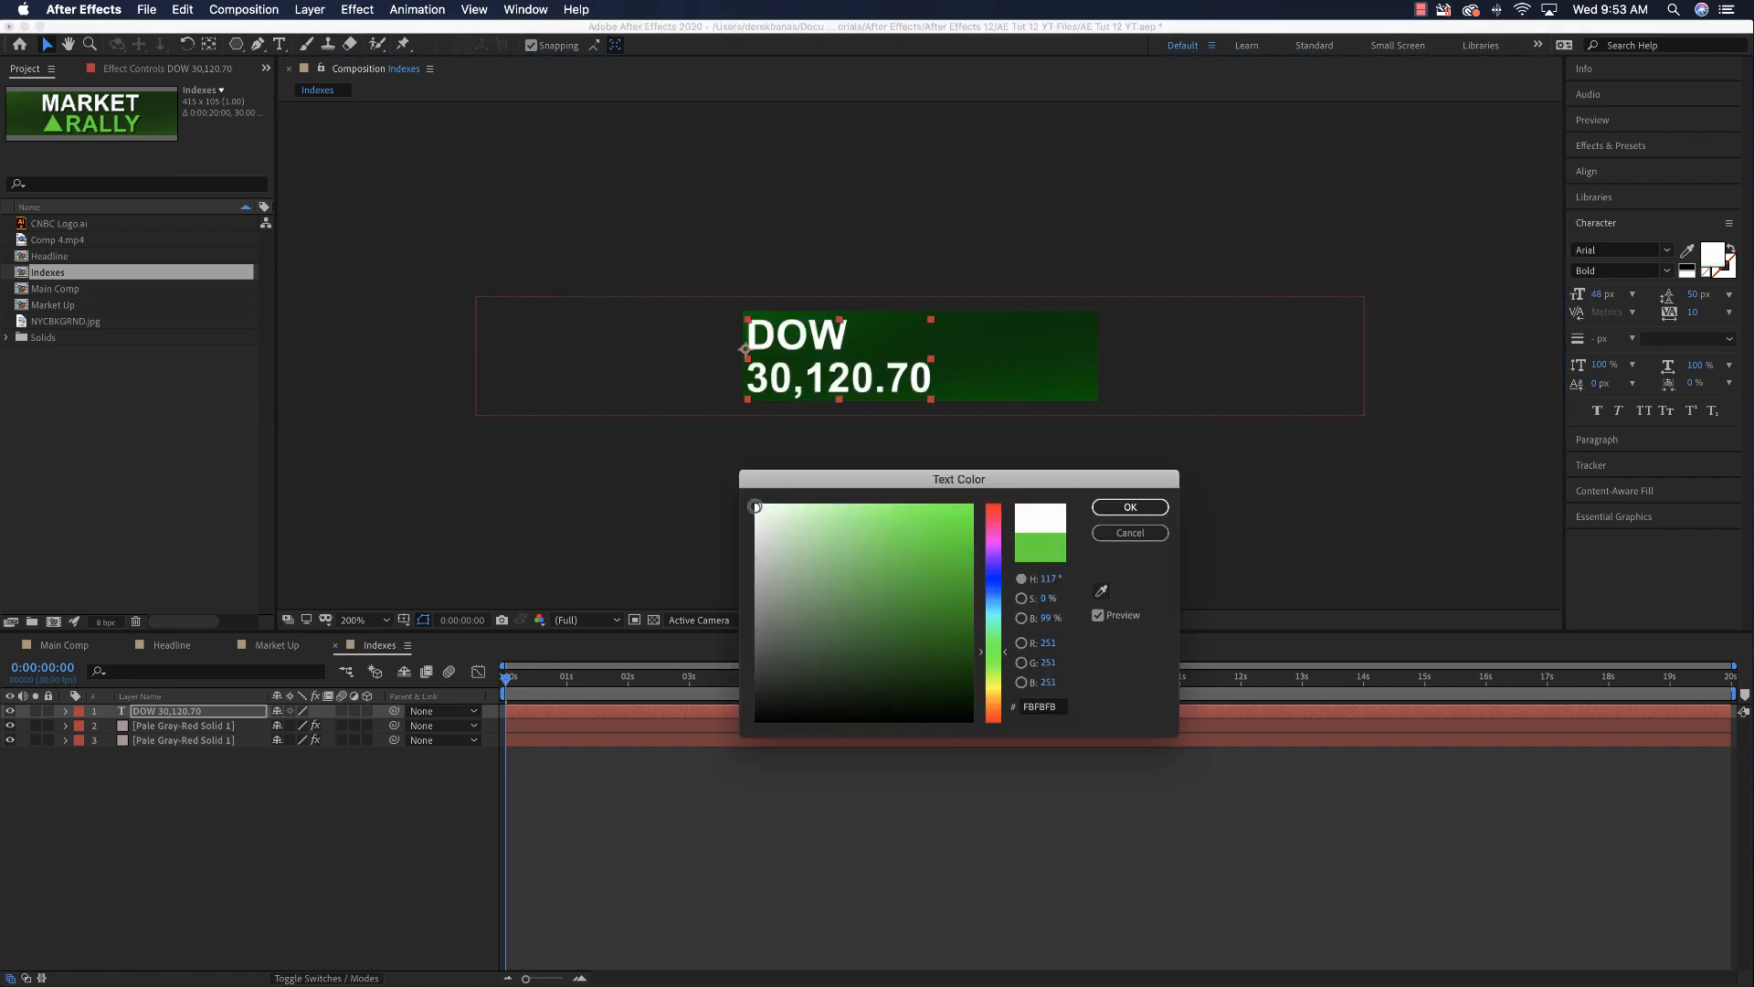
{"action": "left_click", "coordinate": [1131, 508]}
{"action": "left_click", "coordinate": [819, 469]}
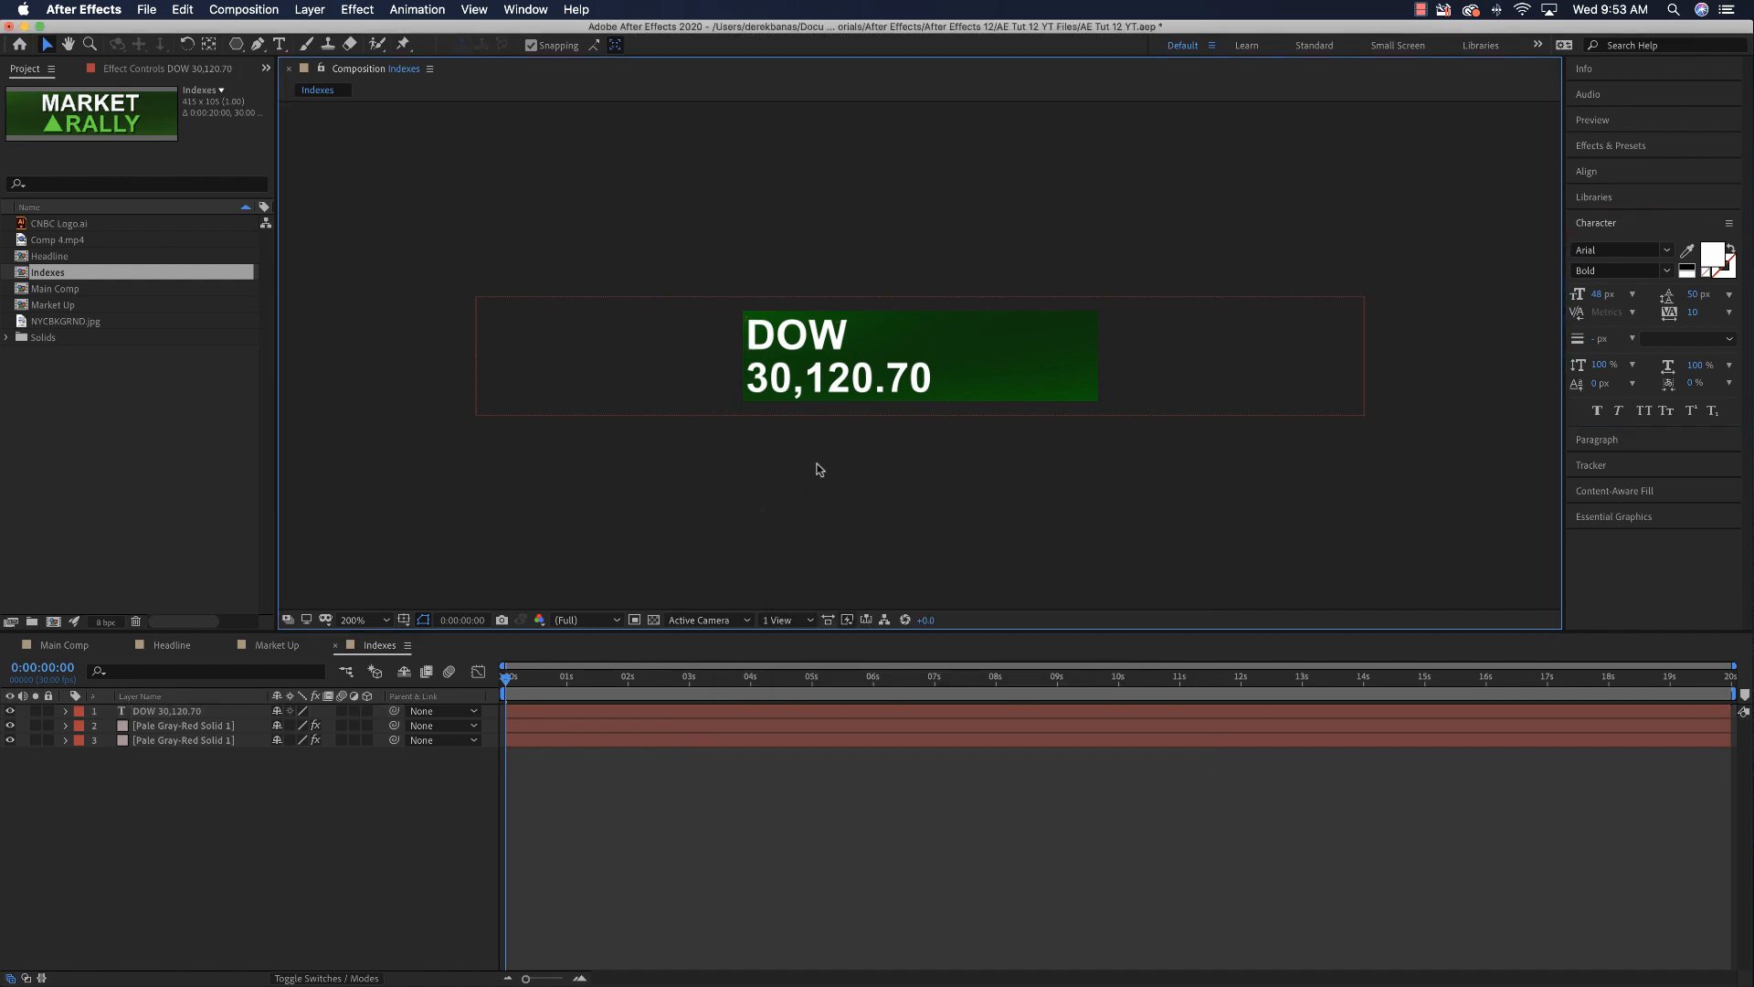
Step: Add a second two-line text layer reading 480.23 and 1.52% beside the DOW text on the green background
{"action": "left_click", "coordinate": [277, 45]}
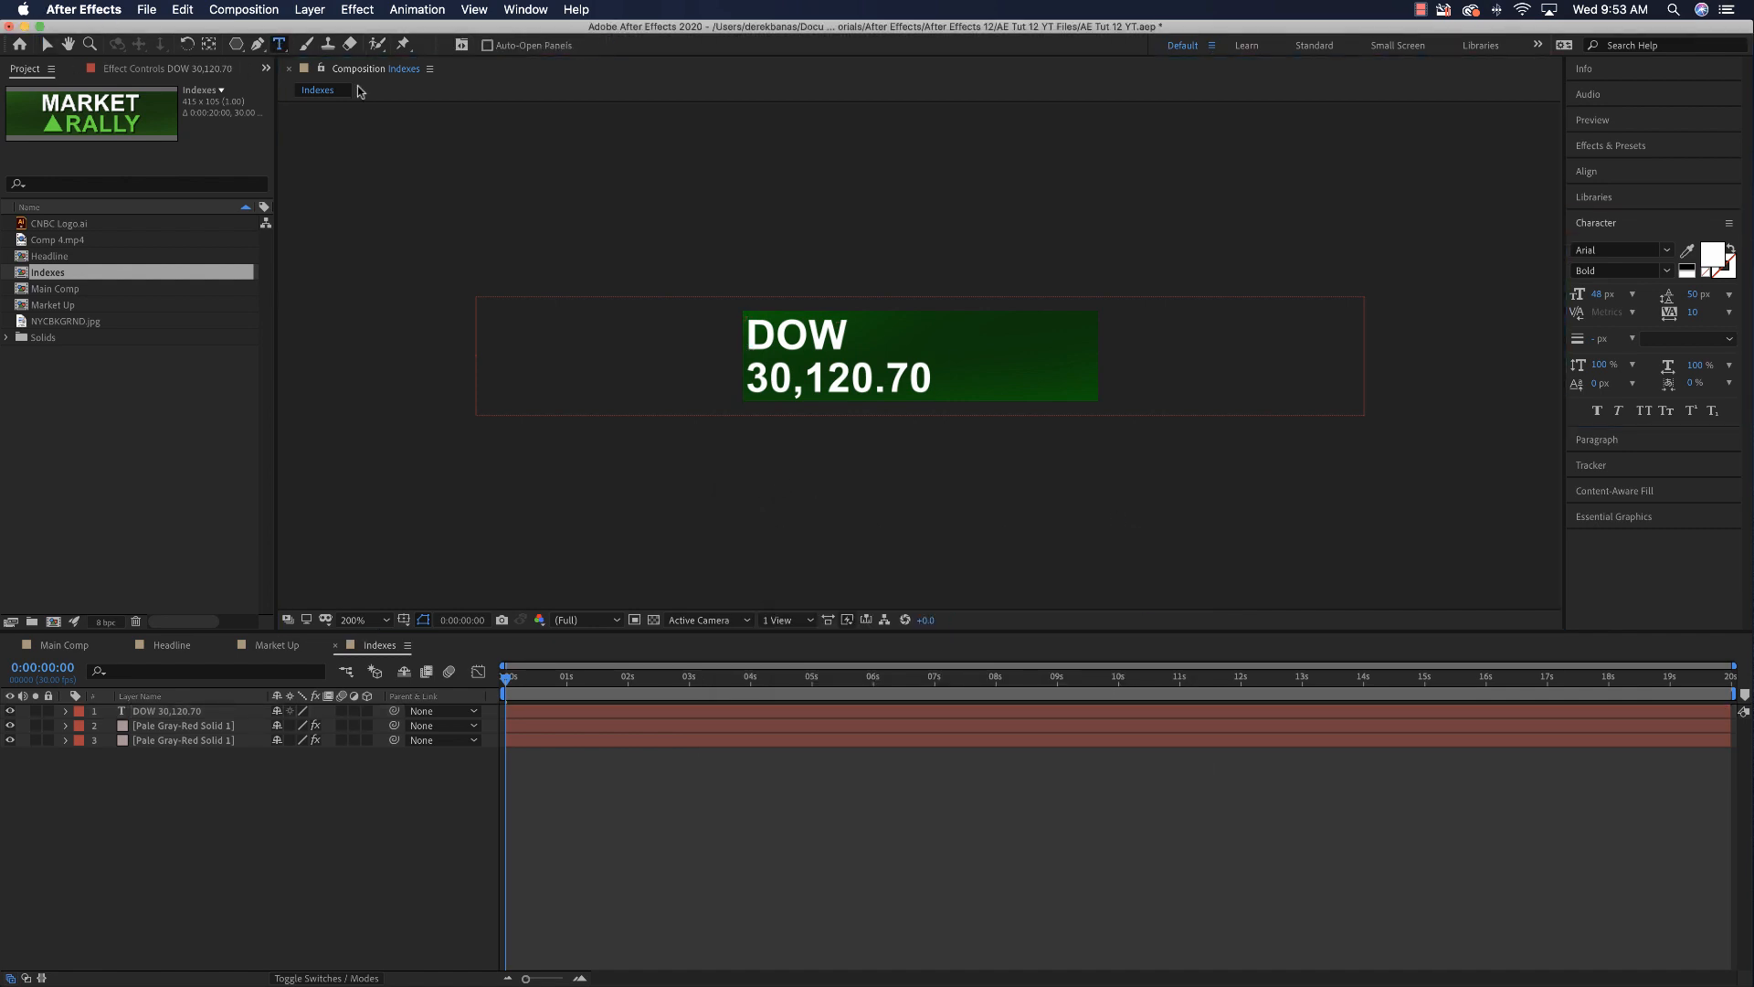
{"action": "left_click", "coordinate": [952, 336]}
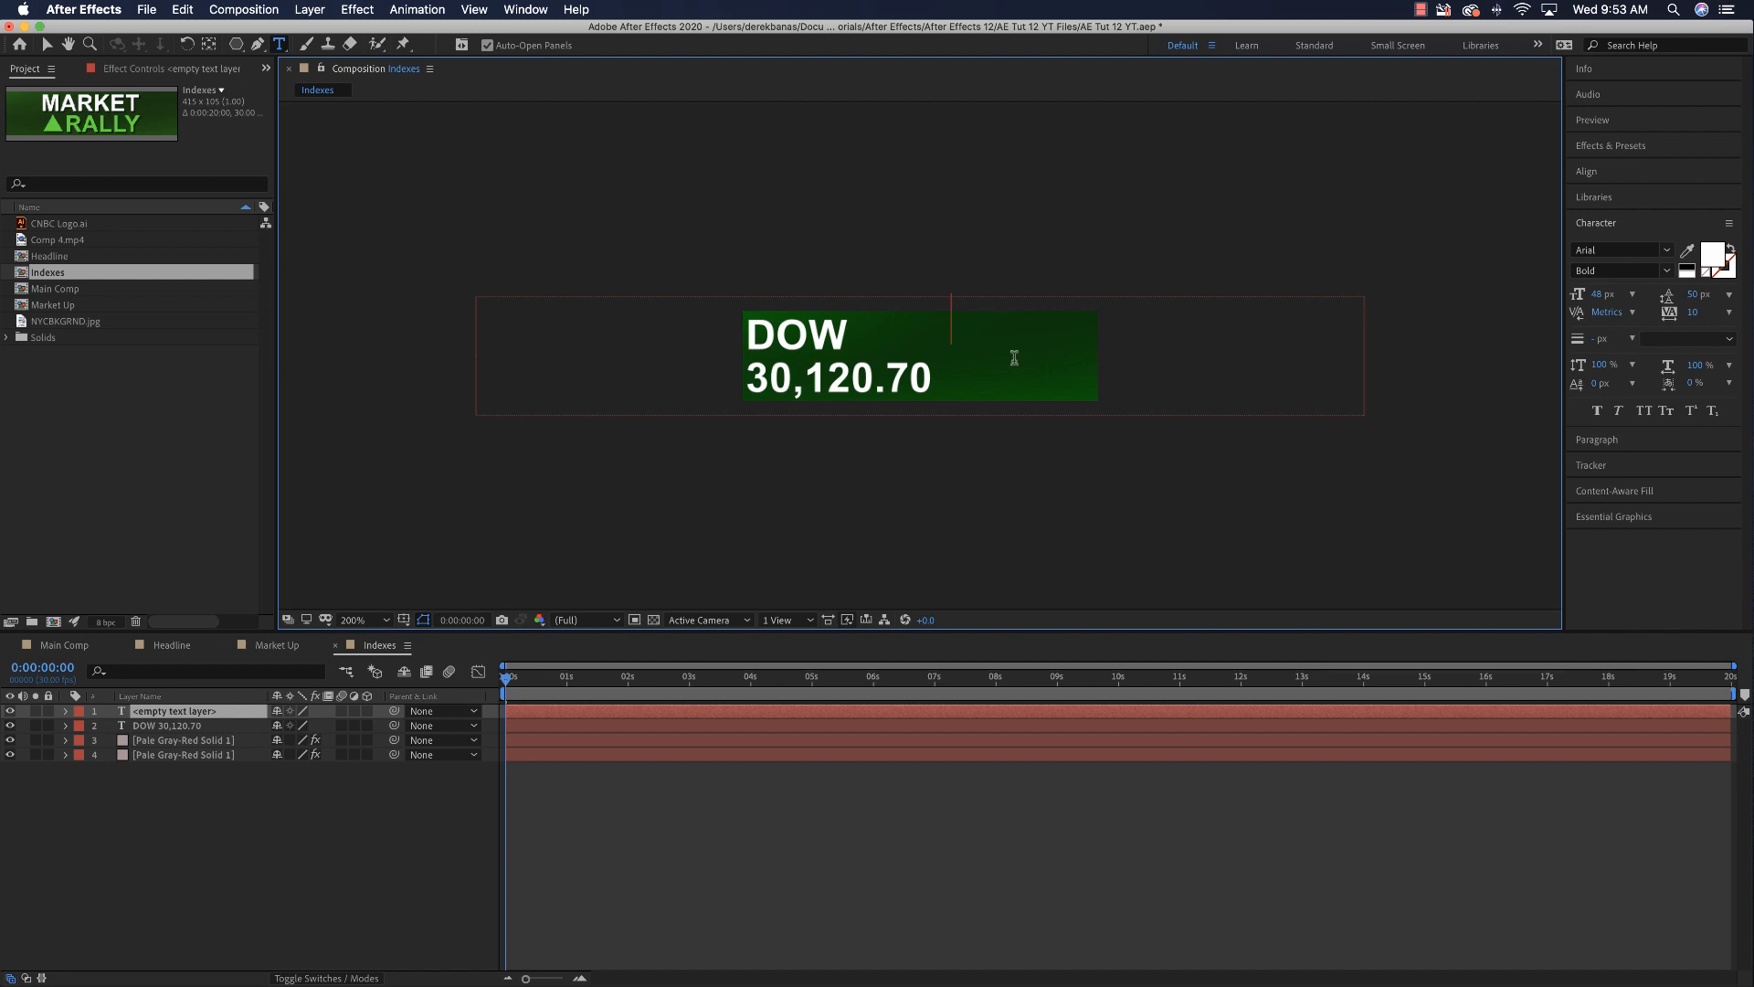
{"action": "type", "text": "480.23 "}
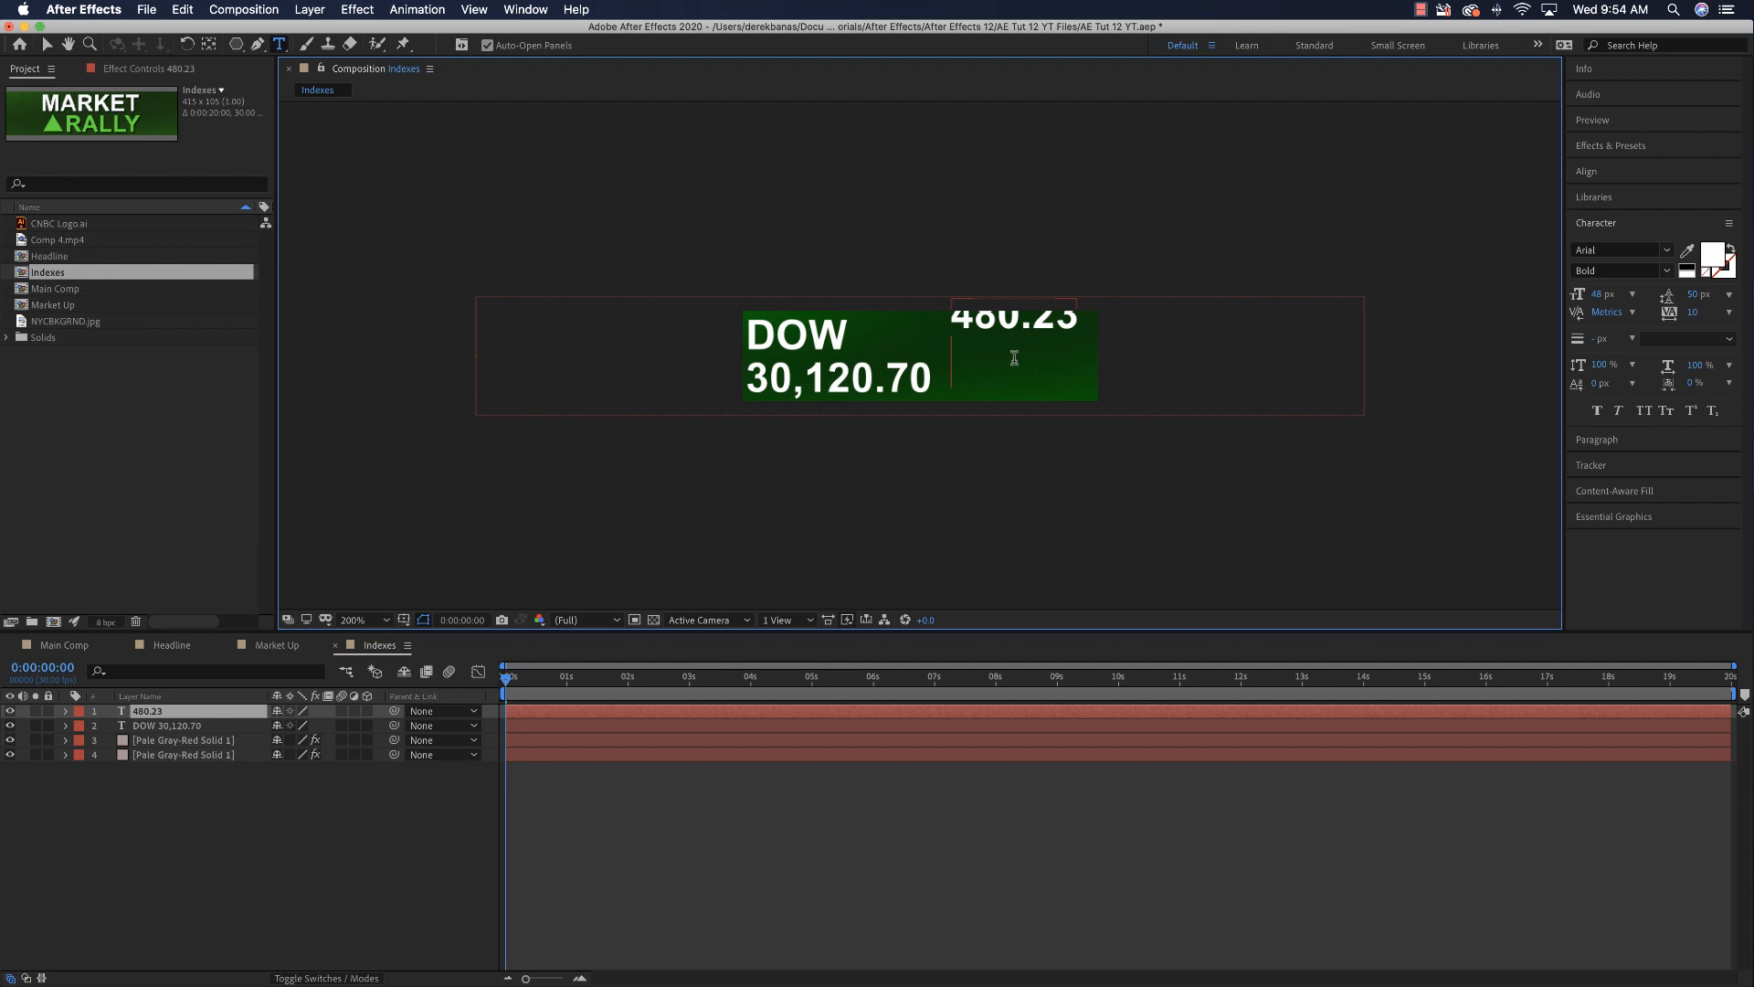
{"action": "type", "text": "1.52%"}
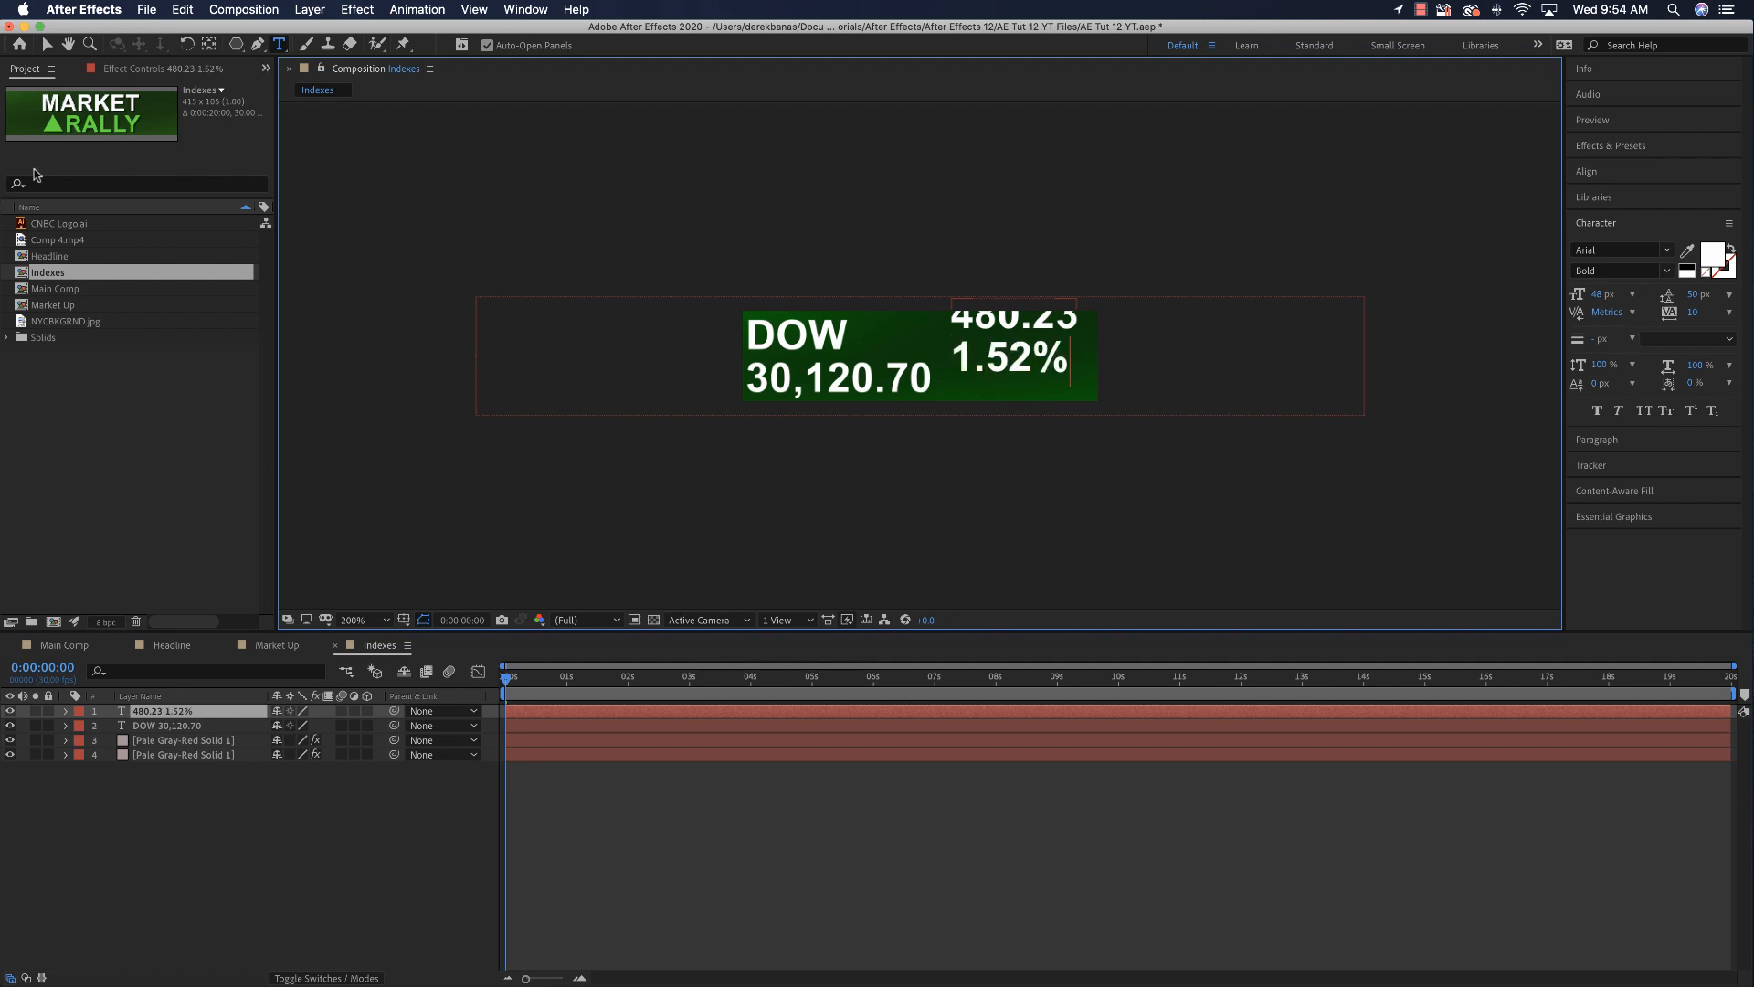
{"action": "left_click", "coordinate": [46, 43]}
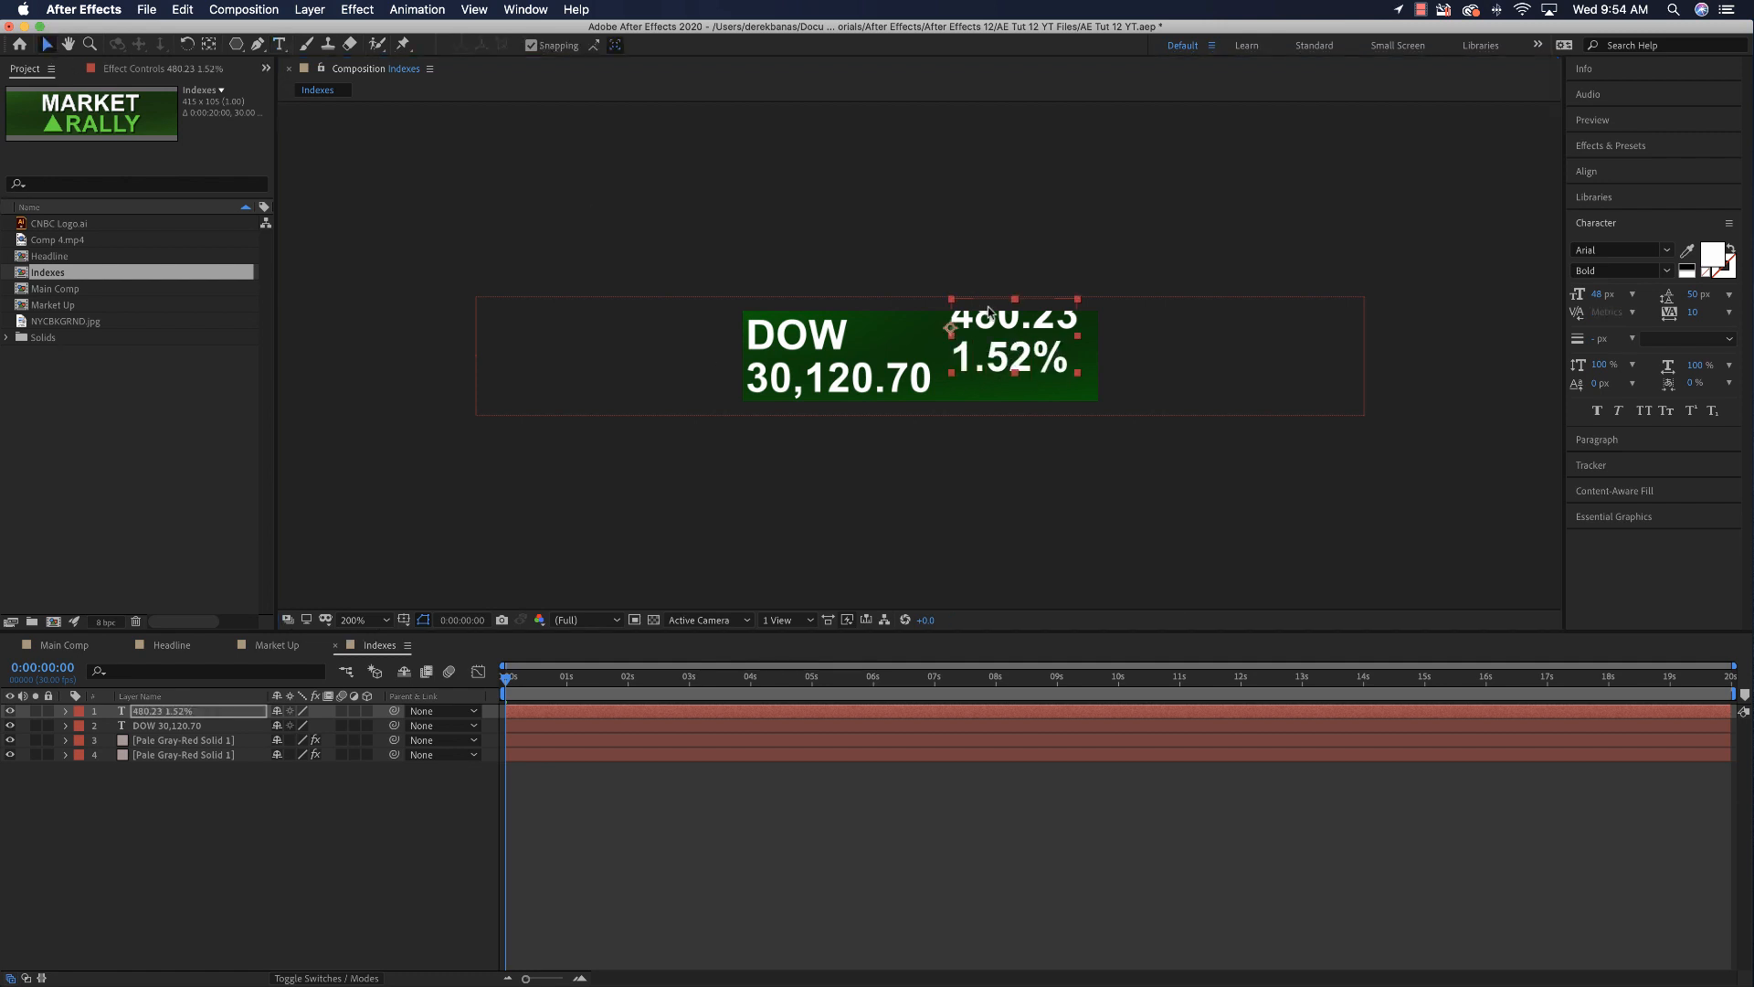
Step: Right-align the 480.23 text and move it to the green background's right edge, level with the DOW text lines
{"action": "left_click", "coordinate": [1627, 442]}
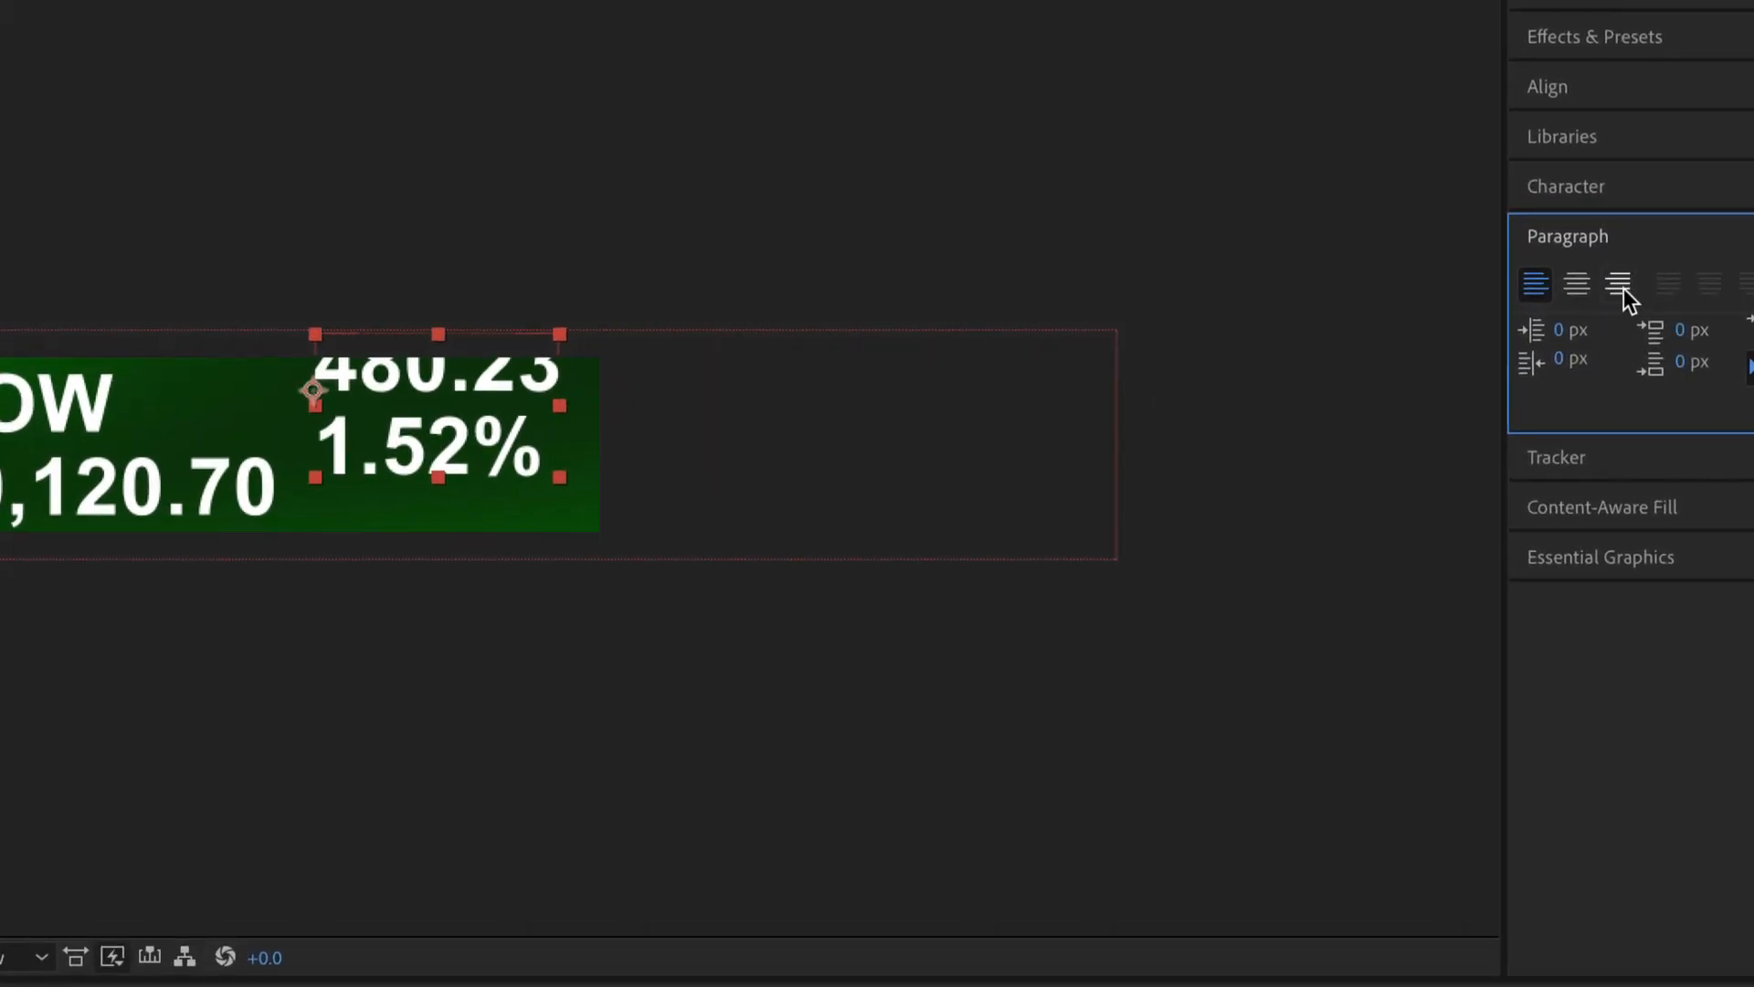
{"action": "left_click", "coordinate": [1619, 283]}
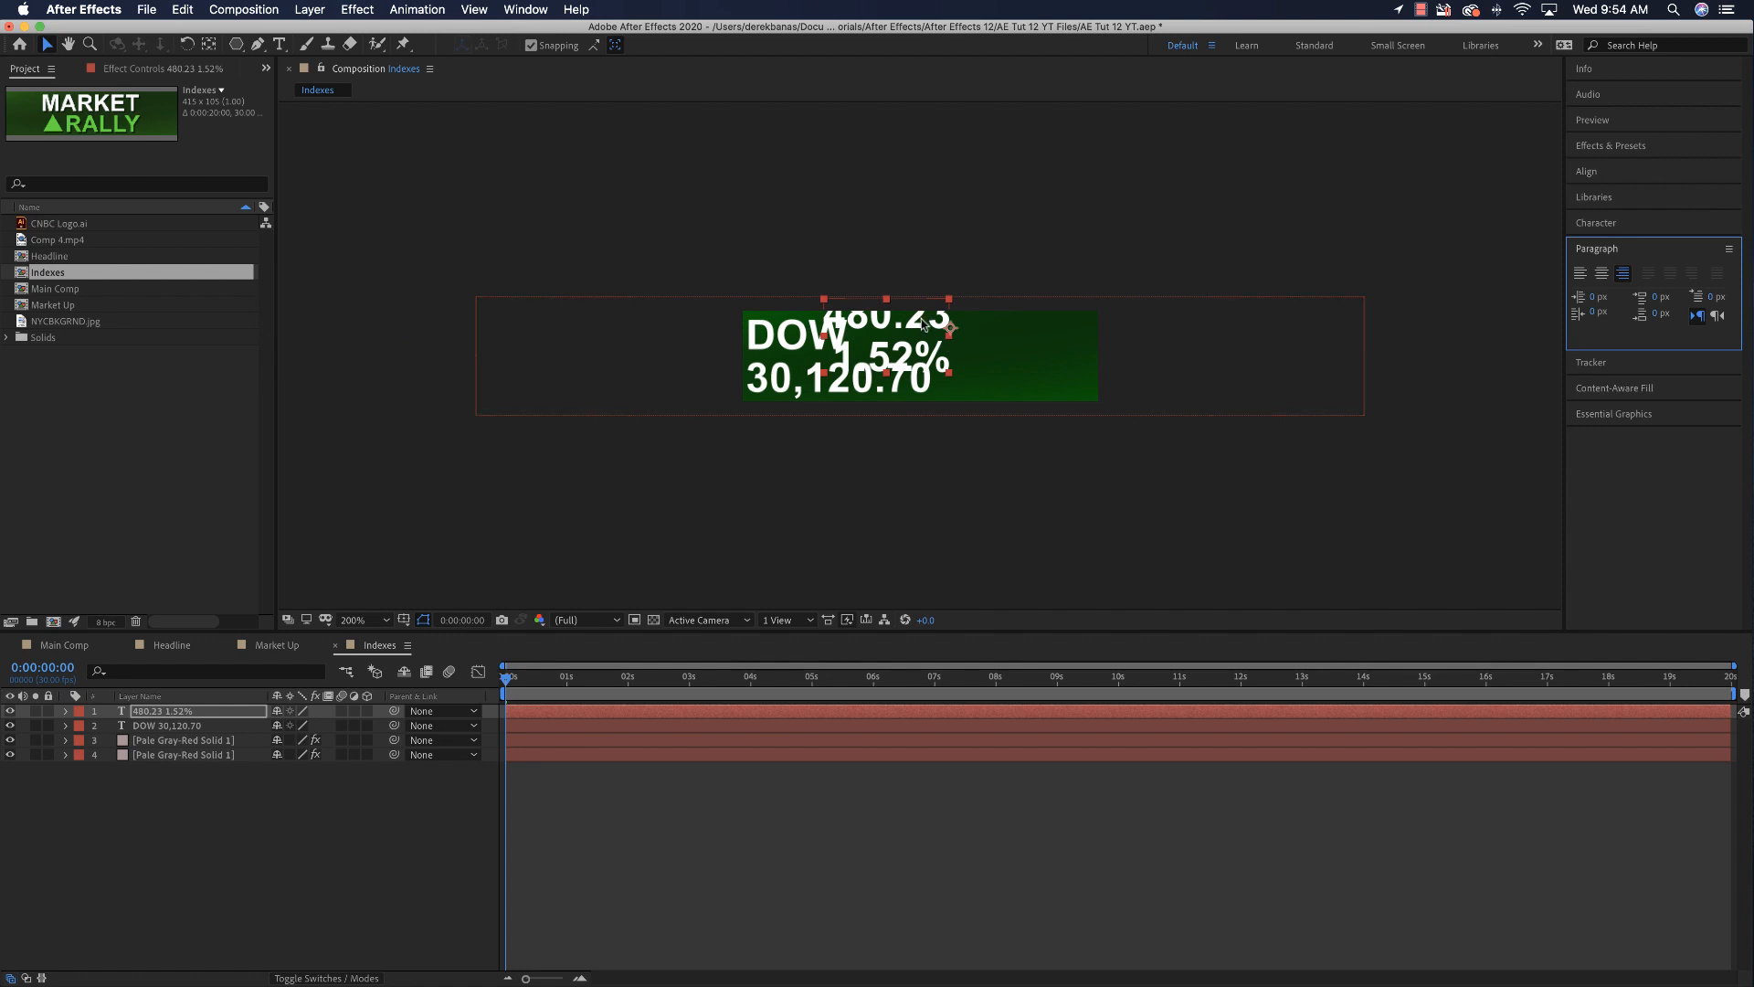
{"action": "left_click_drag", "start_coordinate": [924, 324], "coordinate": [1058, 340]}
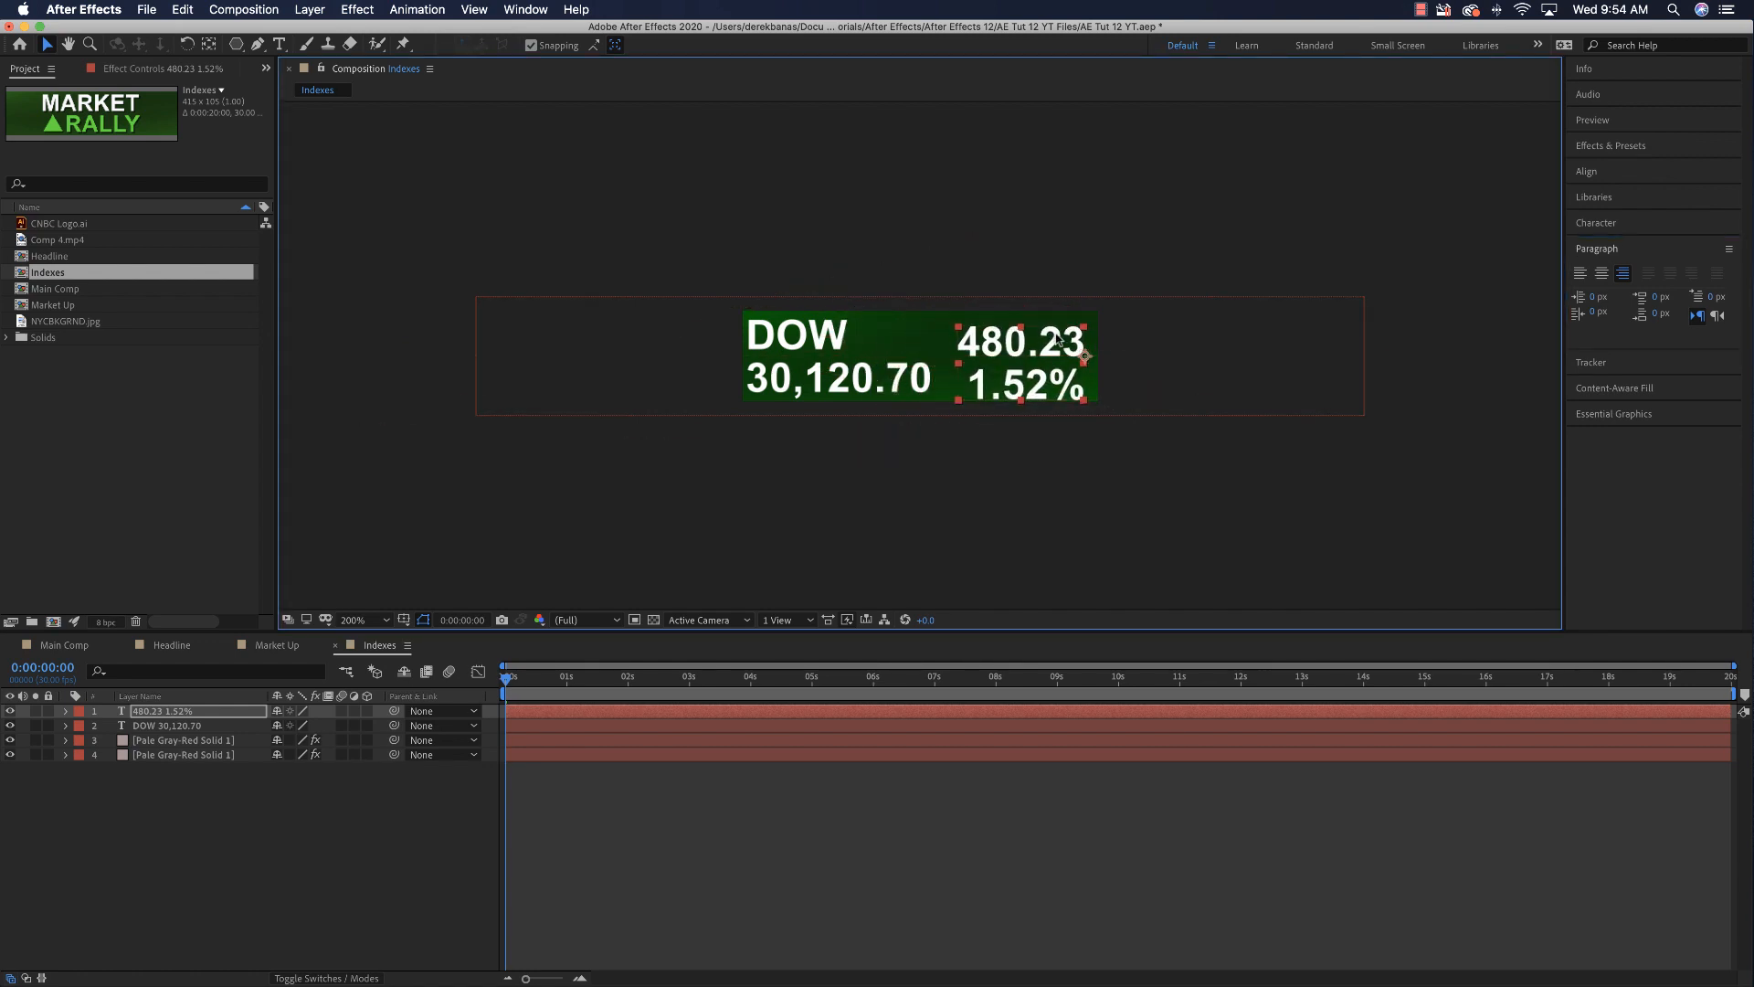
{"action": "key", "text": "Right"}
{"action": "key", "text": "Right"}
{"action": "key", "text": "Right"}
{"action": "key", "text": "Right"}
{"action": "key", "text": "Up"}
{"action": "key", "text": "Up"}
{"action": "key", "text": "Up"}
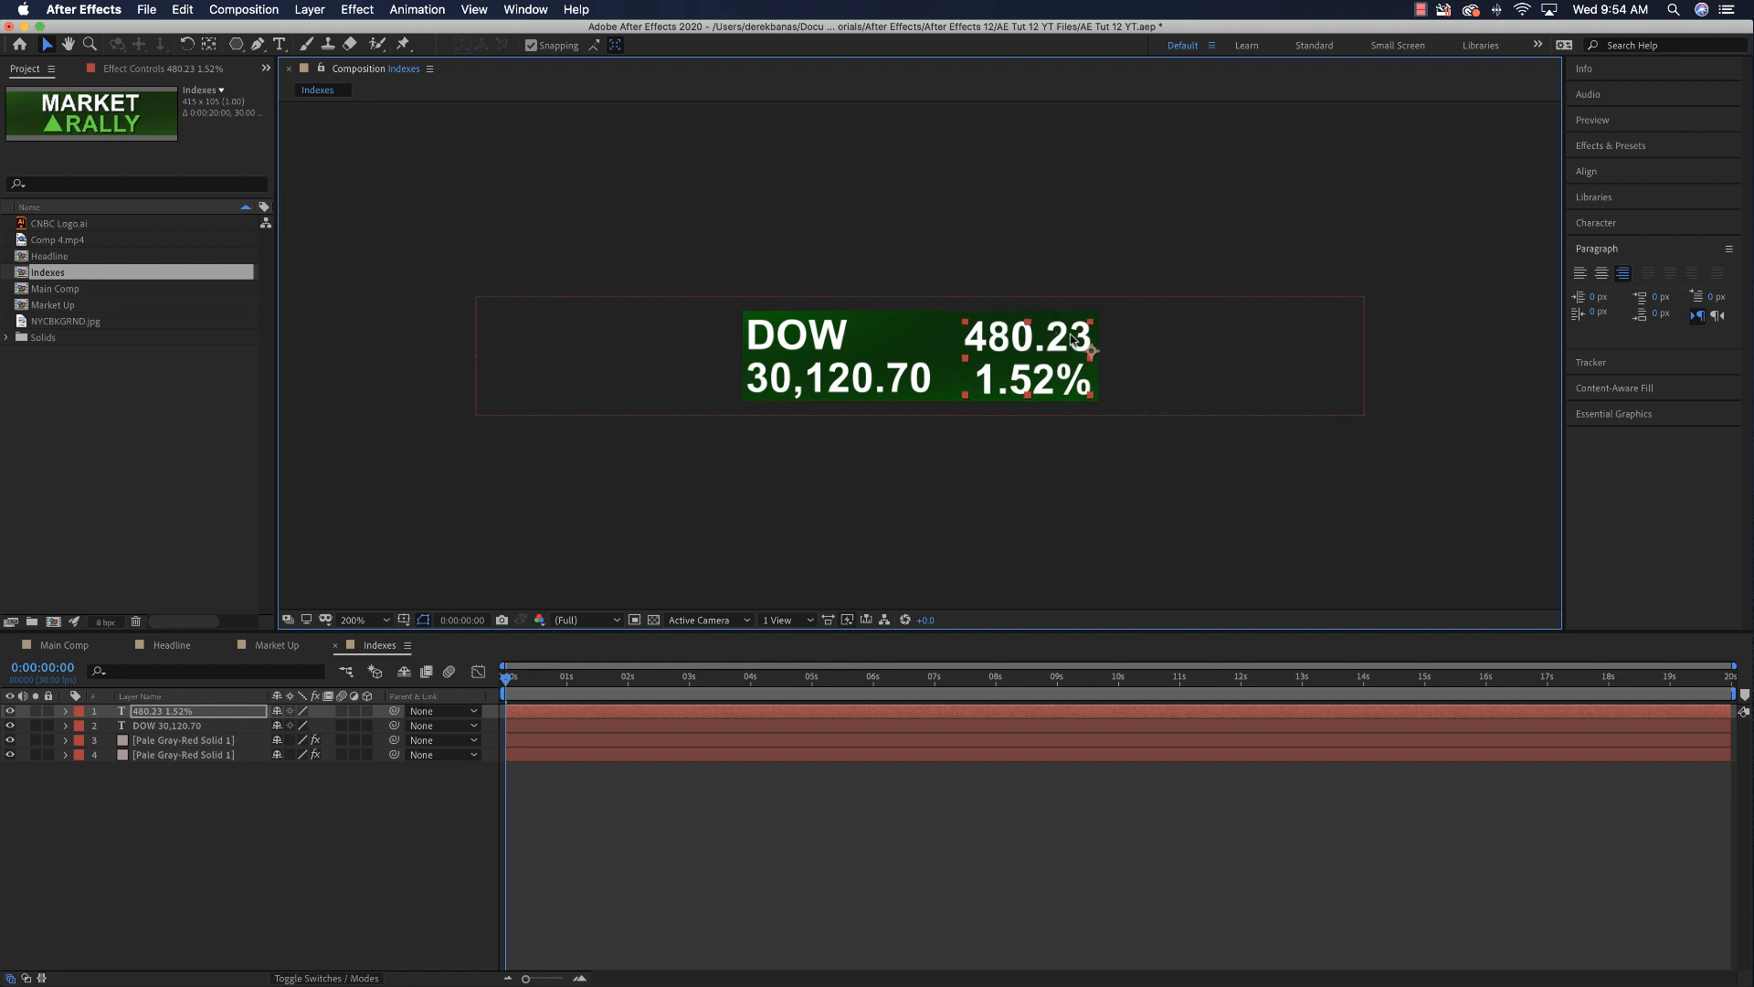
{"action": "left_click", "coordinate": [1107, 480]}
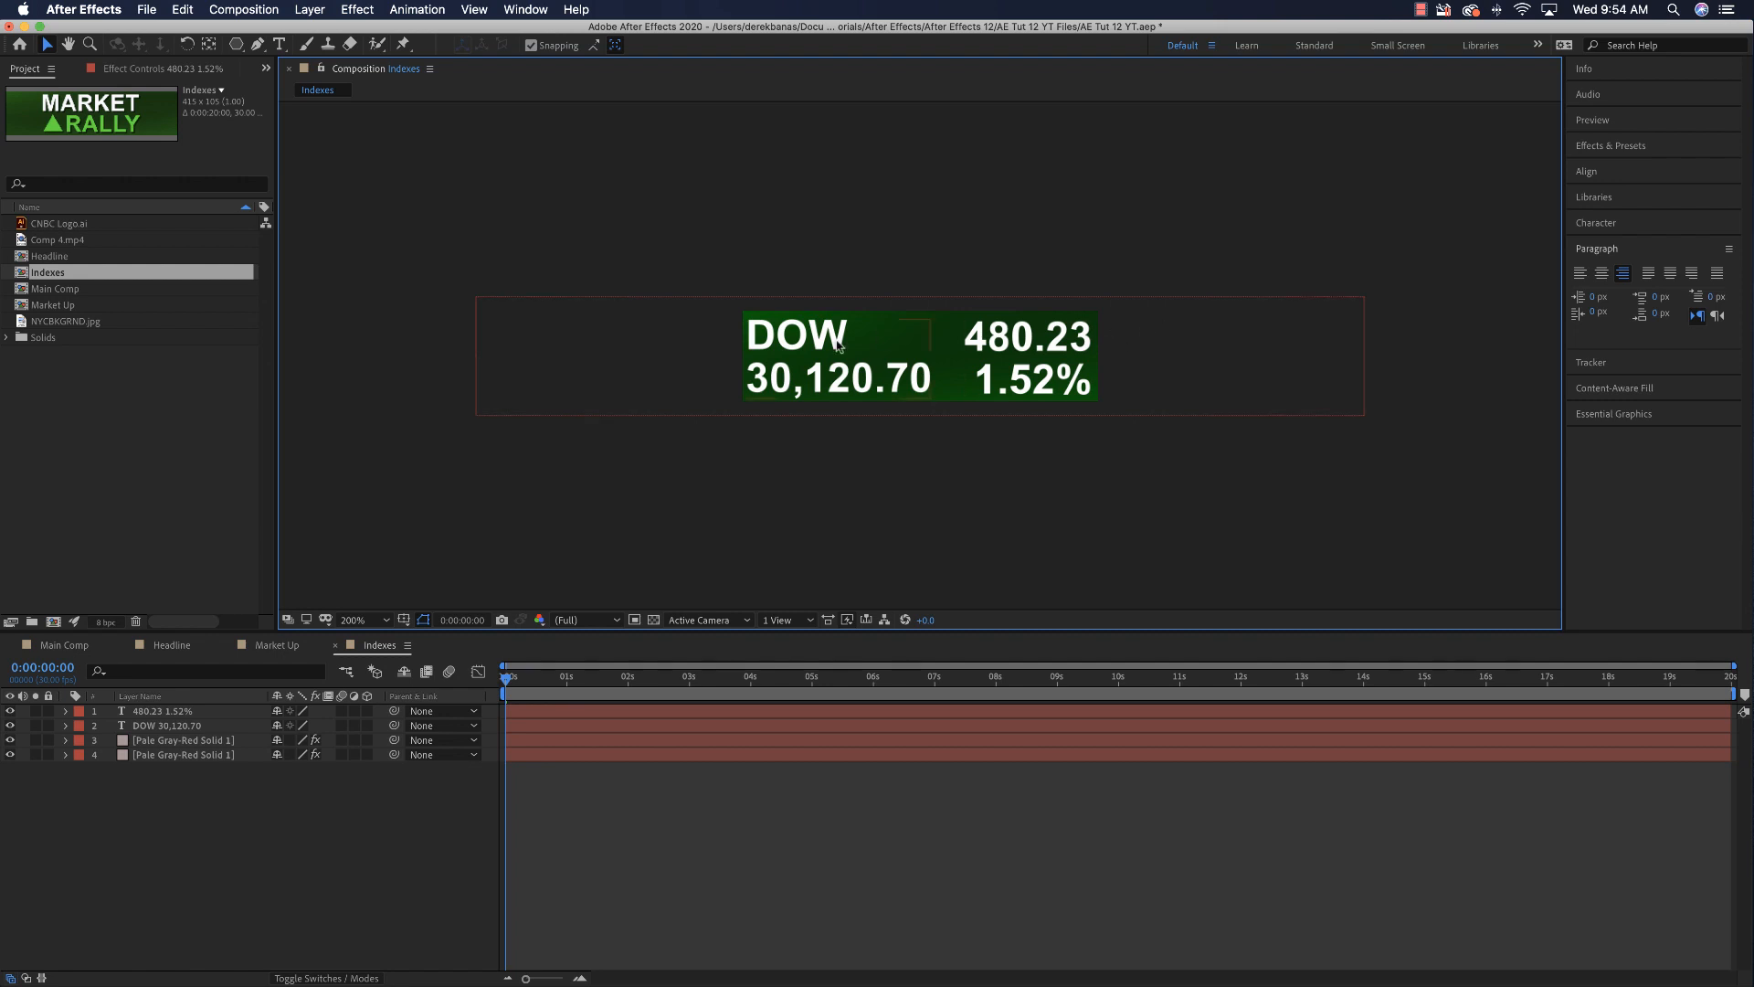
{"action": "left_click", "coordinate": [1060, 384]}
{"action": "left_click", "coordinate": [704, 399]}
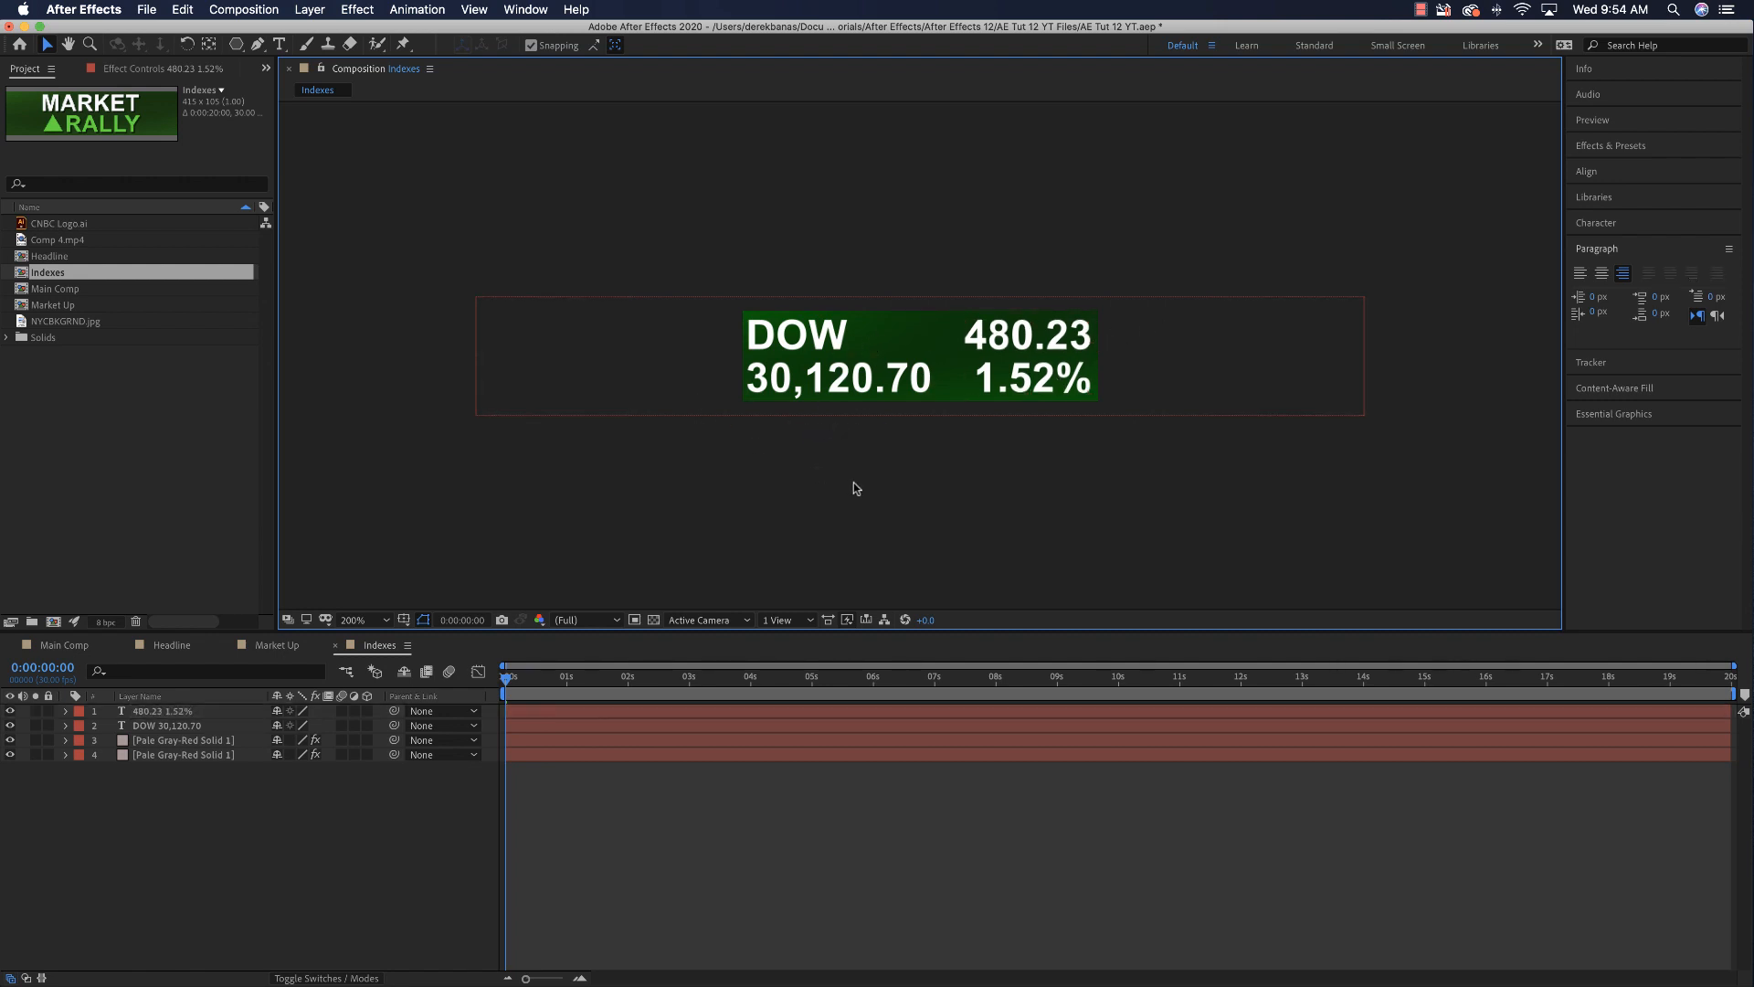
Step: Filter both text layers' properties by "text" and enable Source Text keyframing for both at 0 seconds
{"action": "left_click", "coordinate": [158, 714]}
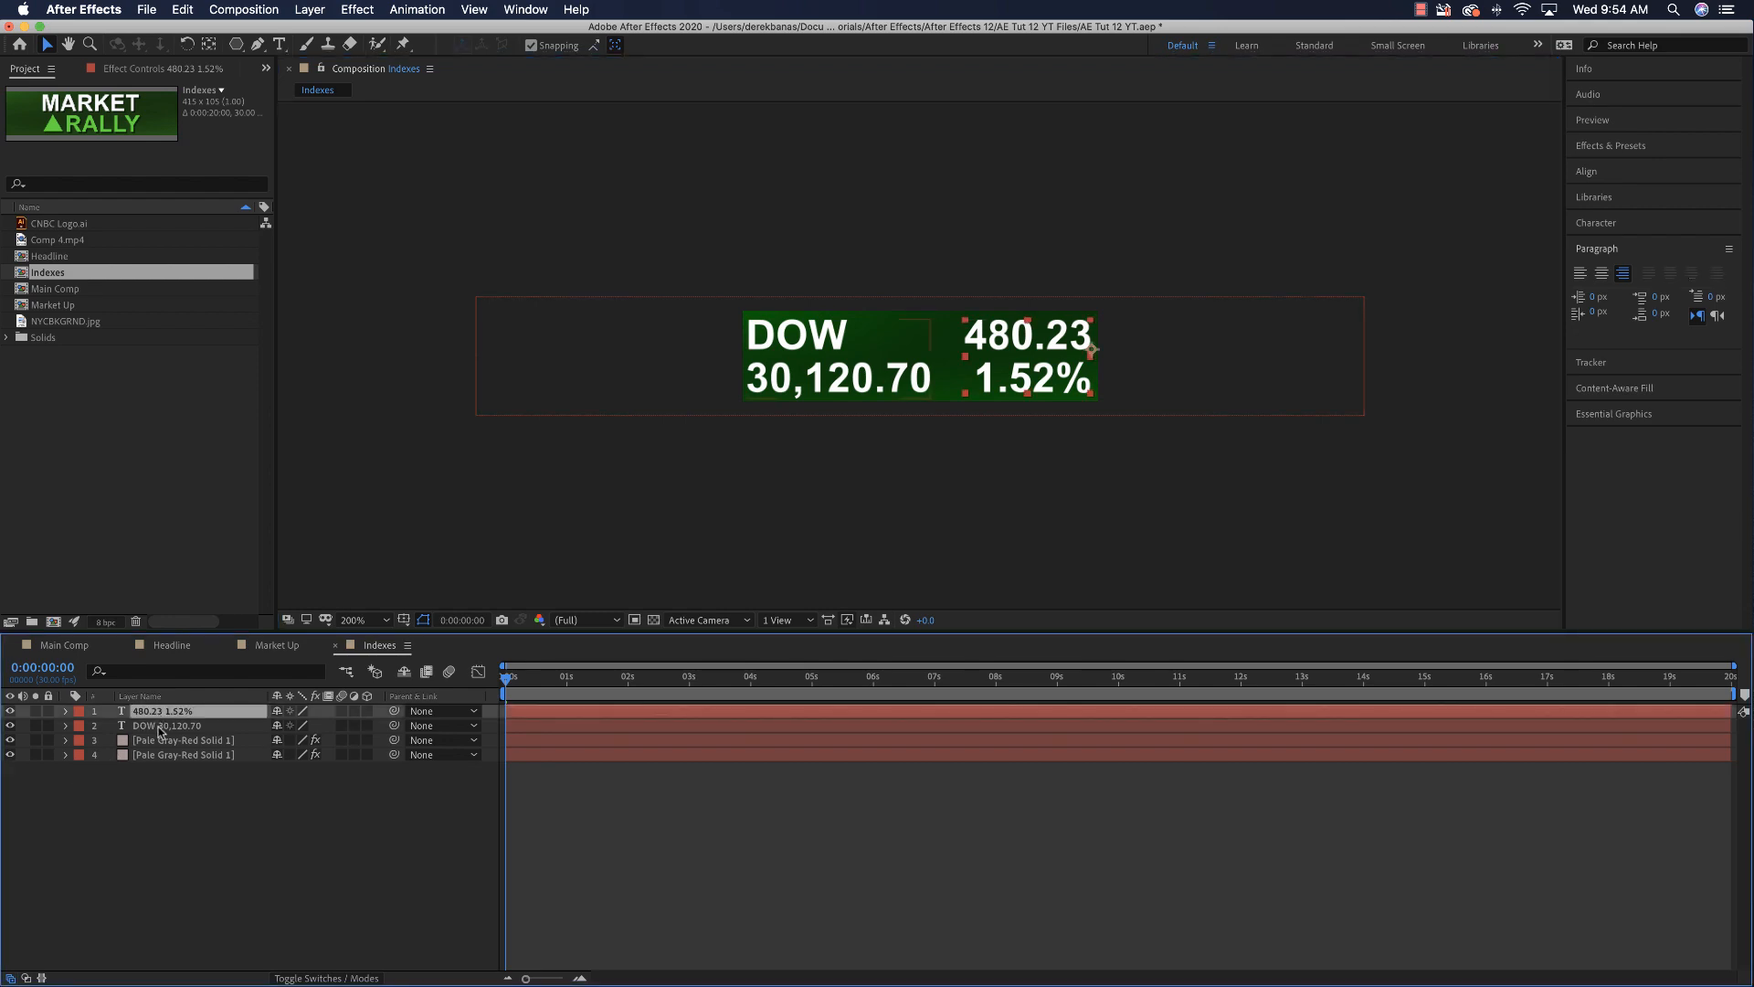
{"action": "left_click", "coordinate": [151, 727], "text": "shift"}
{"action": "left_click", "coordinate": [165, 672]}
{"action": "type", "text": "text"}
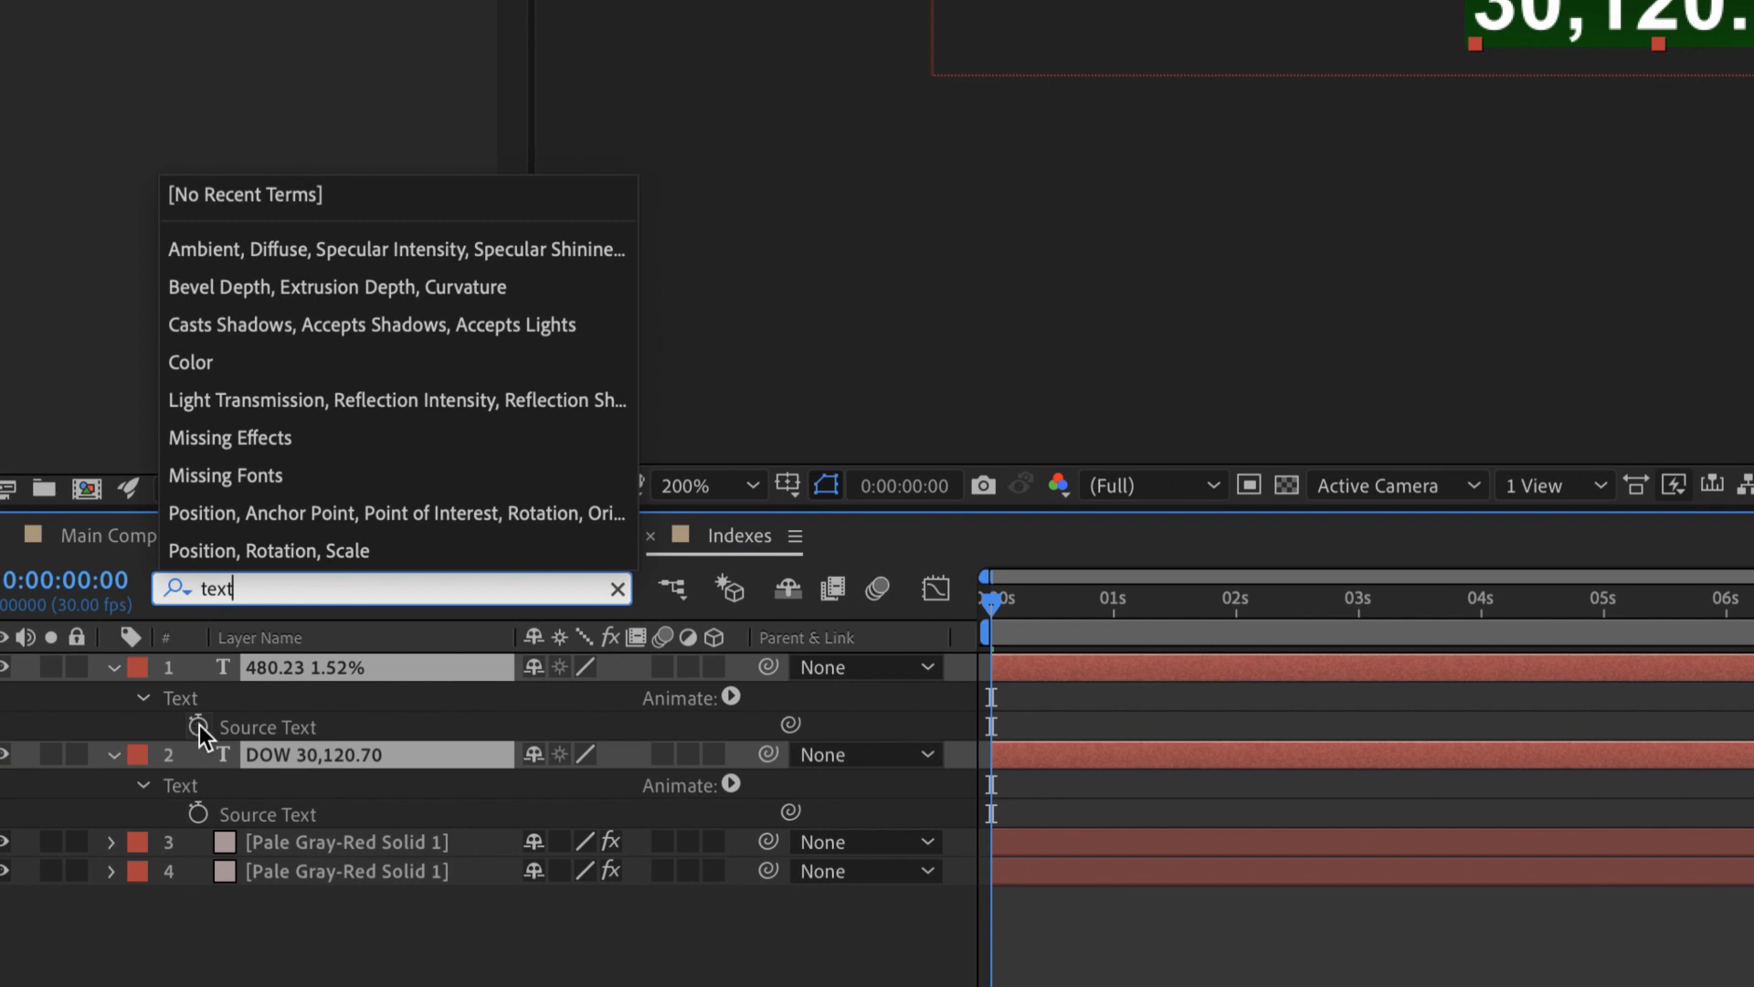
{"action": "left_click", "coordinate": [199, 728]}
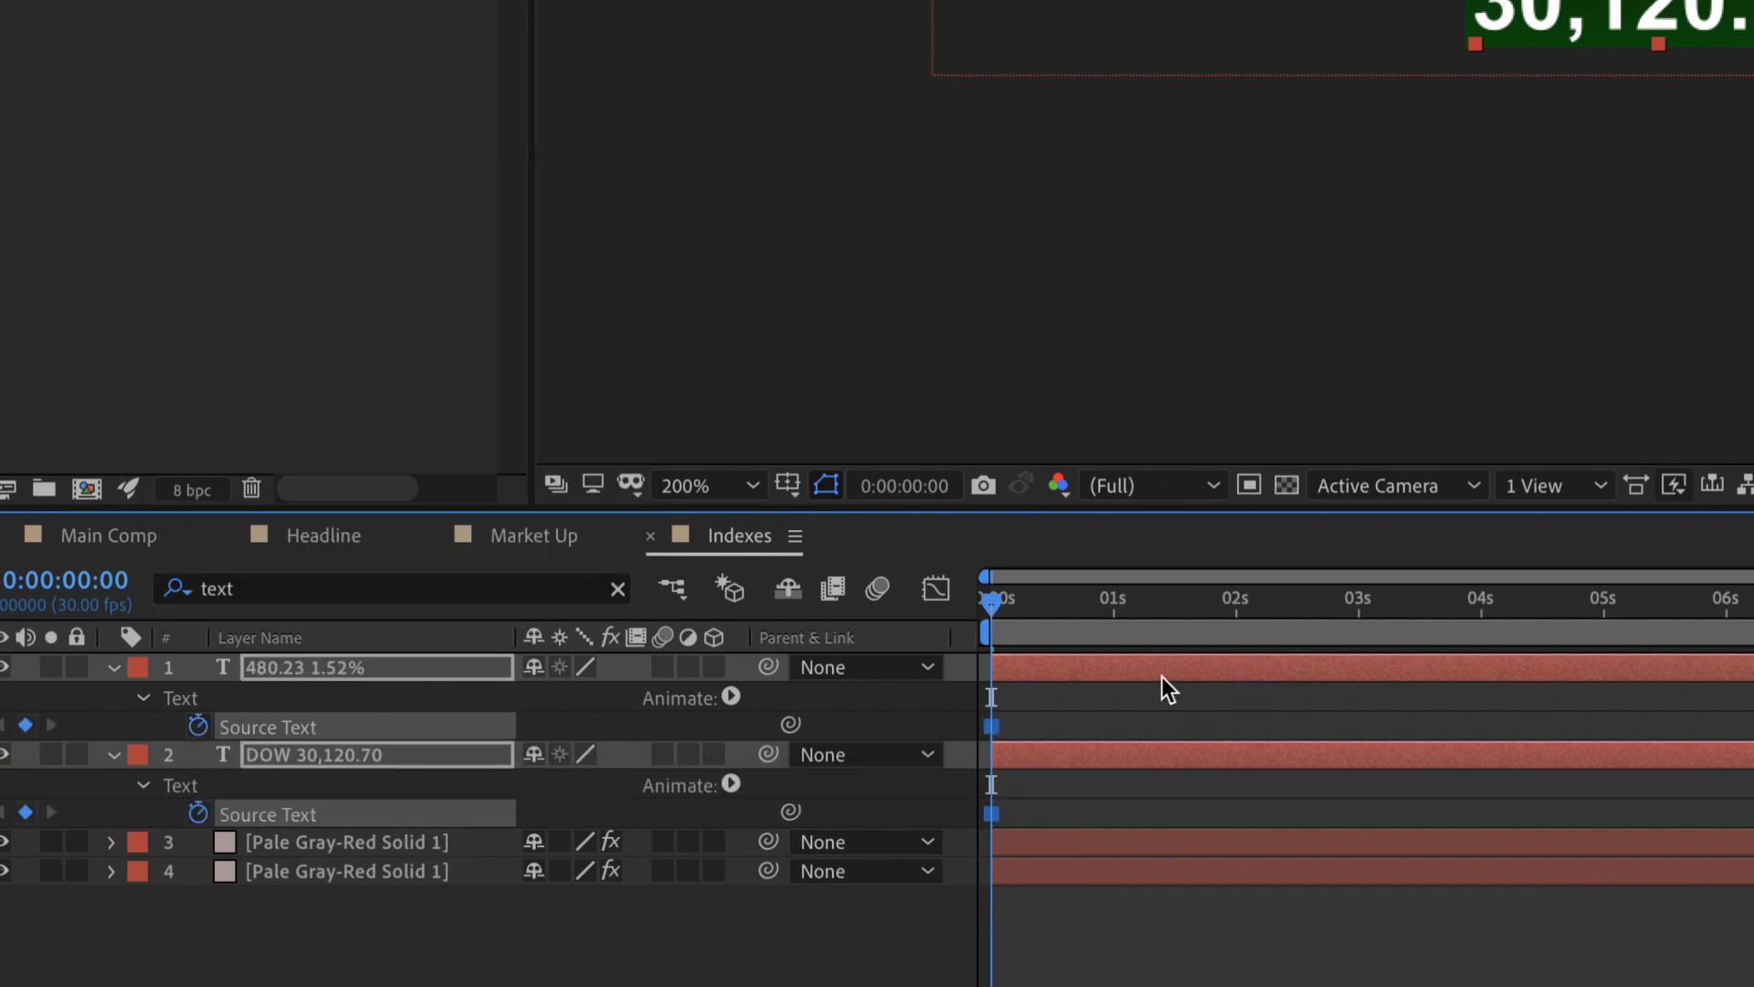
Step: Move the current time to 0:00:04:00 and add a Source Text keyframe to the 480.23 text layer
{"action": "left_click_drag", "start_coordinate": [987, 610], "coordinate": [1484, 610]}
{"action": "left_click", "coordinate": [3, 762]}
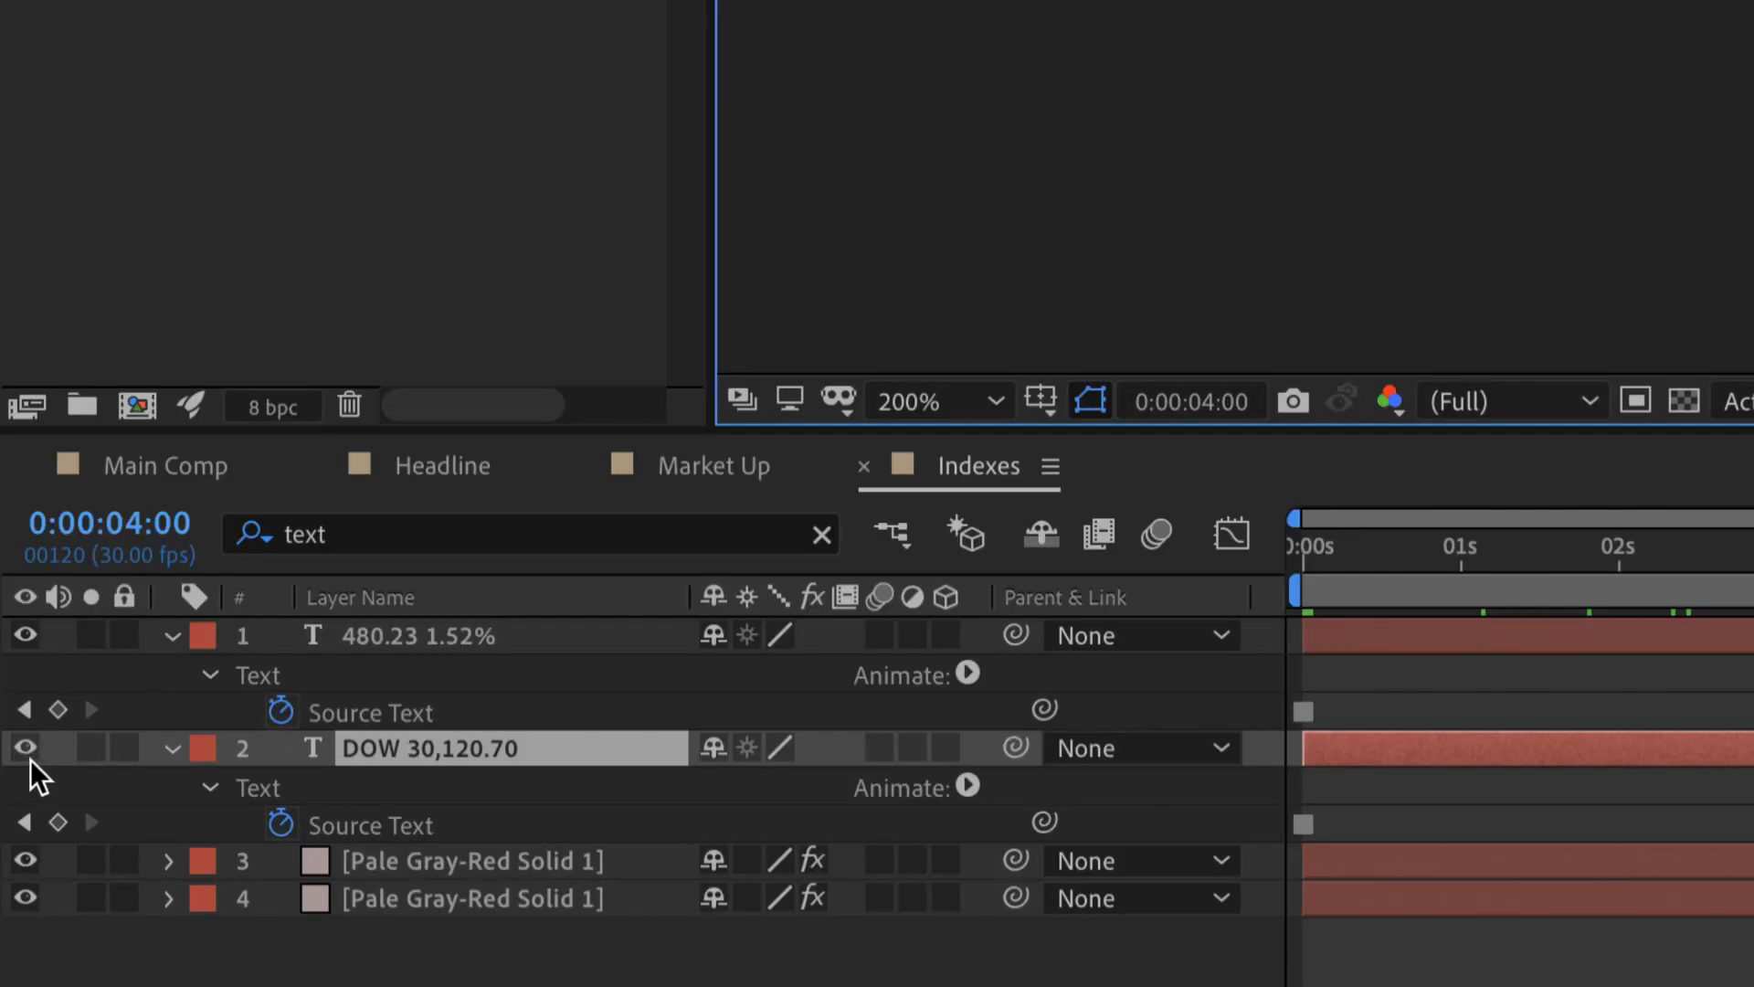
{"action": "left_click", "coordinate": [57, 710]}
Step: Replace the DOW text at 4 seconds with two lines reading NASDAQ and 13,070.69
{"action": "left_click_drag", "start_coordinate": [745, 315], "coordinate": [929, 370]}
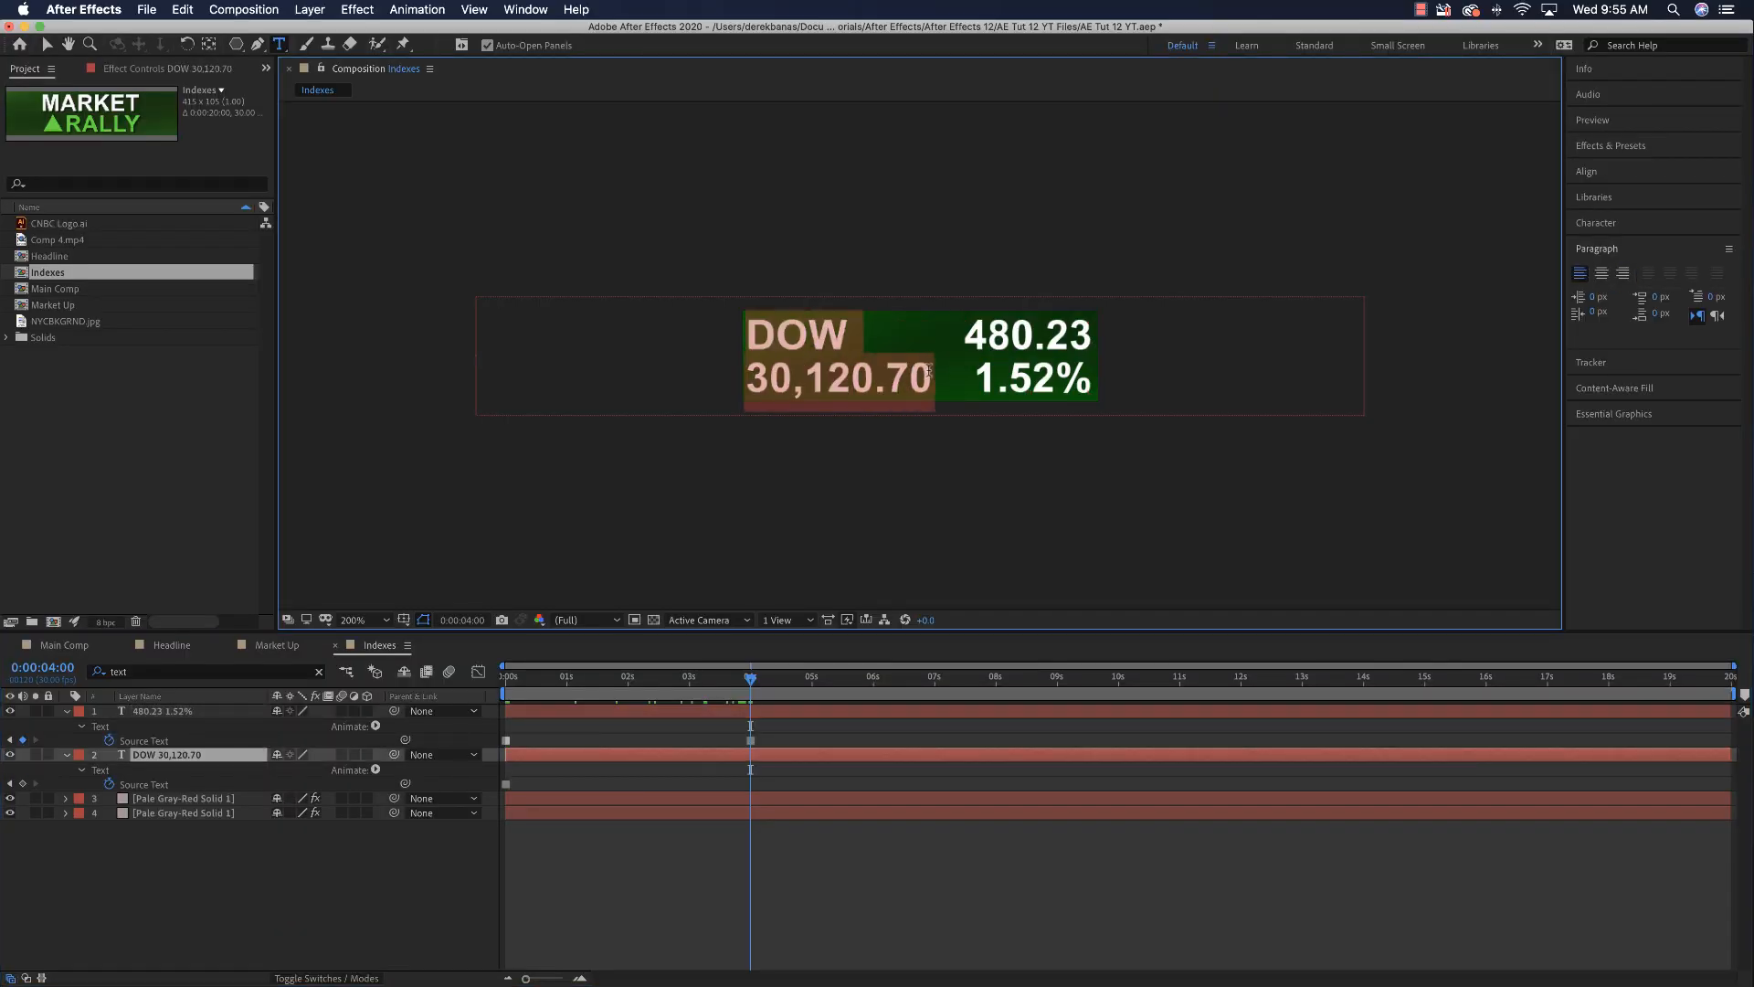
{"action": "type", "text": "NASD"}
{"action": "type", "text": "AQ"}
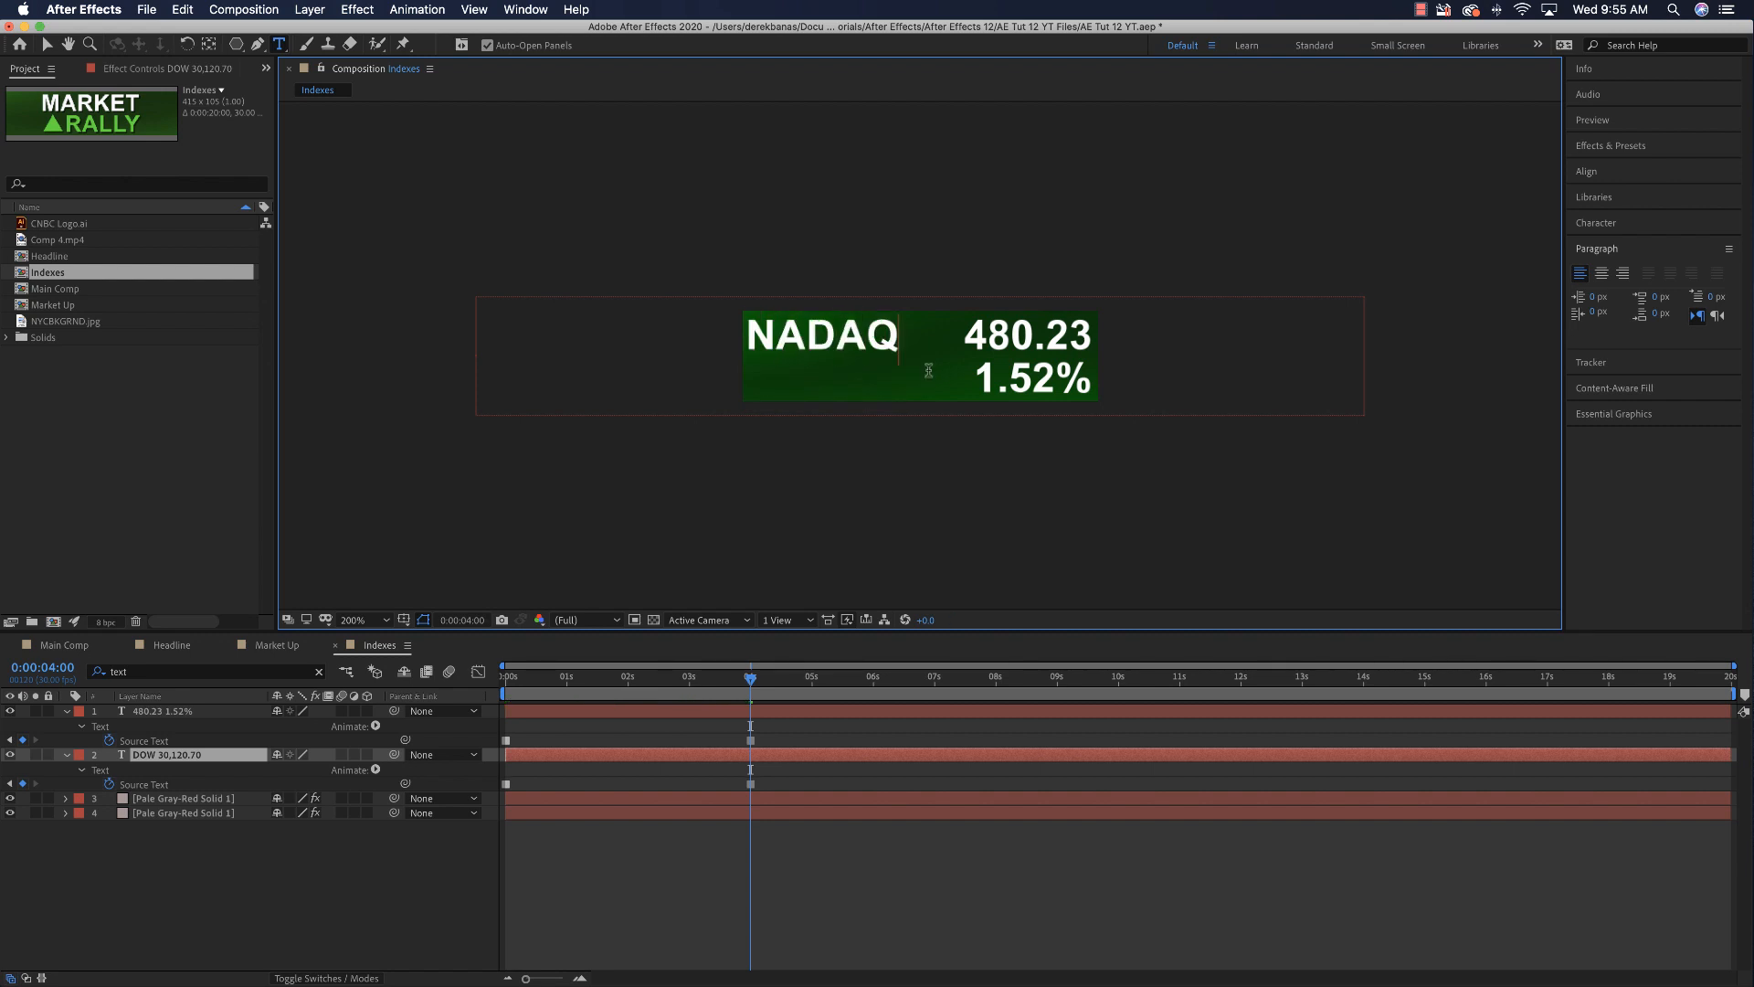
{"action": "key", "text": "Left"}
{"action": "key", "text": "Left"}
{"action": "key", "text": "Left"}
{"action": "type", "text": "S"}
{"action": "key", "text": "End"}
{"action": "key", "text": "Return"}
{"action": "type", "text": "13,070.69"}
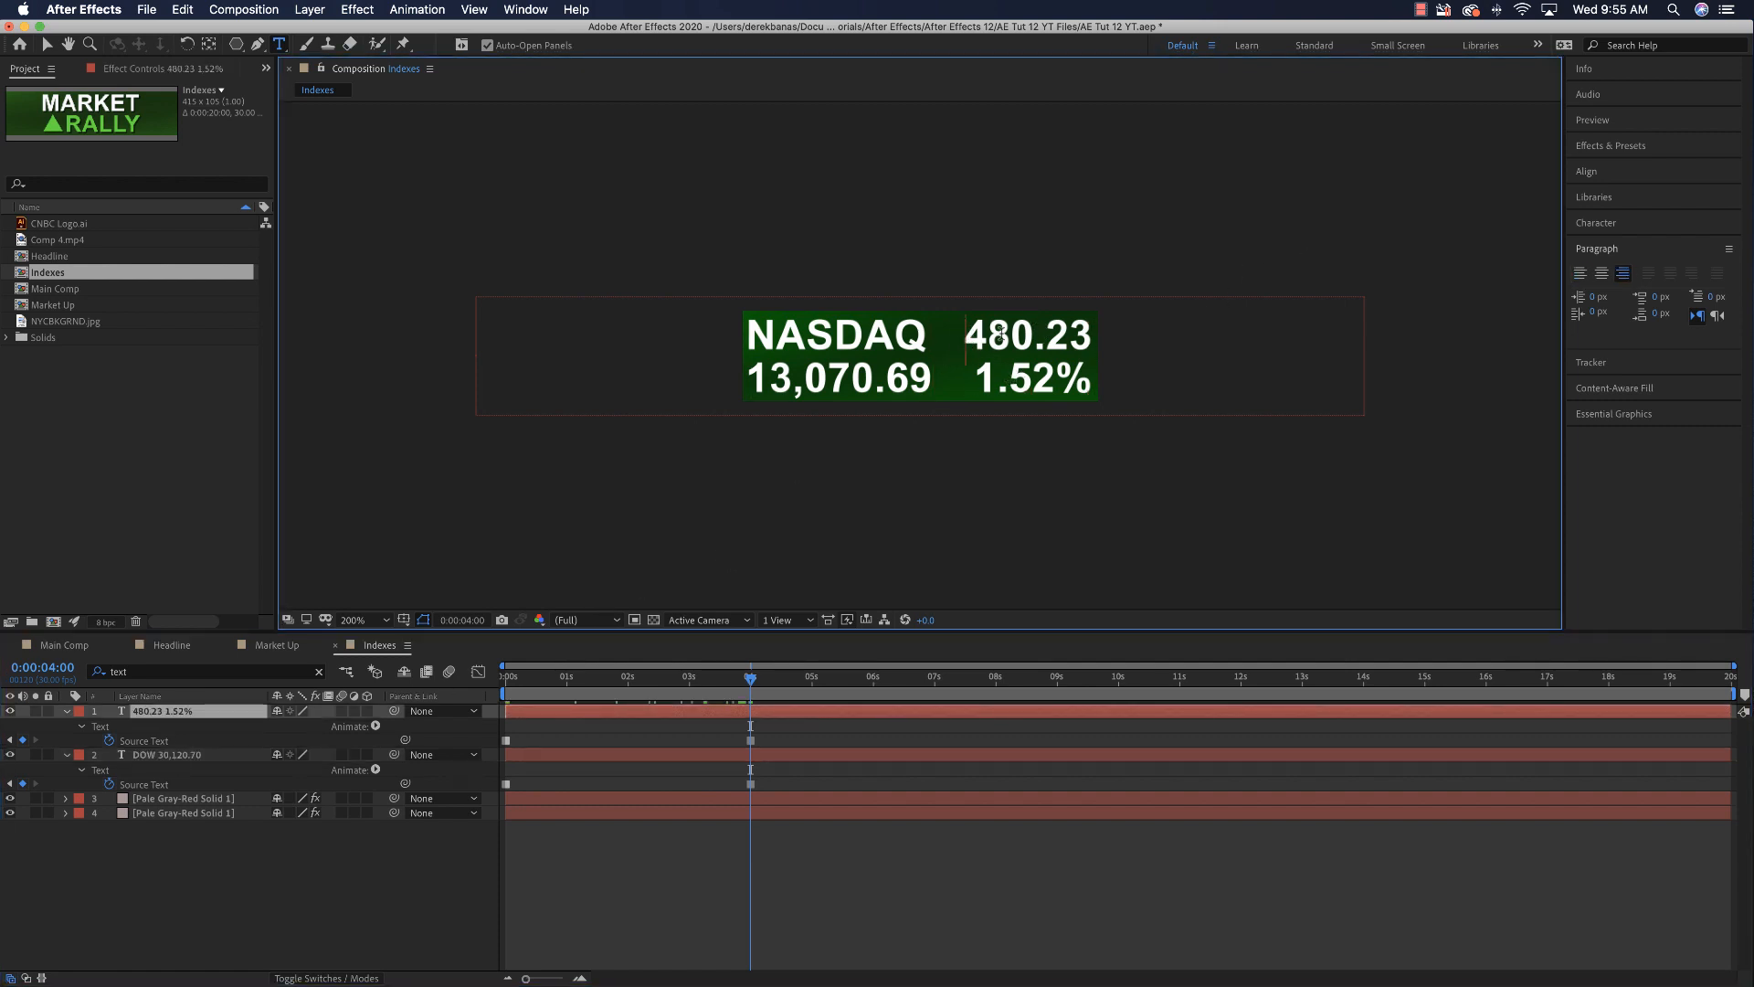
Step: Replace the change text at 4 seconds with two lines reading 266.47 and 2.03%
{"action": "double_click", "coordinate": [1083, 369]}
{"action": "type", "text": "266"}
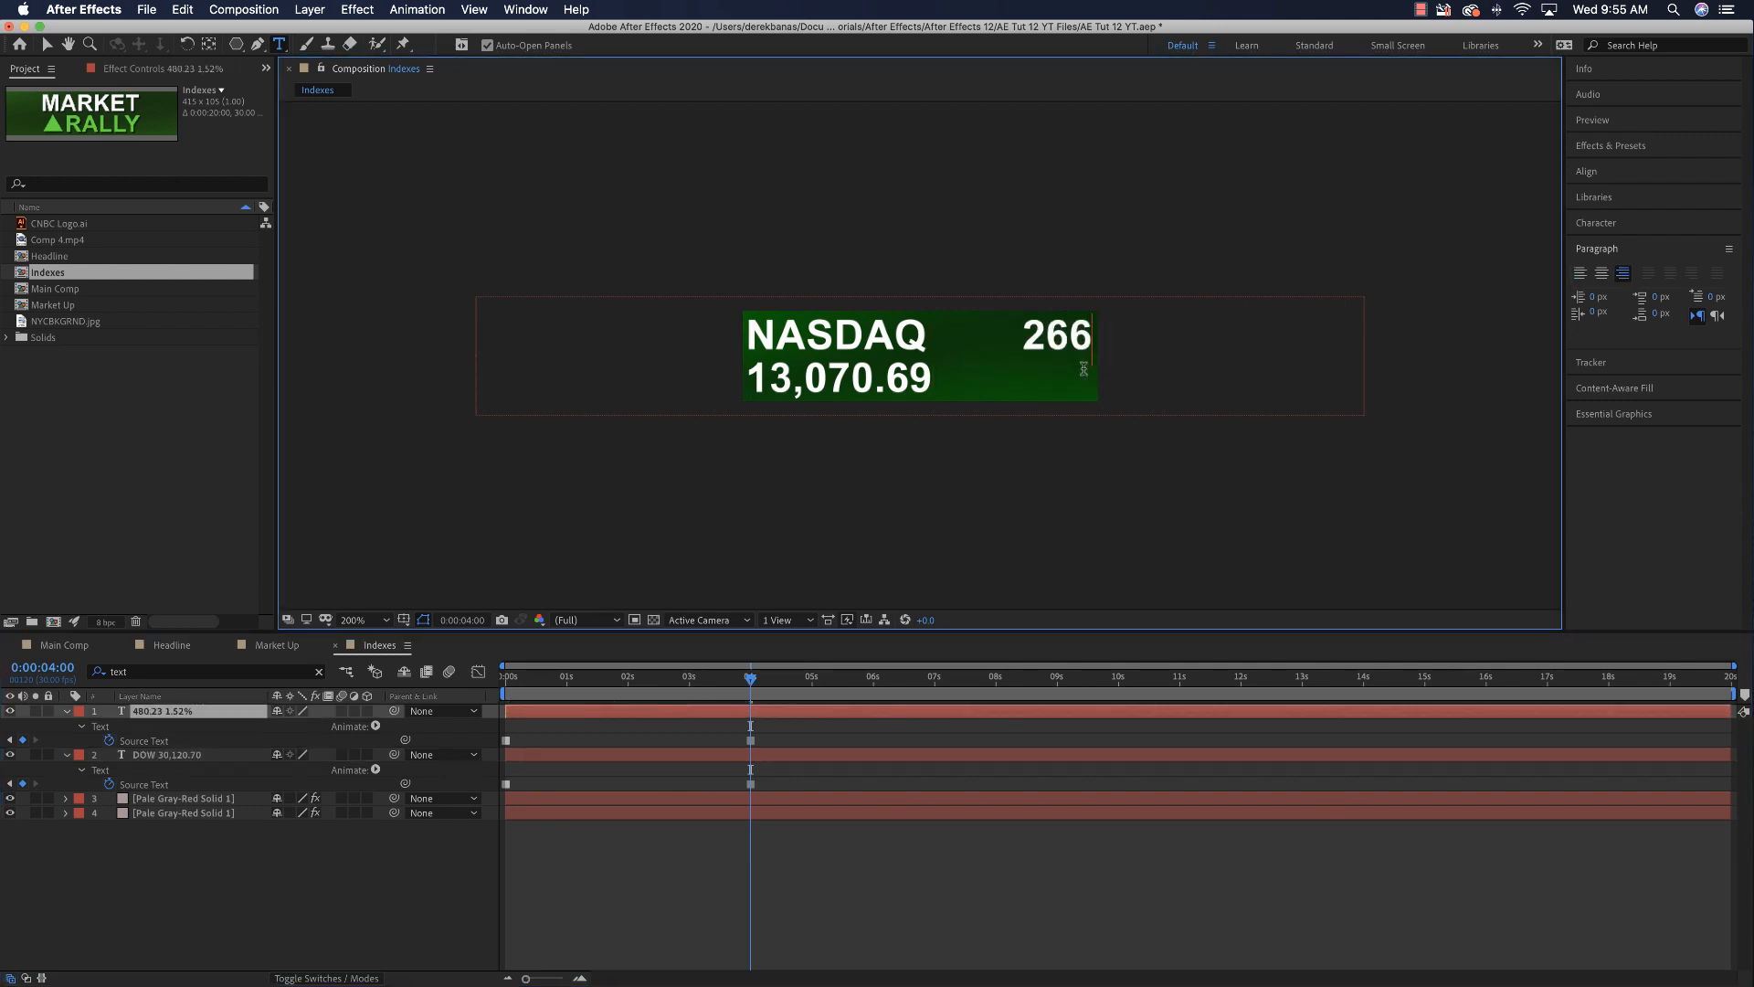
{"action": "type", "text": ".47 "}
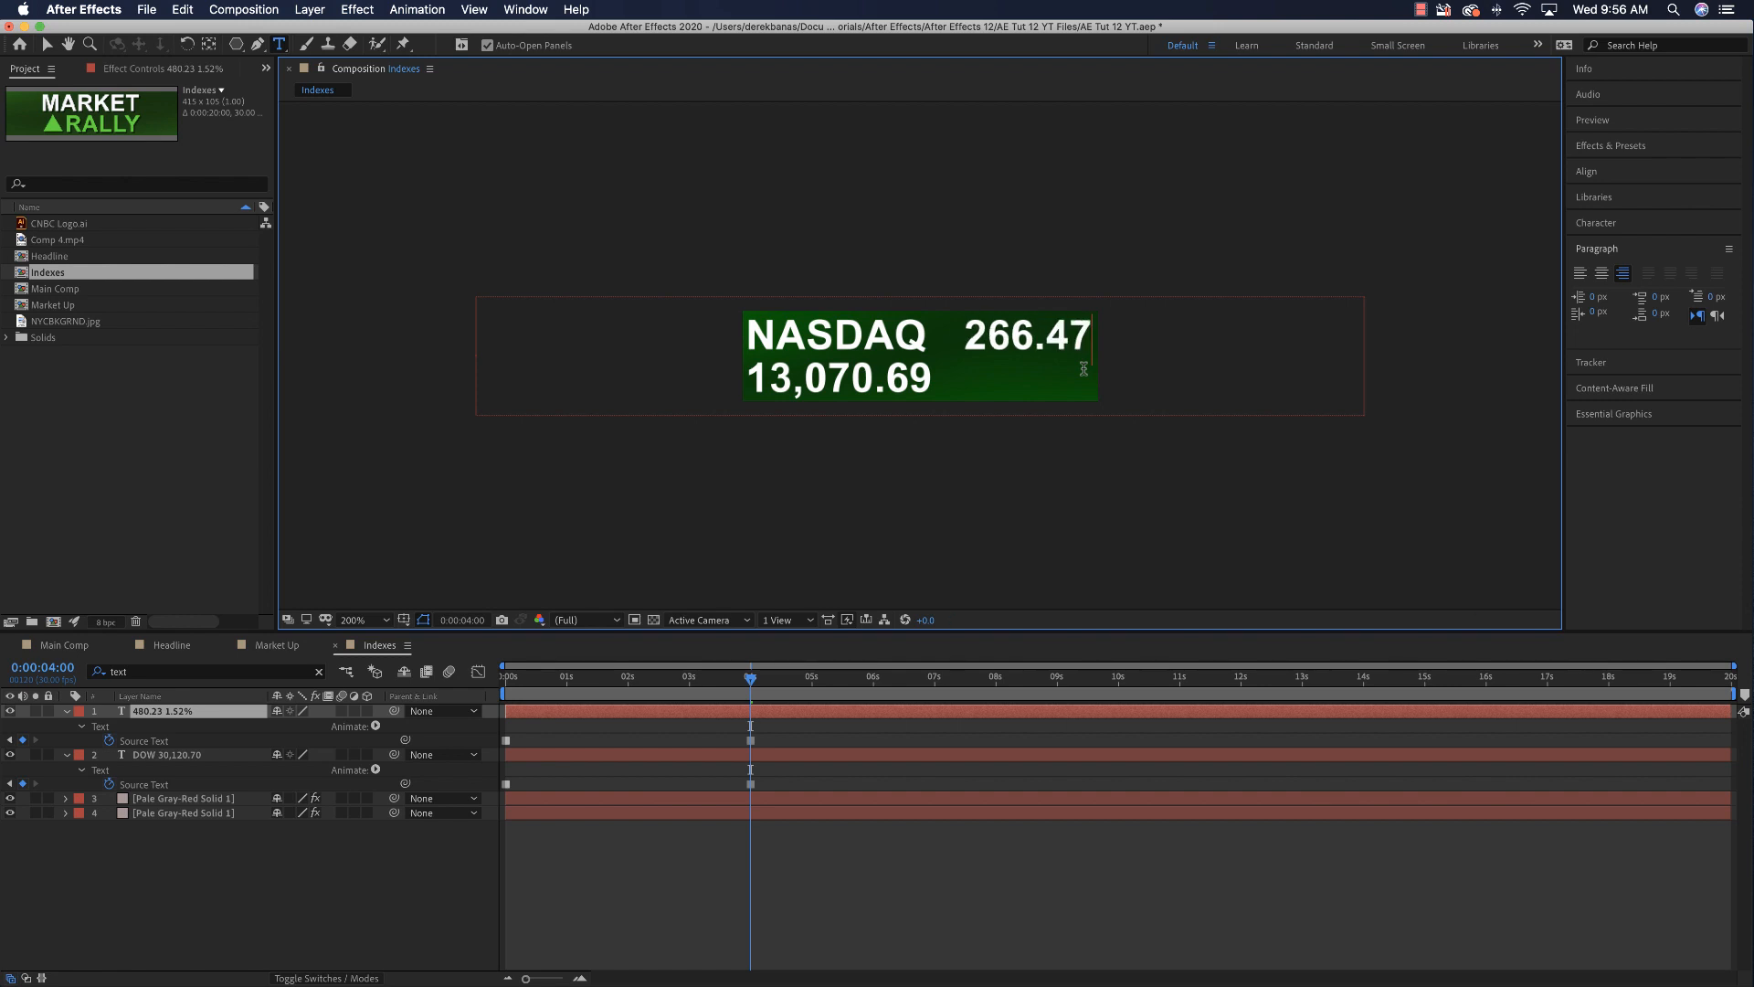
{"action": "type", "text": "2.03%"}
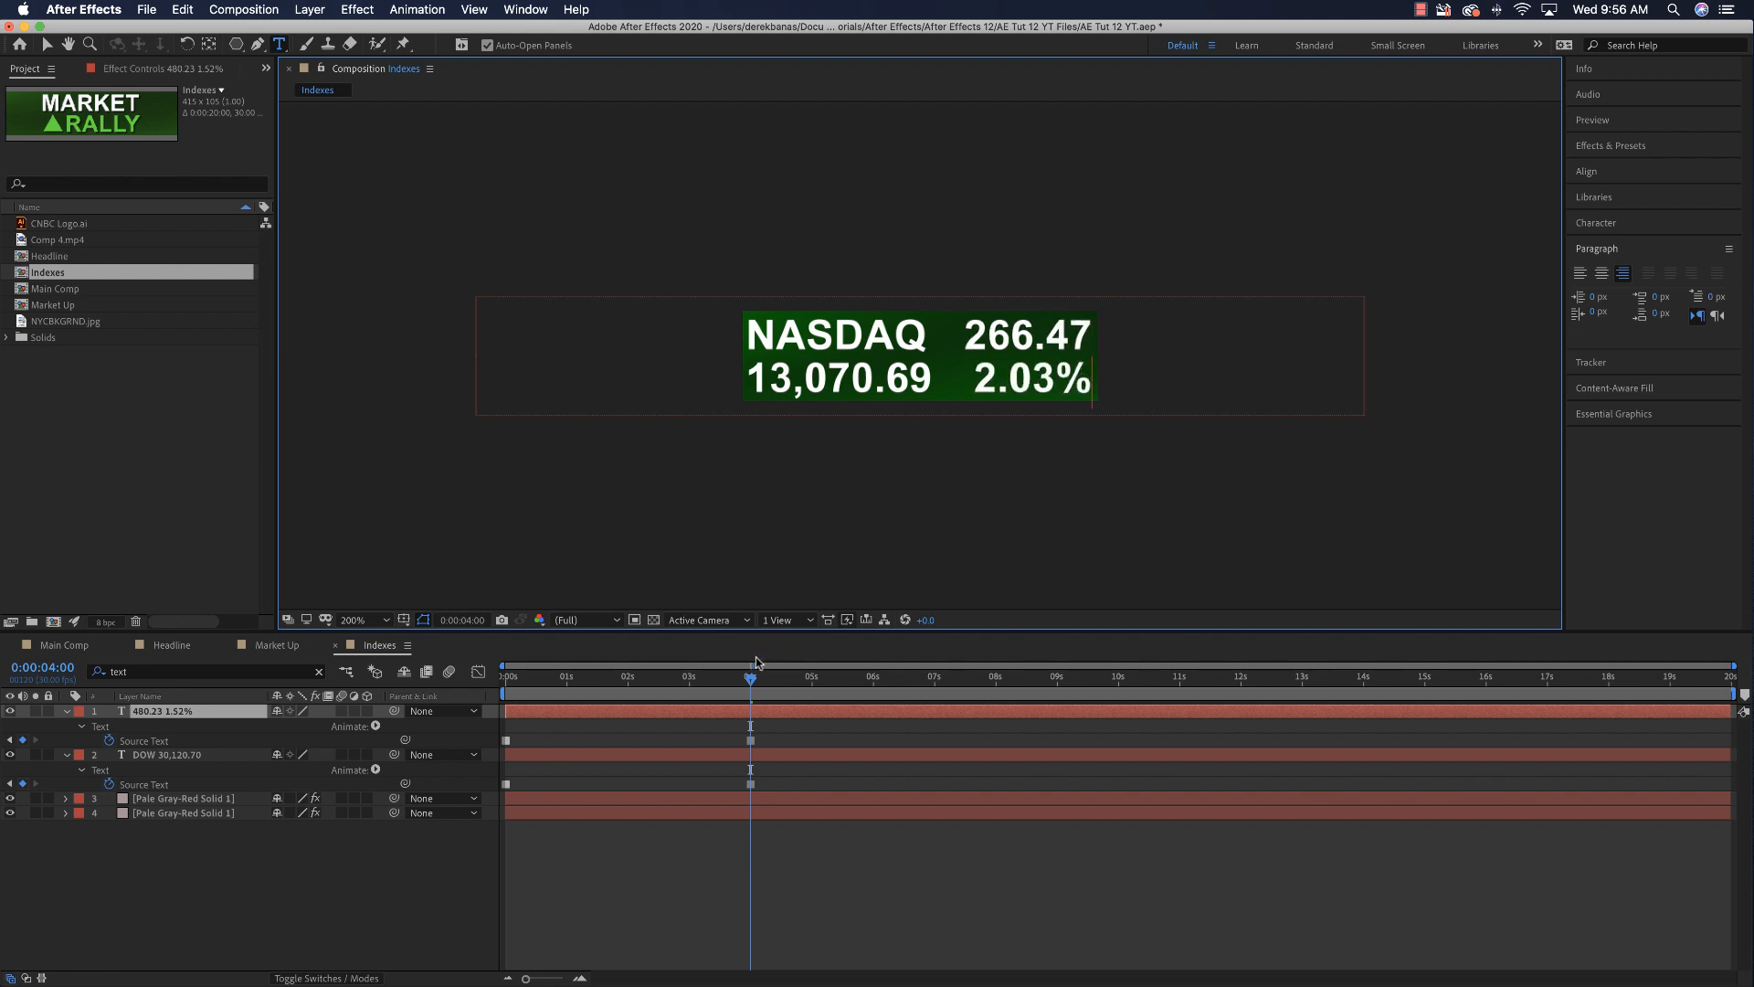
Step: Add Source Text keyframes to both text layers at 0:00:08:00 and scrub through the text changes
{"action": "left_click_drag", "start_coordinate": [751, 681], "coordinate": [997, 680]}
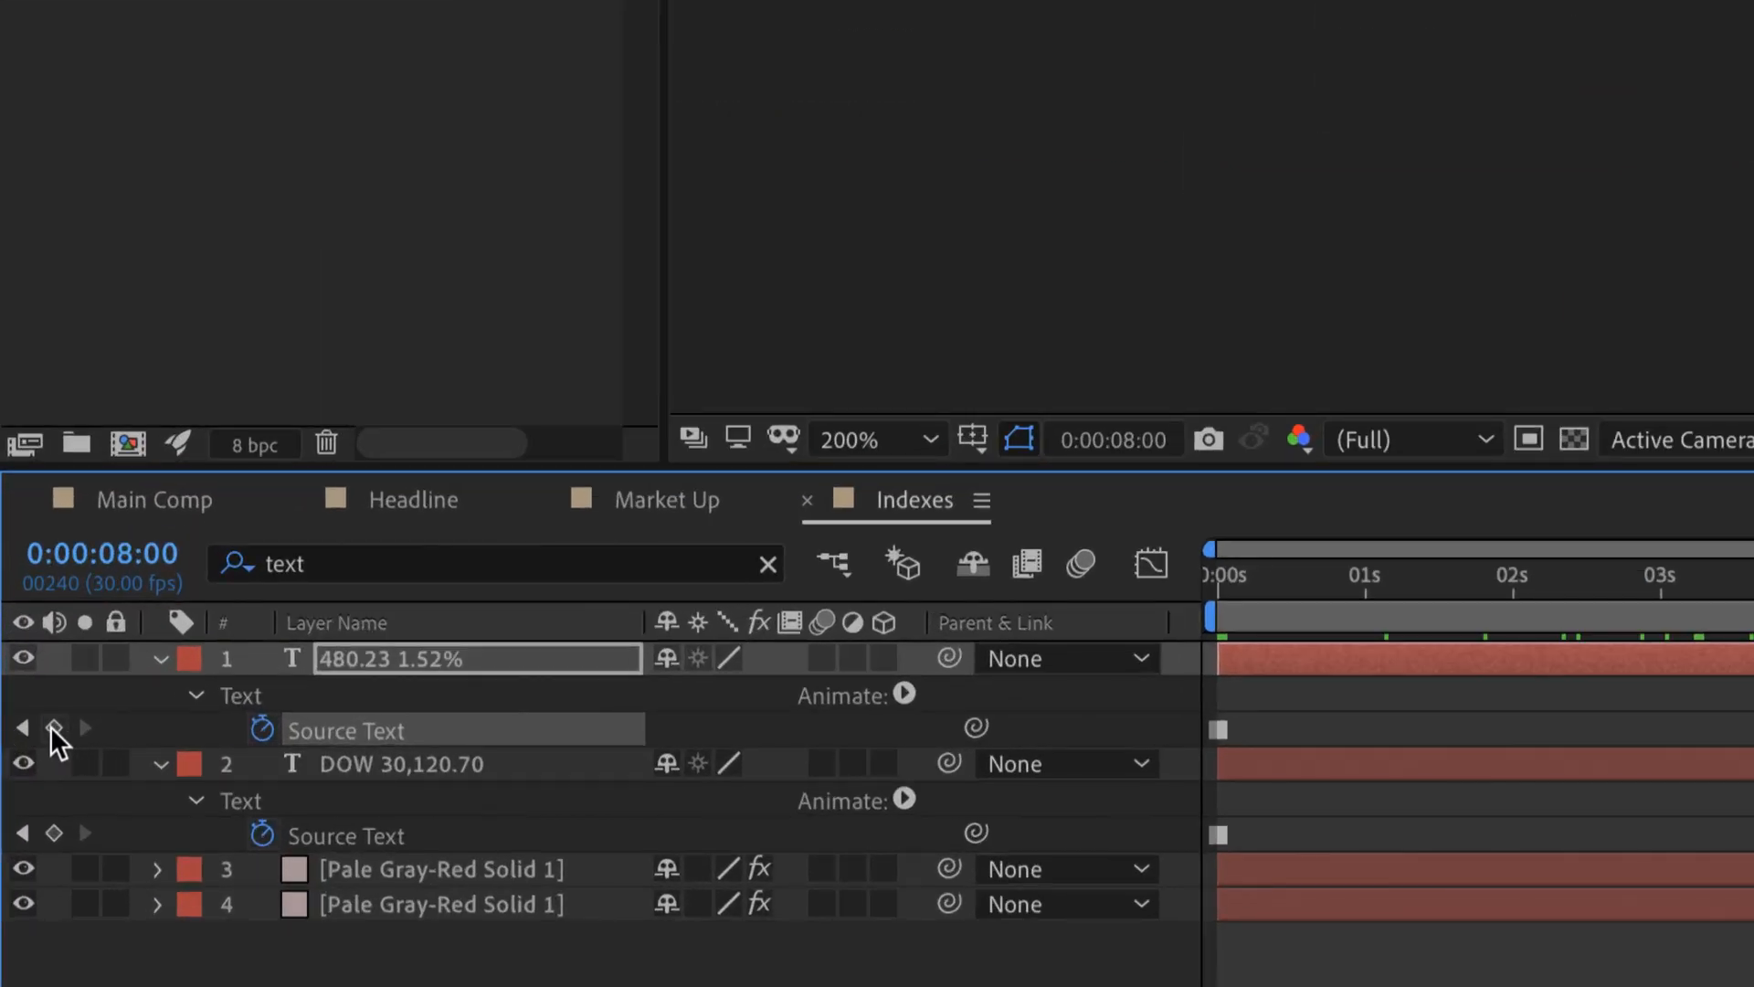
{"action": "left_click", "coordinate": [52, 831]}
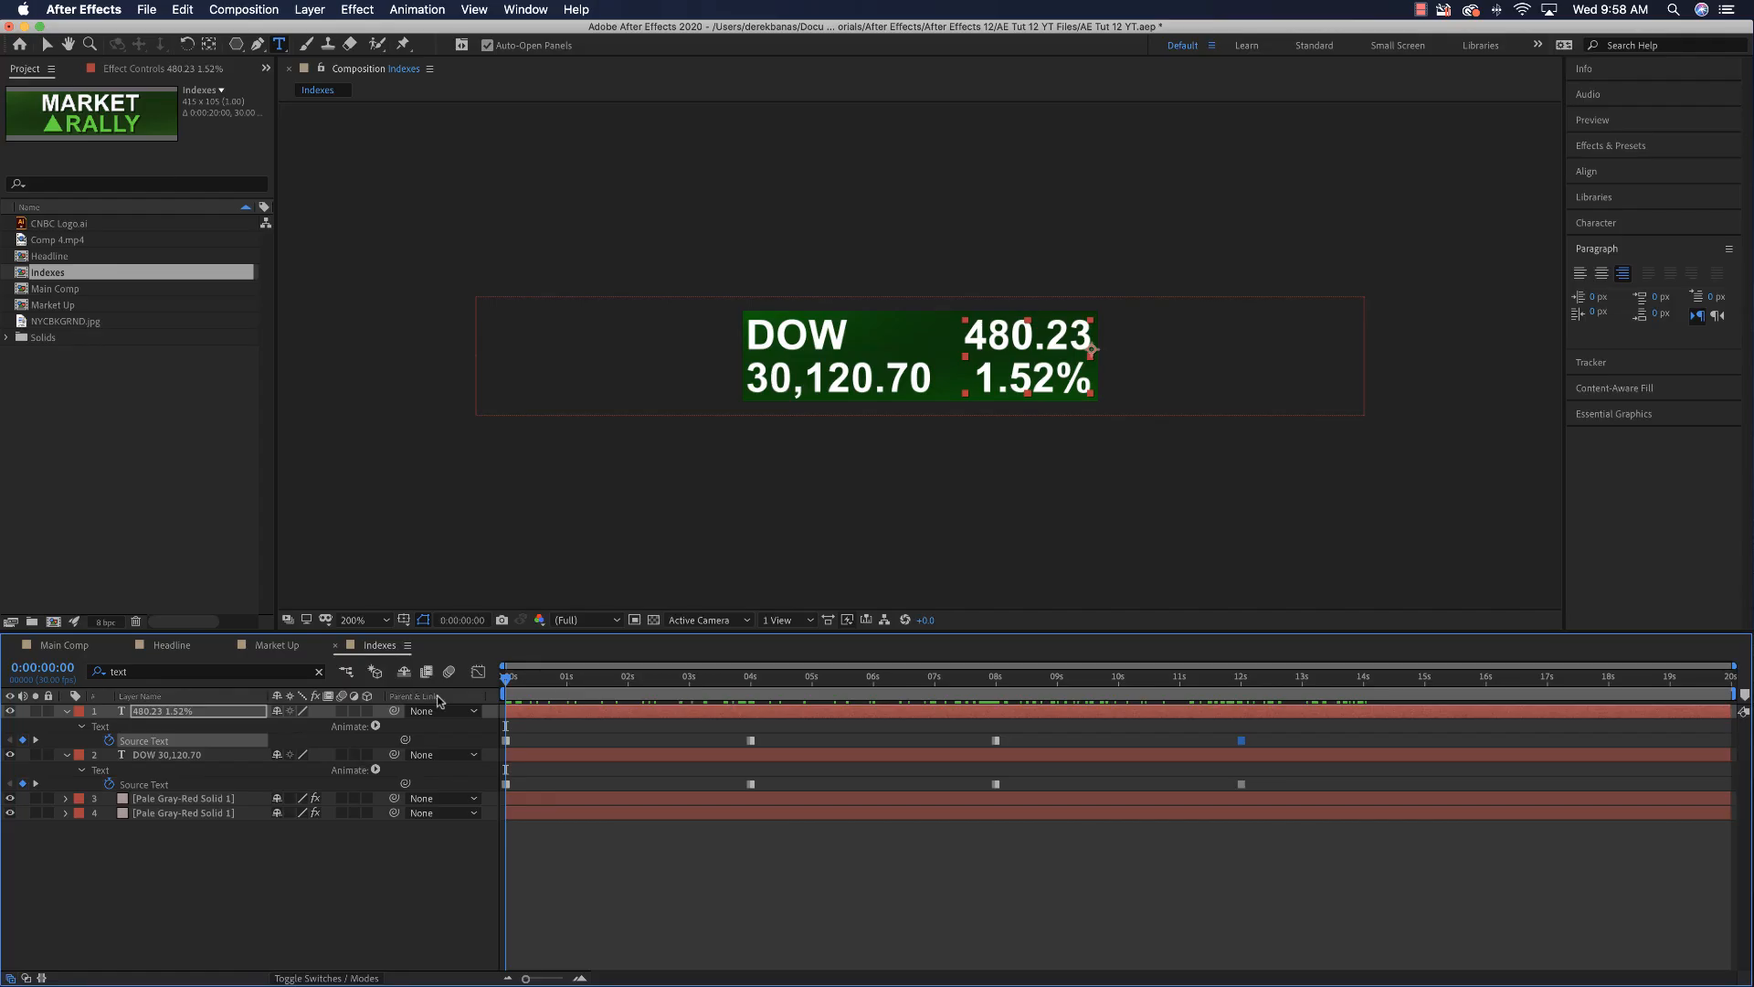
{"action": "left_click_drag", "start_coordinate": [509, 680], "coordinate": [468, 755]}
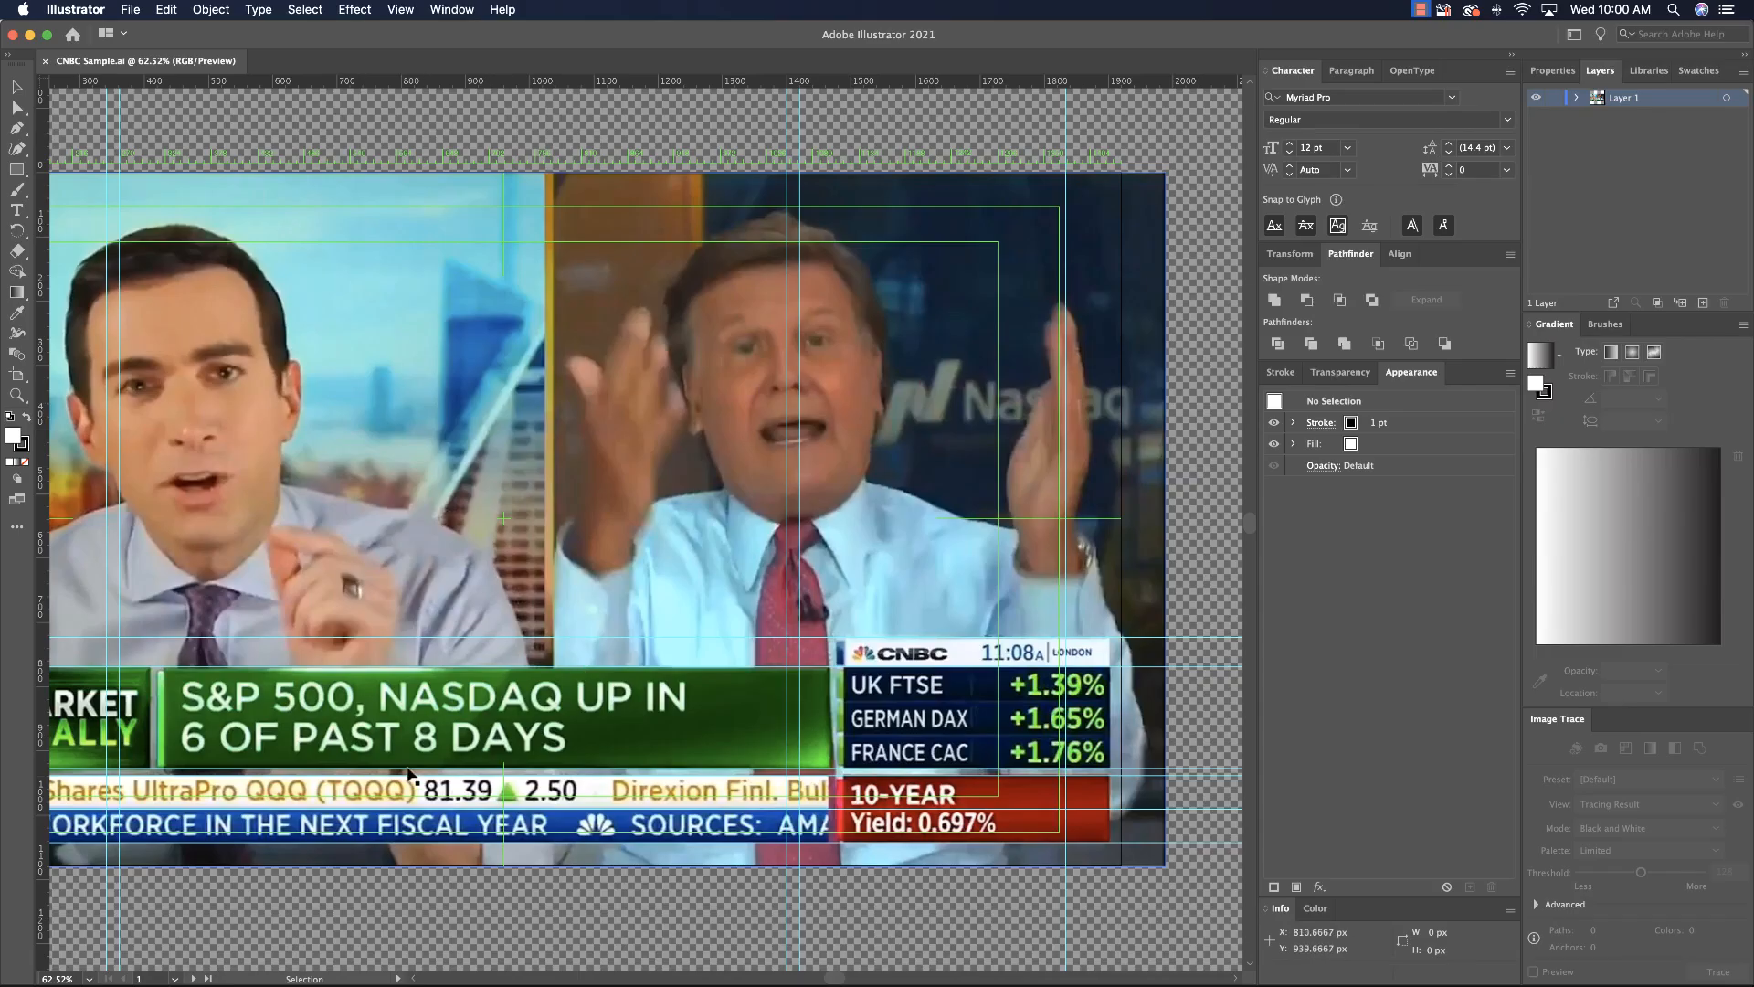
Step: Check the ticker area in the CNBC sample, return to After Effects and create a composition named Ticker, 1309 px wide
{"action": "scroll", "coordinate": [320, 858], "scroll_direction": "left", "scroll_amount": 5}
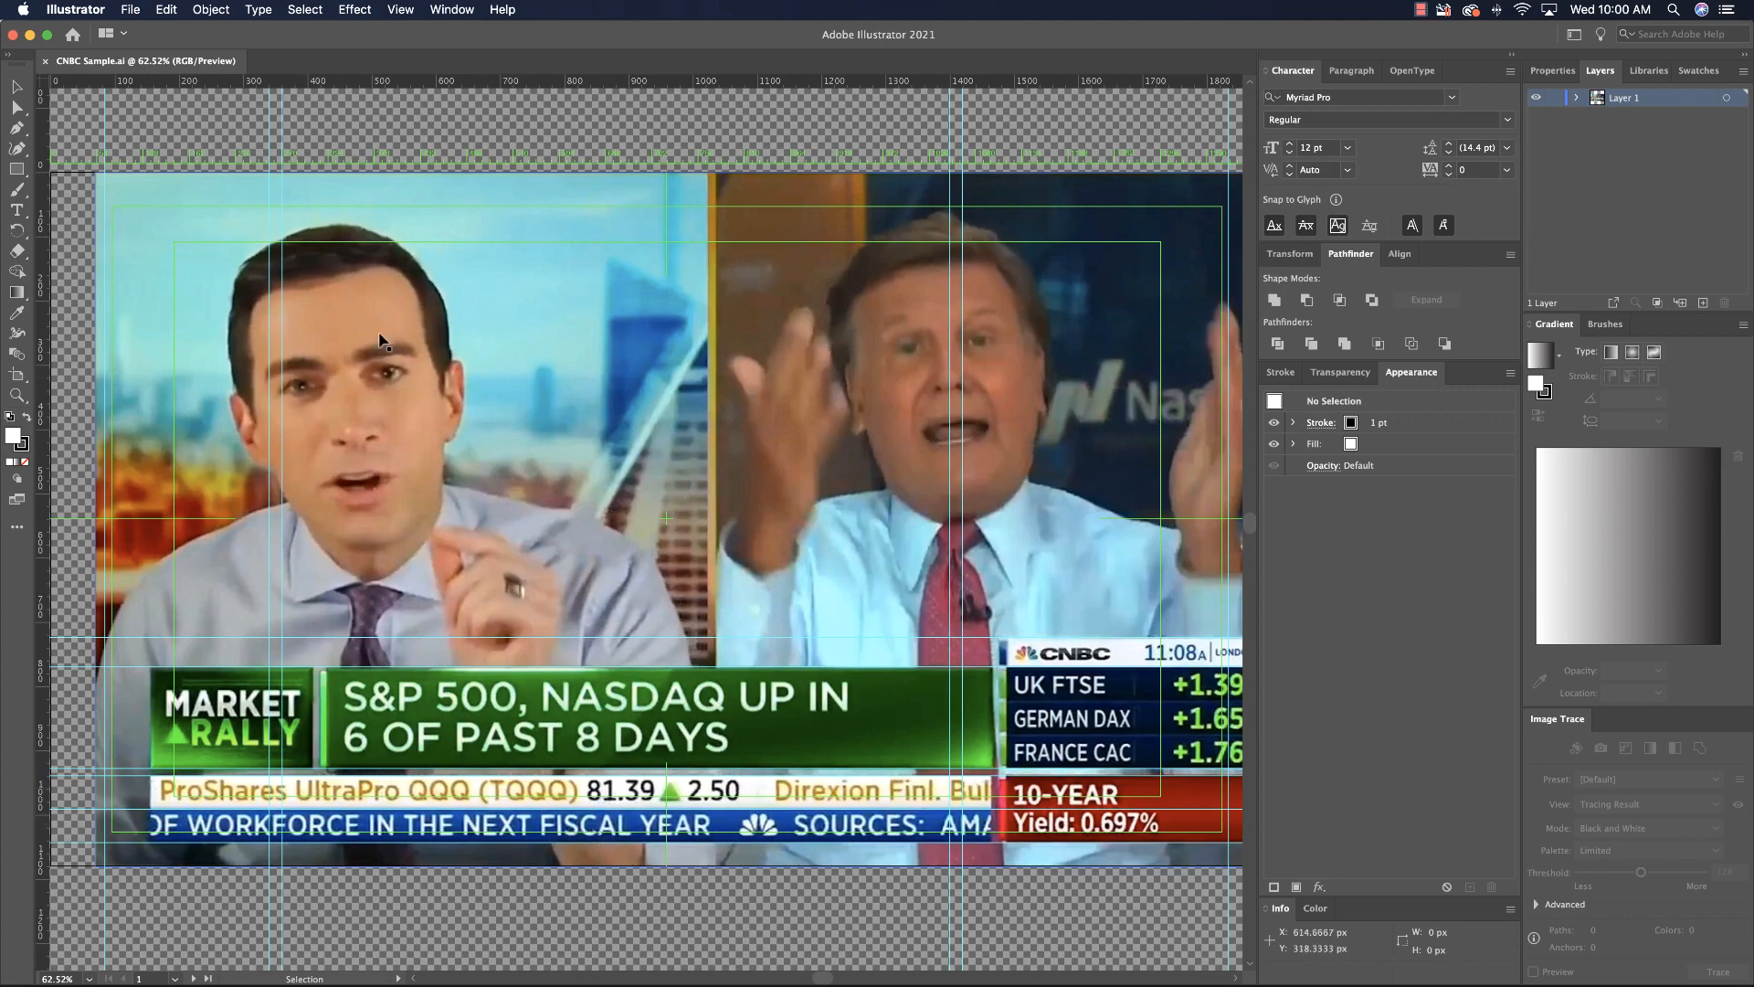
{"action": "key", "text": "super+Tab"}
{"action": "left_click", "coordinate": [42, 408]}
{"action": "right_click", "coordinate": [42, 409]}
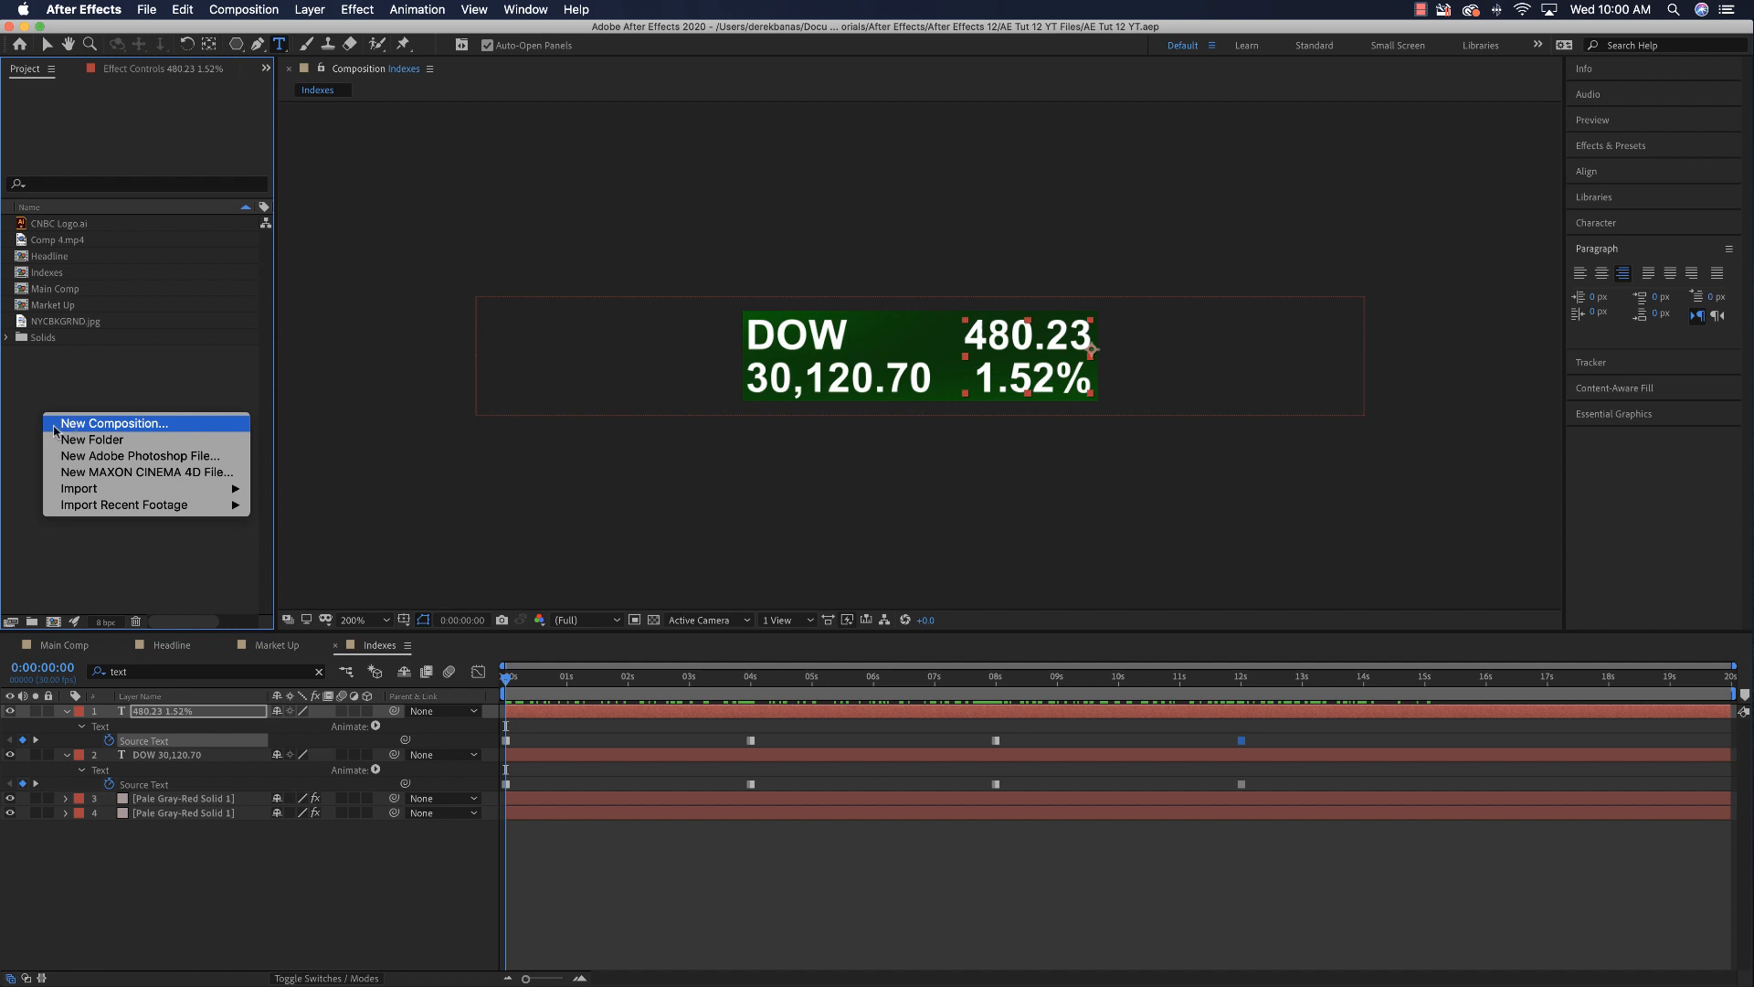
{"action": "left_click", "coordinate": [109, 425]}
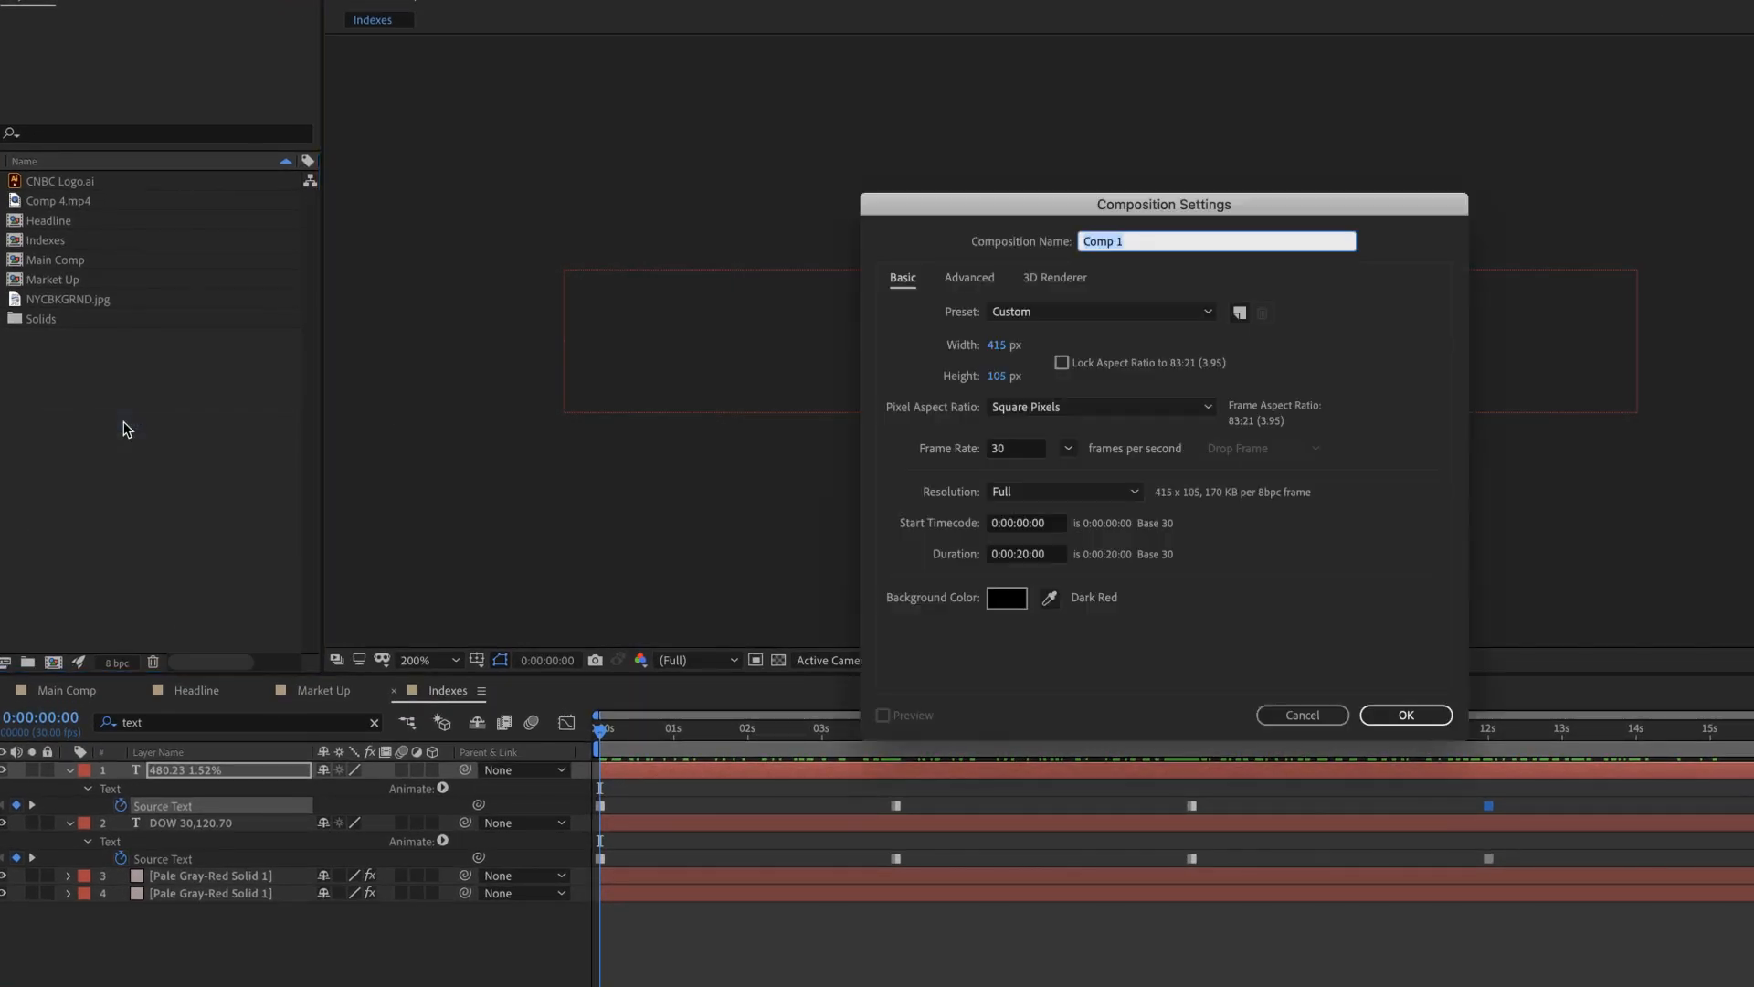
{"action": "type", "text": "Ticker"}
{"action": "left_click", "coordinate": [995, 346]}
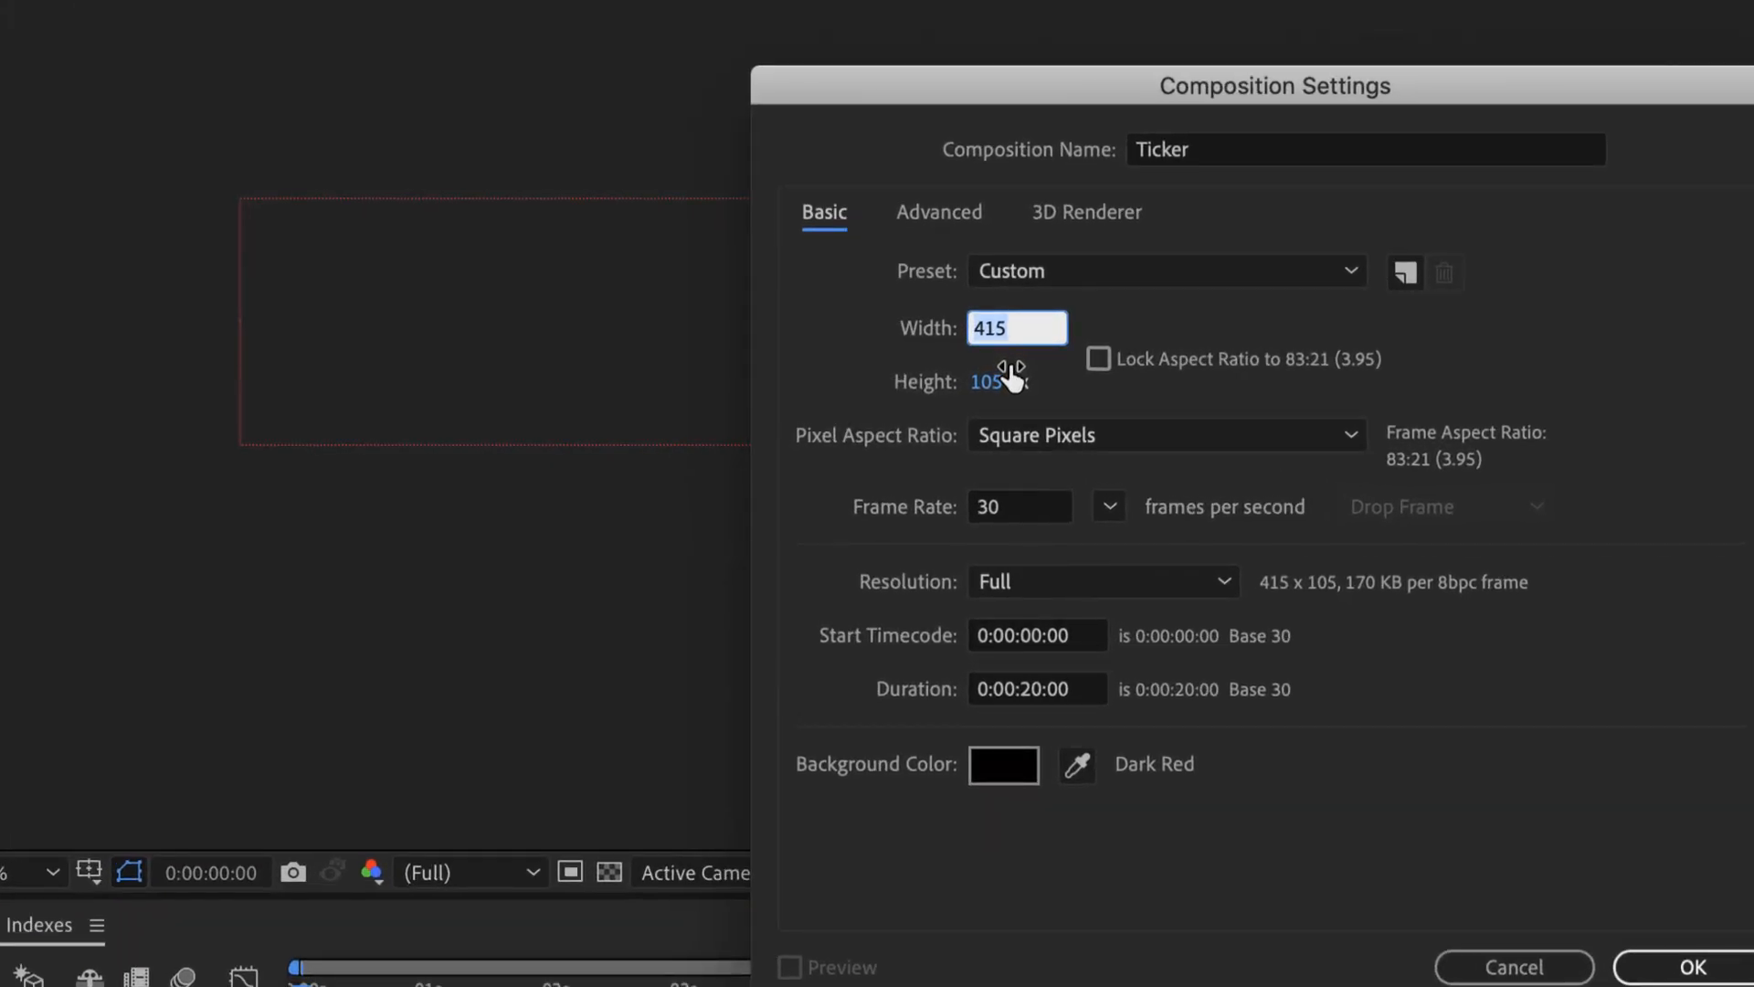
{"action": "type", "text": "1309"}
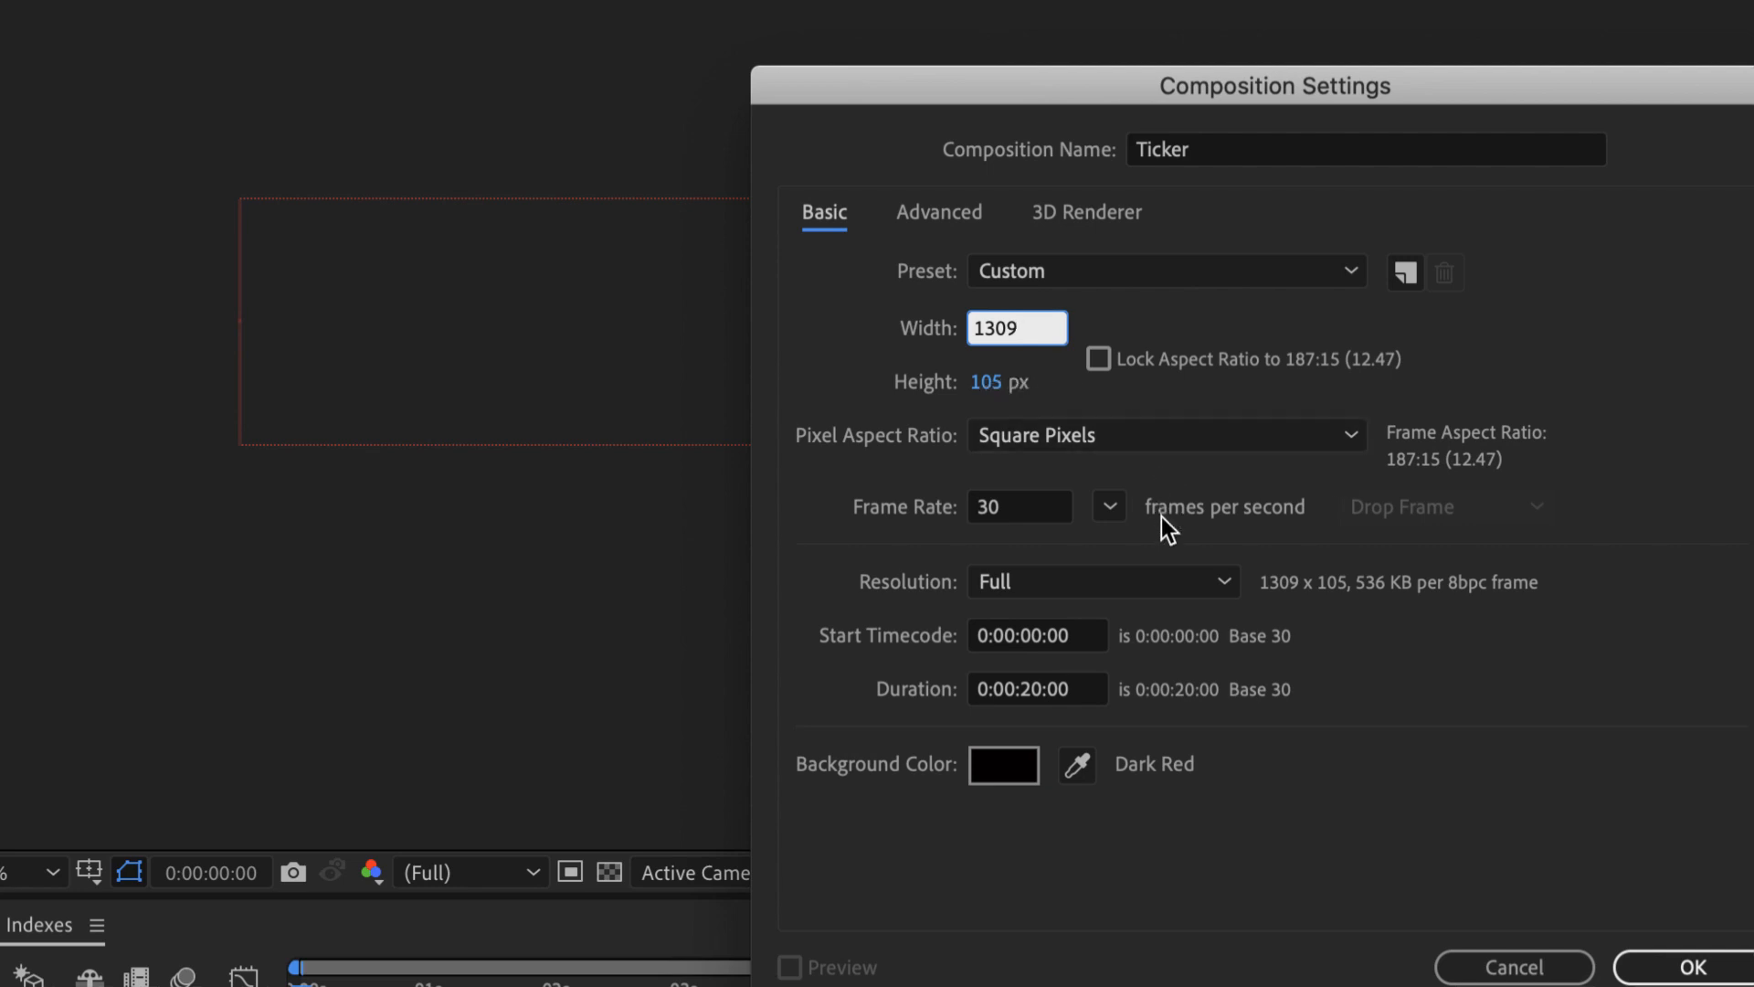
{"action": "left_click", "coordinate": [1678, 969]}
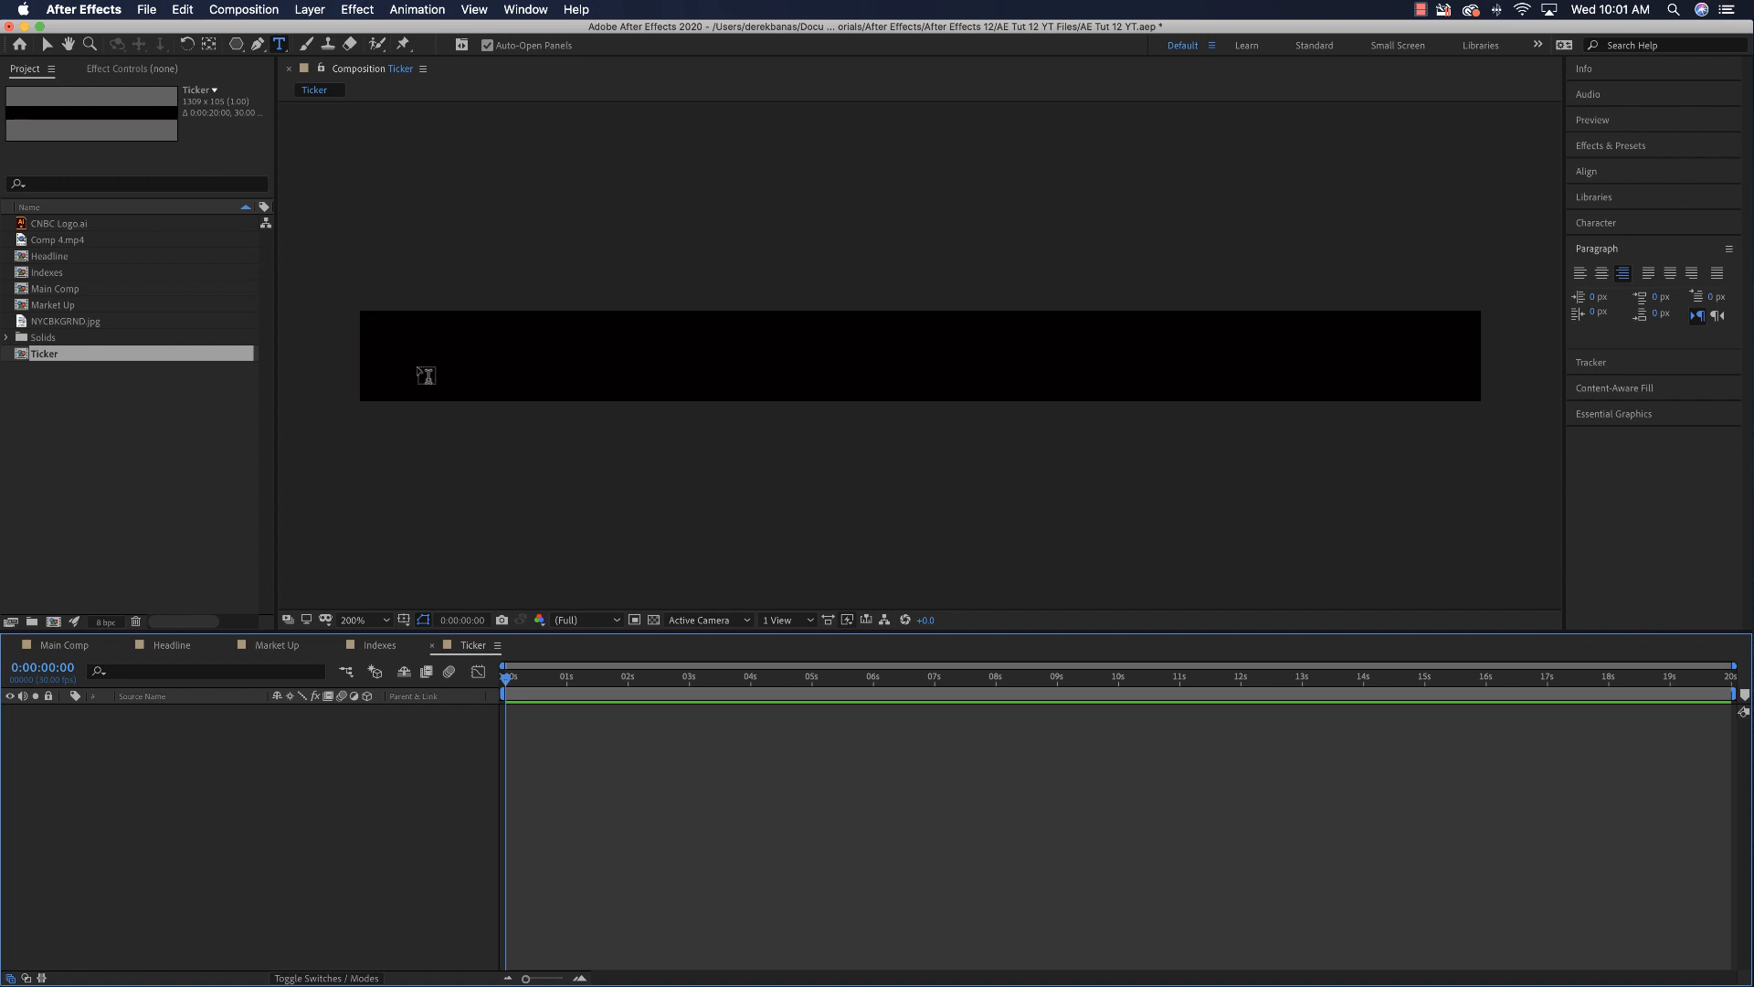
Step: Add a rectangle shape layer filling the whole Ticker composition, with a near-white F8FBF8 fill
{"action": "left_click_drag", "start_coordinate": [236, 44], "coordinate": [298, 48]}
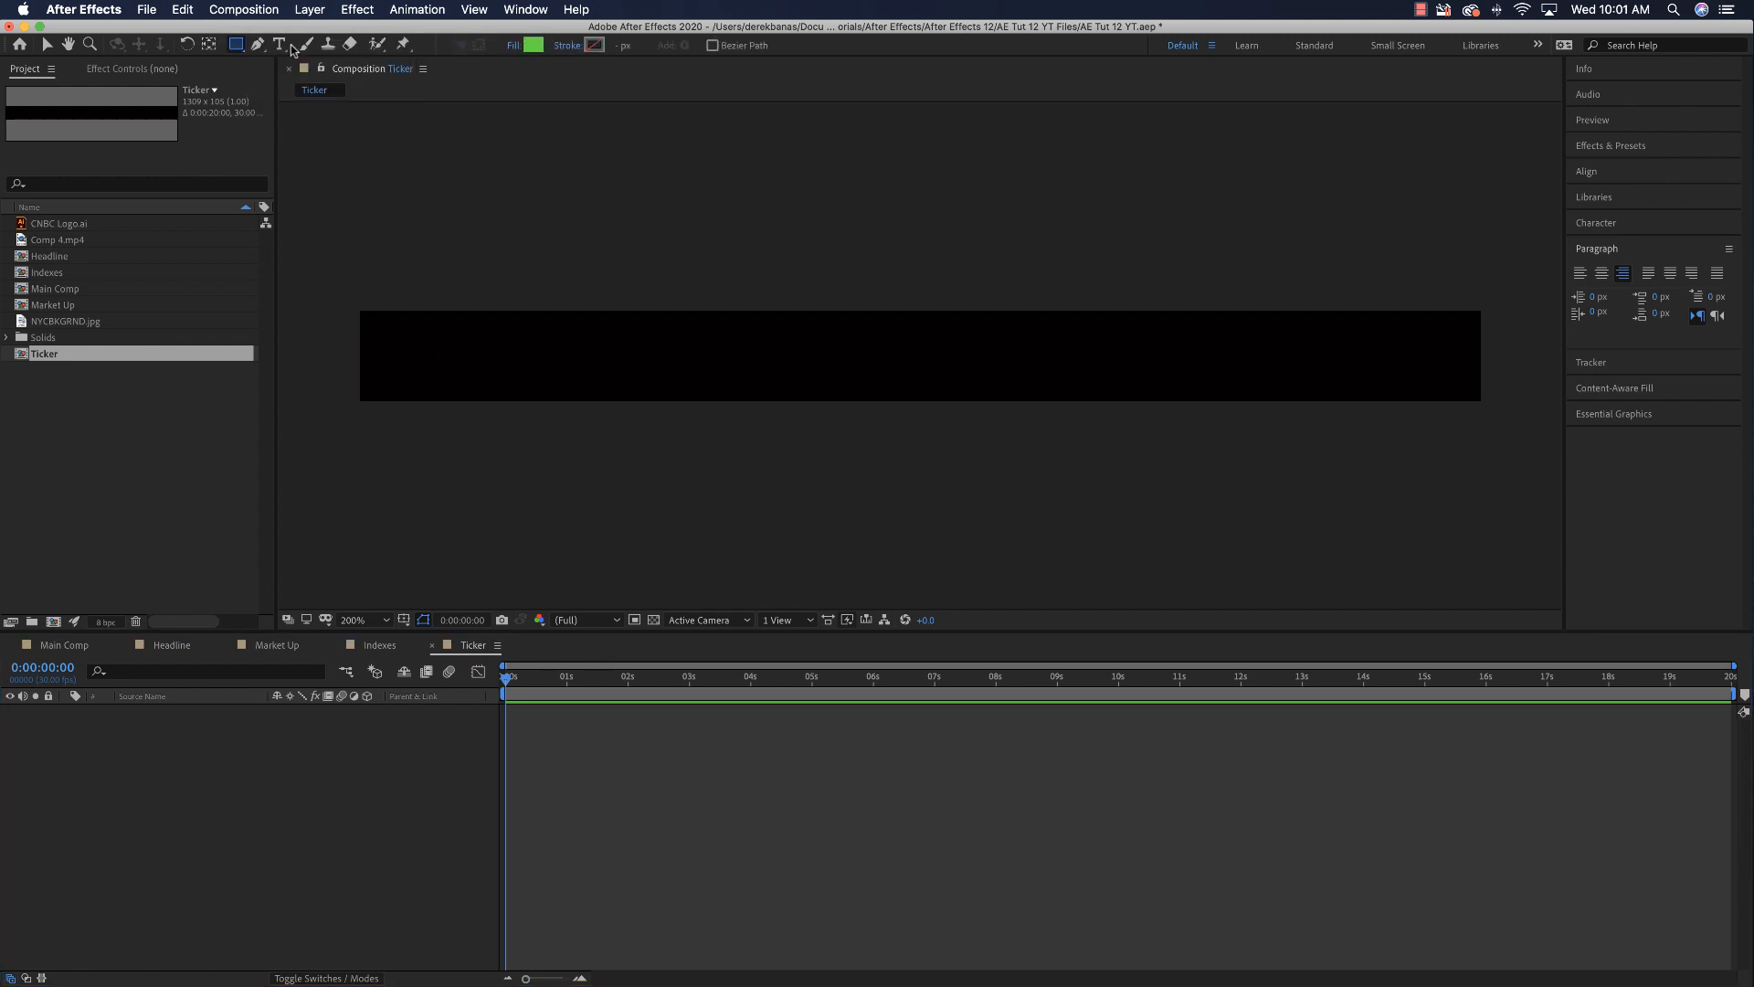
{"action": "left_click", "coordinate": [536, 46]}
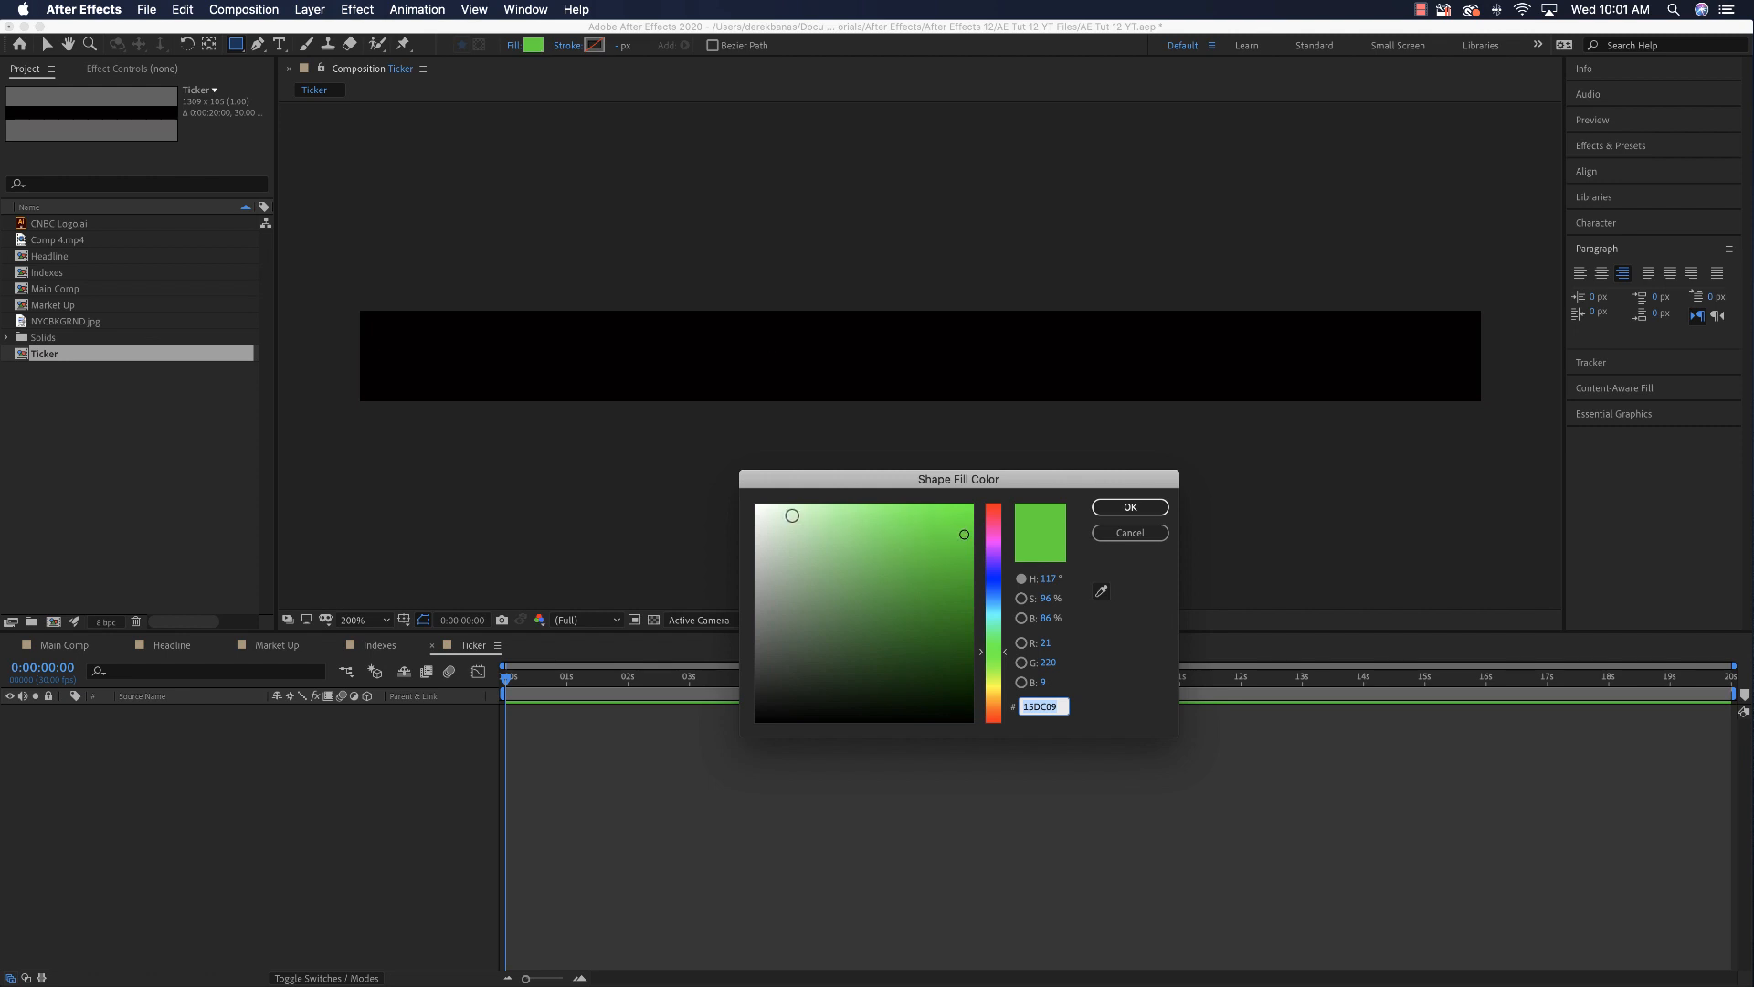
{"action": "left_click", "coordinate": [758, 506]}
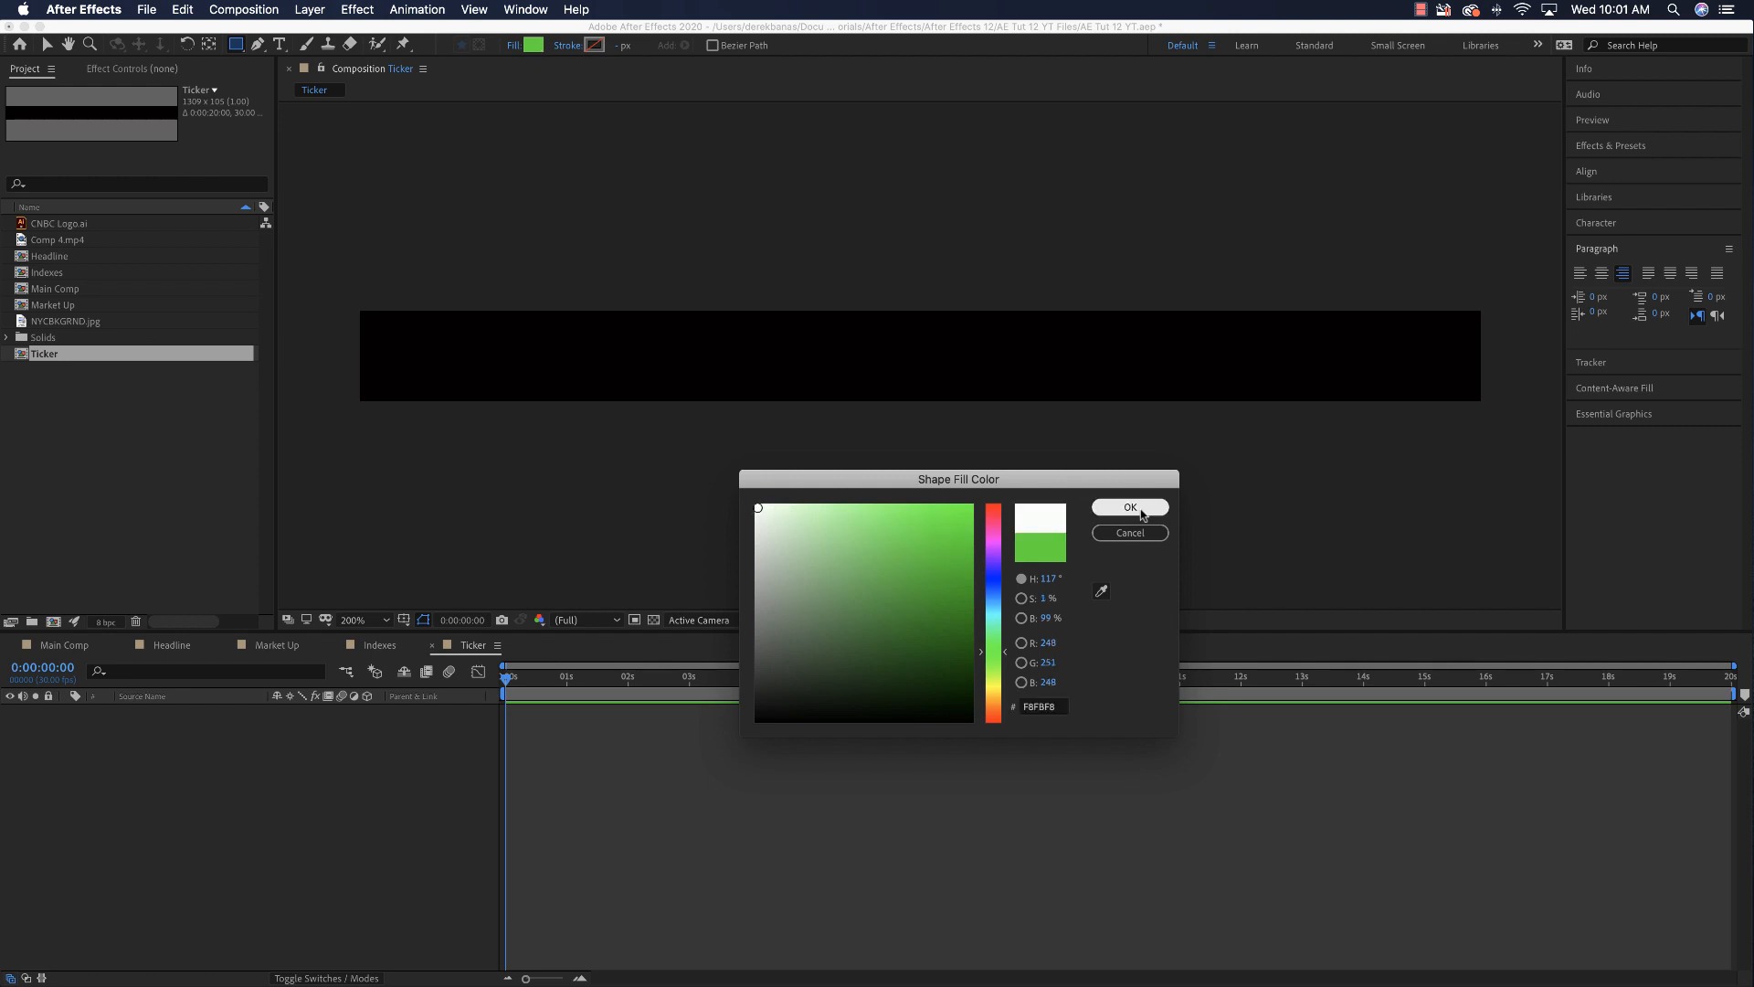
{"action": "left_click", "coordinate": [1130, 507]}
{"action": "double_click", "coordinate": [235, 44]}
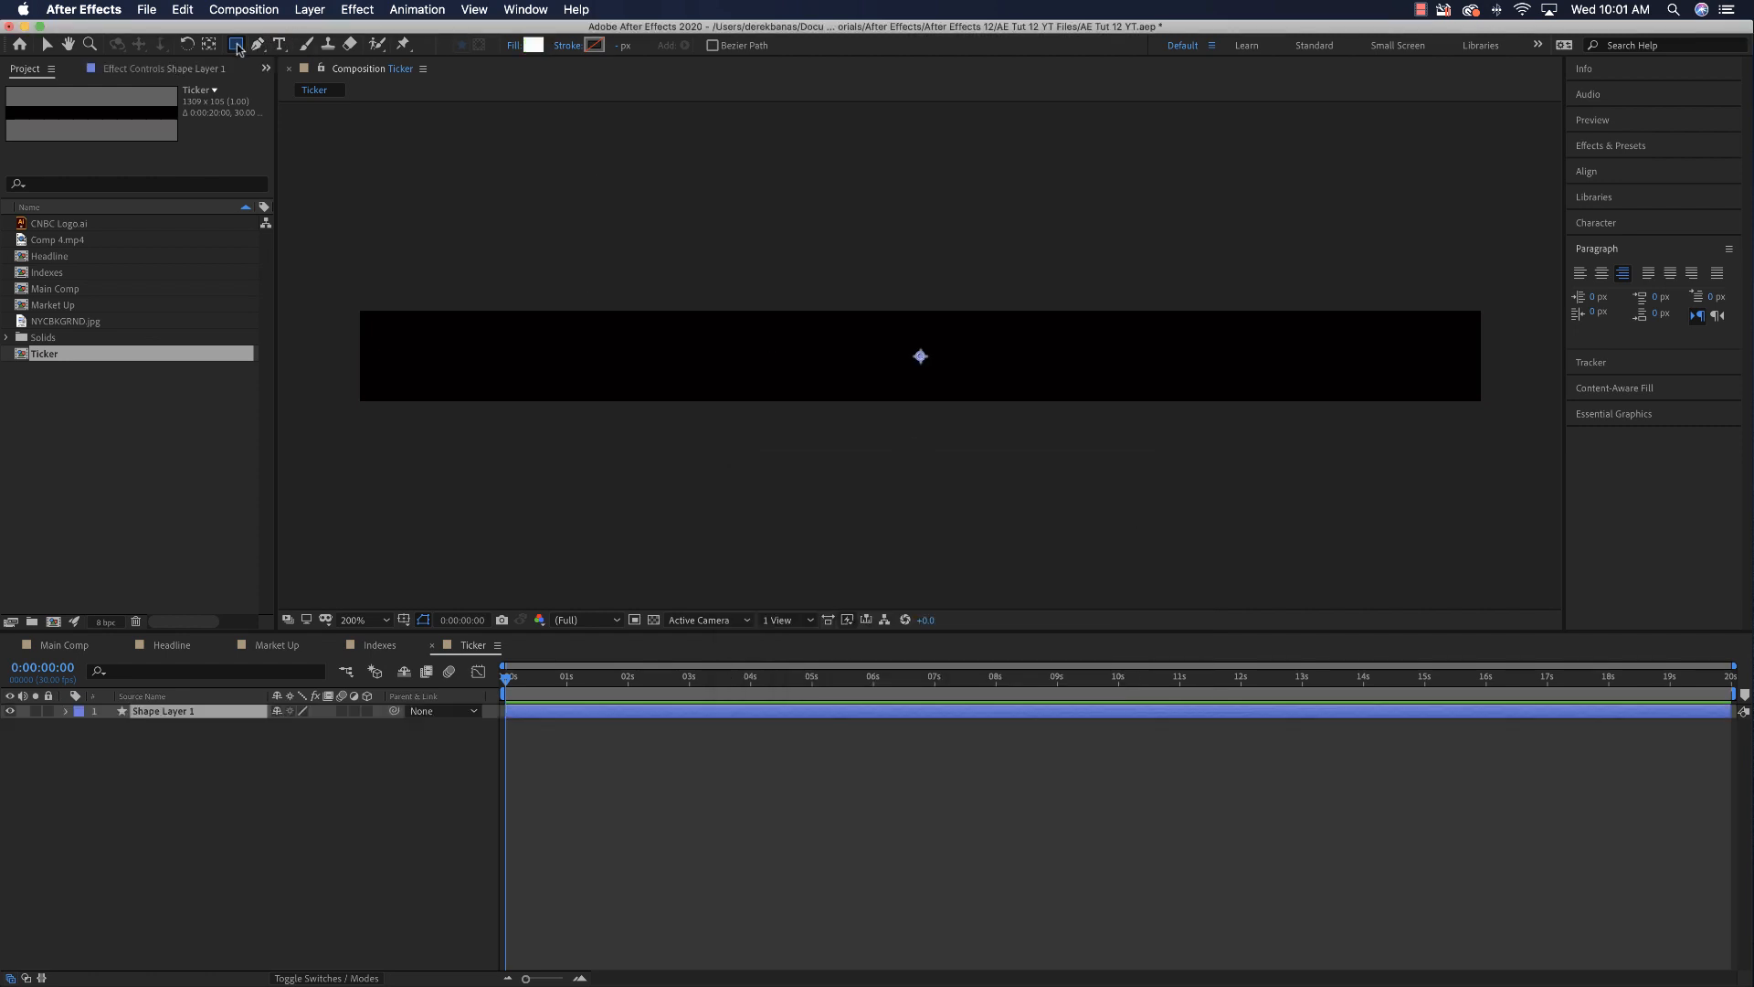
{"action": "key", "text": "v"}
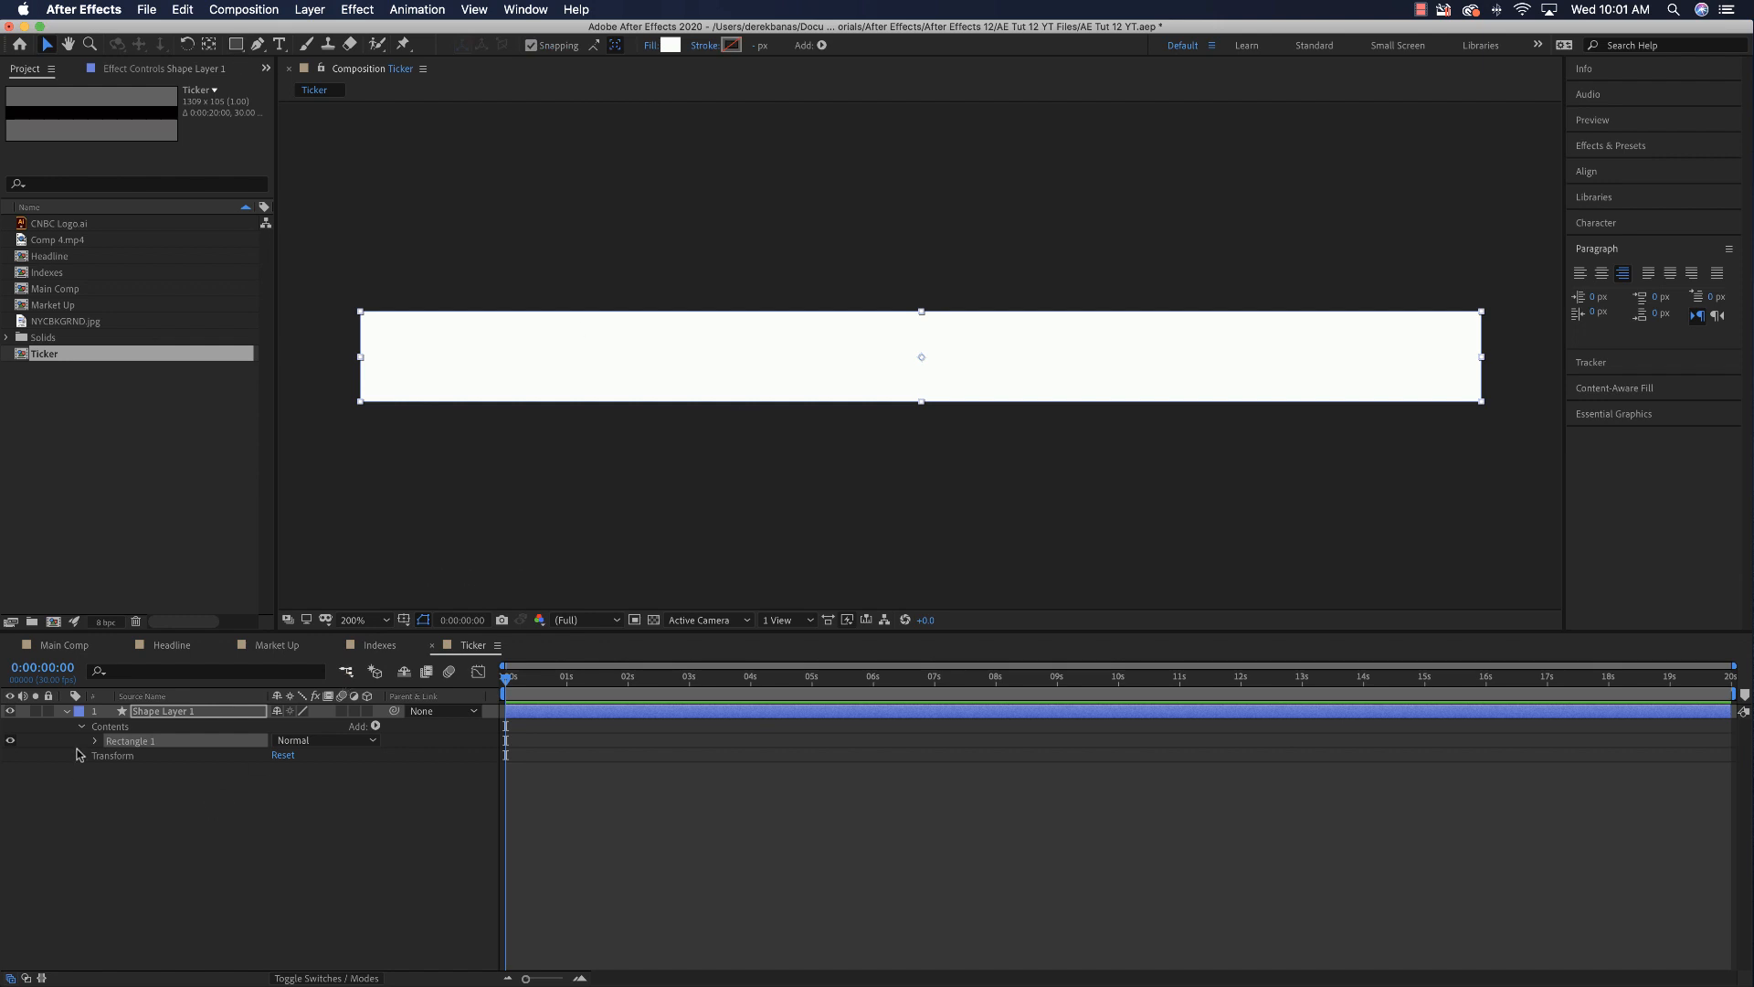
{"action": "left_click", "coordinate": [67, 711]}
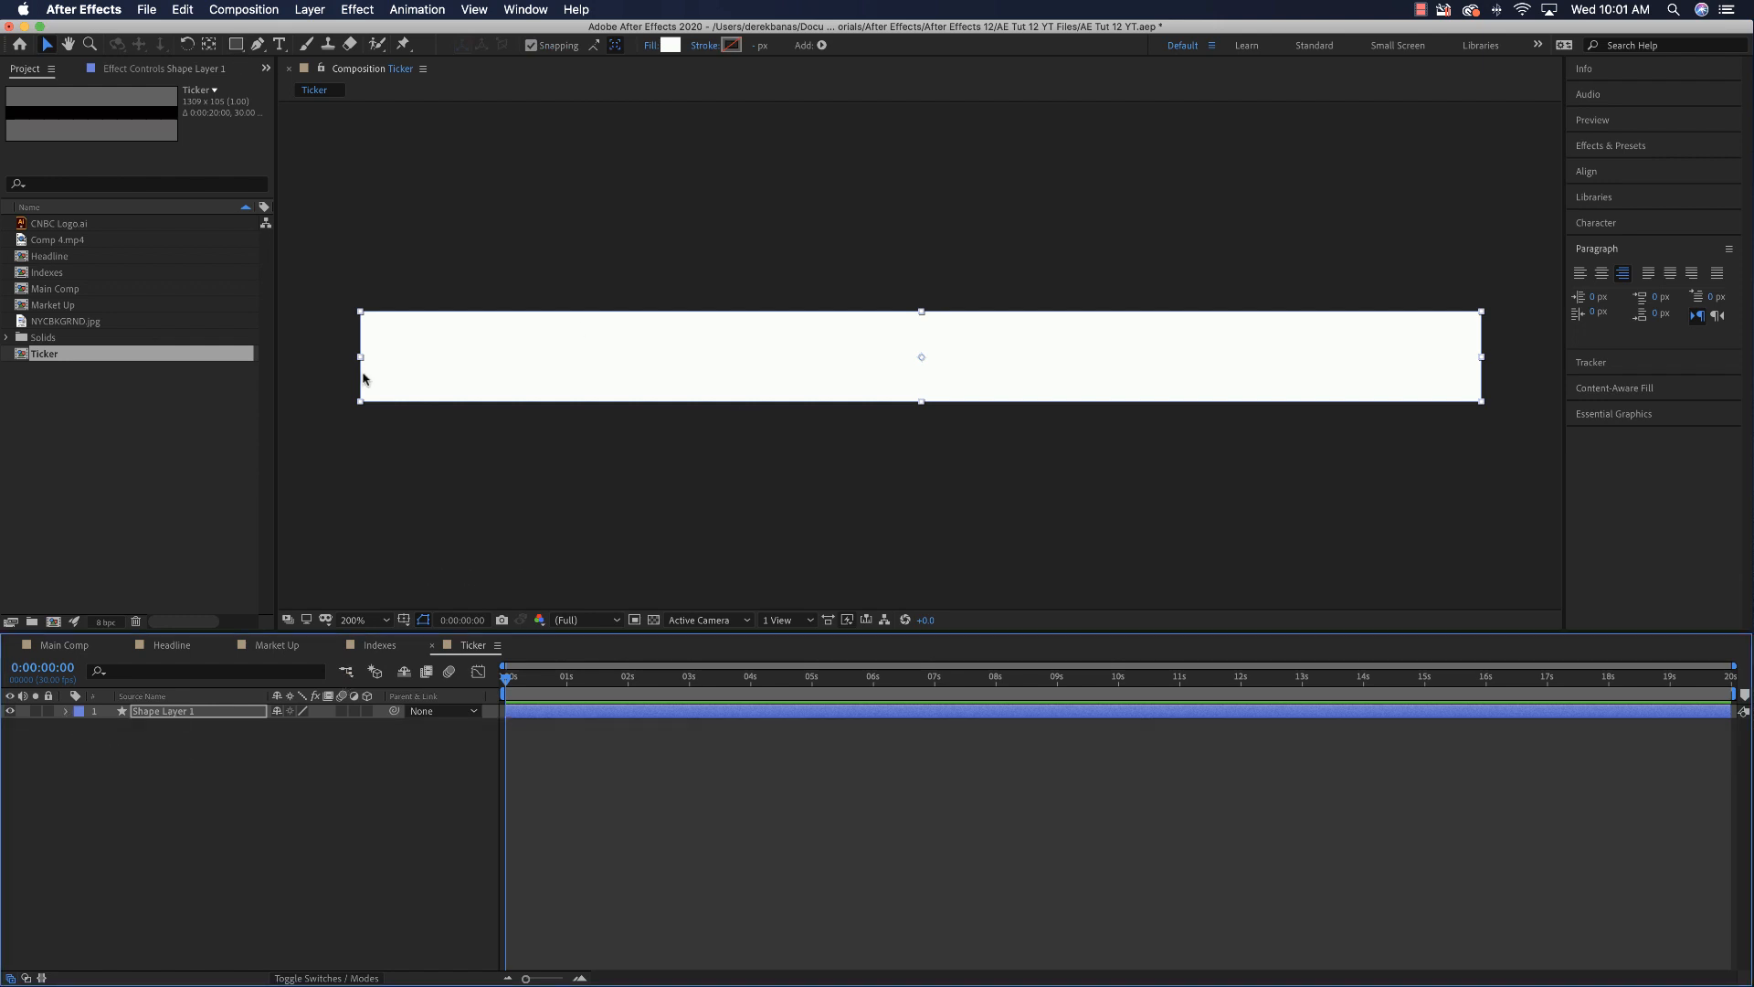
{"action": "left_click", "coordinate": [670, 46]}
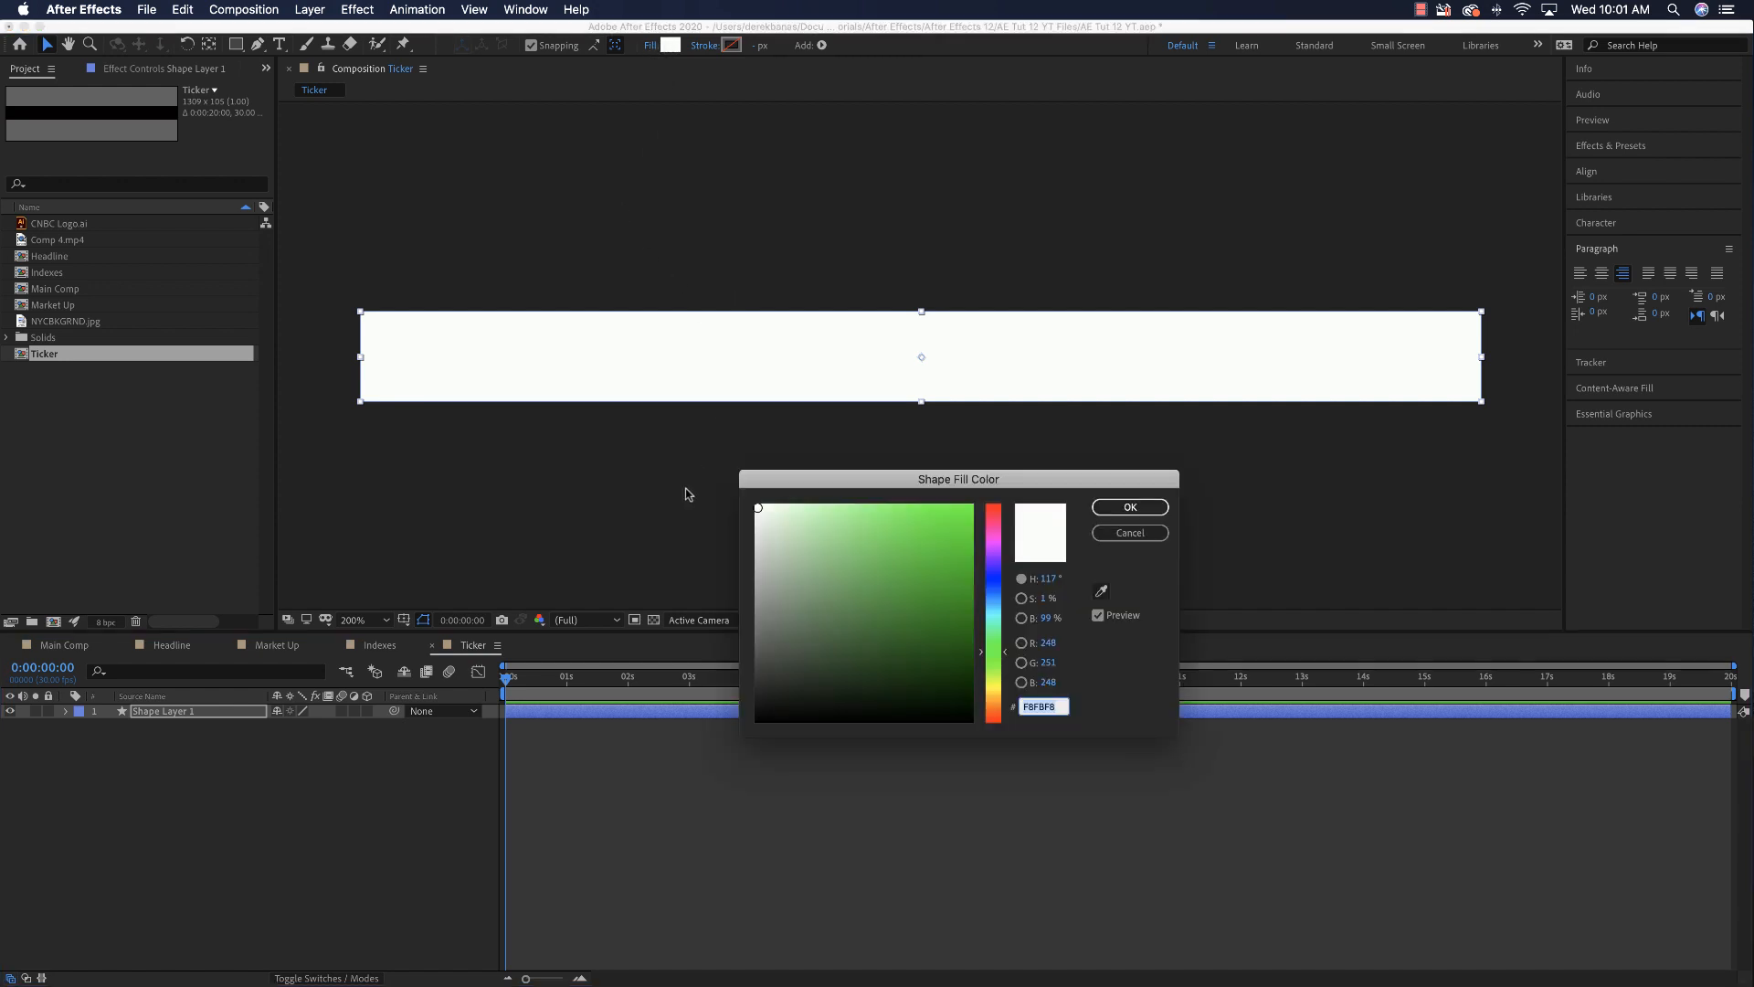
{"action": "left_click", "coordinate": [1120, 533]}
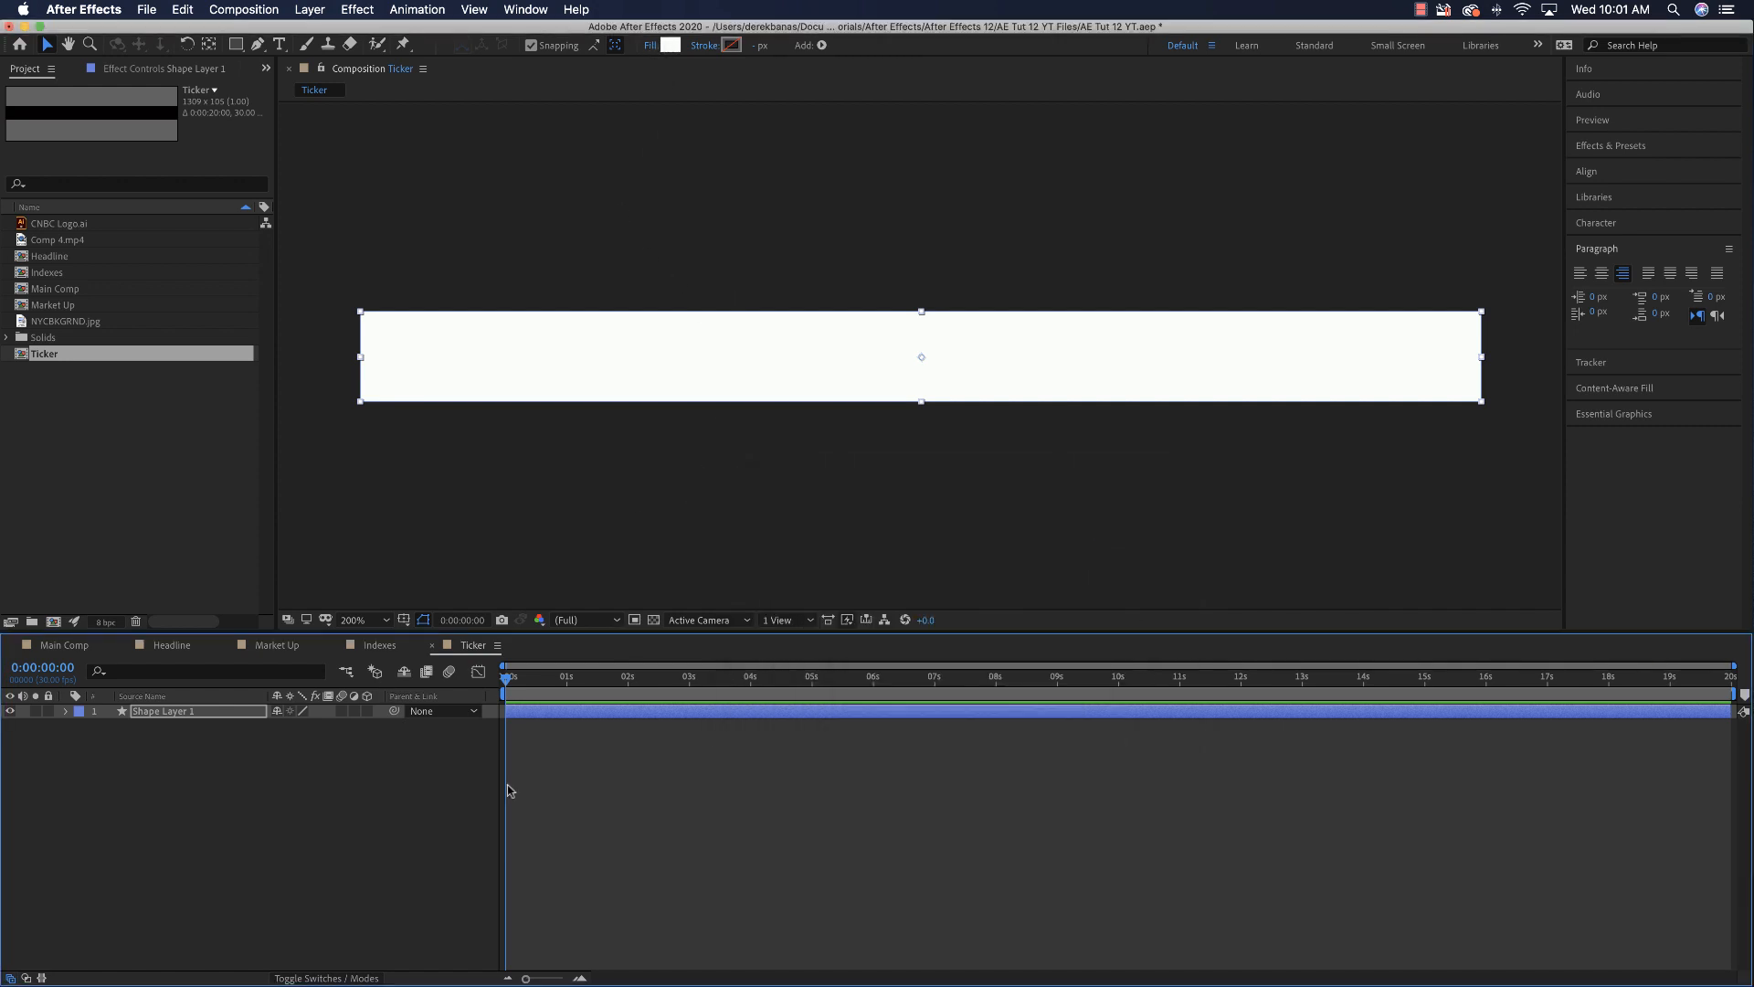
Step: Add a second rectangle shape layer with a blue 0047B3 fill across the lower half of the Ticker composition
{"action": "left_click", "coordinate": [170, 823]}
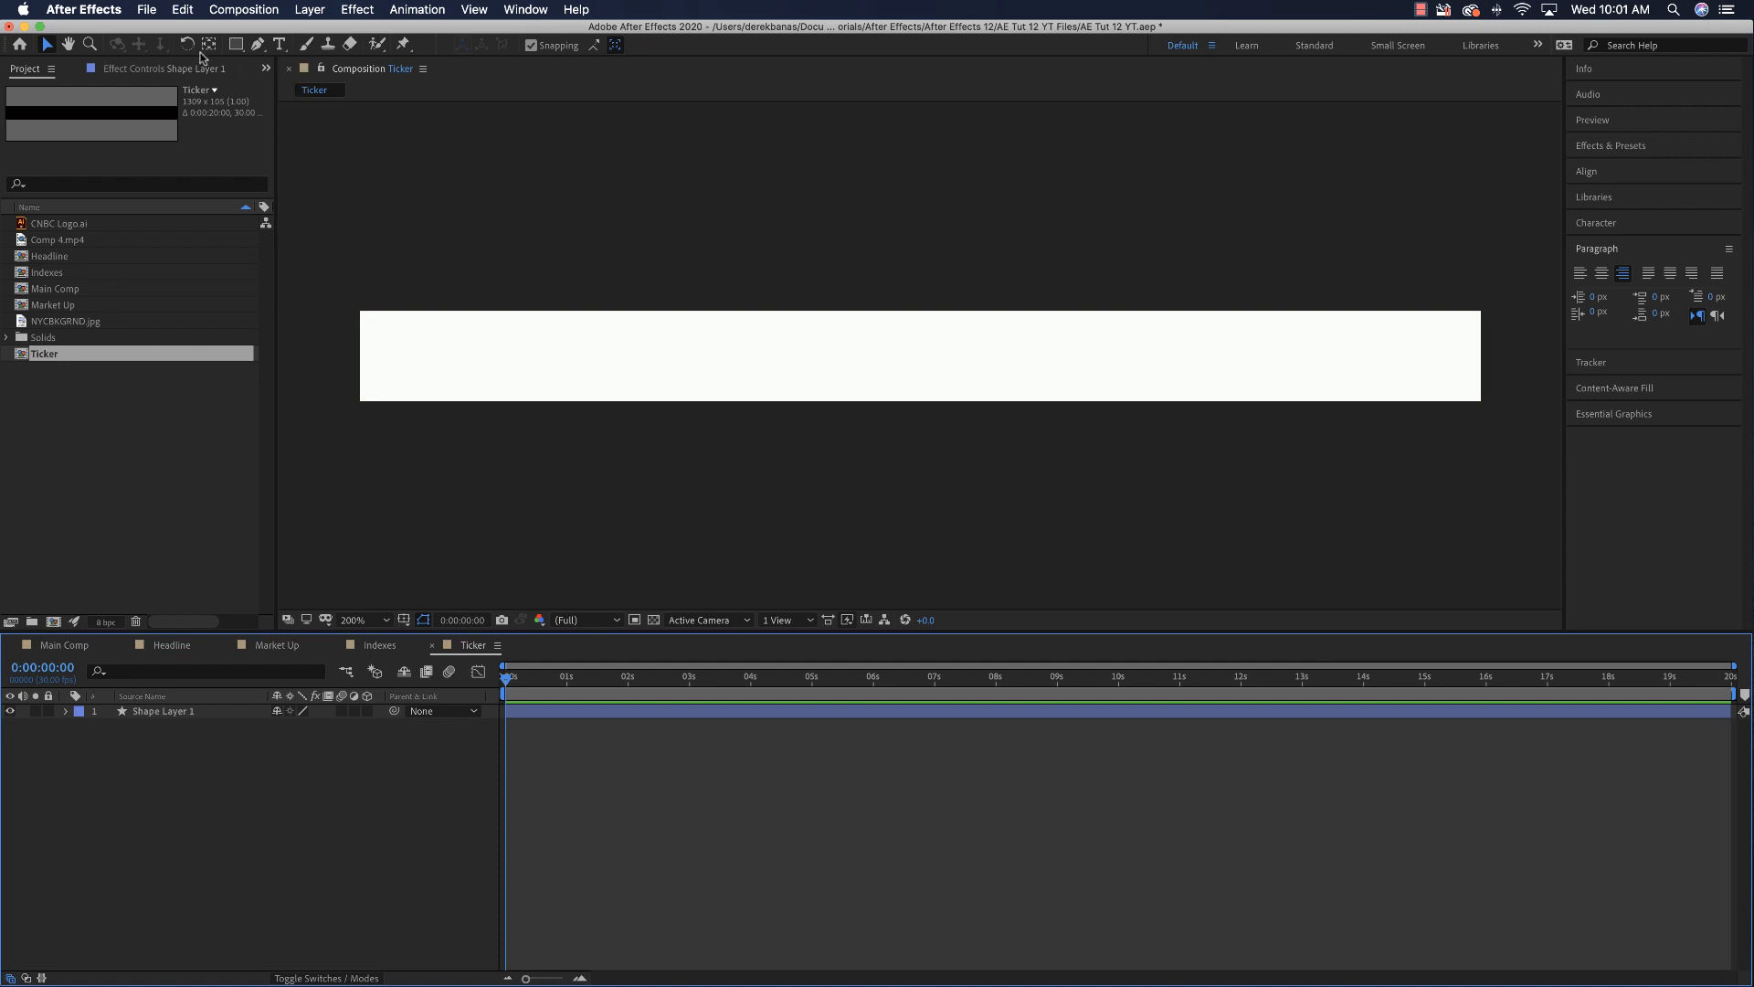
{"action": "left_click", "coordinate": [237, 44]}
{"action": "left_click", "coordinate": [532, 45]}
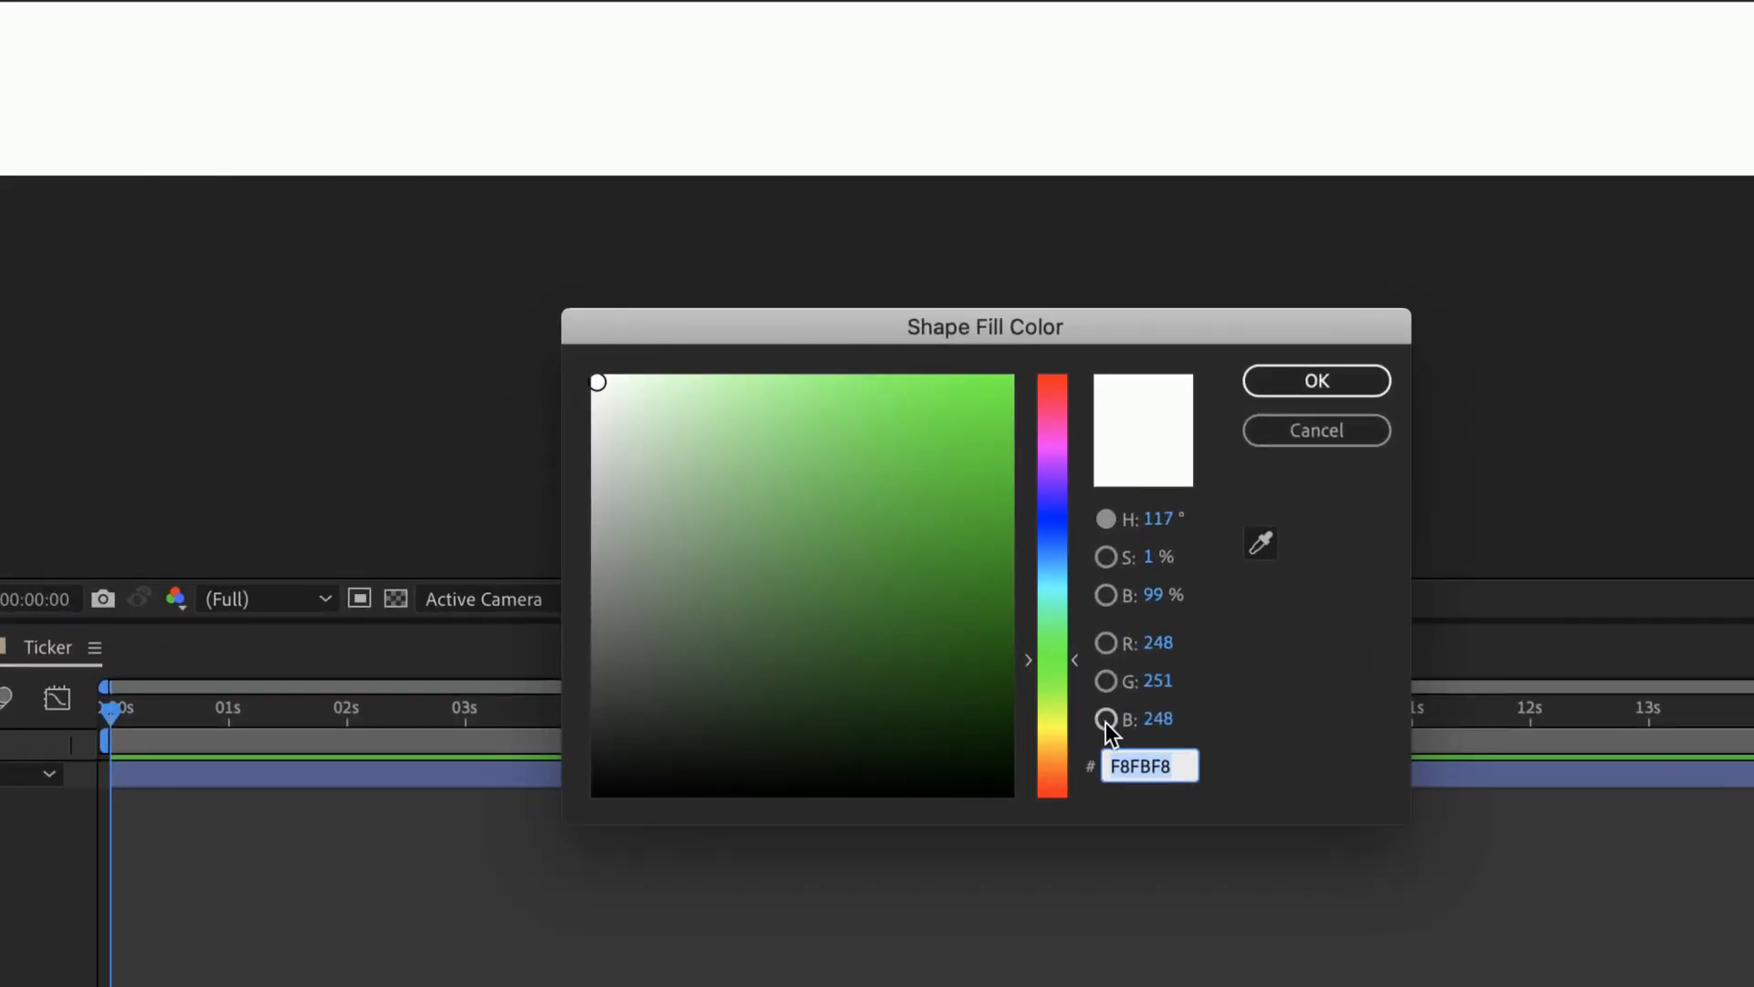
{"action": "type", "text": "004"}
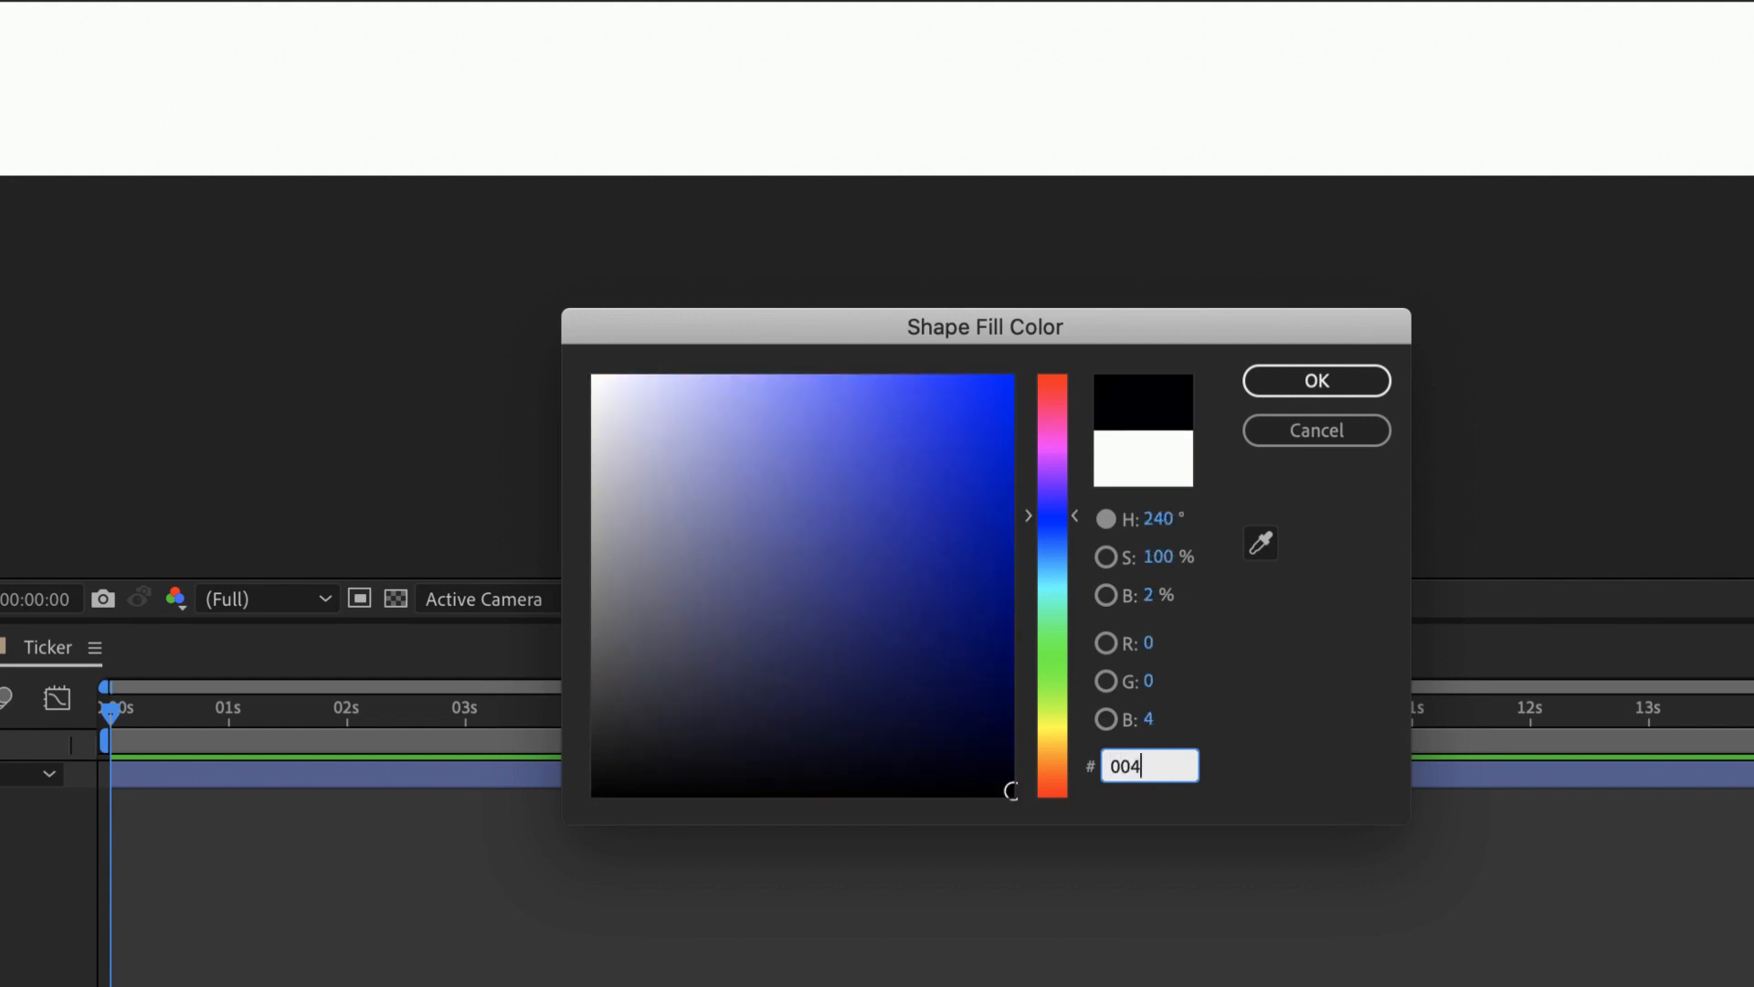
{"action": "type", "text": "7B3"}
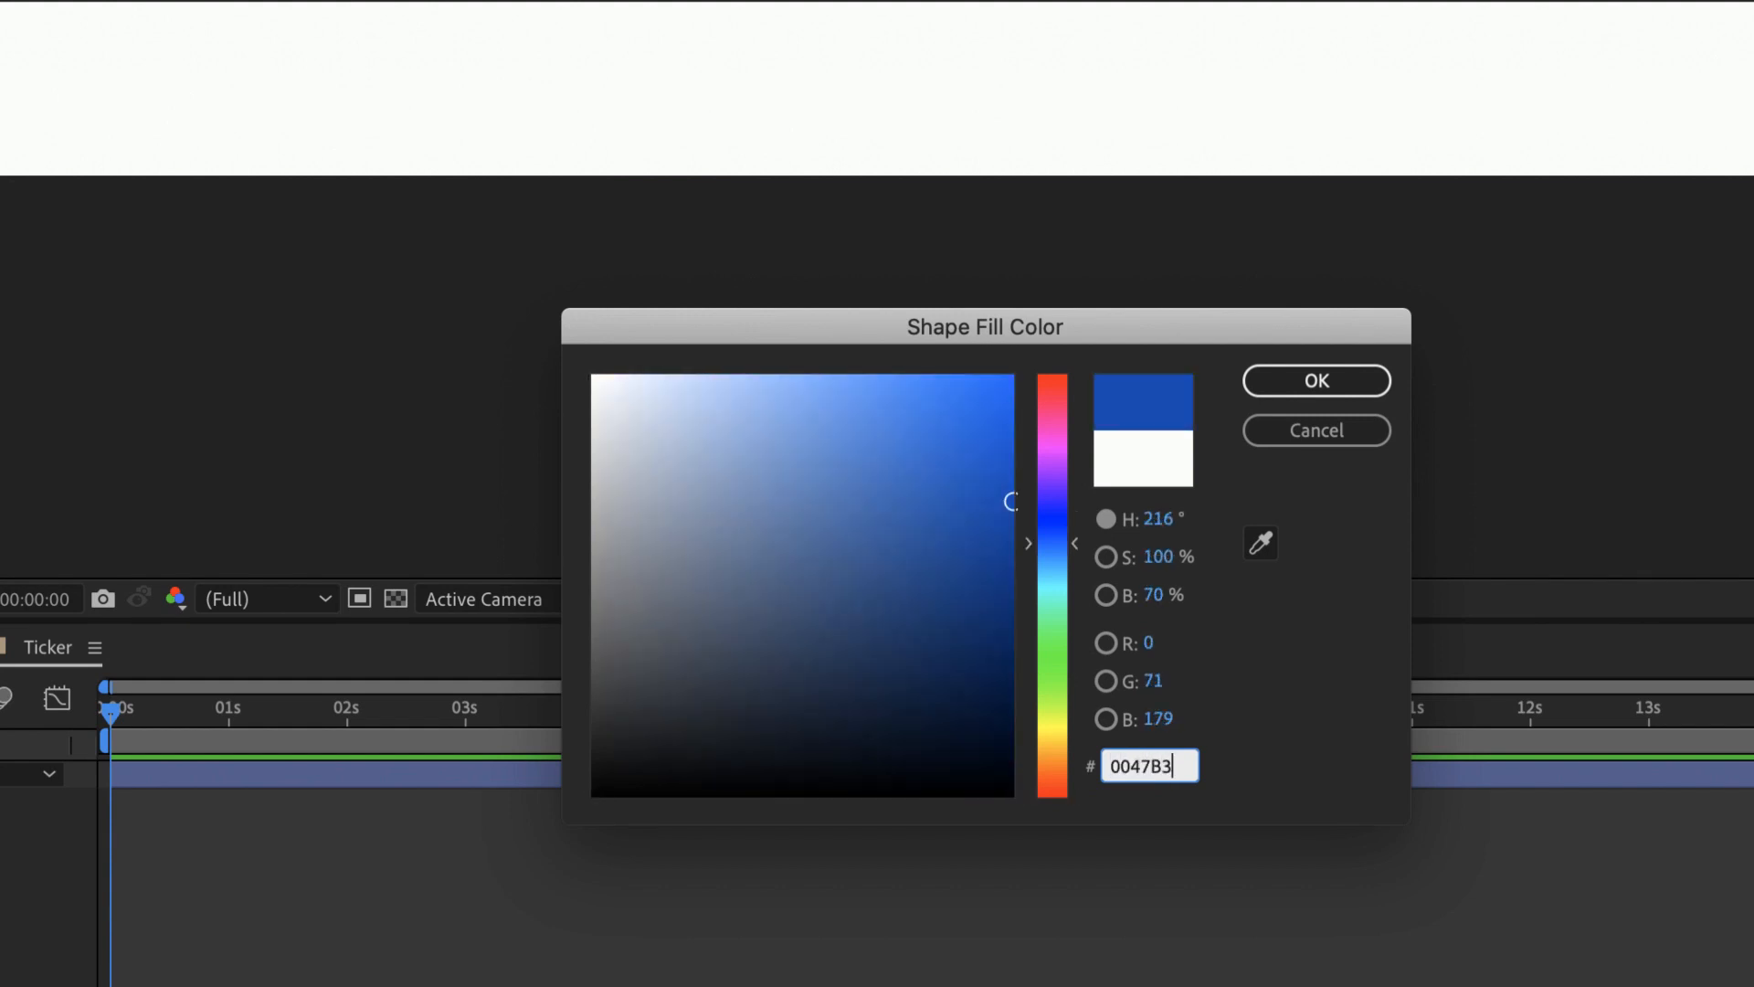
{"action": "left_click", "coordinate": [1316, 380]}
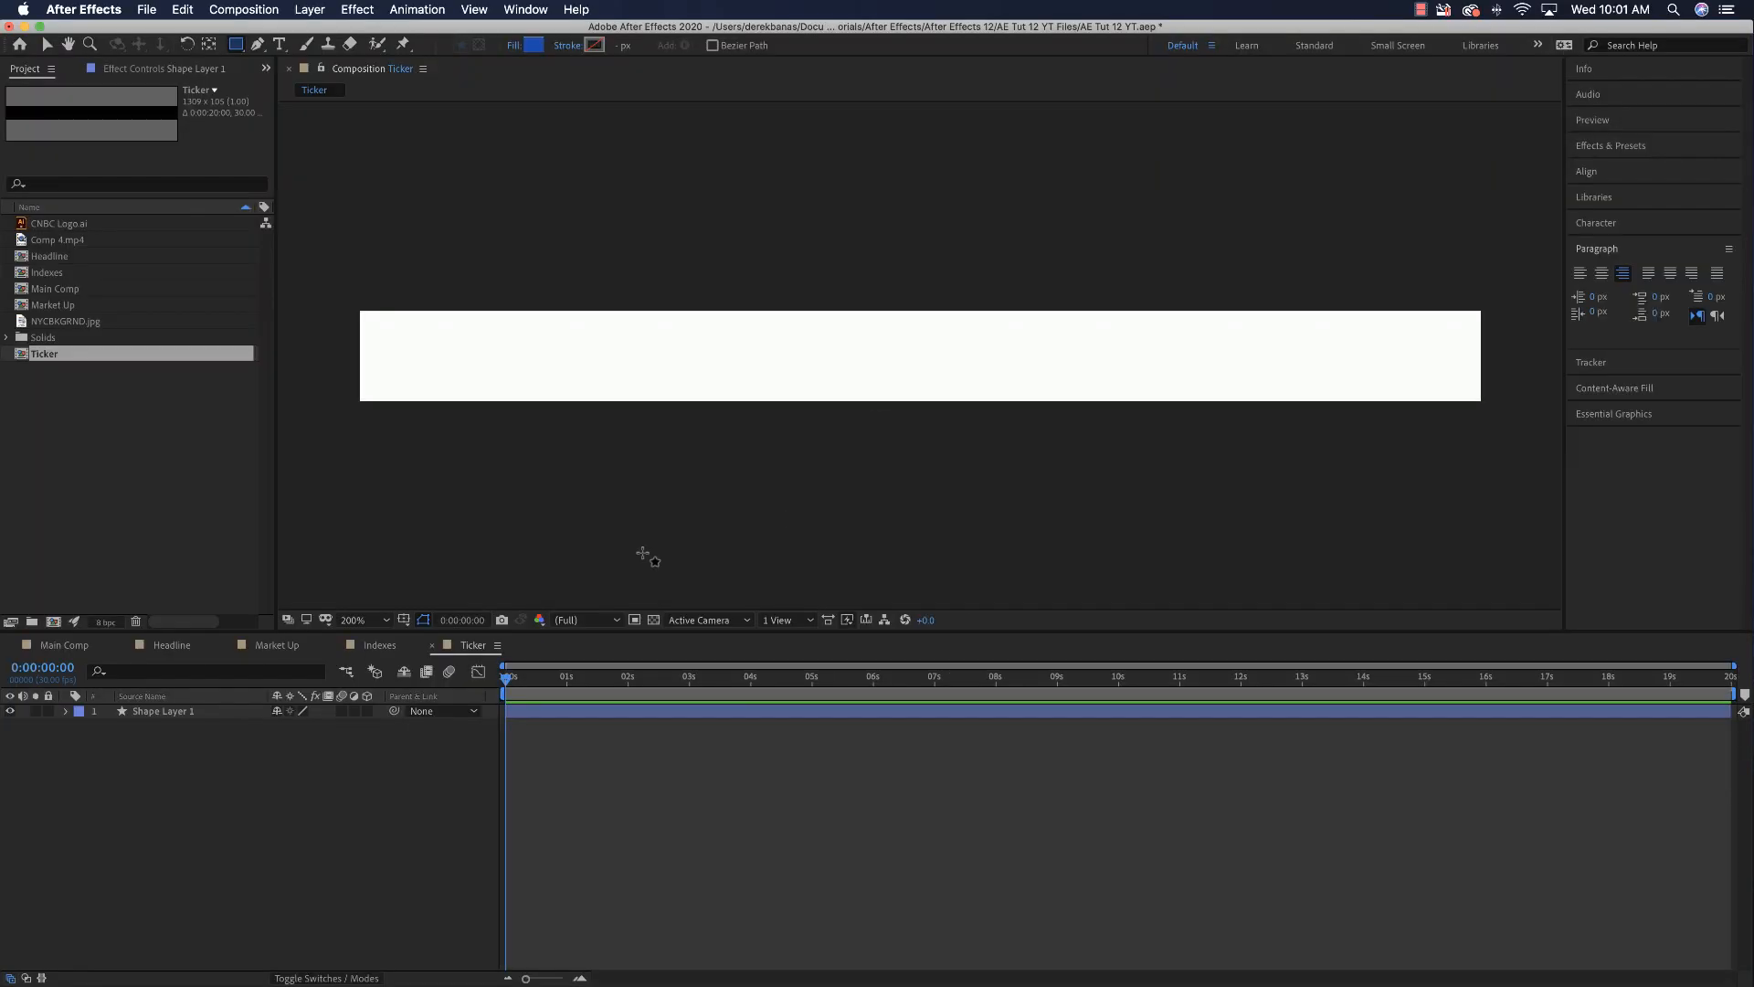
{"action": "mouse_move", "coordinate": [349, 353]}
{"action": "left_mouse_down"}
{"action": "mouse_move", "coordinate": [759, 421]}
{"action": "mouse_move", "coordinate": [1041, 436]}
{"action": "mouse_move", "coordinate": [1332, 442]}
{"action": "mouse_move", "coordinate": [1462, 431]}
{"action": "mouse_move", "coordinate": [1488, 424]}
{"action": "mouse_move", "coordinate": [1481, 401]}
{"action": "left_mouse_up"}
{"action": "left_click", "coordinate": [44, 45]}
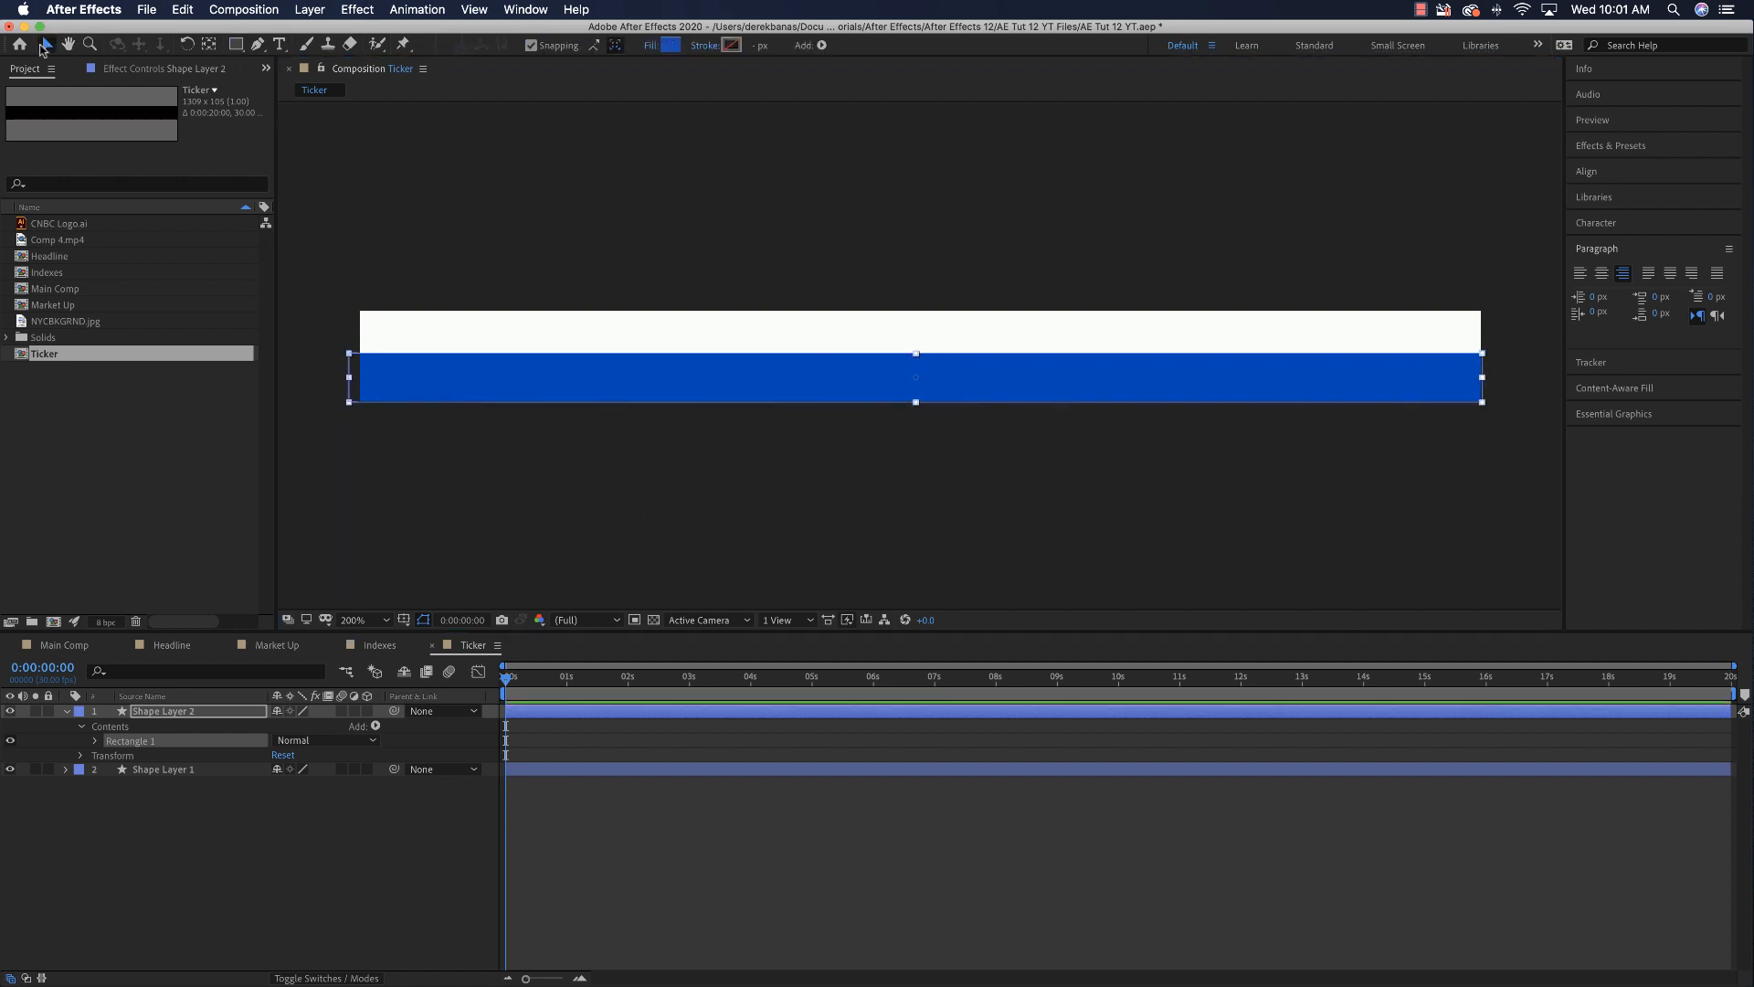
{"action": "left_click_drag", "start_coordinate": [557, 376], "coordinate": [557, 379]}
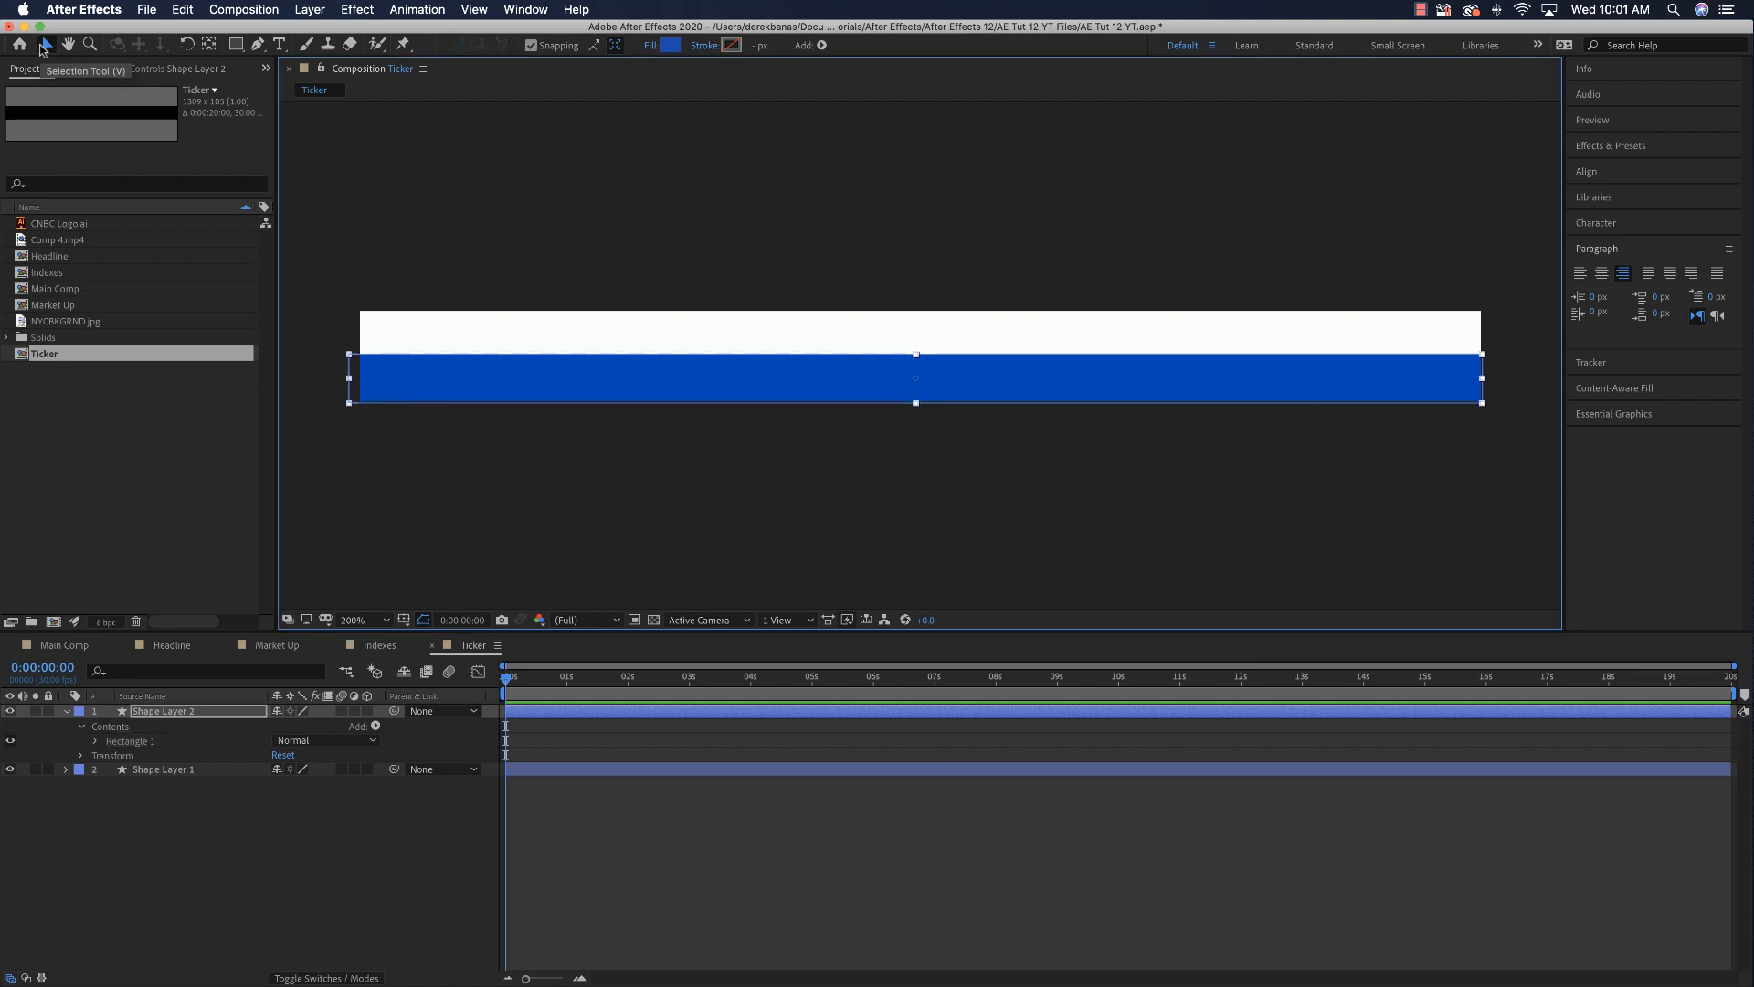
{"action": "left_click", "coordinate": [557, 503]}
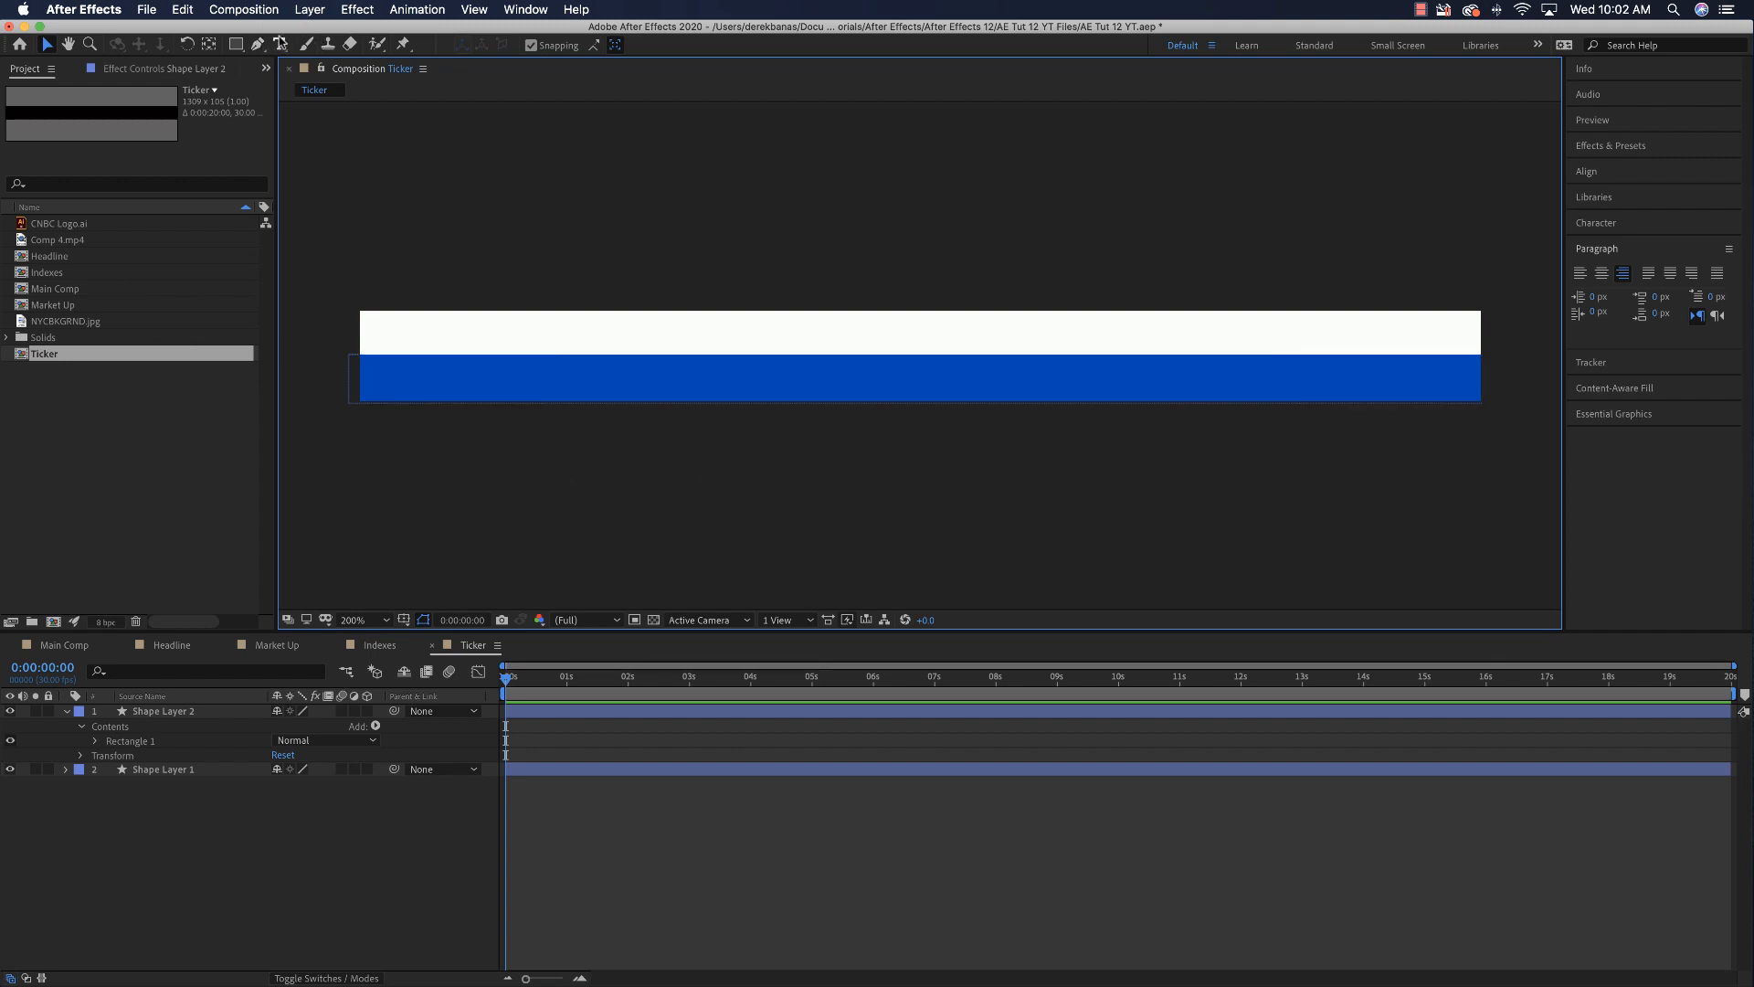
{"action": "left_click", "coordinate": [214, 871]}
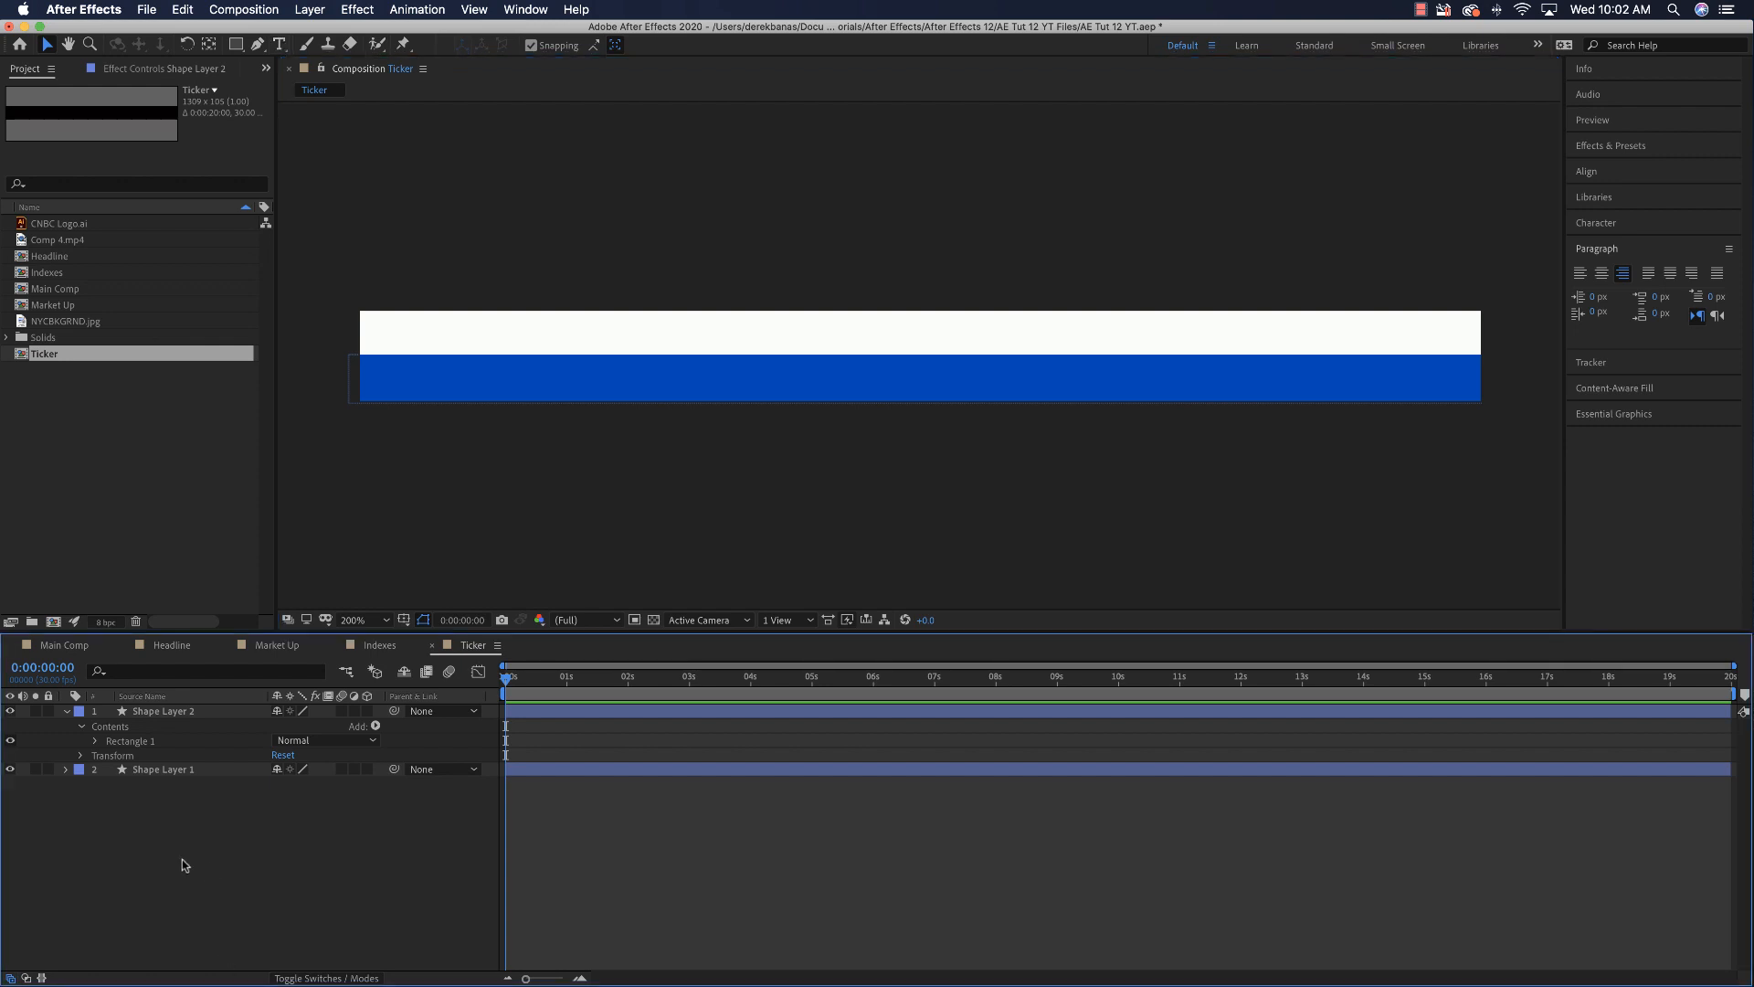
{"action": "left_click", "coordinate": [66, 711]}
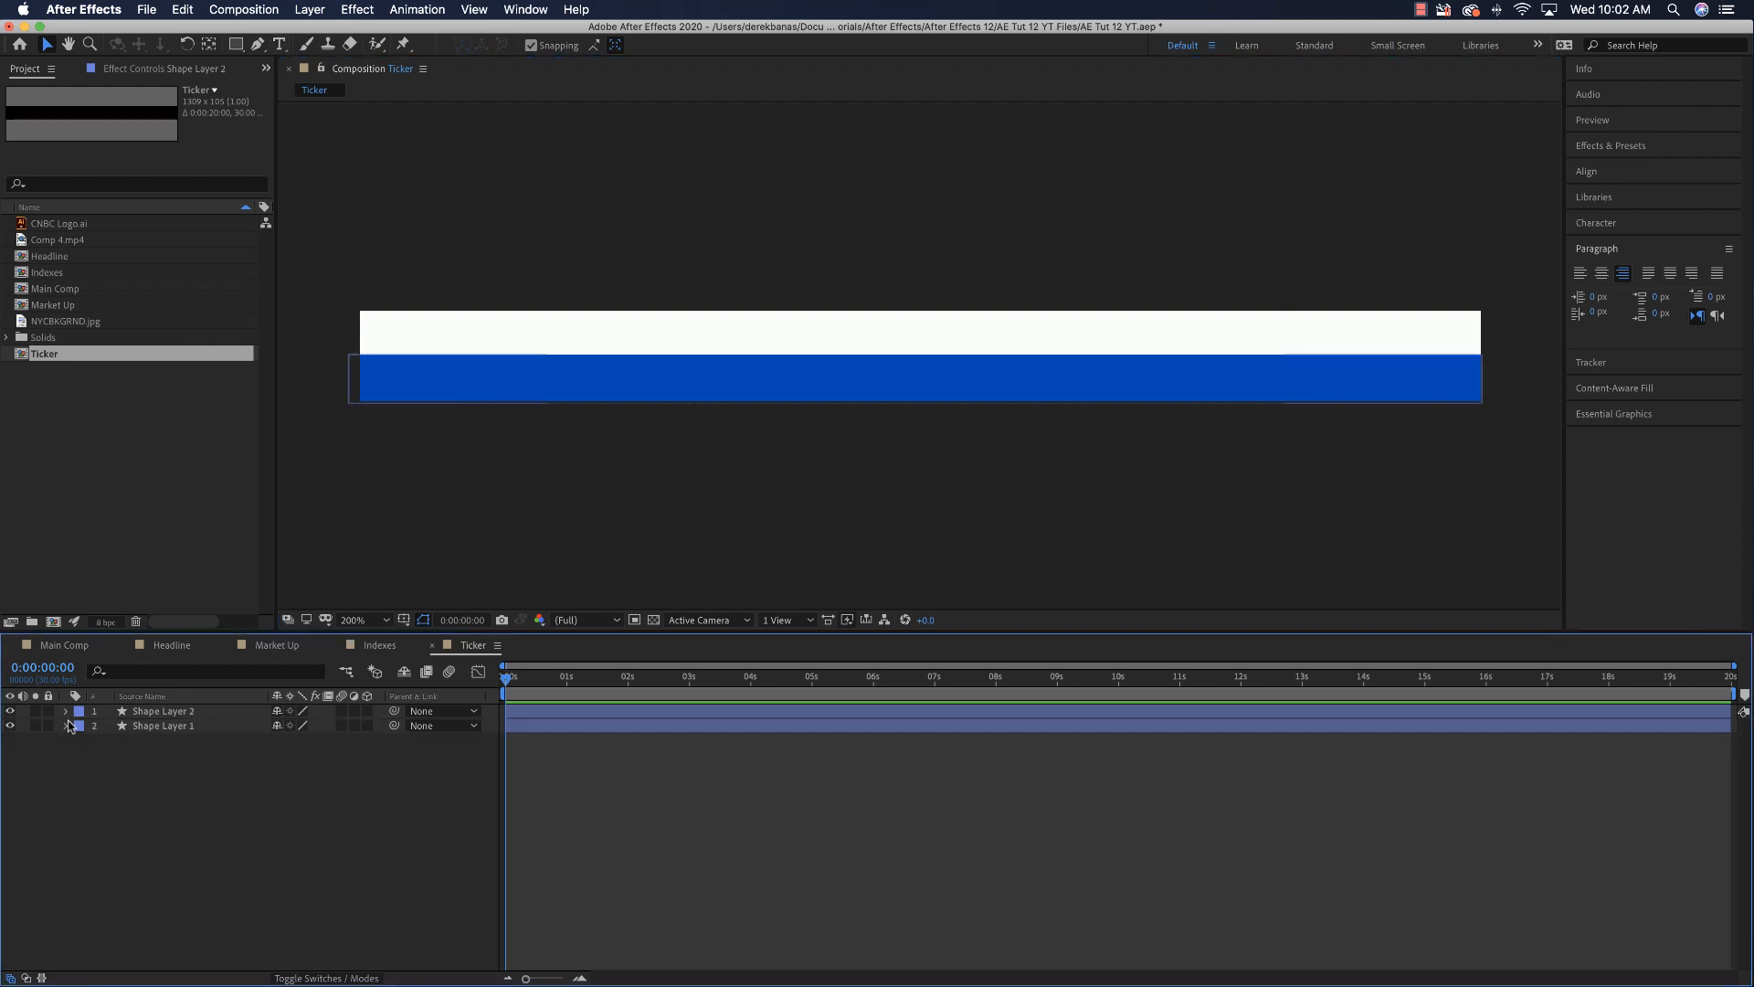
Step: Add a two-line text layer with stock quotes starting ProShares UltraPro QQQ (TQQQ) 81.39 above the headlines, in Arial Bold at 43 px
{"action": "left_click", "coordinate": [280, 44]}
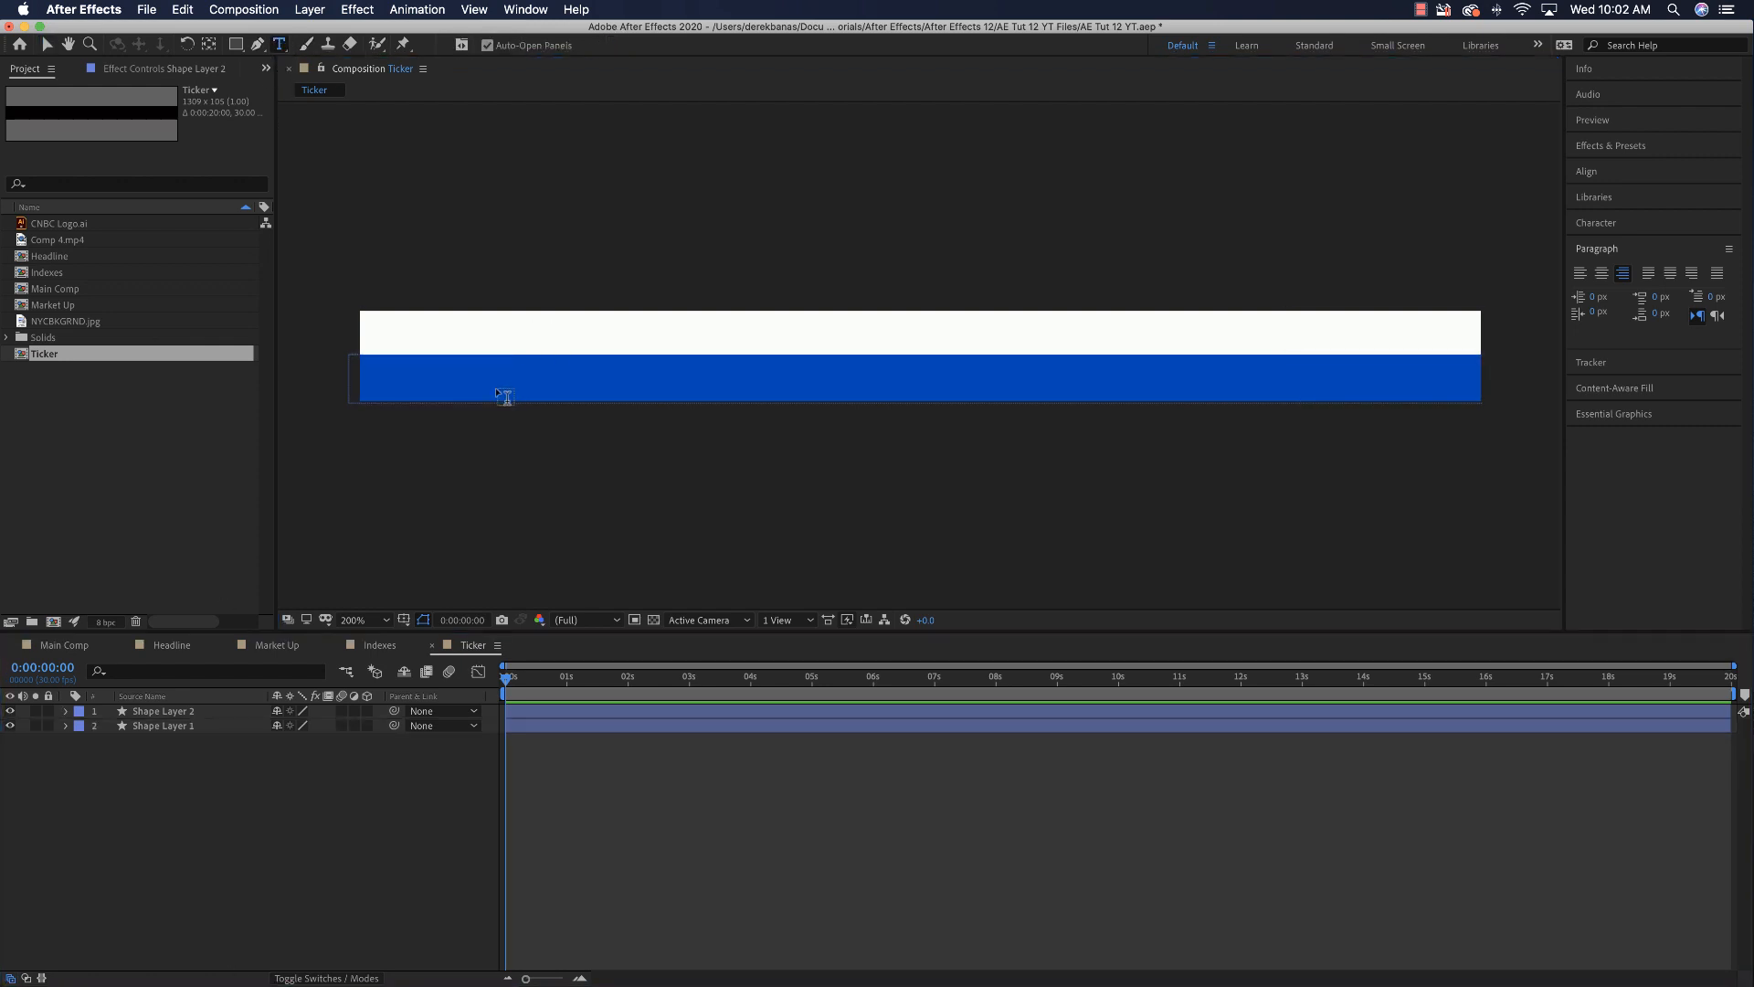
{"action": "left_click", "coordinate": [377, 333]}
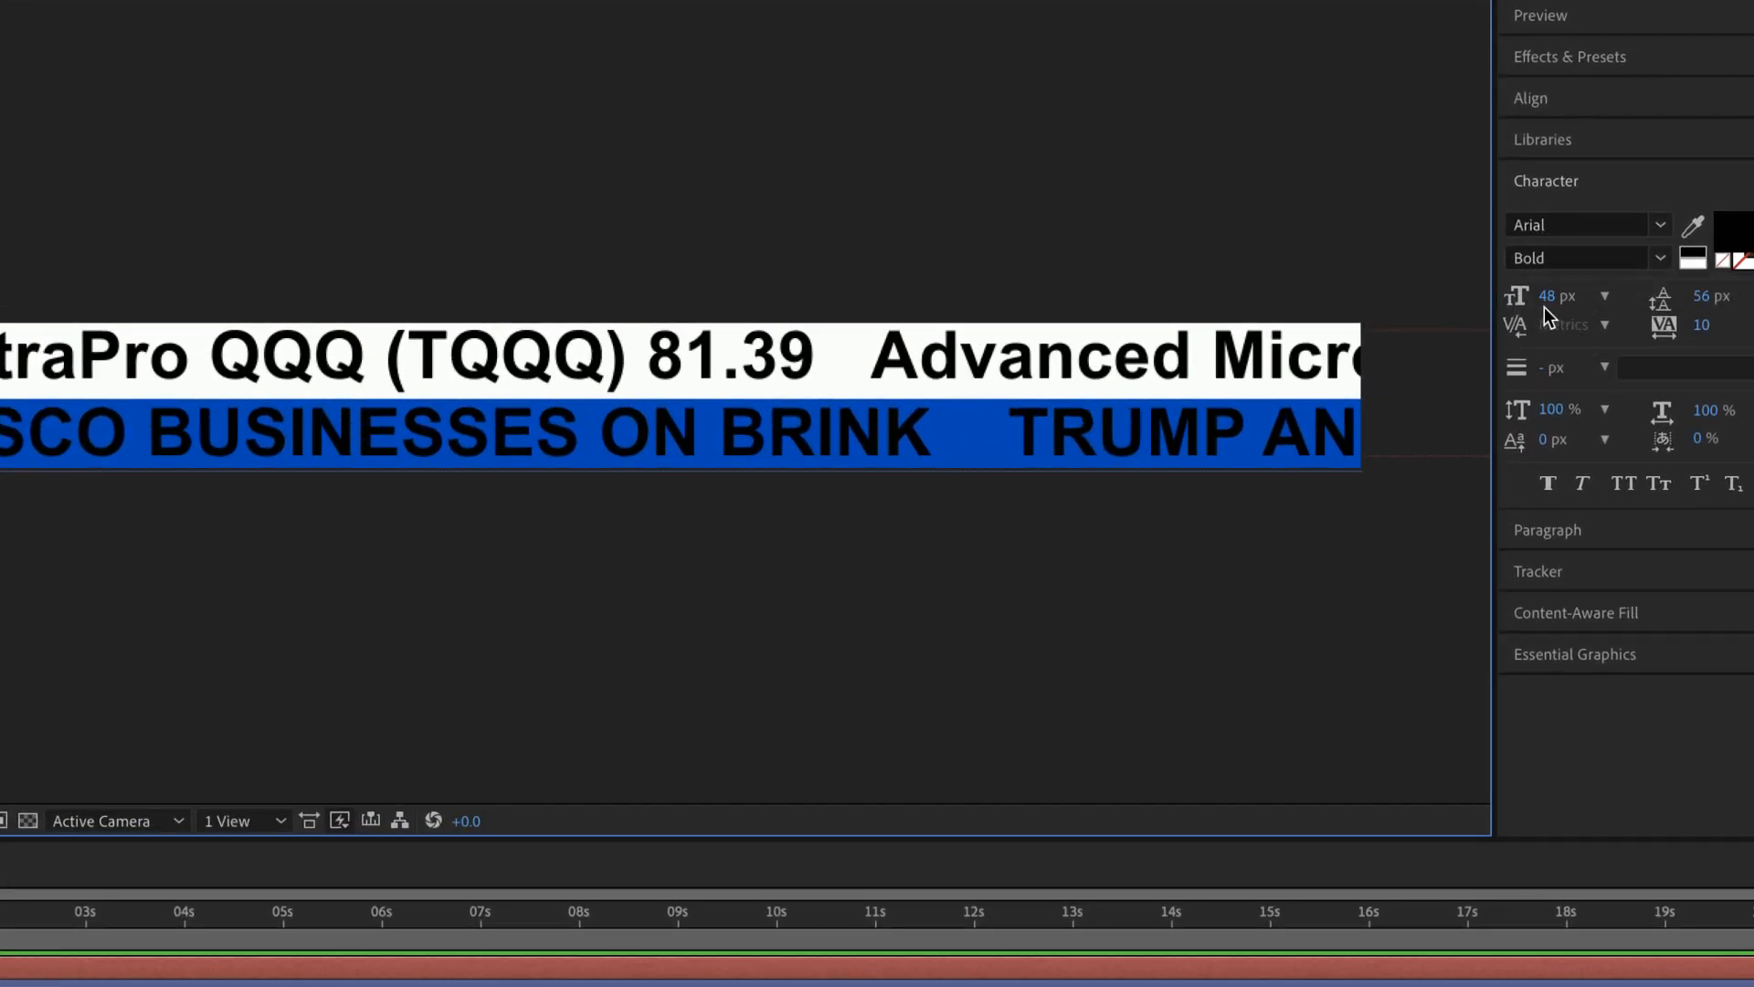
{"action": "left_click_drag", "start_coordinate": [1552, 311], "coordinate": [1541, 303]}
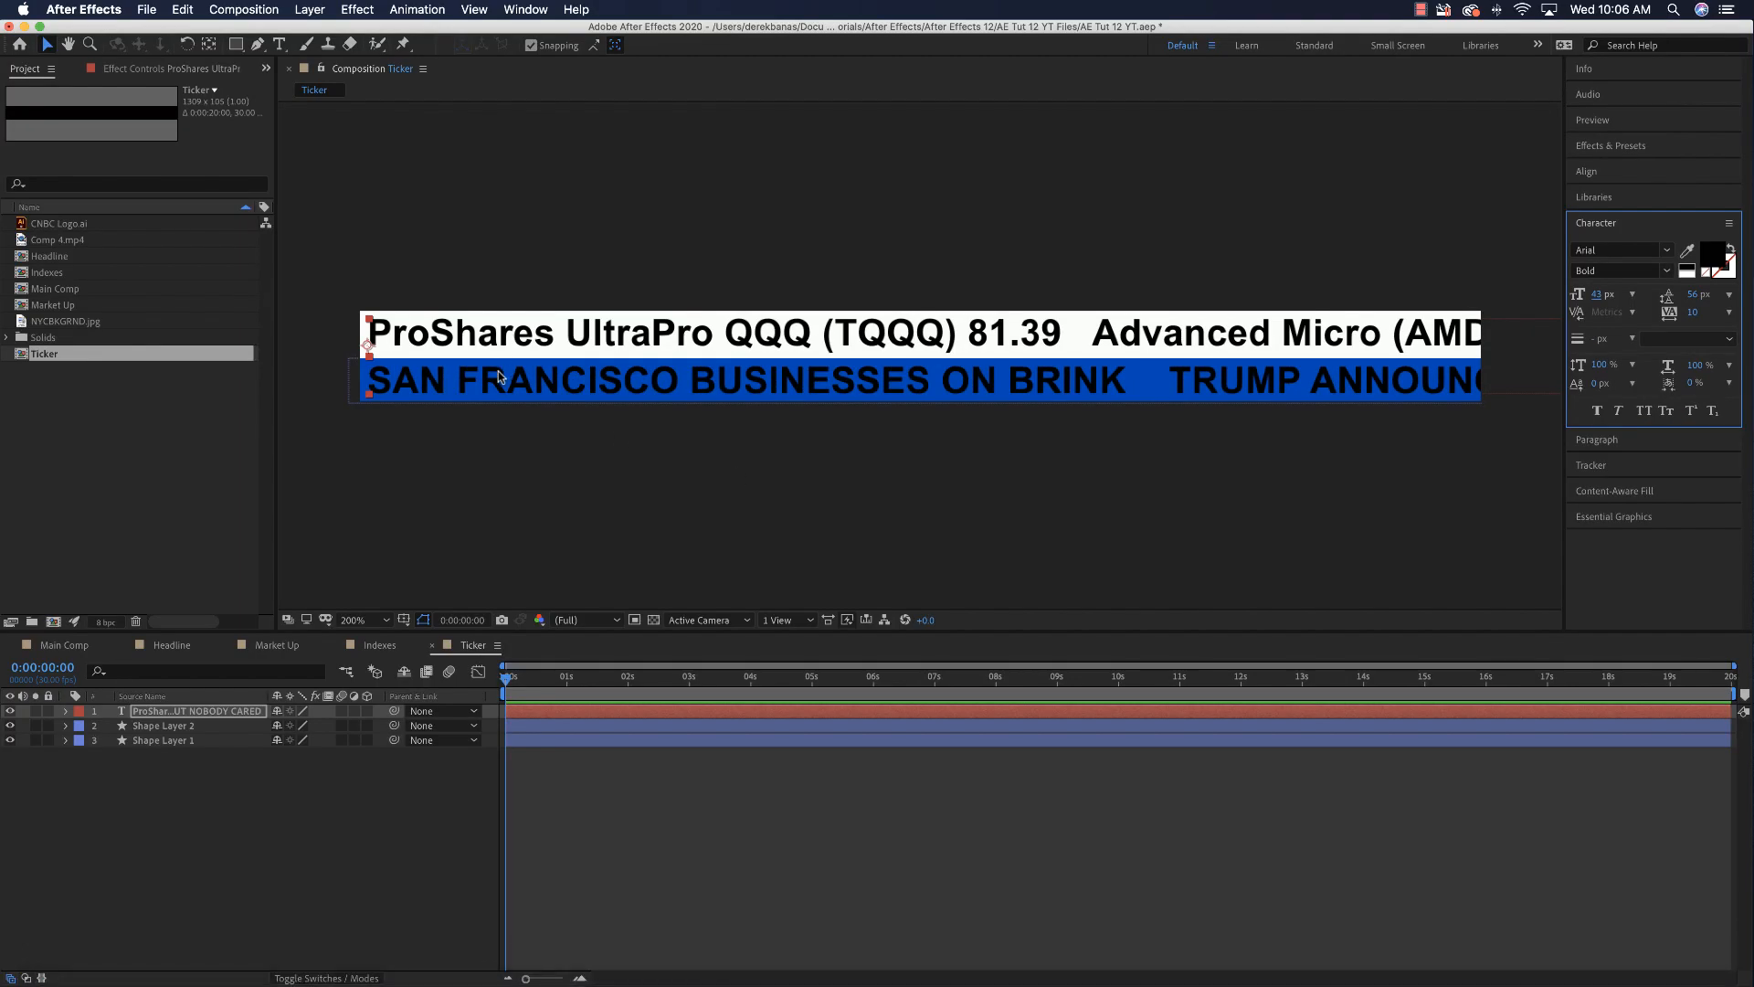
Step: Recolor the headline line starting SAN FRANCISCO BUSINESSES ON BRINK to near-white FAFCFA
{"action": "left_click", "coordinate": [498, 375]}
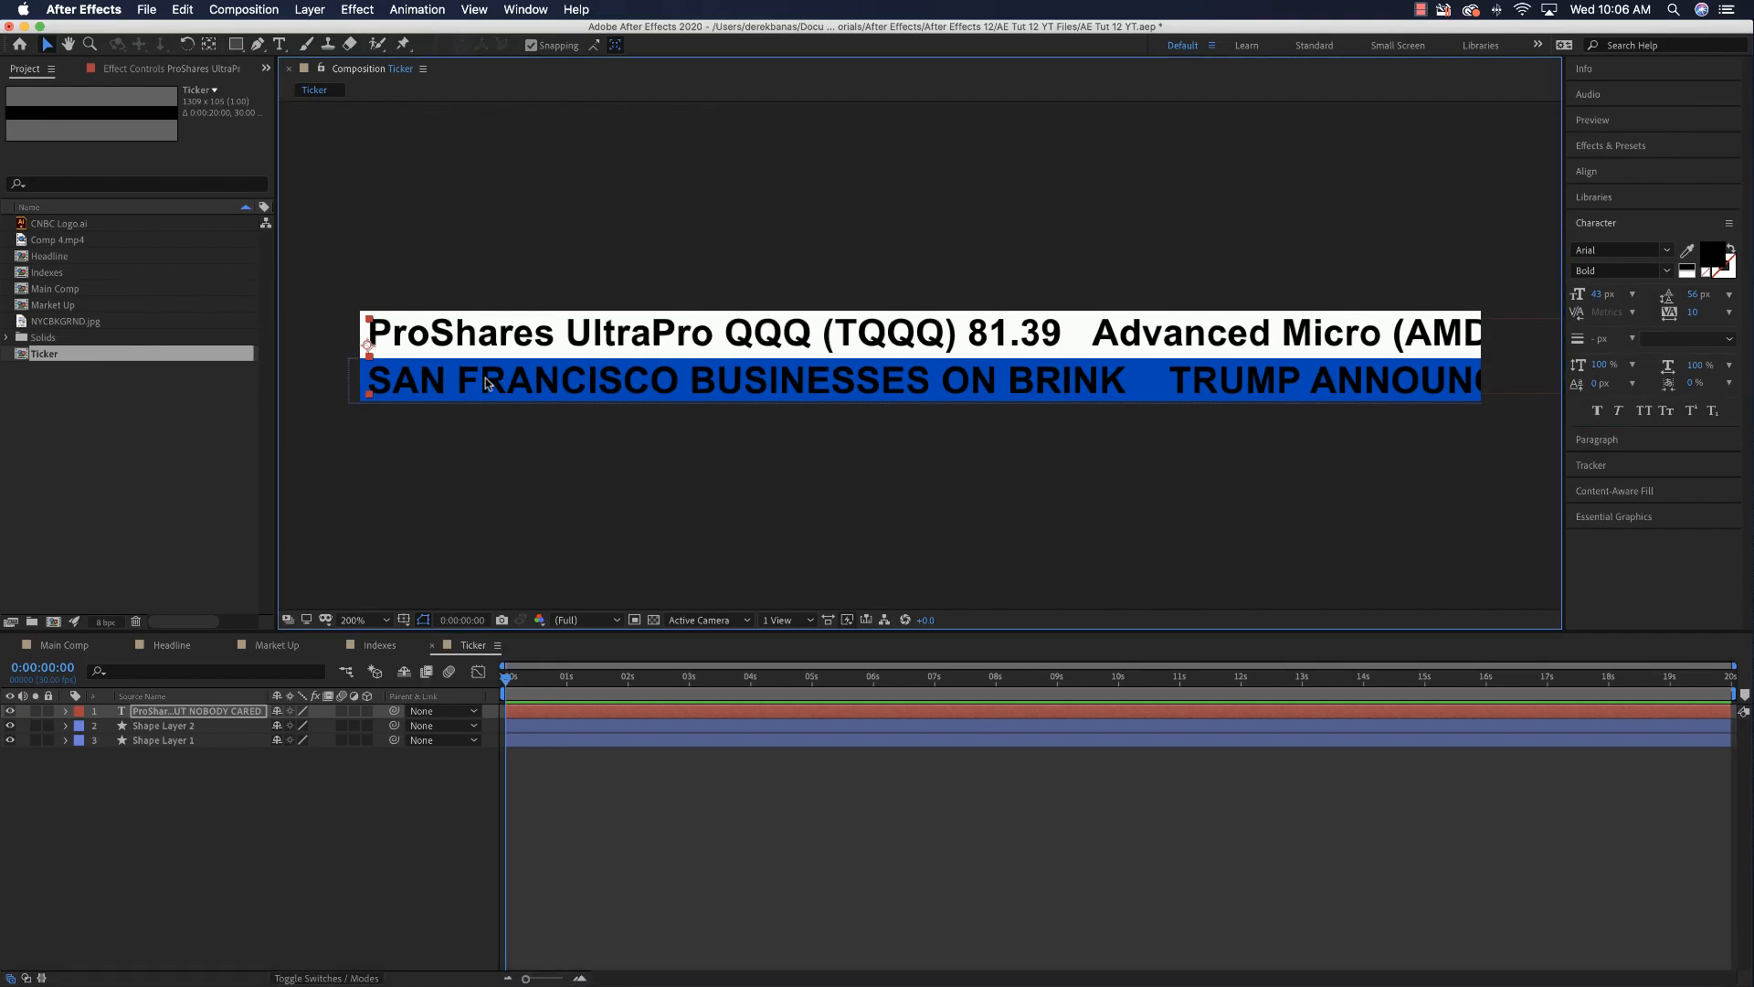
{"action": "key", "text": "super+t"}
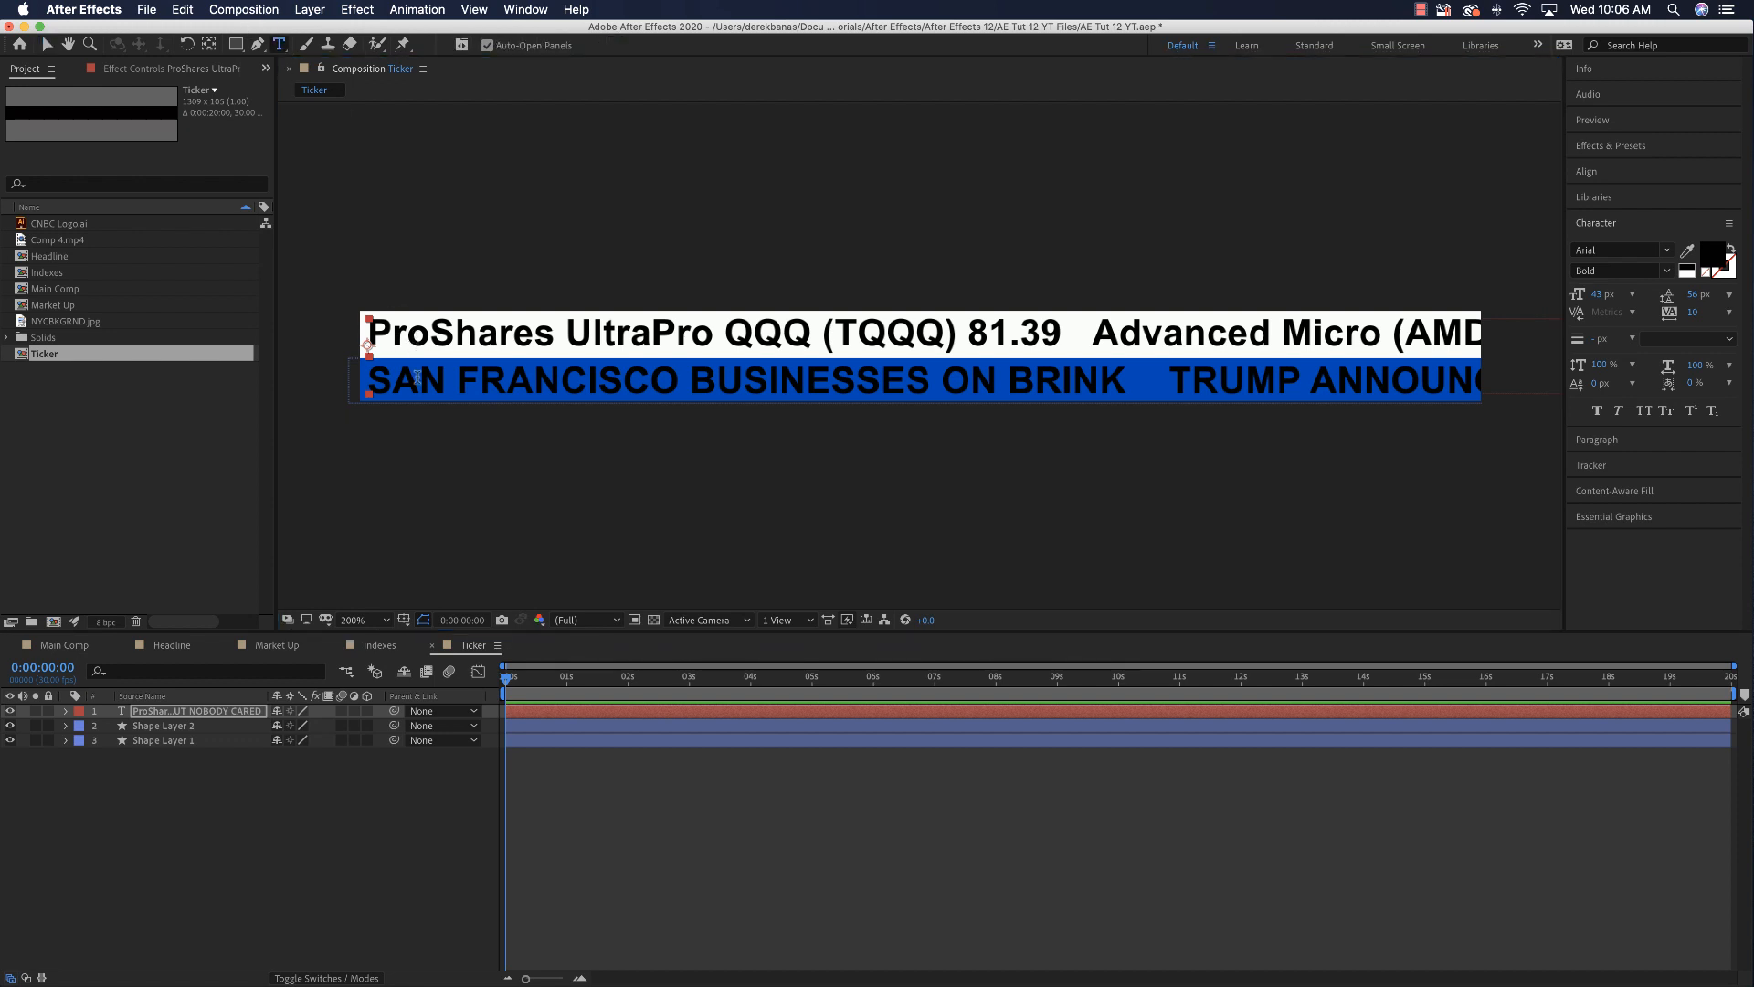
{"action": "triple_click", "coordinate": [411, 376]}
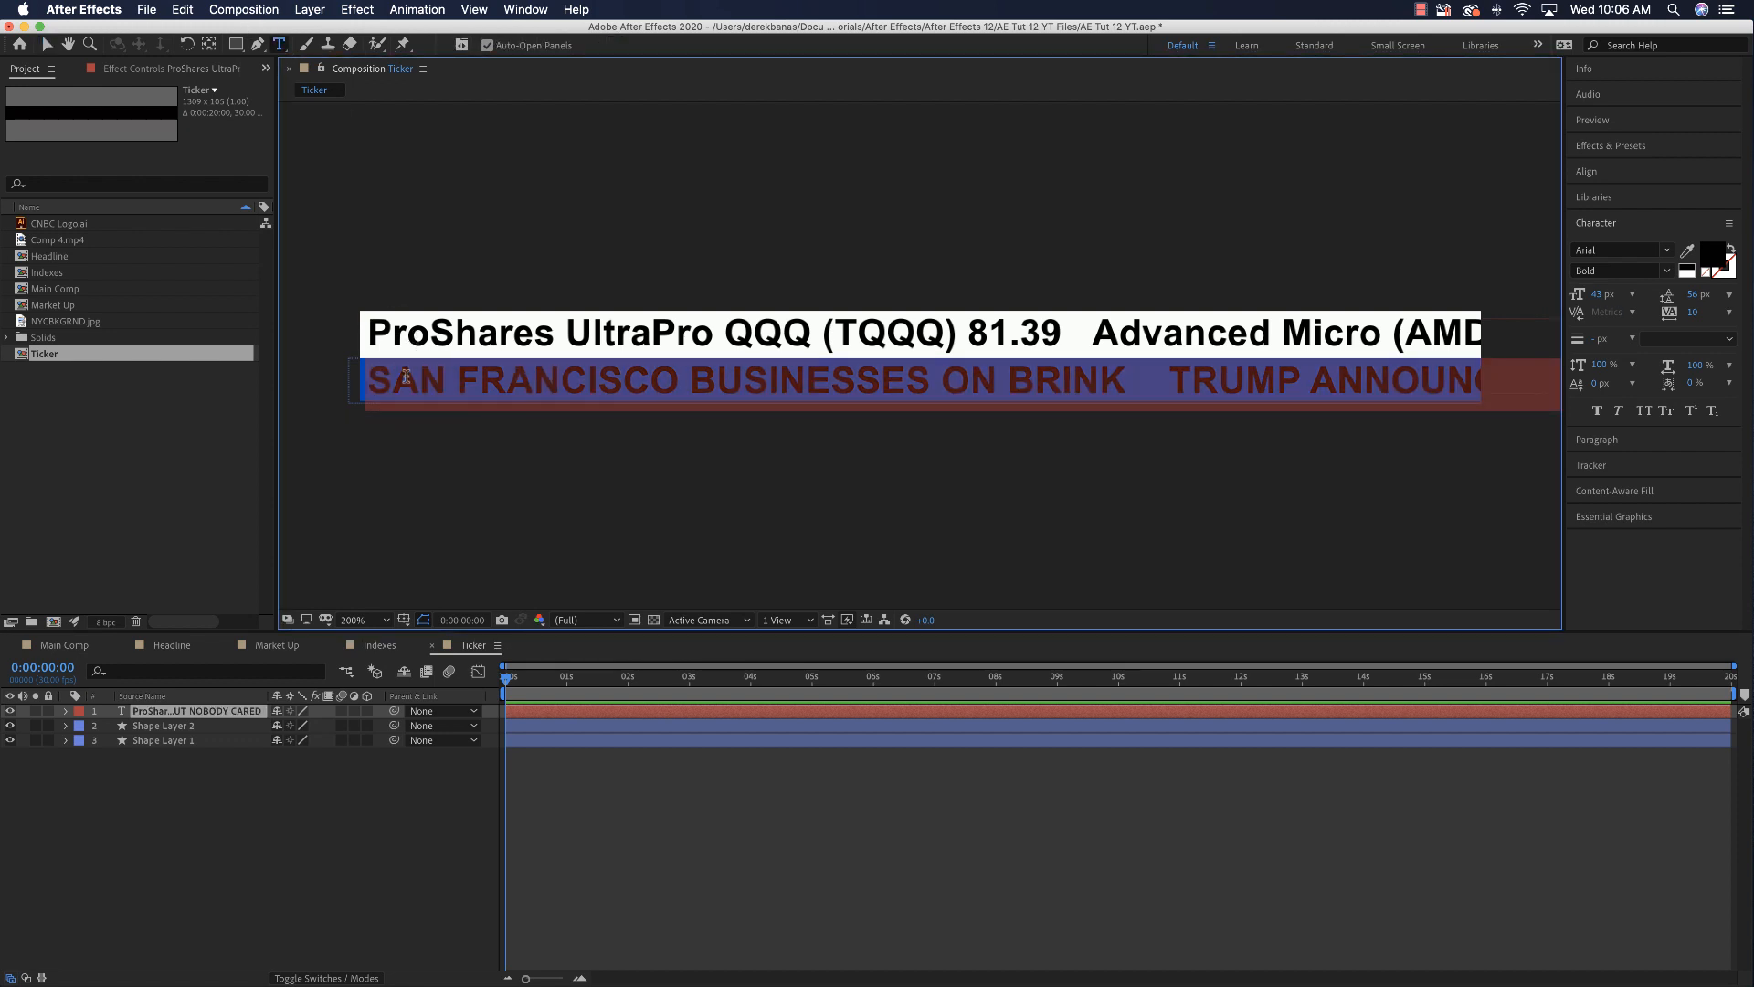
{"action": "left_click", "coordinate": [1714, 259]}
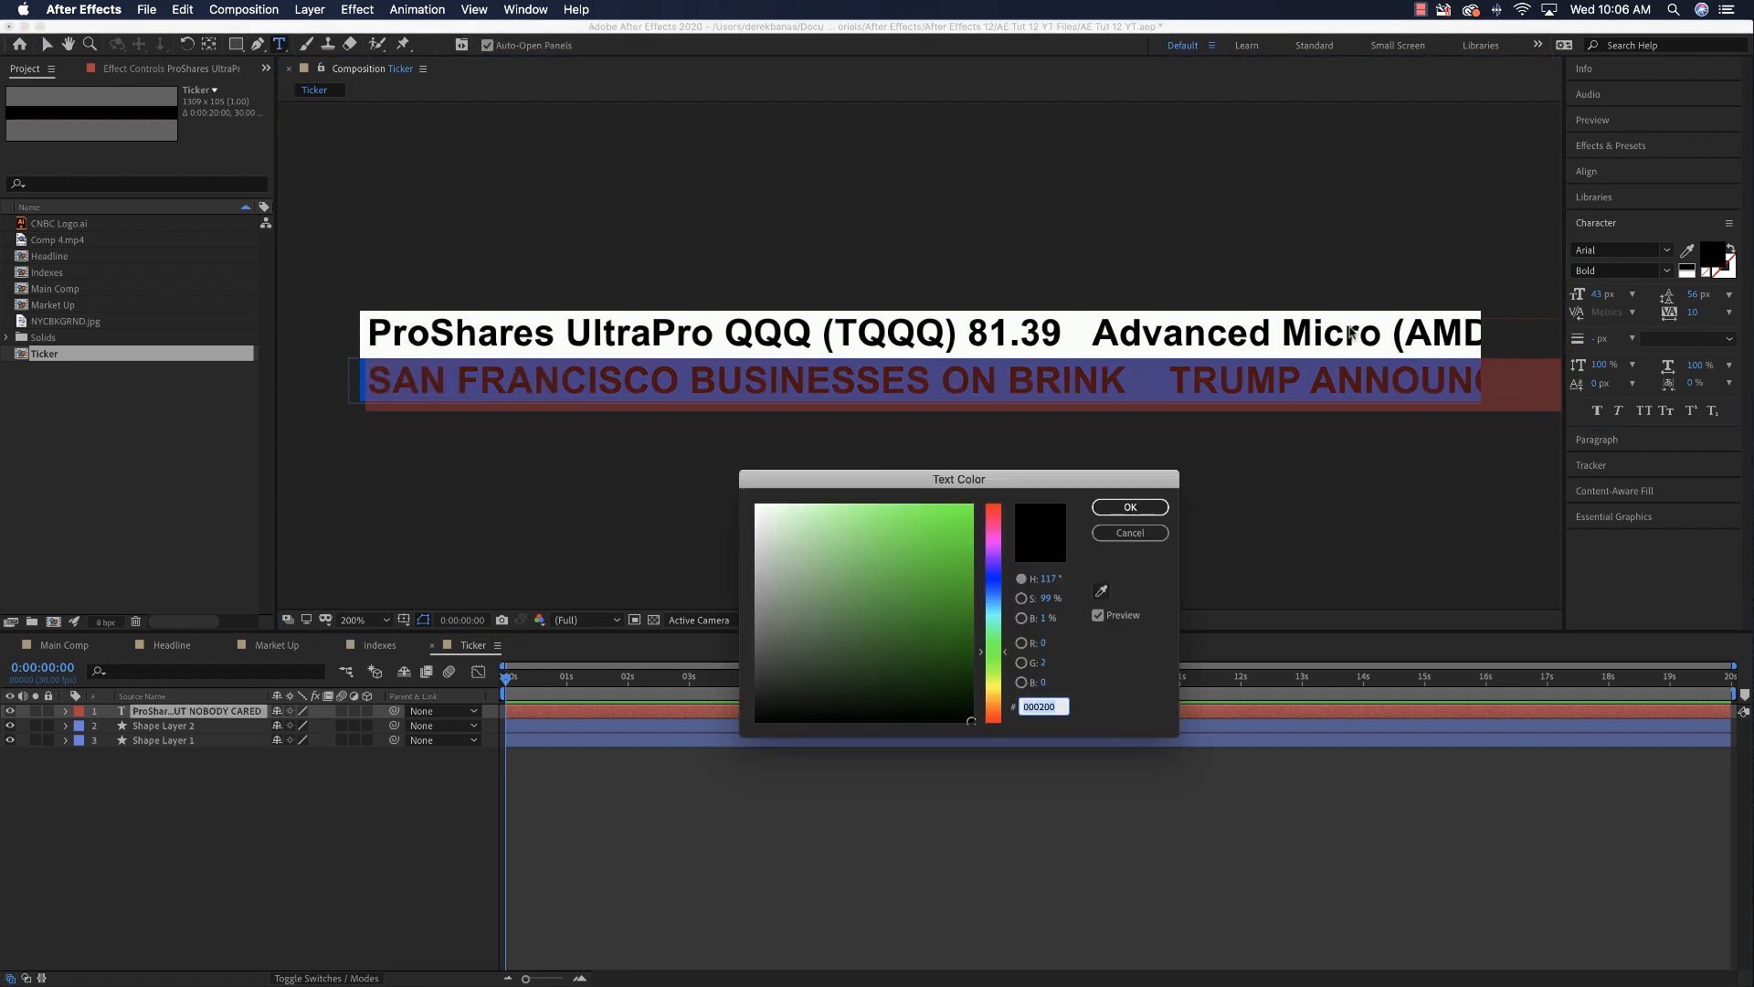
{"action": "left_click", "coordinate": [757, 507]}
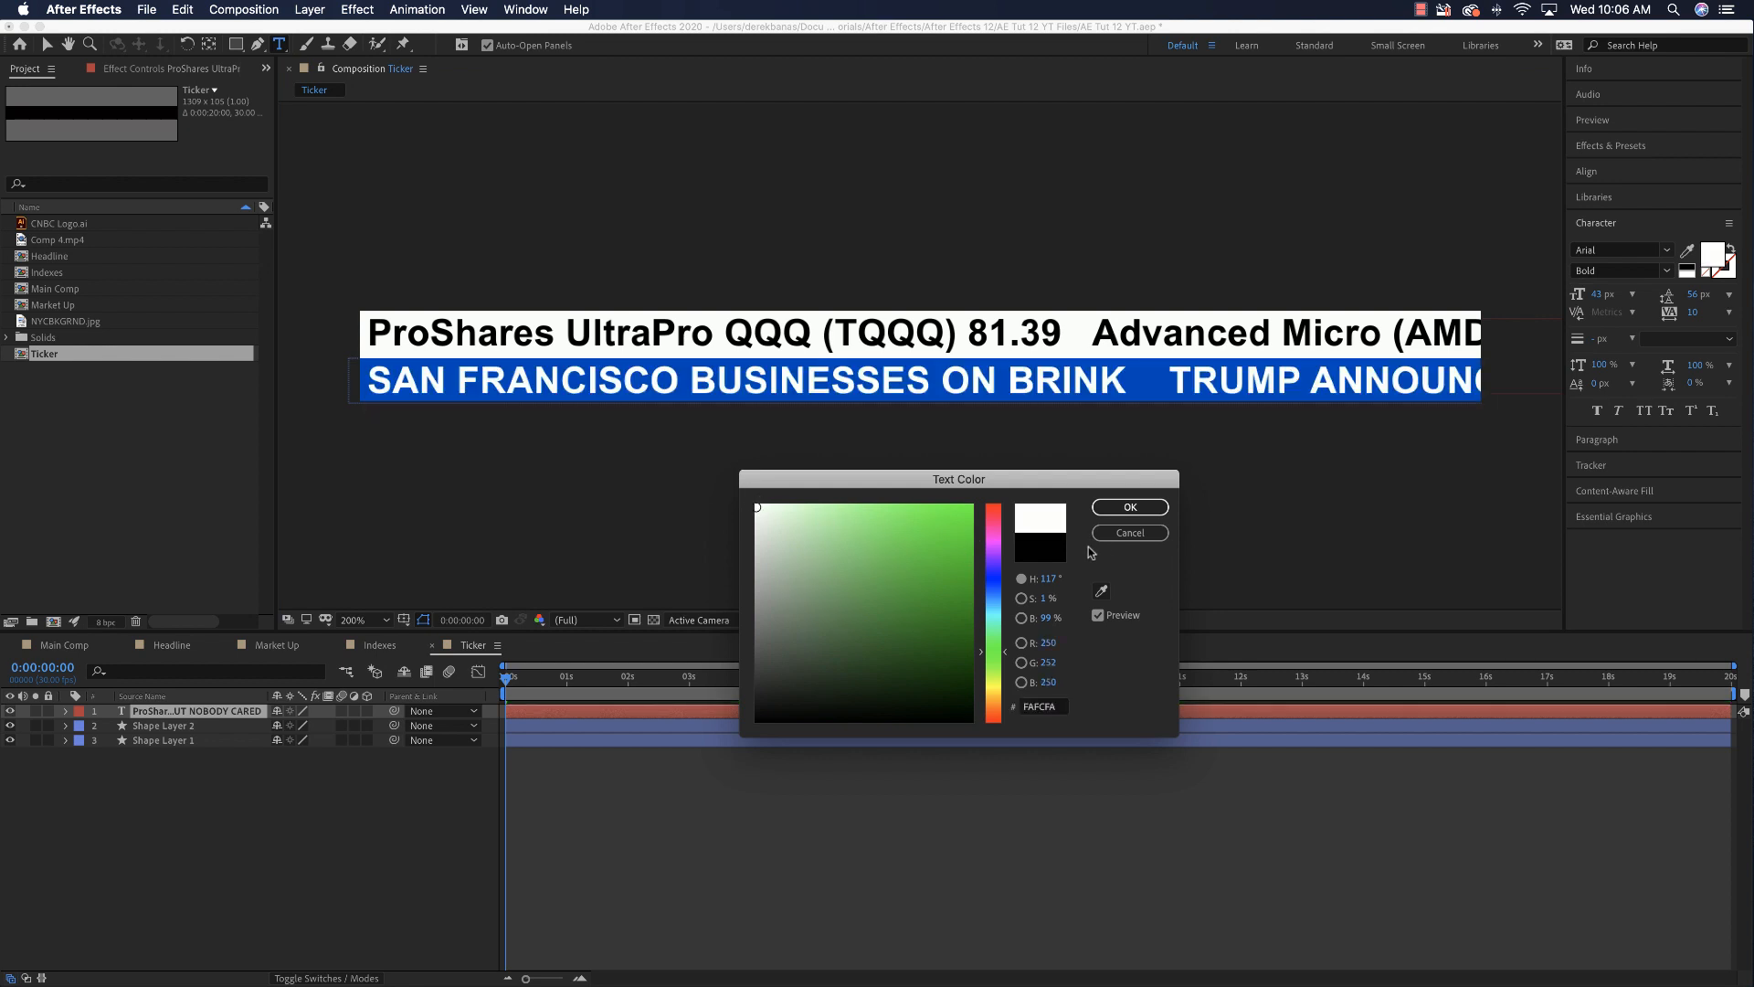
{"action": "left_click", "coordinate": [1129, 507]}
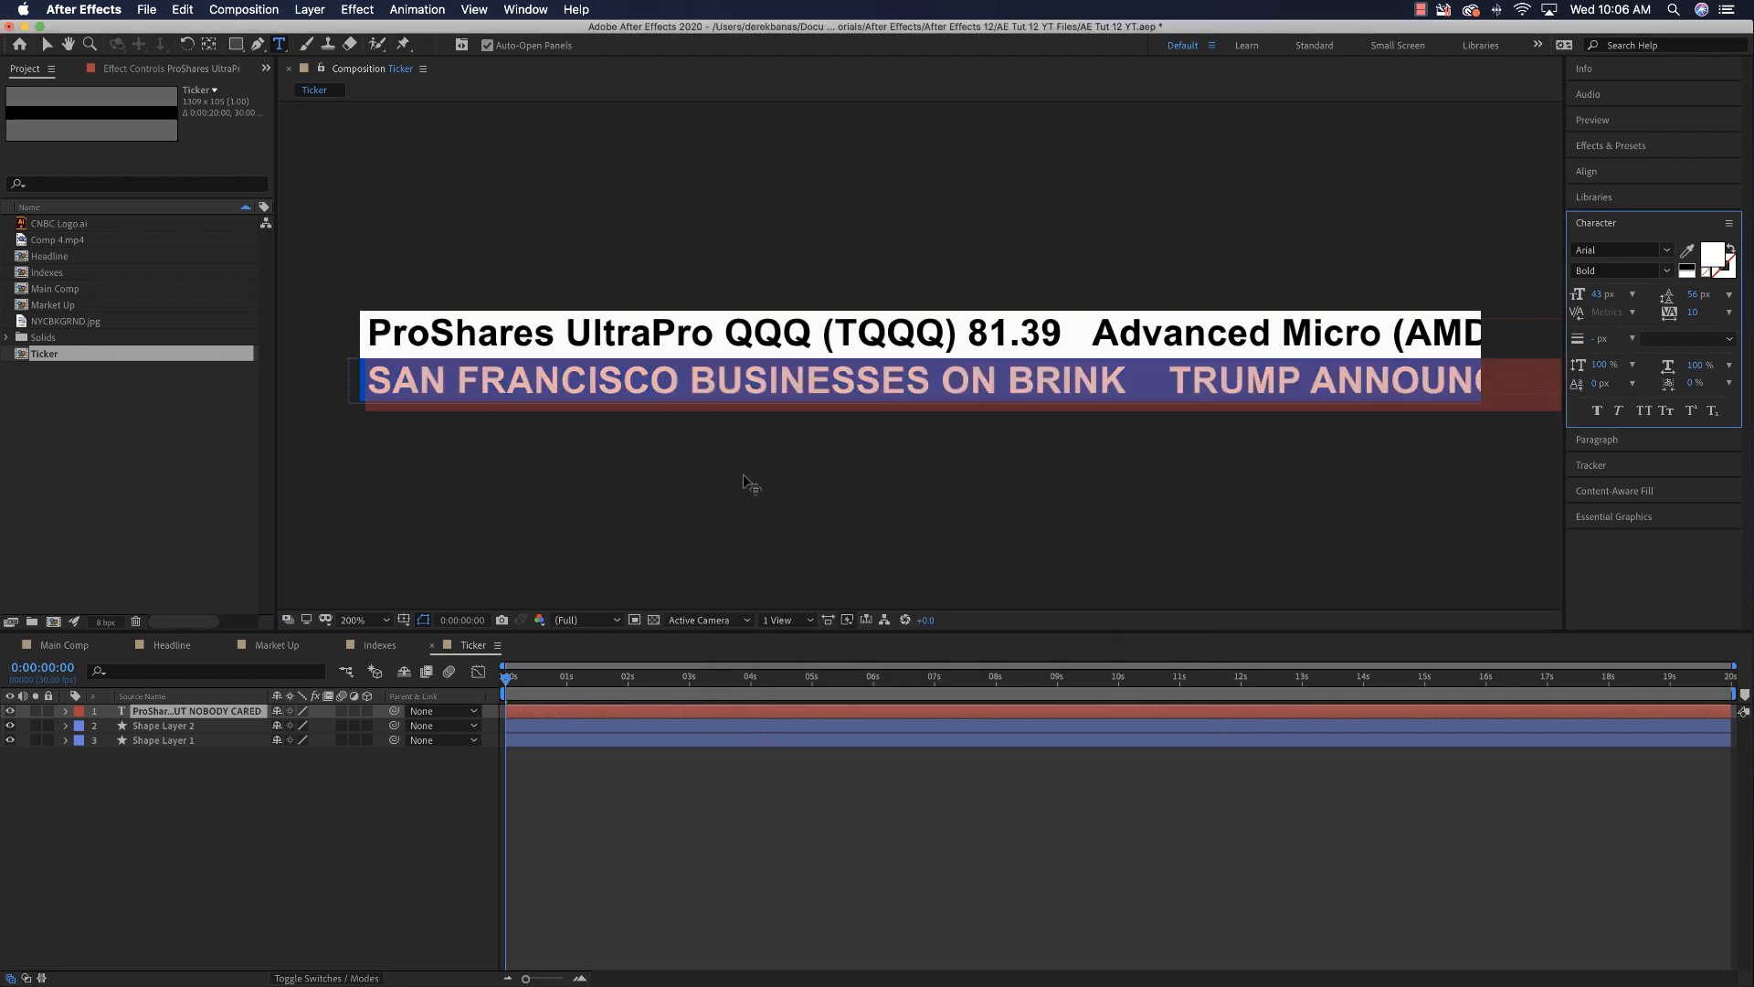
Step: Recolor only the stock name ProShares UltraPro QQQ (TQQQ) to gold B6921C
{"action": "left_click", "coordinate": [518, 329]}
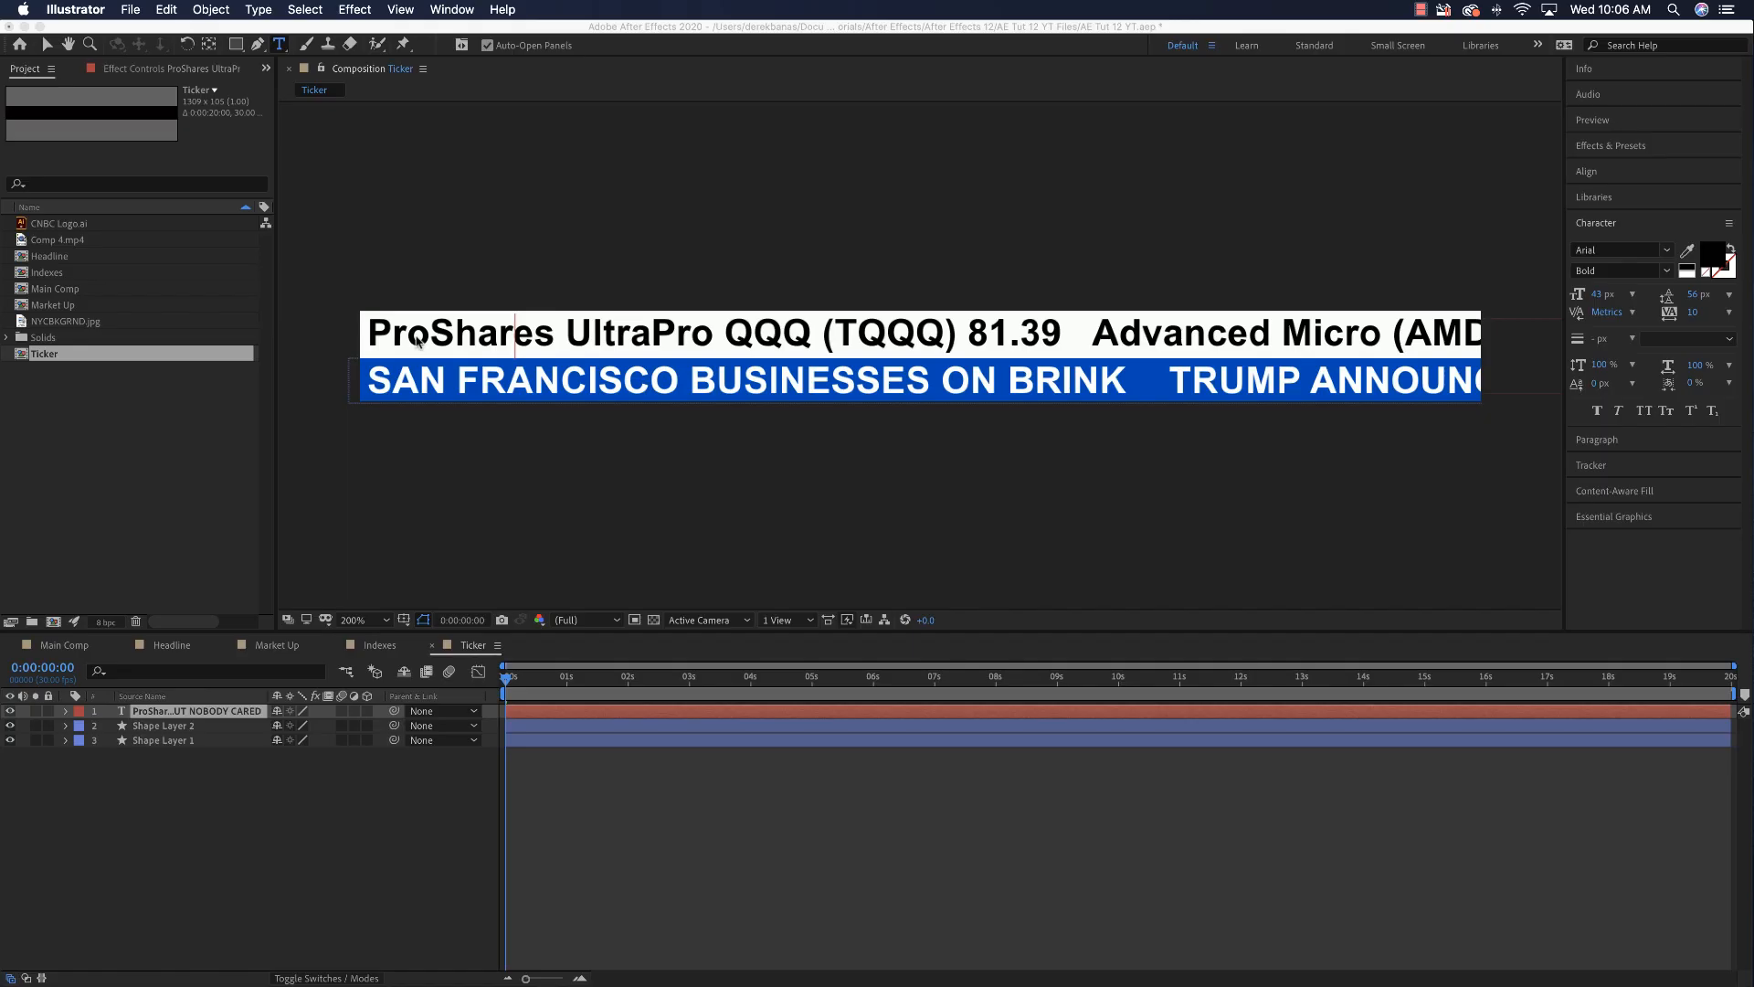
{"action": "left_click", "coordinate": [413, 338]}
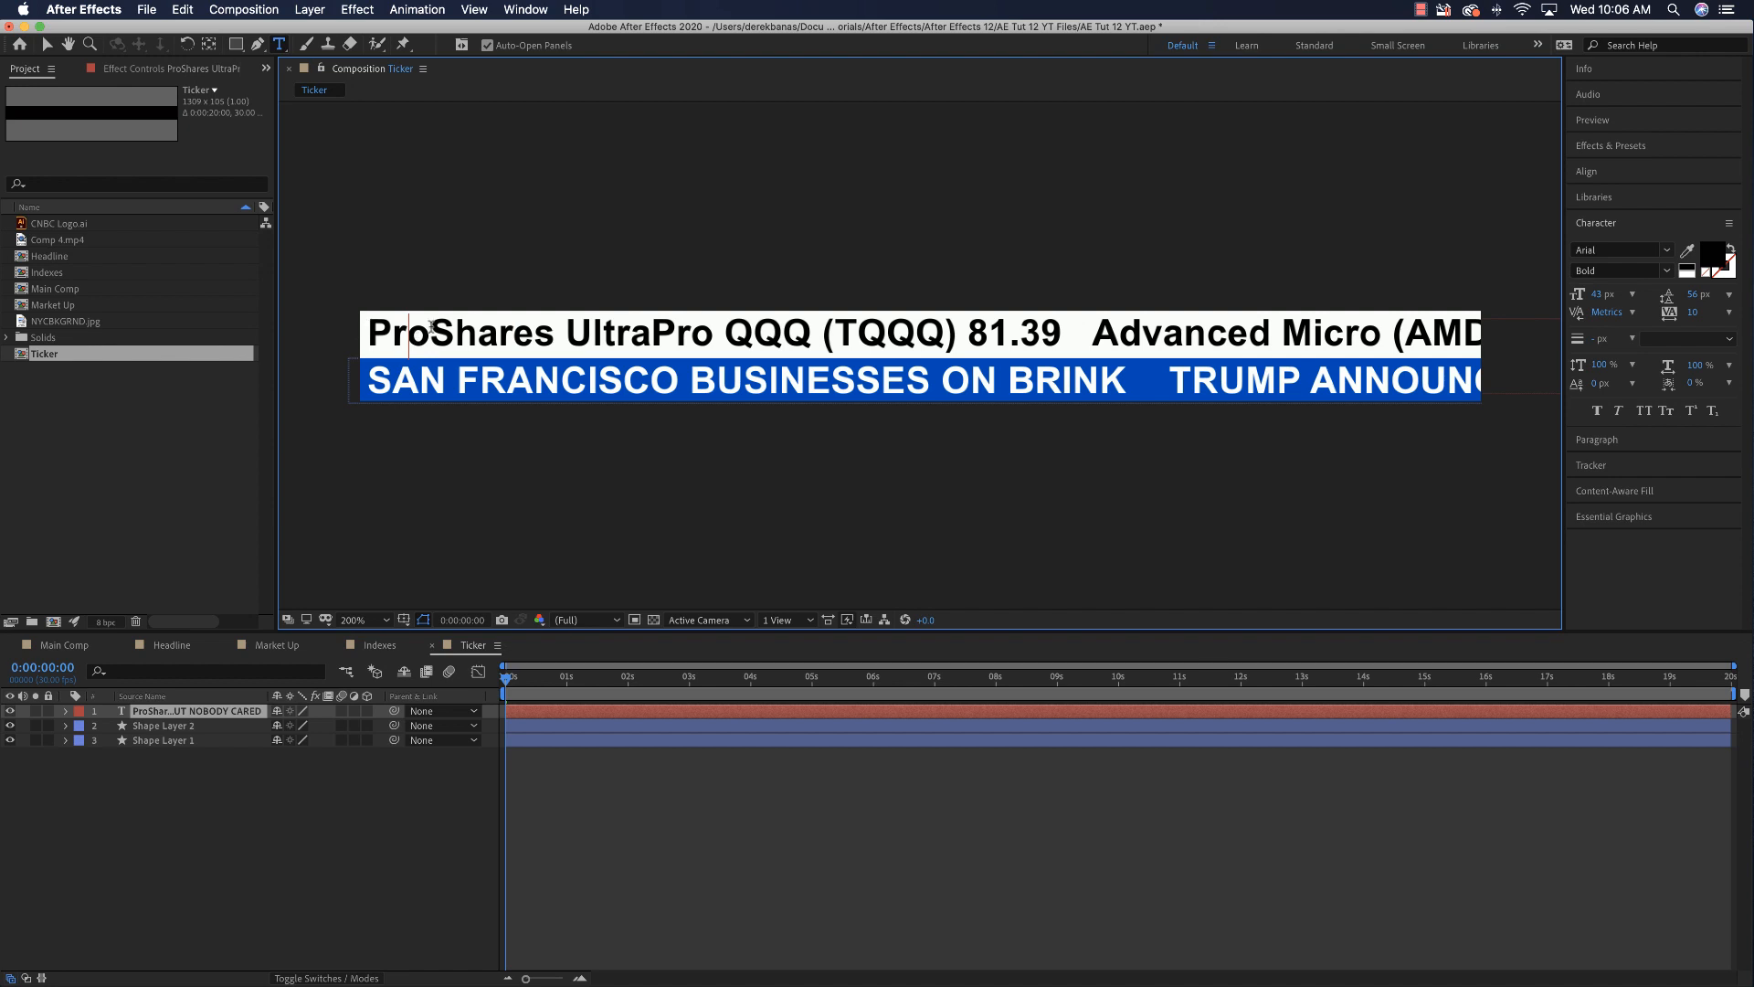
{"action": "left_click_drag", "start_coordinate": [368, 333], "coordinate": [952, 326]}
{"action": "left_click", "coordinate": [1710, 257]}
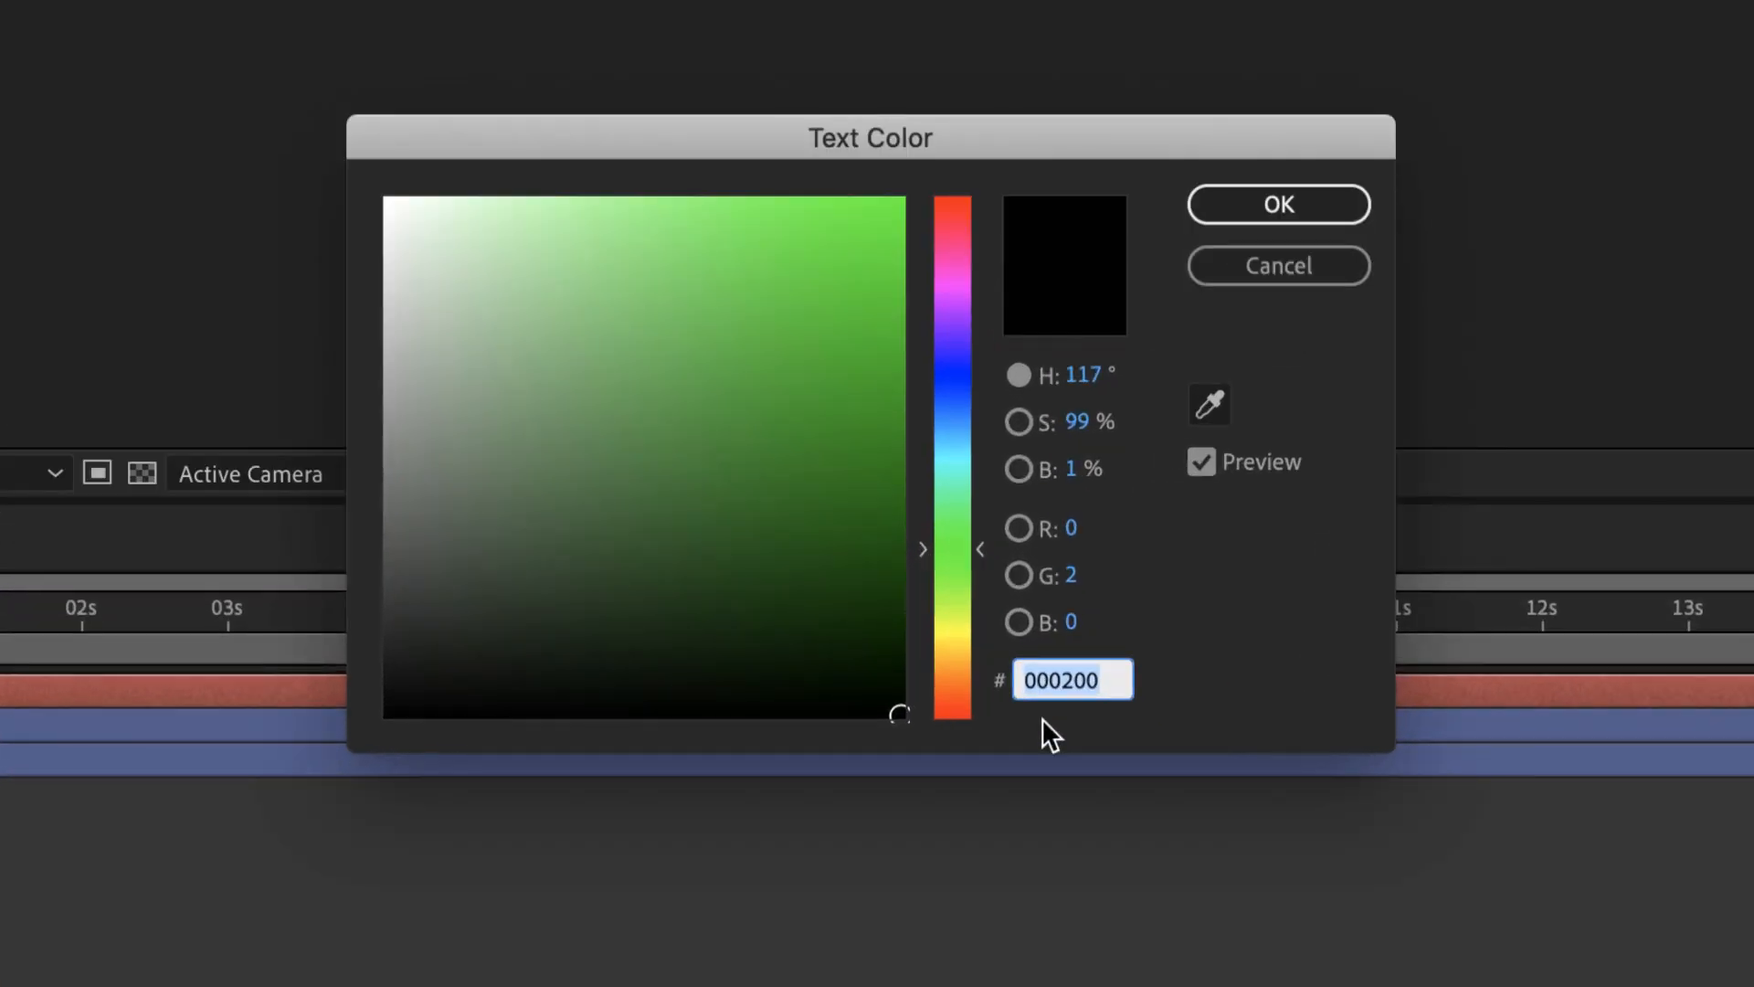
{"action": "type", "text": "B6"}
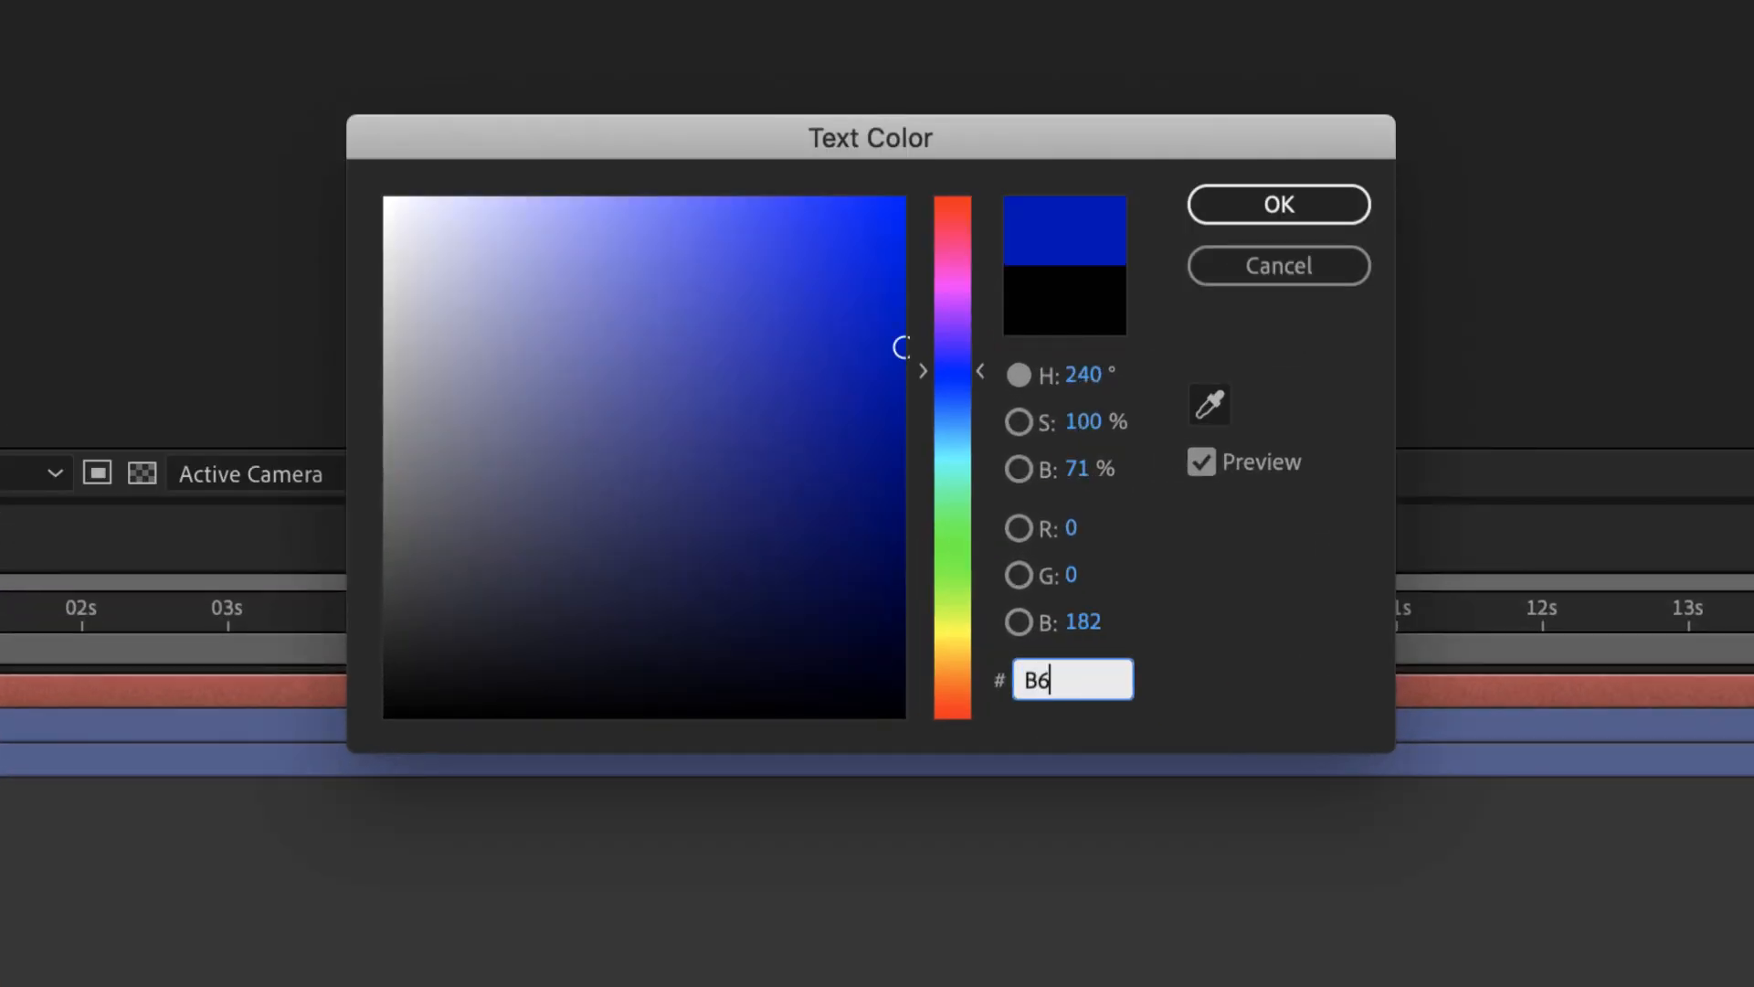
{"action": "type", "text": "92"}
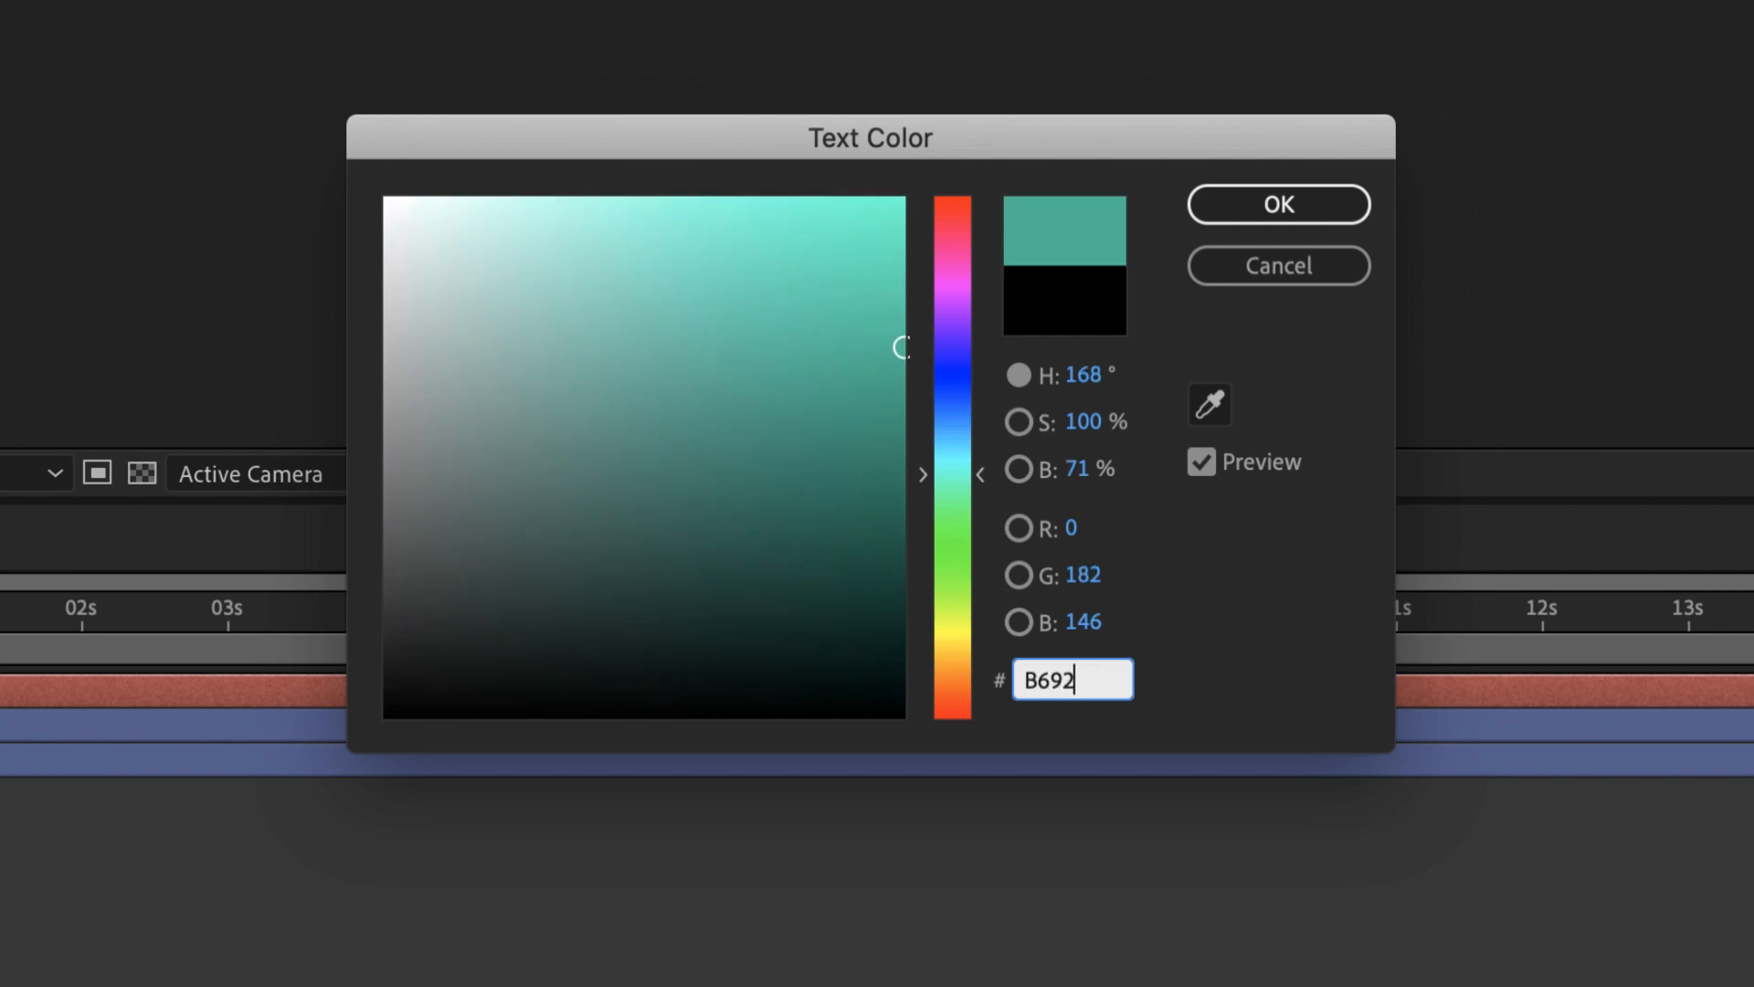
{"action": "type", "text": "1C"}
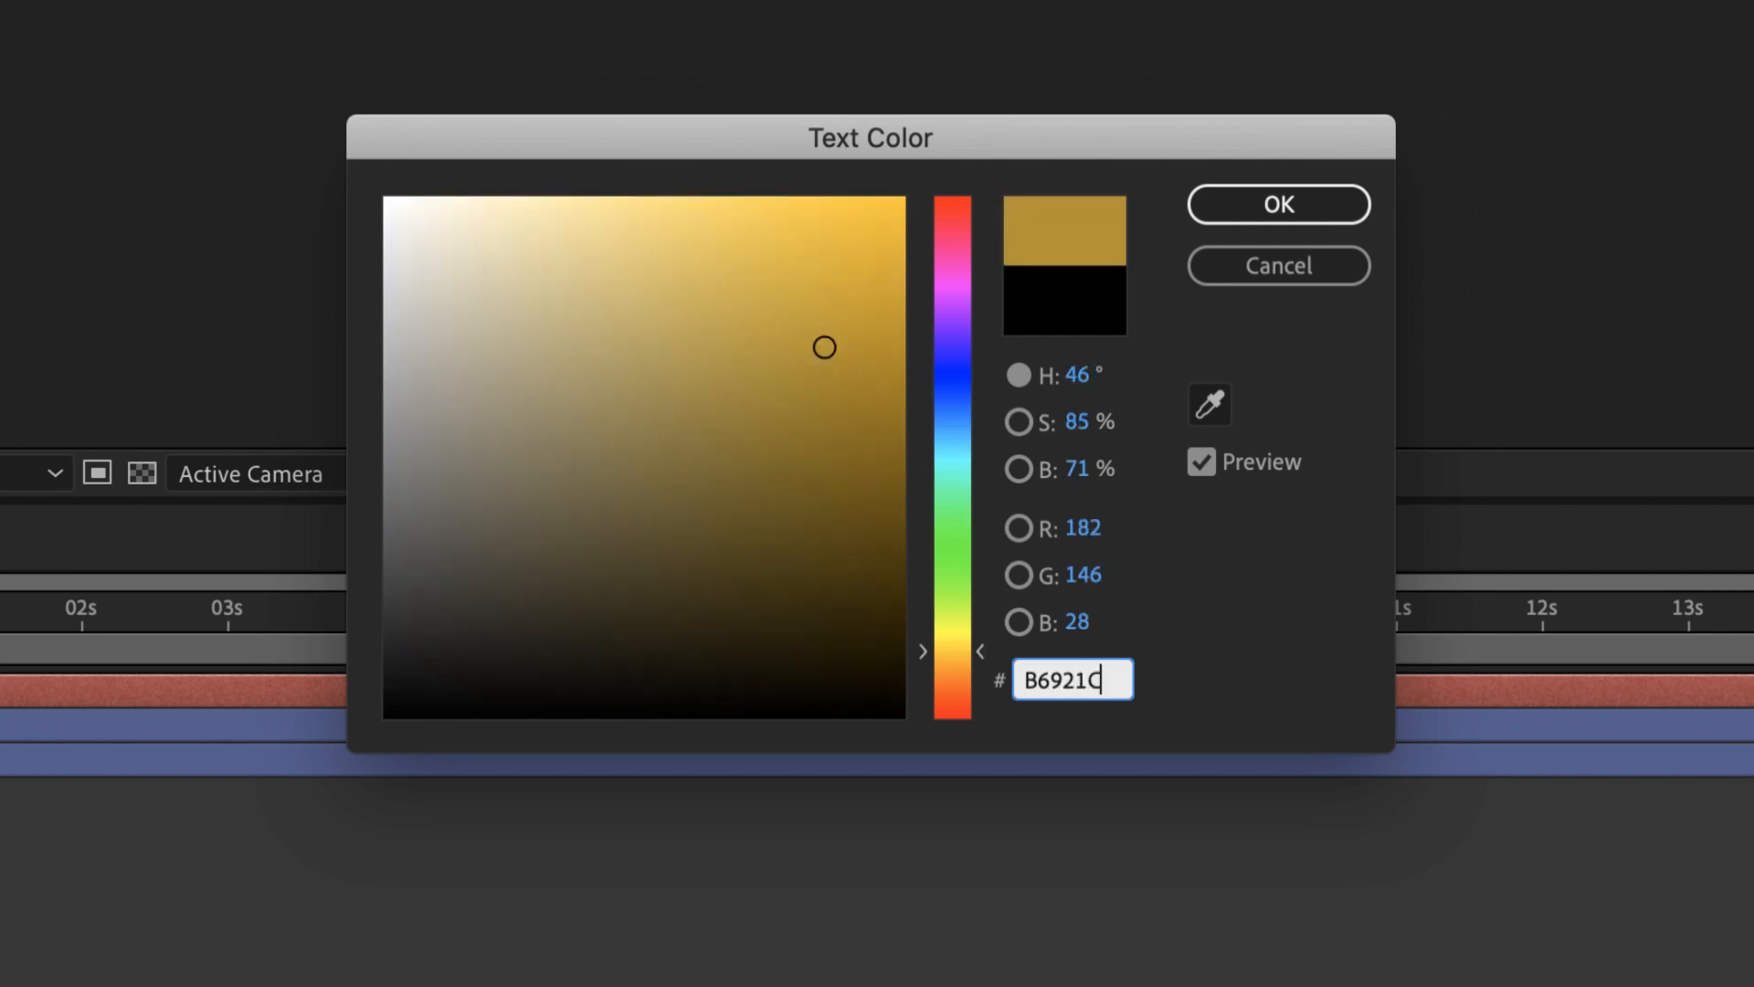
{"action": "left_click", "coordinate": [1277, 206]}
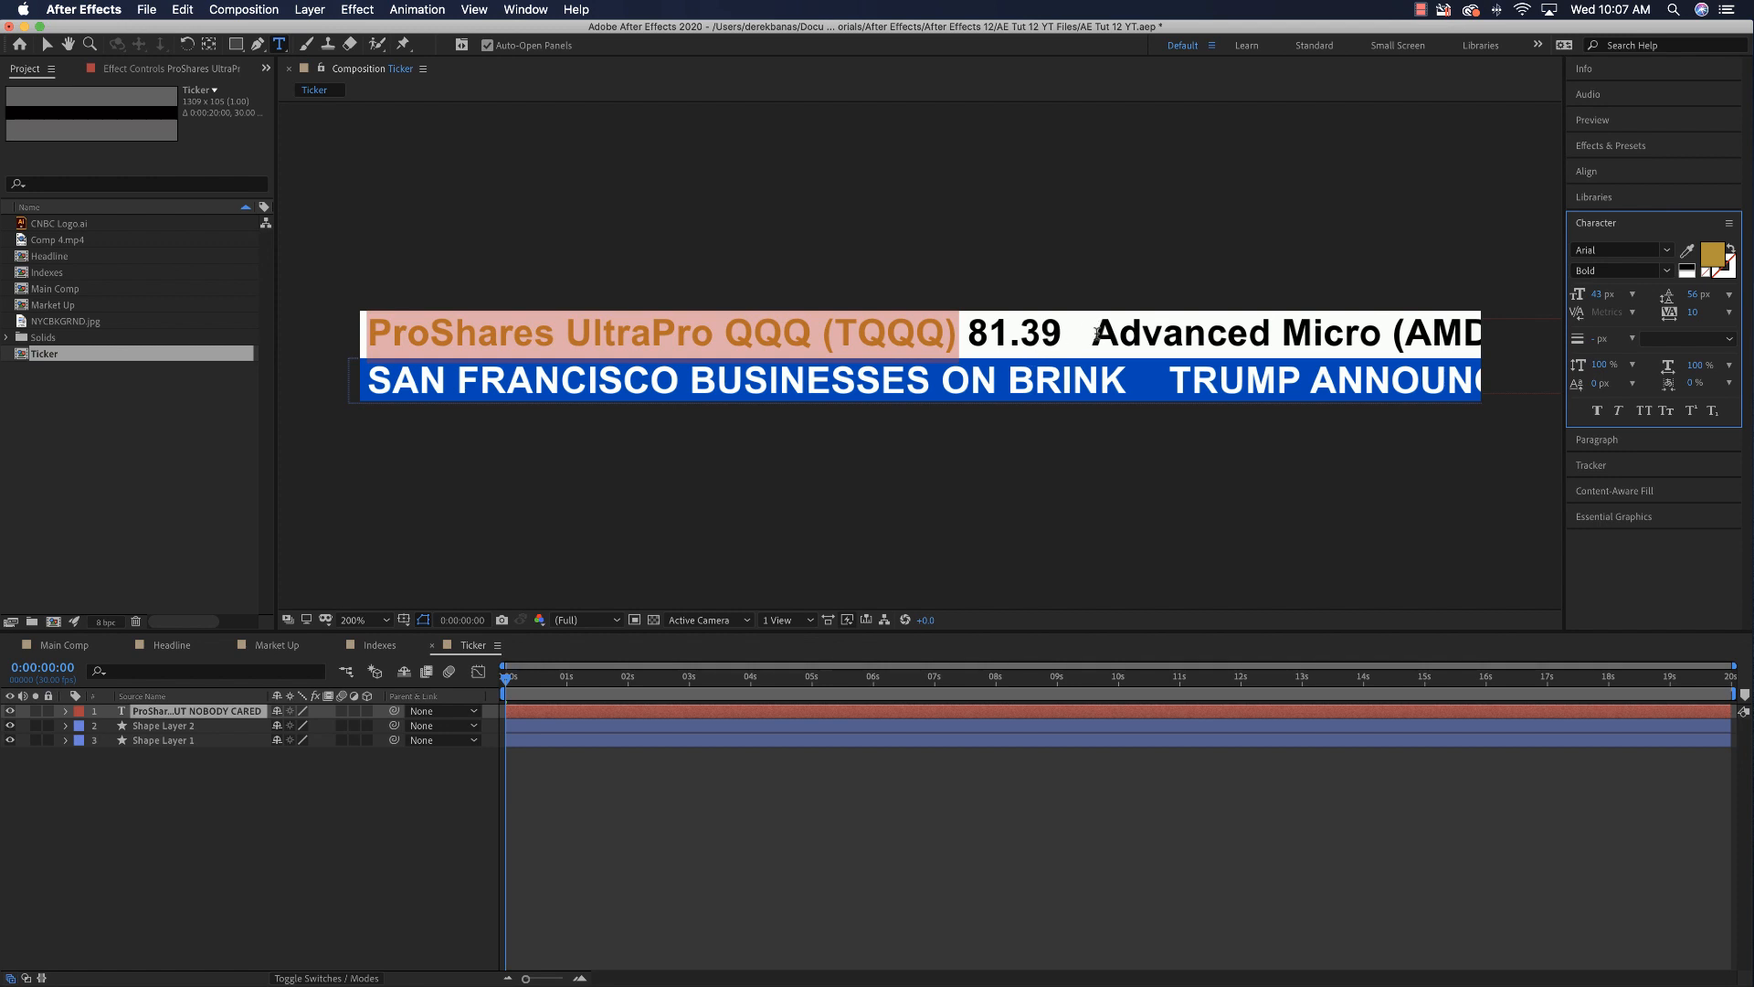
Step: Shift the ticker text layer to the left until the whole Advanced Micro (AMD) entry lies within the composition
{"action": "left_click", "coordinate": [44, 44]}
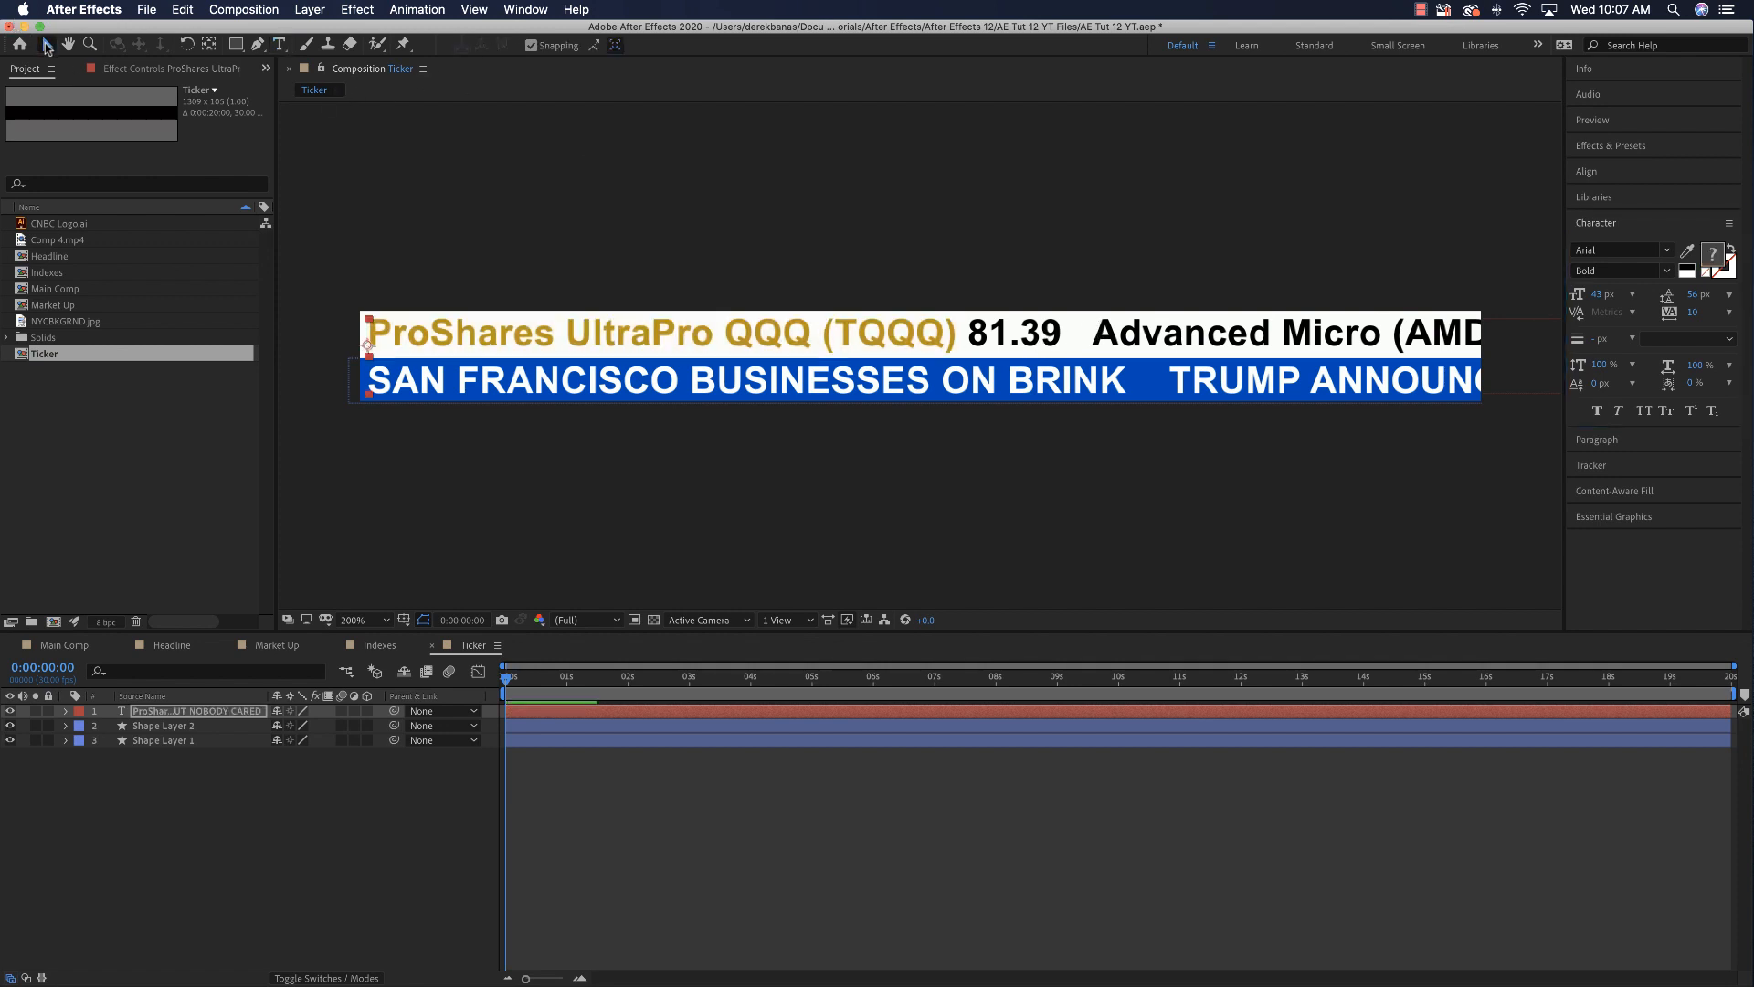
{"action": "left_click", "coordinate": [1188, 349]}
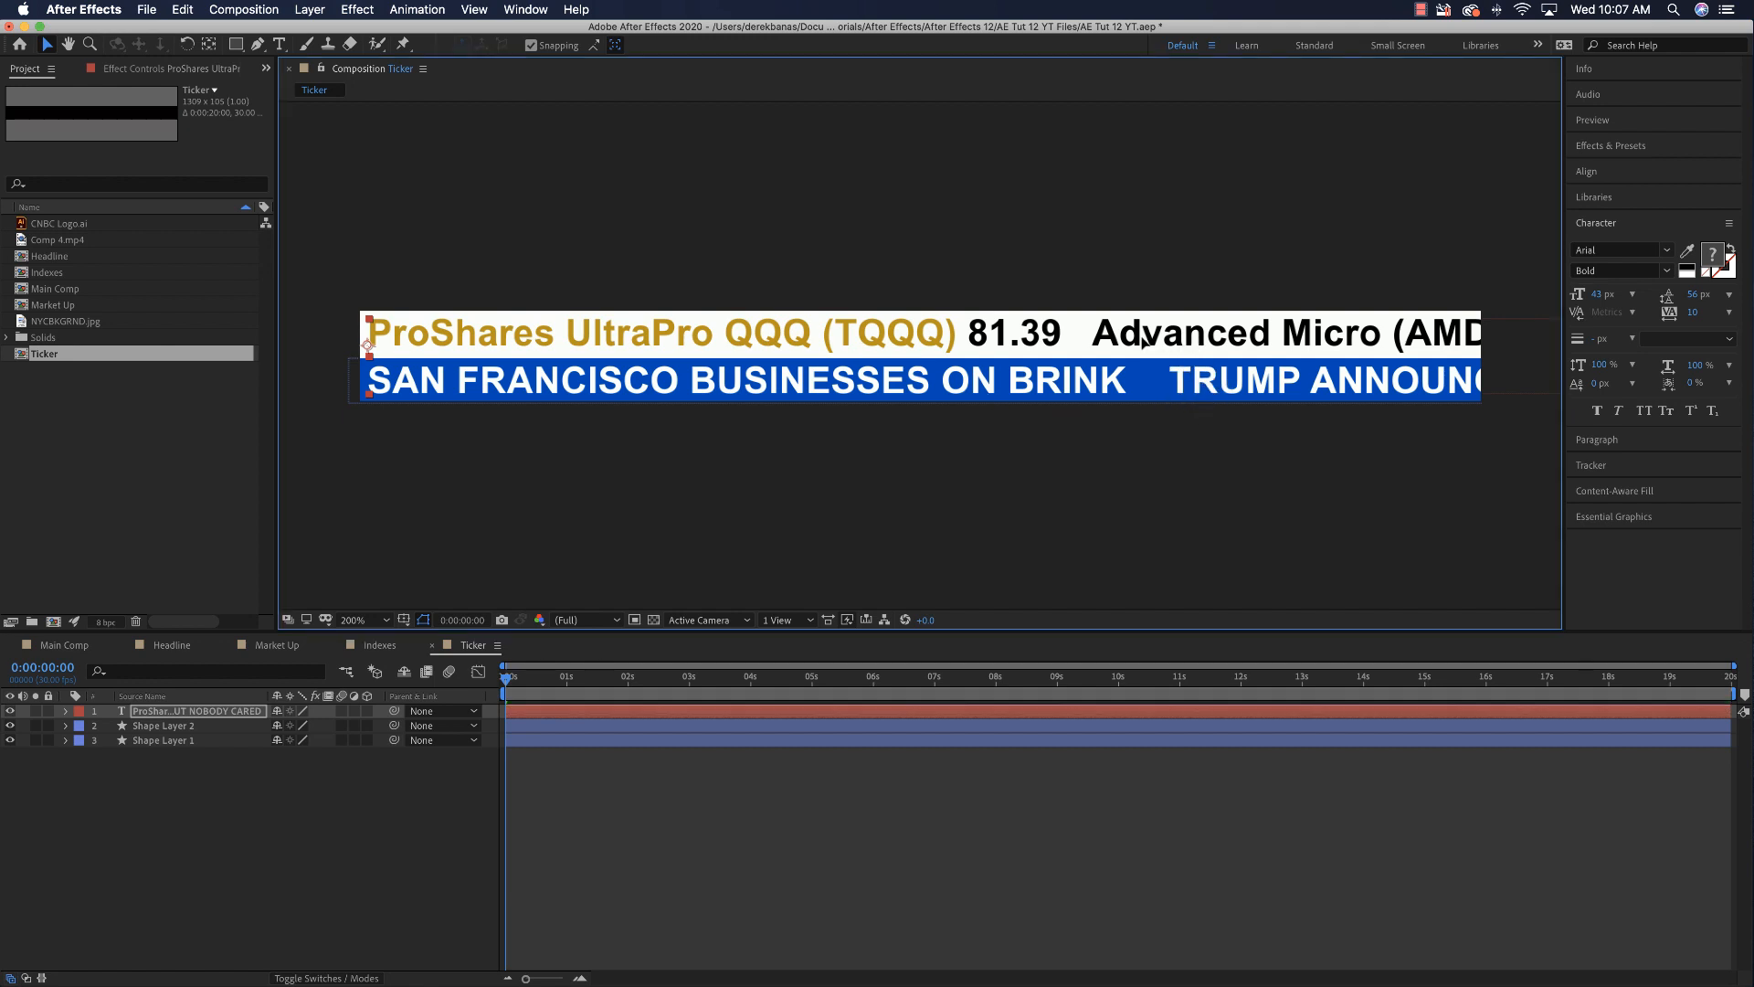
{"action": "key", "text": "shift+Left"}
{"action": "key", "text": "shift+Left"}
{"action": "key", "text": "shift+Left"}
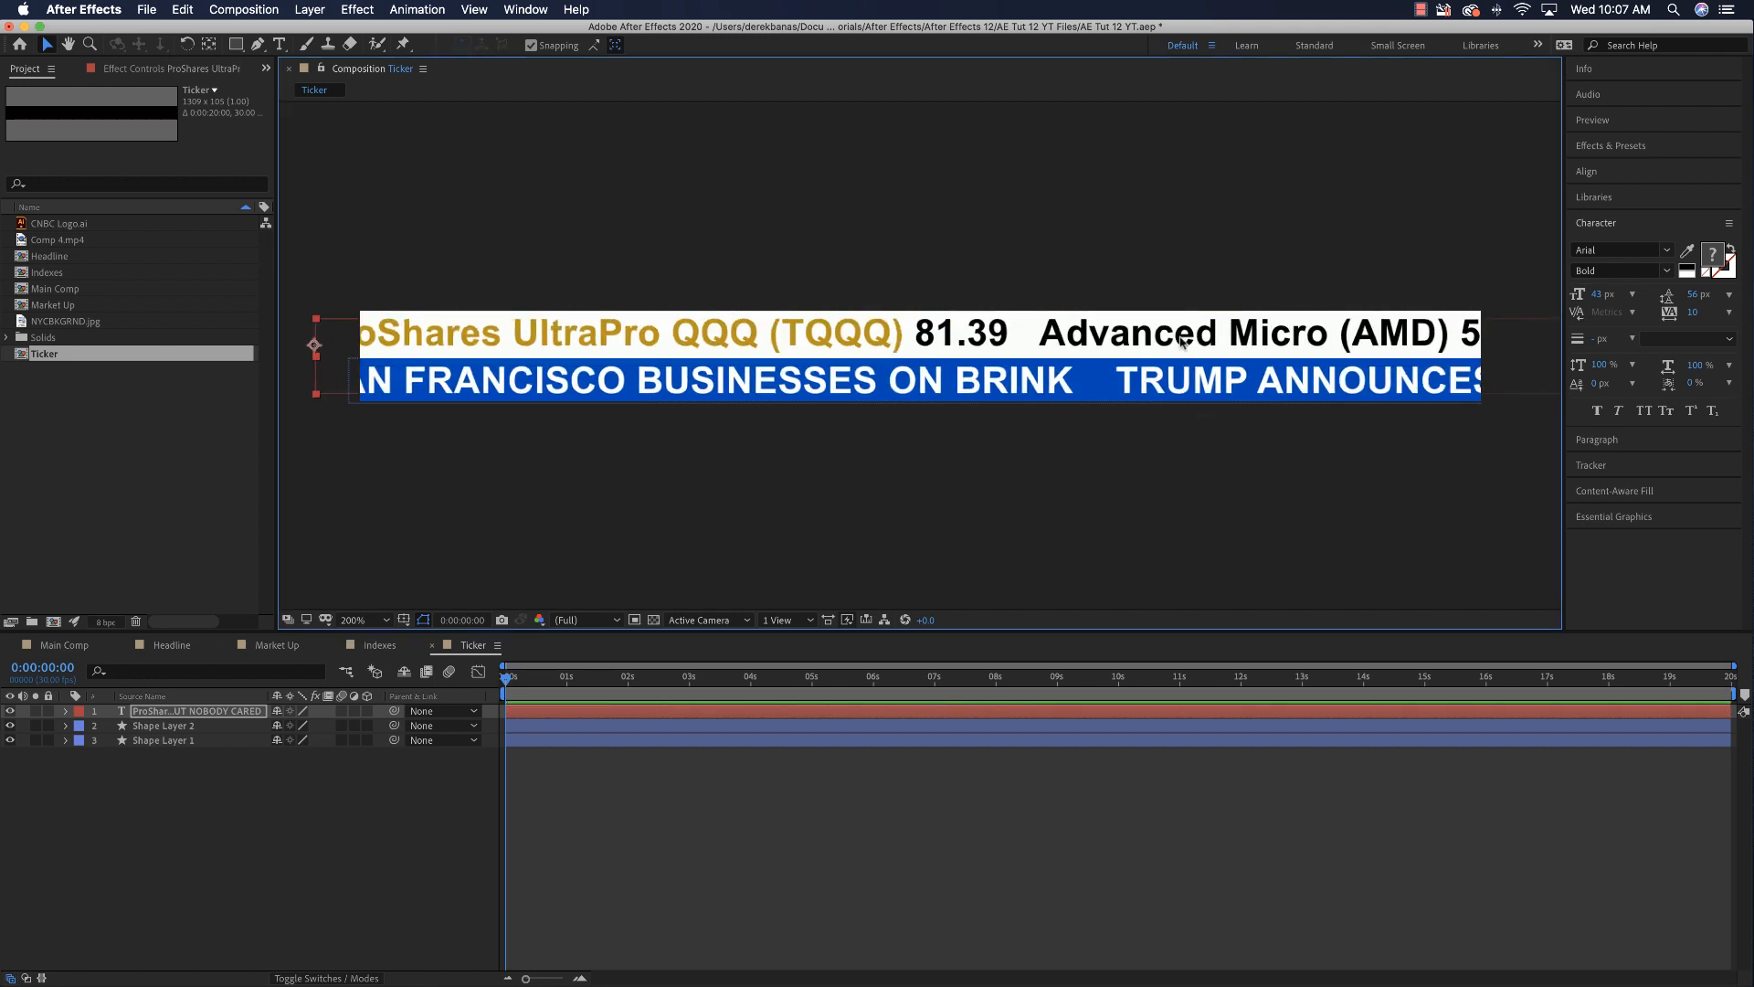
{"action": "key", "text": "shift+Left"}
{"action": "key", "text": "shift+Left"}
{"action": "key", "text": "shift+Left"}
{"action": "key", "text": "shift+Left"}
{"action": "key", "text": "shift+Left"}
{"action": "key", "text": "shift+Left"}
{"action": "key", "text": "shift+Left"}
{"action": "key", "text": "shift+Left"}
{"action": "key", "text": "shift+Left"}
{"action": "key", "text": "shift+Left"}
{"action": "key", "text": "shift+Left"}
{"action": "key", "text": "shift+Left"}
{"action": "key", "text": "shift+Left"}
{"action": "key", "text": "shift+Left"}
{"action": "key", "text": "shift+Left"}
{"action": "key", "text": "shift+Left"}
{"action": "key", "text": "shift+Left"}
{"action": "key", "text": "shift+Left"}
{"action": "key", "text": "shift+Left"}
{"action": "key", "text": "shift+Left"}
Step: Recolor the stock names Advanced Micro (AMD) and NIO Inc. (NIO) with the gold sampled from the already gold ticker names
{"action": "left_click", "coordinate": [279, 44]}
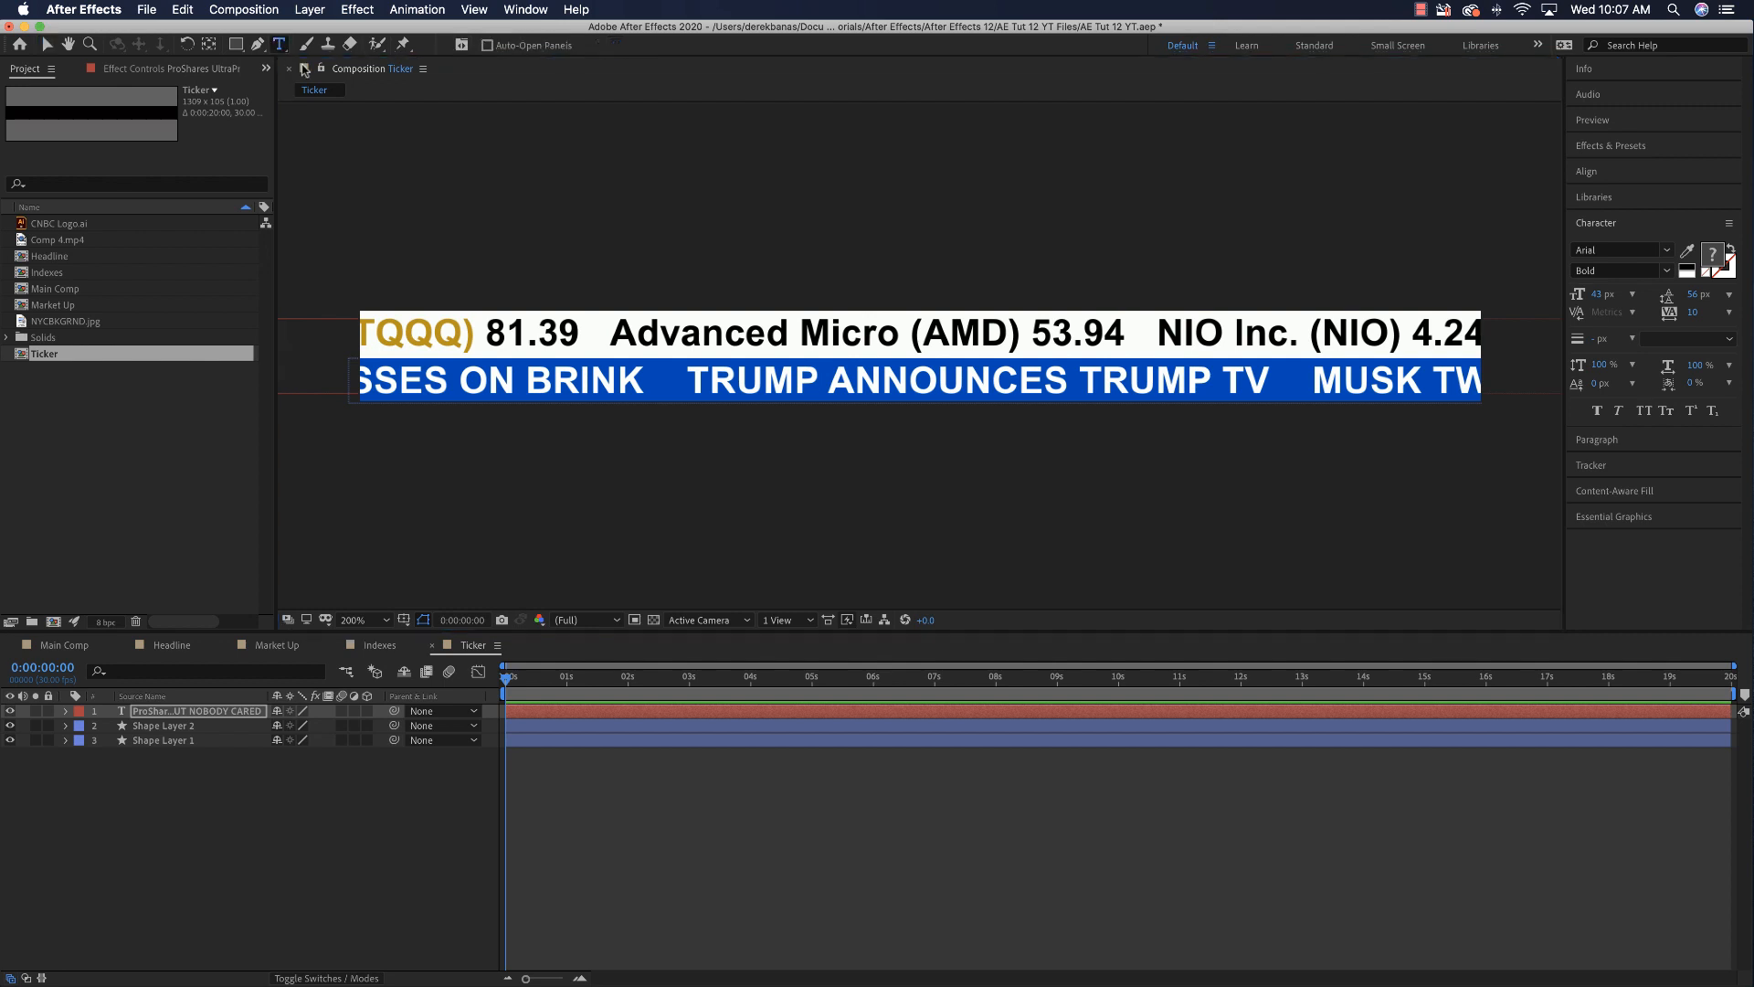
{"action": "left_click_drag", "start_coordinate": [609, 333], "coordinate": [1021, 334]}
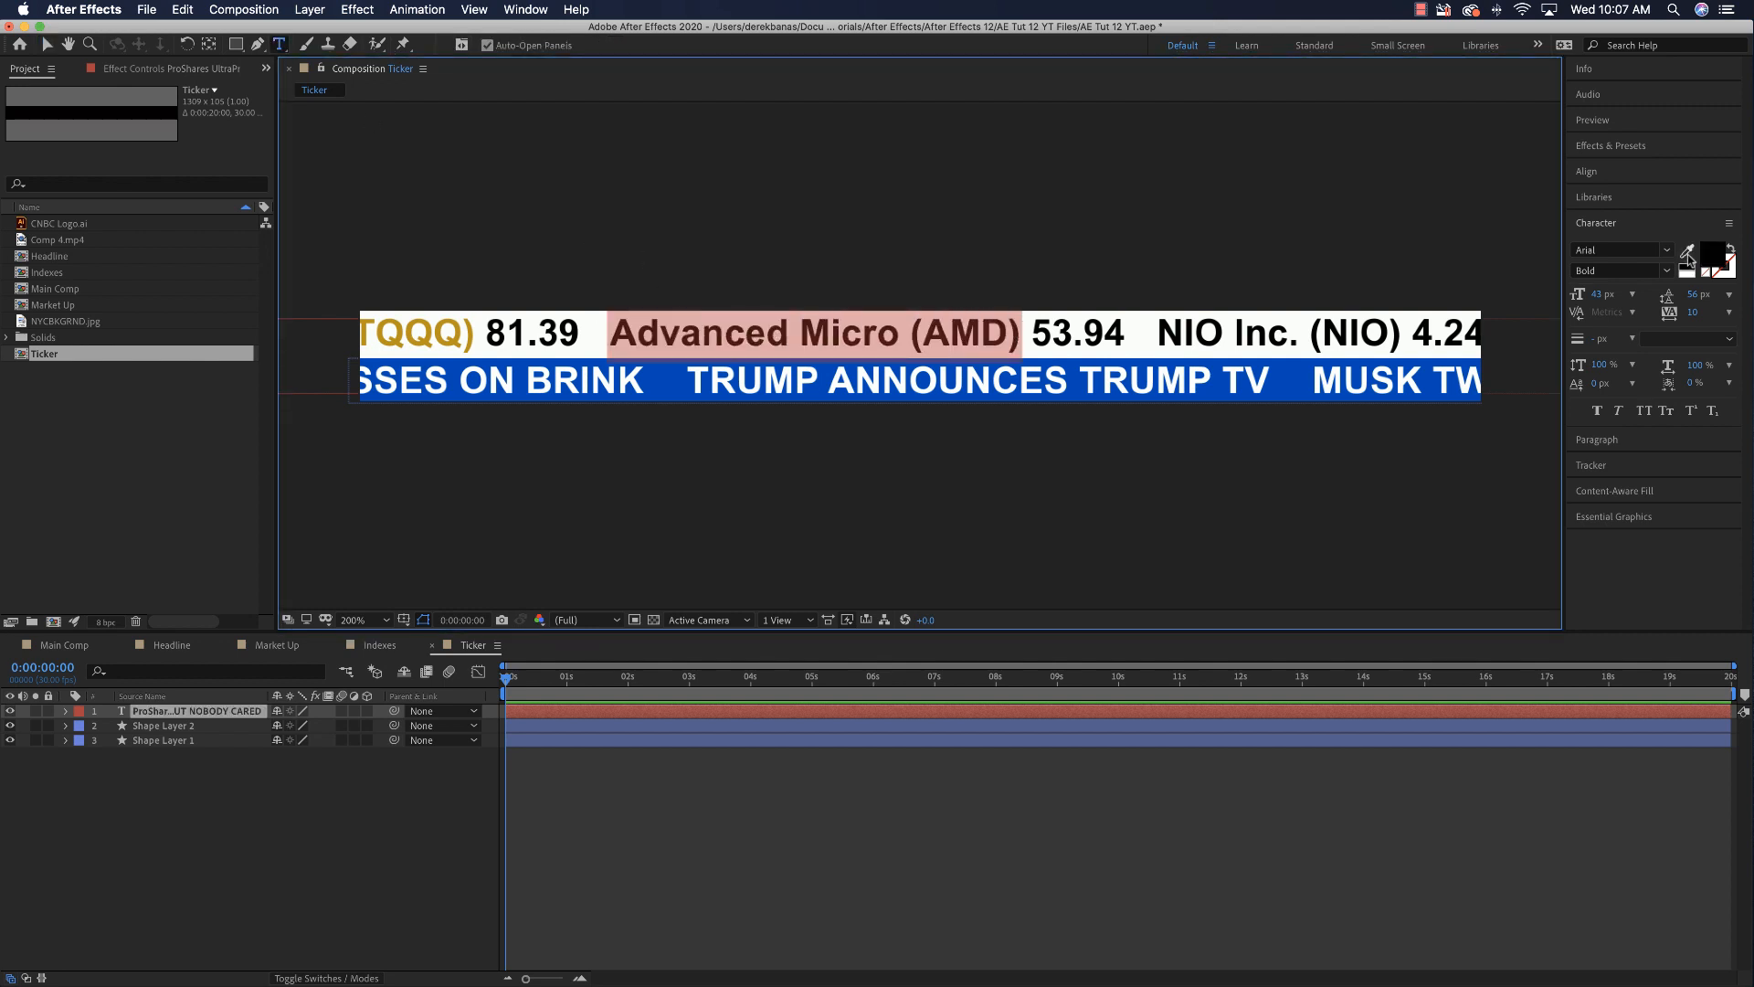
{"action": "left_click", "coordinate": [1687, 250]}
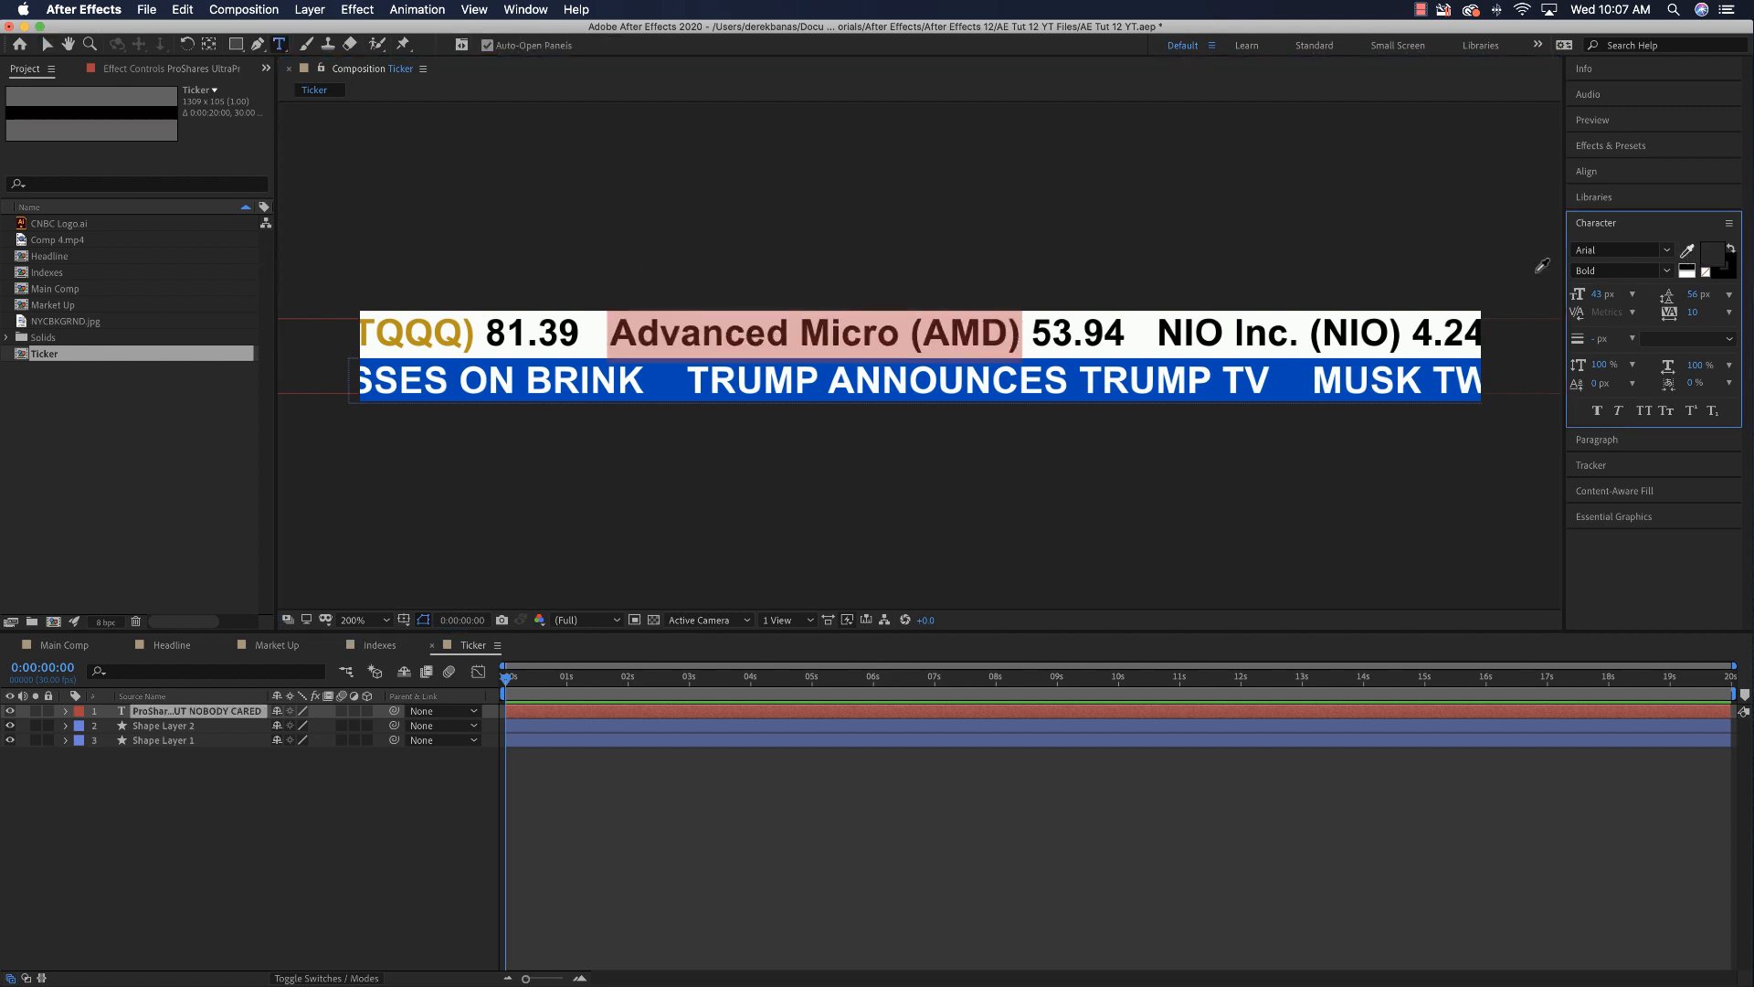
{"action": "left_click", "coordinate": [454, 341]}
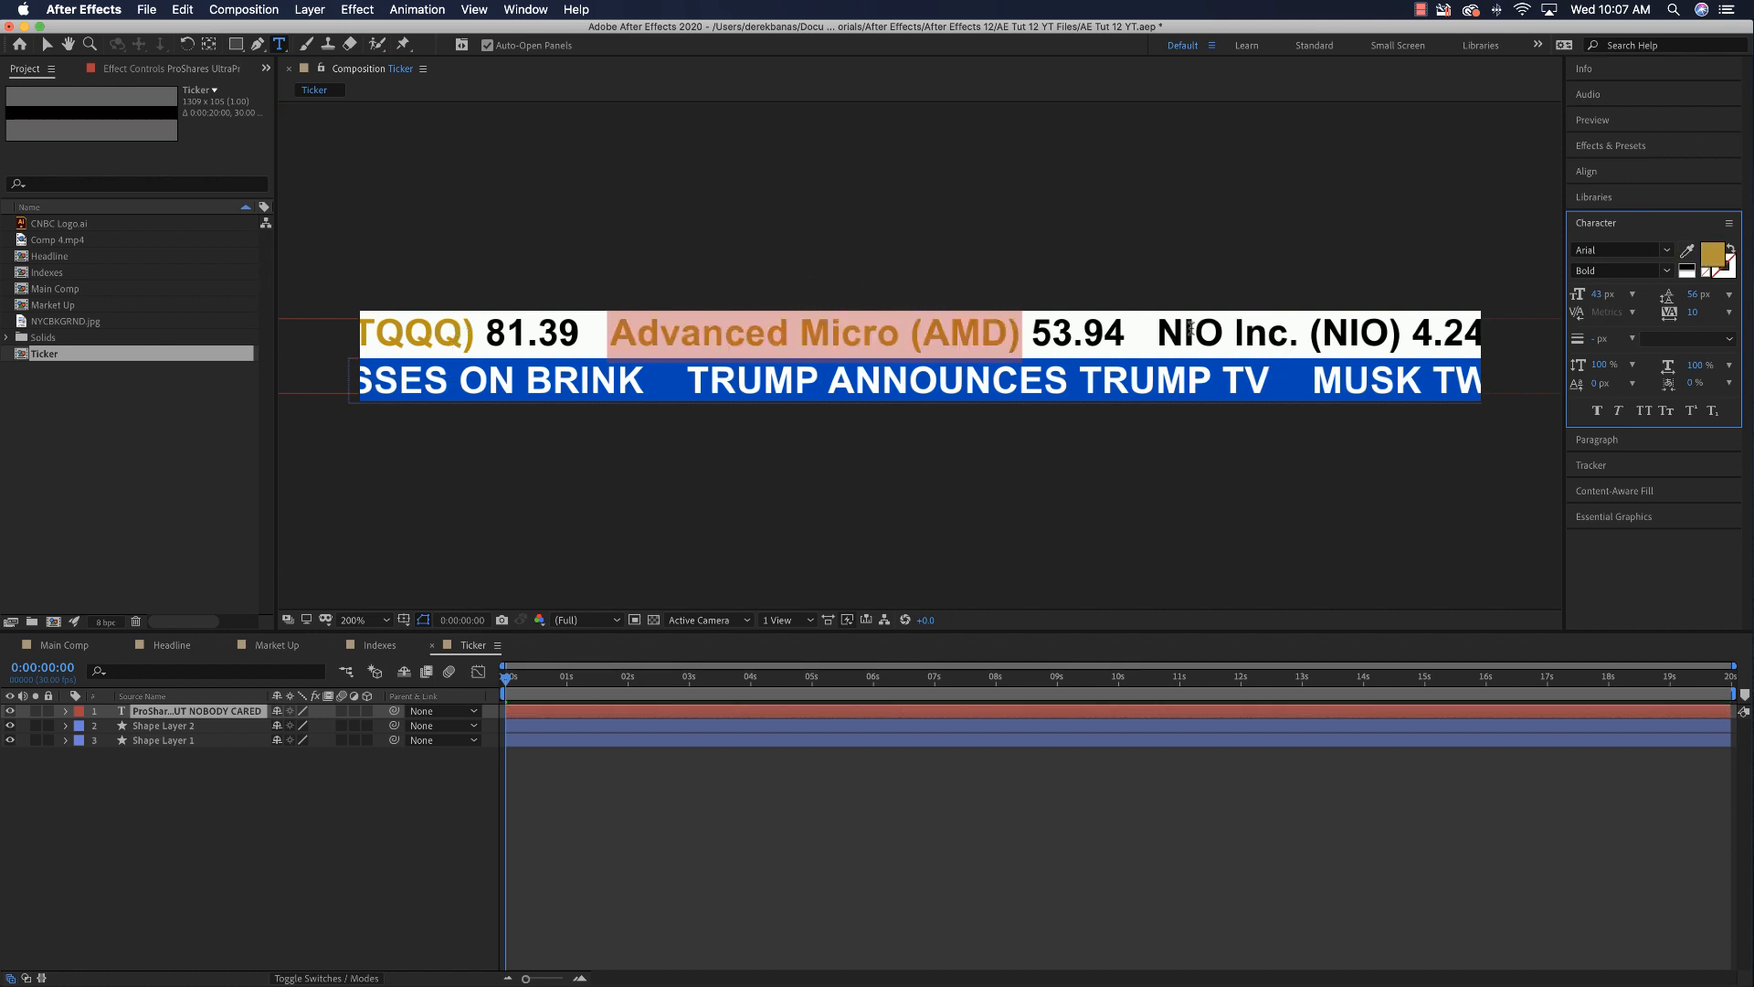
{"action": "left_click_drag", "start_coordinate": [1158, 333], "coordinate": [1403, 334]}
{"action": "left_click", "coordinate": [1685, 260]}
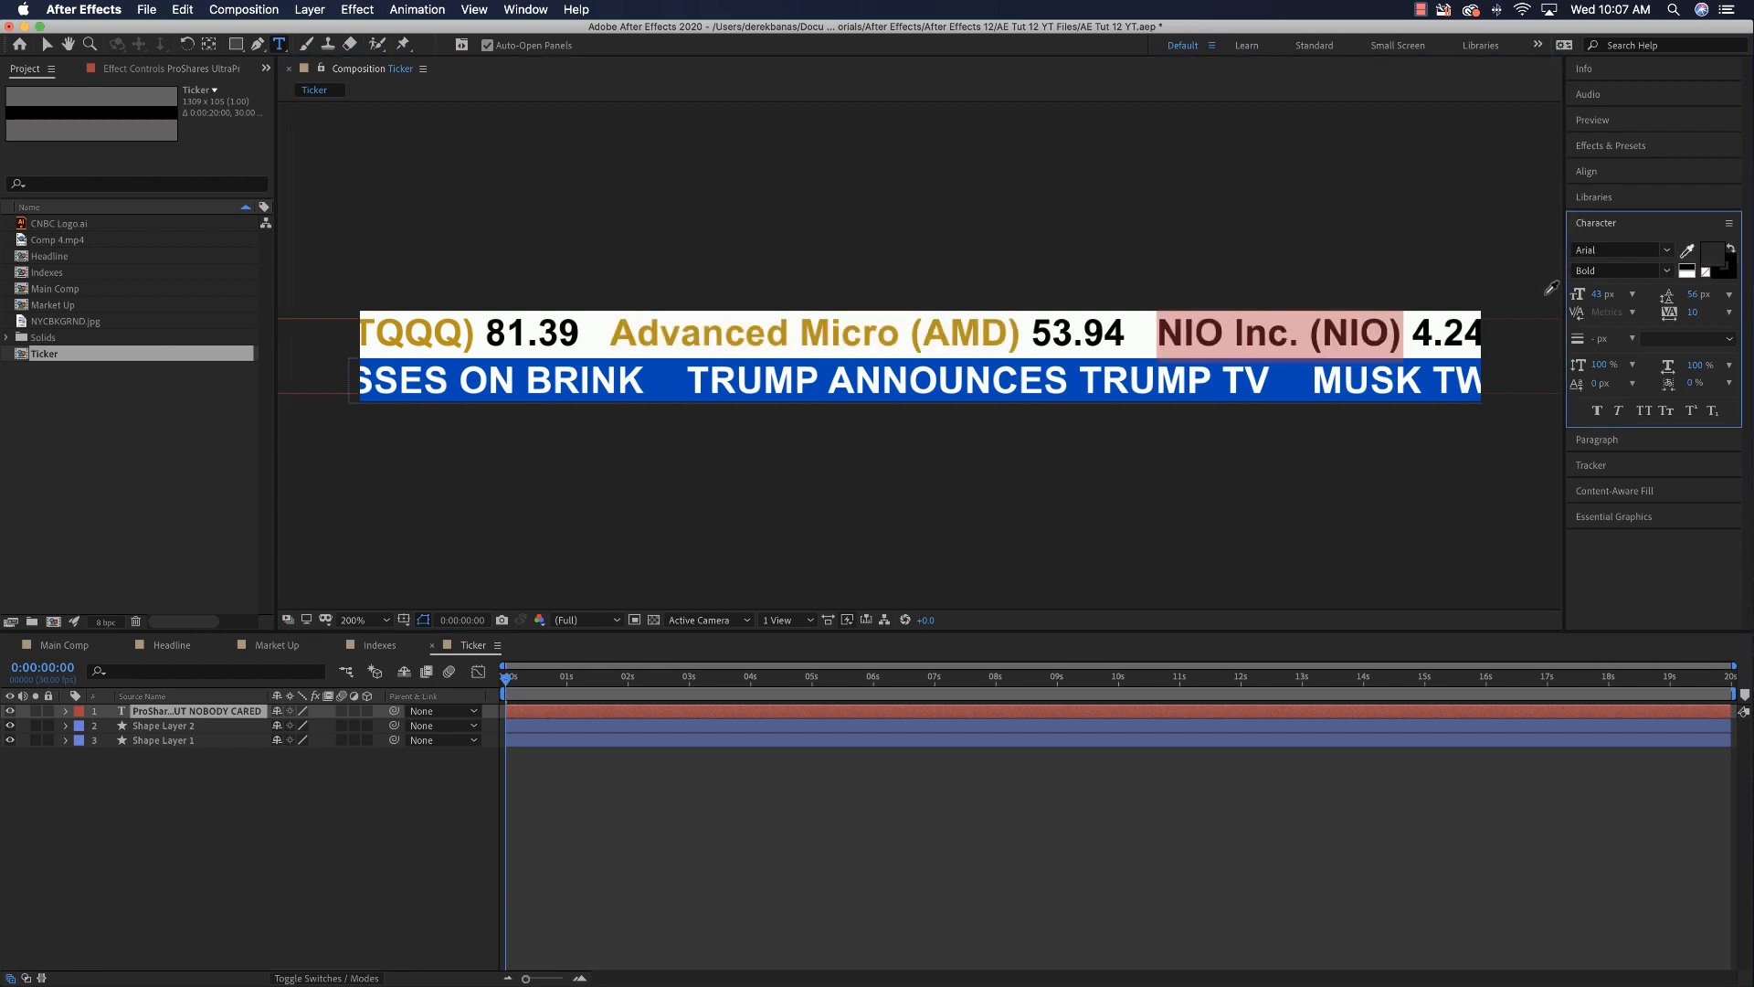
{"action": "left_click", "coordinate": [967, 332]}
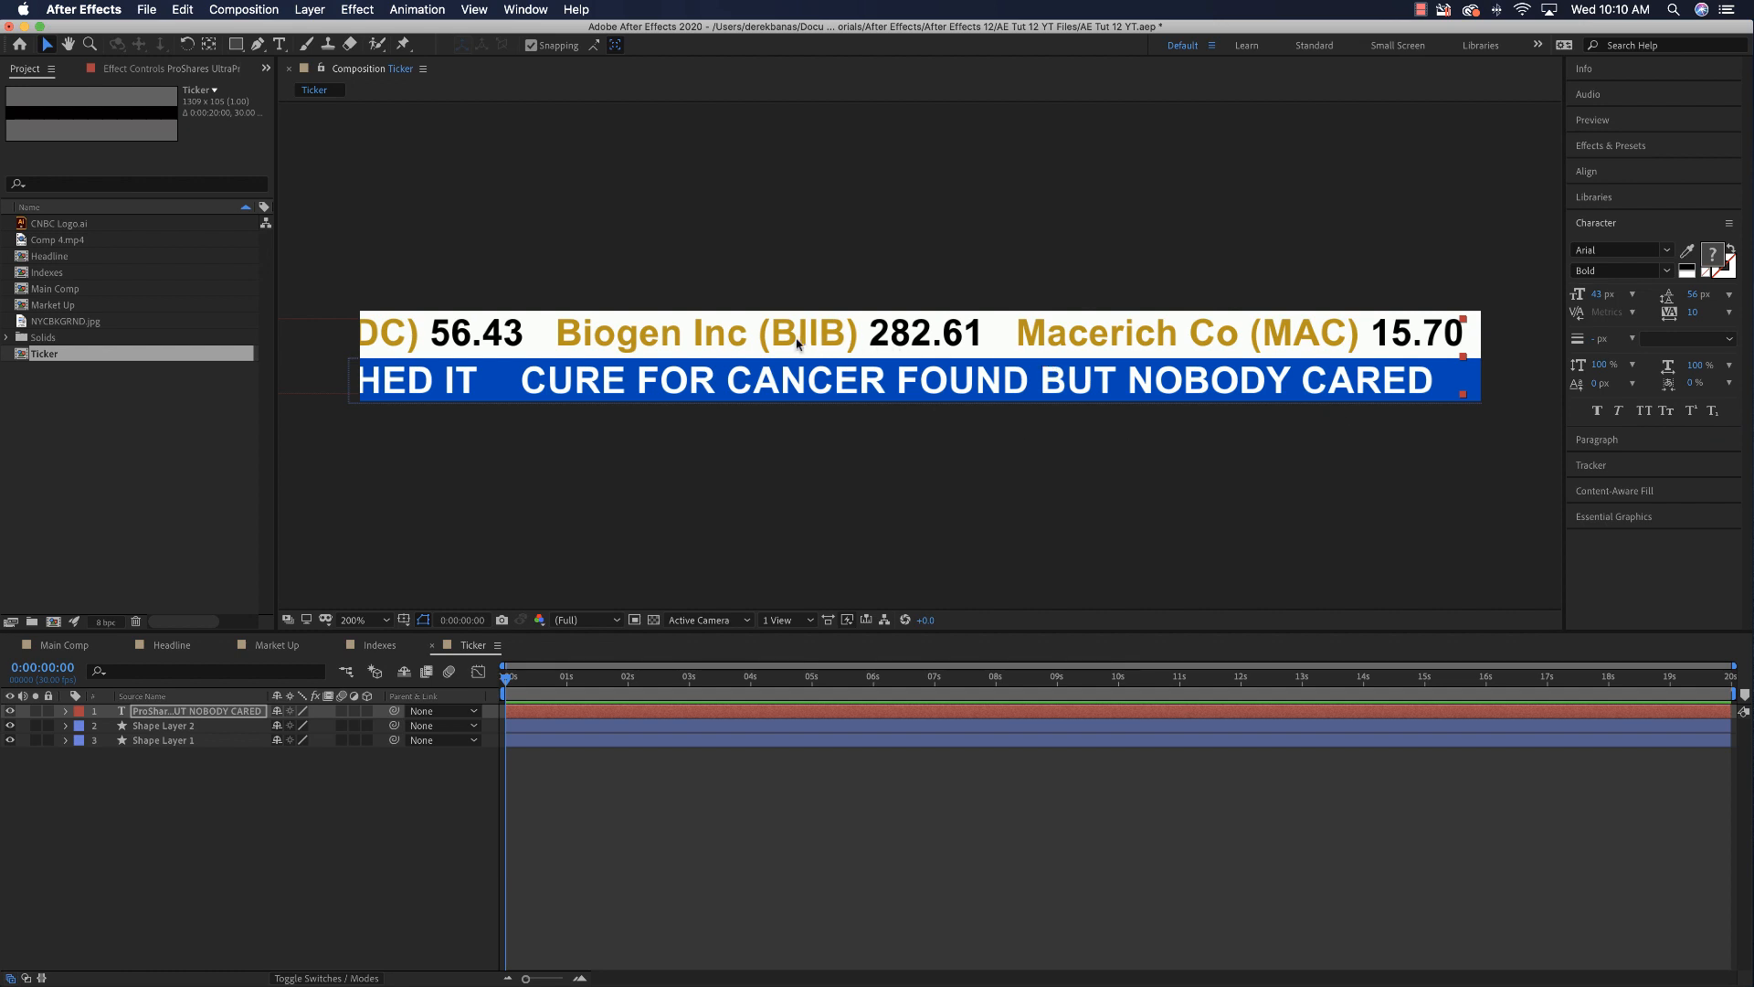
Step: Shift the ticker text layer to the right until ProShares UltraPro QQQ starts at the composition's left edge, at position 8, 40
{"action": "left_click_drag", "start_coordinate": [776, 342], "coordinate": [1039, 355]}
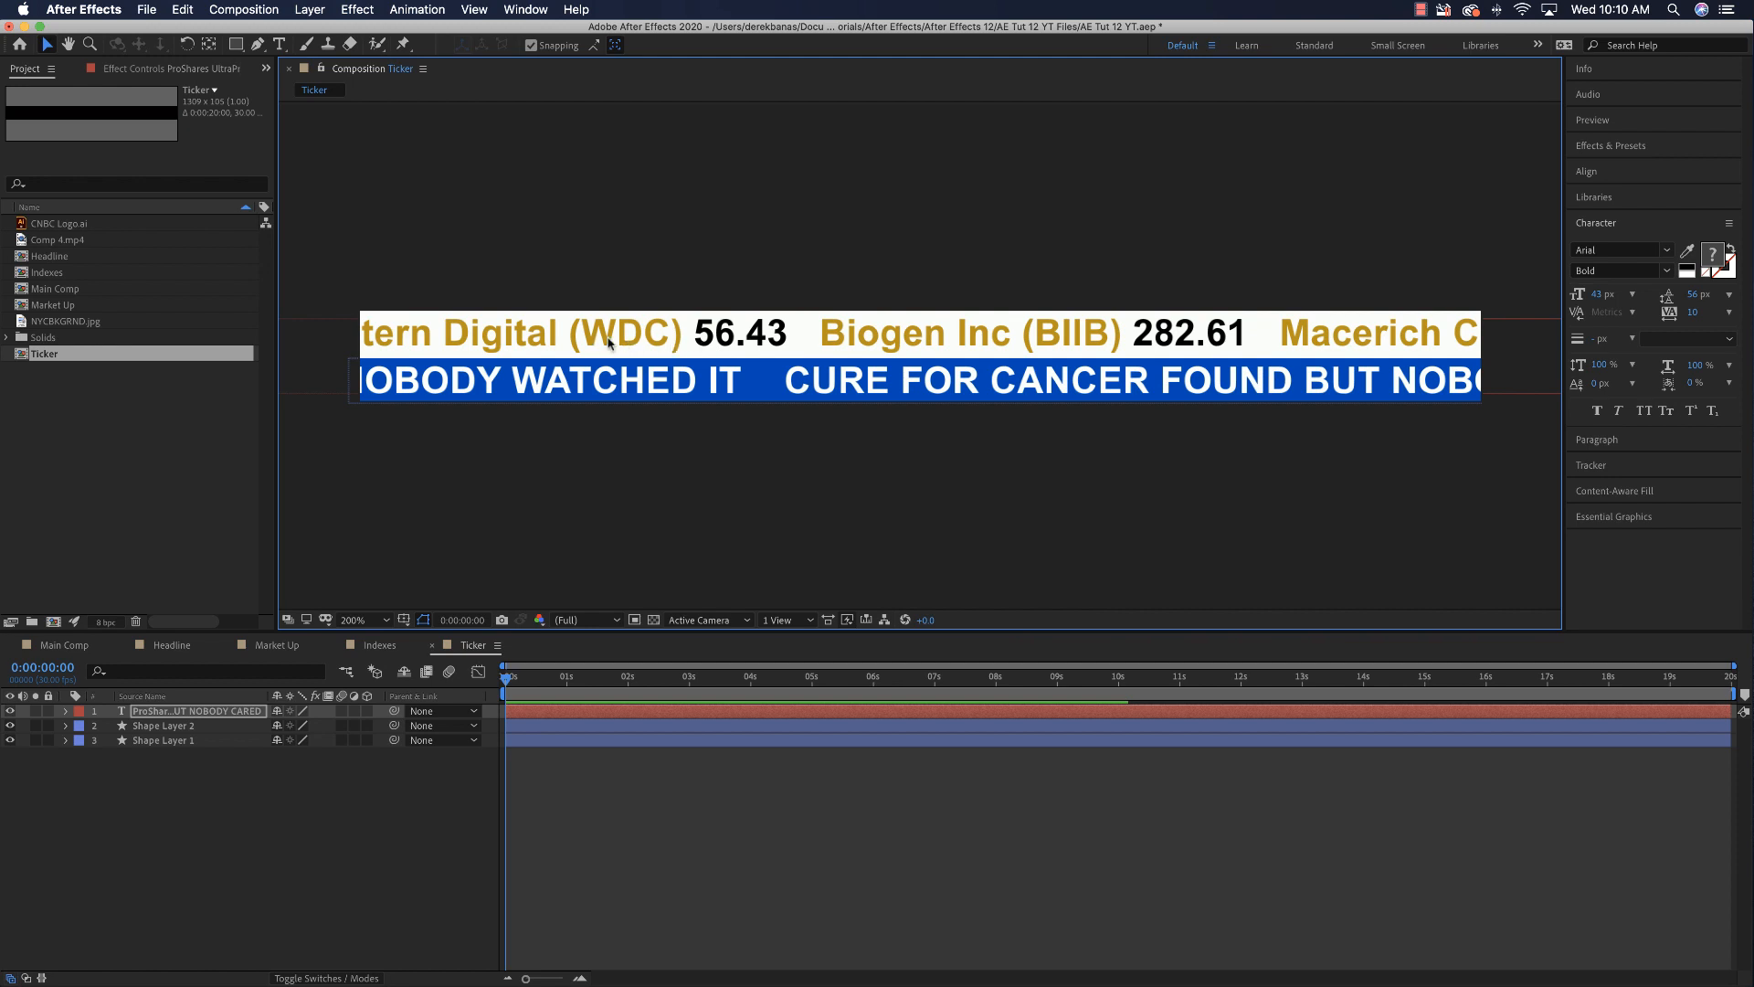
{"action": "left_click_drag", "start_coordinate": [610, 344], "coordinate": [894, 388]}
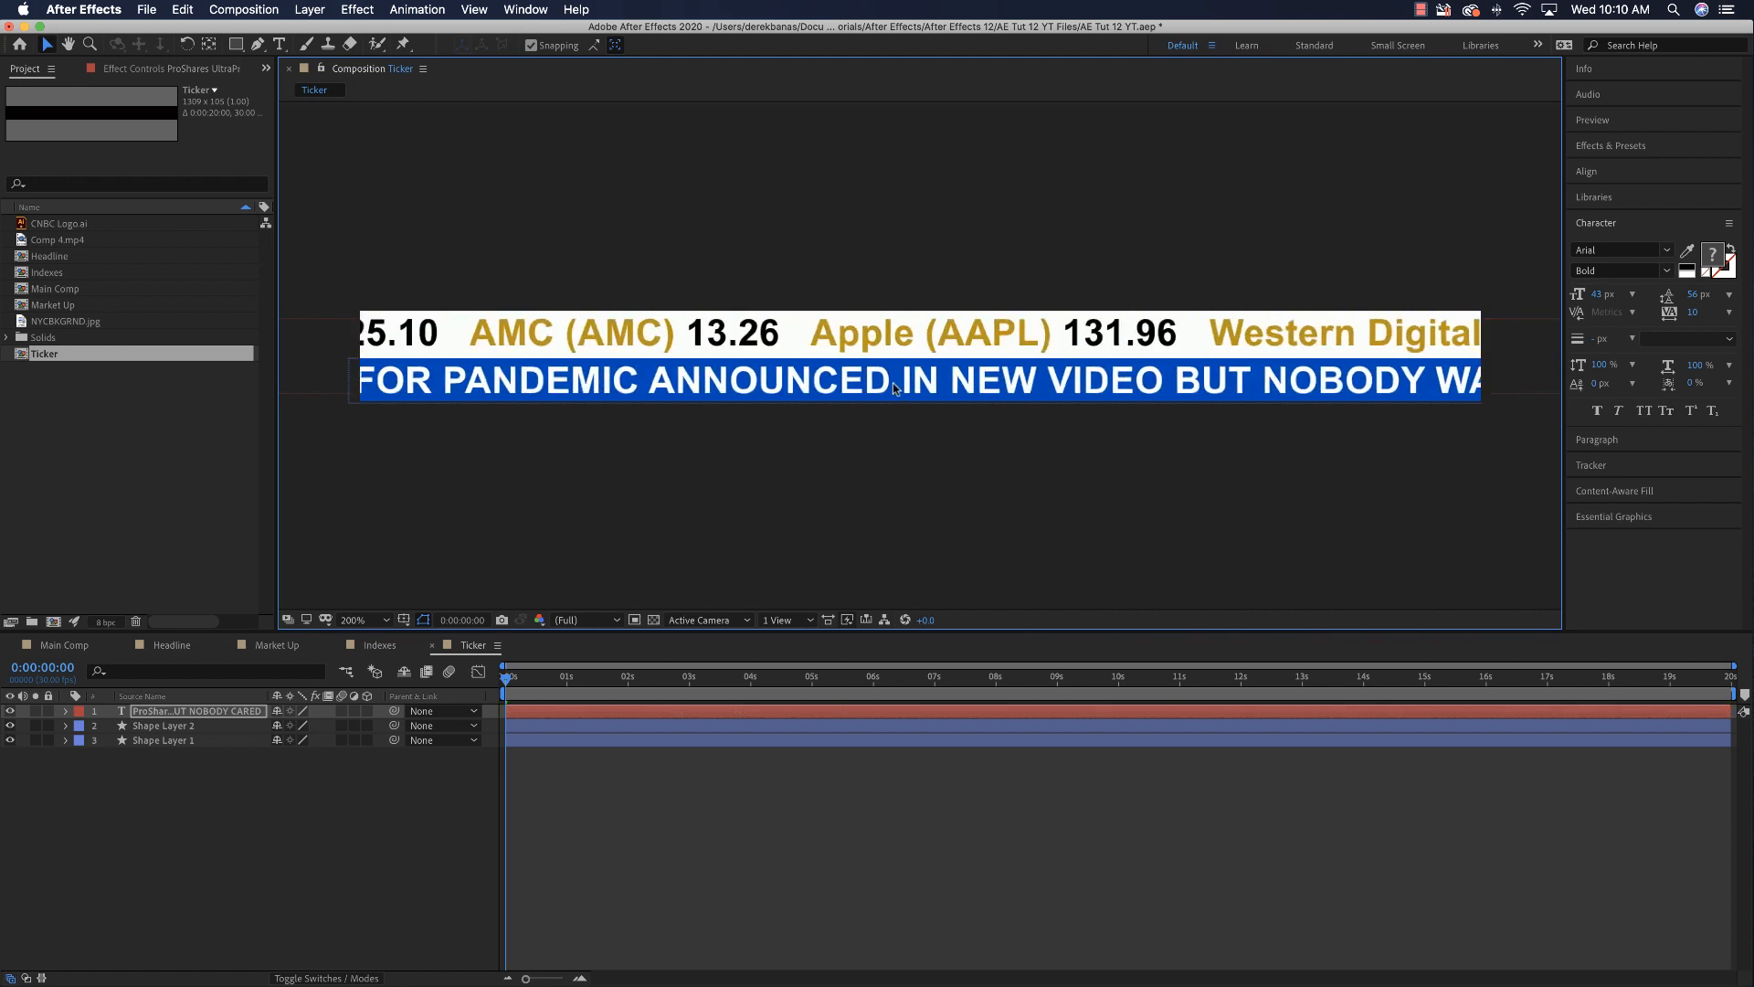
{"action": "left_click_drag", "start_coordinate": [652, 346], "coordinate": [1413, 357]}
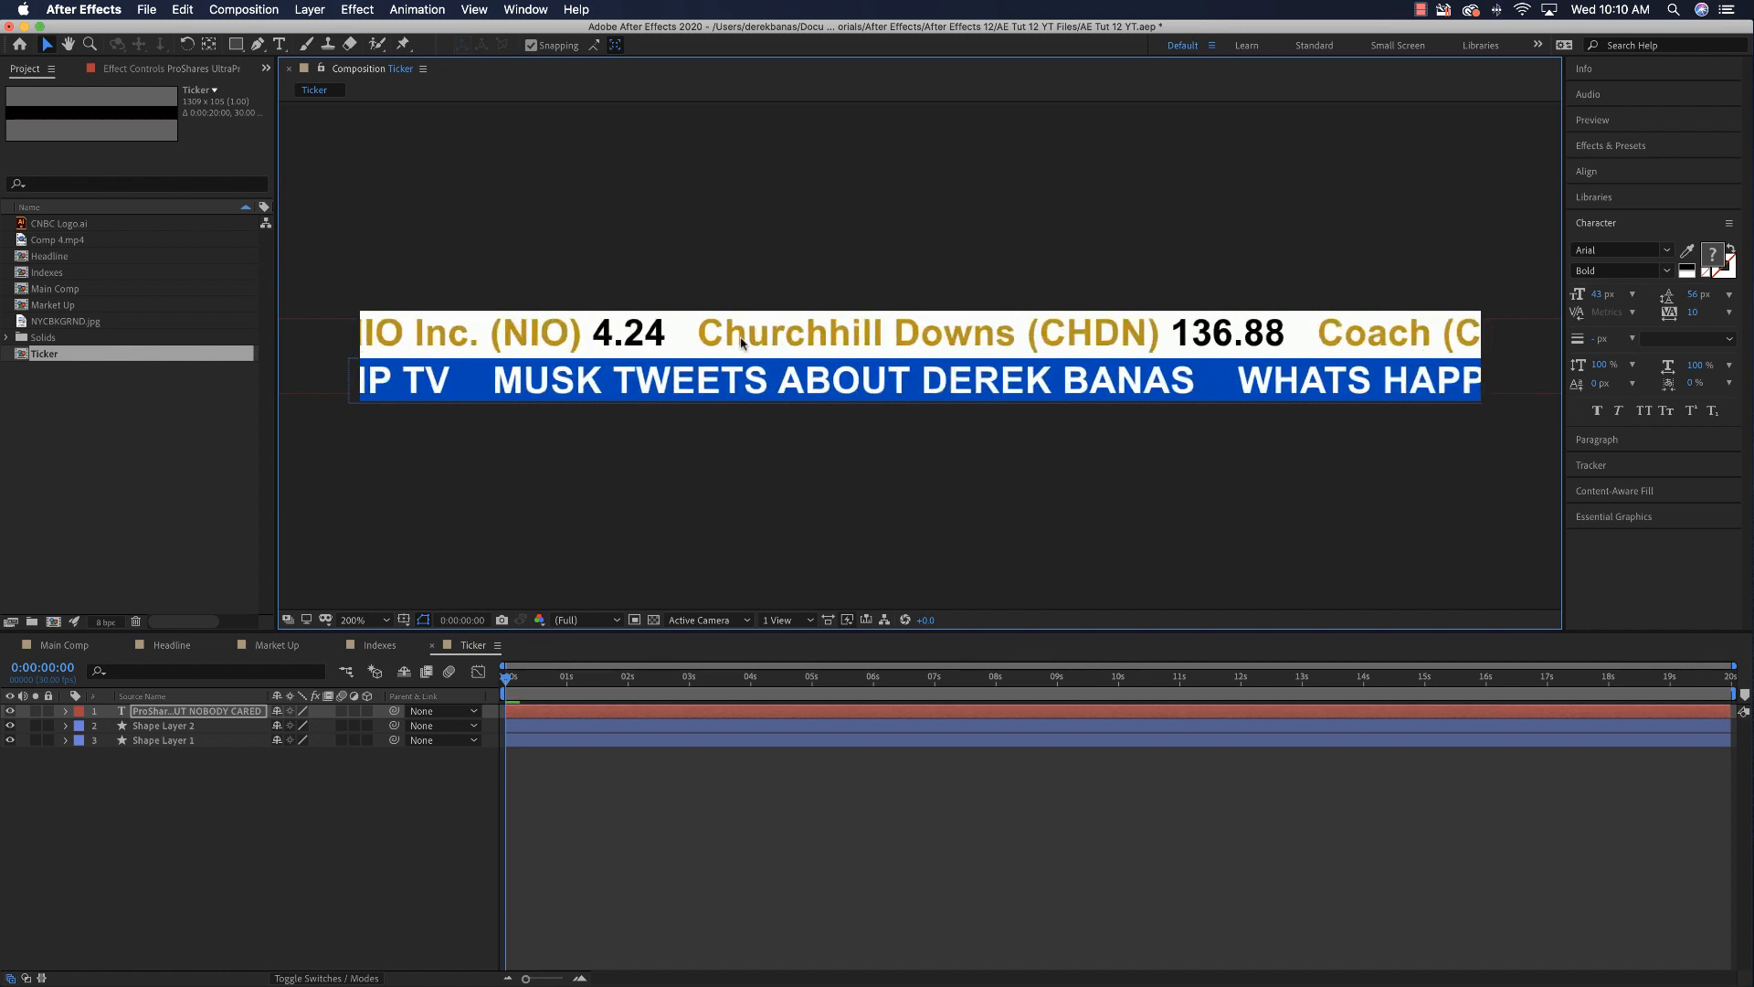
{"action": "left_click_drag", "start_coordinate": [595, 340], "coordinate": [1316, 369]}
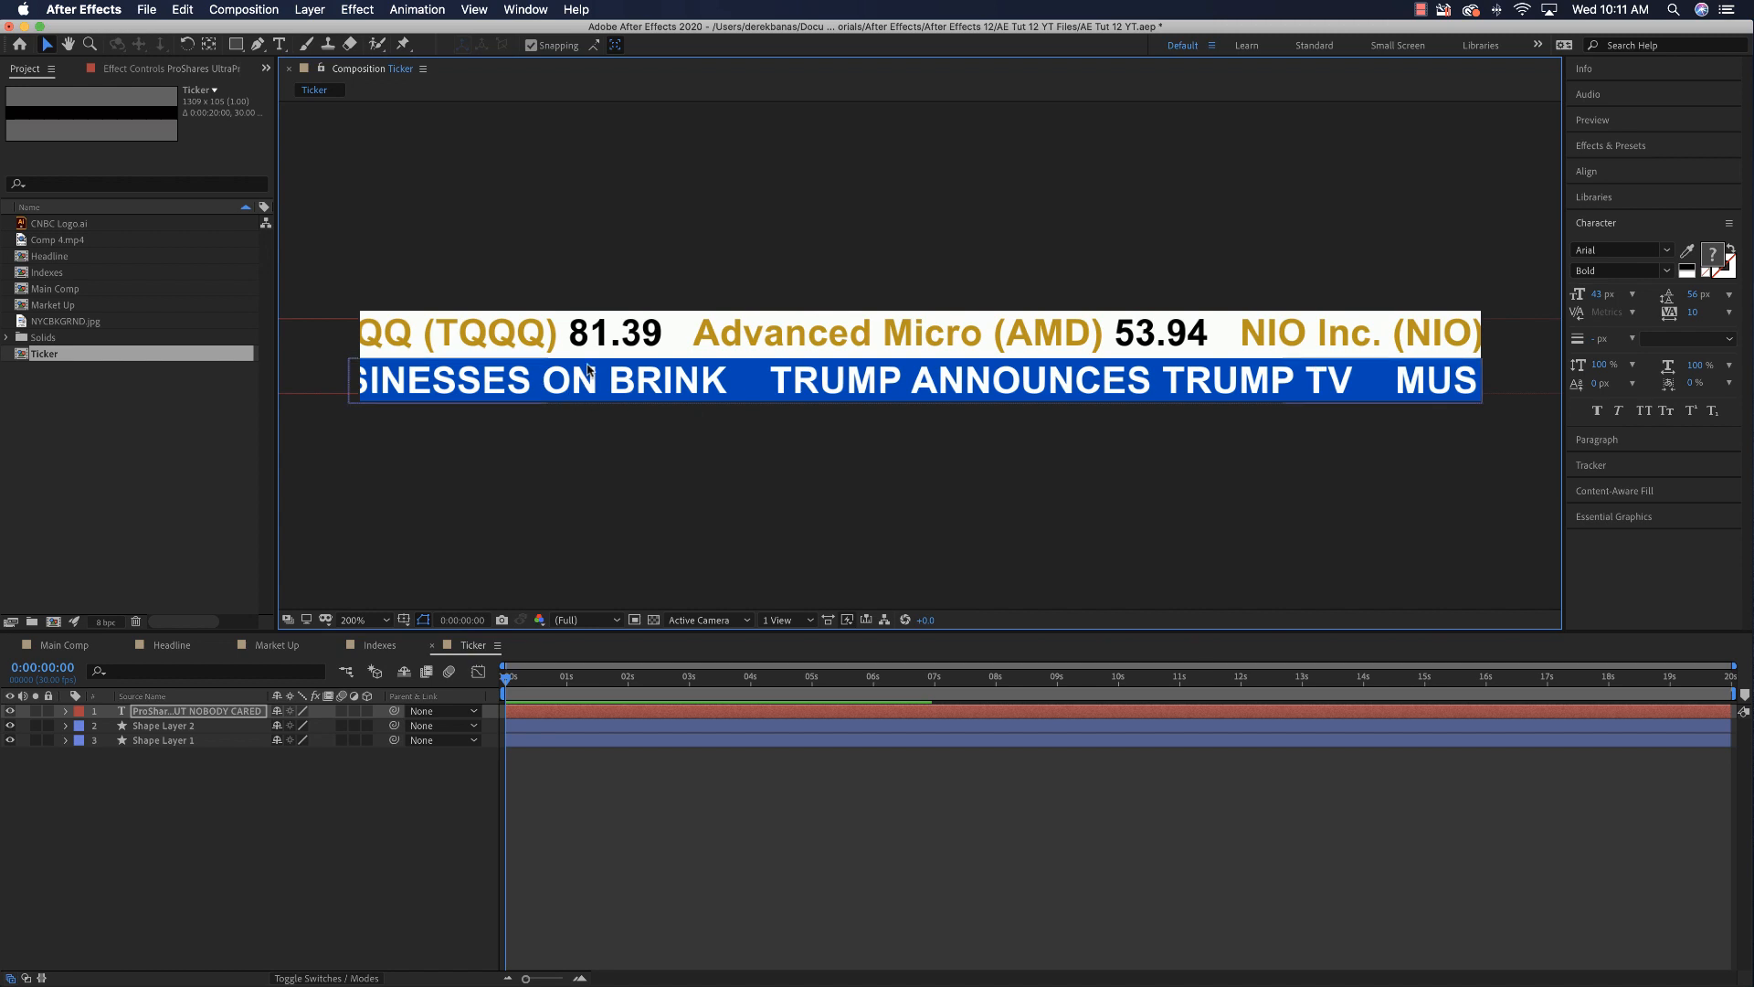
{"action": "left_click_drag", "start_coordinate": [553, 340], "coordinate": [952, 379]}
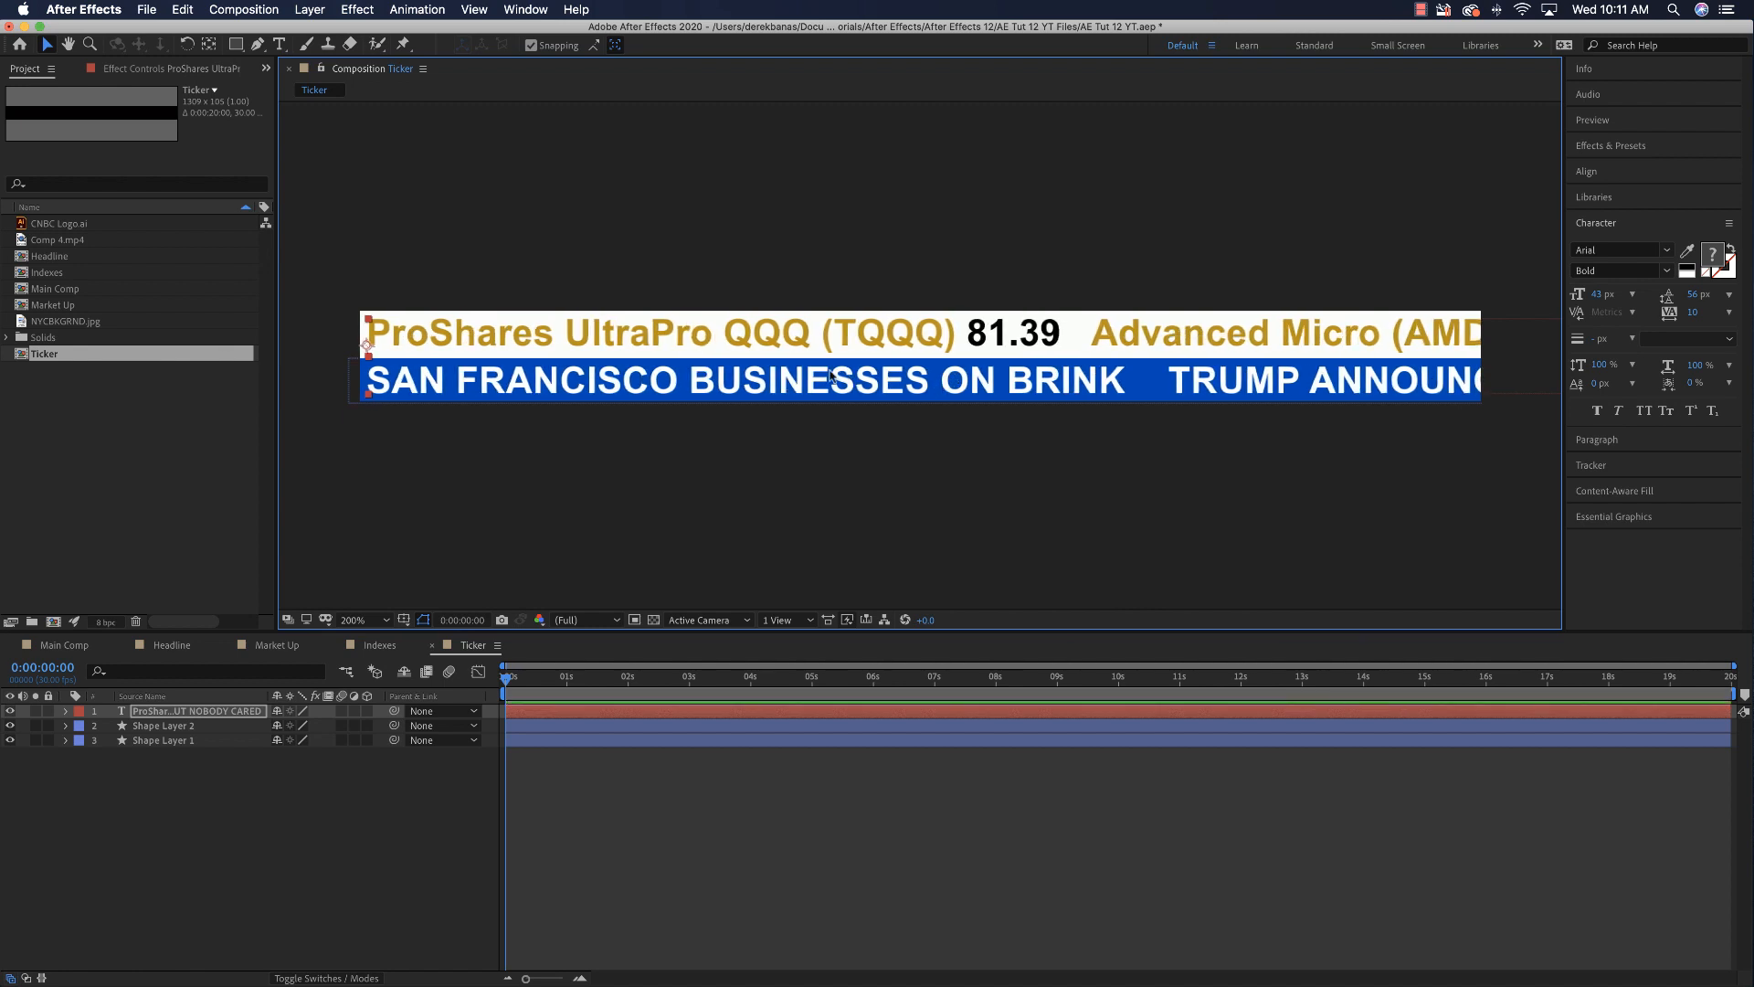
Step: Enable Position keyframing on the ticker text layer at 0:00:00:00 with the value 8.0, 40.0
{"action": "left_click", "coordinate": [65, 710]}
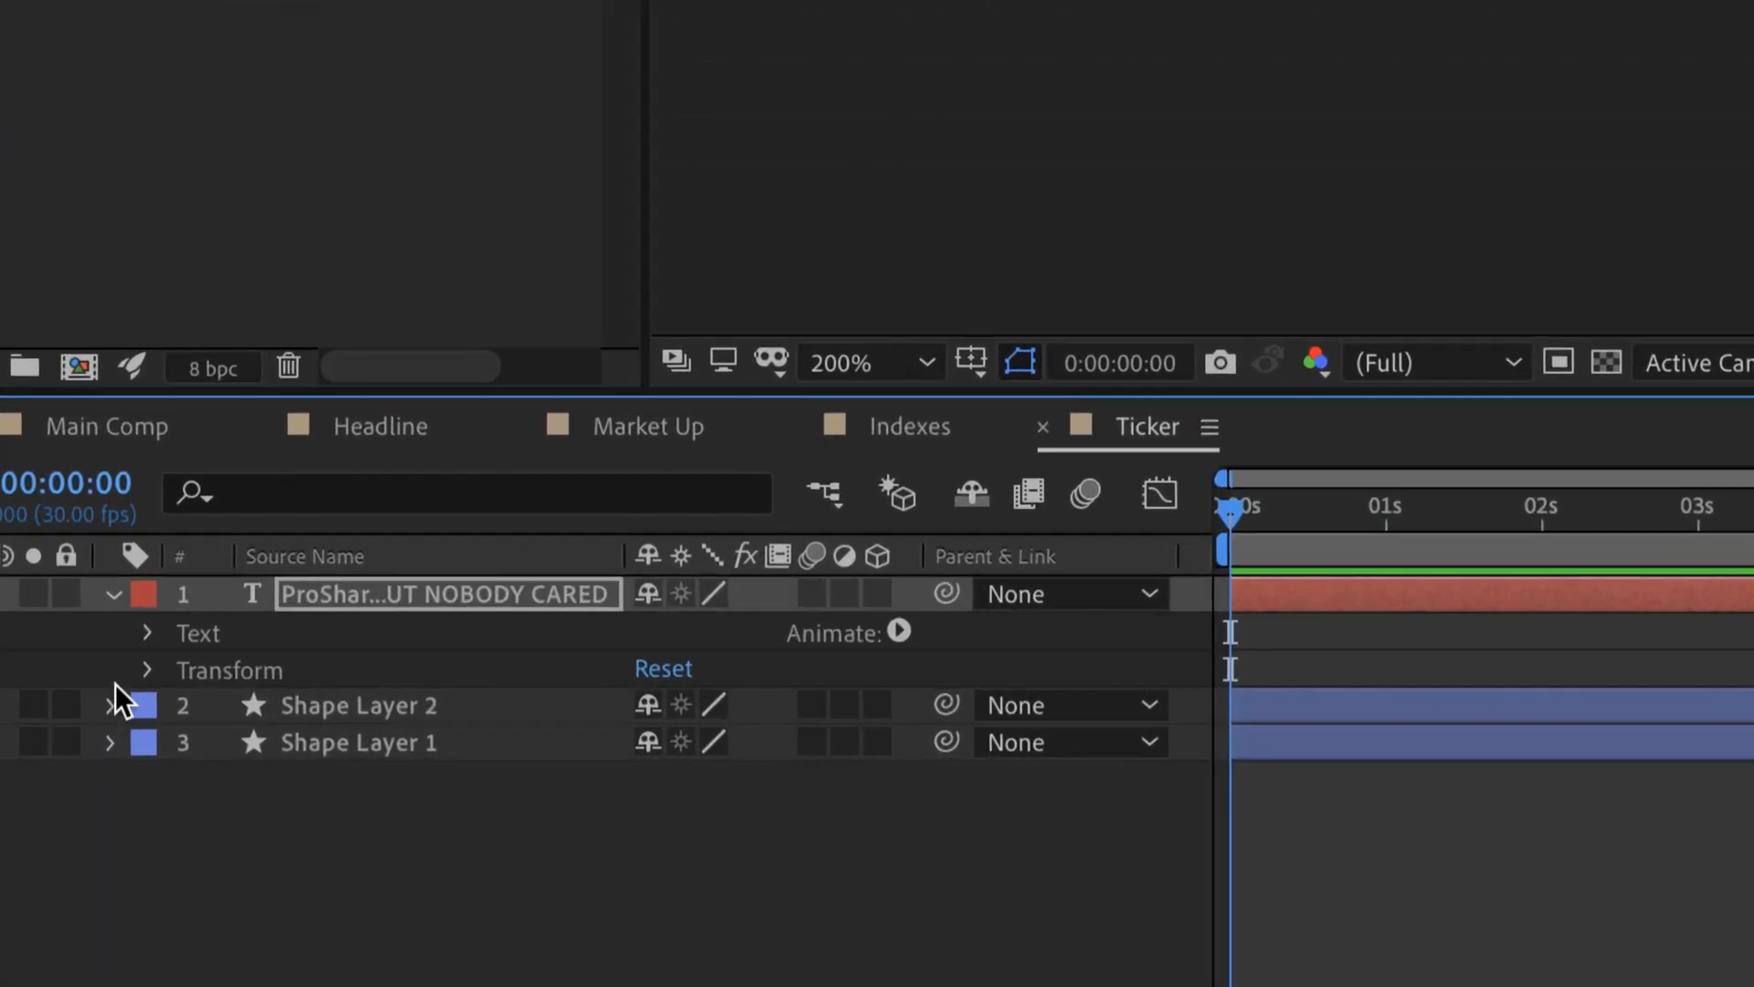
{"action": "left_click", "coordinate": [91, 728]}
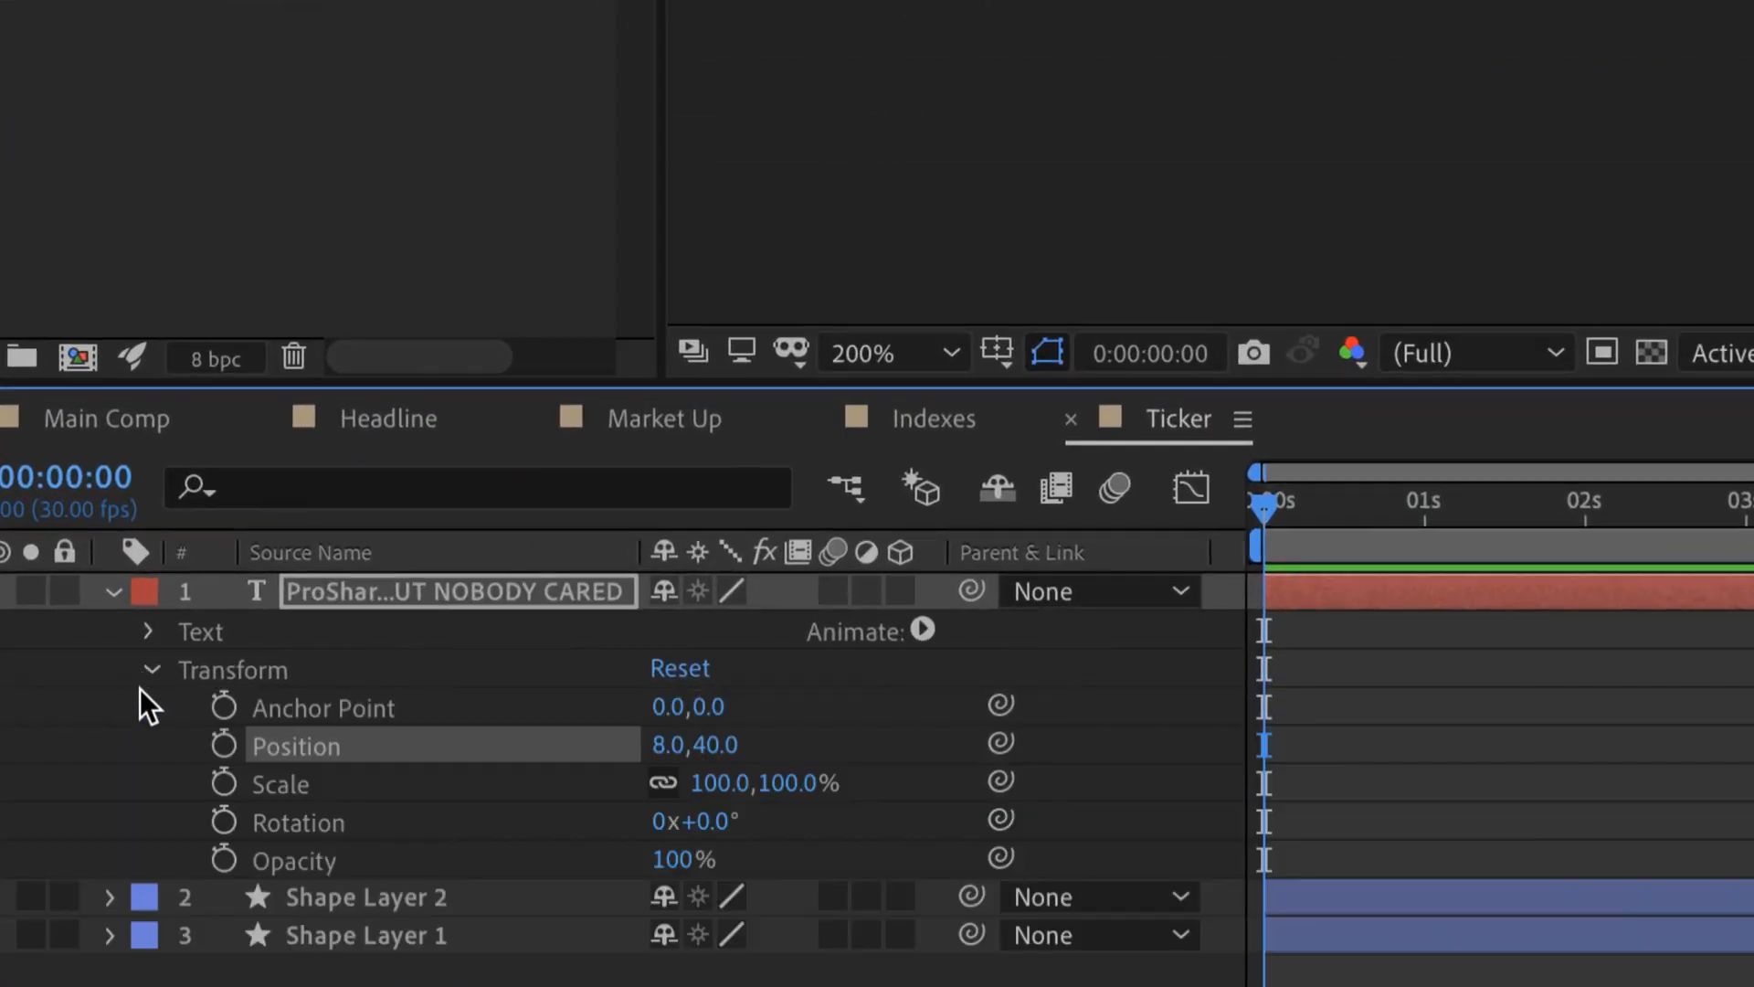
{"action": "left_click", "coordinate": [226, 749]}
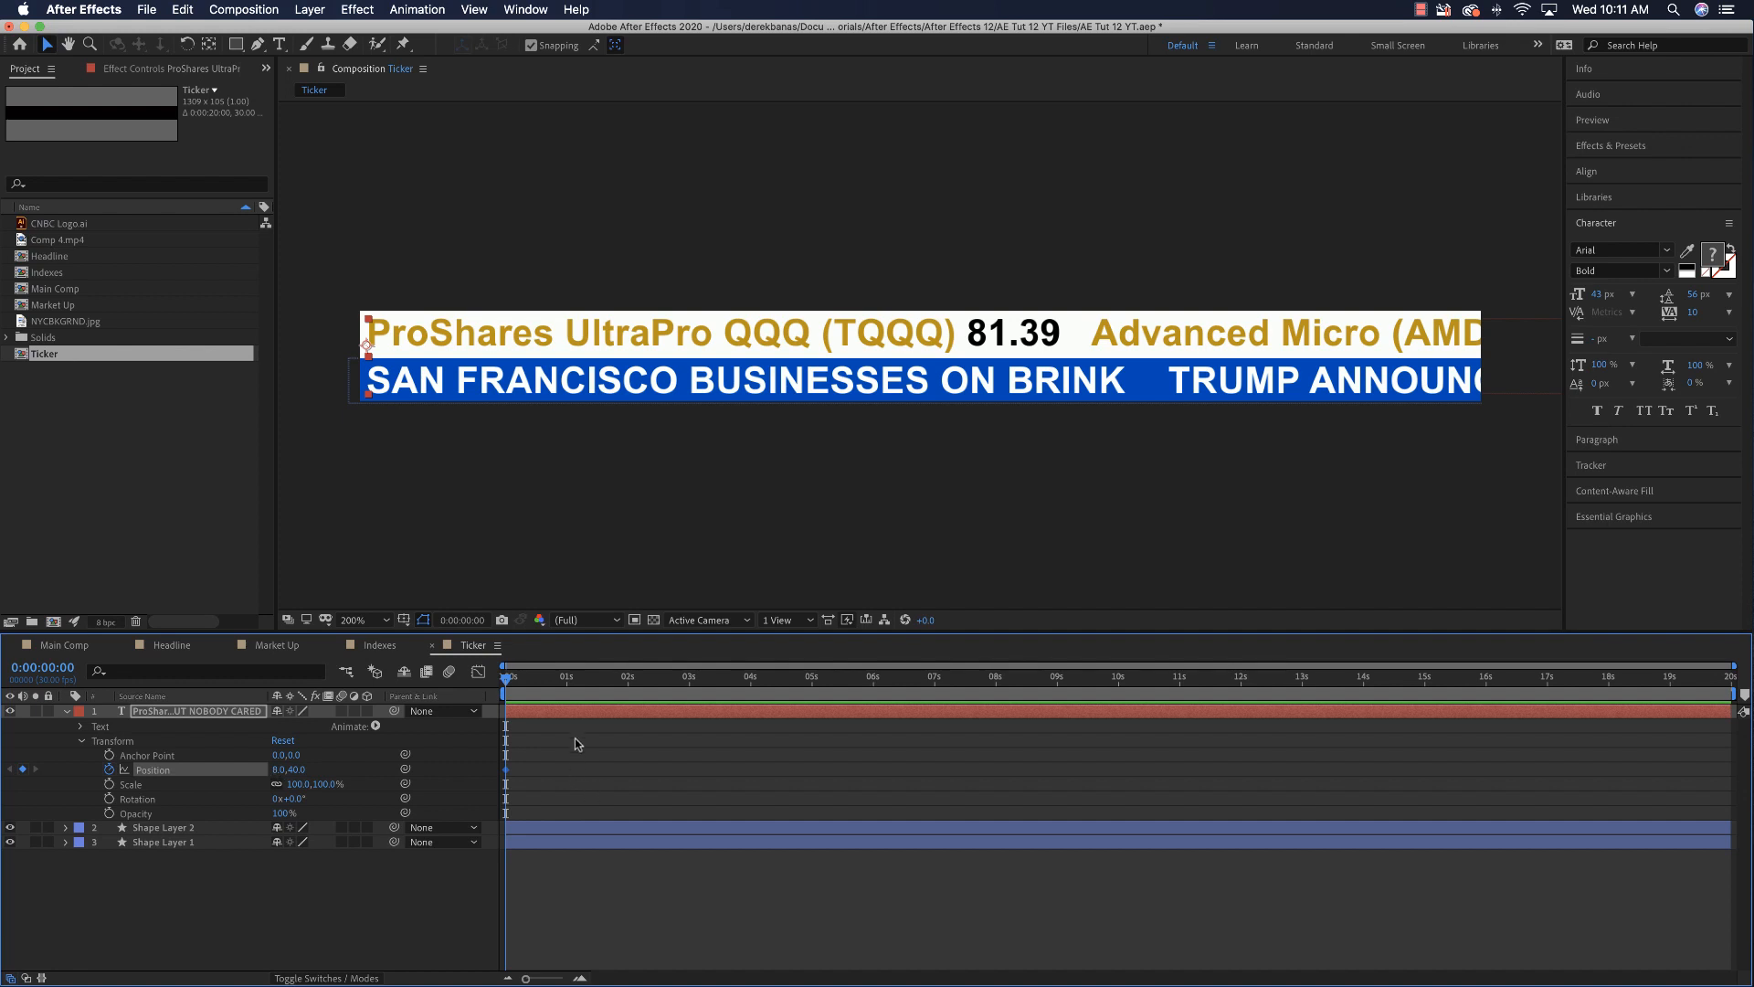
Step: Set the ticker text layer's Position to -4845.0, 40.0 at 0:00:19:28 and preview the scroll from the start
{"action": "left_click_drag", "start_coordinate": [509, 681], "coordinate": [1729, 692]}
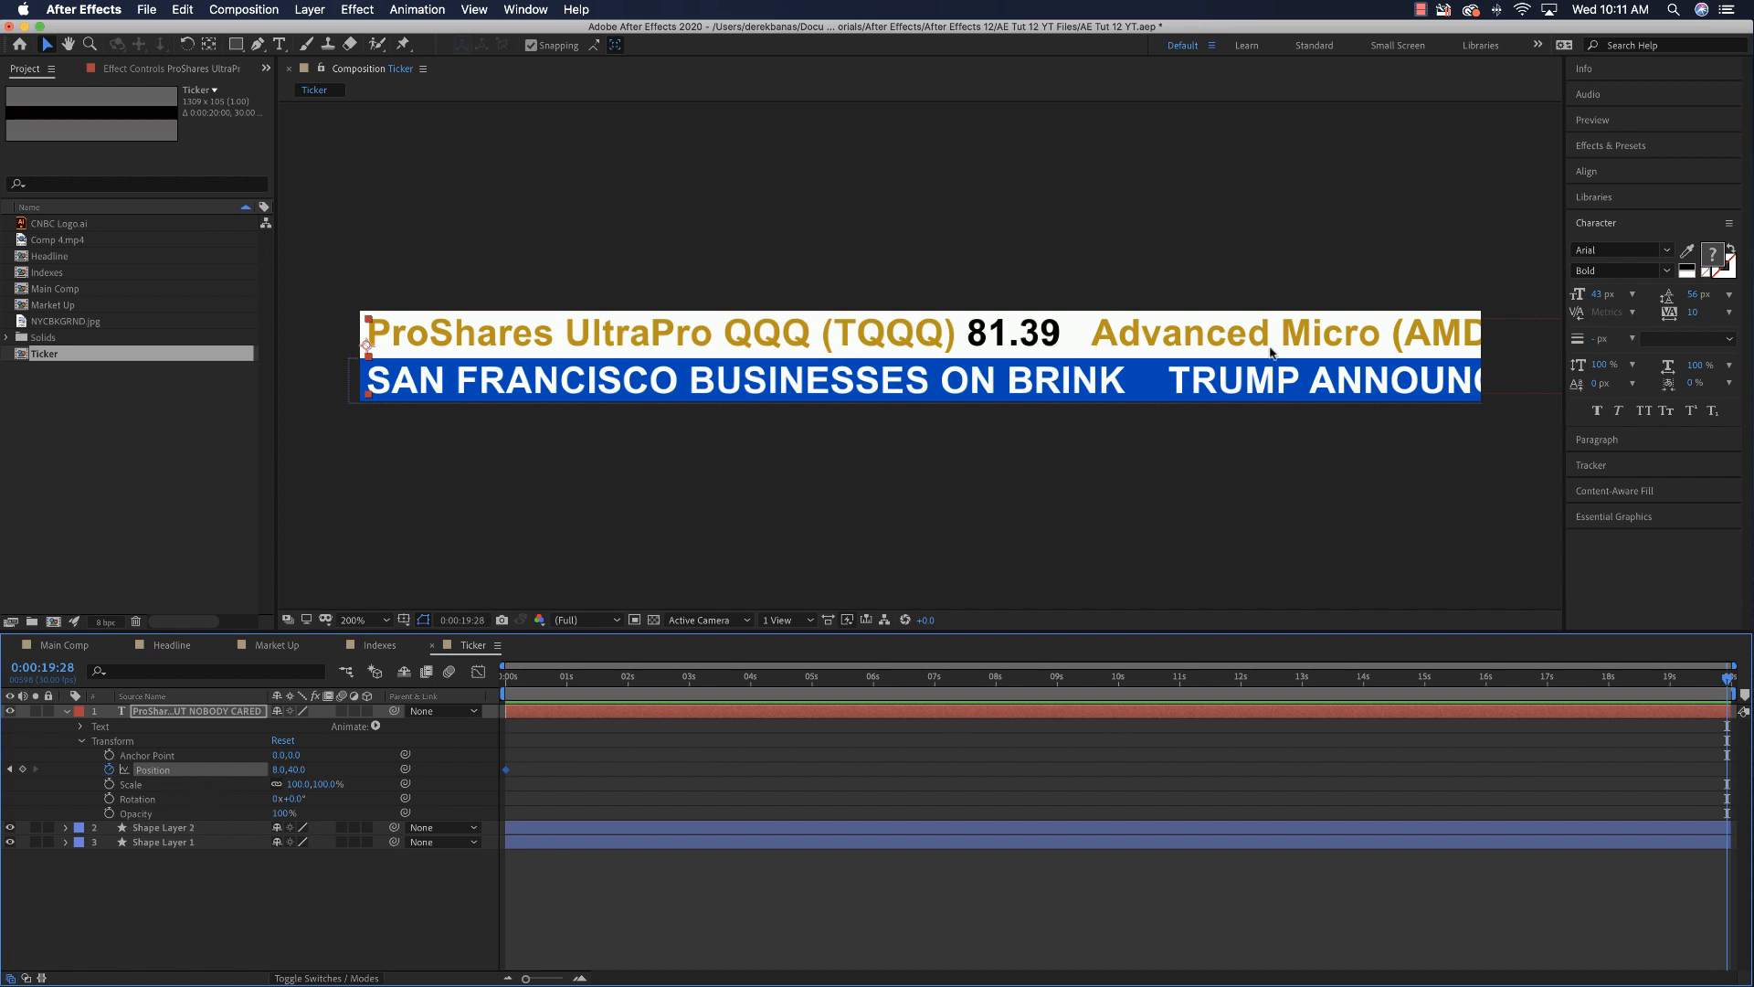
{"action": "left_click_drag", "start_coordinate": [1309, 343], "coordinate": [953, 382]}
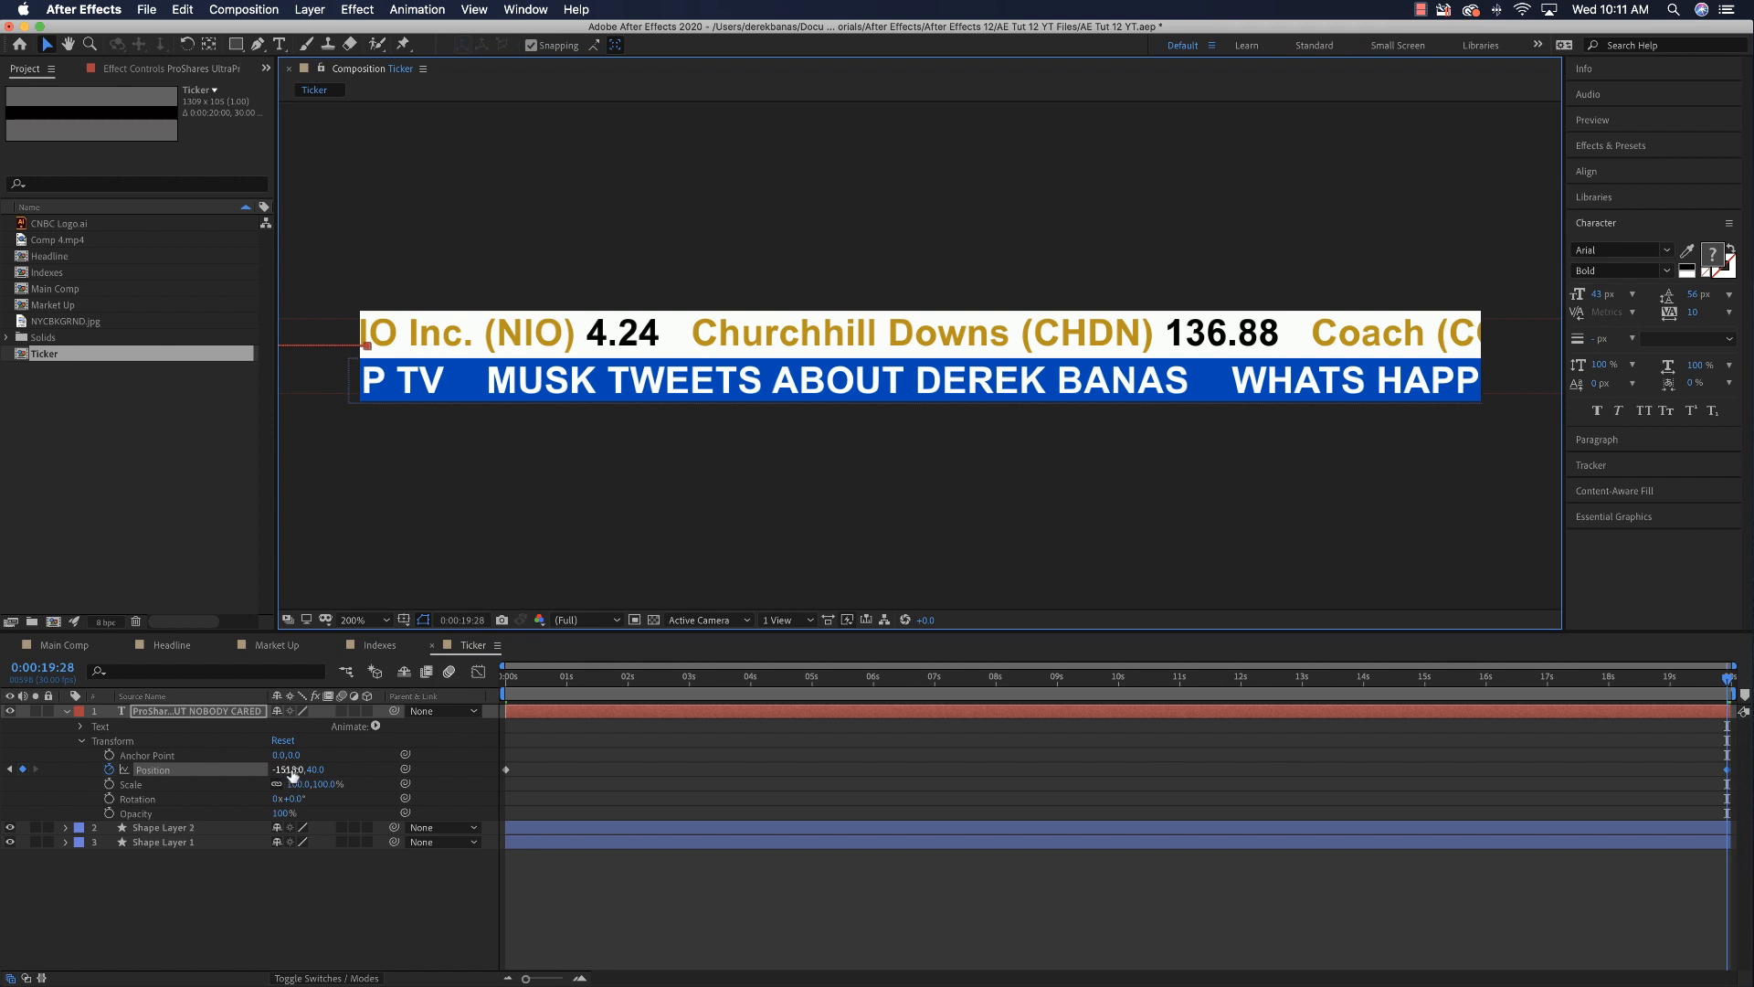
{"action": "left_click_drag", "start_coordinate": [292, 772], "coordinate": [87, 771]}
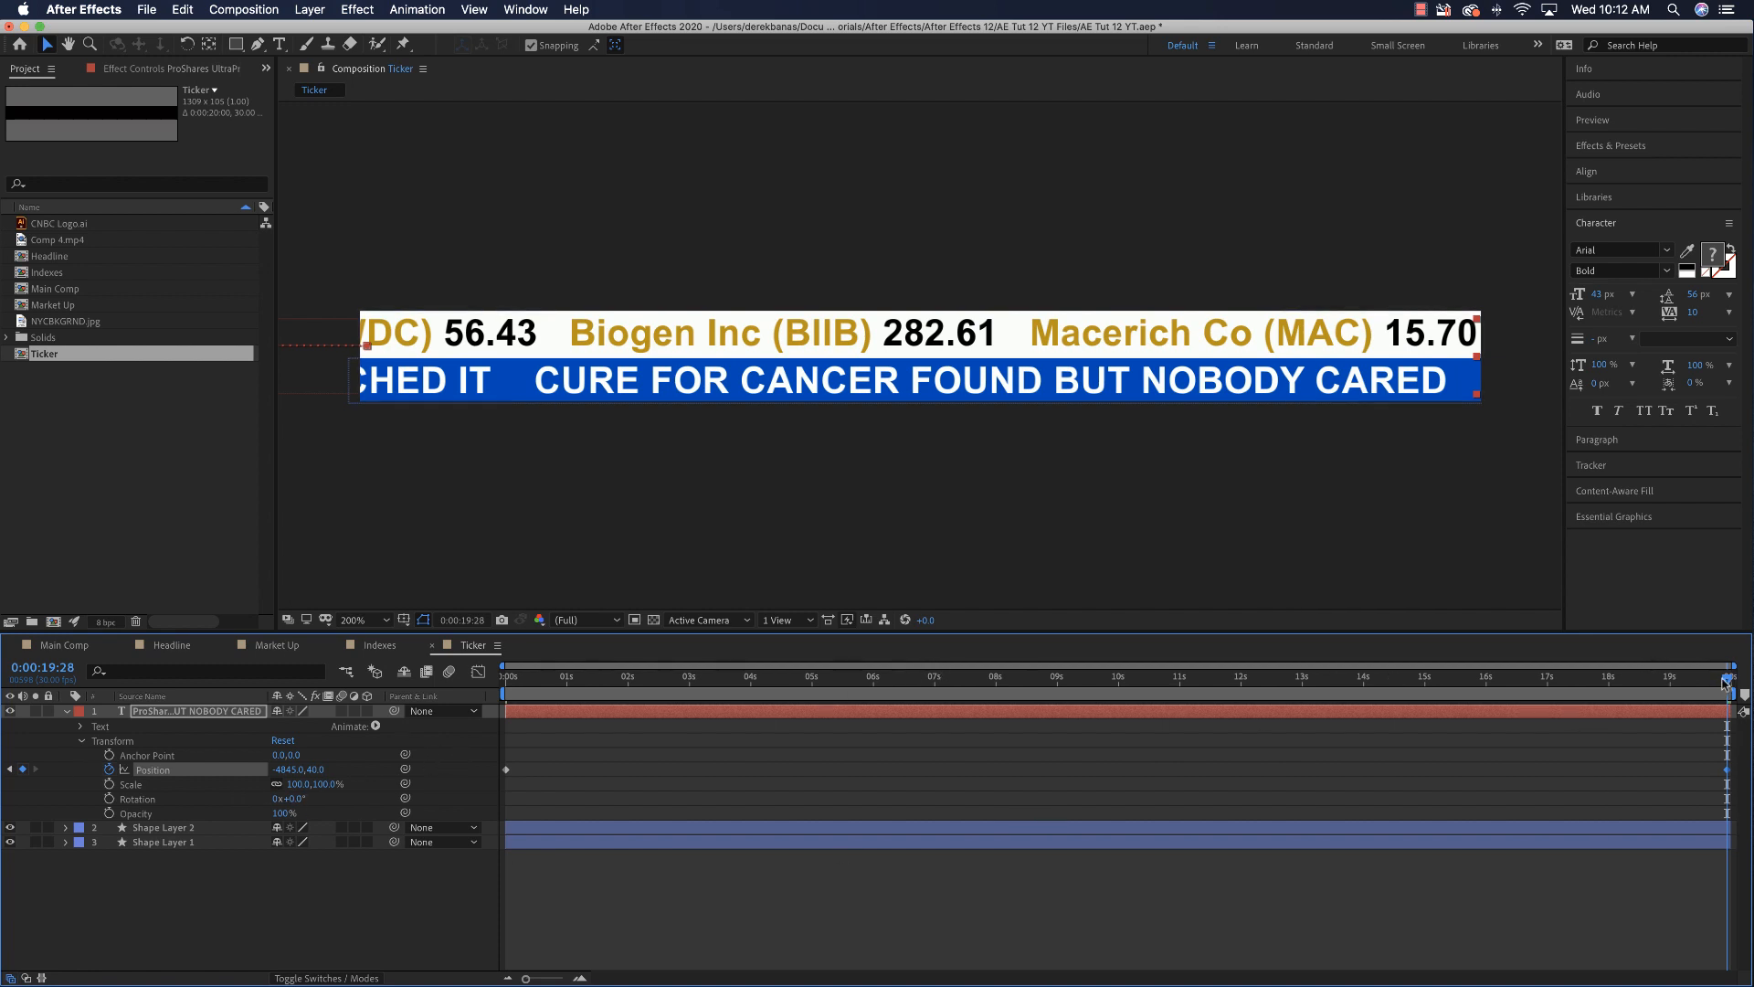
{"action": "left_click_drag", "start_coordinate": [1725, 681], "coordinate": [507, 722]}
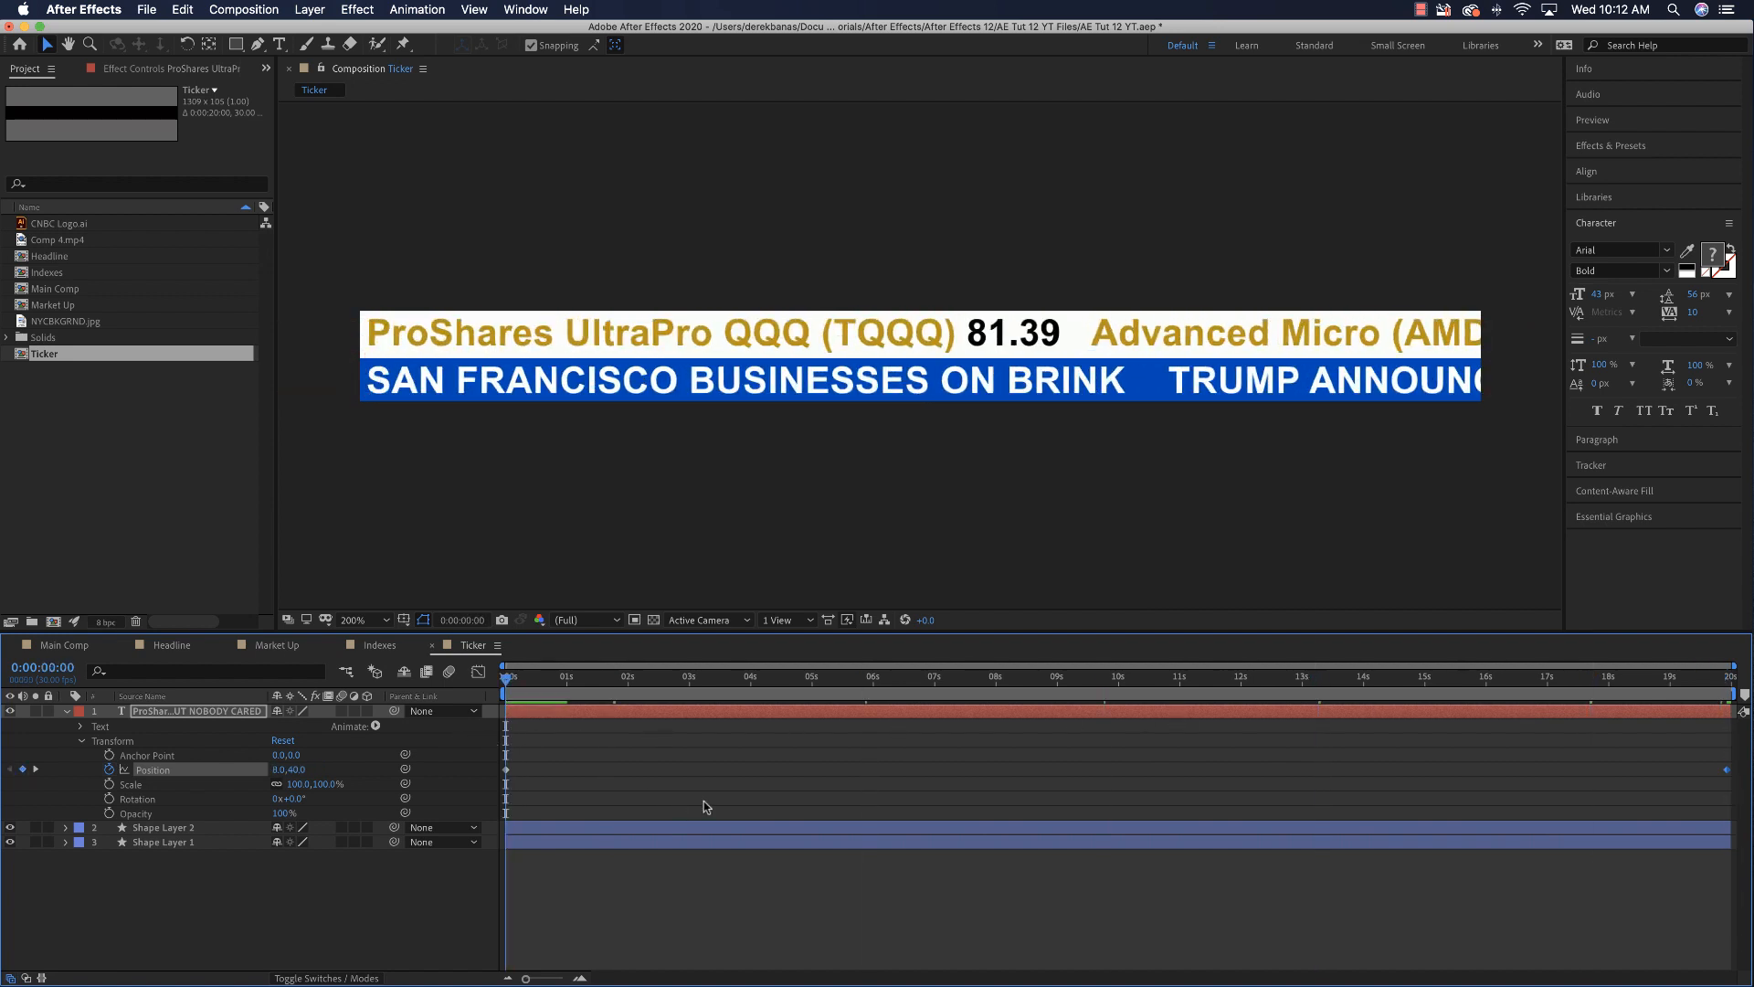
{"action": "key", "text": "space"}
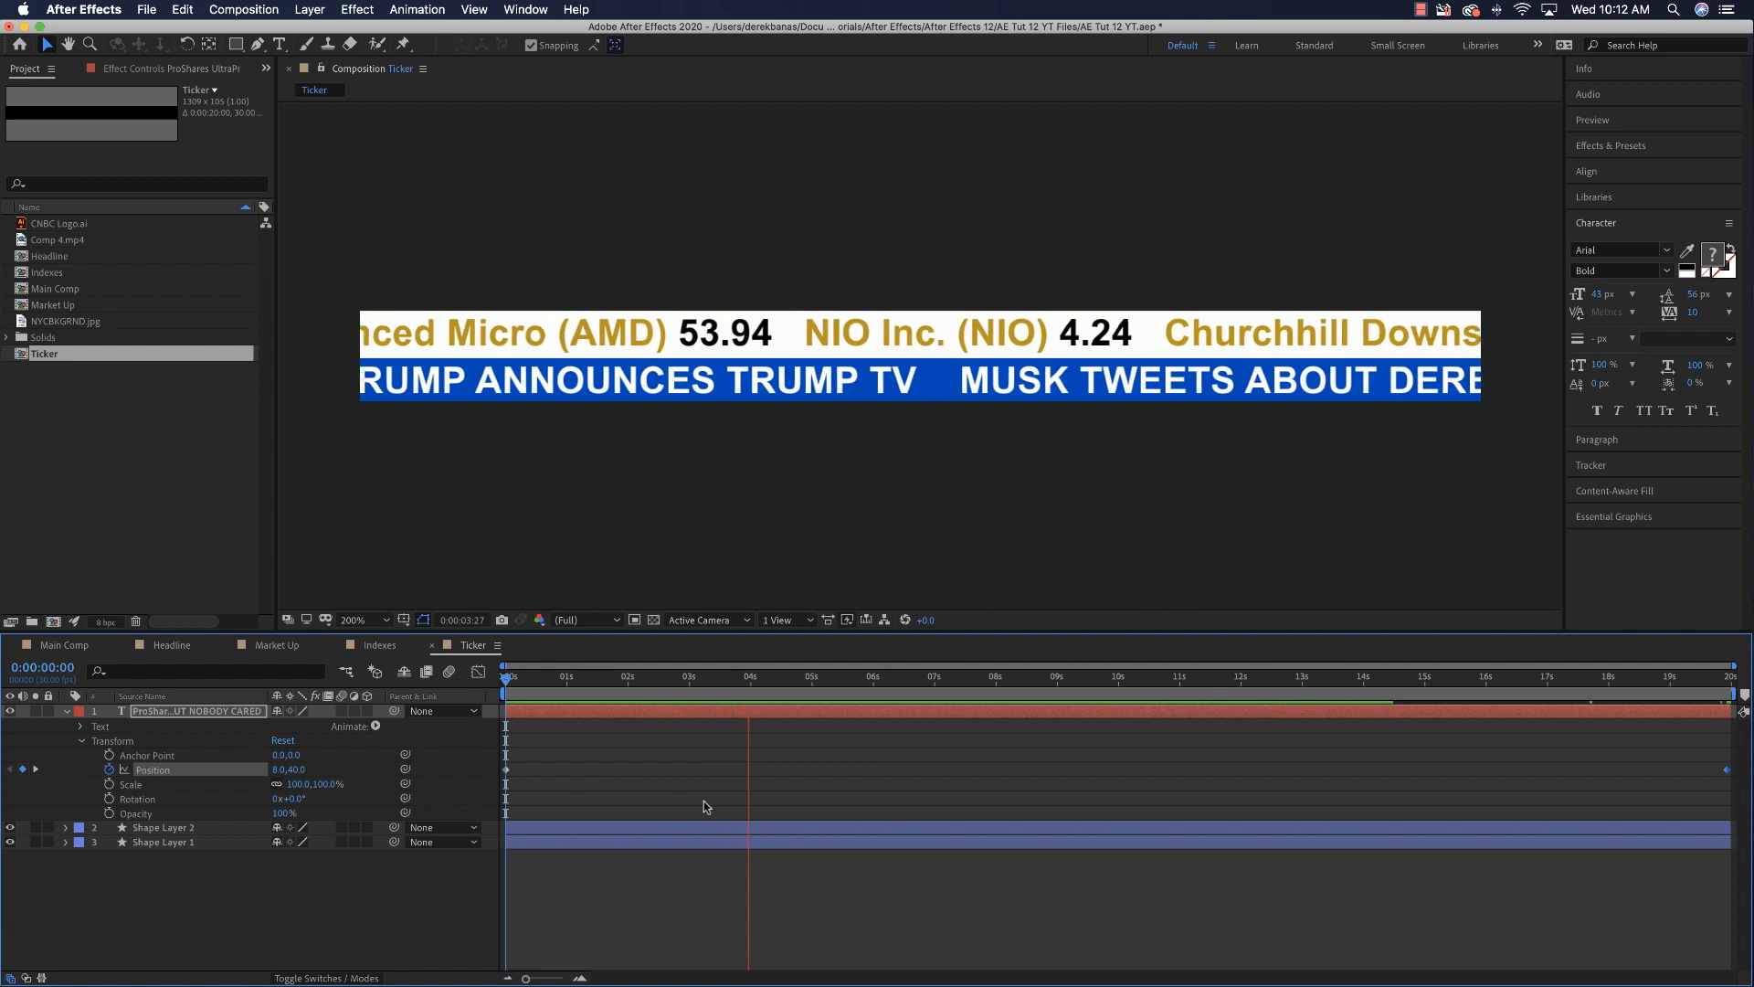
{"action": "key", "text": "space"}
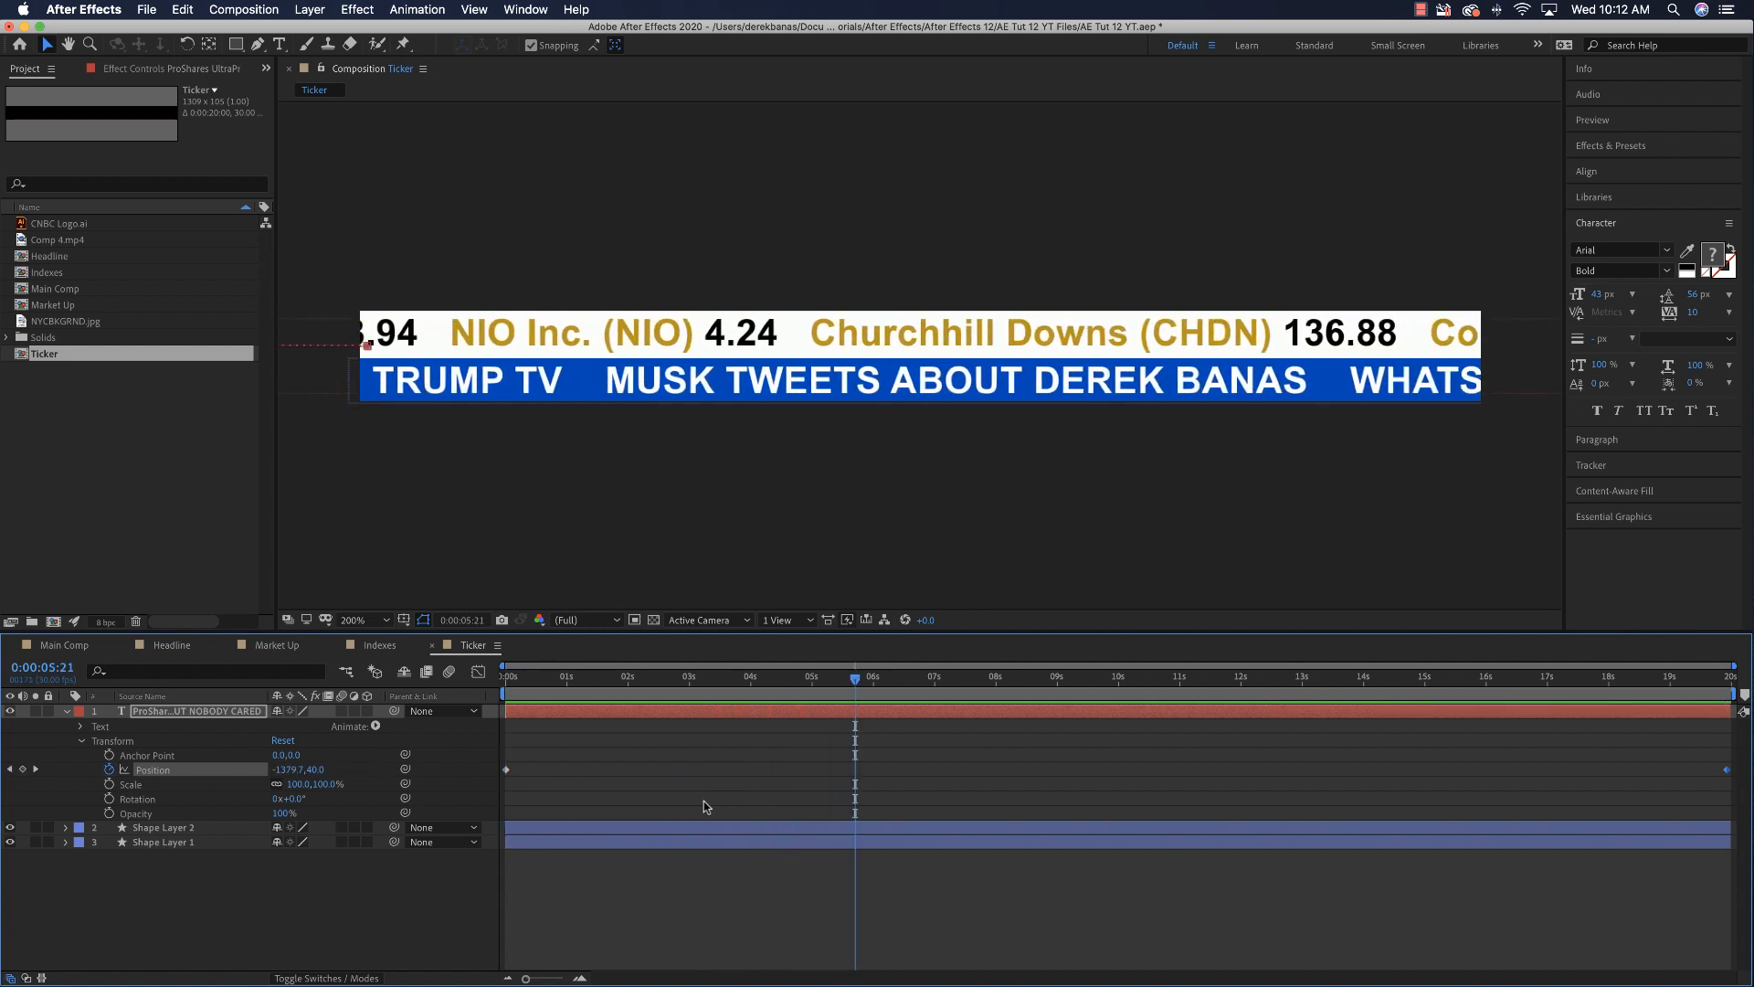
{"action": "key", "text": "super+Tab"}
{"action": "scroll", "coordinate": [1188, 730], "scroll_direction": "right", "scroll_amount": 5}
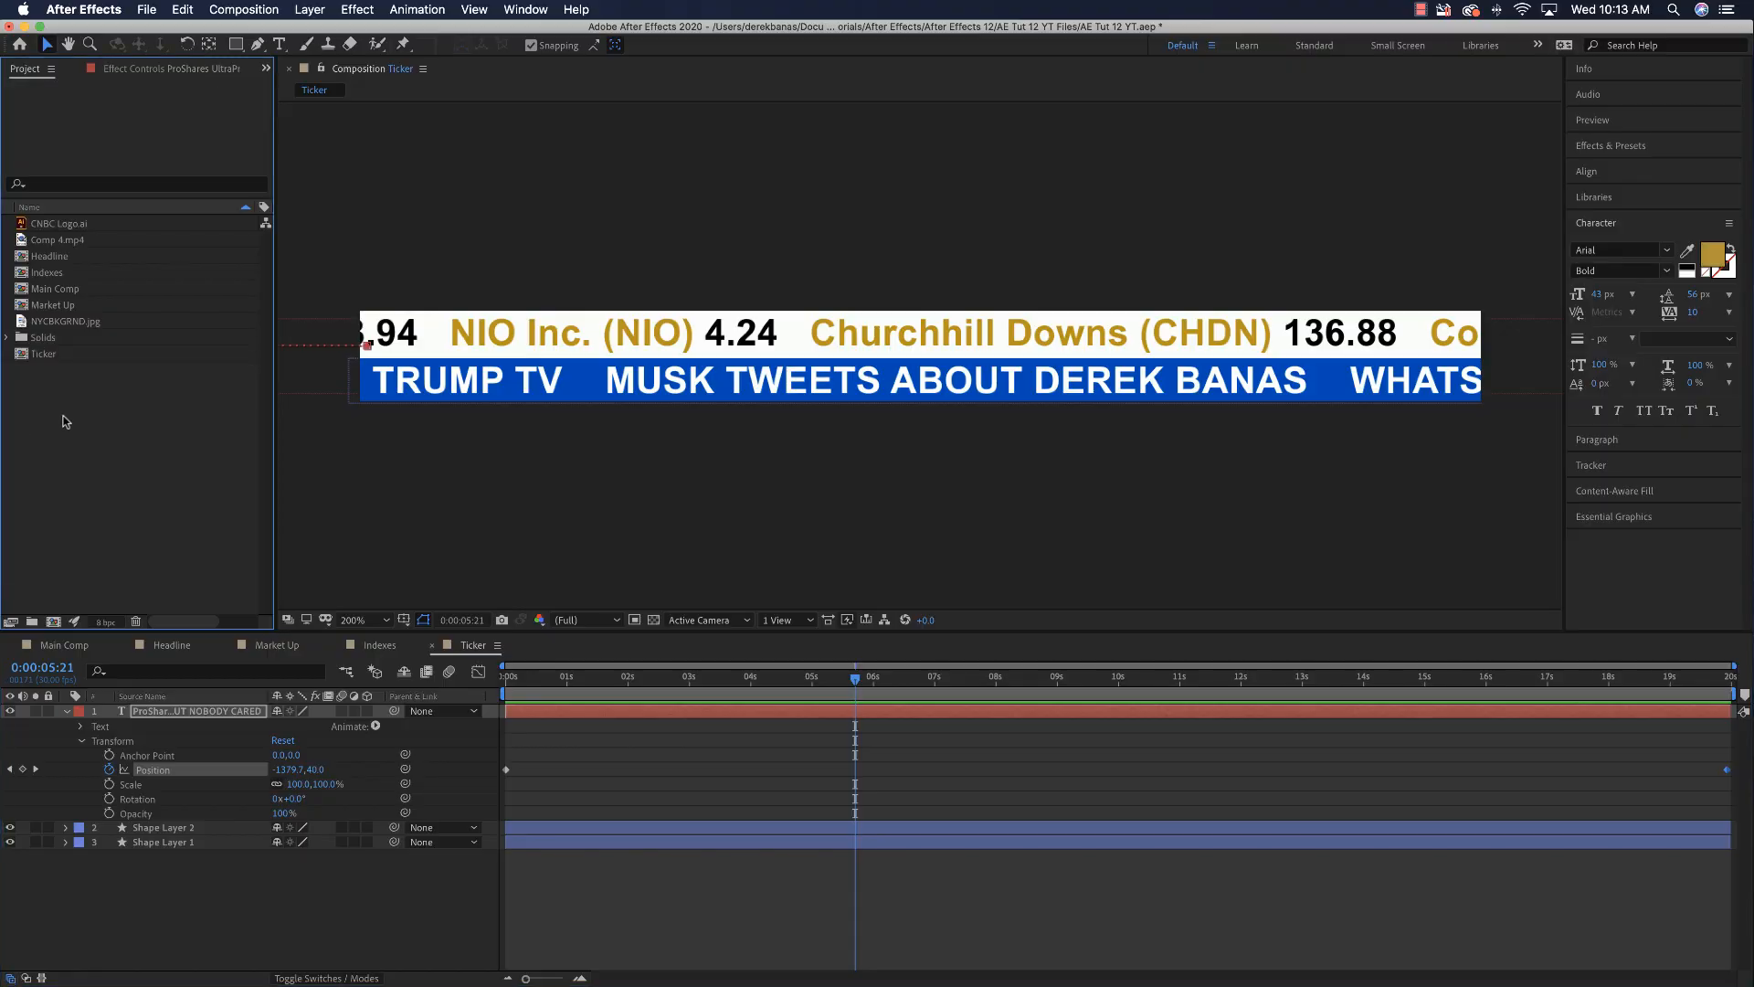
Step: Create a 415 x 145 px composition named Comp 1 with an off-white FBF9F9 background, 30 fps and a 20-second duration
{"action": "right_click", "coordinate": [65, 421]}
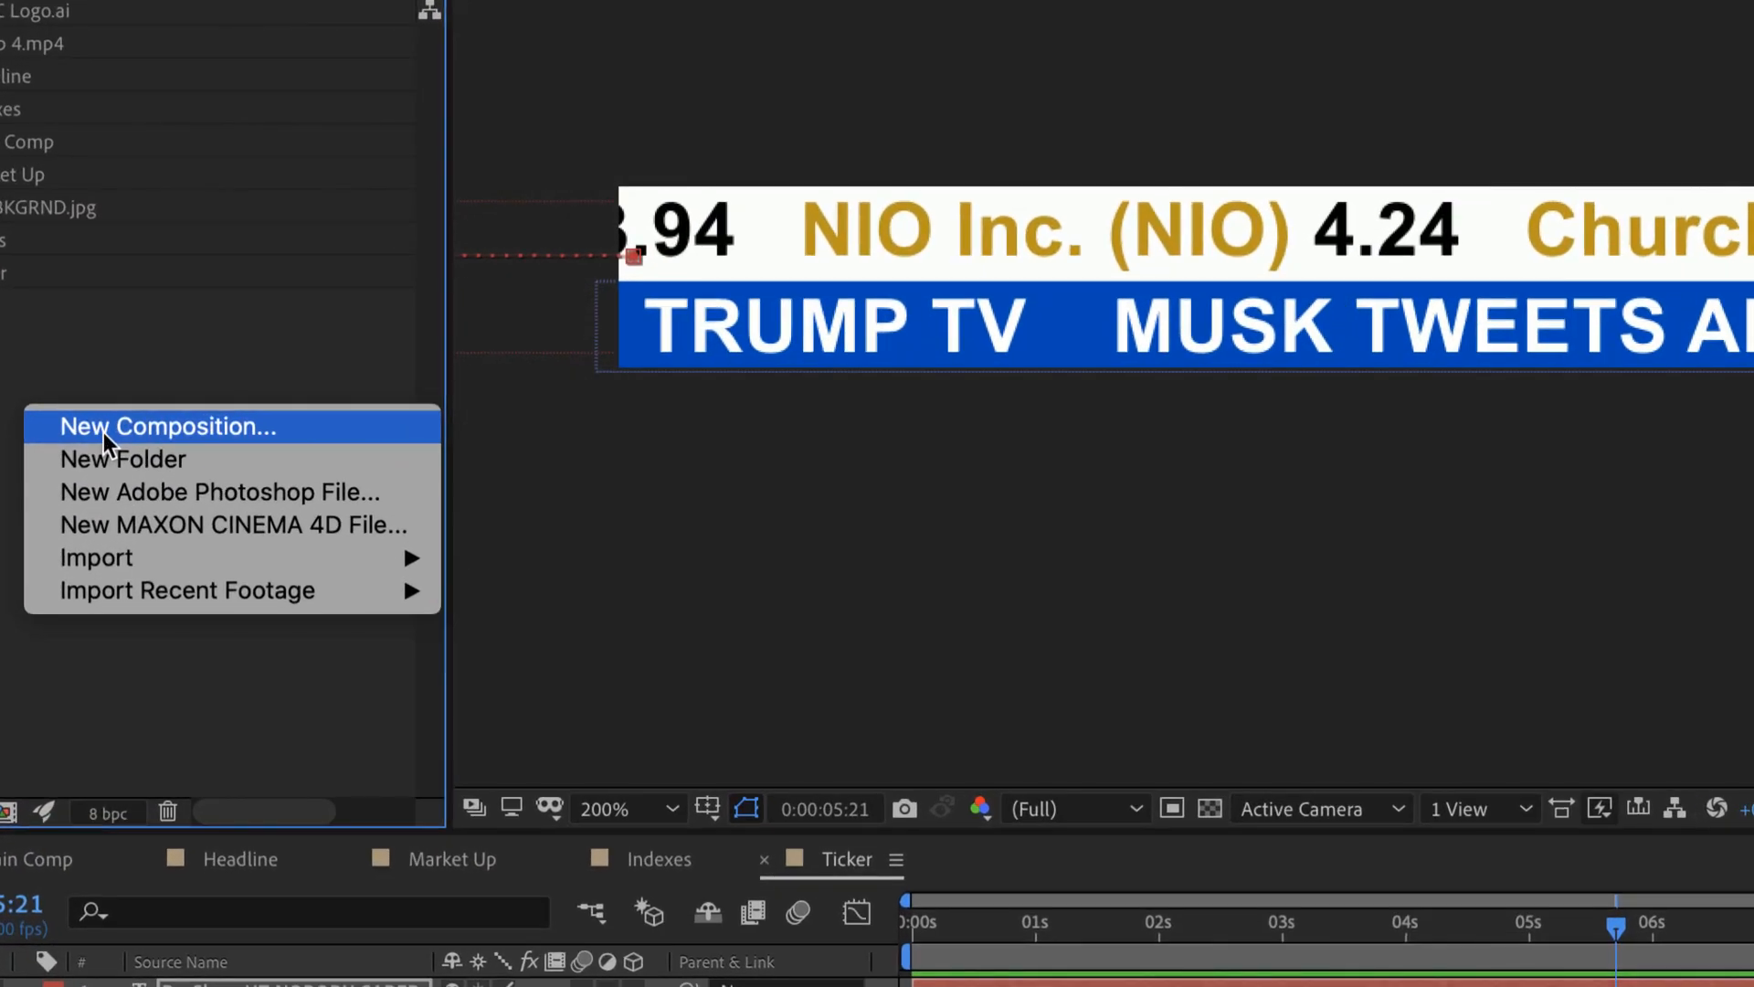
{"action": "left_click", "coordinate": [103, 434]}
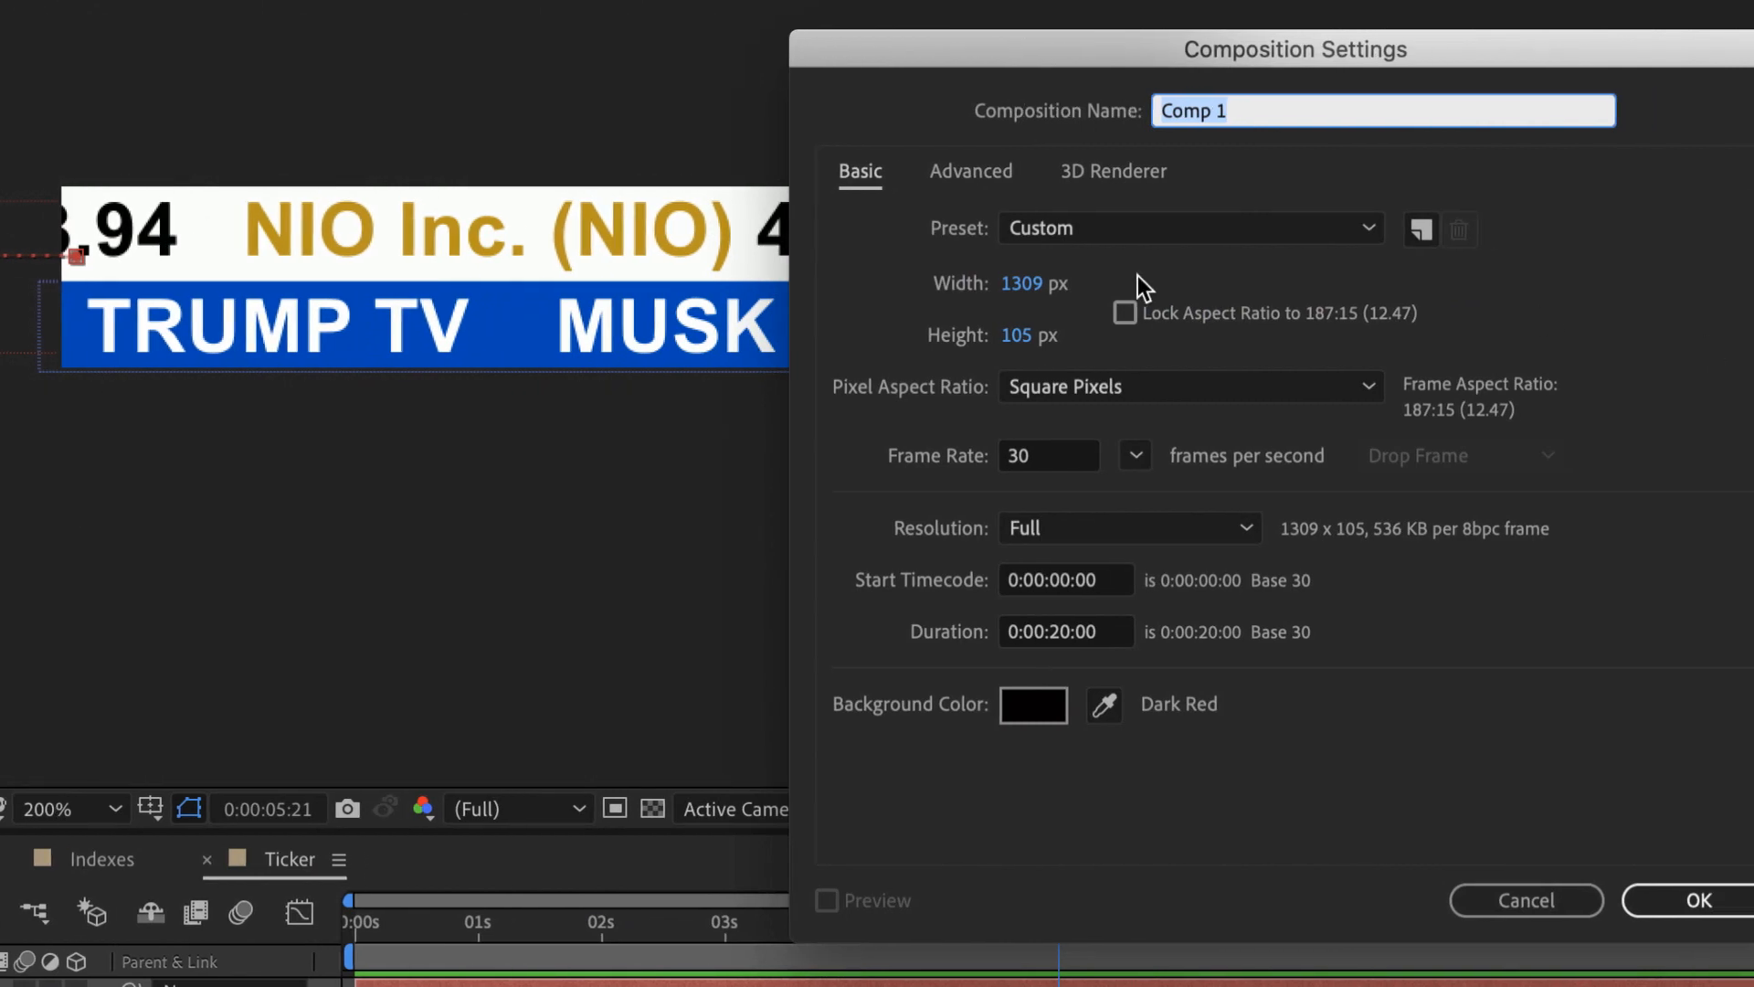
{"action": "left_click", "coordinate": [1023, 285]}
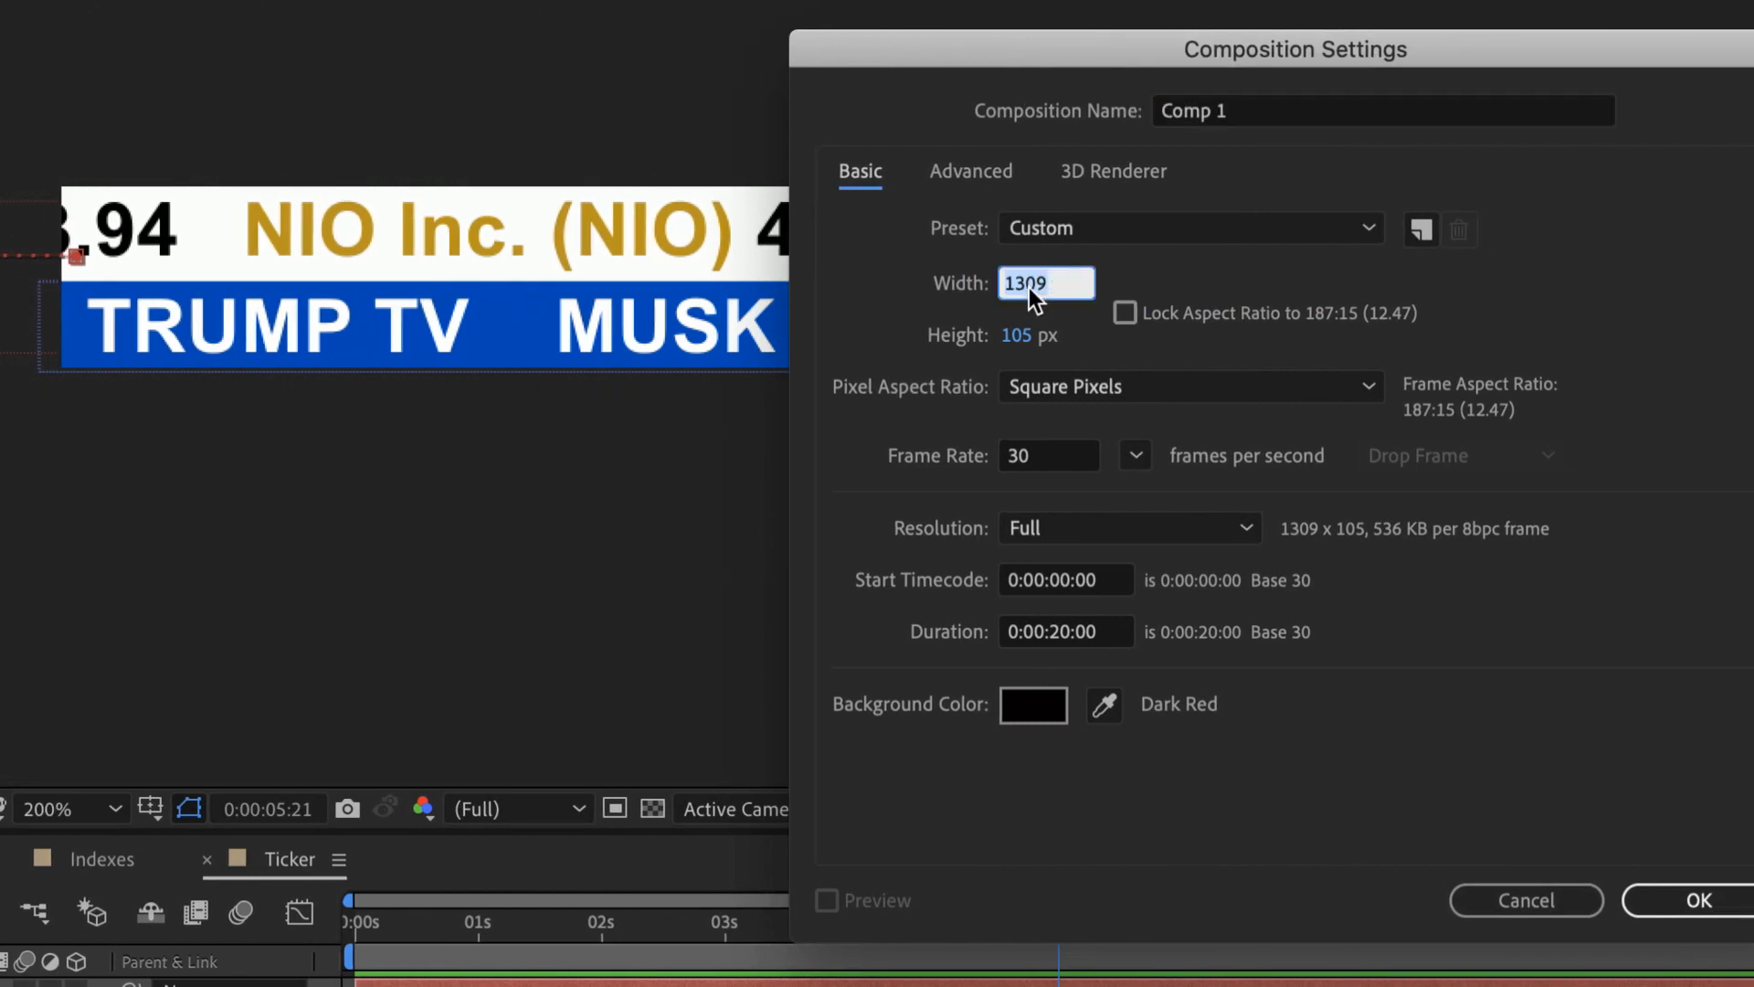
{"action": "type", "text": "415"}
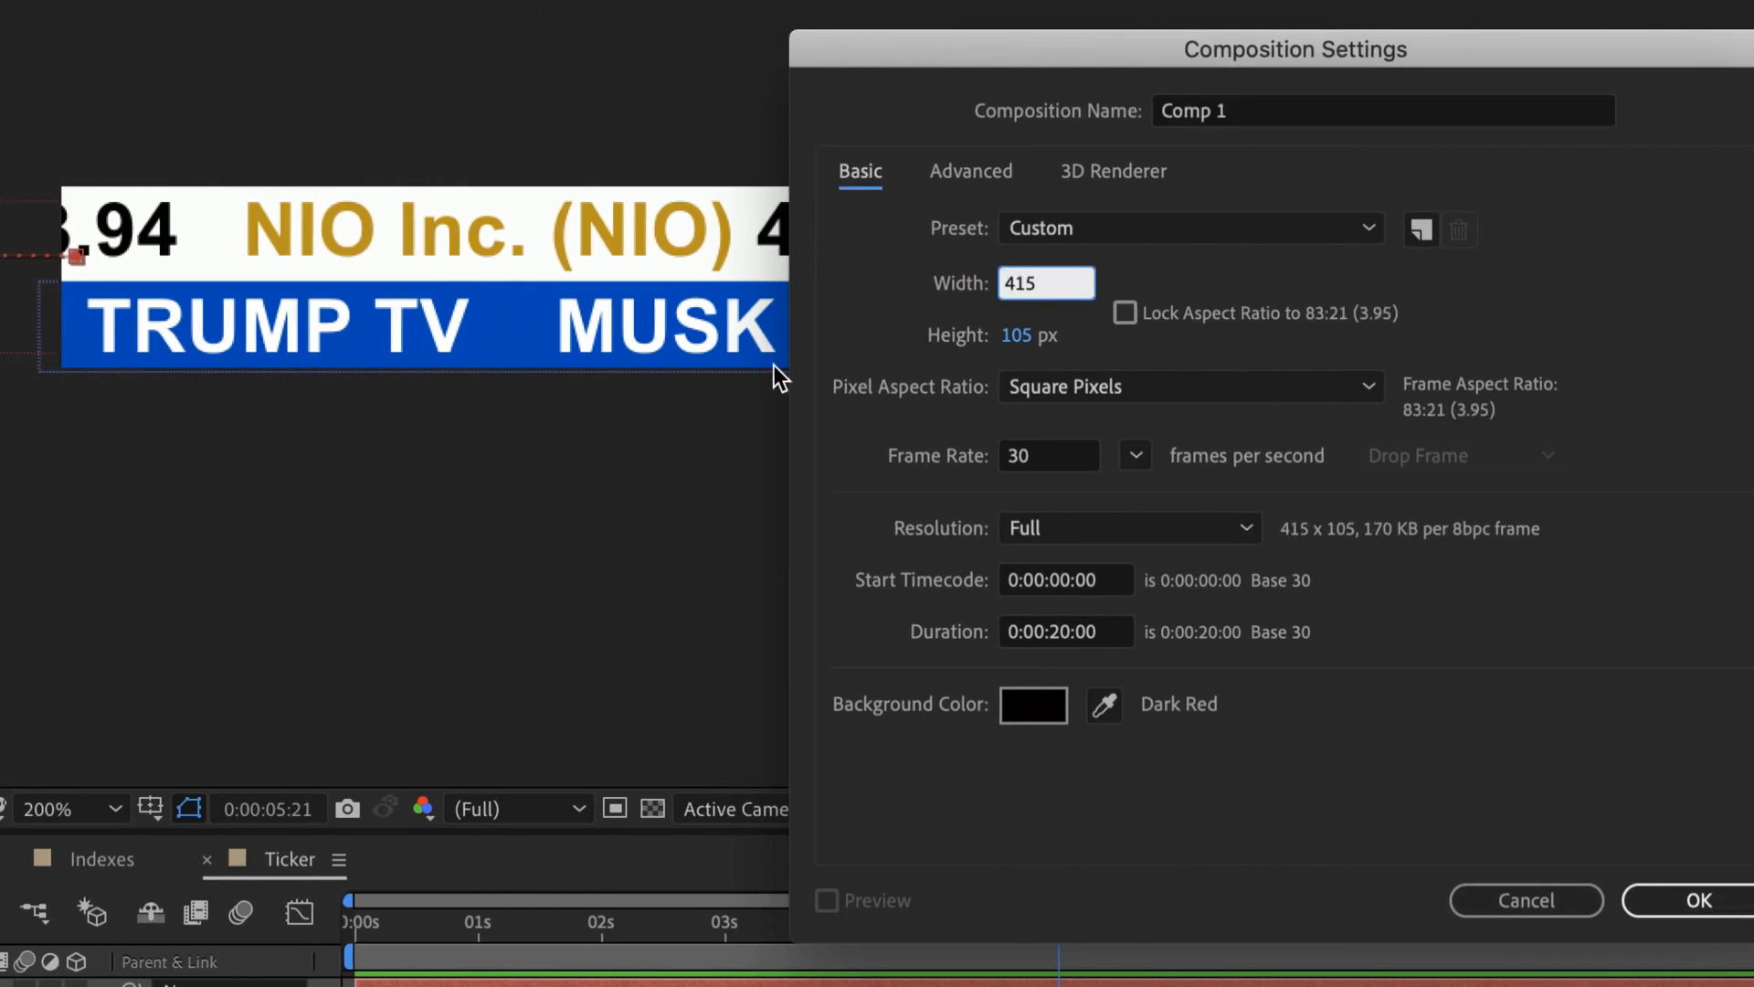
{"action": "left_click", "coordinate": [1020, 334]}
{"action": "type", "text": "145"}
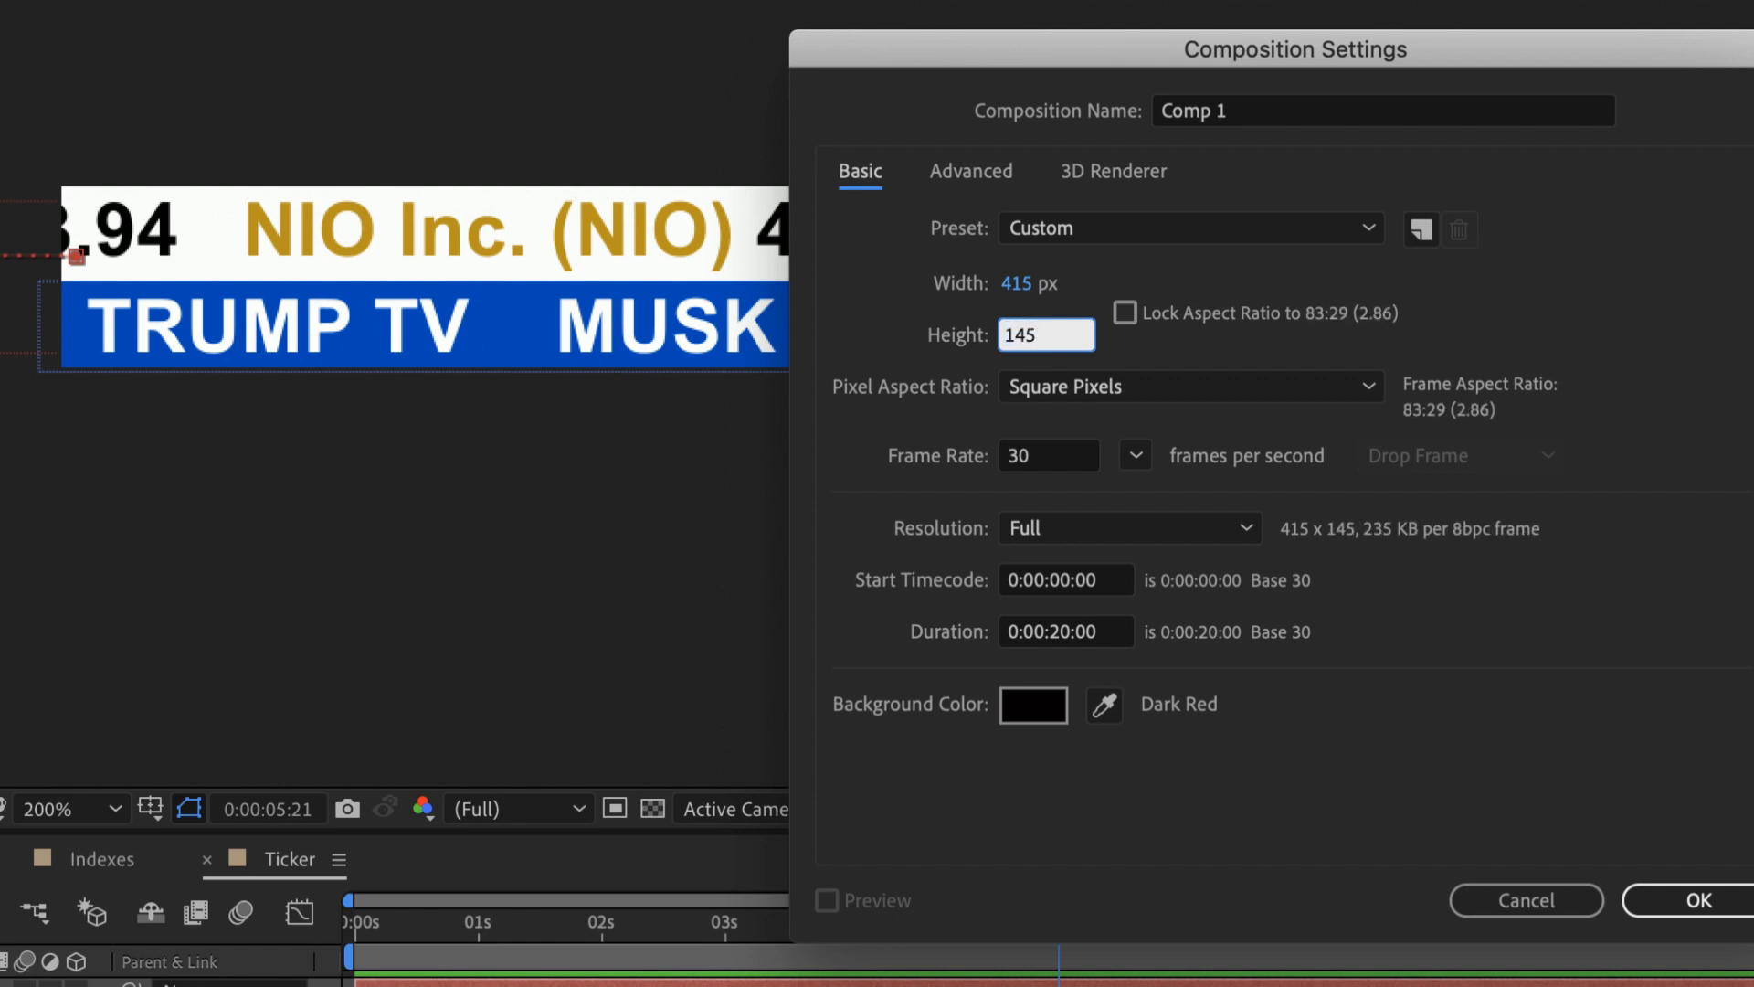
{"action": "left_click", "coordinate": [1036, 714]}
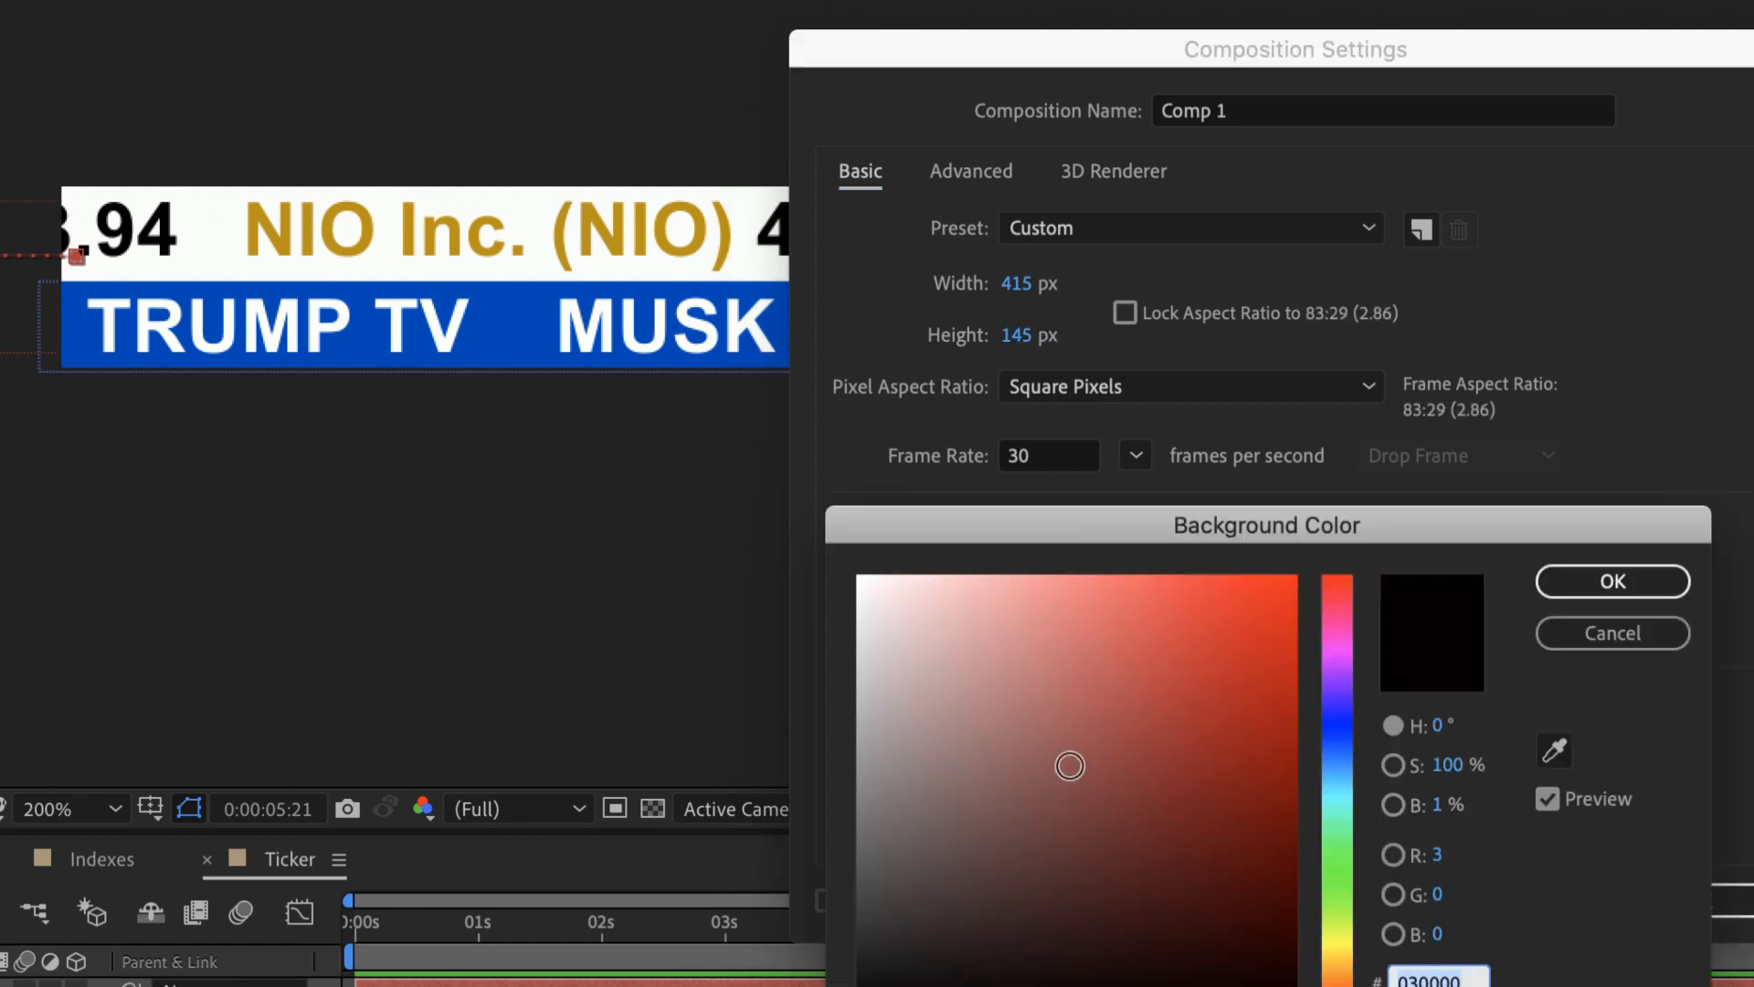
{"action": "left_click", "coordinate": [859, 579]}
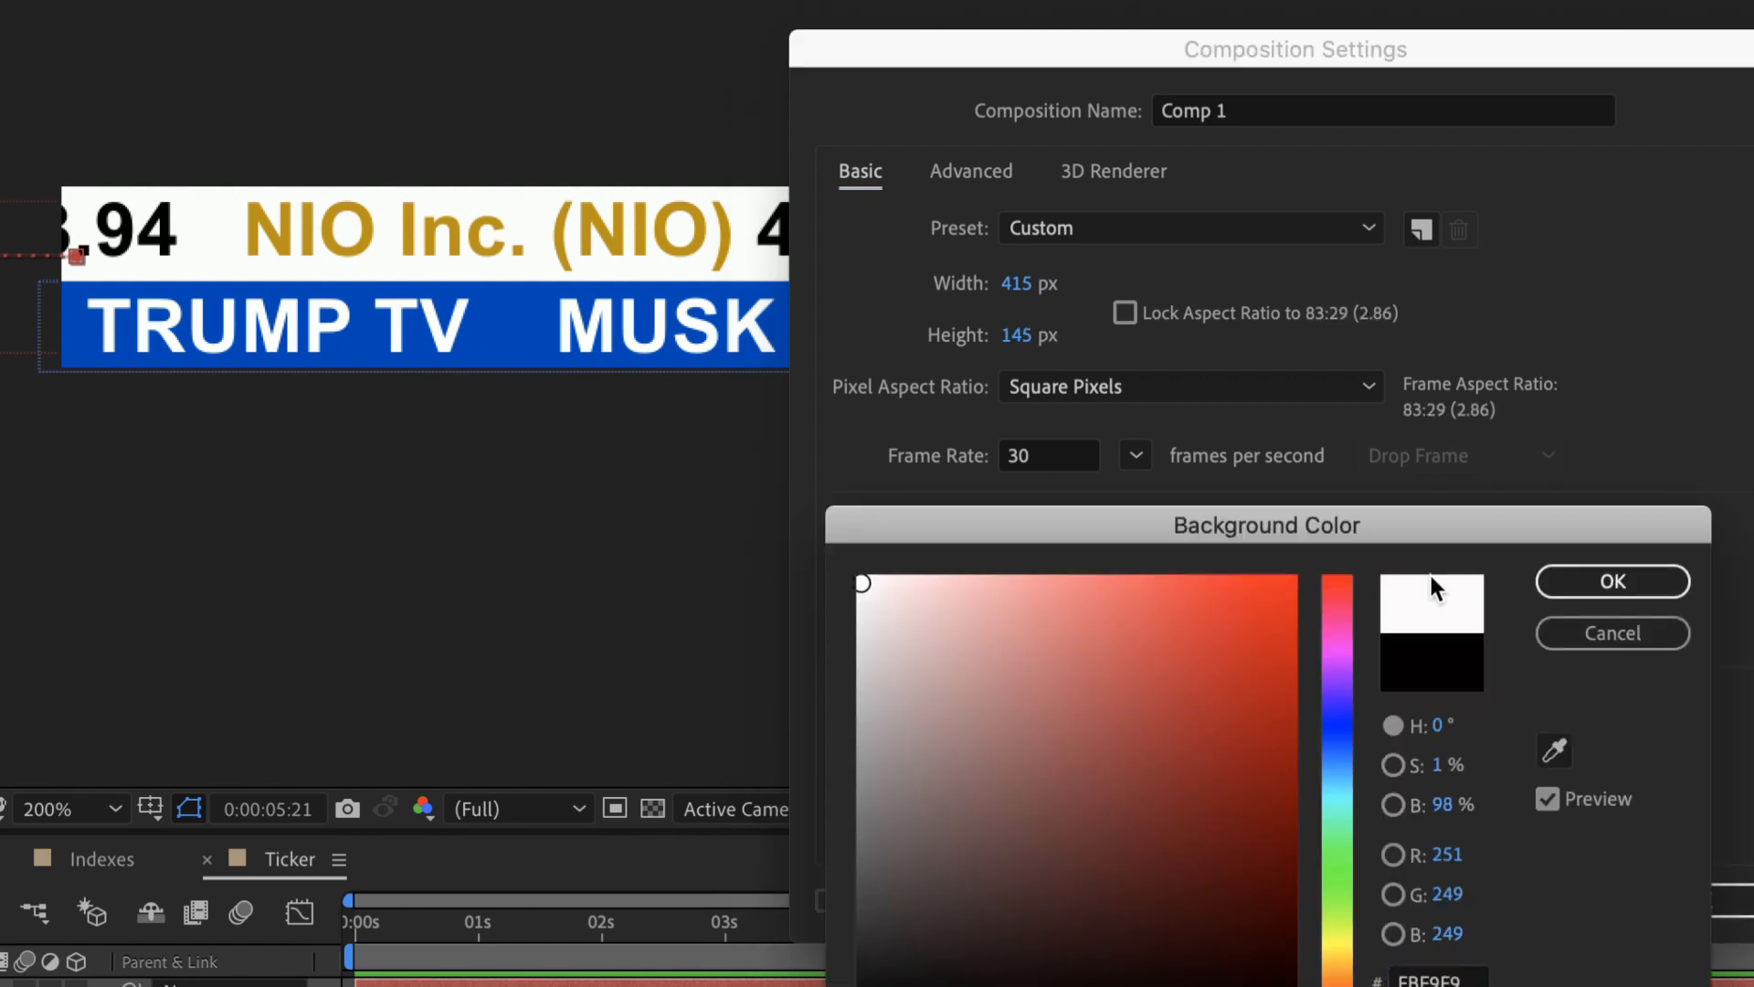
{"action": "left_click", "coordinate": [1612, 581]}
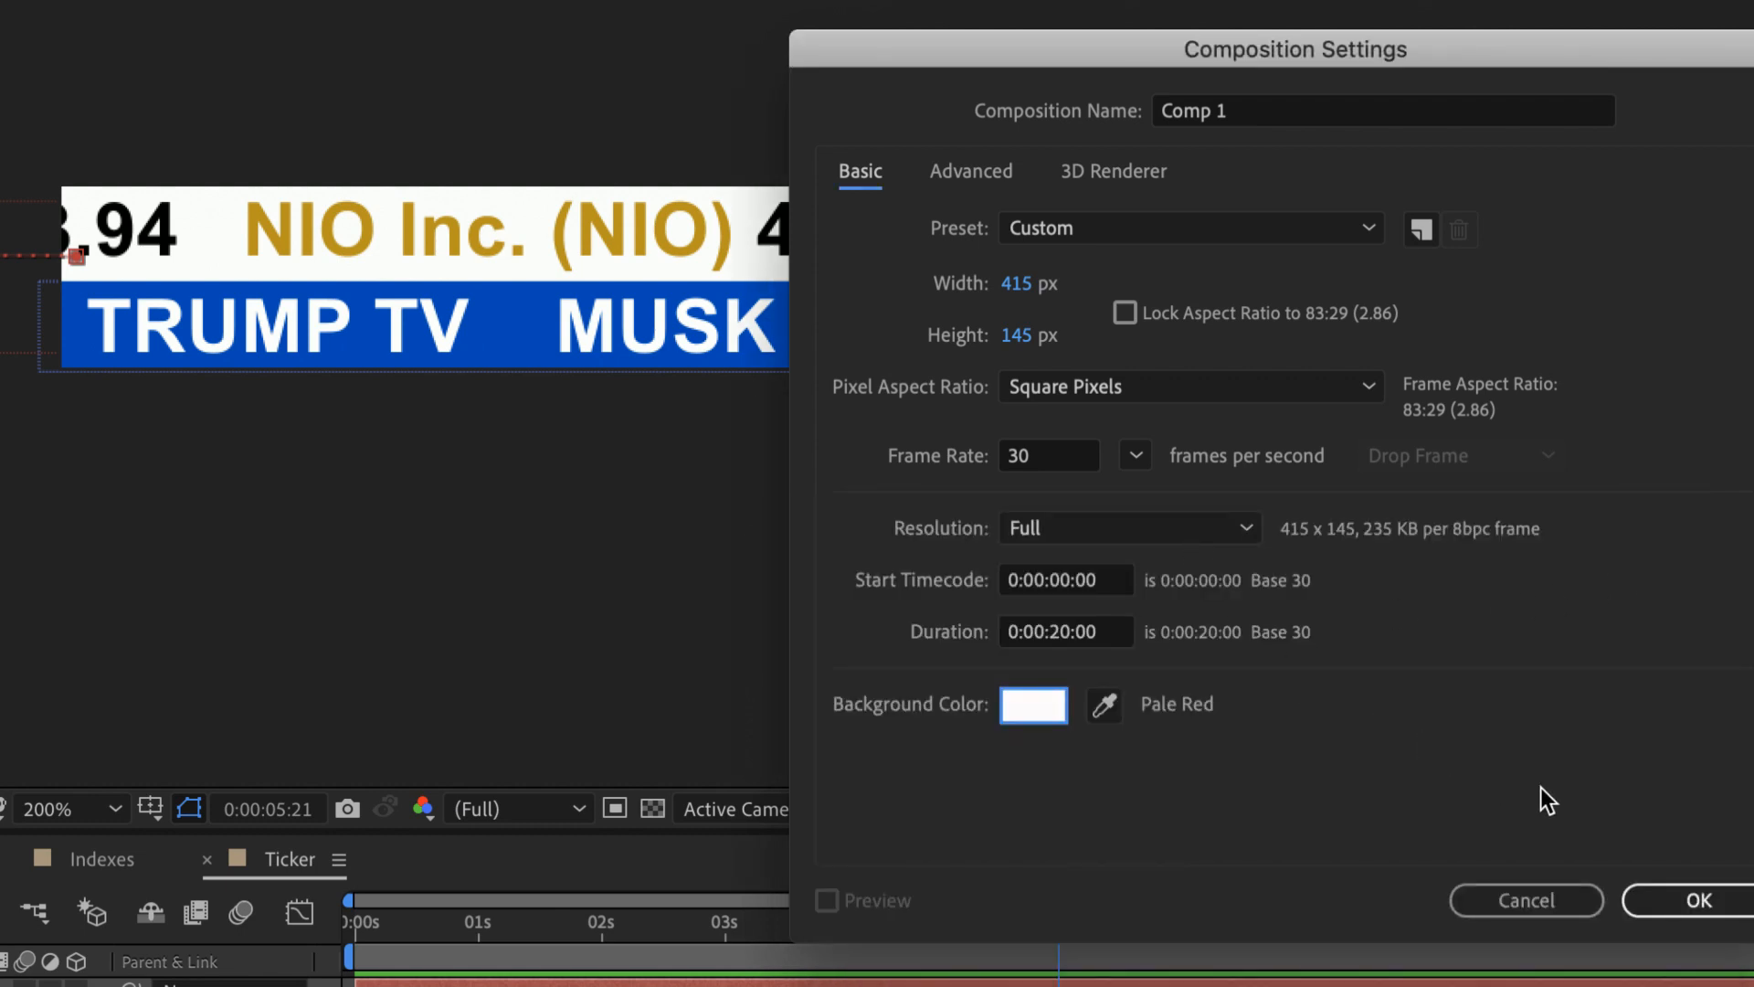
{"action": "left_click", "coordinate": [1696, 905]}
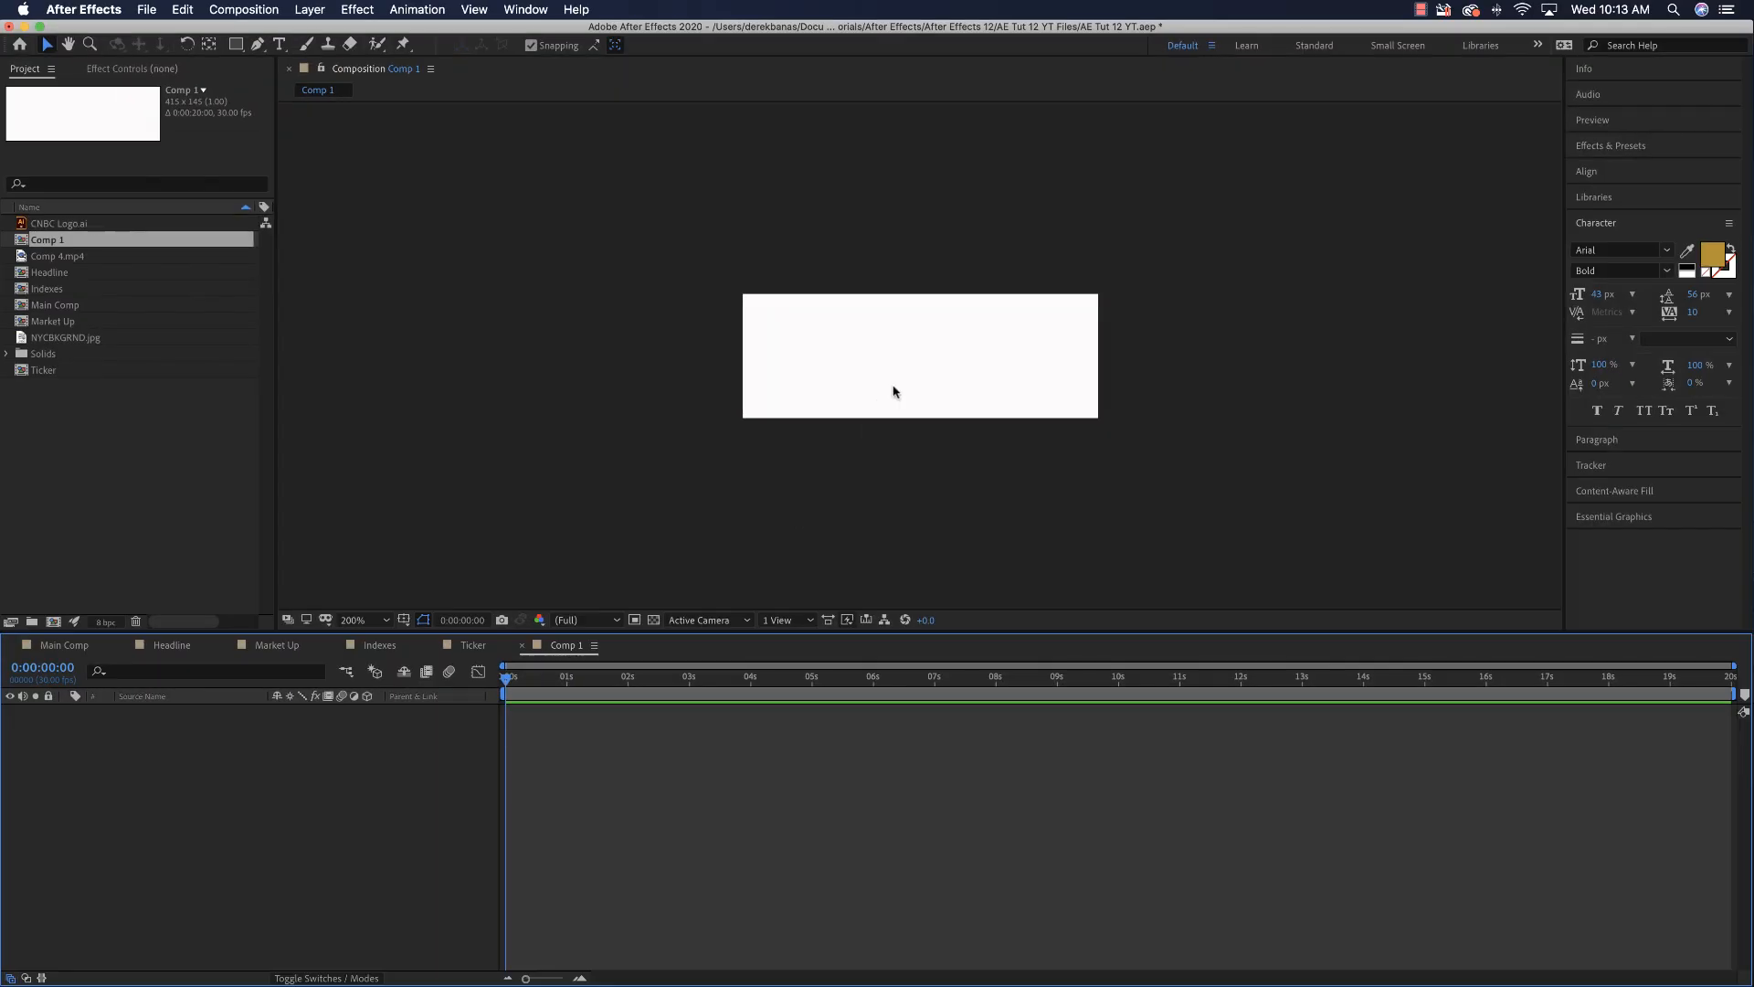
Step: Add CNBC Logo.ai to Comp 1 and move it up to the composition's top edge
{"action": "left_click", "coordinate": [48, 288]}
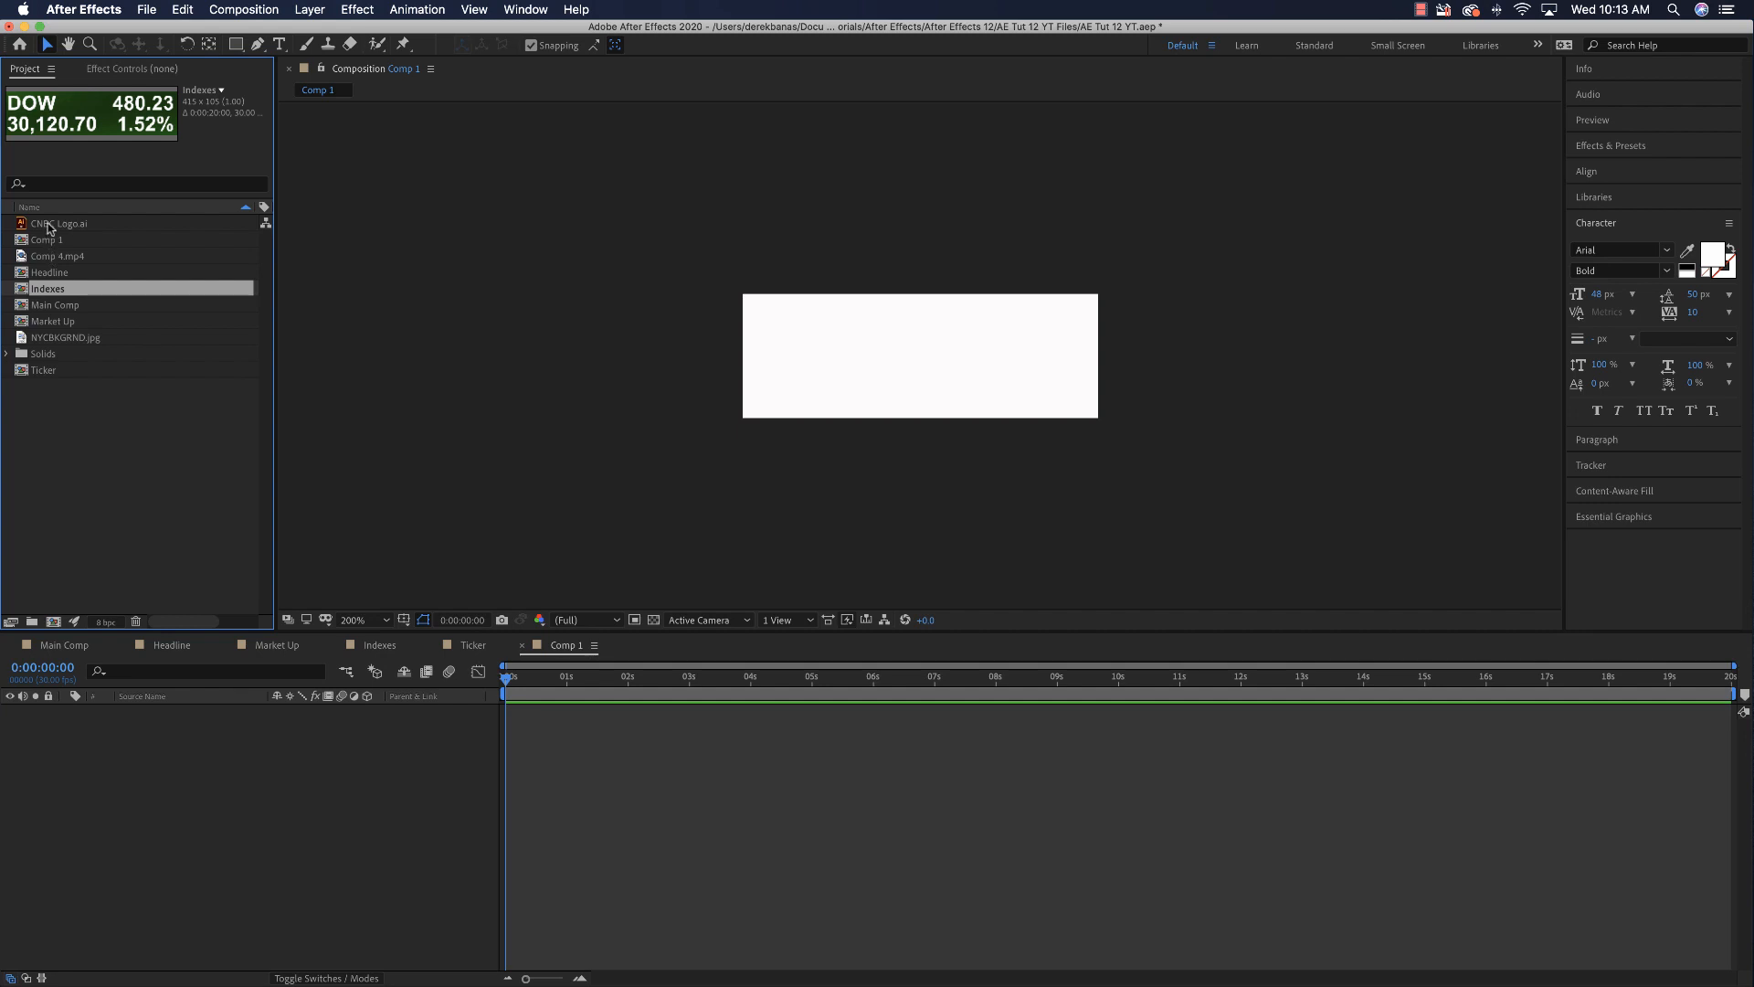
{"action": "left_click", "coordinate": [49, 224]}
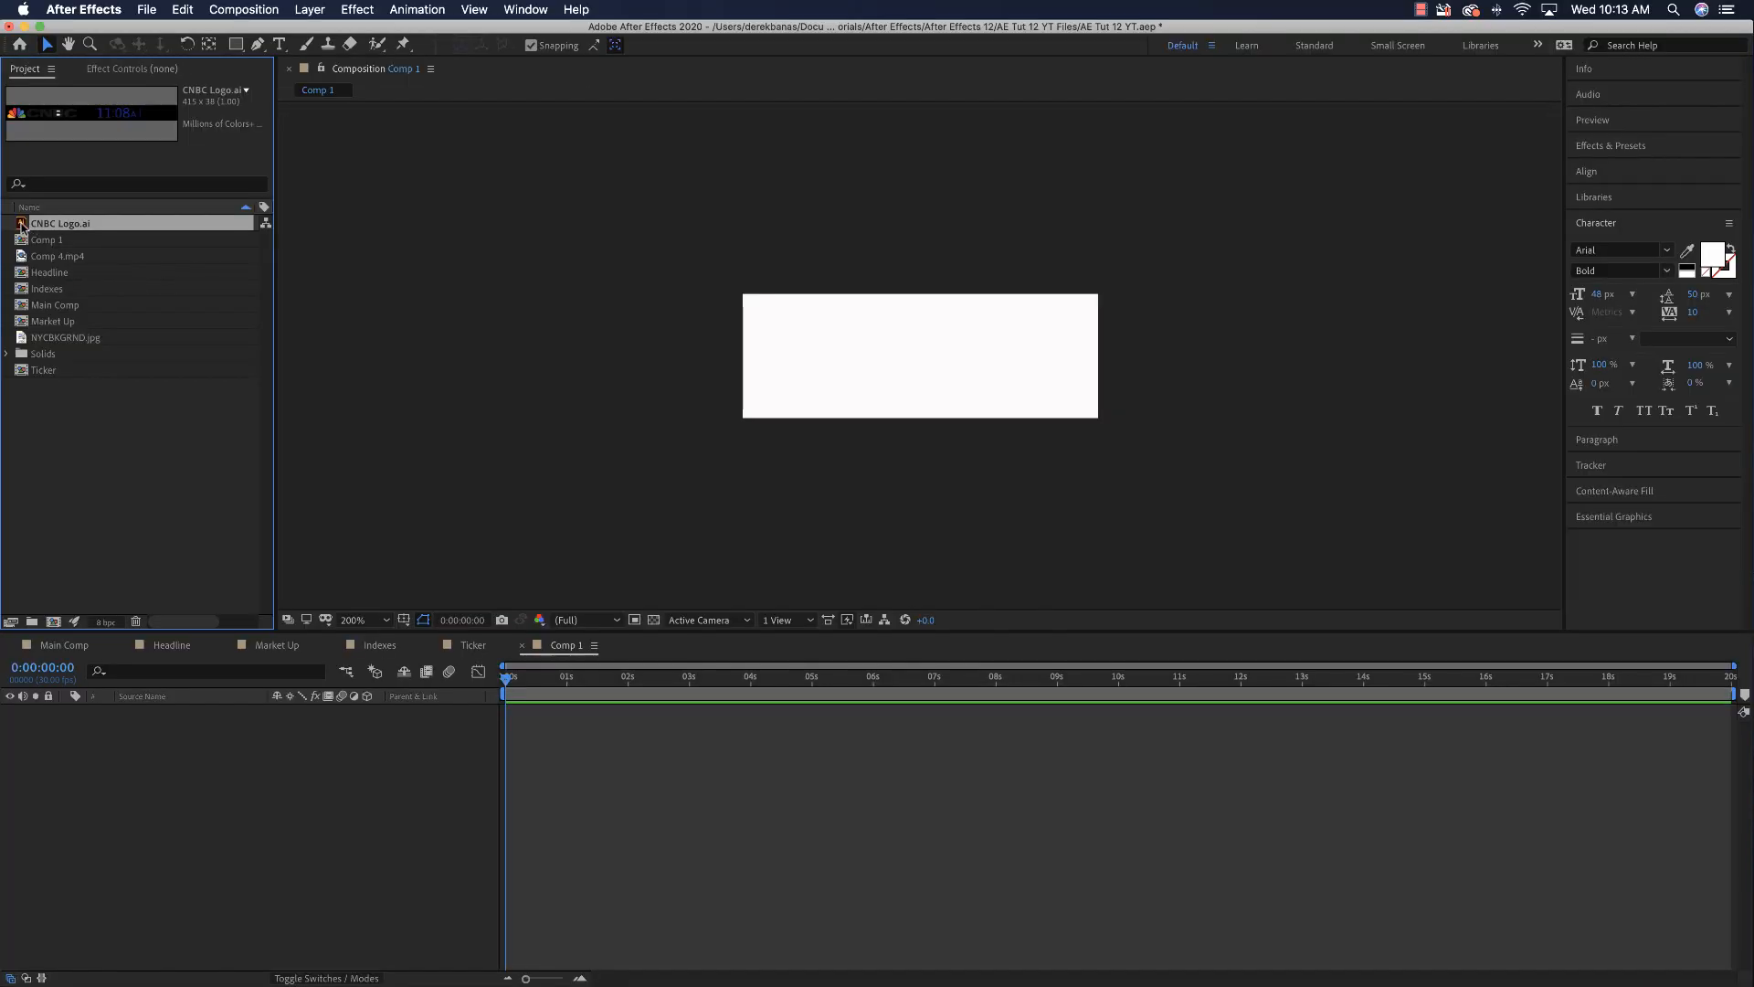
{"action": "left_click_drag", "start_coordinate": [22, 226], "coordinate": [140, 729]}
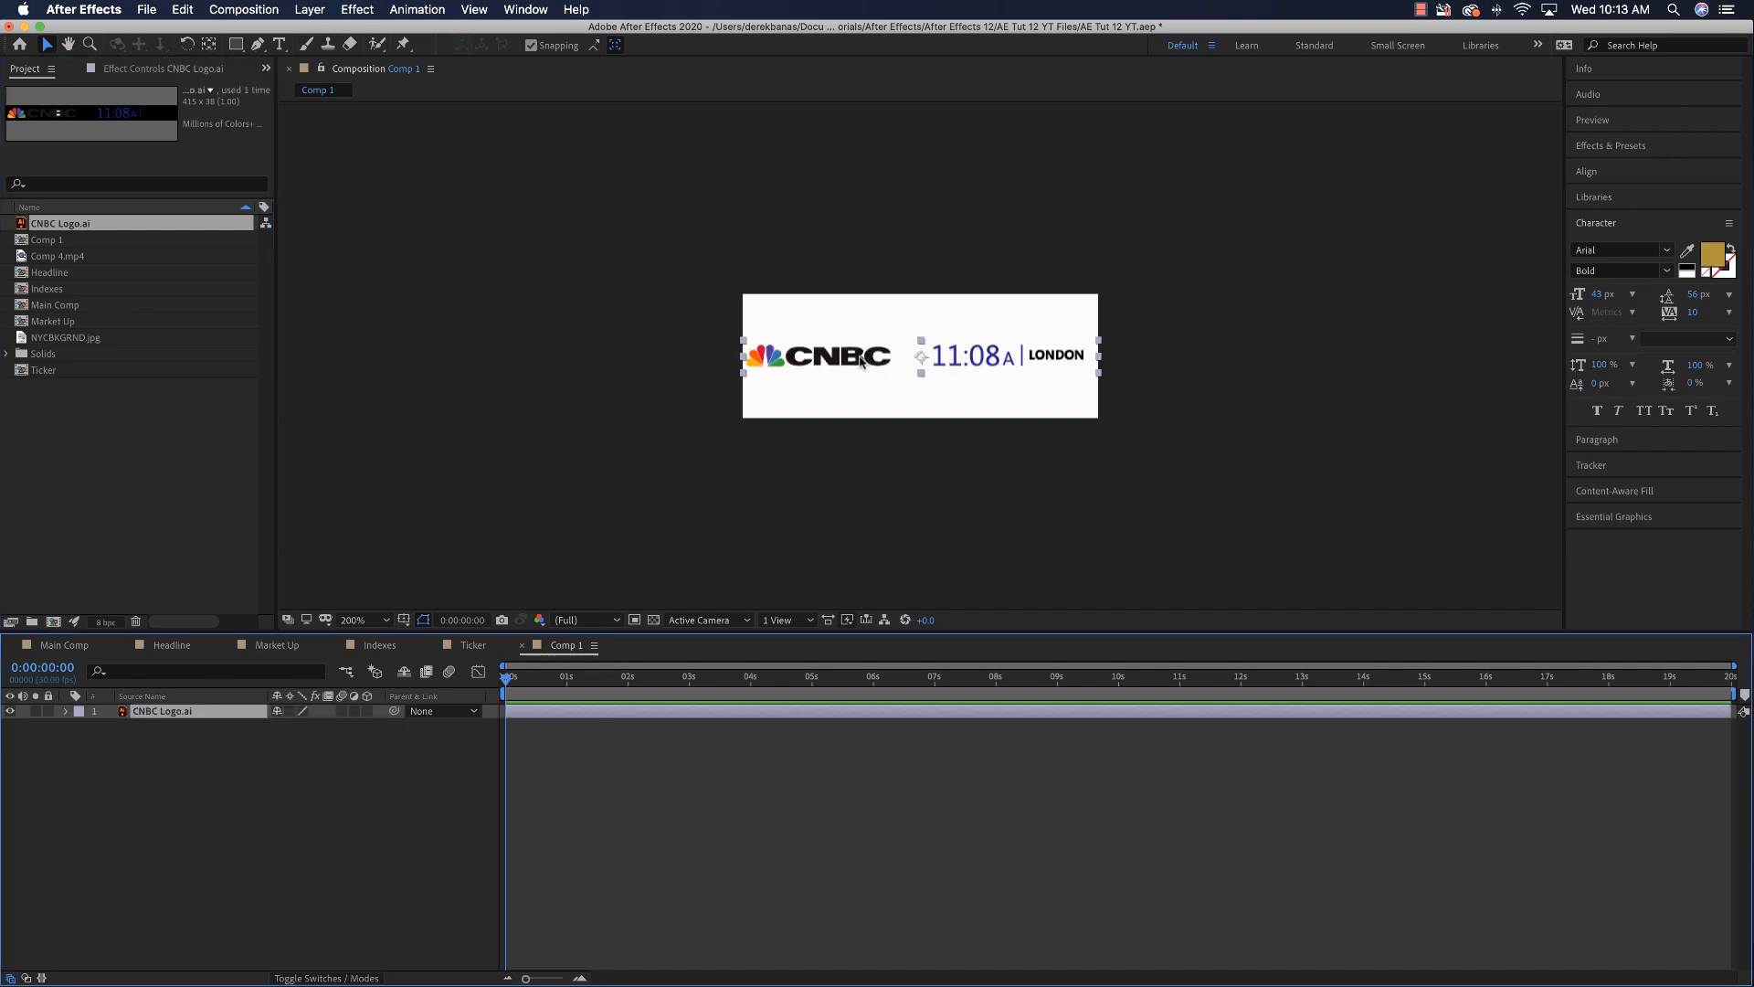
{"action": "left_click_drag", "start_coordinate": [859, 363], "coordinate": [866, 315]}
{"action": "left_click", "coordinate": [755, 468]}
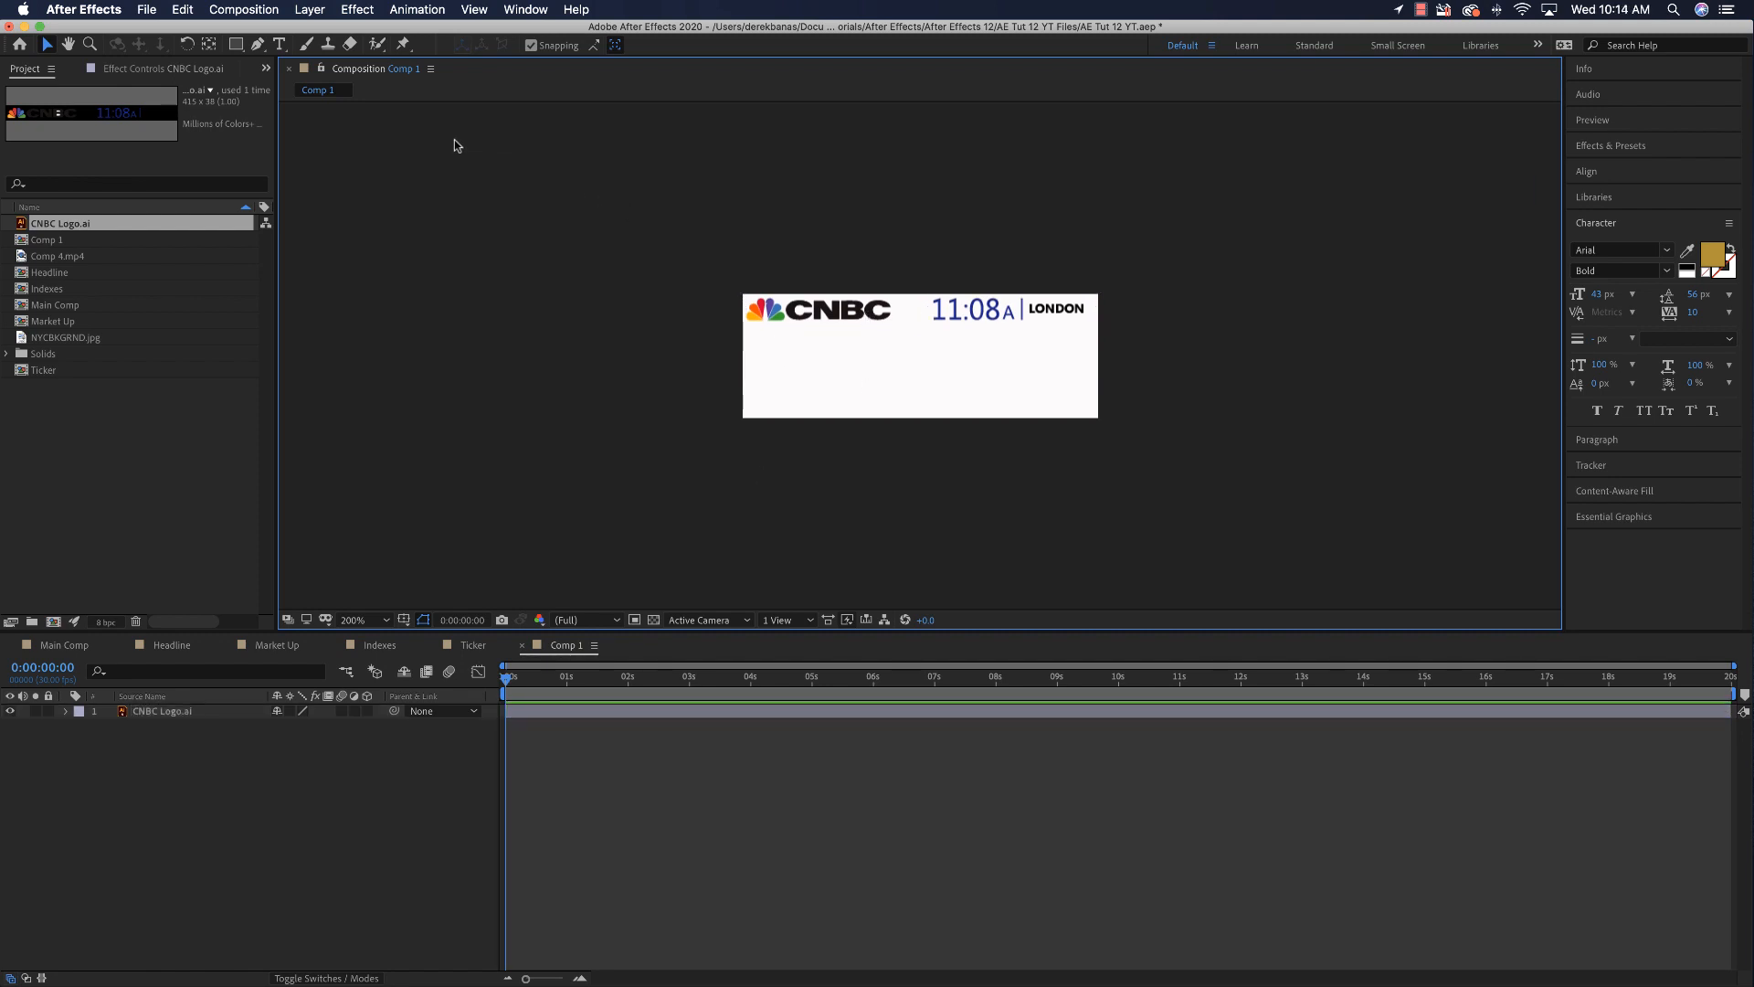
Step: Add a comp-sized rectangle shape layer, reduce its height, and move it down so it sits directly below the CNBC logo strip
{"action": "double_click", "coordinate": [237, 46]}
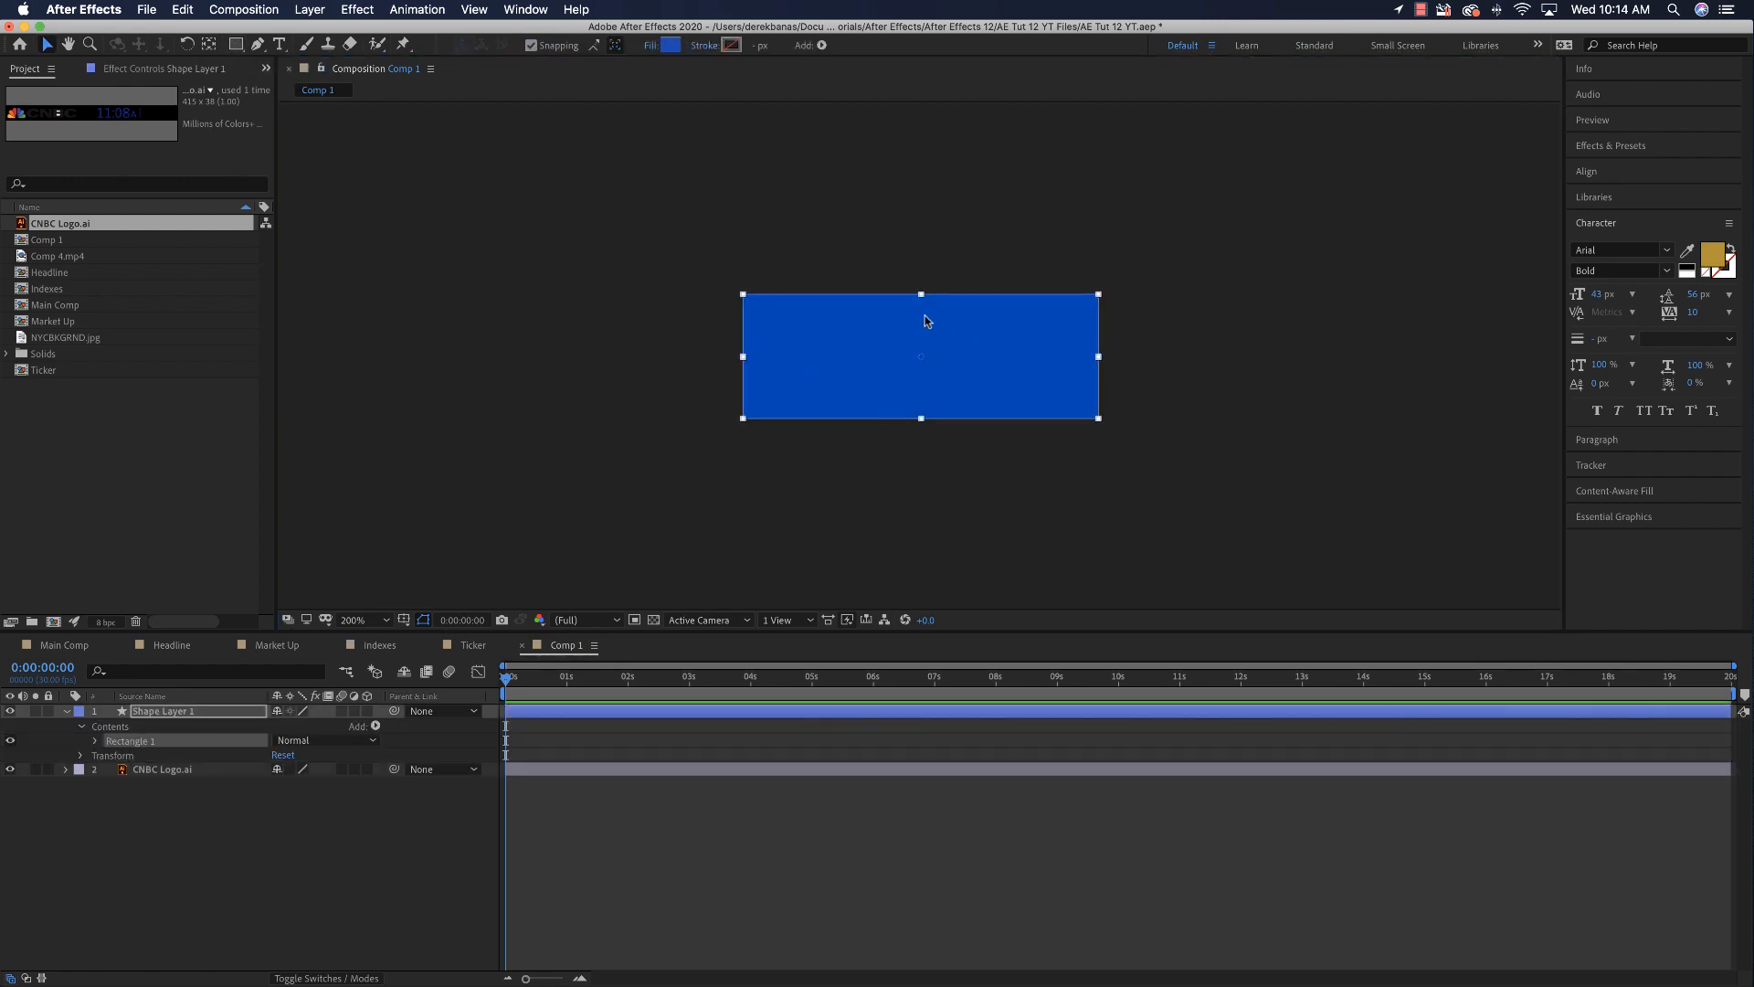
{"action": "left_click_drag", "start_coordinate": [921, 294], "coordinate": [923, 311]}
{"action": "key", "text": "Down"}
{"action": "key", "text": "Down"}
{"action": "key", "text": "Down"}
{"action": "key", "text": "Down"}
{"action": "key", "text": "Down"}
{"action": "key", "text": "Down"}
{"action": "key", "text": "Down"}
{"action": "key", "text": "Down"}
{"action": "key", "text": "Down"}
{"action": "key", "text": "Down"}
{"action": "key", "text": "Down"}
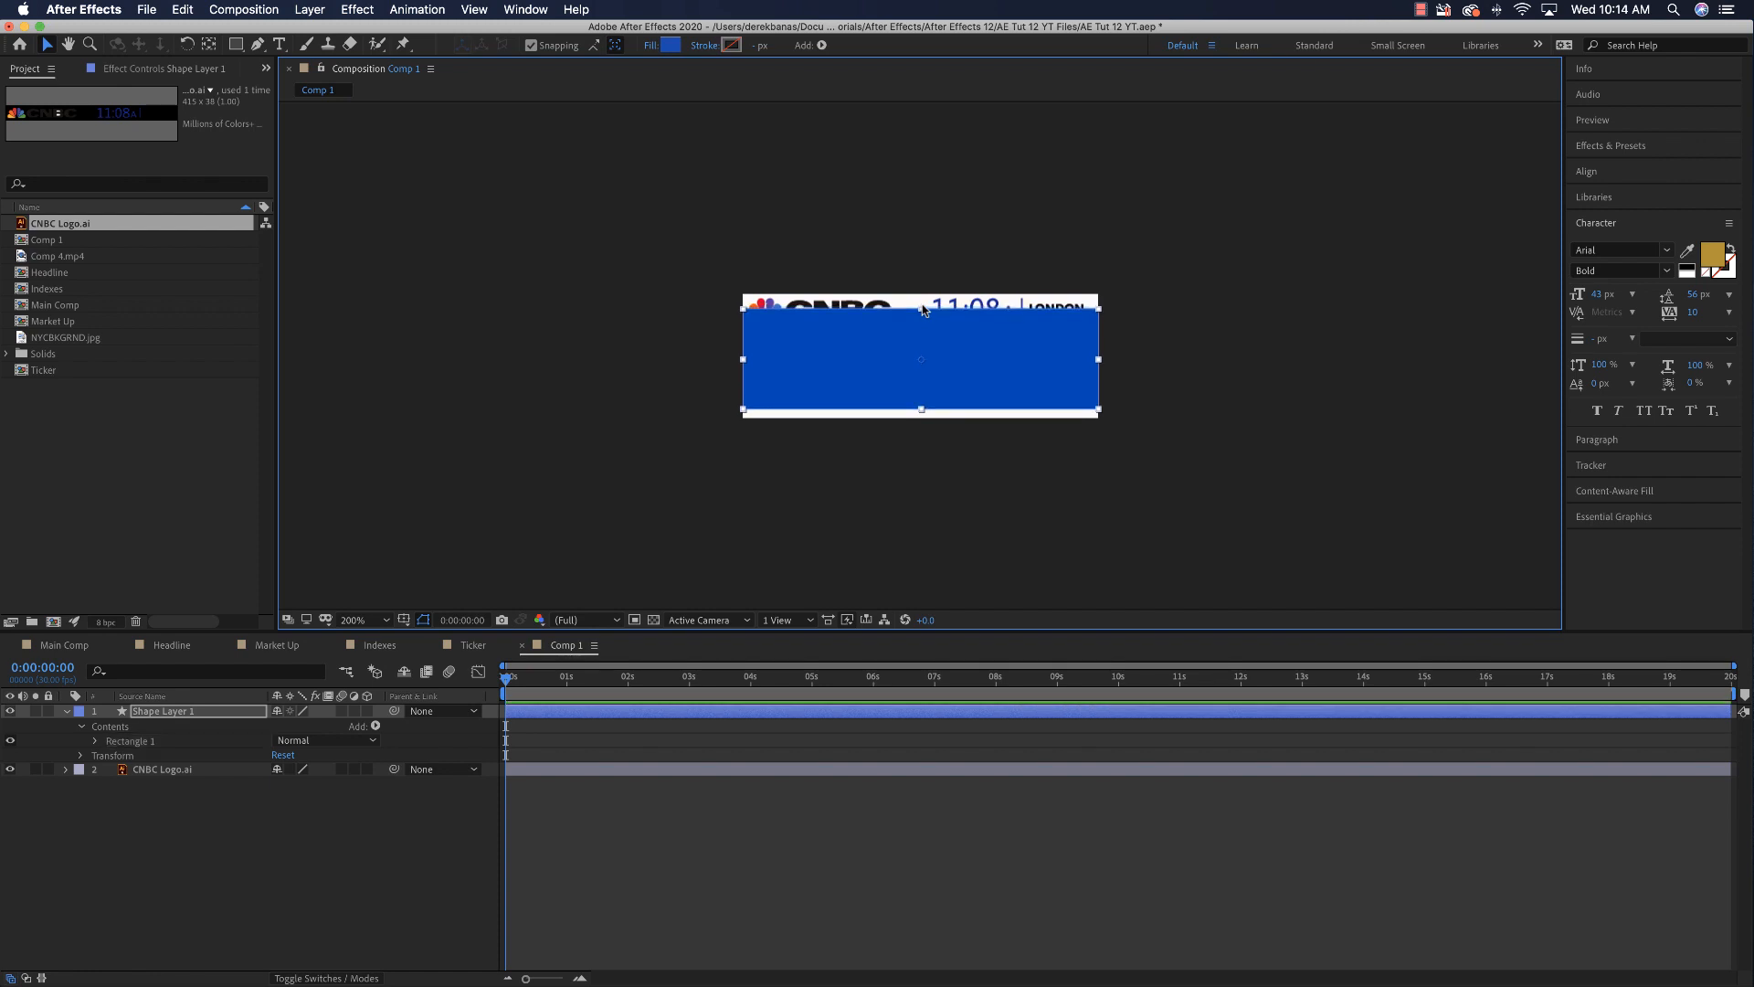
{"action": "key", "text": "Down"}
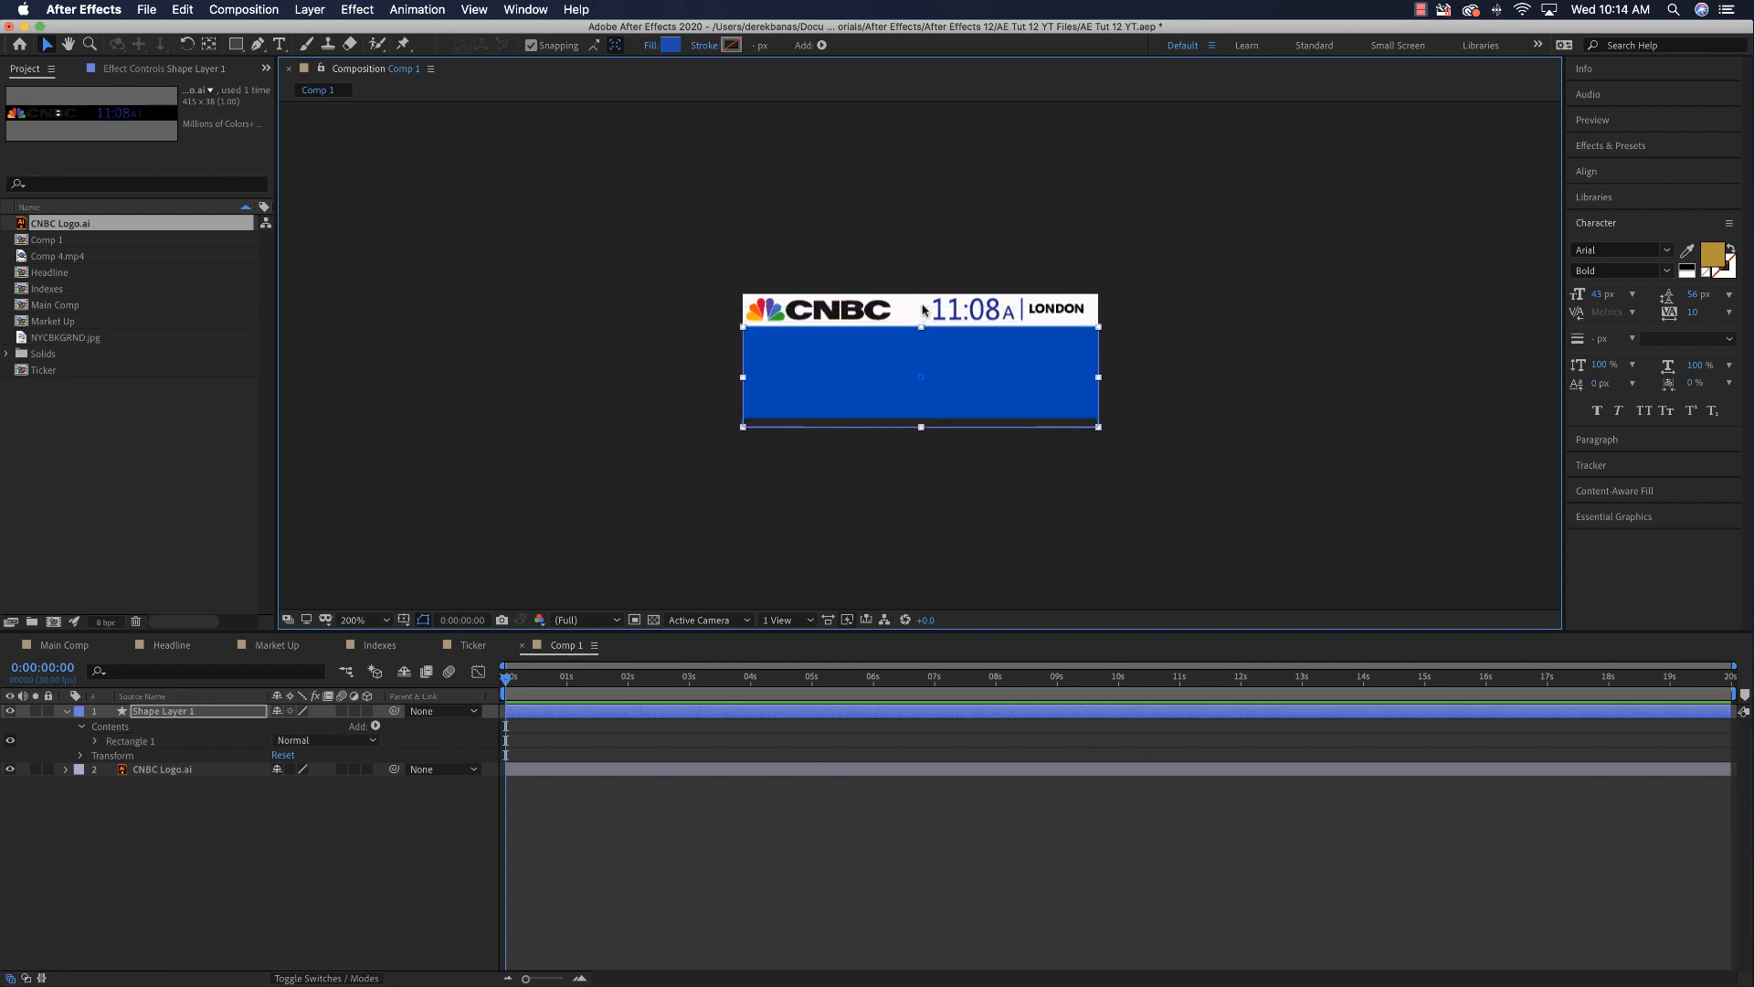
Step: Set the rectangle's fill colour to navy 001332, then deselect the shape layer and collapse its properties
{"action": "left_click", "coordinate": [669, 46]}
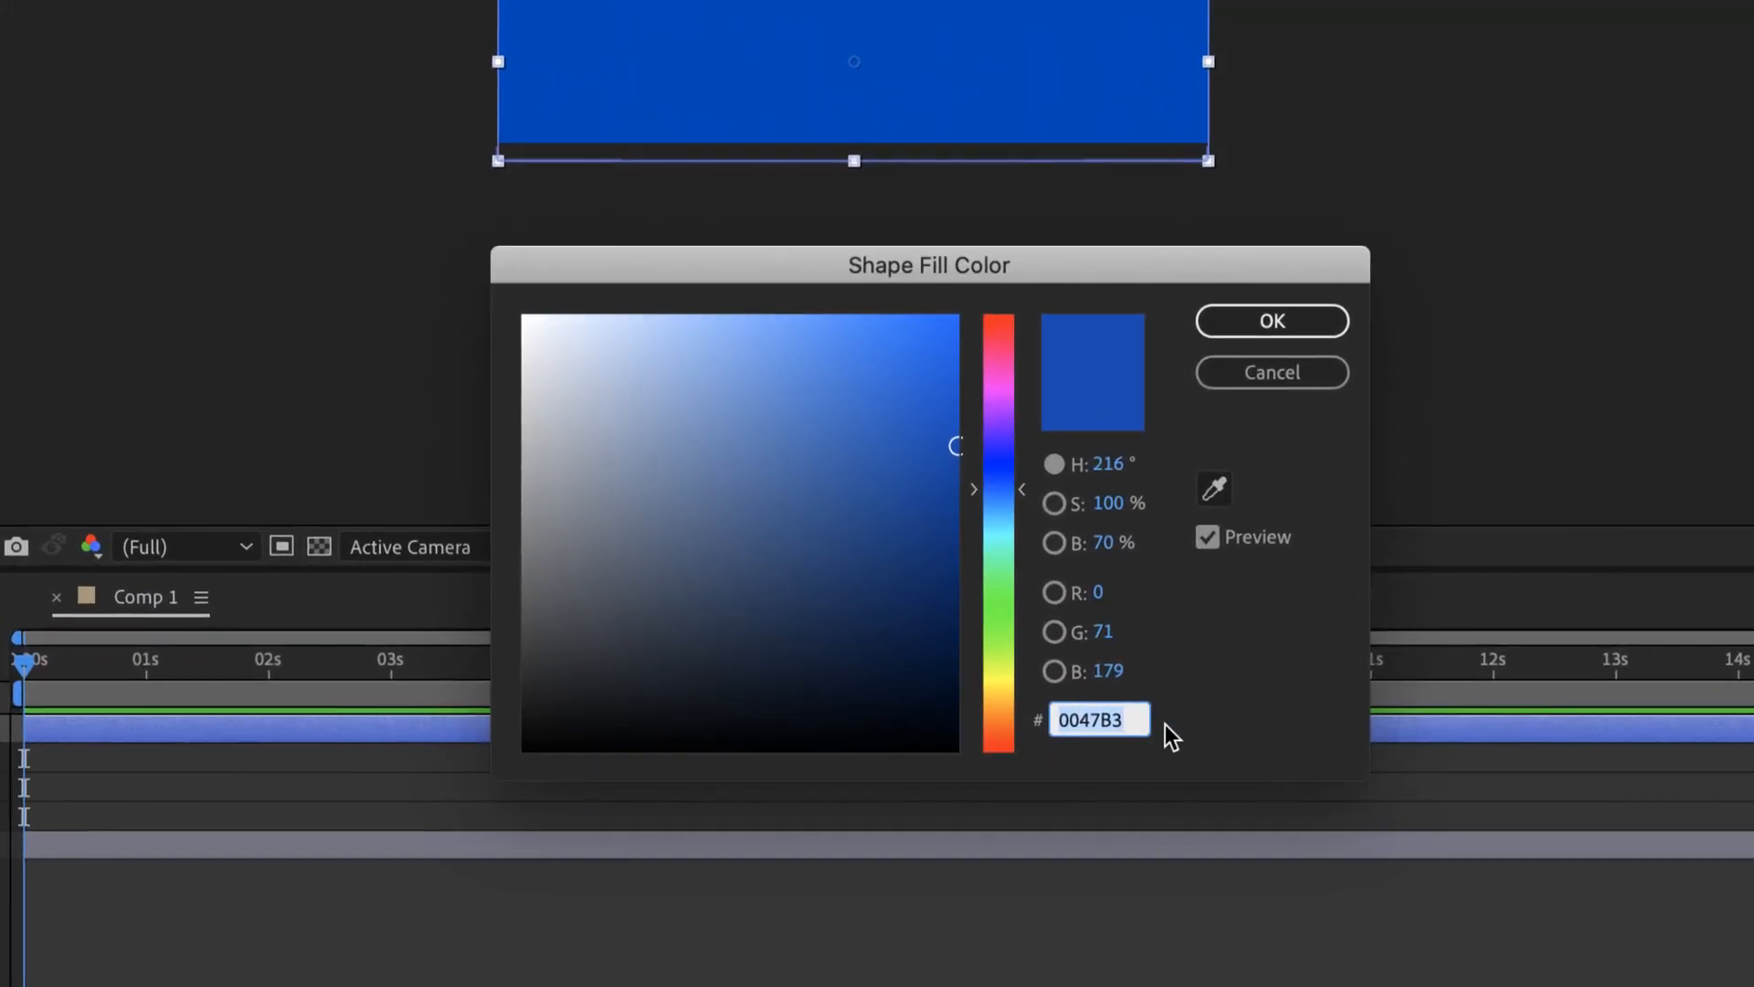
{"action": "type", "text": "00133"}
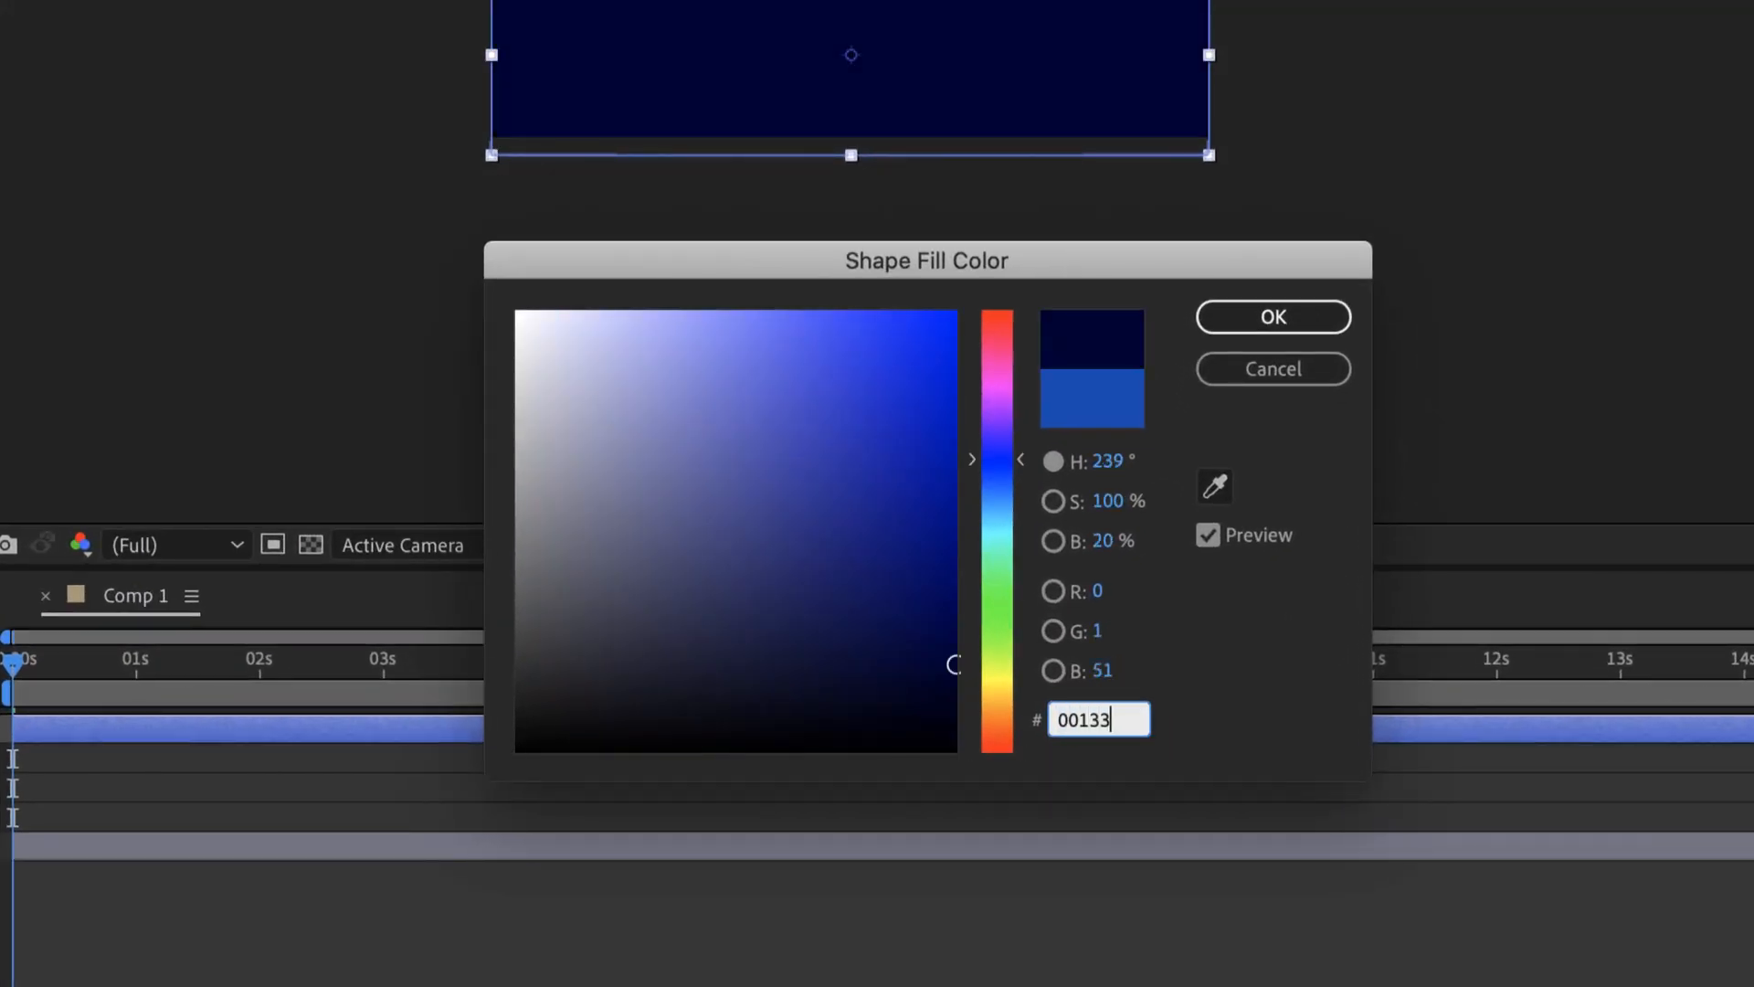
{"action": "type", "text": "2"}
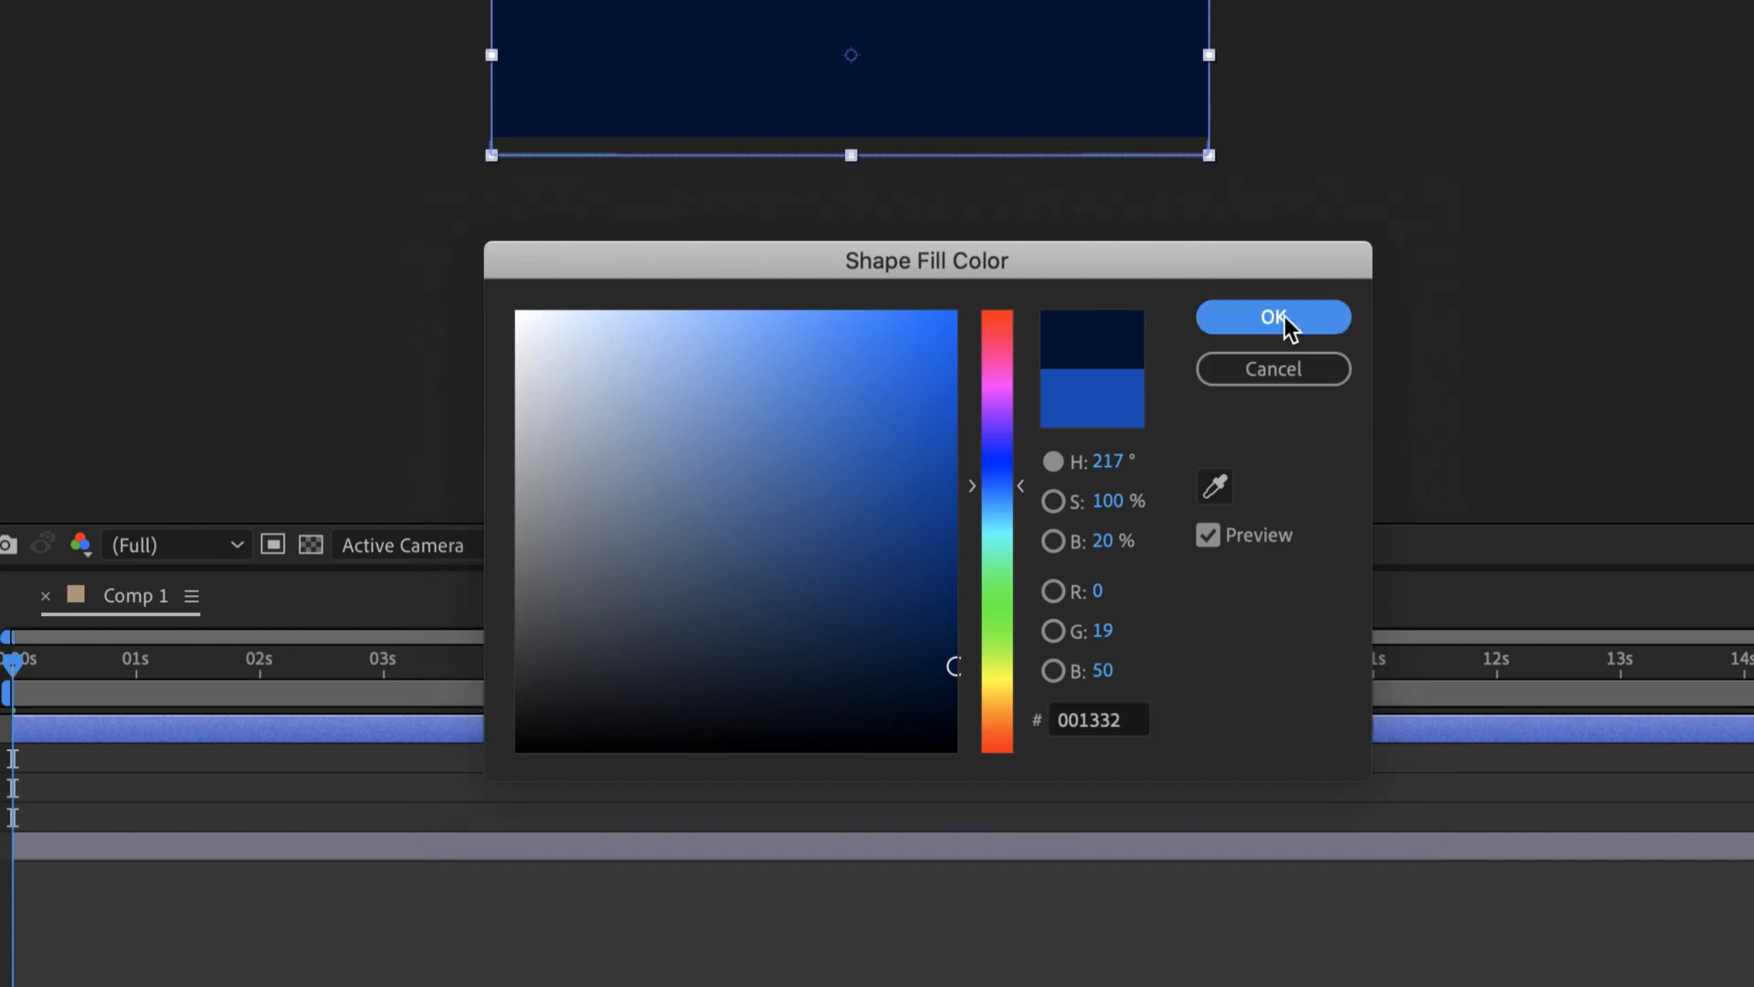
{"action": "left_click", "coordinate": [1290, 320]}
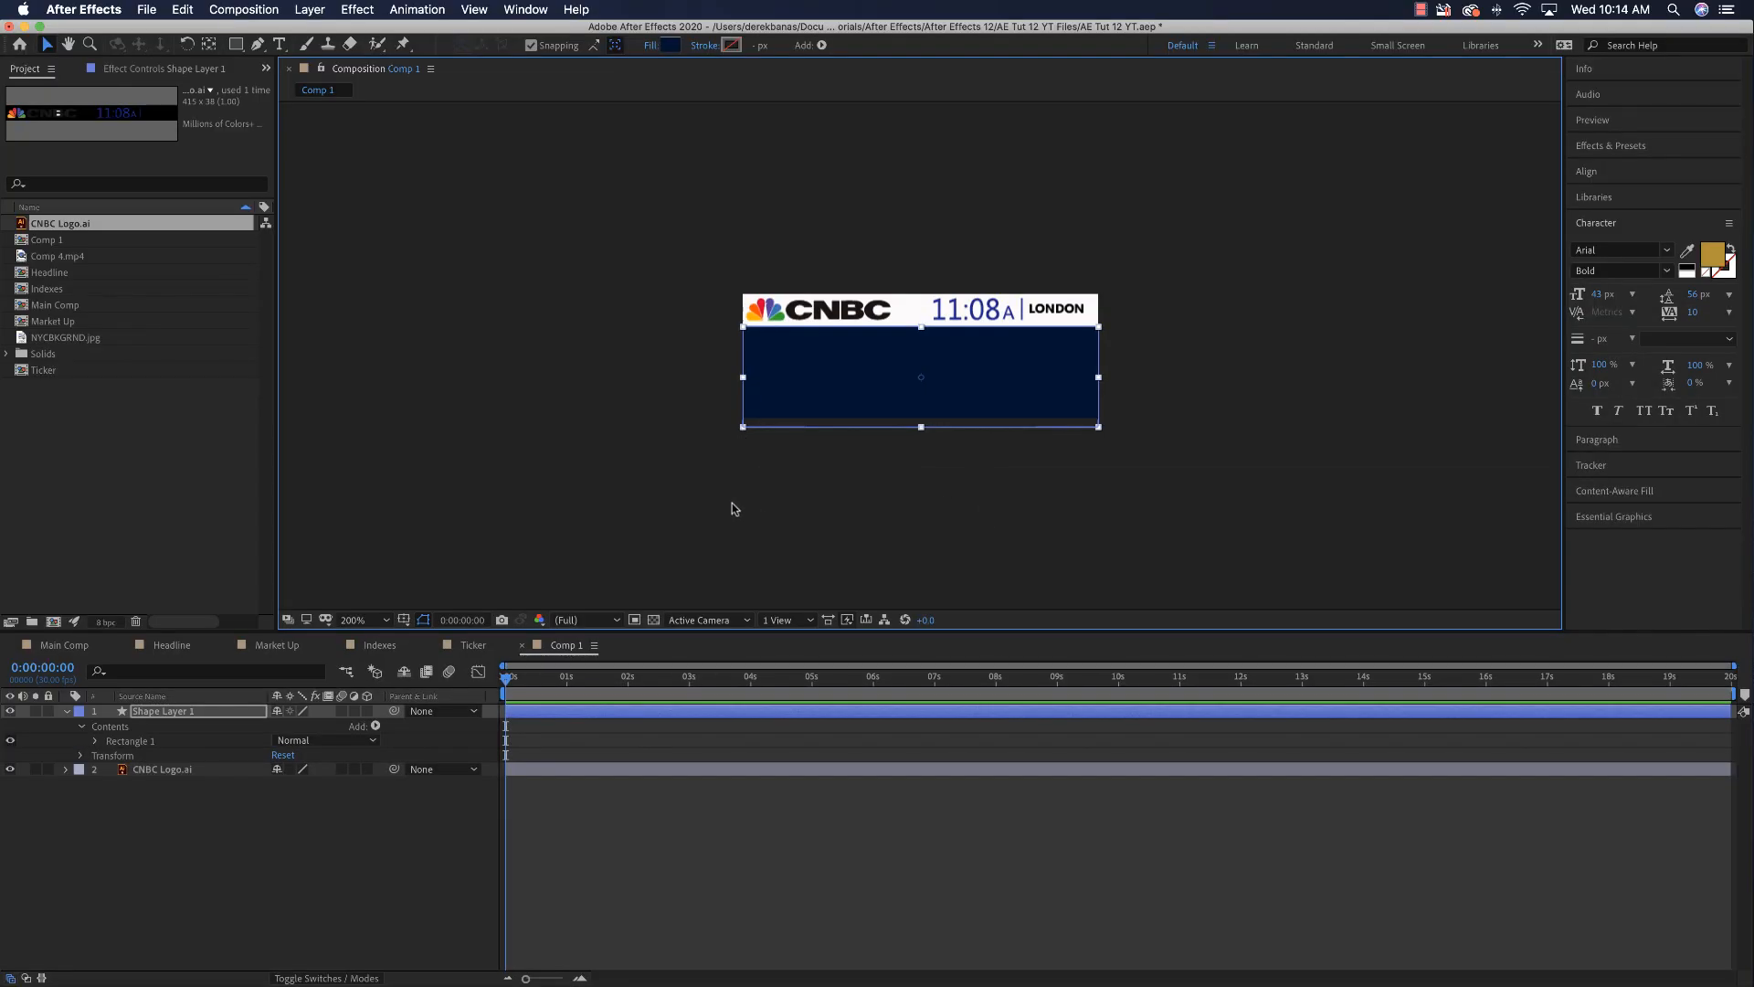
{"action": "left_click", "coordinate": [366, 510]}
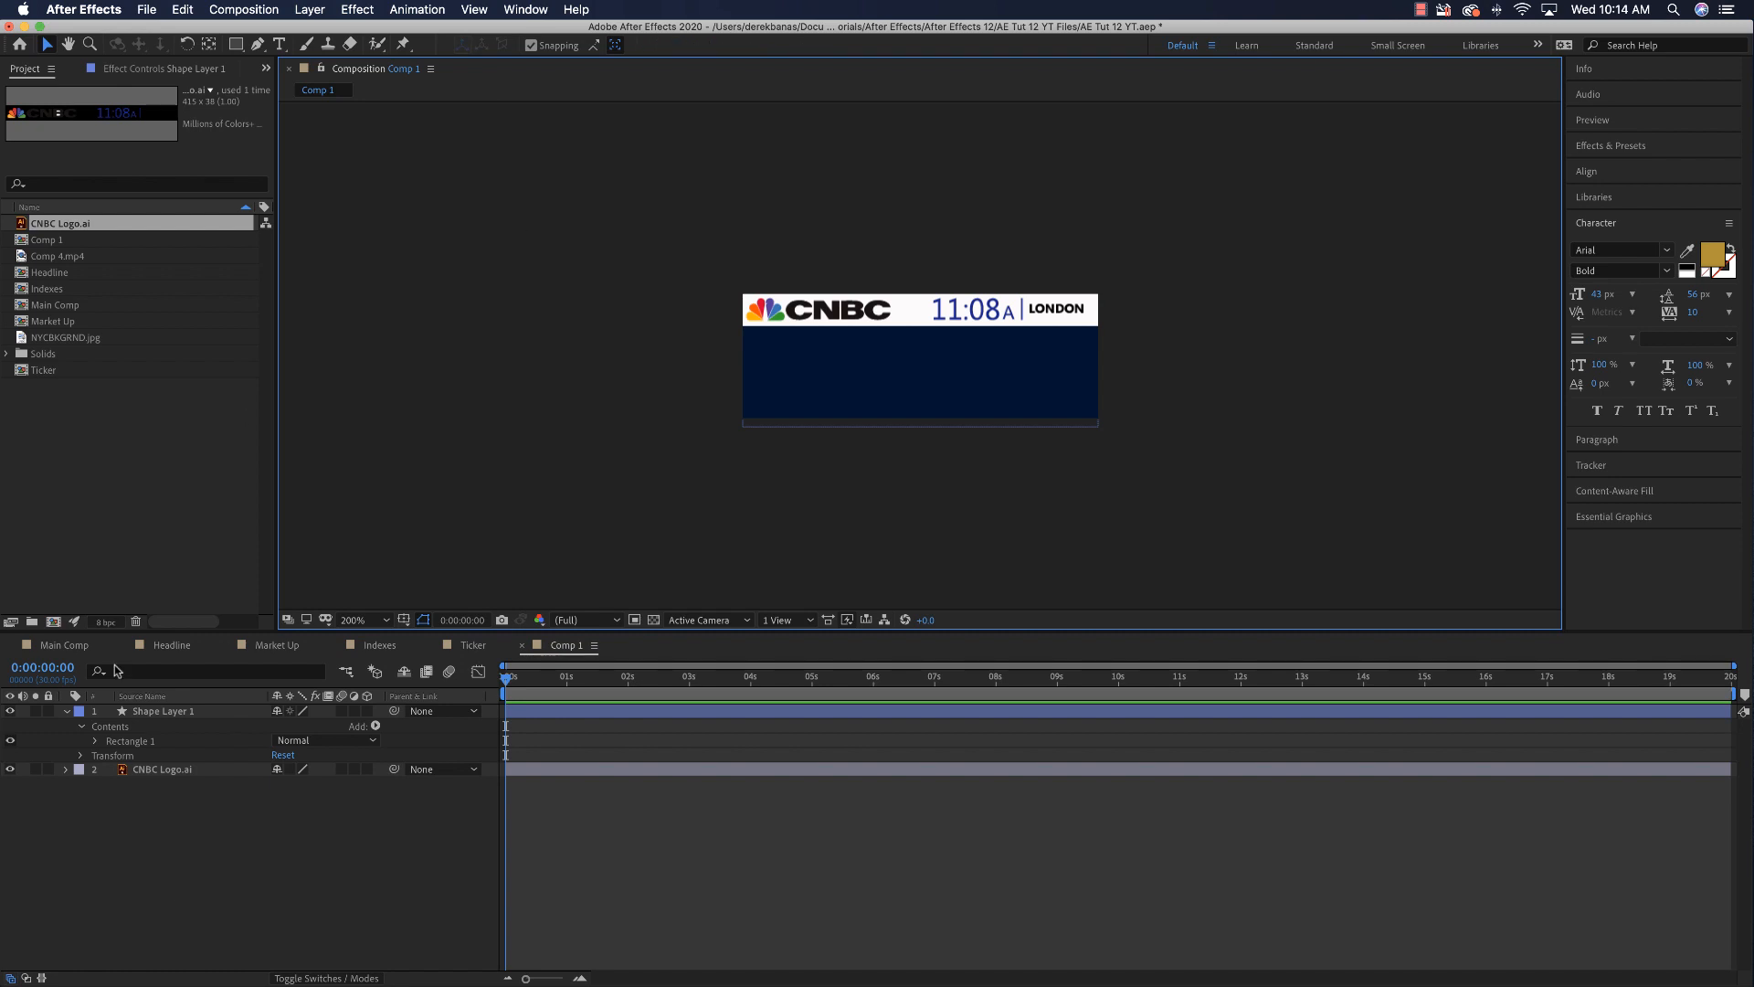
{"action": "left_click", "coordinate": [68, 712]}
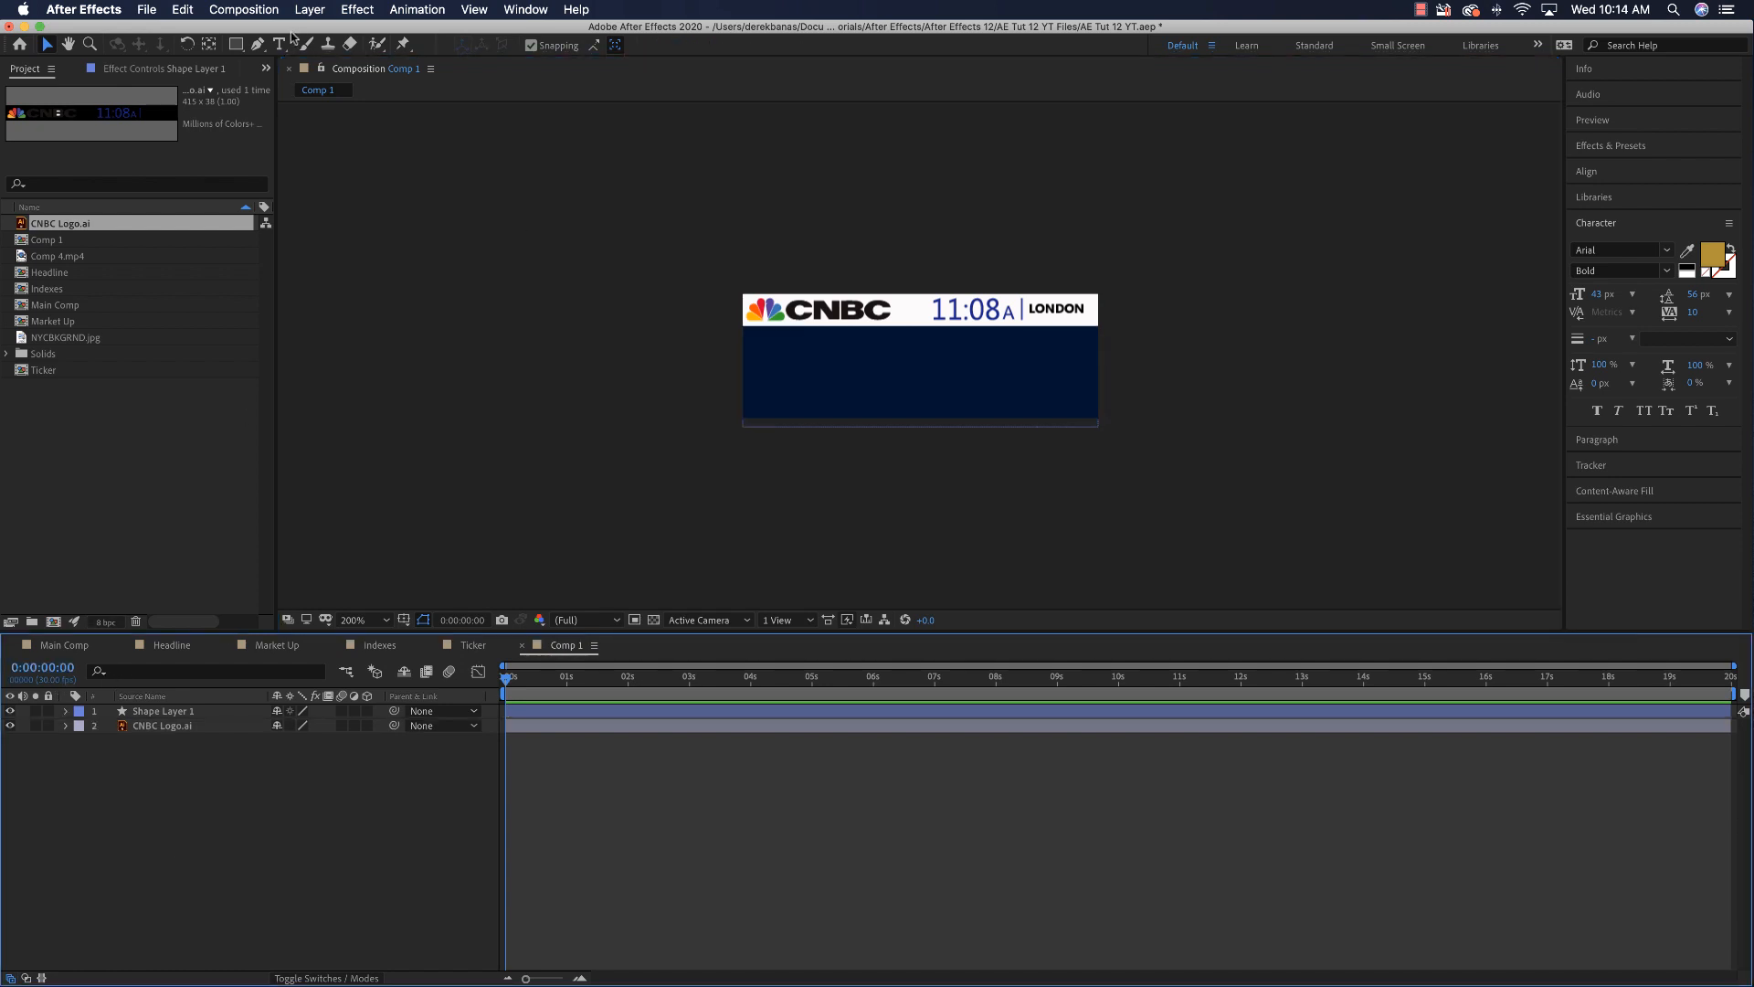
Step: Start a text layer over the navy rectangle with the line "UK FTSE +1.39%"
{"action": "left_click", "coordinate": [280, 44]}
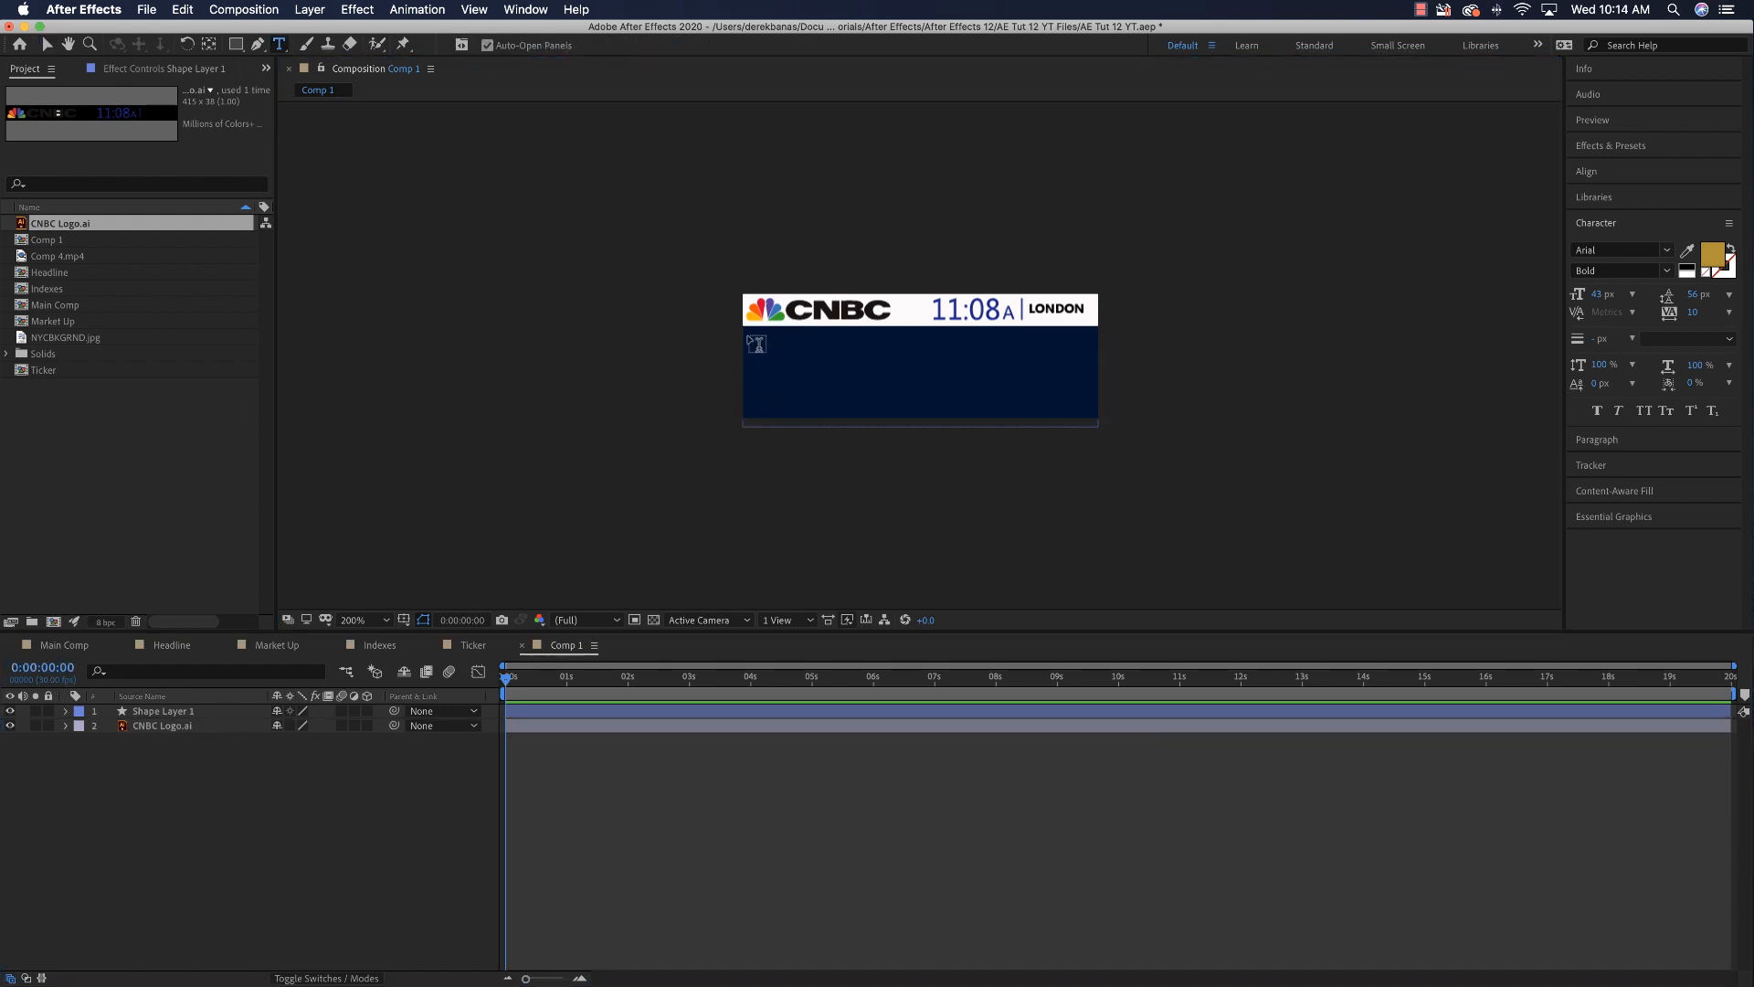
{"action": "left_click", "coordinate": [753, 343]}
{"action": "type", "text": "U"}
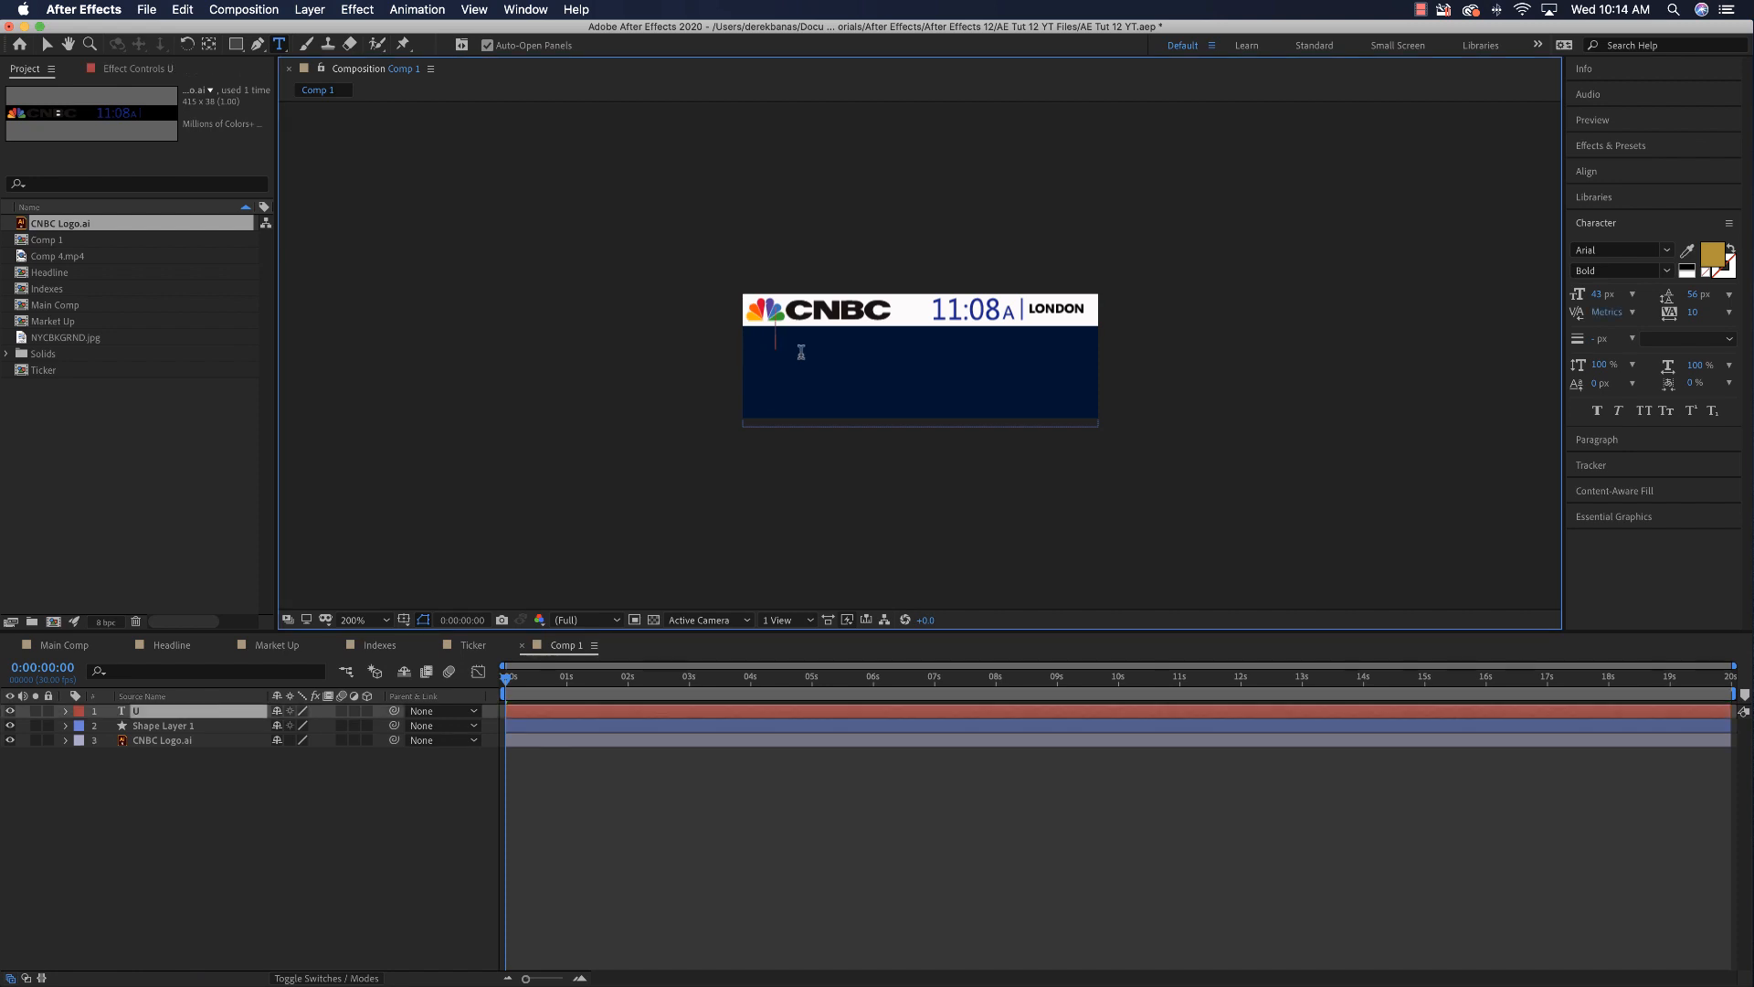
{"action": "type", "text": "K FTSE"}
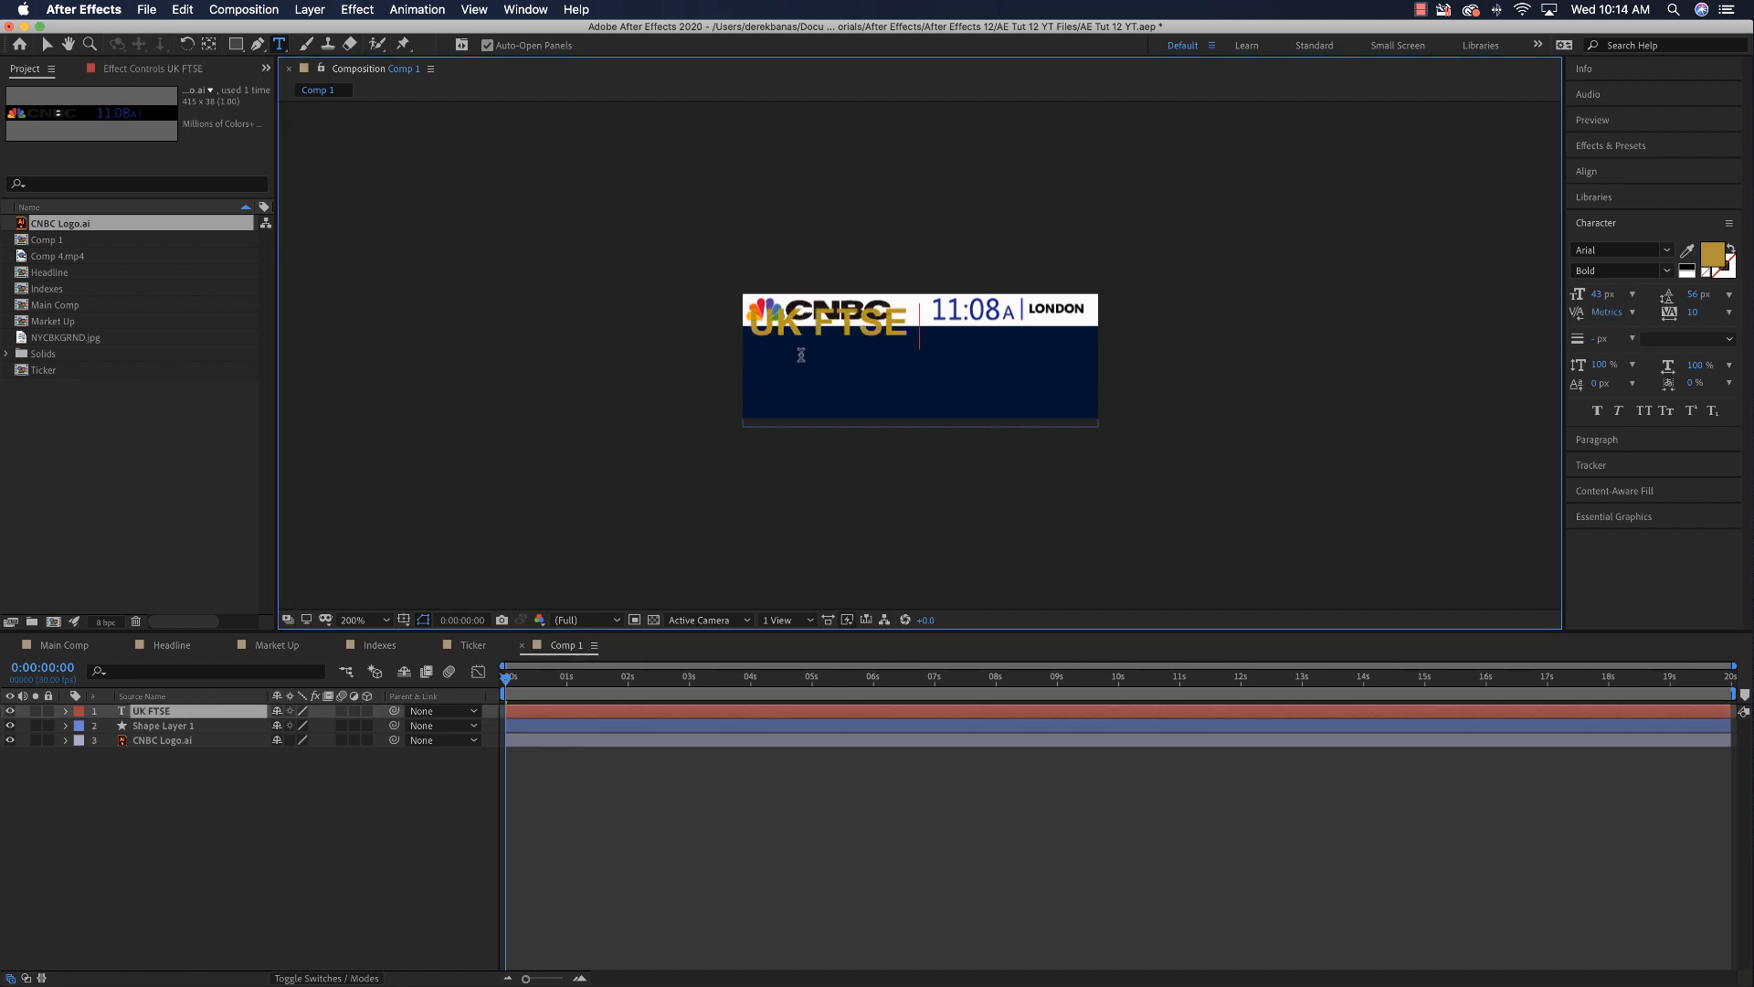
{"action": "type", "text": " +1.39%"}
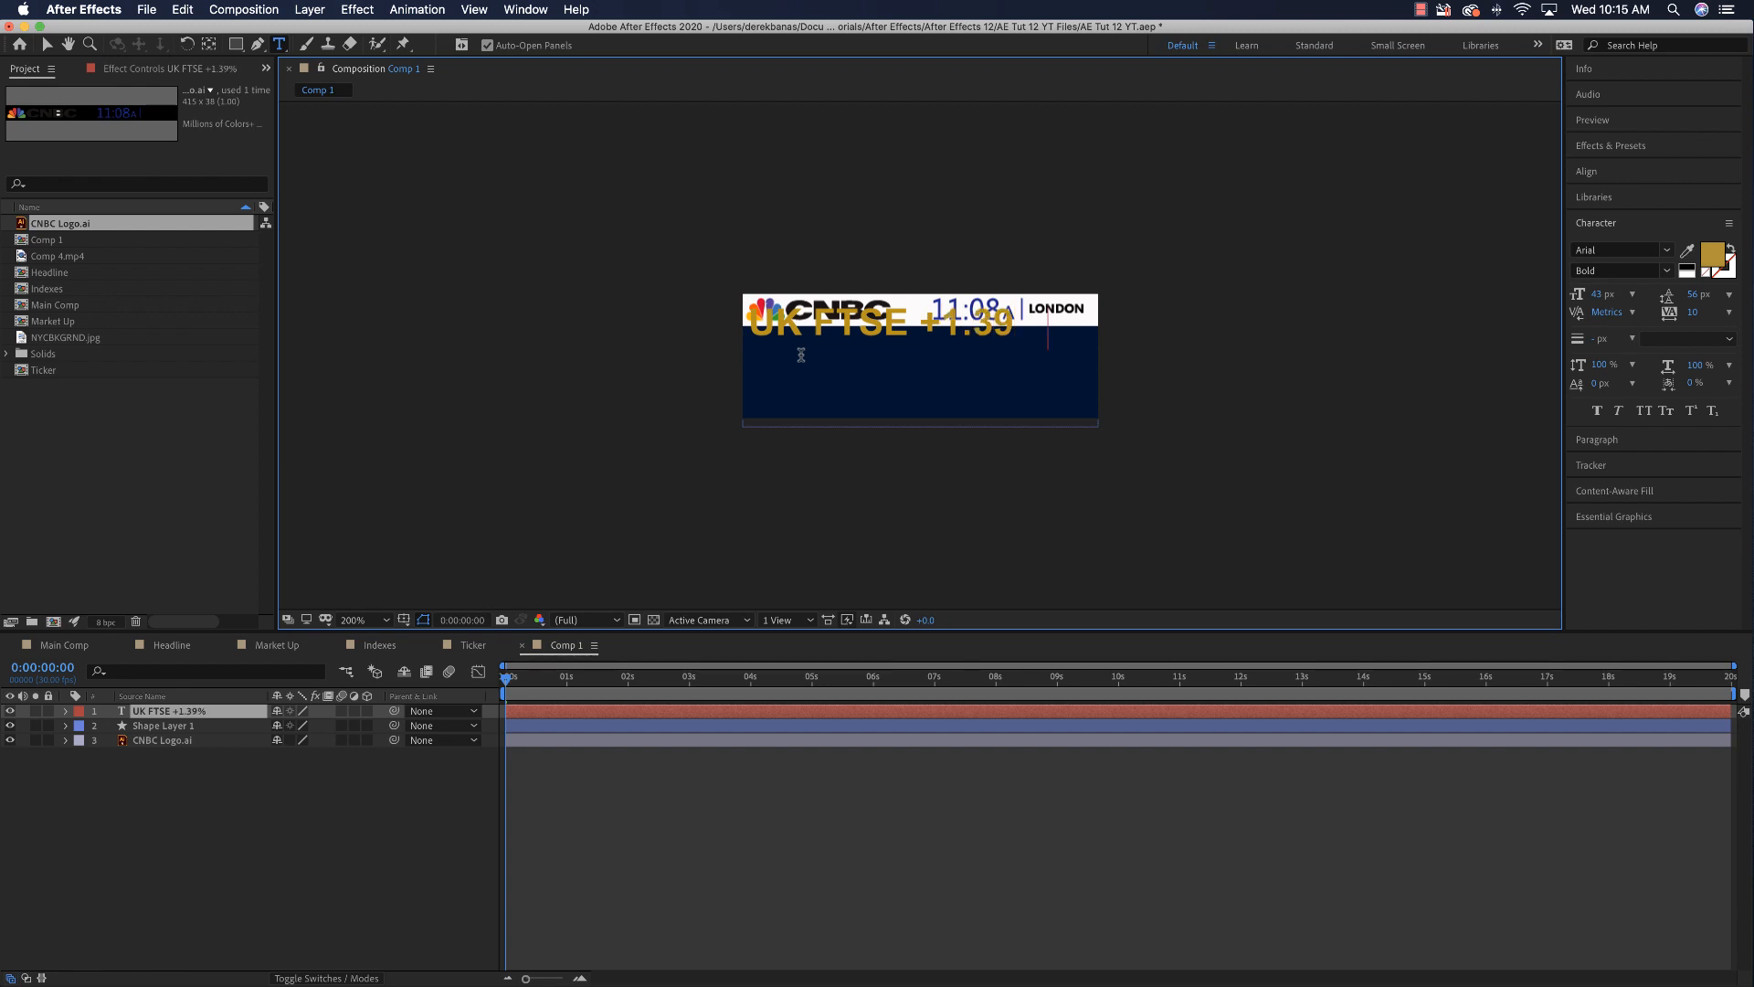
Step: Add a second line reading "German DAX +1.65%" to the index text and begin a third line
{"action": "key", "text": "Return"}
{"action": "type", "text": "GE"}
{"action": "key", "text": "BackSpace"}
{"action": "type", "text": "erman DAX"}
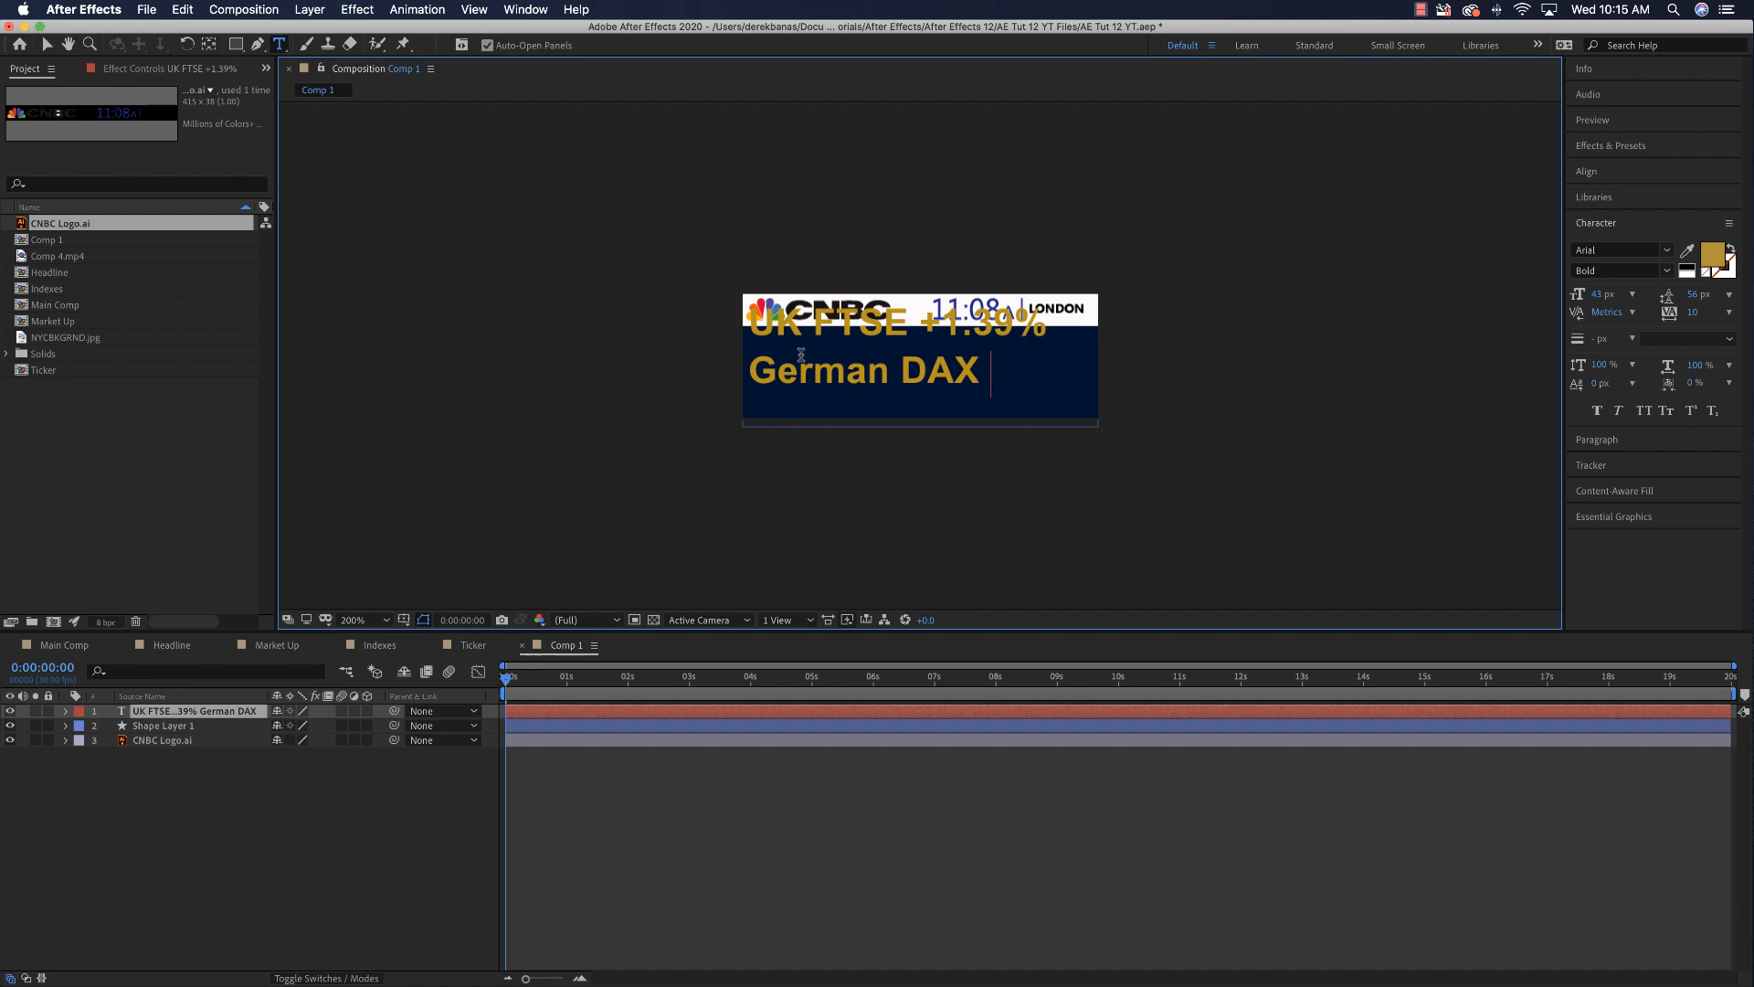
{"action": "type", "text": " +1.65%"}
{"action": "key", "text": "Return"}
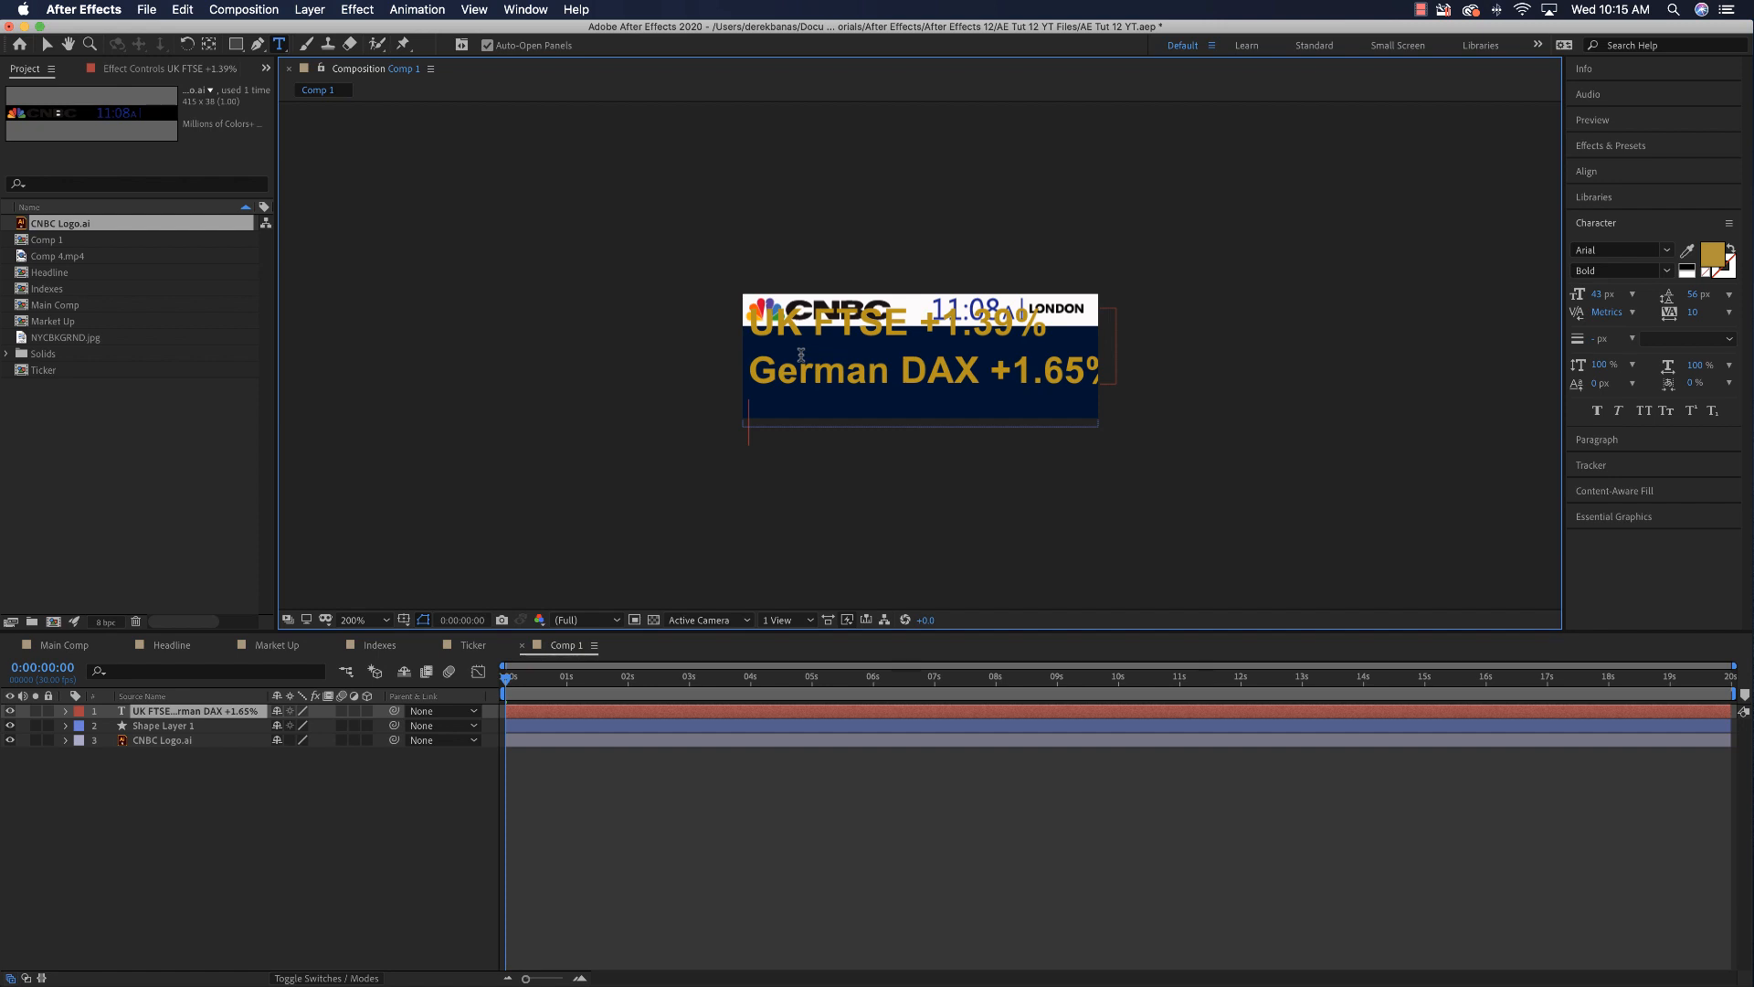
Step: Change "German" to "GERMAN" in the second line and complete the third line as "FRANCE CAC +1.76%"
{"action": "type", "text": "France"}
{"action": "left_click_drag", "start_coordinate": [779, 368], "coordinate": [883, 365]}
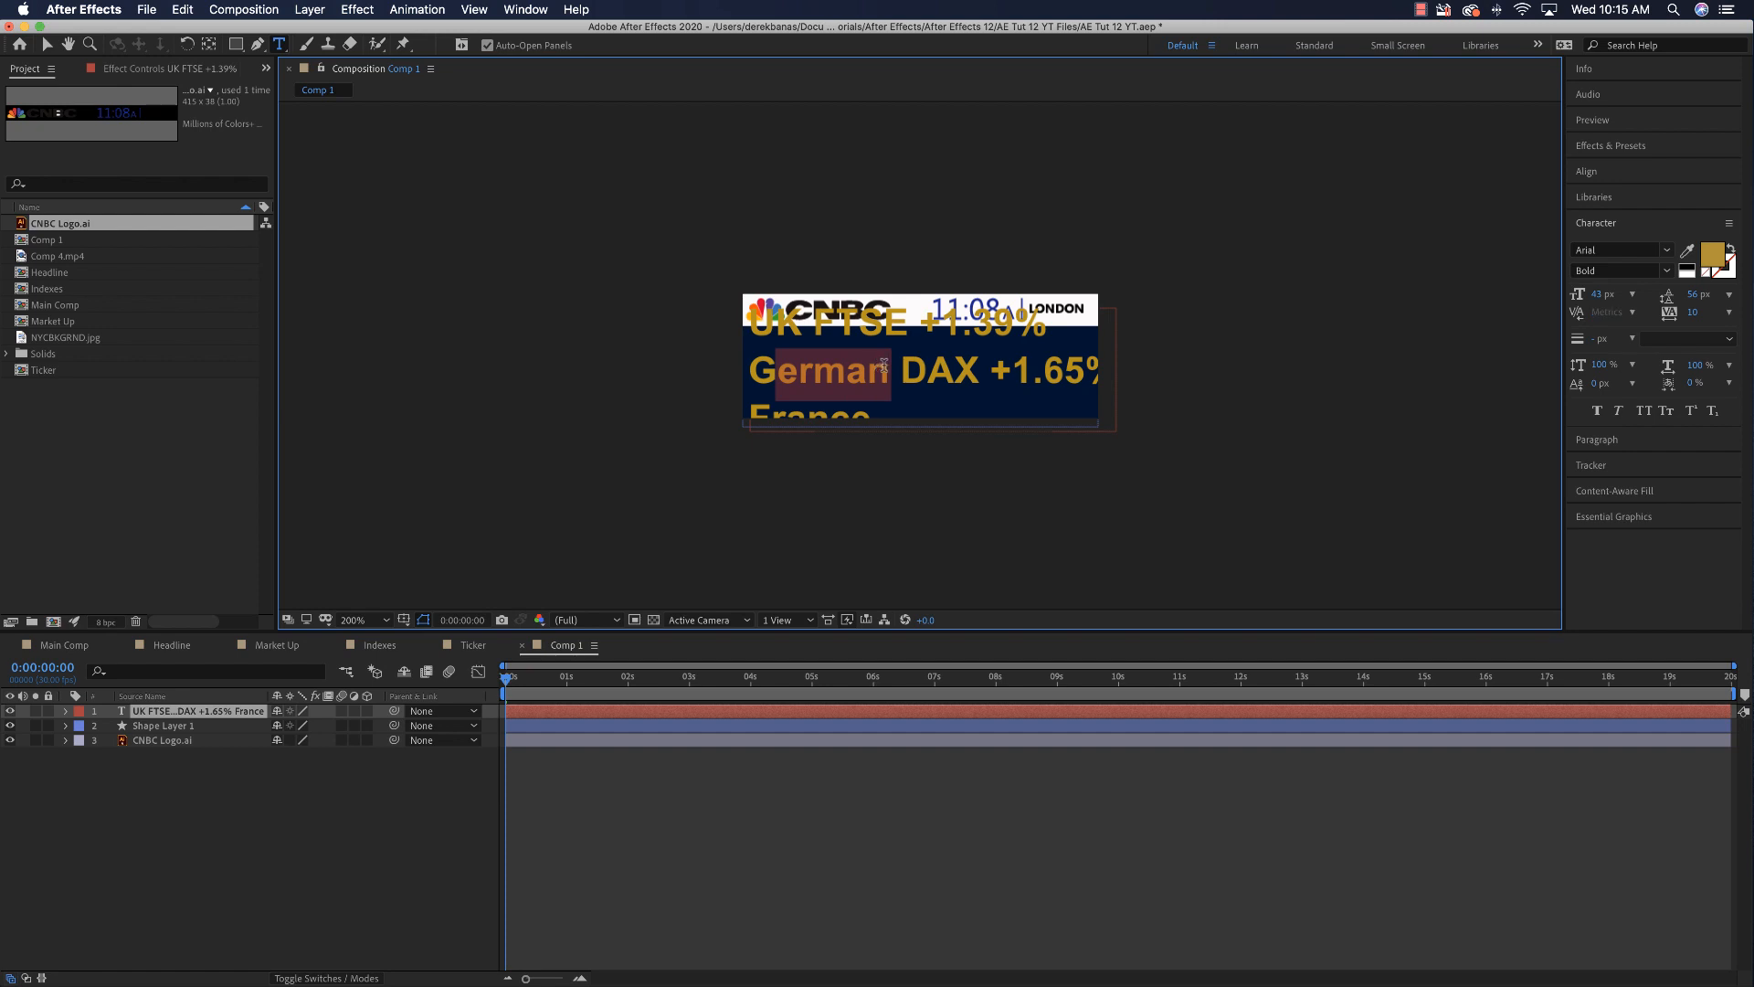
{"action": "type", "text": "ERMAN"}
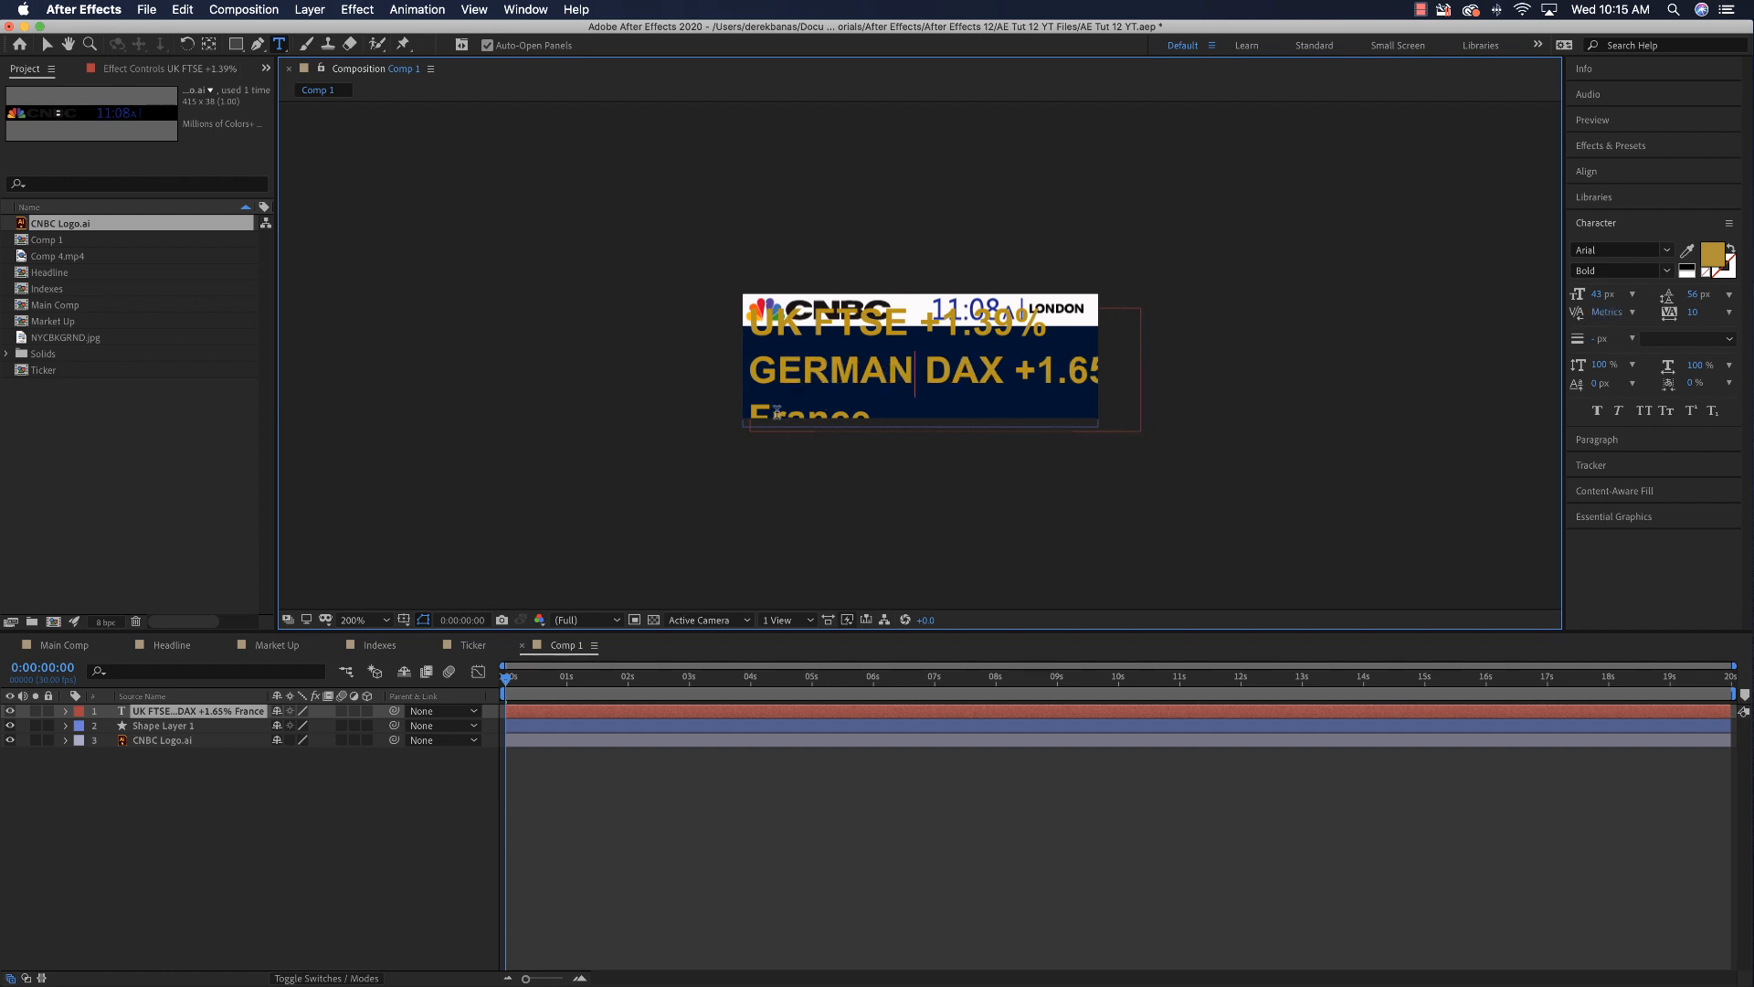
{"action": "left_click_drag", "start_coordinate": [772, 412], "coordinate": [873, 413]}
{"action": "type", "text": "RANCE CAC"}
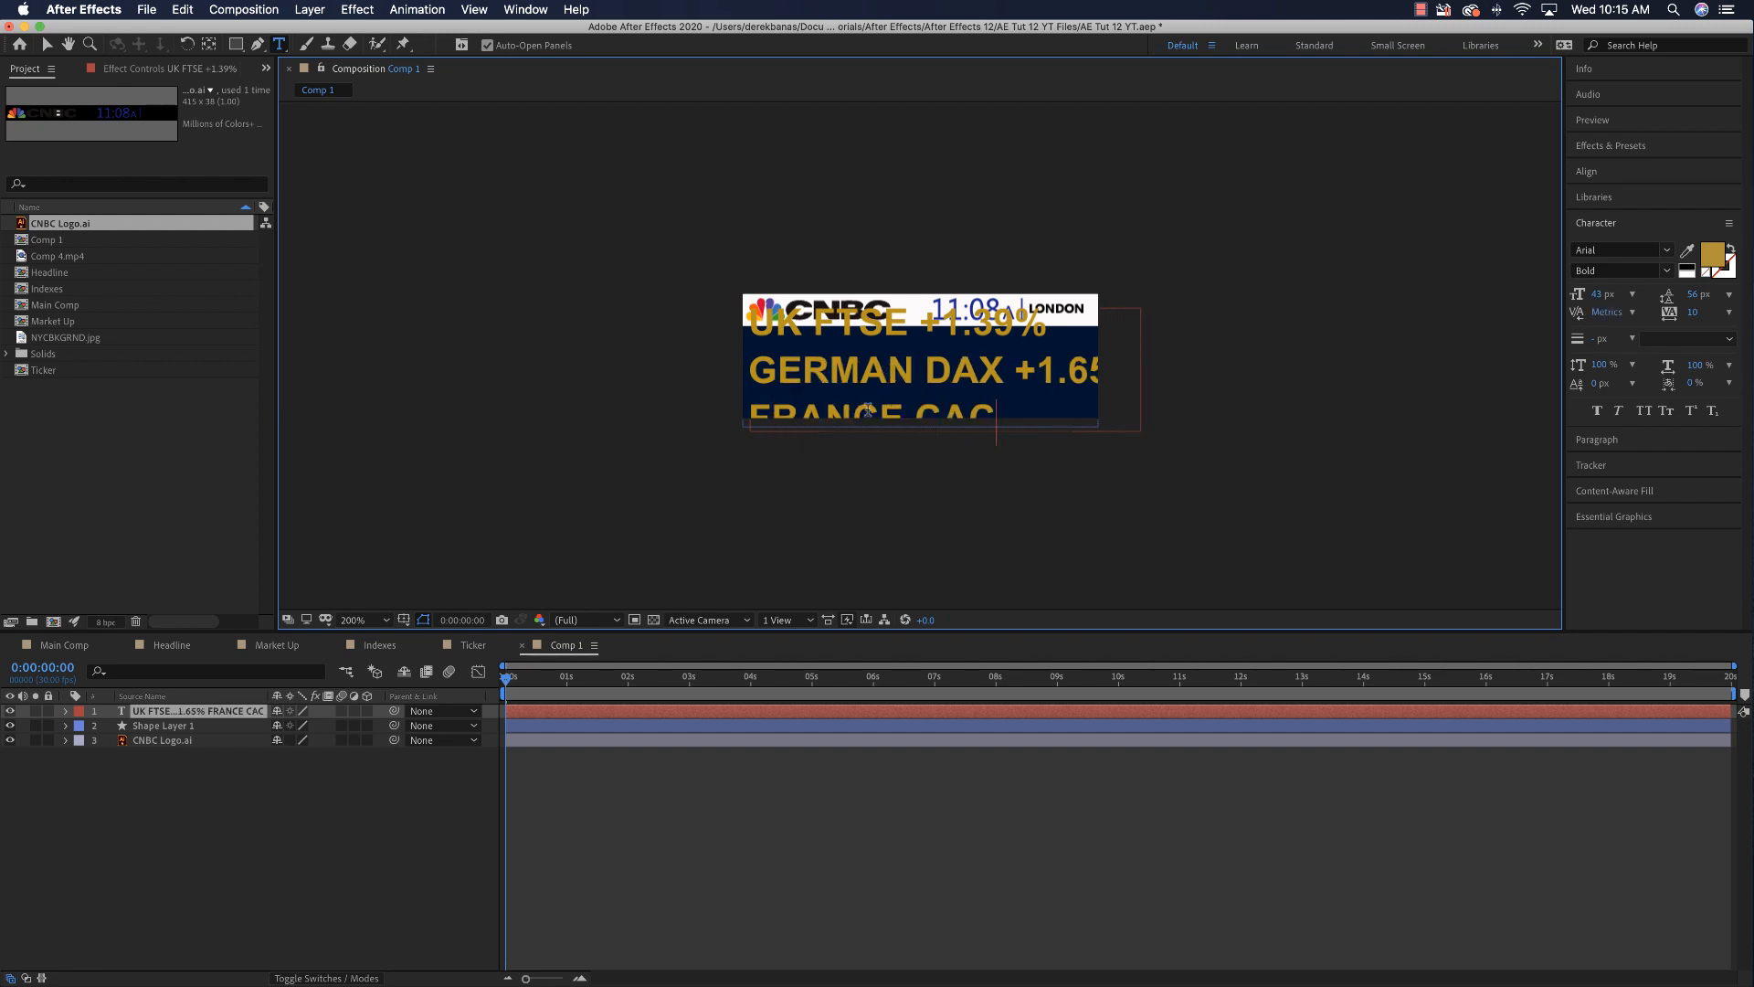
{"action": "type", "text": " +1.76%"}
{"action": "key", "text": "Escape"}
{"action": "key", "text": "v"}
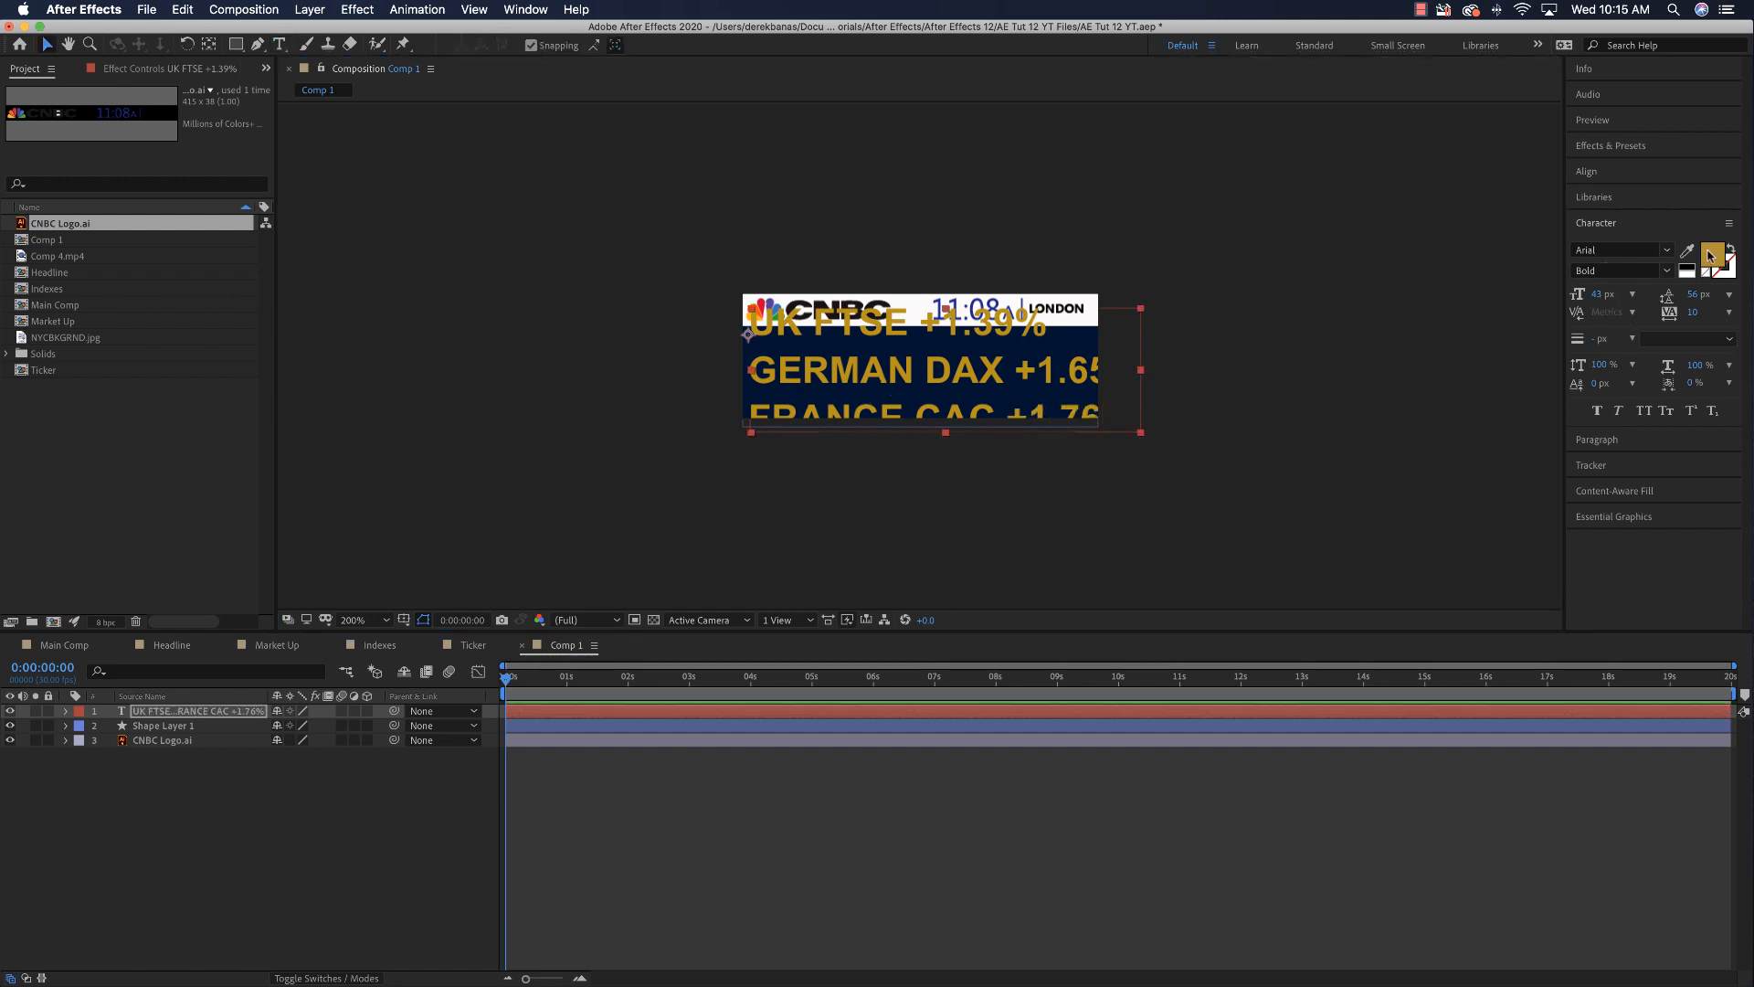
Step: Check the CNBC sample in Illustrator, return to After Effects, and set the index text to 34 px with 38 px leading
{"action": "key", "text": "super+Tab"}
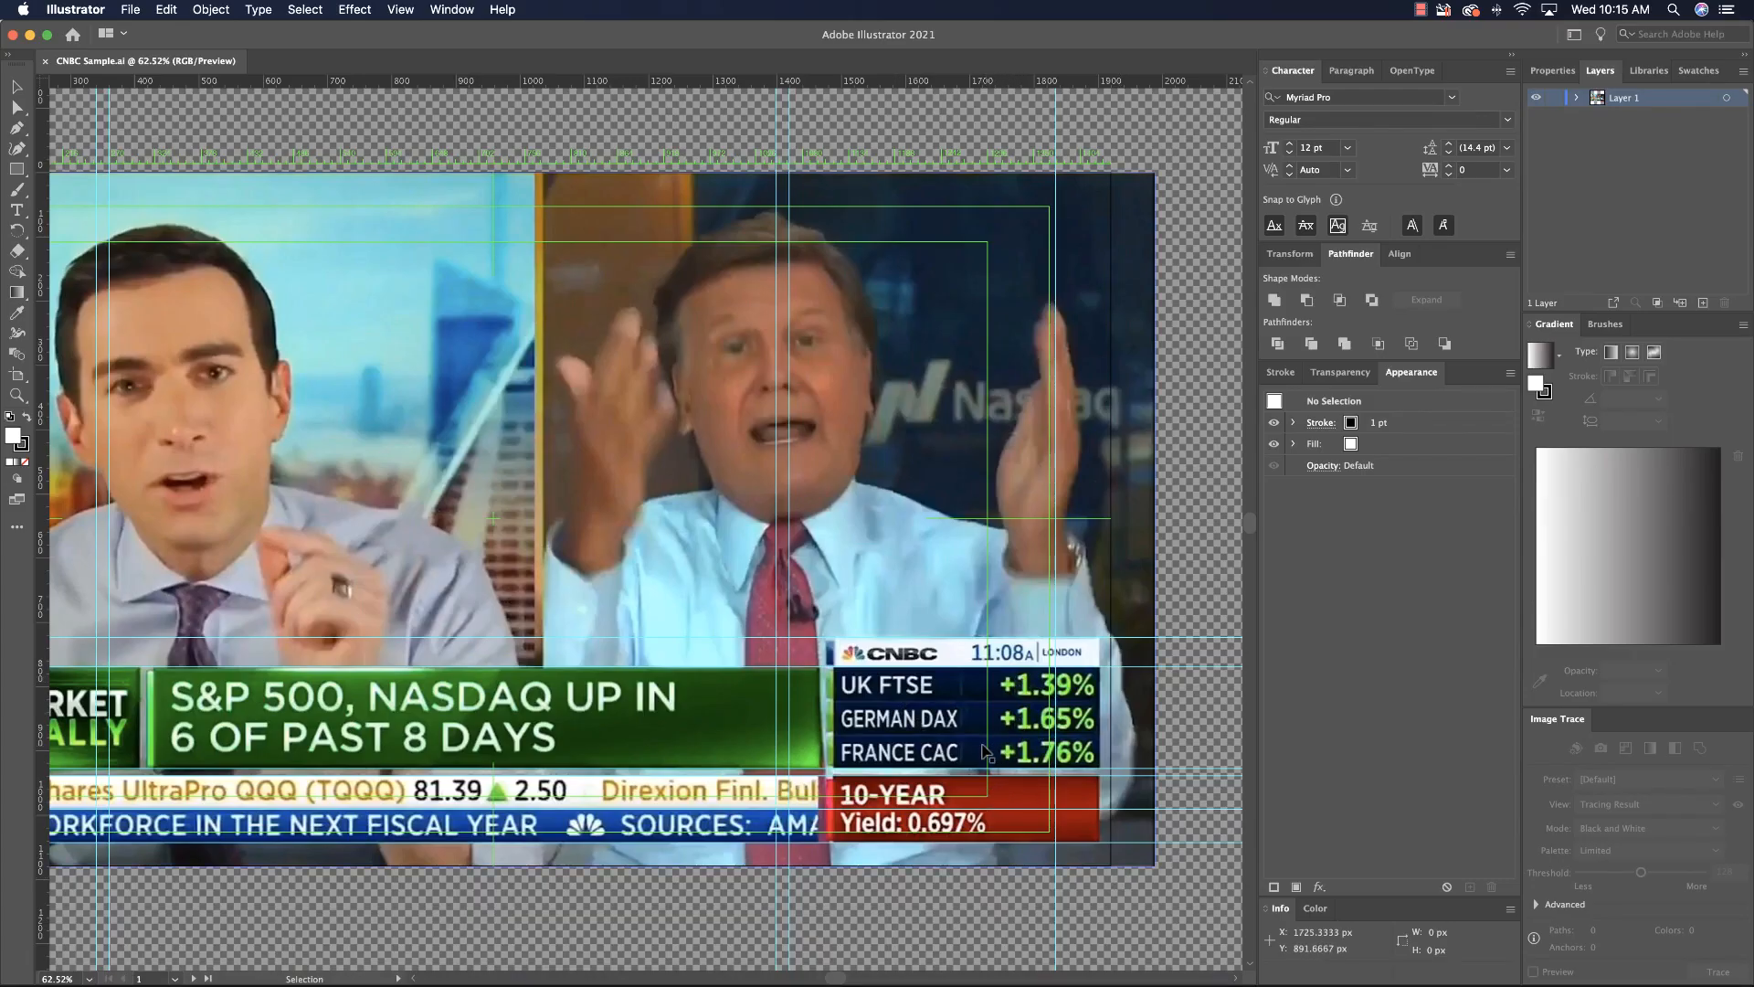
{"action": "key", "text": "super+Tab"}
{"action": "left_click", "coordinate": [1599, 299]}
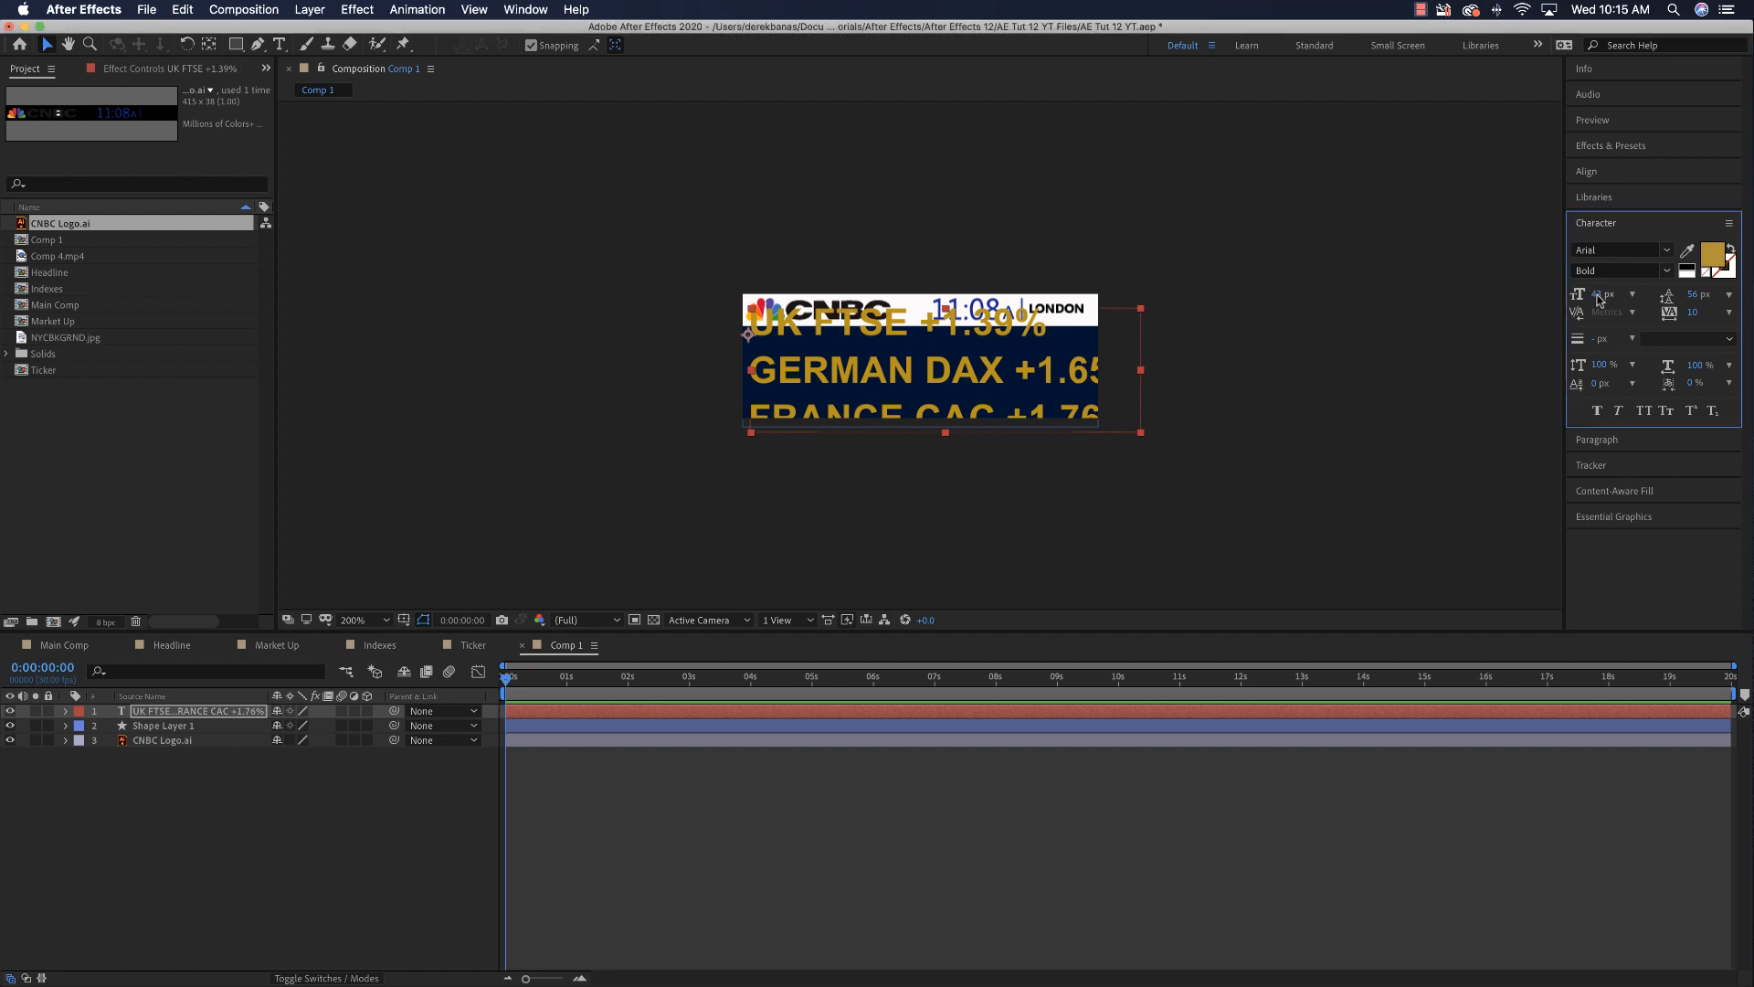
{"action": "left_click_drag", "start_coordinate": [1577, 299], "coordinate": [1595, 297]}
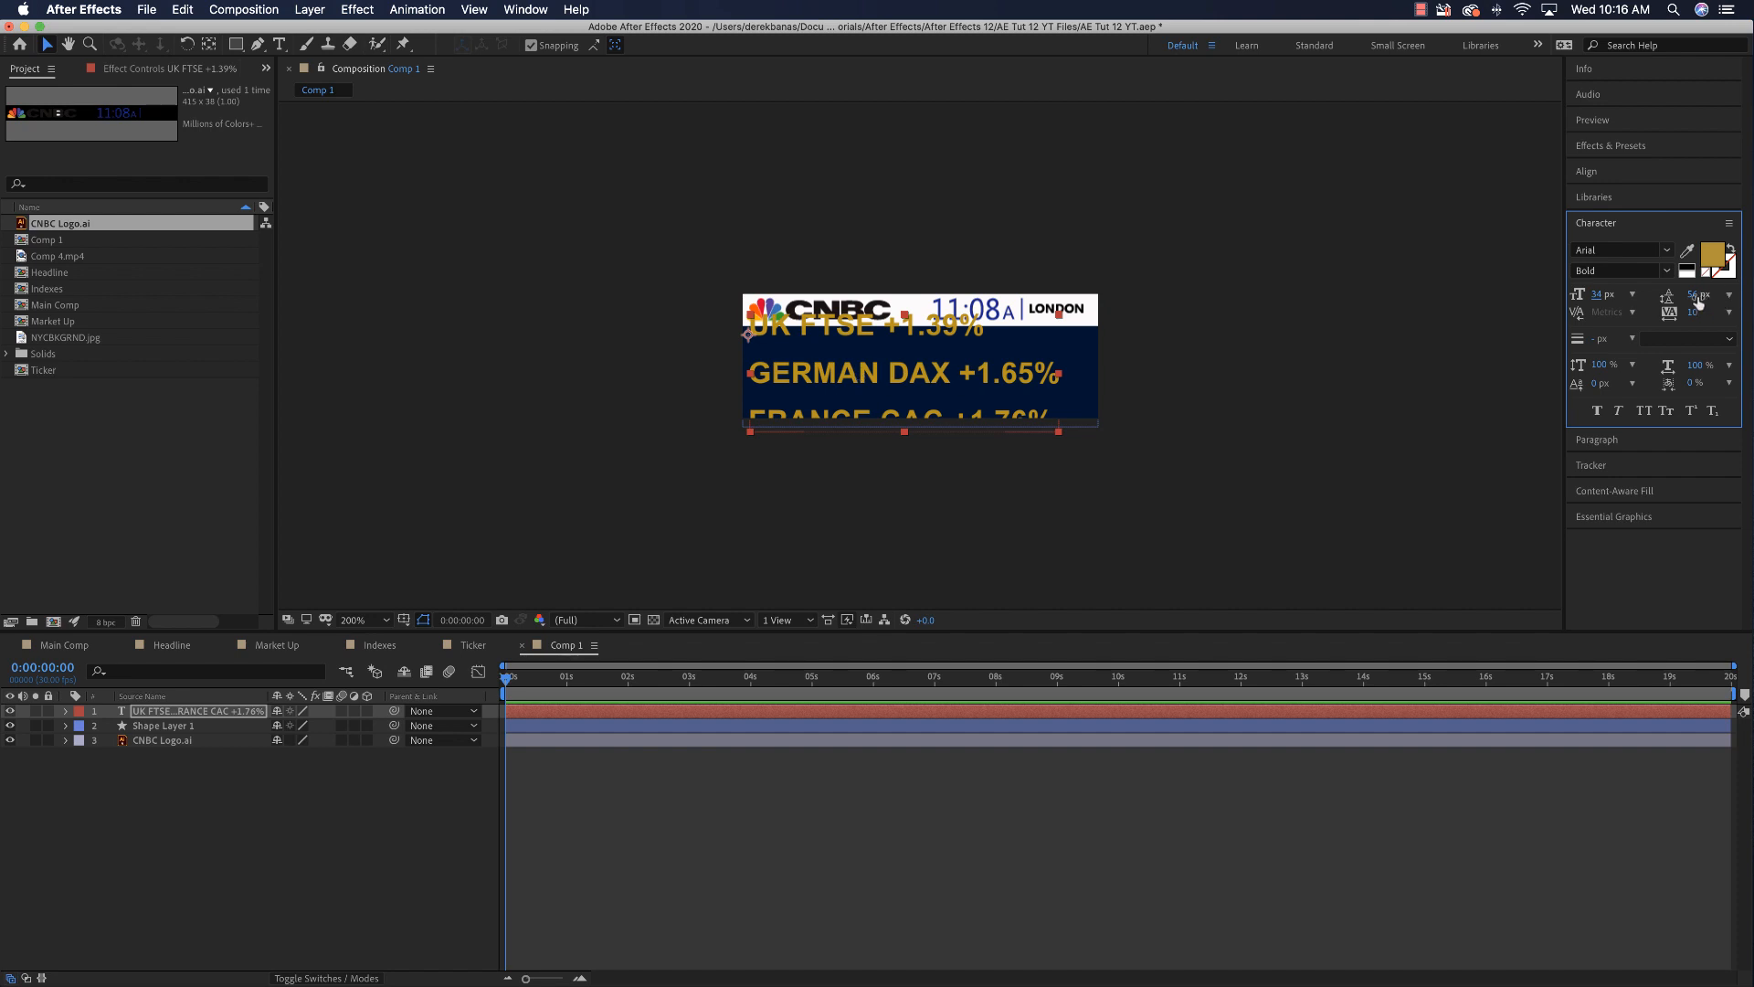
{"action": "left_click_drag", "start_coordinate": [1681, 297], "coordinate": [1672, 297]}
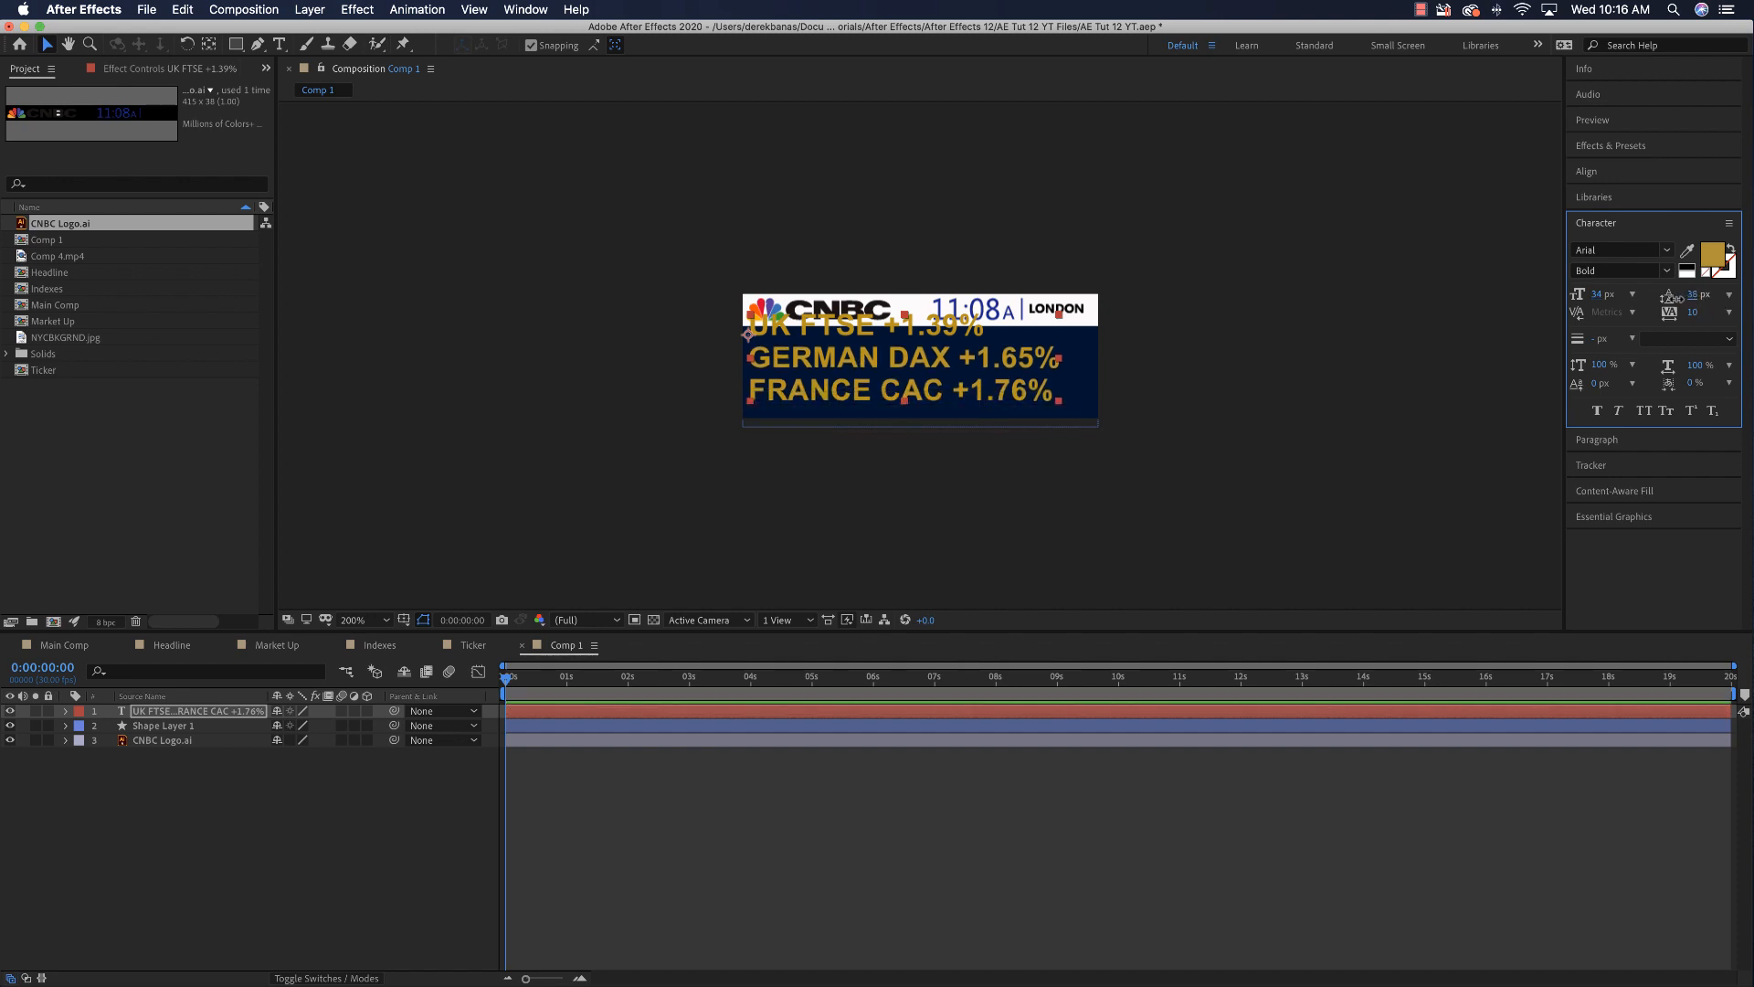
Step: Move the index text down onto the navy rectangle below the logo and set its leading to 39 px
{"action": "left_click_drag", "start_coordinate": [815, 358], "coordinate": [808, 381]}
{"action": "left_click", "coordinate": [1694, 294]}
{"action": "key", "text": "Up"}
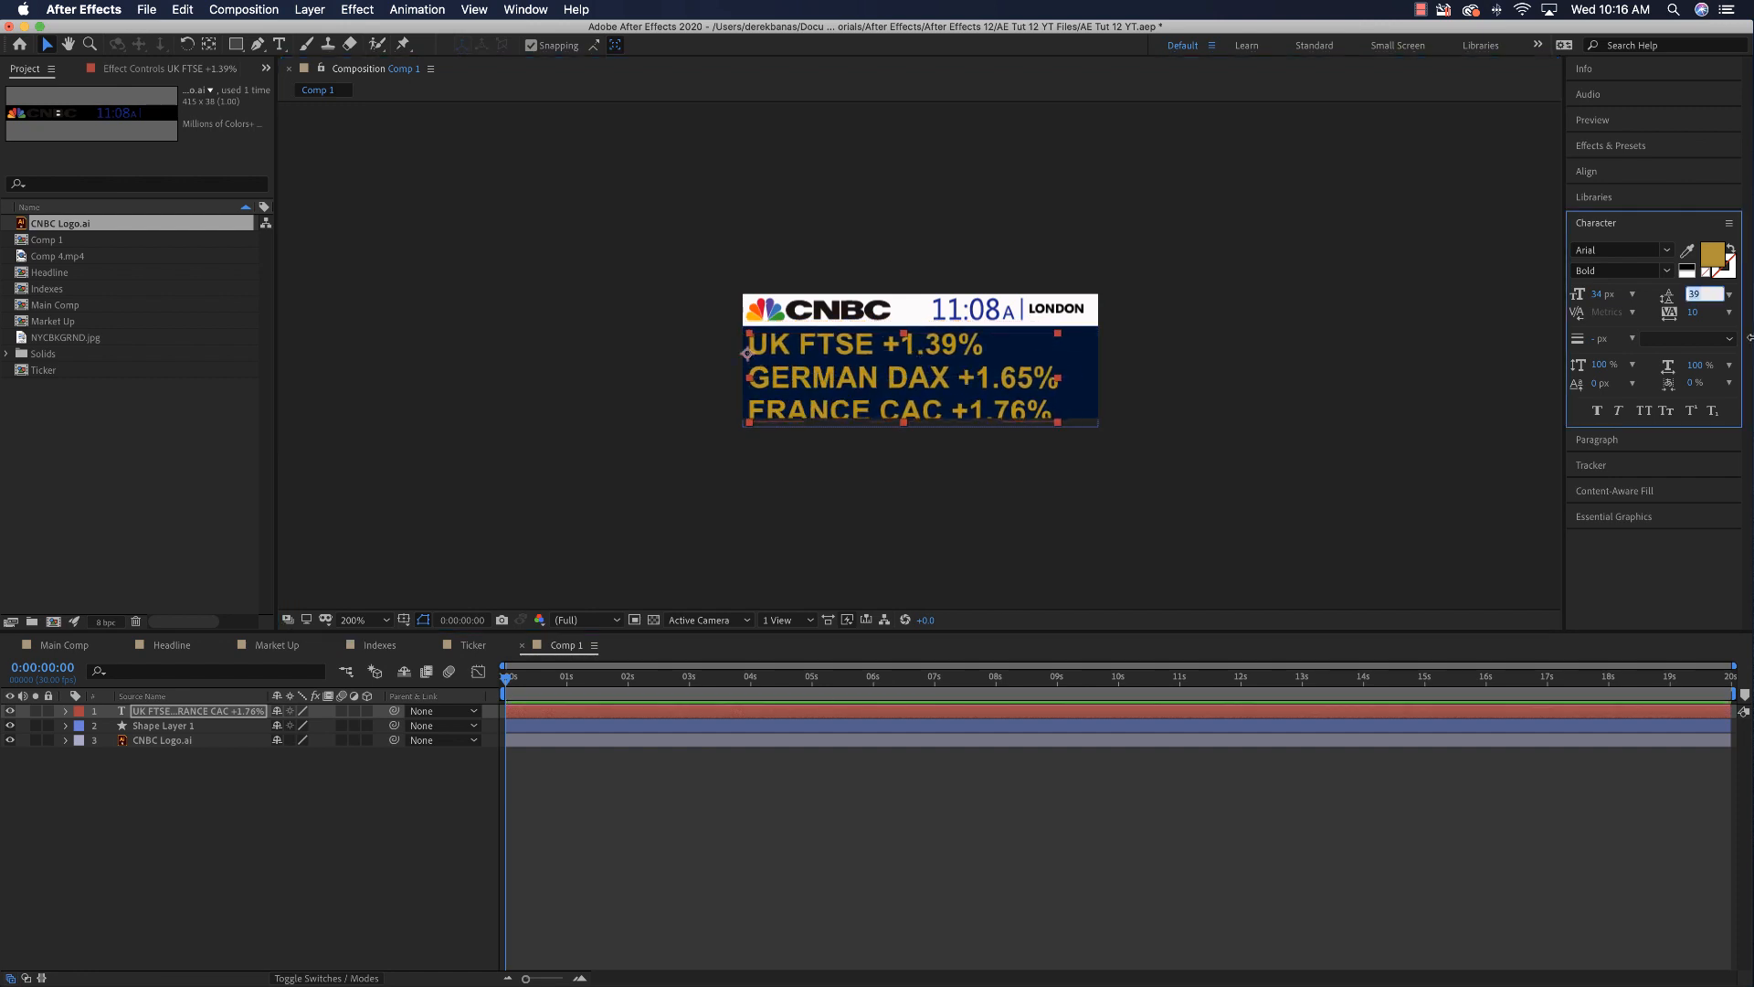
Step: Nudge the CNBC logo up slightly and extend the navy rectangle's top edge upward to meet the logo strip
{"action": "left_click", "coordinate": [1082, 364]}
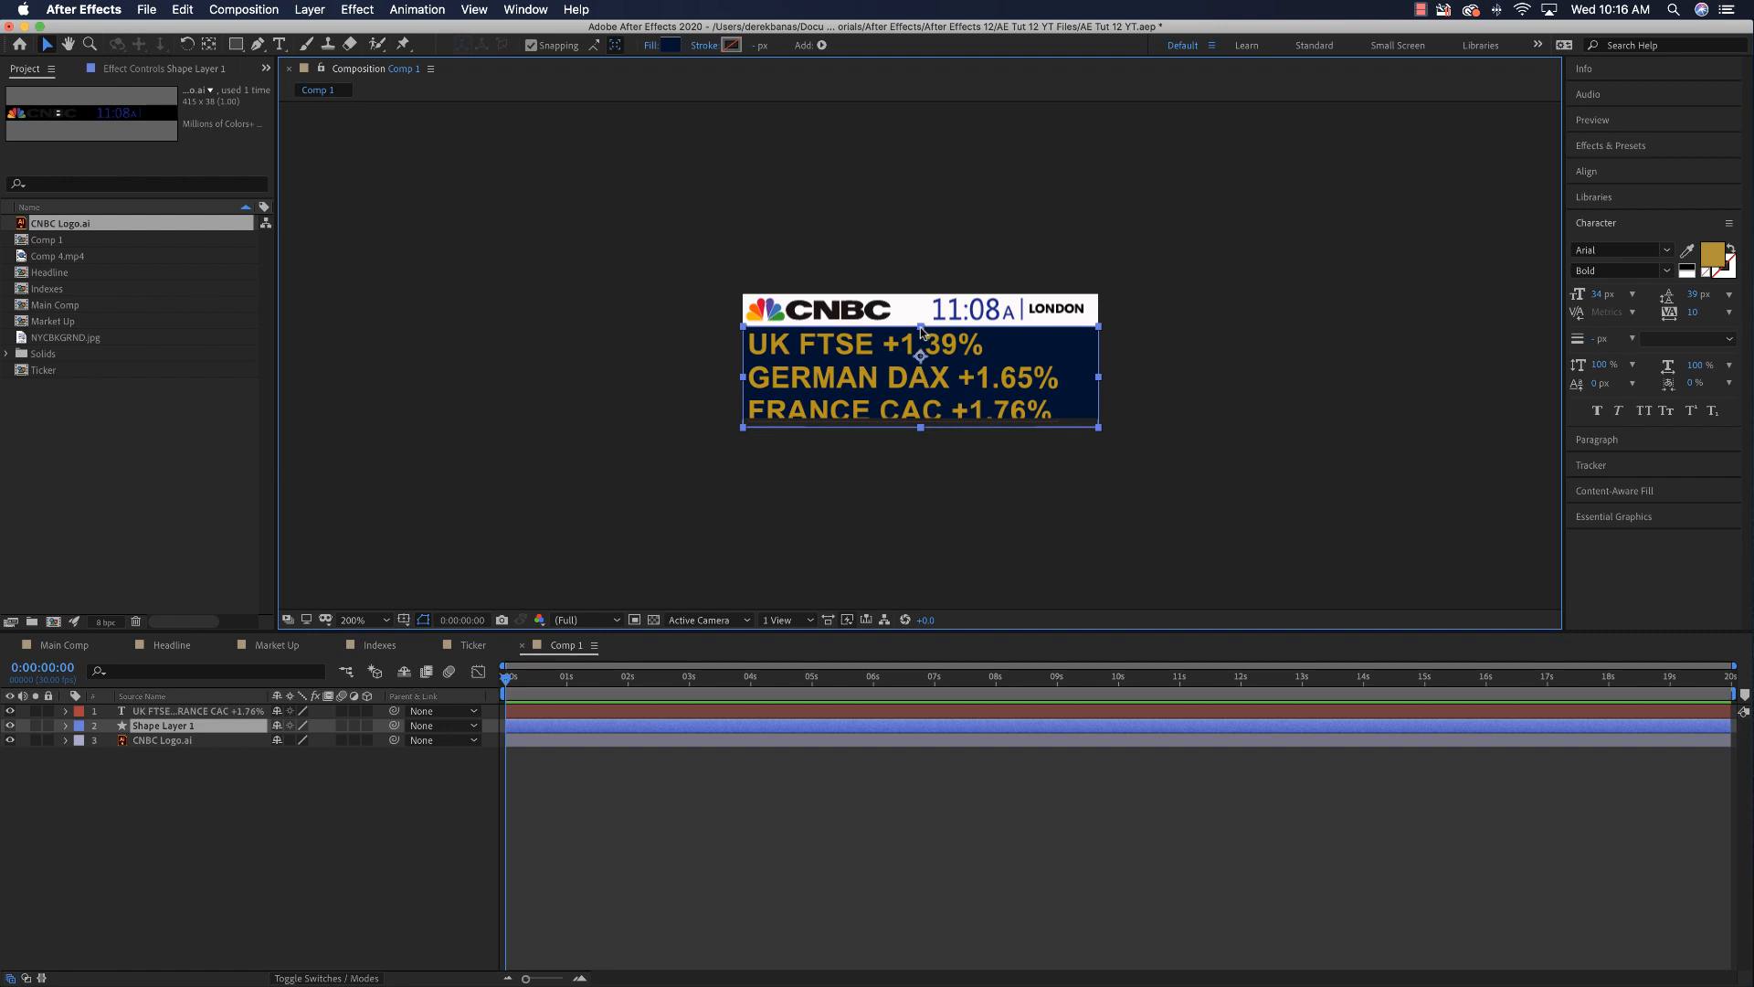
{"action": "left_click_drag", "start_coordinate": [919, 328], "coordinate": [921, 325]}
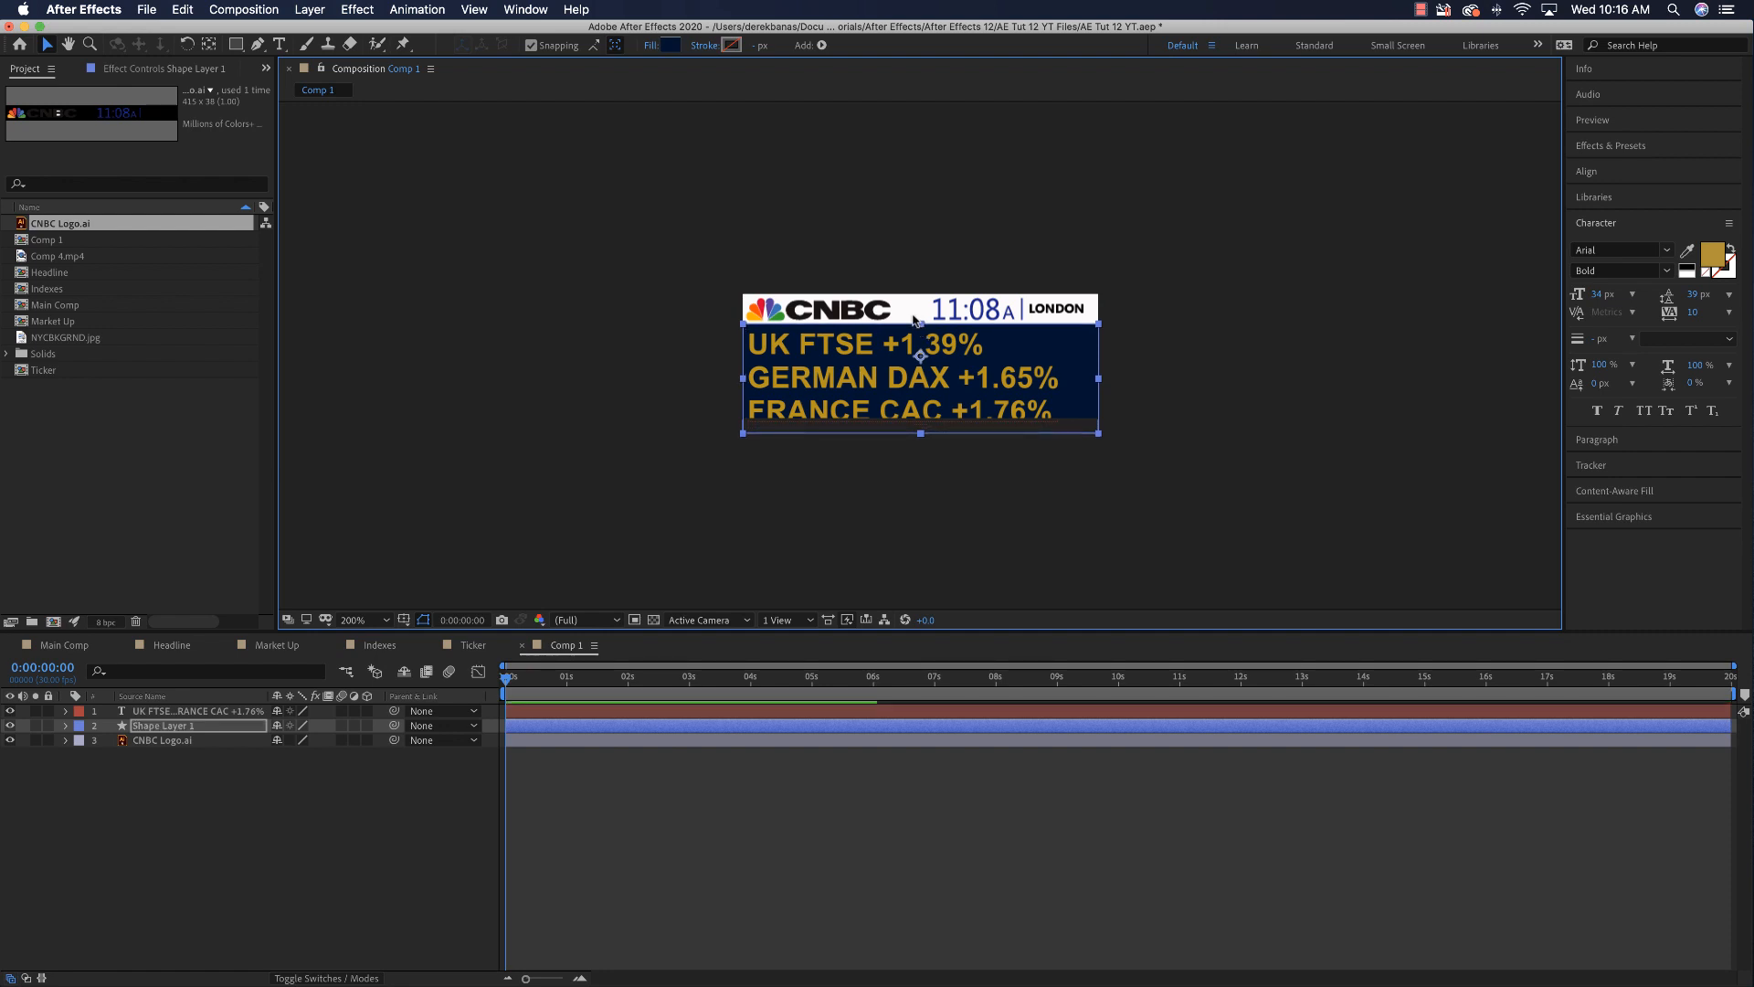
{"action": "left_click", "coordinate": [912, 311]}
{"action": "left_click_drag", "start_coordinate": [911, 311], "coordinate": [912, 308]}
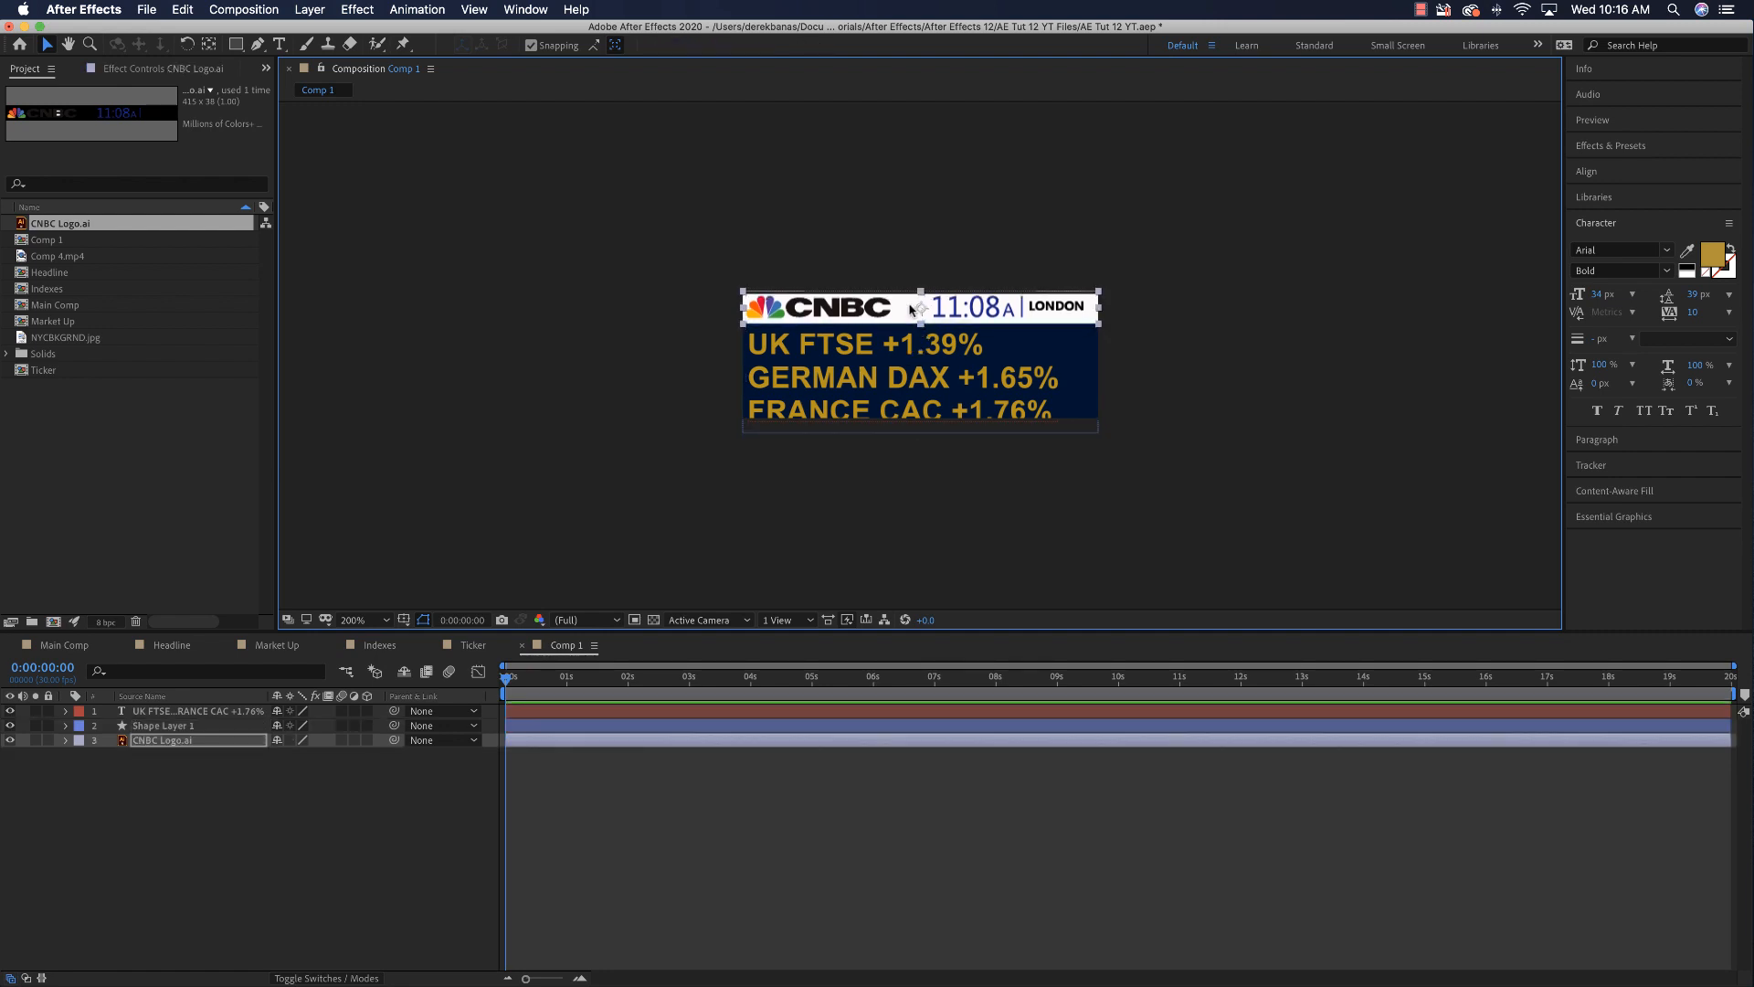
{"action": "left_click", "coordinate": [1058, 345]}
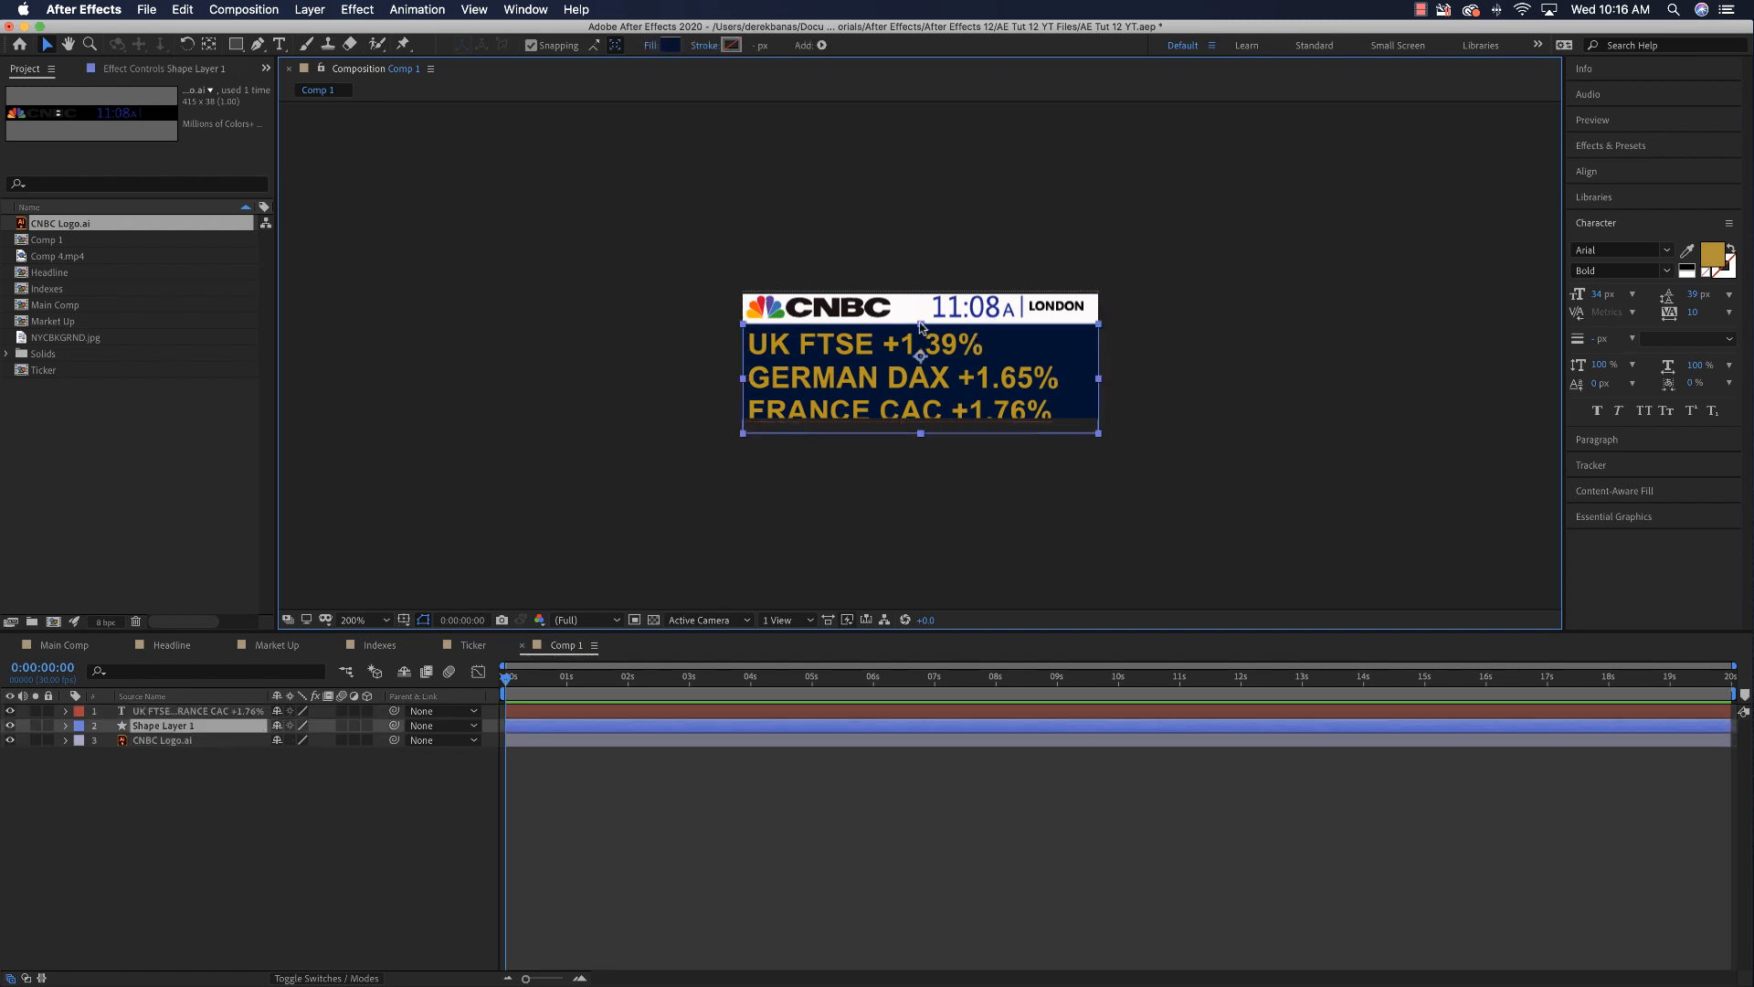
{"action": "left_click_drag", "start_coordinate": [921, 325], "coordinate": [922, 322]}
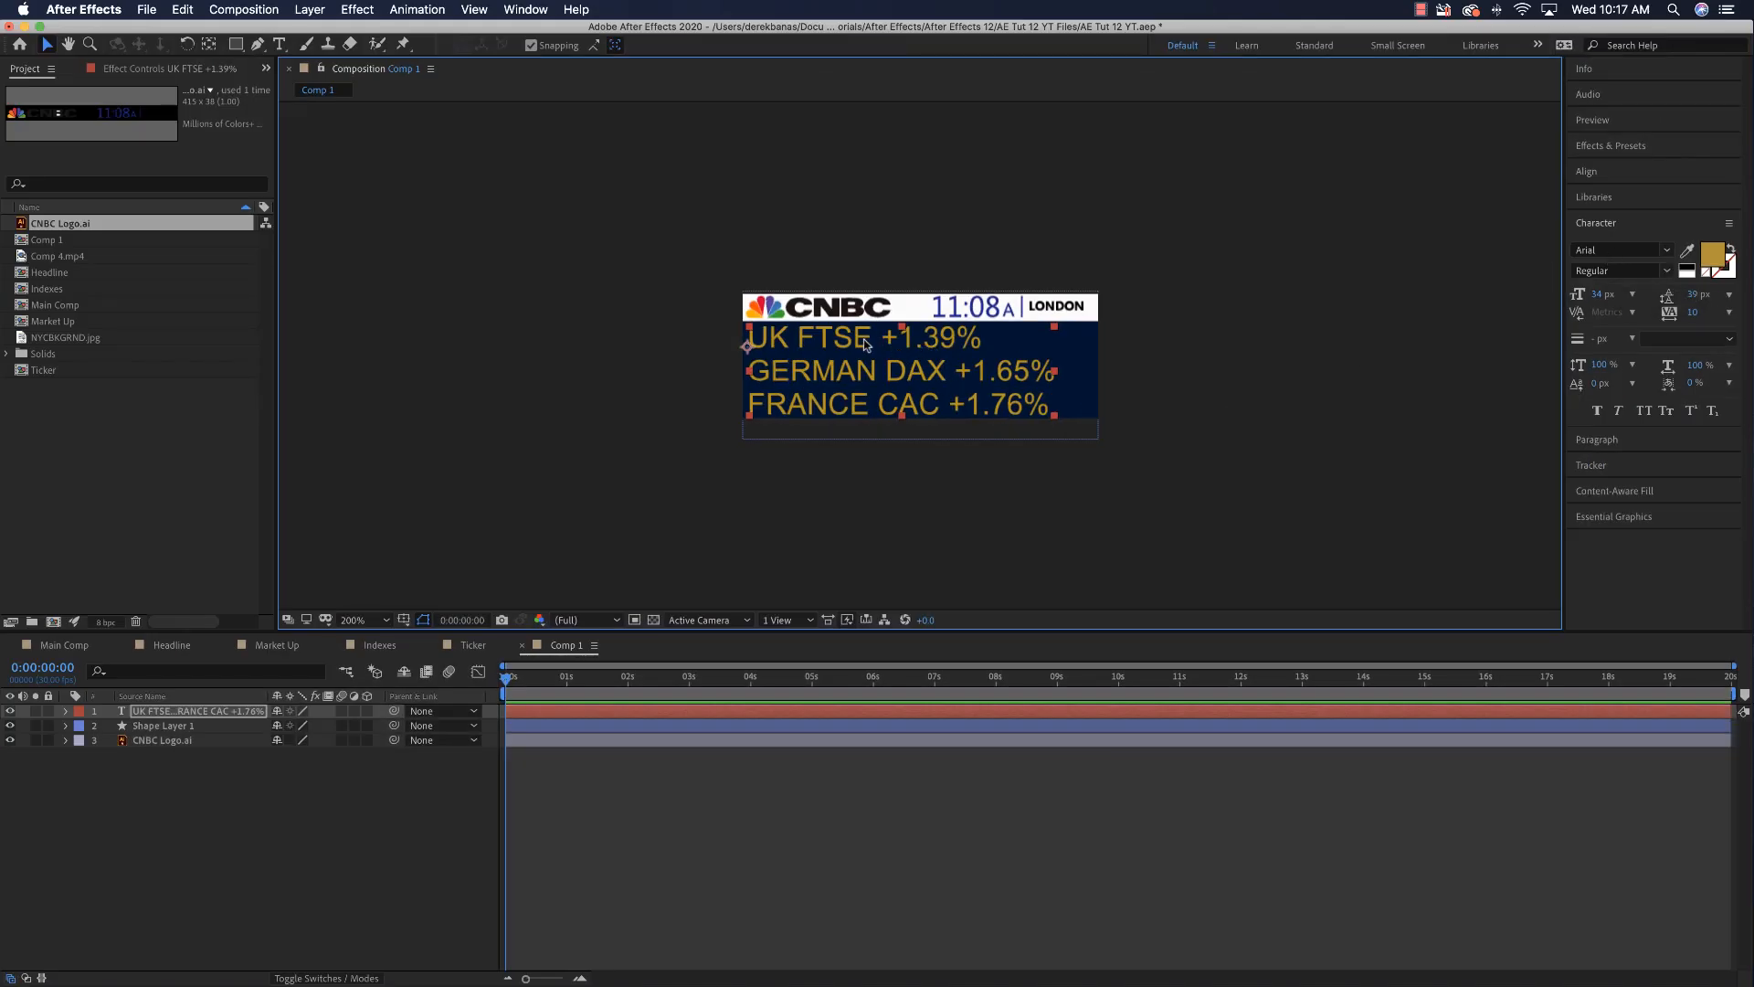
Step: Recolour only the words "UK FTSE" in the index text to white
{"action": "left_click", "coordinate": [279, 44]}
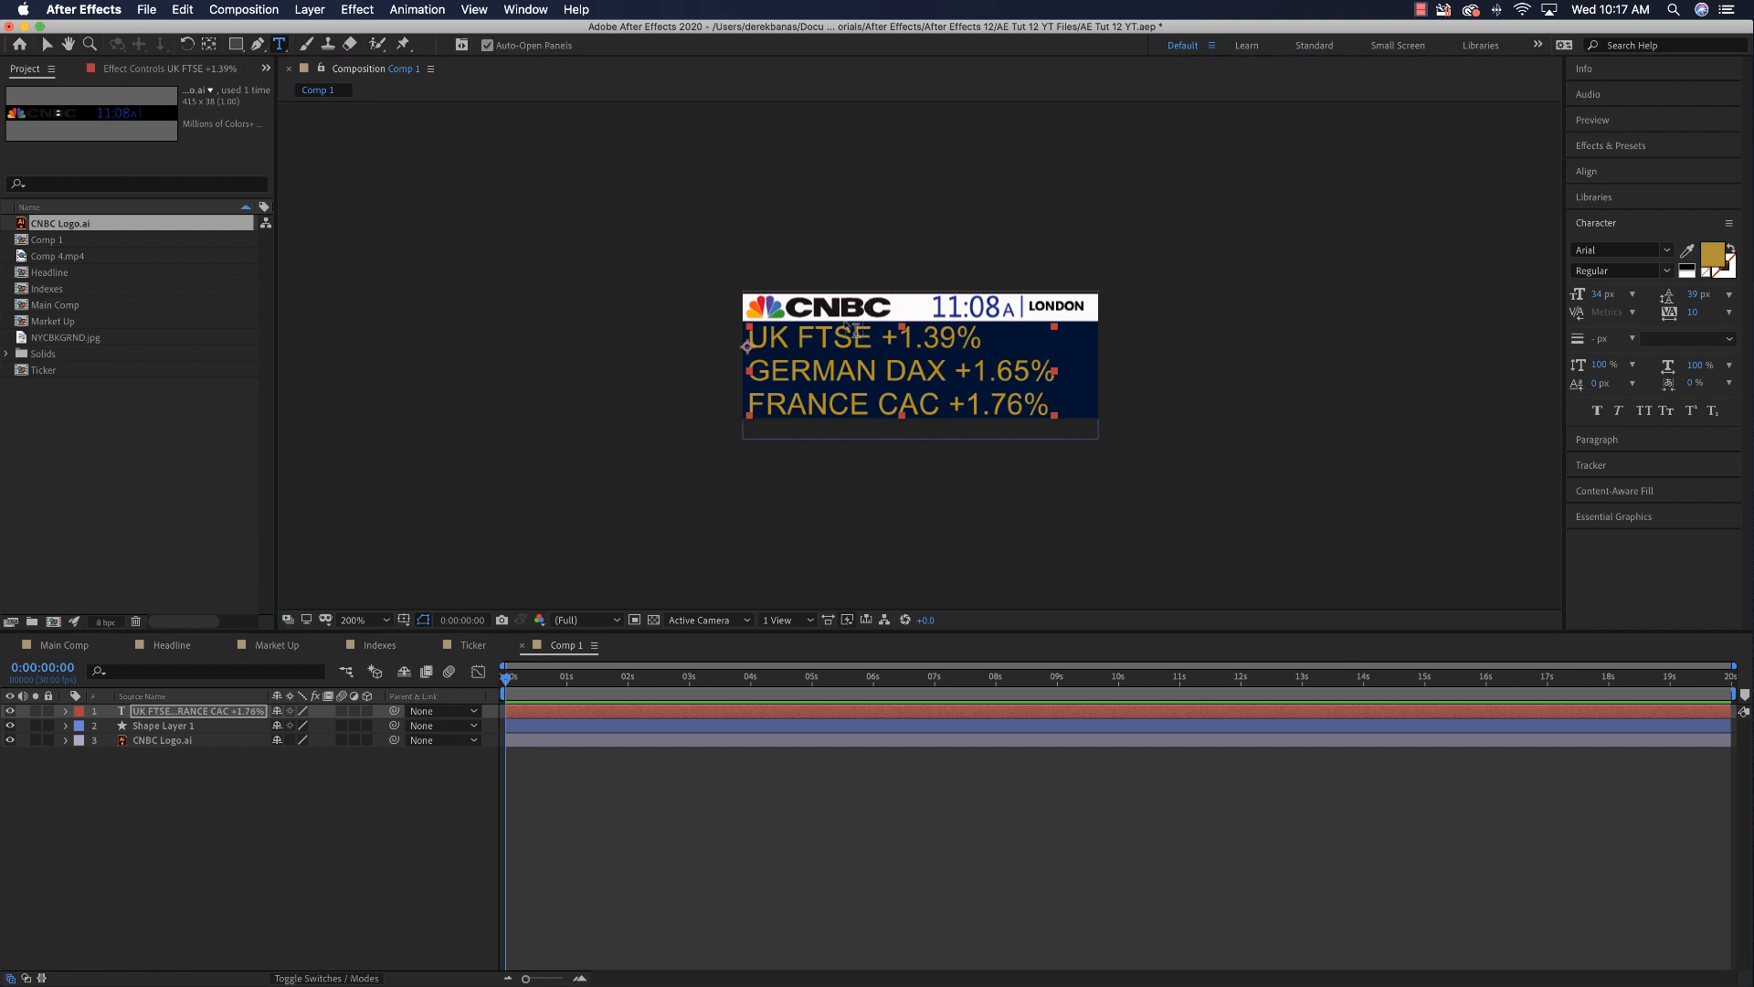
{"action": "left_click_drag", "start_coordinate": [870, 330], "coordinate": [746, 336]}
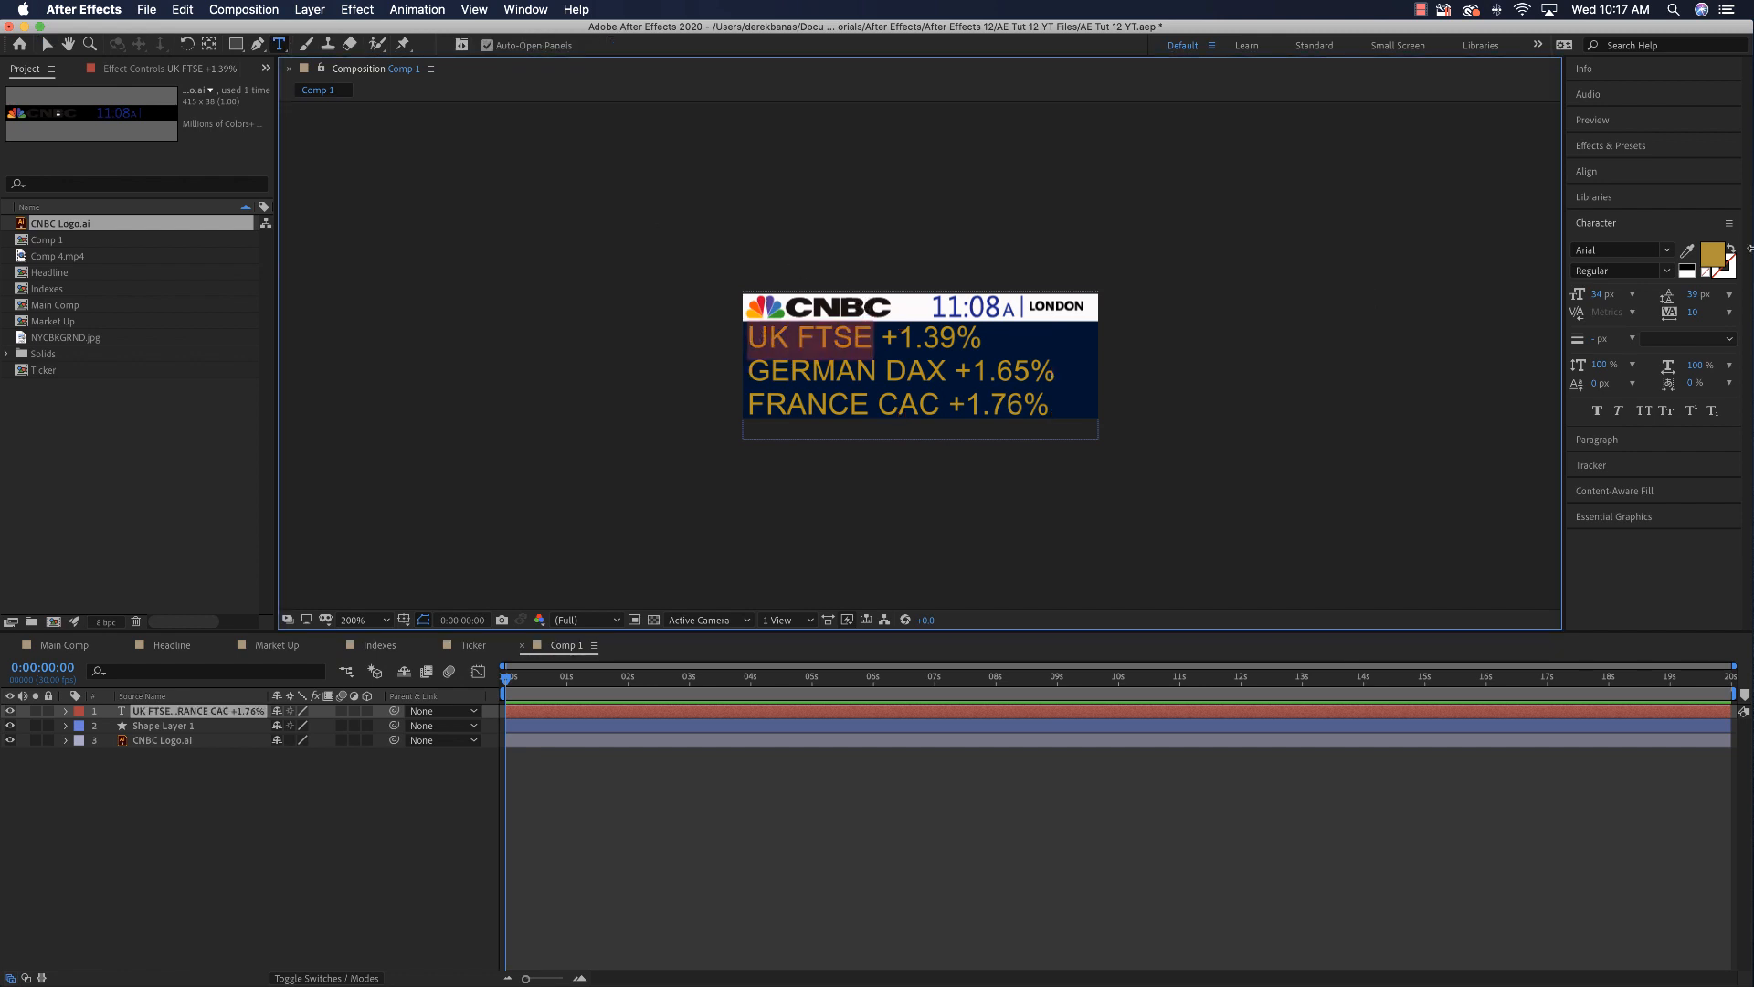
{"action": "left_click", "coordinate": [1707, 257]}
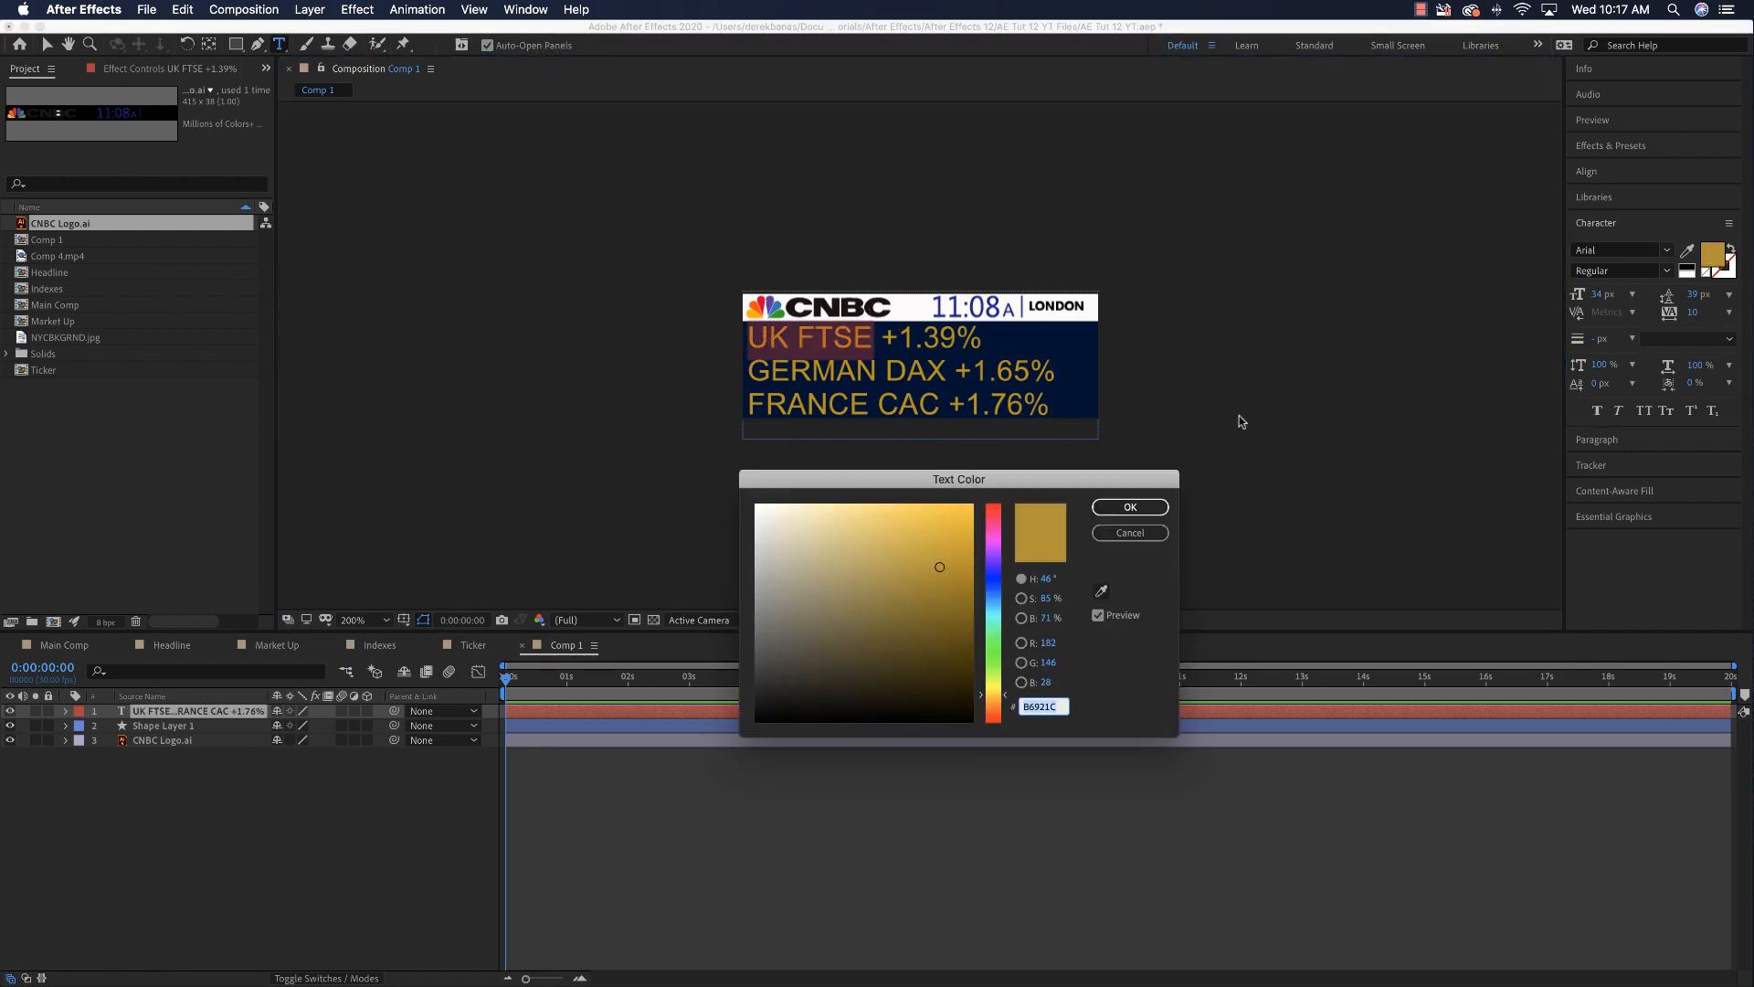
{"action": "left_click", "coordinate": [755, 505]}
{"action": "left_click", "coordinate": [1130, 506]}
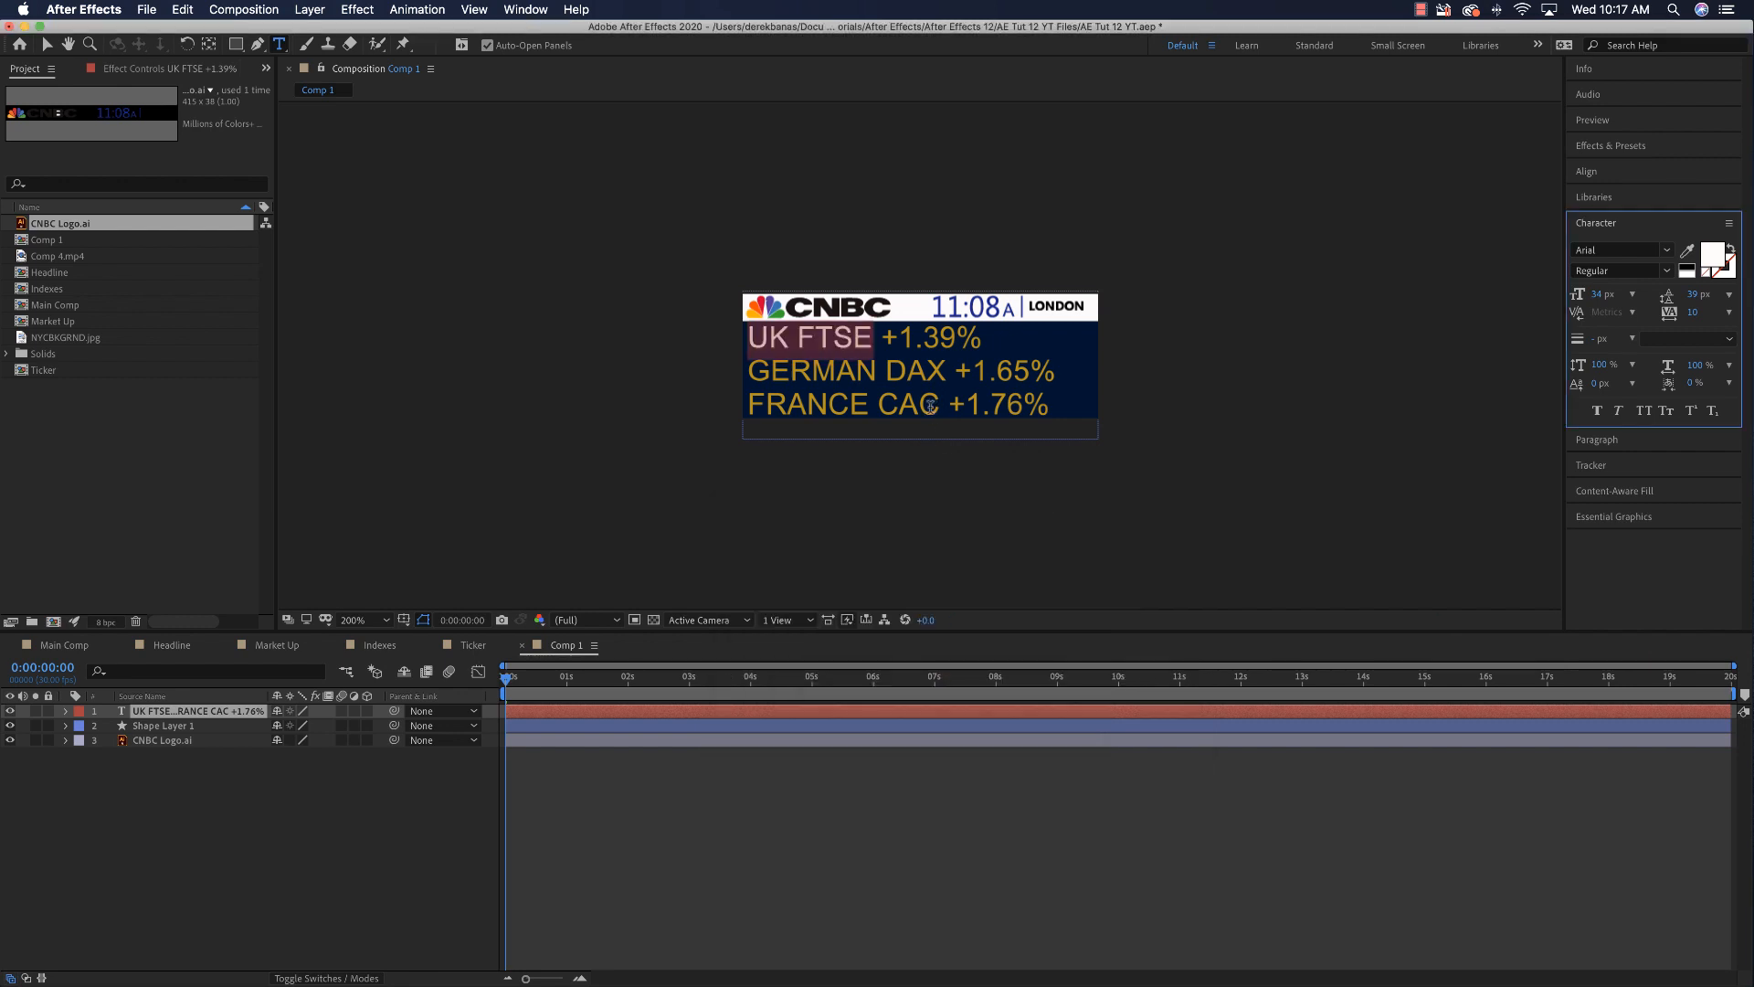
Step: Recolour the words "GERMAN DAX" and "FRANCE CAC" in the index text to match the white "UK FTSE"
{"action": "left_click_drag", "start_coordinate": [754, 369], "coordinate": [951, 381]}
{"action": "left_click", "coordinate": [1688, 251]}
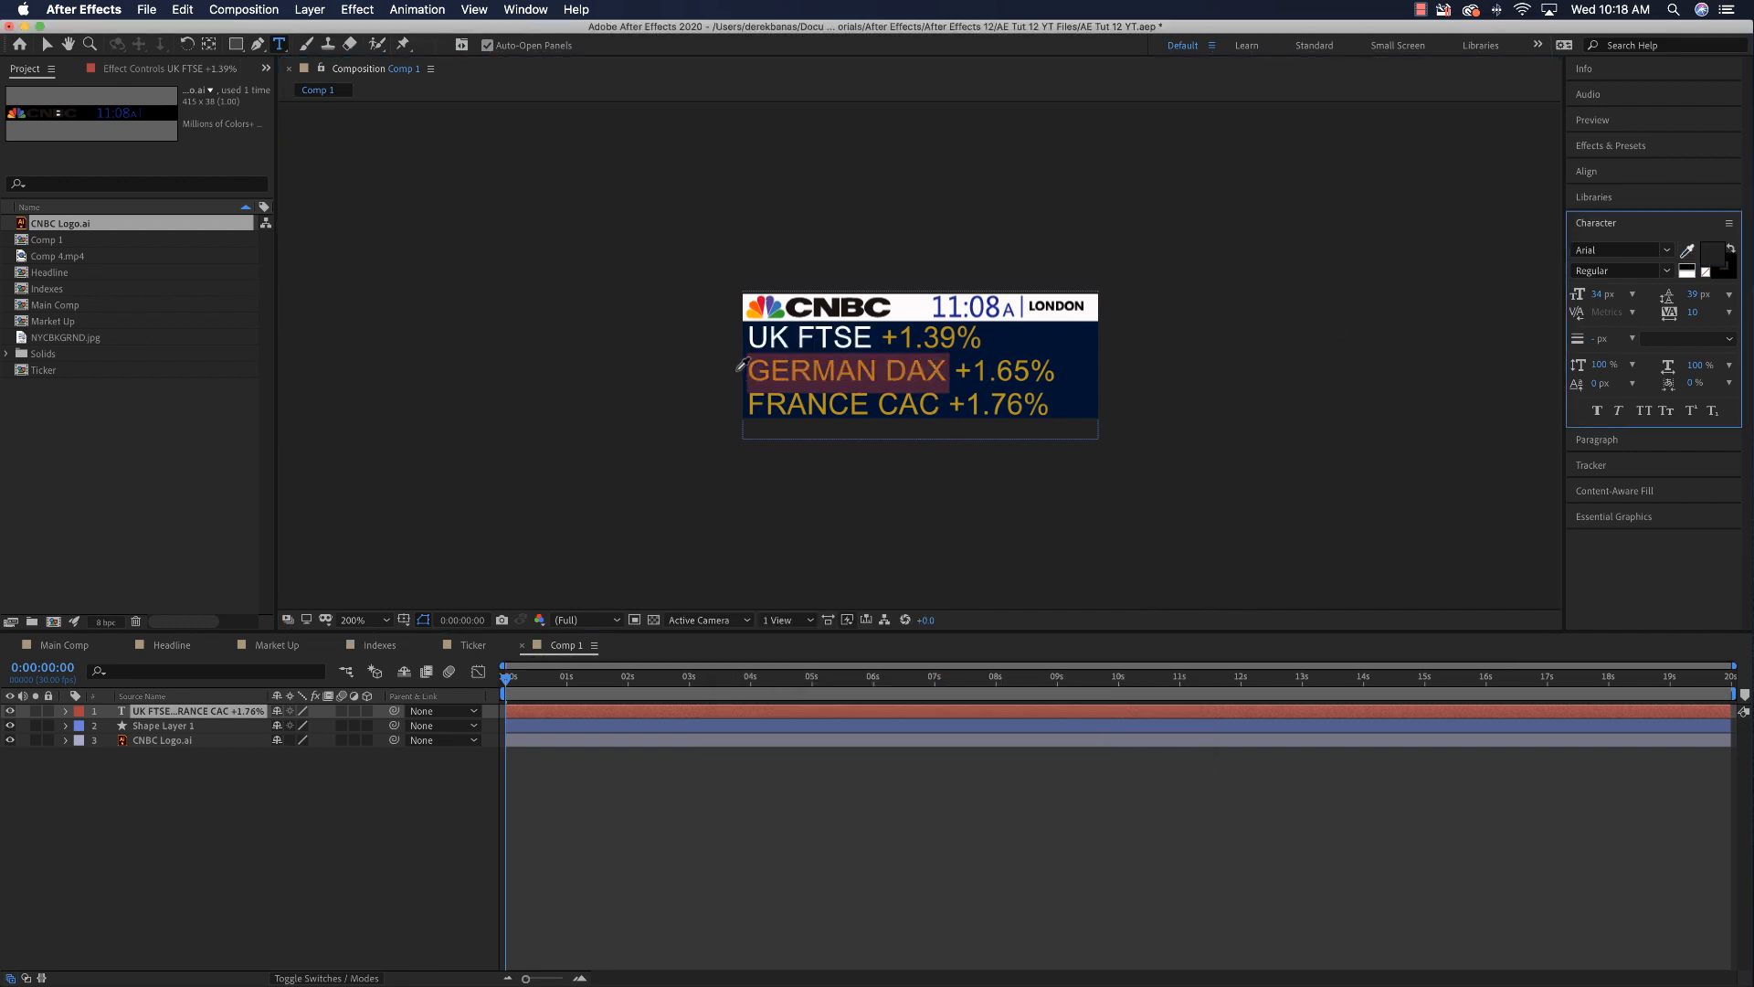
{"action": "left_click", "coordinate": [805, 335]}
{"action": "left_click_drag", "start_coordinate": [749, 403], "coordinate": [941, 404]}
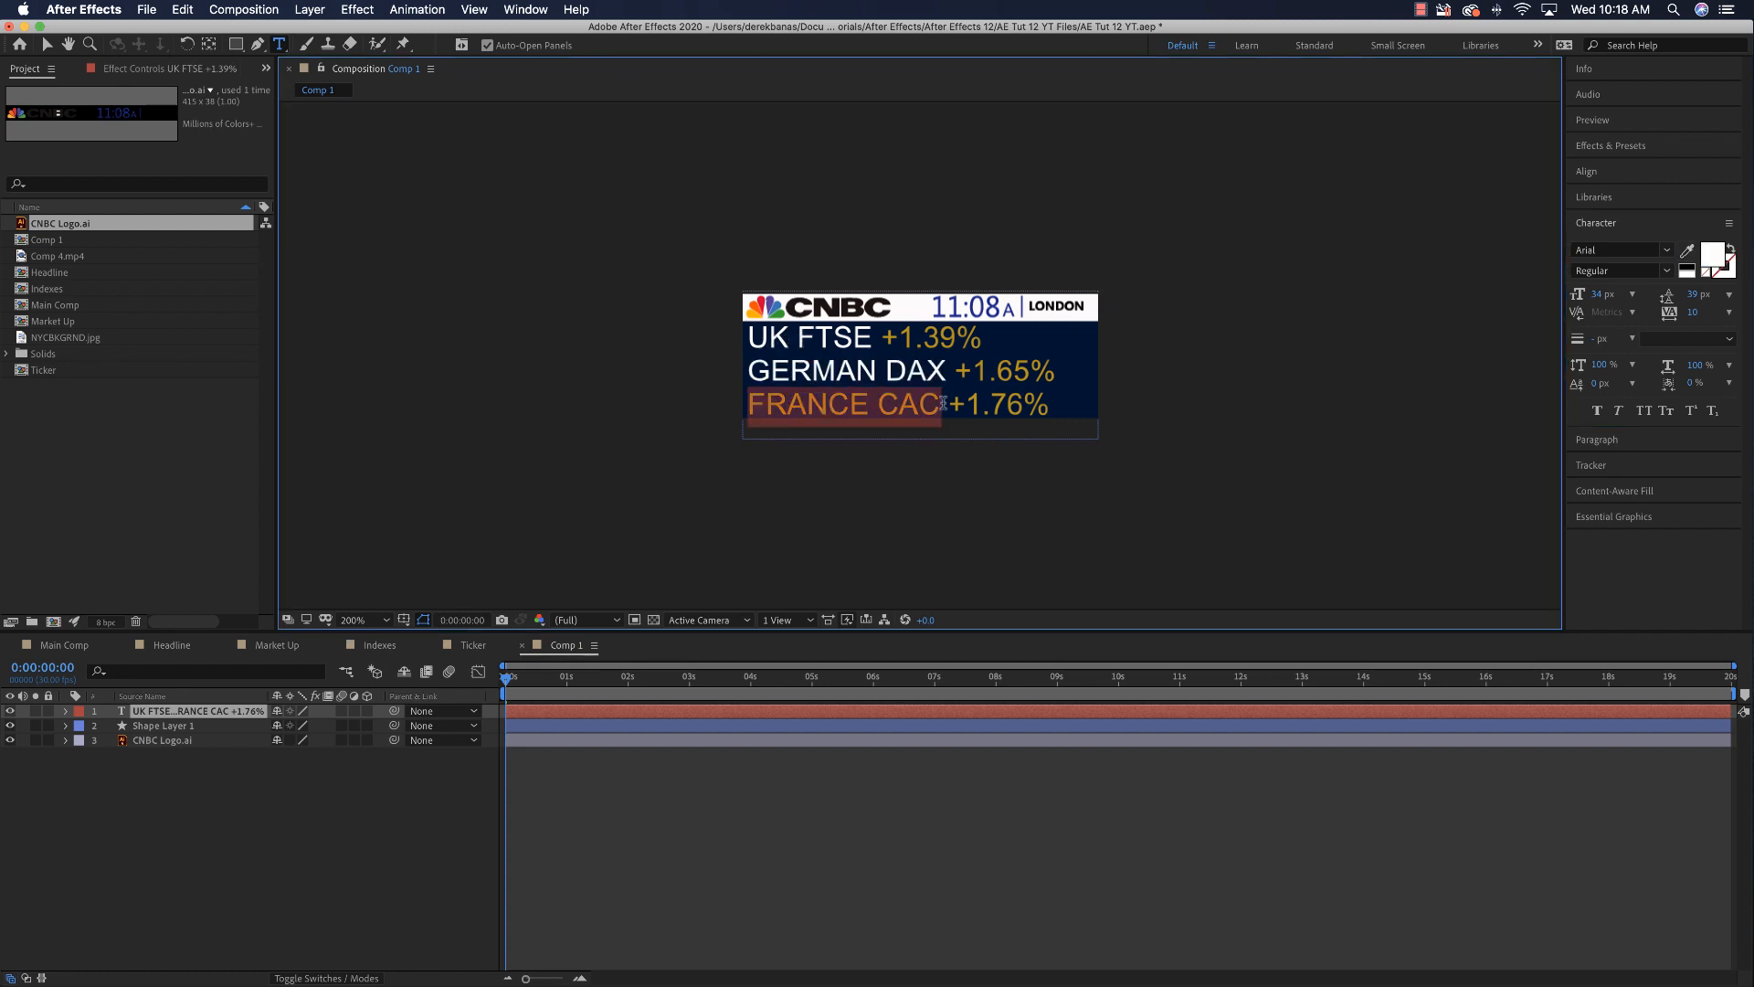
{"action": "left_click", "coordinate": [1687, 251]}
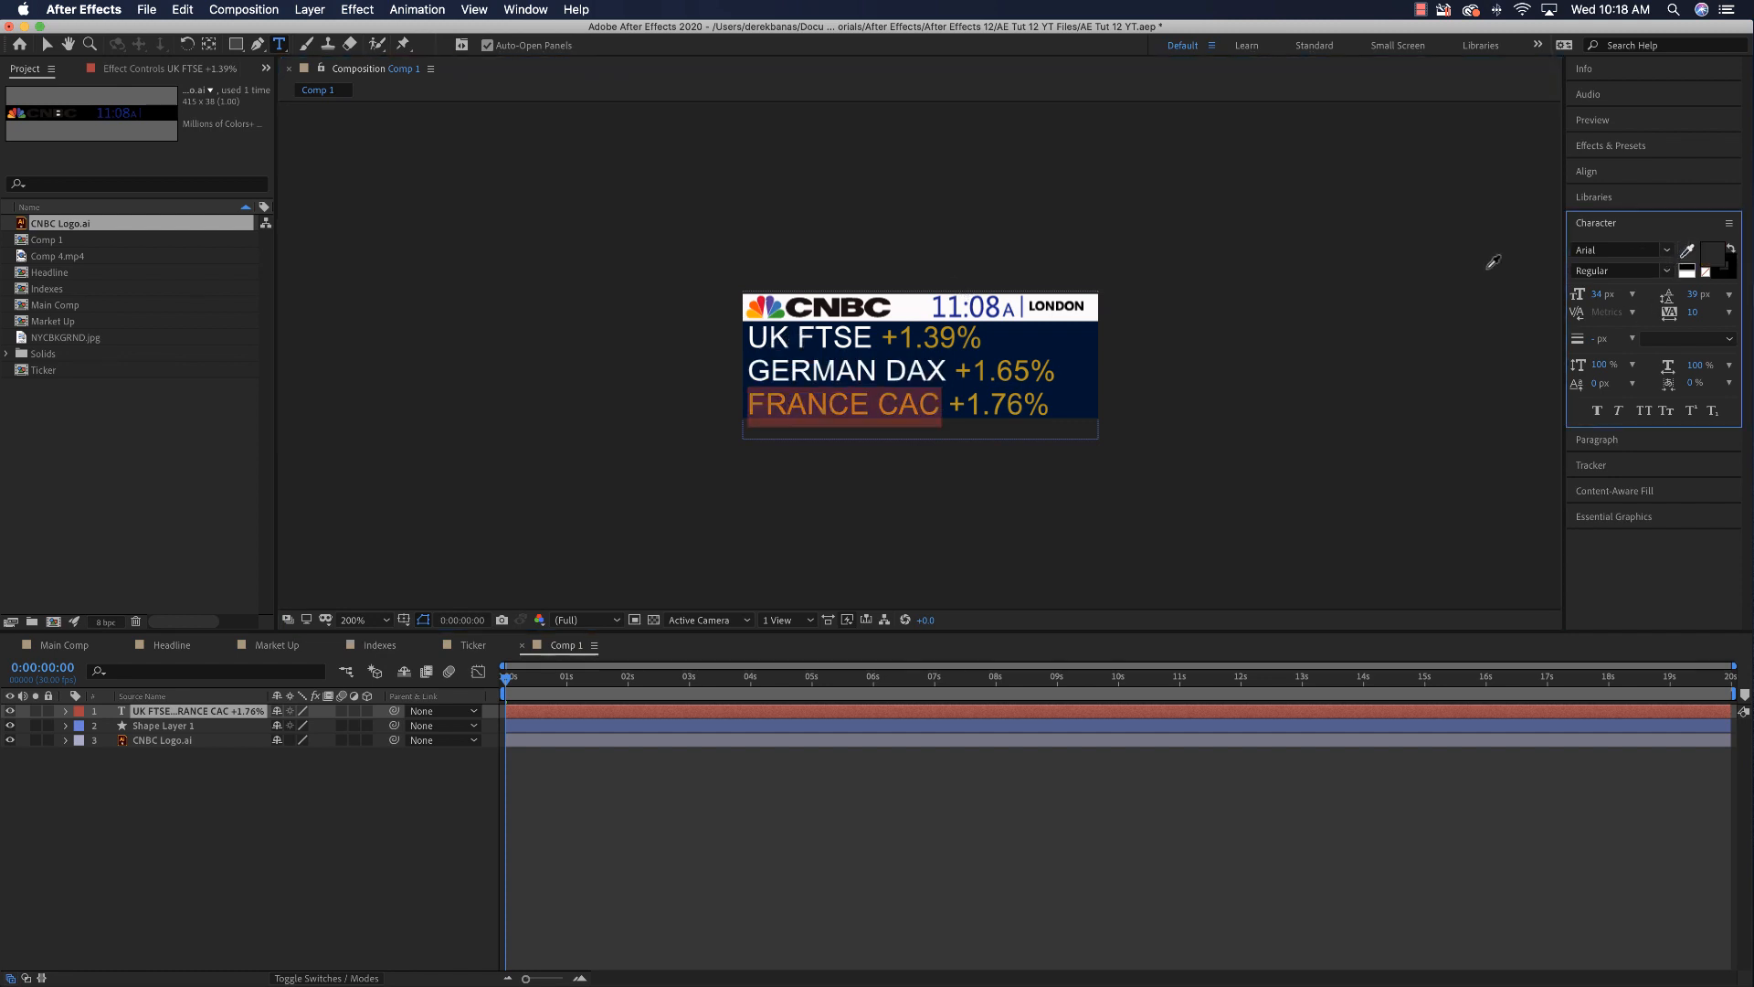
{"action": "left_click", "coordinate": [909, 306]}
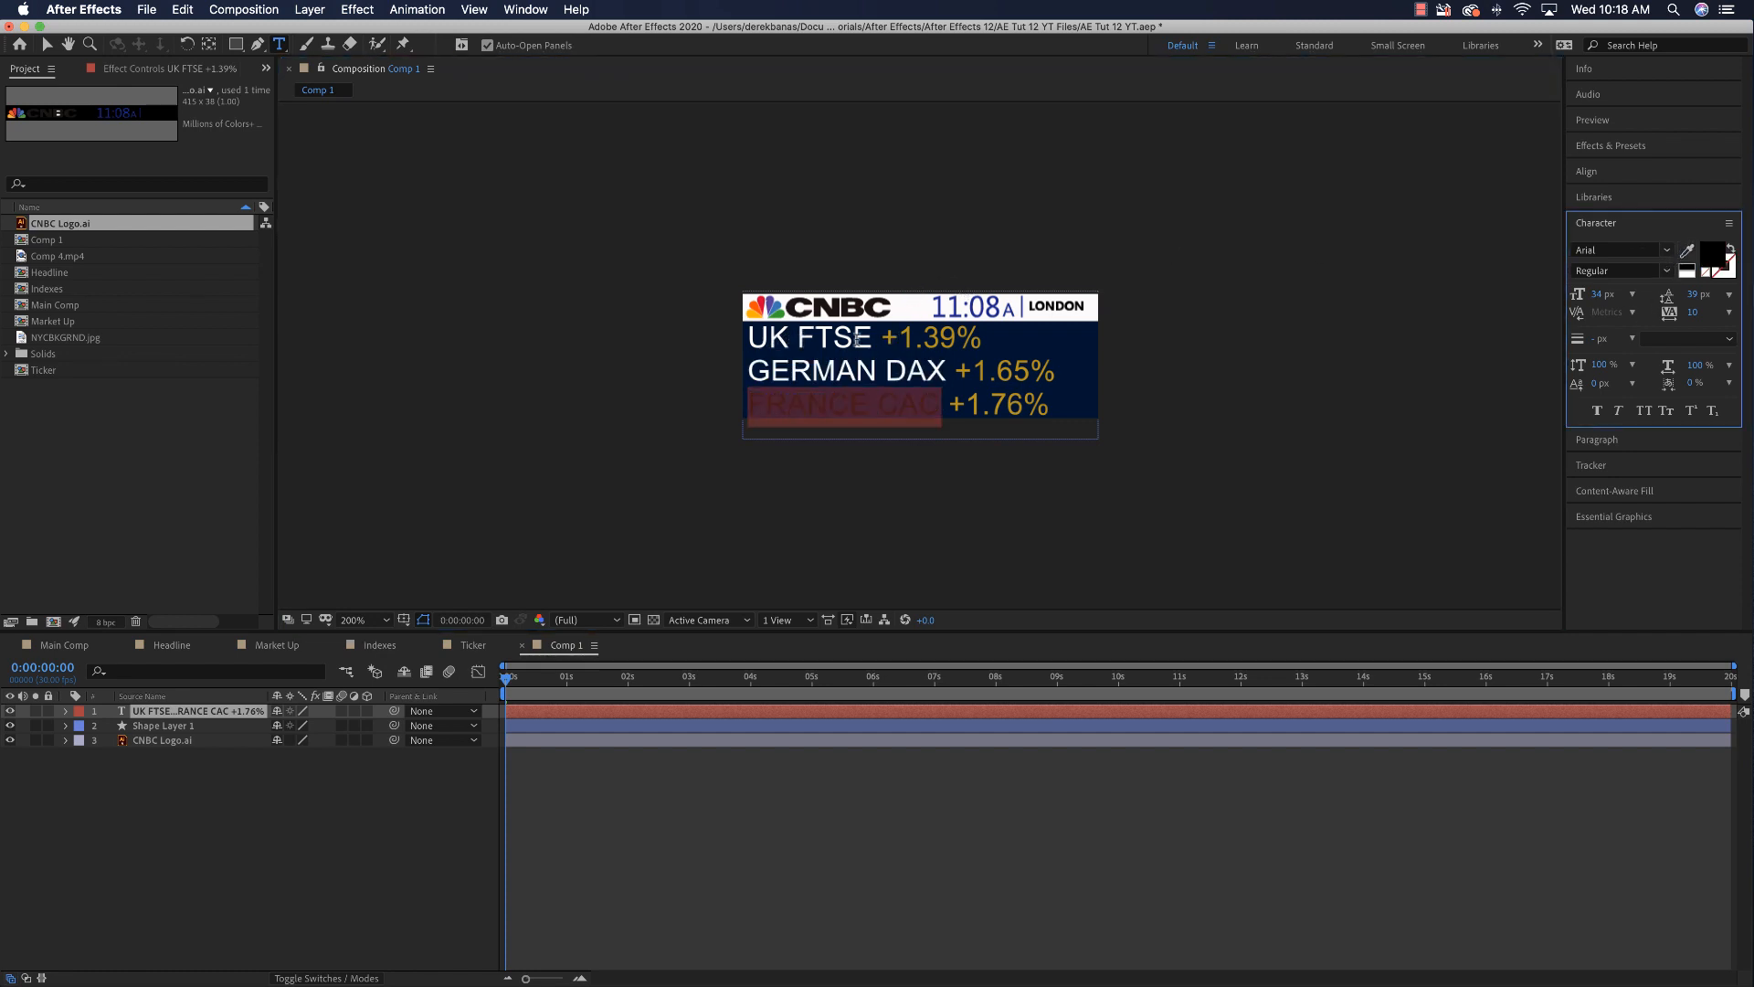
{"action": "left_click", "coordinate": [1687, 252]}
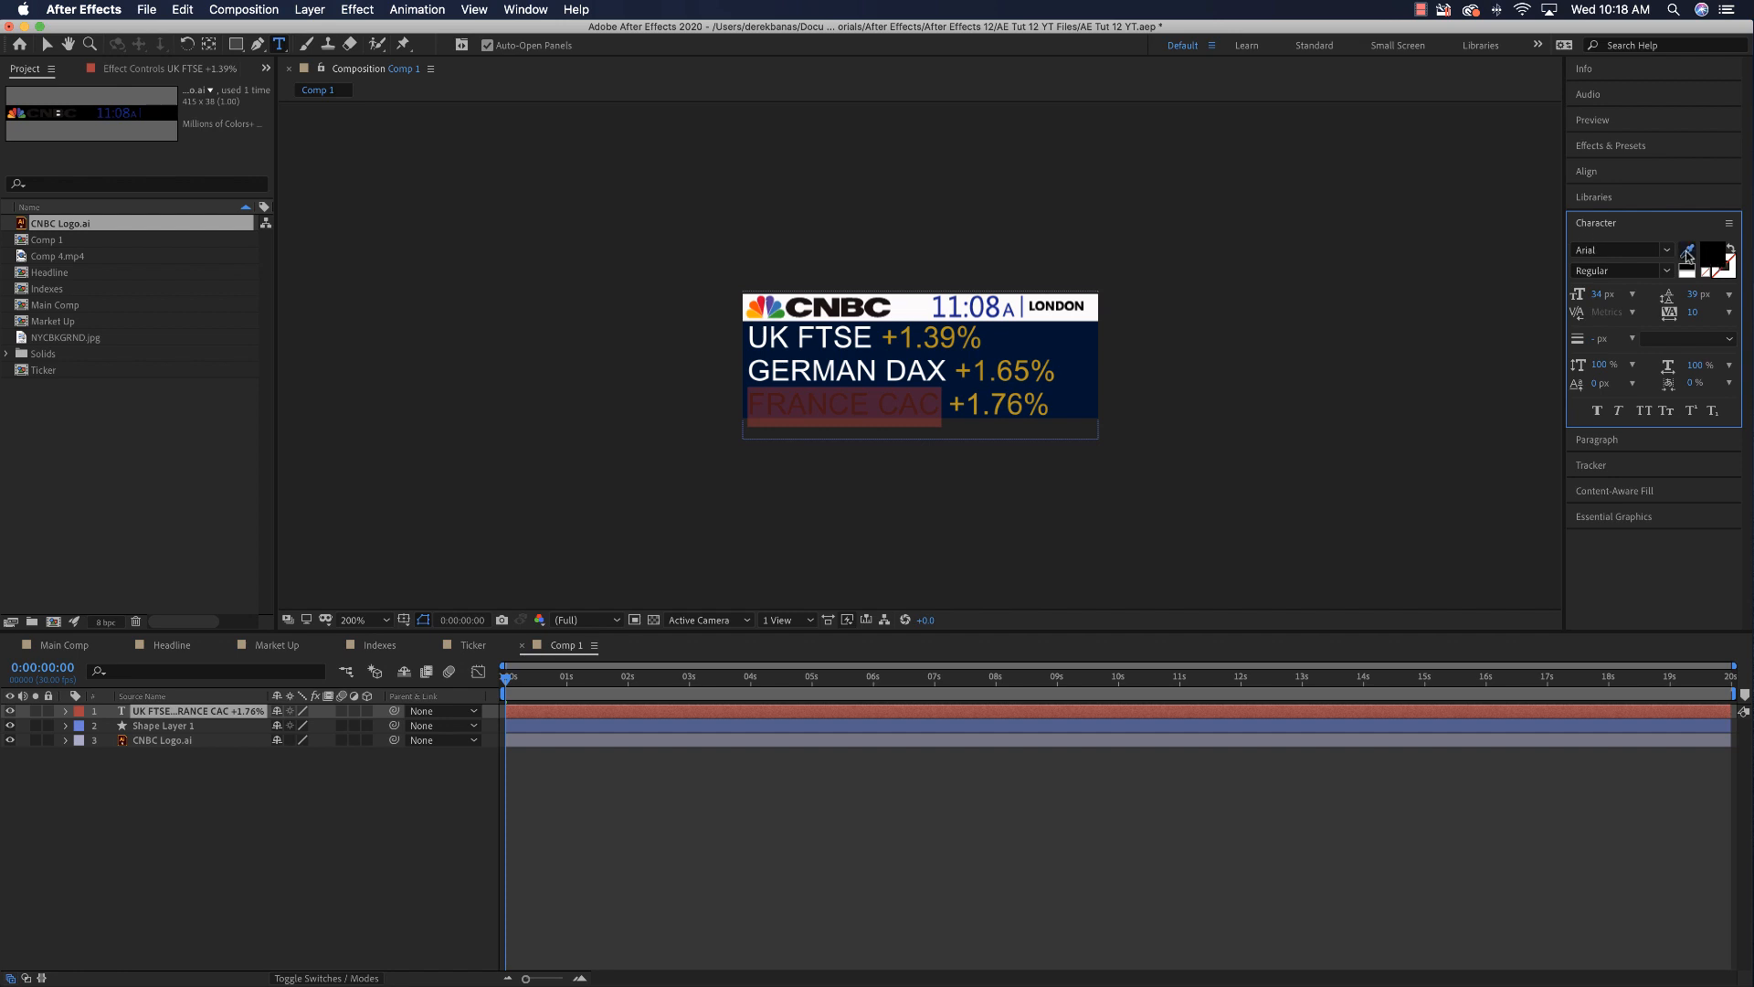
{"action": "left_click", "coordinate": [858, 370]}
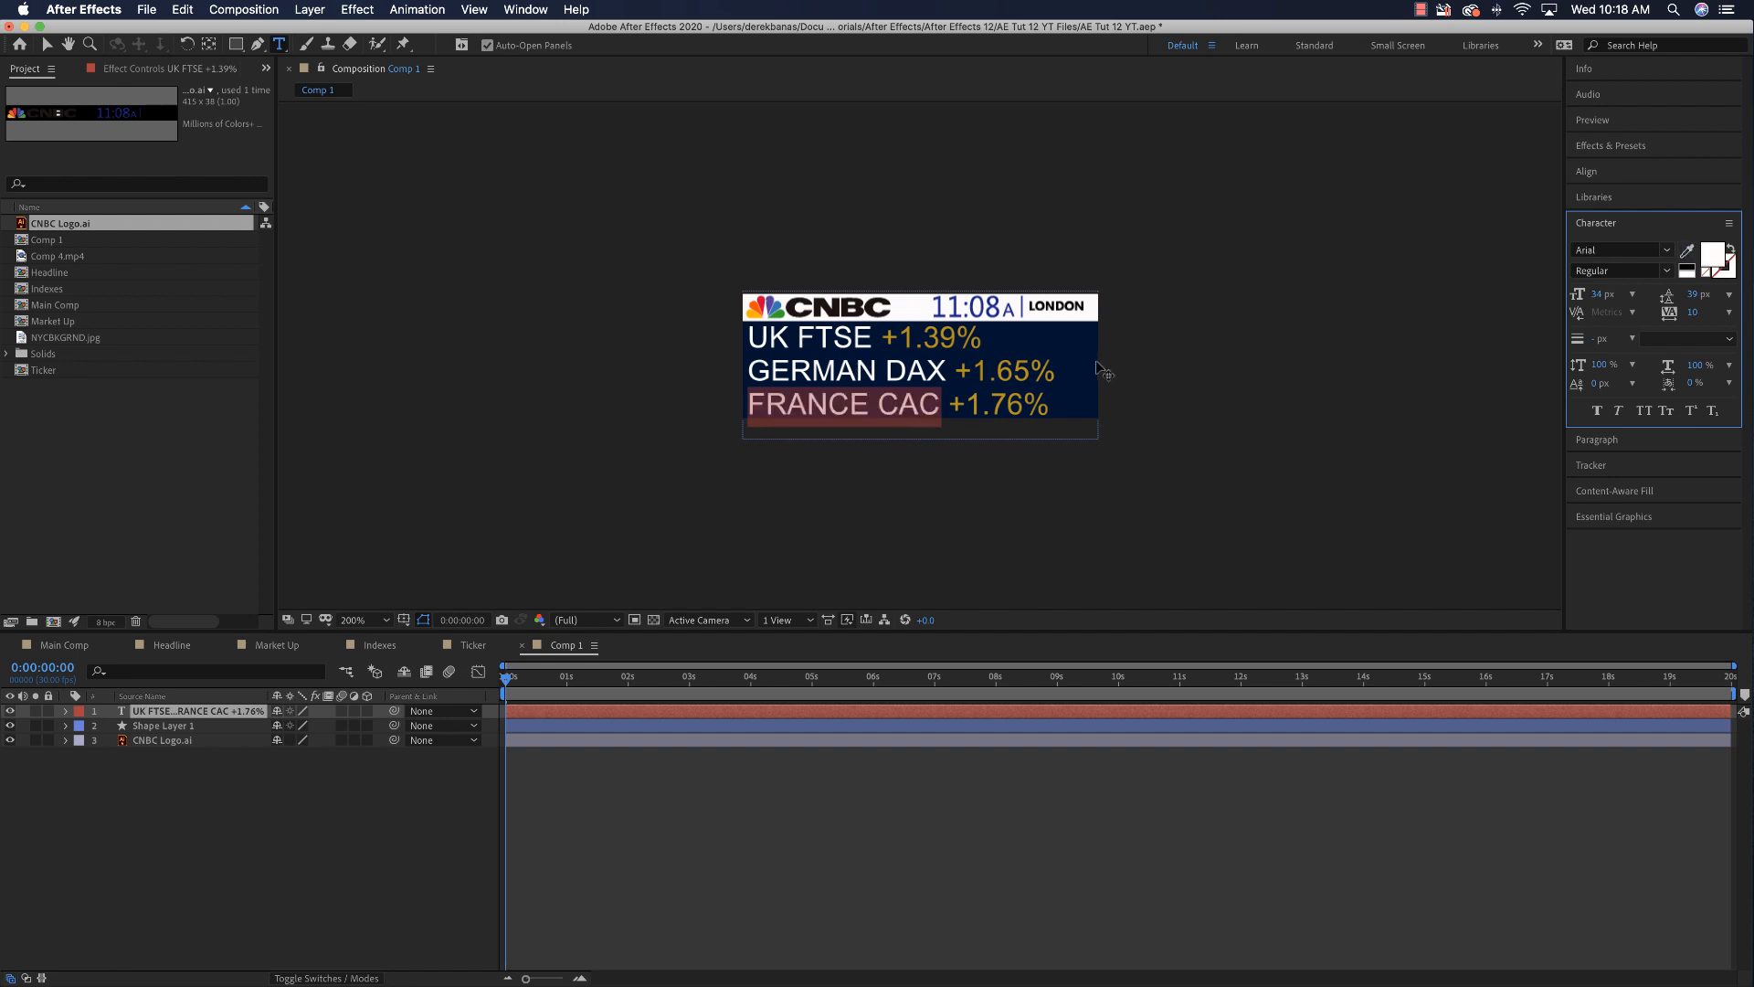
Step: Space the three percentages over into an aligned column at the panel's right edge and recolour "+1.39%" to 48FF00
{"action": "left_click", "coordinate": [889, 338]}
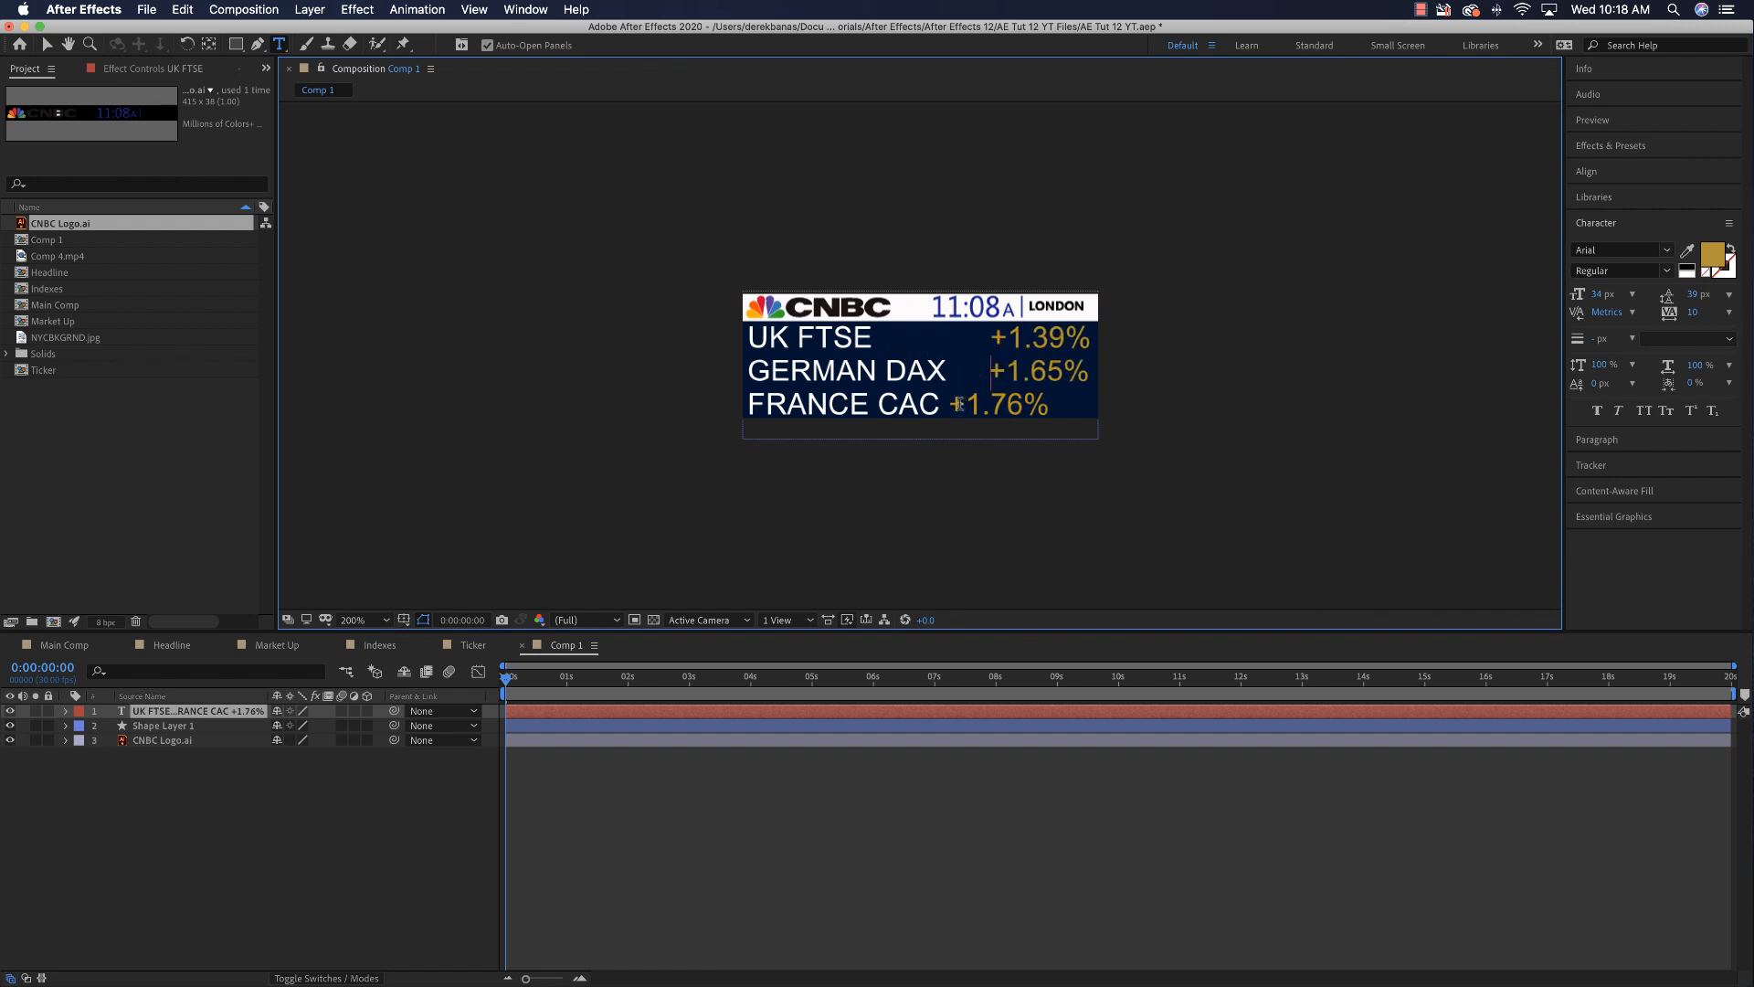
{"action": "left_click", "coordinate": [952, 404]}
{"action": "left_click_drag", "start_coordinate": [994, 337], "coordinate": [1092, 338]}
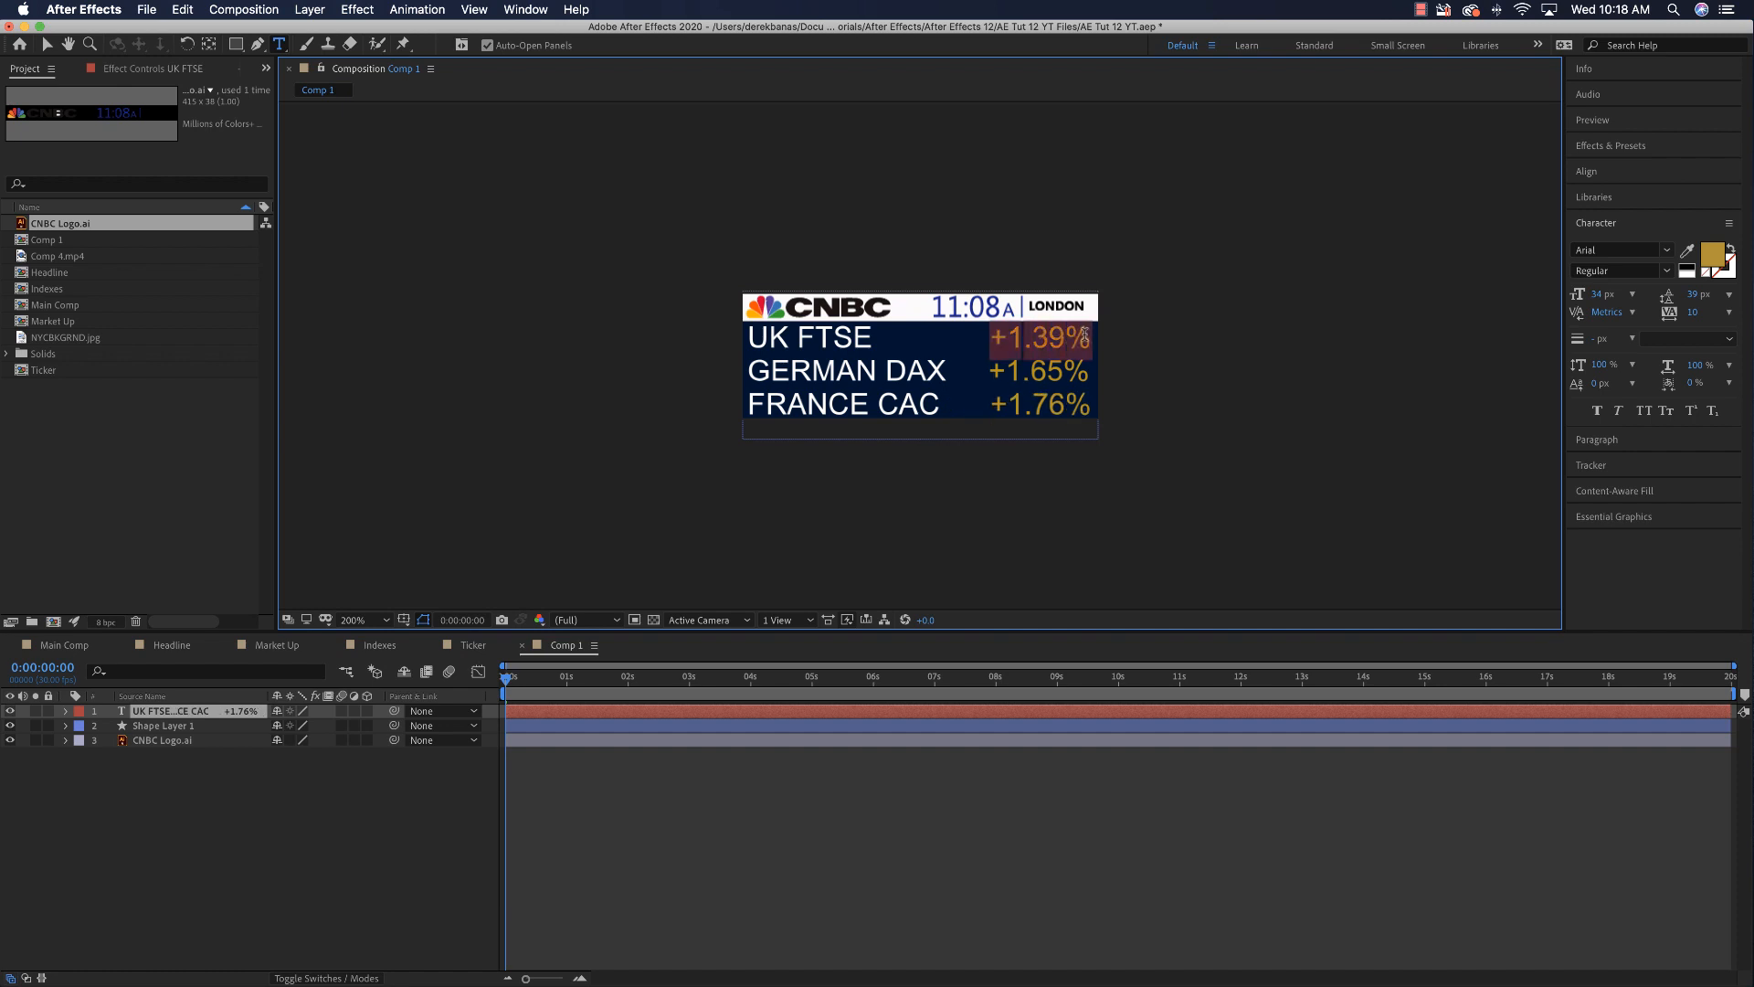
{"action": "left_click", "coordinate": [1712, 256]}
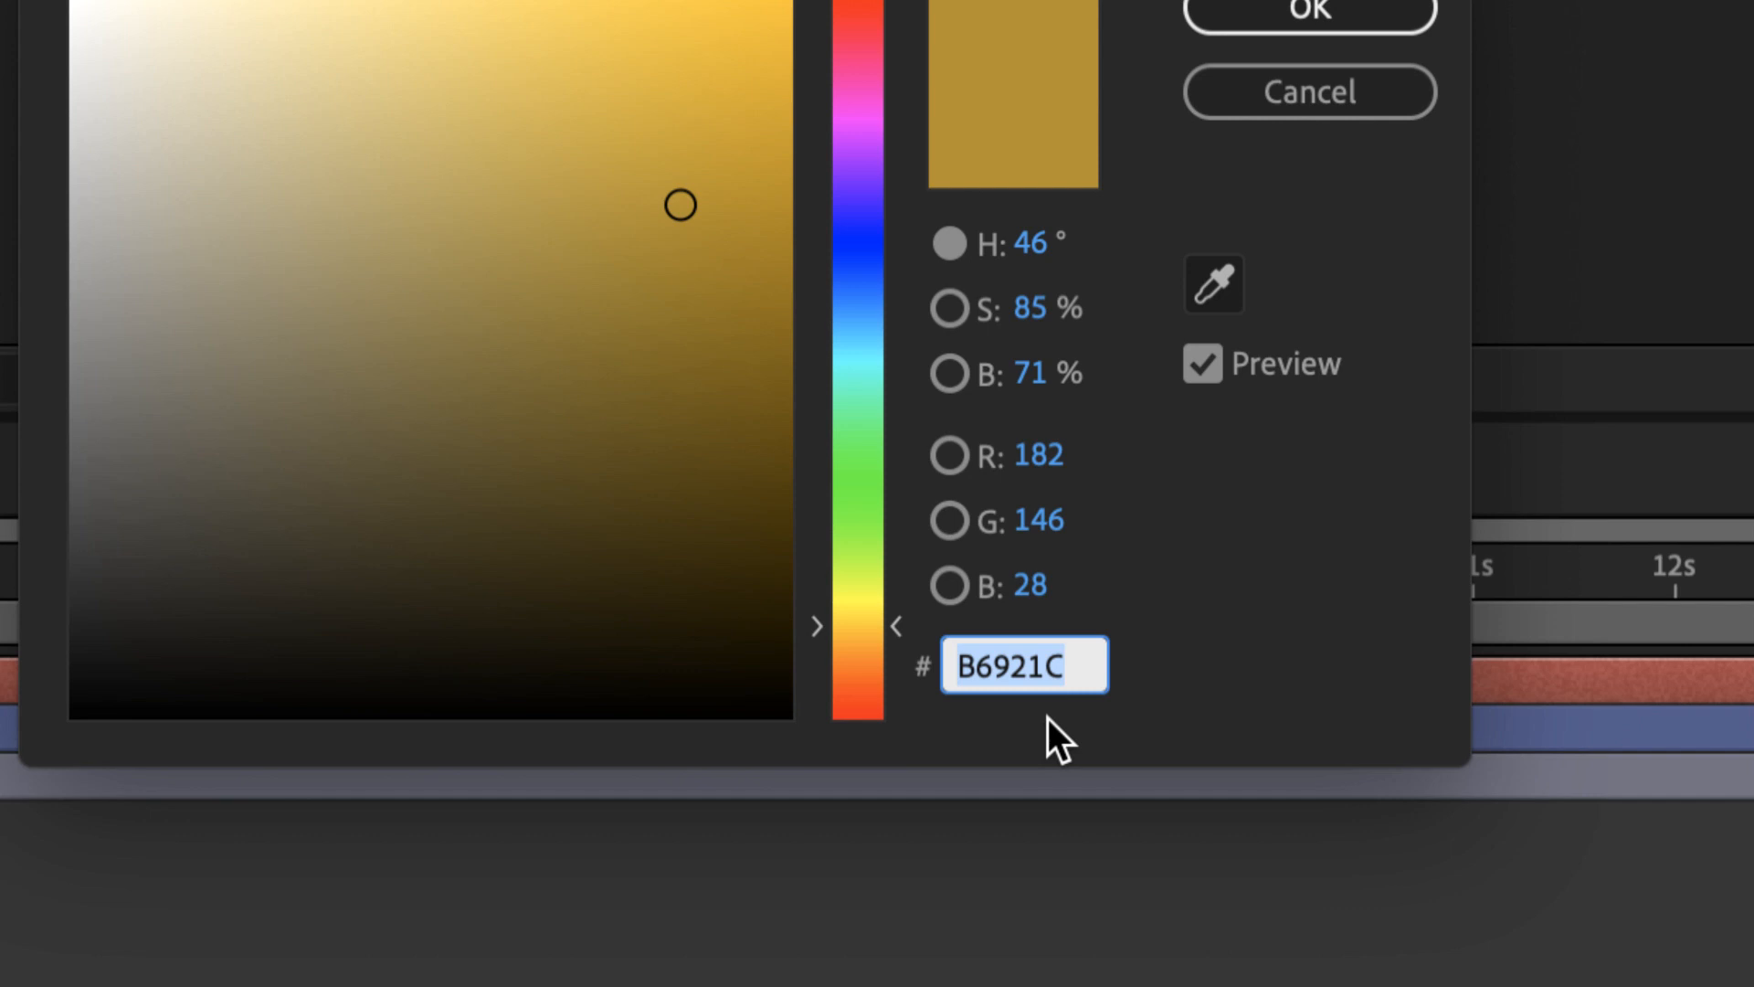
{"action": "type", "text": "48"}
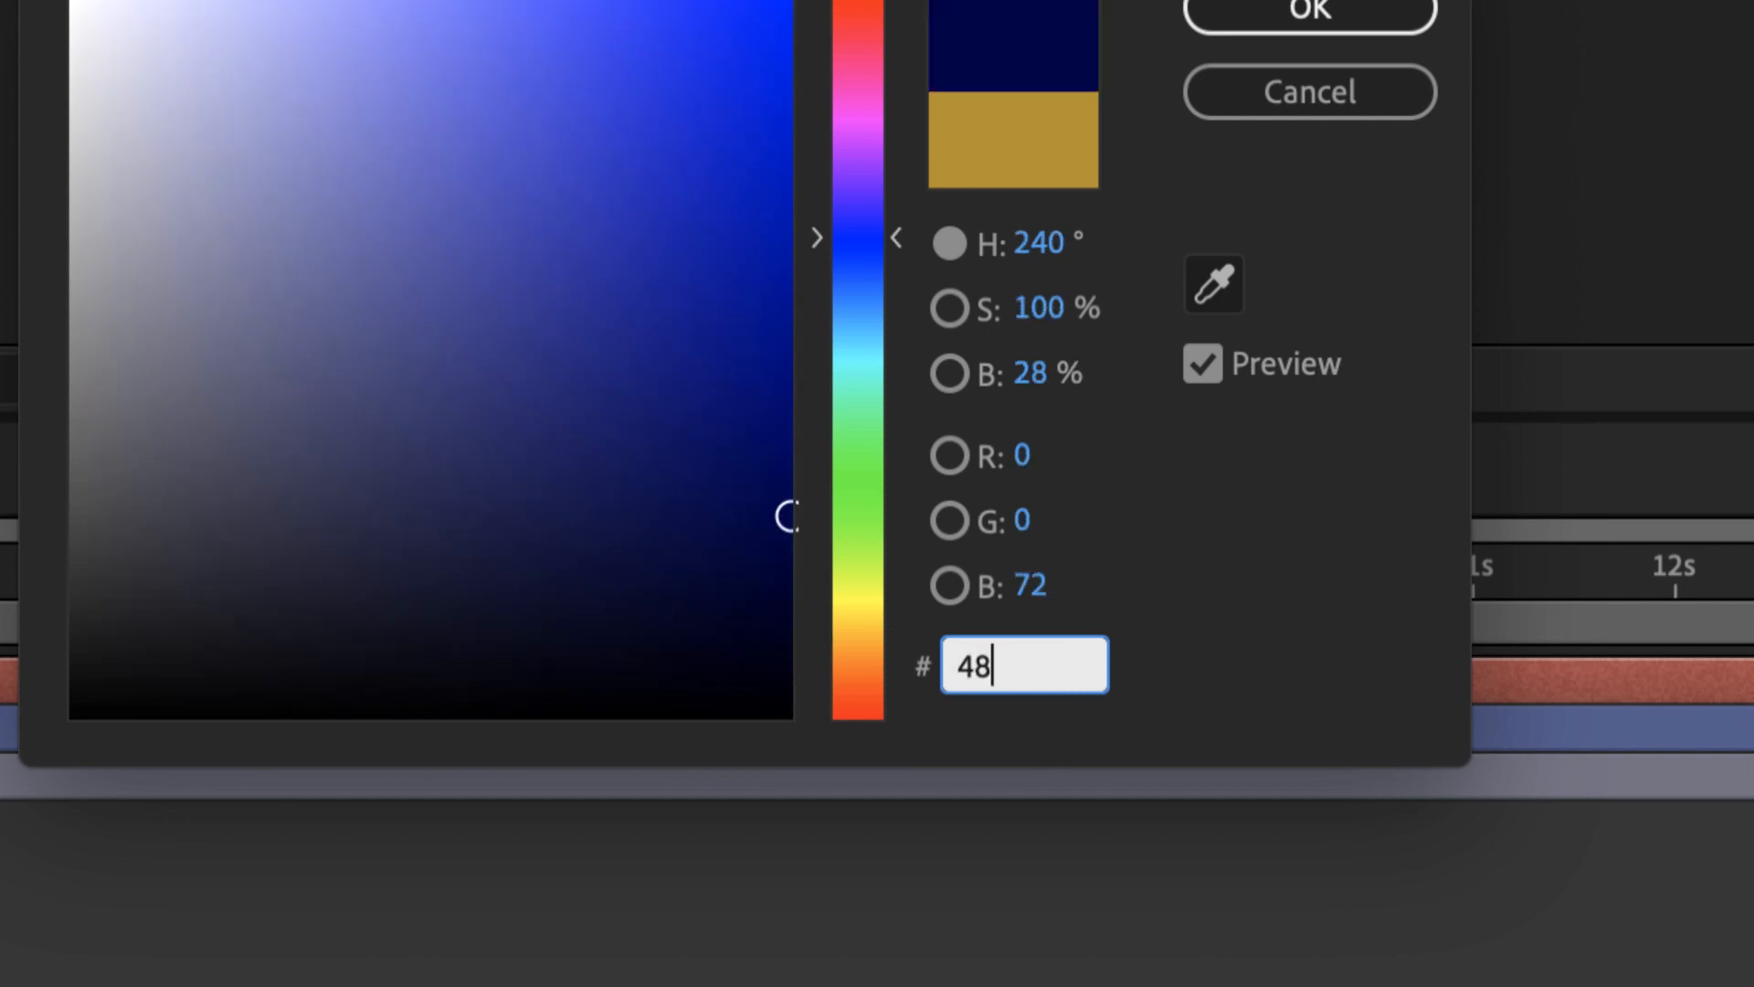
{"action": "type", "text": "FF00"}
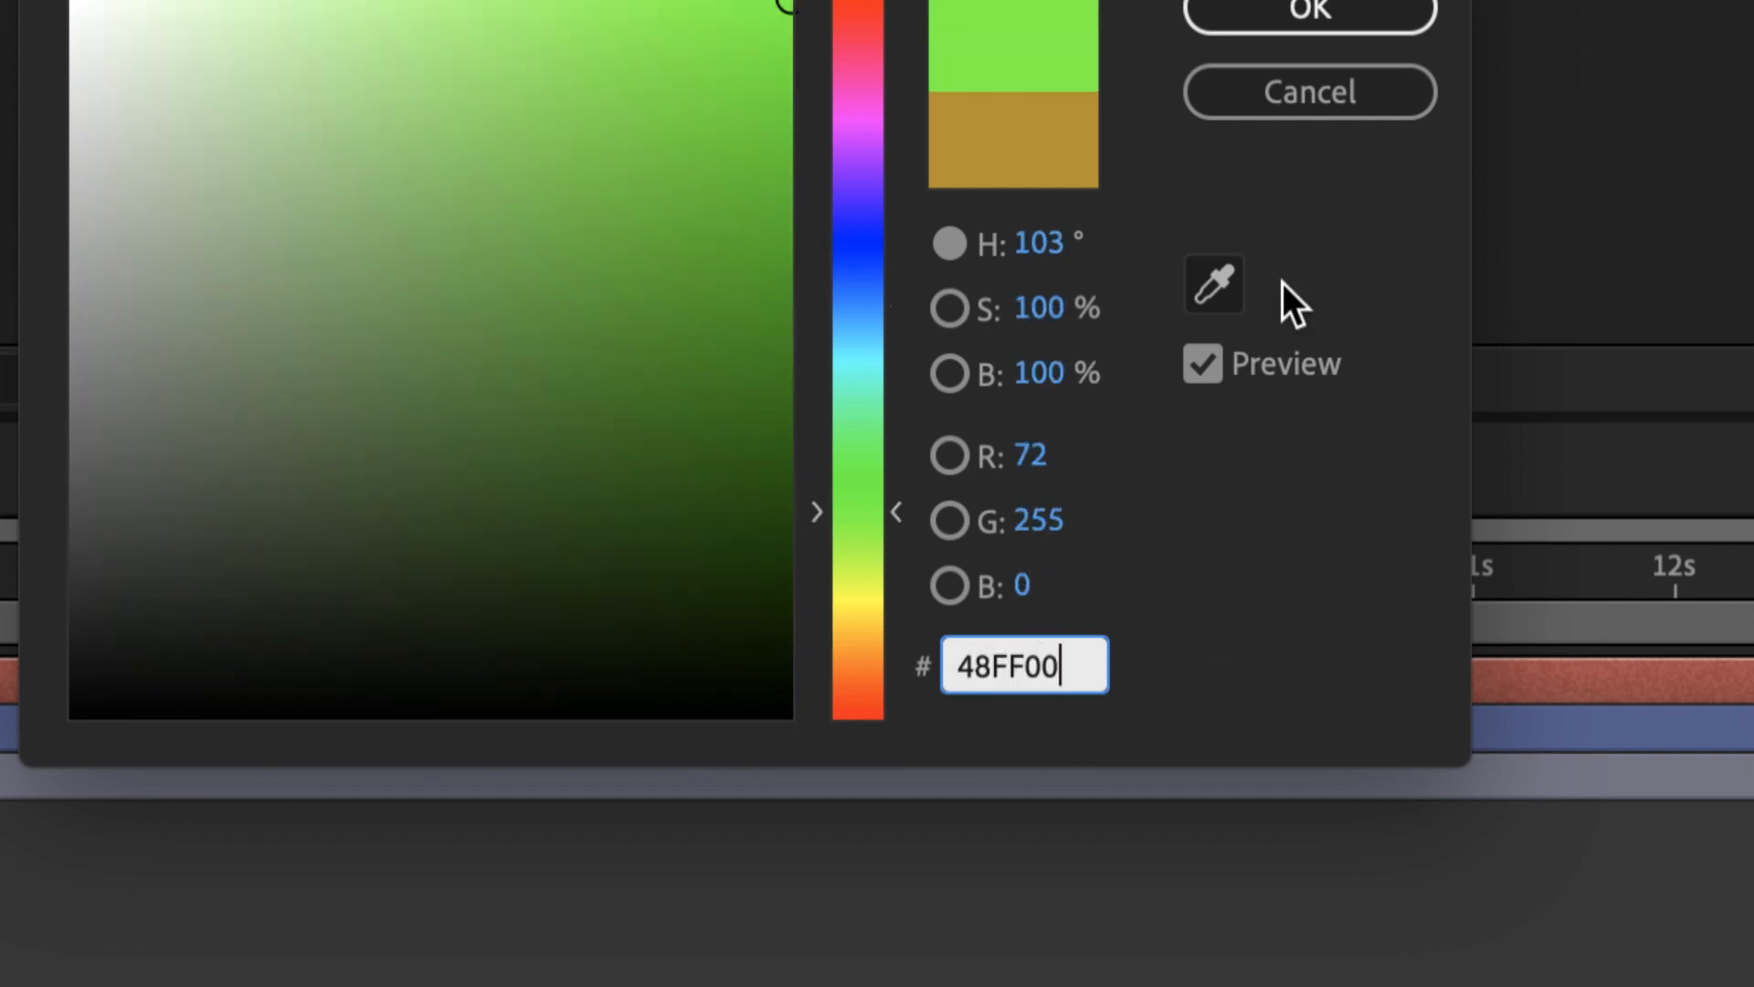
{"action": "left_click", "coordinate": [1291, 14]}
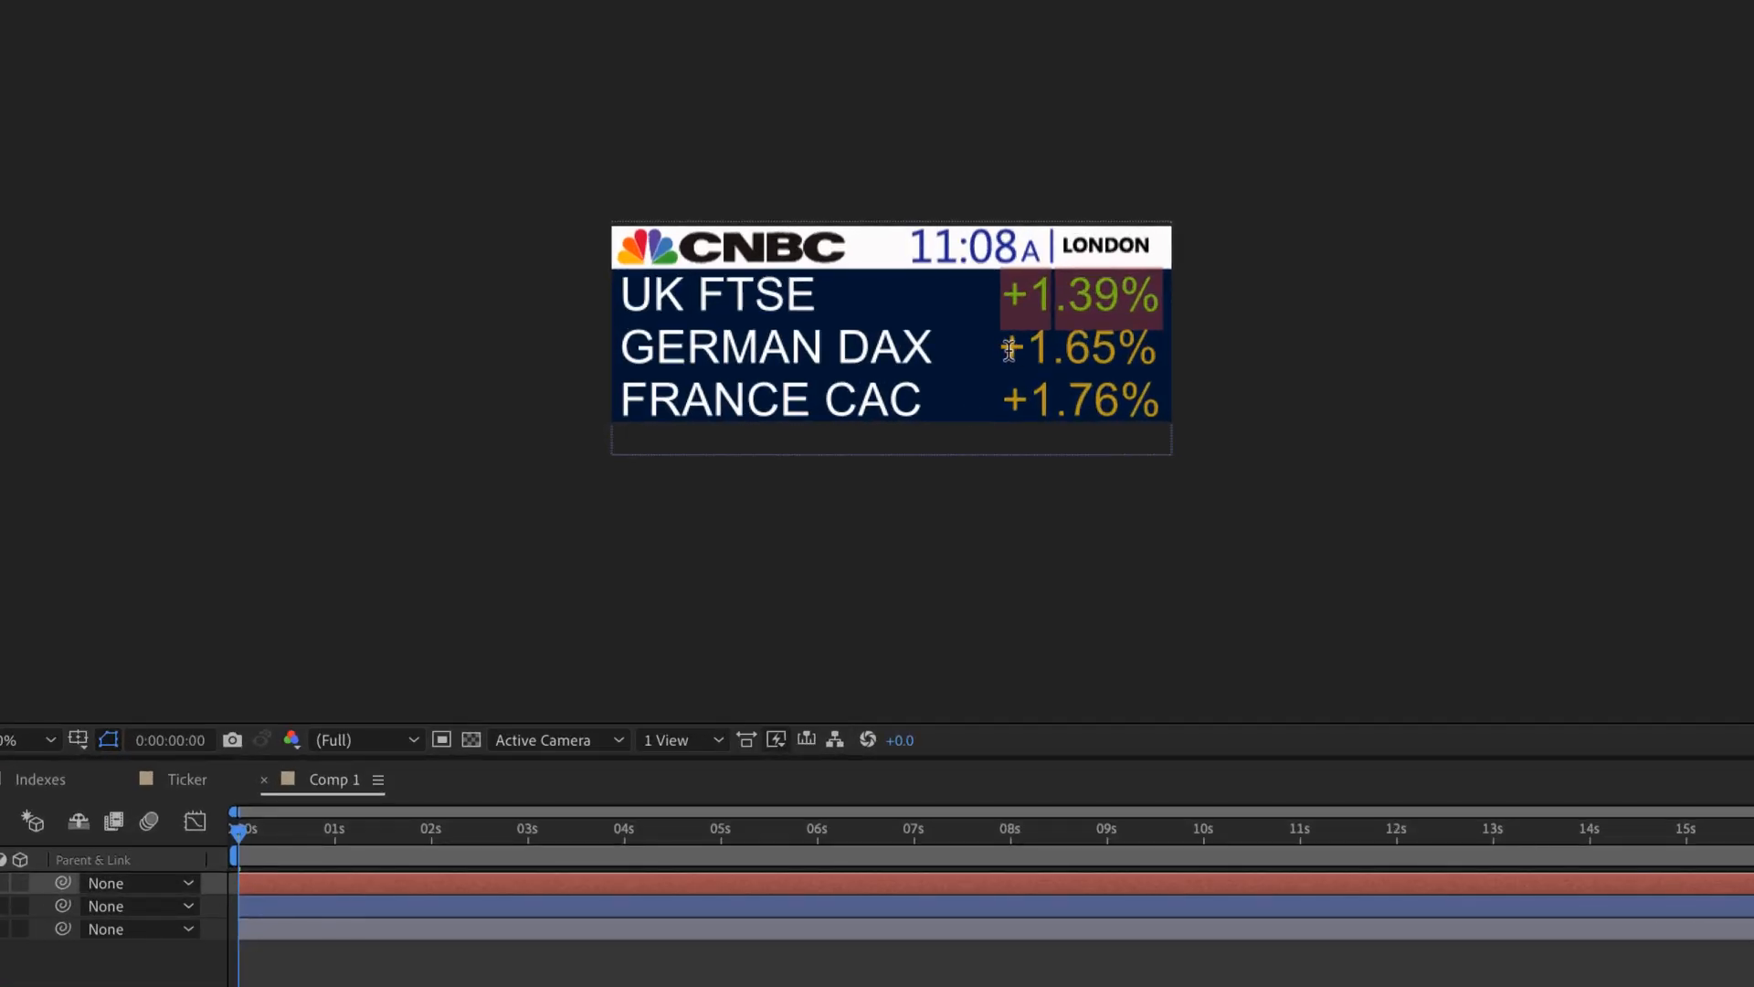
Step: Recolour "+1.65%" and "+1.76%" to the same green as "+1.39%", and save the project
{"action": "left_click_drag", "start_coordinate": [1008, 350], "coordinate": [1158, 352]}
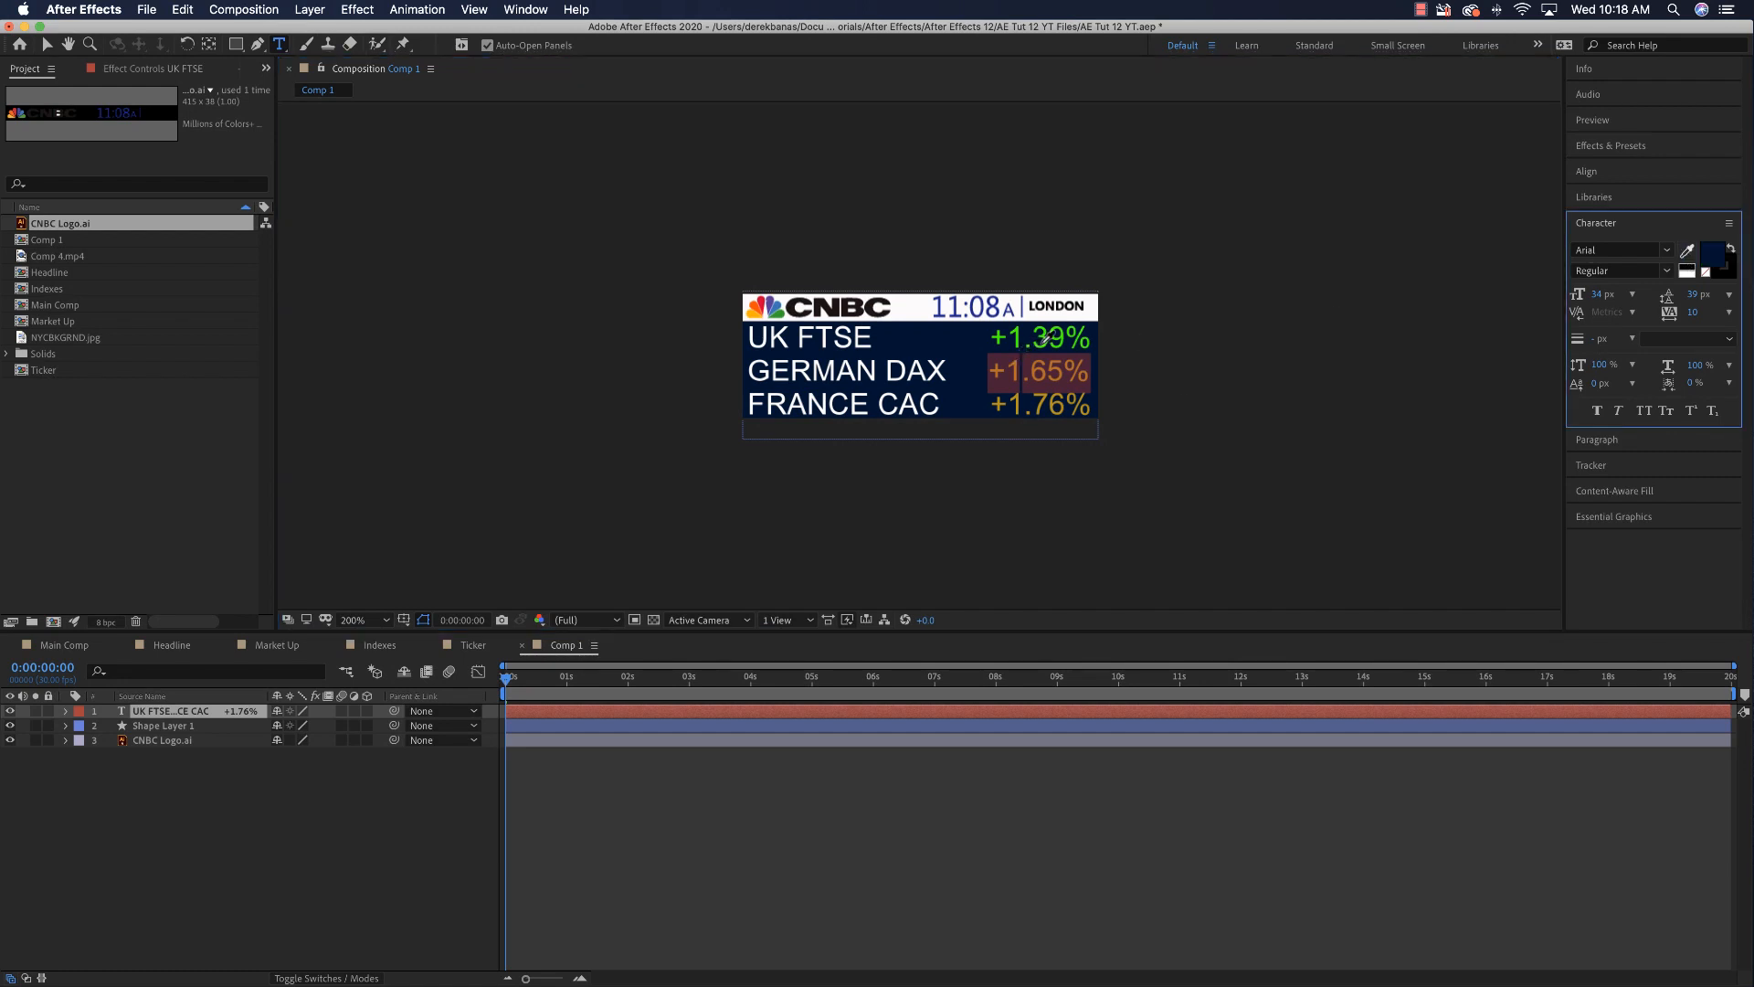
{"action": "left_click", "coordinate": [1046, 338]}
{"action": "left_click_drag", "start_coordinate": [996, 405], "coordinate": [1095, 405]}
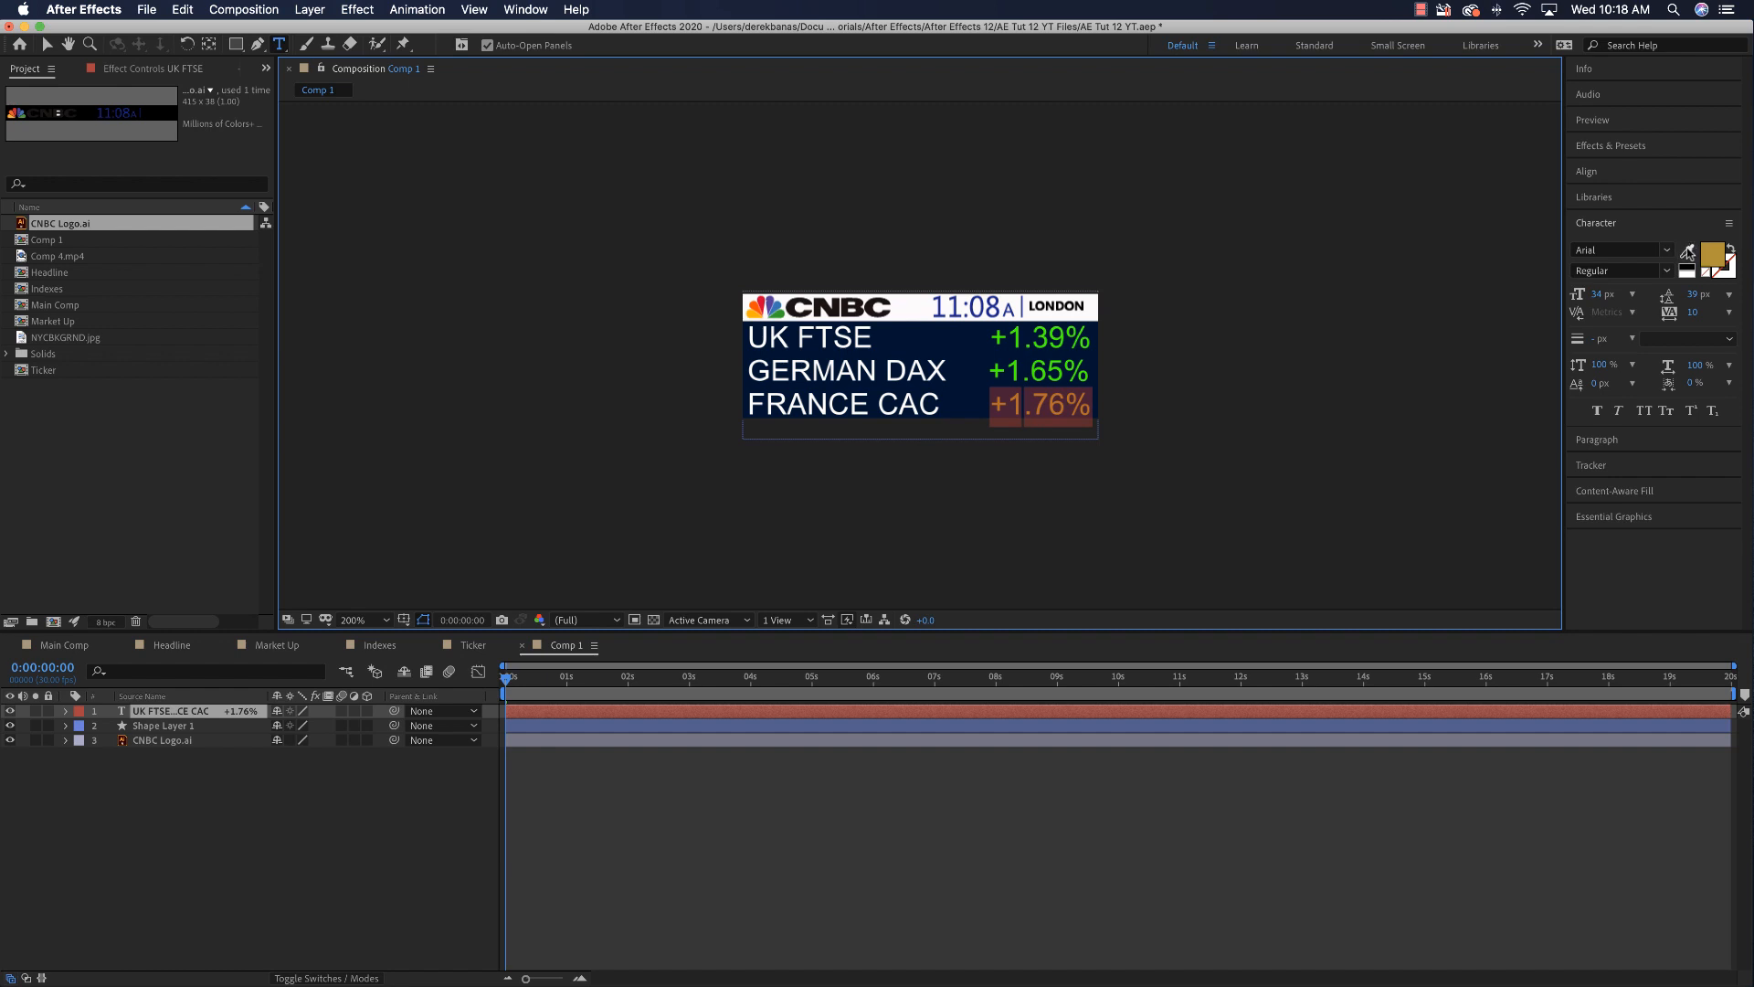
{"action": "left_click", "coordinate": [1688, 252]}
{"action": "left_click", "coordinate": [1050, 334]}
{"action": "key", "text": "Escape"}
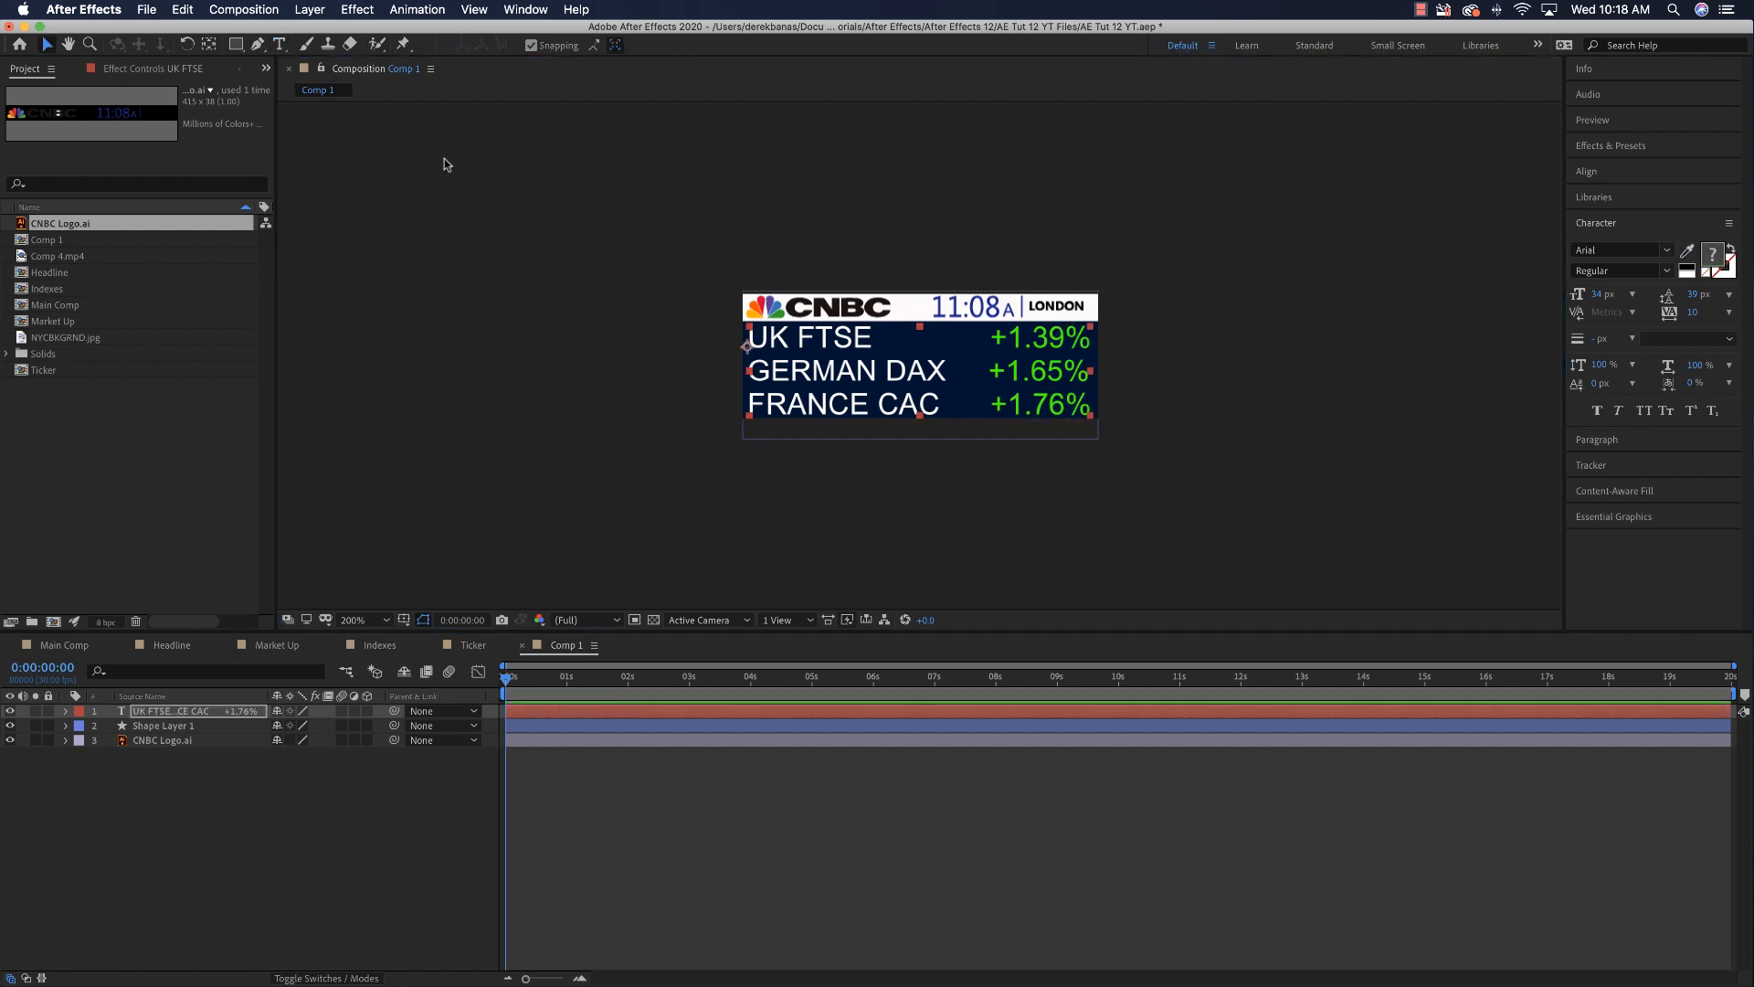
{"action": "left_click", "coordinate": [446, 164]}
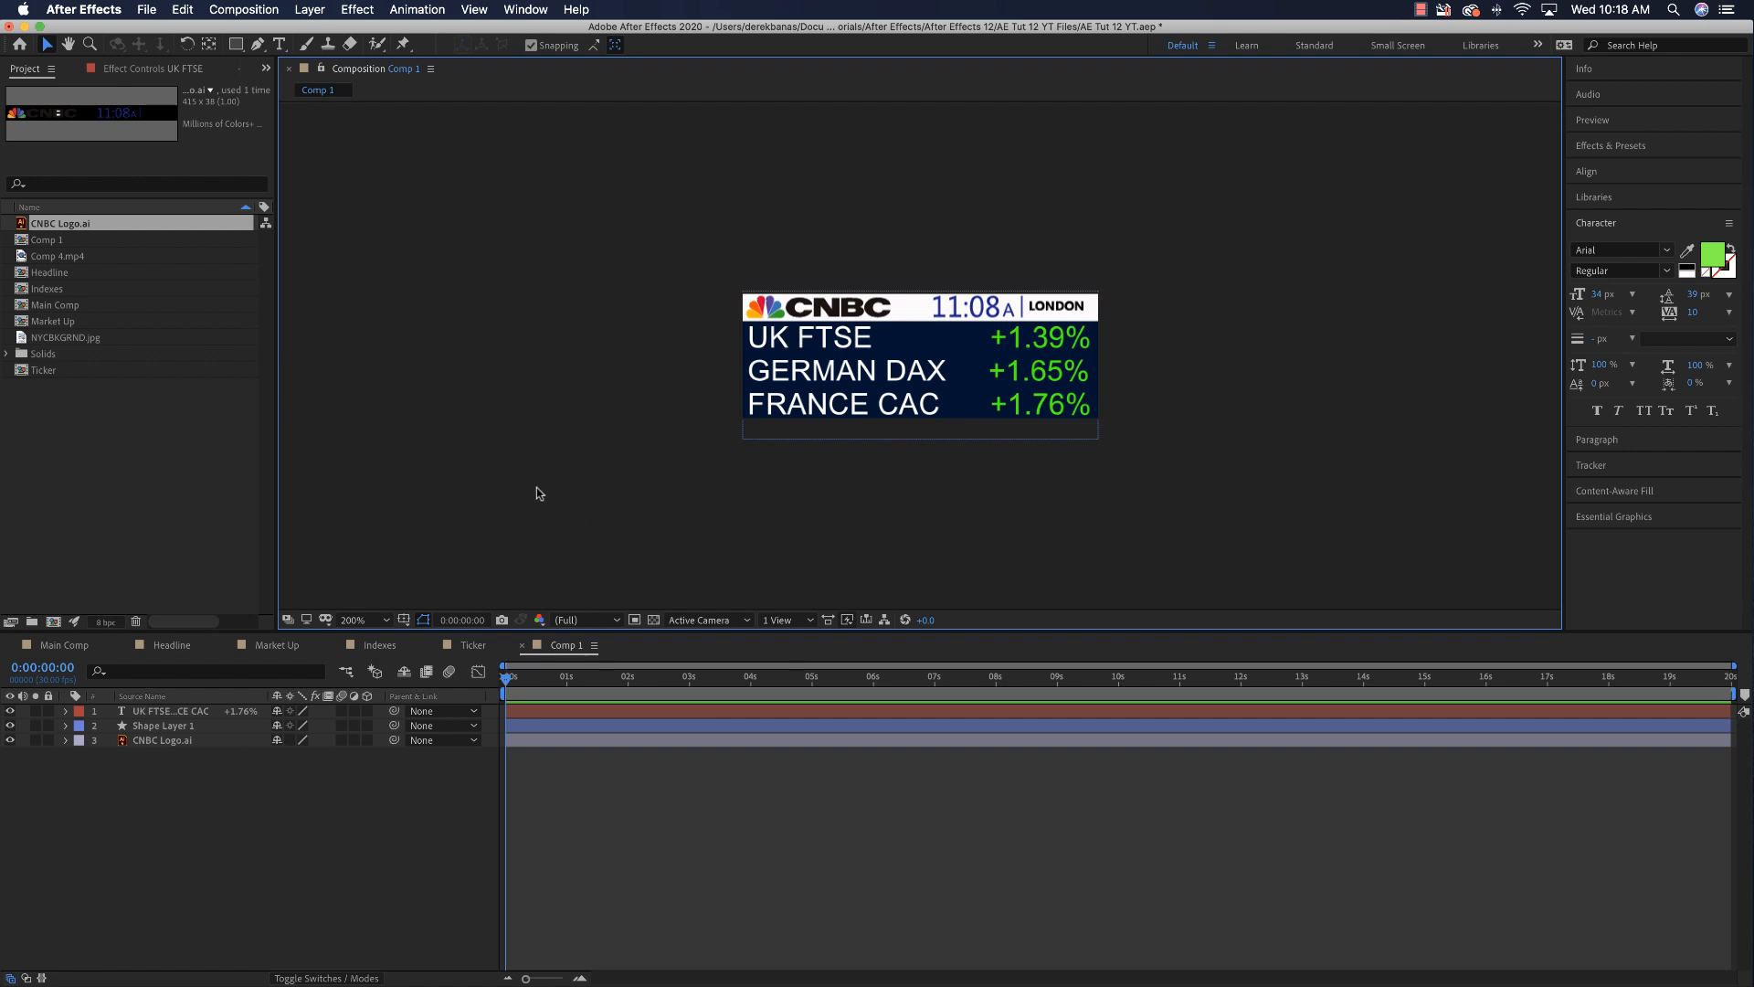
{"action": "key", "text": "super+s"}
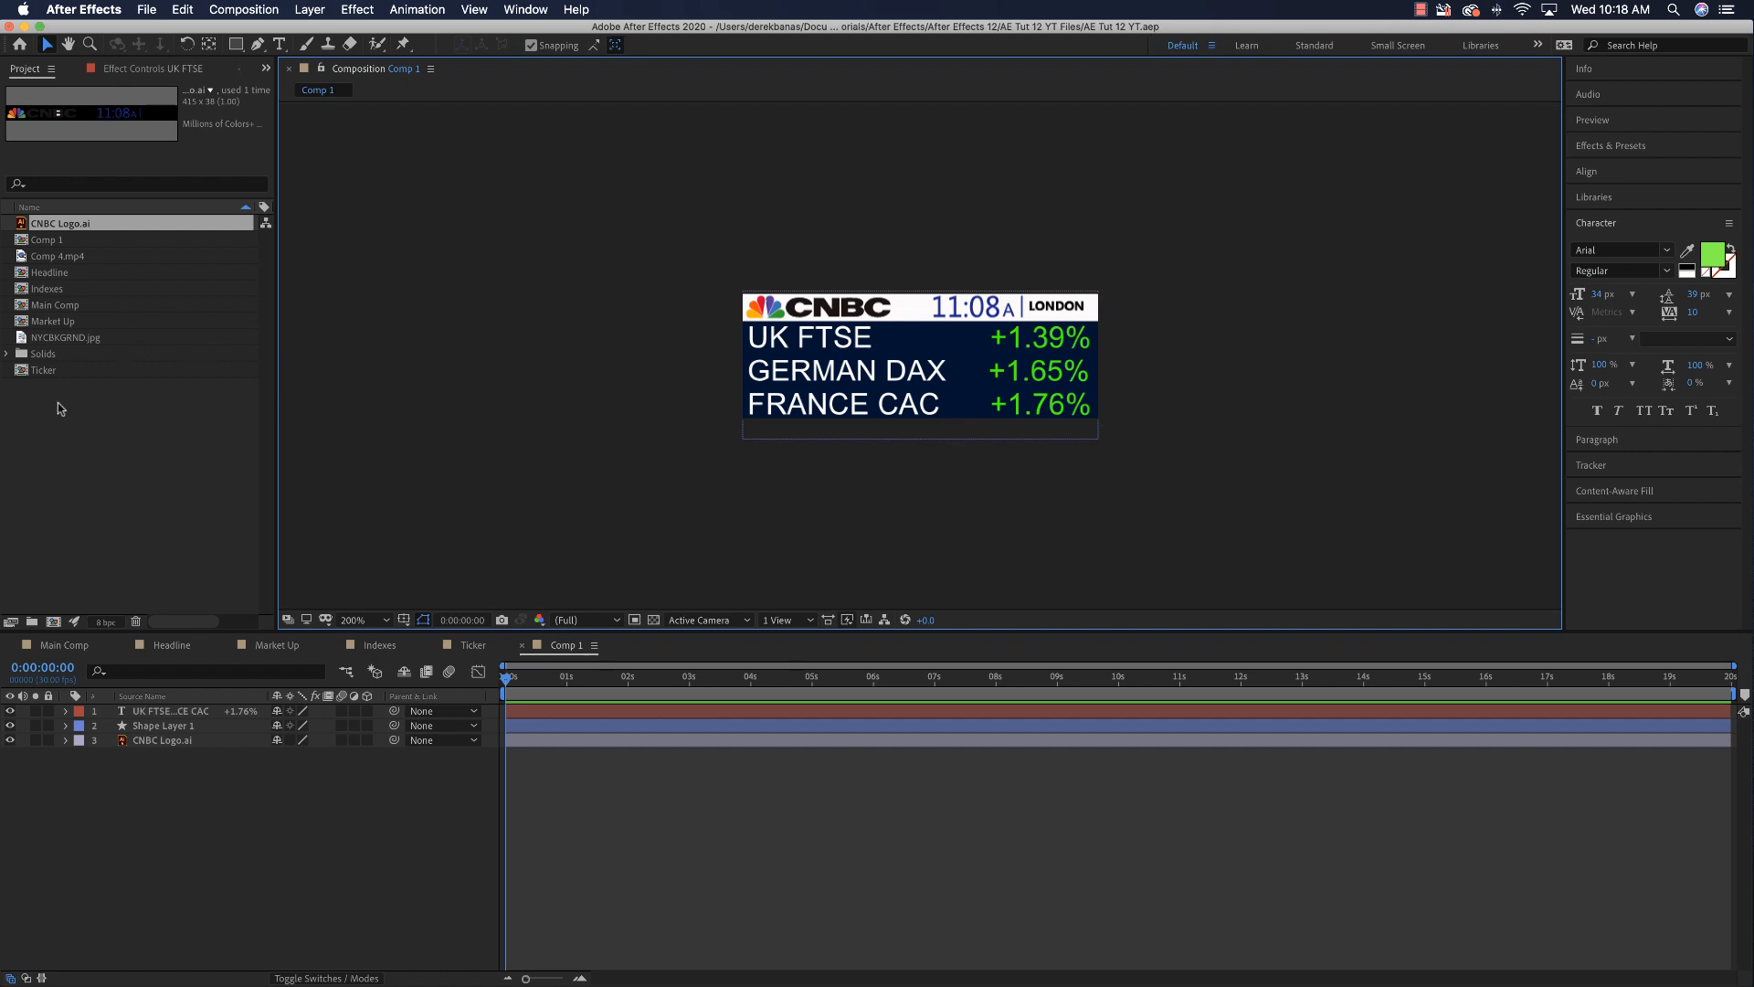
Step: Rename the Comp 1 composition as Indexes 2
{"action": "double_click", "coordinate": [84, 305]}
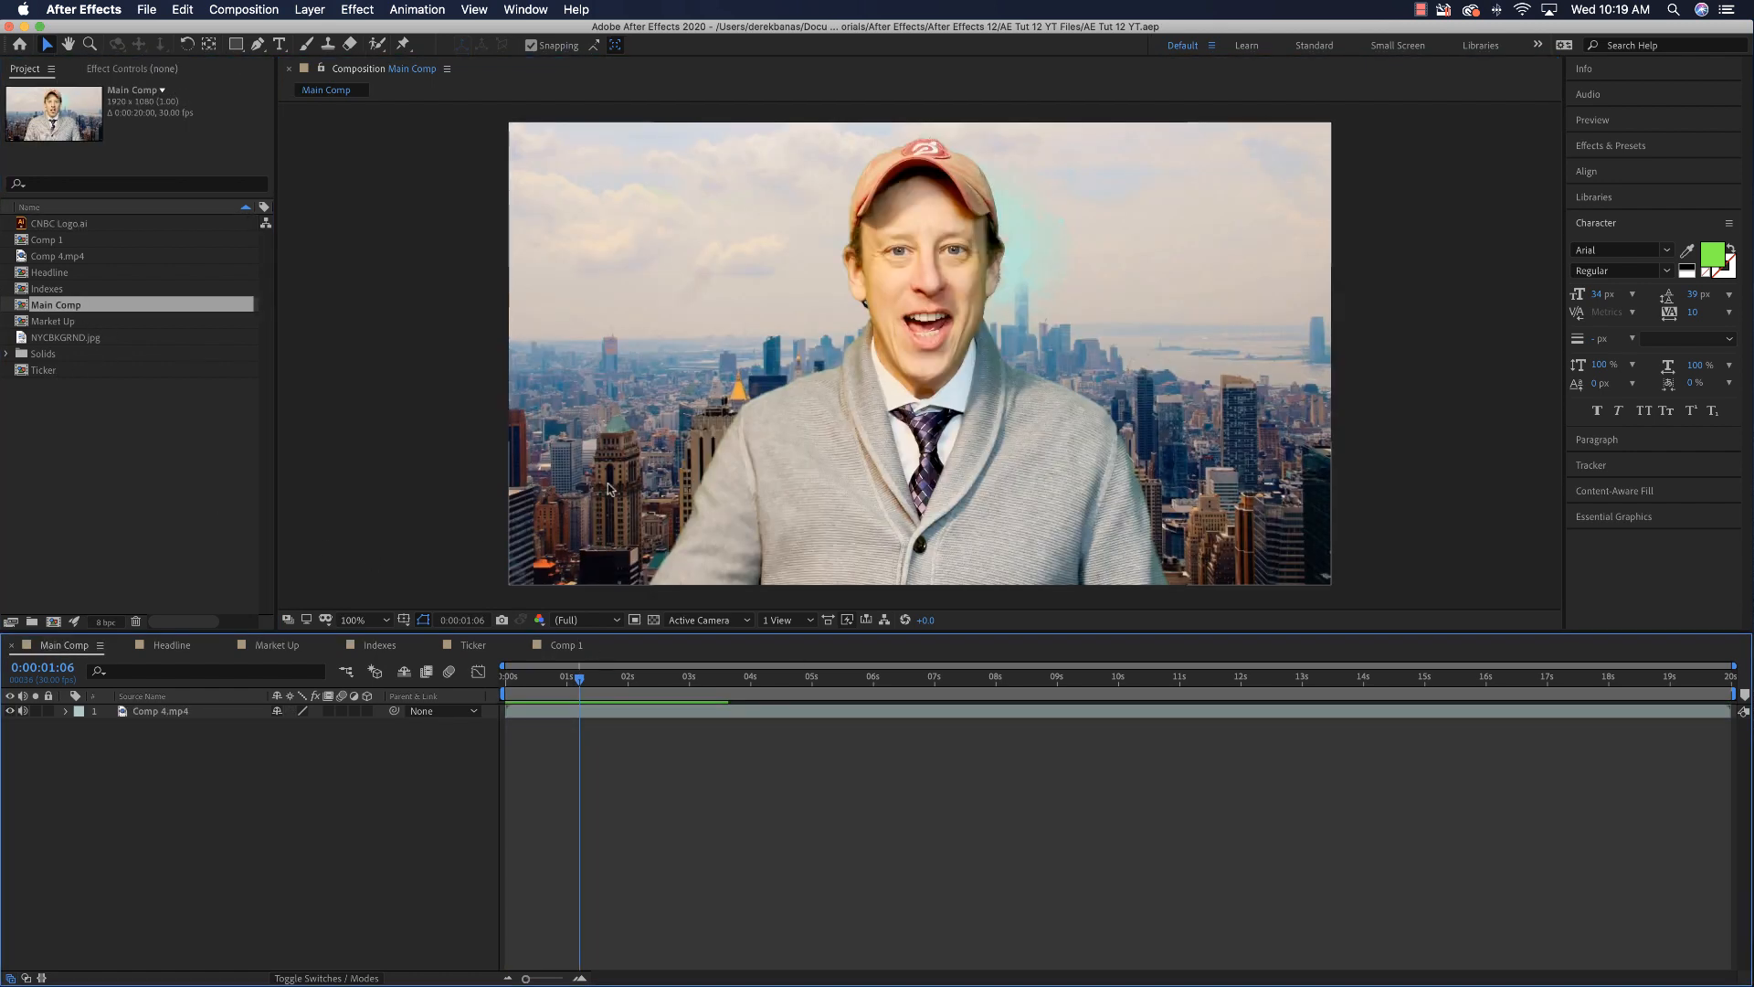
{"action": "double_click", "coordinate": [48, 240]}
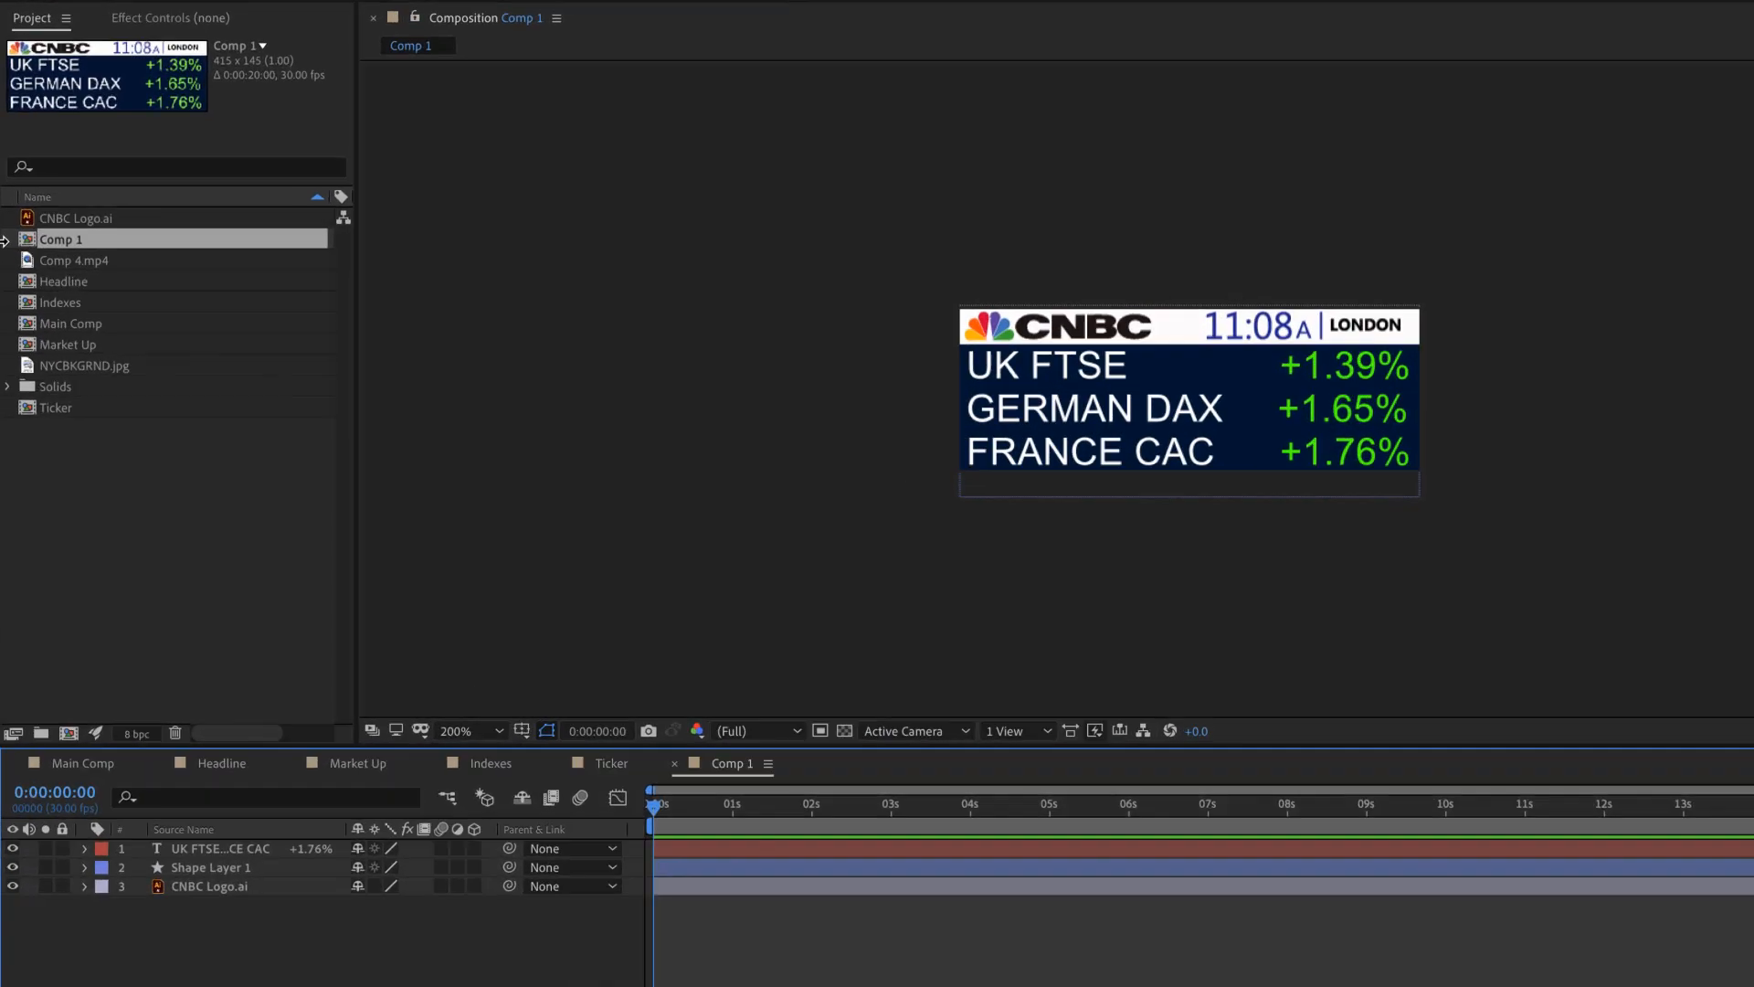
{"action": "key", "text": "Return"}
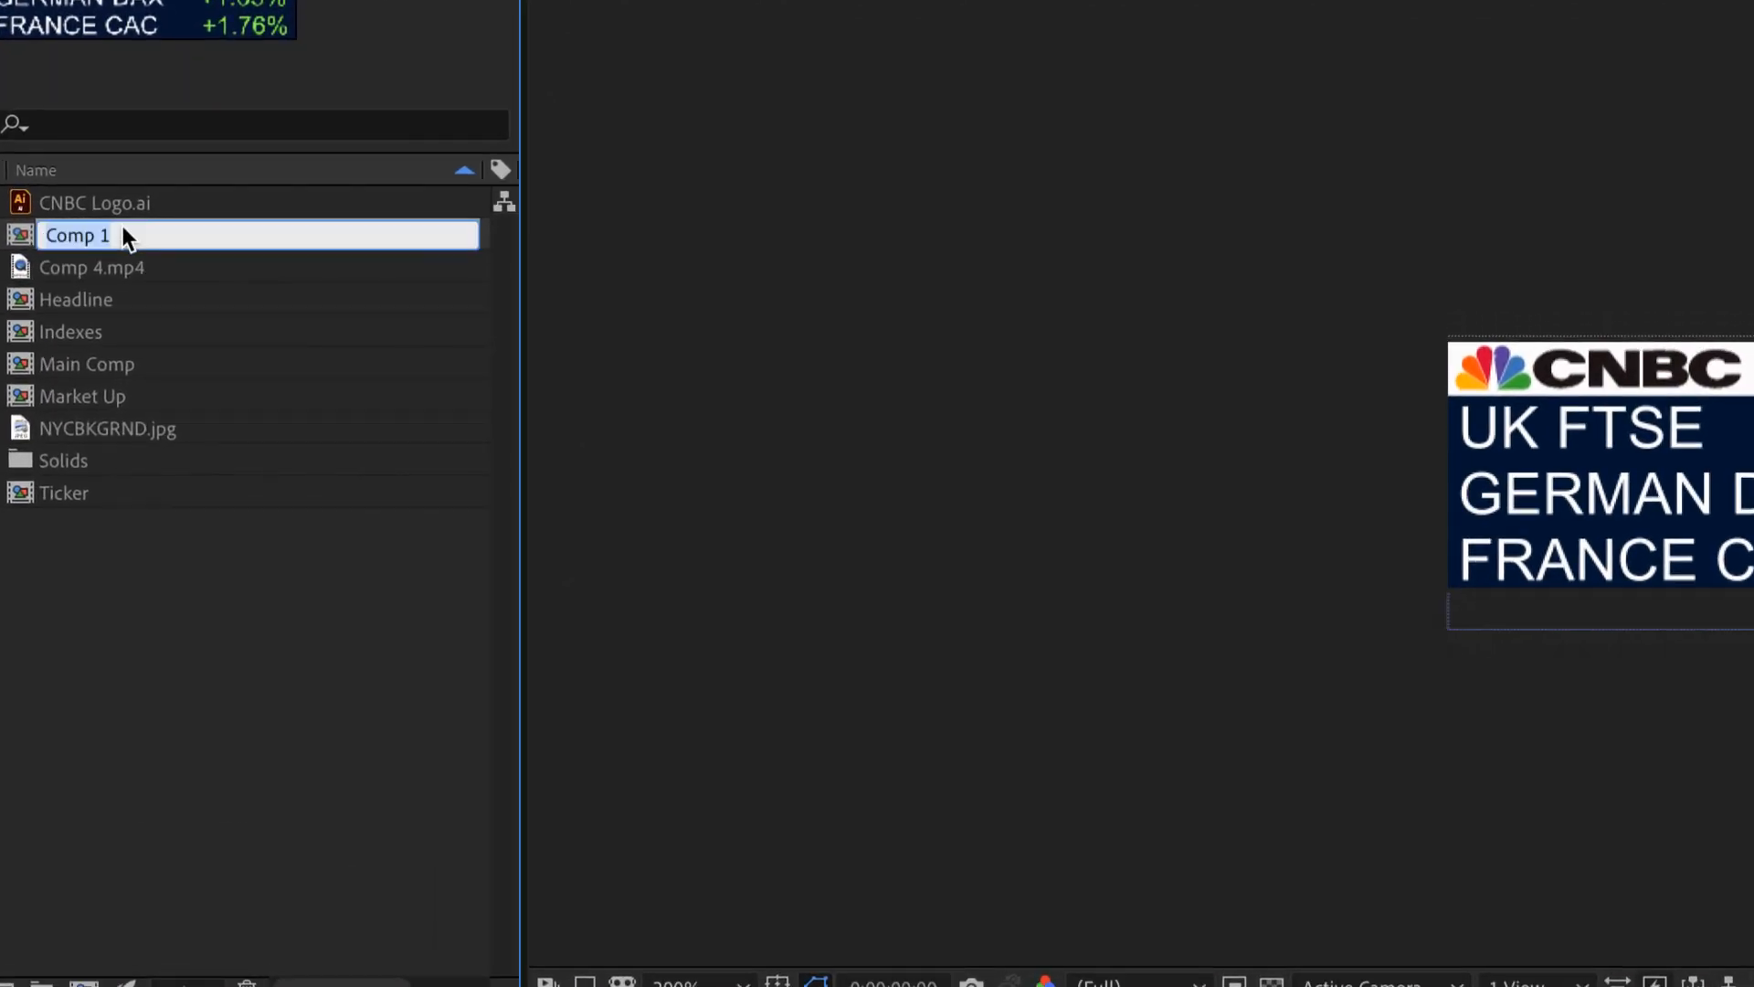
{"action": "type", "text": "Indexes 2"}
{"action": "key", "text": "Return"}
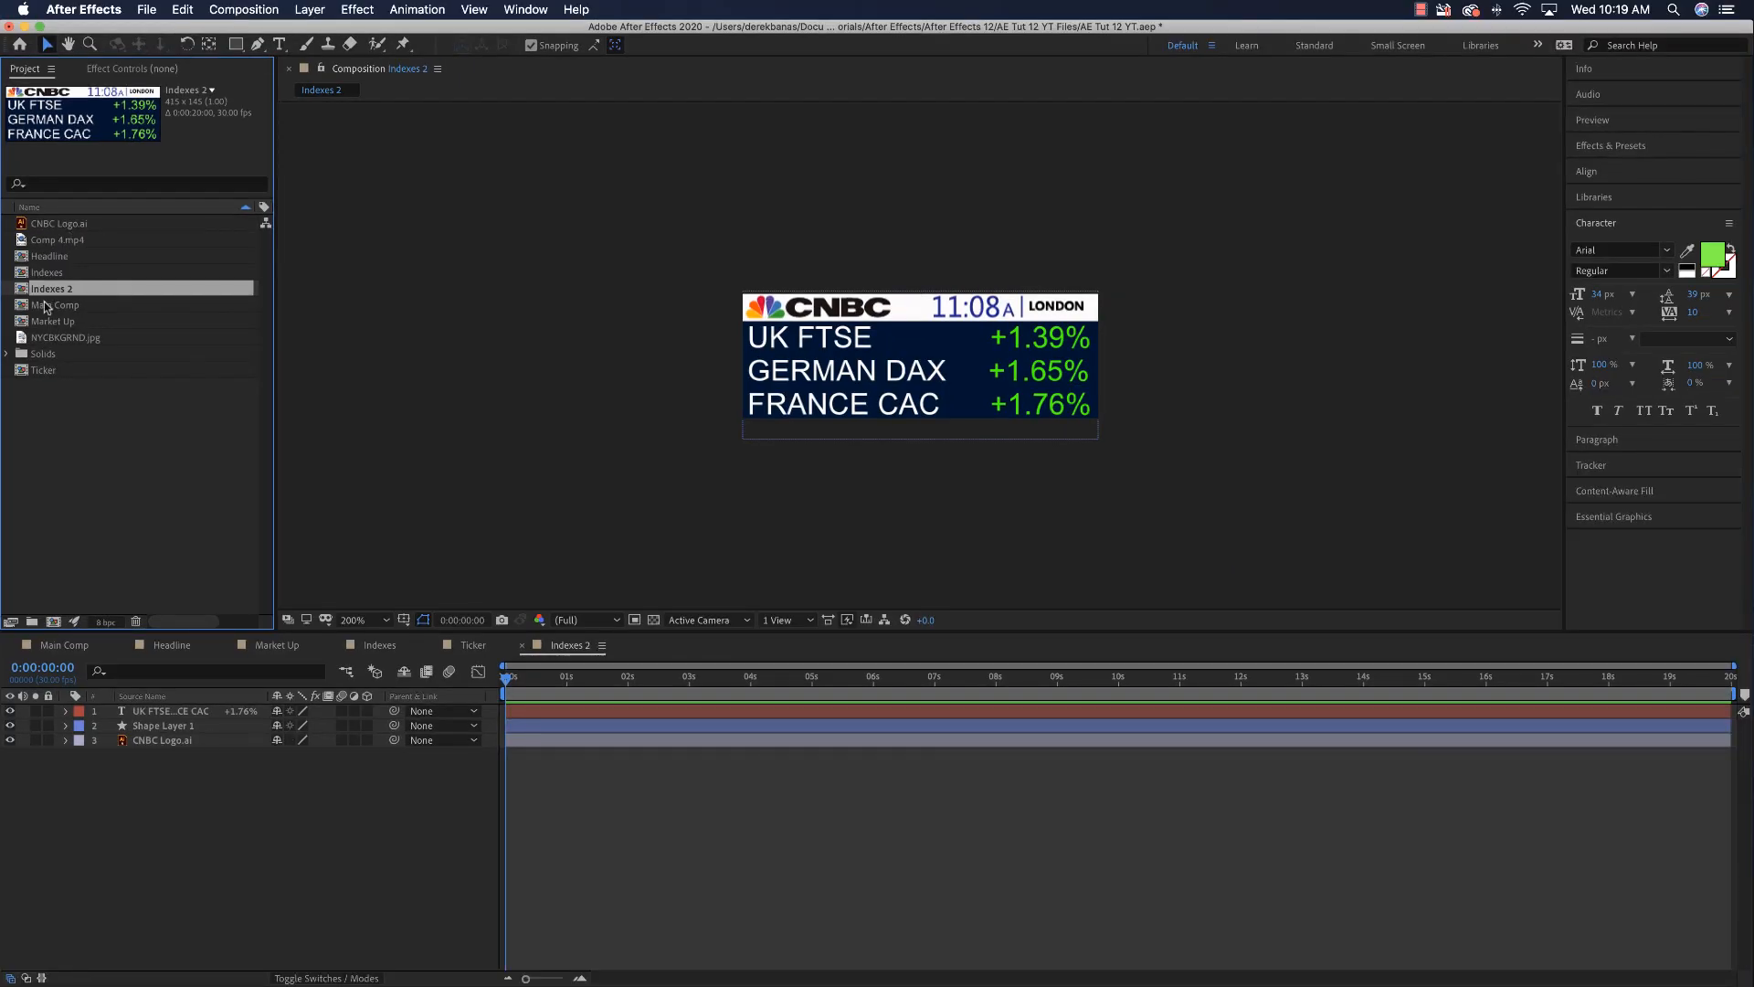
Step: Add a full-size rectangle filled with F8F9FA to Indexes 2 and place it behind all the other layers
{"action": "double_click", "coordinate": [46, 306]}
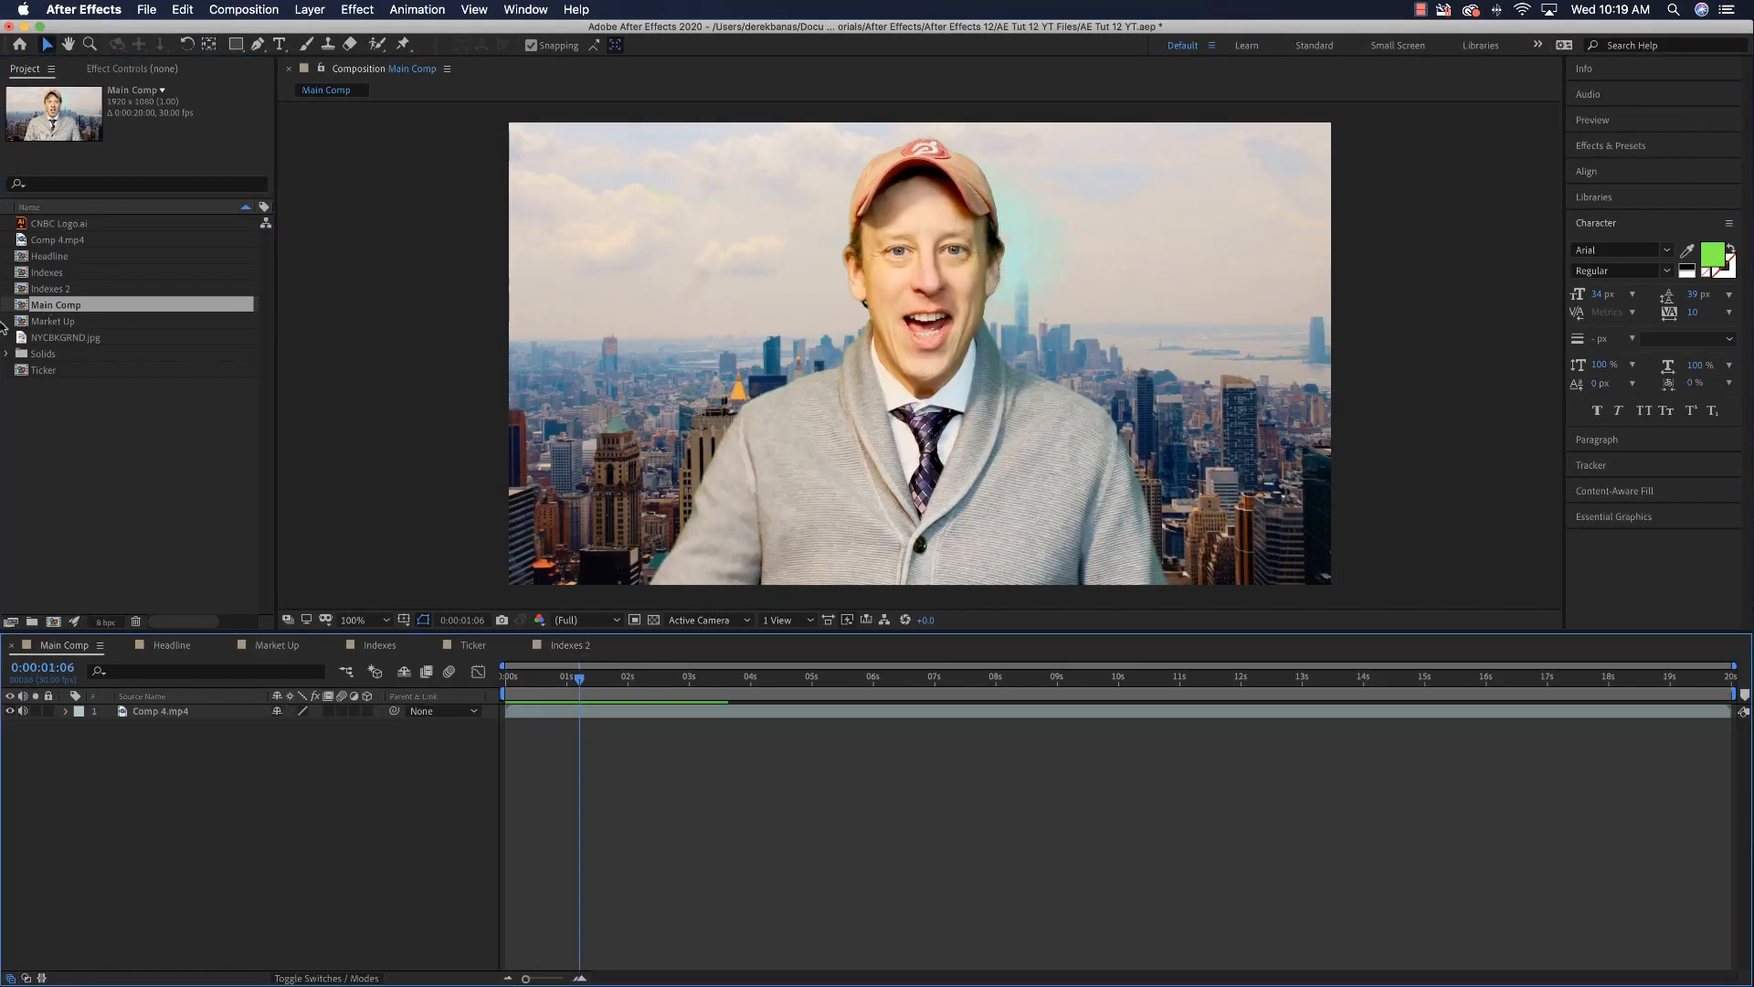
{"action": "double_click", "coordinate": [54, 288]}
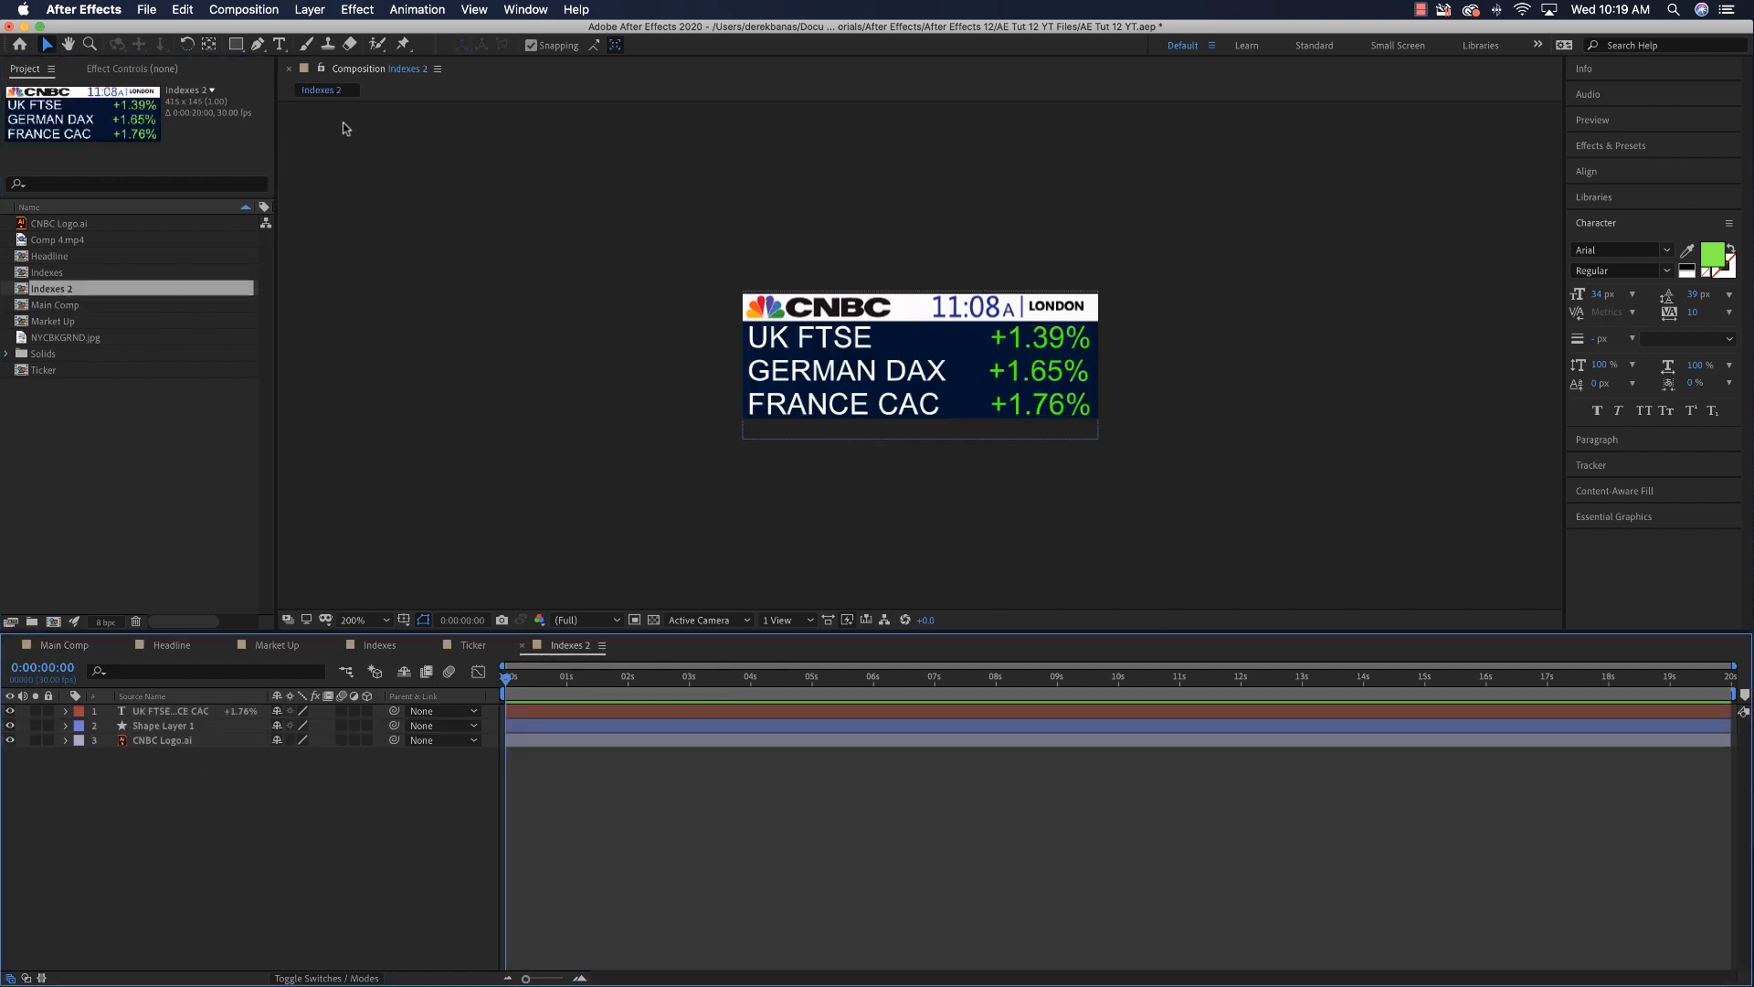
{"action": "double_click", "coordinate": [235, 44]}
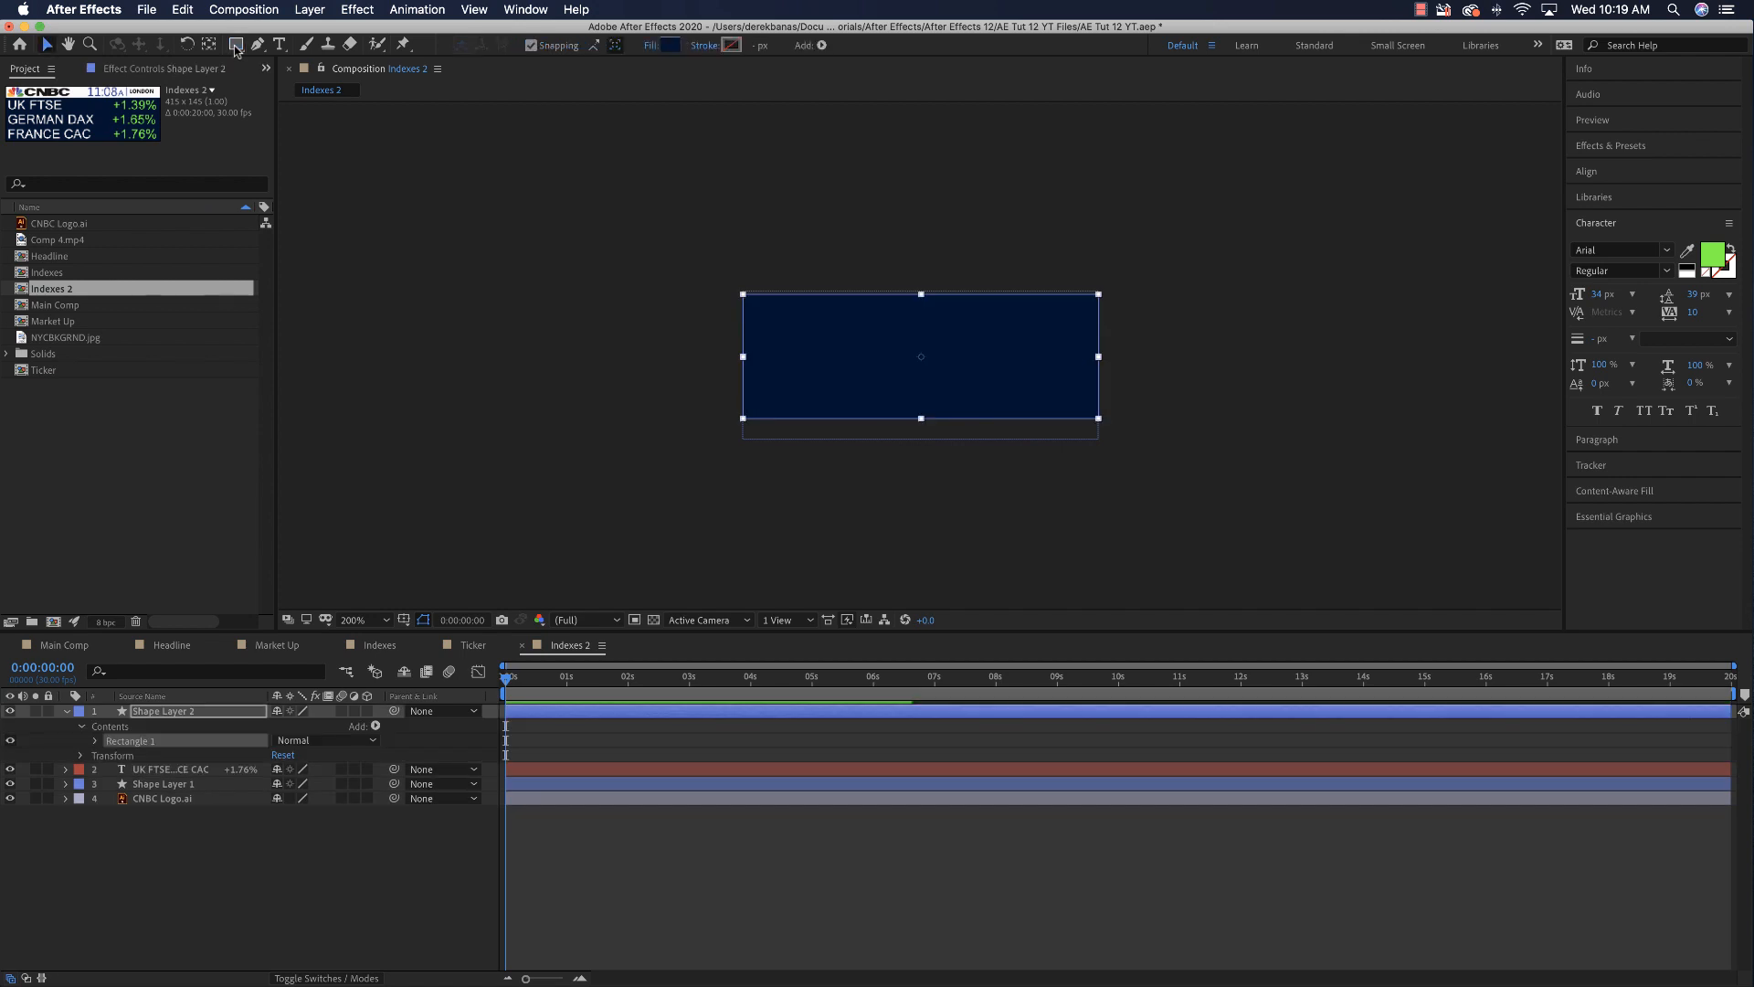
{"action": "left_click", "coordinate": [672, 45]}
{"action": "type", "text": "ffffff"}
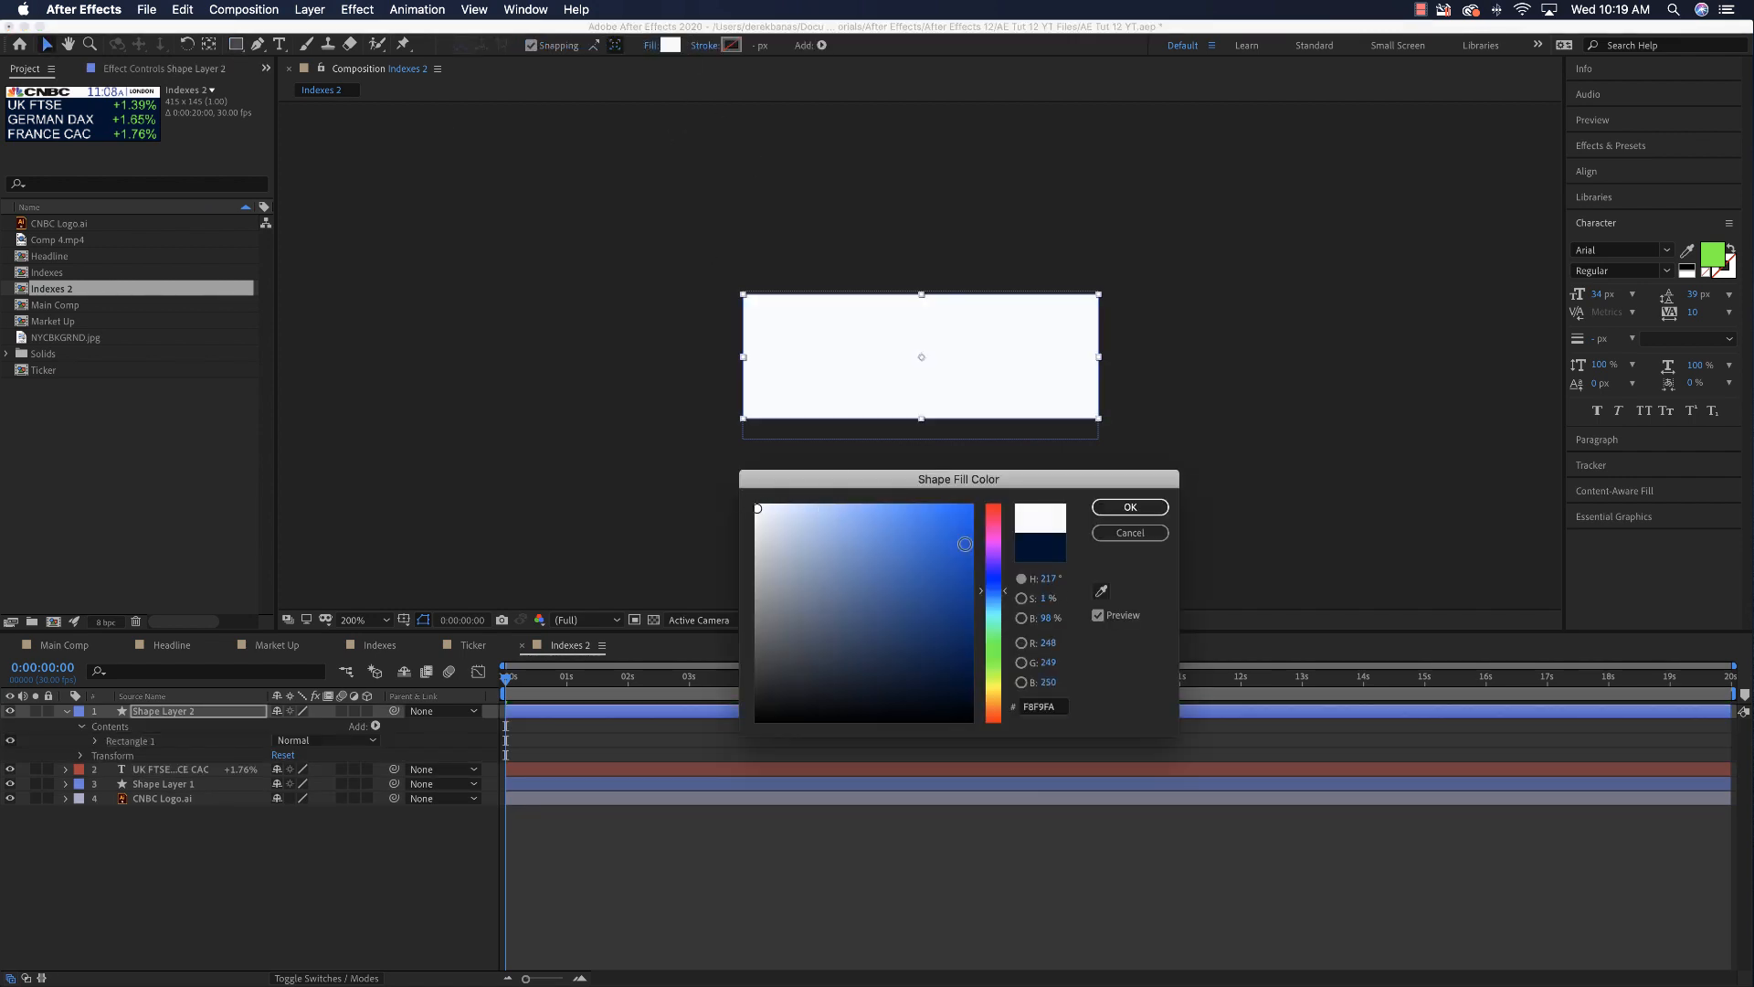
{"action": "key", "text": "Return"}
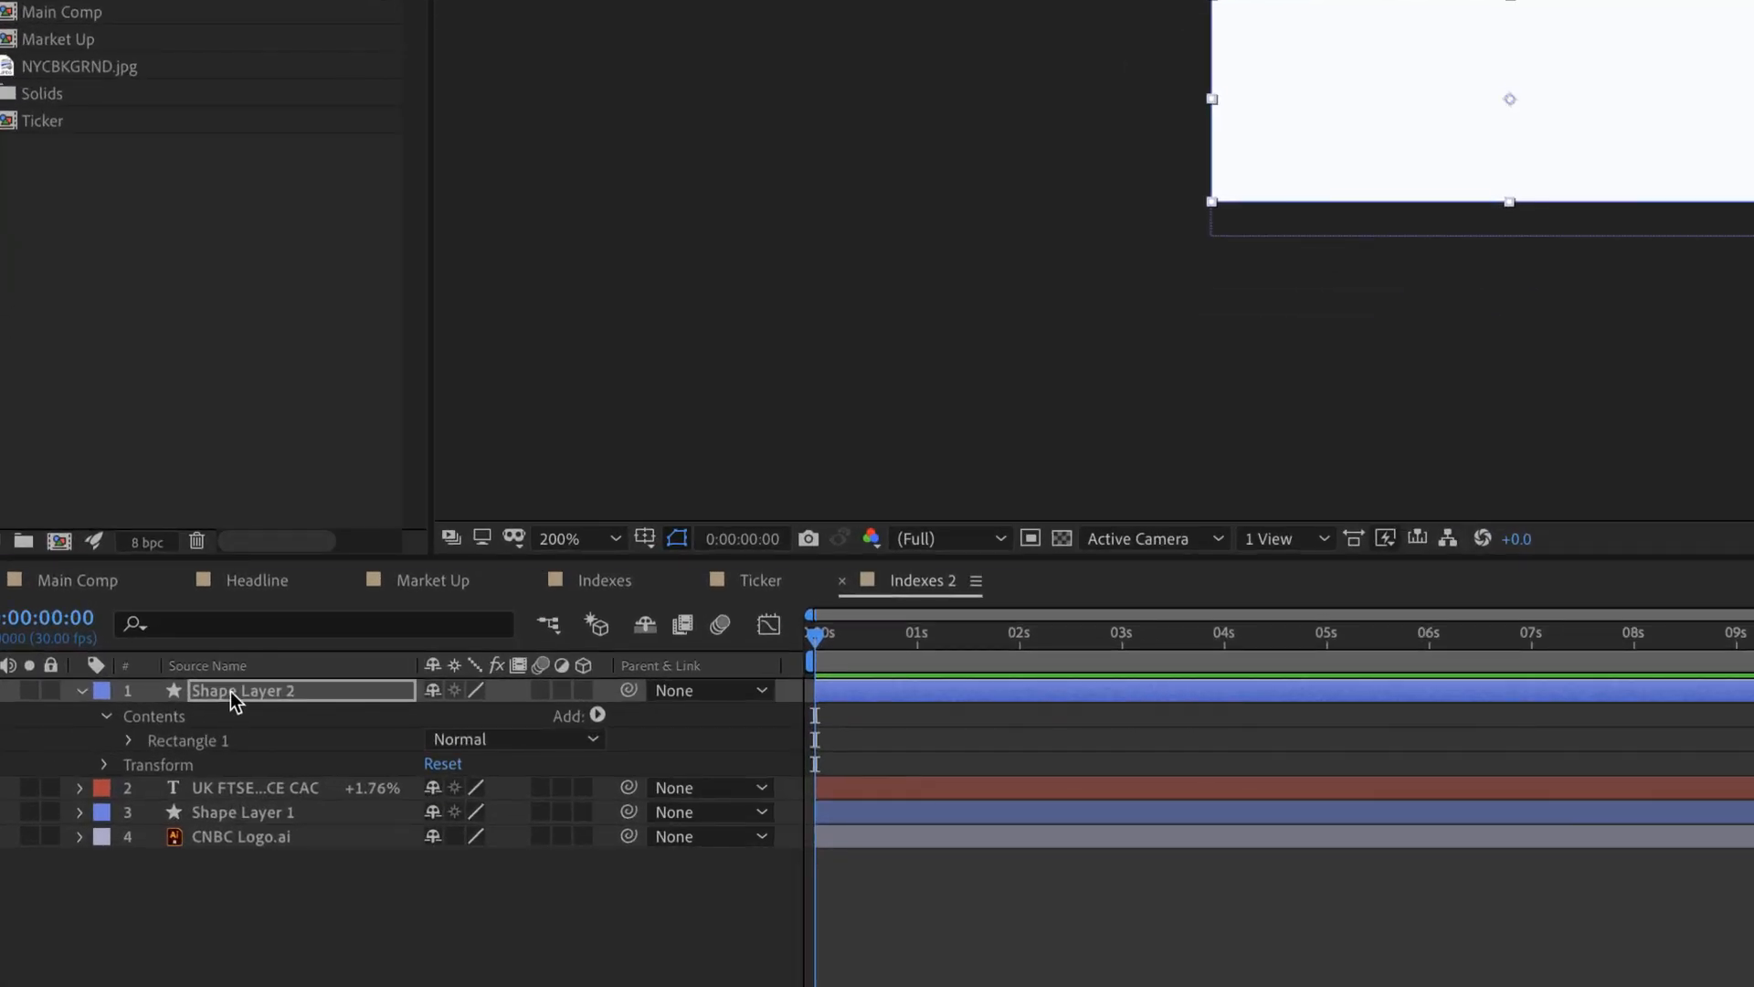
{"action": "left_click_drag", "start_coordinate": [155, 711], "coordinate": [217, 863]}
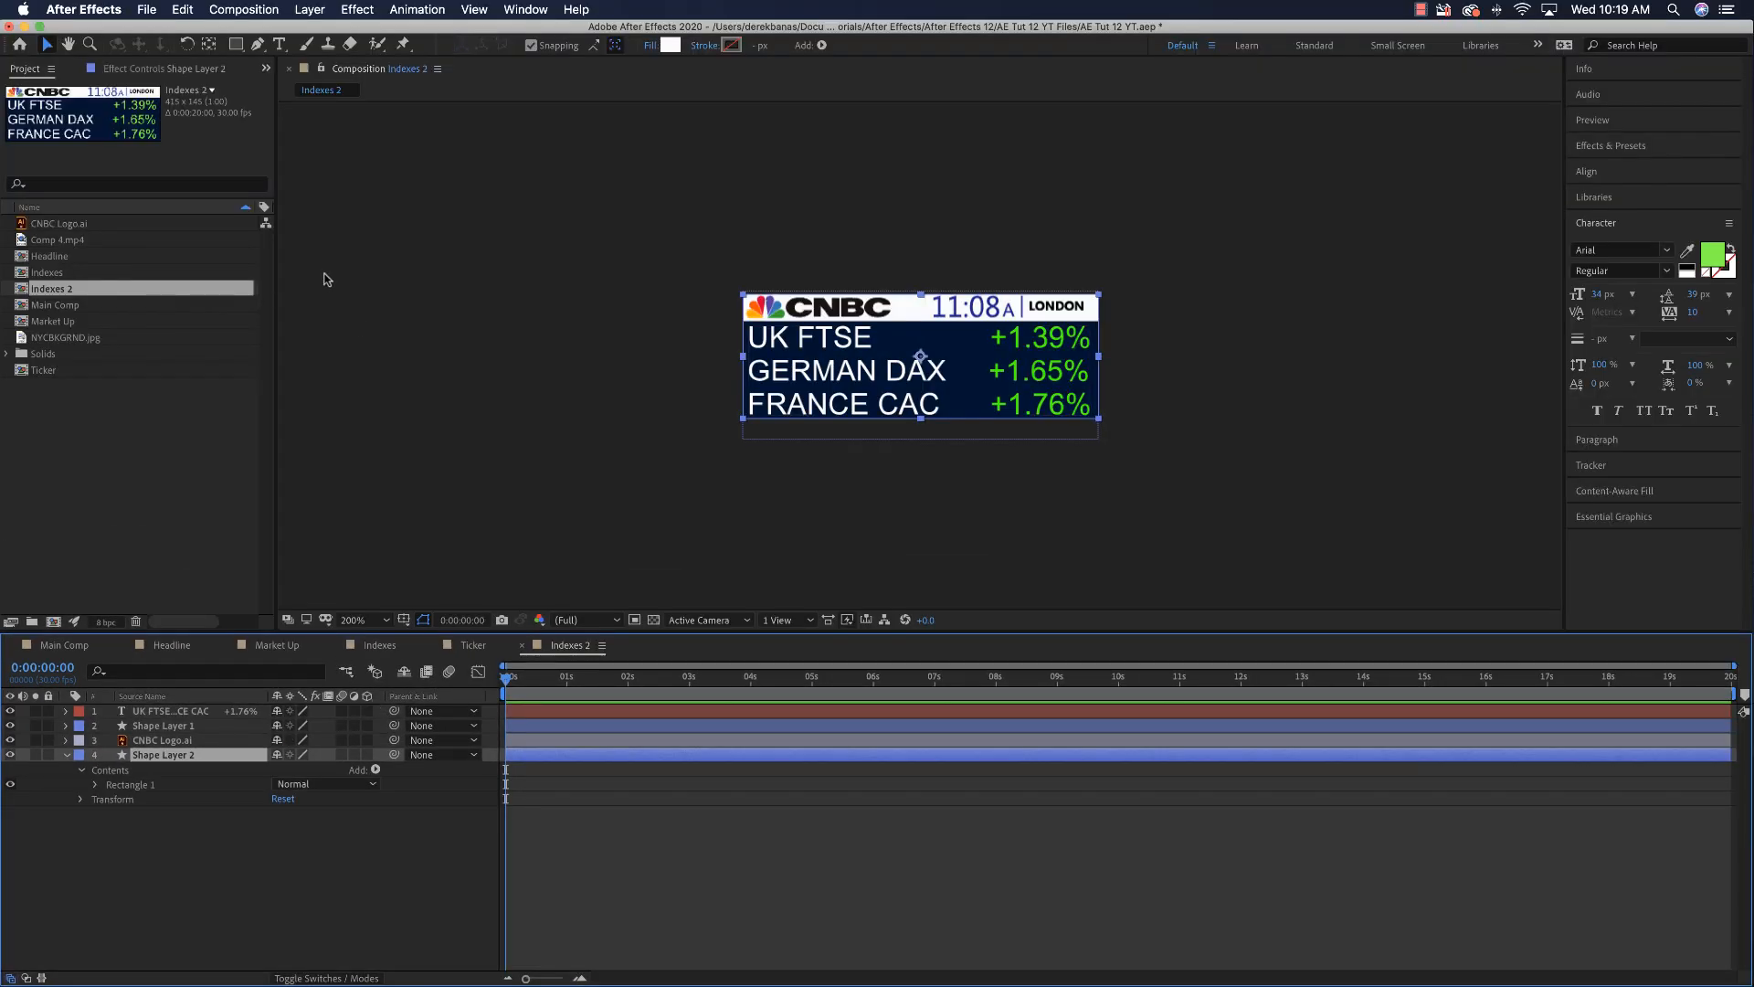
Step: In Main Comp at 0:00:00:00, place Market Up in the lower left of the frame and Headline directly beside it
{"action": "double_click", "coordinate": [63, 306]}
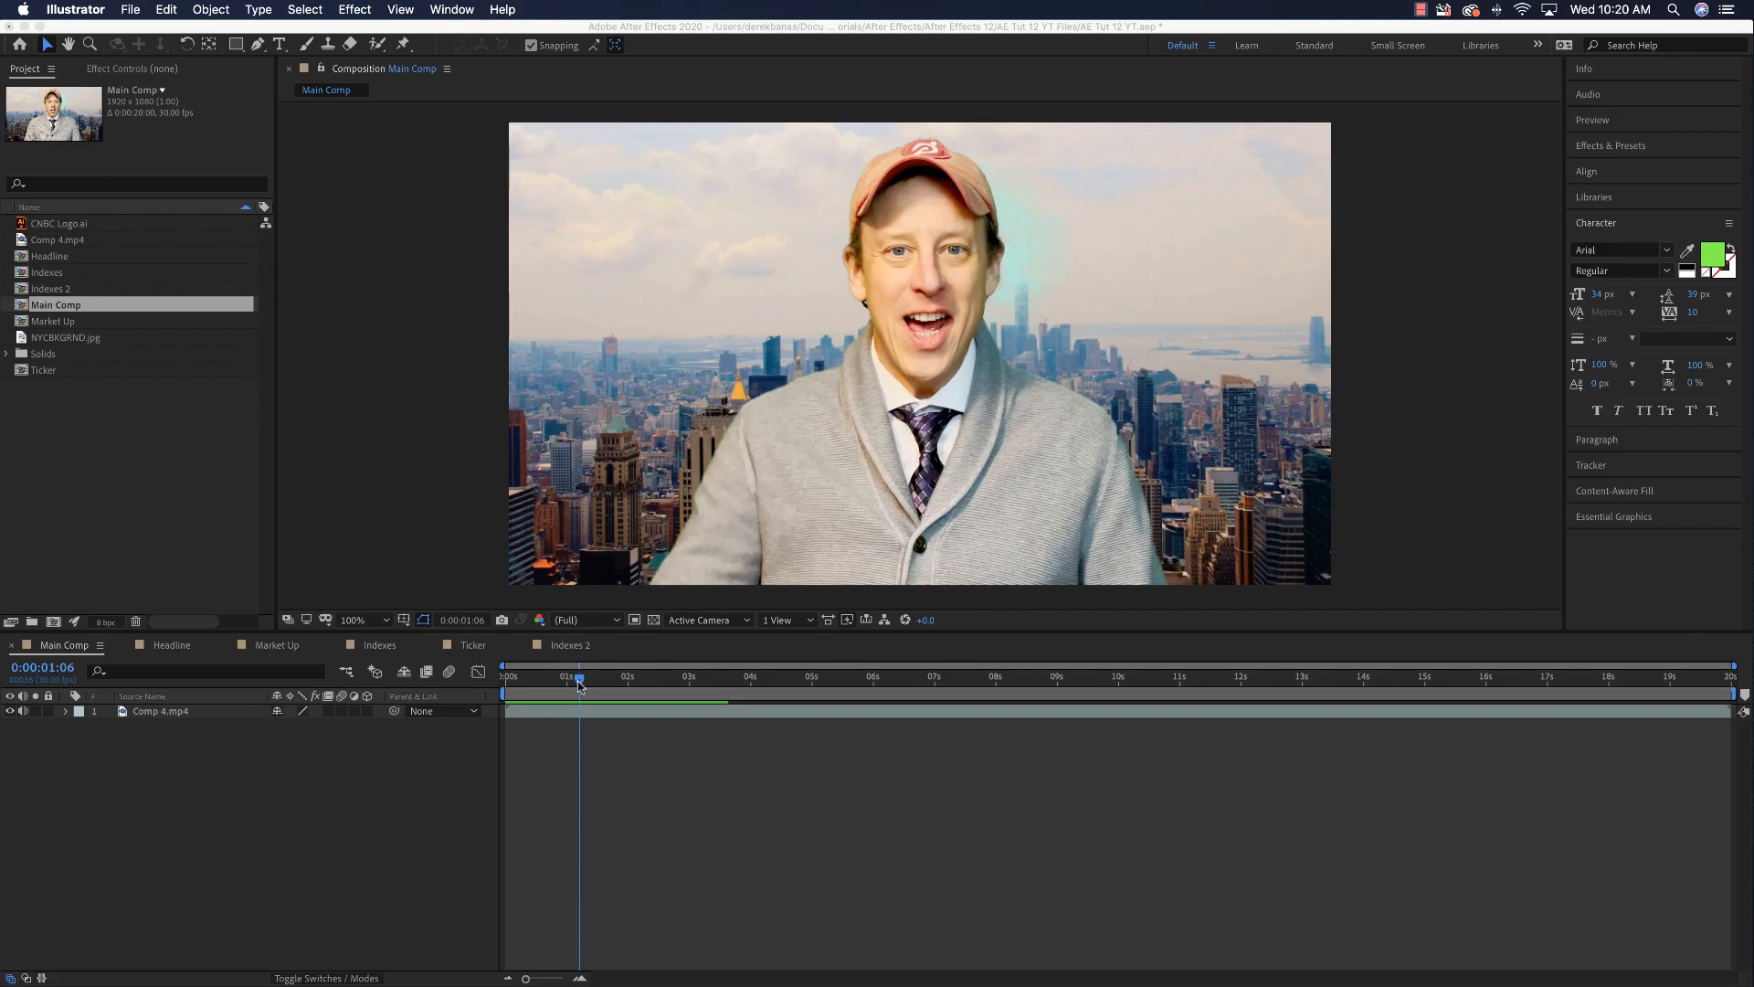
{"action": "left_click", "coordinate": [580, 685]}
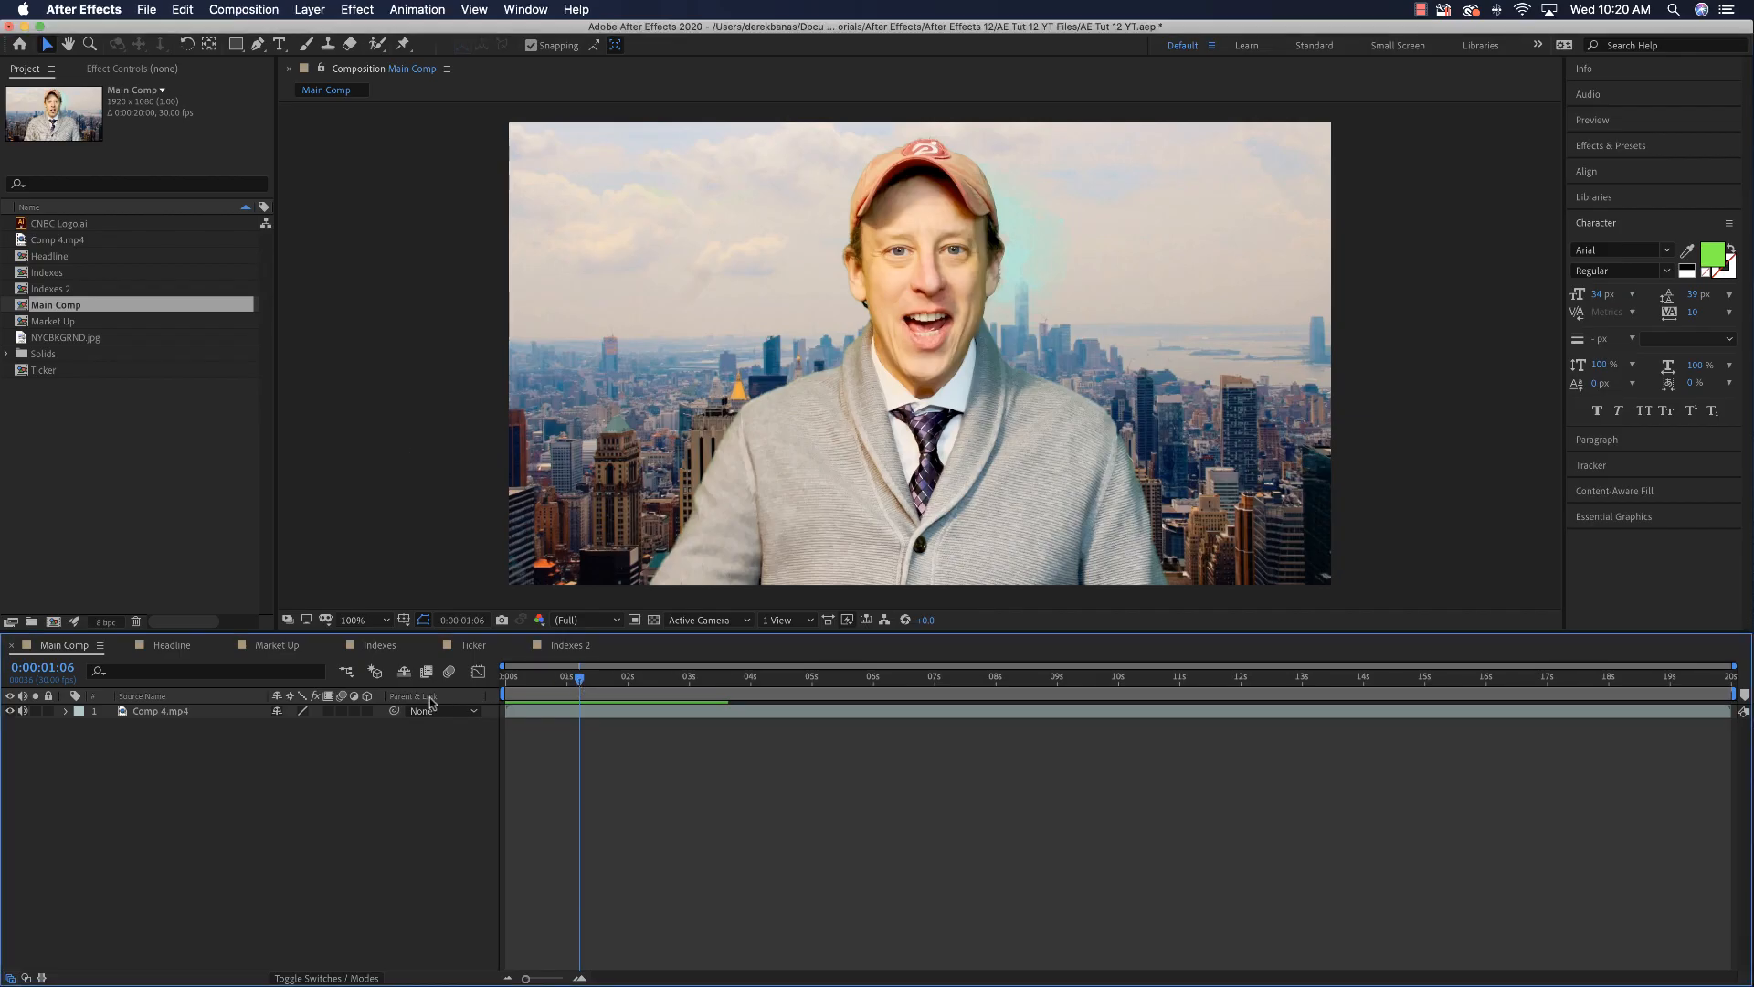
{"action": "left_click_drag", "start_coordinate": [582, 683], "coordinate": [487, 683]}
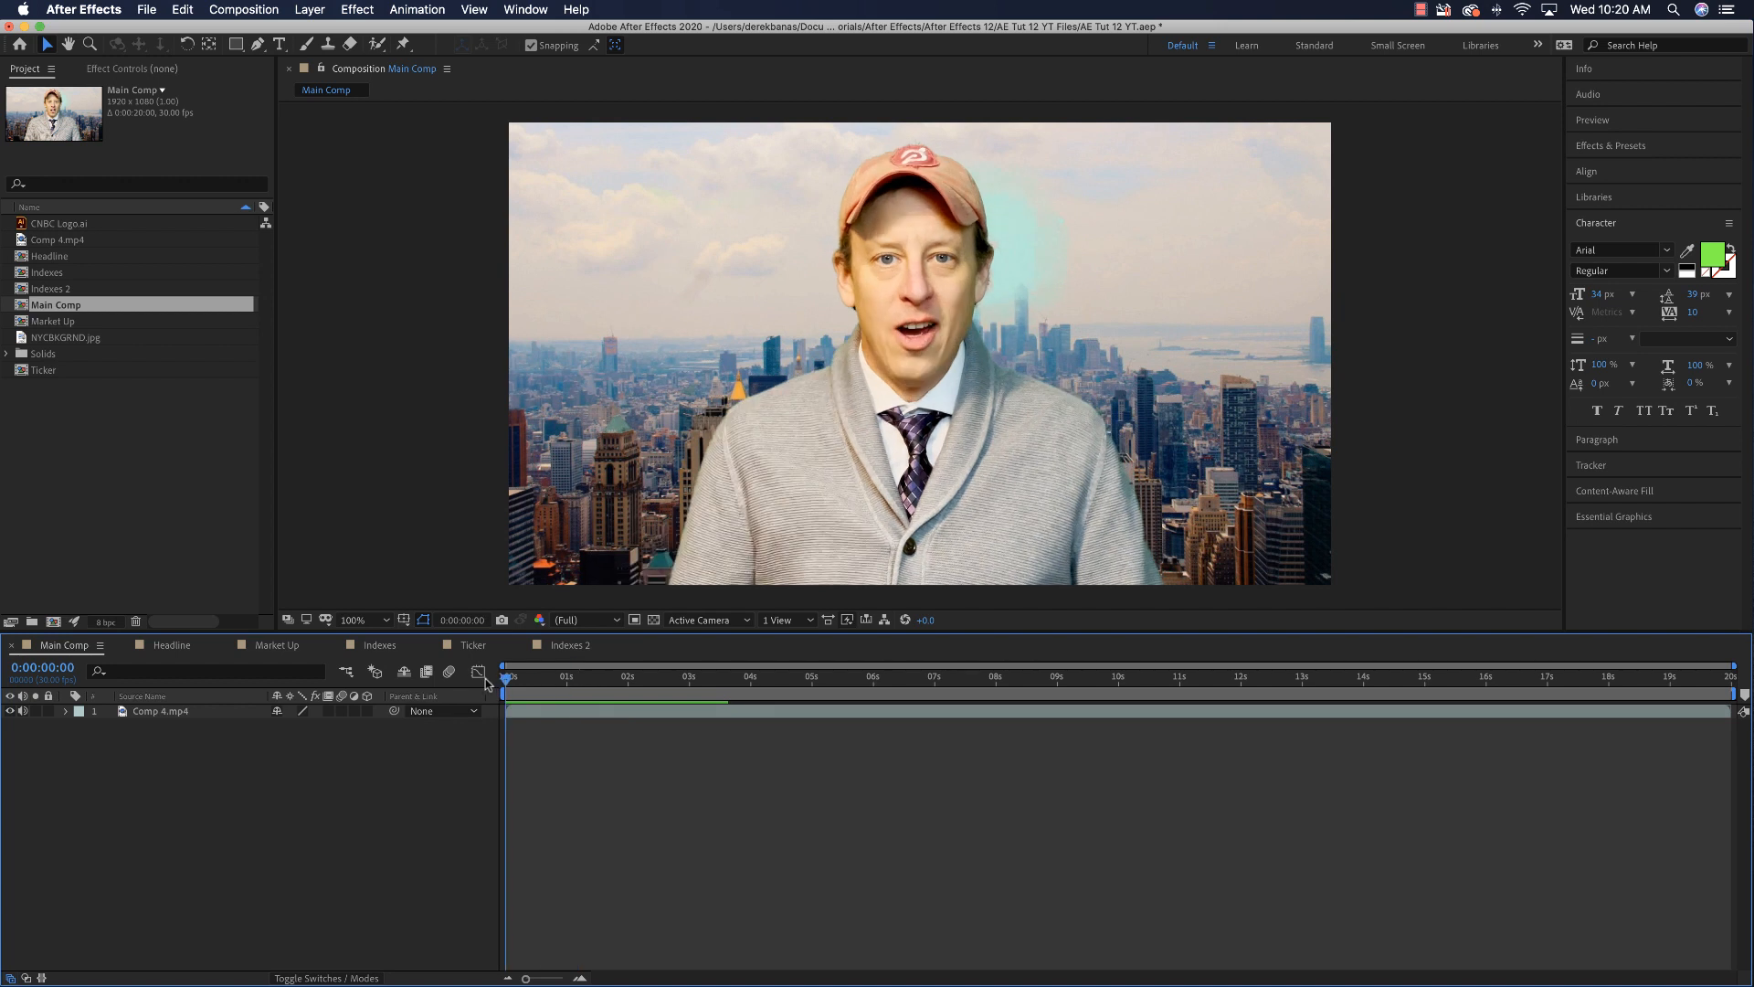
{"action": "left_click", "coordinate": [142, 384]}
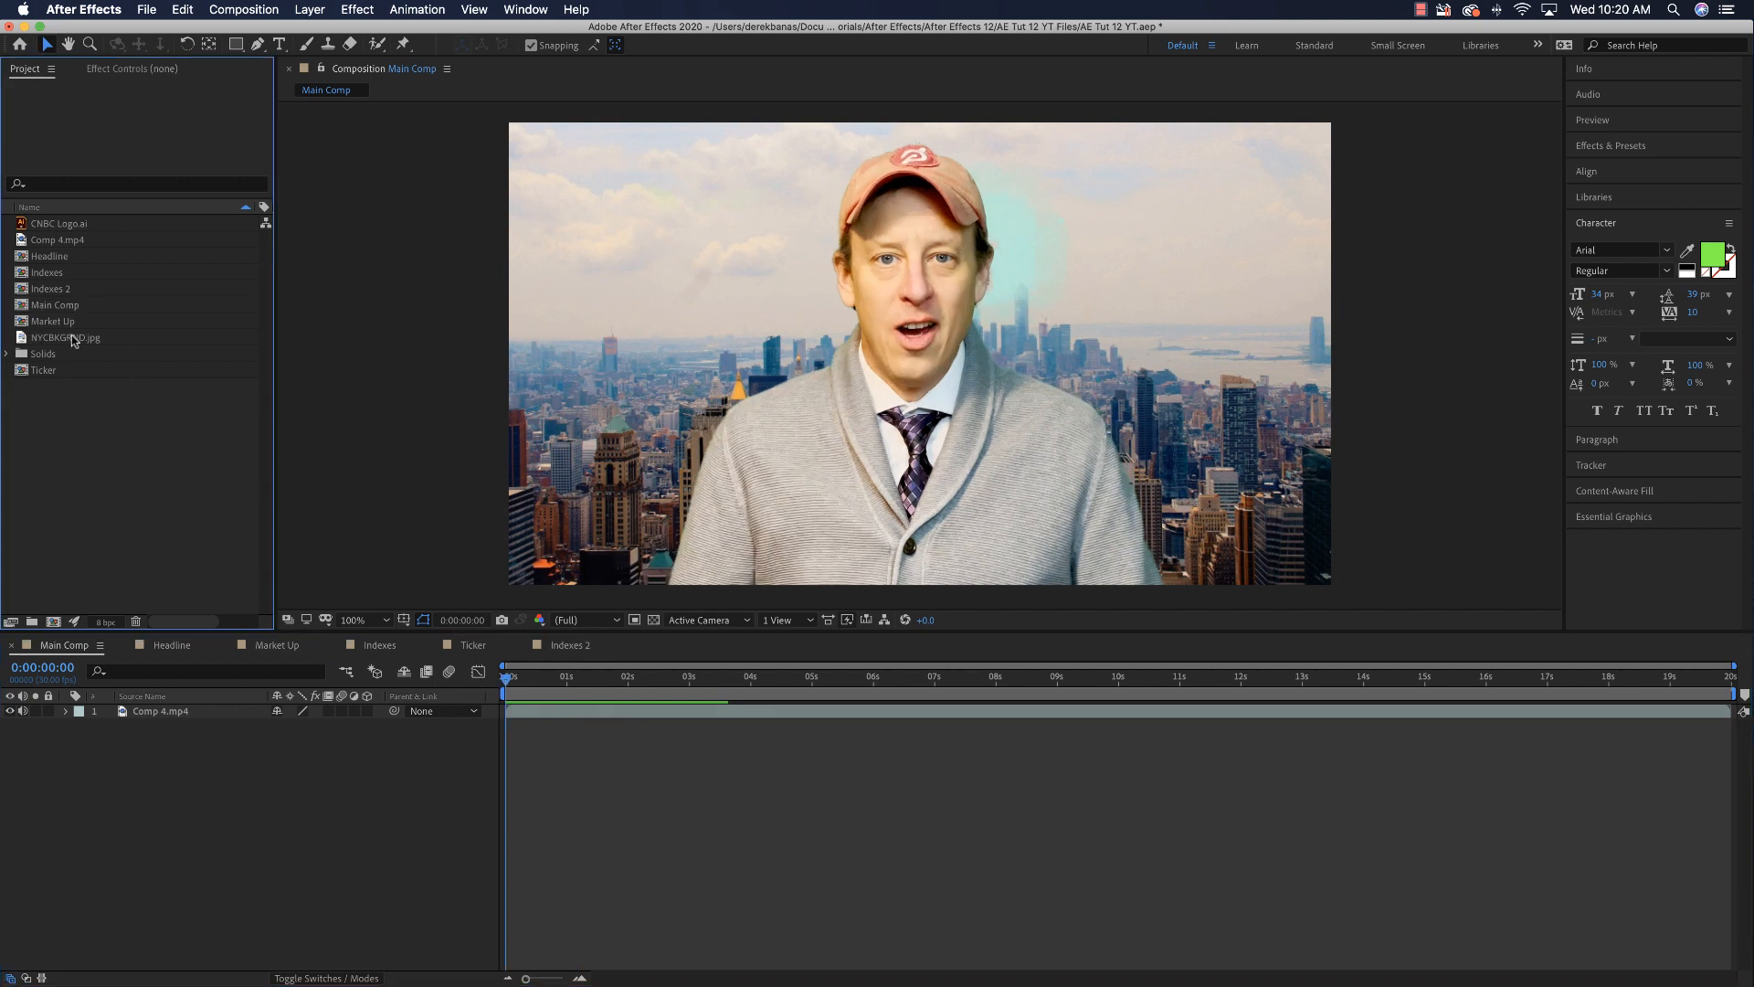
{"action": "left_click_drag", "start_coordinate": [23, 322], "coordinate": [568, 471]}
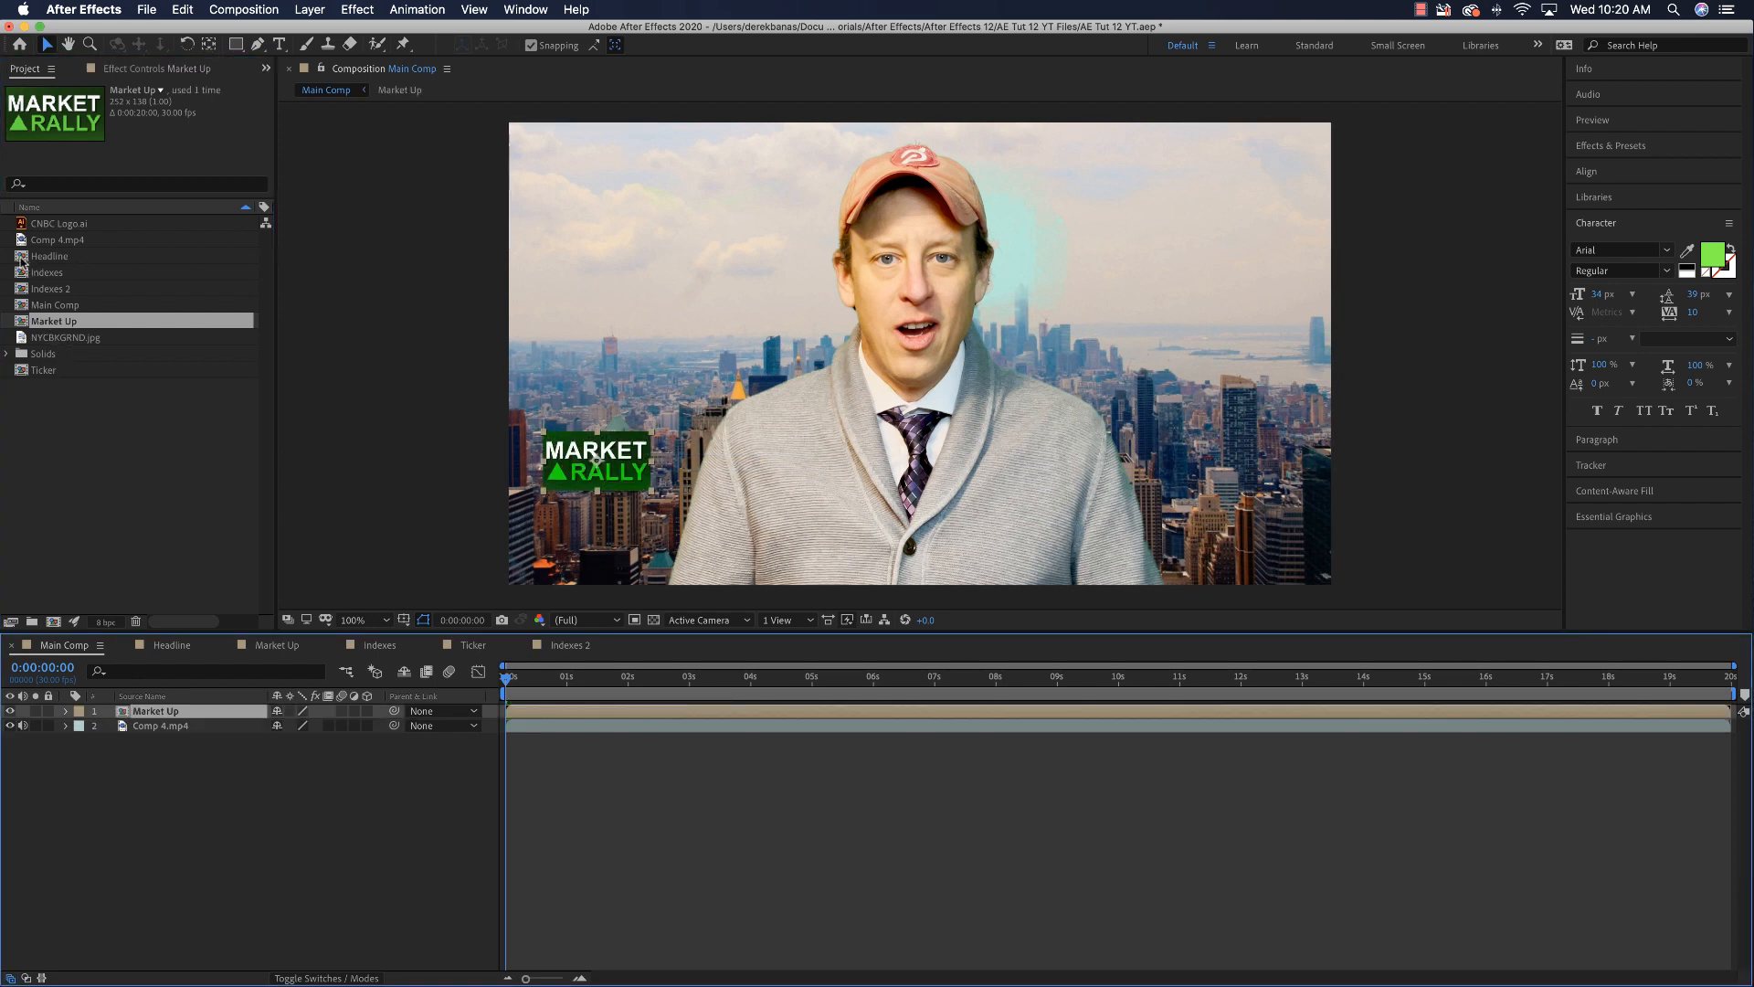
{"action": "left_click_drag", "start_coordinate": [43, 257], "coordinate": [870, 470]}
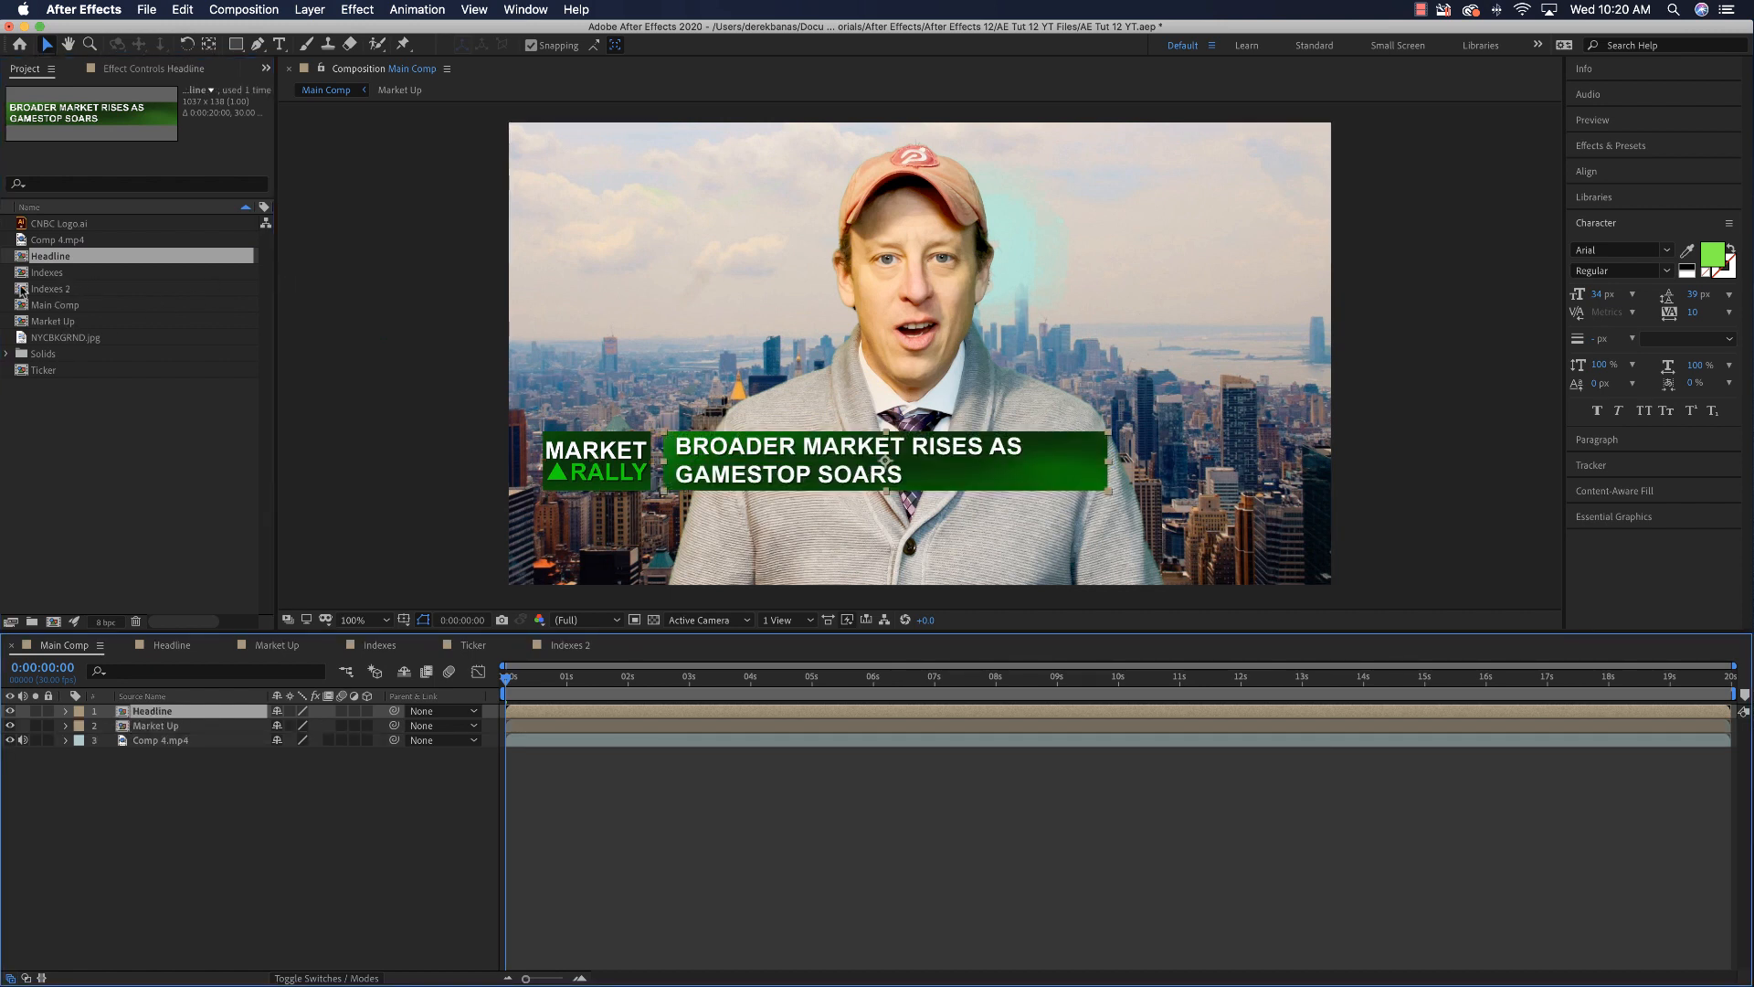
Step: Add Indexes 2 to the right of the headline, with Ticker below the headline and Indexes below Indexes 2
{"action": "left_click_drag", "start_coordinate": [22, 291], "coordinate": [1204, 459]}
{"action": "left_click", "coordinate": [393, 384]}
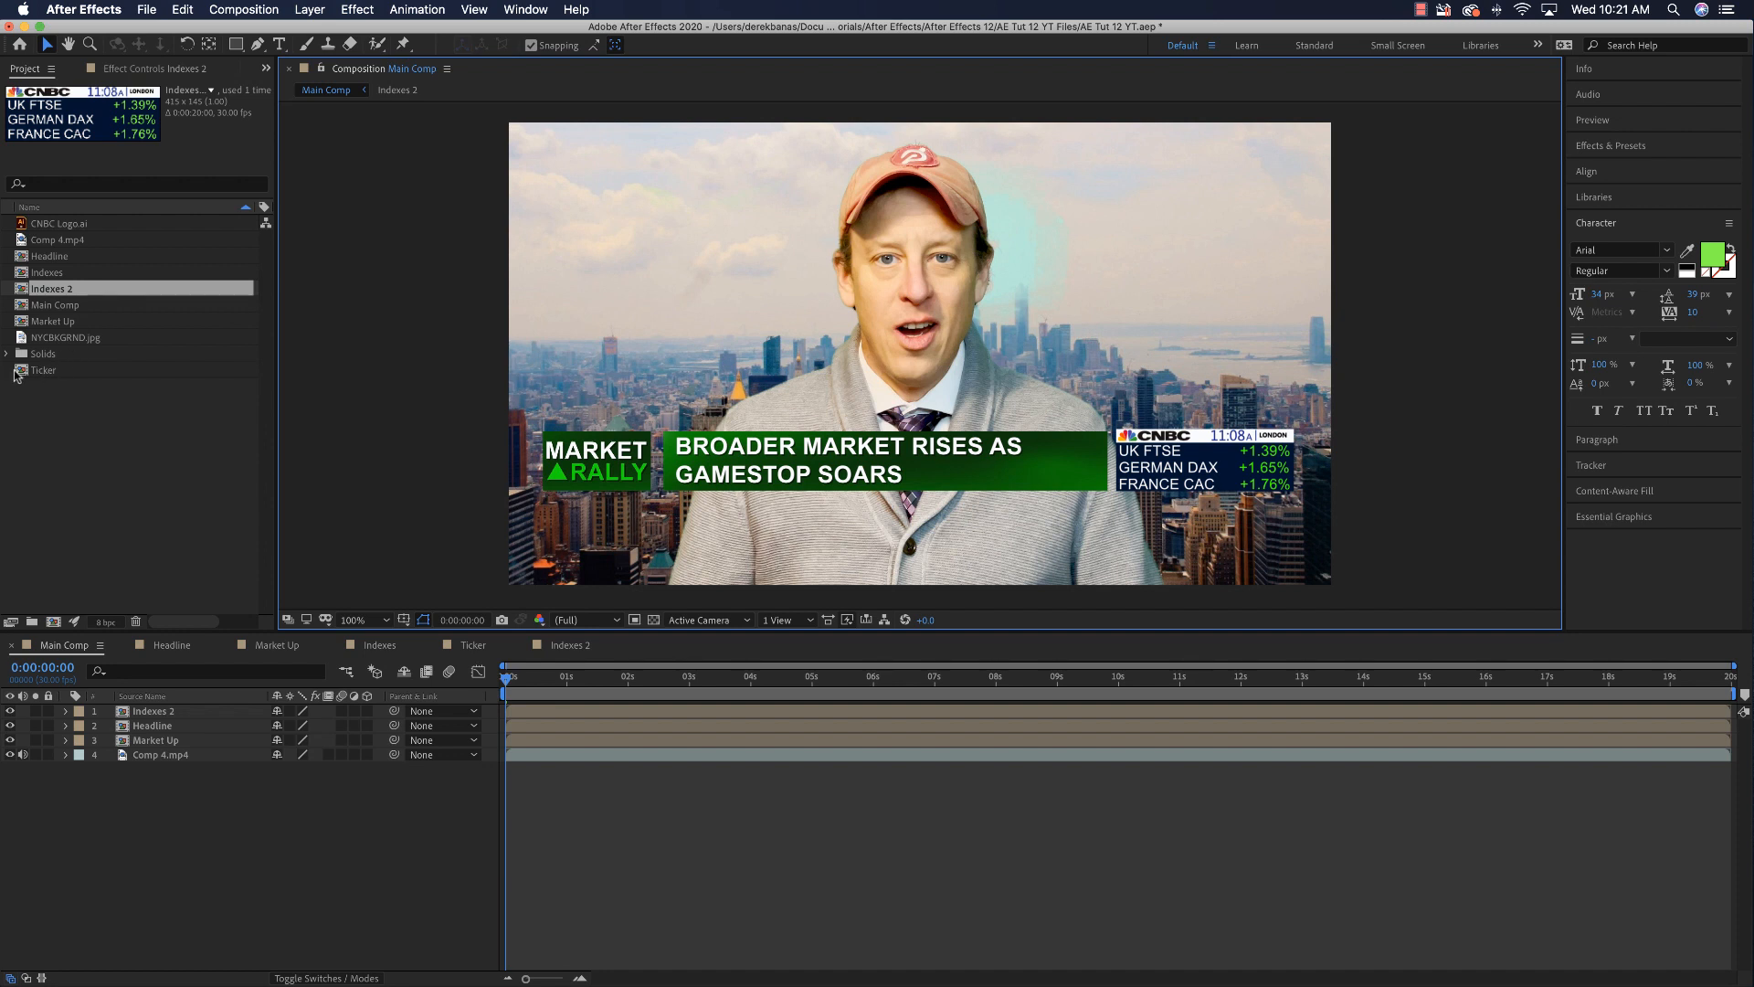
{"action": "left_click_drag", "start_coordinate": [18, 371], "coordinate": [827, 528]}
{"action": "left_click_drag", "start_coordinate": [28, 272], "coordinate": [1213, 530]}
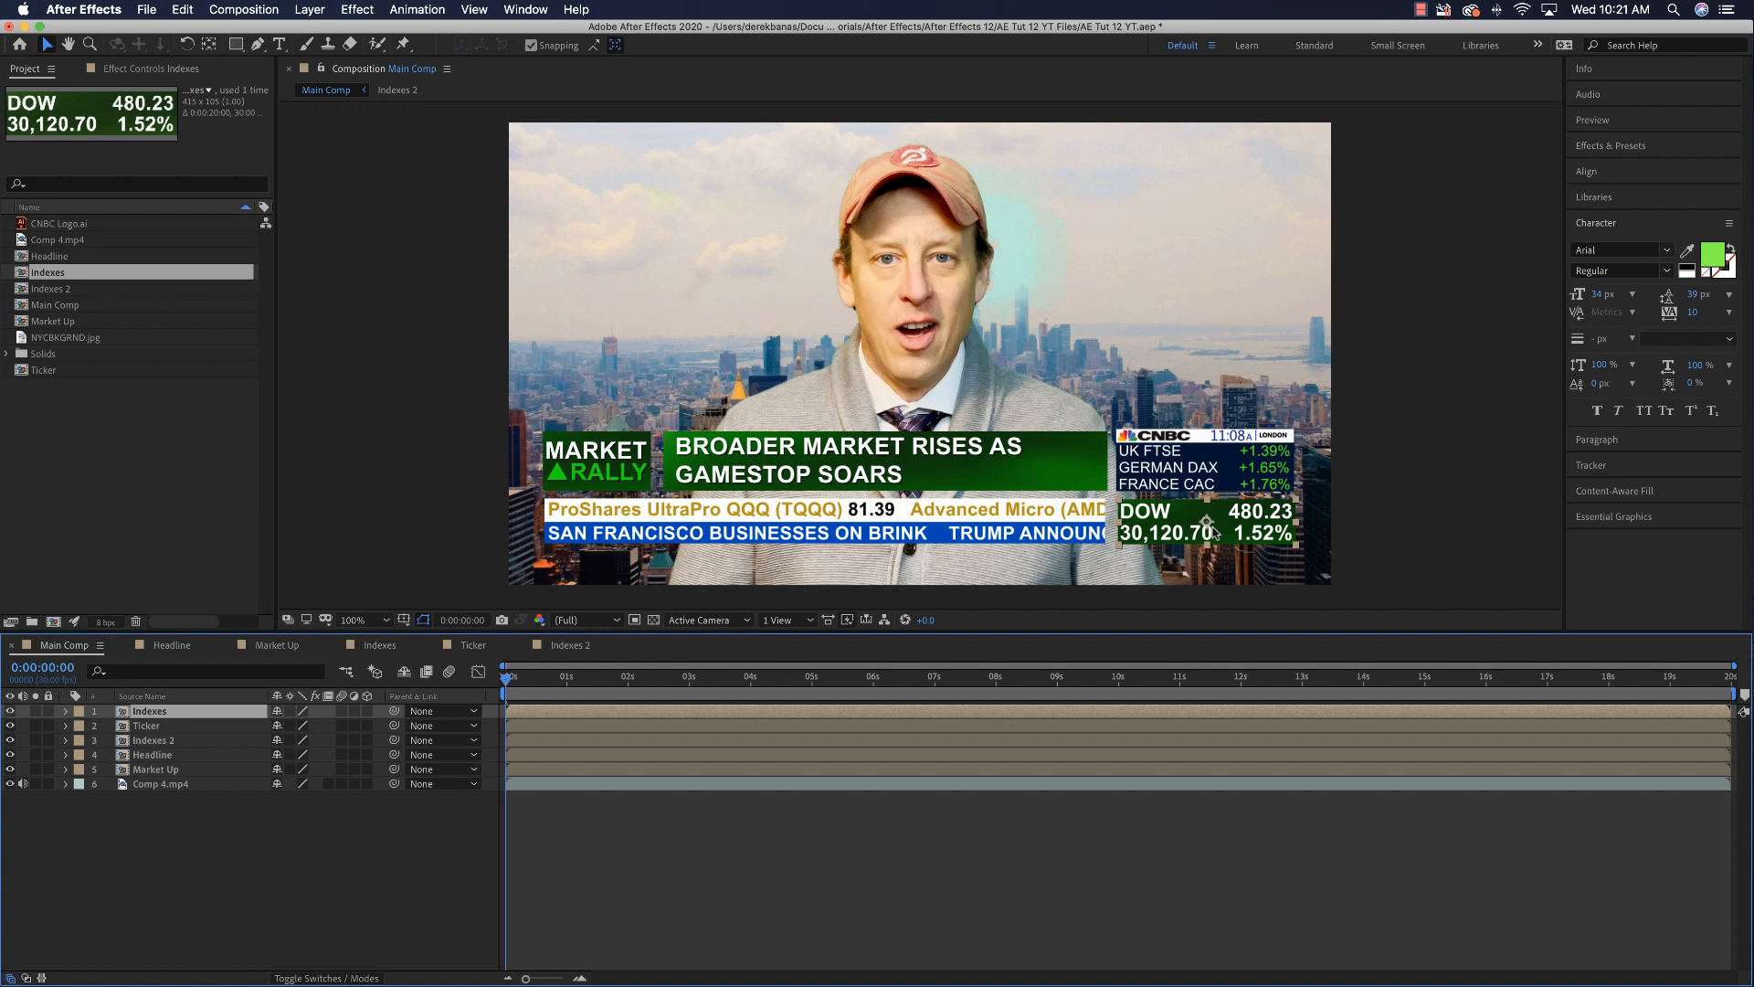
Step: Move the Market Up, Headline, Indexes 2, Indexes and Ticker layers together down close to the frame's bottom edge, and preview Main Comp
{"action": "left_click", "coordinate": [628, 470]}
{"action": "left_click", "coordinate": [832, 459], "text": "shift"}
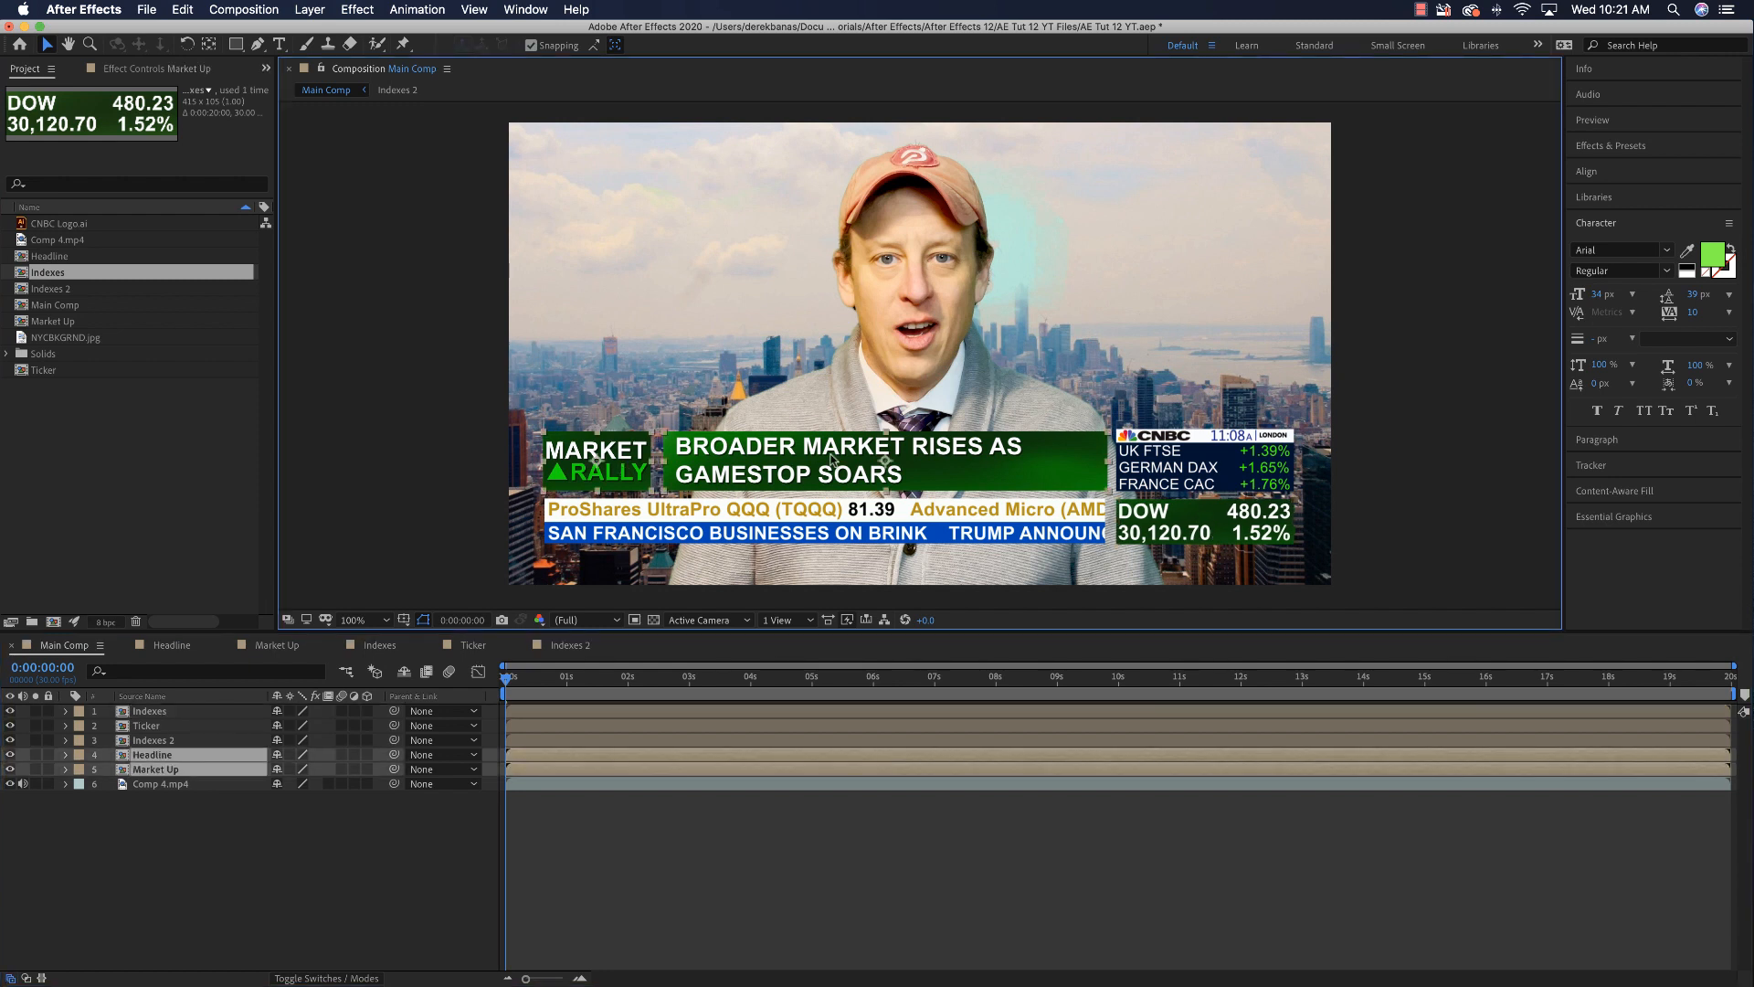
{"action": "left_click", "coordinate": [1194, 498], "text": "shift"}
{"action": "left_click", "coordinate": [1187, 517], "text": "shift"}
{"action": "left_click", "coordinate": [893, 534], "text": "shift"}
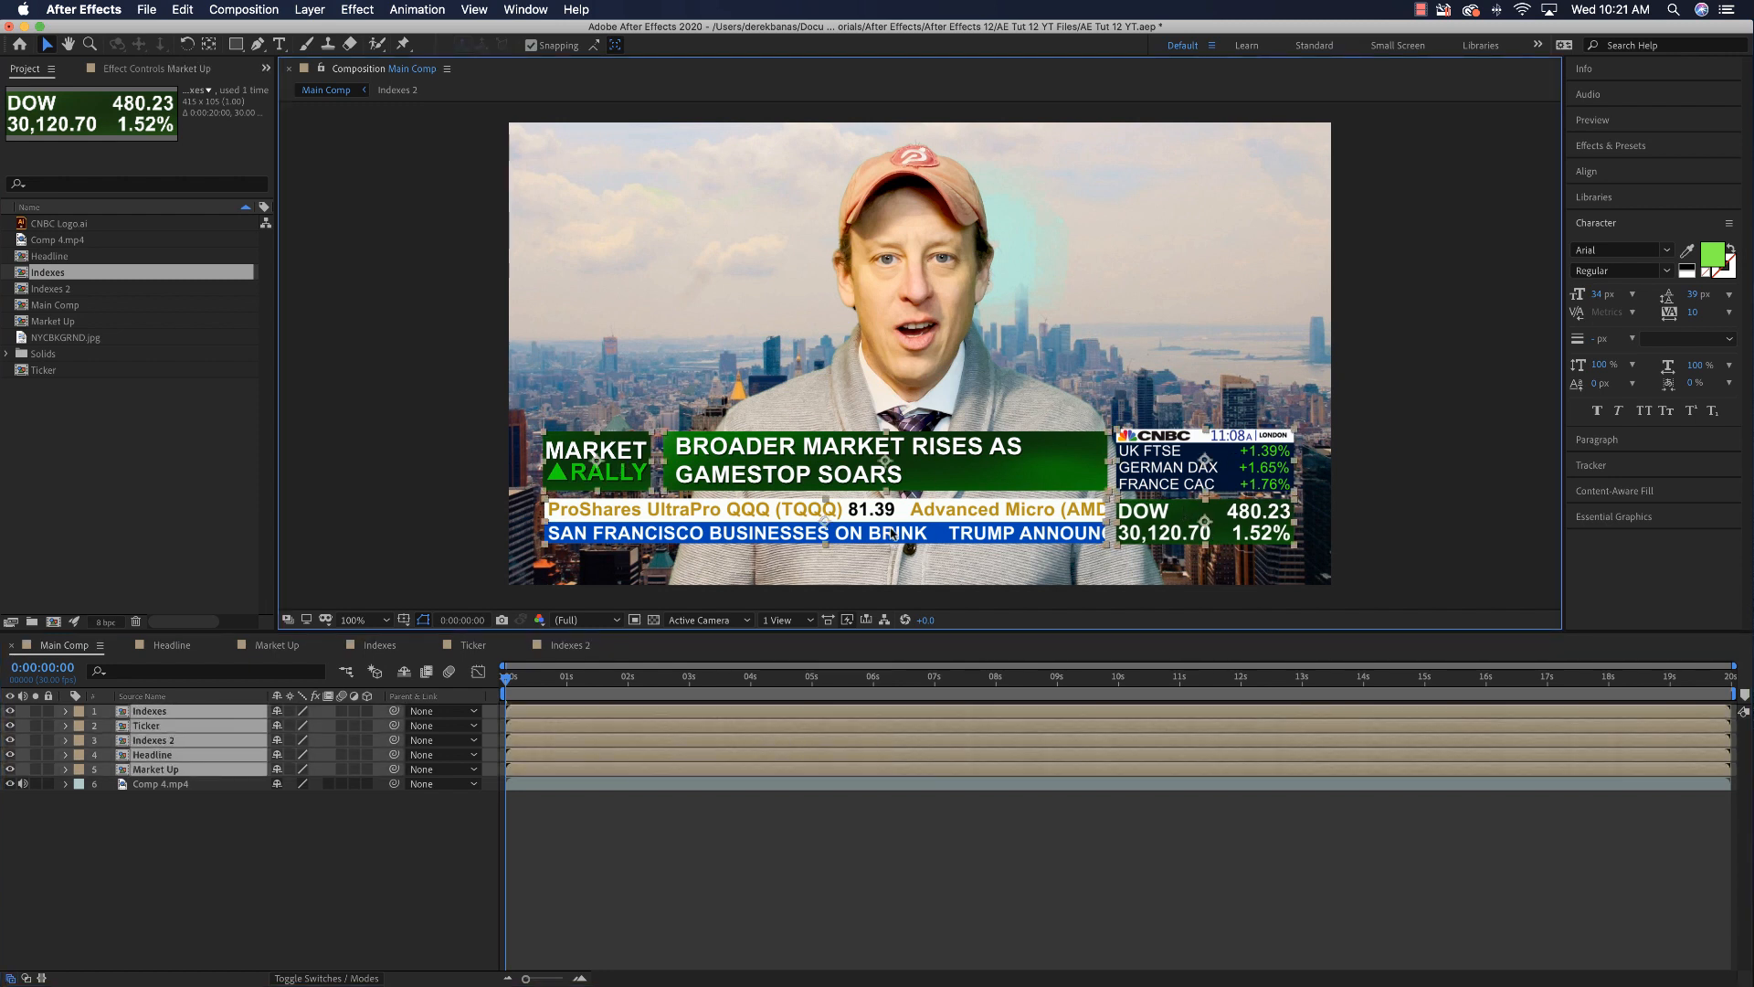
{"action": "key", "text": "Down"}
{"action": "key", "text": "Down"}
{"action": "key", "text": "Down"}
{"action": "key", "text": "Down"}
{"action": "key", "text": "Down"}
{"action": "key", "text": "Down"}
{"action": "key", "text": "Down"}
{"action": "key", "text": "Down"}
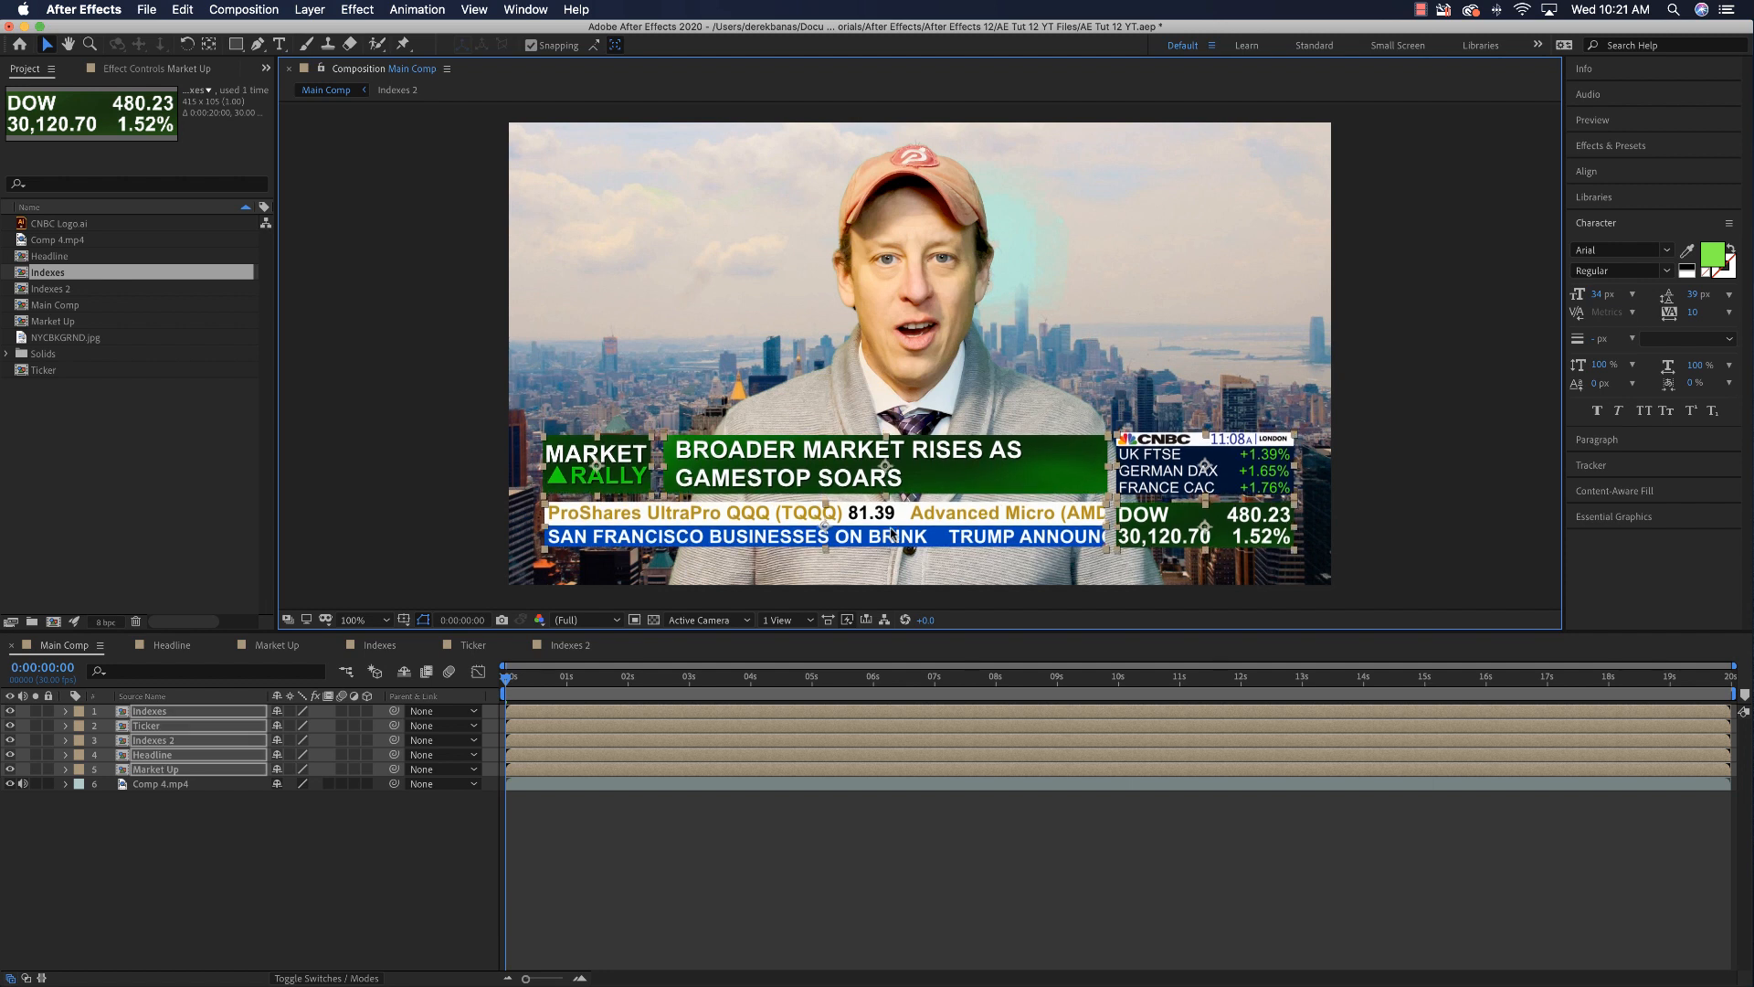
{"action": "key", "text": "Down"}
{"action": "key", "text": "Down"}
{"action": "key", "text": "Down"}
{"action": "key", "text": "Down"}
{"action": "key", "text": "Down"}
{"action": "key", "text": "shift+Down"}
{"action": "key", "text": "shift+Down"}
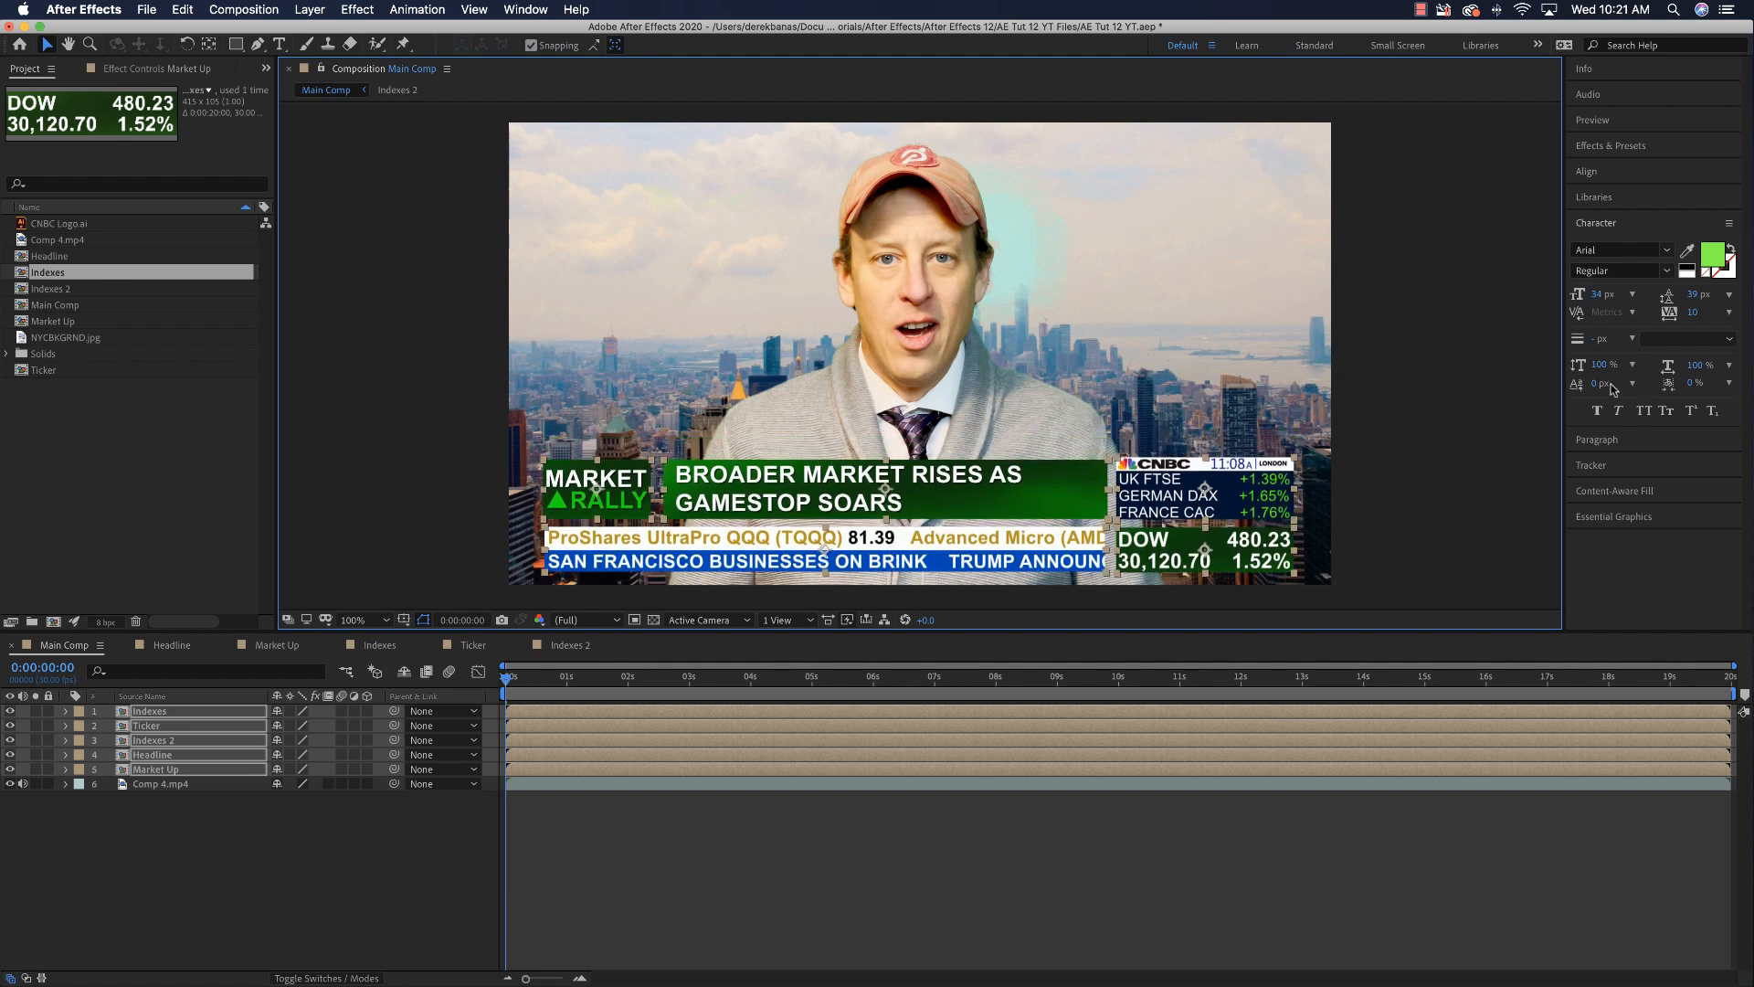
{"action": "left_click", "coordinate": [1491, 416]}
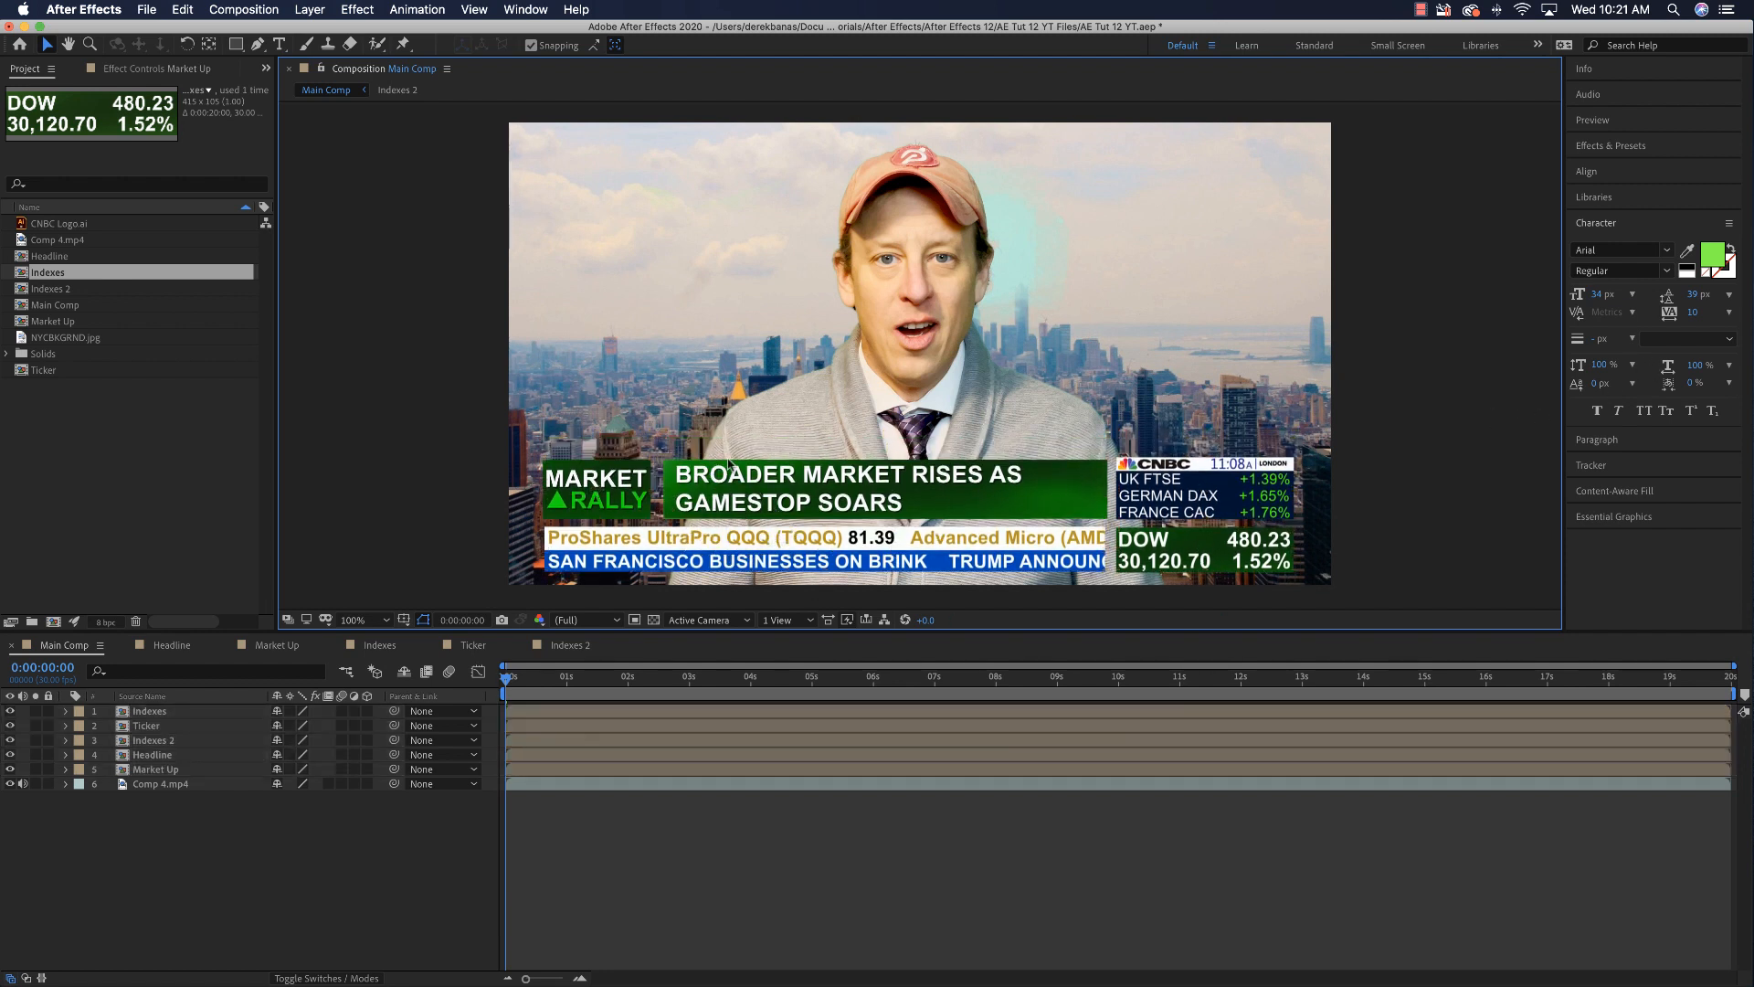
{"action": "key", "text": "space"}
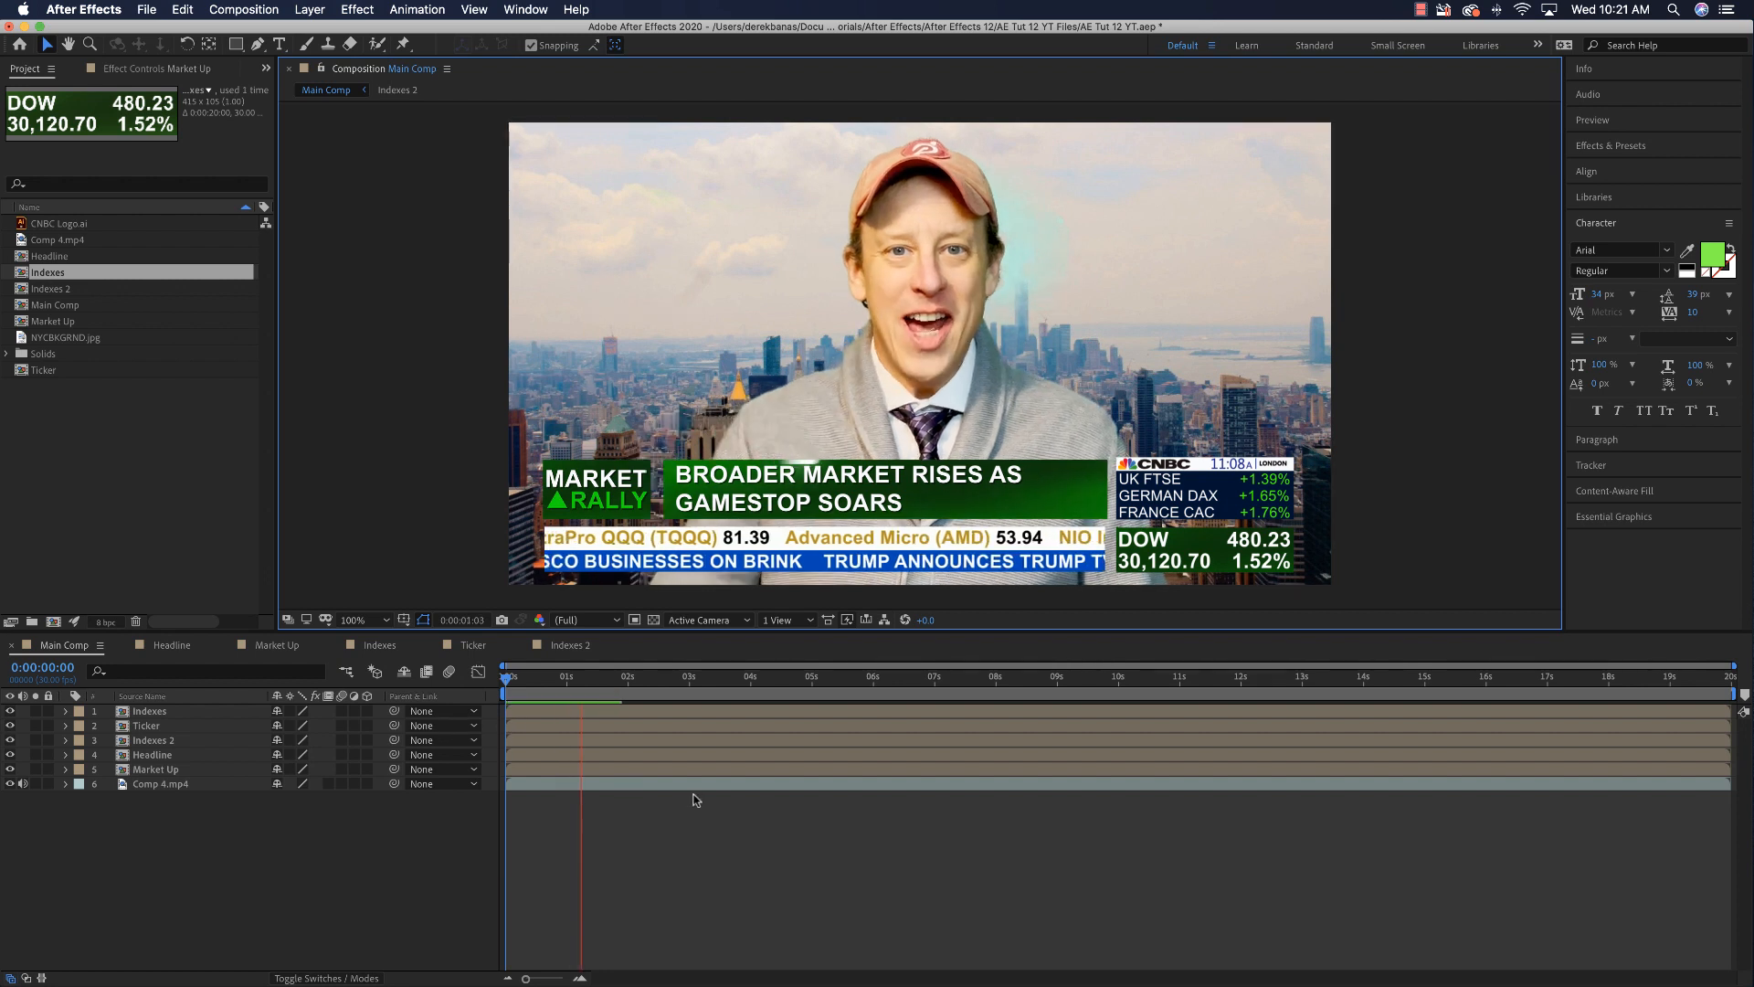